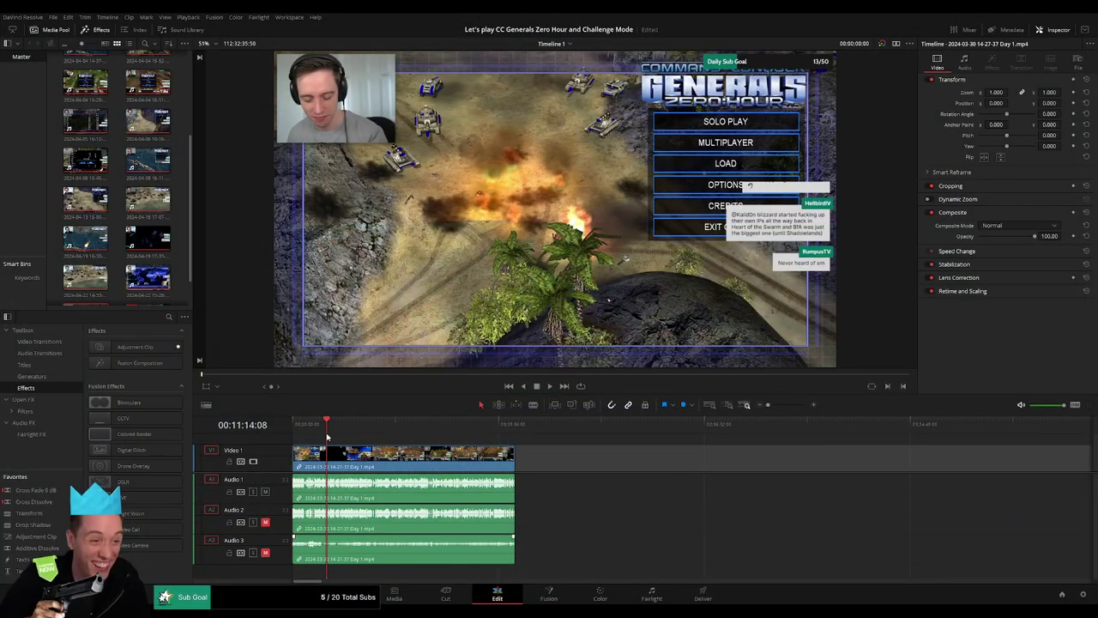
- Trim the opening seconds off the Day 1 clip on all tracks and ripple it back to zero
{"action": "key", "text": "Home"}
{"action": "left_click_drag", "start_coordinate": [768, 404], "coordinate": [789, 406]}
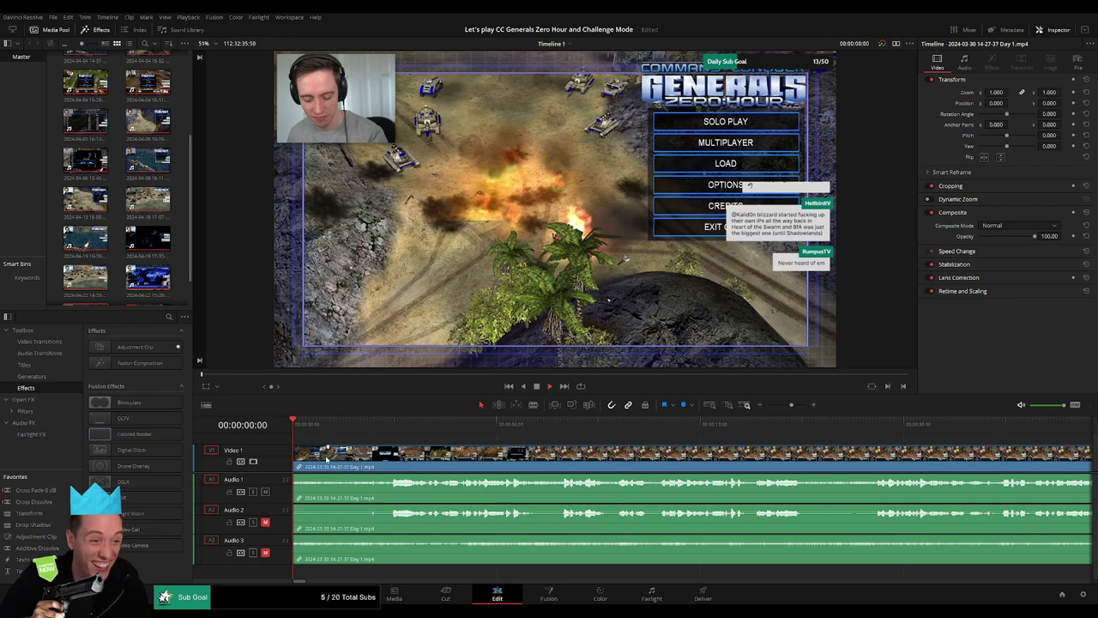
{"action": "key", "text": "space"}
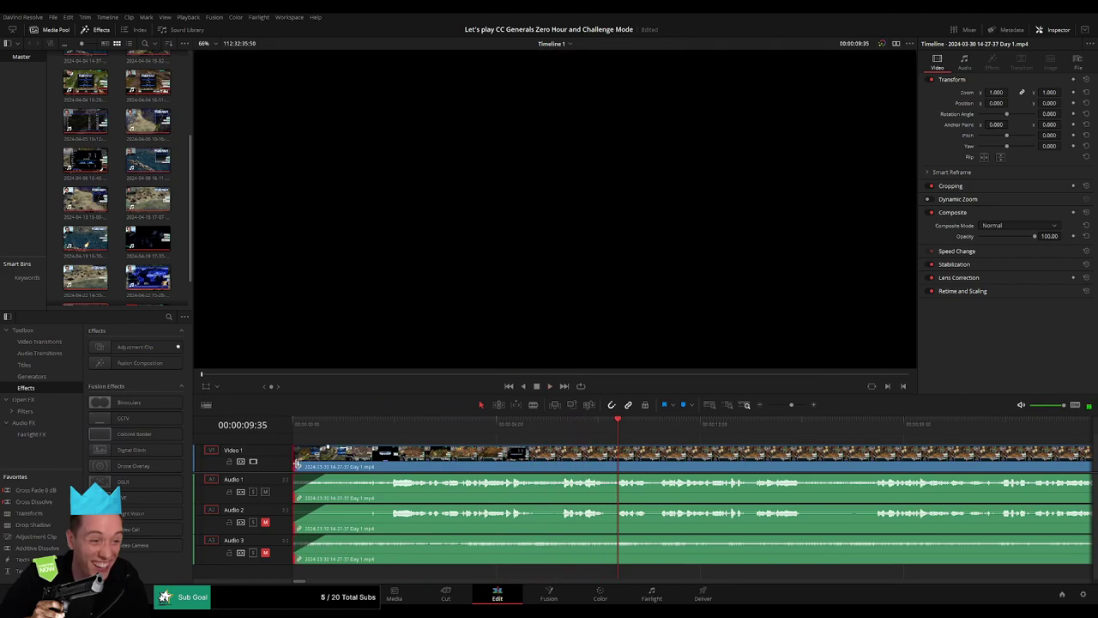
{"action": "left_click_drag", "start_coordinate": [298, 464], "coordinate": [371, 464]}
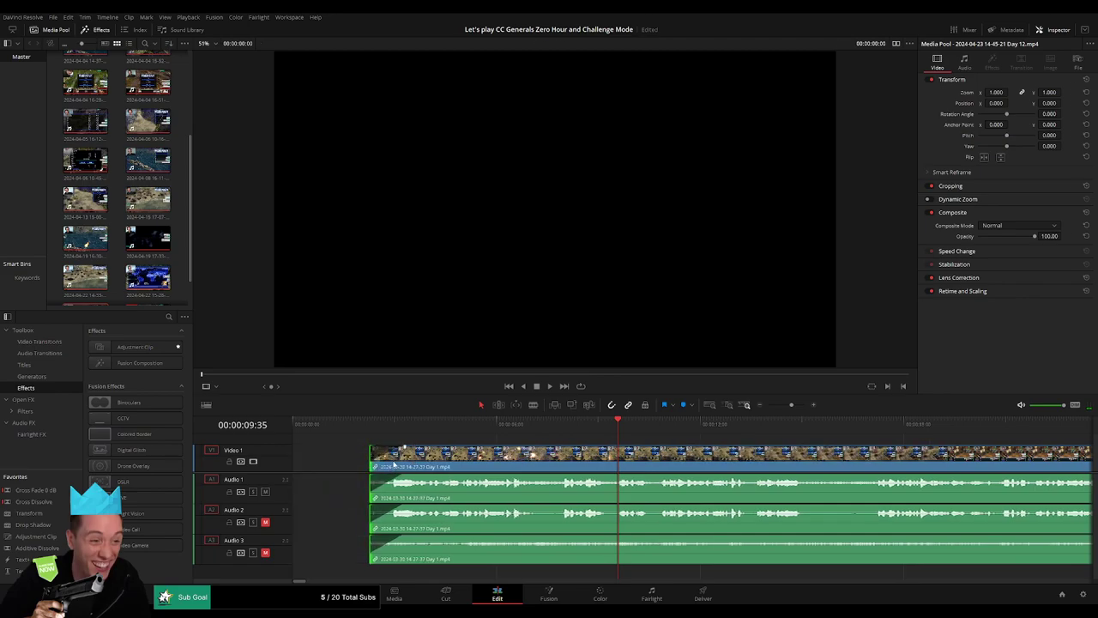
{"action": "left_click_drag", "start_coordinate": [371, 464], "coordinate": [309, 466]}
{"action": "key", "text": "space"}
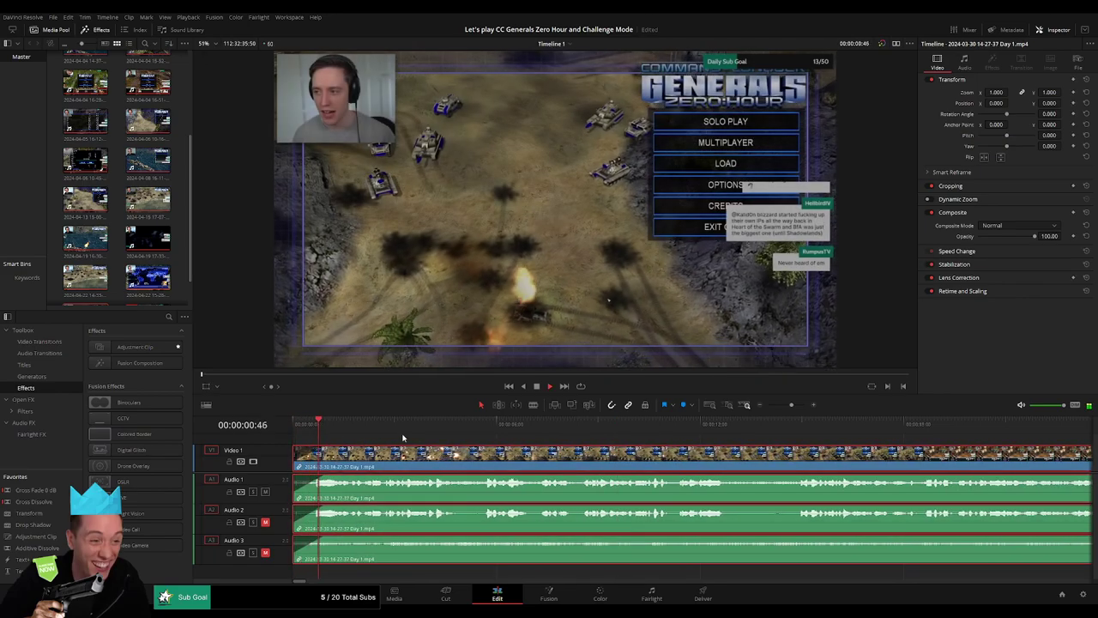
{"action": "key", "text": "ctrl+shift+a"}
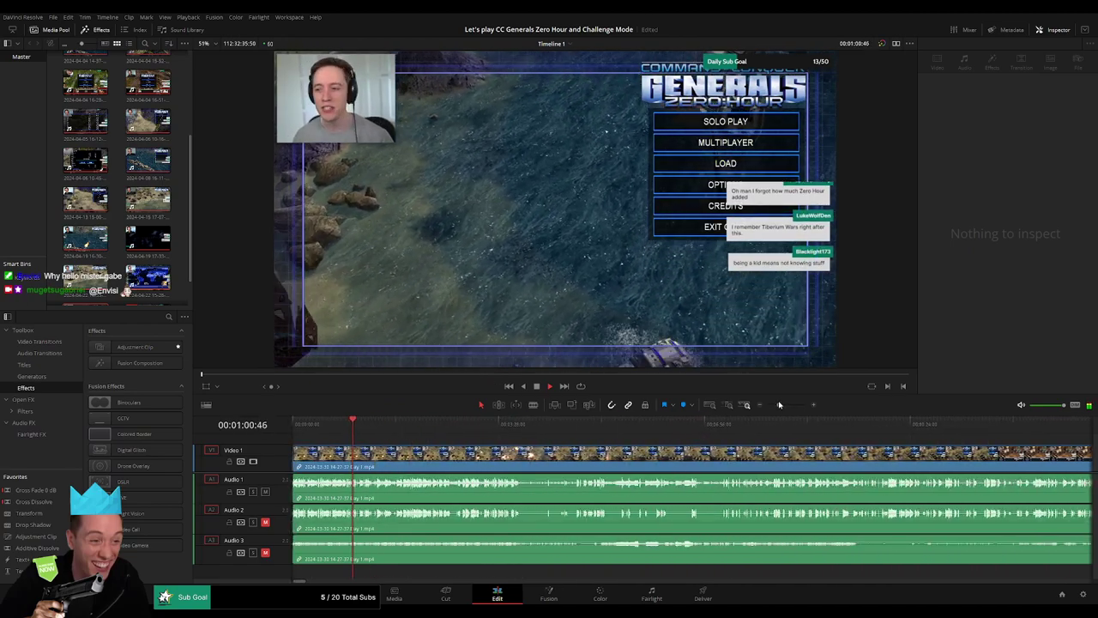
{"action": "mouse_move", "coordinate": [779, 404]}
{"action": "left_mouse_down"}
{"action": "mouse_move", "coordinate": [765, 404]}
{"action": "mouse_move", "coordinate": [774, 404]}
{"action": "left_mouse_up"}
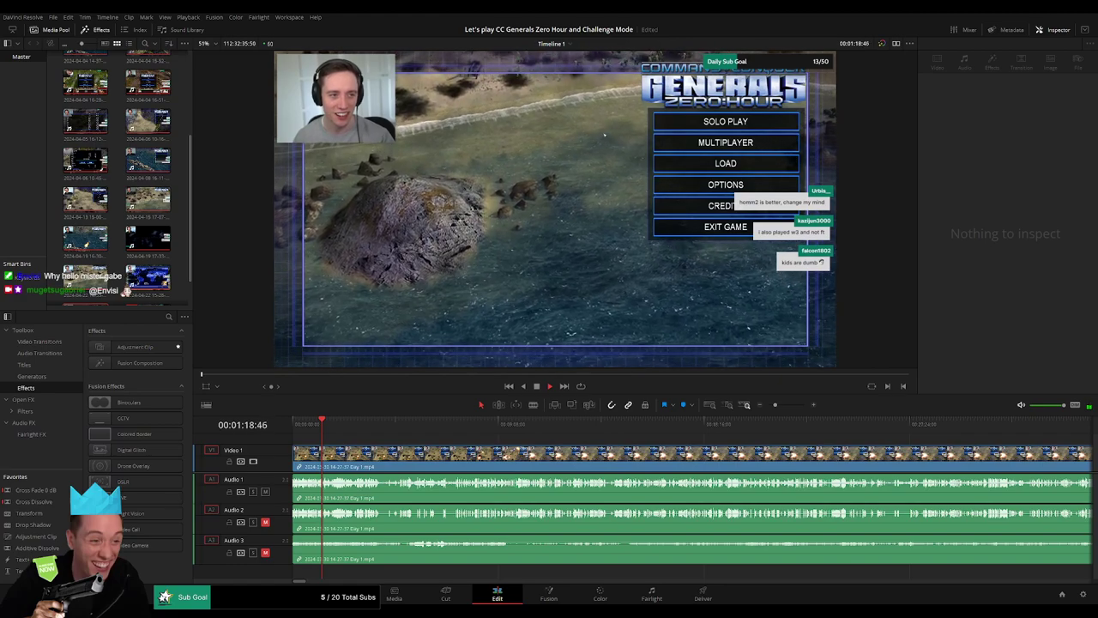
{"action": "left_click_drag", "start_coordinate": [775, 404], "coordinate": [775, 409]}
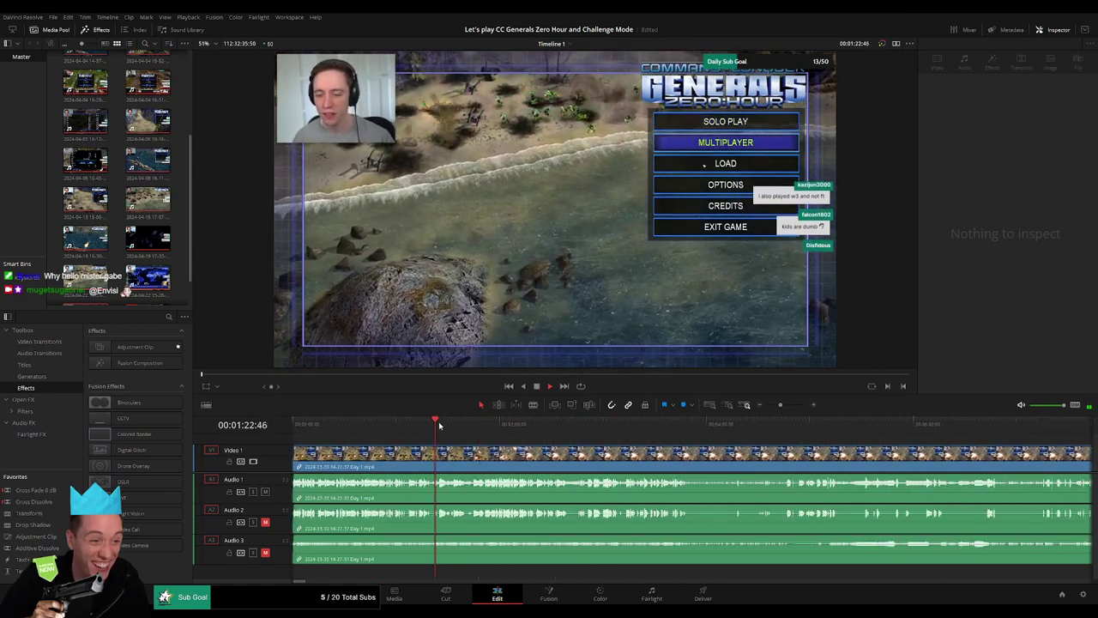
{"action": "left_click_drag", "start_coordinate": [441, 426], "coordinate": [472, 422]}
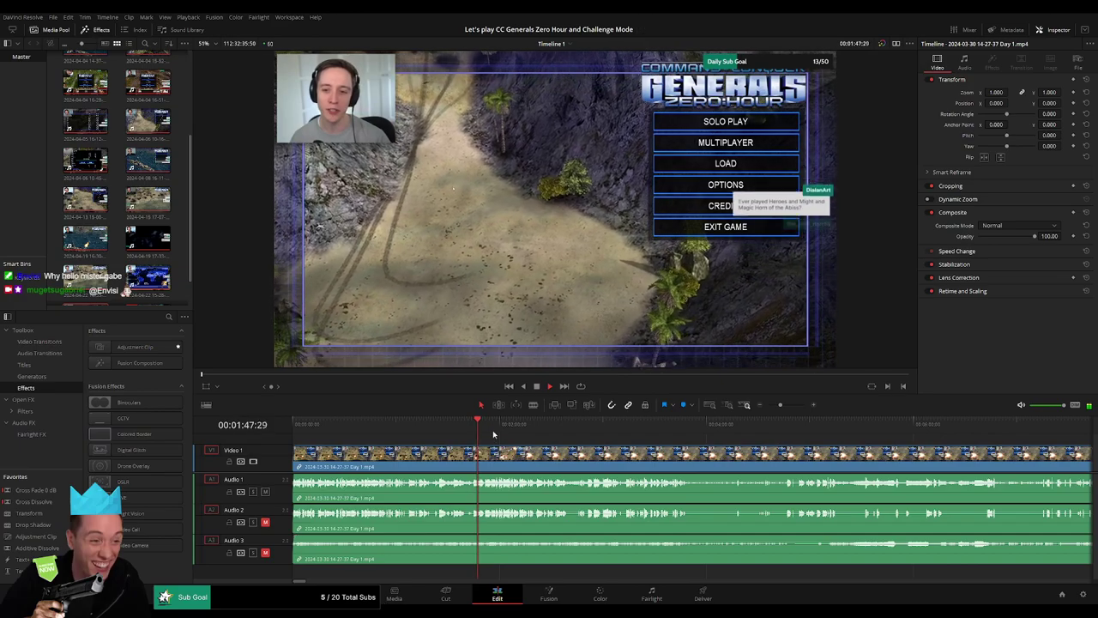
{"action": "left_click_drag", "start_coordinate": [581, 424], "coordinate": [745, 423]}
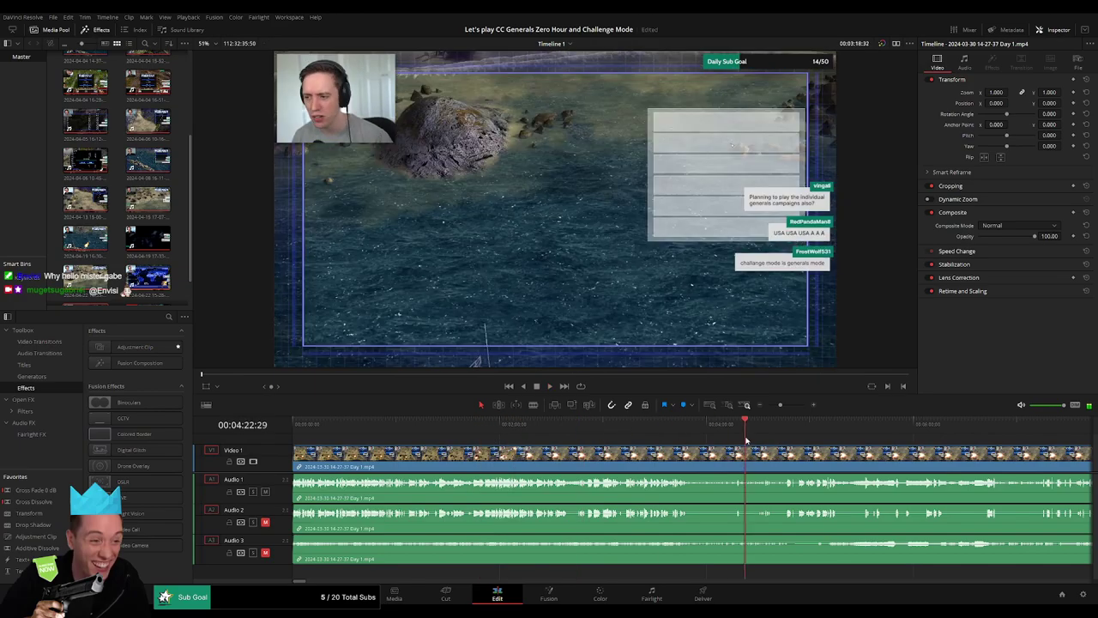
{"action": "left_click", "coordinate": [685, 435]}
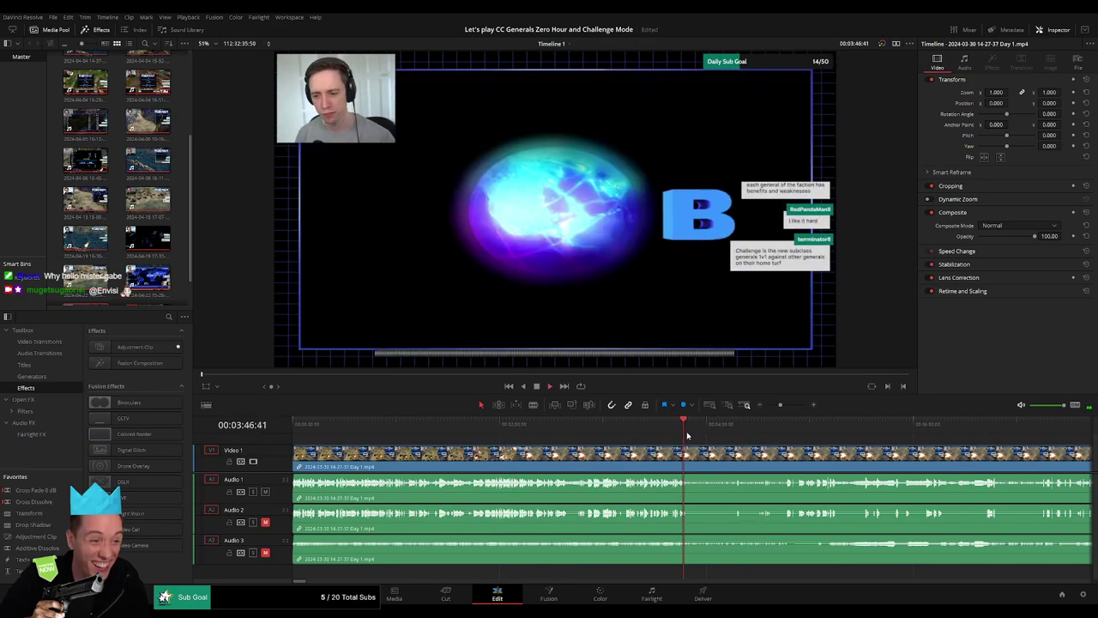
{"action": "left_click", "coordinate": [685, 435]}
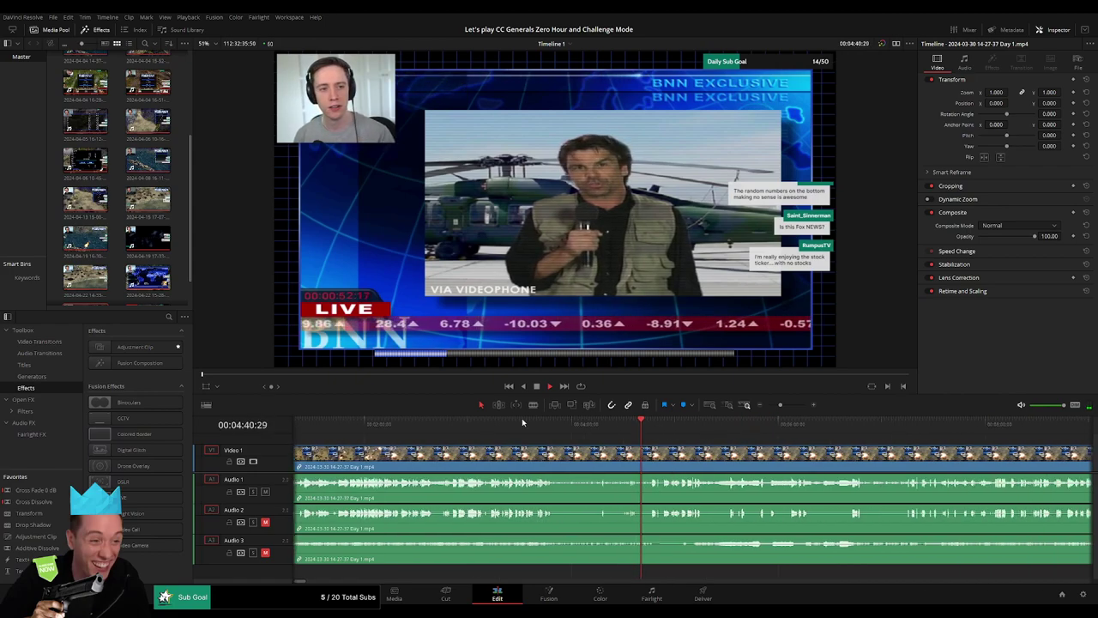
{"action": "left_click_drag", "start_coordinate": [521, 418], "coordinate": [724, 420]}
{"action": "left_click", "coordinate": [771, 408]}
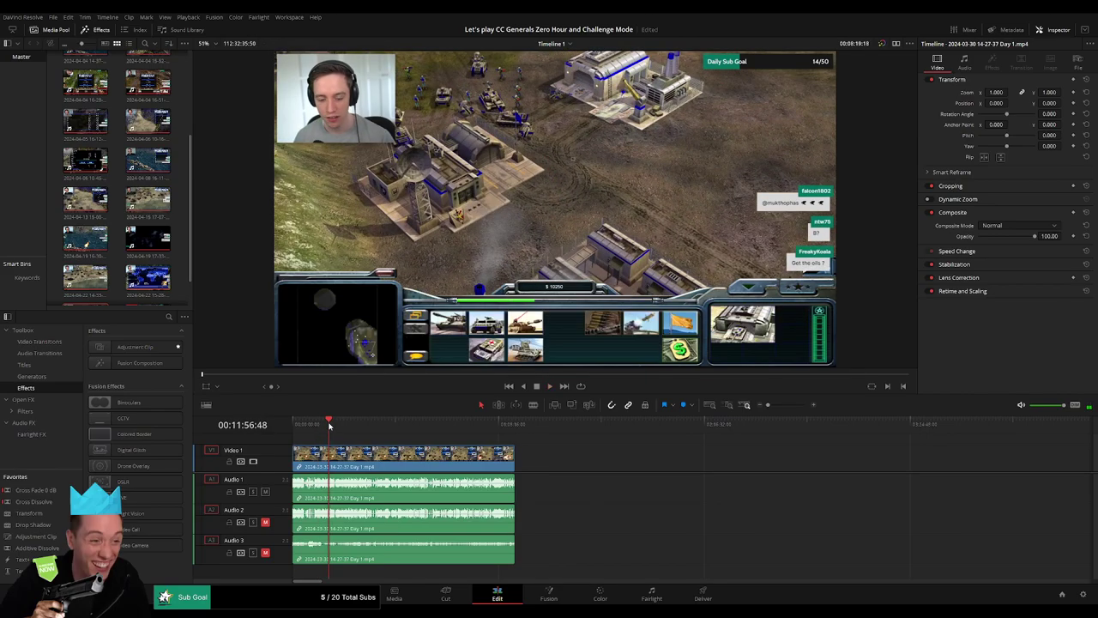
- Jump to about 53 minutes into the stream, zoom in, and play through the footage
{"action": "left_click_drag", "start_coordinate": [329, 426], "coordinate": [447, 427]}
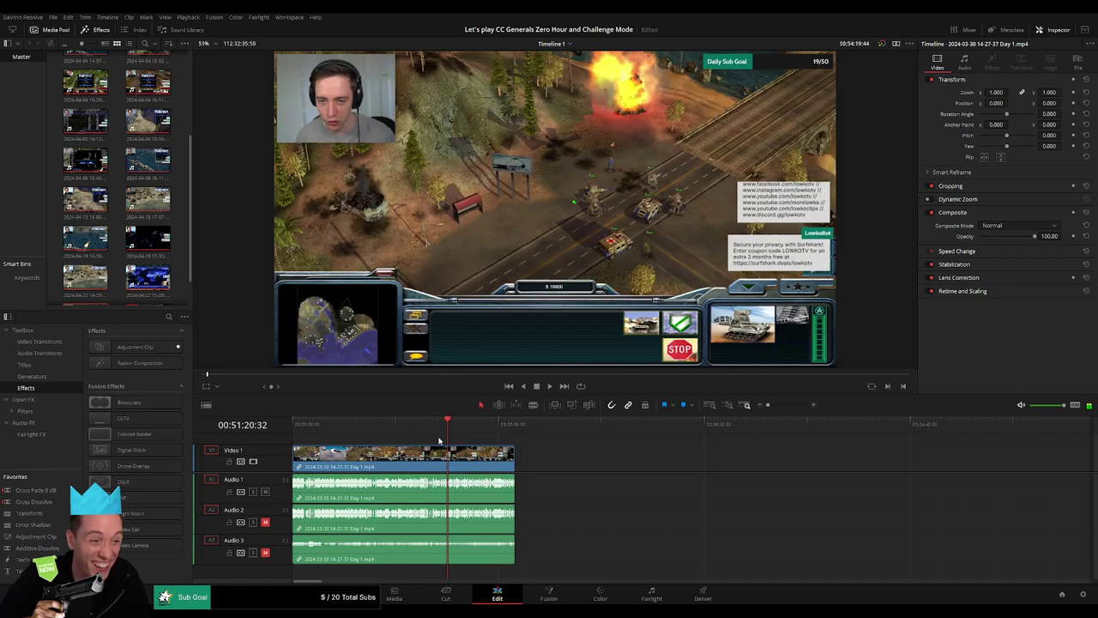
{"action": "left_click_drag", "start_coordinate": [770, 406], "coordinate": [788, 405]}
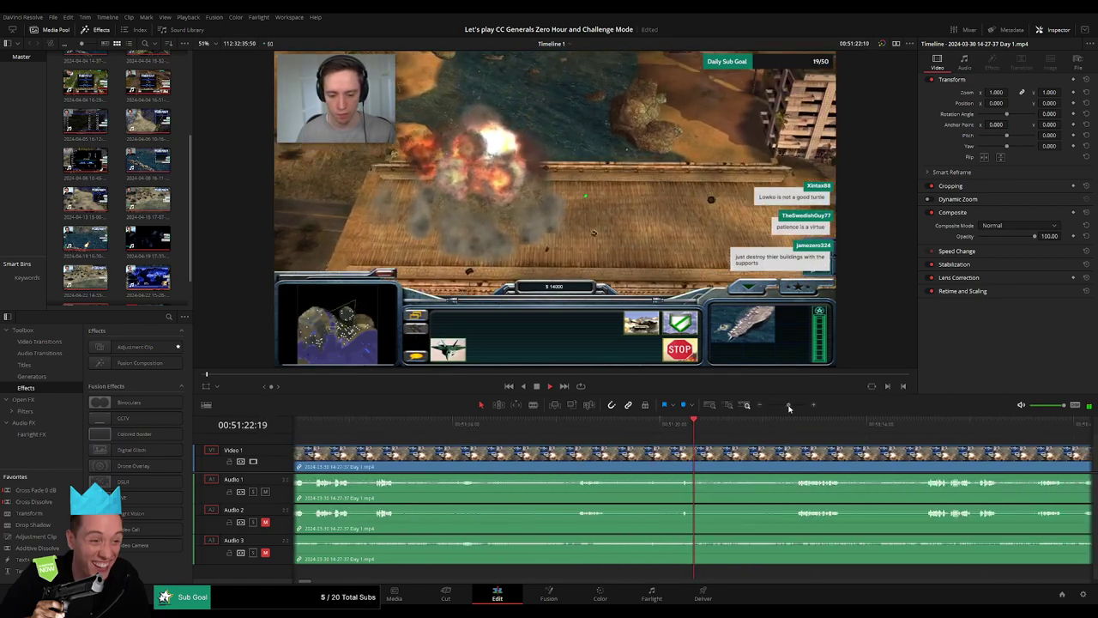
{"action": "left_click", "coordinate": [790, 424]}
{"action": "key", "text": "space"}
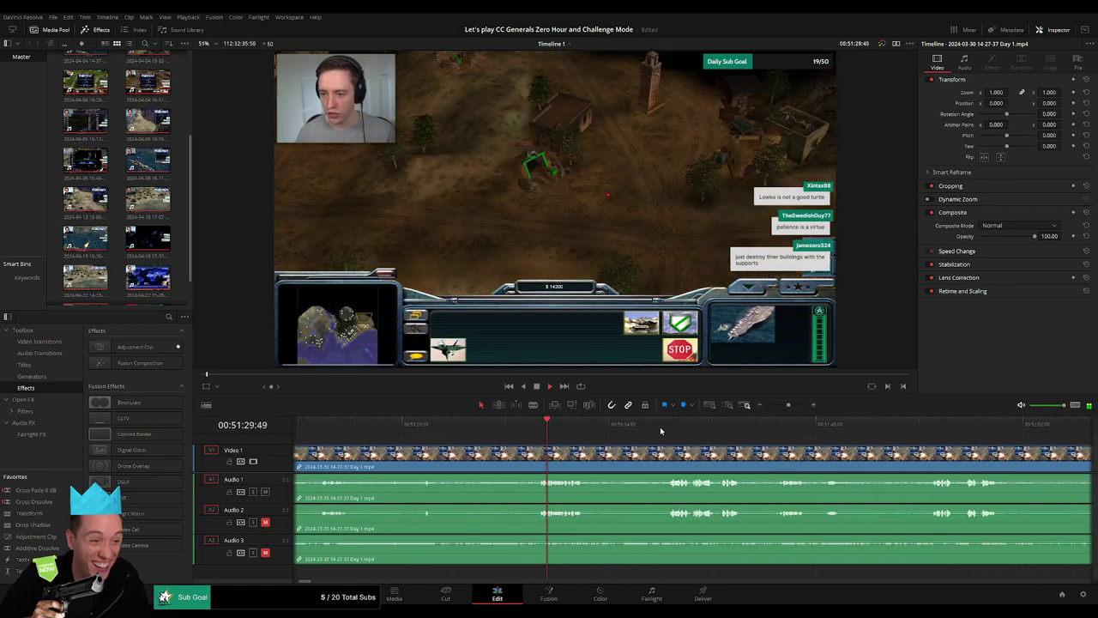
{"action": "left_click", "coordinate": [661, 428]}
{"action": "left_click", "coordinate": [743, 422]}
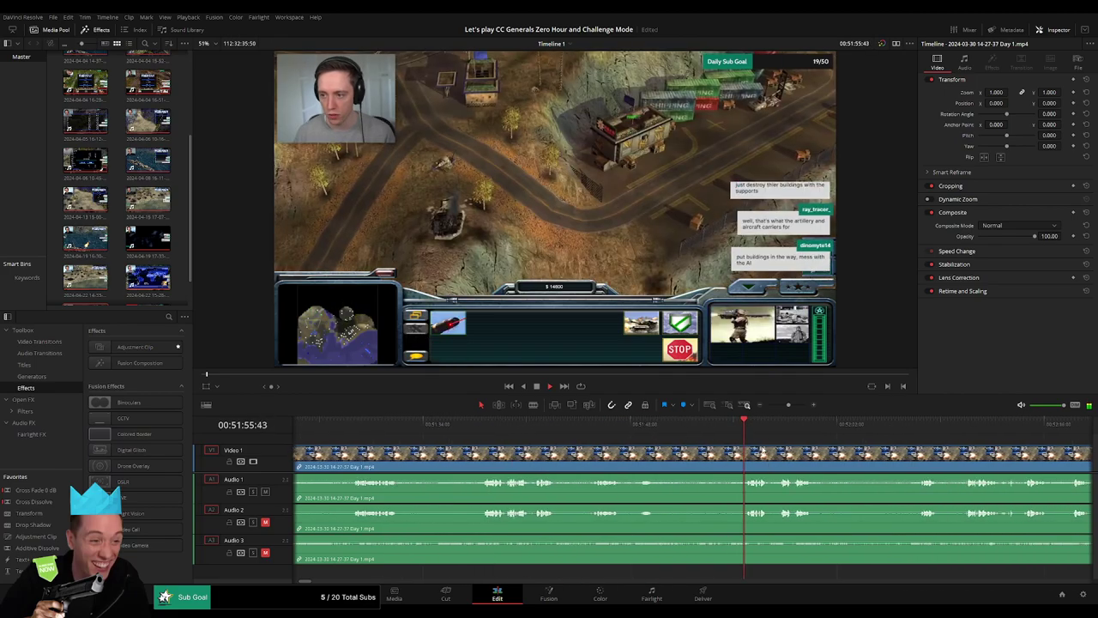
{"action": "scroll", "coordinate": [761, 452], "scroll_direction": "down", "scroll_amount": 3}
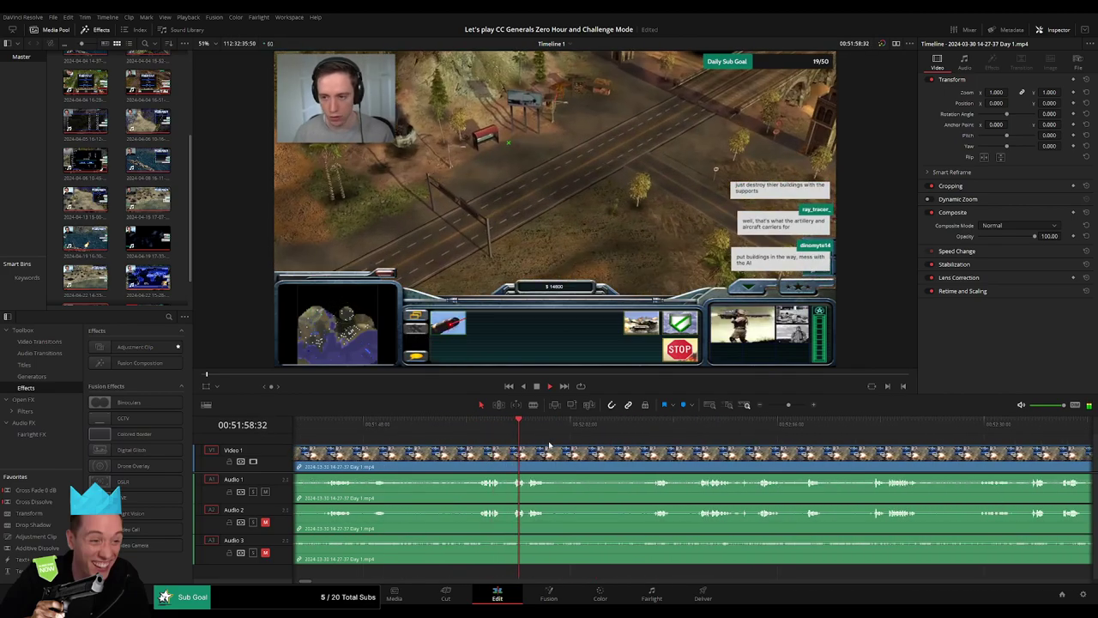
{"action": "left_click", "coordinate": [478, 429]}
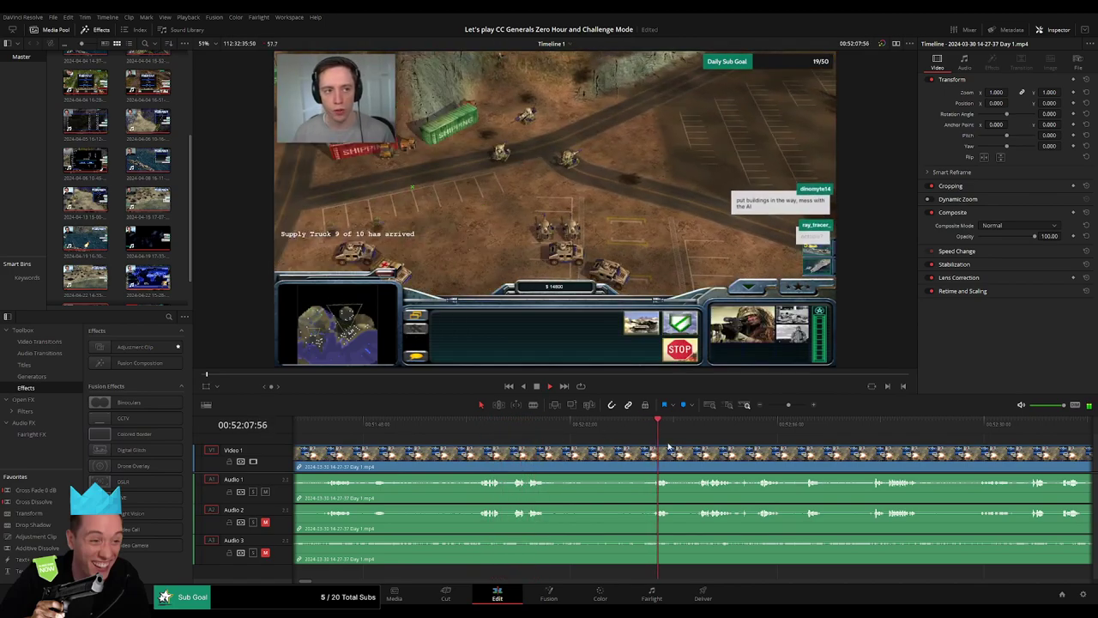
{"action": "scroll", "coordinate": [652, 429], "scroll_direction": "right", "scroll_amount": 3}
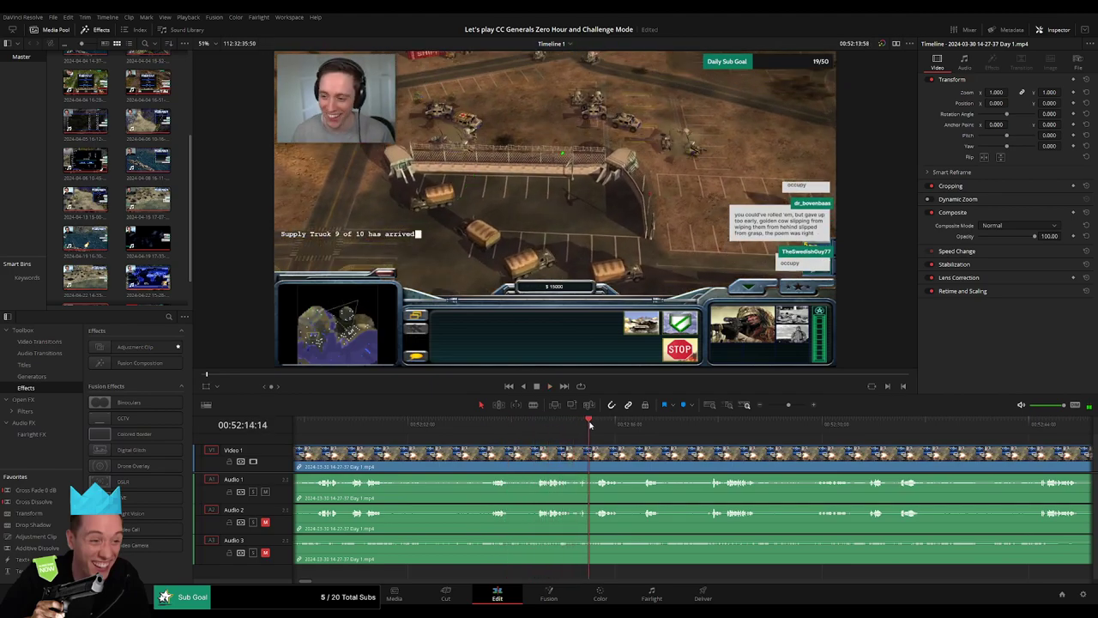
{"action": "scroll", "coordinate": [630, 437], "scroll_direction": "right", "scroll_amount": 5}
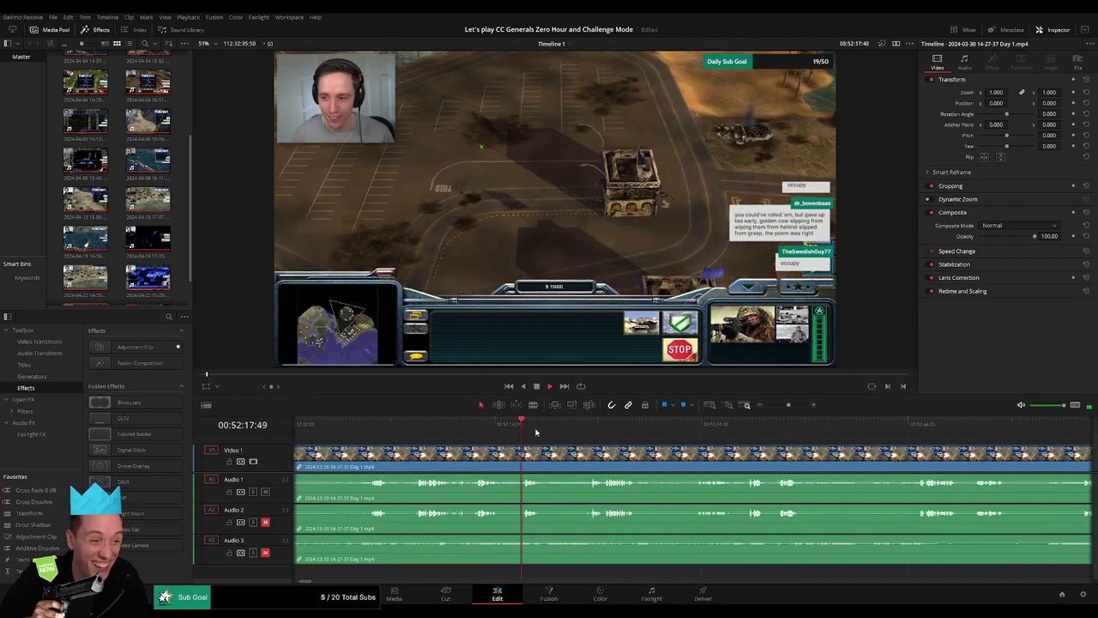
{"action": "left_click", "coordinate": [580, 423]}
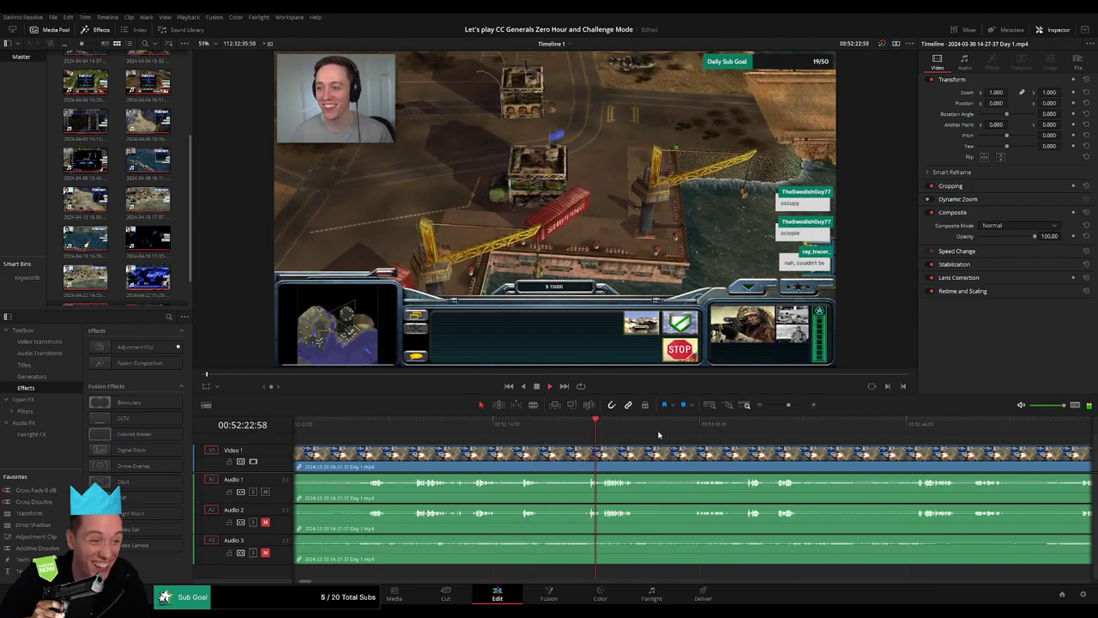
{"action": "left_click", "coordinate": [693, 423]}
{"action": "scroll", "coordinate": [558, 440], "scroll_direction": "right", "scroll_amount": 2}
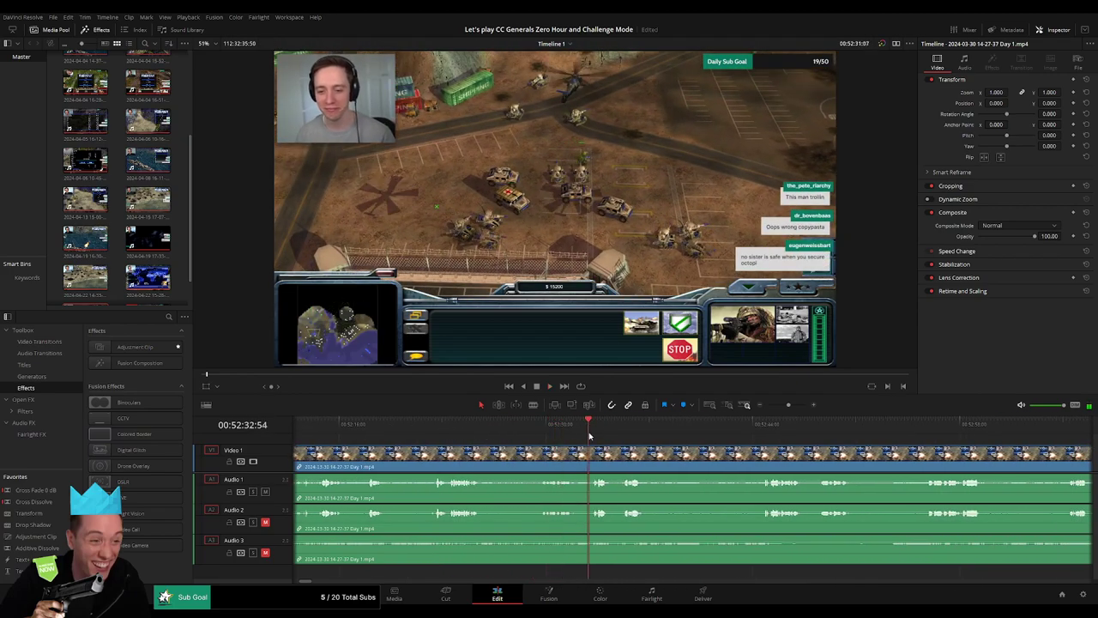
- Adjust the timeline zoom around the playhead and pause playback for a closer look
{"action": "left_click", "coordinate": [785, 405]}
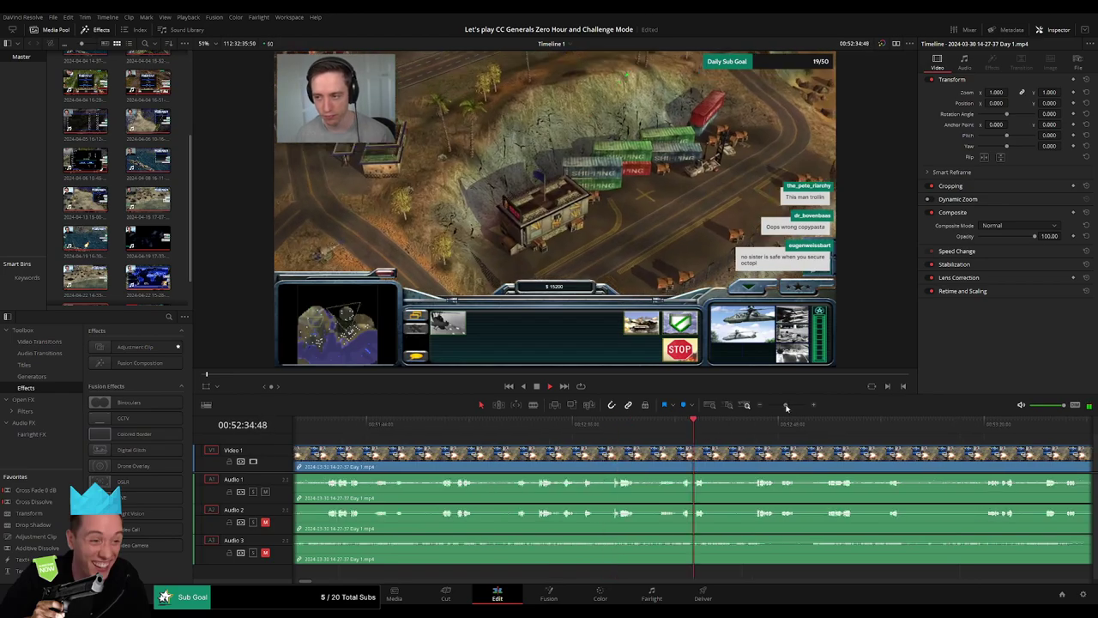
{"action": "left_click_drag", "start_coordinate": [786, 407], "coordinate": [790, 405]}
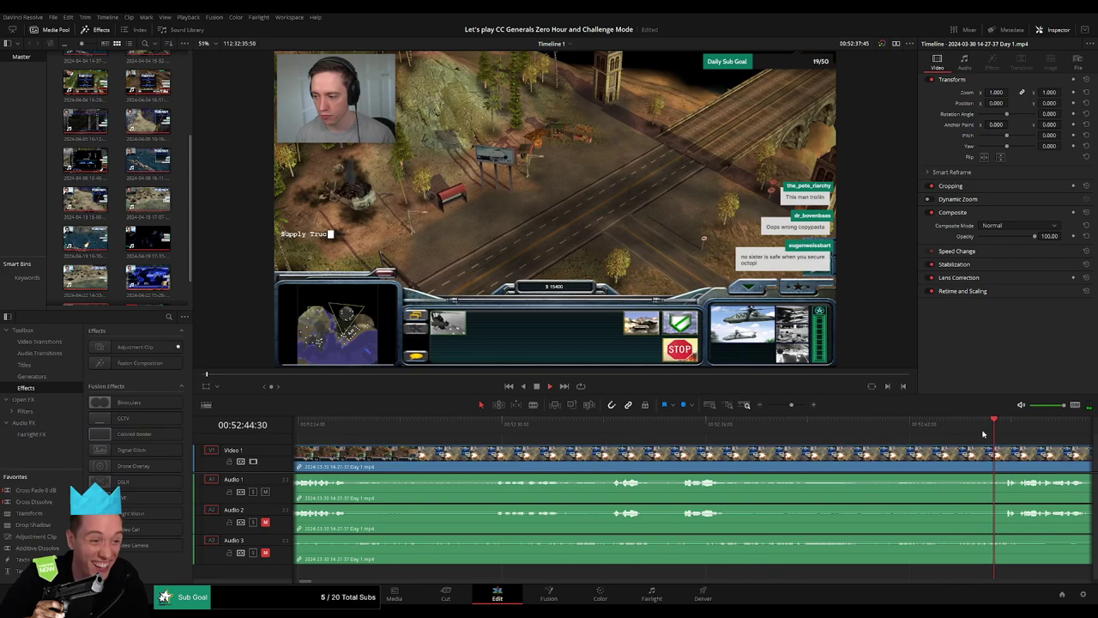
{"action": "left_click", "coordinate": [785, 406]}
{"action": "left_click_drag", "start_coordinate": [786, 407], "coordinate": [783, 406]}
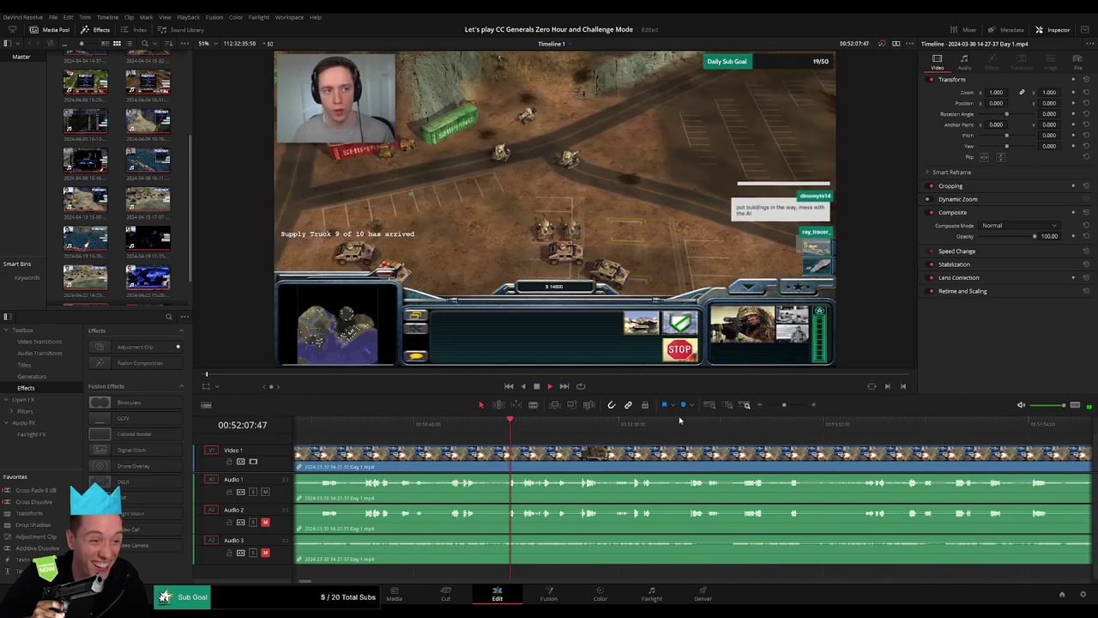
{"action": "left_click", "coordinate": [790, 407]}
{"action": "left_click", "coordinate": [790, 406]}
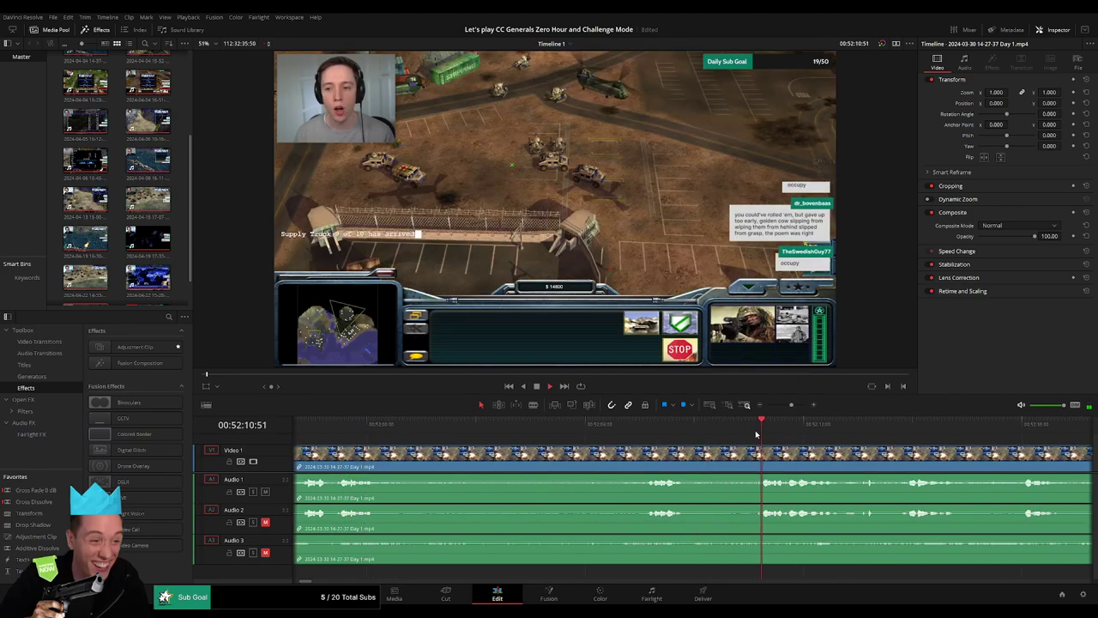
{"action": "scroll", "coordinate": [614, 457], "scroll_direction": "left", "scroll_amount": 3}
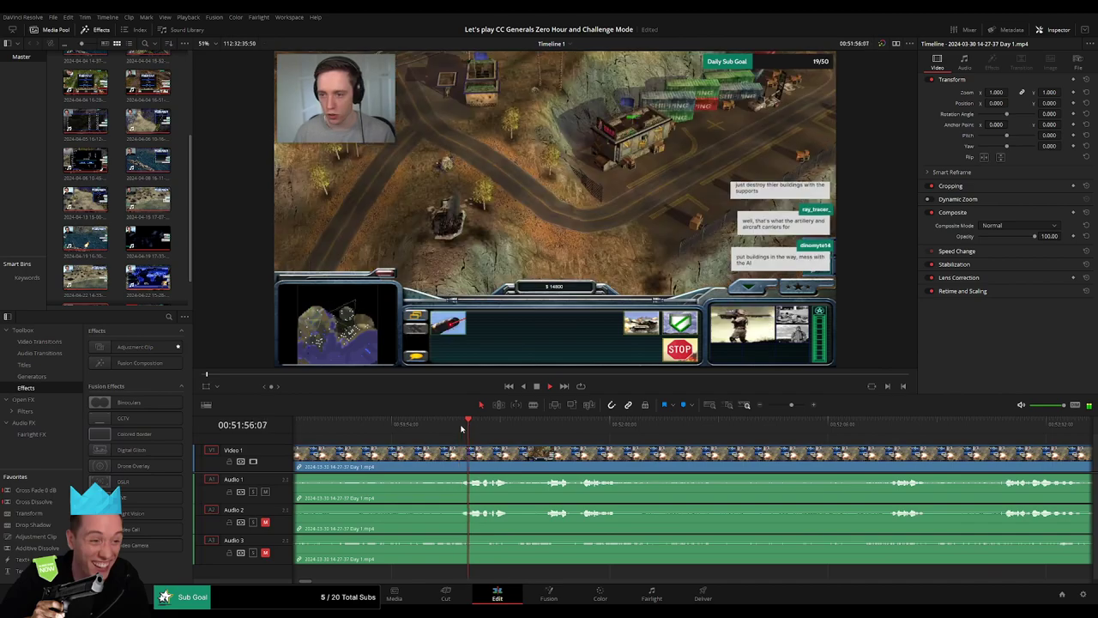
{"action": "key", "text": "space"}
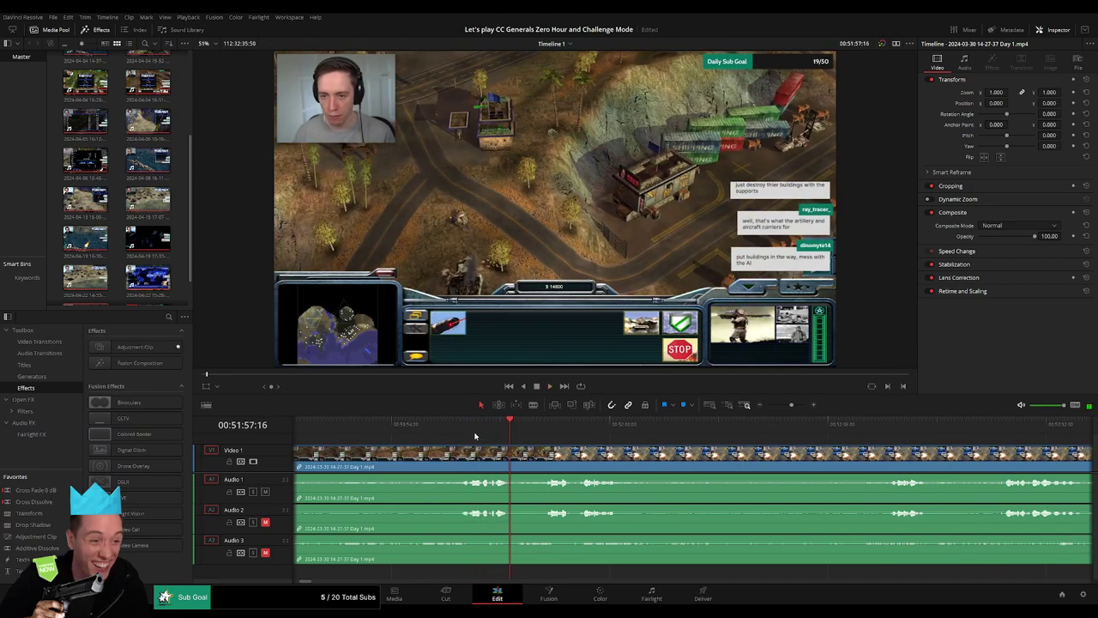
- Scrub forward and park the playhead just before 52:32:00
{"action": "left_click_drag", "start_coordinate": [829, 429], "coordinate": [993, 439]}
{"action": "key", "text": "space"}
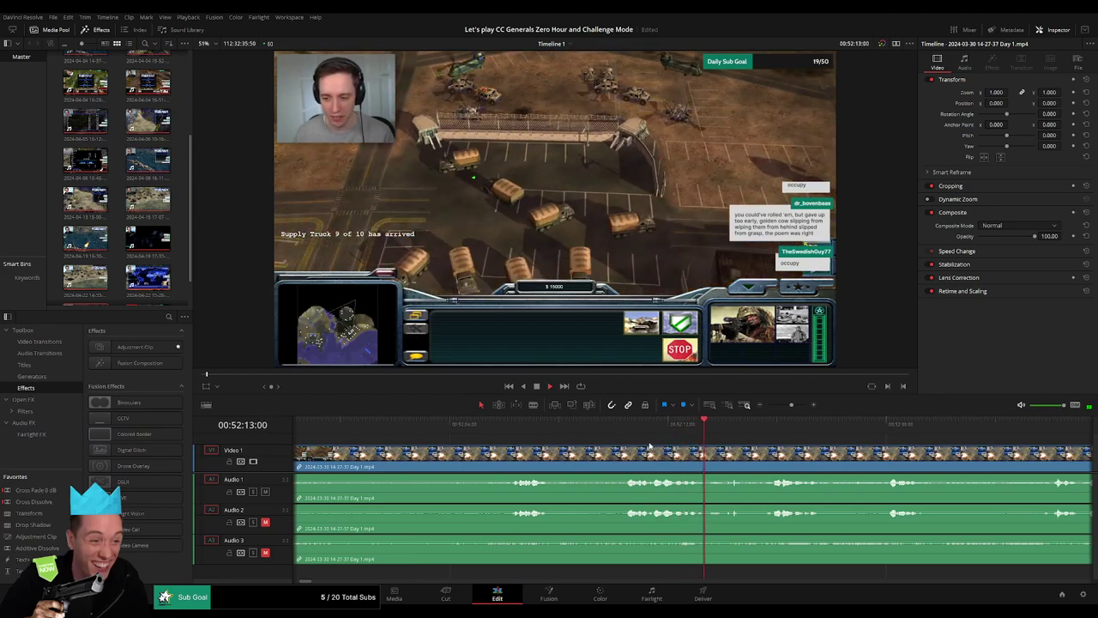
{"action": "left_click", "coordinate": [510, 433]}
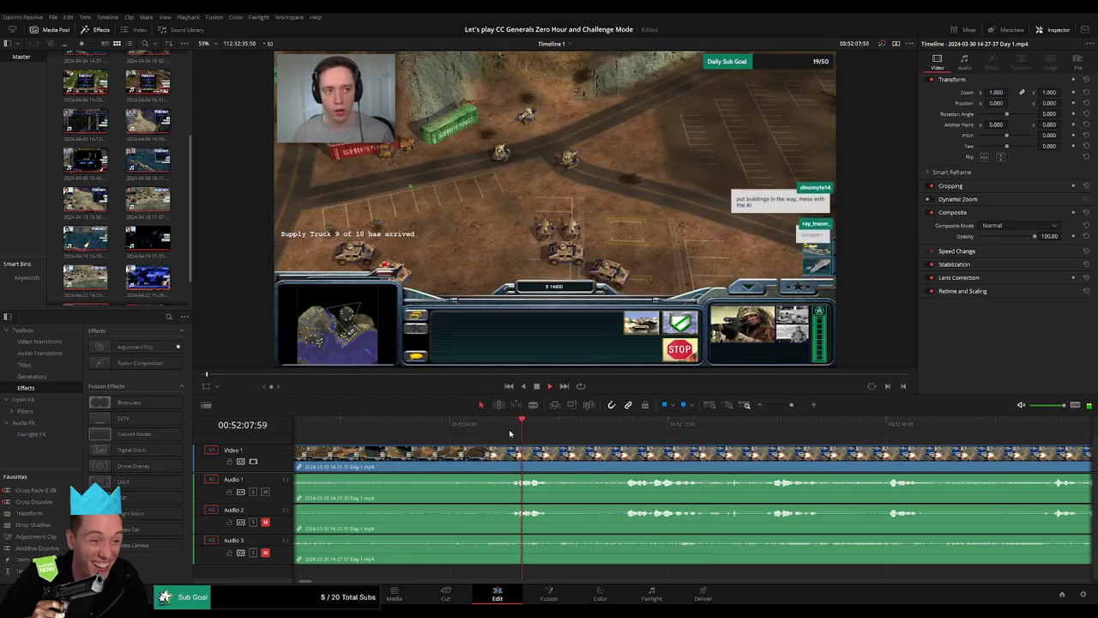
{"action": "left_click", "coordinate": [766, 435]}
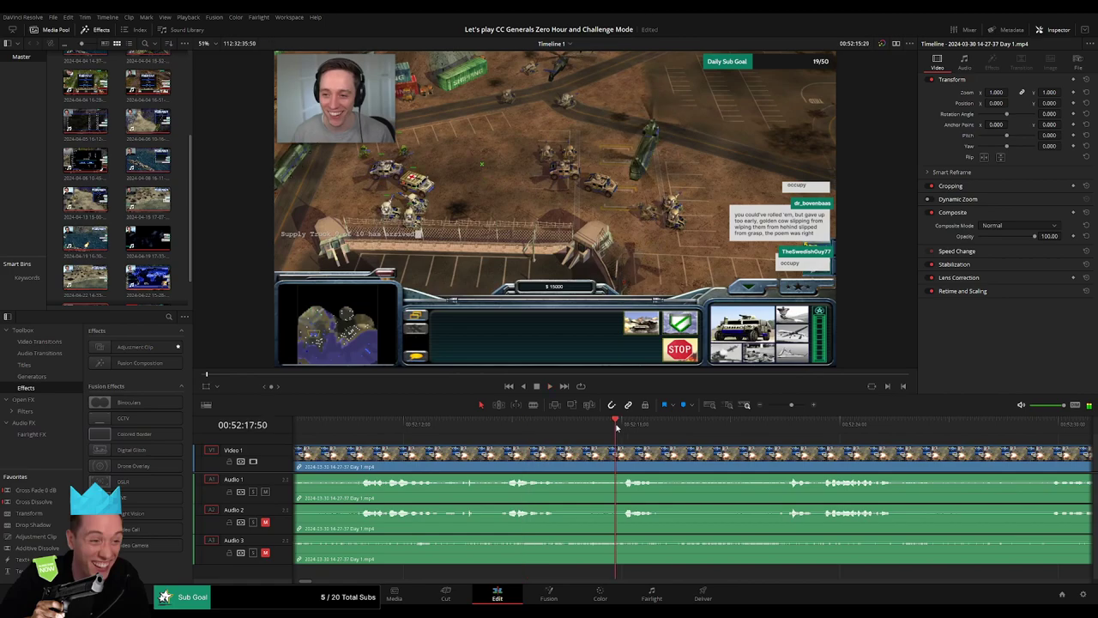
{"action": "left_click", "coordinate": [637, 436]}
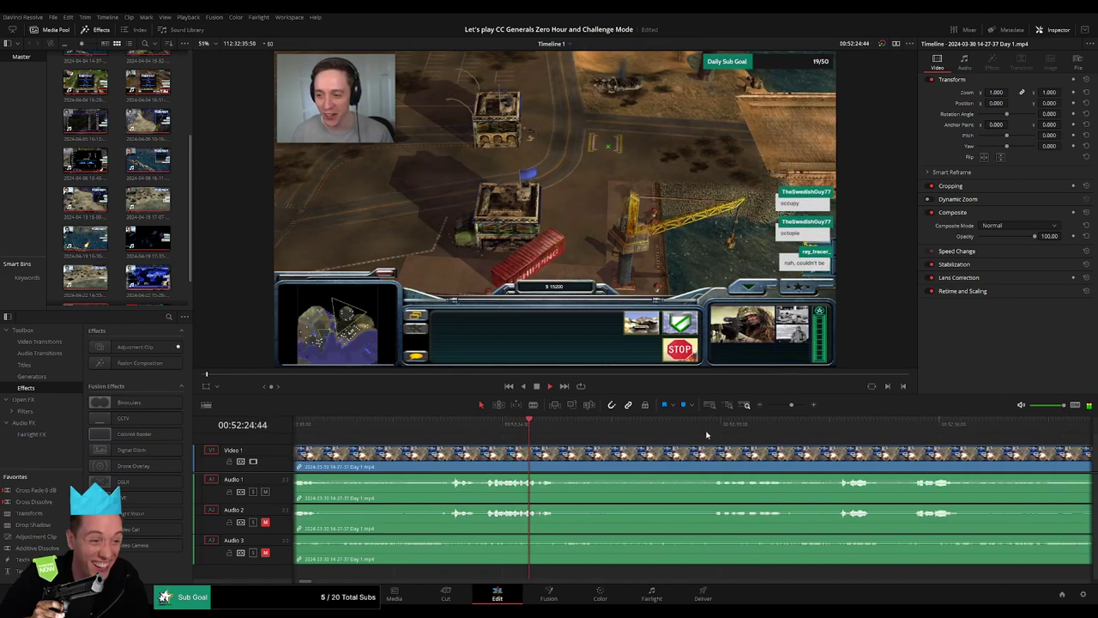
{"action": "left_click", "coordinate": [707, 436]}
{"action": "left_click", "coordinate": [649, 438]}
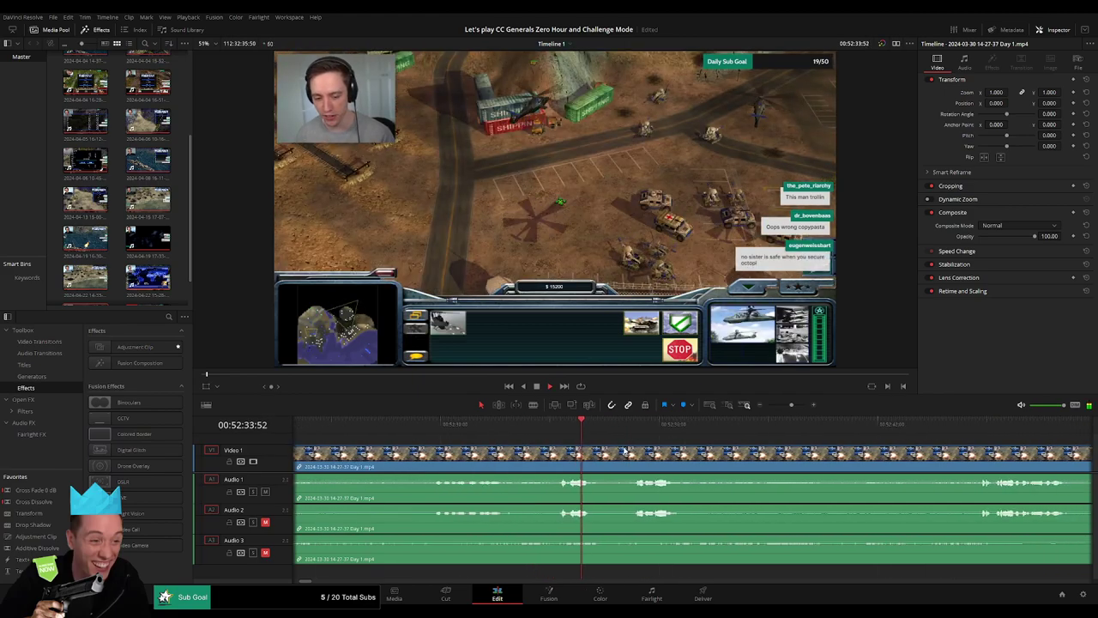
{"action": "left_click_drag", "start_coordinate": [557, 427], "coordinate": [515, 426]}
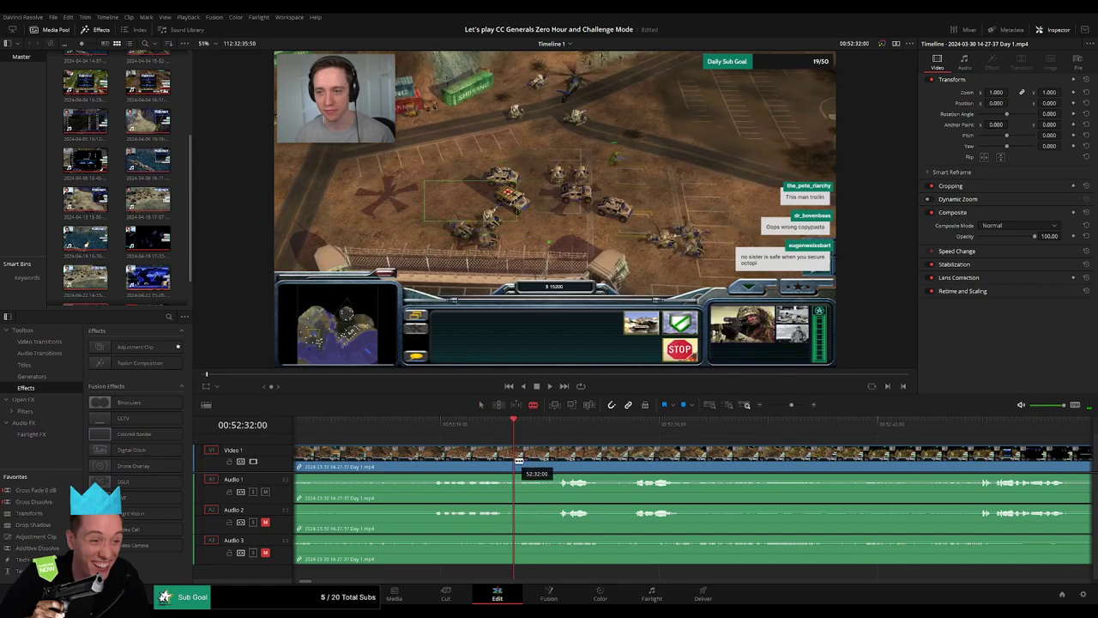
- Blade the Day 1 clip at 52:32:00 and set audio fades across the new cut
{"action": "left_click", "coordinate": [519, 461]}
{"action": "key", "text": "a"}
{"action": "left_click_drag", "start_coordinate": [556, 448], "coordinate": [542, 477]}
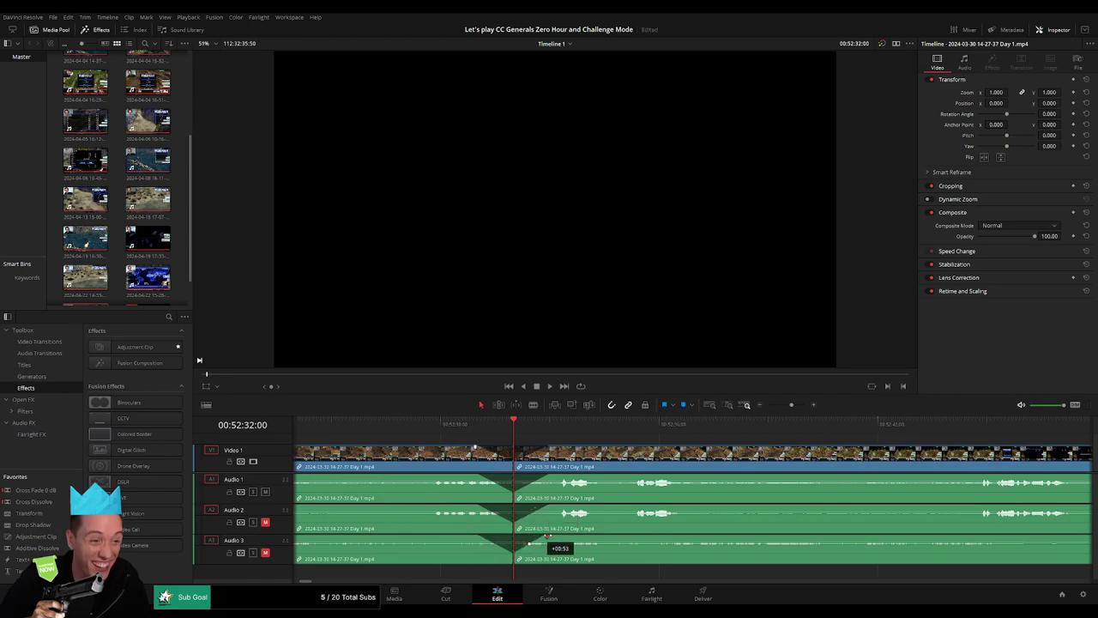
{"action": "left_click_drag", "start_coordinate": [463, 427], "coordinate": [491, 428]}
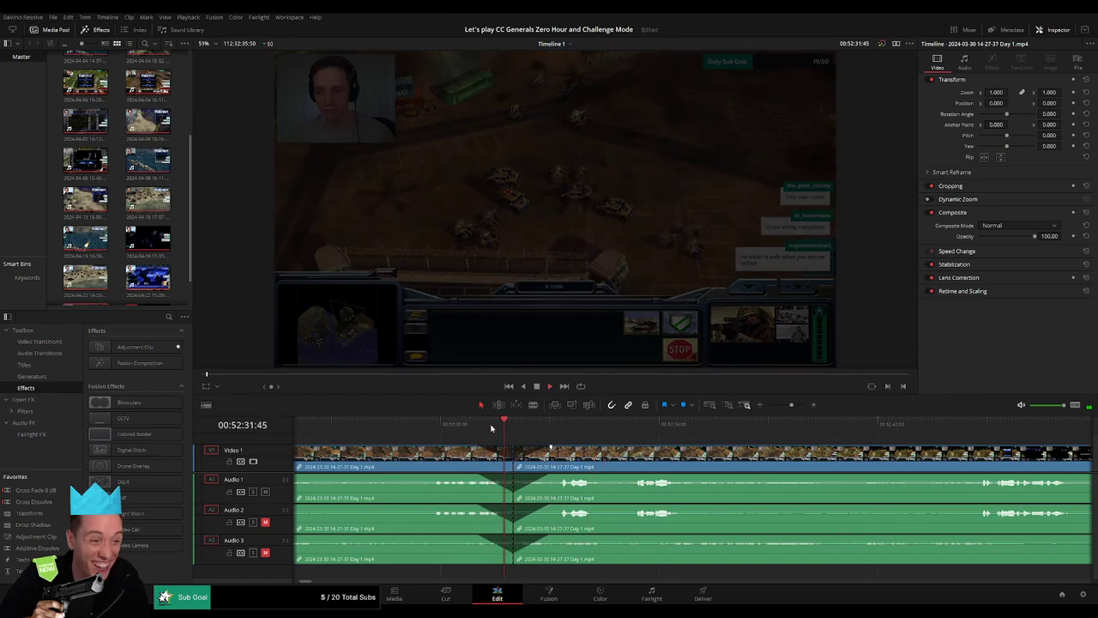
{"action": "left_click_drag", "start_coordinate": [791, 405], "coordinate": [755, 406]}
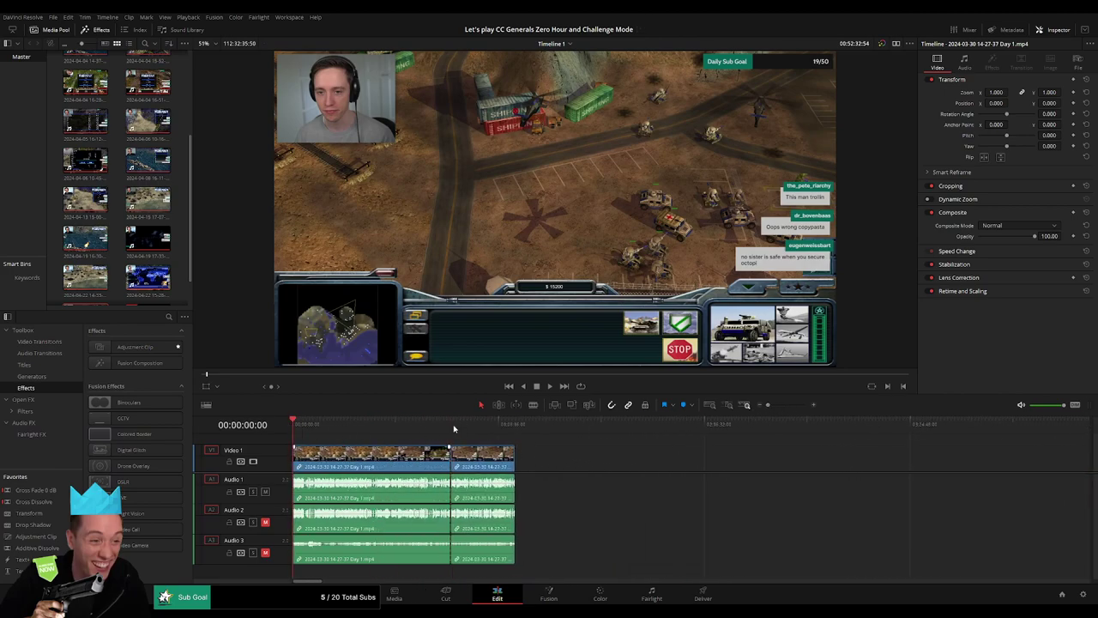
- Trim away the Day 1 footage after the playhead
{"action": "left_click_drag", "start_coordinate": [482, 455], "coordinate": [729, 455]}
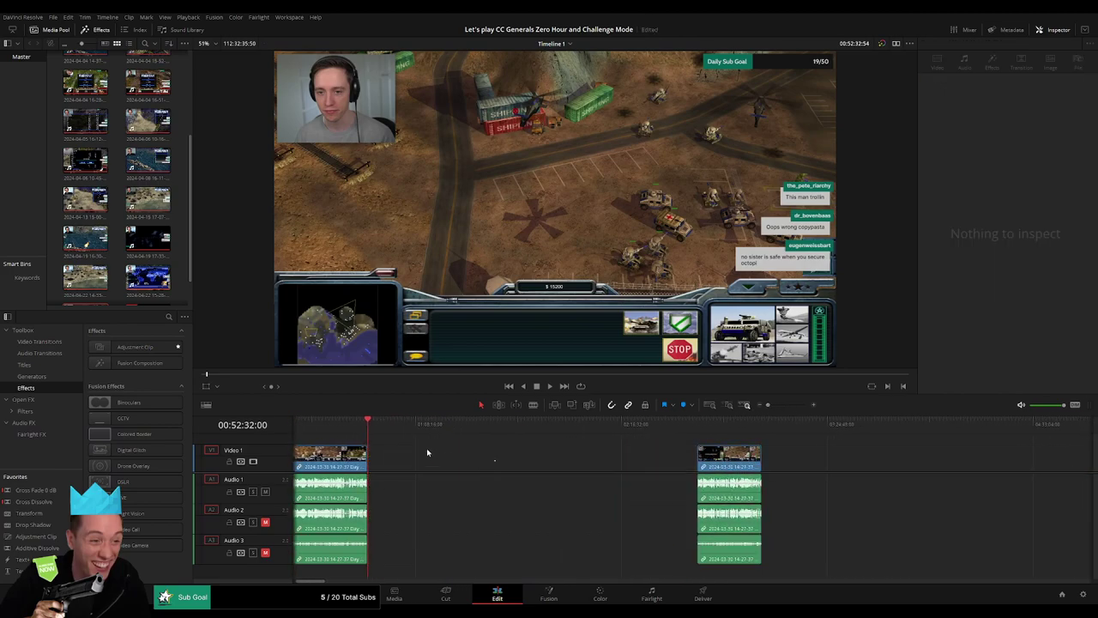
{"action": "left_click_drag", "start_coordinate": [544, 448], "coordinate": [567, 452]}
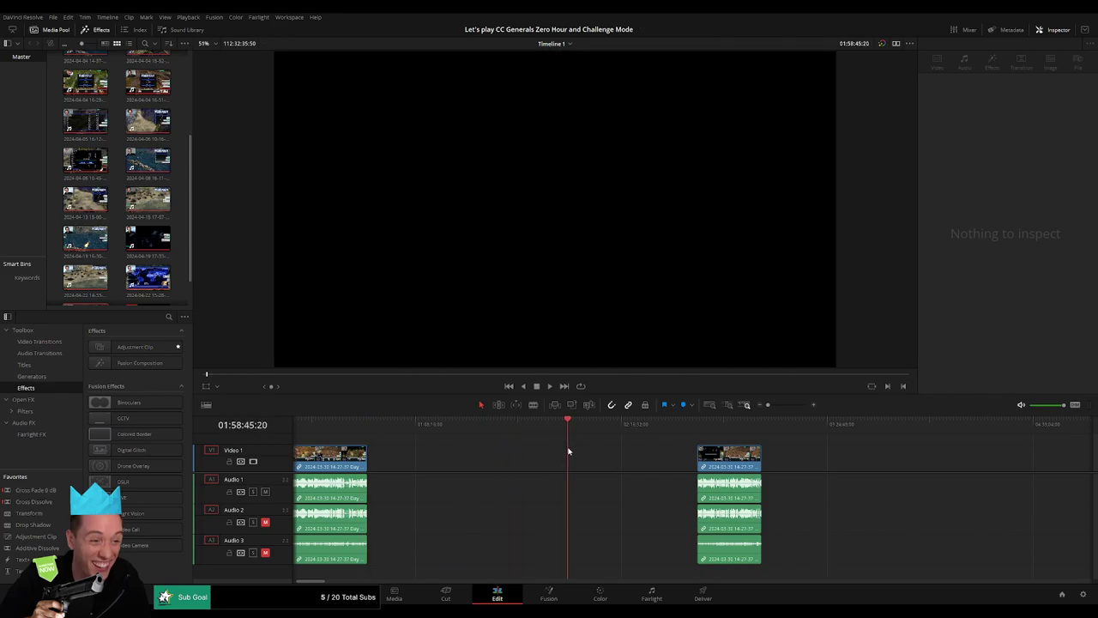
{"action": "left_click", "coordinate": [782, 405]}
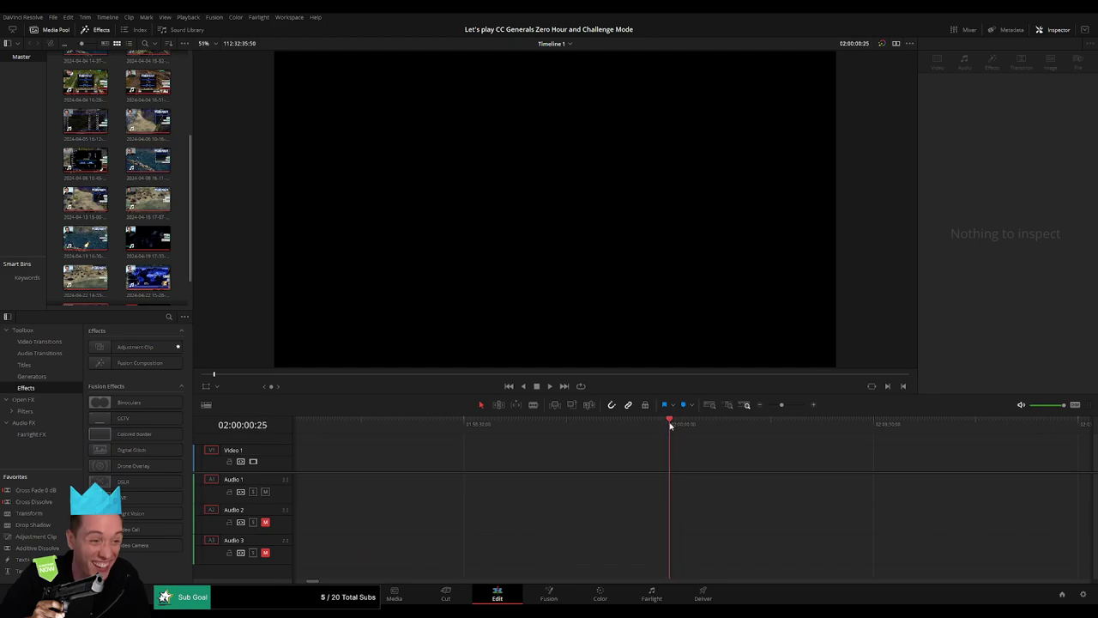
- Slide the Day 1 part 2 clip left to snap against the first clip and play the join
{"action": "left_click_drag", "start_coordinate": [781, 405], "coordinate": [767, 405]}
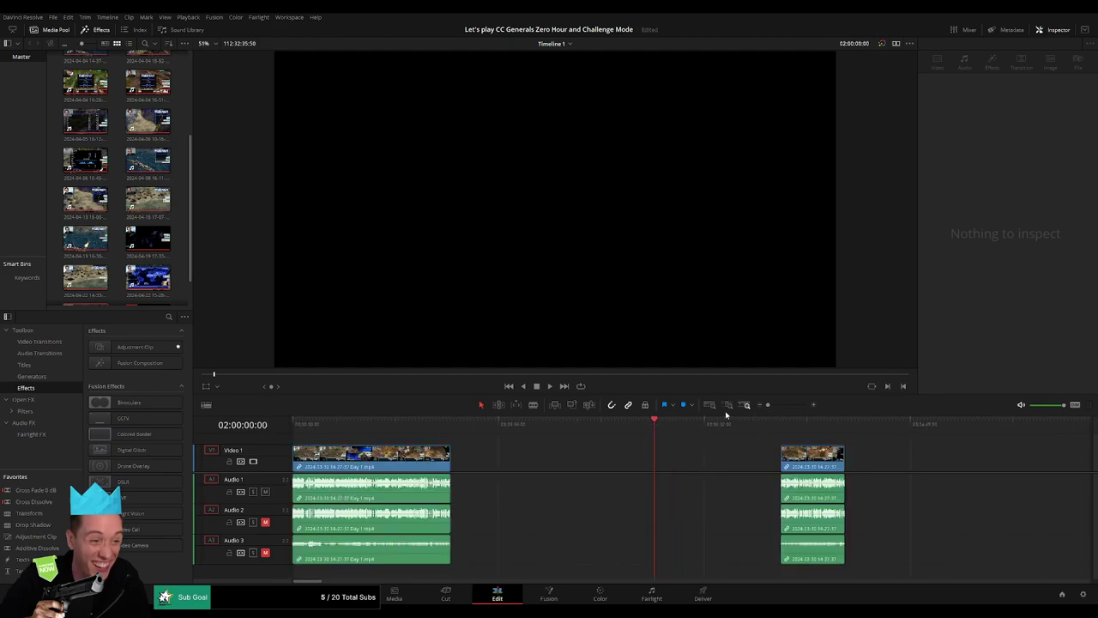
{"action": "left_click_drag", "start_coordinate": [835, 455], "coordinate": [709, 453]}
{"action": "scroll", "coordinate": [898, 463], "scroll_direction": "right", "scroll_amount": 5}
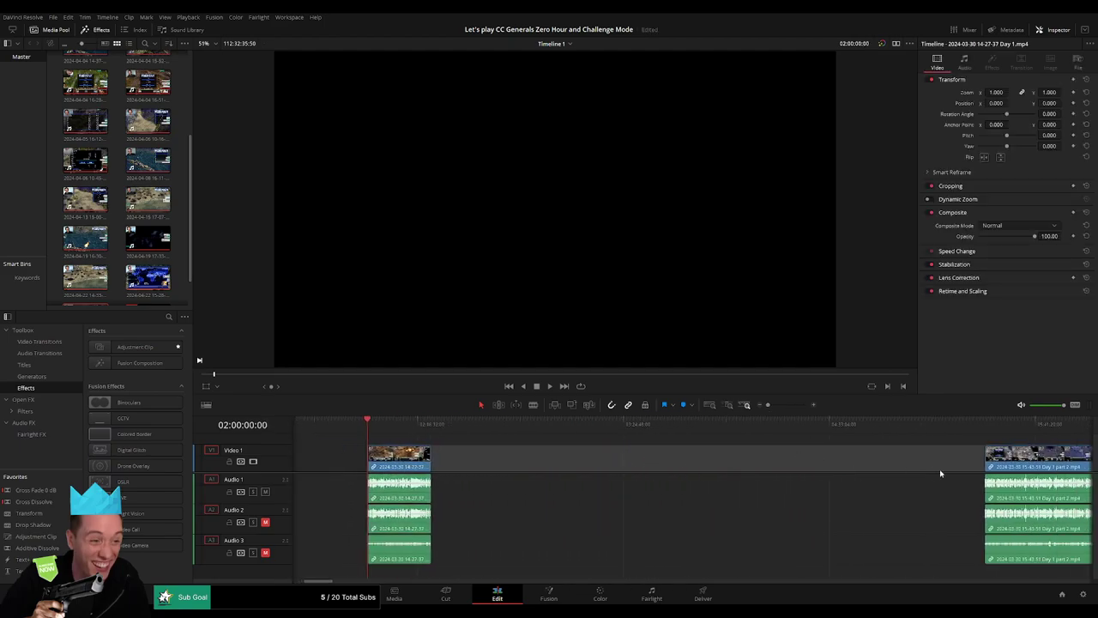
{"action": "left_click_drag", "start_coordinate": [1016, 463], "coordinate": [467, 470]}
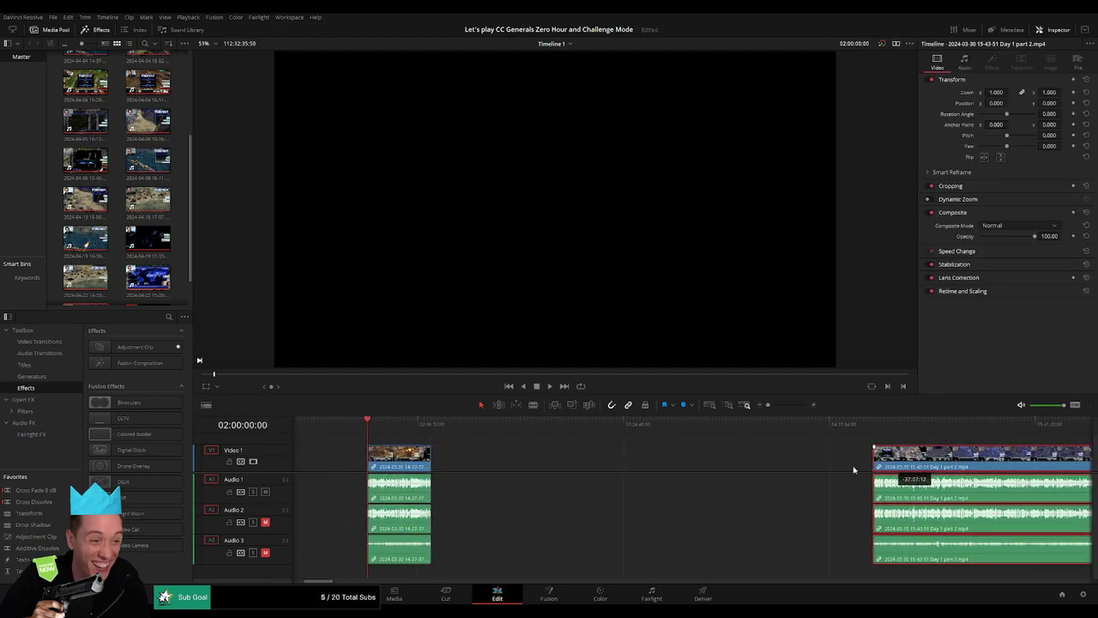
{"action": "left_click", "coordinate": [484, 431]}
{"action": "key", "text": "space"}
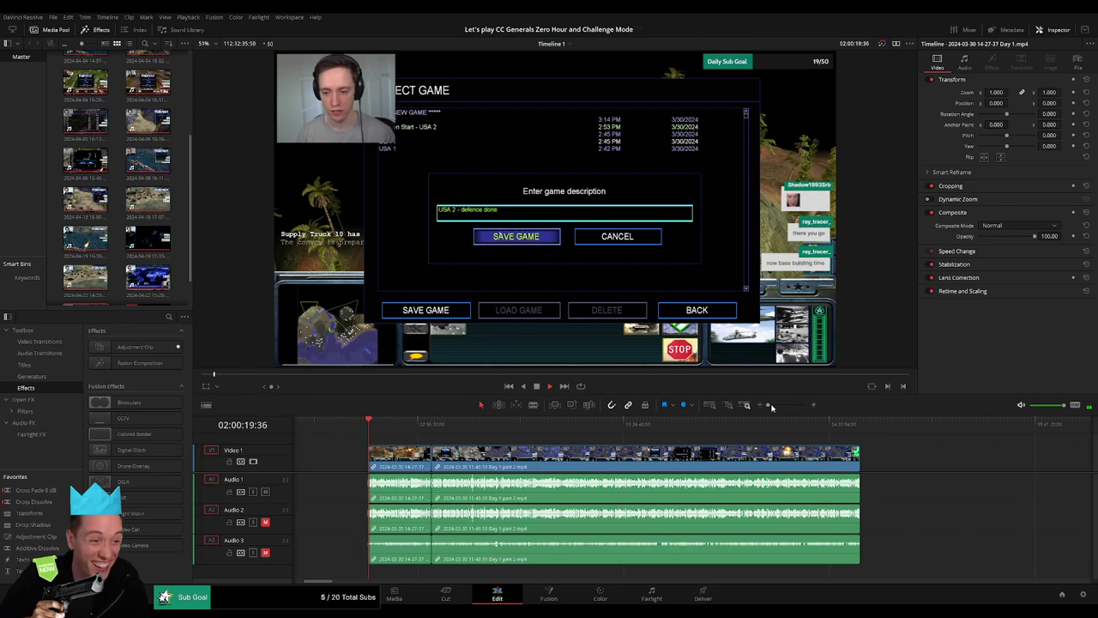
- Zoom in and scrub the part 2 footage to around 02:52
{"action": "mouse_move", "coordinate": [768, 404]}
{"action": "left_mouse_down"}
{"action": "mouse_move", "coordinate": [760, 431]}
{"action": "mouse_move", "coordinate": [786, 405]}
{"action": "left_mouse_up"}
{"action": "left_click", "coordinate": [641, 437]}
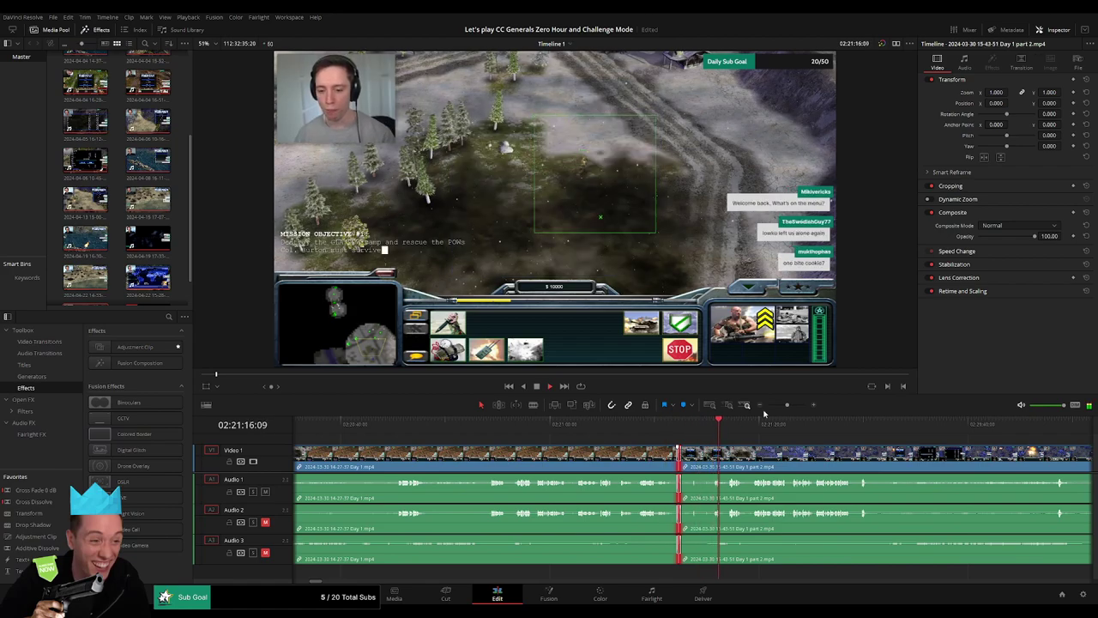
{"action": "key", "text": "Delete"}
{"action": "scroll", "coordinate": [438, 436], "scroll_direction": "right", "scroll_amount": 5}
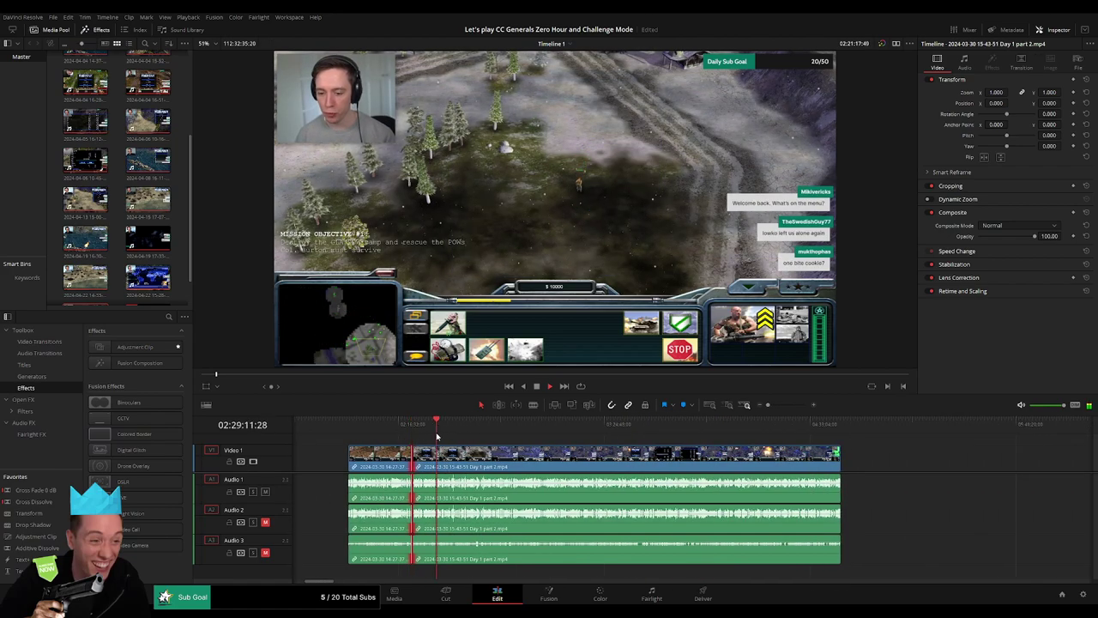
{"action": "left_click", "coordinate": [436, 436]}
{"action": "left_click_drag", "start_coordinate": [485, 434], "coordinate": [506, 435]}
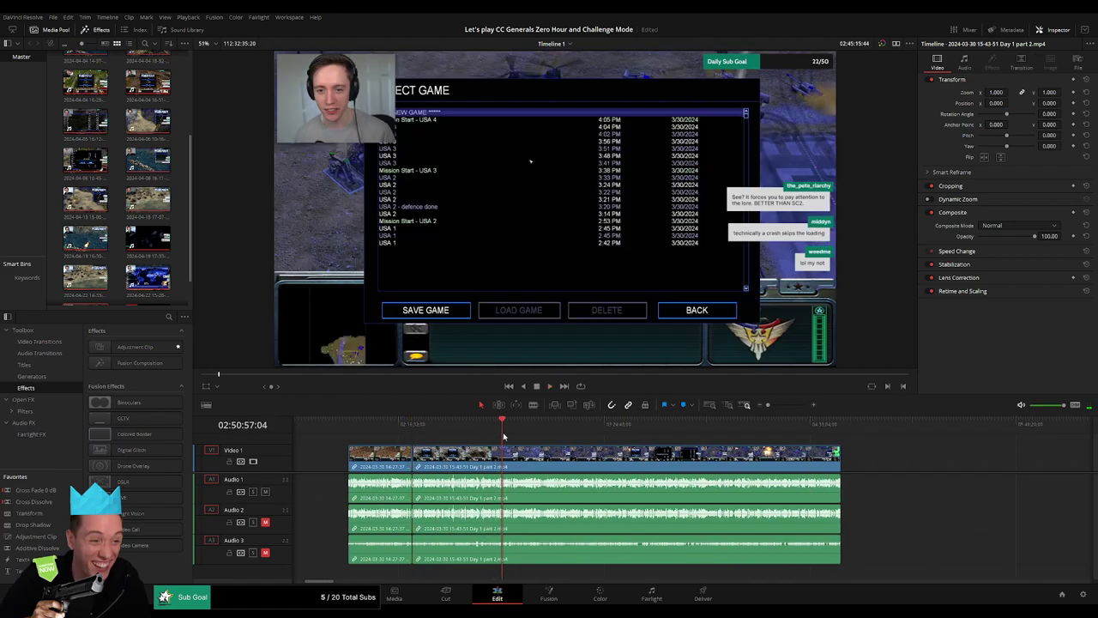
- Zoom in further and park the playhead at 02:52:08:30, just before 02:52:09
{"action": "left_click_drag", "start_coordinate": [768, 406], "coordinate": [789, 405]}
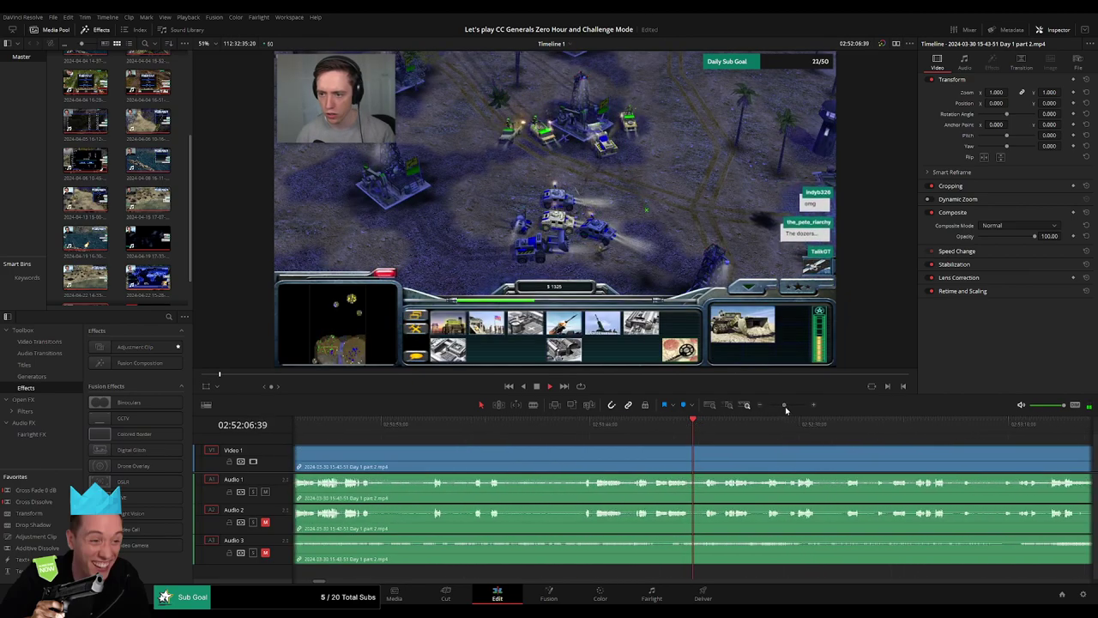
{"action": "left_click", "coordinate": [538, 424]}
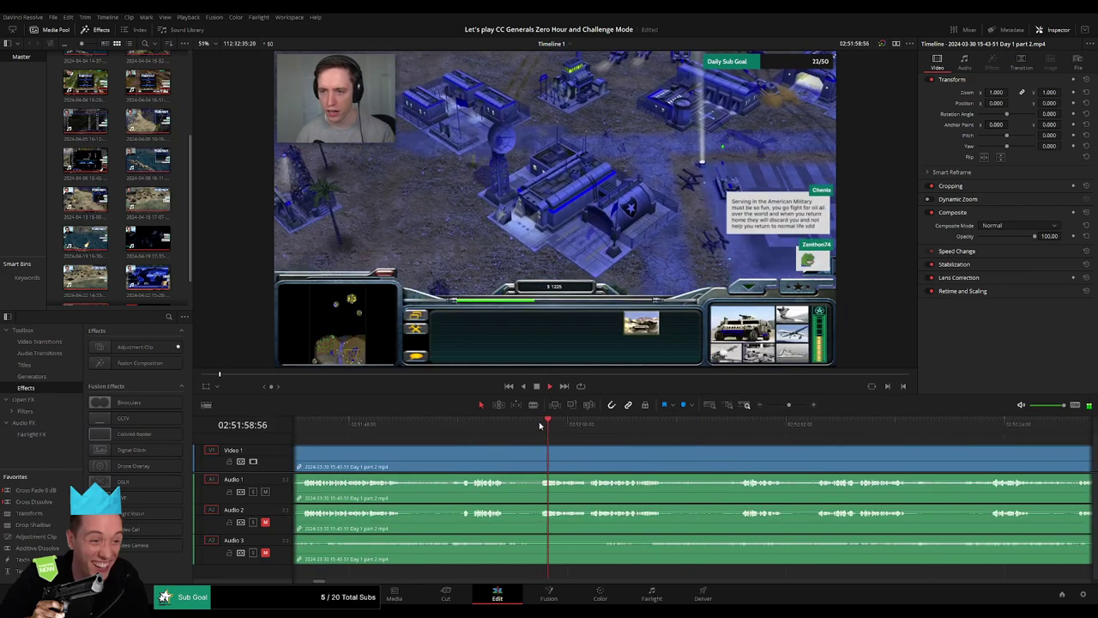
{"action": "left_click", "coordinate": [466, 424]}
{"action": "left_click", "coordinate": [608, 424]}
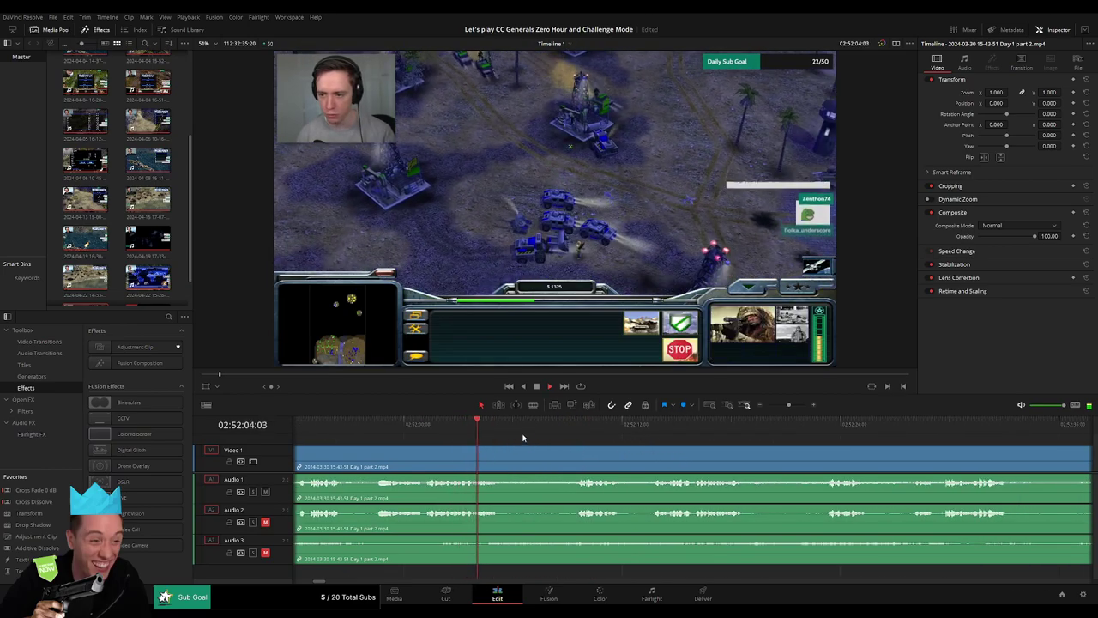
{"action": "left_click", "coordinate": [572, 426]}
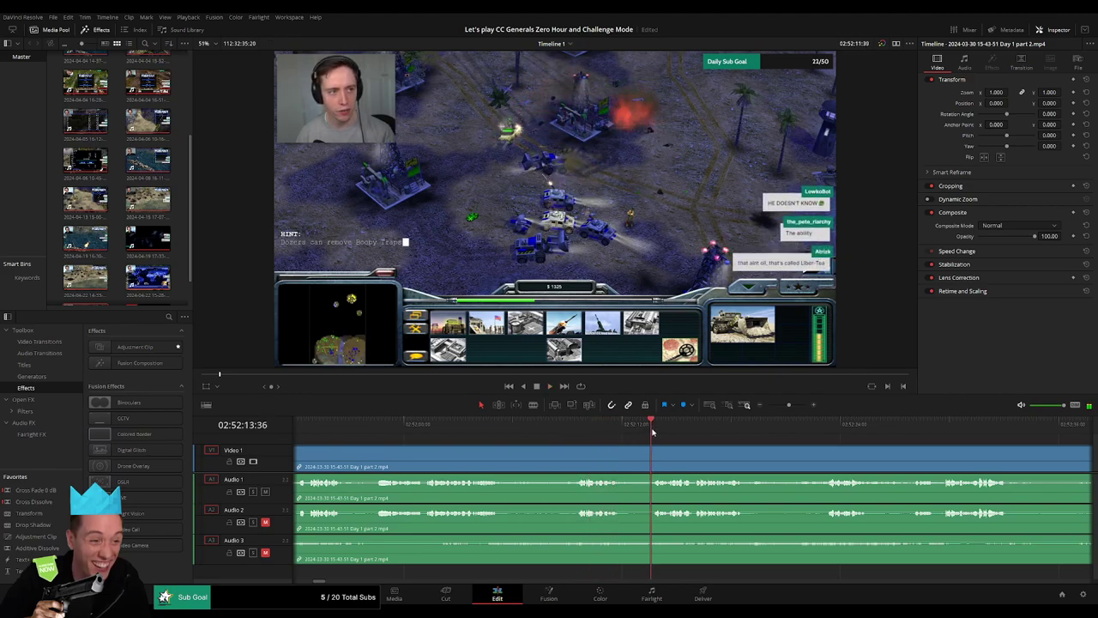
{"action": "left_click", "coordinate": [574, 428]}
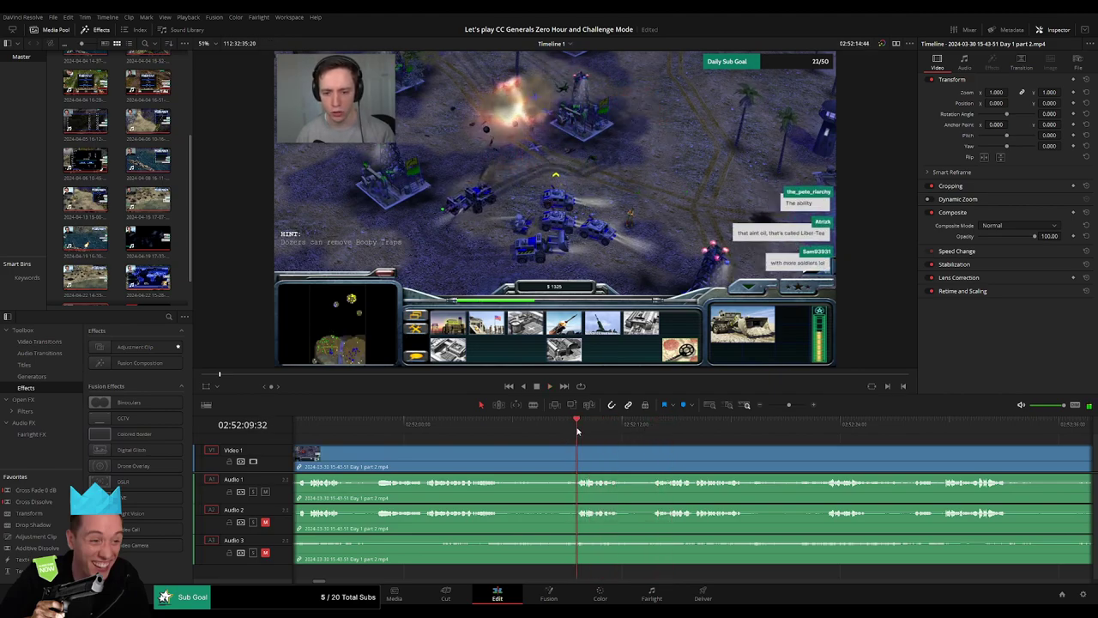
{"action": "left_click_drag", "start_coordinate": [577, 431], "coordinate": [556, 431]}
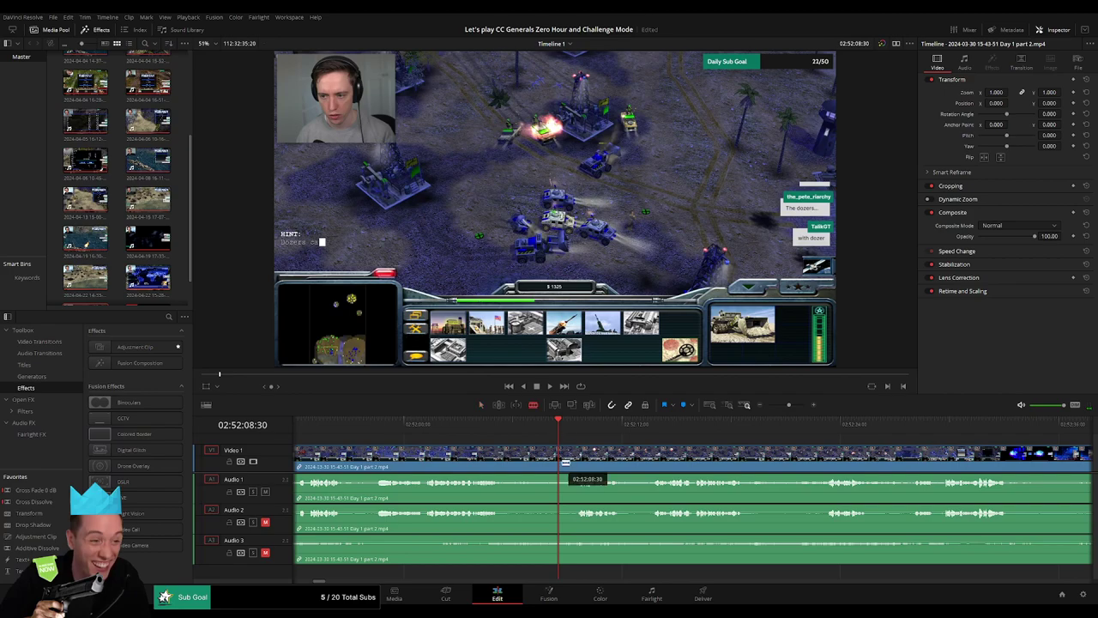
- Blade part 2 at 02:52:08:30, add audio fade-out and fade-in across the cut, and review it
{"action": "left_click", "coordinate": [564, 459]}
{"action": "key", "text": "a"}
{"action": "left_click_drag", "start_coordinate": [561, 447], "coordinate": [572, 448]}
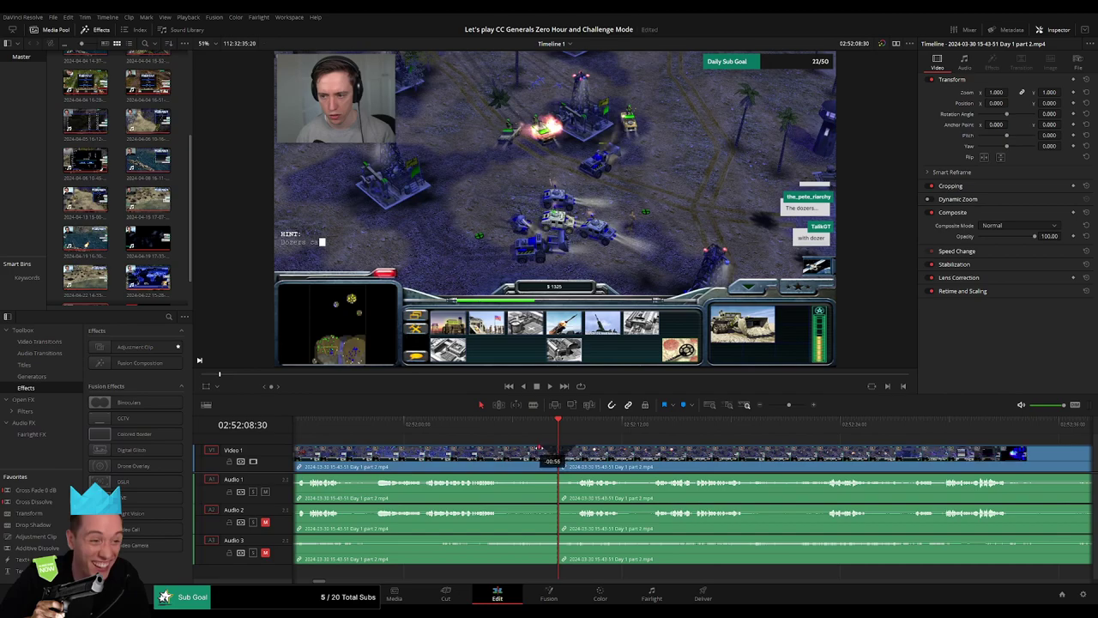
{"action": "left_click_drag", "start_coordinate": [537, 448], "coordinate": [542, 457]}
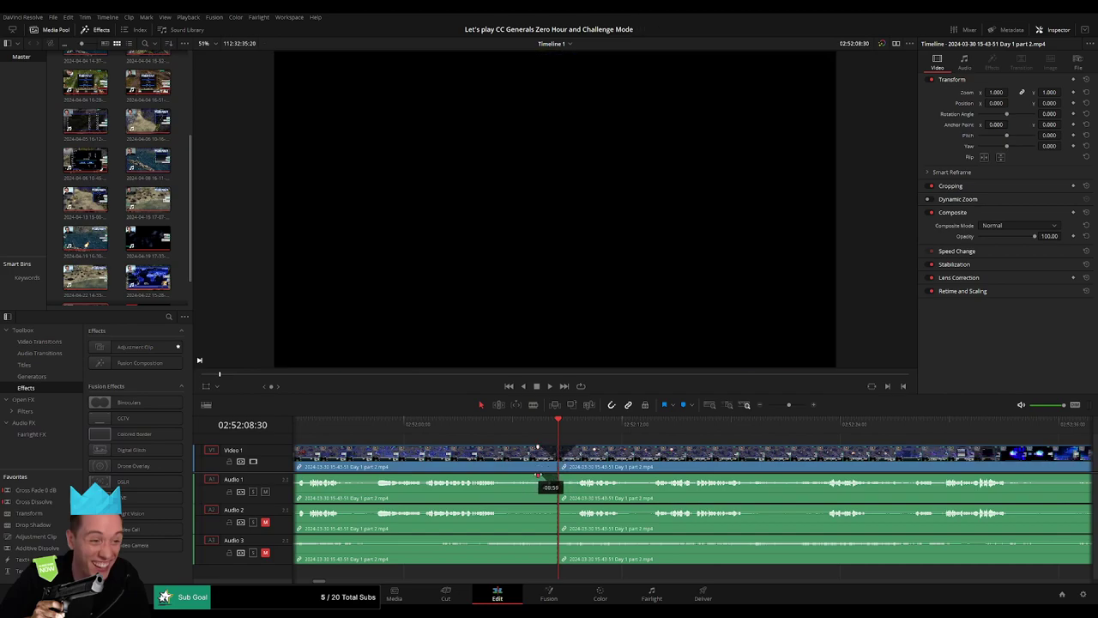
{"action": "left_click_drag", "start_coordinate": [562, 474], "coordinate": [564, 480]}
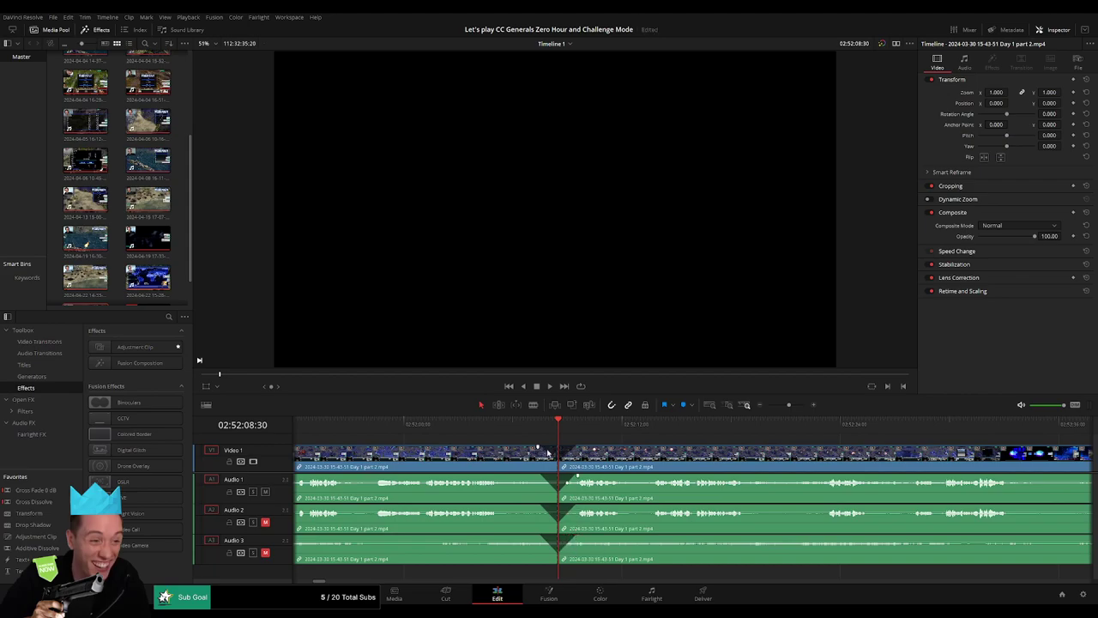
{"action": "key", "text": "space"}
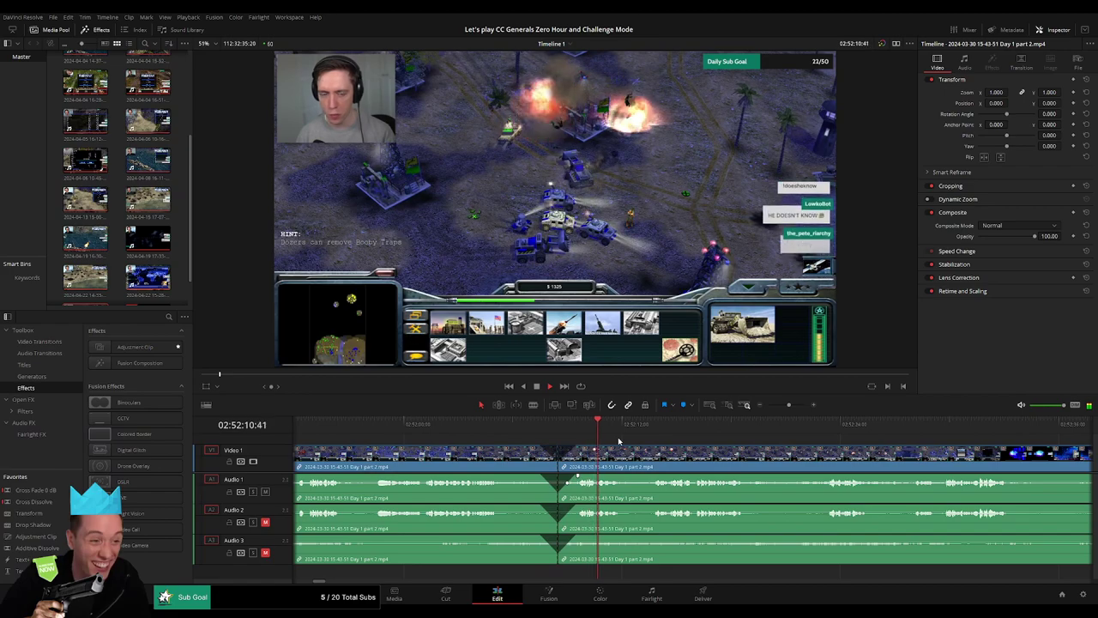
{"action": "scroll", "coordinate": [614, 444], "scroll_direction": "down", "scroll_amount": 4}
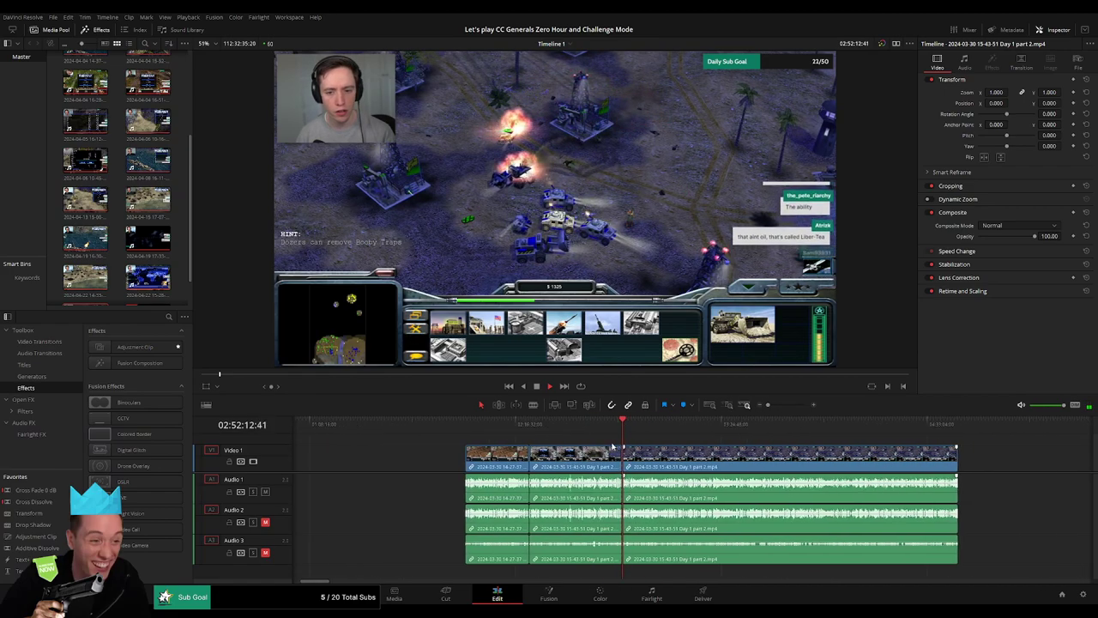
- Move the Day 1 part 2 clip later to start at 04:00:00:00, leaving a gap
{"action": "key", "text": "Home"}
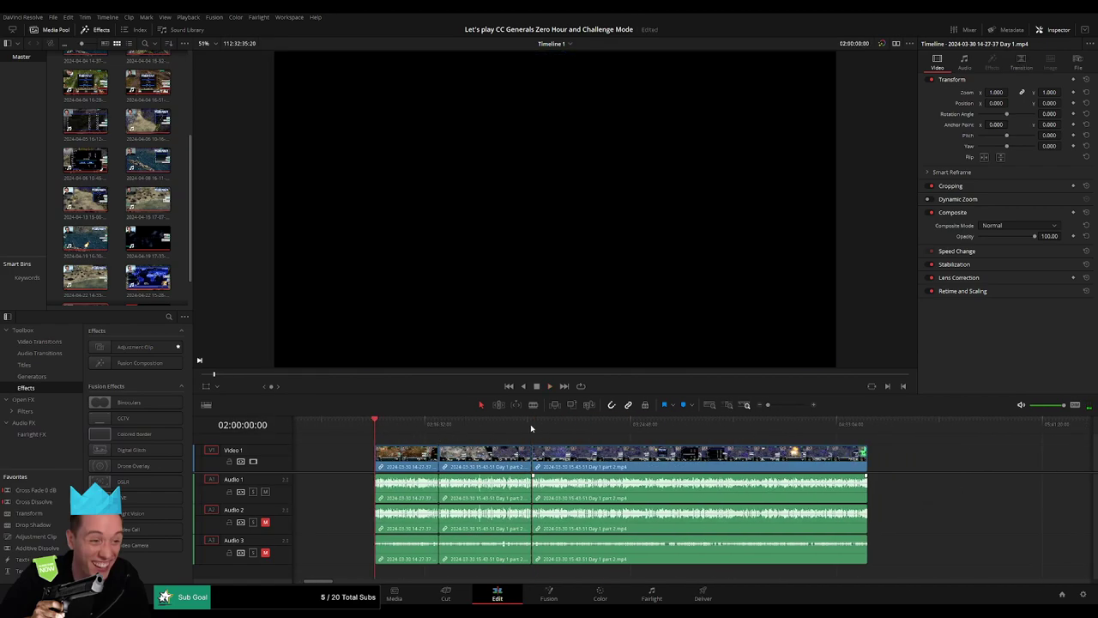
{"action": "left_click", "coordinate": [530, 424]}
{"action": "left_click_drag", "start_coordinate": [386, 456], "coordinate": [657, 456]}
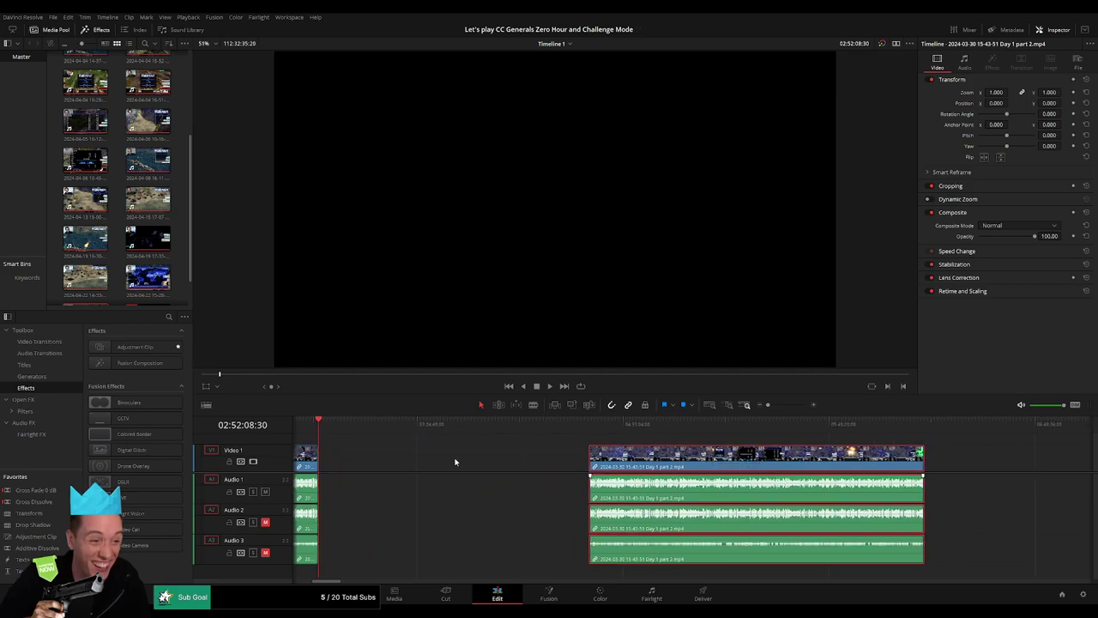
{"action": "left_click", "coordinate": [455, 462]}
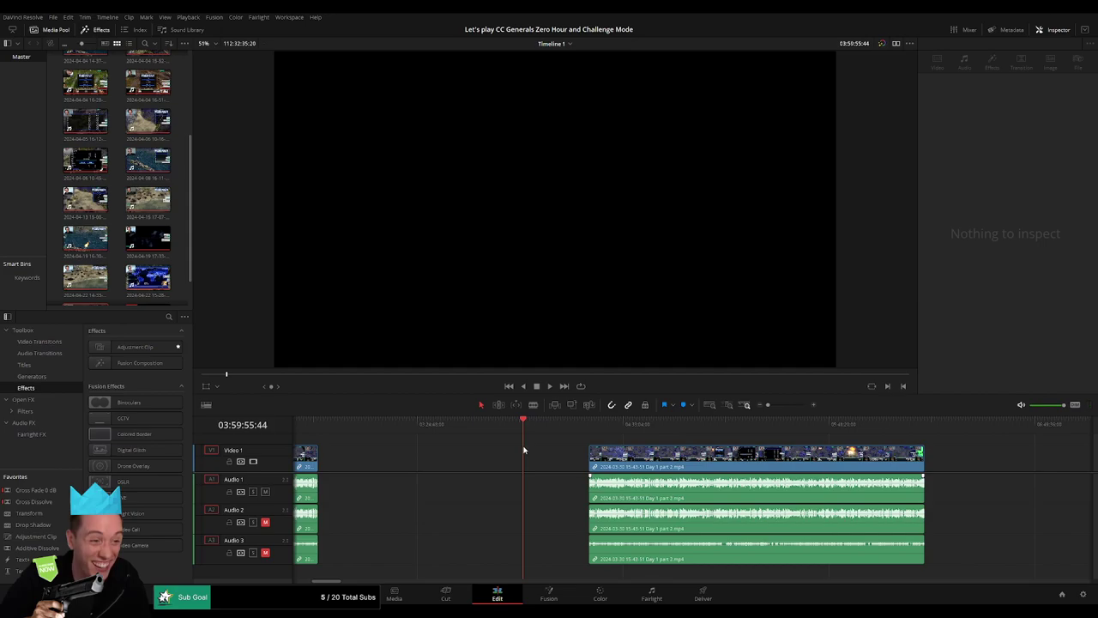
- Select the part 2 clip and play it from its beginning
{"action": "left_click_drag", "start_coordinate": [767, 404], "coordinate": [776, 406]}
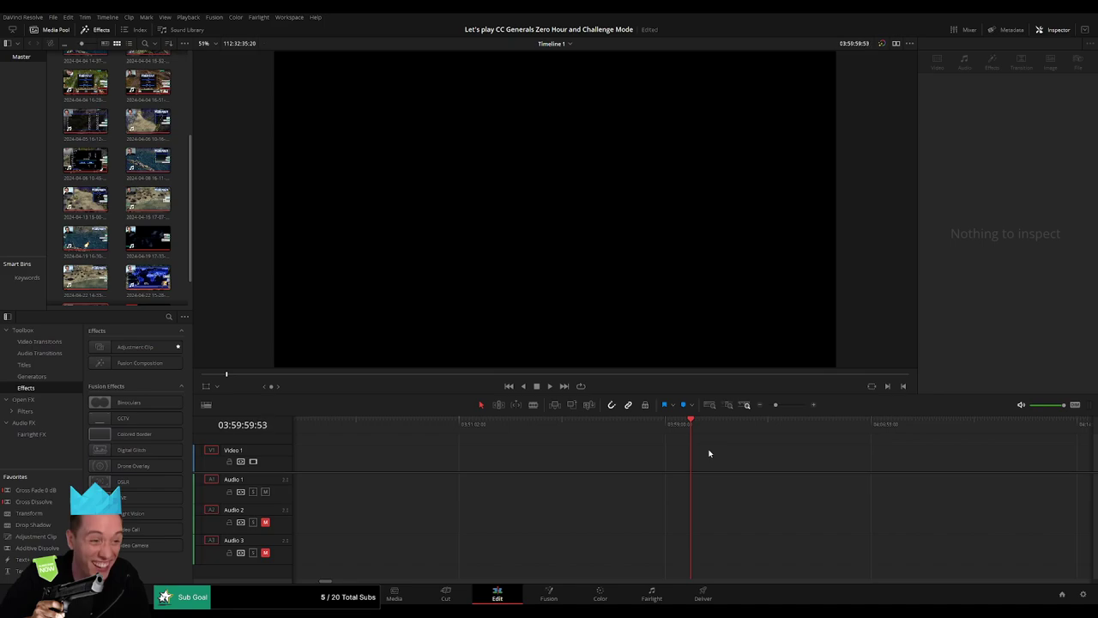
{"action": "scroll", "coordinate": [761, 419], "scroll_direction": "down", "scroll_amount": 3}
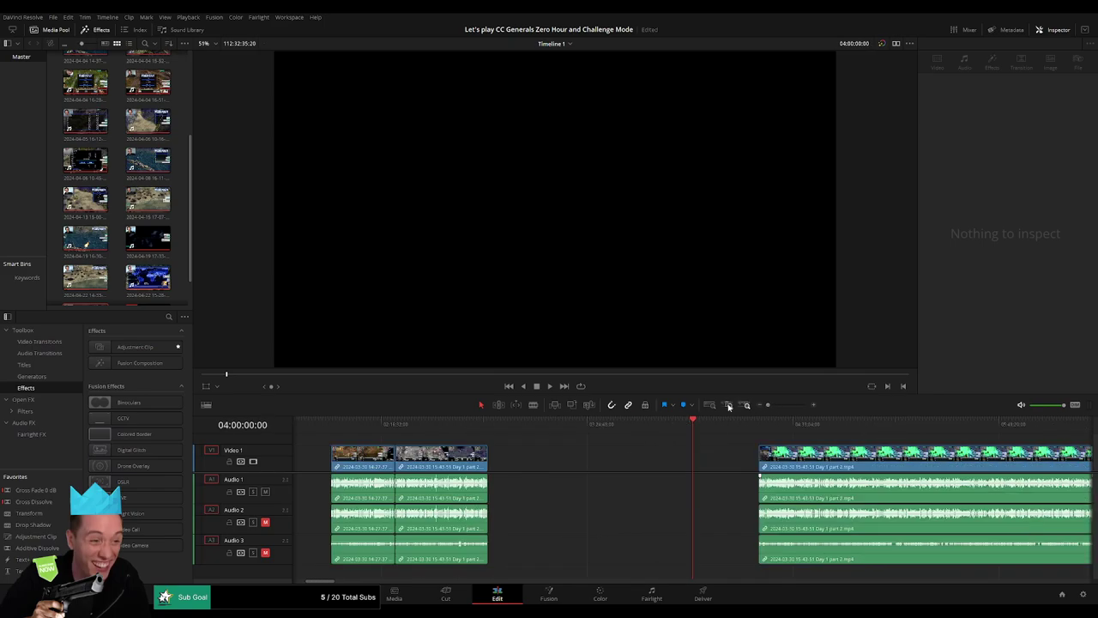
{"action": "scroll", "coordinate": [552, 444], "scroll_direction": "right", "scroll_amount": 3}
{"action": "left_click", "coordinate": [551, 454]}
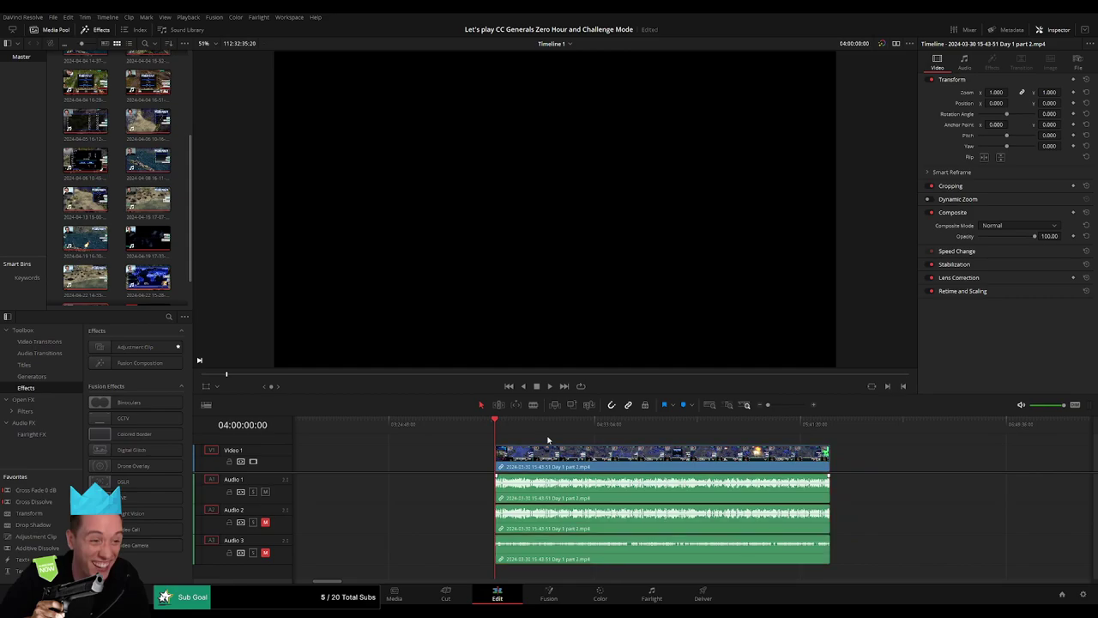
{"action": "key", "text": "space"}
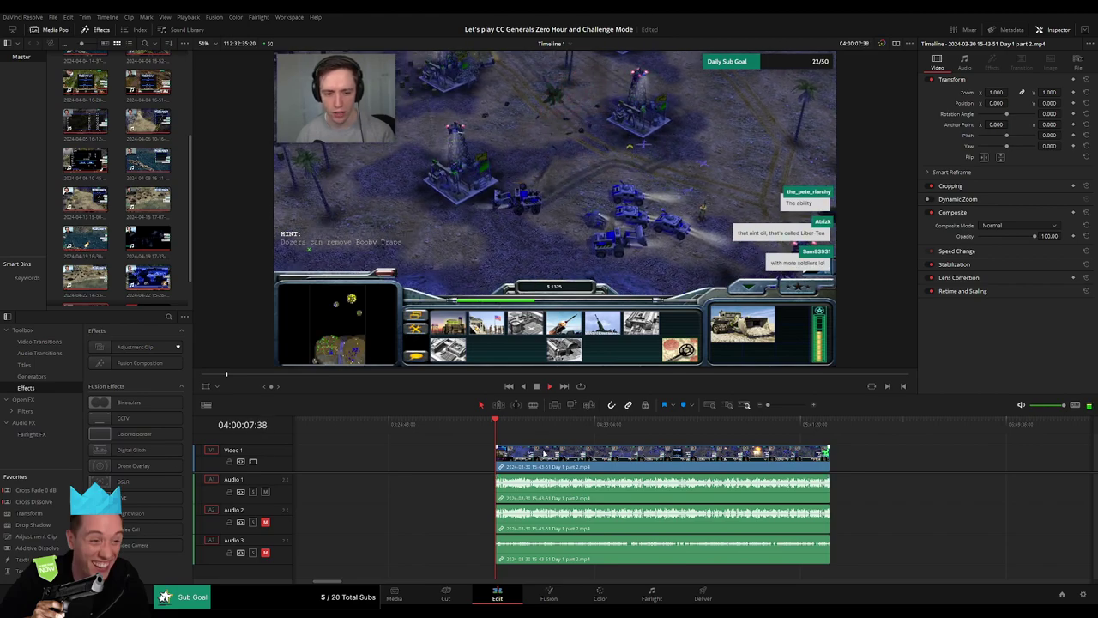
- Skim part 2 from 04:17:16 to around 04:52 and park the playhead near 04:52:13
{"action": "scroll", "coordinate": [543, 452], "scroll_direction": "right", "scroll_amount": 5}
{"action": "left_click", "coordinate": [356, 429]}
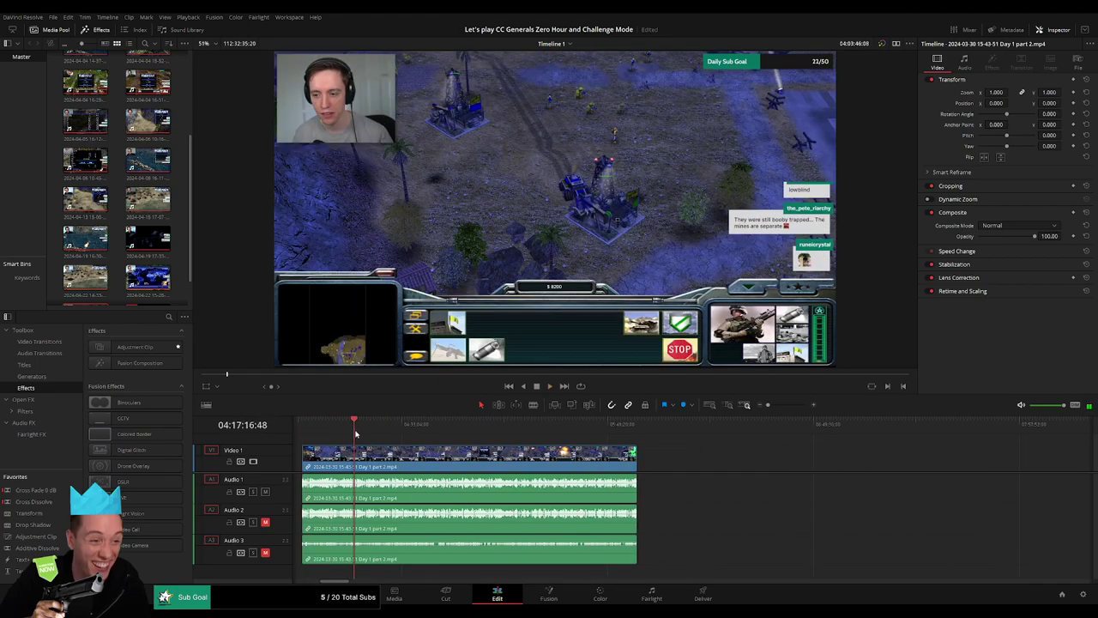
{"action": "left_click_drag", "start_coordinate": [355, 433], "coordinate": [459, 433]}
{"action": "key", "text": "space"}
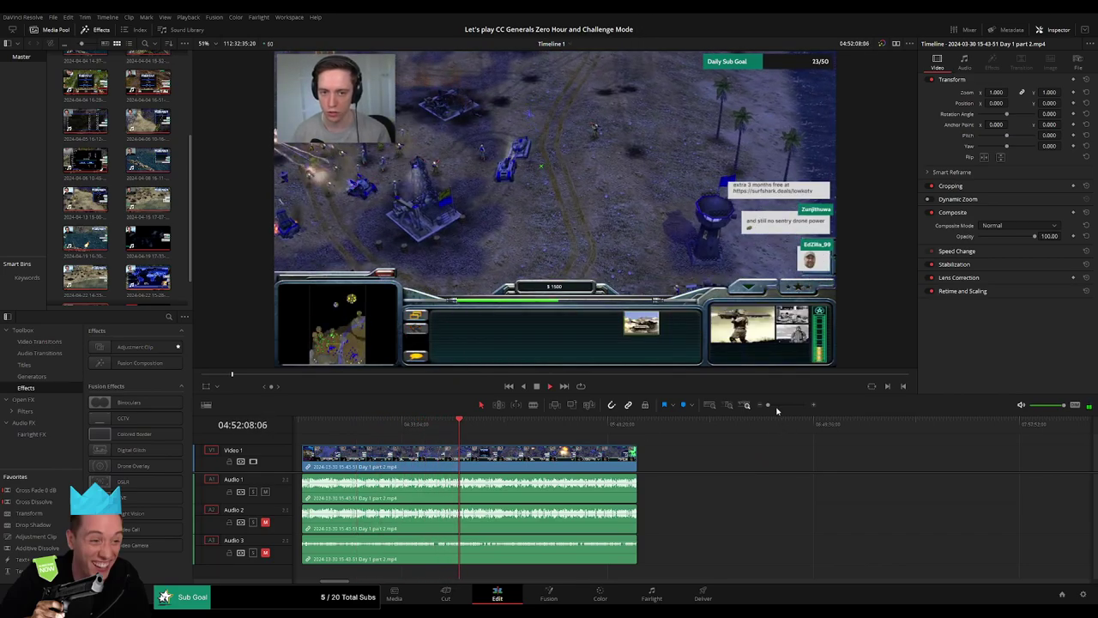
{"action": "left_click_drag", "start_coordinate": [778, 409], "coordinate": [790, 405]}
{"action": "left_click", "coordinate": [419, 429]}
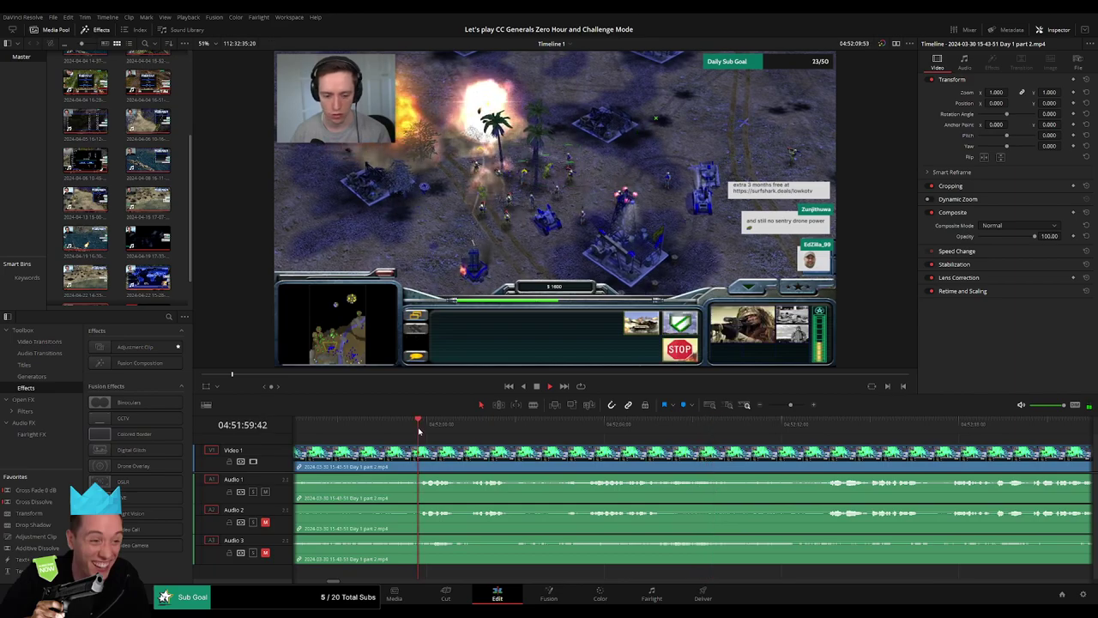
{"action": "left_click", "coordinate": [590, 429]}
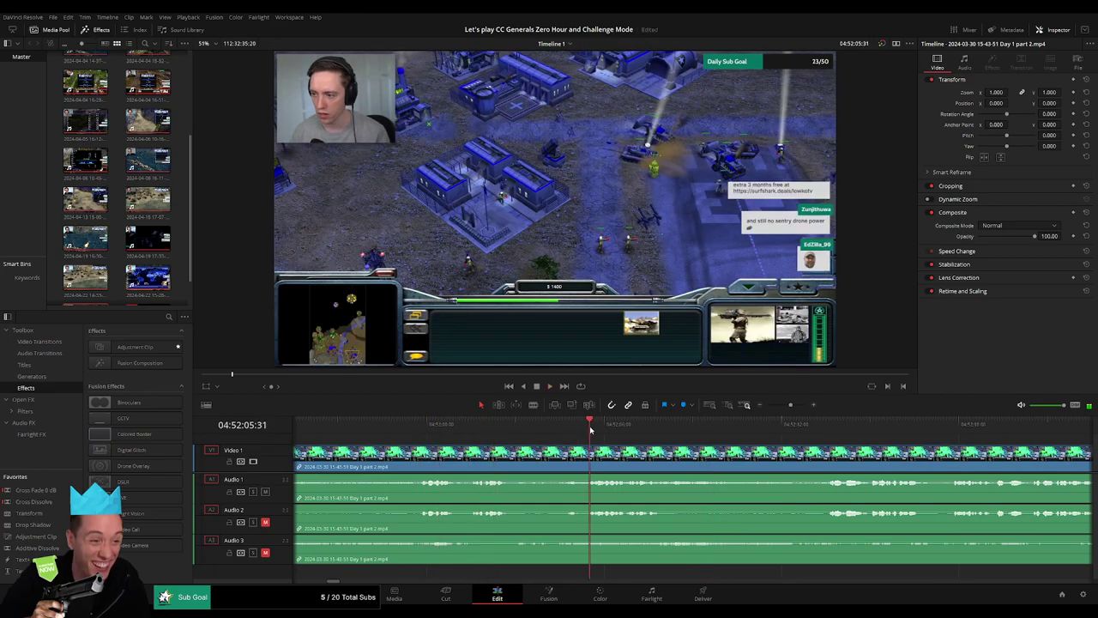
{"action": "left_click", "coordinate": [681, 433]}
{"action": "left_click", "coordinate": [700, 435]}
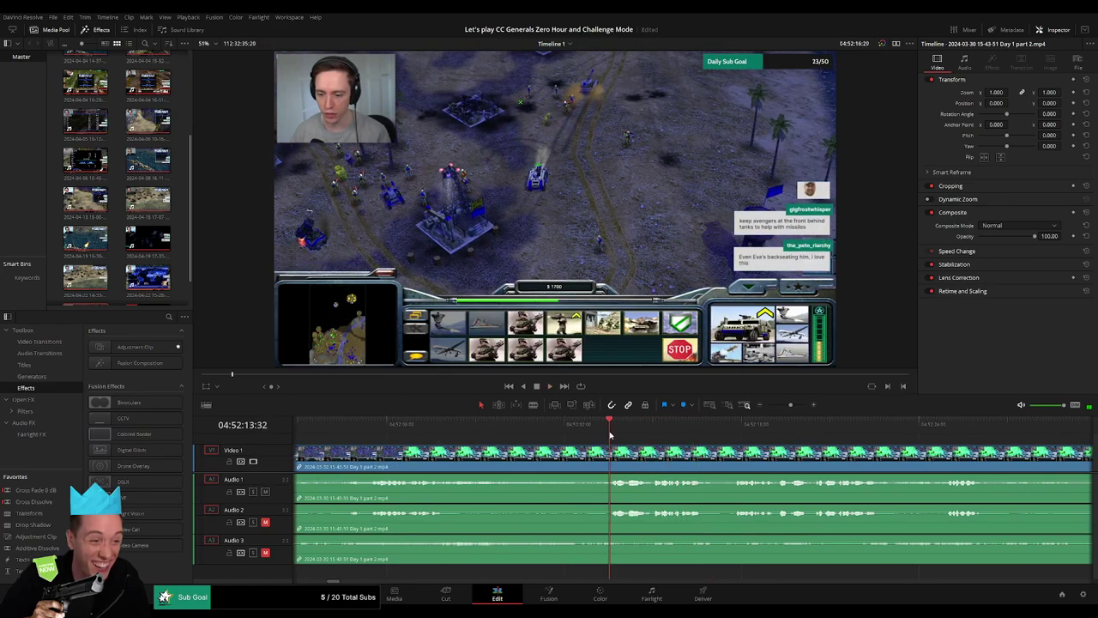
{"action": "left_click_drag", "start_coordinate": [610, 435], "coordinate": [579, 439]}
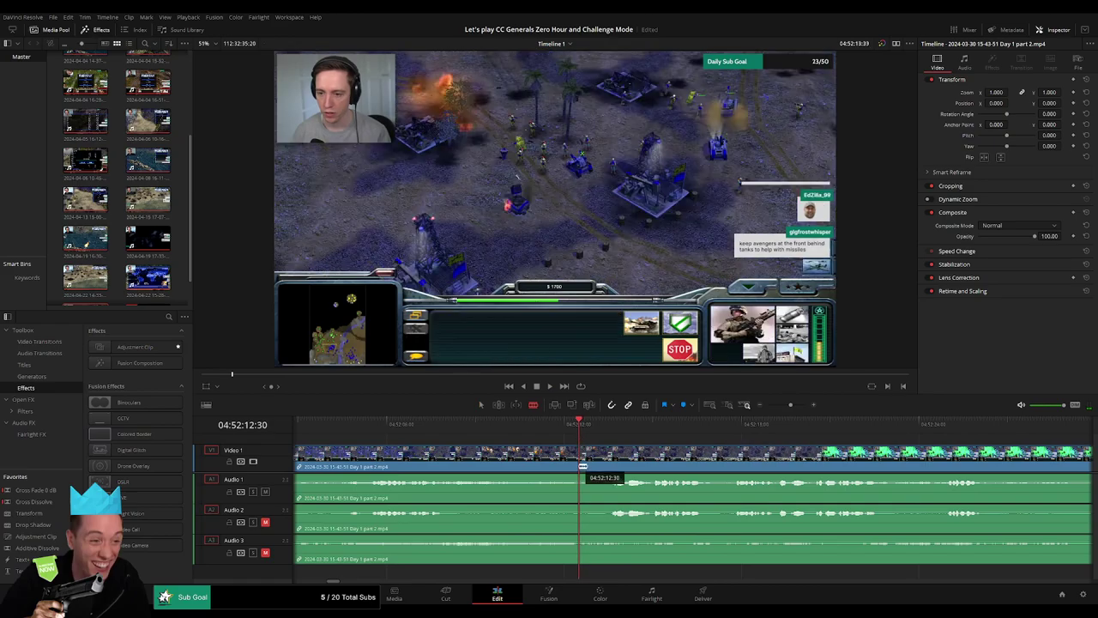
- Split part 2 at 04:52:12:30, add fades across the cut, and play across it
{"action": "left_click", "coordinate": [582, 463]}
{"action": "key", "text": "a"}
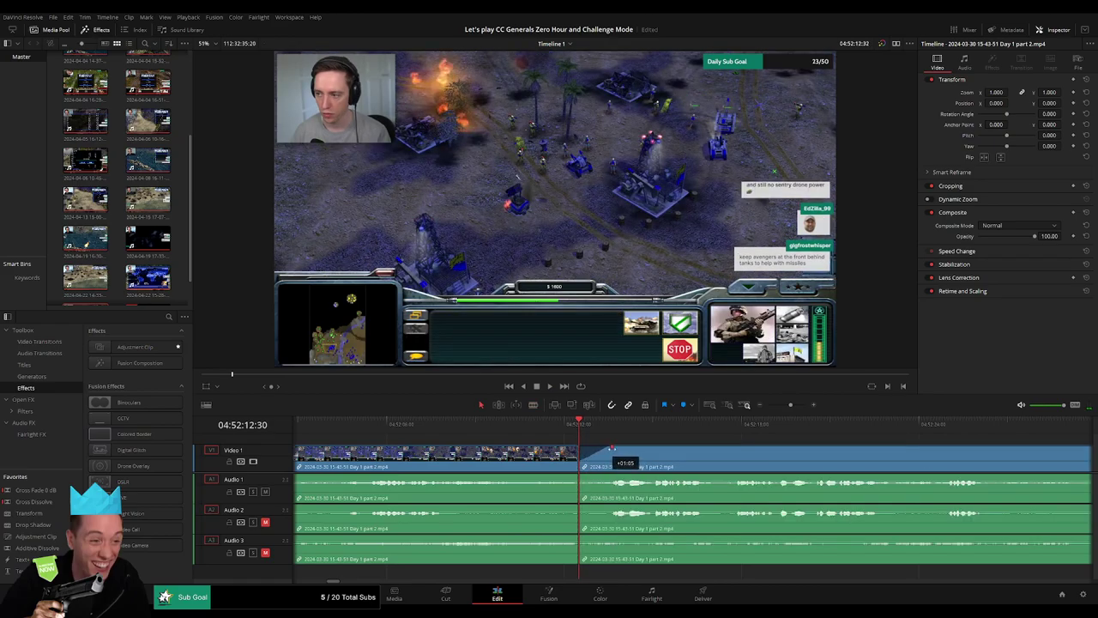
{"action": "mouse_move", "coordinate": [573, 452]}
{"action": "left_mouse_down"}
{"action": "mouse_move", "coordinate": [577, 460]}
{"action": "mouse_move", "coordinate": [547, 453]}
{"action": "mouse_move", "coordinate": [576, 474]}
{"action": "left_mouse_up"}
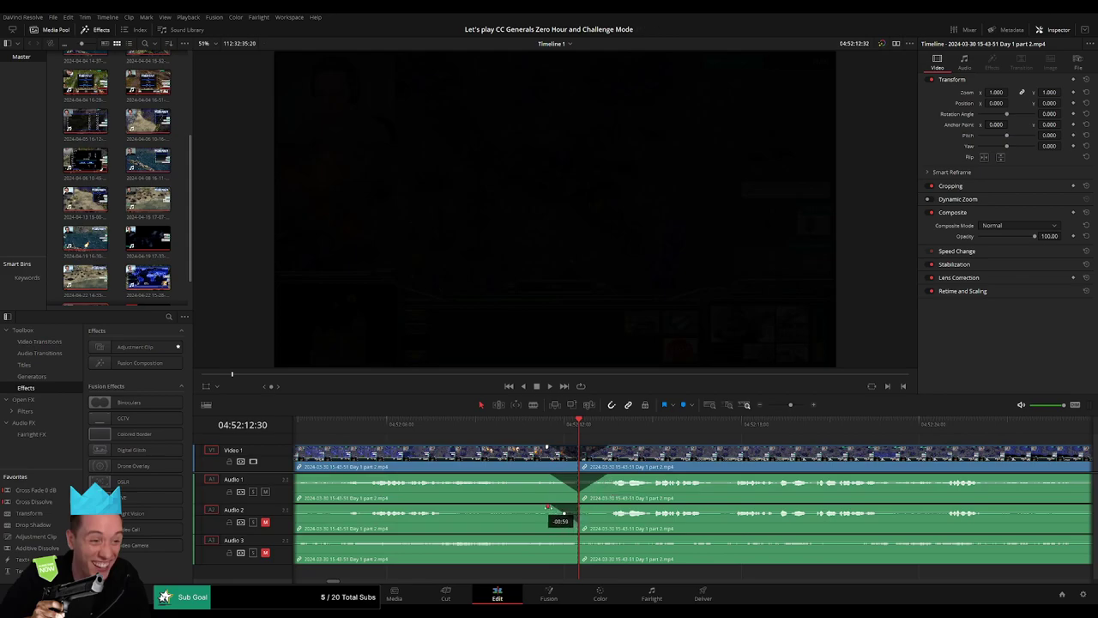
{"action": "left_click_drag", "start_coordinate": [581, 506], "coordinate": [592, 512]}
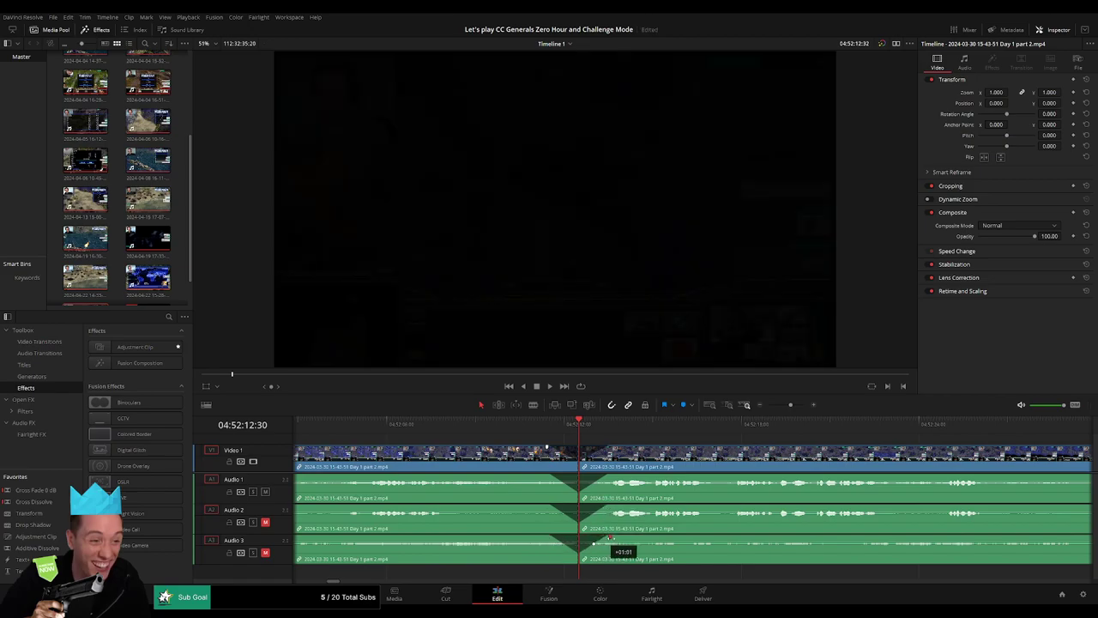
{"action": "left_click", "coordinate": [550, 424]}
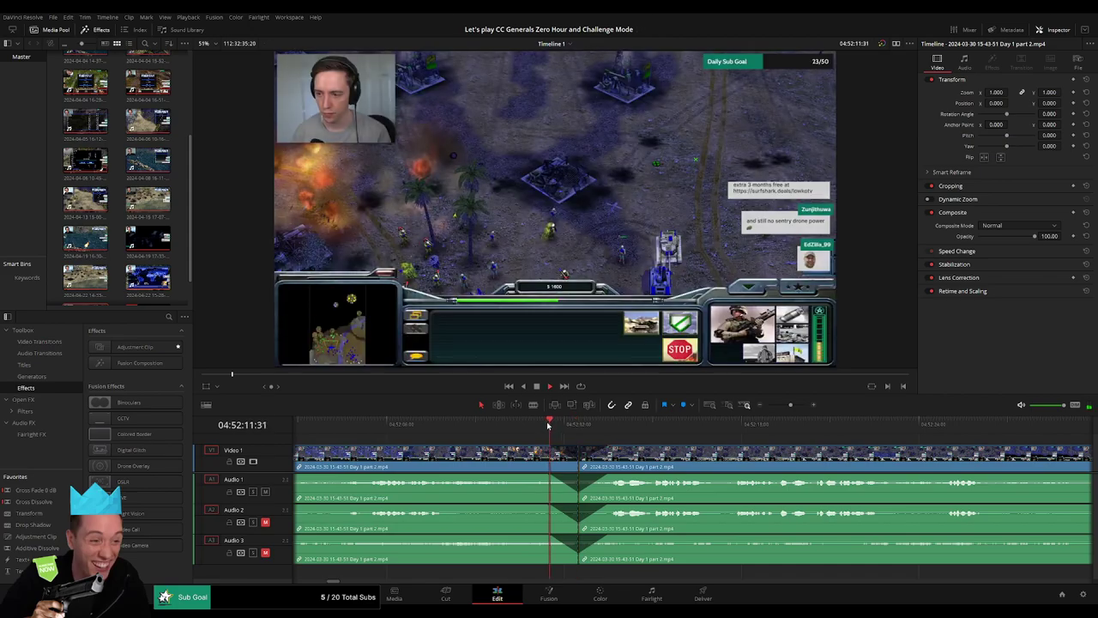
{"action": "key", "text": "space"}
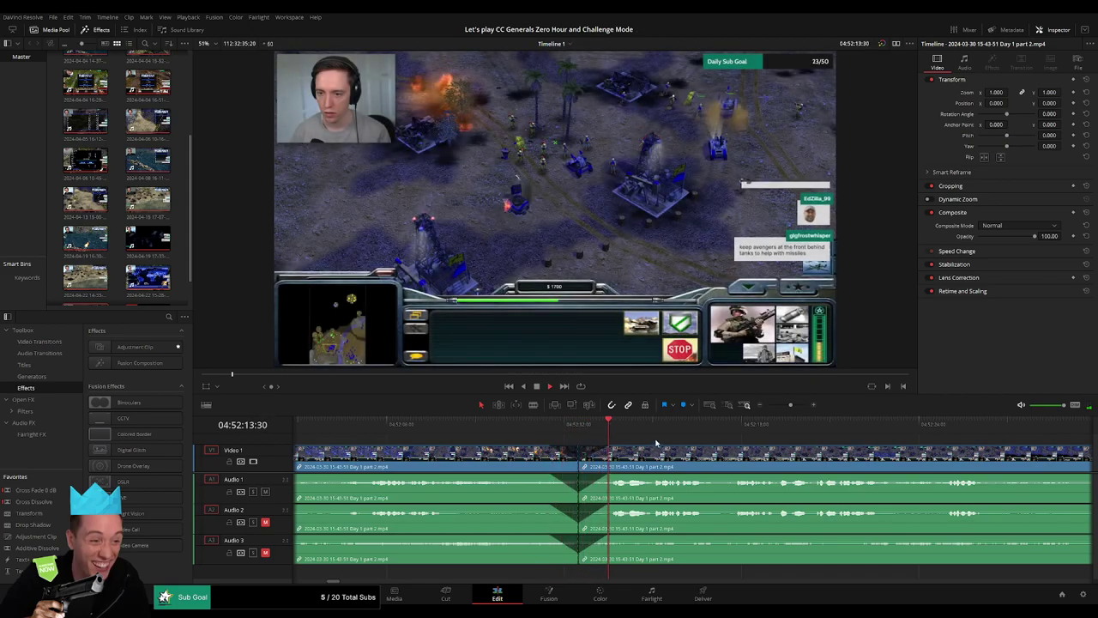
{"action": "scroll", "coordinate": [739, 456], "scroll_direction": "down", "scroll_amount": 3}
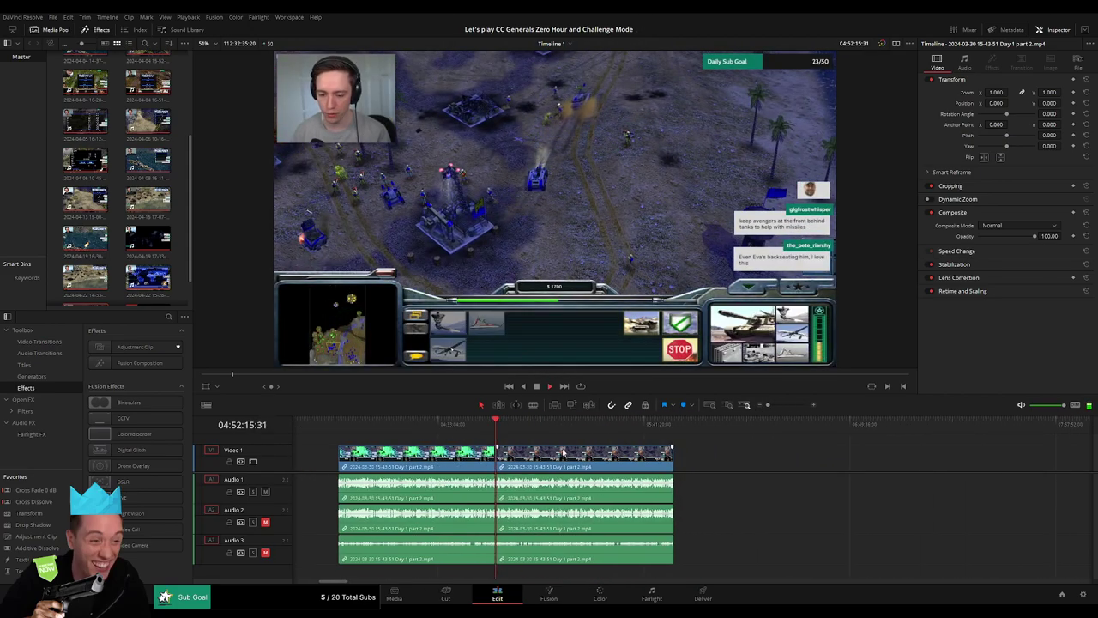
- Remove the part 2 footage before the 04:52:12:30 cut
{"action": "key", "text": "ctrl+z"}
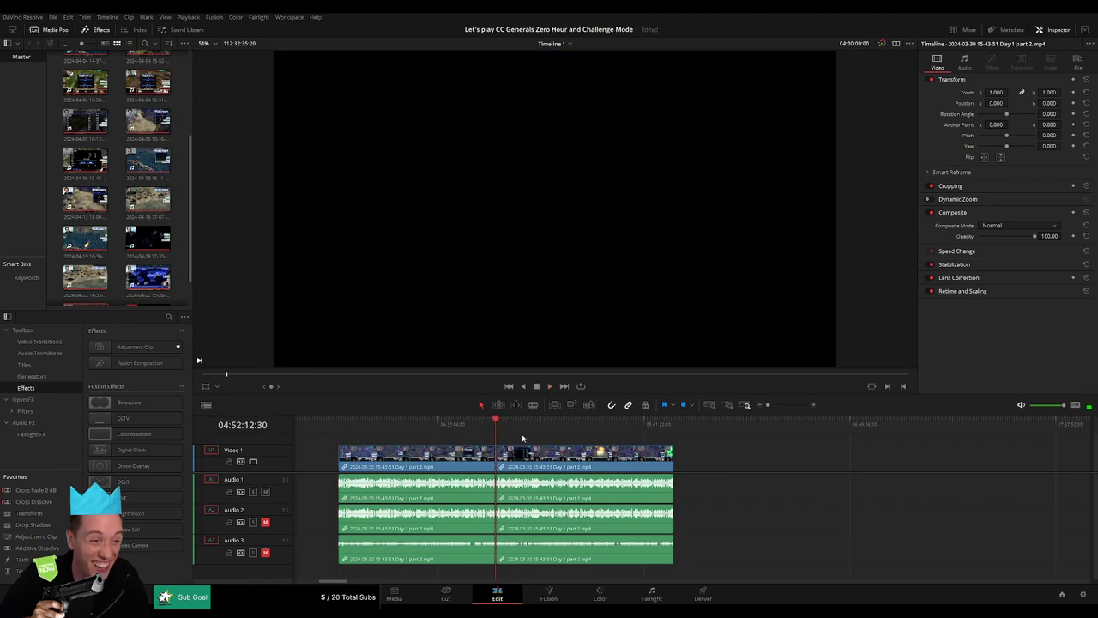
{"action": "left_click", "coordinate": [475, 456]}
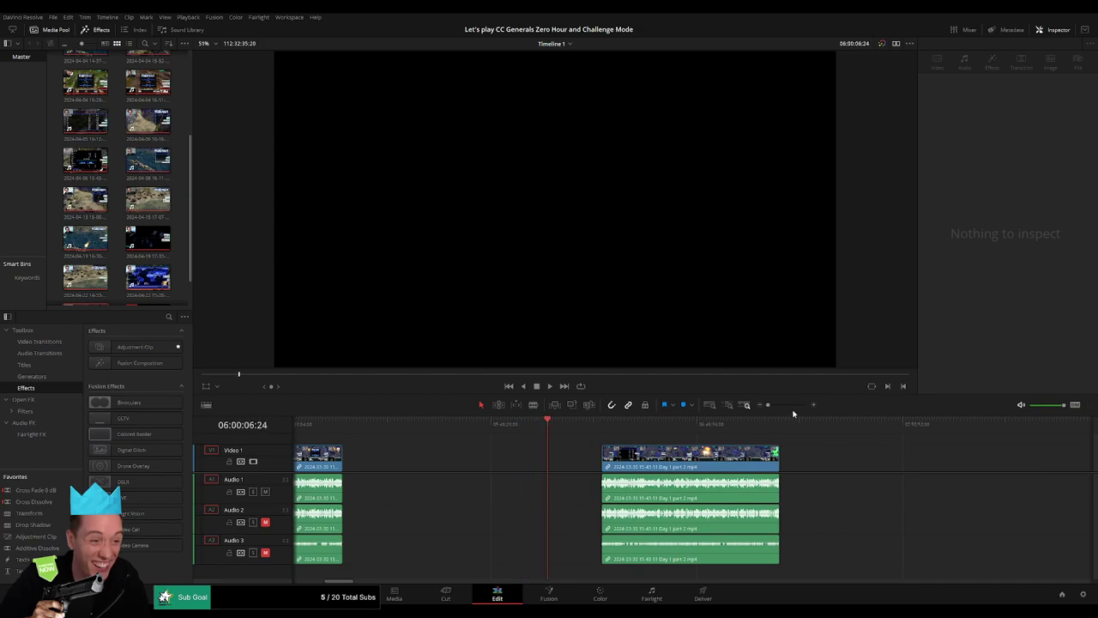
{"action": "scroll", "coordinate": [708, 433], "scroll_direction": "up", "scroll_amount": 2}
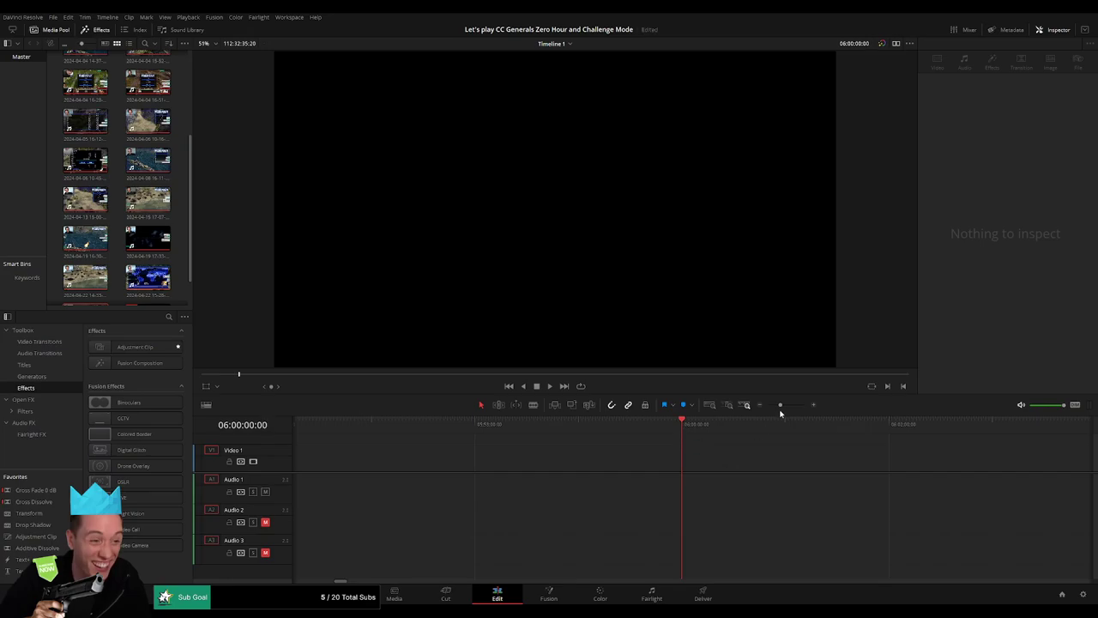
{"action": "scroll", "coordinate": [780, 413], "scroll_direction": "down", "scroll_amount": 2}
- Move the remaining part 2 piece to start at 06:00:00:00 and play it from its start
{"action": "left_click_drag", "start_coordinate": [800, 448], "coordinate": [746, 446]}
{"action": "key", "text": "space"}
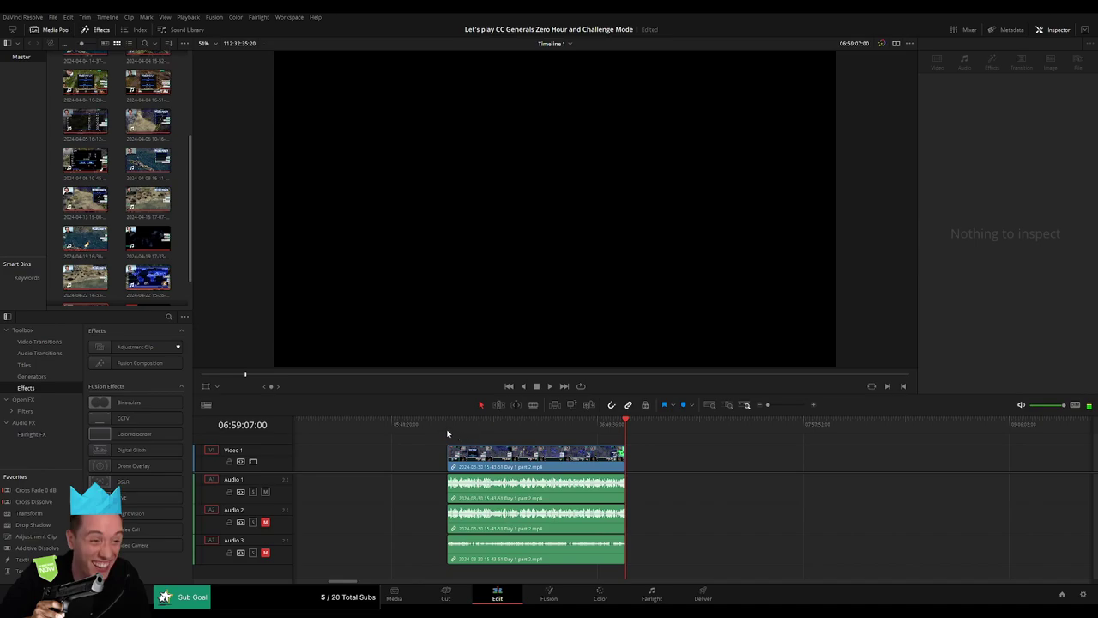
{"action": "left_click", "coordinate": [447, 433]}
{"action": "key", "text": "space"}
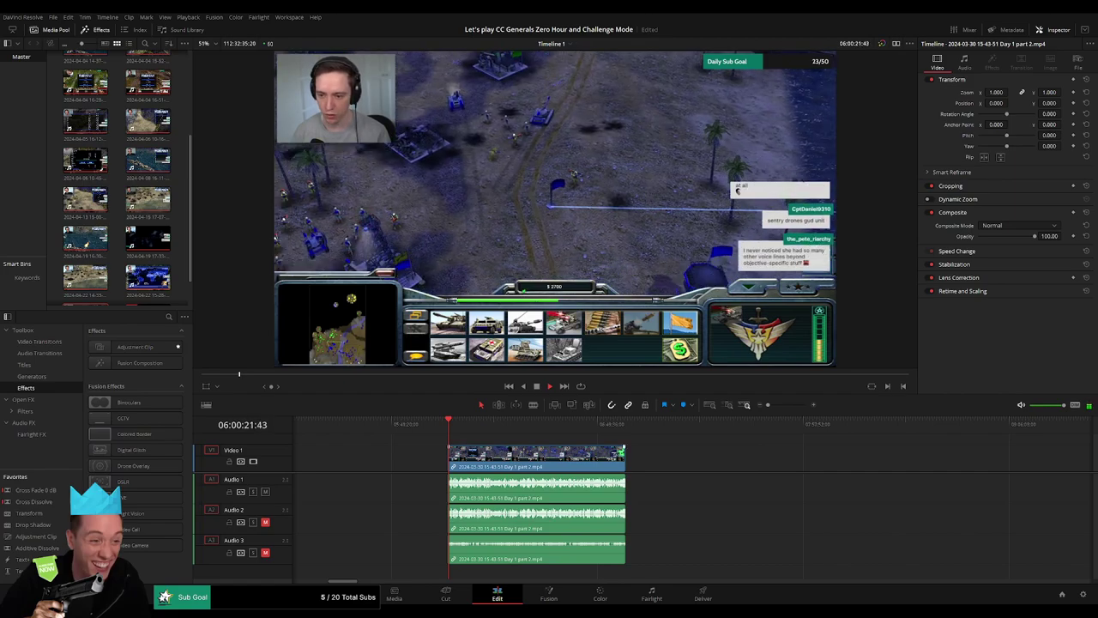
- Split the Day 1 part 2 clip's video and audio at 06:52:15
{"action": "left_click_drag", "start_coordinate": [462, 430], "coordinate": [634, 437]}
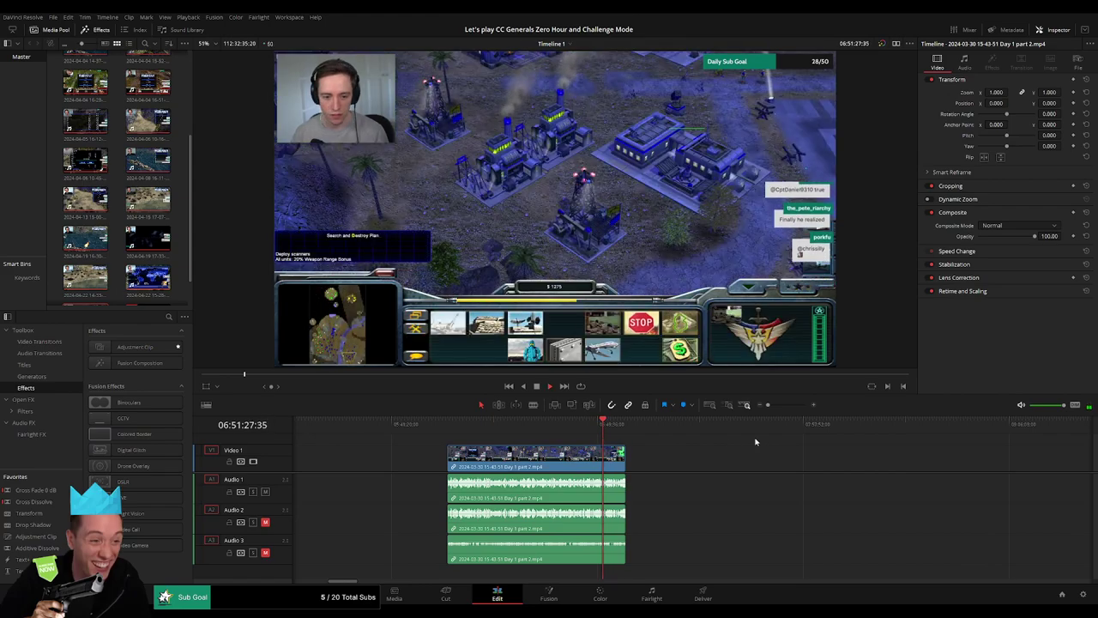
{"action": "left_click_drag", "start_coordinate": [767, 404], "coordinate": [789, 405]}
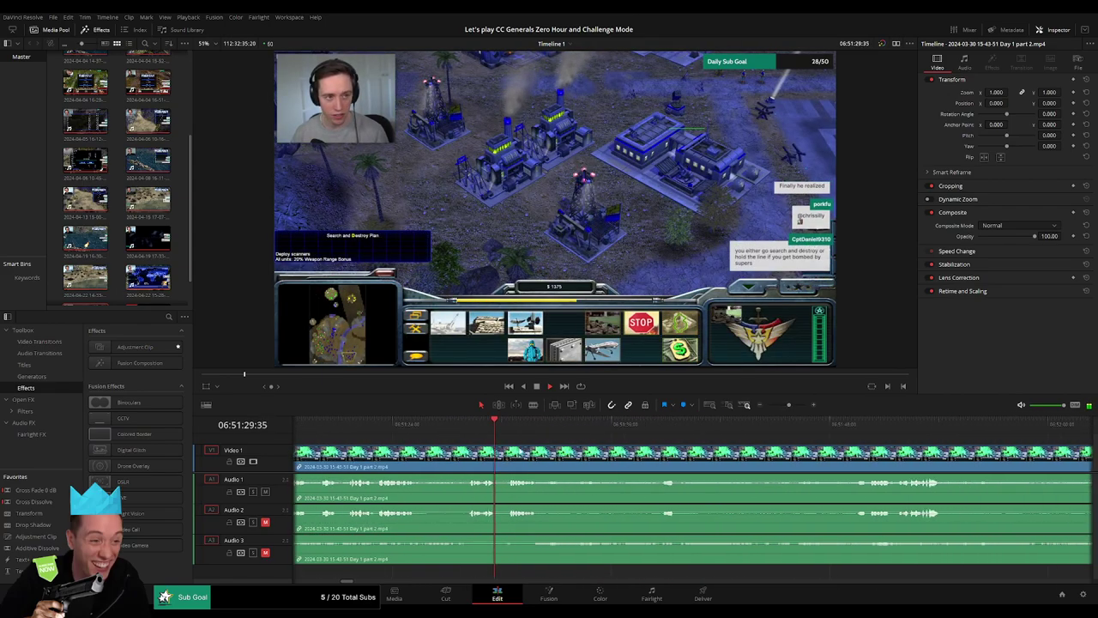
{"action": "left_click_drag", "start_coordinate": [548, 433], "coordinate": [606, 425]}
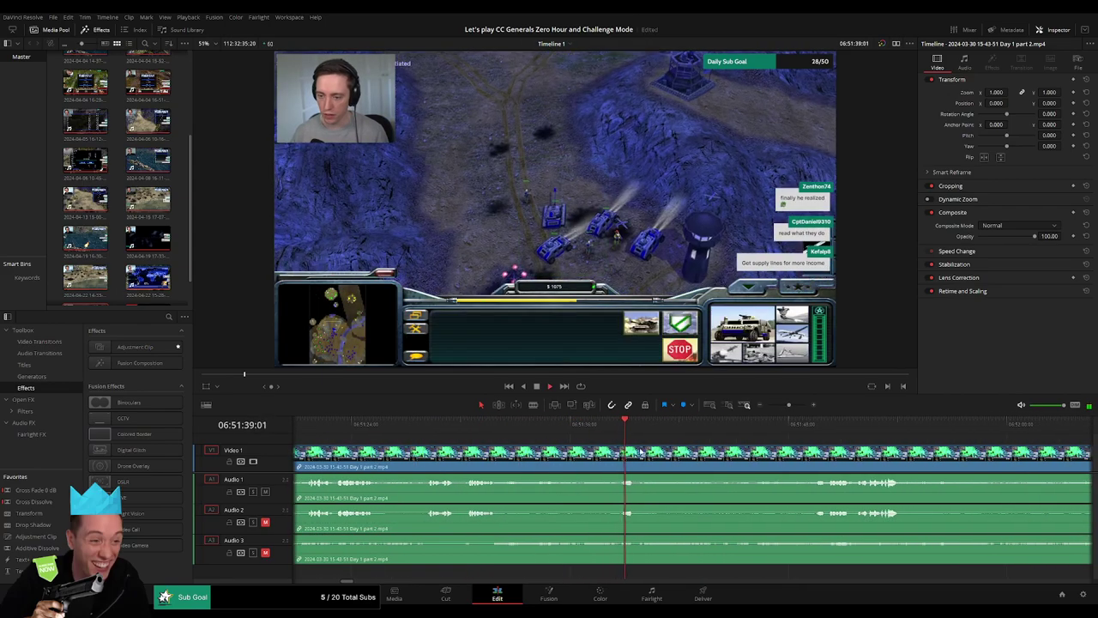
{"action": "left_click", "coordinate": [849, 423]}
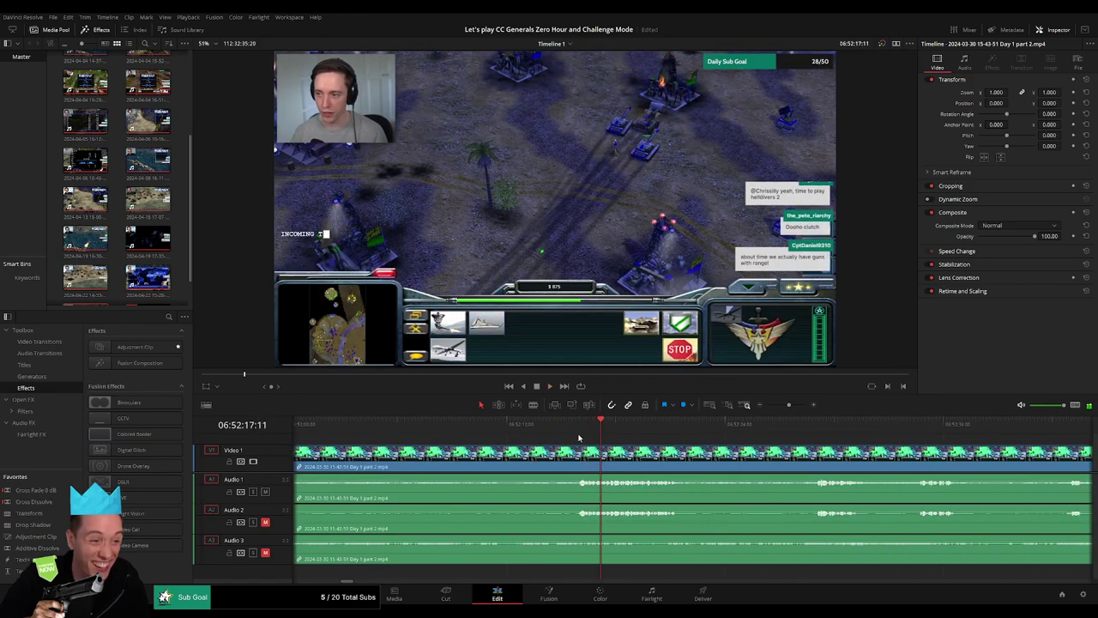
{"action": "left_click_drag", "start_coordinate": [574, 435], "coordinate": [562, 436]}
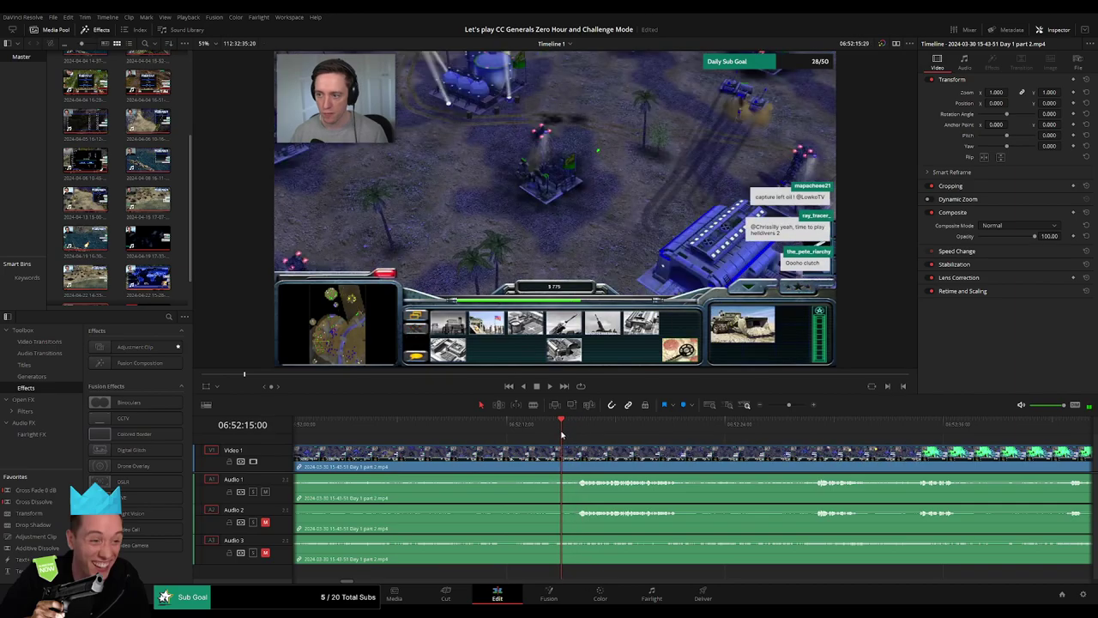
{"action": "left_click", "coordinate": [565, 465]}
- Fade in the footage after the new cut and replay across it to check
{"action": "key", "text": "a"}
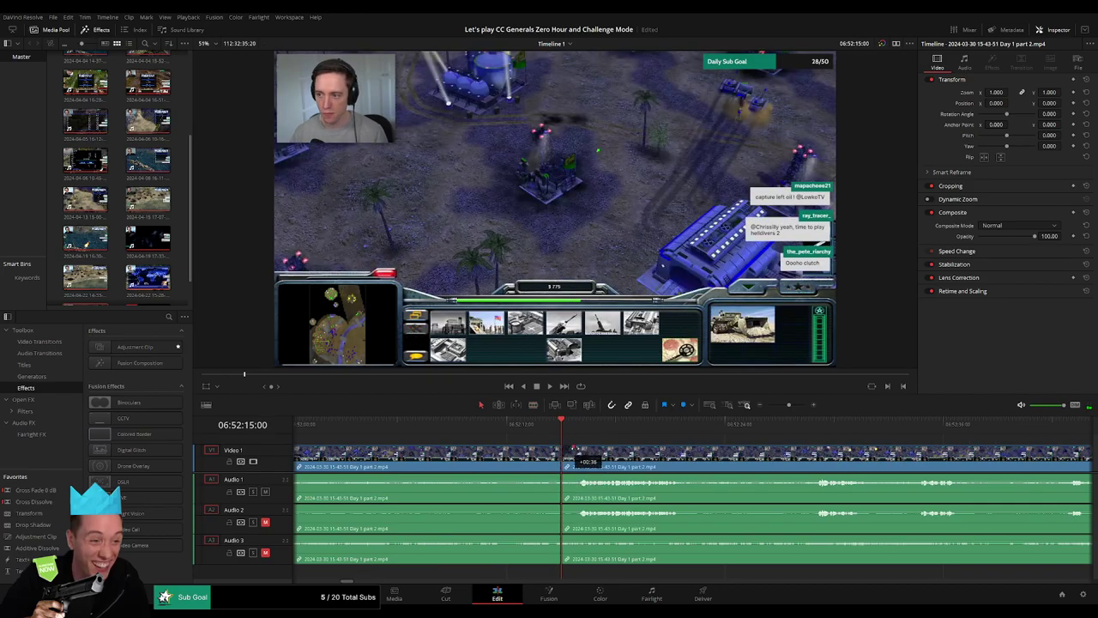
{"action": "left_click_drag", "start_coordinate": [581, 448], "coordinate": [580, 448]}
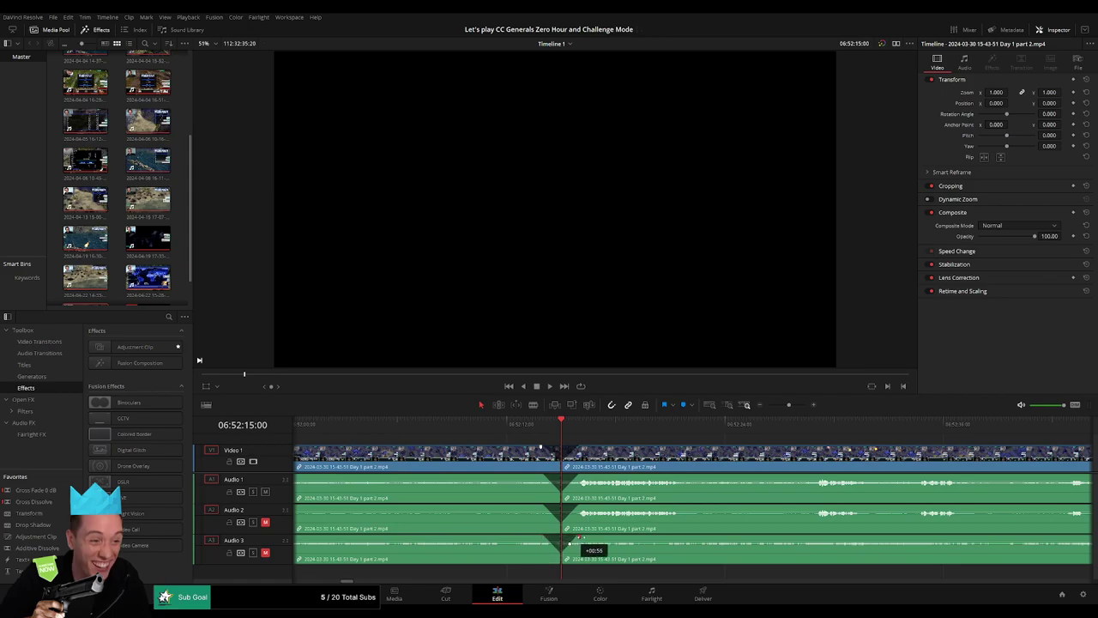
{"action": "key", "text": "slash"}
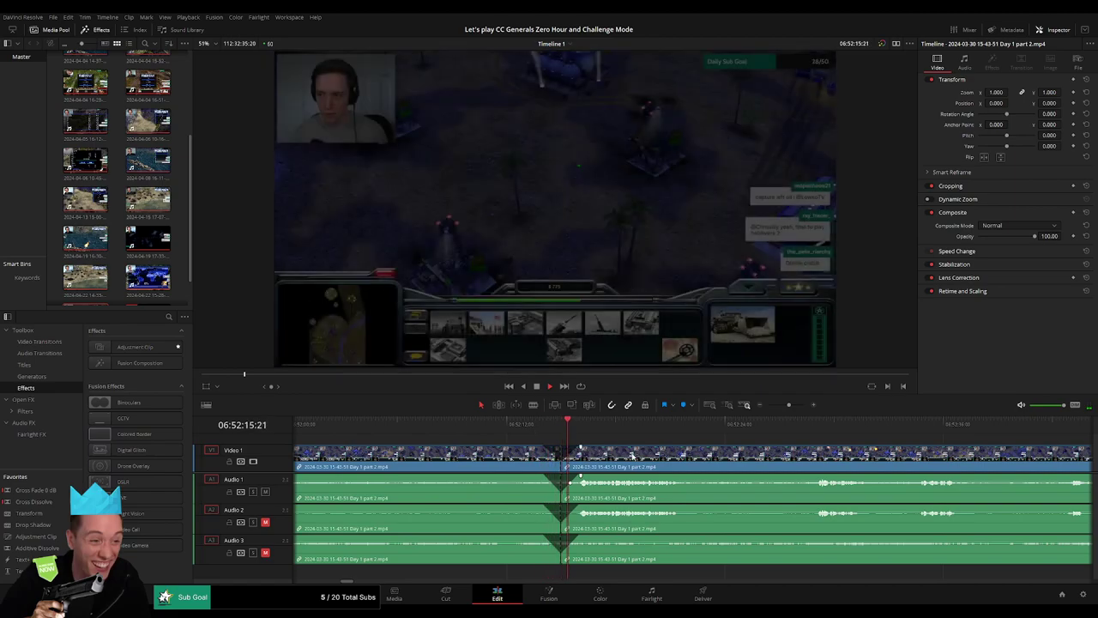
{"action": "scroll", "coordinate": [744, 460], "scroll_direction": "down", "scroll_amount": 5}
- Line the short Day 1 part 2 clip up to start at the playhead
{"action": "scroll", "coordinate": [744, 461], "scroll_direction": "right", "scroll_amount": 3}
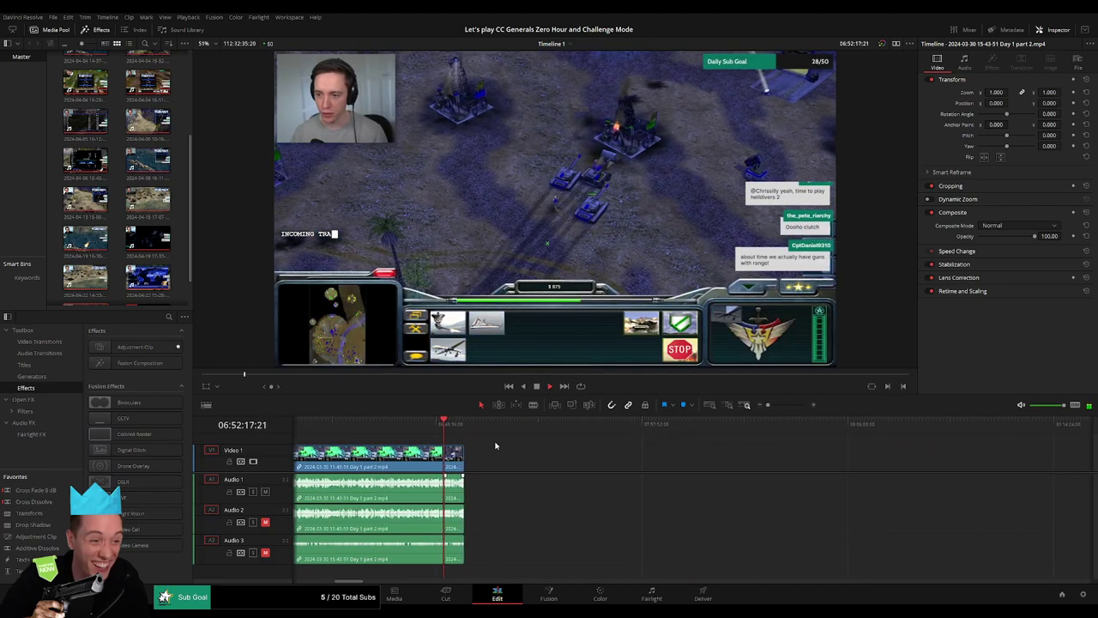
{"action": "left_click", "coordinate": [501, 424]}
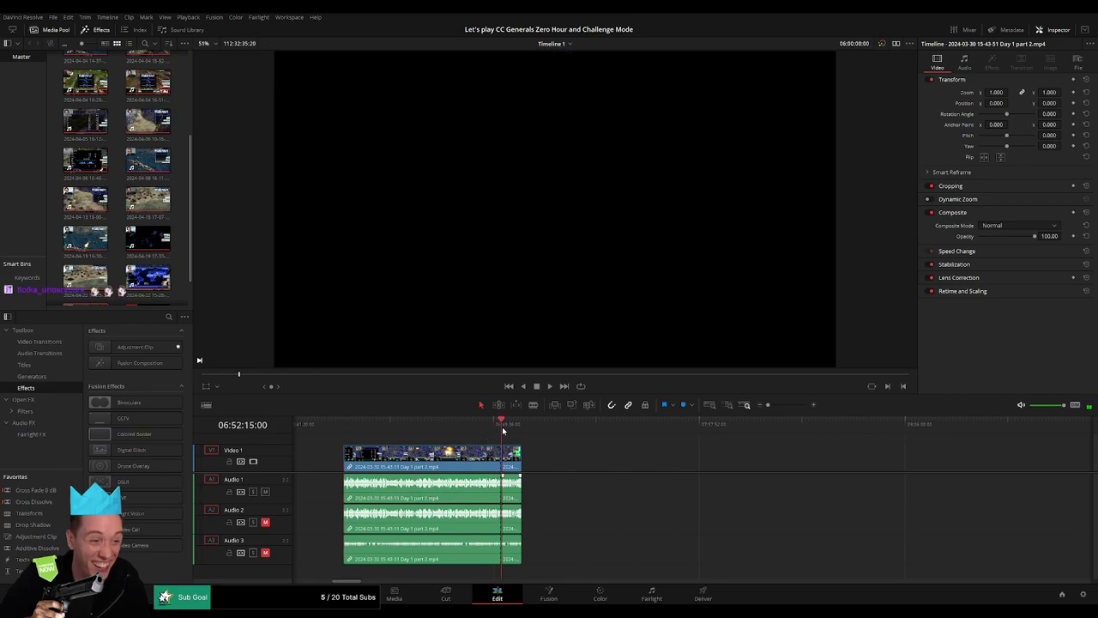
{"action": "scroll", "coordinate": [470, 446], "scroll_direction": "right", "scroll_amount": 1}
{"action": "scroll", "coordinate": [437, 461], "scroll_direction": "down", "scroll_amount": 2}
{"action": "left_click_drag", "start_coordinate": [410, 460], "coordinate": [671, 460]}
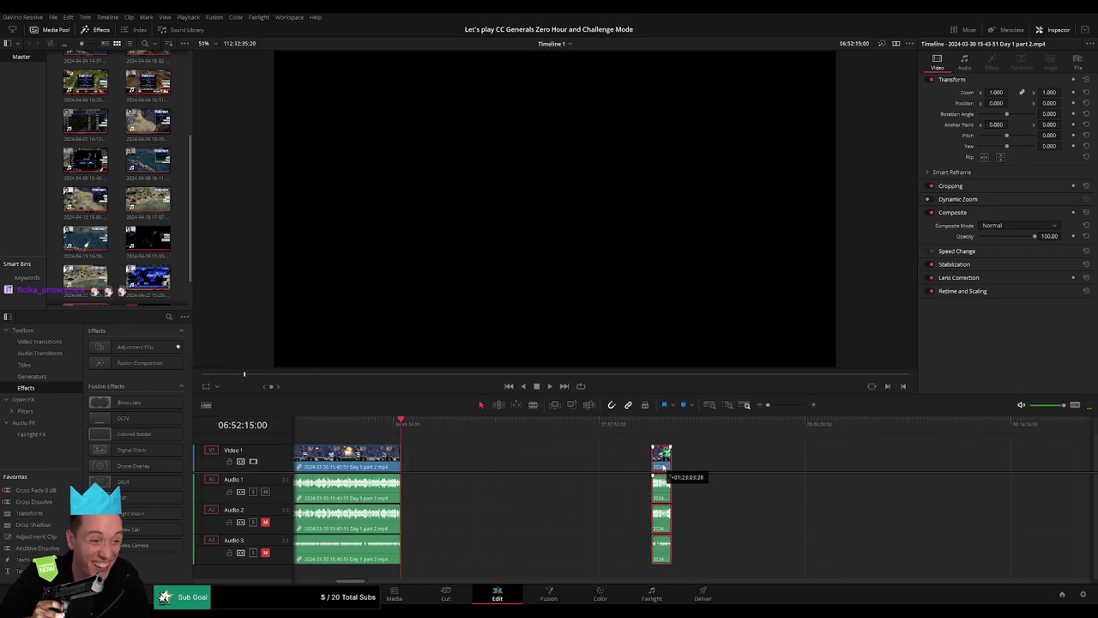
{"action": "left_click", "coordinate": [432, 444]}
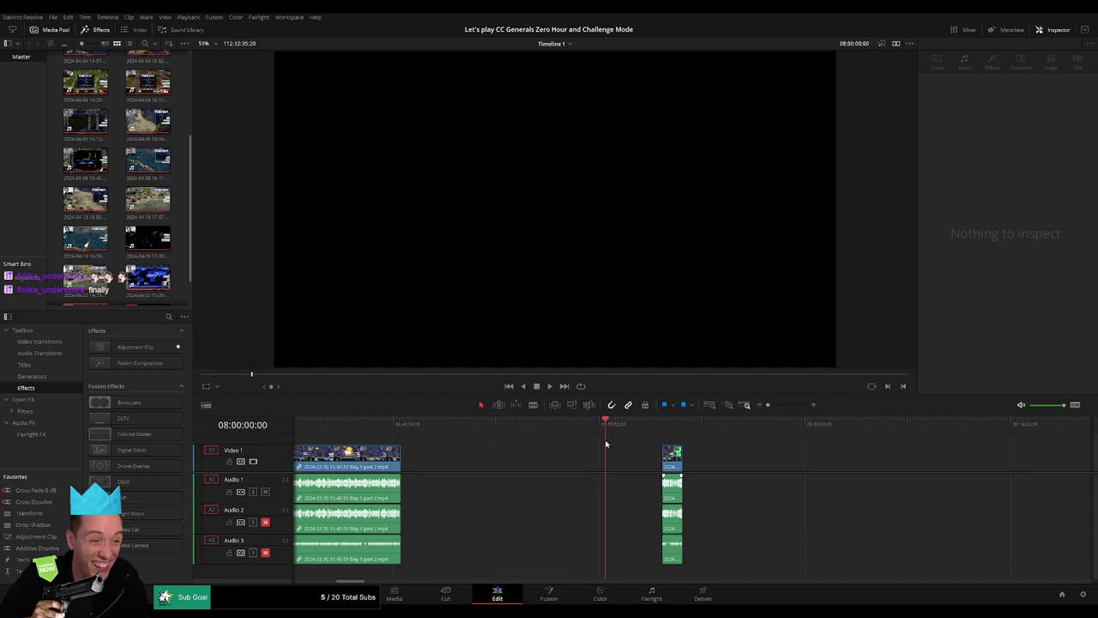
{"action": "left_click_drag", "start_coordinate": [671, 454], "coordinate": [614, 454]}
- Undo a stray move, snap the Day 2 clip right after the short clip, and play the join
{"action": "scroll", "coordinate": [789, 465], "scroll_direction": "right", "scroll_amount": 3}
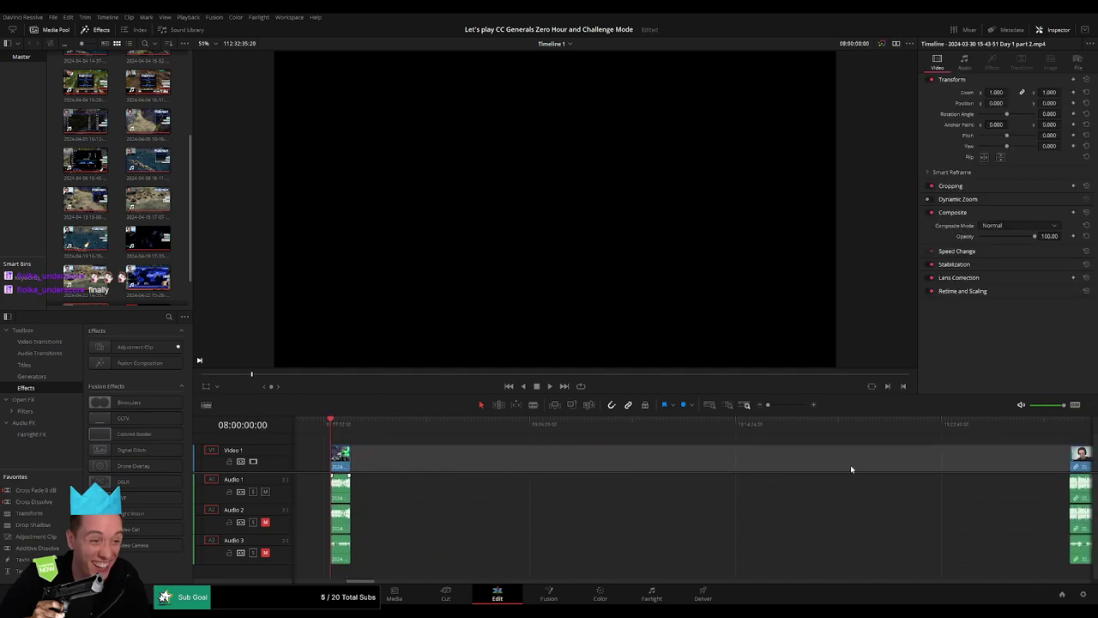
{"action": "left_click_drag", "start_coordinate": [1055, 463], "coordinate": [343, 466]}
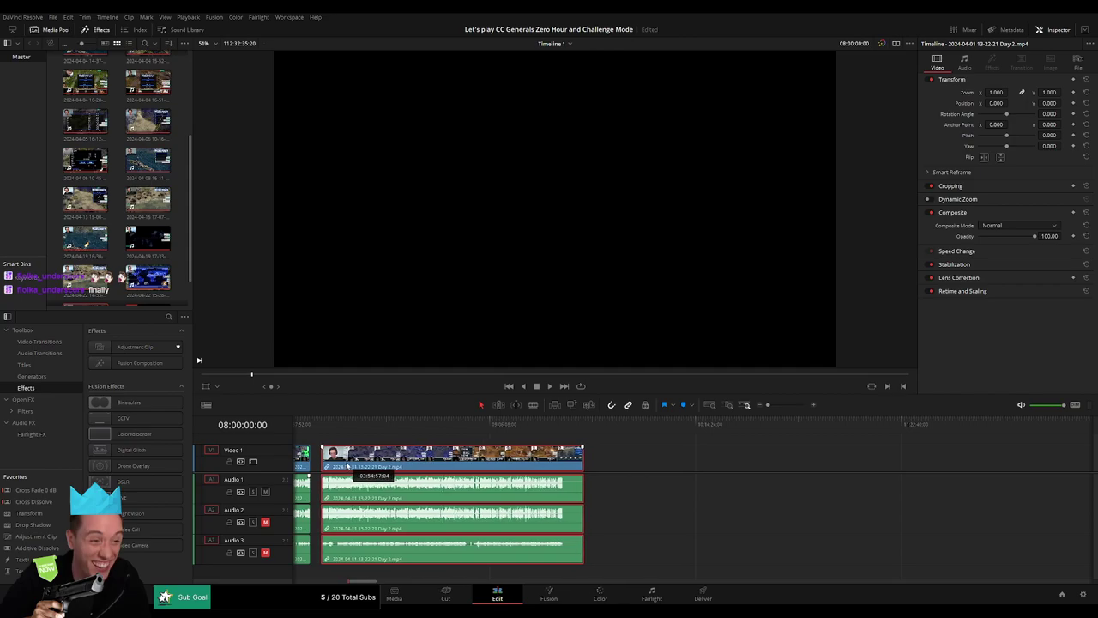
{"action": "key", "text": "ctrl+z"}
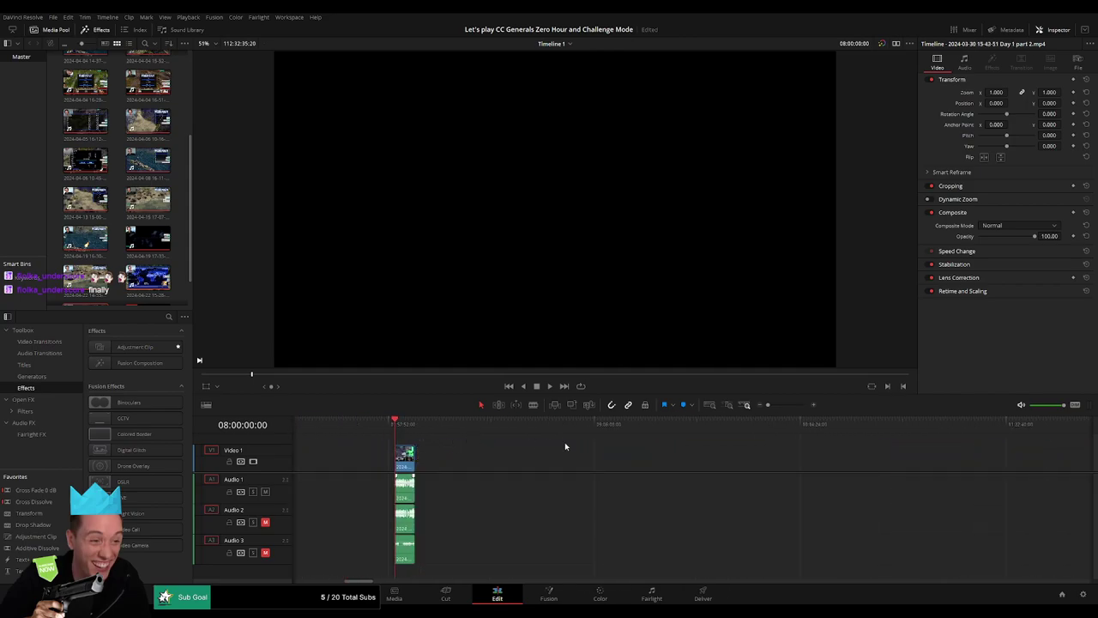
{"action": "scroll", "coordinate": [969, 463], "scroll_direction": "right", "scroll_amount": 5}
{"action": "scroll", "coordinate": [434, 473], "scroll_direction": "left", "scroll_amount": 3}
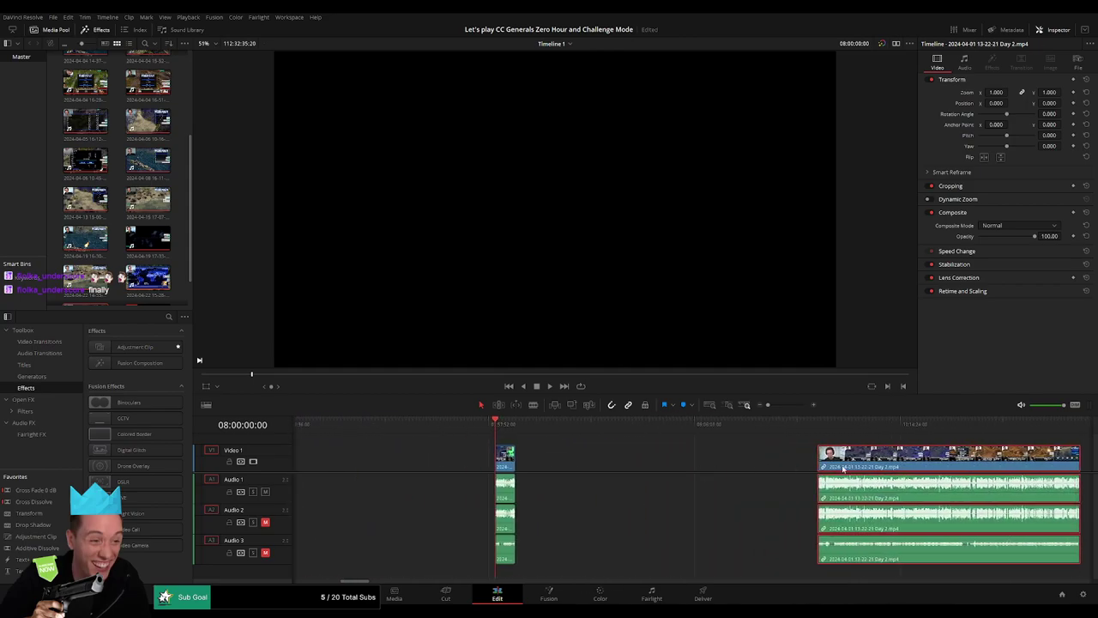
{"action": "left_click_drag", "start_coordinate": [824, 463], "coordinate": [542, 462]}
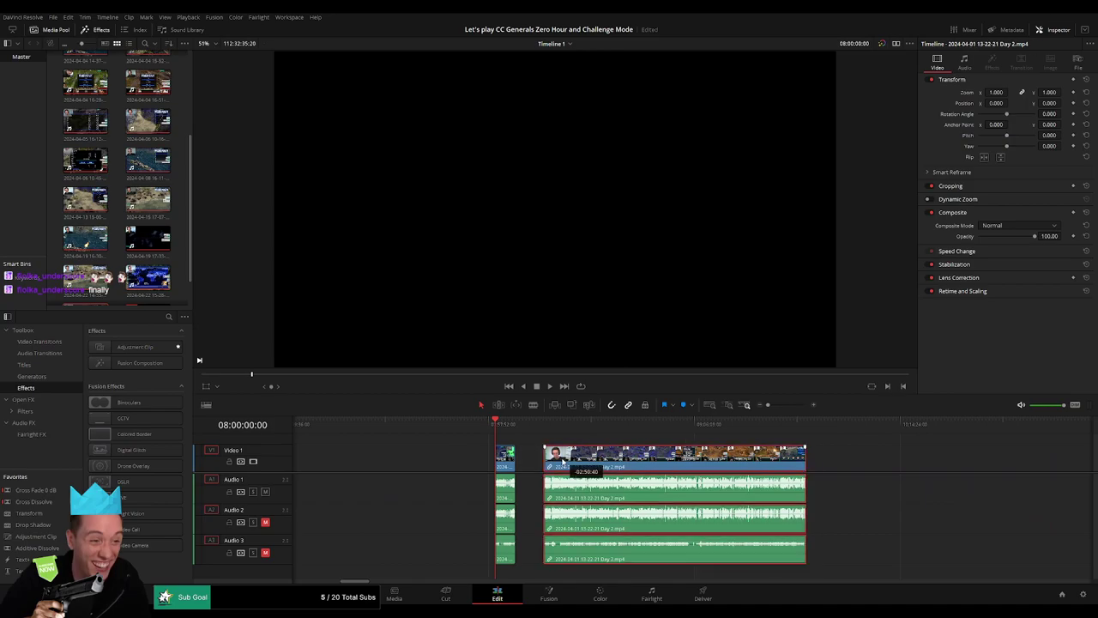
{"action": "left_click", "coordinate": [530, 437]}
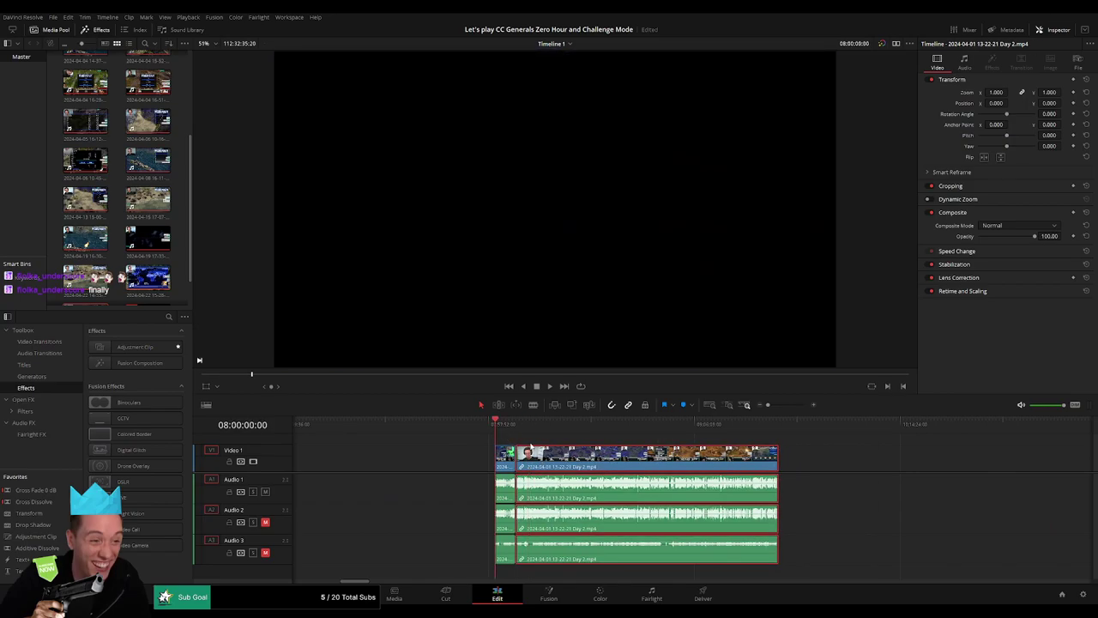
{"action": "key", "text": "space"}
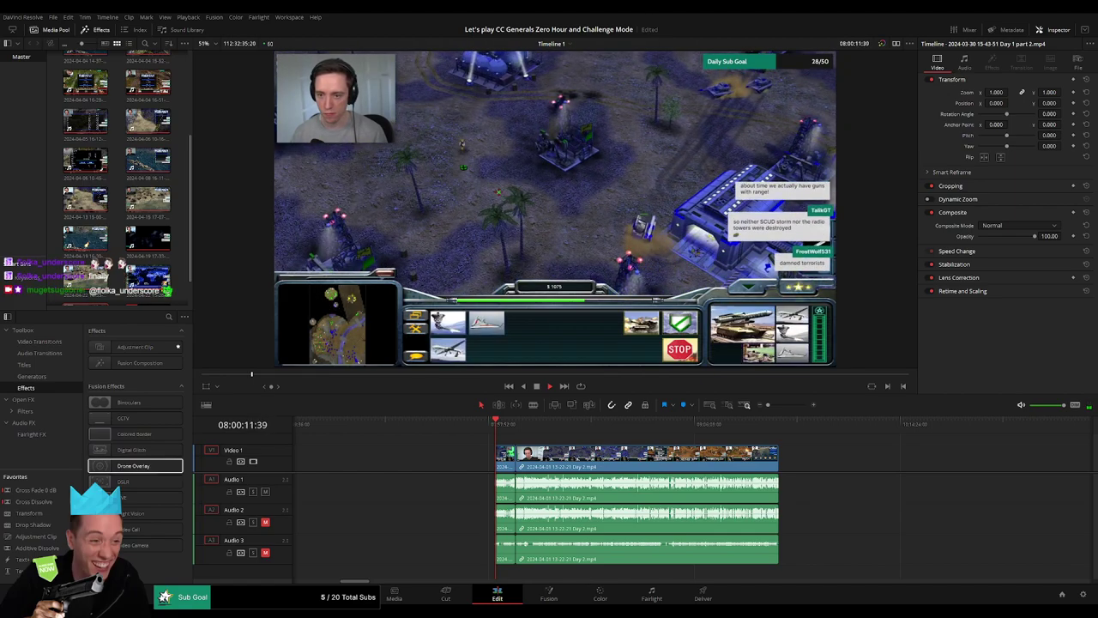
- Ripple-trim Day 1 part 2's end back to where the game menu appears, pulling Day 2 earlier
{"action": "left_click_drag", "start_coordinate": [767, 404], "coordinate": [777, 408]}
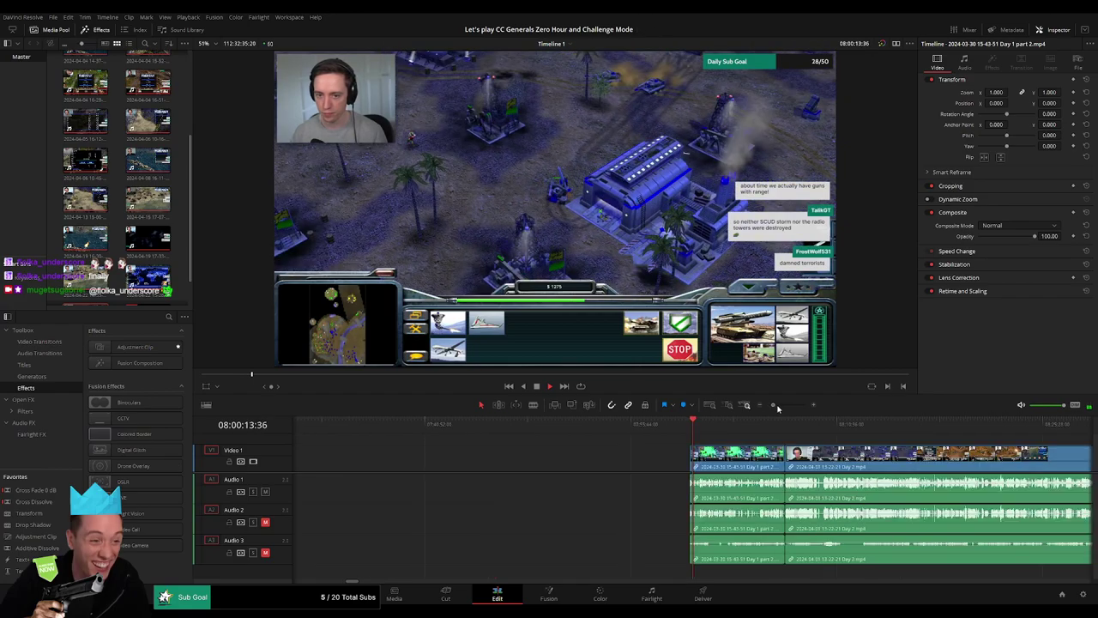
{"action": "scroll", "coordinate": [519, 431], "scroll_direction": "up", "scroll_amount": 2}
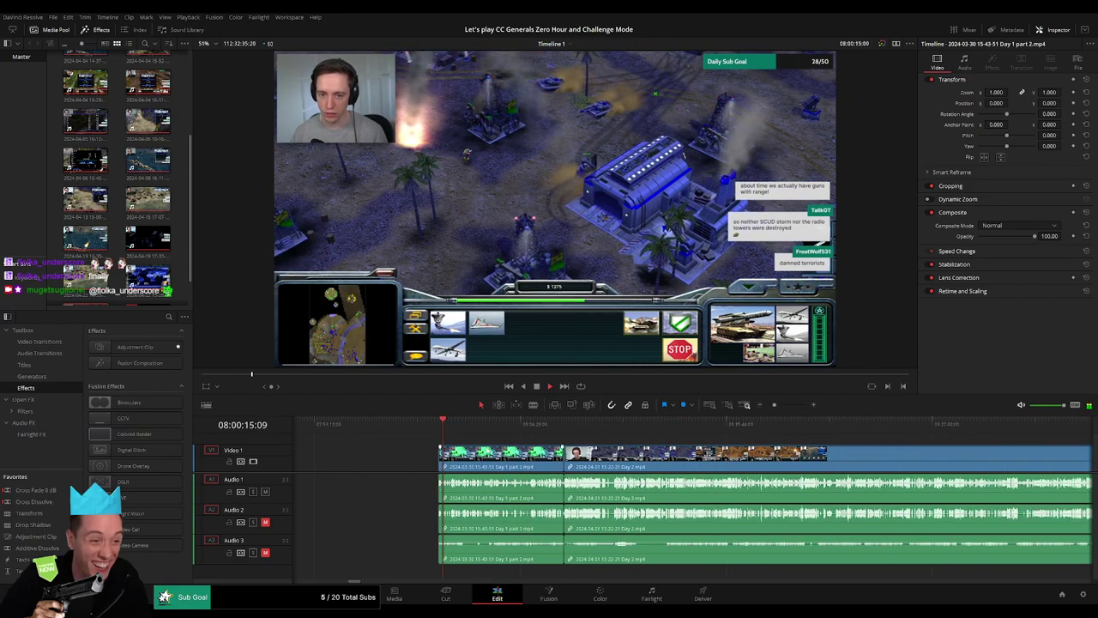
{"action": "left_click", "coordinate": [541, 424]}
{"action": "left_click", "coordinate": [564, 424]}
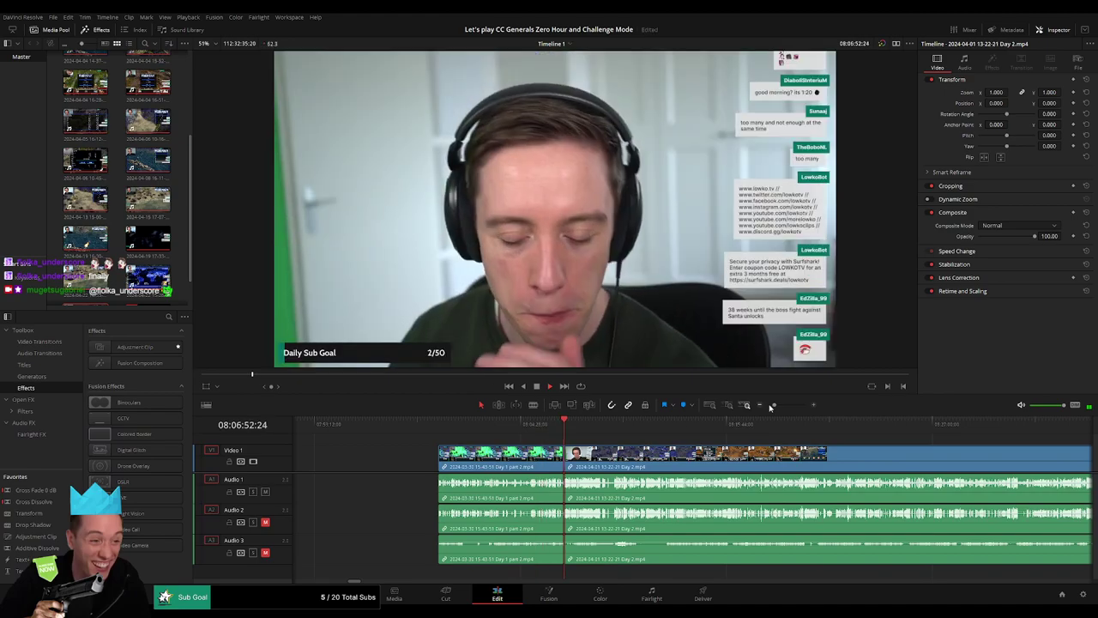
{"action": "left_click_drag", "start_coordinate": [772, 405], "coordinate": [788, 405]}
{"action": "left_click", "coordinate": [624, 424]}
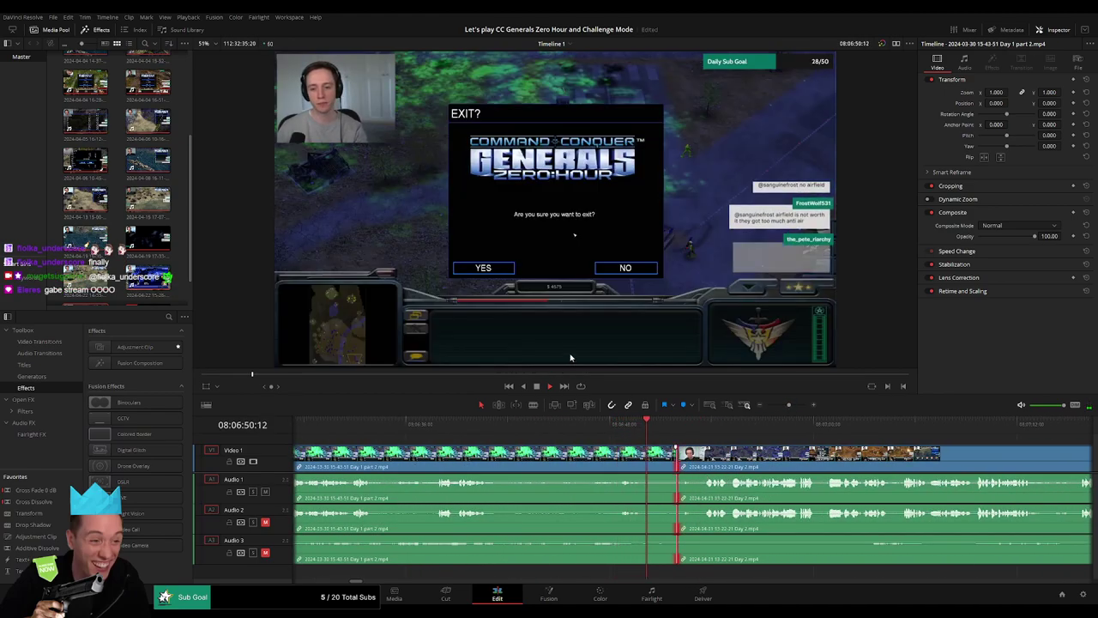
{"action": "left_click_drag", "start_coordinate": [678, 452], "coordinate": [670, 452]}
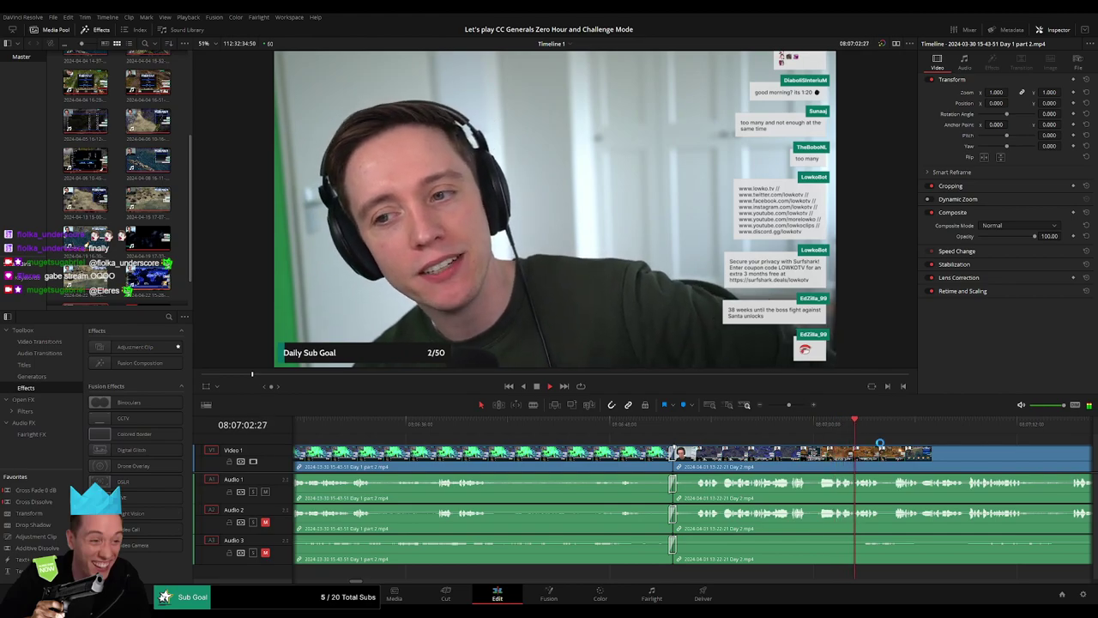
{"action": "left_click", "coordinate": [881, 447]}
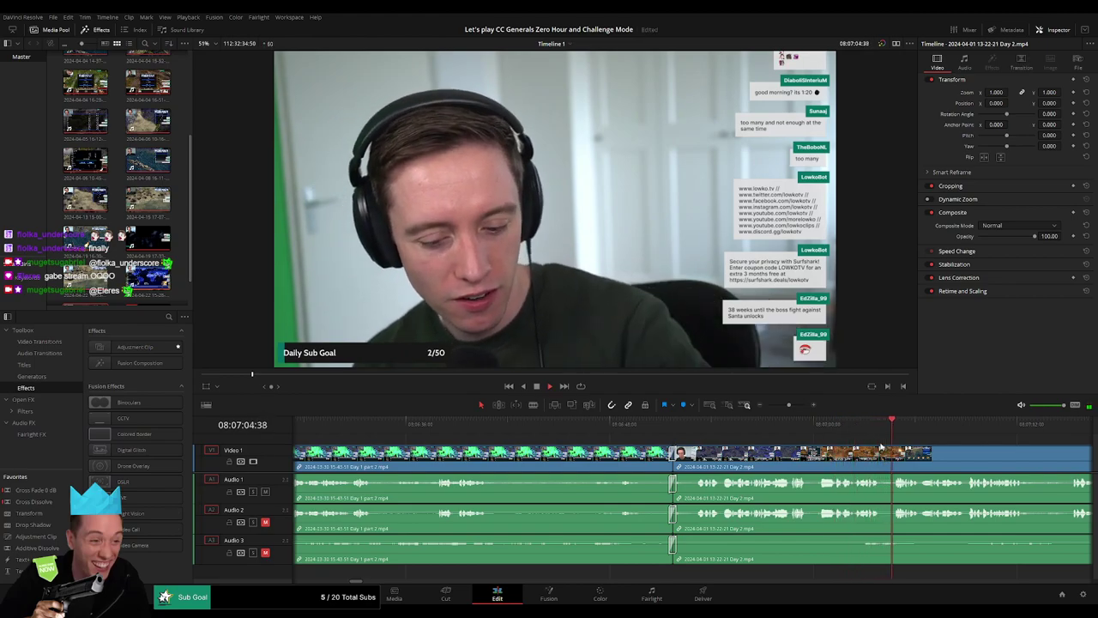
{"action": "left_click_drag", "start_coordinate": [789, 404], "coordinate": [756, 405]}
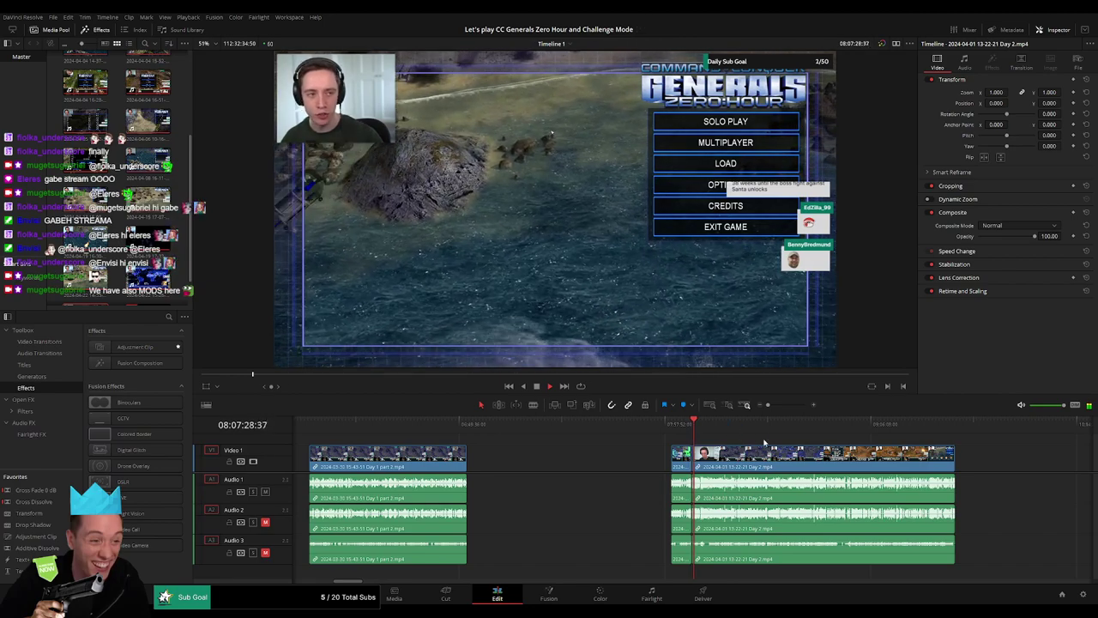
- Blade all tracks of the Day 2 clip at 08:52:00:00, then return to selection mode
{"action": "left_click_drag", "start_coordinate": [764, 441], "coordinate": [553, 439]}
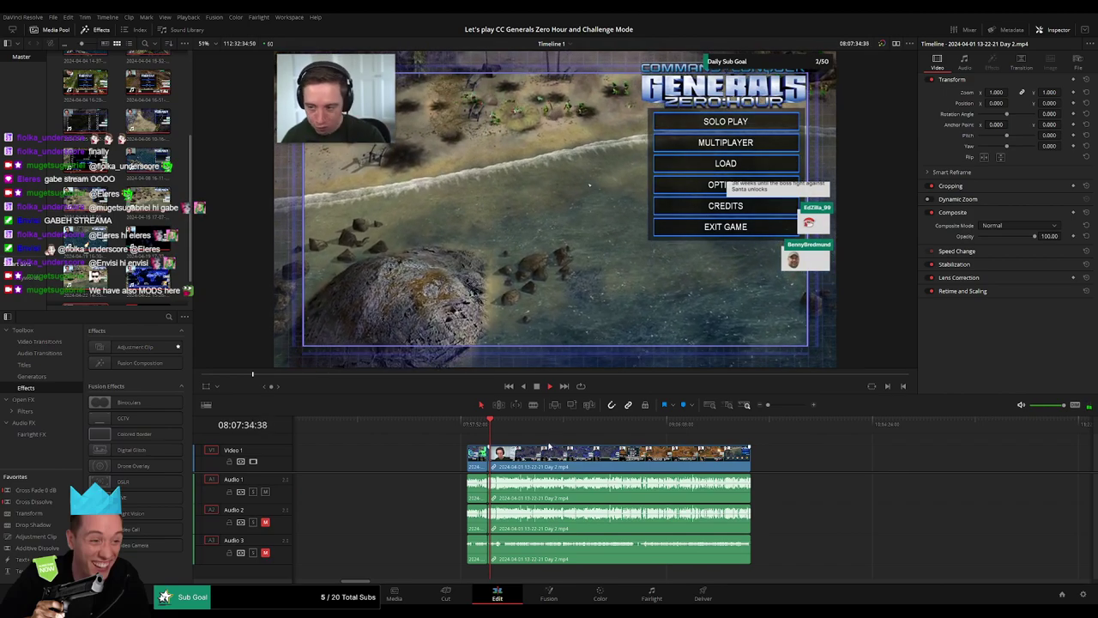
{"action": "left_click_drag", "start_coordinate": [768, 404], "coordinate": [768, 404]}
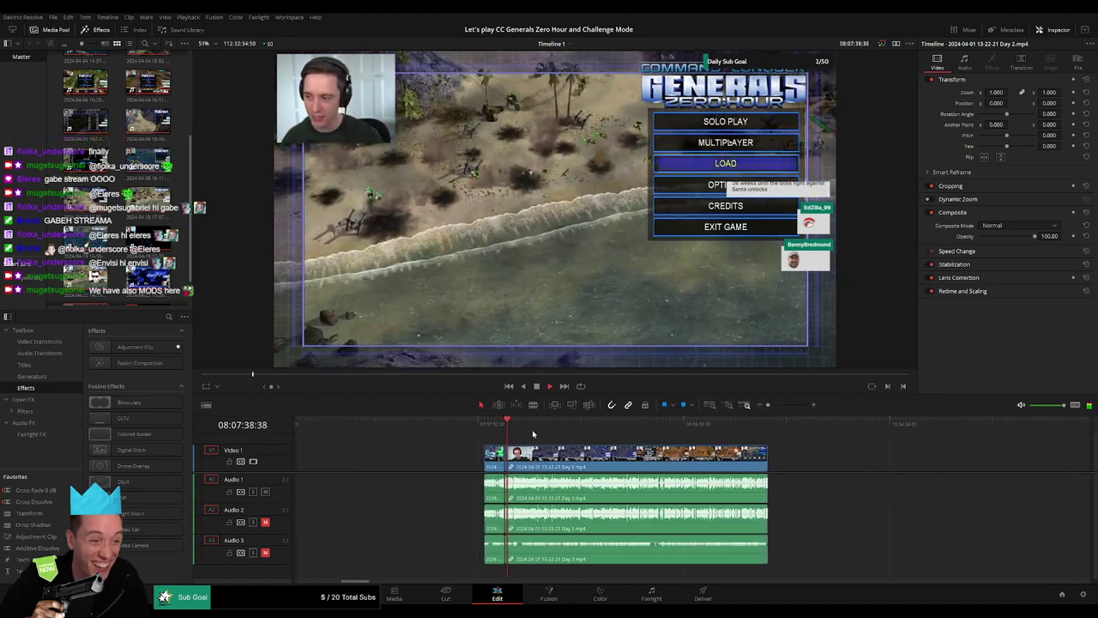
{"action": "left_click_drag", "start_coordinate": [508, 428], "coordinate": [658, 439]}
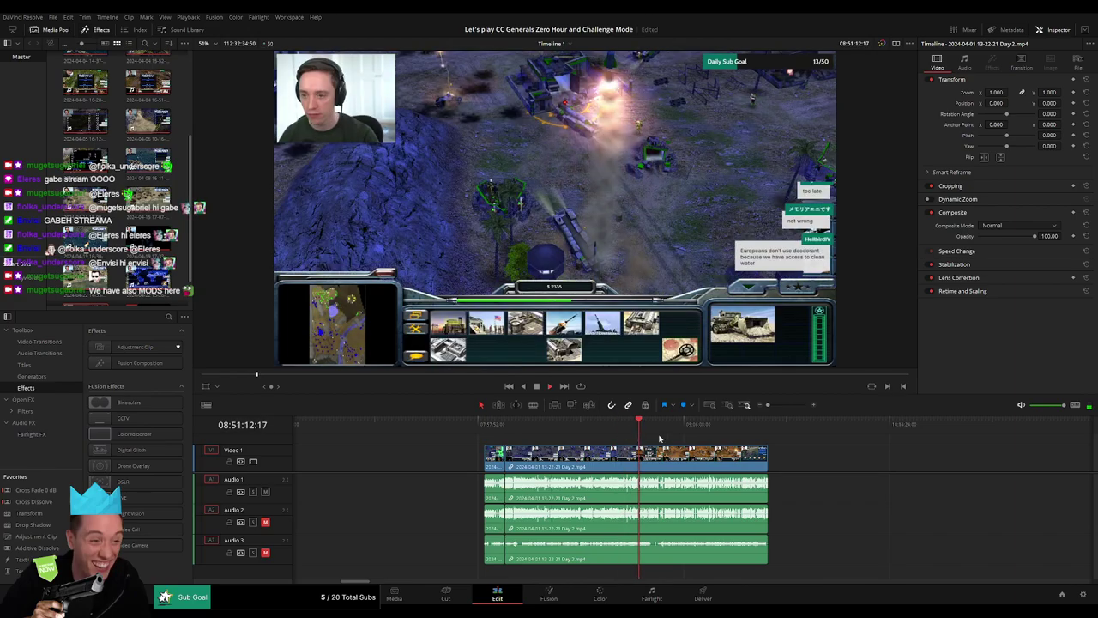
{"action": "left_click_drag", "start_coordinate": [768, 404], "coordinate": [778, 409]}
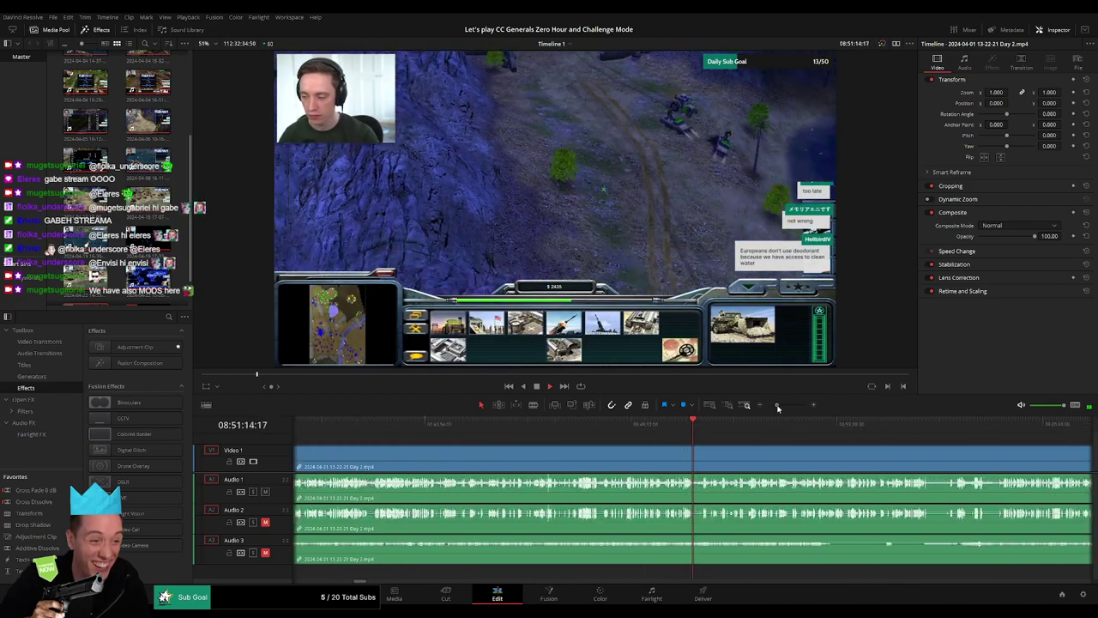
{"action": "mouse_move", "coordinate": [693, 424]}
{"action": "left_mouse_down"}
{"action": "mouse_move", "coordinate": [735, 428]}
{"action": "mouse_move", "coordinate": [789, 410]}
{"action": "left_mouse_up"}
{"action": "key", "text": "space"}
{"action": "left_click", "coordinate": [608, 429]}
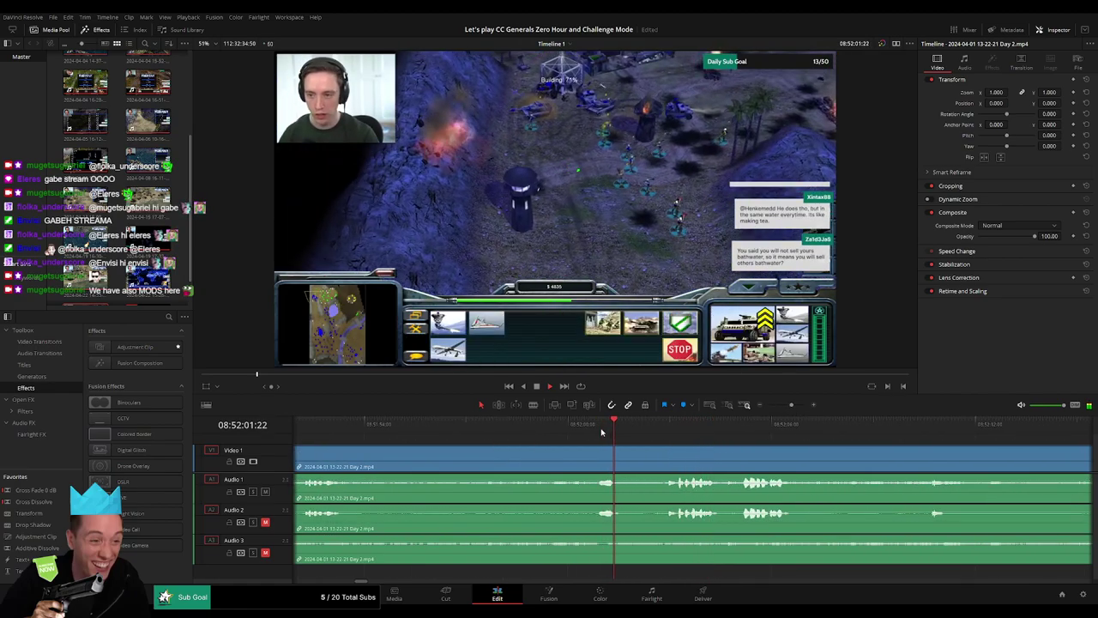
{"action": "mouse_move", "coordinate": [584, 429]}
{"action": "left_mouse_down"}
{"action": "mouse_move", "coordinate": [600, 431]}
{"action": "mouse_move", "coordinate": [567, 433]}
{"action": "left_mouse_up"}
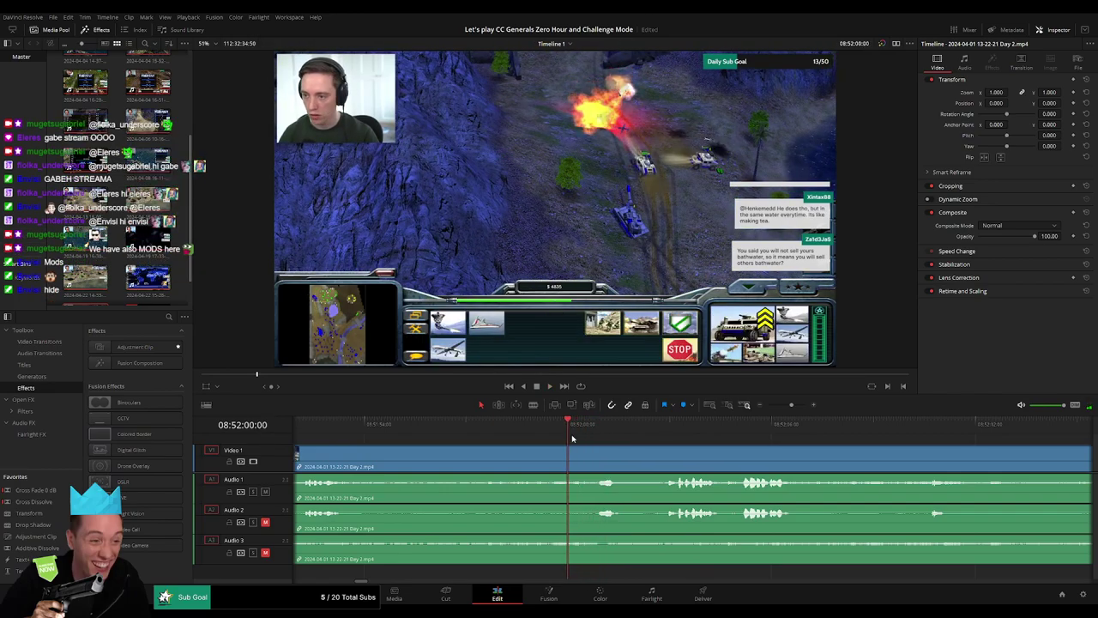
{"action": "left_click", "coordinate": [575, 455]}
{"action": "key", "text": "a"}
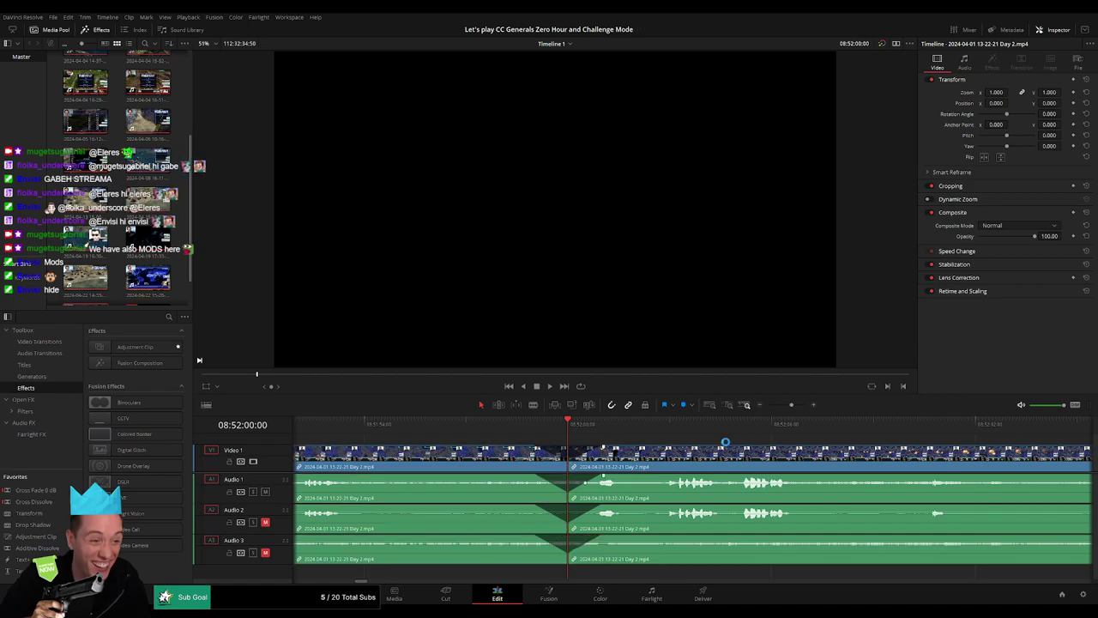
{"action": "scroll", "coordinate": [586, 453], "scroll_direction": "down", "scroll_amount": 4}
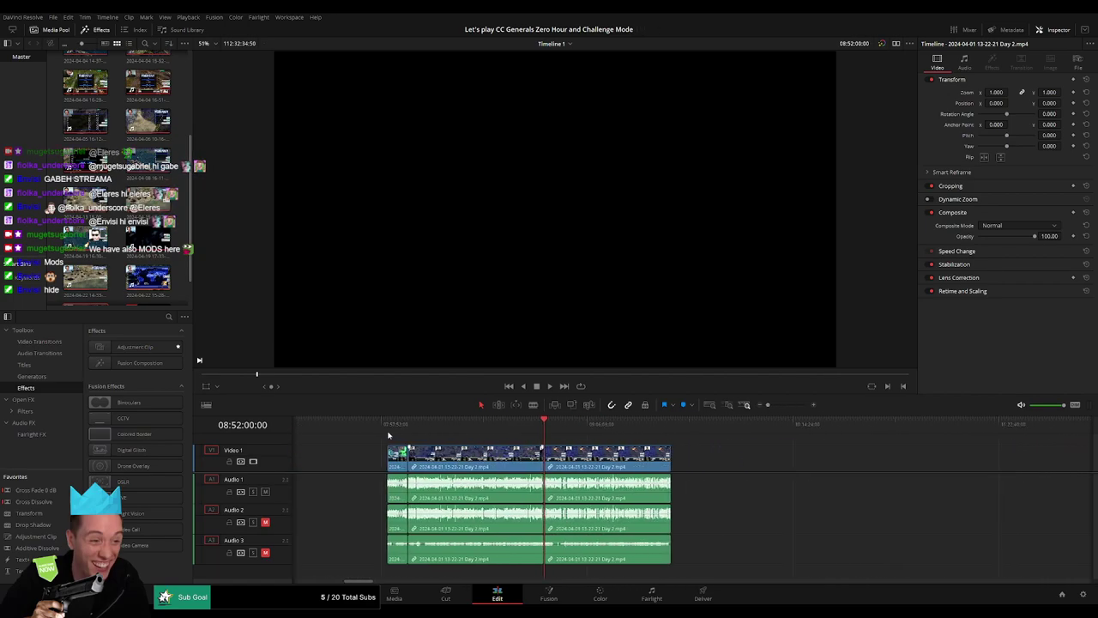
- Move the Day 2 clips earlier so they snap to the playhead, and play the timeline back
{"action": "key", "text": "Home"}
{"action": "scroll", "coordinate": [650, 464], "scroll_direction": "right", "scroll_amount": 3}
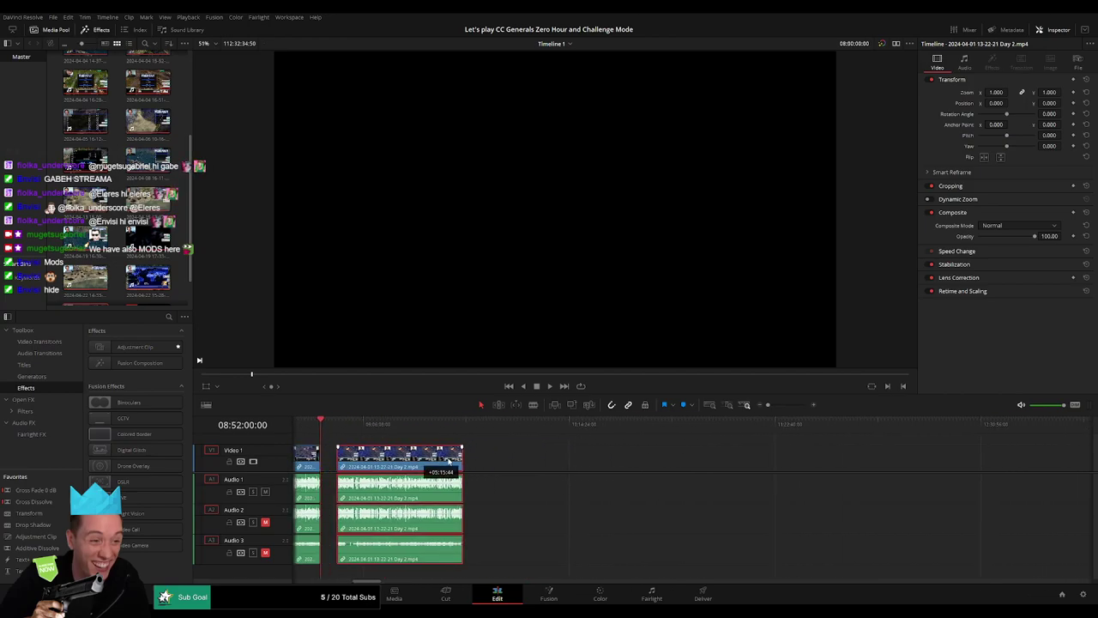
{"action": "left_click_drag", "start_coordinate": [403, 459], "coordinate": [683, 459]}
{"action": "left_click", "coordinate": [451, 461]}
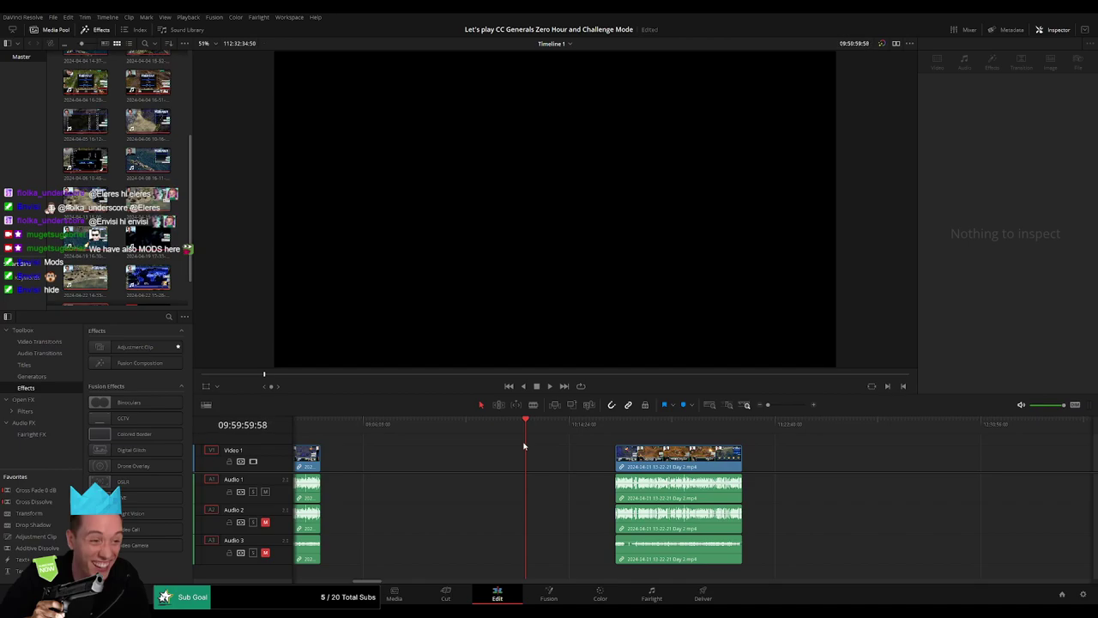
{"action": "left_click", "coordinate": [525, 446]}
{"action": "left_click_drag", "start_coordinate": [520, 432], "coordinate": [512, 431]}
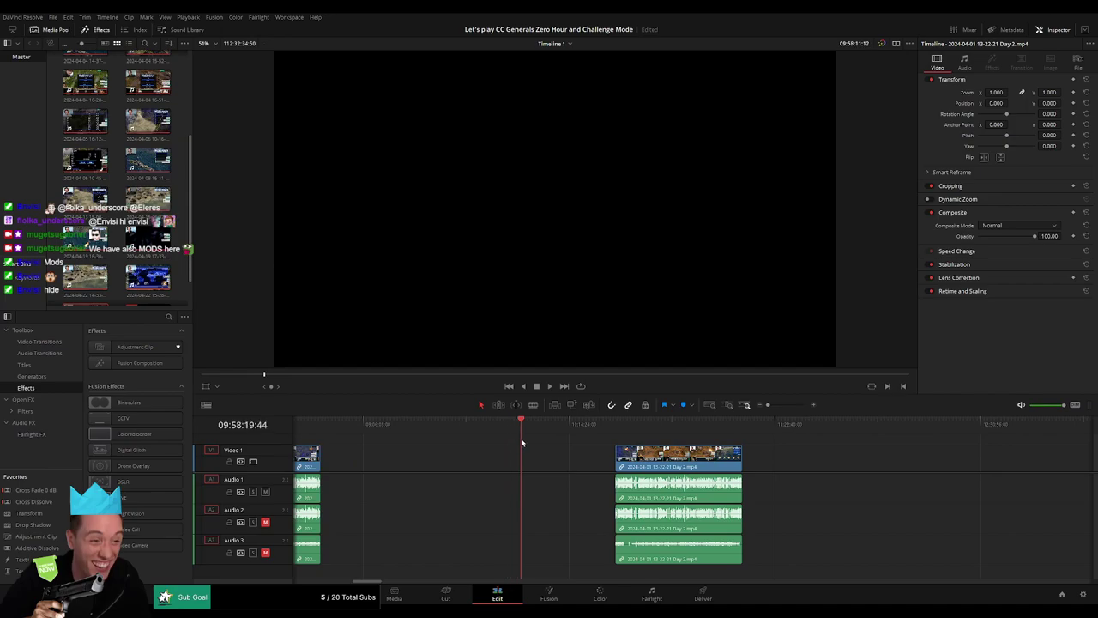
{"action": "left_click", "coordinate": [537, 458]}
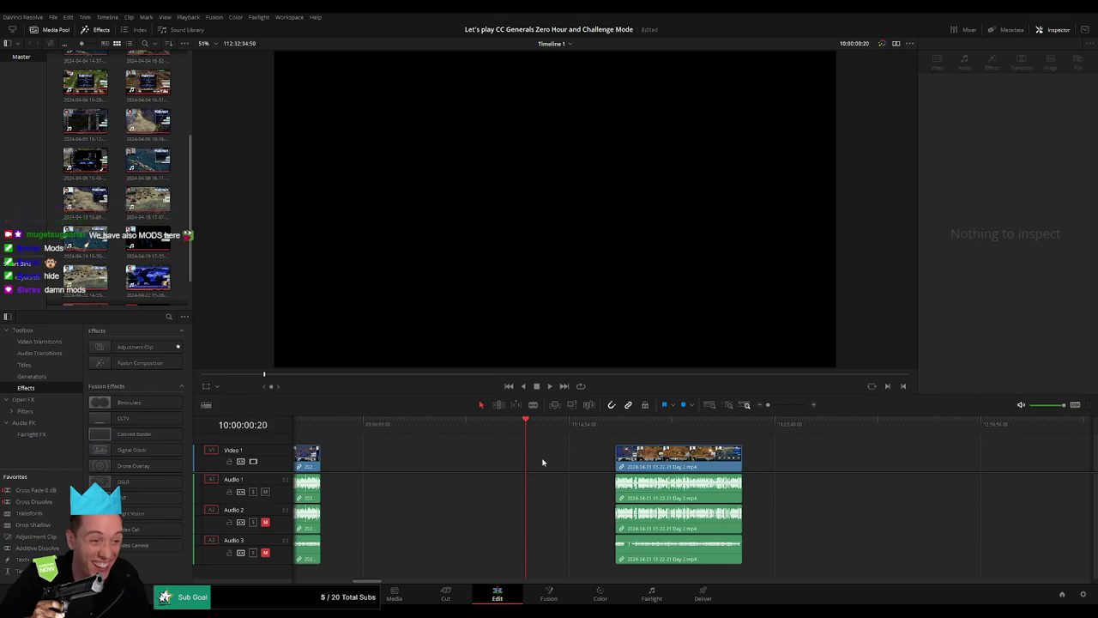
{"action": "left_click_drag", "start_coordinate": [647, 452], "coordinate": [557, 447]}
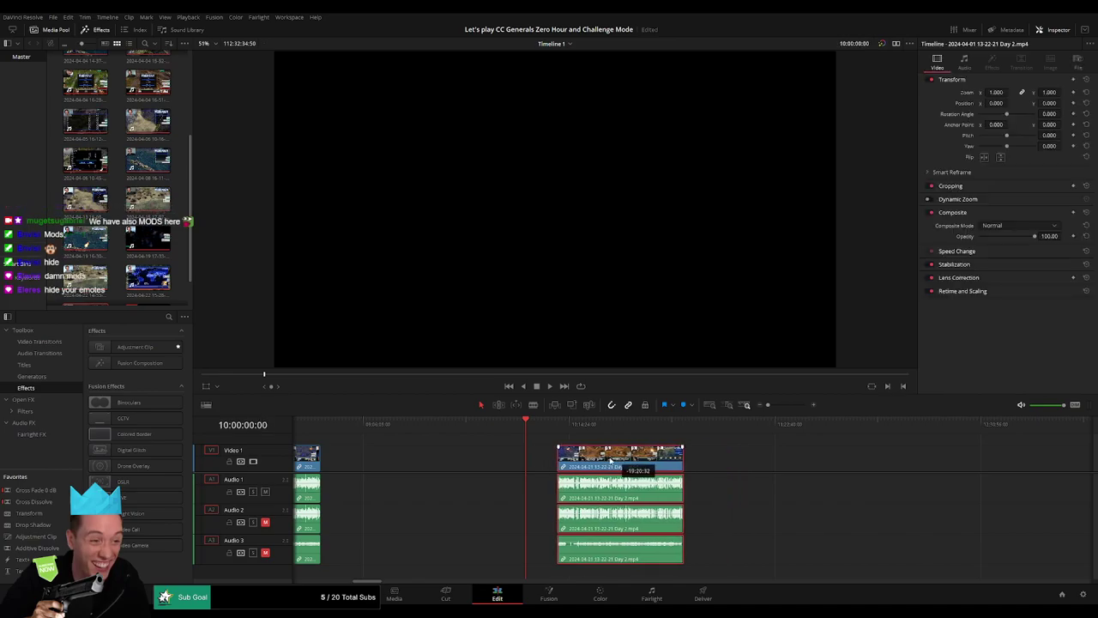
{"action": "key", "text": "space"}
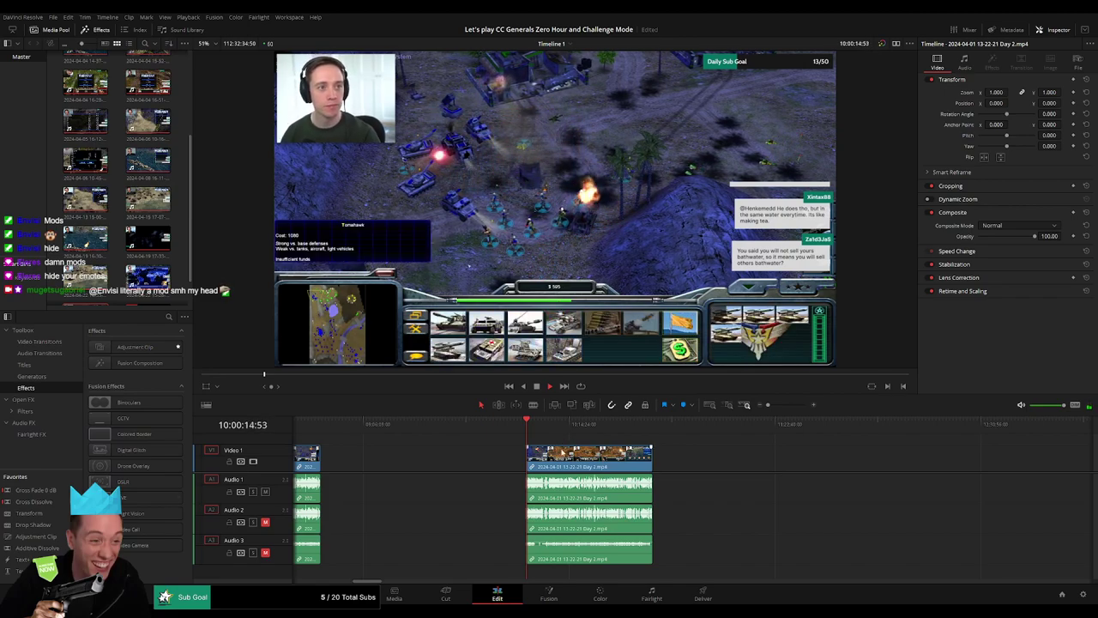
- Try moving the Day 2 part 2 clip toward the first clip, then undo it
{"action": "left_click", "coordinate": [653, 429]}
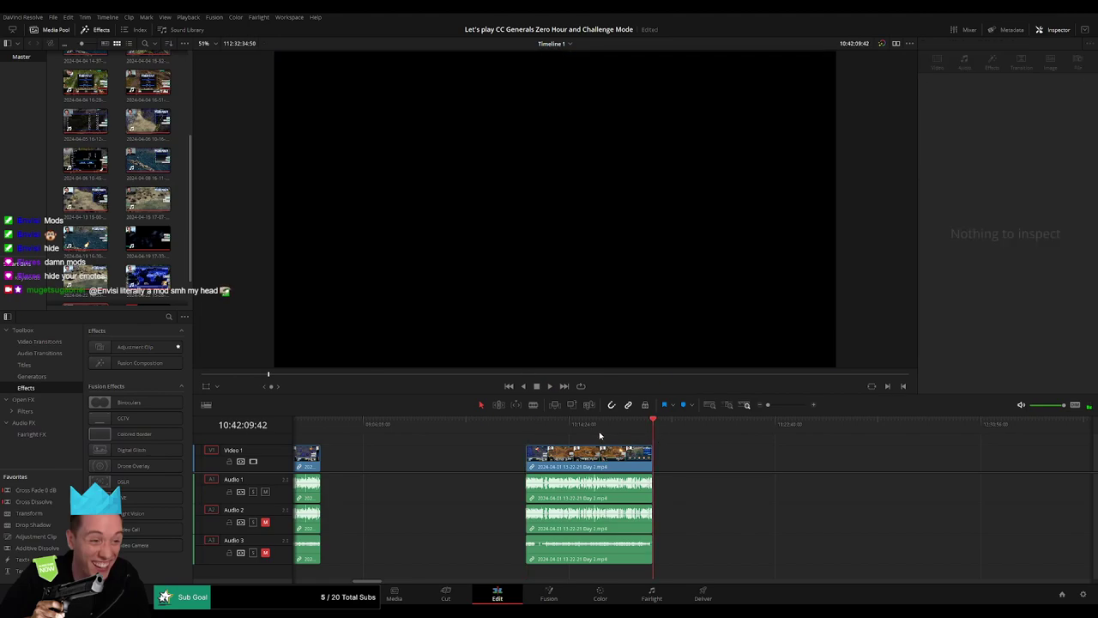
{"action": "left_click", "coordinate": [534, 432]}
{"action": "key", "text": "ctrl+z"}
{"action": "key", "text": "ctrl+z"}
{"action": "key", "text": "ctrl+z"}
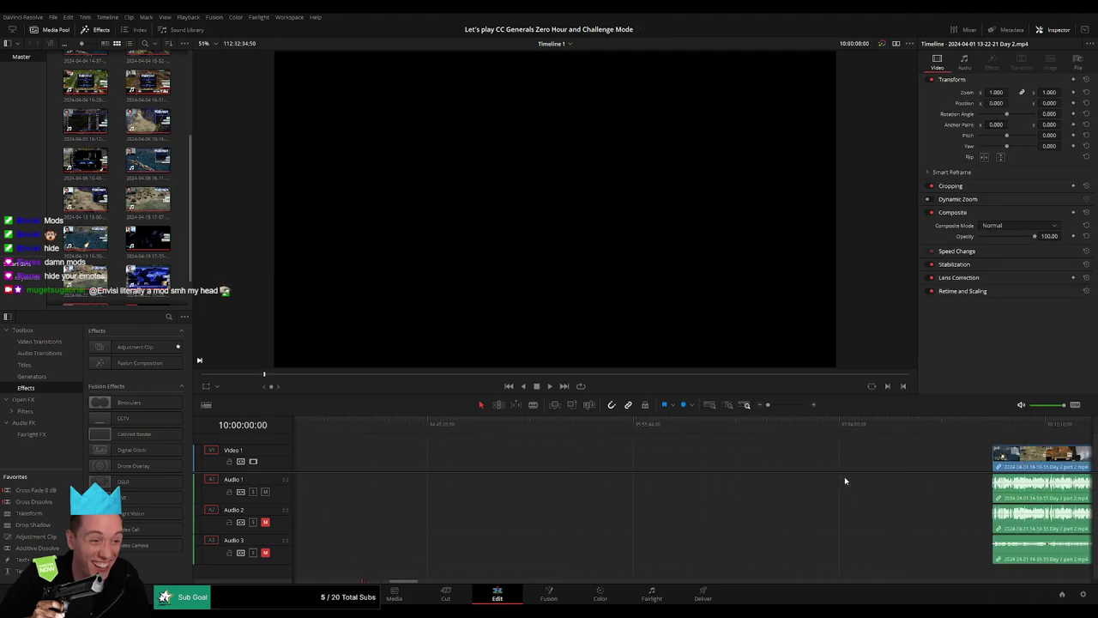
{"action": "left_click_drag", "start_coordinate": [1055, 464], "coordinate": [538, 467]}
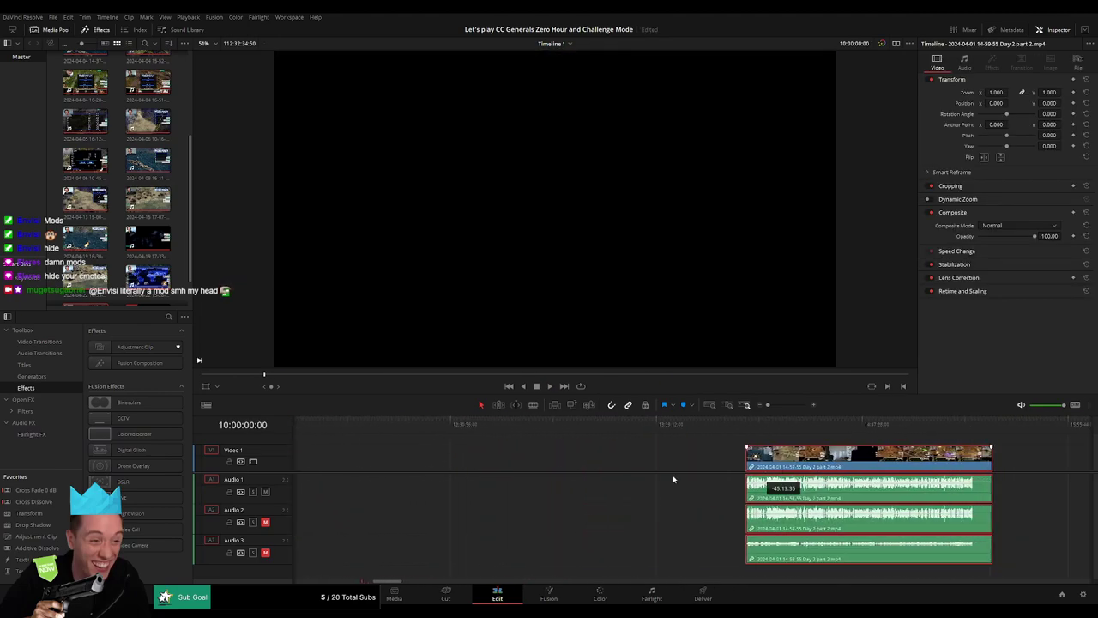
{"action": "key", "text": "ctrl+z"}
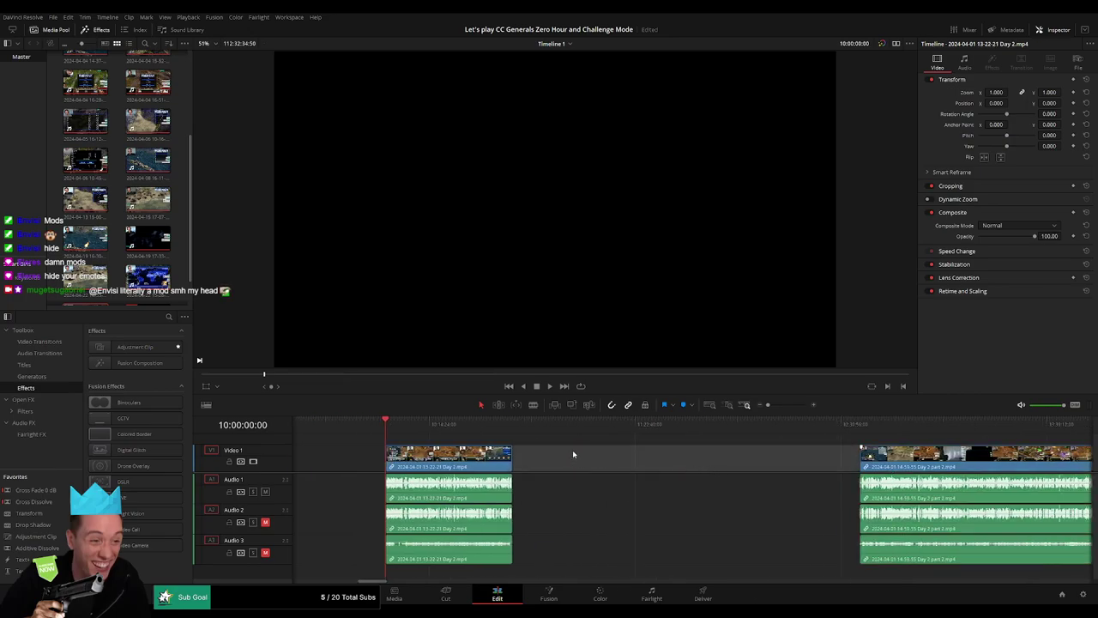
- Ripple-delete the gap before the Day 2 part 2 clip and play the joined clips
{"action": "key", "text": "Delete"}
{"action": "key", "text": "space"}
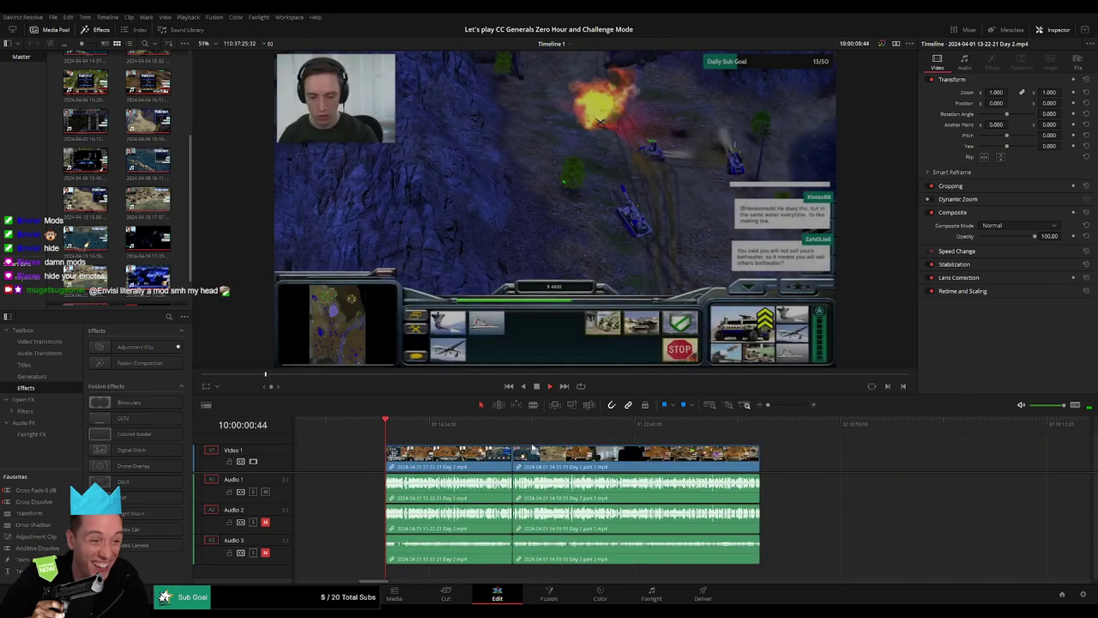
{"action": "left_click_drag", "start_coordinate": [403, 431], "coordinate": [504, 438]}
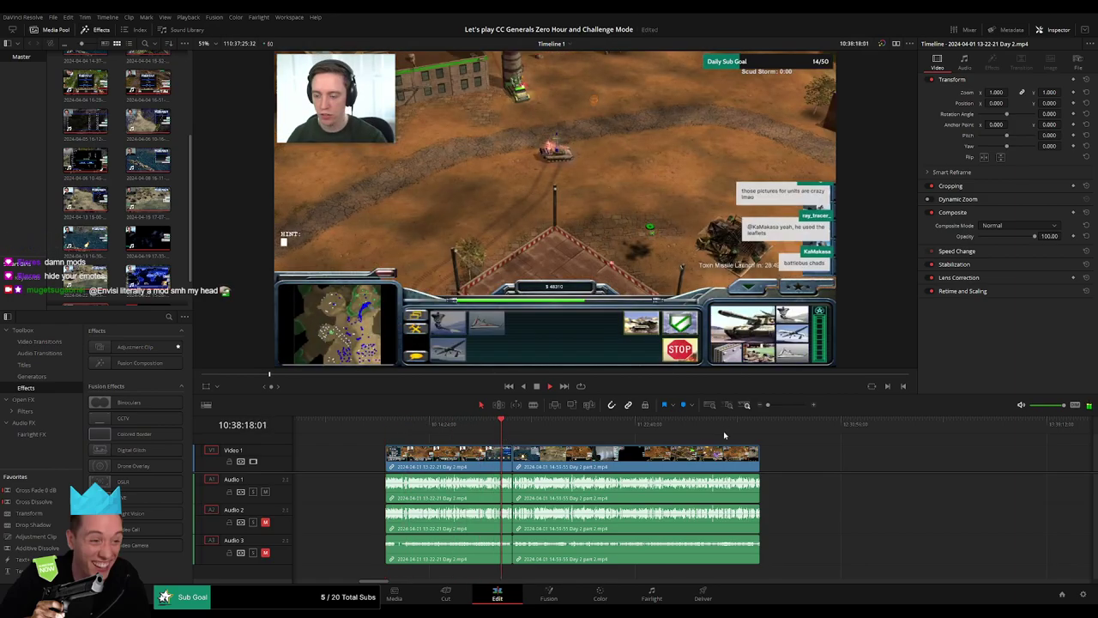
- Zoom in and skip along the ruler to the join around 10:42:09
{"action": "left_click_drag", "start_coordinate": [767, 404], "coordinate": [783, 404]}
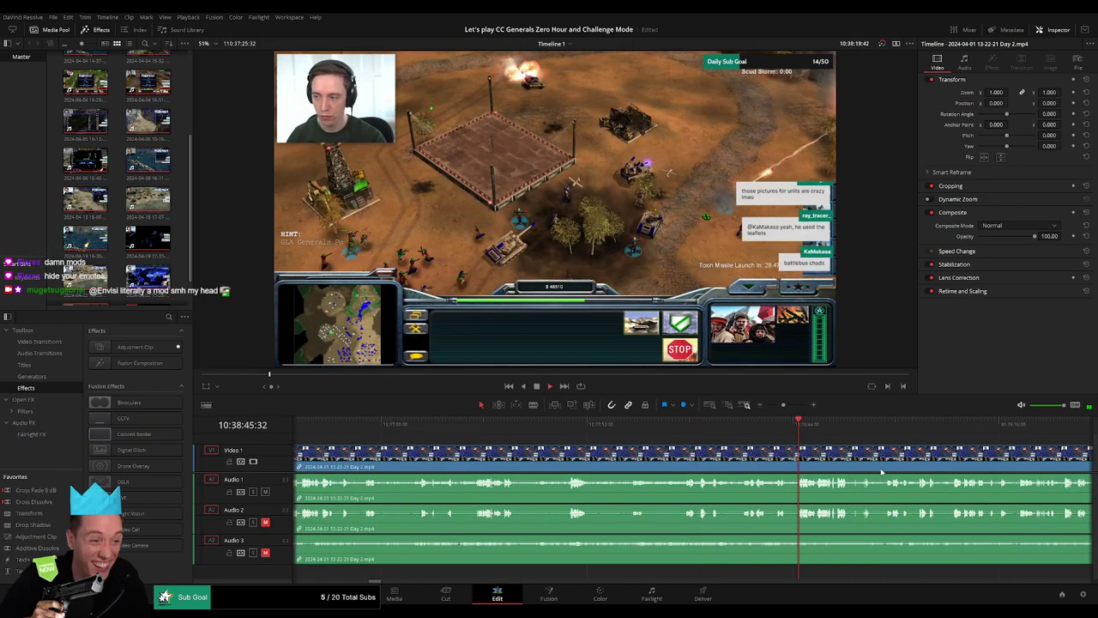
{"action": "left_click", "coordinate": [883, 472]}
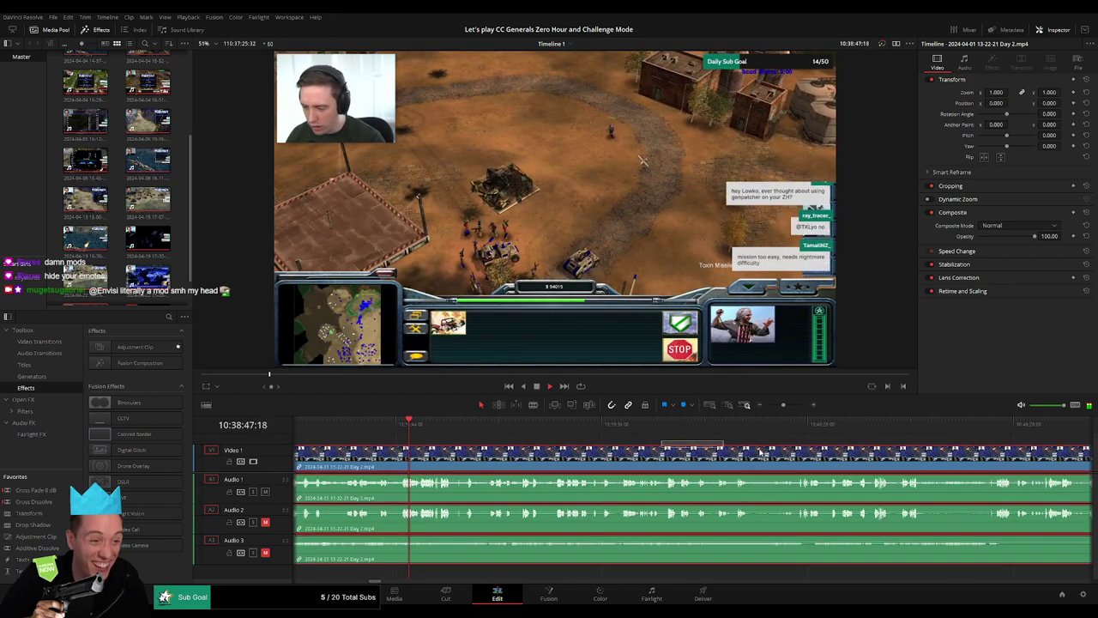
{"action": "left_click", "coordinate": [787, 438]}
{"action": "left_click", "coordinate": [788, 437]}
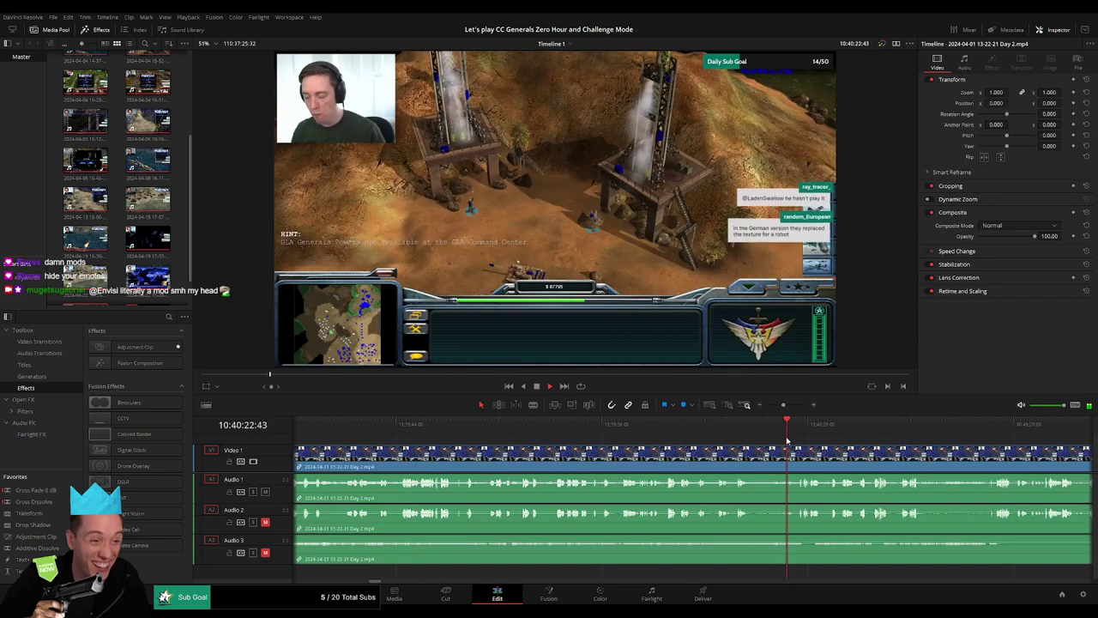
{"action": "left_click", "coordinate": [735, 423]}
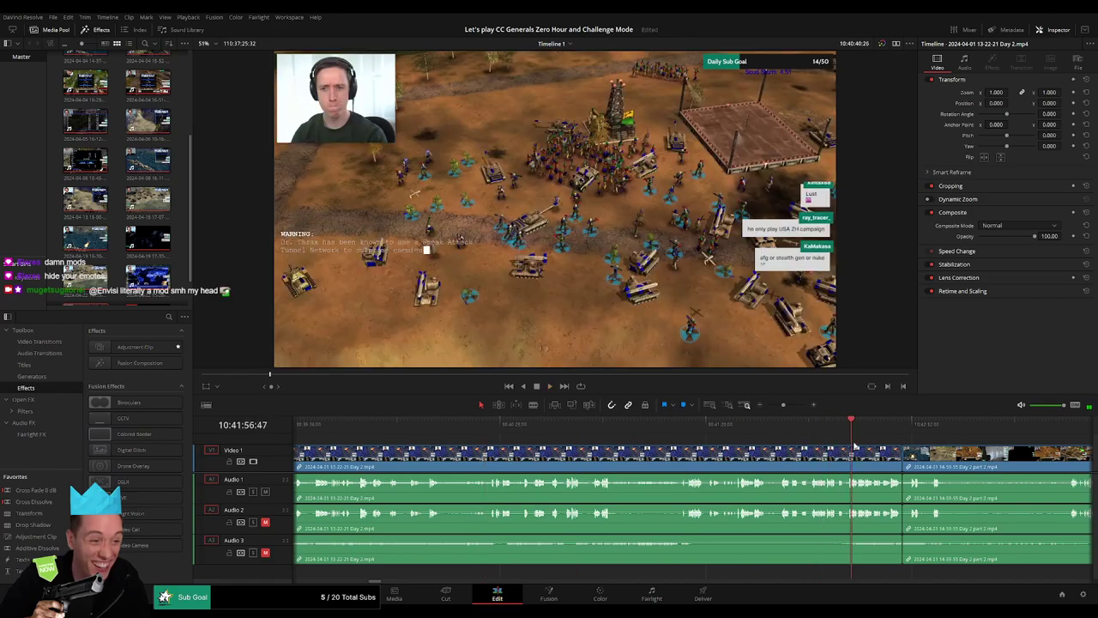
{"action": "left_click", "coordinate": [883, 424]}
{"action": "left_click_drag", "start_coordinate": [790, 407], "coordinate": [797, 405]}
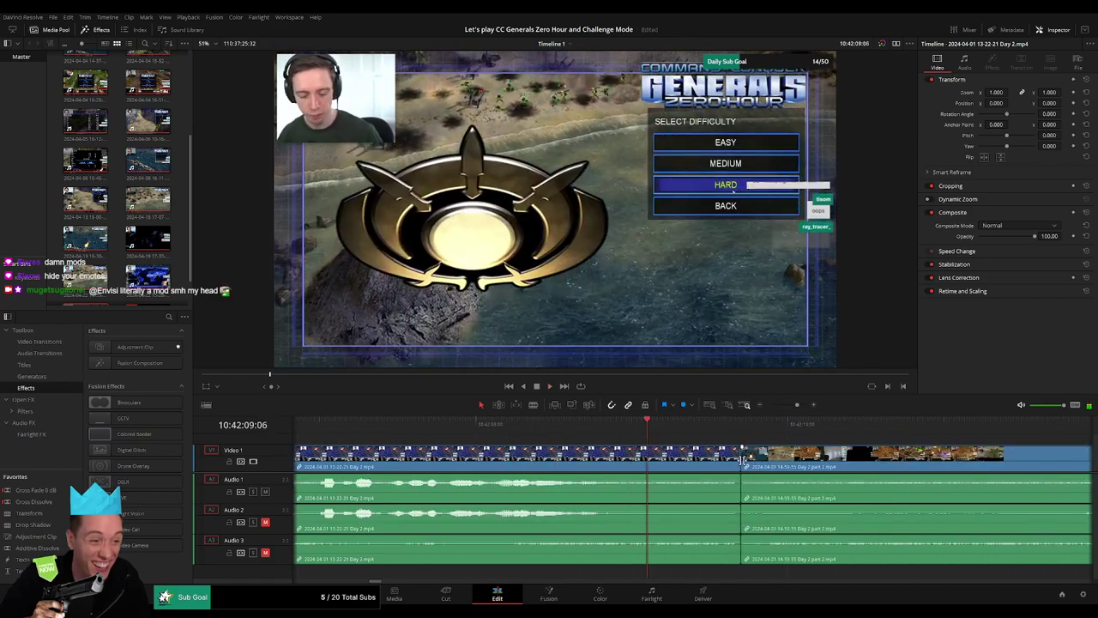
{"action": "left_click", "coordinate": [743, 460]}
{"action": "key", "text": "ctrl+t"}
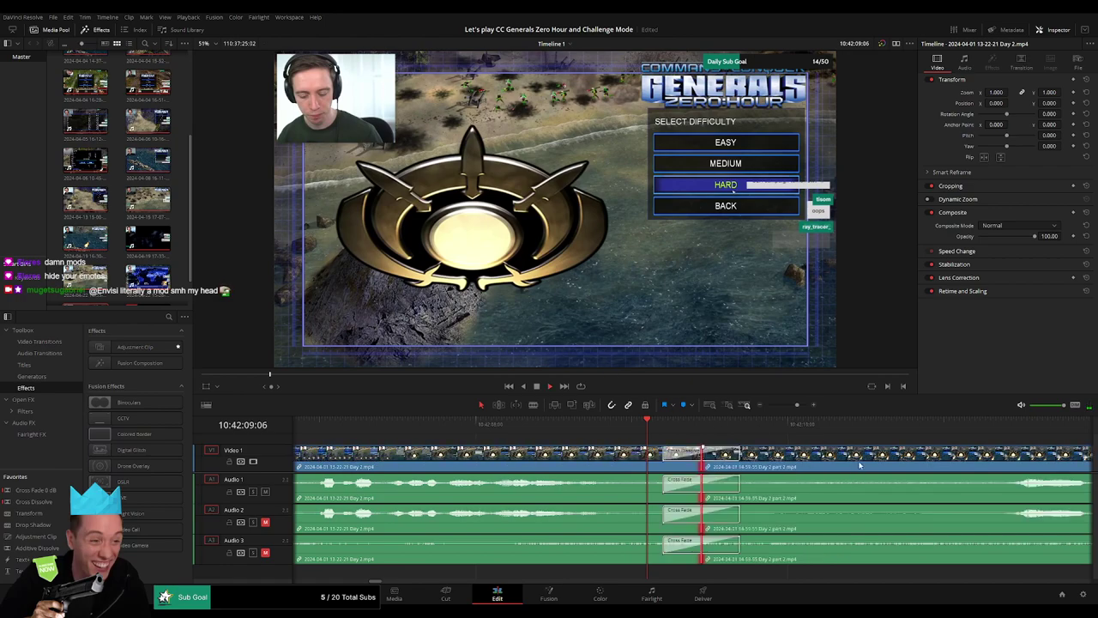
{"action": "key", "text": "ctrl+z"}
{"action": "key", "text": "ctrl+minus"}
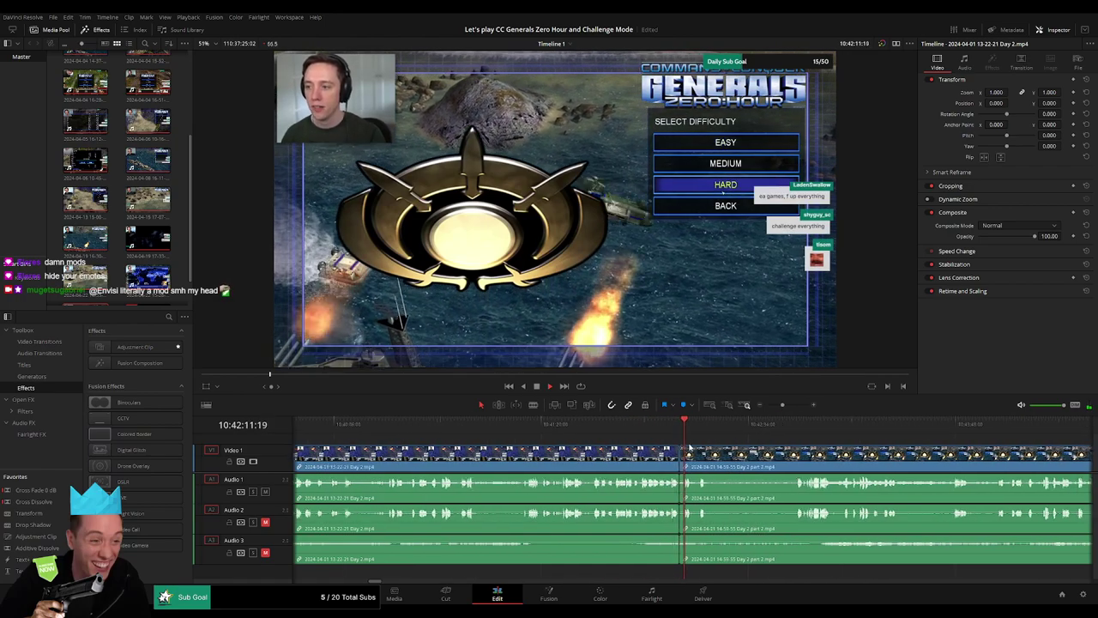
{"action": "scroll", "coordinate": [688, 447], "scroll_direction": "right", "scroll_amount": 3}
{"action": "left_click", "coordinate": [554, 424]}
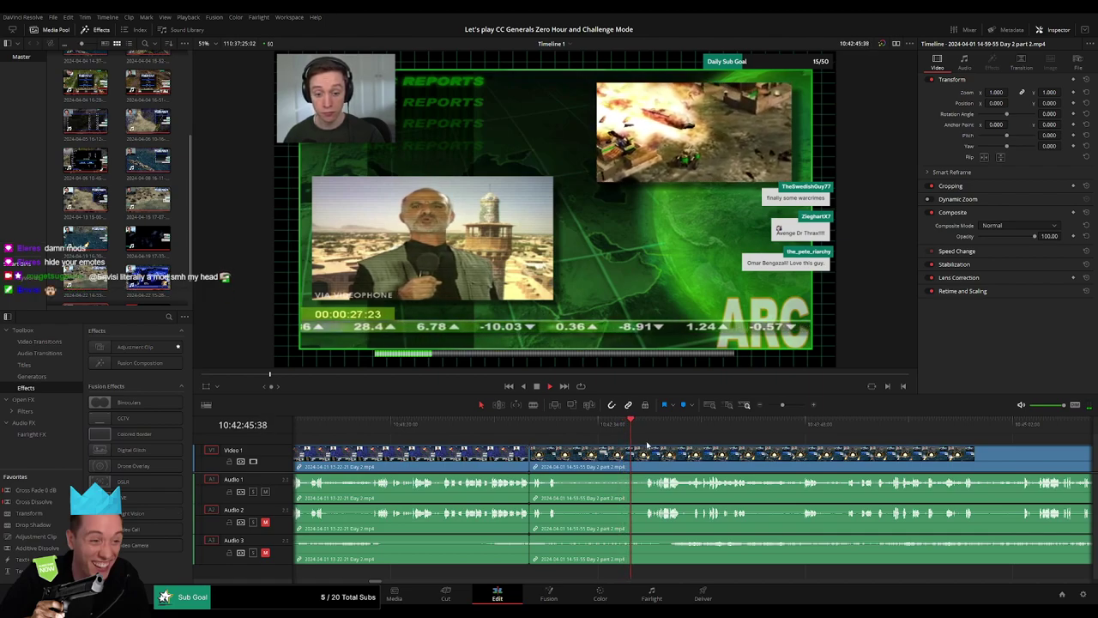
{"action": "scroll", "coordinate": [609, 441], "scroll_direction": "right", "scroll_amount": 3}
{"action": "scroll", "coordinate": [532, 439], "scroll_direction": "right", "scroll_amount": 3}
{"action": "scroll", "coordinate": [397, 434], "scroll_direction": "right", "scroll_amount": 3}
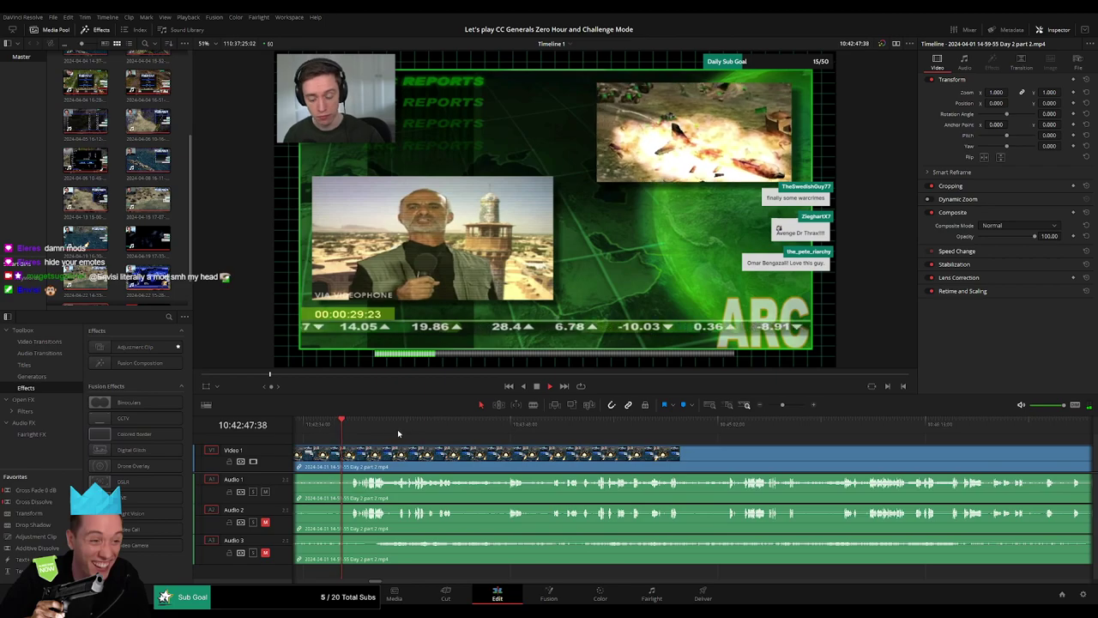
{"action": "left_click", "coordinate": [352, 433]}
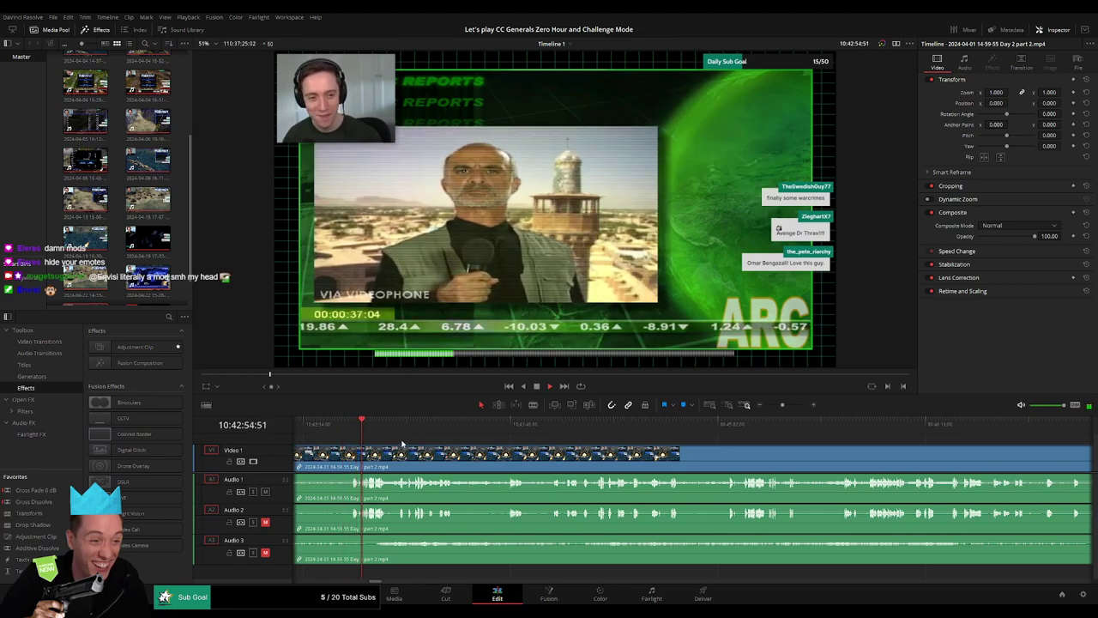
{"action": "left_click", "coordinate": [730, 422]}
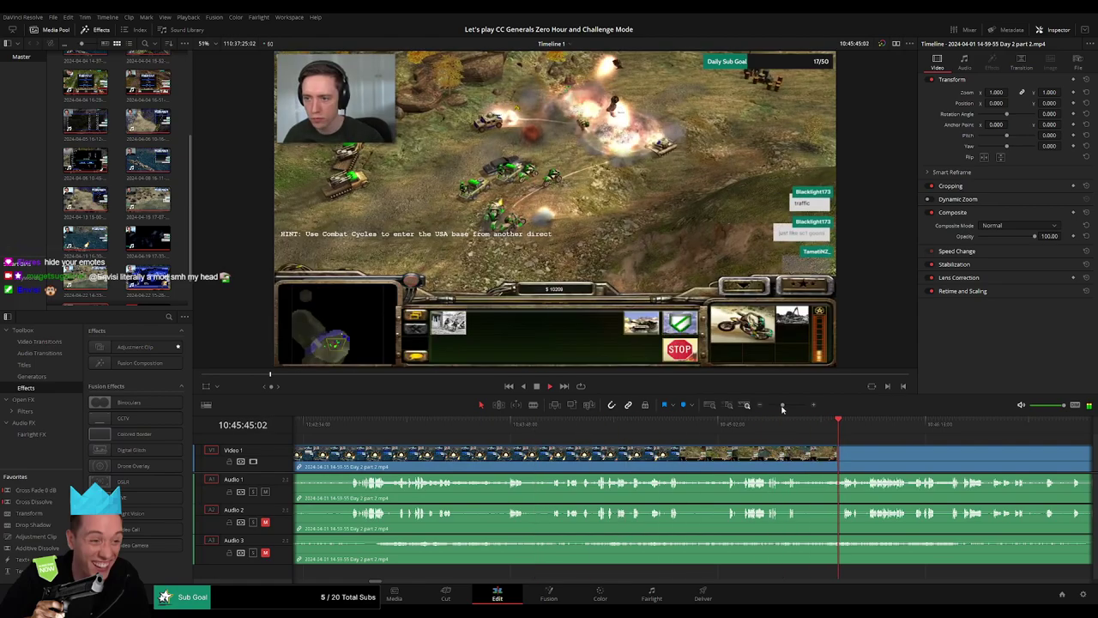
- Park the playhead at 10:52:27 in the Day 2 part 2 clip and blade it with Ctrl+B
{"action": "left_click_drag", "start_coordinate": [783, 404], "coordinate": [771, 405]}
{"action": "left_click", "coordinate": [529, 424]}
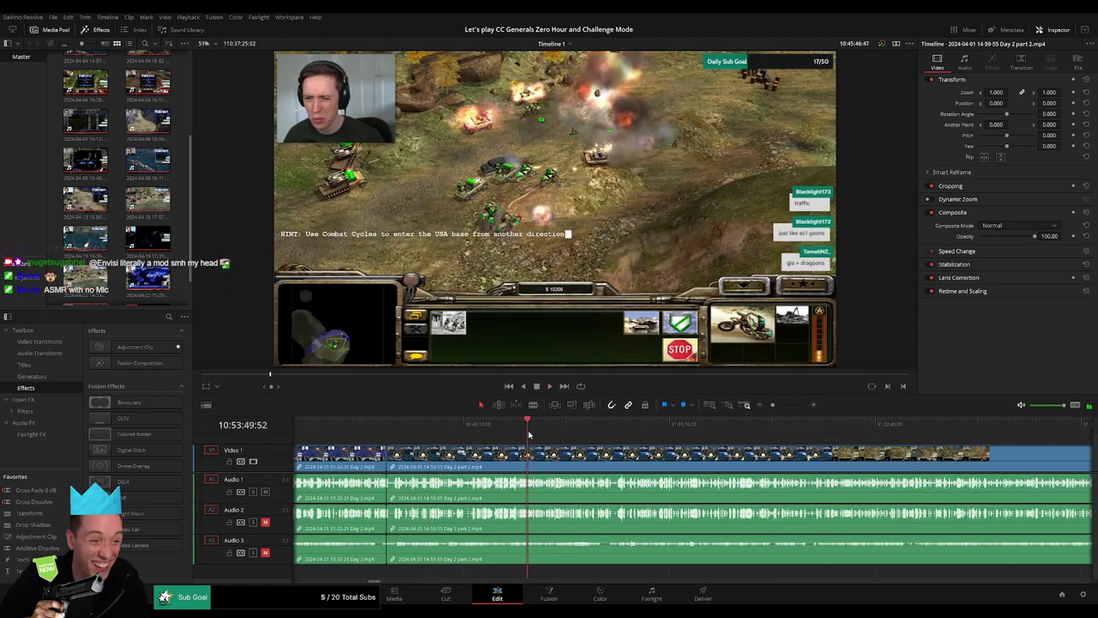
{"action": "left_click_drag", "start_coordinate": [531, 435], "coordinate": [506, 433]}
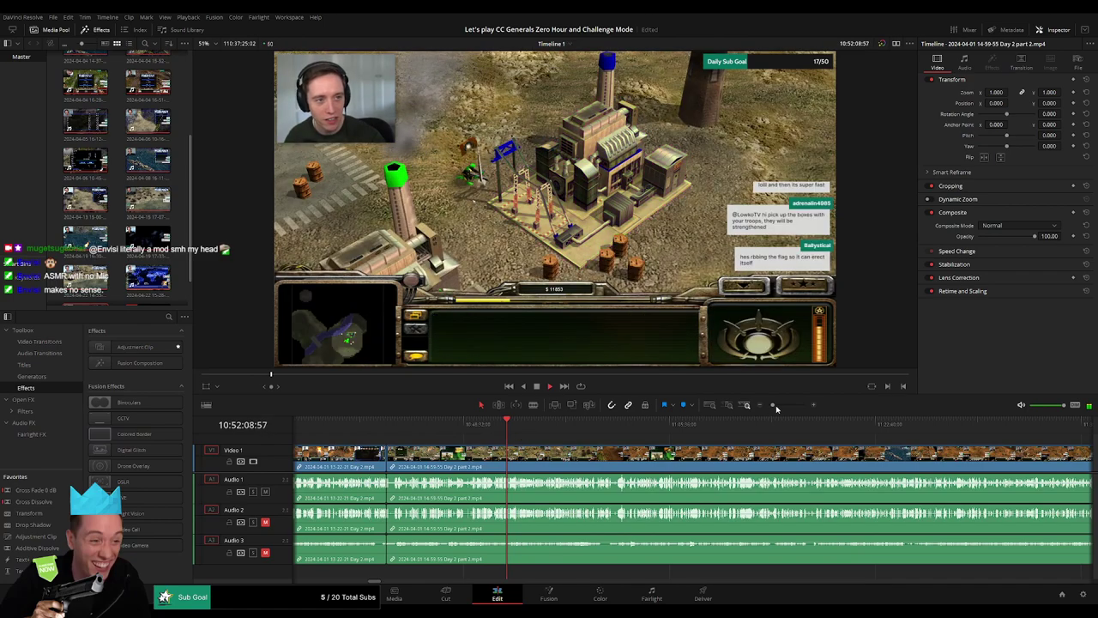
{"action": "left_click_drag", "start_coordinate": [772, 405], "coordinate": [791, 405]}
{"action": "left_click", "coordinate": [602, 424]}
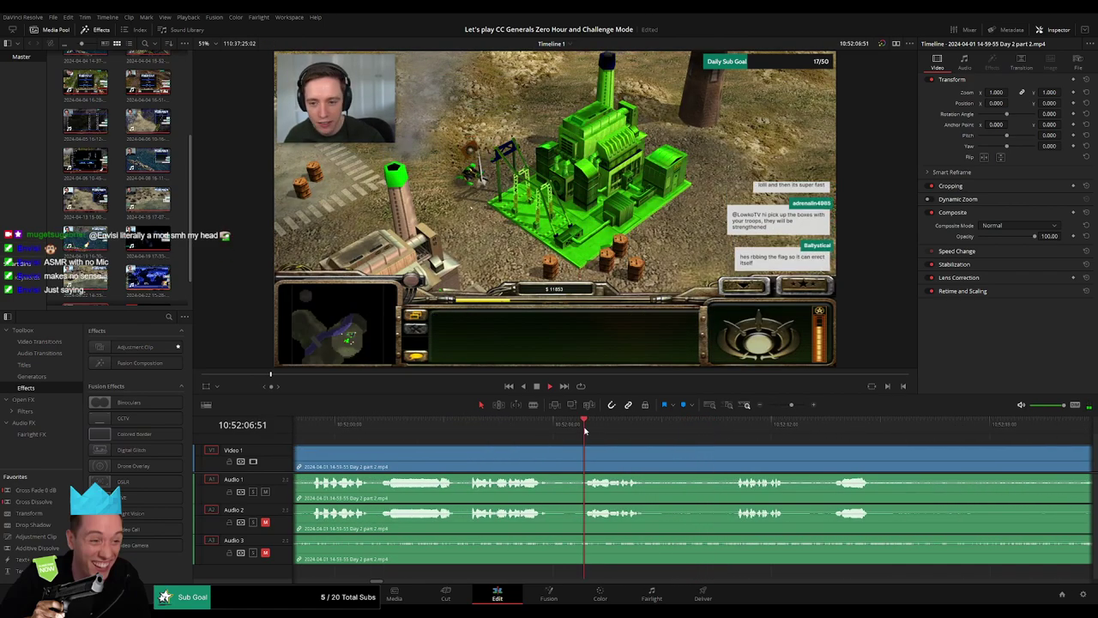
{"action": "scroll", "coordinate": [412, 446], "scroll_direction": "left", "scroll_amount": 3}
{"action": "left_click", "coordinate": [443, 426]}
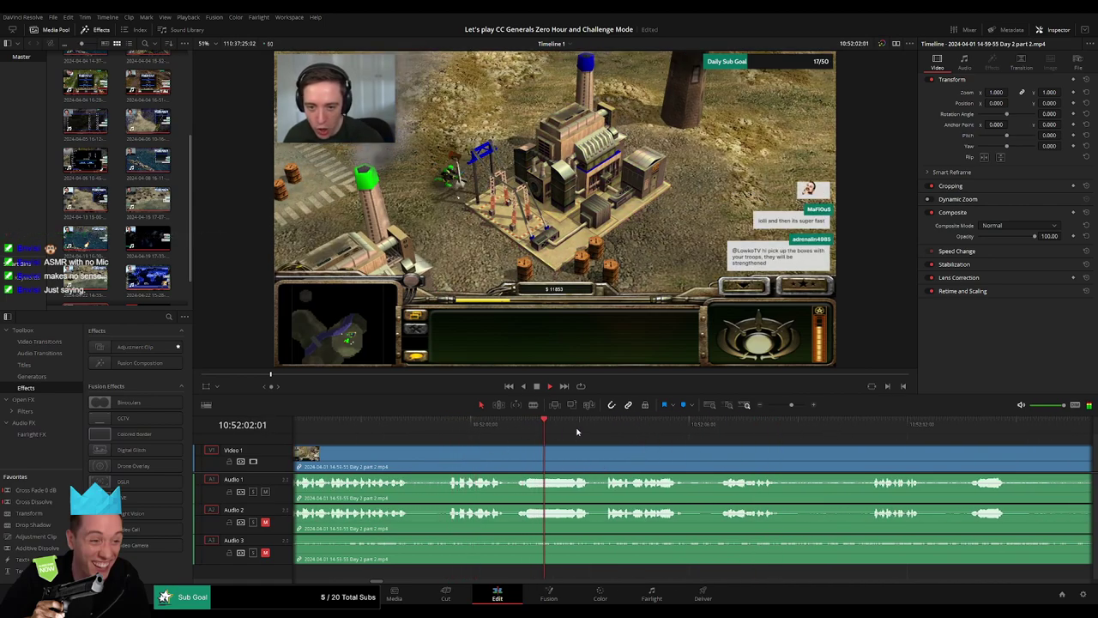
{"action": "left_click", "coordinate": [742, 423]}
{"action": "left_click", "coordinate": [945, 436]}
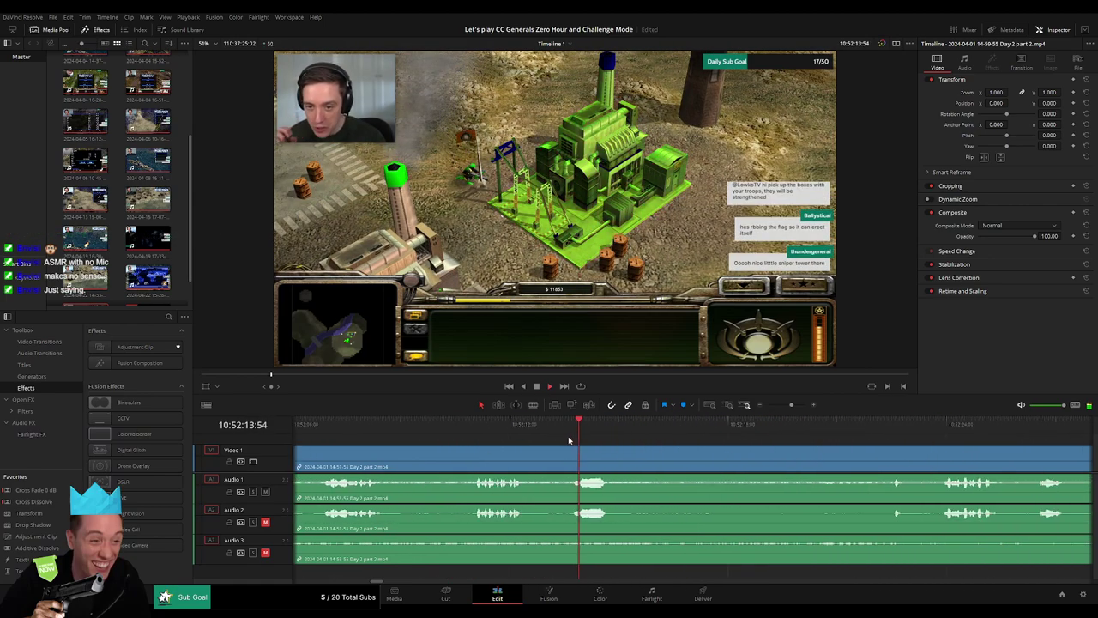
{"action": "left_click", "coordinate": [584, 434]}
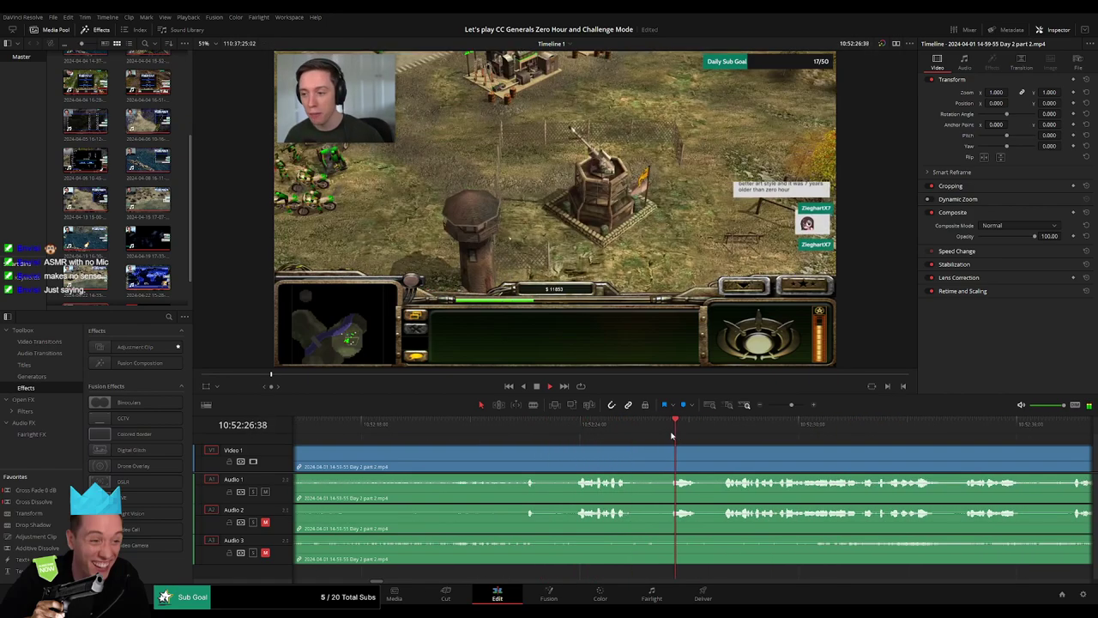
{"action": "left_click", "coordinate": [581, 435]}
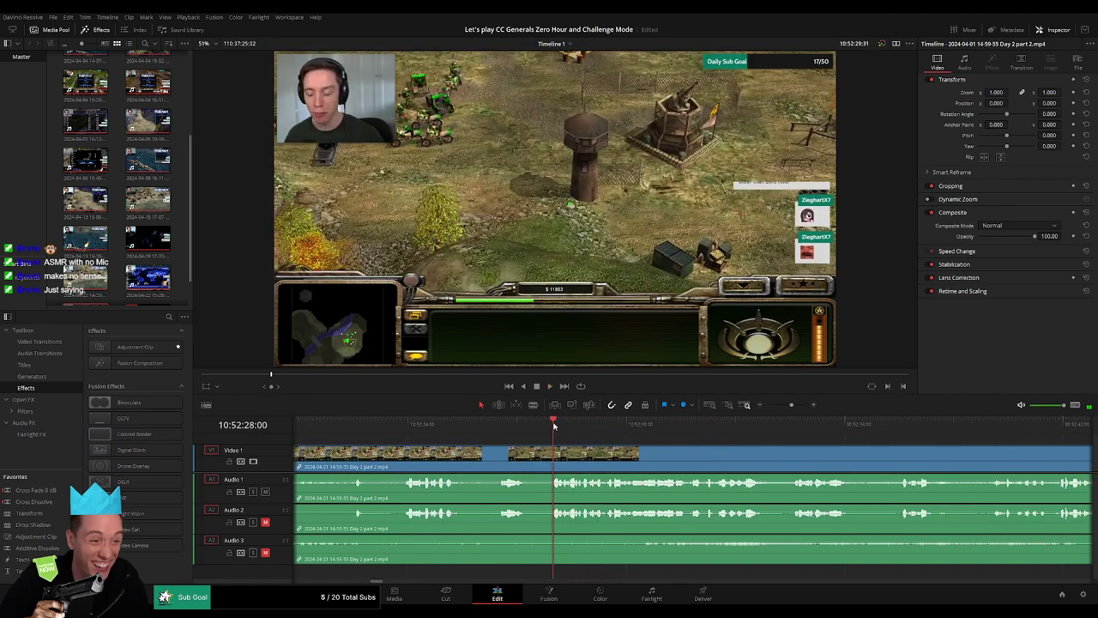
{"action": "left_click_drag", "start_coordinate": [553, 425], "coordinate": [536, 425]}
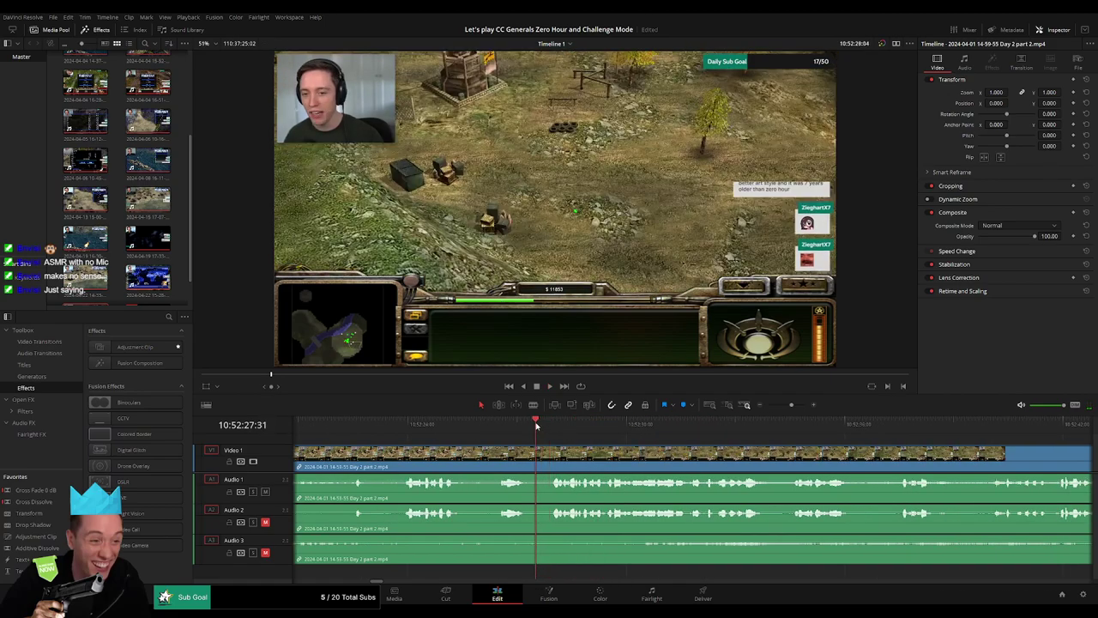
{"action": "key", "text": "ctrl+b"}
- Stretch audio fades across the new cut, replay it, and lengthen Audio 3's fade-in
{"action": "mouse_move", "coordinate": [553, 452]}
{"action": "left_mouse_down"}
{"action": "mouse_move", "coordinate": [573, 451]}
{"action": "mouse_move", "coordinate": [503, 449]}
{"action": "left_mouse_up"}
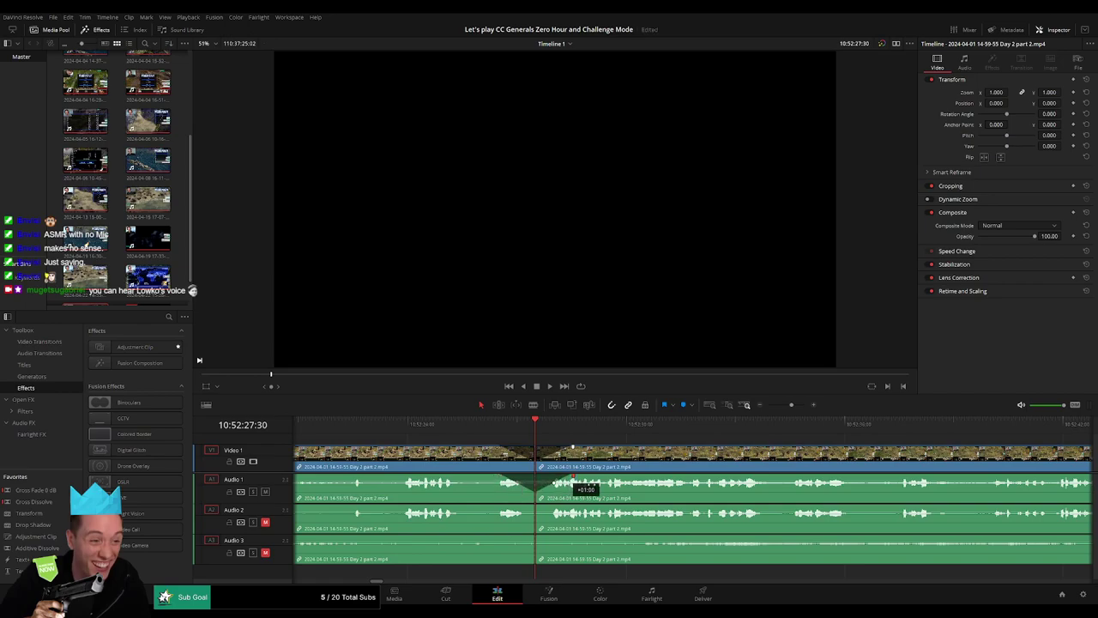
{"action": "left_click_drag", "start_coordinate": [539, 422], "coordinate": [501, 426]}
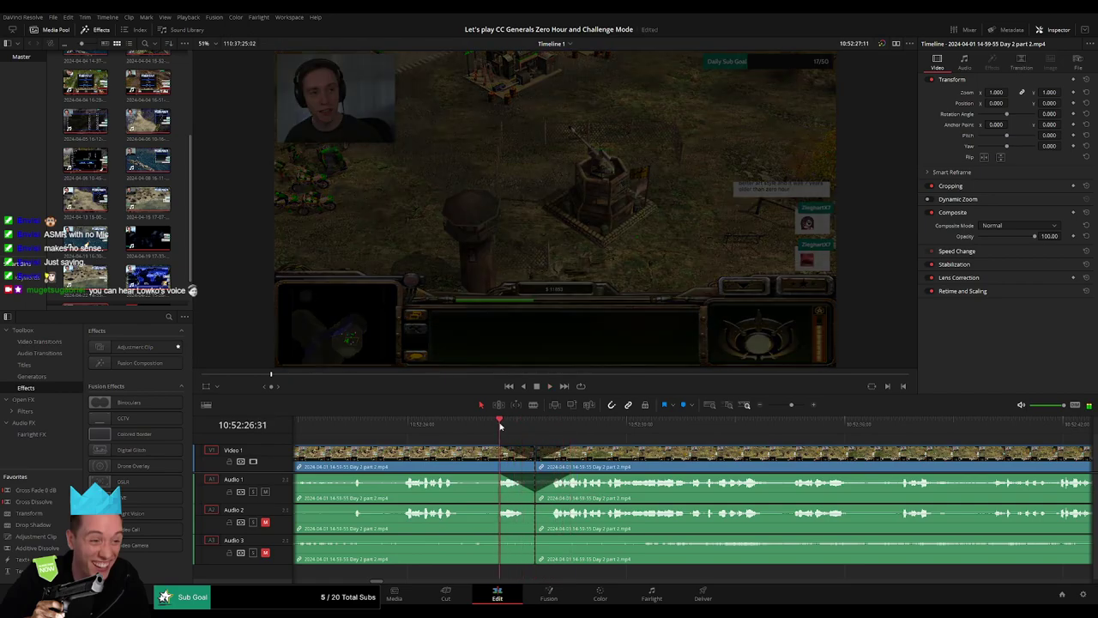
{"action": "key", "text": "space"}
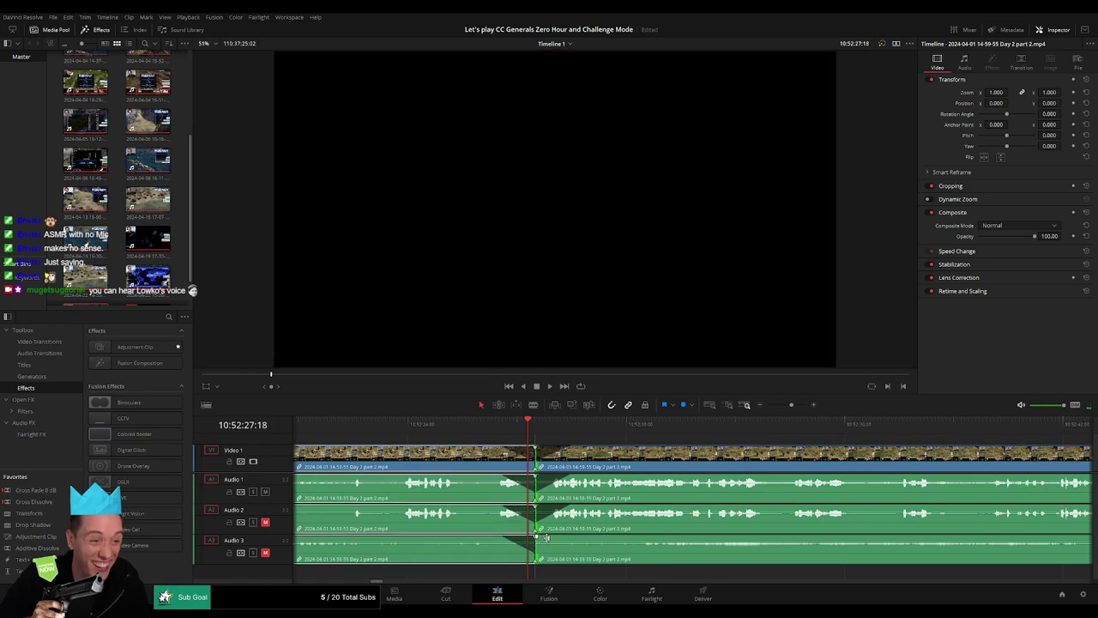
{"action": "left_click_drag", "start_coordinate": [539, 539], "coordinate": [573, 538]}
- Select the Day 2 part 2 piece, park the playhead in the gap, and drag the piece left to 12:00:00:00
{"action": "scroll", "coordinate": [740, 418], "scroll_direction": "down", "scroll_amount": 5}
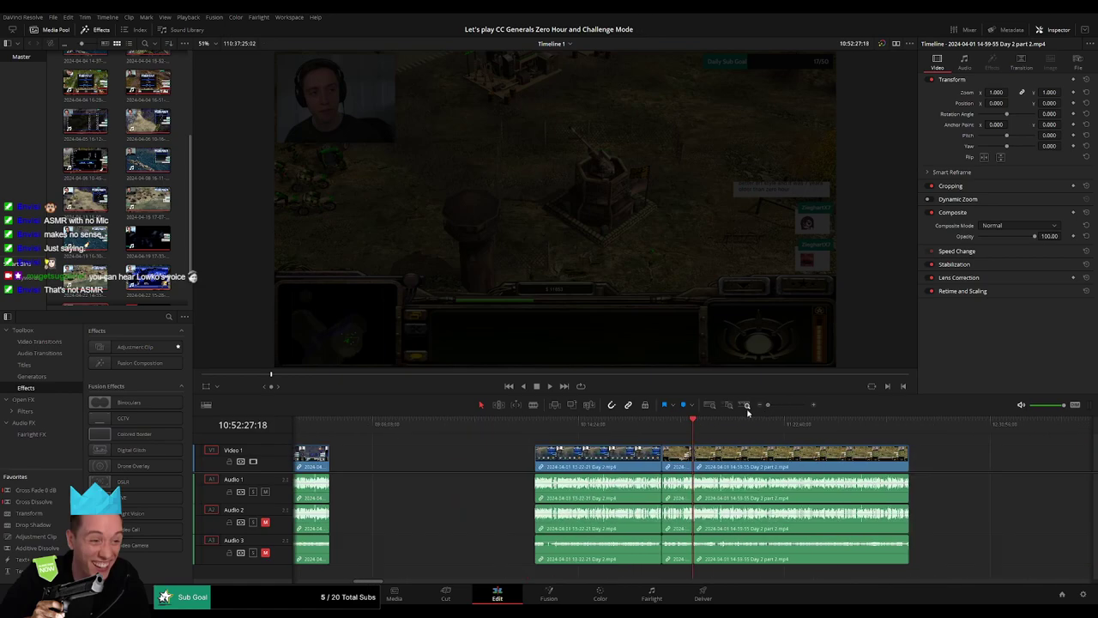
{"action": "left_click", "coordinate": [397, 425]}
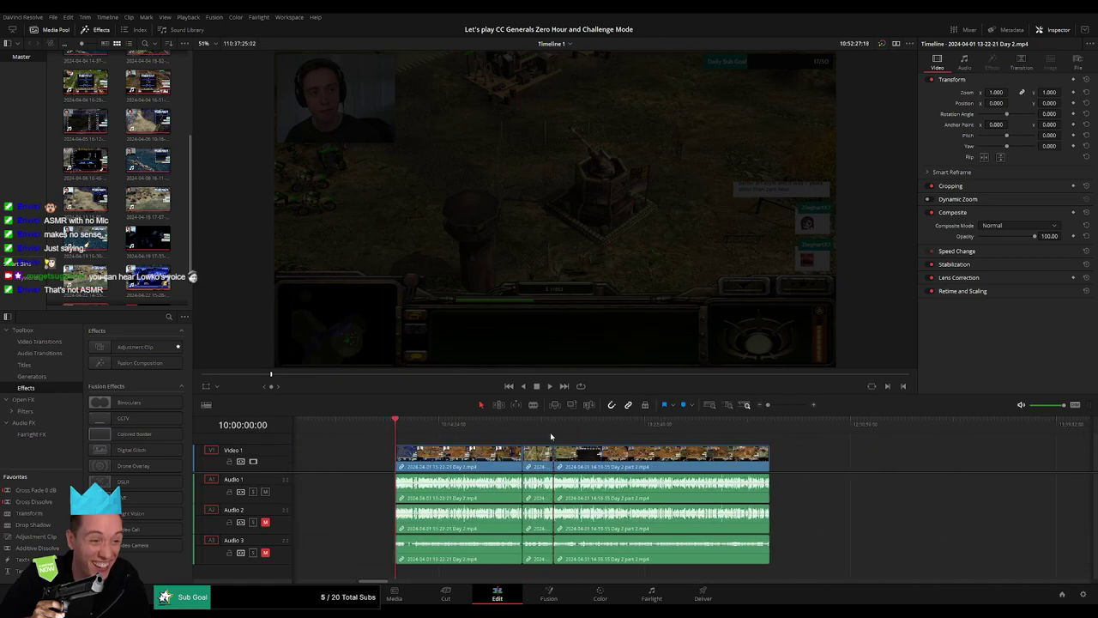
{"action": "left_click", "coordinate": [466, 450]}
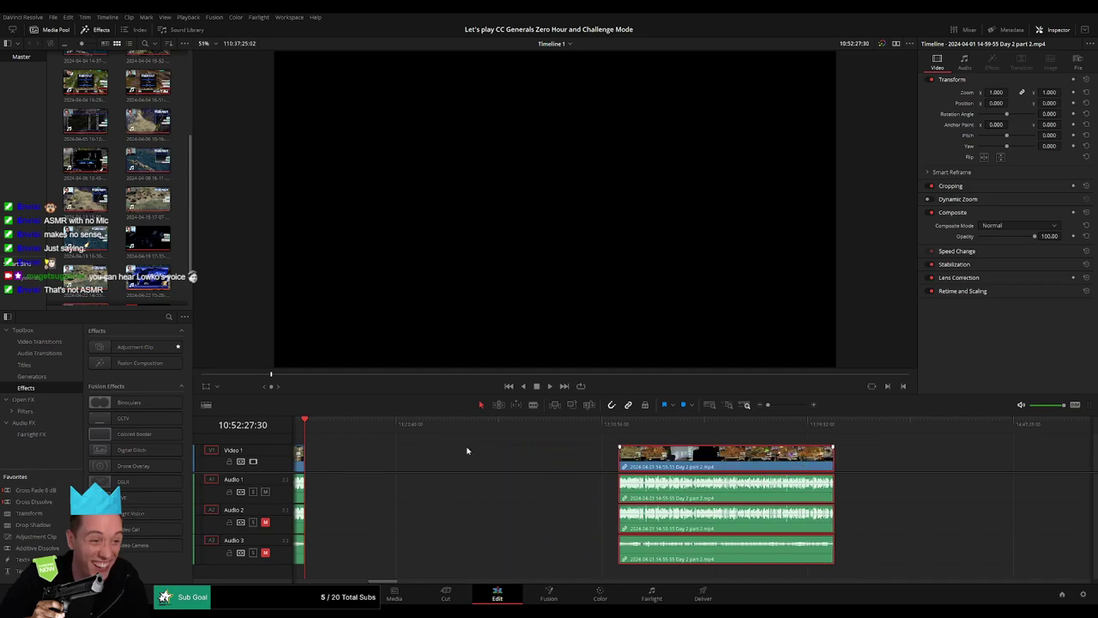
{"action": "left_click_drag", "start_coordinate": [319, 451], "coordinate": [503, 445]}
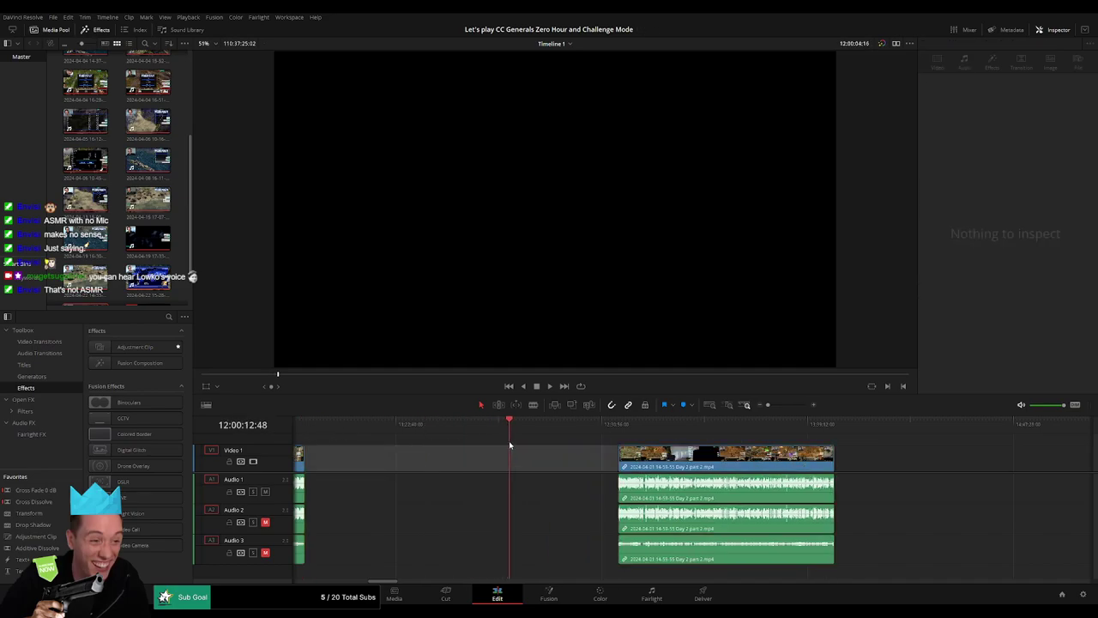
{"action": "scroll", "coordinate": [721, 429], "scroll_direction": "up", "scroll_amount": 2}
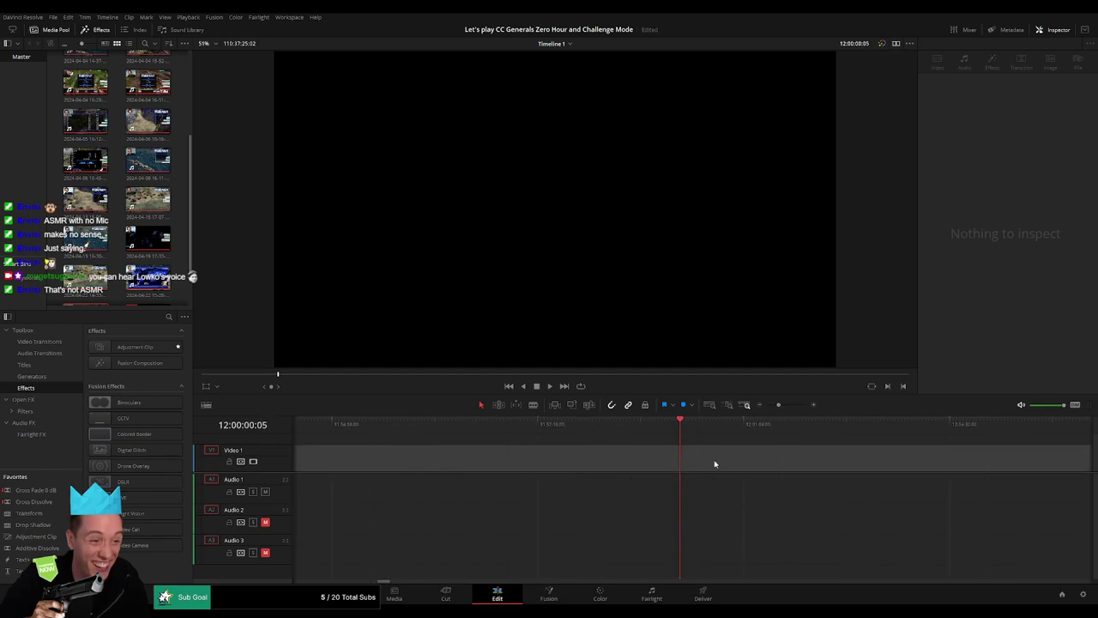
{"action": "scroll", "coordinate": [769, 409], "scroll_direction": "down", "scroll_amount": 2}
{"action": "left_click_drag", "start_coordinate": [844, 450], "coordinate": [736, 445]}
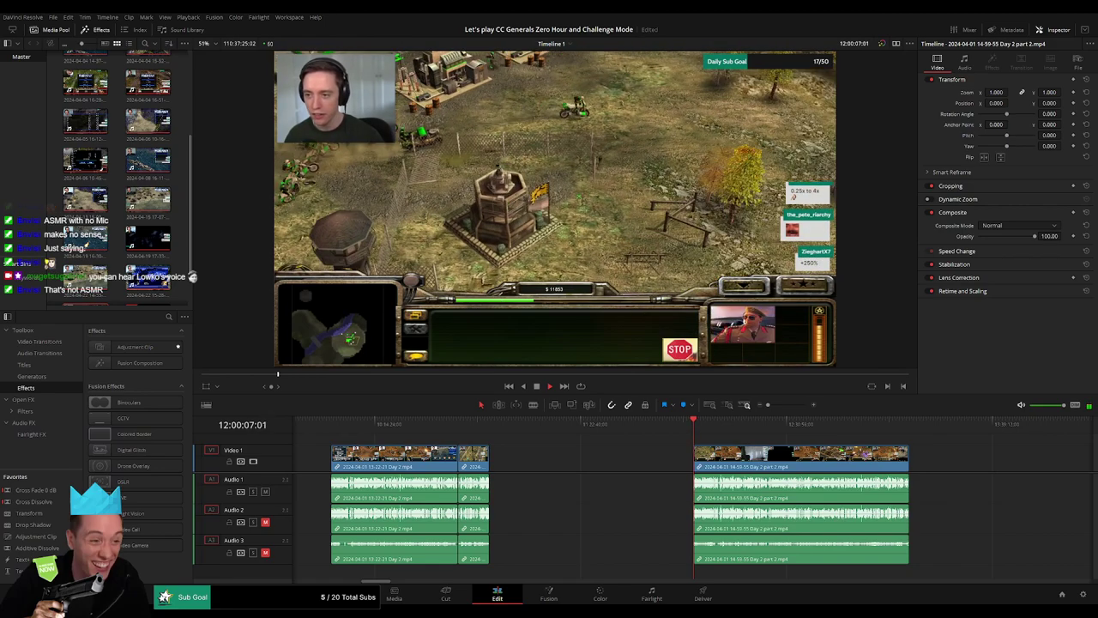
- Scan the Day 2 part 2 footage forward from about 12:52:01 to 12:52:40
{"action": "scroll", "coordinate": [455, 438], "scroll_direction": "right", "scroll_amount": 5}
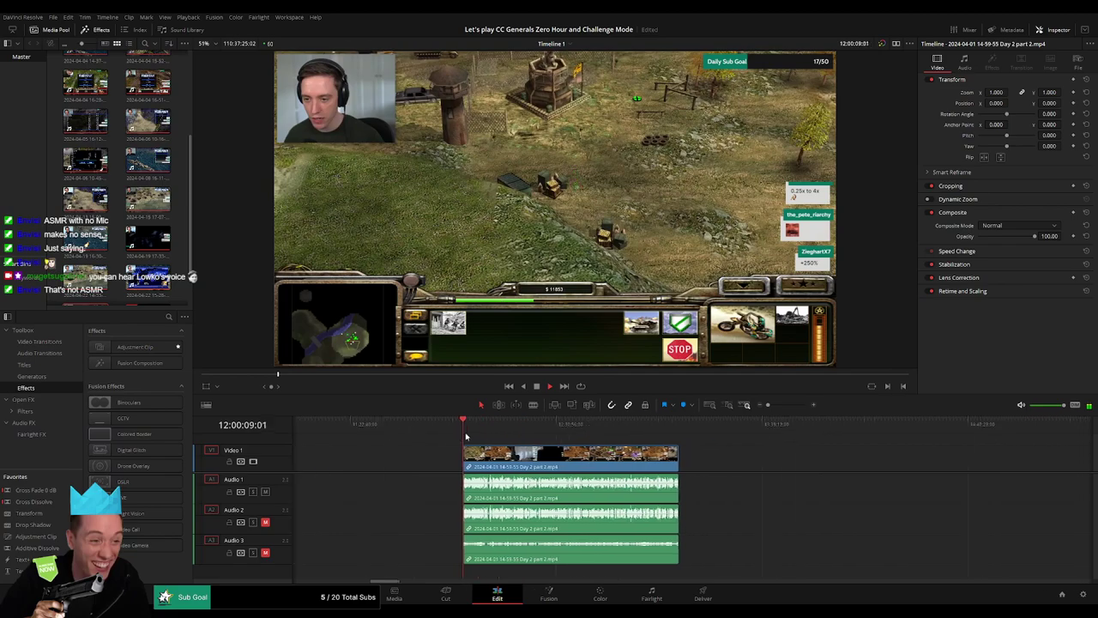
{"action": "scroll", "coordinate": [429, 436], "scroll_direction": "right", "scroll_amount": 1}
{"action": "left_click_drag", "start_coordinate": [396, 428], "coordinate": [540, 441]}
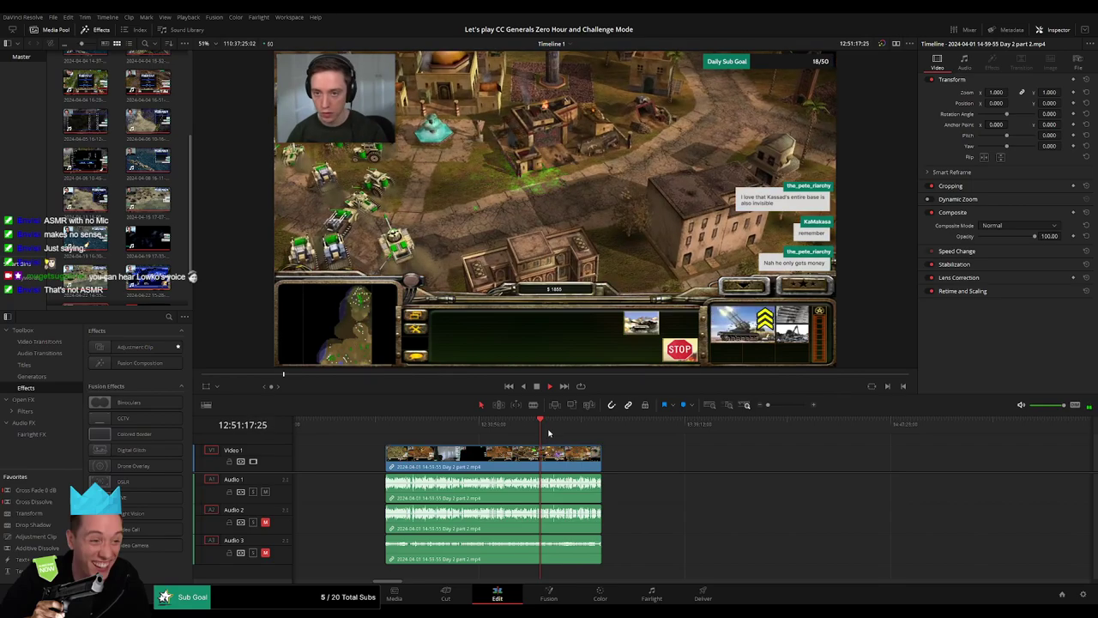
{"action": "mouse_move", "coordinate": [773, 407]}
{"action": "left_mouse_down"}
{"action": "mouse_move", "coordinate": [787, 405]}
{"action": "mouse_move", "coordinate": [798, 431]}
{"action": "left_mouse_up"}
{"action": "scroll", "coordinate": [799, 431], "scroll_direction": "right", "scroll_amount": 3}
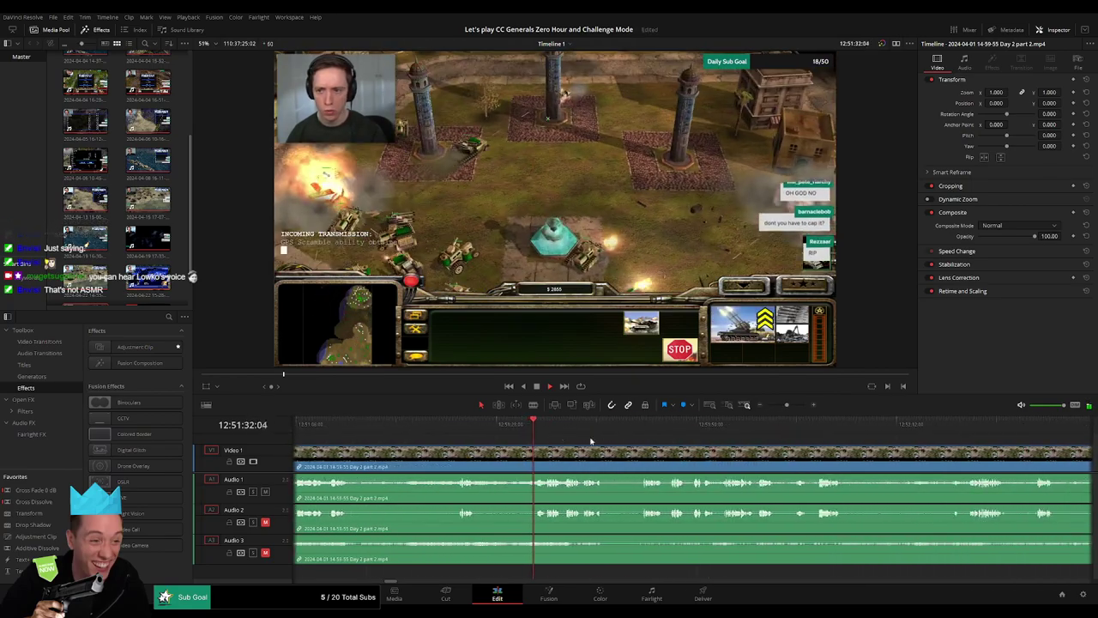
{"action": "scroll", "coordinate": [698, 452], "scroll_direction": "right", "scroll_amount": 3}
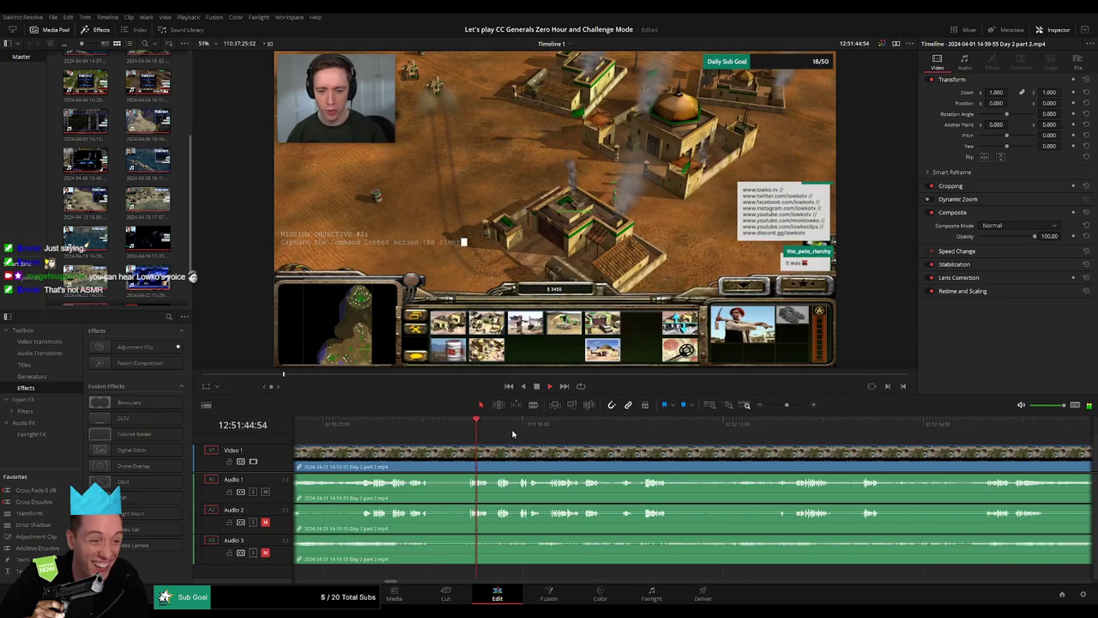
{"action": "left_click_drag", "start_coordinate": [513, 434], "coordinate": [646, 438]}
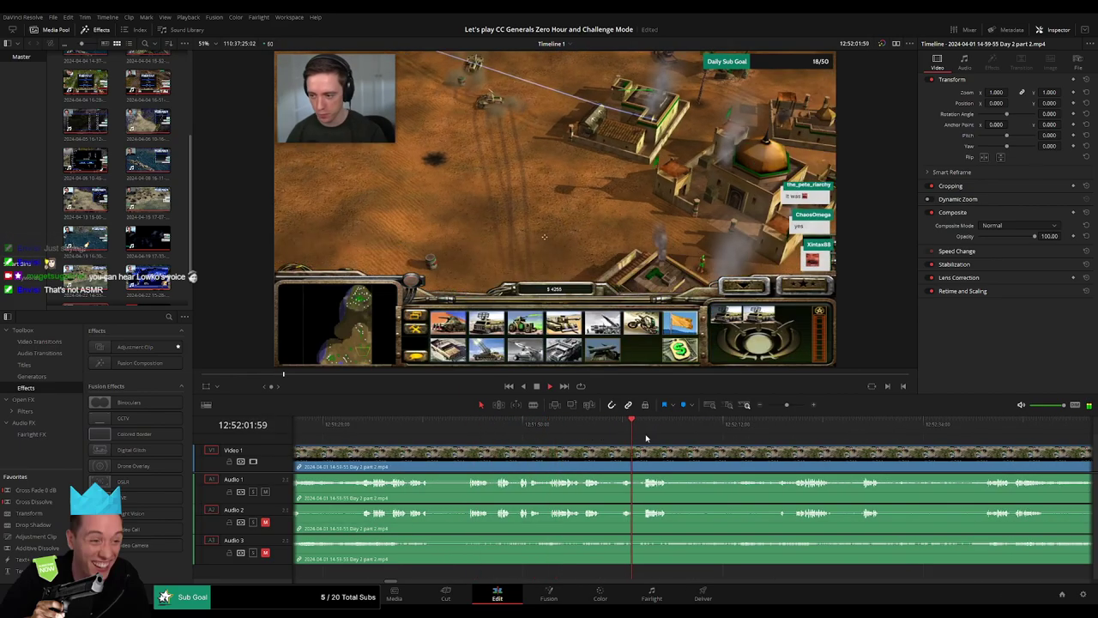
{"action": "scroll", "coordinate": [618, 435], "scroll_direction": "right", "scroll_amount": 3}
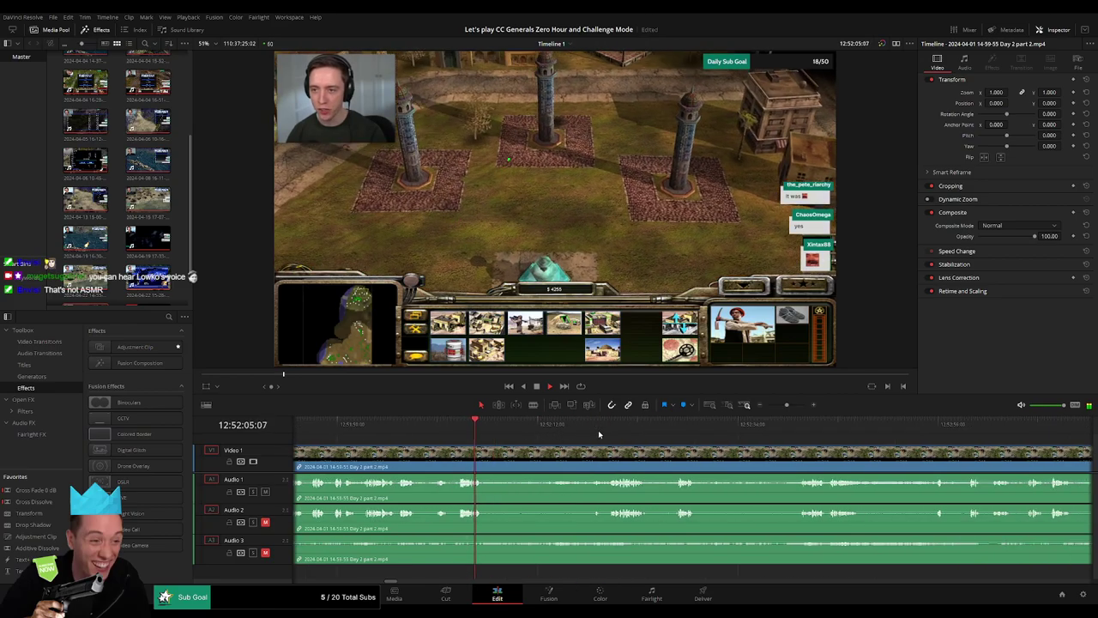
{"action": "left_click", "coordinate": [613, 435]}
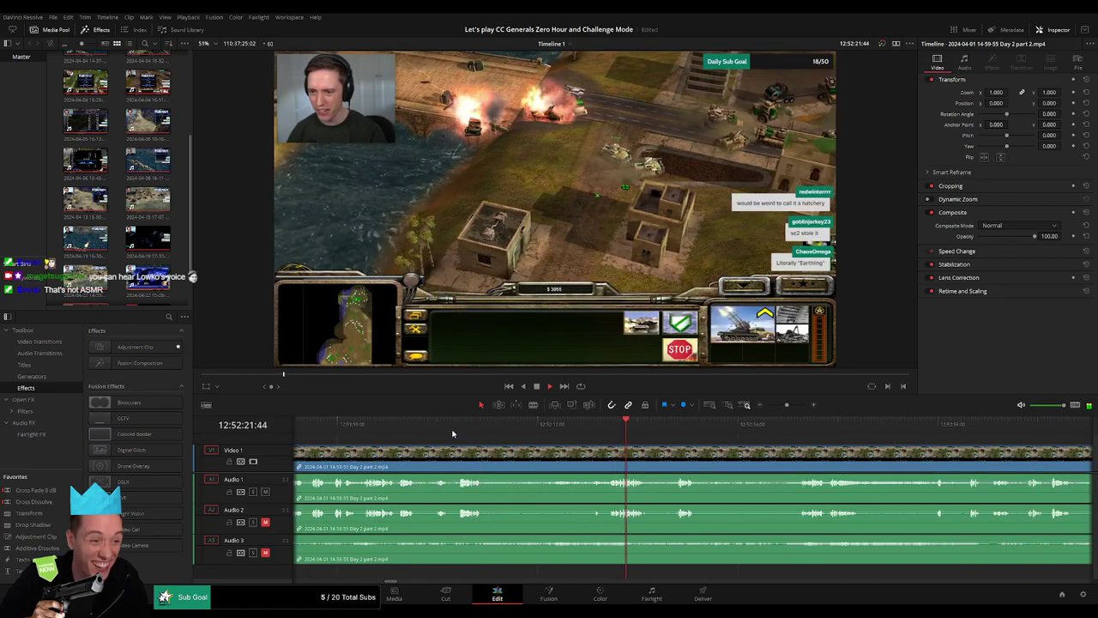
{"action": "left_click", "coordinate": [458, 426]}
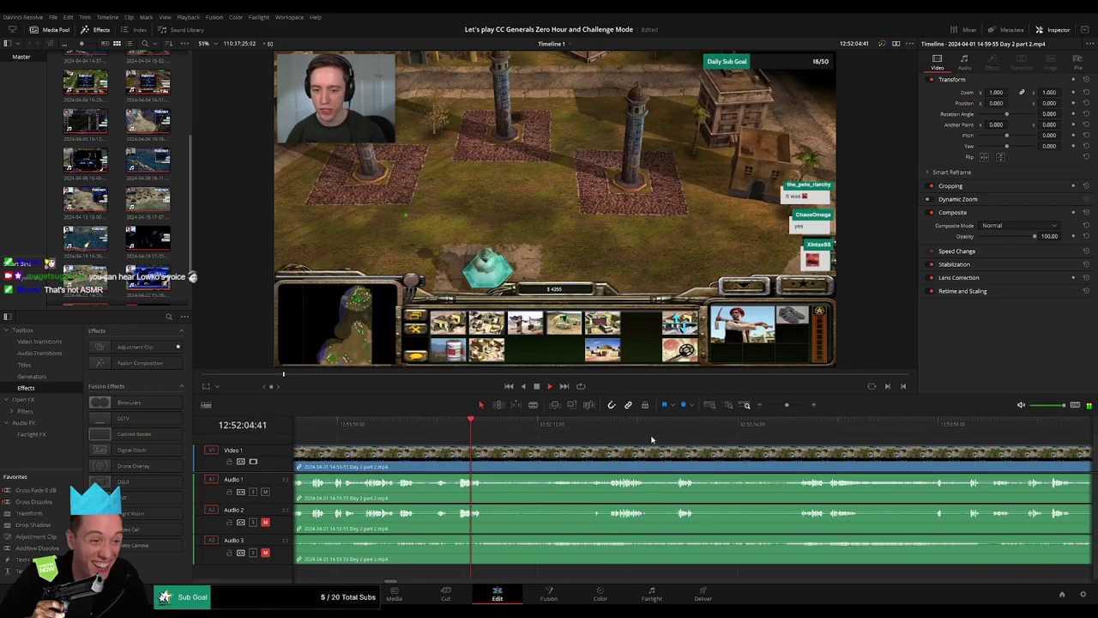
{"action": "left_click", "coordinate": [675, 427]}
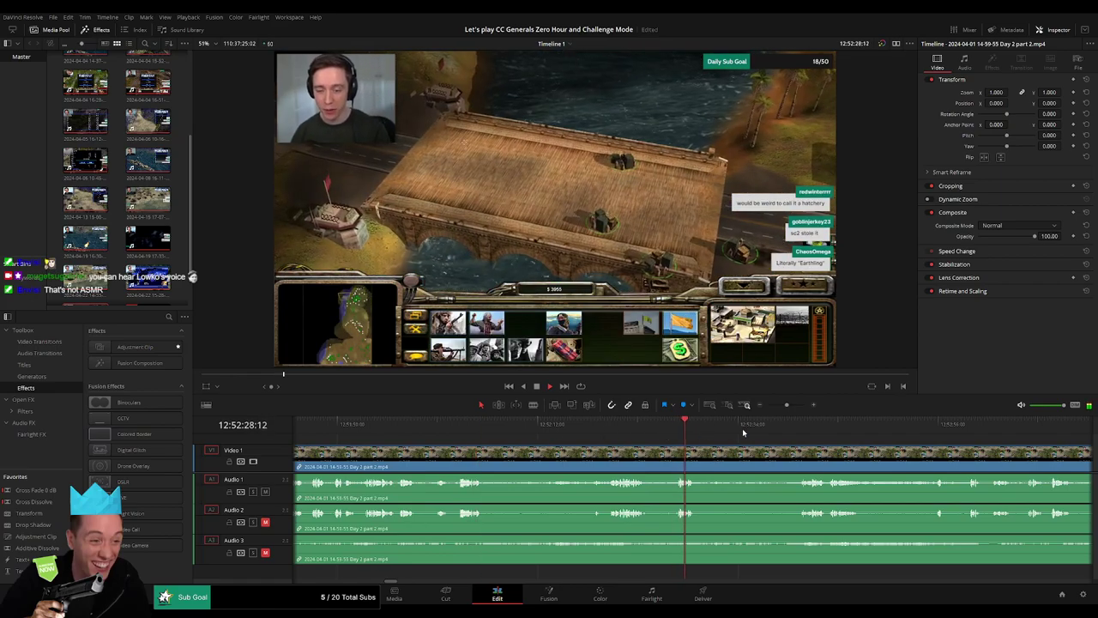
{"action": "left_click", "coordinate": [800, 428]}
- Play the footage back and settle the playhead on the cut point at 12:52:02:30
{"action": "key", "text": "space"}
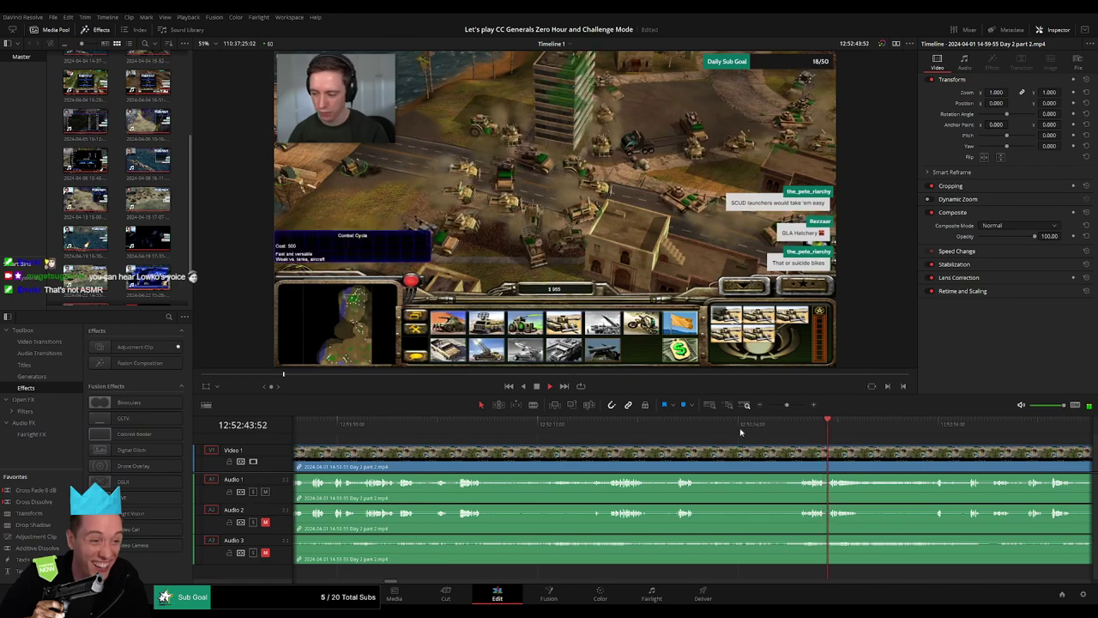
{"action": "left_click", "coordinate": [399, 425]}
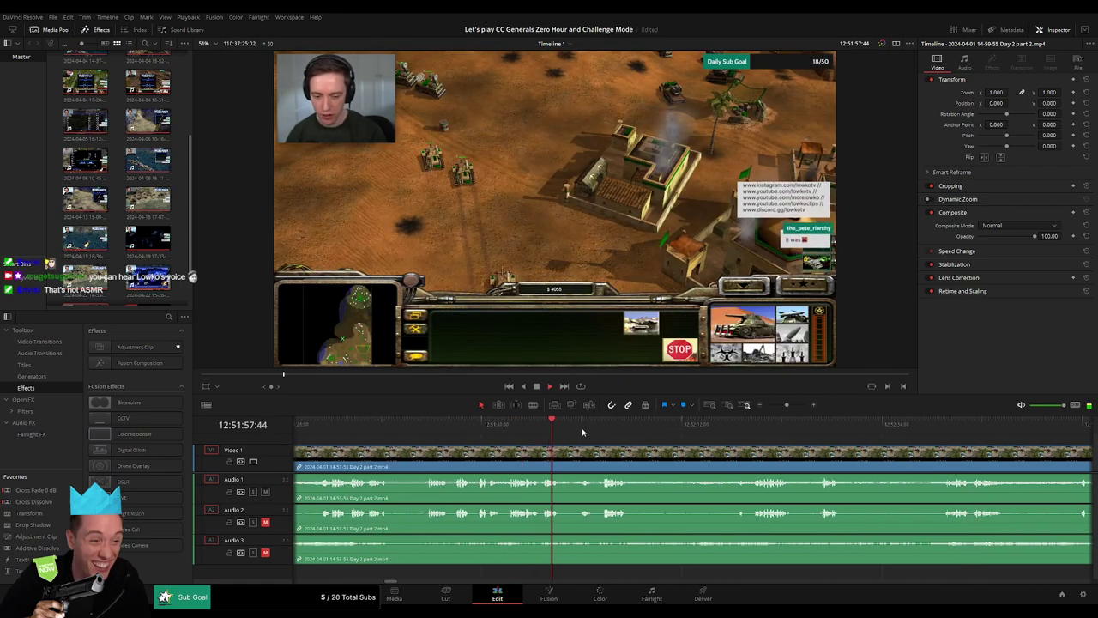
{"action": "left_click", "coordinate": [600, 427]}
{"action": "left_click", "coordinate": [580, 422]}
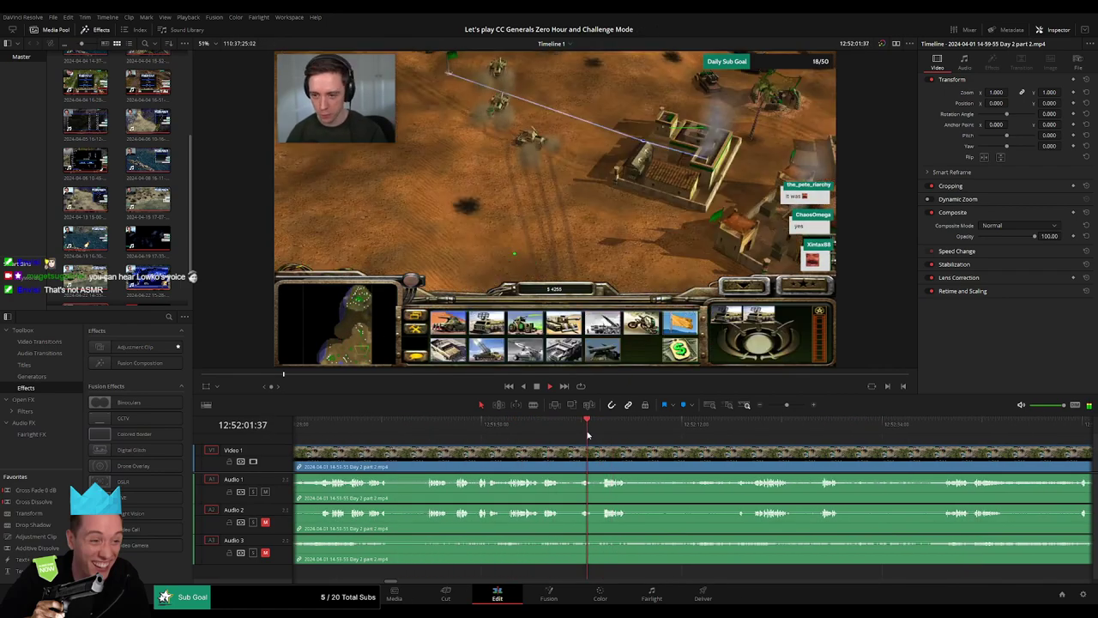
{"action": "left_click", "coordinate": [794, 406]}
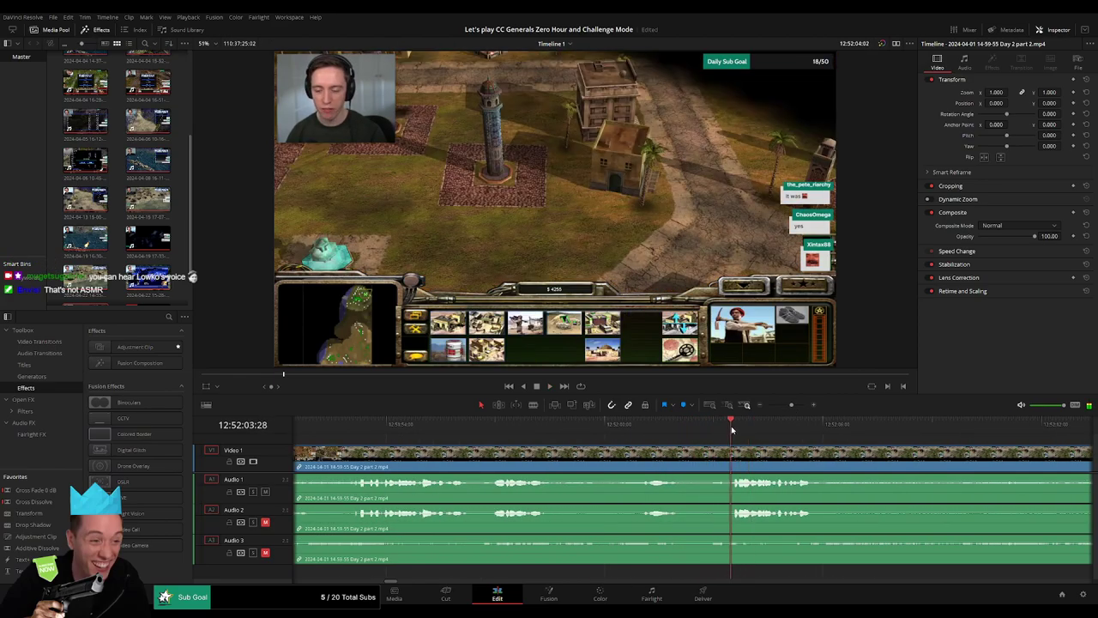
{"action": "left_click", "coordinate": [724, 426]}
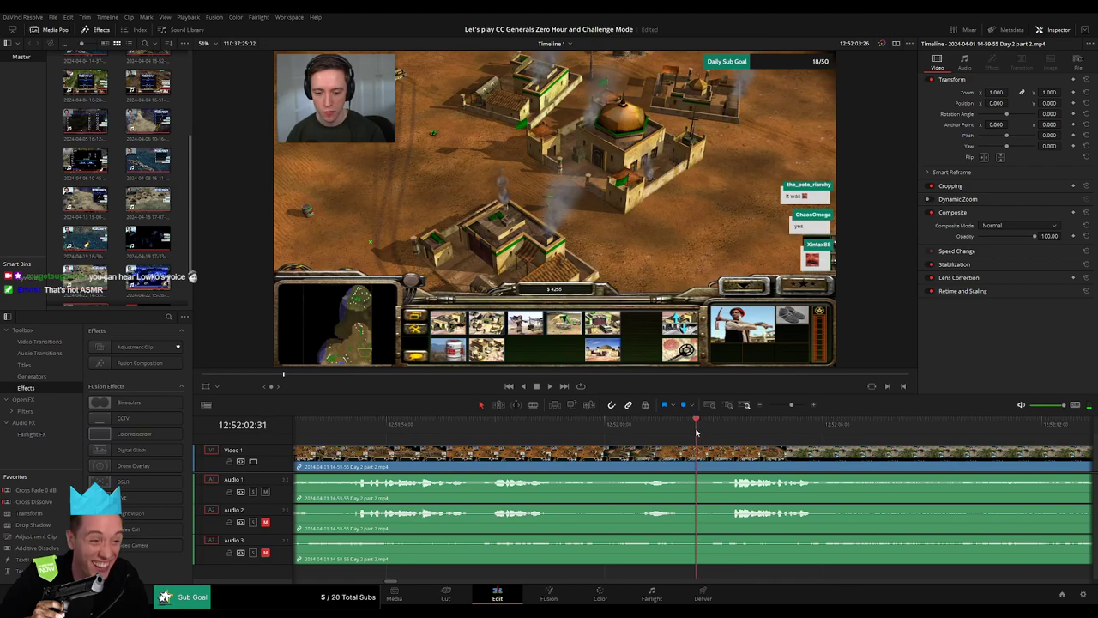
{"action": "left_click", "coordinate": [732, 426]}
{"action": "left_click", "coordinate": [699, 427]}
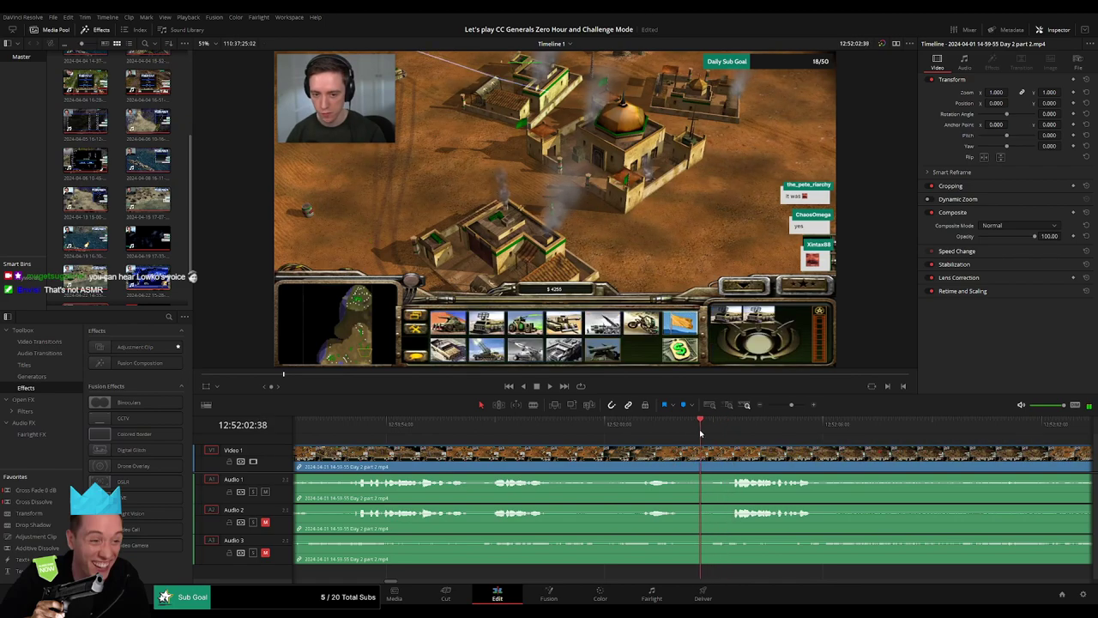
{"action": "left_click_drag", "start_coordinate": [697, 433], "coordinate": [696, 433]}
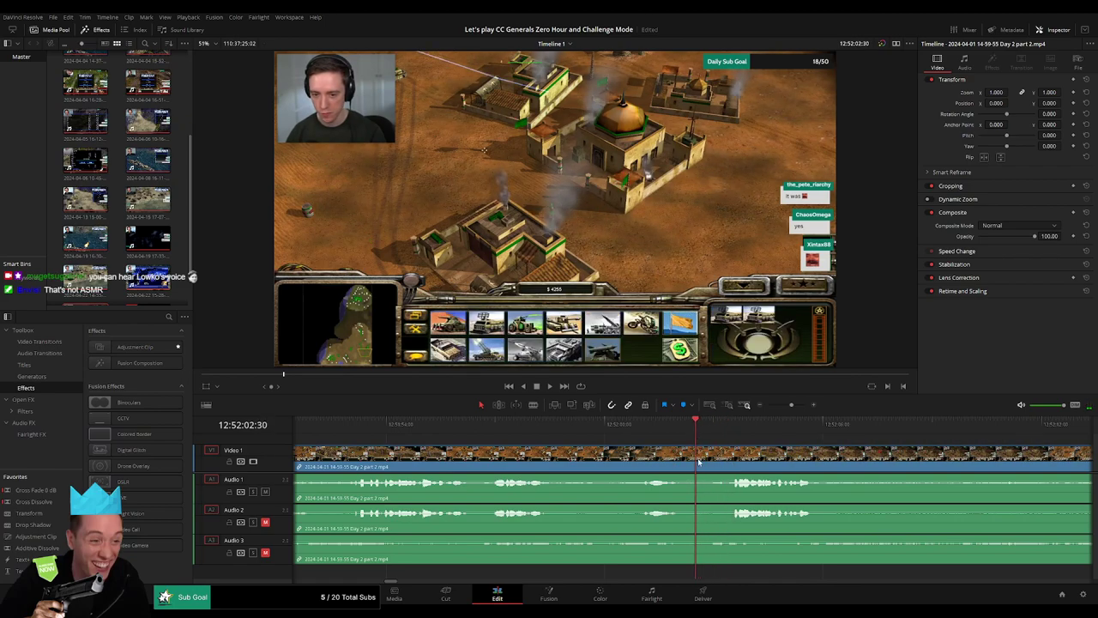
- Split the clip at 12:52:02:30 and add a fade-in to the right Audio 1 clip
{"action": "key", "text": "ctrl+b"}
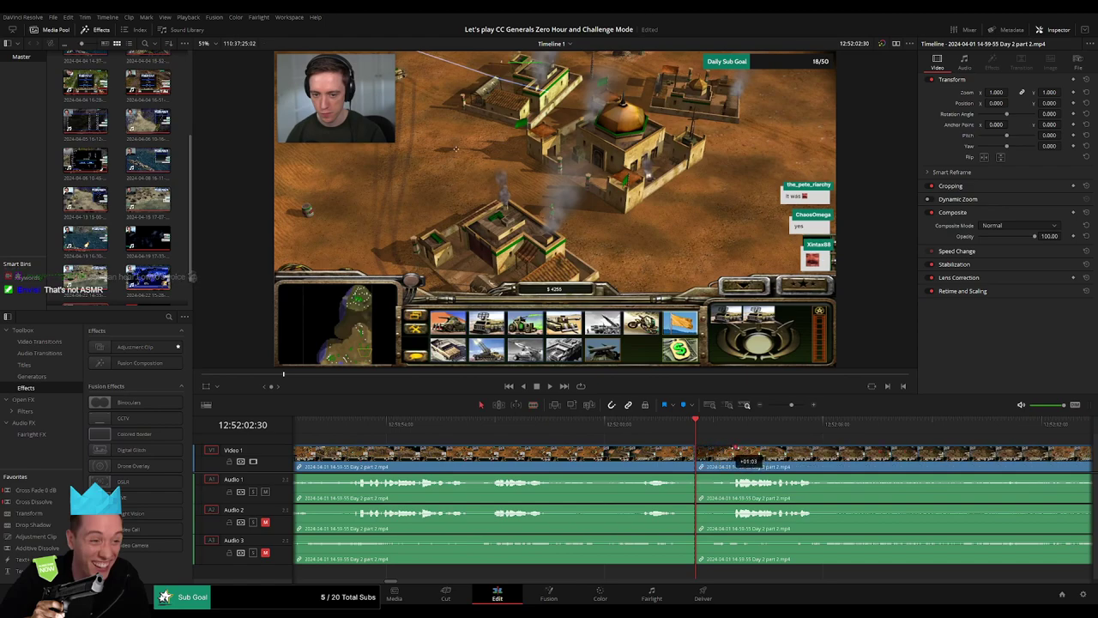
{"action": "left_click", "coordinate": [693, 448]}
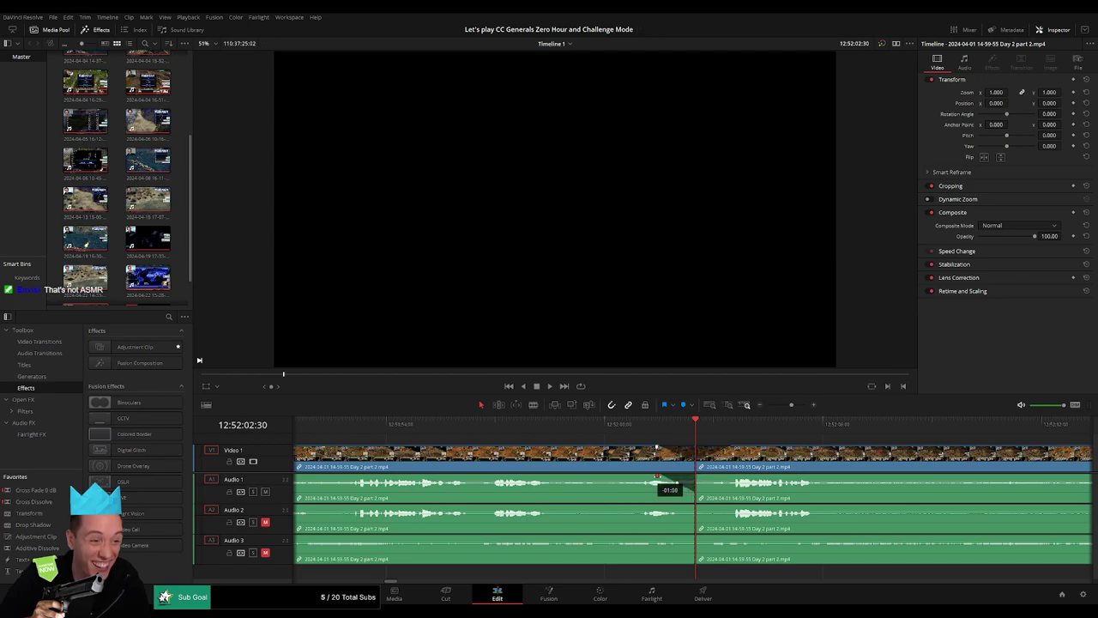
{"action": "left_click_drag", "start_coordinate": [696, 476], "coordinate": [728, 476]}
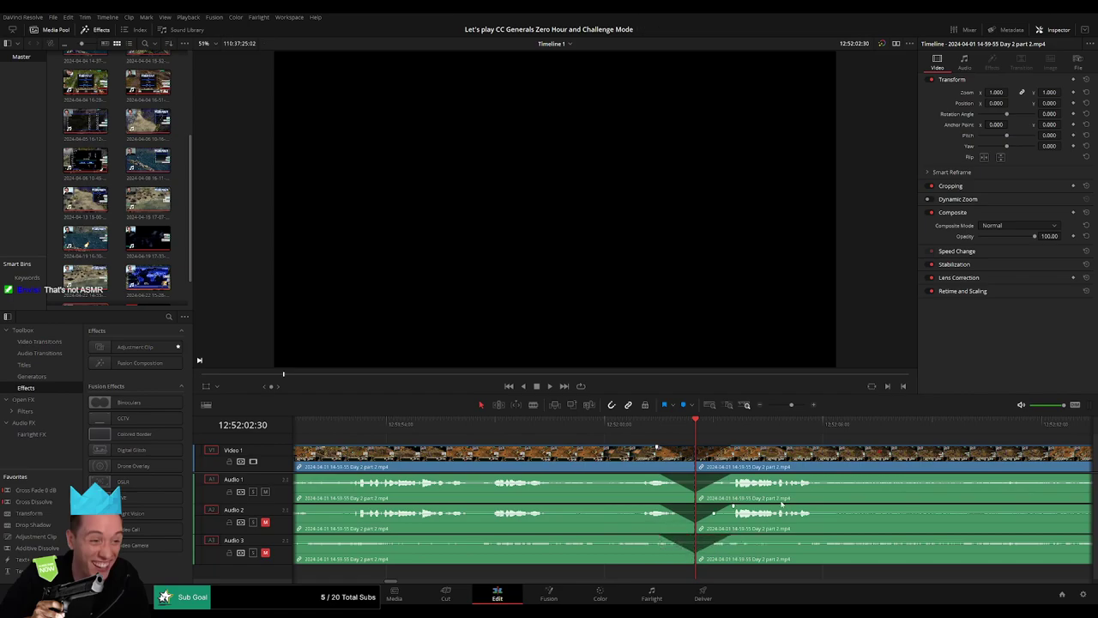
- Position the playhead around the end of the first clip to locate the gap
{"action": "scroll", "coordinate": [792, 412], "scroll_direction": "down", "scroll_amount": 5}
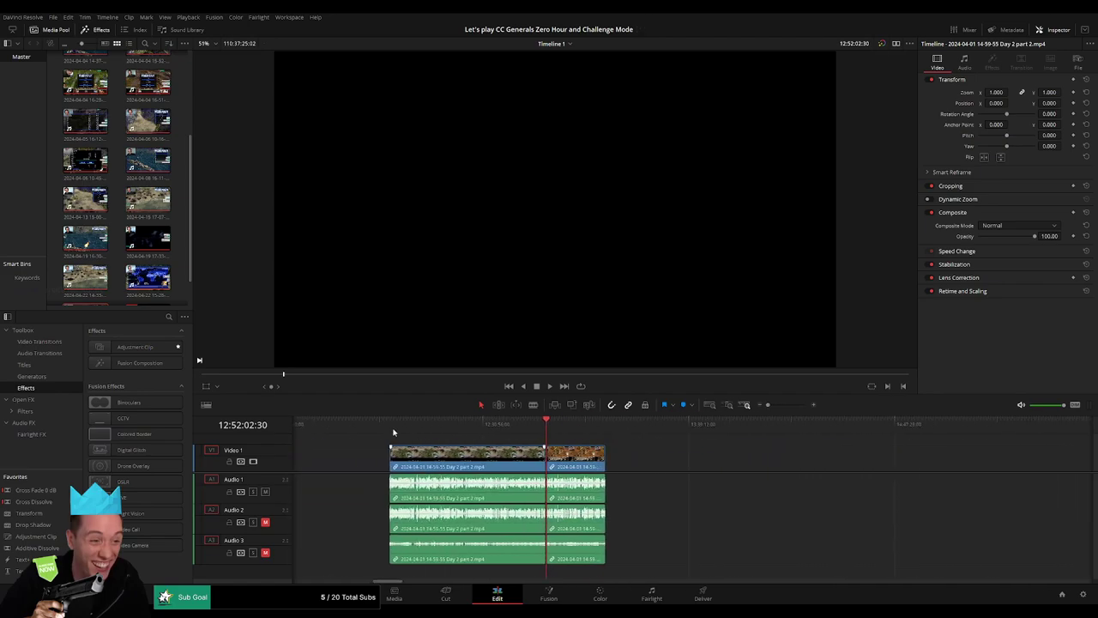
{"action": "key", "text": "Down"}
{"action": "key", "text": "ctrl+z"}
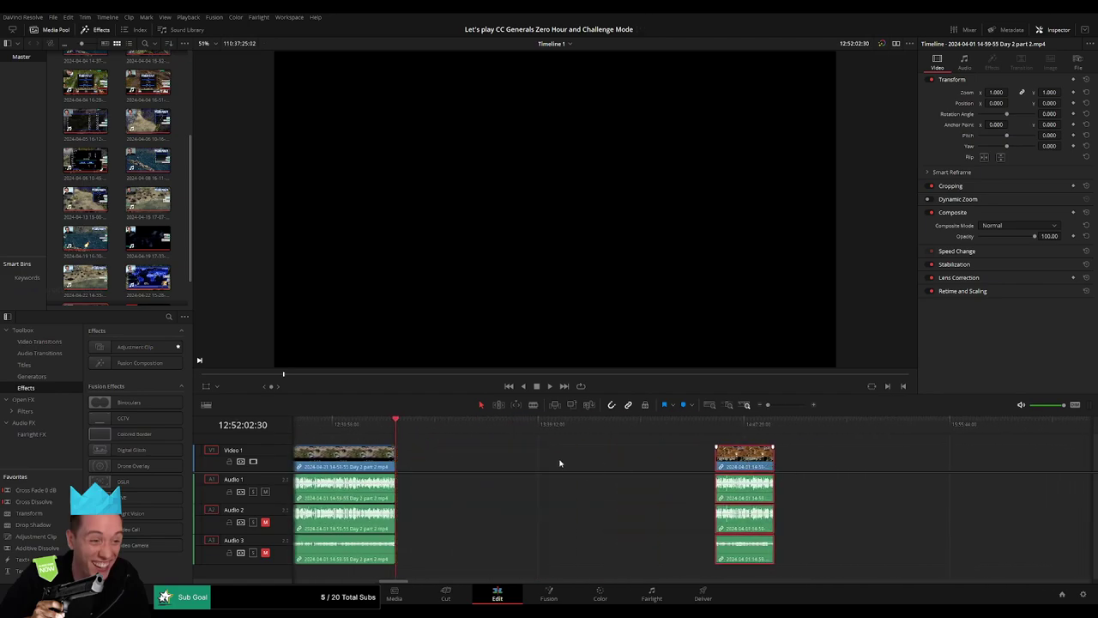
{"action": "left_click_drag", "start_coordinate": [471, 436], "coordinate": [581, 450]}
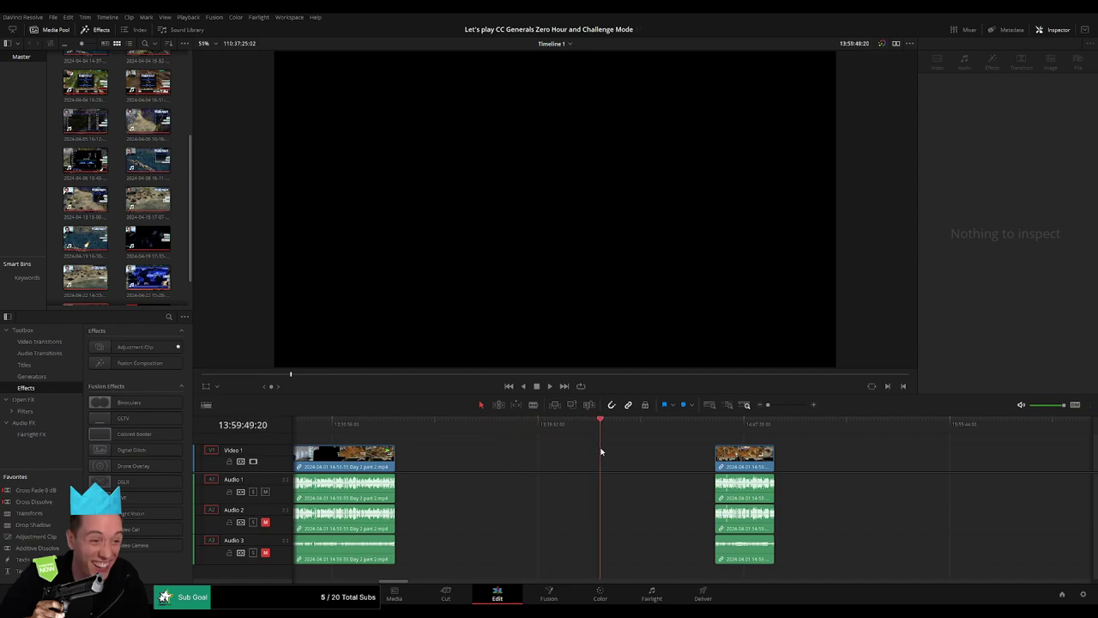
{"action": "scroll", "coordinate": [699, 426], "scroll_direction": "up", "scroll_amount": 3}
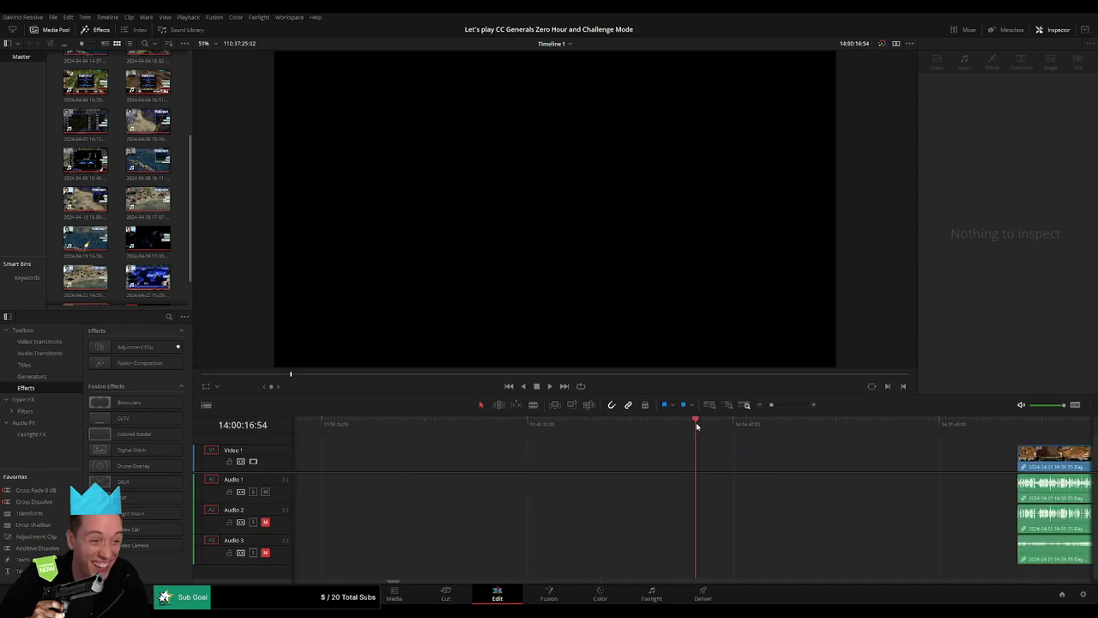
{"action": "left_click_drag", "start_coordinate": [695, 422], "coordinate": [693, 423]}
{"action": "scroll", "coordinate": [747, 422], "scroll_direction": "up", "scroll_amount": 2}
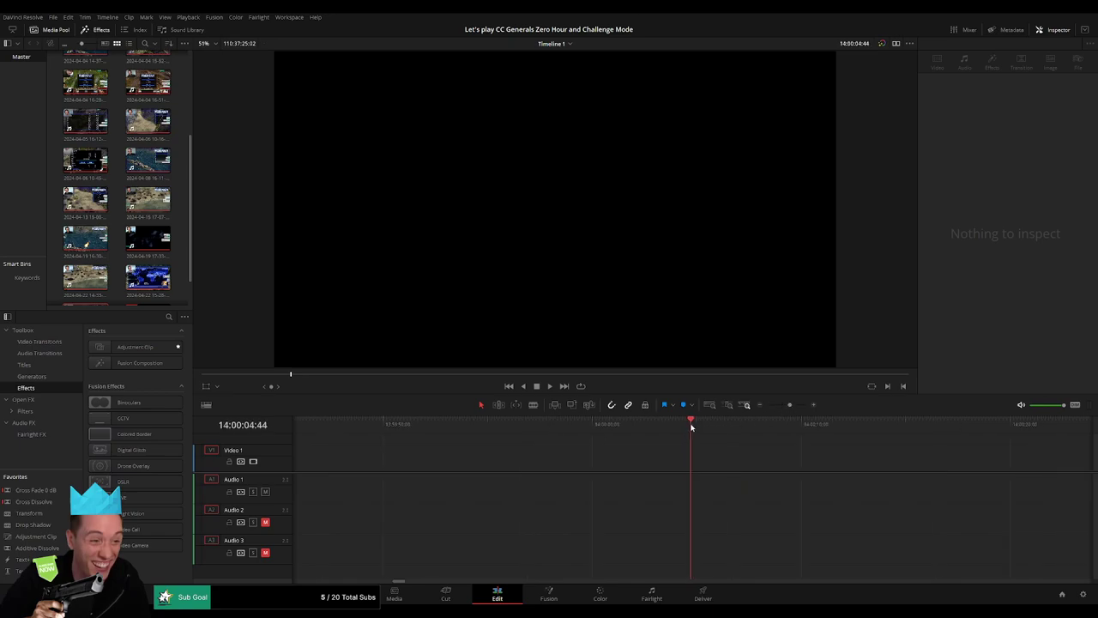
{"action": "left_click_drag", "start_coordinate": [591, 439], "coordinate": [592, 439]}
{"action": "scroll", "coordinate": [749, 419], "scroll_direction": "down", "scroll_amount": 3}
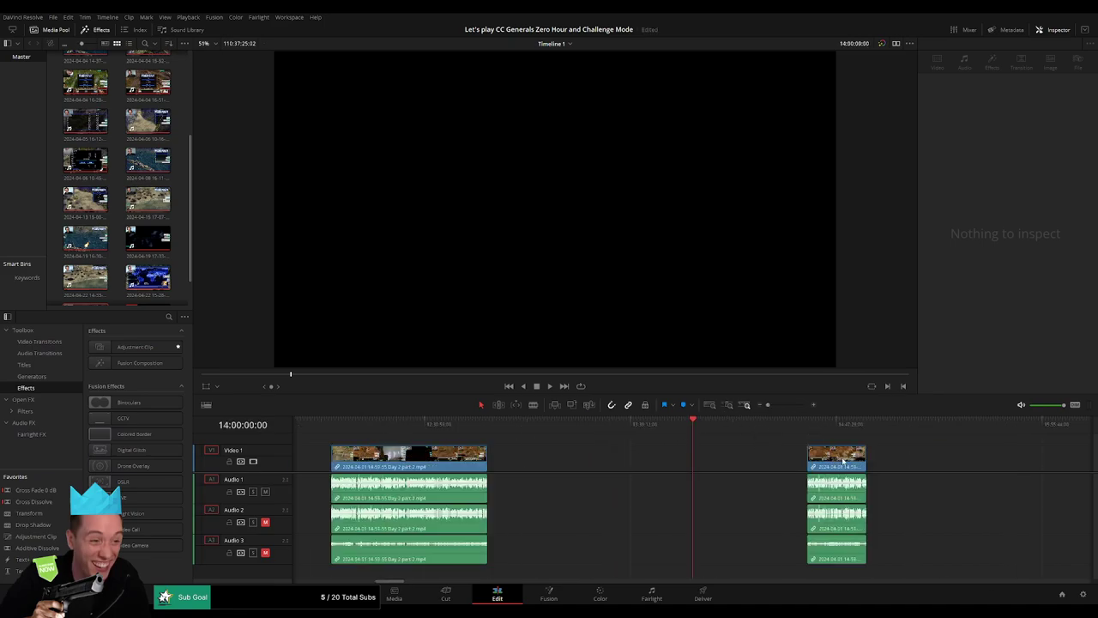
- Try dragging the Day 3 clip left toward the first clip, then undo the move
{"action": "left_click_drag", "start_coordinate": [843, 461], "coordinate": [734, 462]}
{"action": "scroll", "coordinate": [917, 461], "scroll_direction": "right", "scroll_amount": 5}
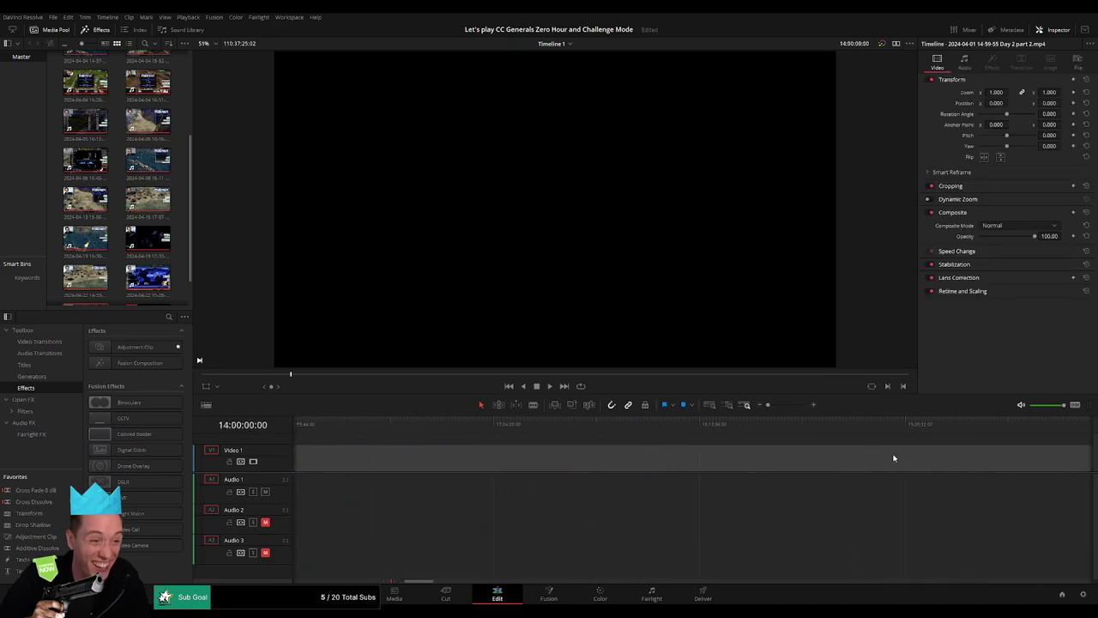
{"action": "scroll", "coordinate": [714, 460], "scroll_direction": "right", "scroll_amount": 3}
{"action": "mouse_move", "coordinate": [810, 461]}
{"action": "left_mouse_down"}
{"action": "mouse_move", "coordinate": [910, 466]}
{"action": "mouse_move", "coordinate": [522, 466]}
{"action": "left_mouse_up"}
{"action": "key", "text": "ctrl+z"}
{"action": "scroll", "coordinate": [644, 460], "scroll_direction": "left", "scroll_amount": 3}
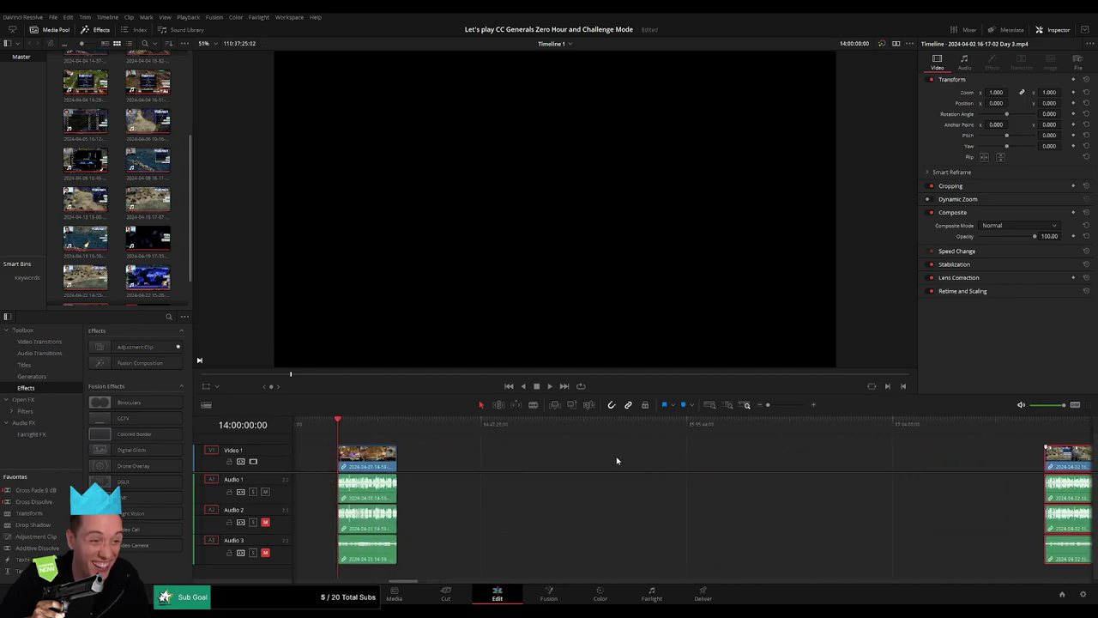
- Delete the empty gap so Day 3 butts against Day 2 part 2, and play it back
{"action": "left_click", "coordinate": [477, 448]}
{"action": "key", "text": "Delete"}
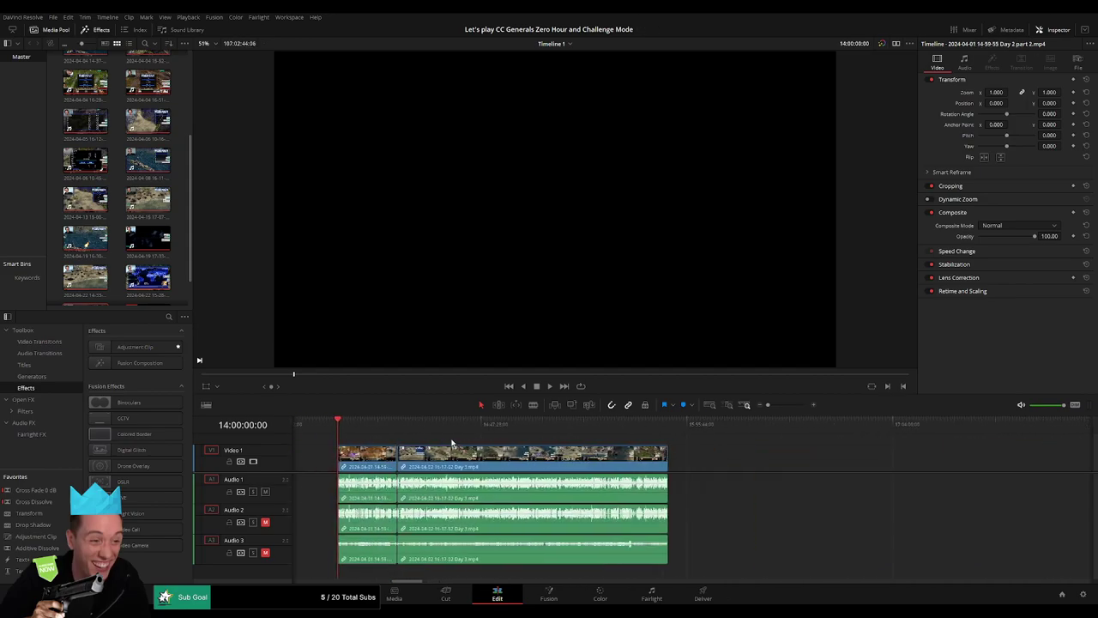
{"action": "key", "text": "space"}
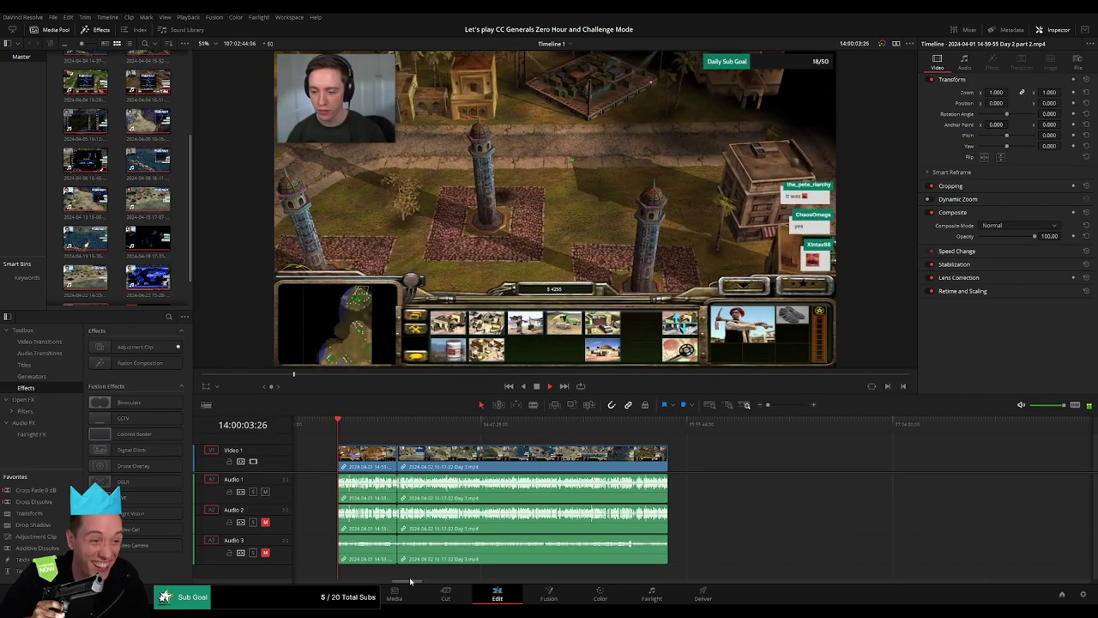
{"action": "left_click", "coordinate": [374, 437]}
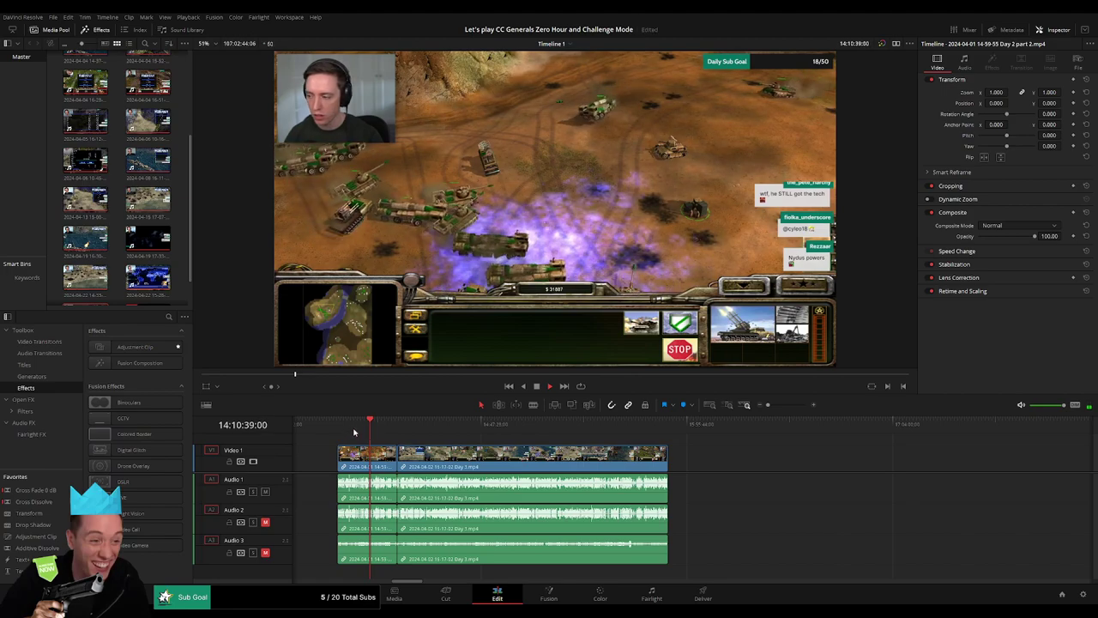
{"action": "left_click", "coordinate": [391, 429]}
{"action": "left_click", "coordinate": [397, 429]}
{"action": "scroll", "coordinate": [658, 431], "scroll_direction": "up", "scroll_amount": 3}
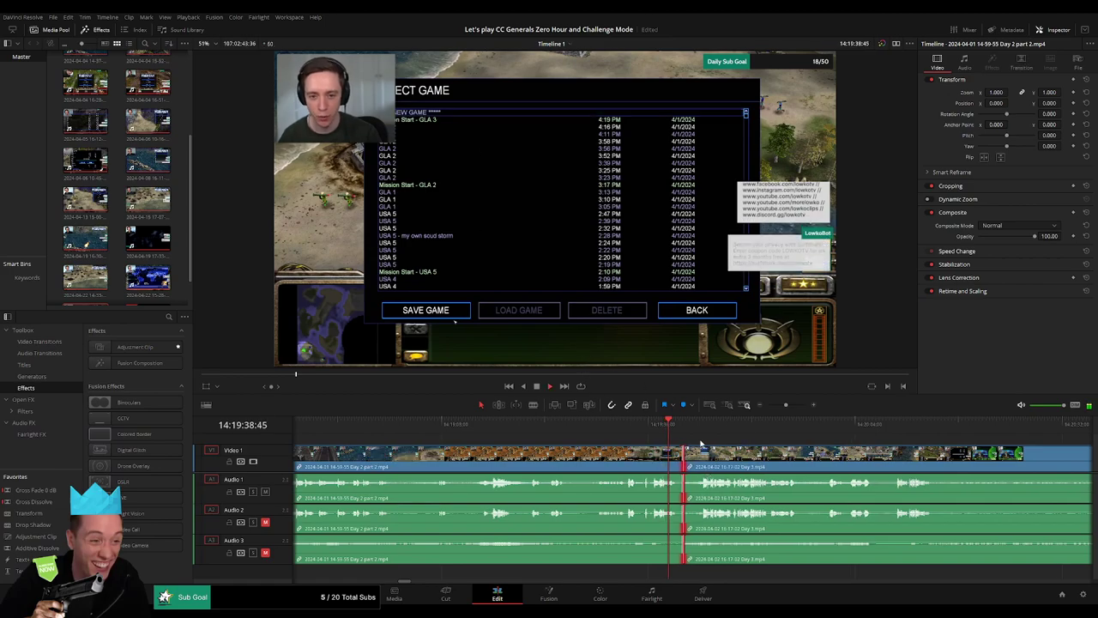
{"action": "key", "text": "l"}
{"action": "key", "text": "l"}
{"action": "key", "text": "l"}
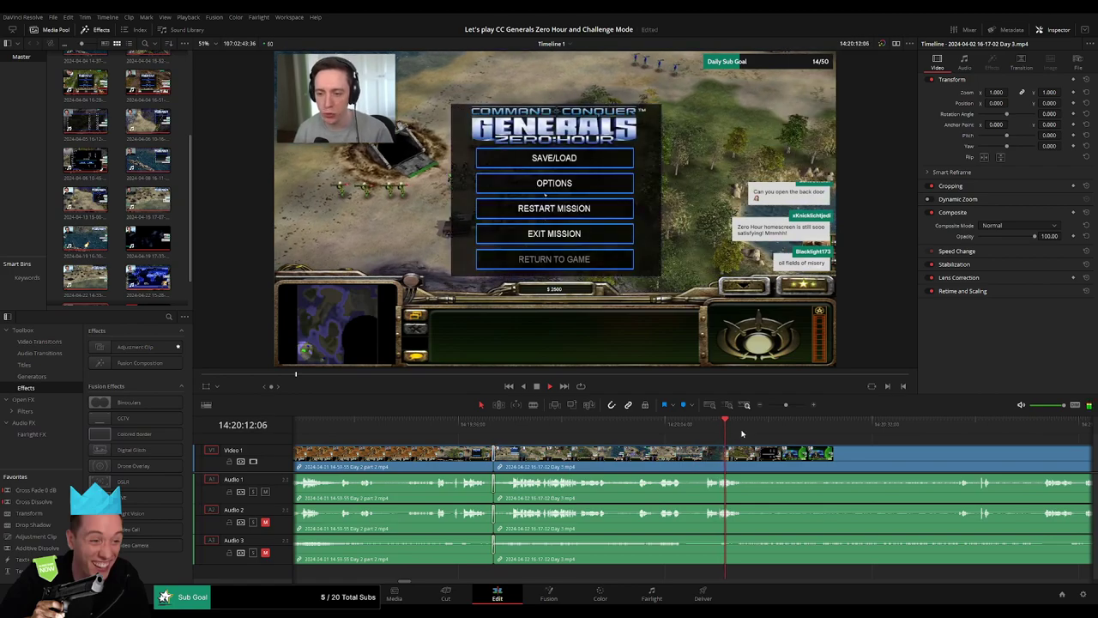
{"action": "left_click_drag", "start_coordinate": [746, 428], "coordinate": [986, 424]}
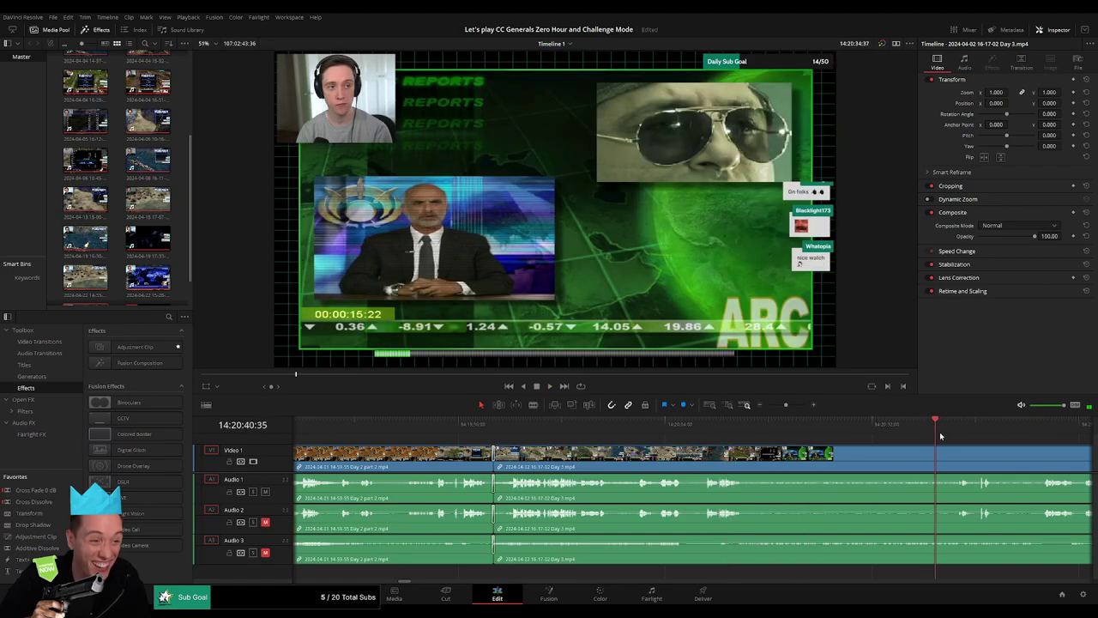
{"action": "scroll", "coordinate": [1009, 457], "scroll_direction": "right", "scroll_amount": 5}
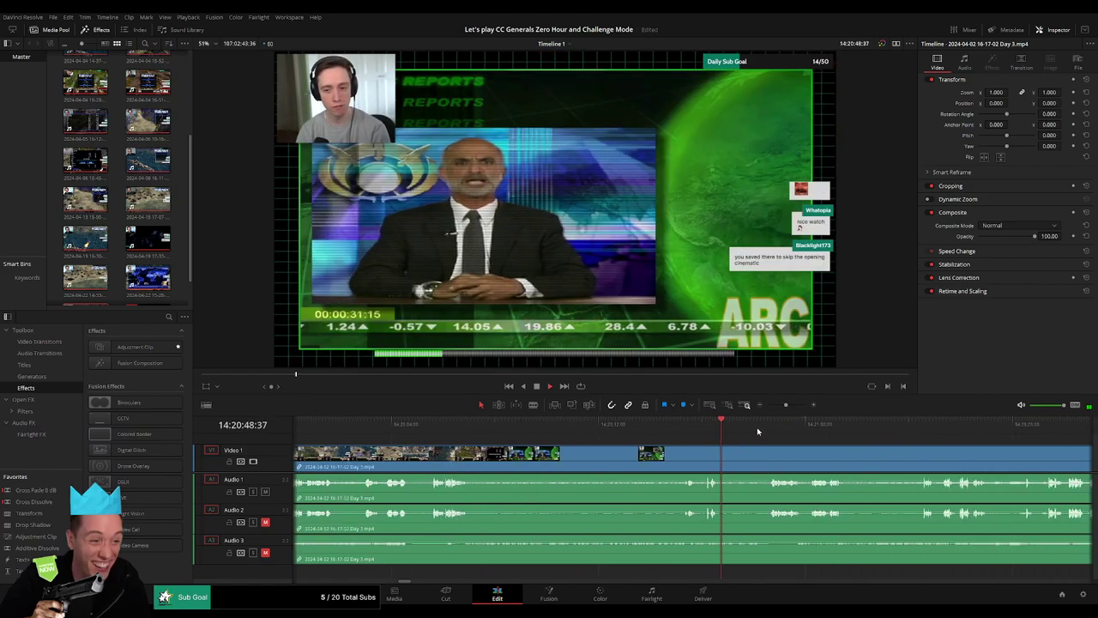
{"action": "left_click_drag", "start_coordinate": [772, 422], "coordinate": [698, 422]}
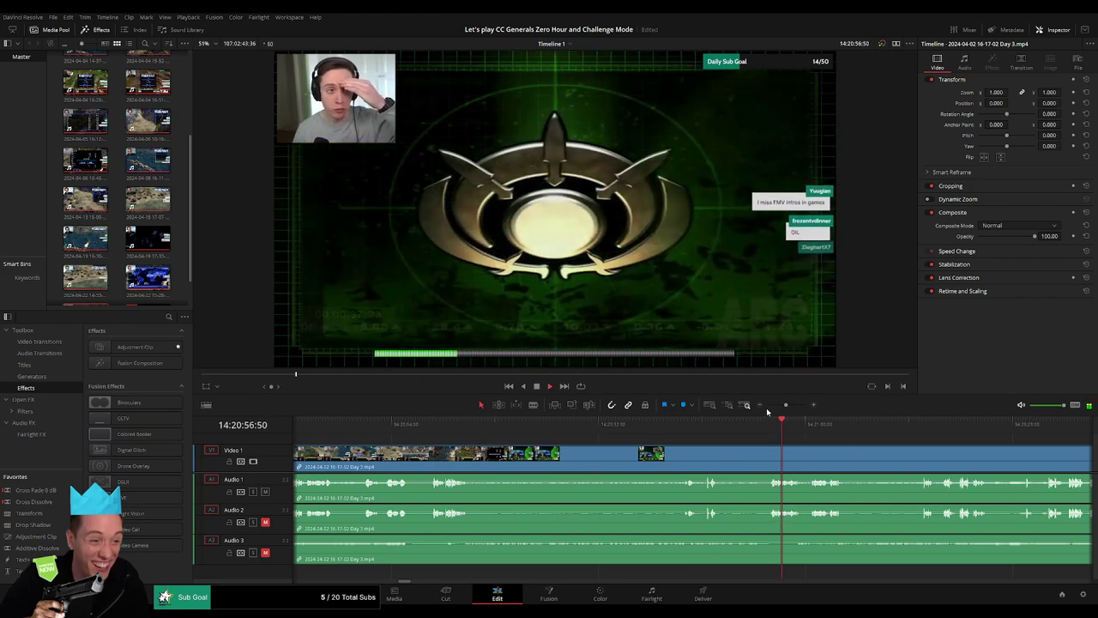
{"action": "left_click", "coordinate": [680, 424]}
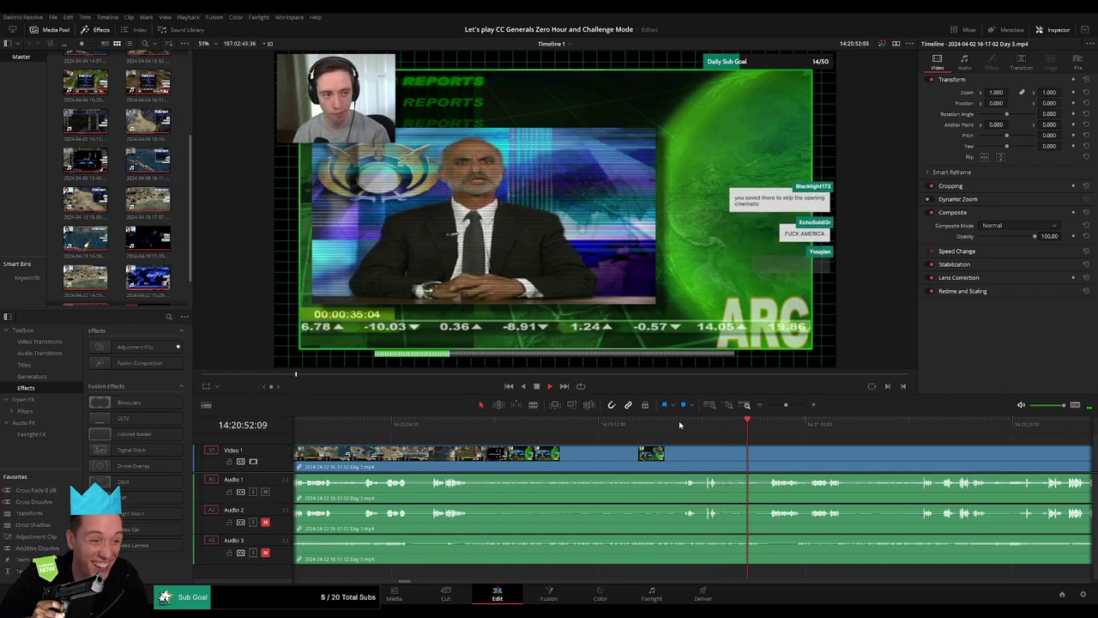
{"action": "key", "text": "shift+z"}
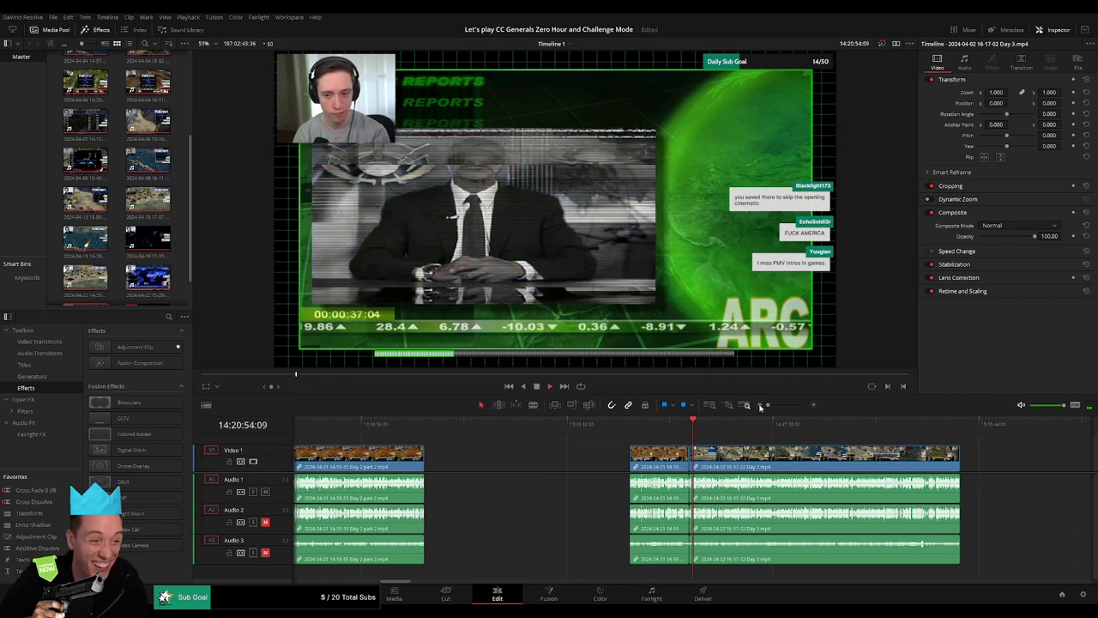
{"action": "left_click_drag", "start_coordinate": [726, 440], "coordinate": [493, 432]}
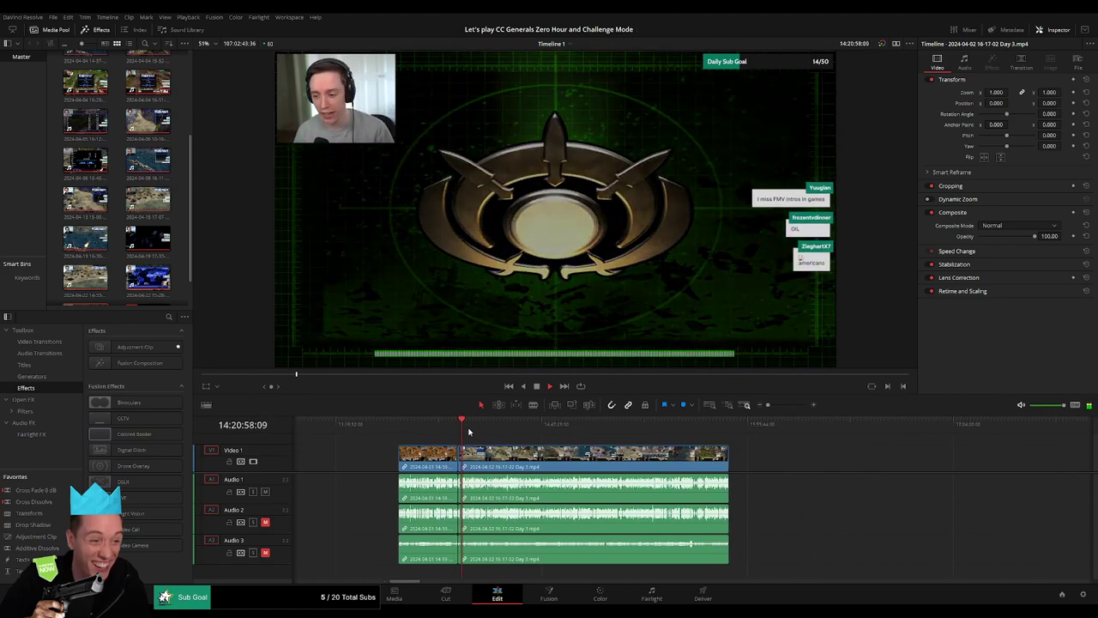
{"action": "left_click_drag", "start_coordinate": [471, 431], "coordinate": [554, 435]}
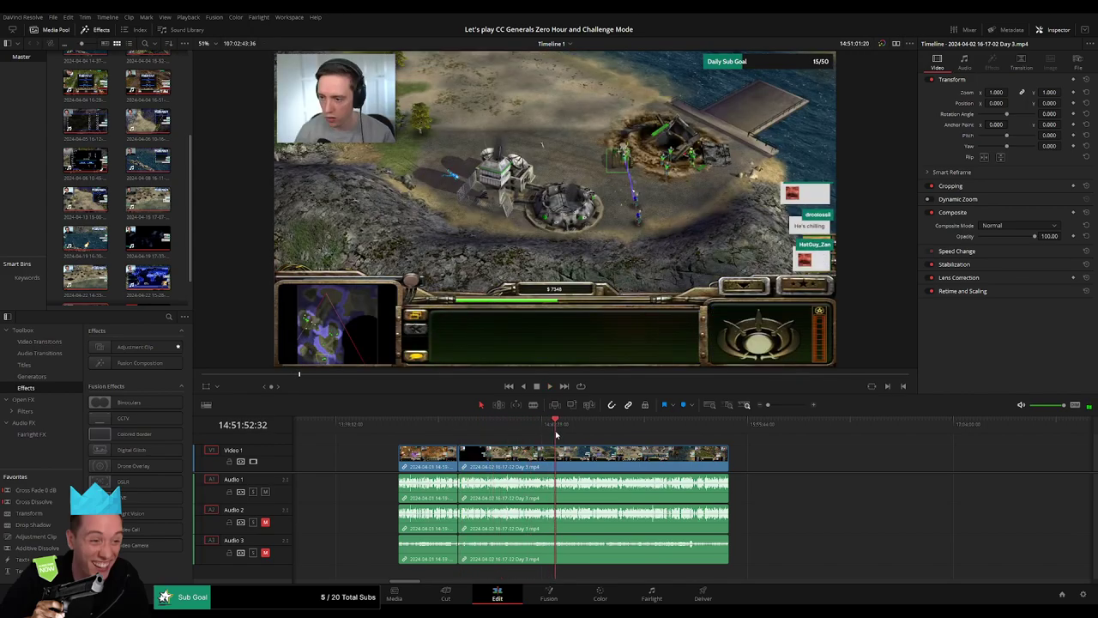
- Find the cut moment in the Day 3 clip and blade all tracks there with Ctrl+B
{"action": "key", "text": "space"}
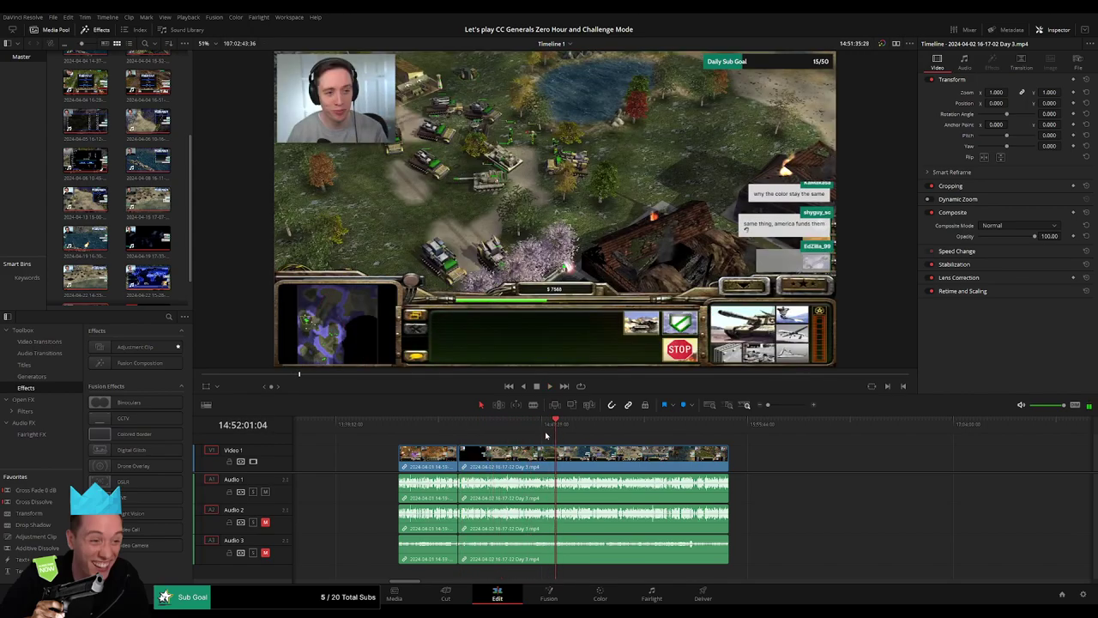
{"action": "left_click_drag", "start_coordinate": [768, 405], "coordinate": [791, 405]}
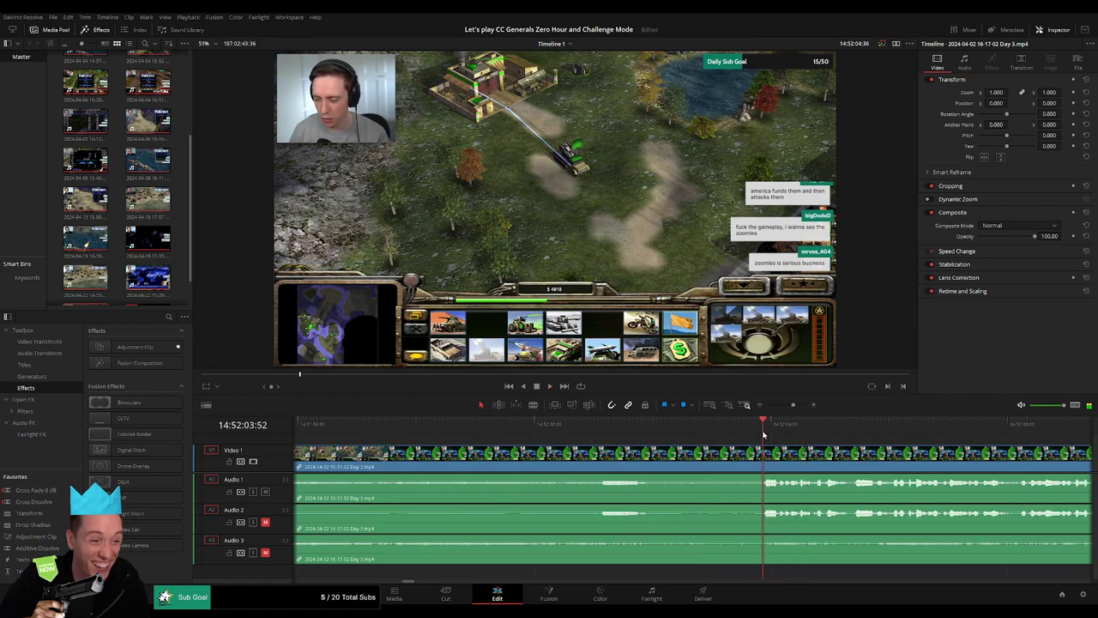
{"action": "left_click_drag", "start_coordinate": [763, 435], "coordinate": [712, 437]}
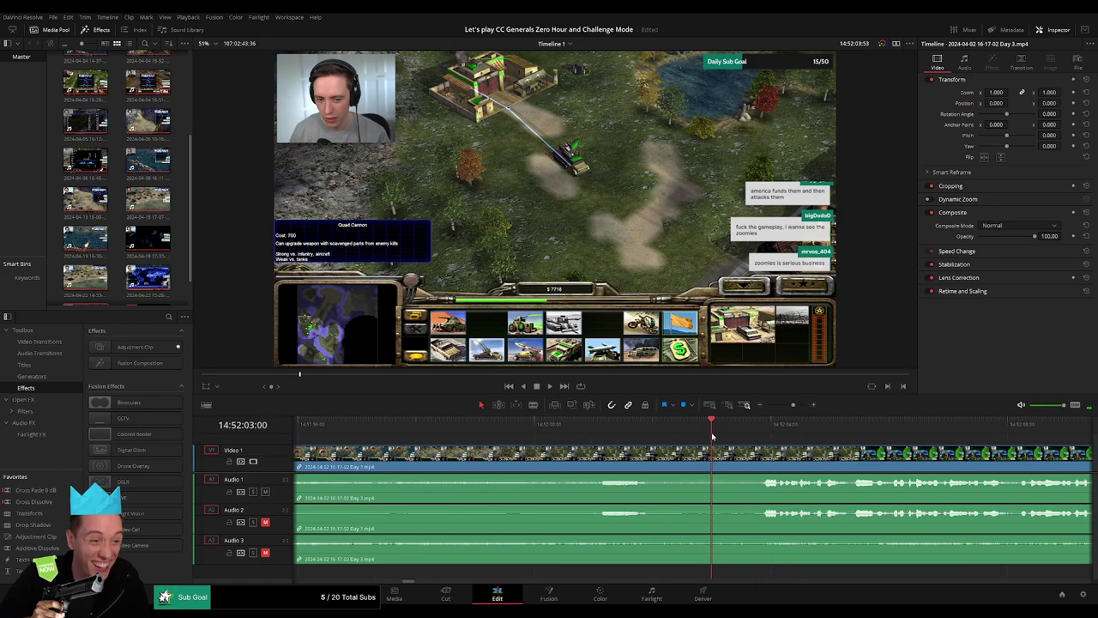
{"action": "key", "text": "ctrl+b"}
- Add audio fades at the cut on Audio 1, 2 and 3, then zoom back out
{"action": "mouse_move", "coordinate": [716, 453]}
{"action": "left_mouse_down"}
{"action": "mouse_move", "coordinate": [759, 451]}
{"action": "mouse_move", "coordinate": [659, 449]}
{"action": "left_mouse_up"}
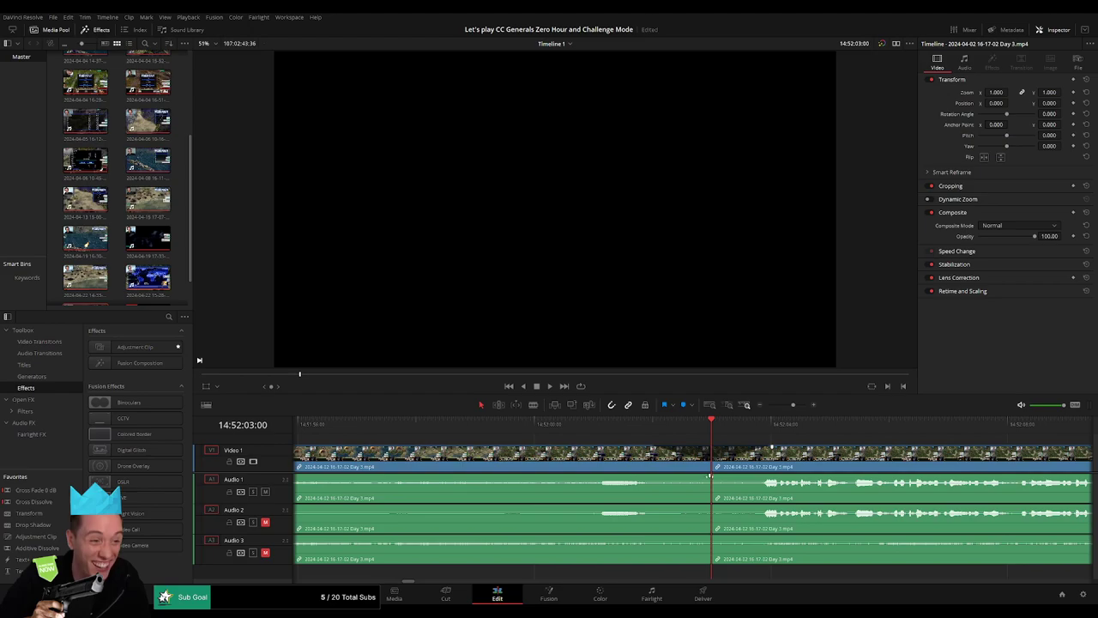
{"action": "left_click_drag", "start_coordinate": [710, 474], "coordinate": [656, 477]}
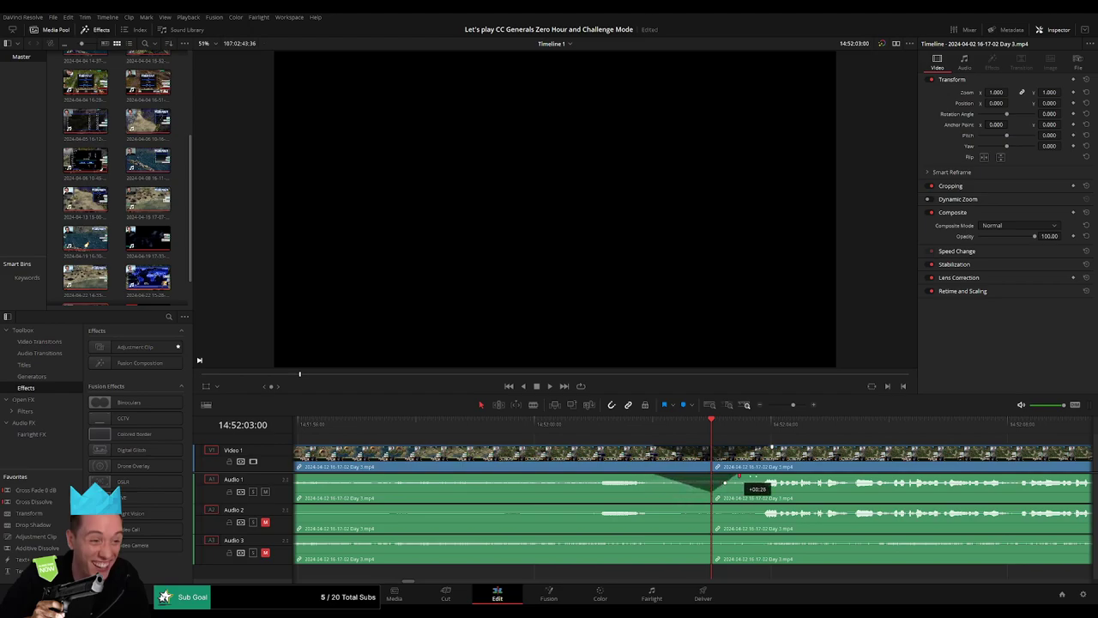
{"action": "left_click_drag", "start_coordinate": [738, 475], "coordinate": [772, 476]}
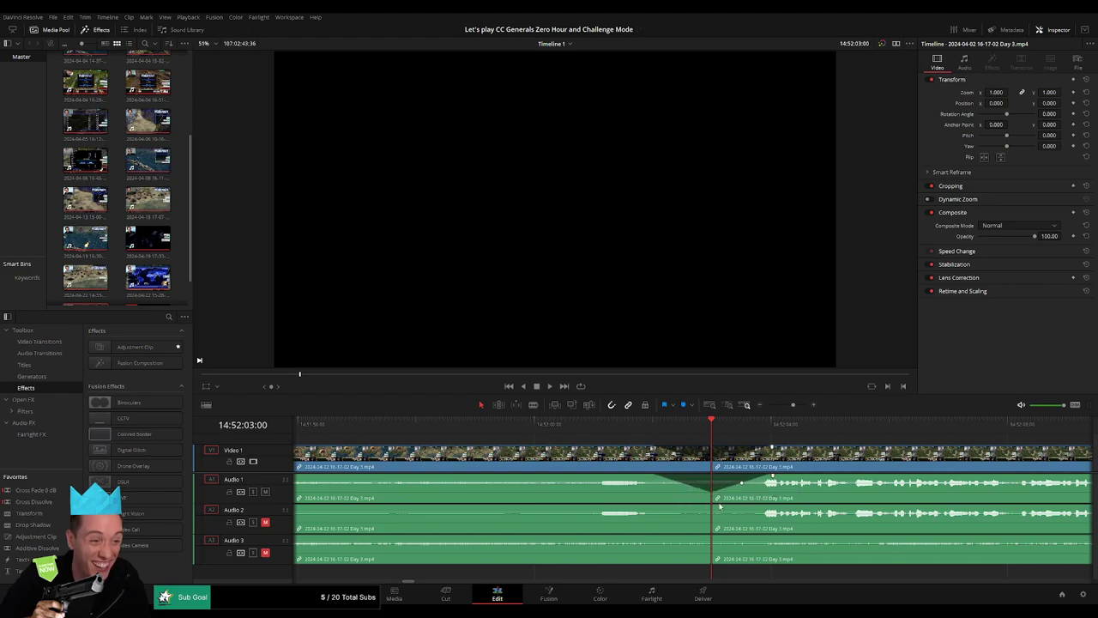
{"action": "mouse_move", "coordinate": [710, 506]}
{"action": "left_mouse_down"}
{"action": "mouse_move", "coordinate": [654, 507]}
{"action": "mouse_move", "coordinate": [770, 510]}
{"action": "left_mouse_up"}
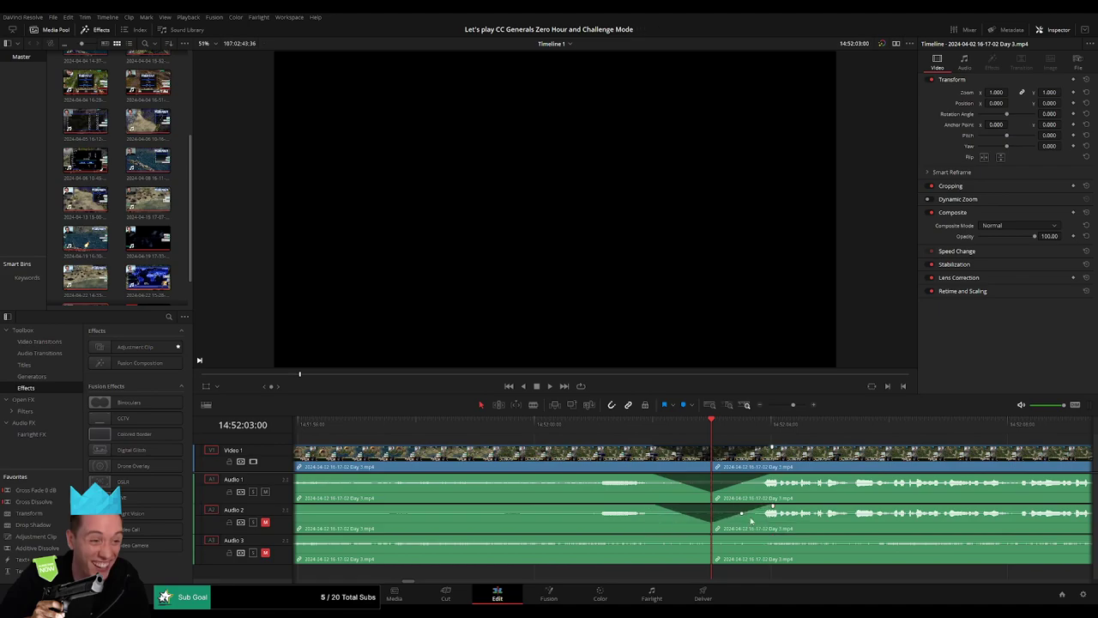
{"action": "mouse_move", "coordinate": [709, 537]}
{"action": "left_mouse_down"}
{"action": "mouse_move", "coordinate": [650, 538]}
{"action": "mouse_move", "coordinate": [764, 538]}
{"action": "left_mouse_up"}
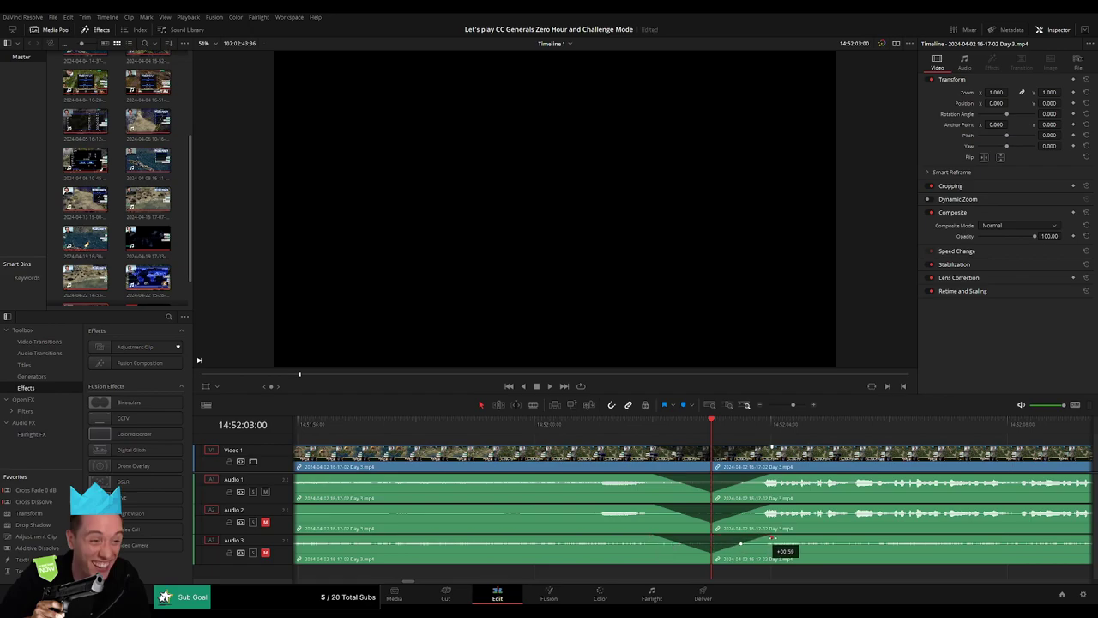
{"action": "left_click_drag", "start_coordinate": [793, 404], "coordinate": [768, 405]}
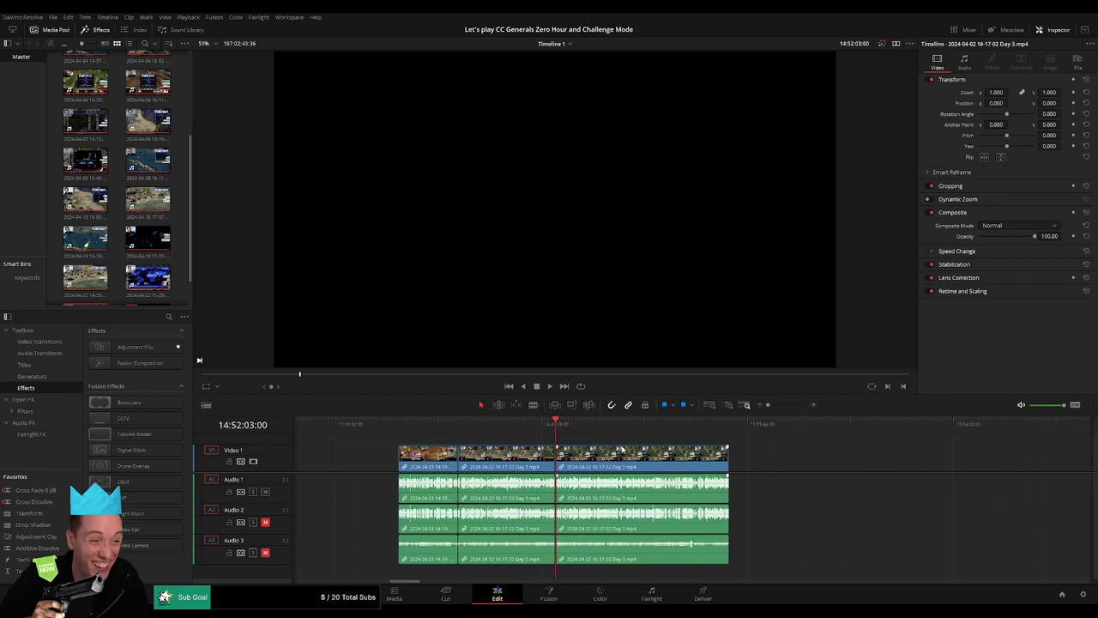
- Snap the last Day 3 clip to the playhead and start playing it
{"action": "left_click_drag", "start_coordinate": [566, 455], "coordinate": [698, 464]}
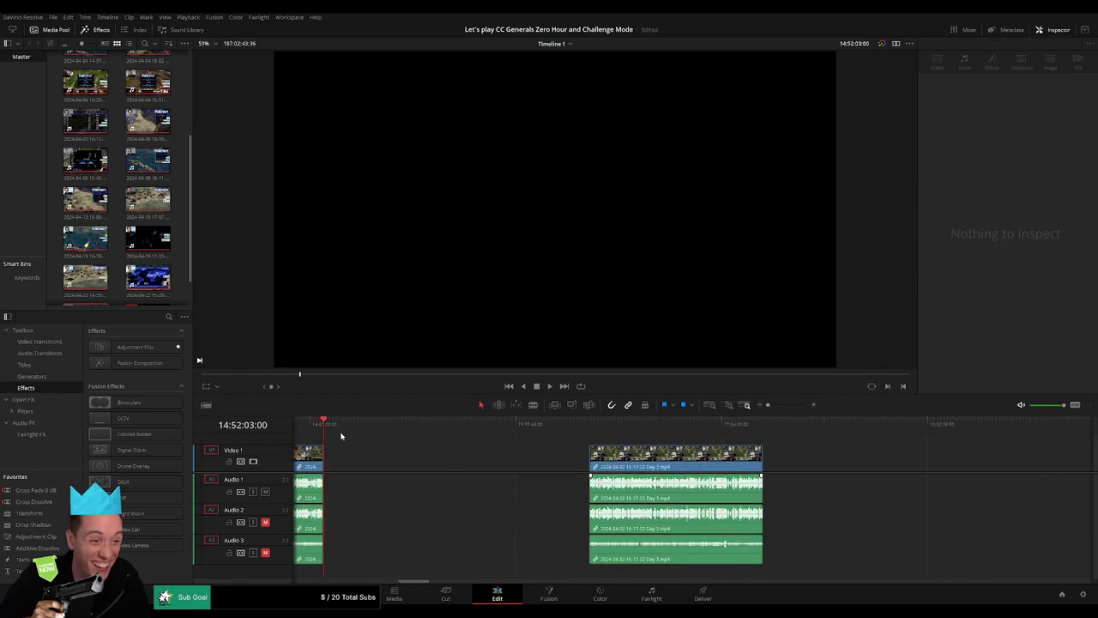
{"action": "left_click_drag", "start_coordinate": [336, 423], "coordinate": [524, 449]}
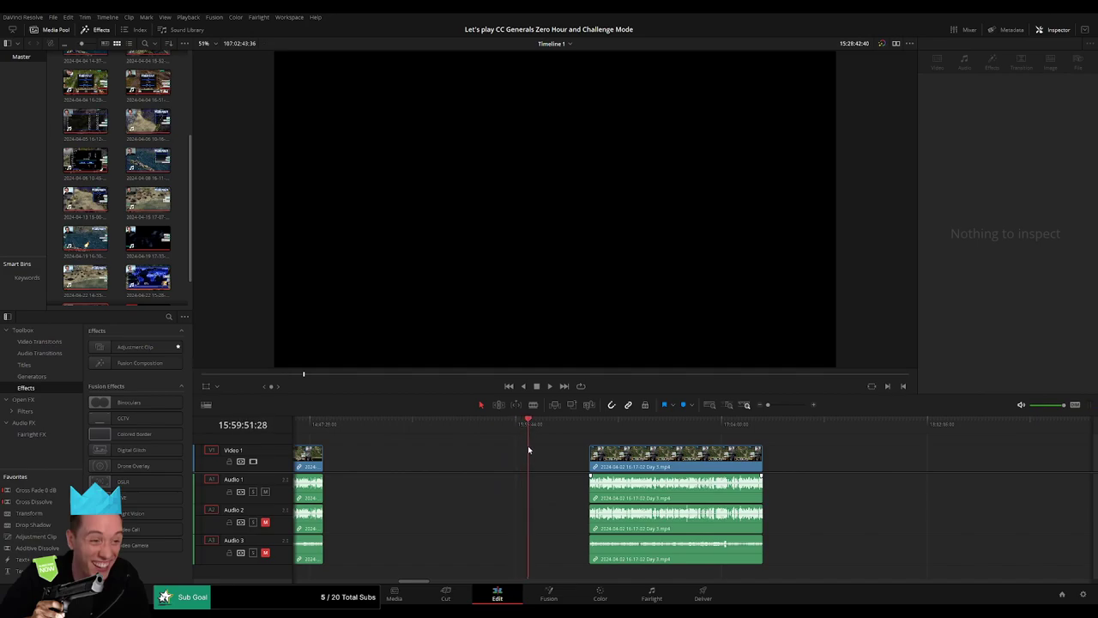
{"action": "left_click_drag", "start_coordinate": [647, 453], "coordinate": [585, 440]}
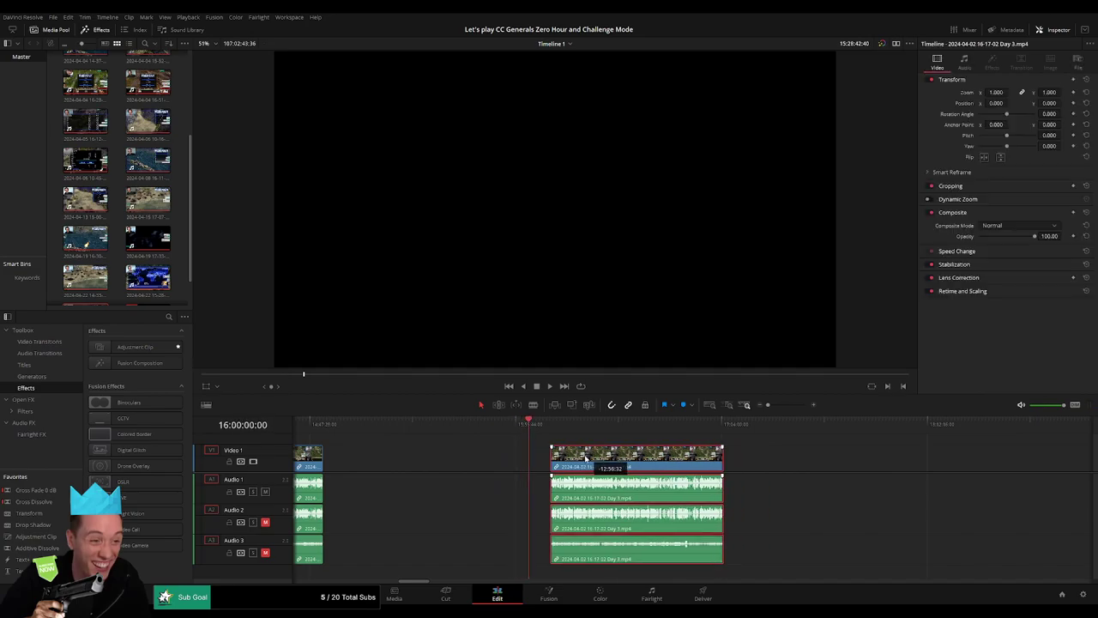
{"action": "key", "text": "space"}
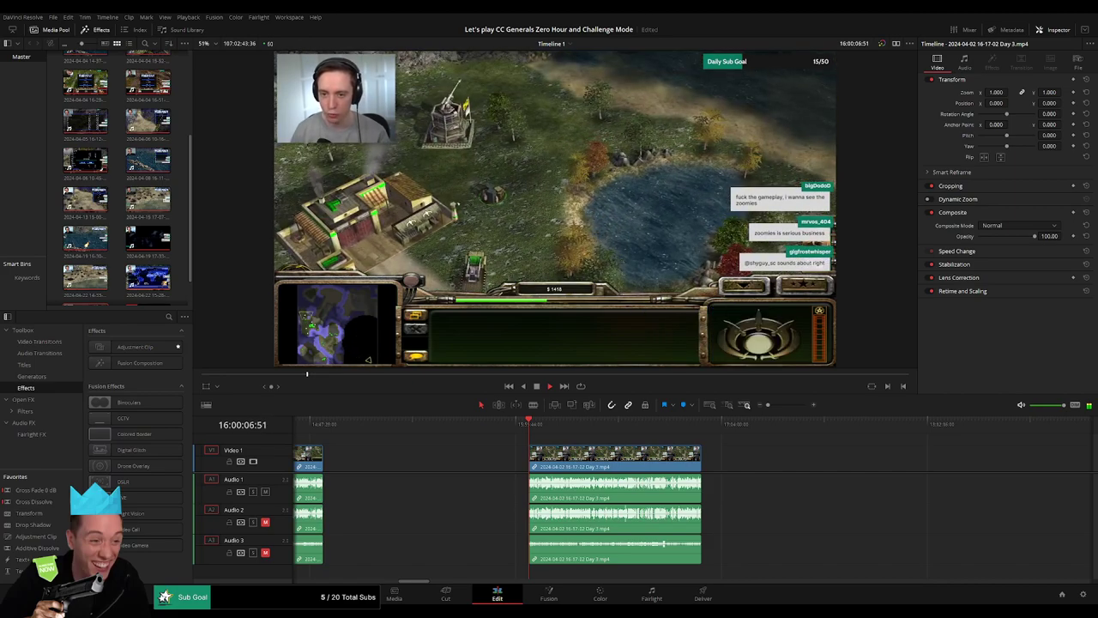
- Scrub and zoom into the Day 3 footage to look for the next cut moment
{"action": "left_click", "coordinate": [588, 431]}
{"action": "left_click_drag", "start_coordinate": [588, 430], "coordinate": [612, 435]}
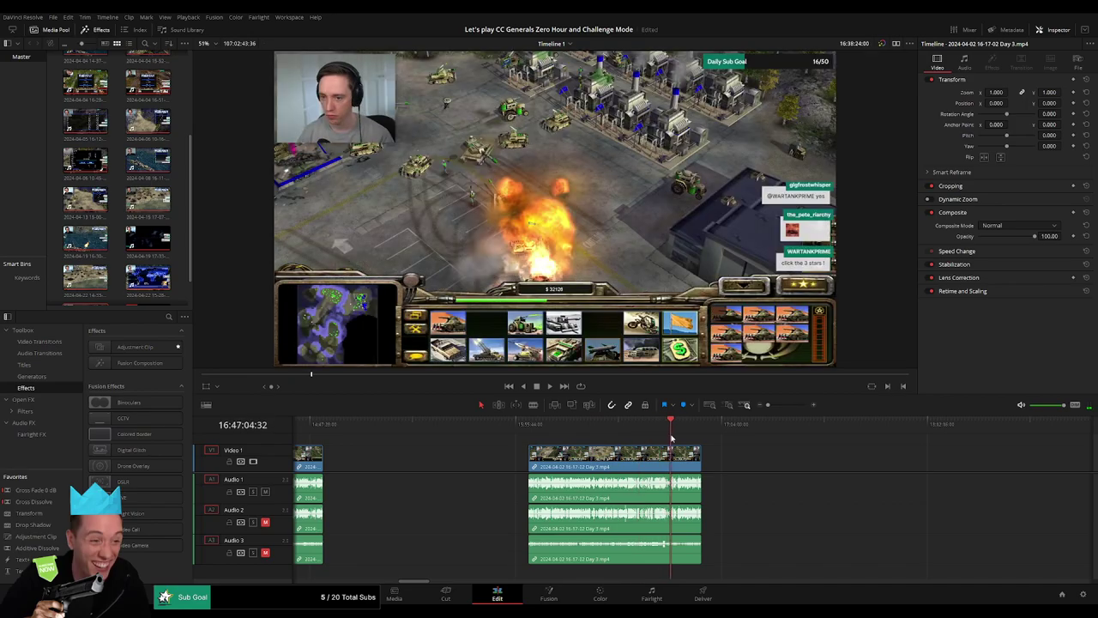
{"action": "left_click_drag", "start_coordinate": [613, 436], "coordinate": [675, 438]}
{"action": "mouse_move", "coordinate": [775, 410]}
{"action": "left_mouse_down"}
{"action": "mouse_move", "coordinate": [855, 422]}
{"action": "mouse_move", "coordinate": [649, 422]}
{"action": "left_mouse_up"}
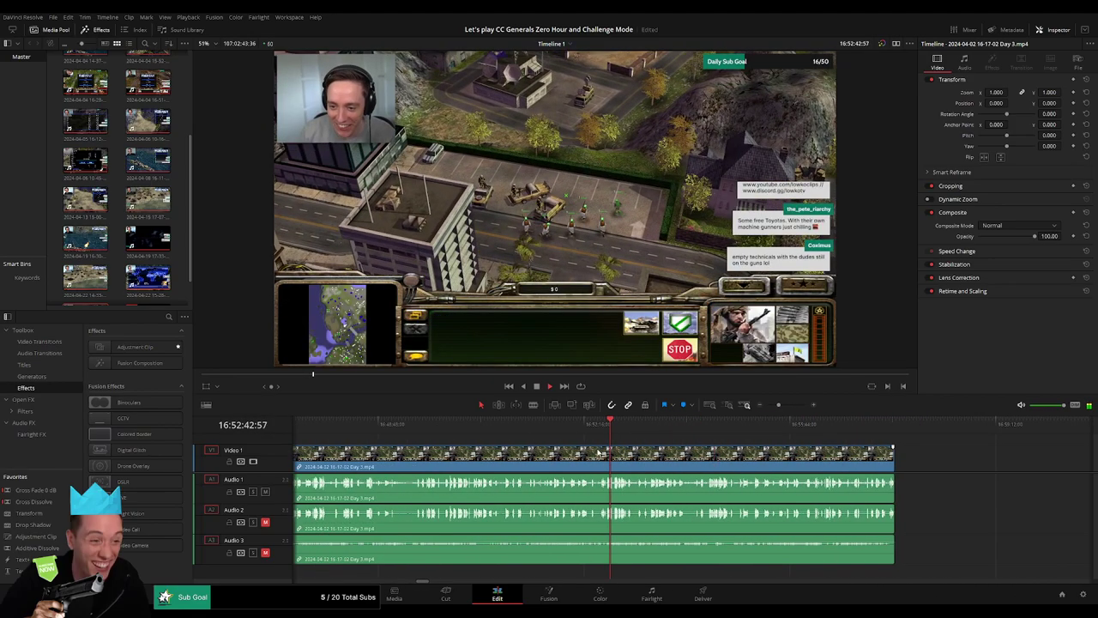
{"action": "mouse_move", "coordinate": [778, 405]}
{"action": "left_mouse_down"}
{"action": "mouse_move", "coordinate": [796, 405]}
{"action": "mouse_move", "coordinate": [785, 405]}
{"action": "left_mouse_up"}
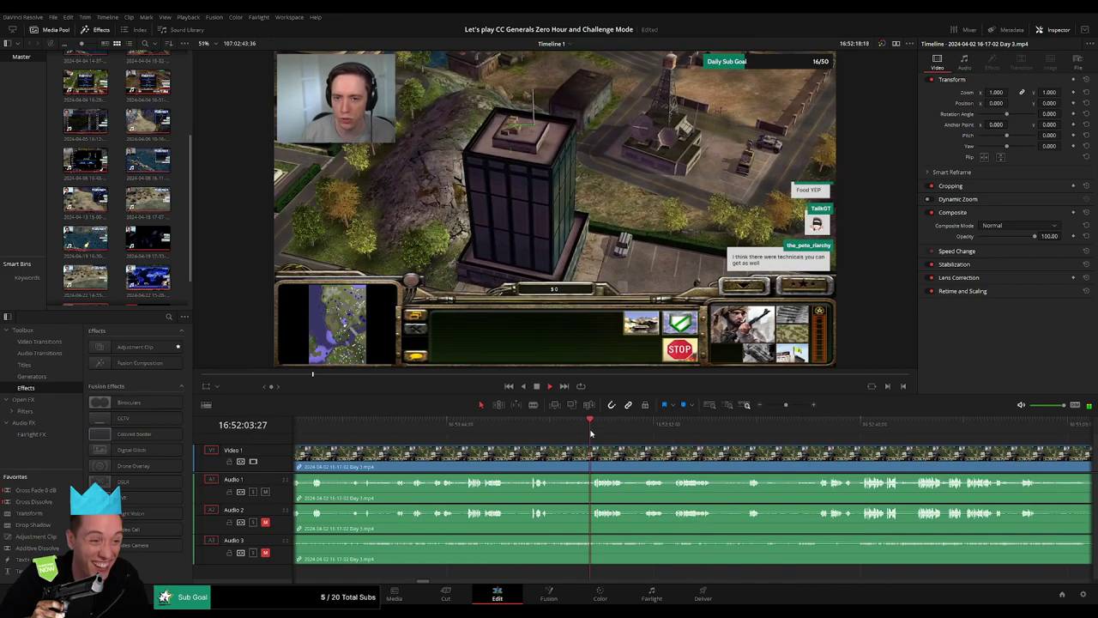
{"action": "left_click", "coordinate": [590, 424]}
{"action": "left_click_drag", "start_coordinate": [786, 405], "coordinate": [791, 405]}
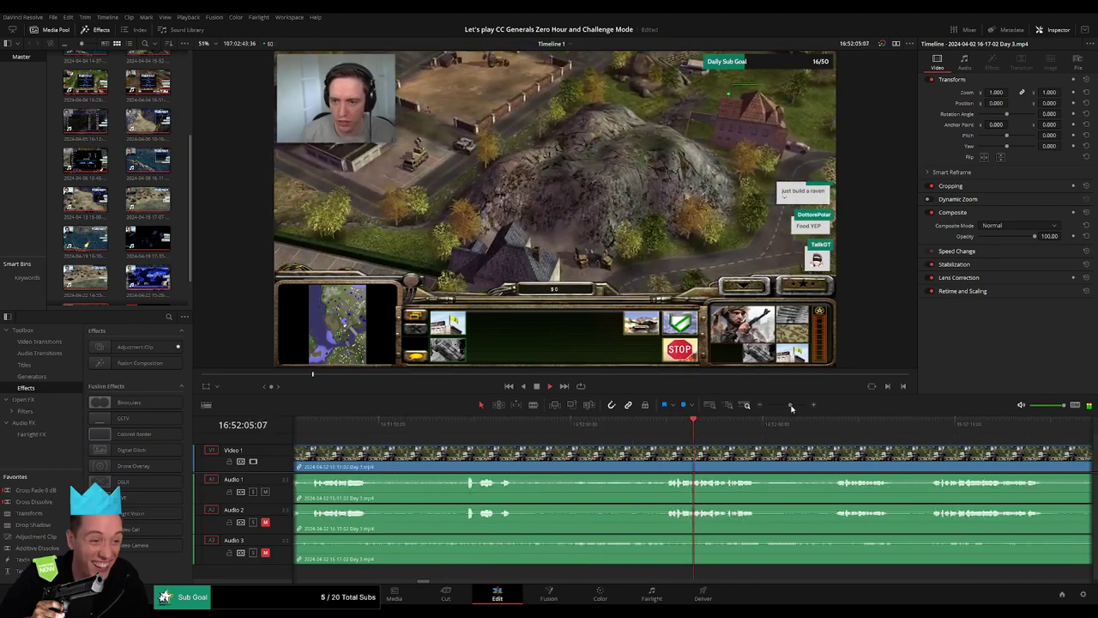
- Replay the stretch between about 16:51:55 and 16:52:24 to pick the cut
{"action": "left_click", "coordinate": [361, 424]}
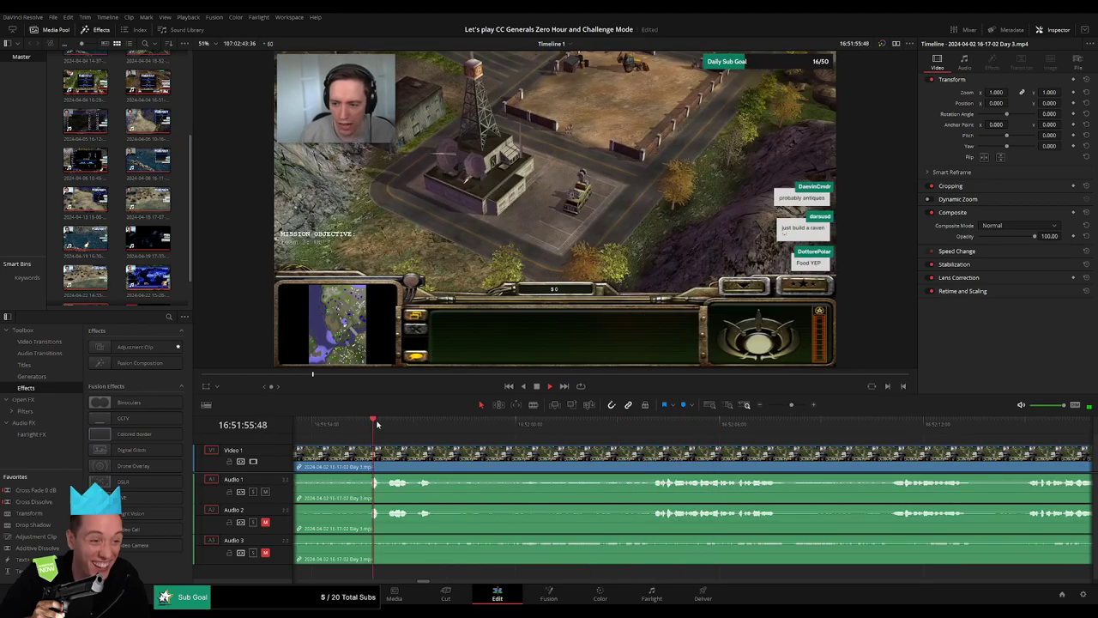
{"action": "left_click", "coordinate": [880, 428]}
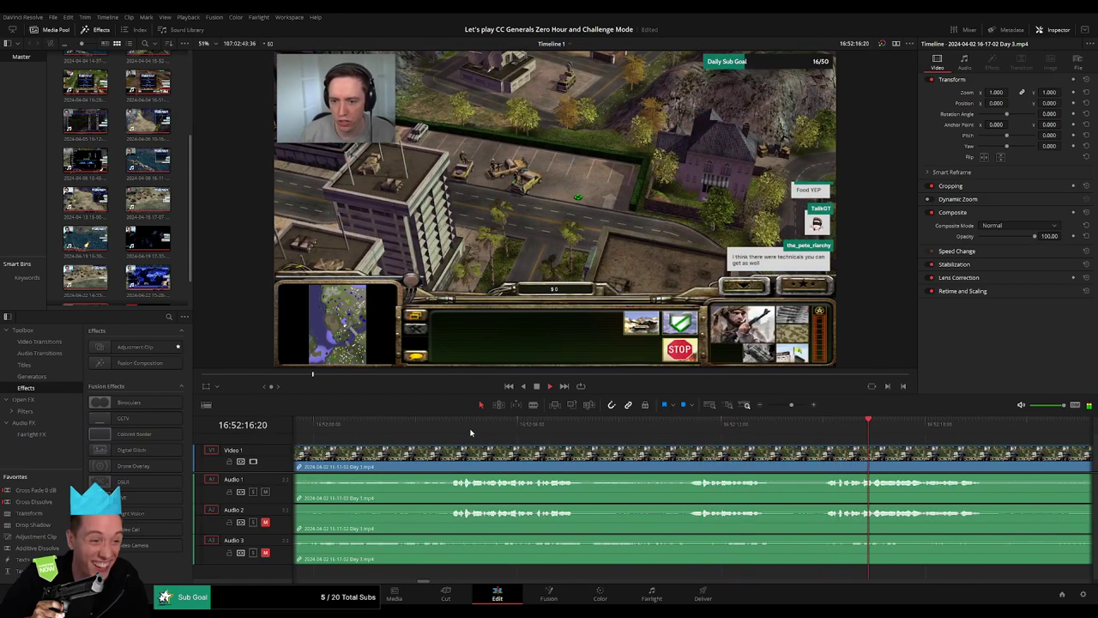
{"action": "left_click", "coordinate": [409, 429]}
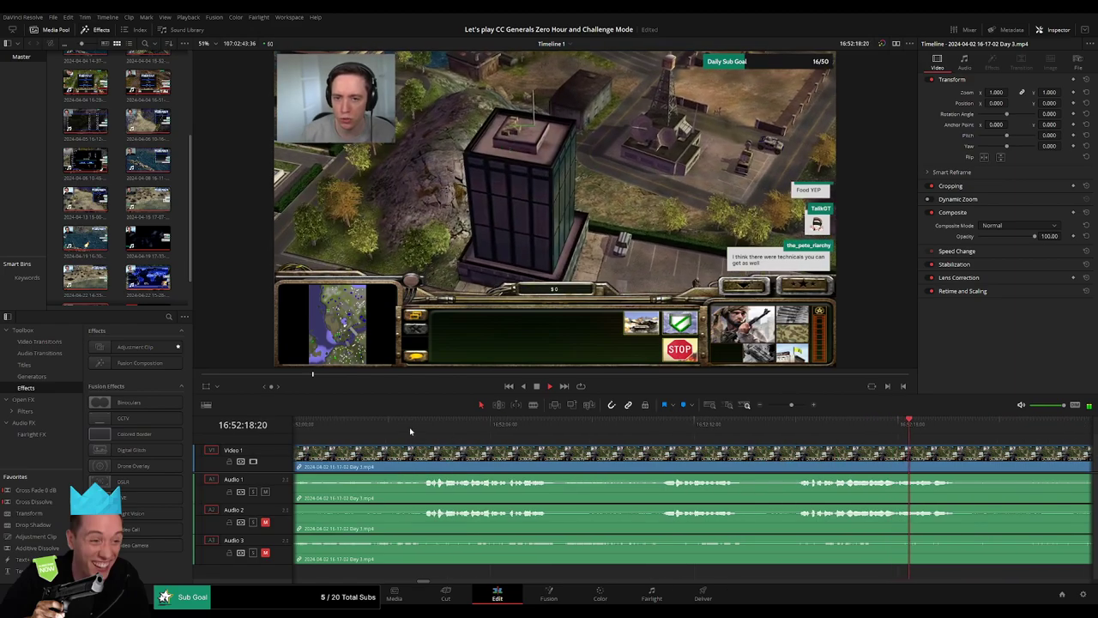
{"action": "left_click", "coordinate": [598, 433]}
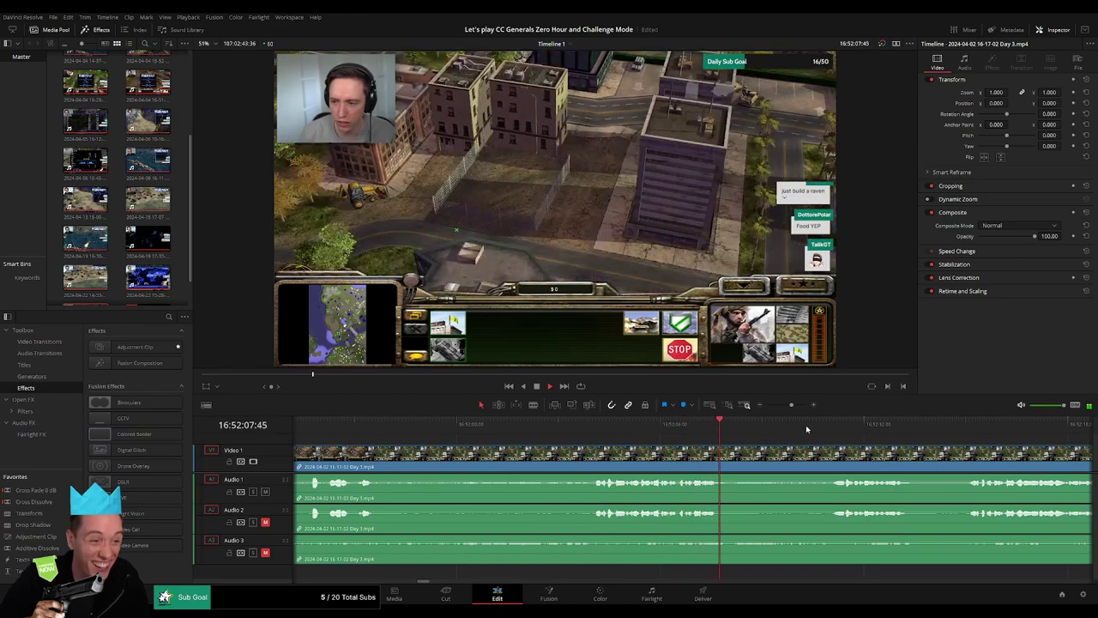
{"action": "left_click", "coordinate": [832, 421]}
{"action": "left_click", "coordinate": [553, 424]}
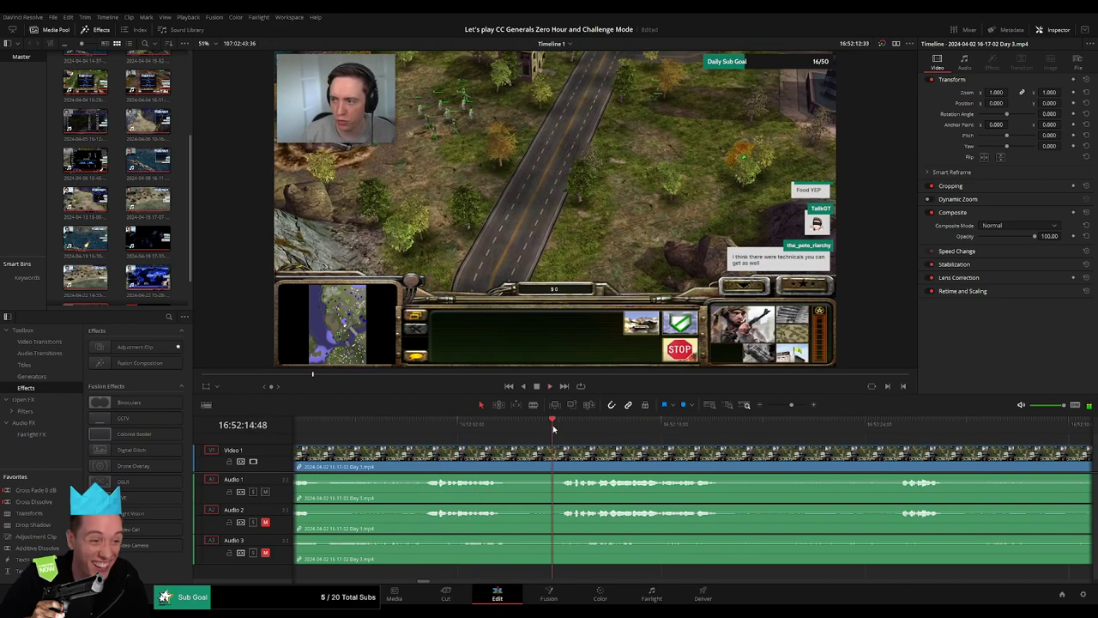
{"action": "left_click", "coordinate": [899, 423]}
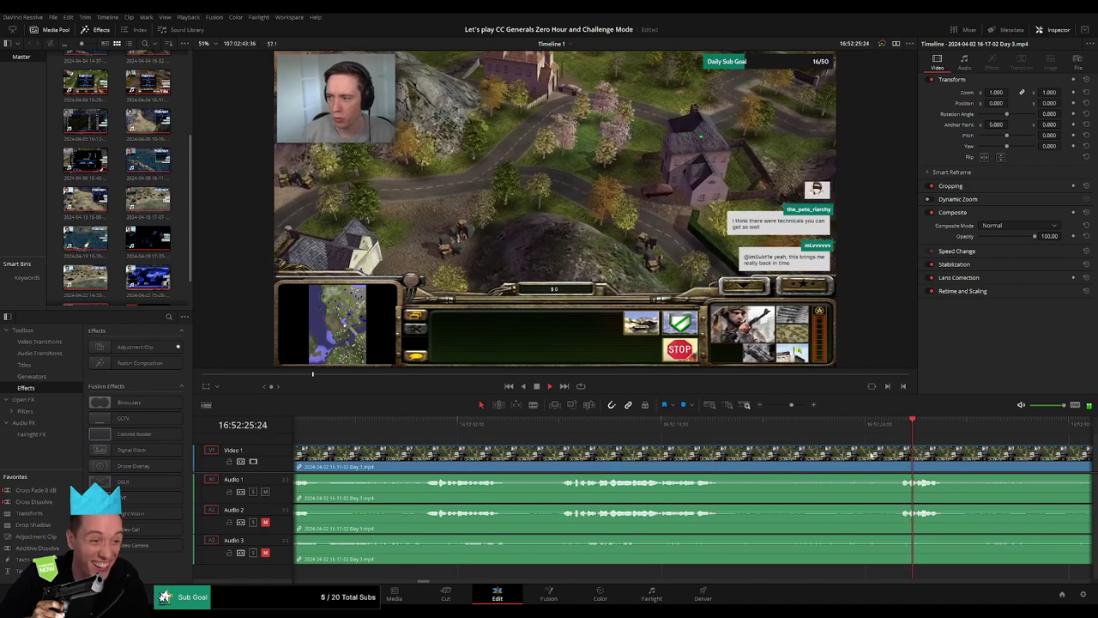
{"action": "left_click", "coordinate": [407, 423]}
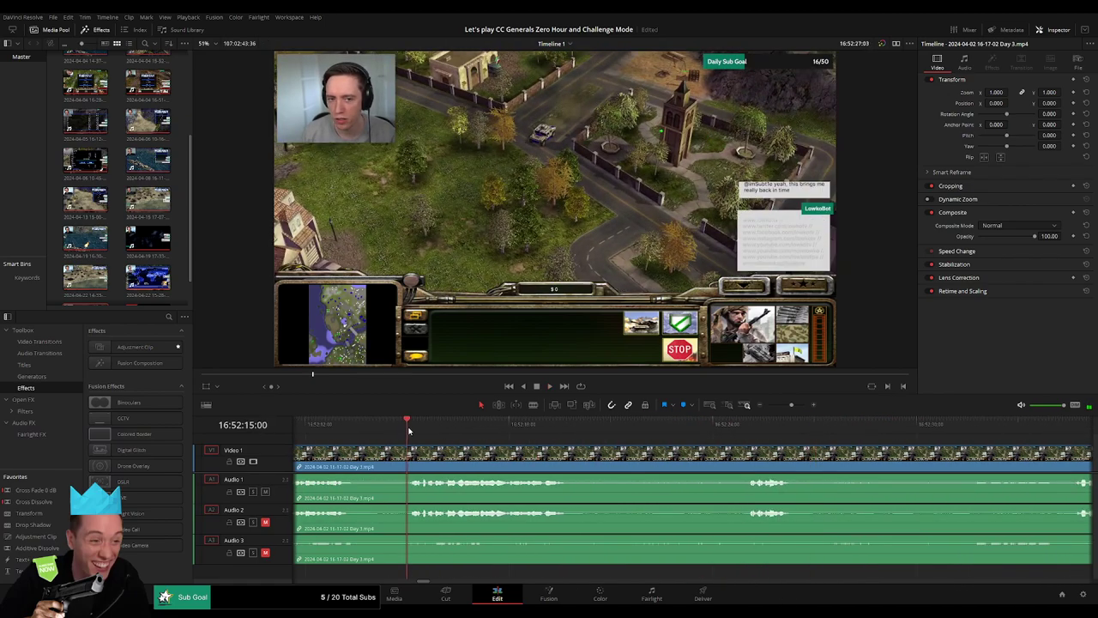
- Park the playhead at 16:52:03:00 and blade the clips on every track
{"action": "scroll", "coordinate": [407, 446], "scroll_direction": "up", "scroll_amount": 3}
{"action": "scroll", "coordinate": [434, 433], "scroll_direction": "up", "scroll_amount": 3}
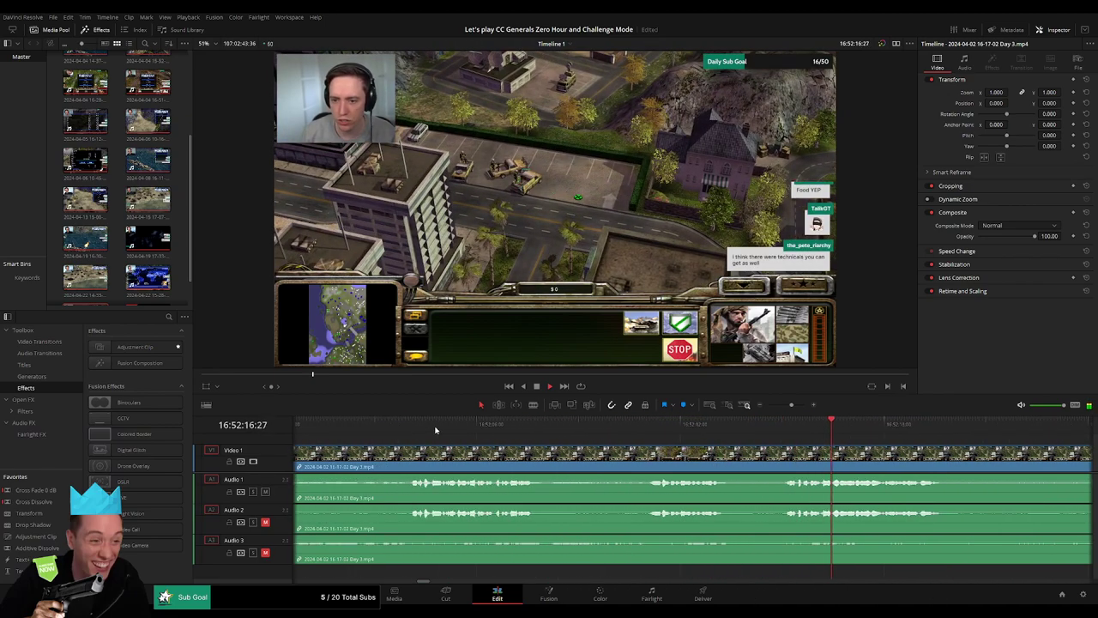
{"action": "left_click", "coordinate": [413, 427]}
{"action": "scroll", "coordinate": [412, 441], "scroll_direction": "up", "scroll_amount": 3}
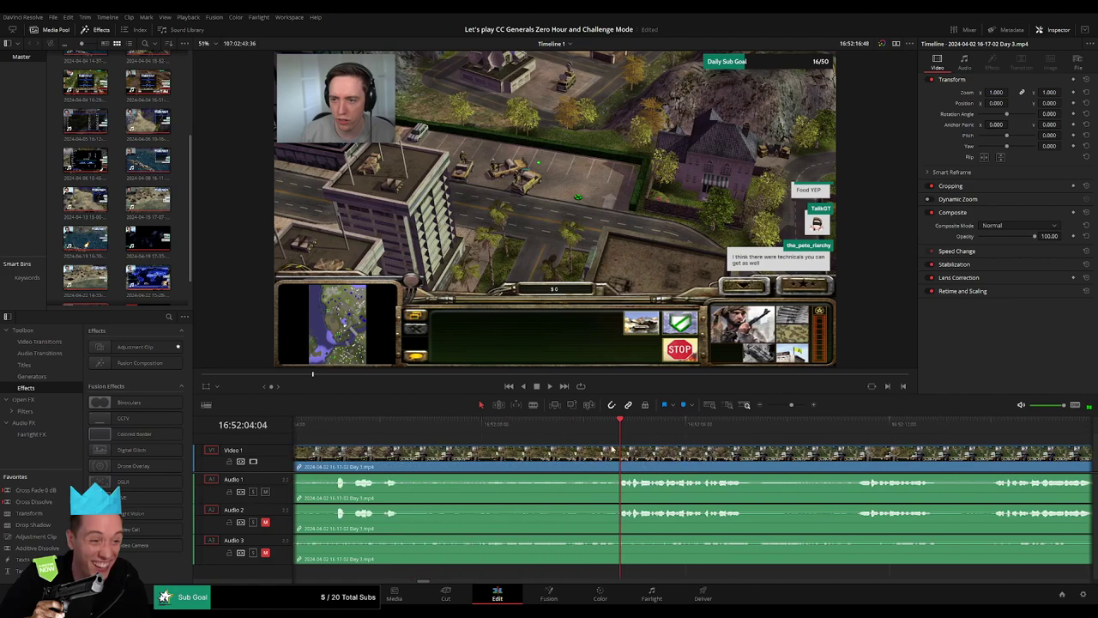
{"action": "left_click_drag", "start_coordinate": [613, 429], "coordinate": [584, 435]}
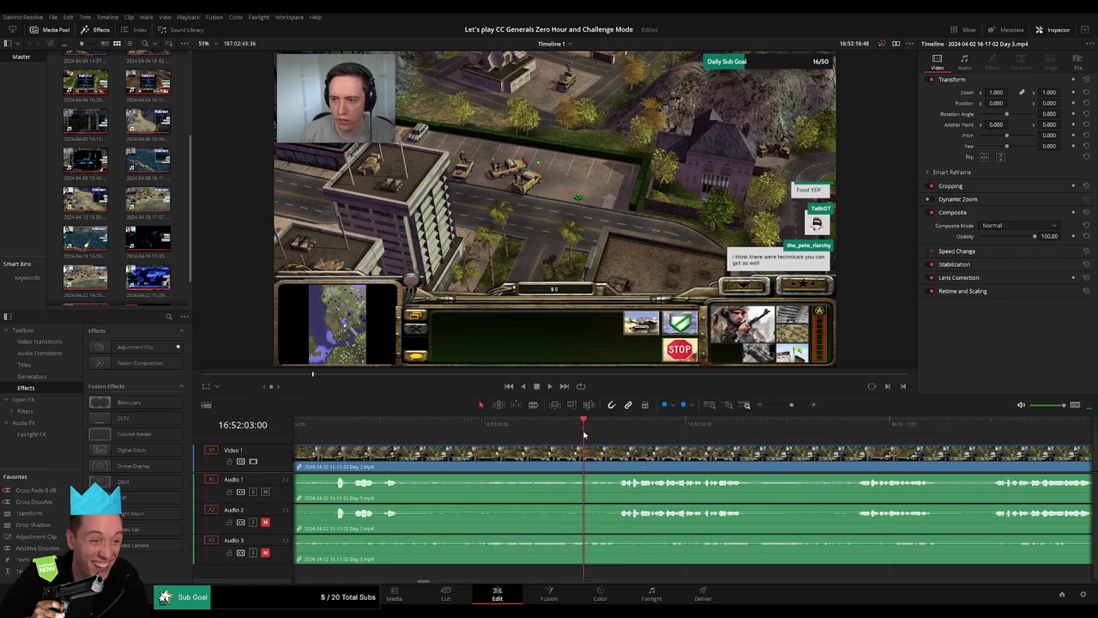
{"action": "left_click", "coordinate": [584, 463]}
- Fade Audio 1 and Audio 2 out and back in at the cut, and fade Audio 3 out
{"action": "key", "text": "a"}
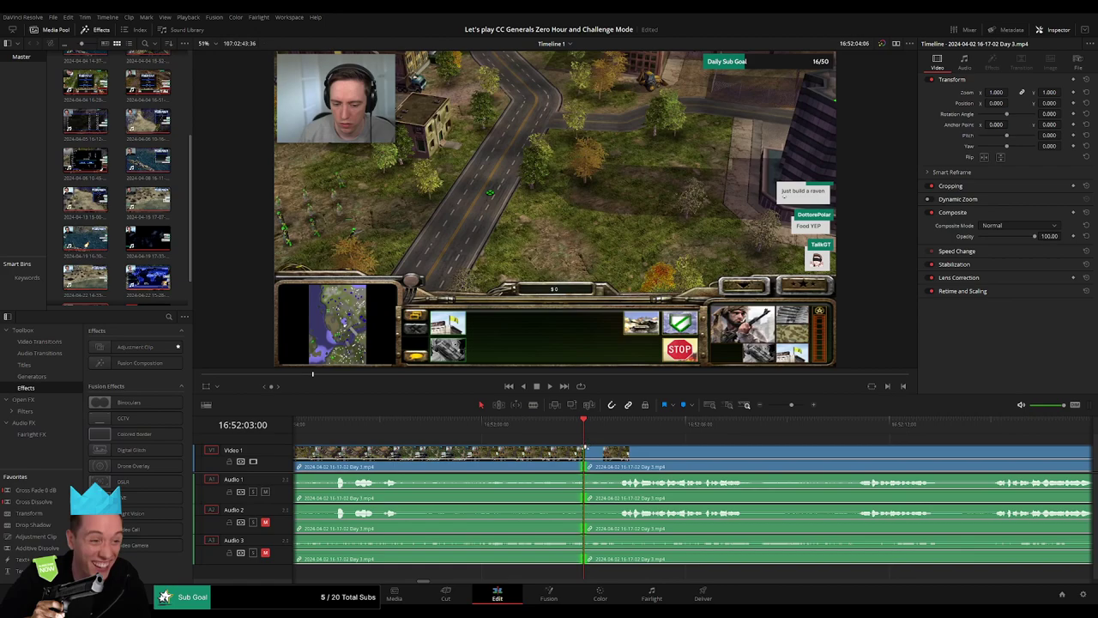
{"action": "mouse_move", "coordinate": [584, 454]}
{"action": "left_mouse_down"}
{"action": "mouse_move", "coordinate": [621, 453]}
{"action": "mouse_move", "coordinate": [547, 450]}
{"action": "mouse_move", "coordinate": [556, 482]}
{"action": "left_mouse_up"}
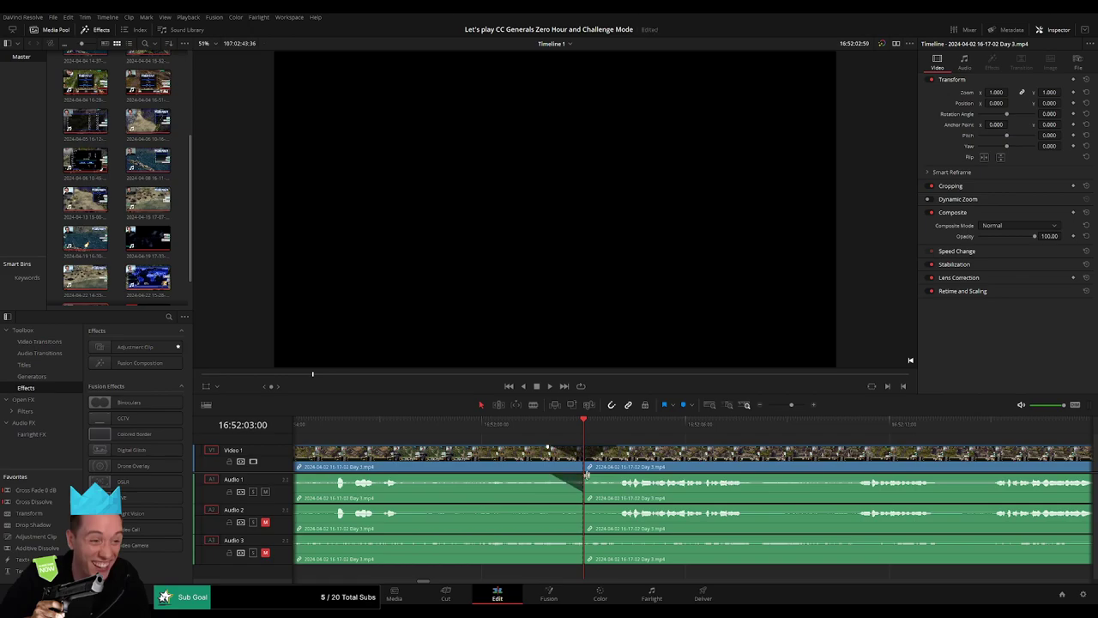
{"action": "left_click_drag", "start_coordinate": [586, 475], "coordinate": [608, 478]}
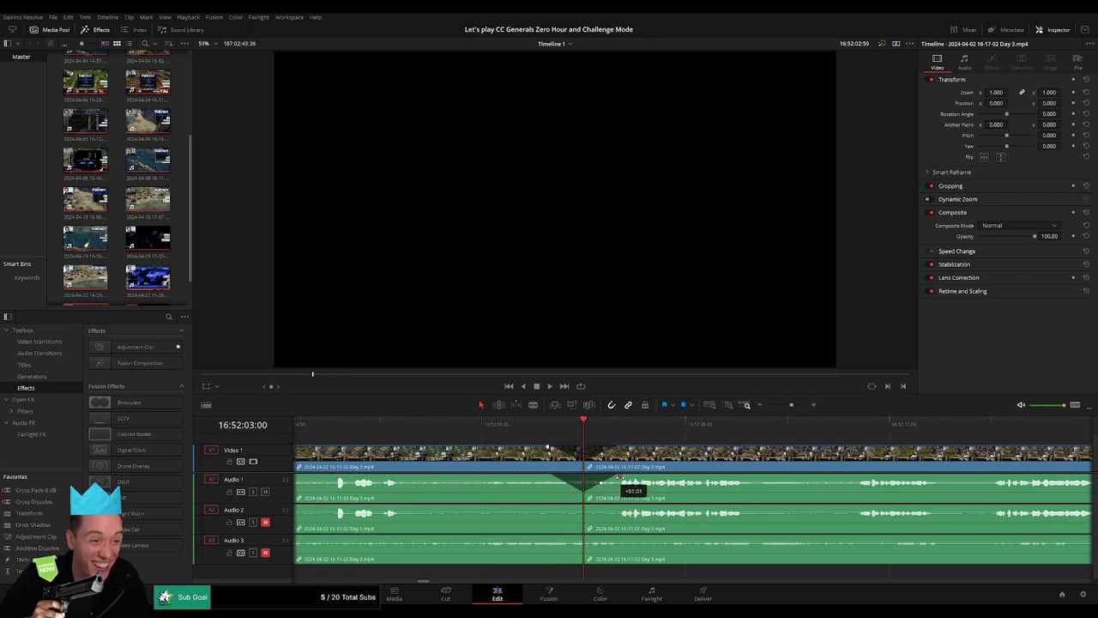
{"action": "left_click_drag", "start_coordinate": [581, 506], "coordinate": [550, 507]}
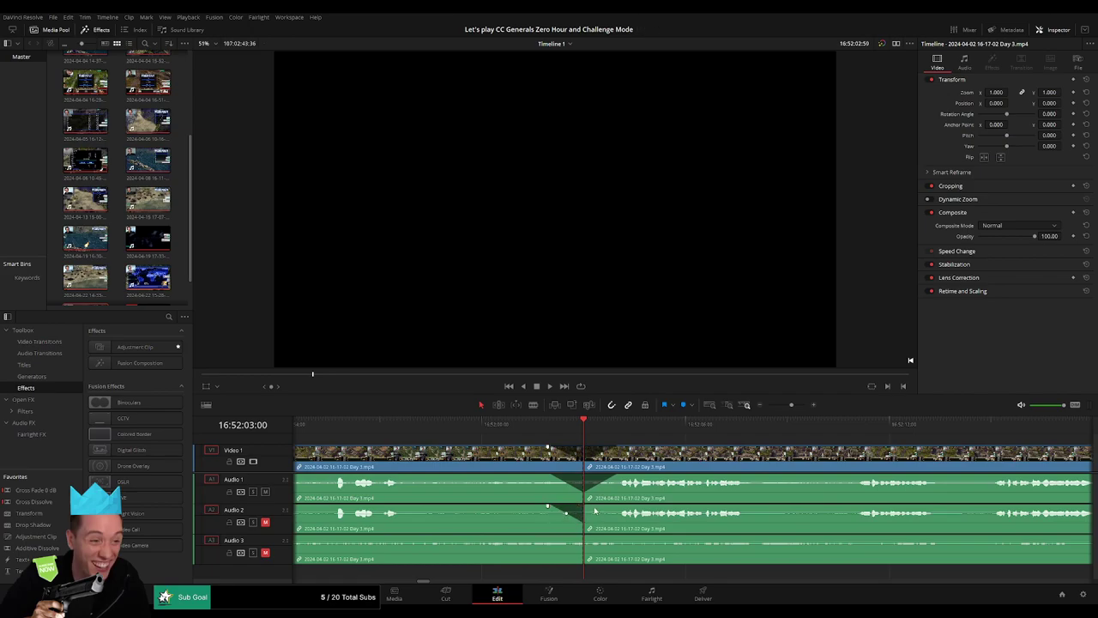
{"action": "left_click_drag", "start_coordinate": [598, 507], "coordinate": [619, 506]}
{"action": "left_click_drag", "start_coordinate": [581, 537], "coordinate": [551, 538]}
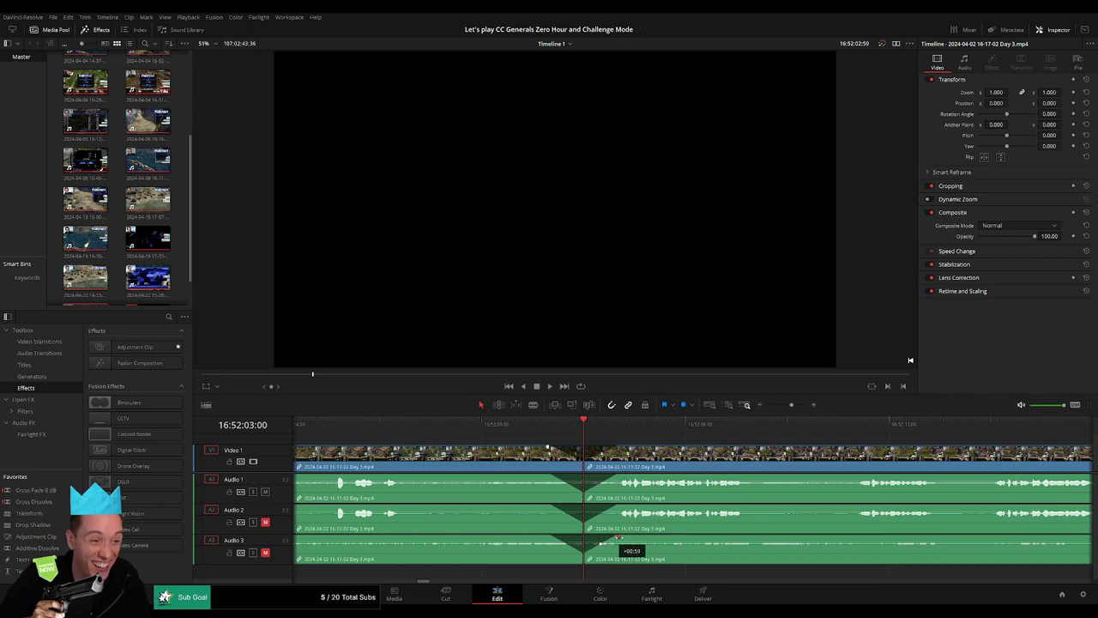
- Play back the faded cut, then move the short piece after it far to the right
{"action": "key", "text": "space"}
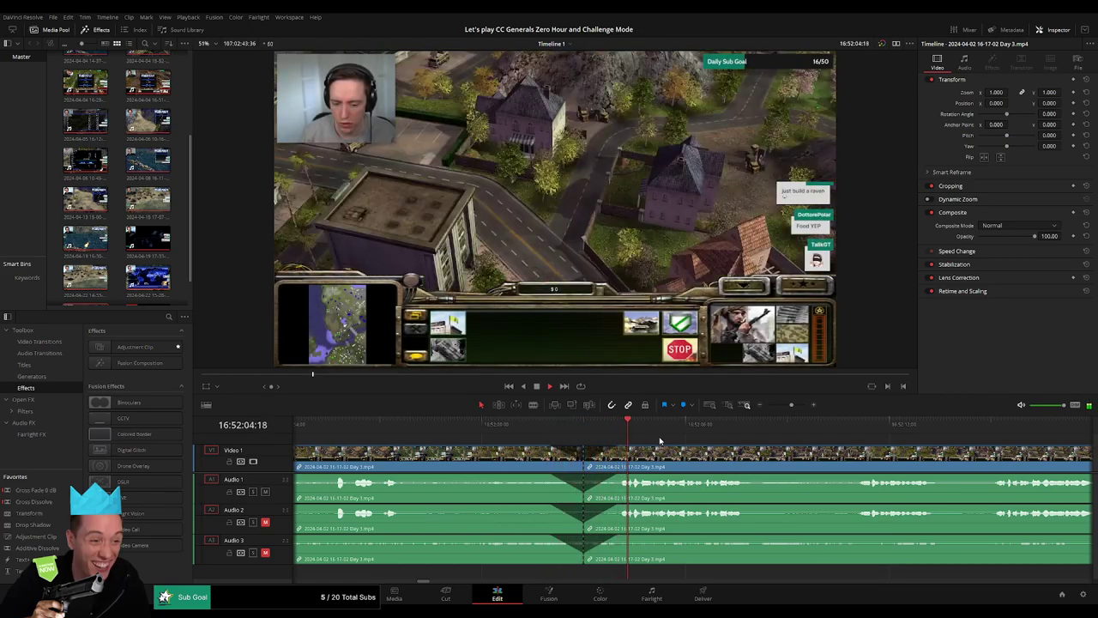
{"action": "mouse_move", "coordinate": [790, 405]}
{"action": "left_mouse_down"}
{"action": "mouse_move", "coordinate": [769, 406]}
{"action": "mouse_move", "coordinate": [710, 454]}
{"action": "left_mouse_up"}
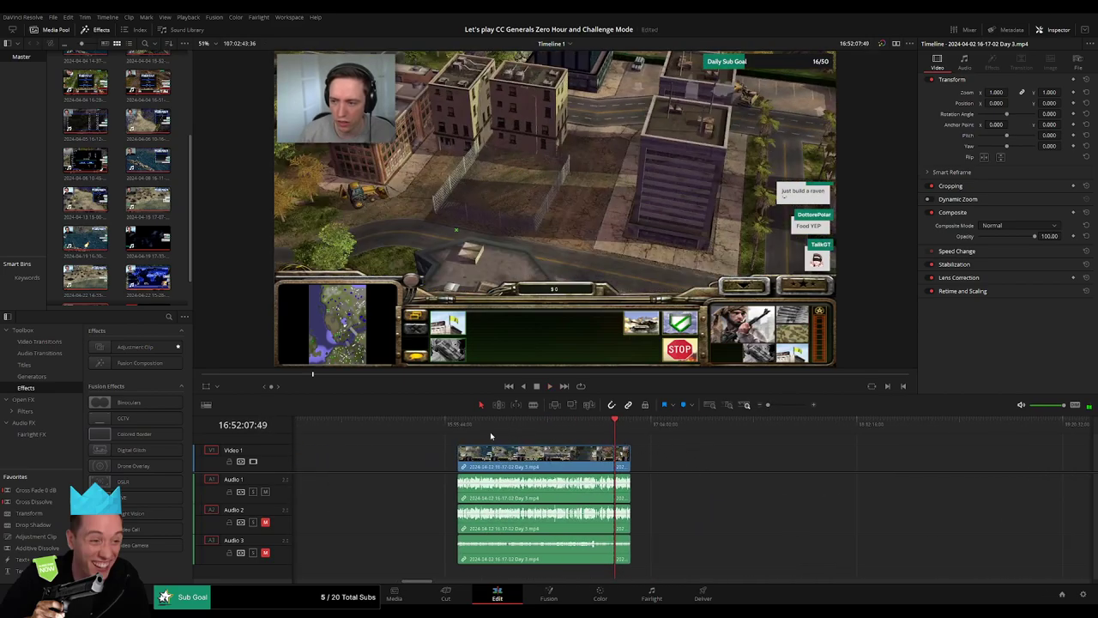
{"action": "key", "text": "Home"}
{"action": "key", "text": "Down"}
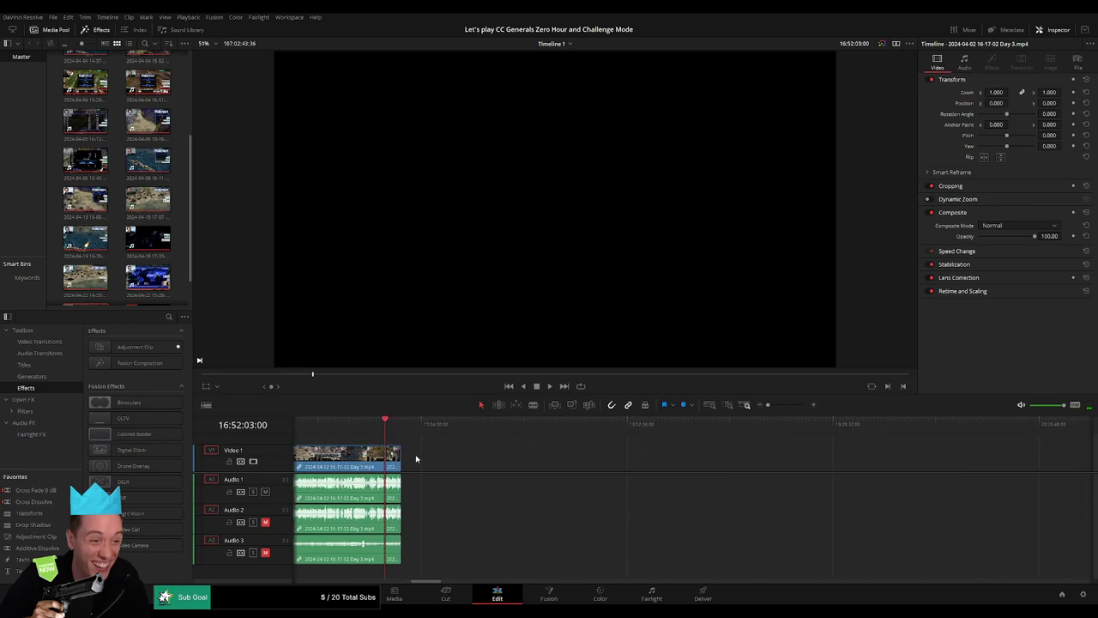
{"action": "left_click_drag", "start_coordinate": [395, 461], "coordinate": [686, 463]}
{"action": "left_click", "coordinate": [529, 464]}
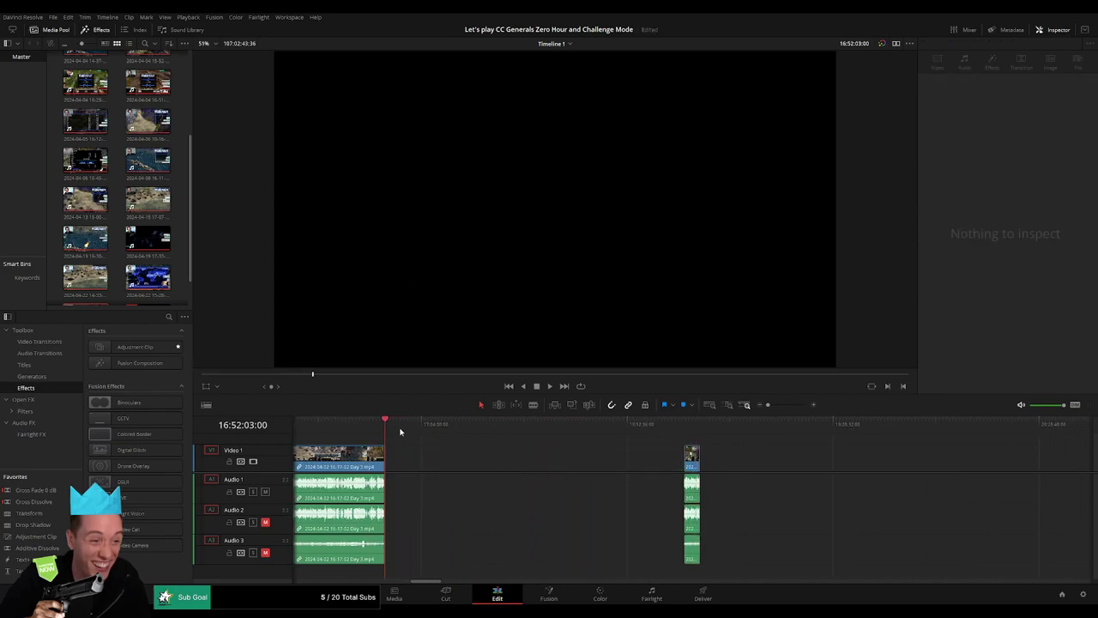
- Pull the short piece back to 18:00:00:00 and slide the Day 3 part 2 clips left
{"action": "left_click_drag", "start_coordinate": [394, 427], "coordinate": [591, 447]}
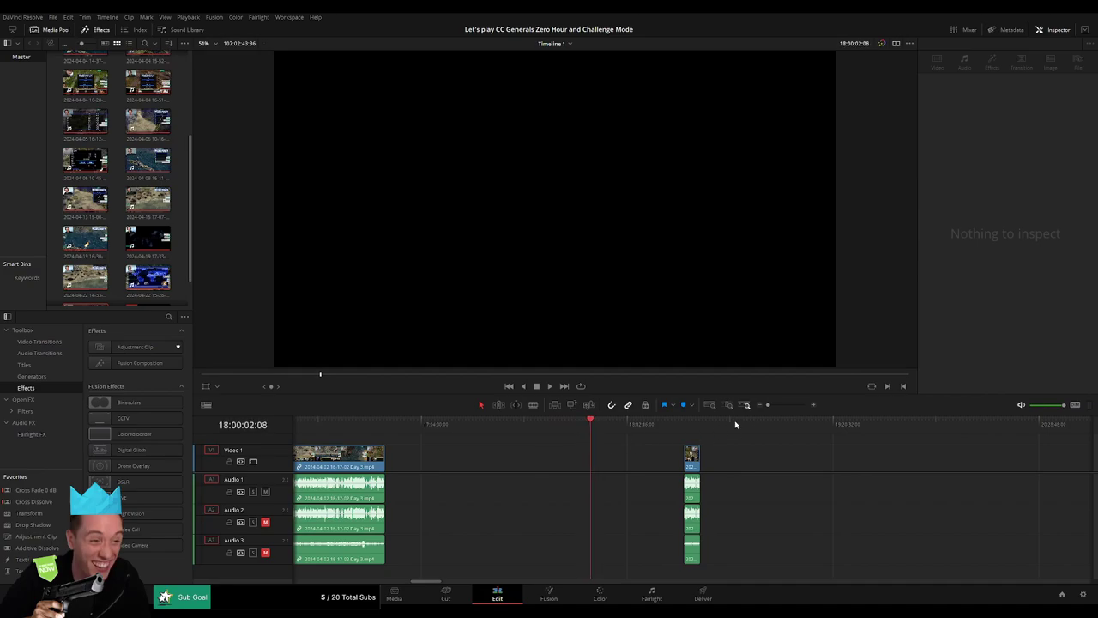
{"action": "left_click_drag", "start_coordinate": [768, 405], "coordinate": [776, 407]}
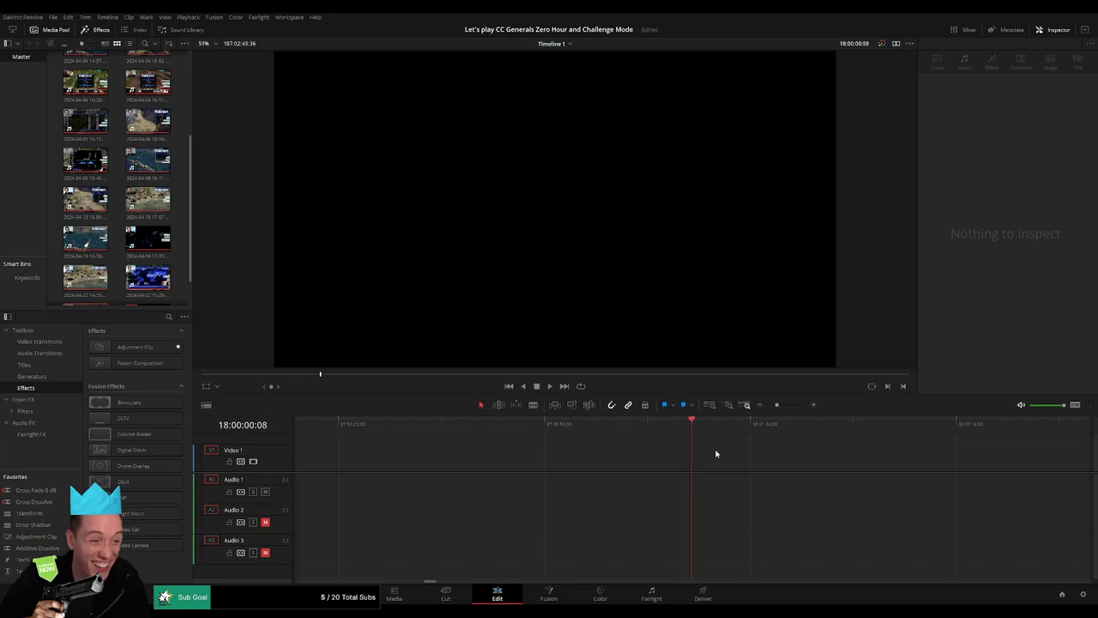
{"action": "left_click", "coordinate": [746, 404]}
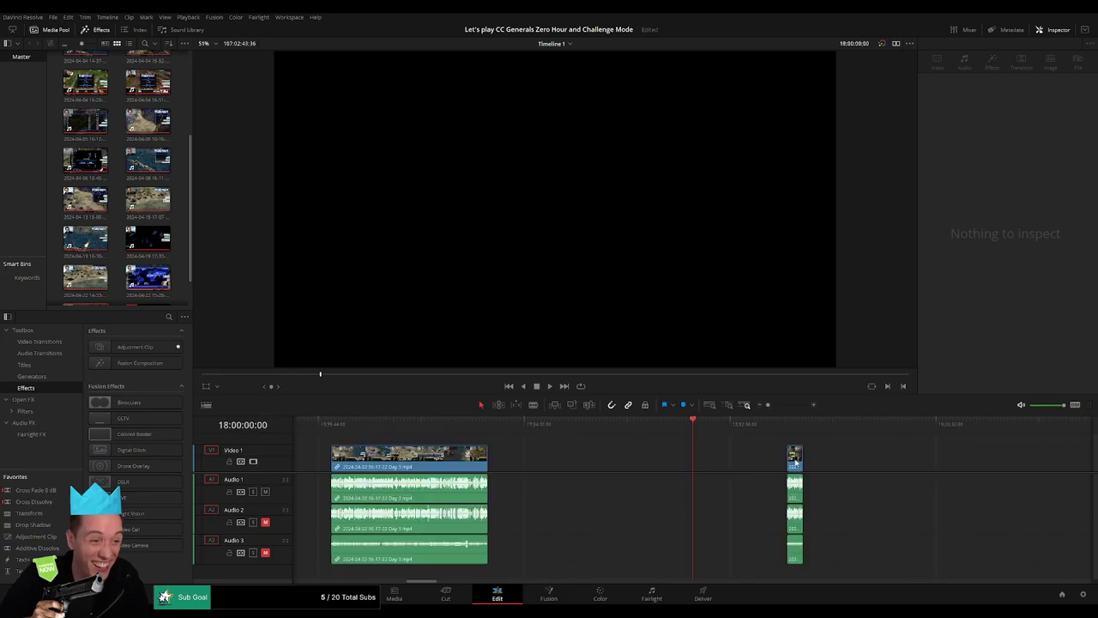
{"action": "left_click_drag", "start_coordinate": [795, 459], "coordinate": [707, 463]}
{"action": "scroll", "coordinate": [833, 455], "scroll_direction": "right", "scroll_amount": 10}
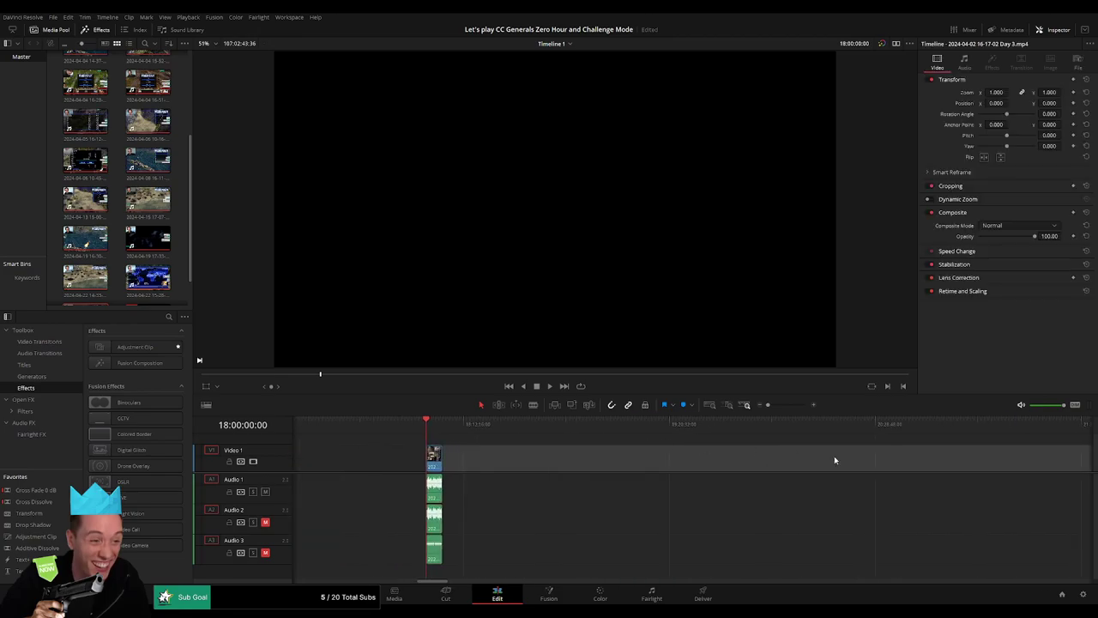
{"action": "left_click_drag", "start_coordinate": [1039, 457], "coordinate": [573, 468]}
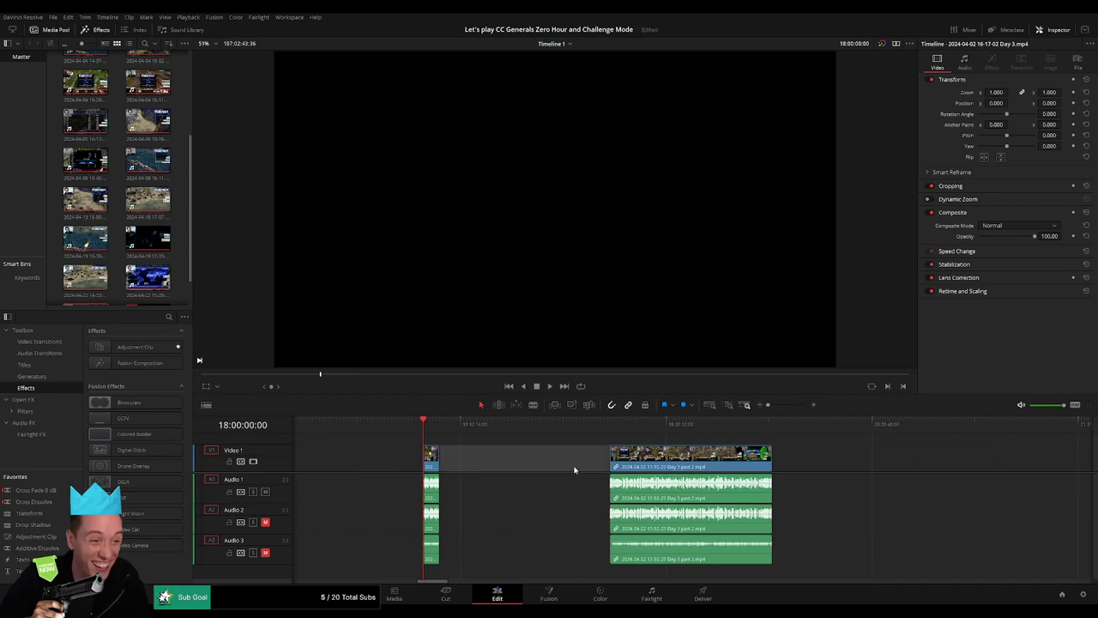
- Play the timeline, zoom in on the join at about 18:05:27, and add a default transition there
{"action": "key", "text": "space"}
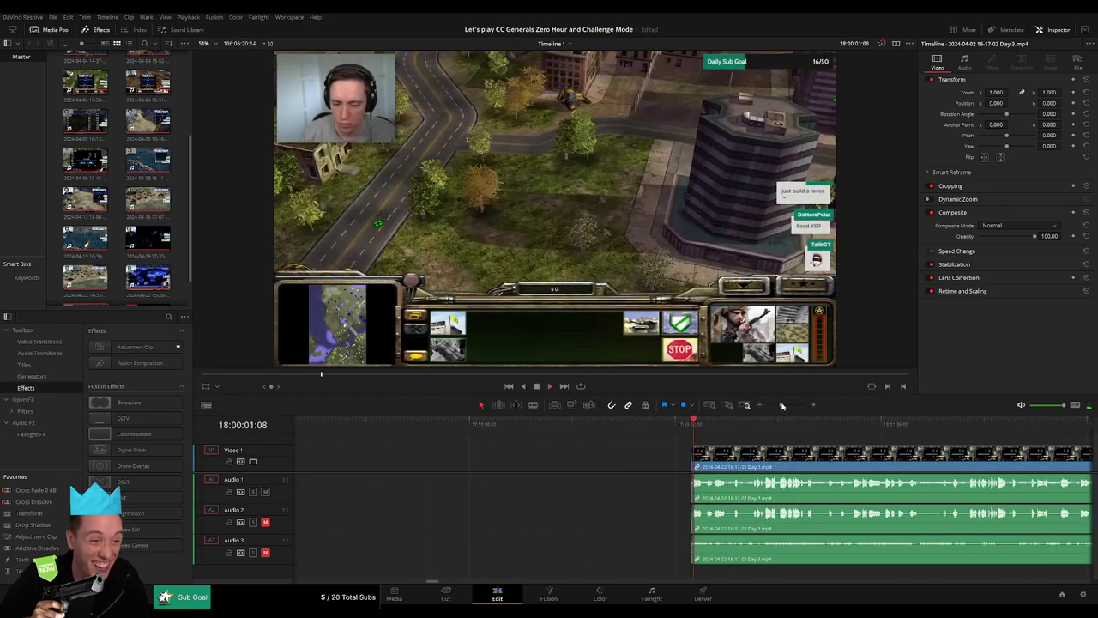
{"action": "left_click_drag", "start_coordinate": [507, 423], "coordinate": [691, 423]}
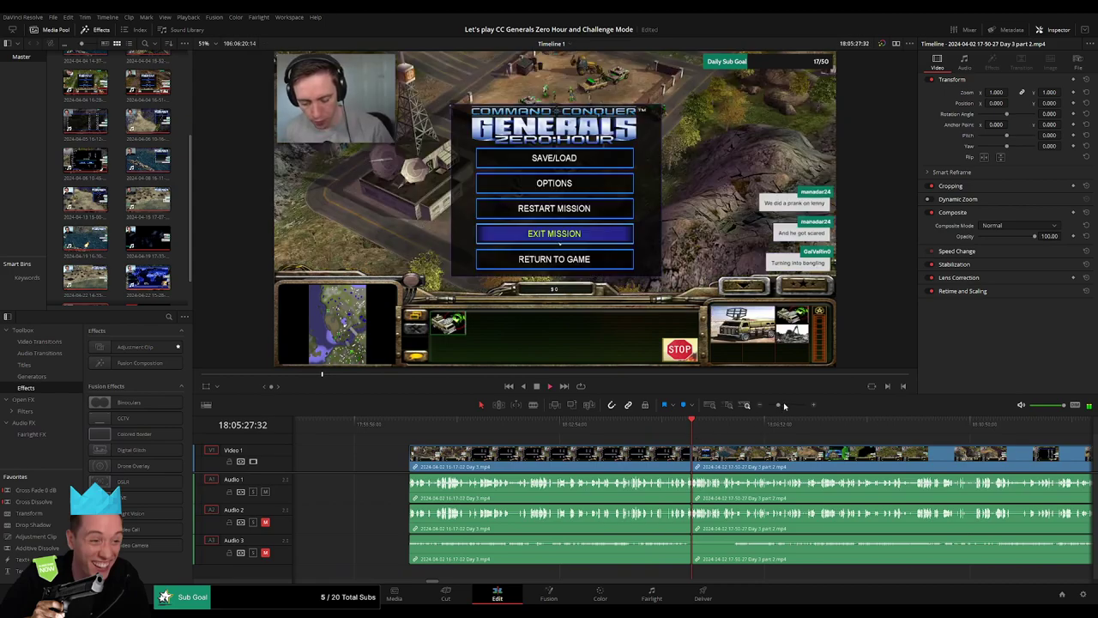
{"action": "left_click", "coordinate": [784, 405]}
{"action": "left_click", "coordinate": [575, 423]}
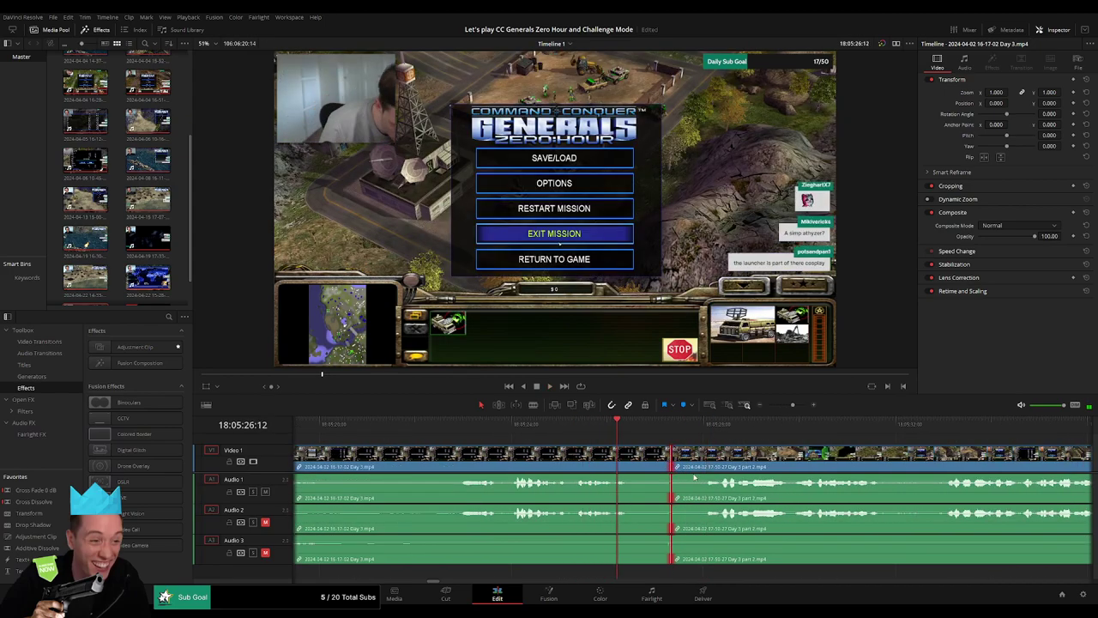
{"action": "key", "text": "ctrl+t"}
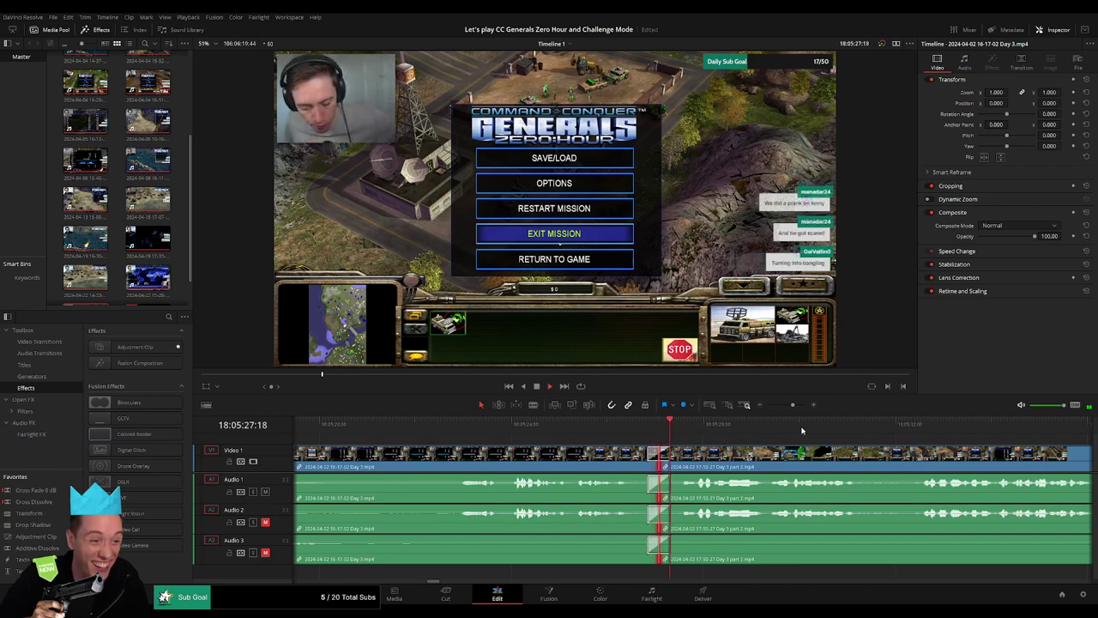
{"action": "left_click_drag", "start_coordinate": [795, 405], "coordinate": [766, 405]}
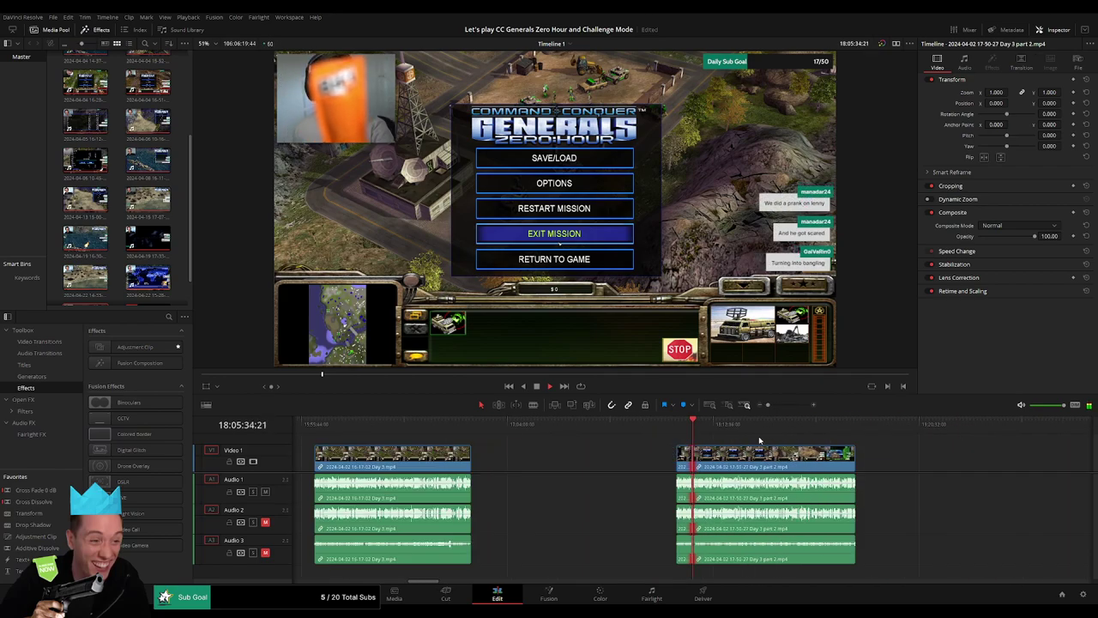
{"action": "scroll", "coordinate": [652, 446], "scroll_direction": "right", "scroll_amount": 3}
- Scrub and zoom through the Day 3 part 2 clip, parking the playhead near 18:52:08
{"action": "left_click", "coordinate": [538, 429]}
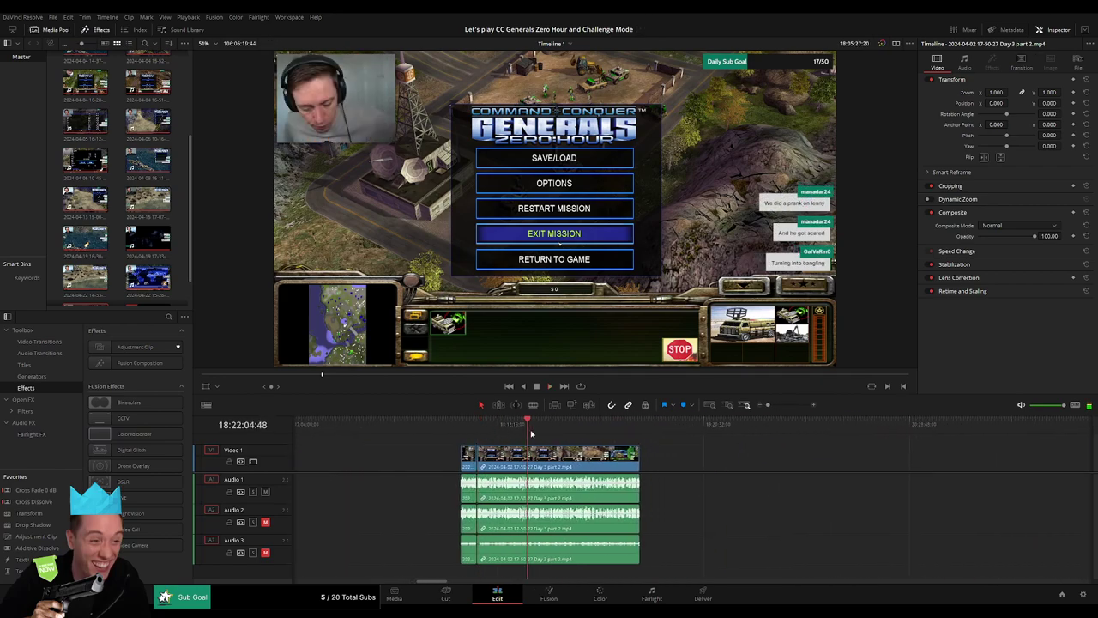
{"action": "left_click_drag", "start_coordinate": [538, 433], "coordinate": [620, 433]}
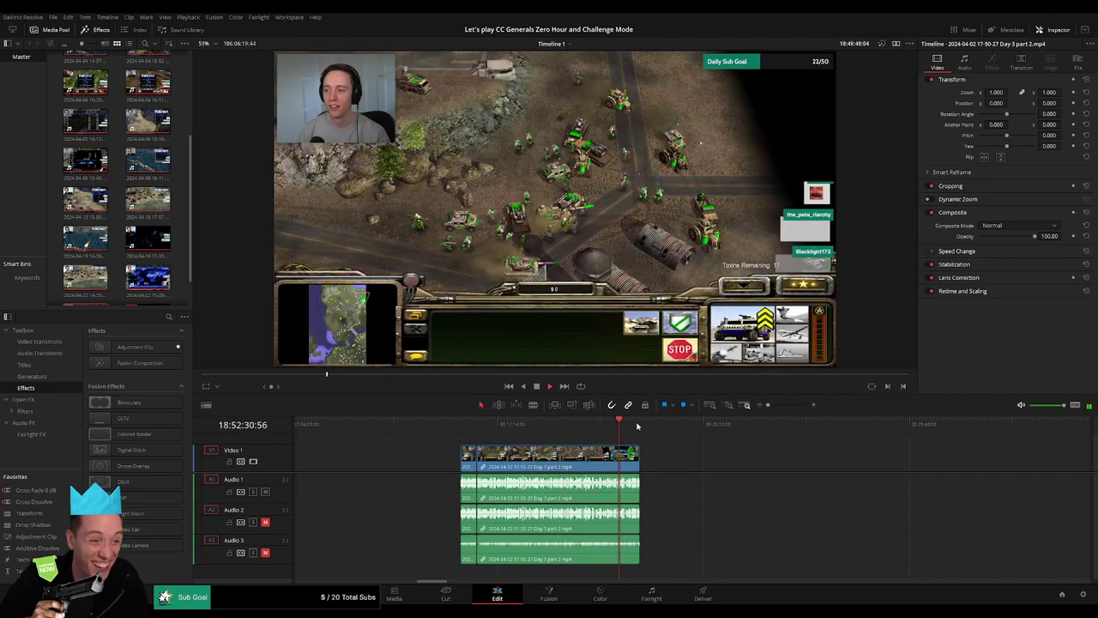
{"action": "left_click_drag", "start_coordinate": [768, 404], "coordinate": [785, 404]}
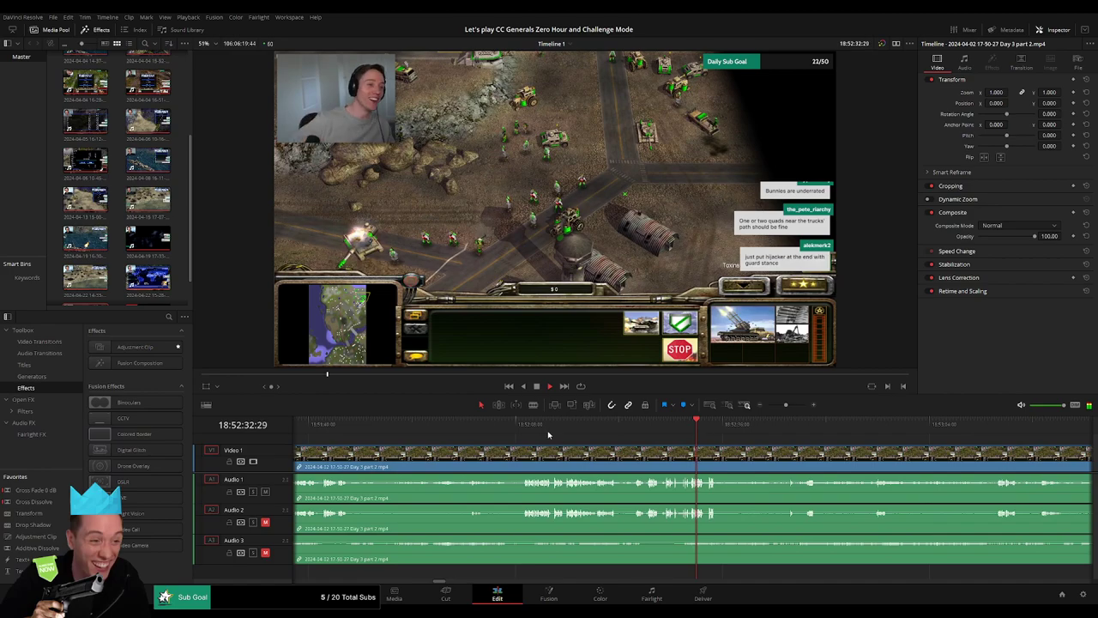
{"action": "left_click_drag", "start_coordinate": [525, 434], "coordinate": [531, 433]}
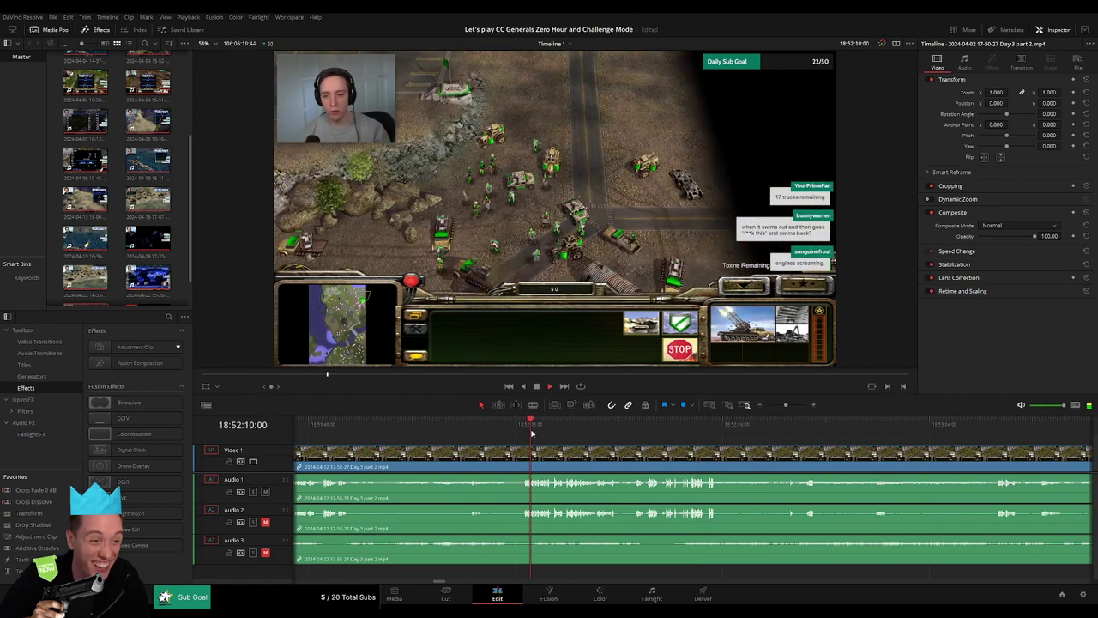
{"action": "scroll", "coordinate": [506, 447], "scroll_direction": "up", "scroll_amount": 2}
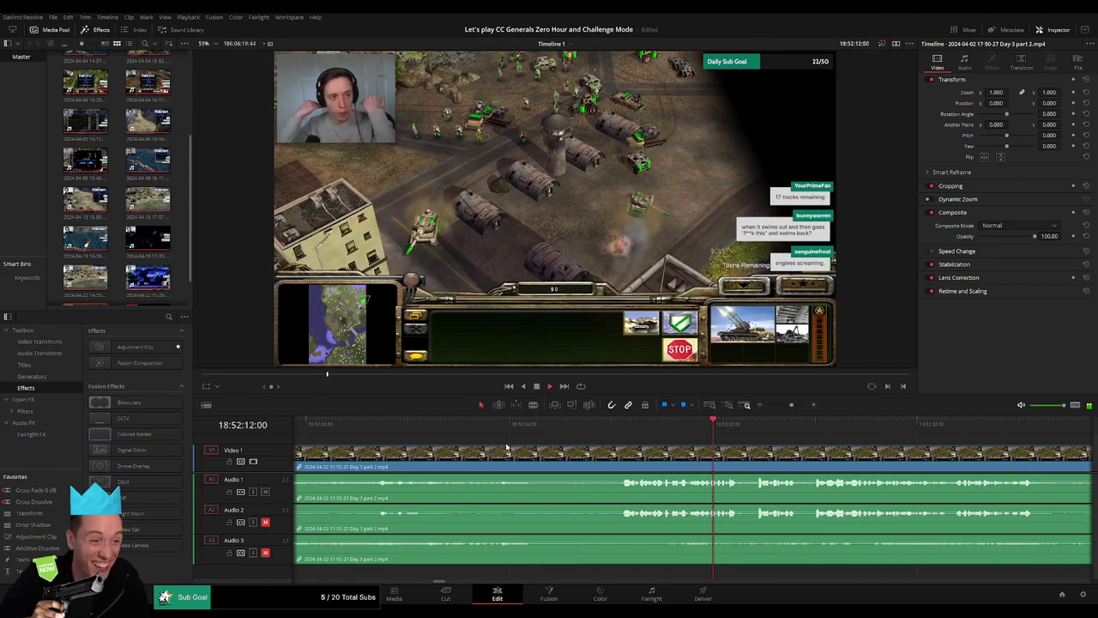
{"action": "left_click", "coordinate": [387, 426]}
{"action": "left_click", "coordinate": [607, 430]}
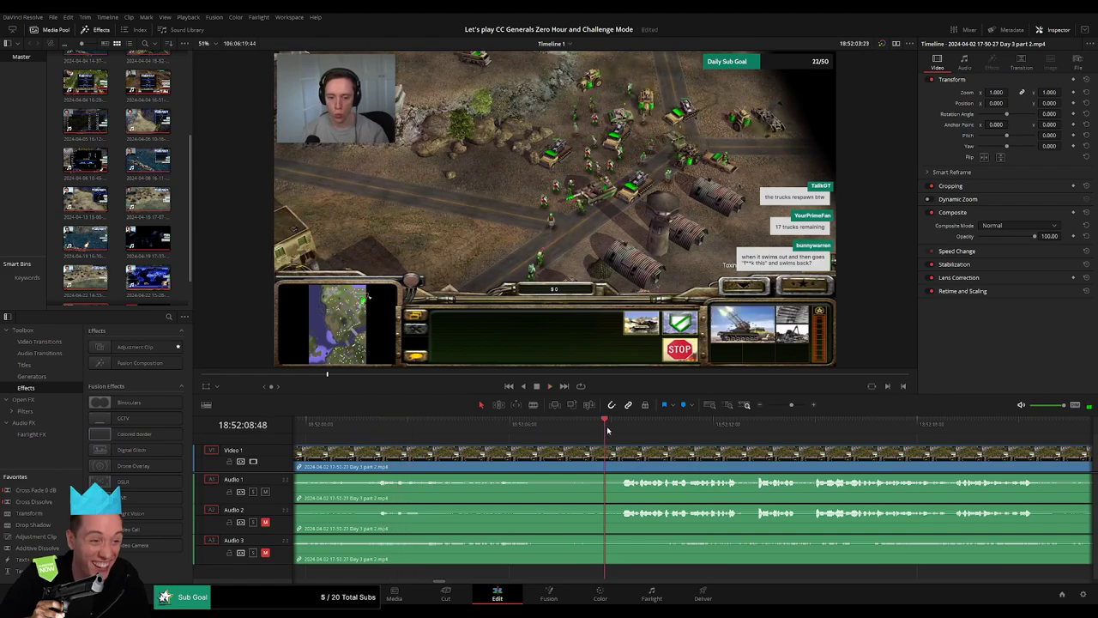
{"action": "mouse_move", "coordinate": [606, 430]}
{"action": "left_mouse_down"}
{"action": "mouse_move", "coordinate": [621, 432]}
{"action": "mouse_move", "coordinate": [580, 437]}
{"action": "left_mouse_up"}
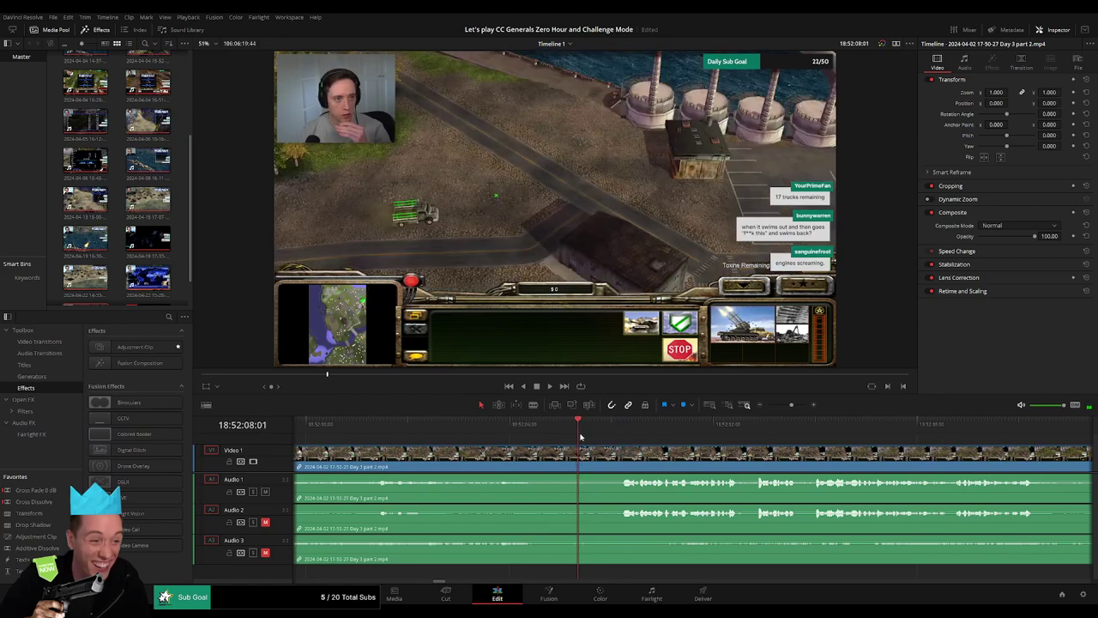
- Blade all tracks at 18:52:08 and fade Audio 1 and Audio 2 across the cut
{"action": "key", "text": "ctrl+b"}
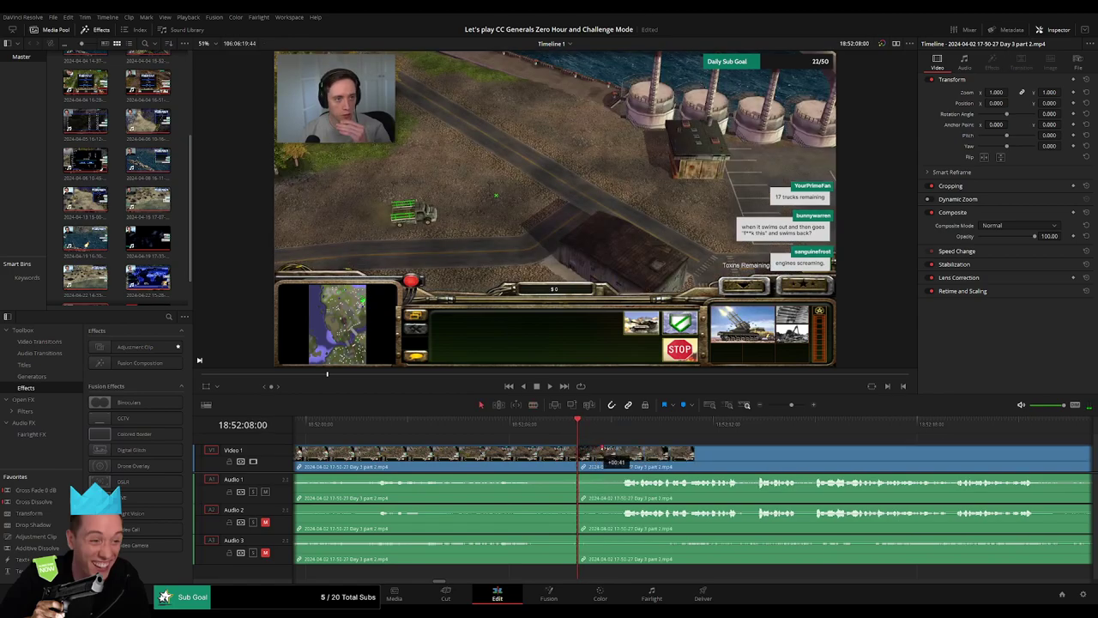
{"action": "mouse_move", "coordinate": [580, 450]}
{"action": "left_mouse_down"}
{"action": "mouse_move", "coordinate": [617, 448]}
{"action": "mouse_move", "coordinate": [542, 448]}
{"action": "left_mouse_up"}
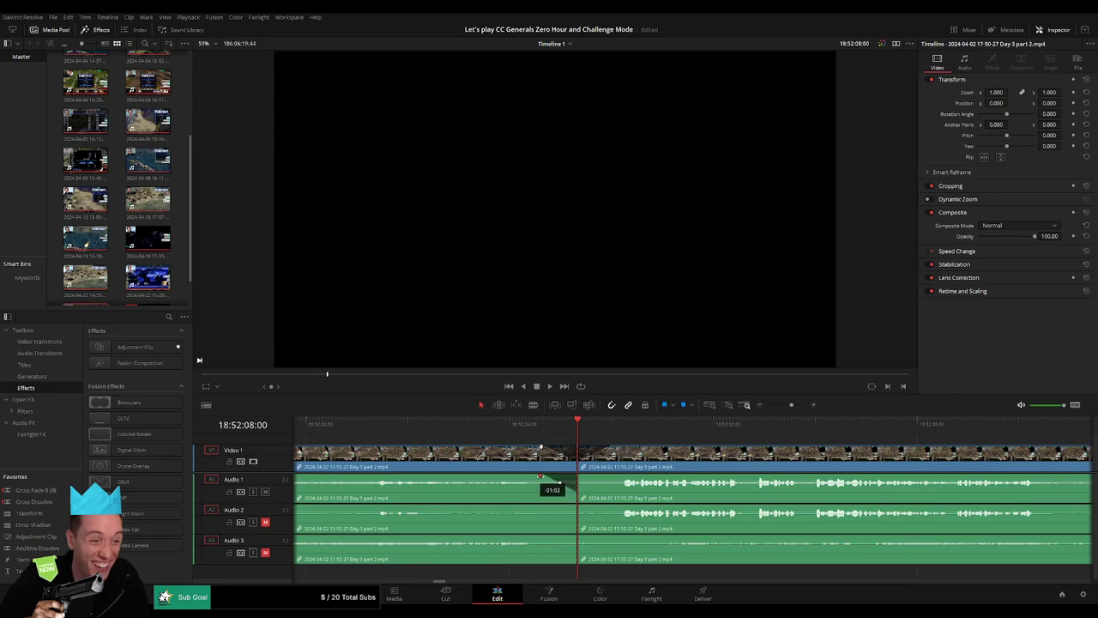
{"action": "left_click_drag", "start_coordinate": [580, 477], "coordinate": [612, 477]}
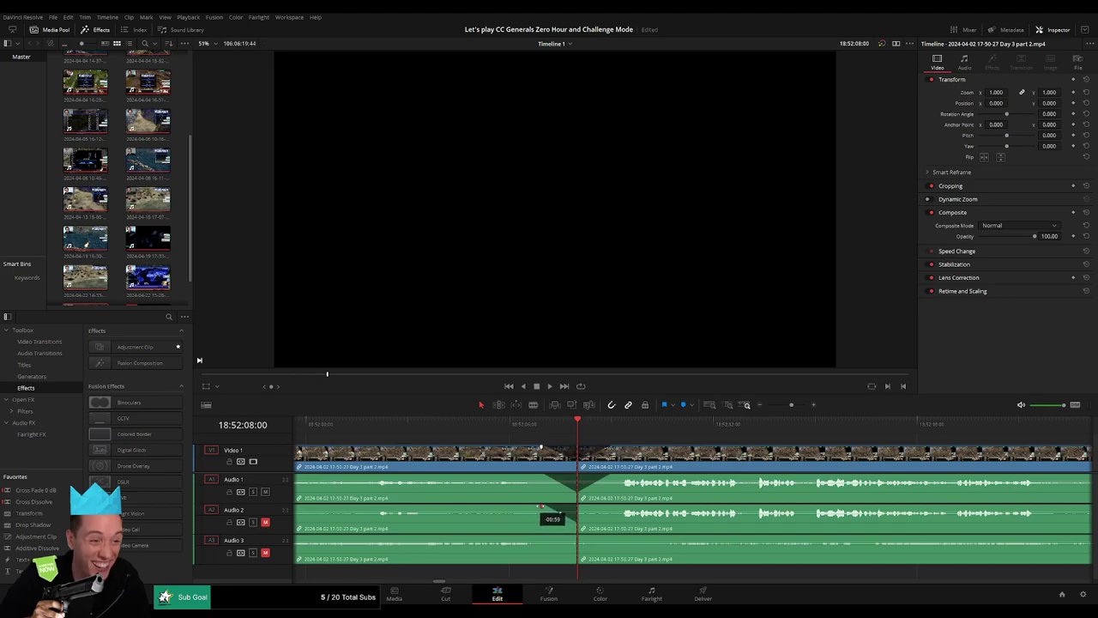
{"action": "left_click_drag", "start_coordinate": [575, 507], "coordinate": [614, 507]}
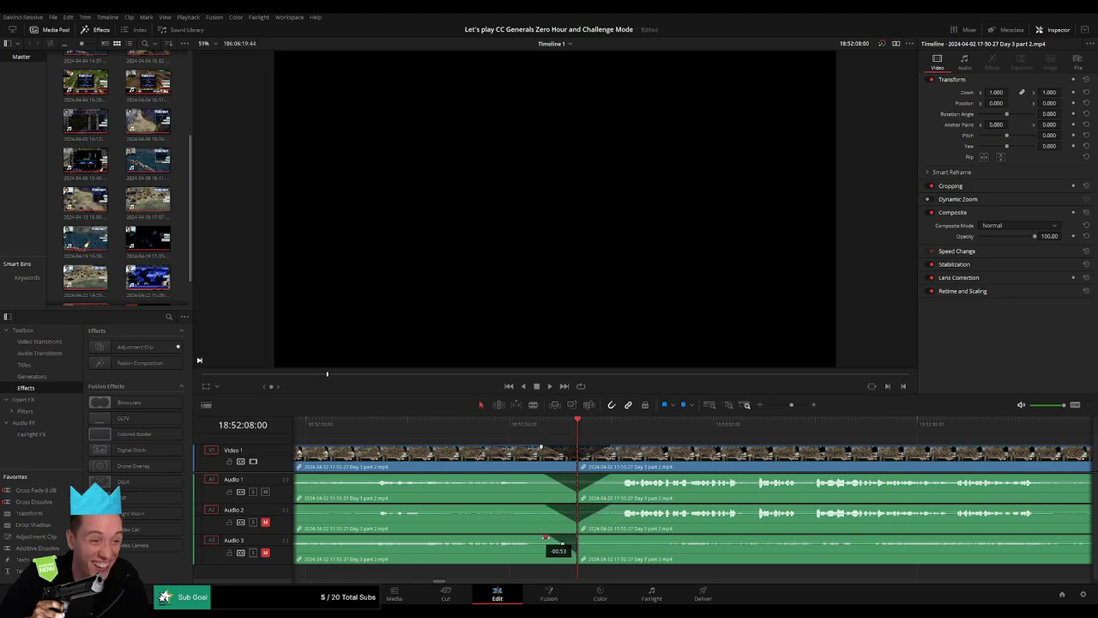
- Fade Audio 3 across the cut and move the short leftover piece to the right
{"action": "left_click_drag", "start_coordinate": [579, 538], "coordinate": [606, 537]}
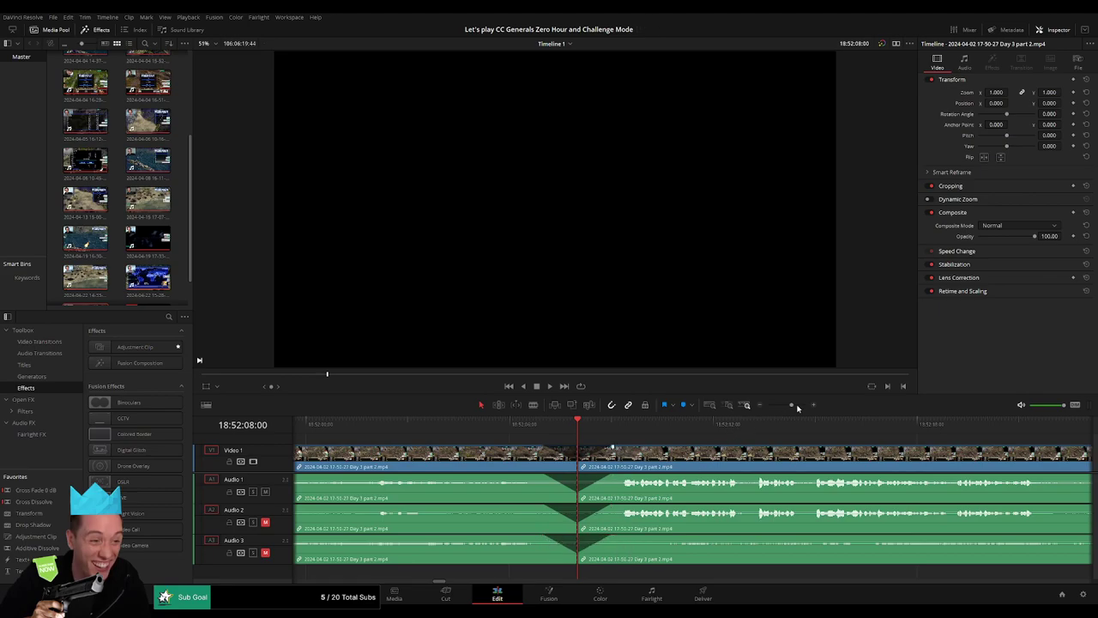
{"action": "left_click_drag", "start_coordinate": [797, 407], "coordinate": [767, 406]}
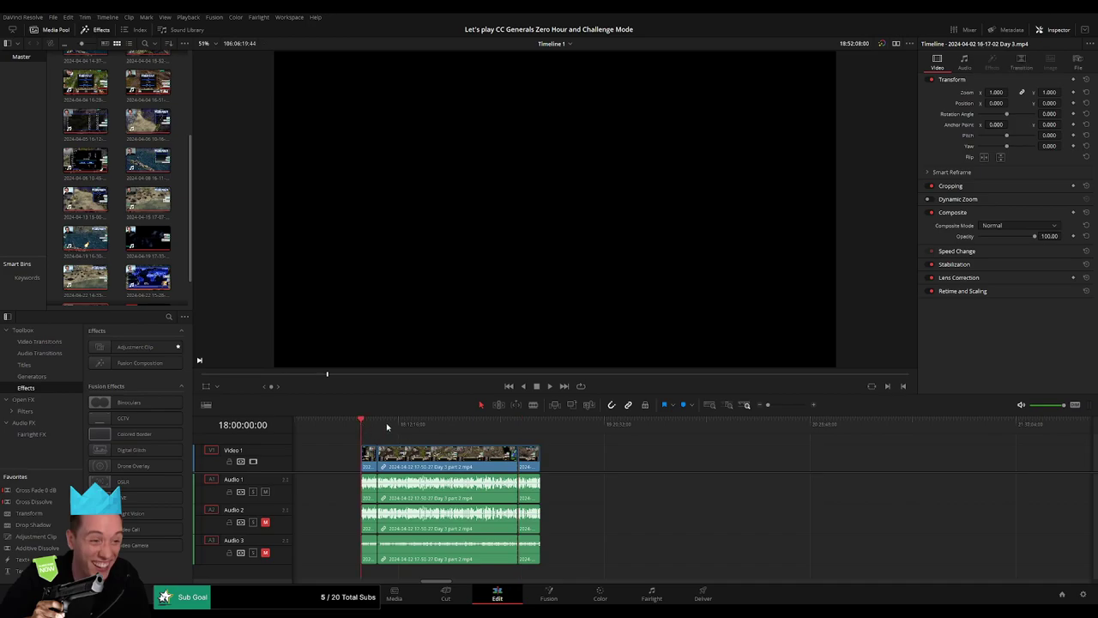
{"action": "left_click", "coordinate": [515, 424]}
{"action": "scroll", "coordinate": [466, 454], "scroll_direction": "down", "scroll_amount": 2}
{"action": "left_click_drag", "start_coordinate": [410, 461], "coordinate": [655, 462]}
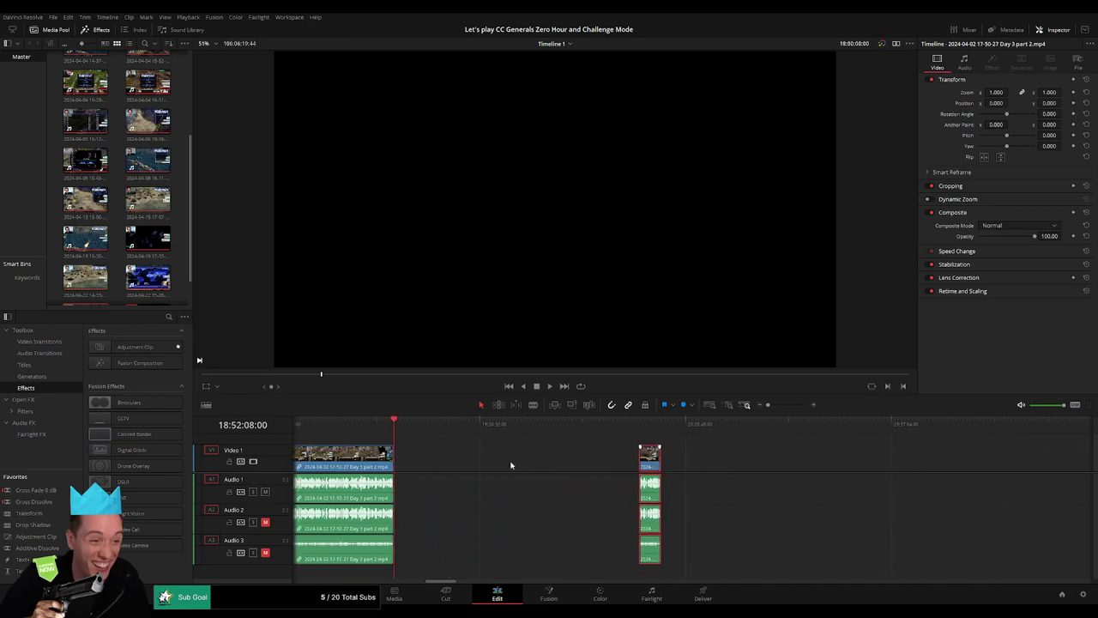
{"action": "left_click", "coordinate": [456, 466]}
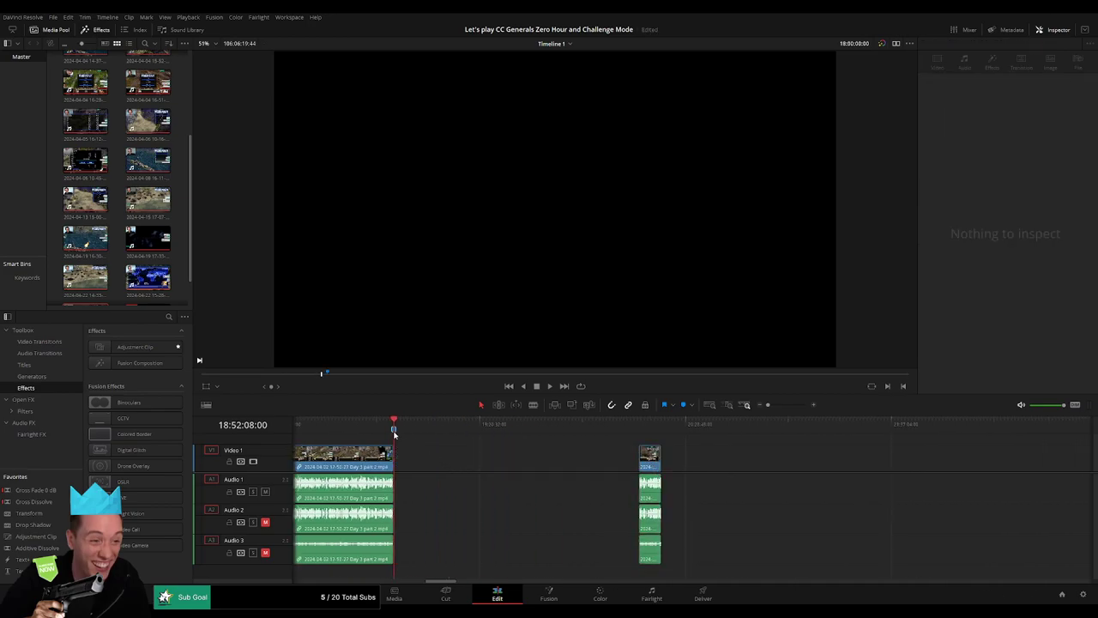
{"action": "left_click", "coordinate": [478, 463]}
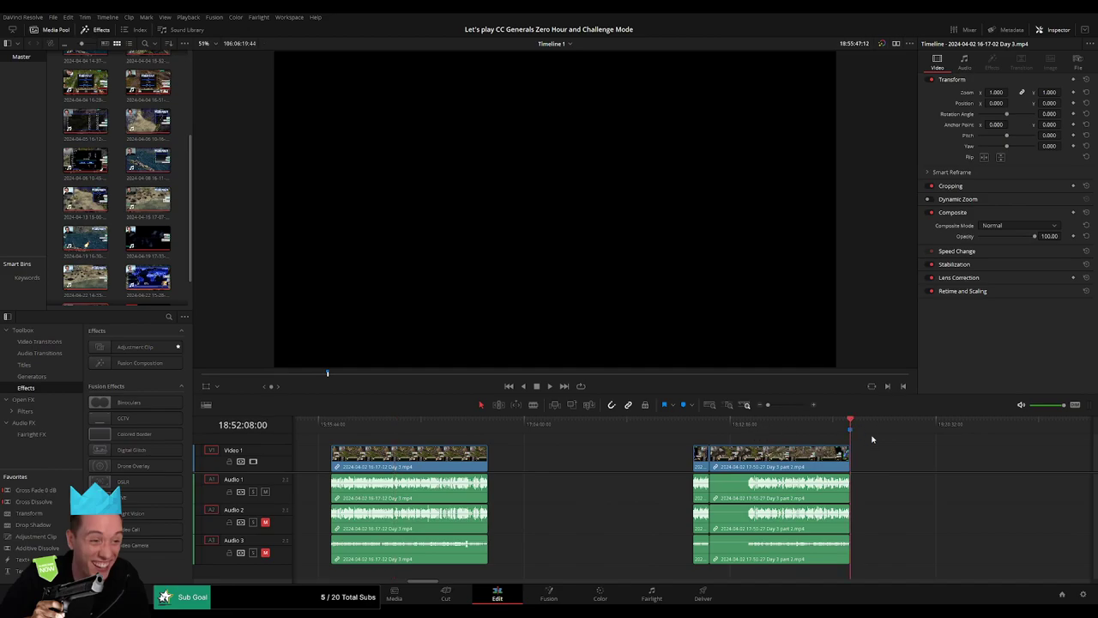
- Reposition the playhead across the gap and pull the leftover clip to start at 20:00:00:00
{"action": "left_click", "coordinate": [866, 458]}
{"action": "scroll", "coordinate": [581, 458], "scroll_direction": "right", "scroll_amount": 5}
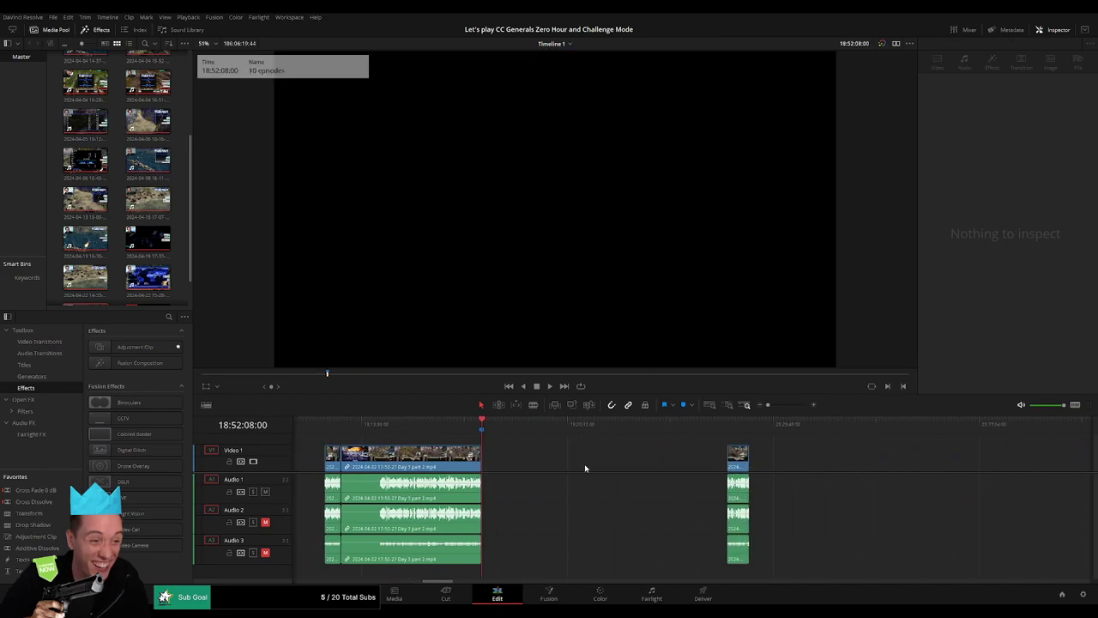
{"action": "scroll", "coordinate": [515, 460], "scroll_direction": "right", "scroll_amount": 2}
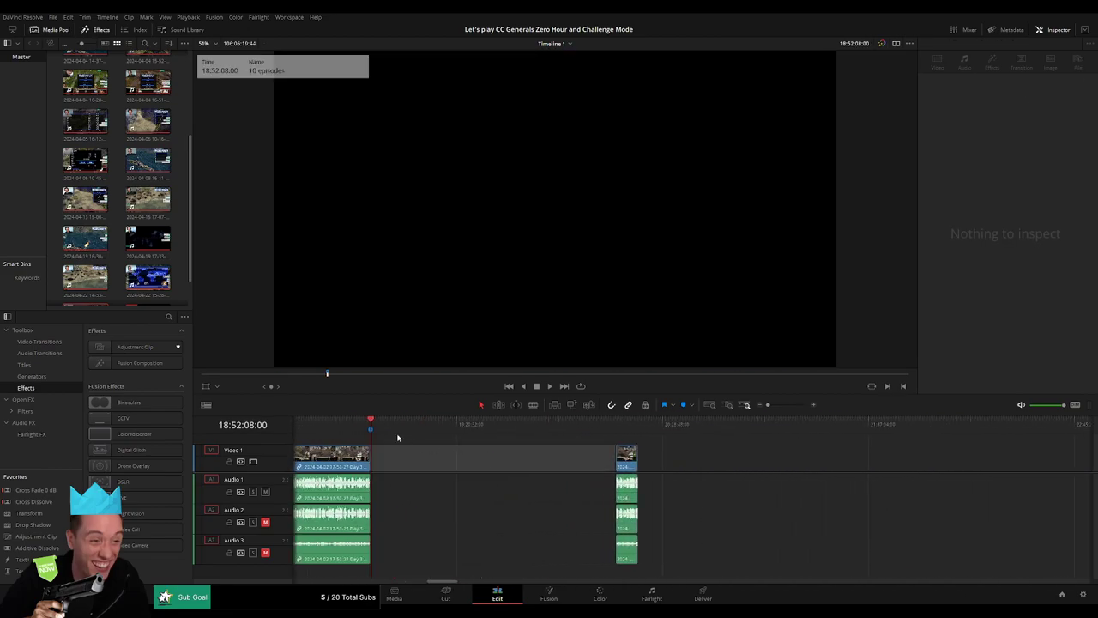
{"action": "left_click_drag", "start_coordinate": [458, 438], "coordinate": [490, 439]}
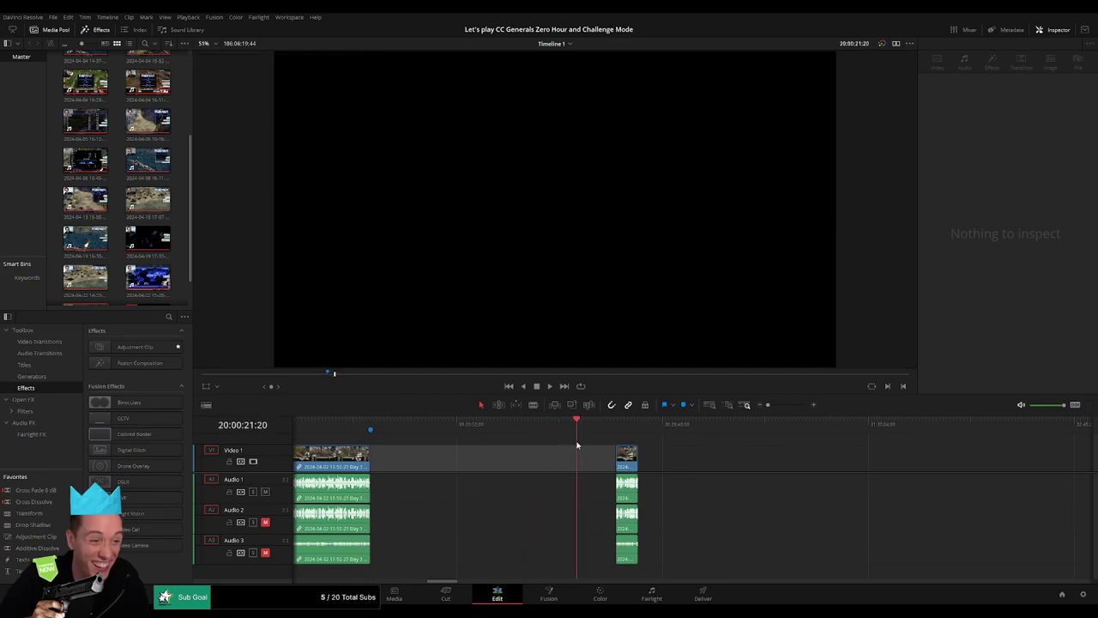
{"action": "scroll", "coordinate": [672, 453], "scroll_direction": "up", "scroll_amount": 2}
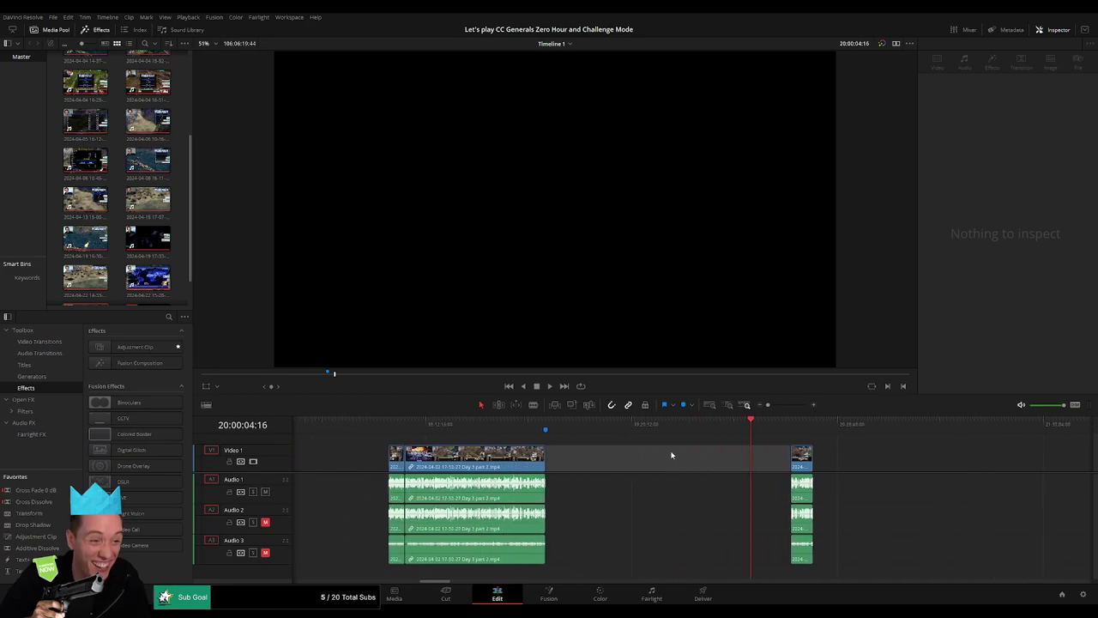
{"action": "left_click_drag", "start_coordinate": [768, 405], "coordinate": [774, 408]}
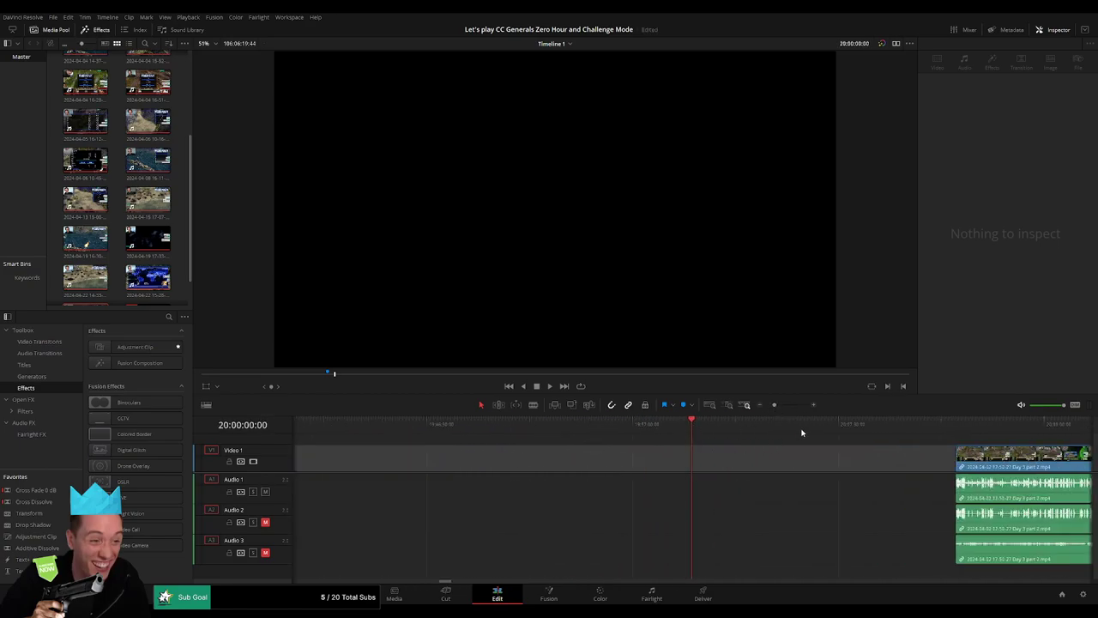
{"action": "scroll", "coordinate": [802, 432], "scroll_direction": "down", "scroll_amount": 2}
{"action": "left_click_drag", "start_coordinate": [743, 458], "coordinate": [700, 460]}
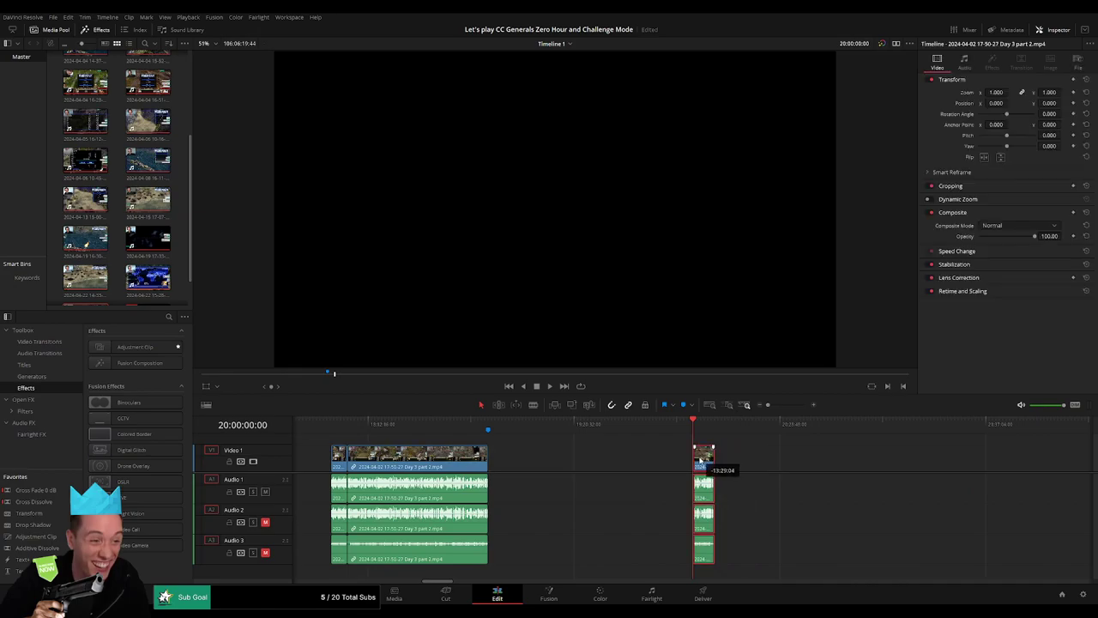
{"action": "left_click", "coordinate": [638, 452]}
{"action": "left_click_drag", "start_coordinate": [431, 582], "coordinate": [273, 582]}
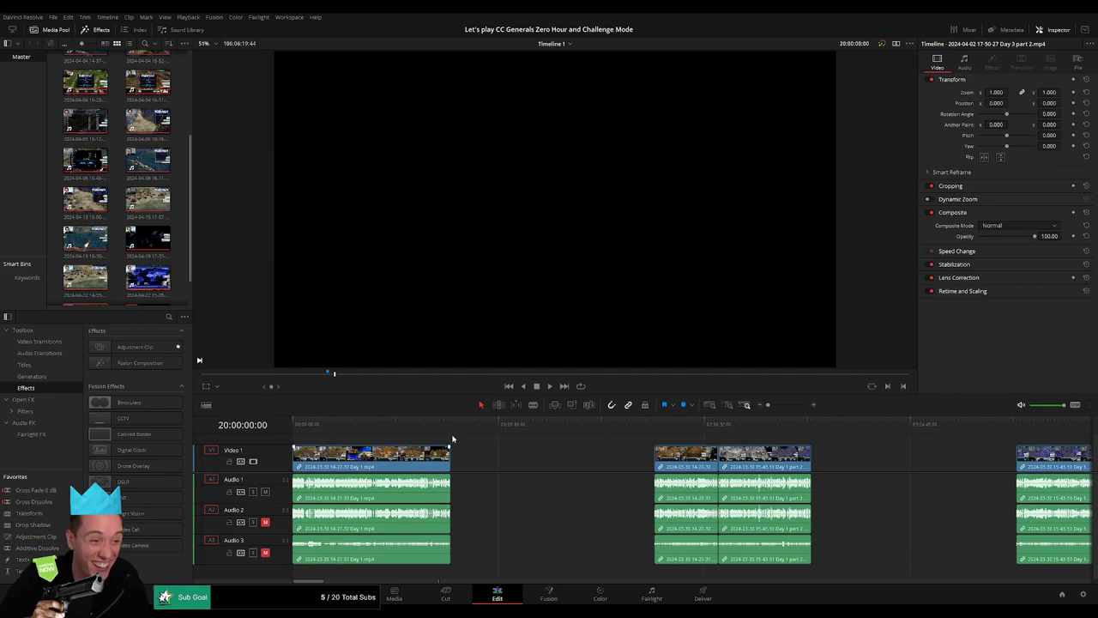
- Review the timeline by jumping the playhead from clip end to clip end through Day 3 part 2
{"action": "left_click", "coordinate": [453, 440]}
{"action": "scroll", "coordinate": [629, 447], "scroll_direction": "right", "scroll_amount": 5}
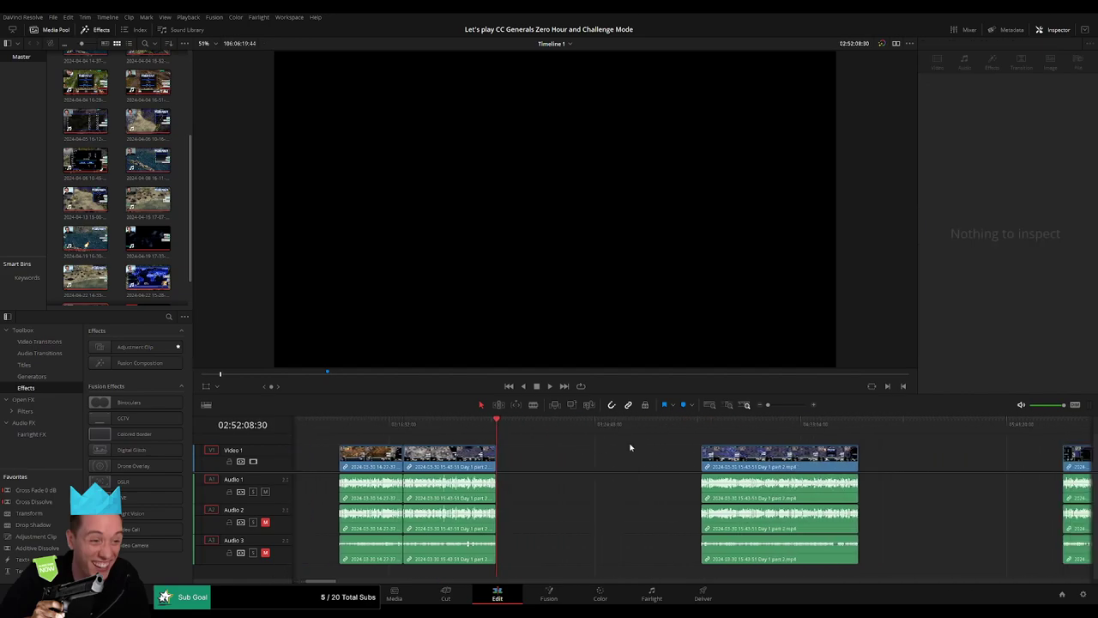
{"action": "scroll", "coordinate": [655, 457], "scroll_direction": "right", "scroll_amount": 6}
{"action": "left_click", "coordinate": [859, 424]}
{"action": "scroll", "coordinate": [626, 451], "scroll_direction": "right", "scroll_amount": 4}
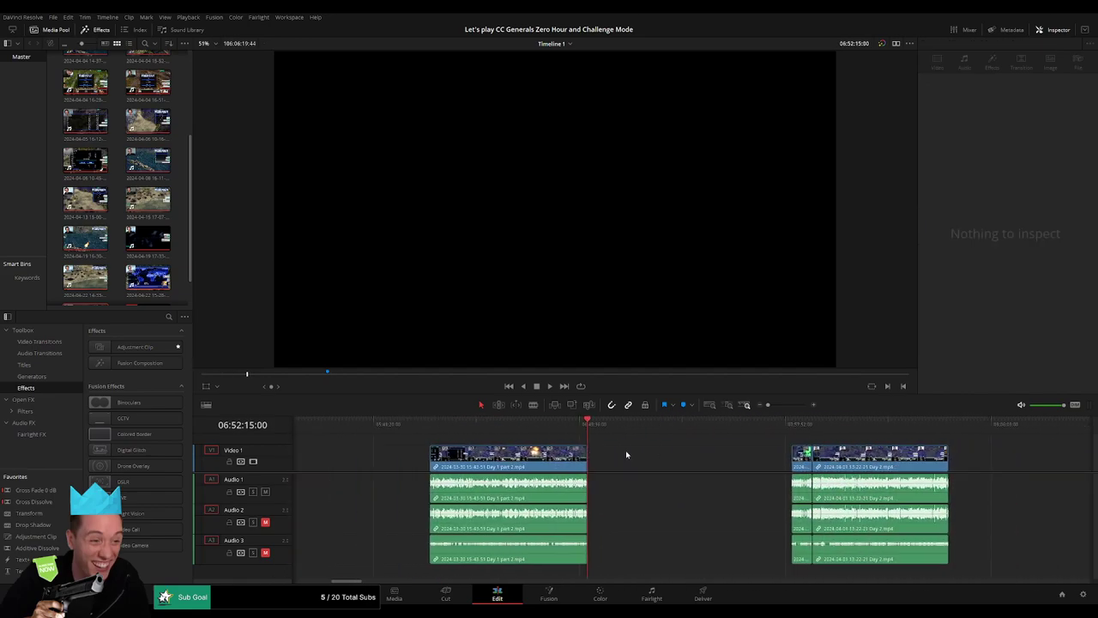
{"action": "scroll", "coordinate": [858, 429], "scroll_direction": "right", "scroll_amount": 1}
{"action": "left_click", "coordinate": [857, 429]}
{"action": "scroll", "coordinate": [809, 461], "scroll_direction": "right", "scroll_amount": 5}
{"action": "left_click", "coordinate": [857, 424]}
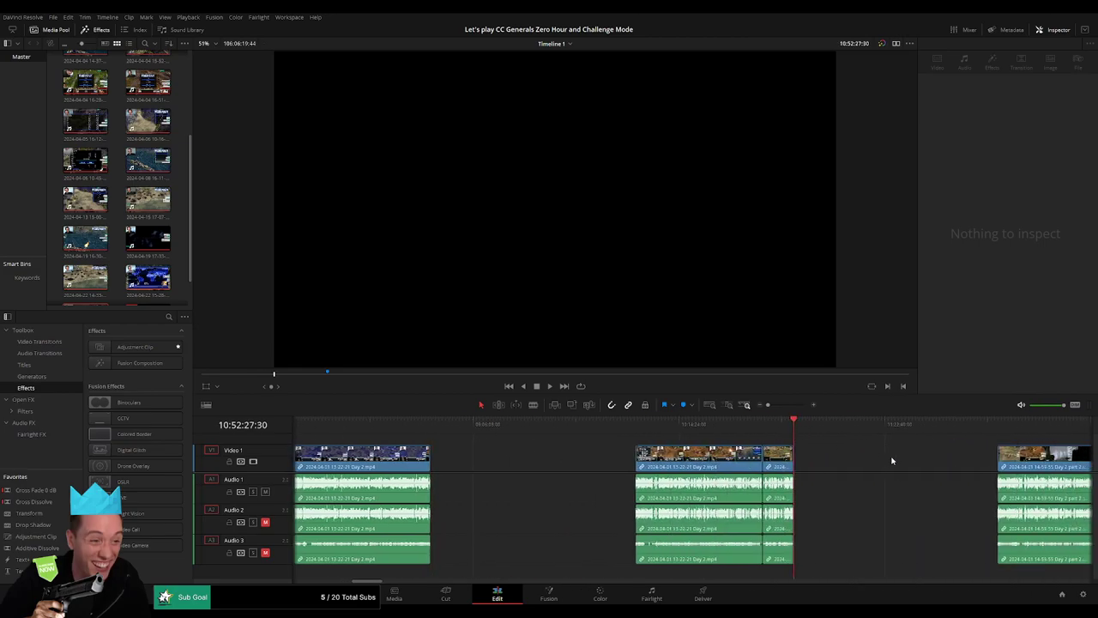
{"action": "scroll", "coordinate": [738, 443], "scroll_direction": "right", "scroll_amount": 5}
{"action": "scroll", "coordinate": [814, 469], "scroll_direction": "right", "scroll_amount": 5}
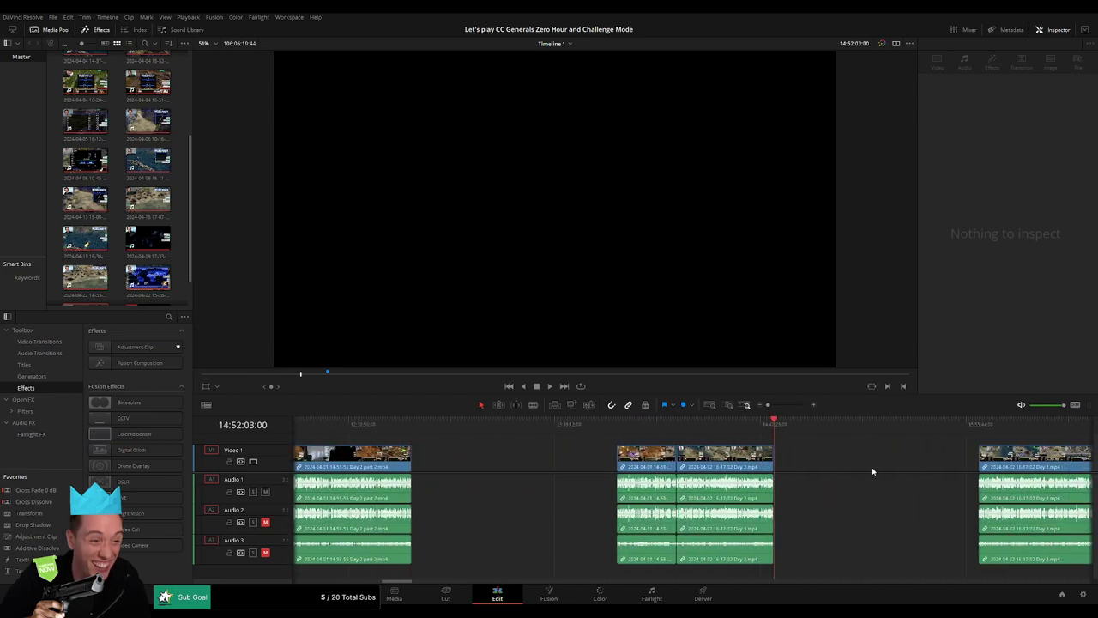
{"action": "scroll", "coordinate": [872, 471], "scroll_direction": "right", "scroll_amount": 5}
{"action": "scroll", "coordinate": [847, 442], "scroll_direction": "right", "scroll_amount": 5}
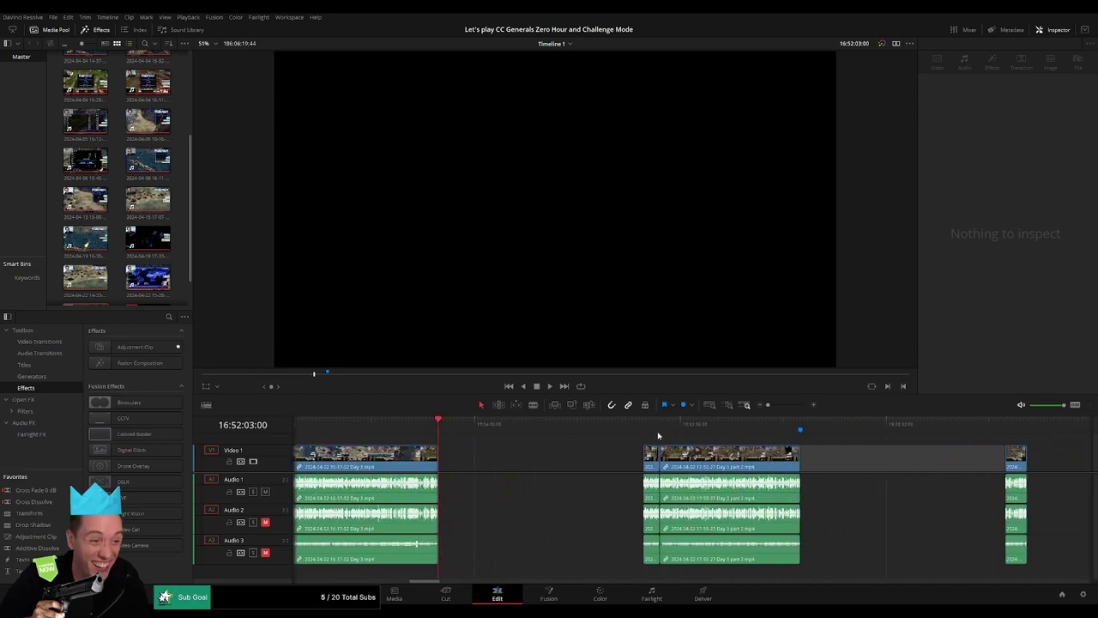
{"action": "left_click", "coordinate": [795, 424]}
{"action": "scroll", "coordinate": [515, 457], "scroll_direction": "right", "scroll_amount": 5}
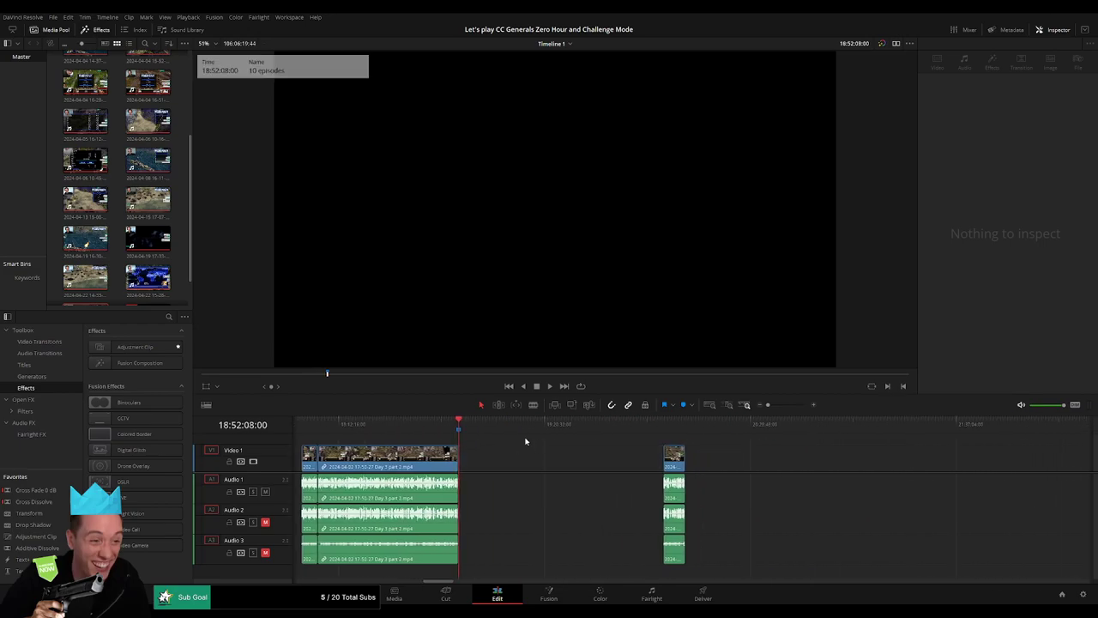
{"action": "left_click", "coordinate": [496, 424]}
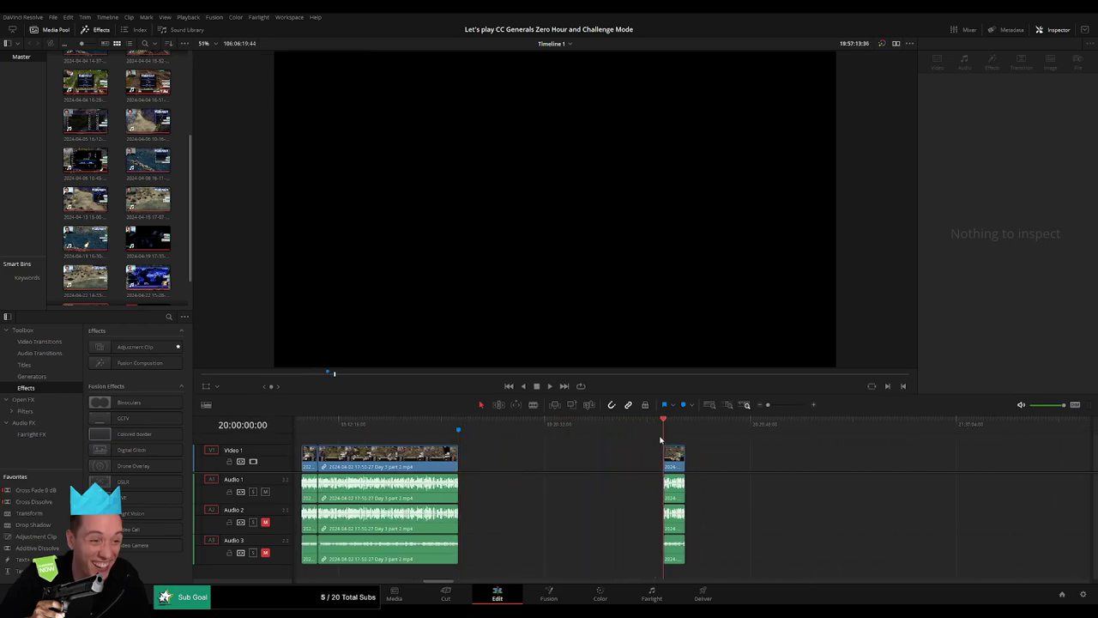
- Ripple-delete the empty gap between the Day 3 part 2 clip and the Day 4 clip
{"action": "key", "text": "Down"}
{"action": "scroll", "coordinate": [809, 472], "scroll_direction": "right", "scroll_amount": 5}
{"action": "scroll", "coordinate": [777, 464], "scroll_direction": "right", "scroll_amount": 5}
{"action": "scroll", "coordinate": [907, 460], "scroll_direction": "right", "scroll_amount": 5}
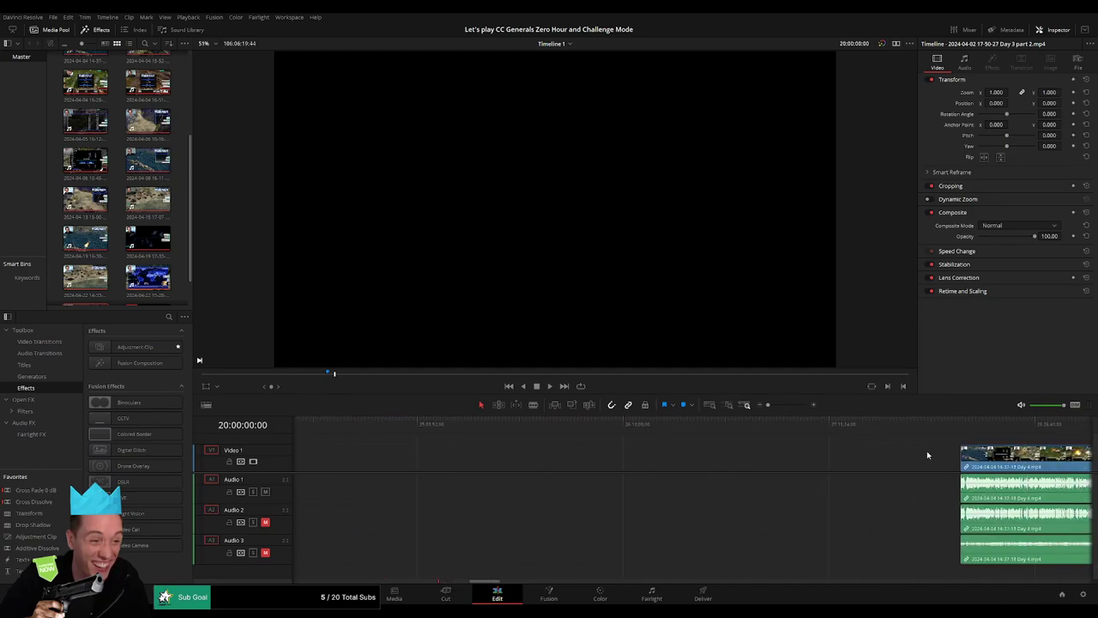
{"action": "scroll", "coordinate": [926, 450], "scroll_direction": "right", "scroll_amount": 3}
{"action": "scroll", "coordinate": [772, 452], "scroll_direction": "right", "scroll_amount": 5}
{"action": "scroll", "coordinate": [579, 454], "scroll_direction": "right", "scroll_amount": 5}
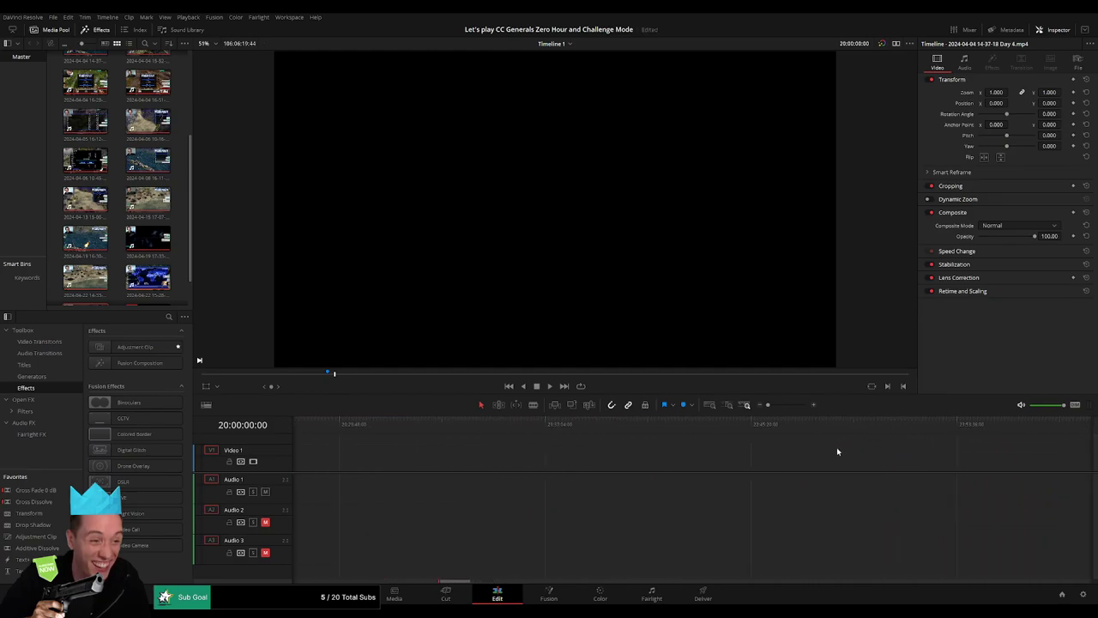
{"action": "scroll", "coordinate": [838, 451], "scroll_direction": "right", "scroll_amount": 5}
{"action": "scroll", "coordinate": [858, 450], "scroll_direction": "right", "scroll_amount": 5}
{"action": "scroll", "coordinate": [938, 445], "scroll_direction": "right", "scroll_amount": 5}
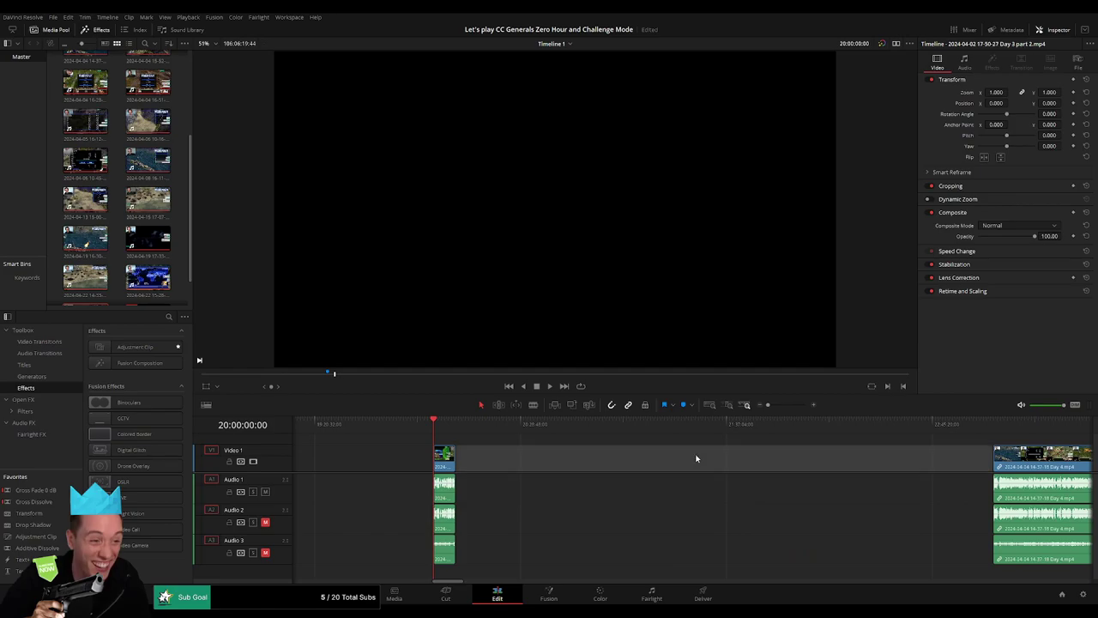
{"action": "key", "text": "Delete"}
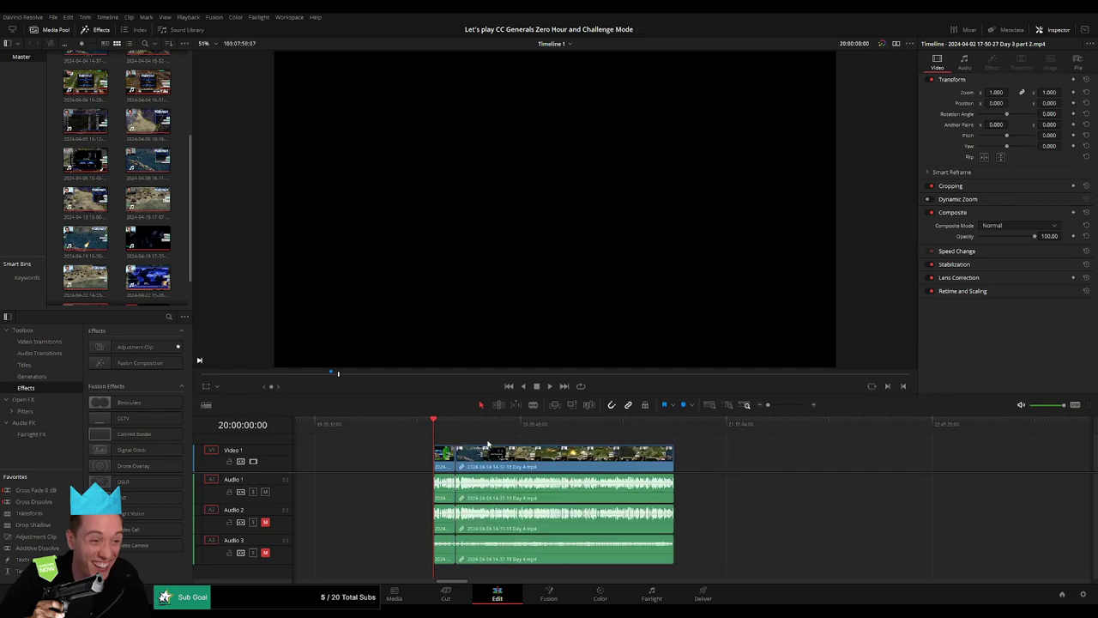
- Play back and scrub through the Day 3 part 2 to Day 4 join to check it
{"action": "key", "text": "space"}
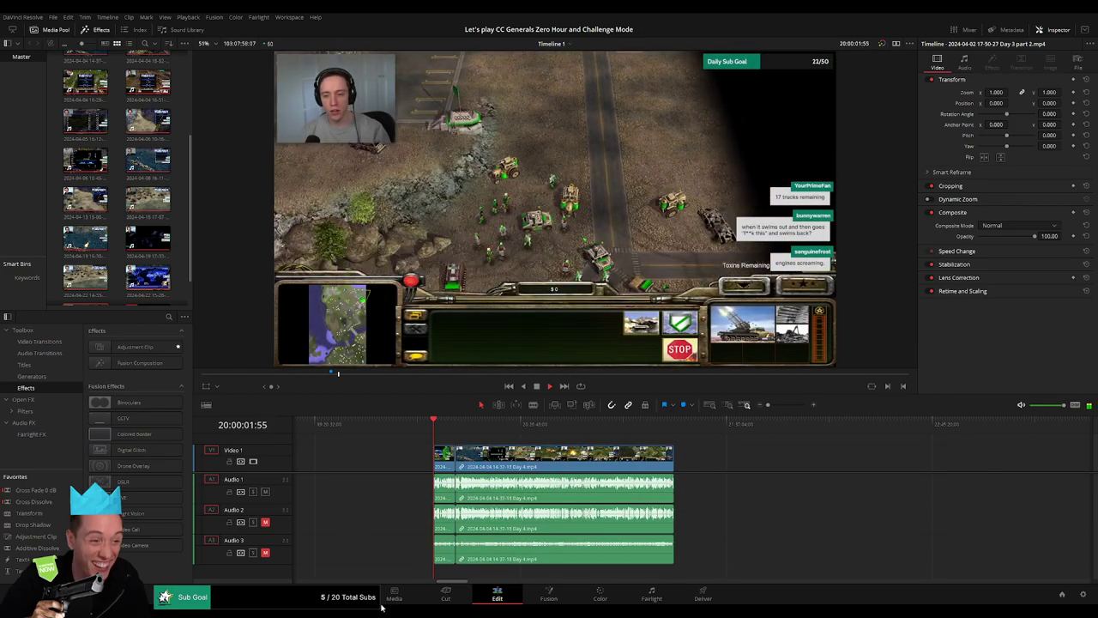
{"action": "left_click_drag", "start_coordinate": [768, 404], "coordinate": [782, 405]}
{"action": "scroll", "coordinate": [556, 452], "scroll_direction": "right", "scroll_amount": 3}
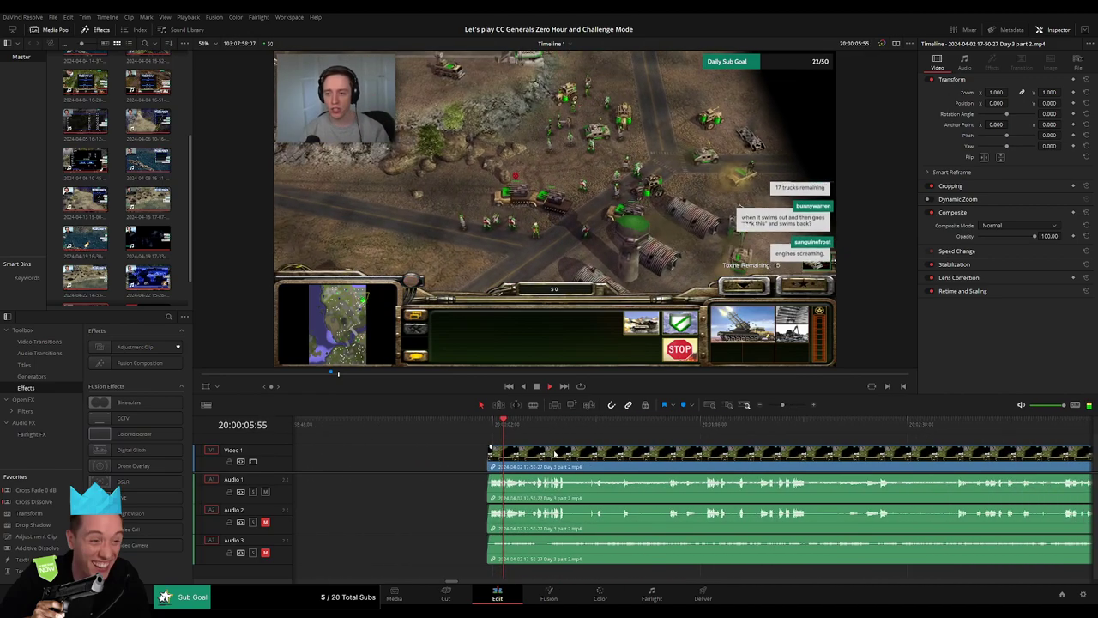
{"action": "left_click_drag", "start_coordinate": [519, 423], "coordinate": [735, 437]}
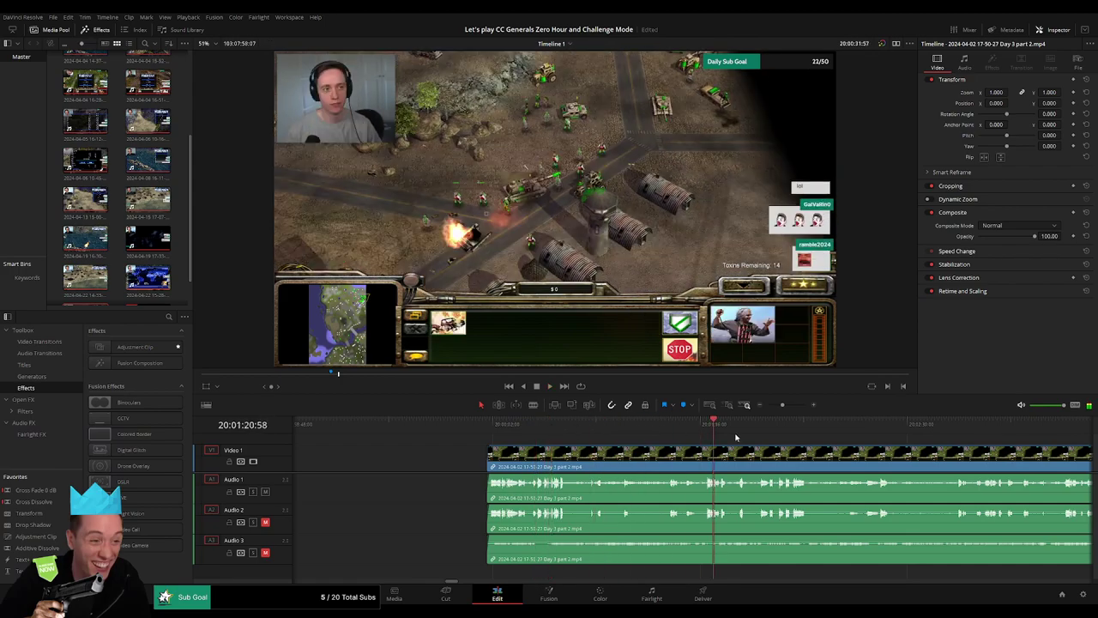
{"action": "scroll", "coordinate": [757, 415], "scroll_direction": "down", "scroll_amount": 3}
{"action": "left_click", "coordinate": [745, 424]}
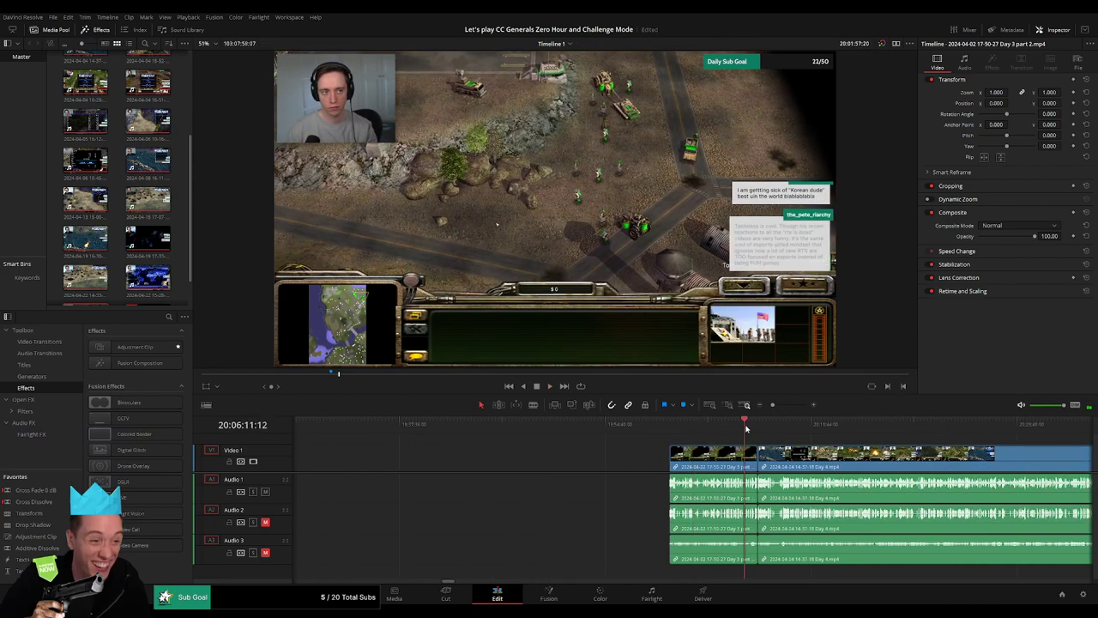
{"action": "scroll", "coordinate": [761, 420], "scroll_direction": "up", "scroll_amount": 3}
{"action": "left_click", "coordinate": [818, 423]}
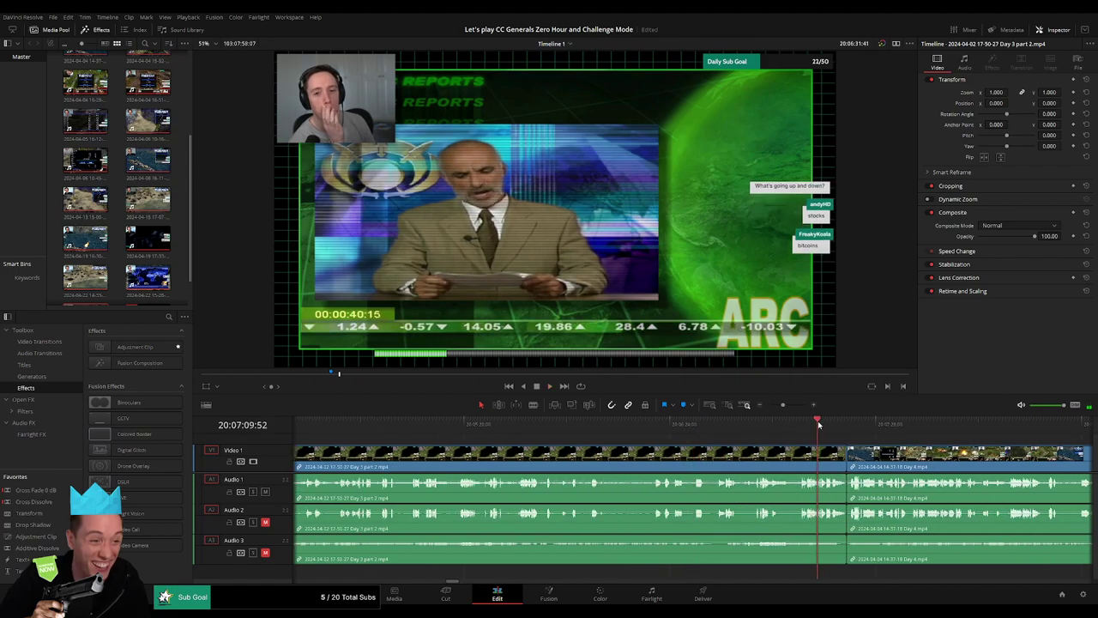
{"action": "scroll", "coordinate": [747, 461], "scroll_direction": "up", "scroll_amount": 3}
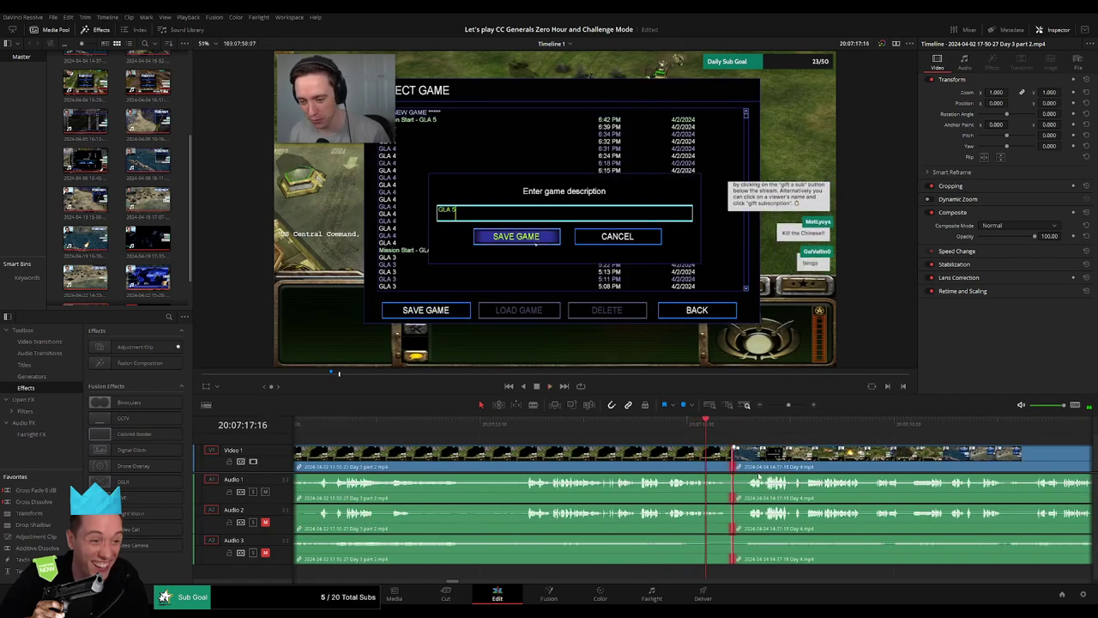
- Nudge the start of the Day 4 clip slightly and return the playhead to it
{"action": "left_click_drag", "start_coordinate": [826, 471], "coordinate": [822, 470]}
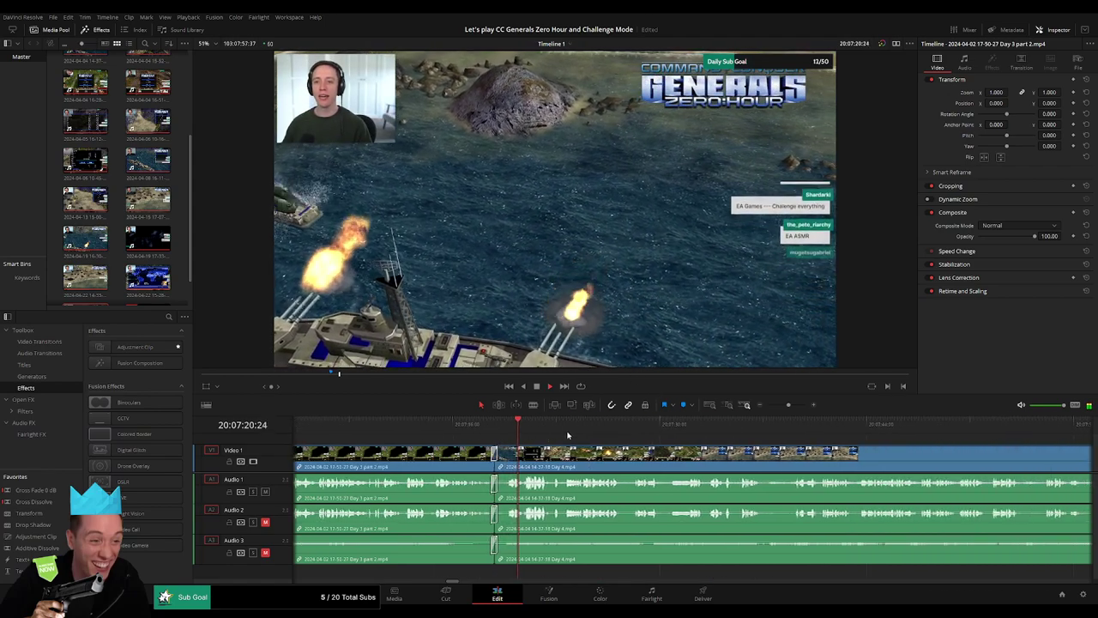
{"action": "left_click_drag", "start_coordinate": [788, 405], "coordinate": [768, 407]}
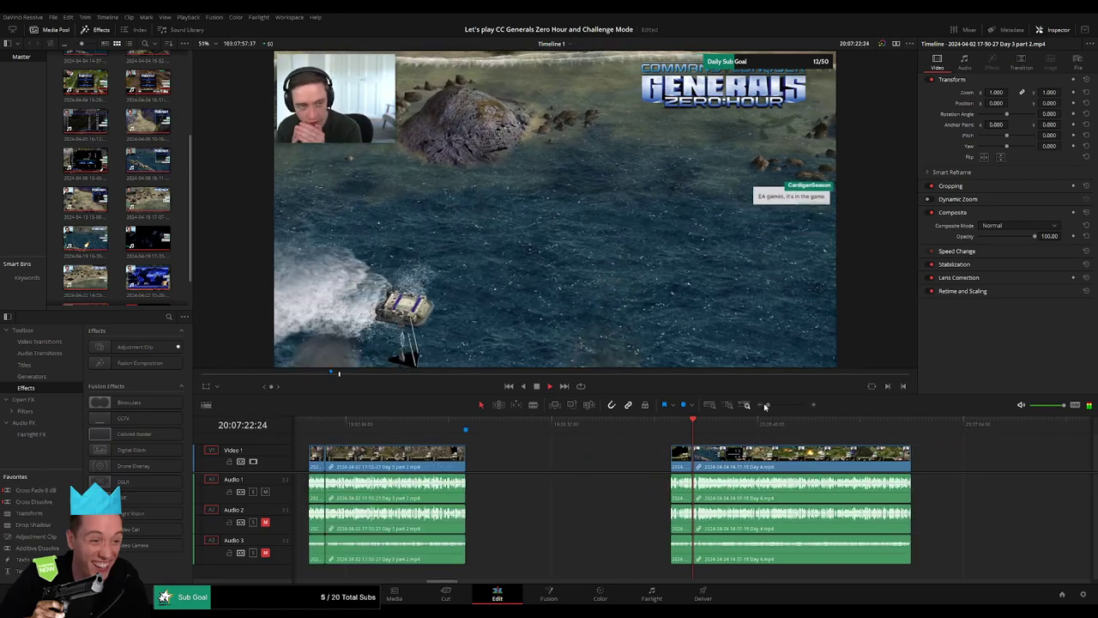
{"action": "left_click", "coordinate": [496, 424]}
- Zoom in and skim through the Day 4 footage to locate the cut area
{"action": "left_click_drag", "start_coordinate": [501, 428], "coordinate": [606, 434]}
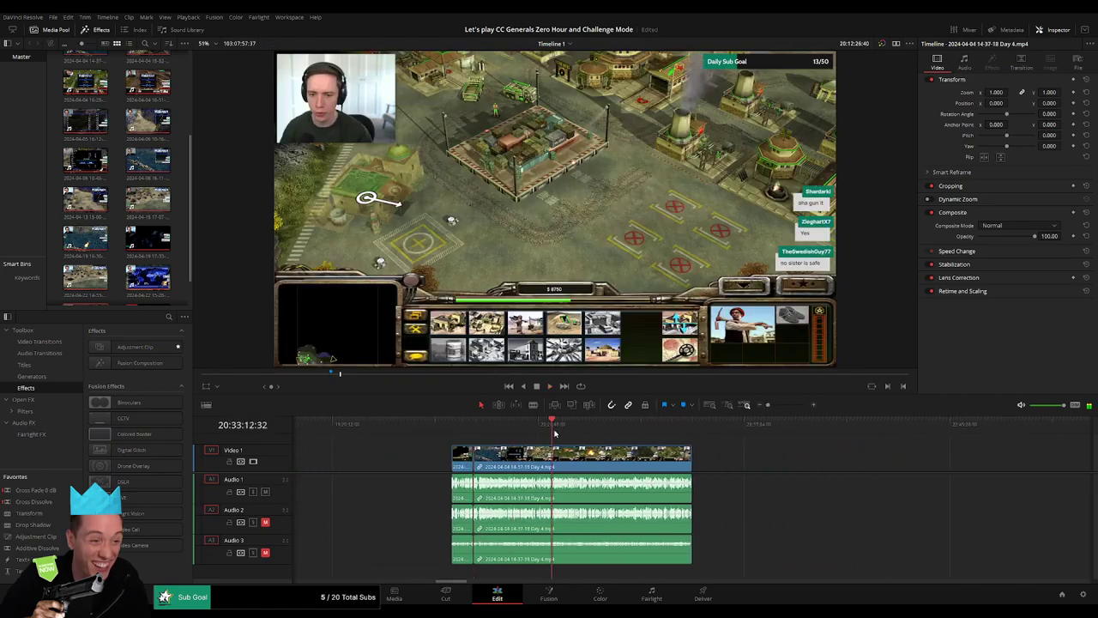
{"action": "key", "text": "space"}
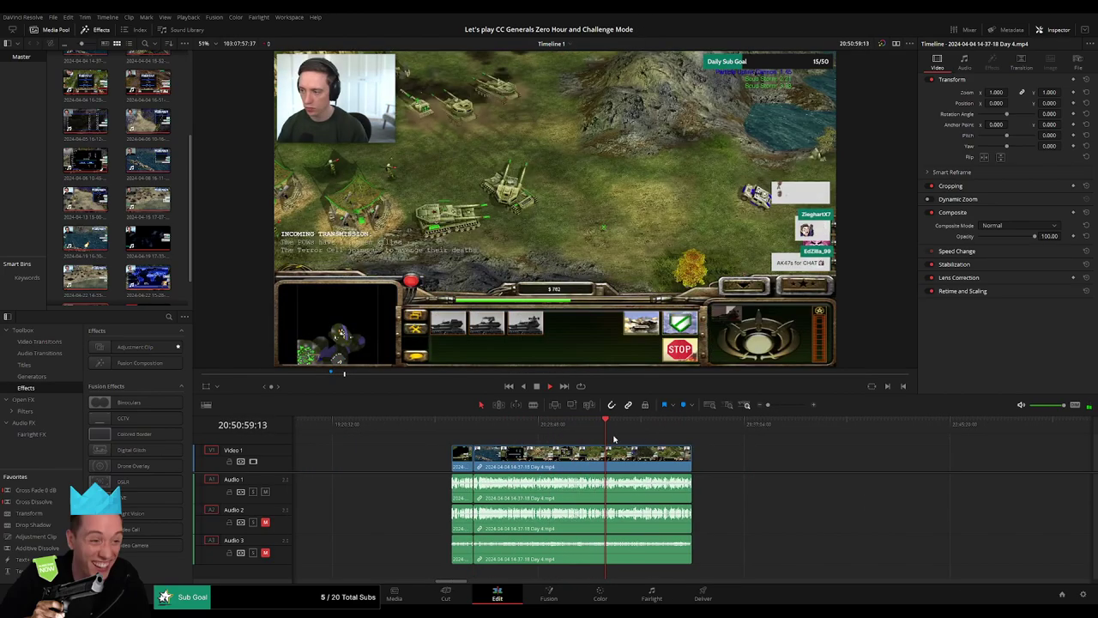
{"action": "left_click_drag", "start_coordinate": [768, 405], "coordinate": [785, 404]}
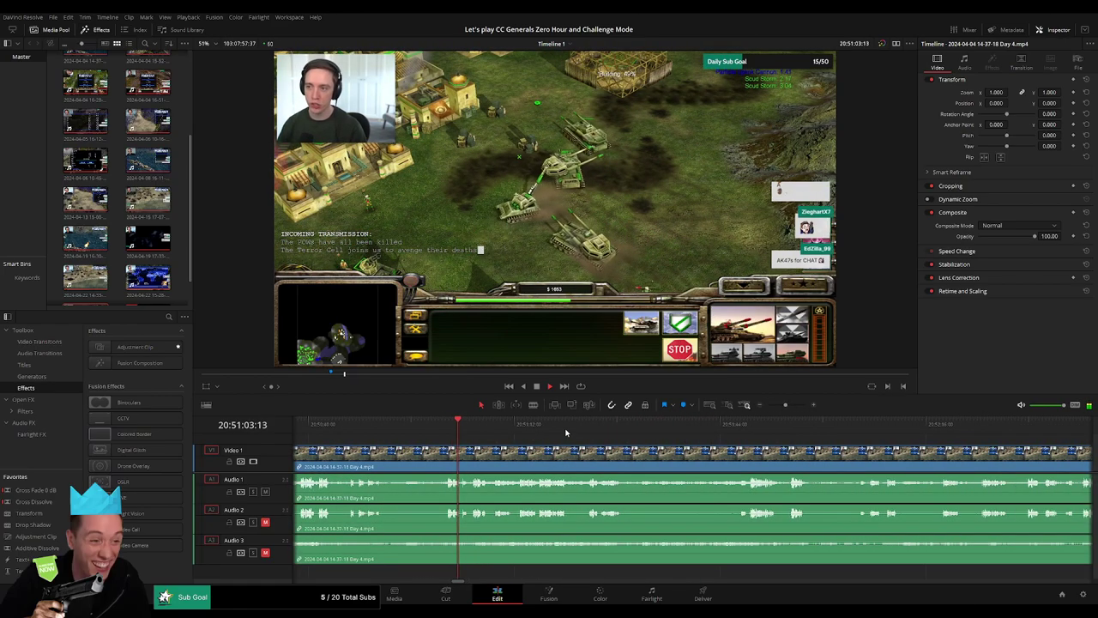
{"action": "left_click", "coordinate": [525, 429]}
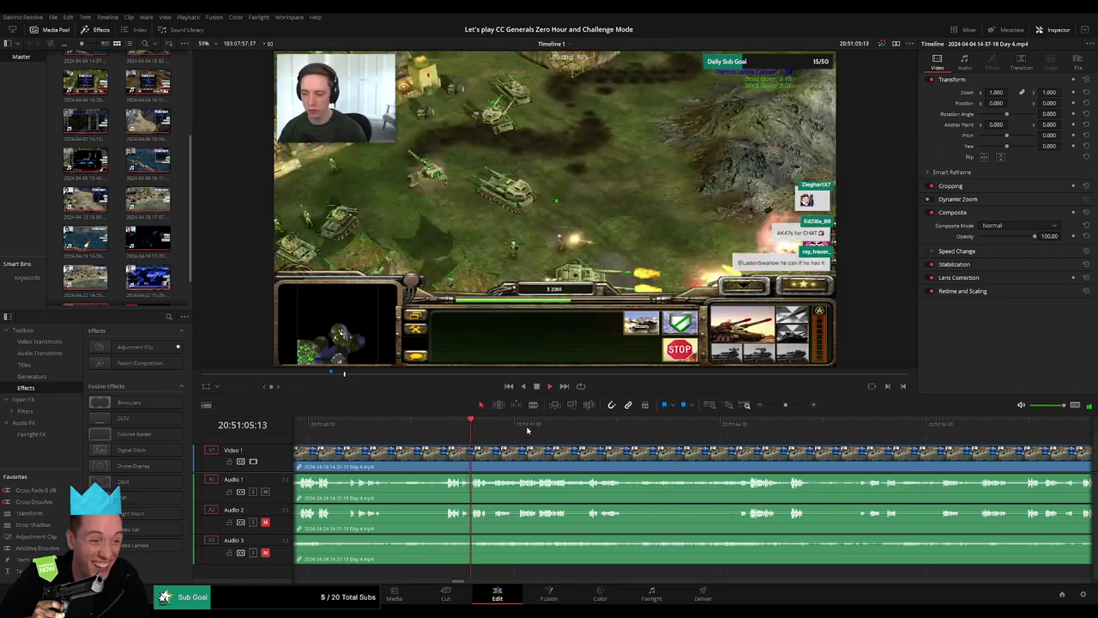
{"action": "left_click", "coordinate": [583, 429]}
{"action": "left_click", "coordinate": [721, 429]}
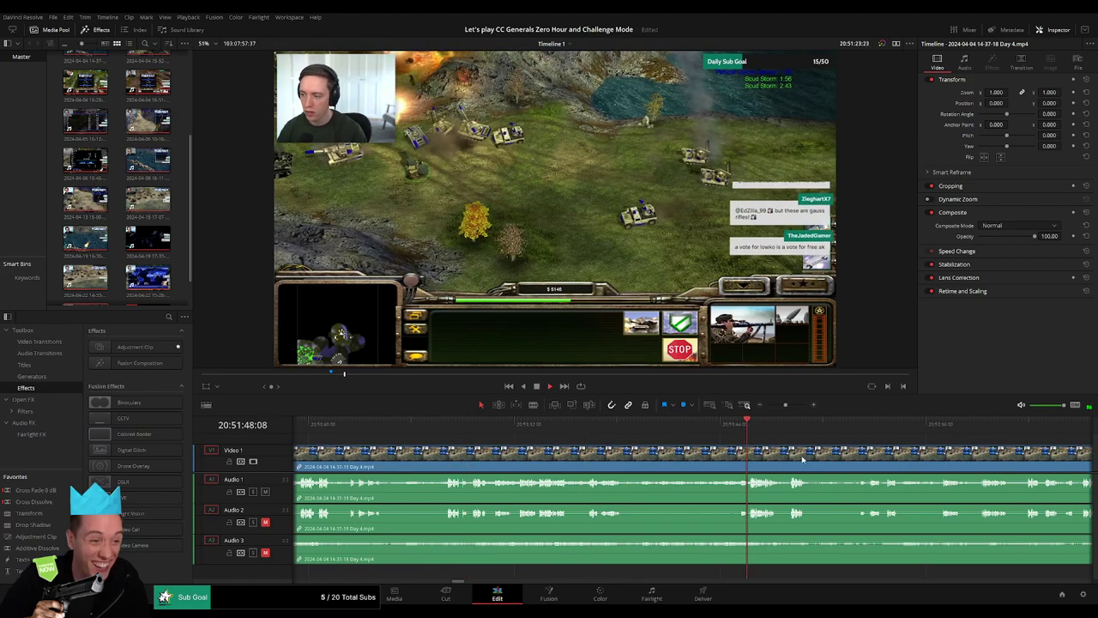
{"action": "scroll", "coordinate": [669, 446], "scroll_direction": "right", "scroll_amount": 5}
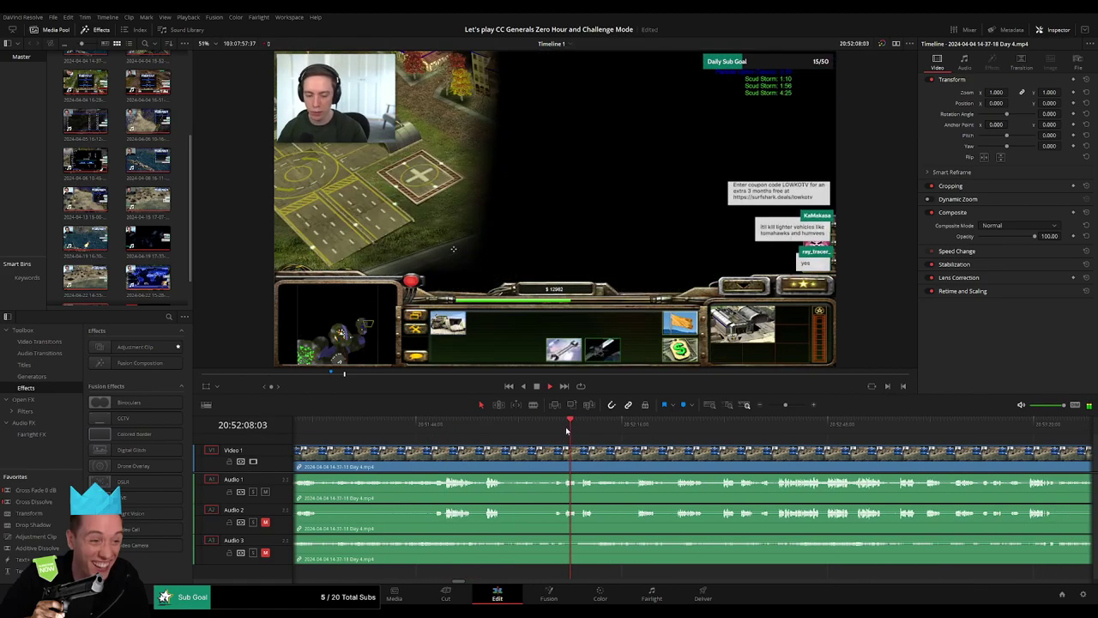
- Blade the Day 4 clip at 20:52:05:30 across video and all audio tracks
{"action": "left_click_drag", "start_coordinate": [785, 404], "coordinate": [794, 405]}
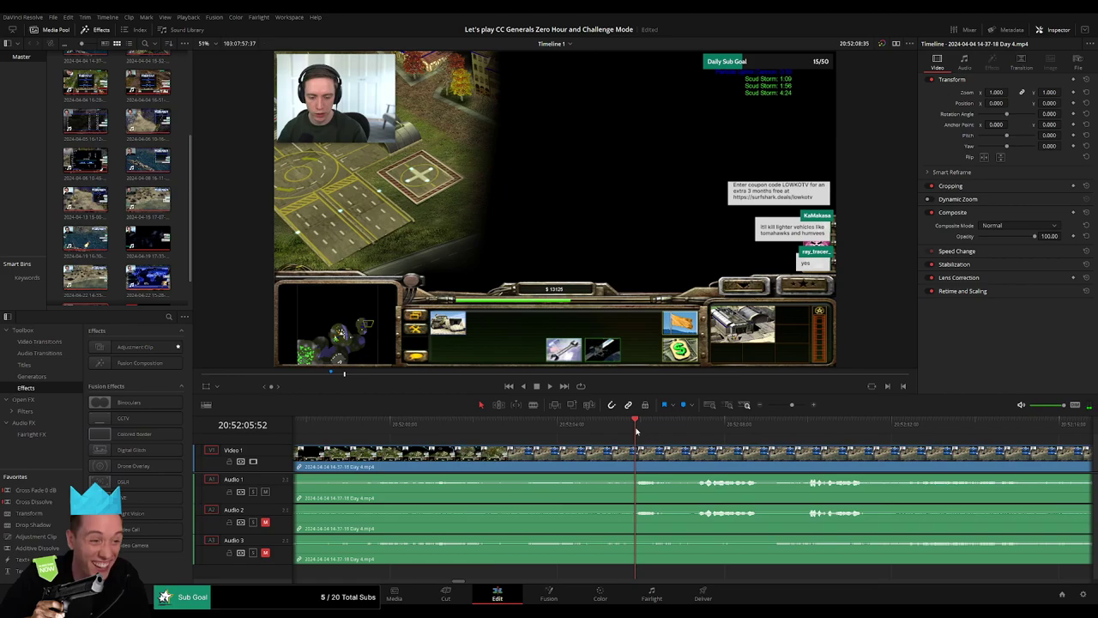
{"action": "left_click_drag", "start_coordinate": [636, 431], "coordinate": [639, 432]}
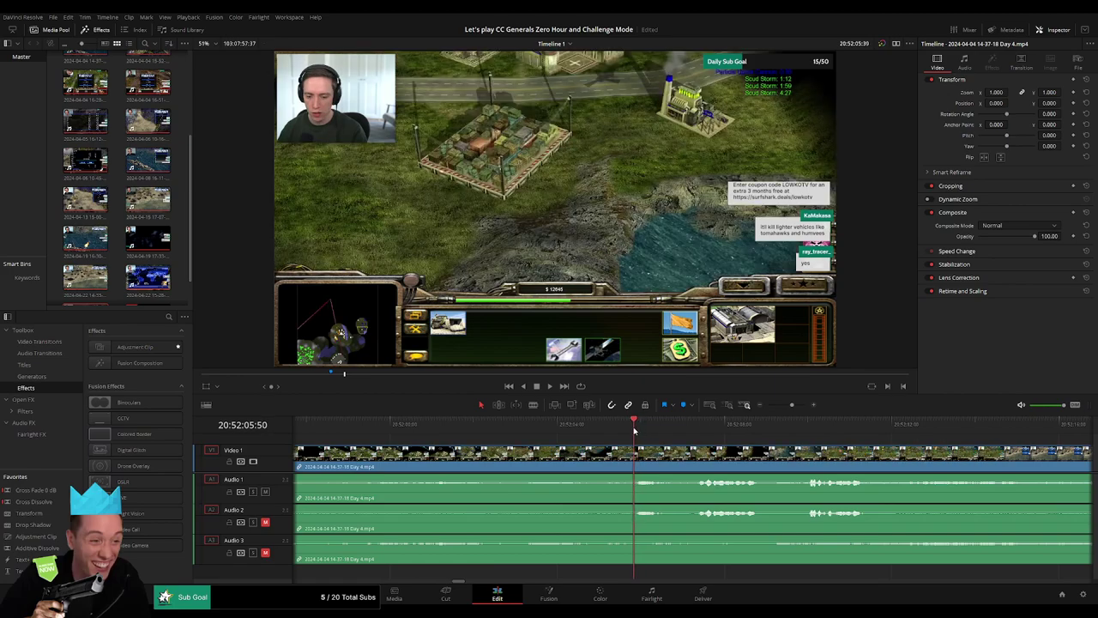
{"action": "left_click_drag", "start_coordinate": [625, 431], "coordinate": [621, 430]}
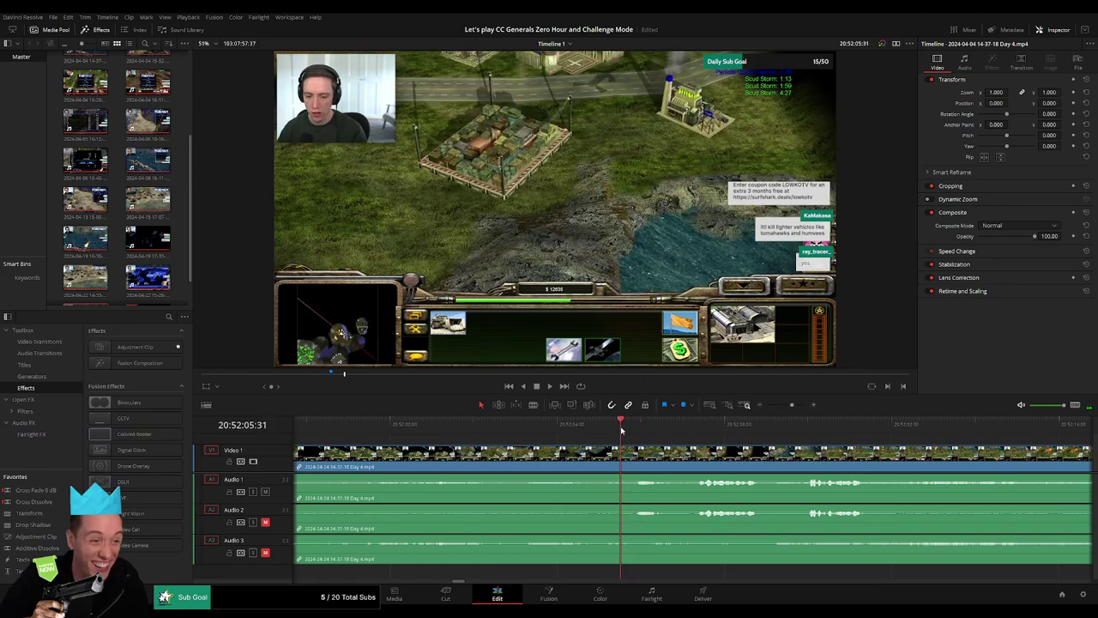
{"action": "left_click", "coordinate": [625, 459]}
{"action": "key", "text": "a"}
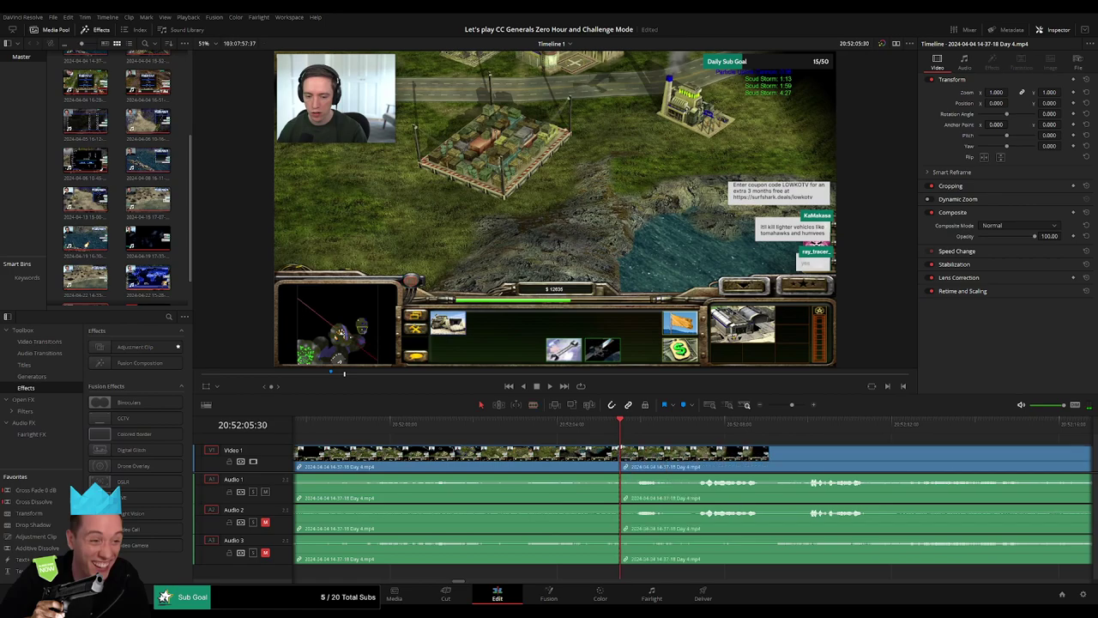
{"action": "left_click_drag", "start_coordinate": [665, 448], "coordinate": [584, 448]}
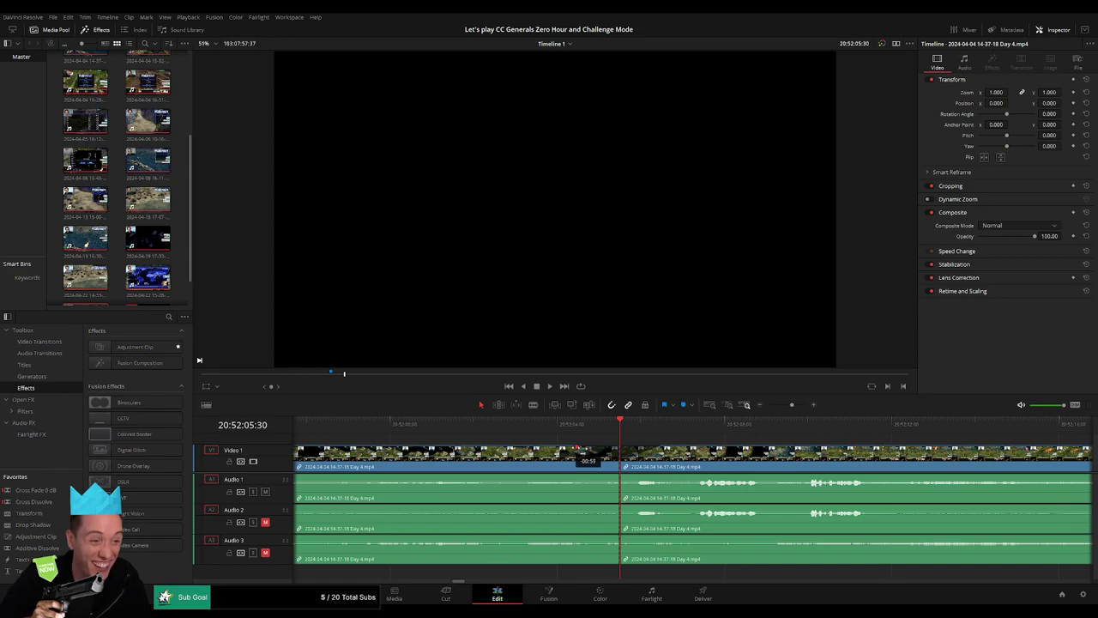
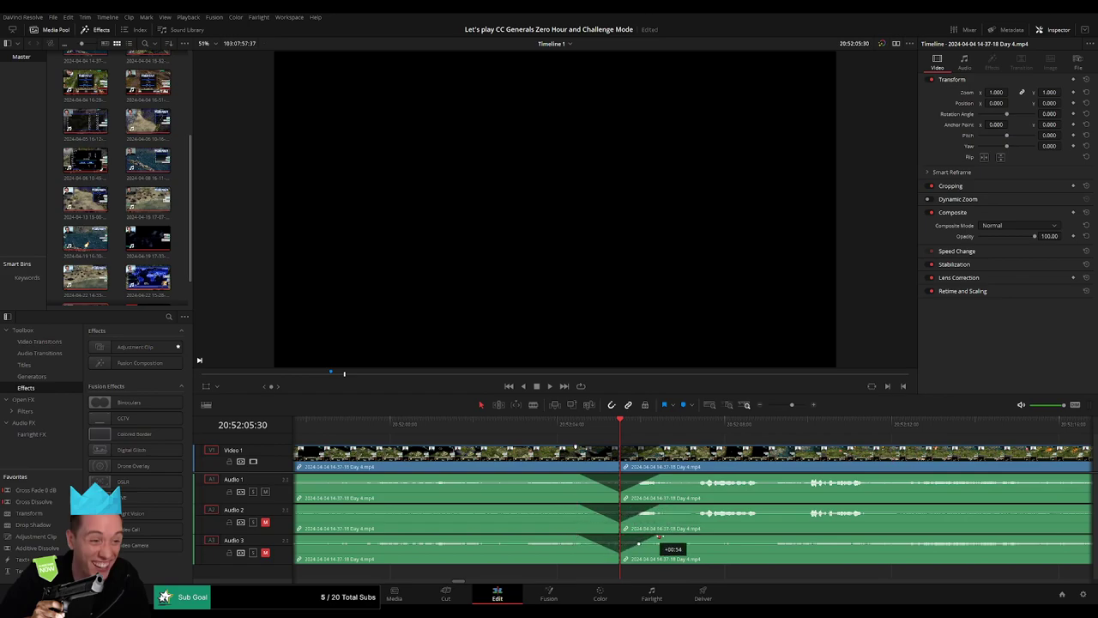
- Play and scrub through the Day 4 footage to check the crossfade
{"action": "scroll", "coordinate": [794, 414], "scroll_direction": "down", "scroll_amount": 3}
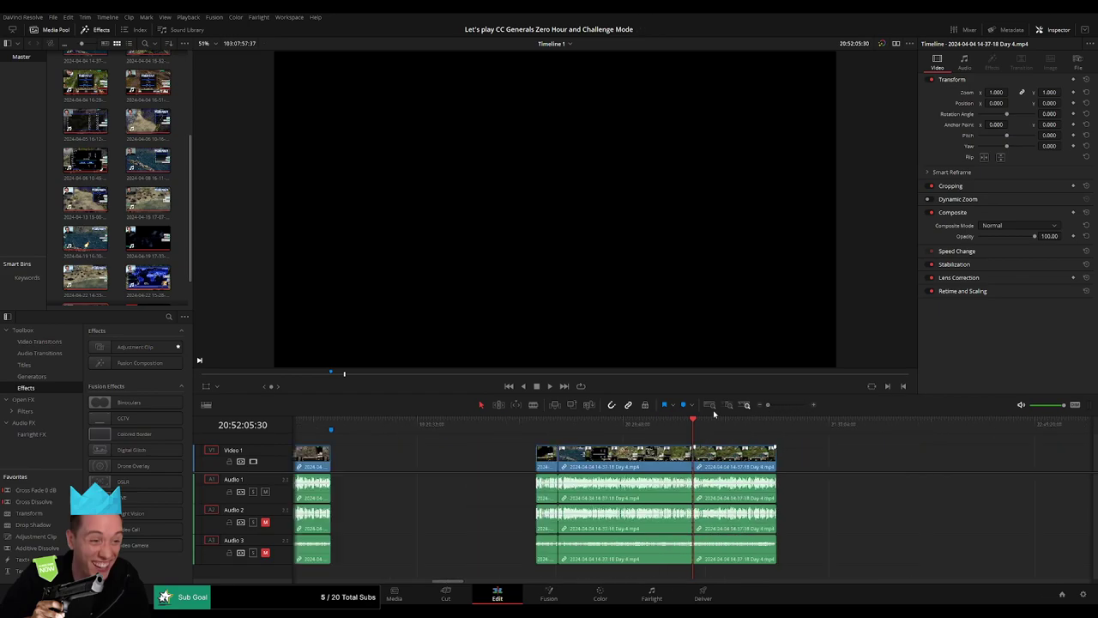
{"action": "scroll", "coordinate": [618, 452], "scroll_direction": "down", "scroll_amount": 2}
{"action": "left_click", "coordinate": [747, 406]}
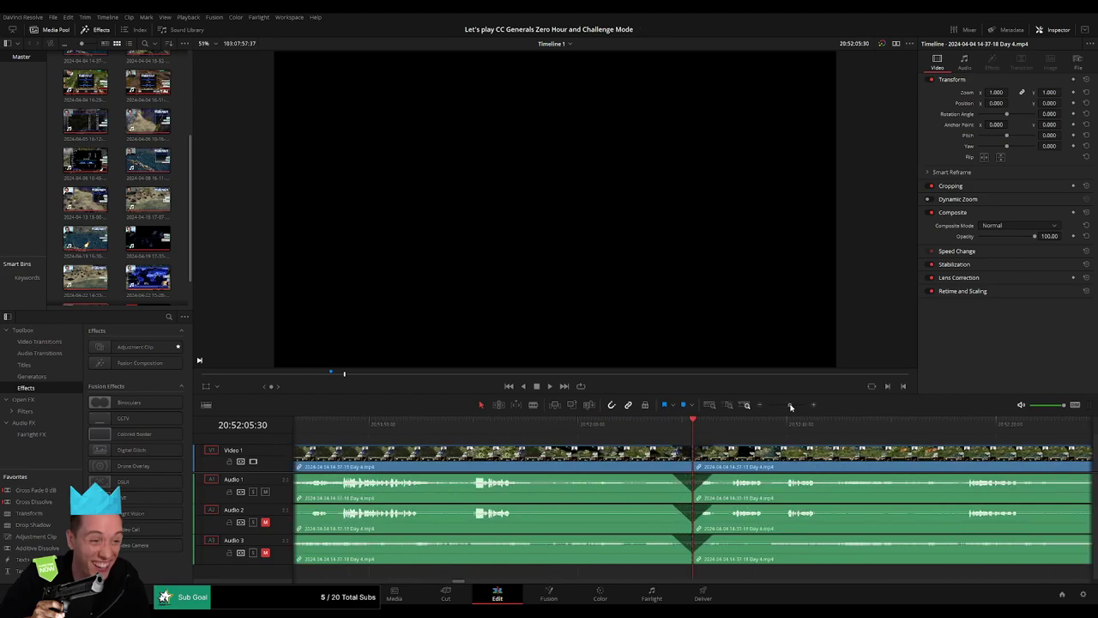
{"action": "key", "text": "space"}
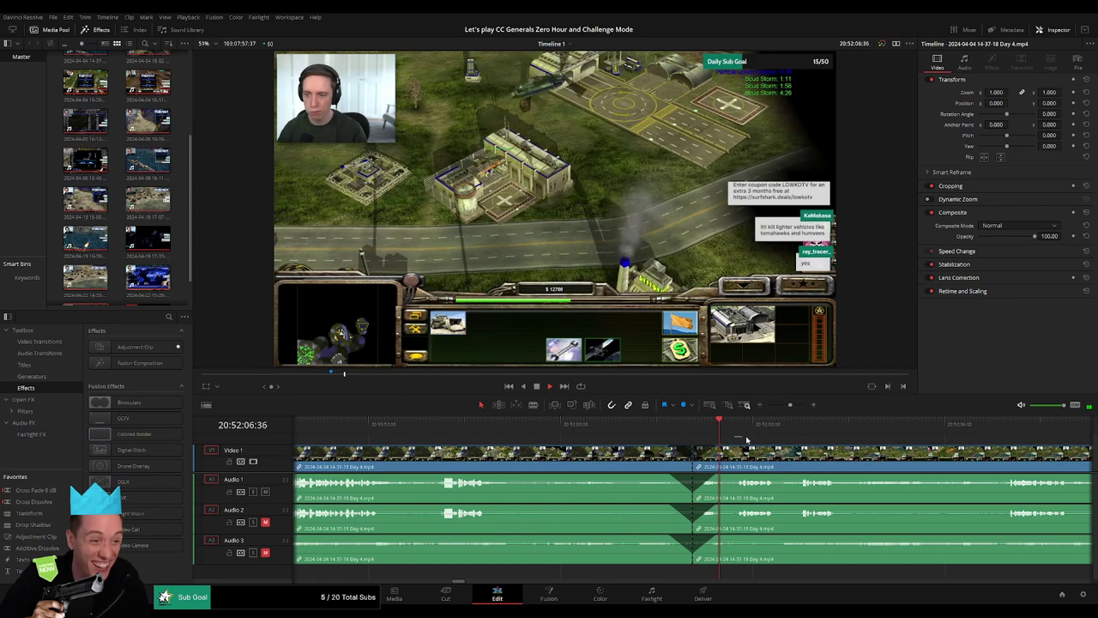
{"action": "left_click_drag", "start_coordinate": [618, 429], "coordinate": [875, 440]}
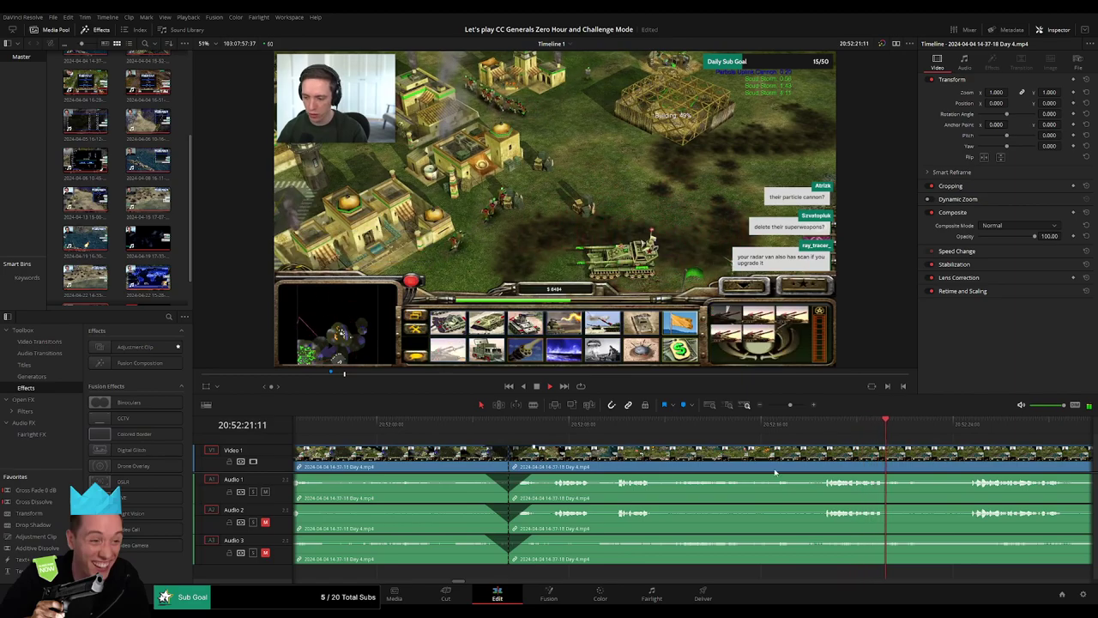
{"action": "left_click_drag", "start_coordinate": [875, 440], "coordinate": [978, 440]}
{"action": "left_click_drag", "start_coordinate": [789, 404], "coordinate": [768, 405]}
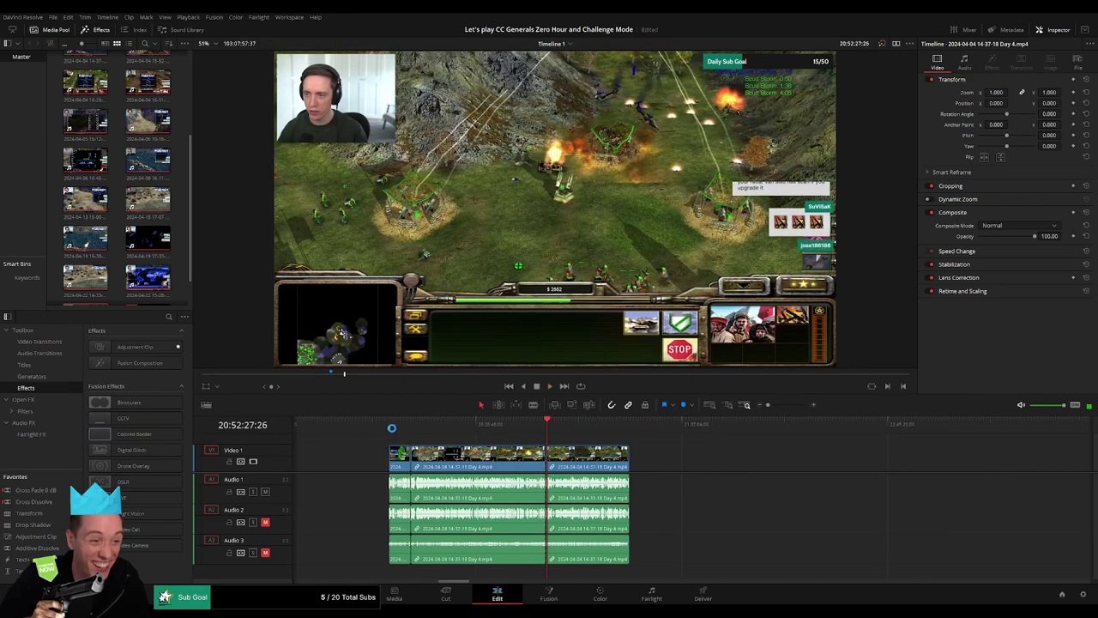
{"action": "key", "text": "Home"}
- Drag the later Day 4 clip right to open an empty gap near 22:00:00
{"action": "scroll", "coordinate": [515, 455], "scroll_direction": "right", "scroll_amount": 3}
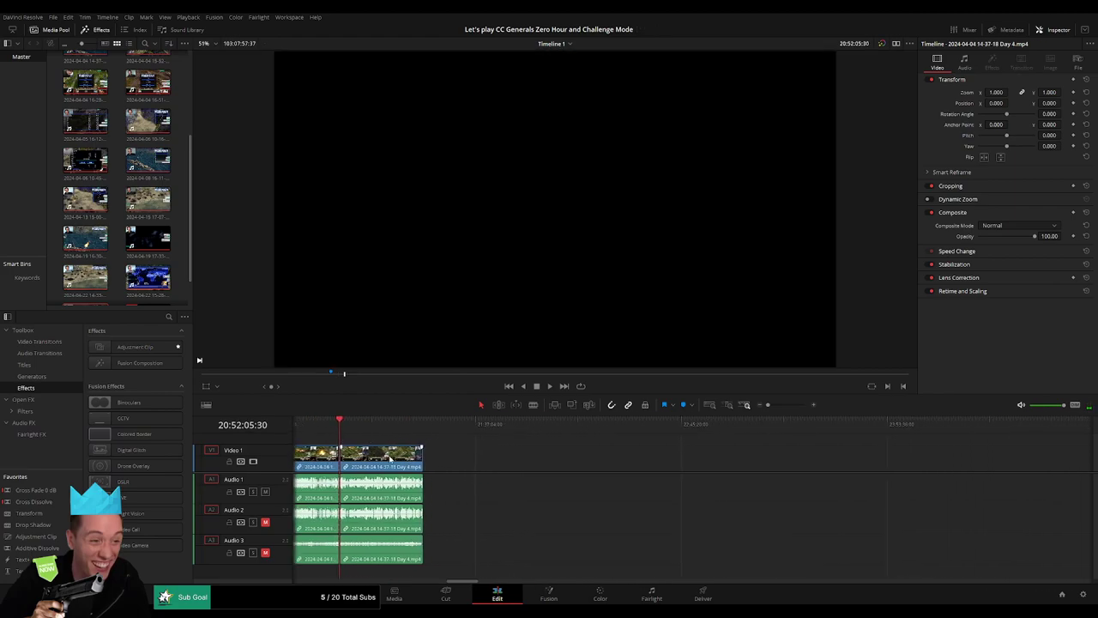
{"action": "left_click_drag", "start_coordinate": [394, 455], "coordinate": [572, 468]}
{"action": "left_click", "coordinate": [461, 460]}
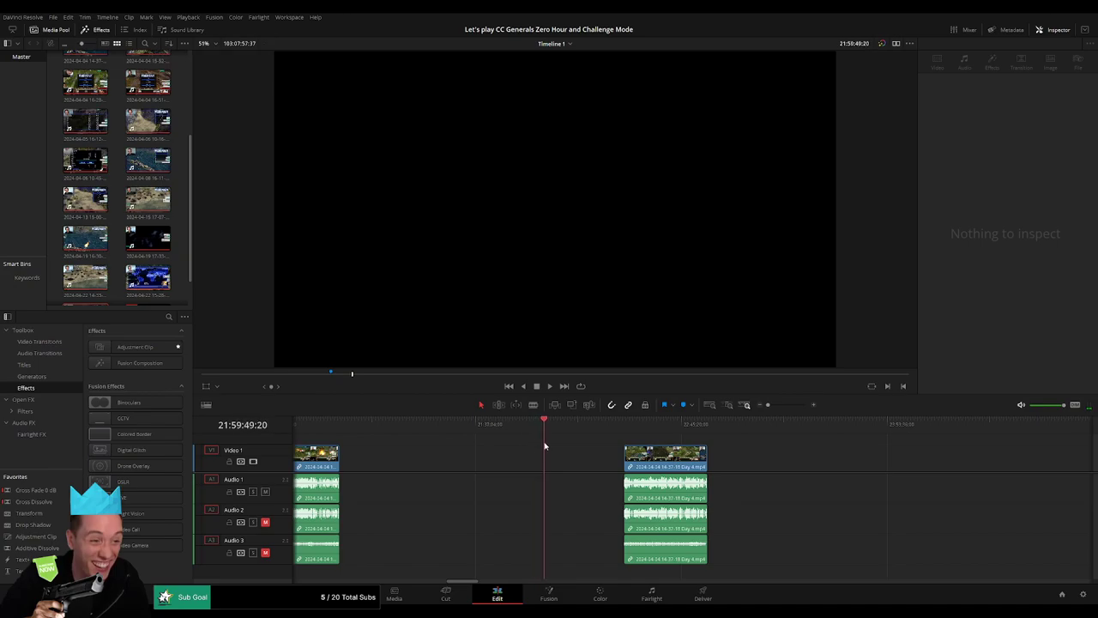
{"action": "left_click", "coordinate": [779, 409]}
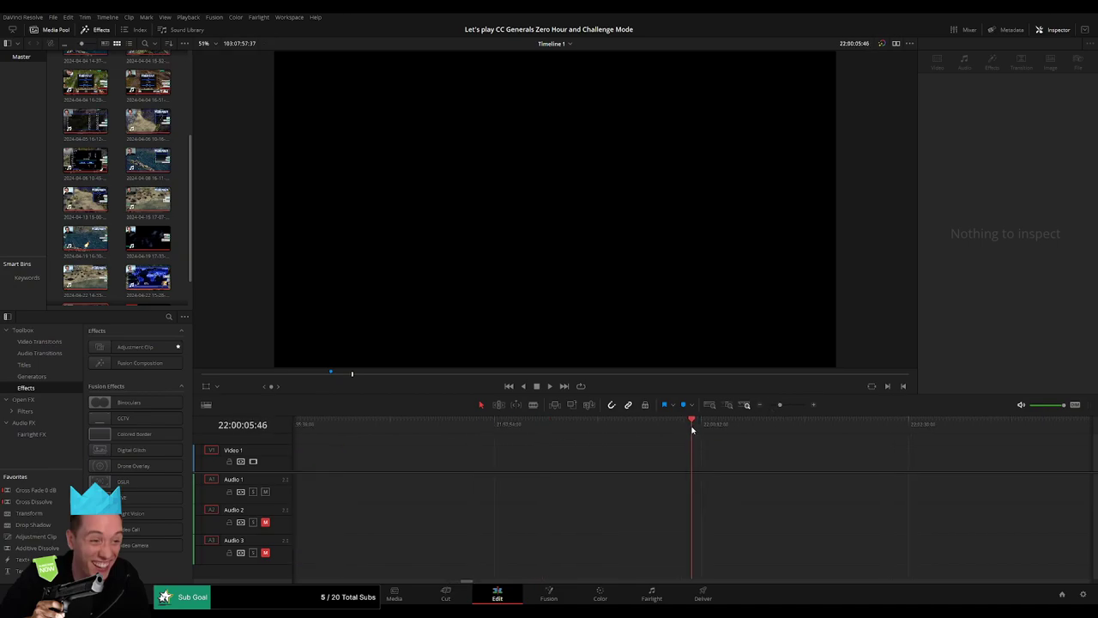
- Move the Day 4 part 2 clip to start at 22:00:00:00
{"action": "left_click", "coordinate": [768, 405]}
{"action": "left_click_drag", "start_coordinate": [818, 460], "coordinate": [740, 461]}
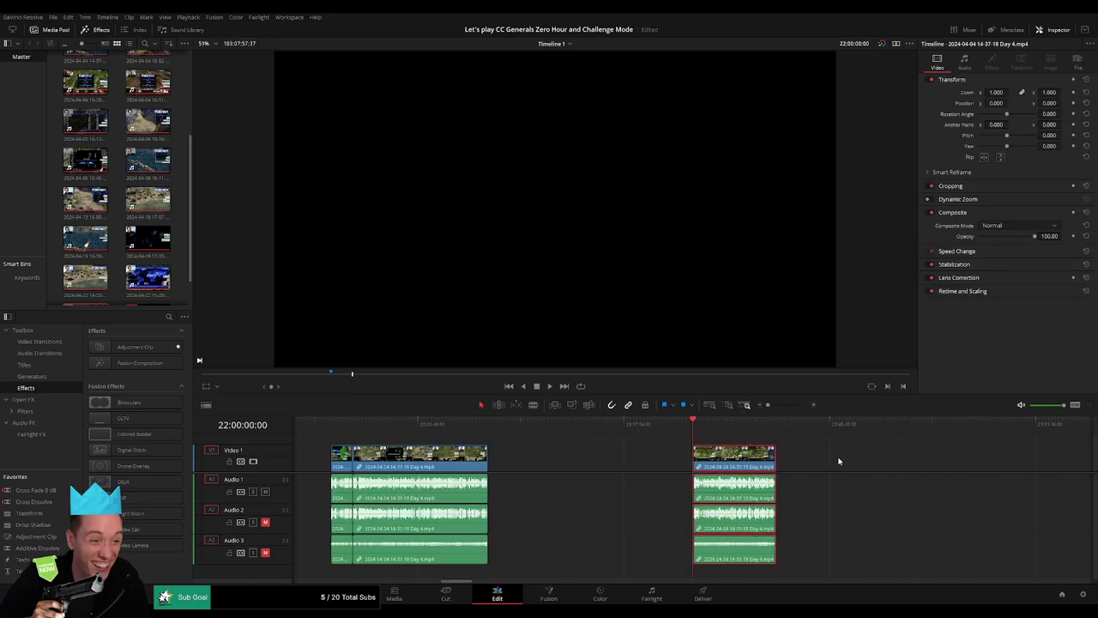
{"action": "scroll", "coordinate": [840, 468], "scroll_direction": "right", "scroll_amount": 5}
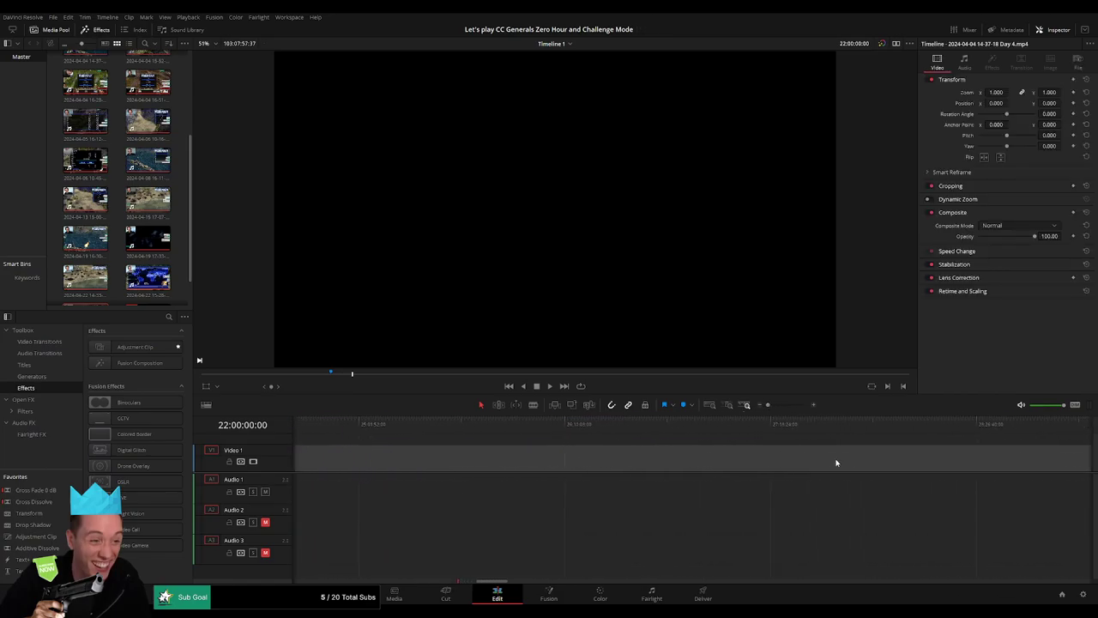
{"action": "scroll", "coordinate": [836, 463], "scroll_direction": "right", "scroll_amount": 5}
{"action": "left_click_drag", "start_coordinate": [480, 477], "coordinate": [978, 476]}
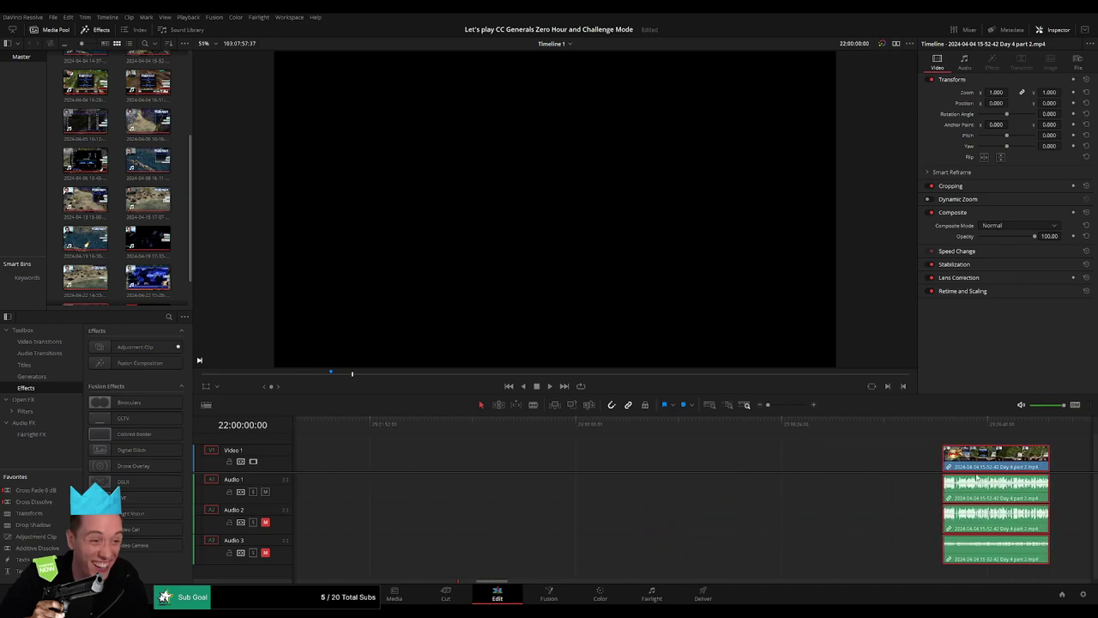
- Delete the empty gap on V1 so the Day 4 clips join, then check the joined footage
{"action": "scroll", "coordinate": [805, 464], "scroll_direction": "left", "scroll_amount": 10}
{"action": "left_click", "coordinate": [805, 464]}
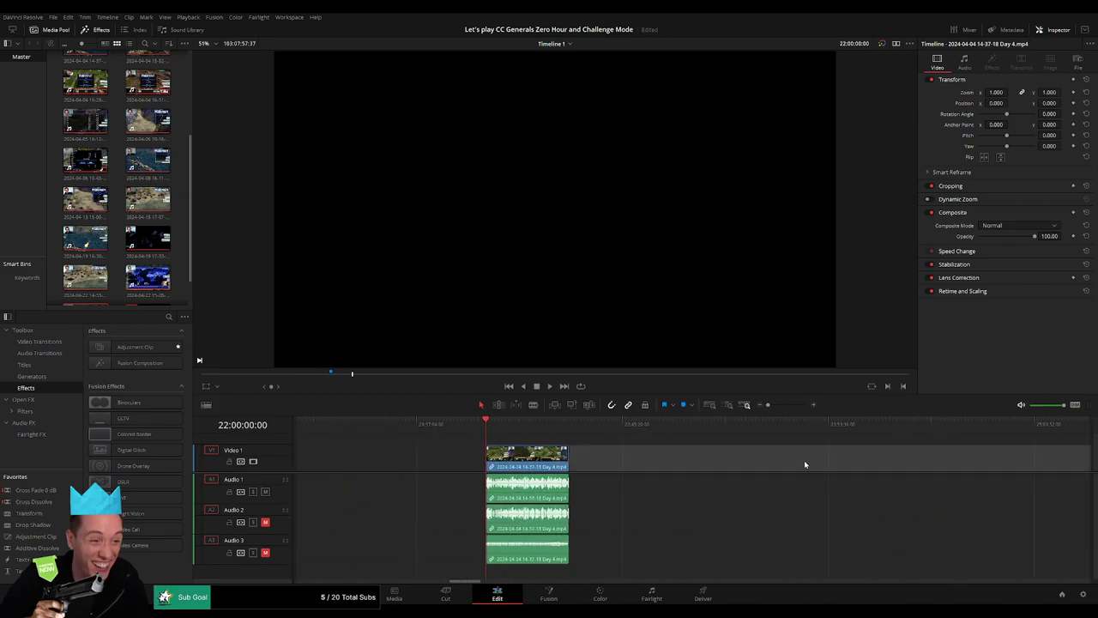
{"action": "key", "text": "Delete"}
{"action": "left_click_drag", "start_coordinate": [486, 425], "coordinate": [581, 433]}
{"action": "key", "text": "shift+z"}
- Scrub and fast-forward through Day 4 part 2 to find the mission-end footage
{"action": "left_click_drag", "start_coordinate": [798, 436], "coordinate": [856, 432]}
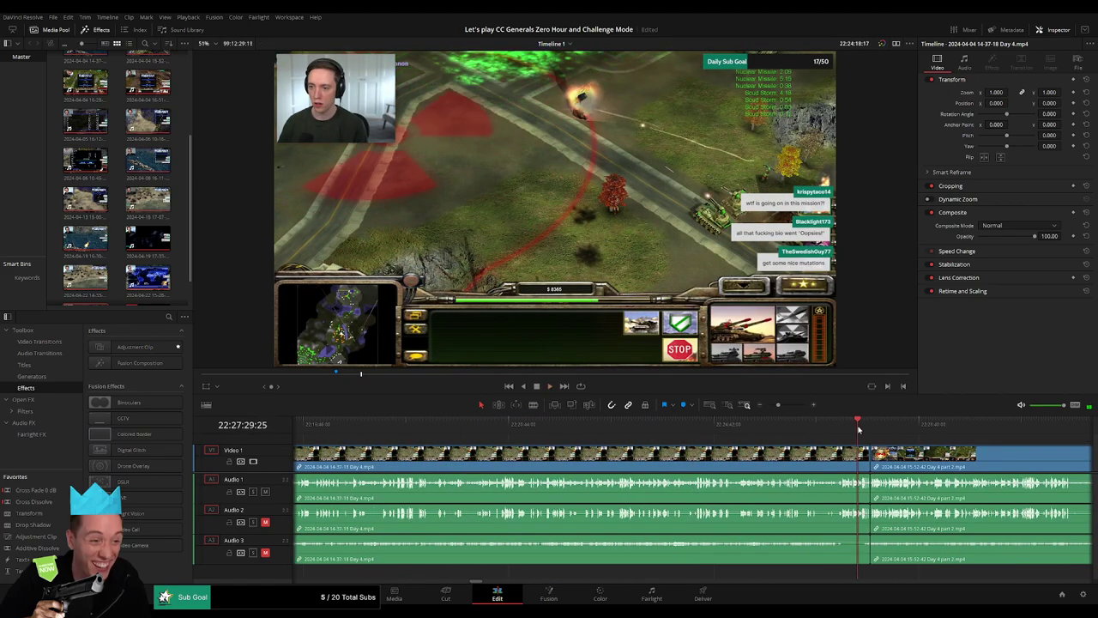
{"action": "left_click_drag", "start_coordinate": [779, 405], "coordinate": [616, 456]}
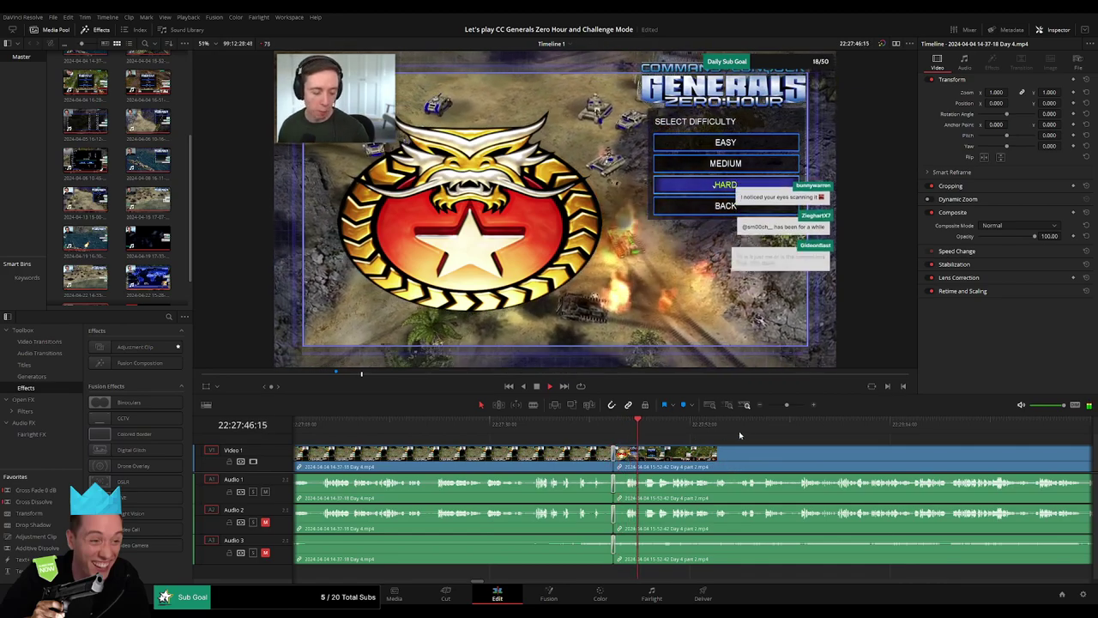
{"action": "left_click_drag", "start_coordinate": [739, 430], "coordinate": [846, 433]}
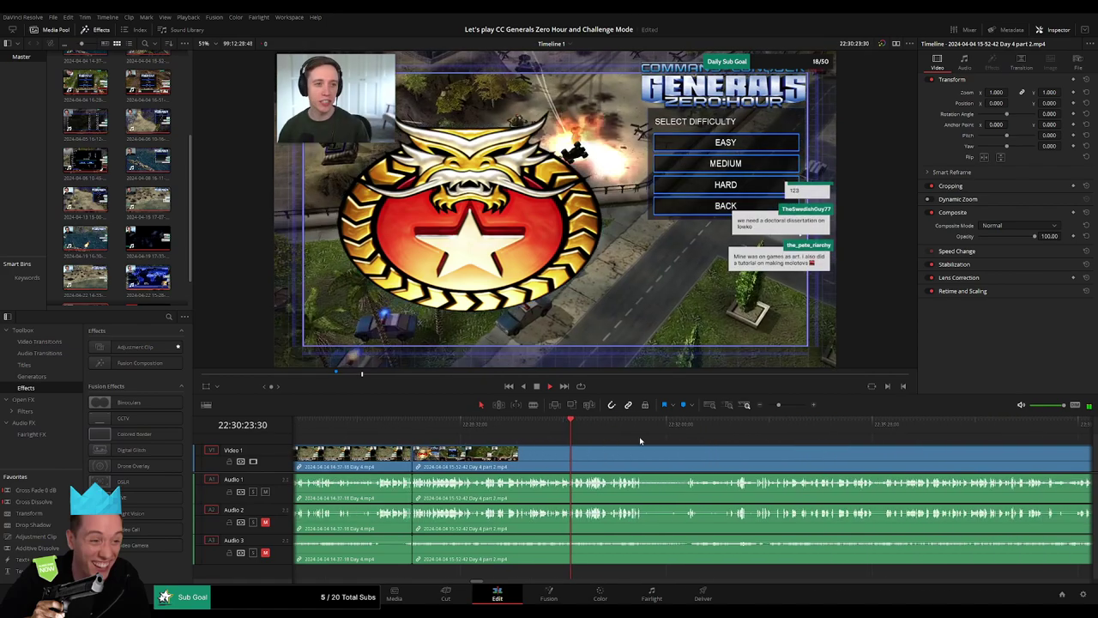
{"action": "left_click", "coordinate": [689, 432]}
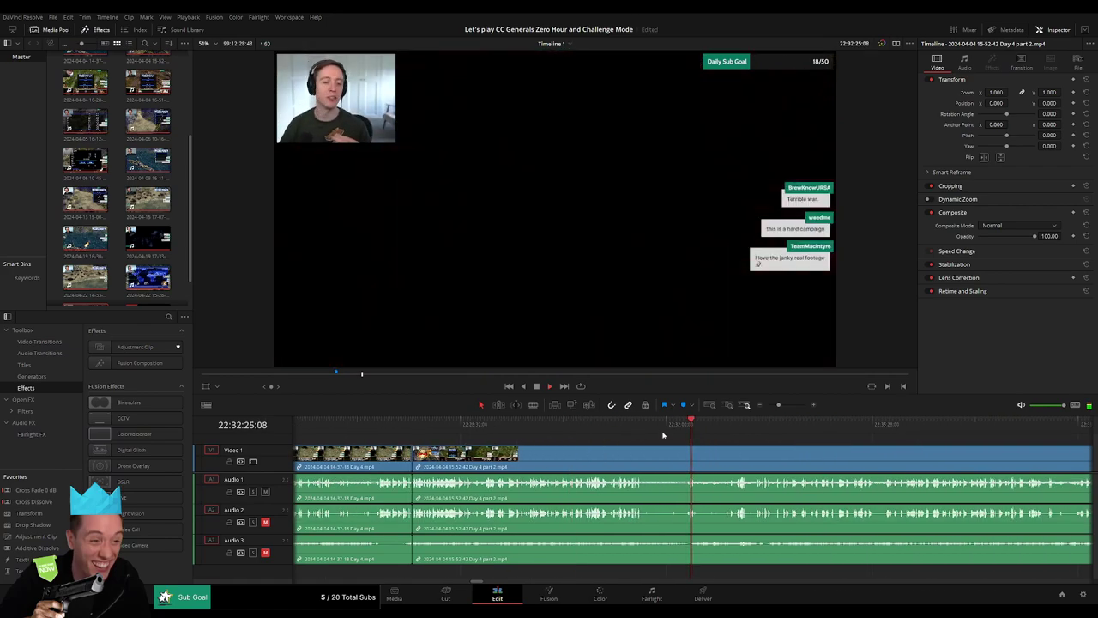
{"action": "left_click", "coordinate": [662, 435]}
{"action": "left_click", "coordinate": [775, 406]}
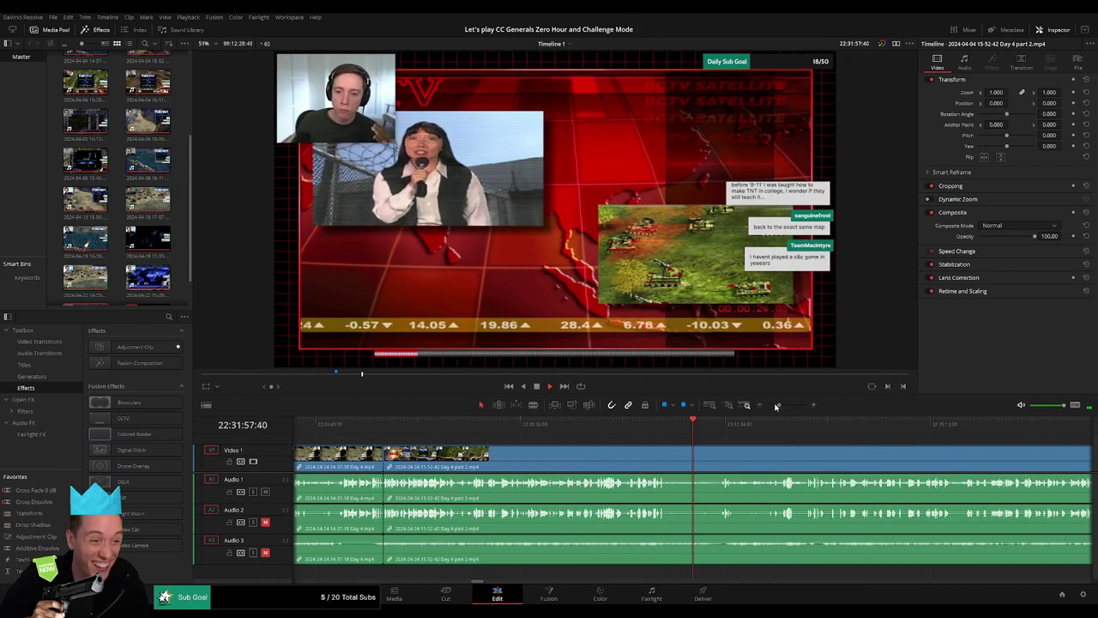
{"action": "left_click", "coordinate": [775, 406]}
{"action": "left_click_drag", "start_coordinate": [696, 425], "coordinate": [745, 433]}
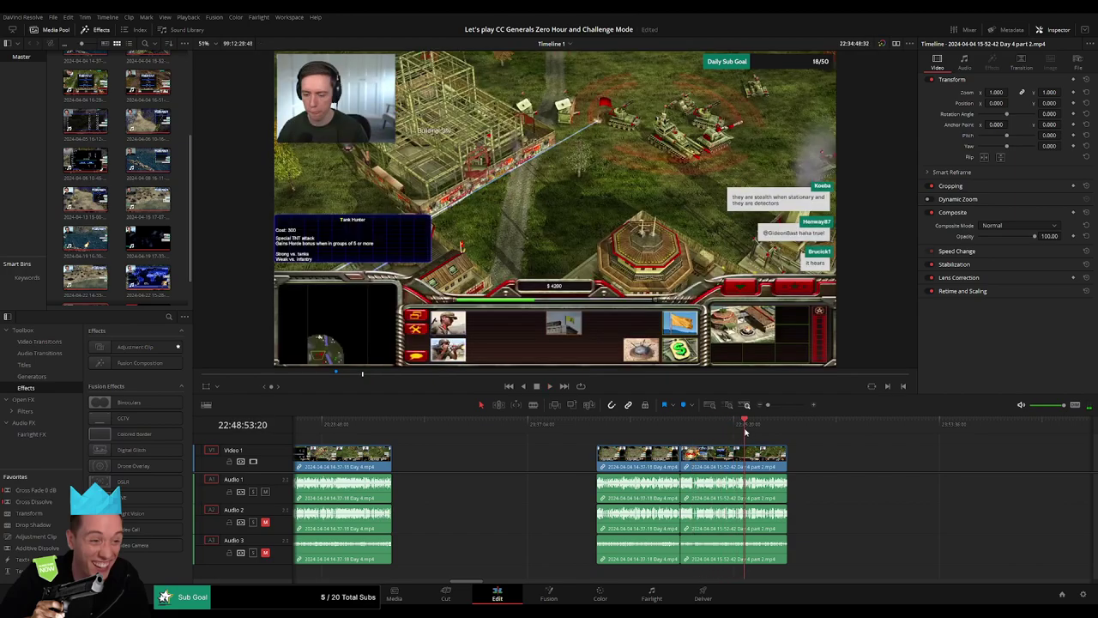
{"action": "key", "text": "l"}
{"action": "key", "text": "l"}
{"action": "key", "text": "l"}
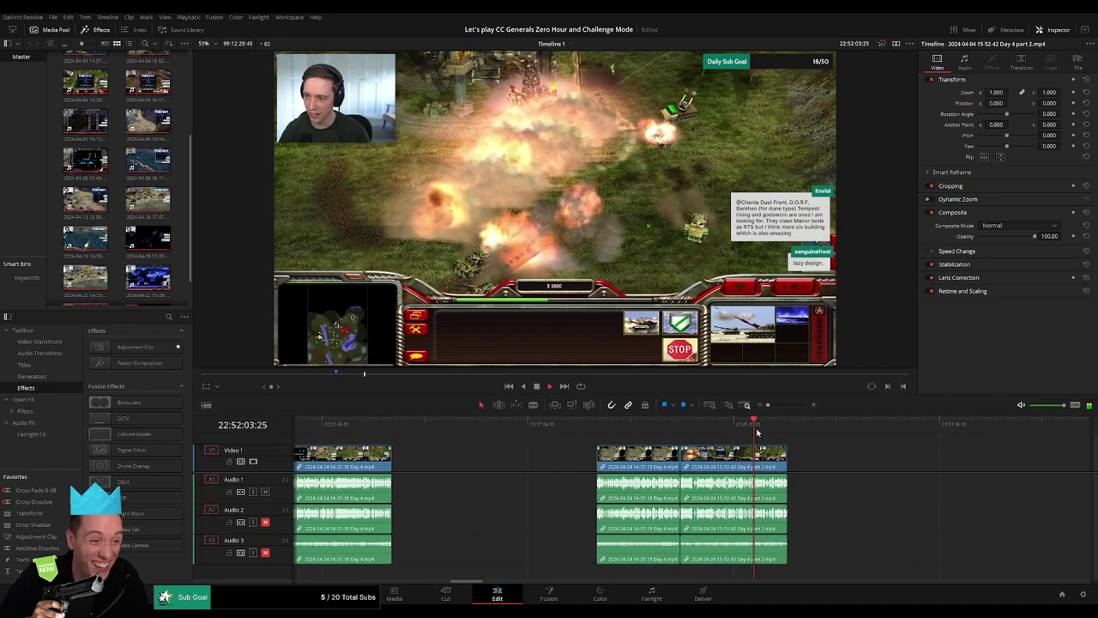
- Park the playhead at 22:52:00:00 and blade all tracks there with Ctrl+B
{"action": "left_click_drag", "start_coordinate": [768, 405], "coordinate": [781, 405]}
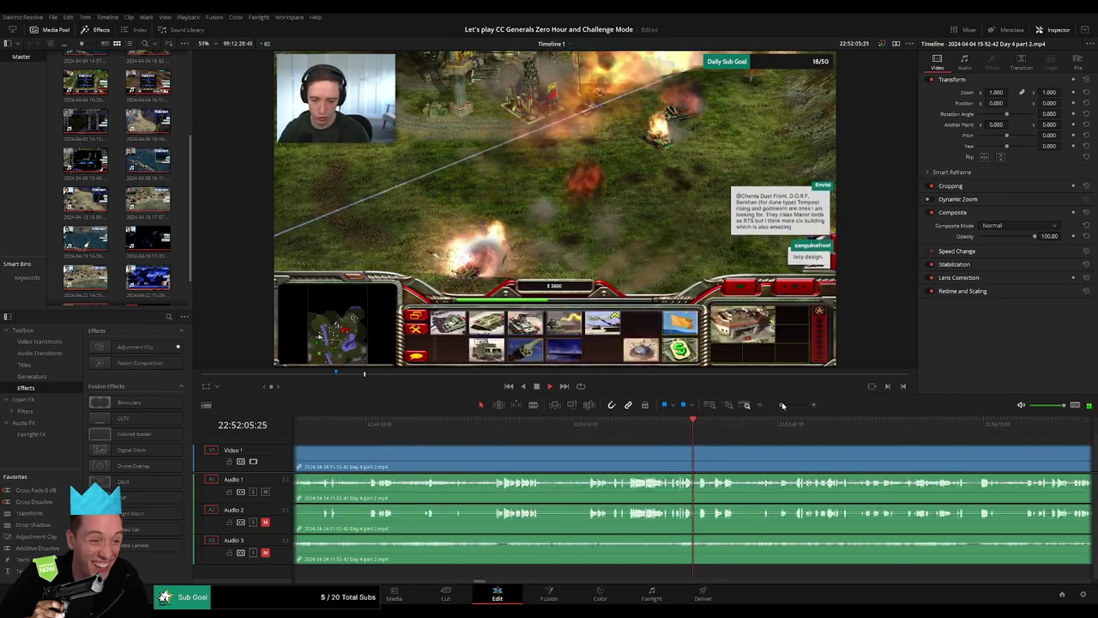
{"action": "left_click", "coordinate": [626, 431]}
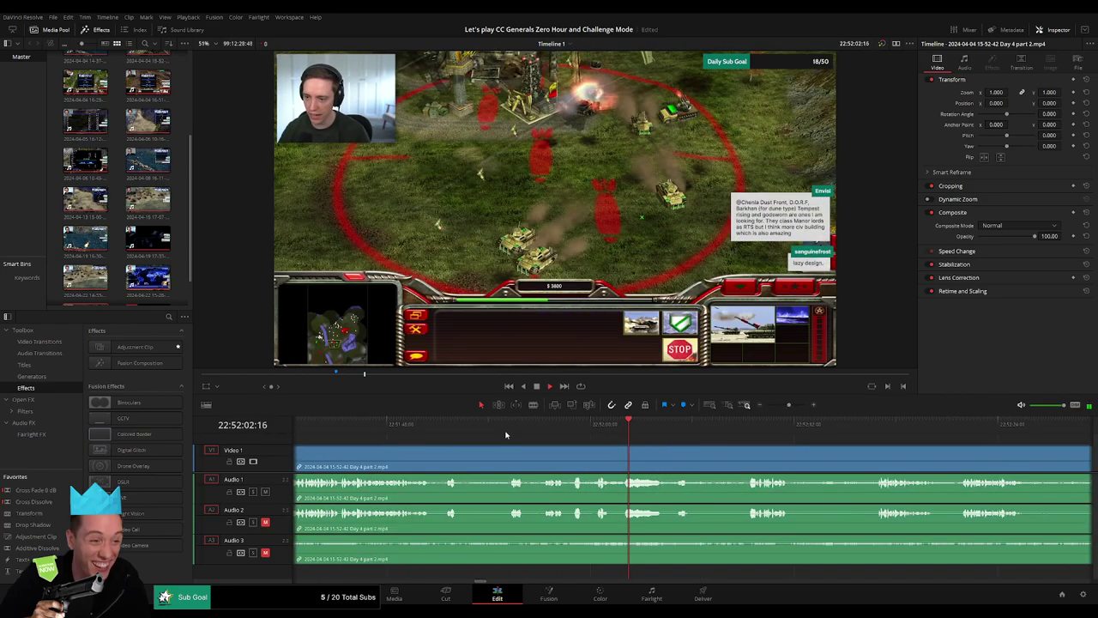
{"action": "left_click", "coordinate": [506, 435]}
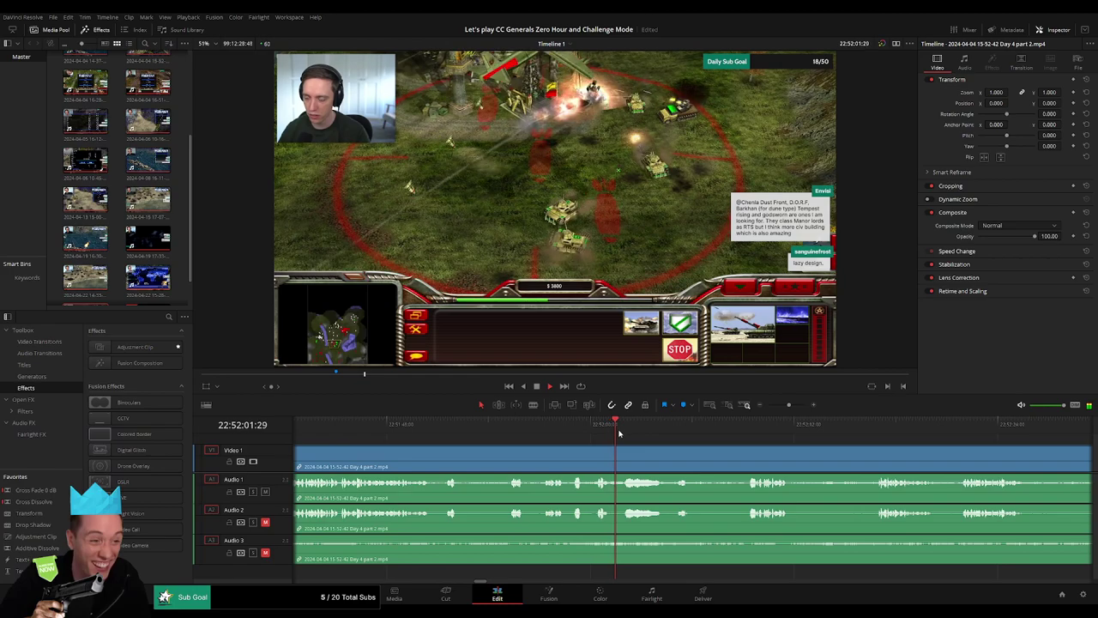
{"action": "left_click_drag", "start_coordinate": [788, 405], "coordinate": [792, 407]}
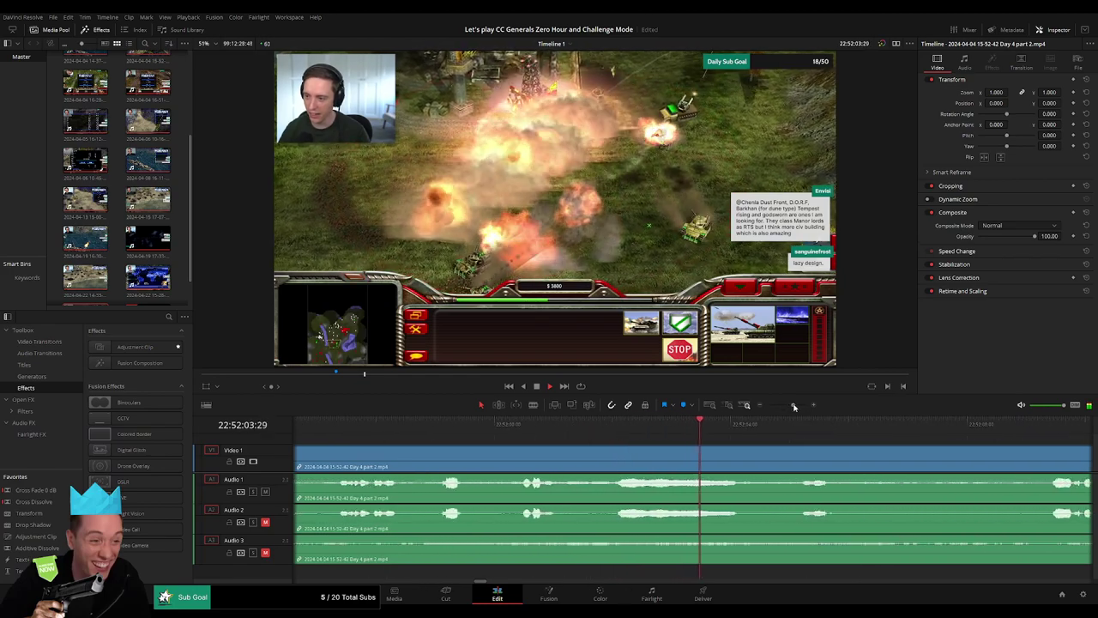
{"action": "left_click", "coordinate": [525, 426]}
{"action": "mouse_move", "coordinate": [523, 427]}
{"action": "left_mouse_down"}
{"action": "mouse_move", "coordinate": [494, 431]}
{"action": "mouse_move", "coordinate": [554, 447]}
{"action": "left_mouse_up"}
{"action": "key", "text": "ctrl+b"}
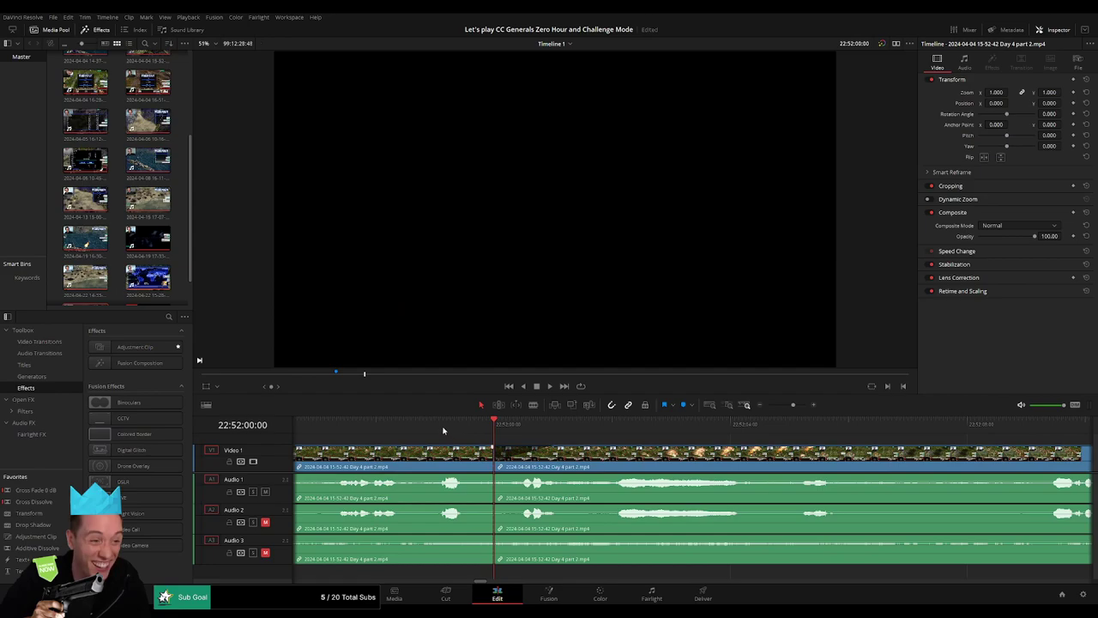
- Add a fade across the new 22:52:00:00 cut and adjust its length
{"action": "left_click", "coordinate": [478, 425]}
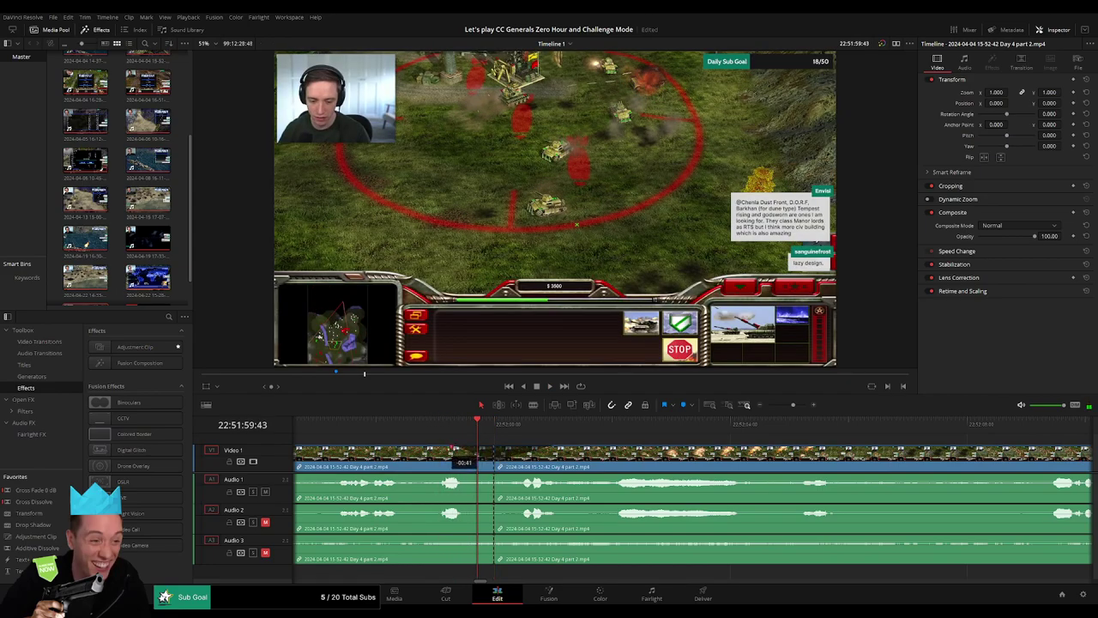
{"action": "left_click_drag", "start_coordinate": [431, 449], "coordinate": [477, 470]}
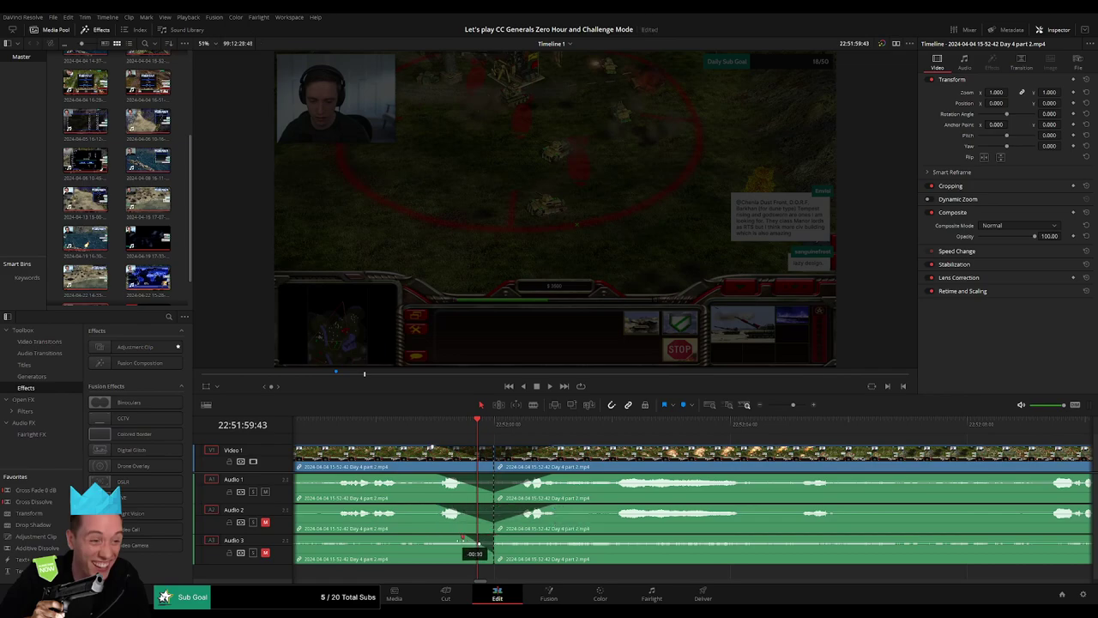
{"action": "left_click", "coordinate": [494, 538]}
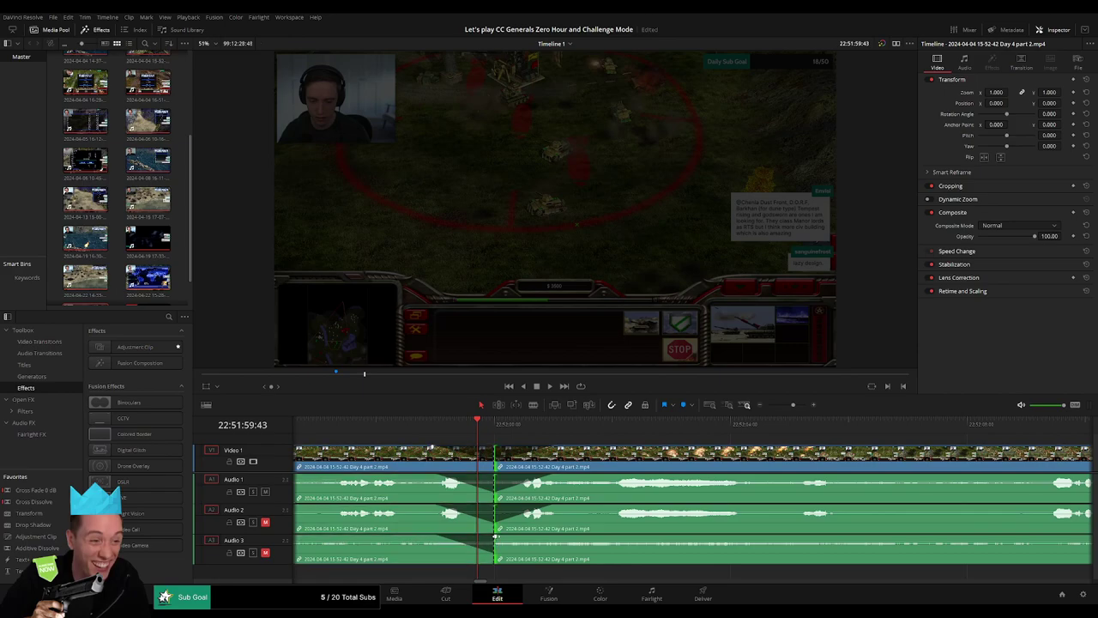
{"action": "left_click_drag", "start_coordinate": [555, 538], "coordinate": [556, 539]}
- Replay the transition, then zoom out and park the playhead at 22:52:00:00
{"action": "key", "text": "space"}
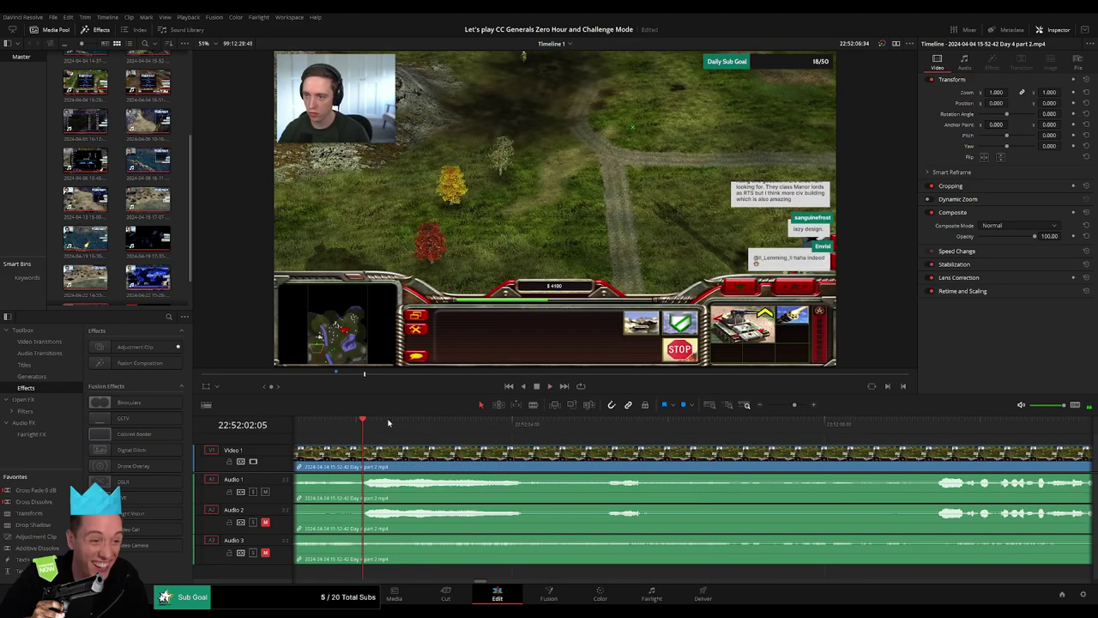
{"action": "key", "text": "space"}
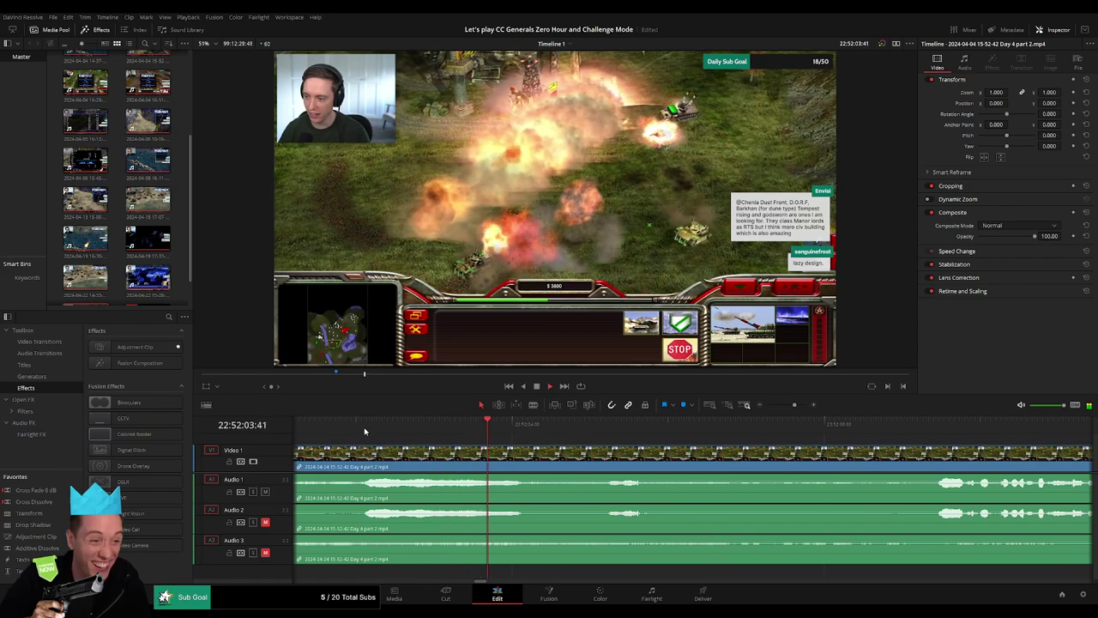
{"action": "left_click", "coordinate": [363, 432]}
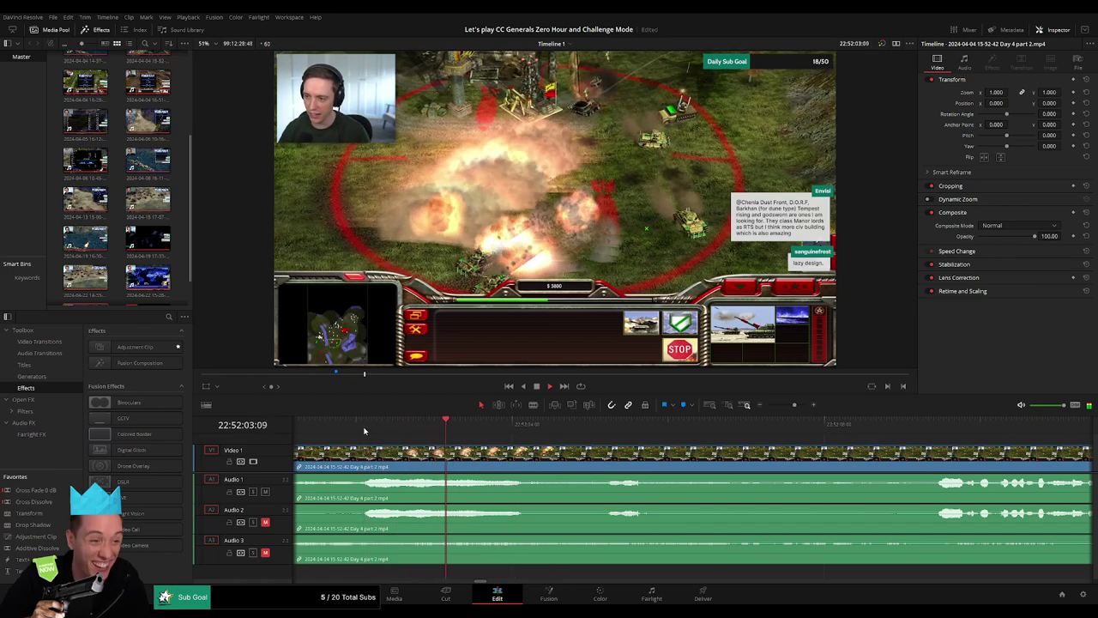
{"action": "left_click", "coordinate": [364, 431]}
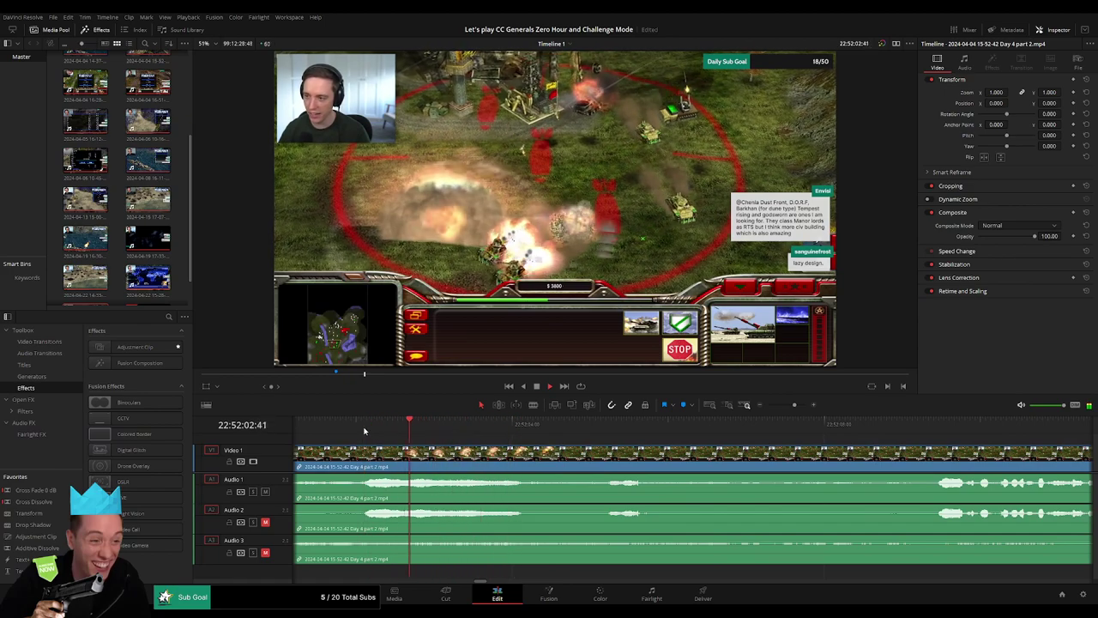
{"action": "left_click", "coordinate": [783, 408]}
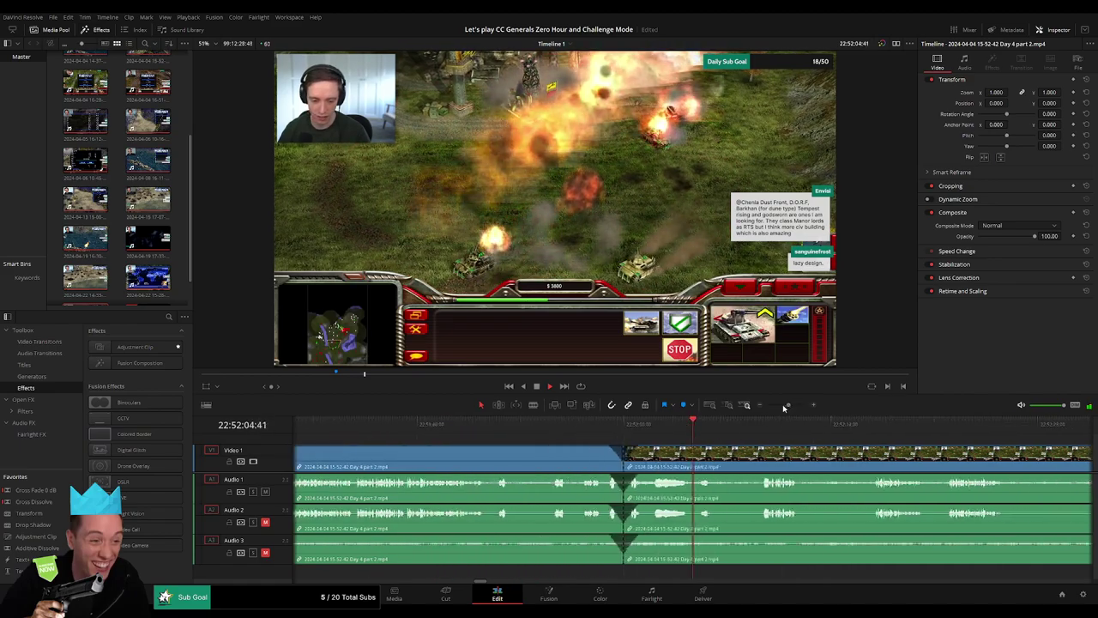
{"action": "left_click_drag", "start_coordinate": [783, 408], "coordinate": [767, 405]}
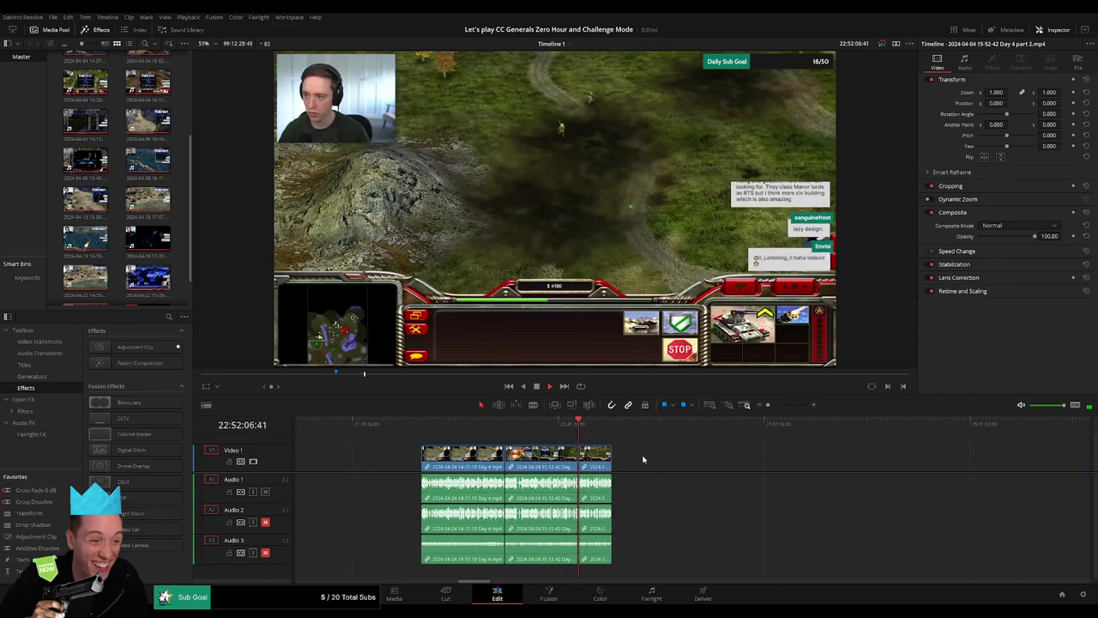
{"action": "left_click", "coordinate": [576, 432]}
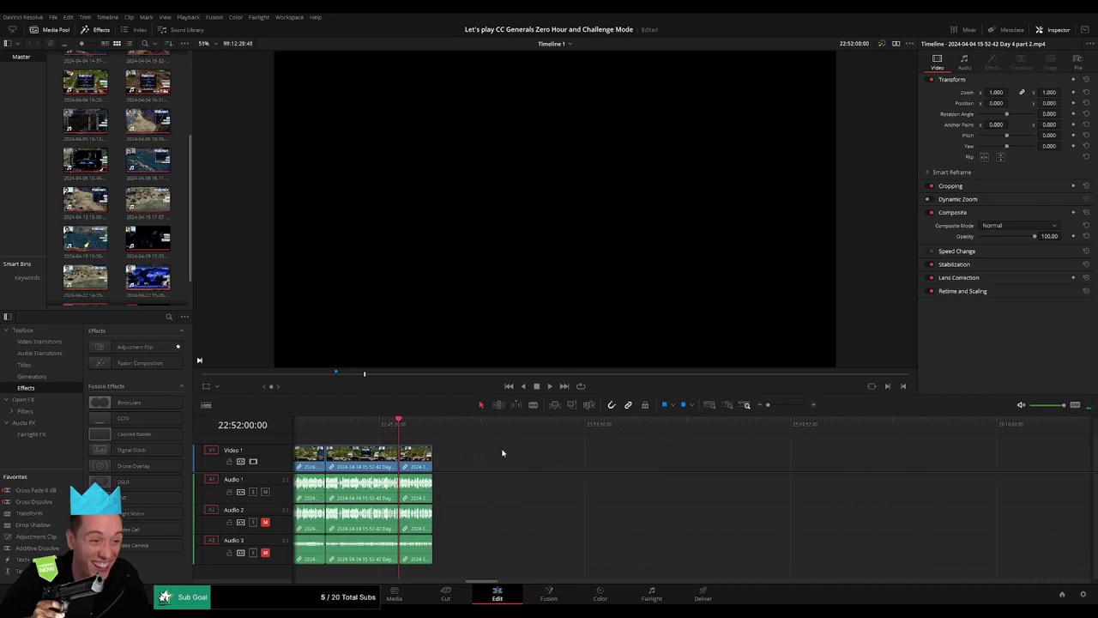
- Push the section after the playhead right and pull the short clip back to the playhead
{"action": "left_click_drag", "start_coordinate": [421, 464], "coordinate": [714, 464]}
{"action": "left_click", "coordinate": [504, 461]}
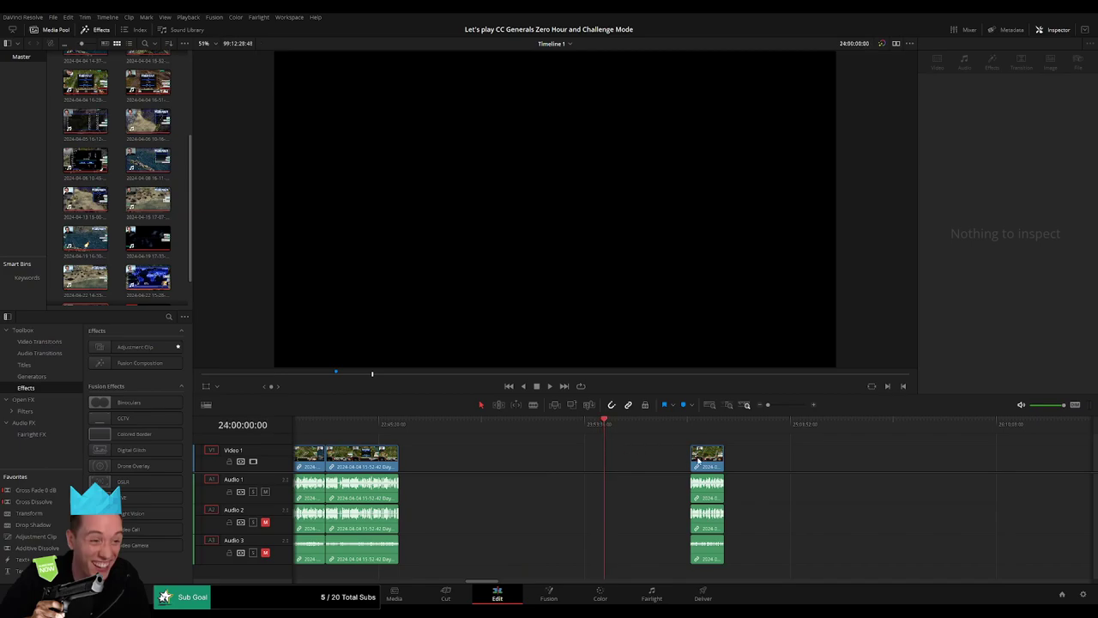
{"action": "left_click_drag", "start_coordinate": [698, 460], "coordinate": [611, 461]}
- Move Day 4 part 3 left to follow the earlier clip and begin shifting part 4 left
{"action": "scroll", "coordinate": [603, 446], "scroll_direction": "right", "scroll_amount": 10}
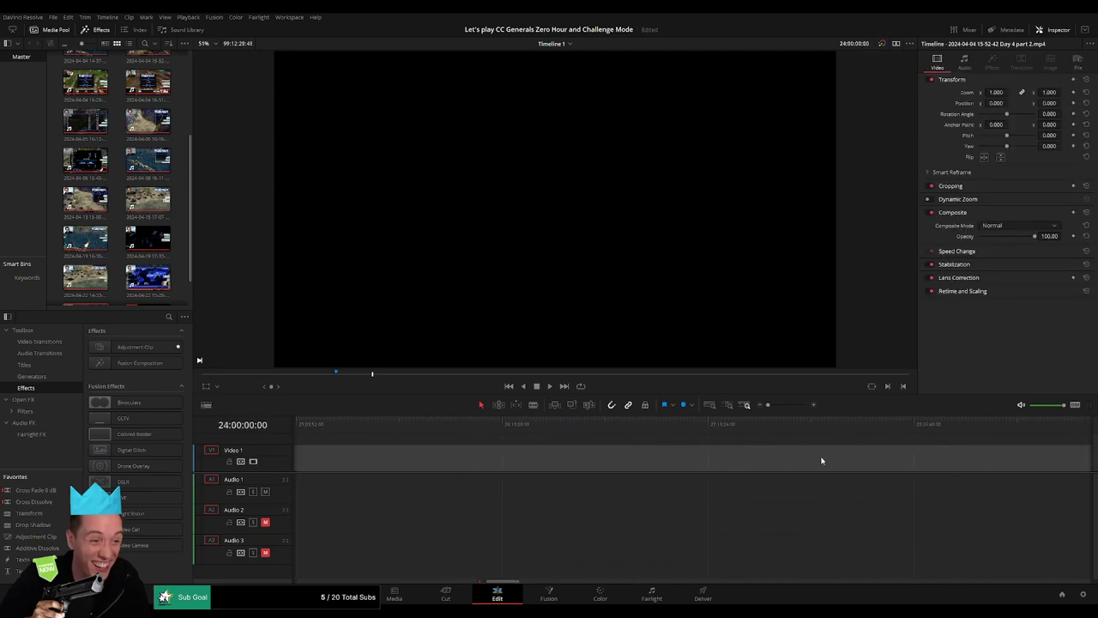
{"action": "scroll", "coordinate": [934, 455], "scroll_direction": "right", "scroll_amount": 5}
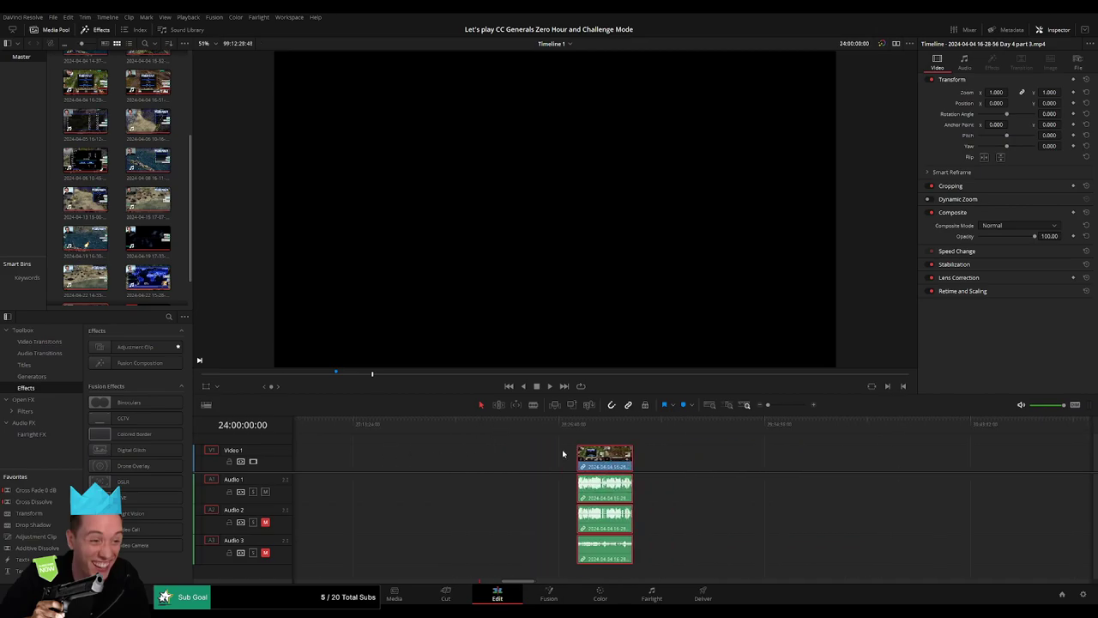
{"action": "left_click", "coordinate": [967, 463]}
{"action": "left_click_drag", "start_coordinate": [968, 463], "coordinate": [472, 459]}
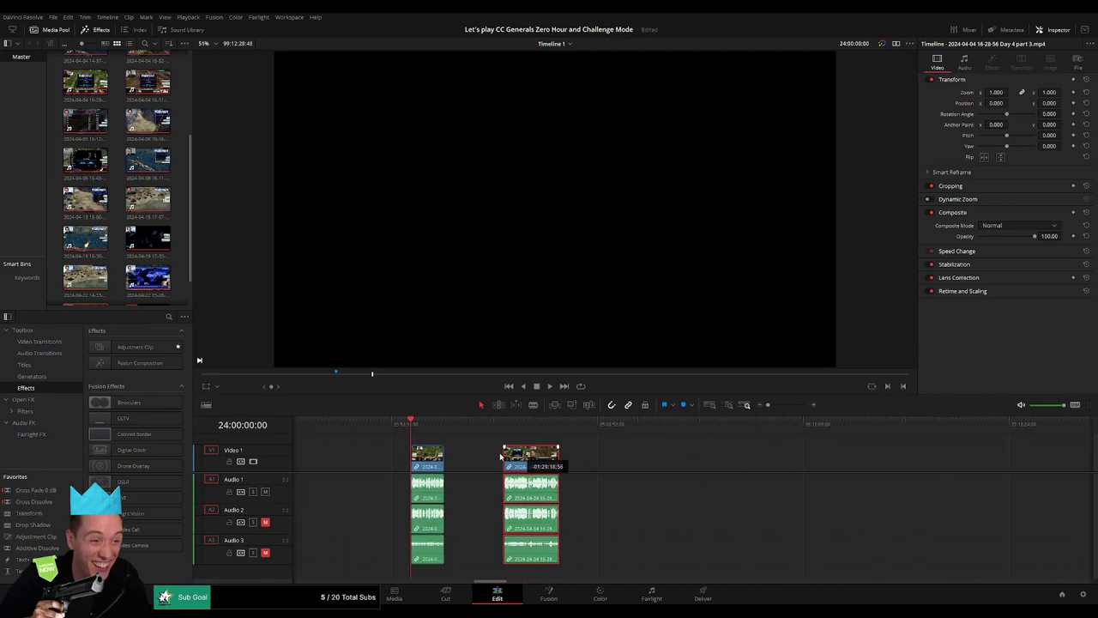
{"action": "left_click", "coordinate": [613, 466]}
{"action": "scroll", "coordinate": [638, 455], "scroll_direction": "right", "scroll_amount": 10}
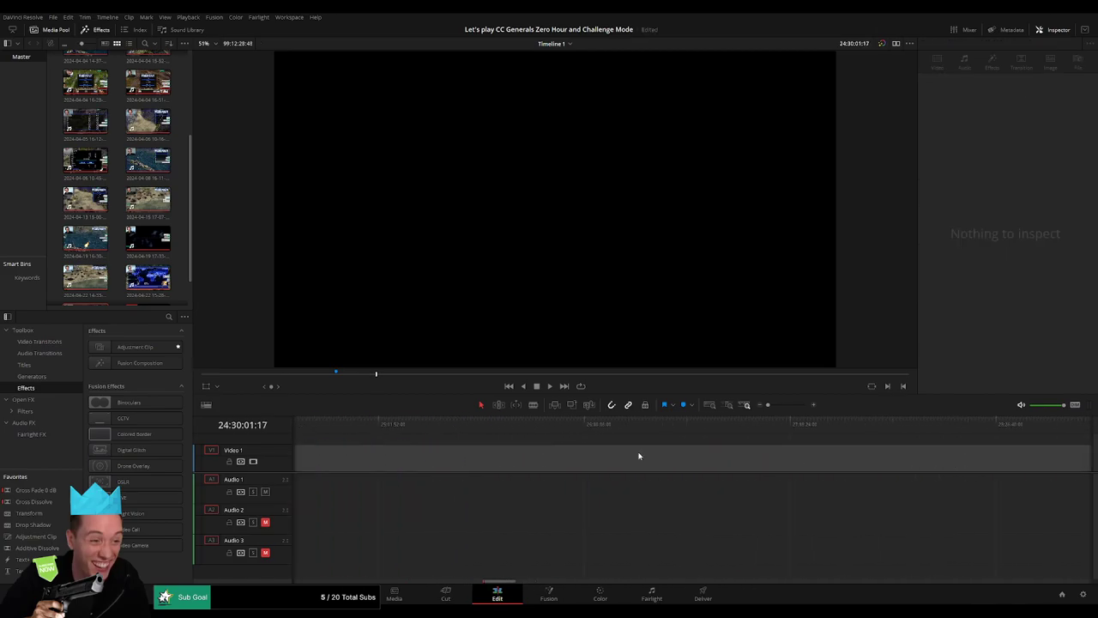
{"action": "scroll", "coordinate": [860, 462], "scroll_direction": "right", "scroll_amount": 5}
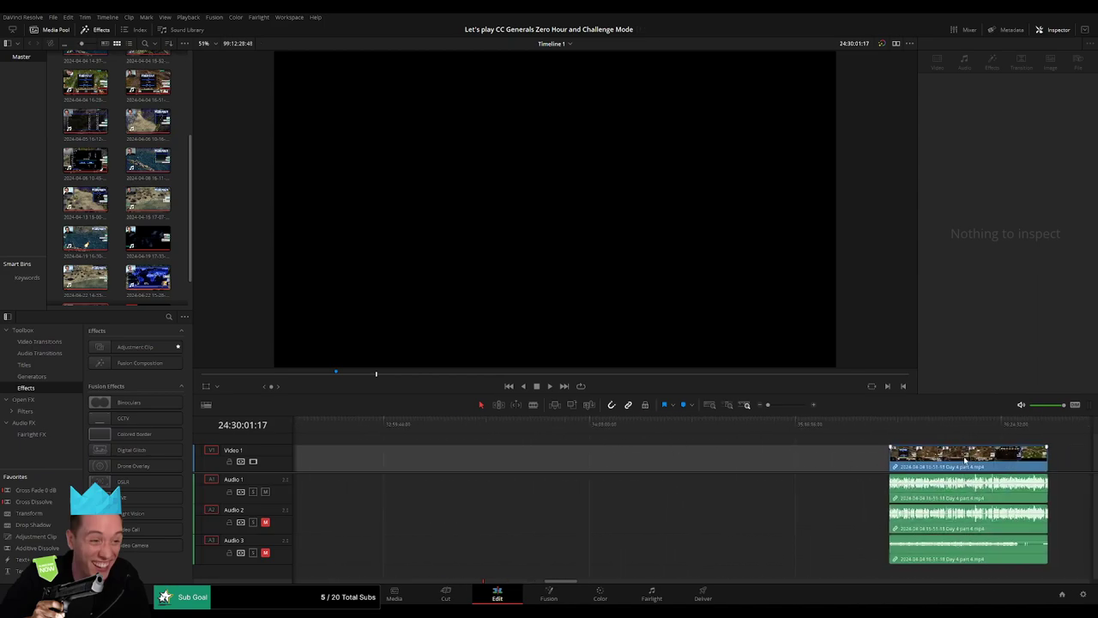
{"action": "left_click_drag", "start_coordinate": [965, 460], "coordinate": [903, 460]}
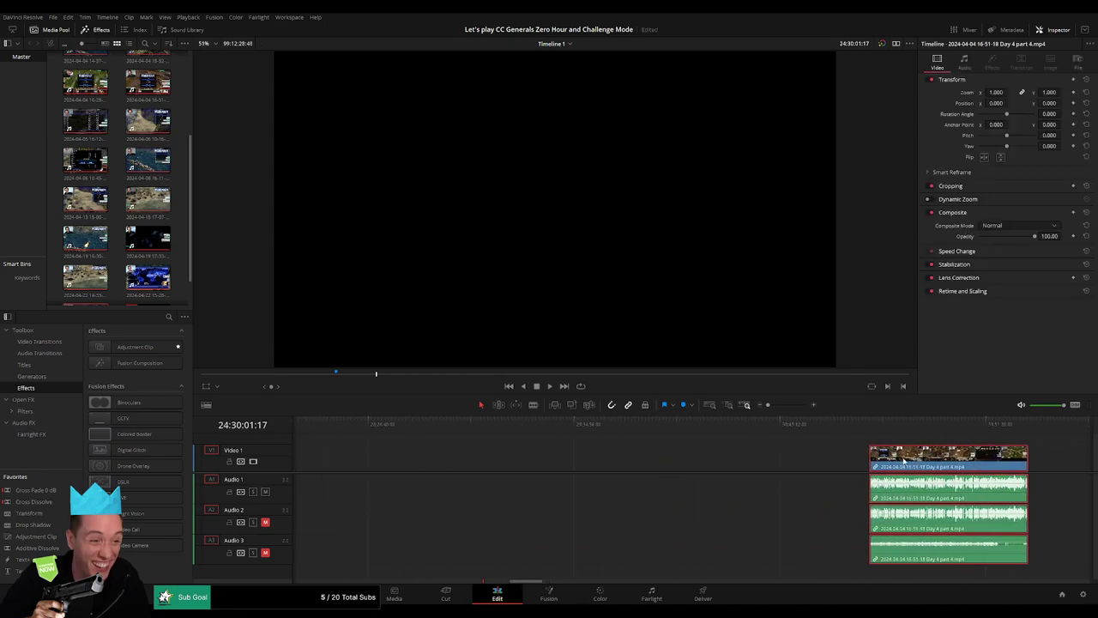
- Drag Day 4 part 4 left so it sits right after part 3
{"action": "left_click_drag", "start_coordinate": [903, 460], "coordinate": [521, 464]}
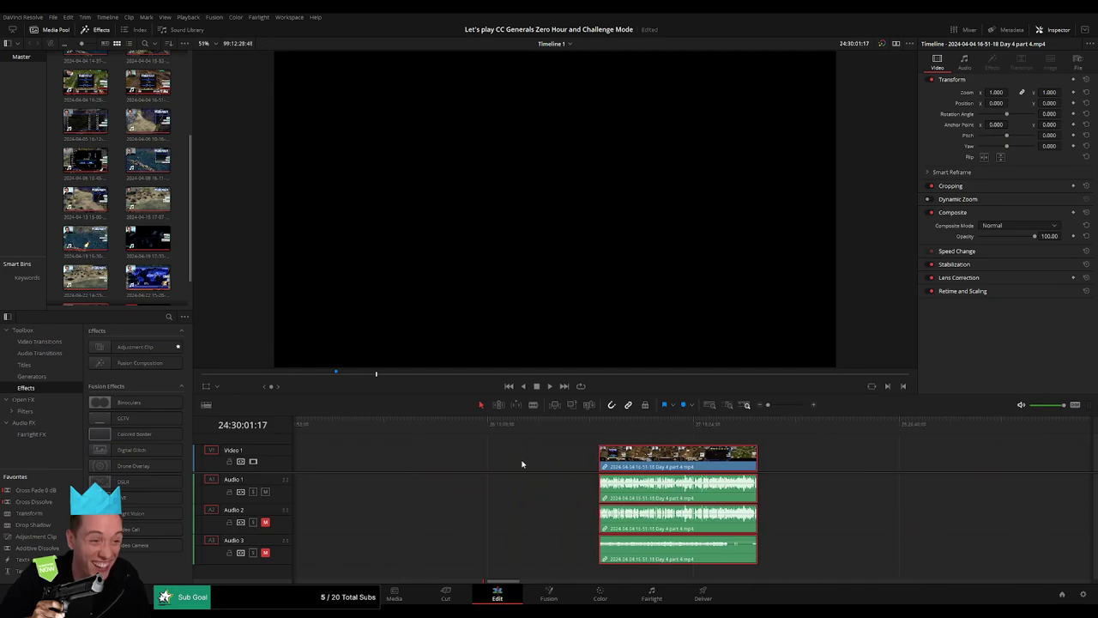
{"action": "scroll", "coordinate": [522, 464], "scroll_direction": "left", "scroll_amount": 5}
{"action": "left_click", "coordinate": [783, 470]}
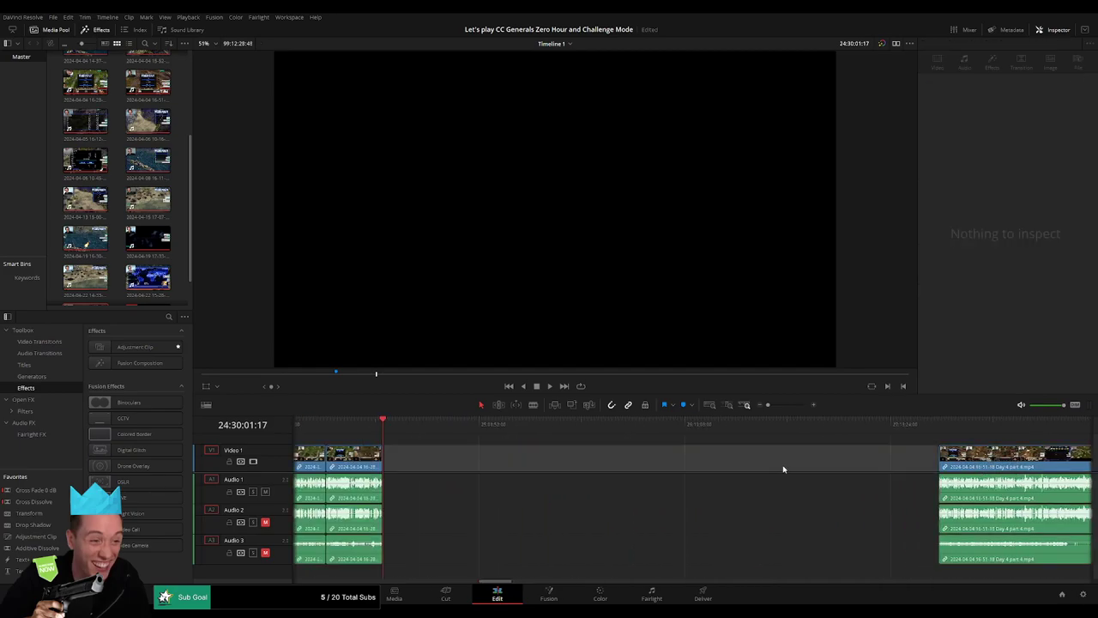
{"action": "left_click_drag", "start_coordinate": [784, 469], "coordinate": [410, 446]}
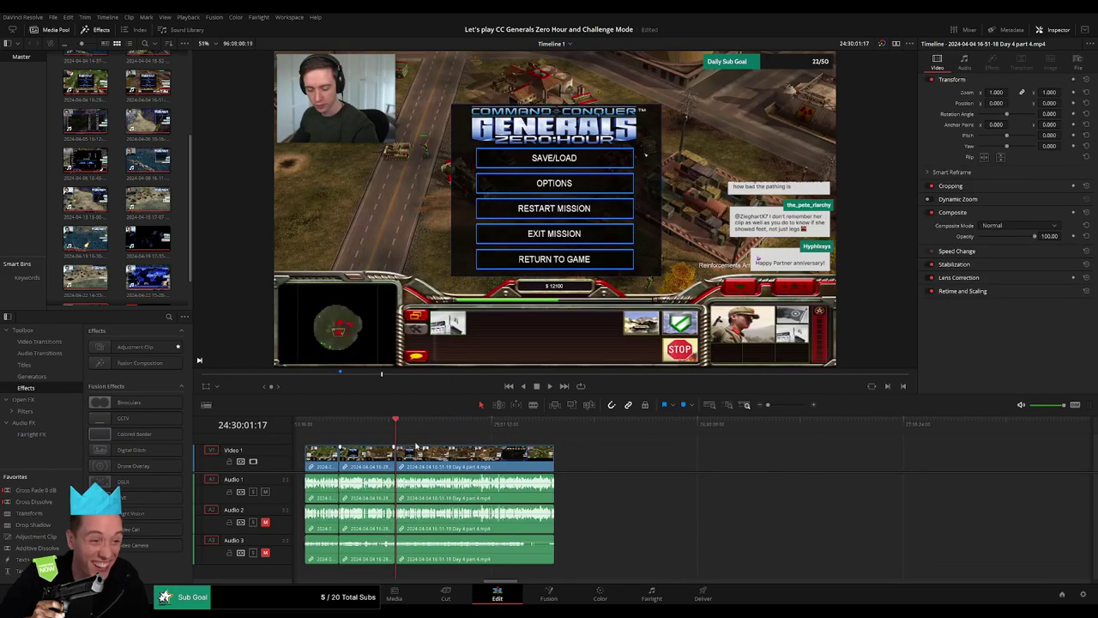
{"action": "scroll", "coordinate": [480, 425], "scroll_direction": "left", "scroll_amount": 5}
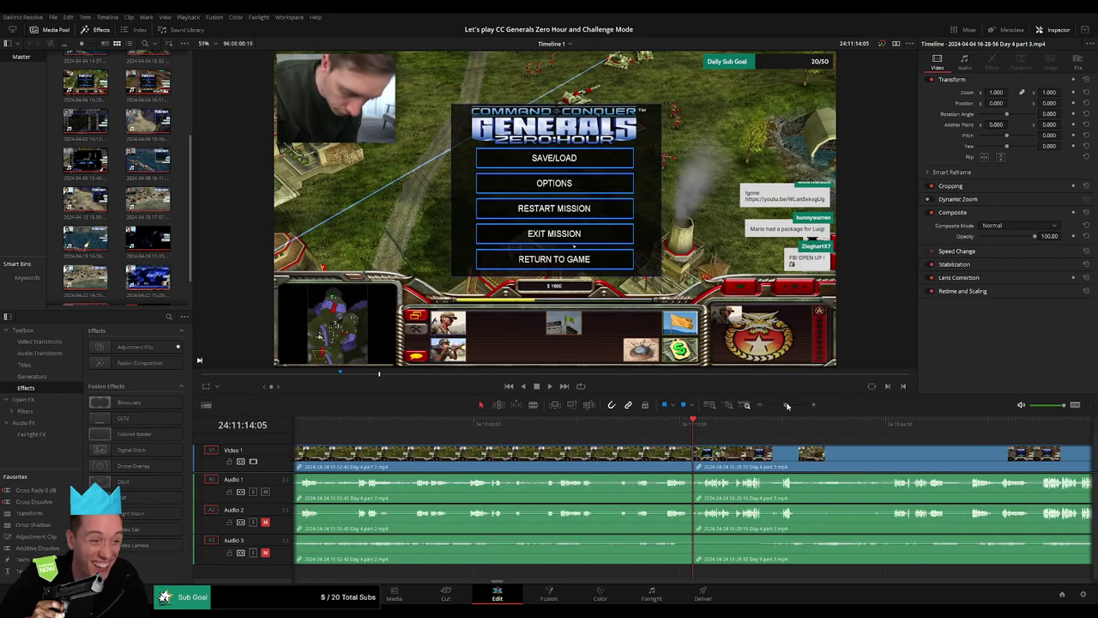
{"action": "scroll", "coordinate": [659, 435], "scroll_direction": "up", "scroll_amount": 5}
- Play the part 3/part 4 join and trim the edit point left
{"action": "key", "text": "space"}
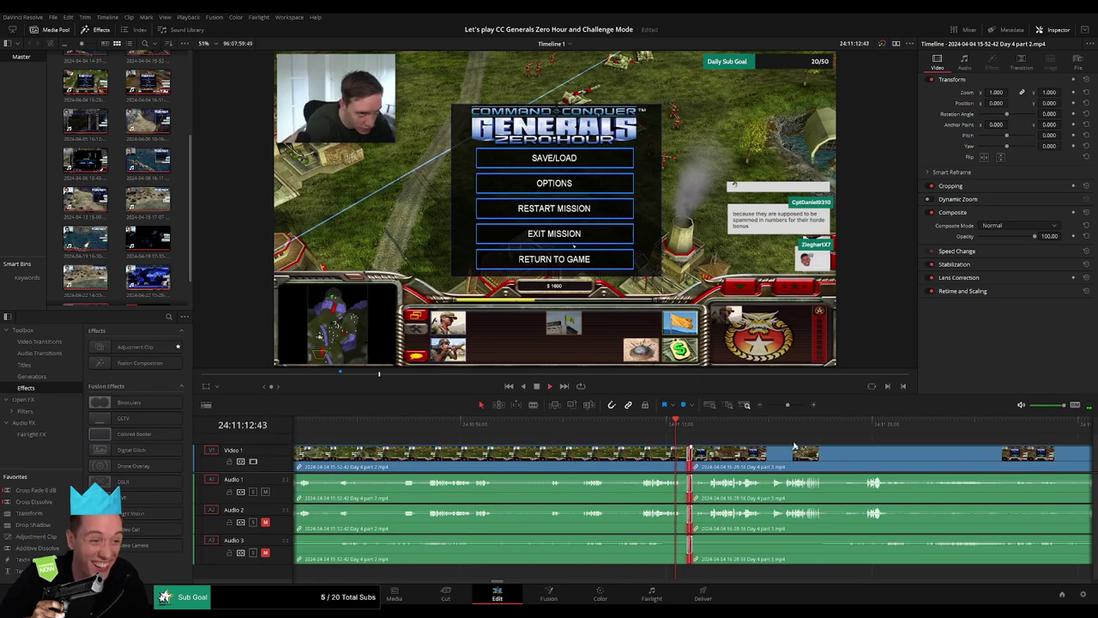
{"action": "left_click", "coordinate": [824, 423]}
{"action": "left_click_drag", "start_coordinate": [787, 404], "coordinate": [772, 404]}
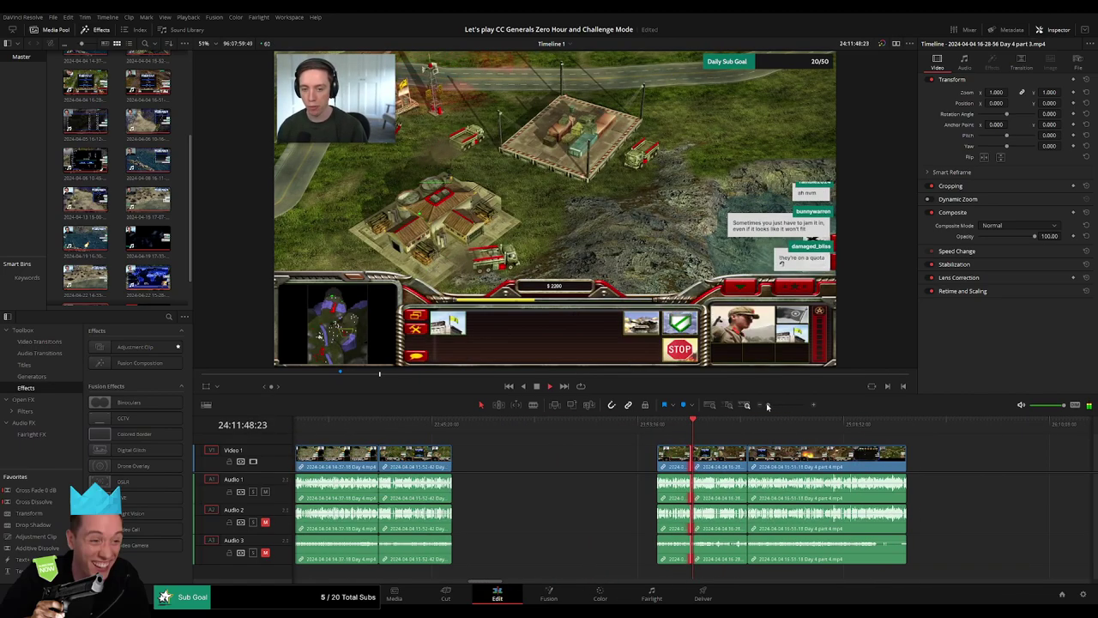
{"action": "left_click", "coordinate": [779, 423]}
{"action": "left_click", "coordinate": [784, 425]}
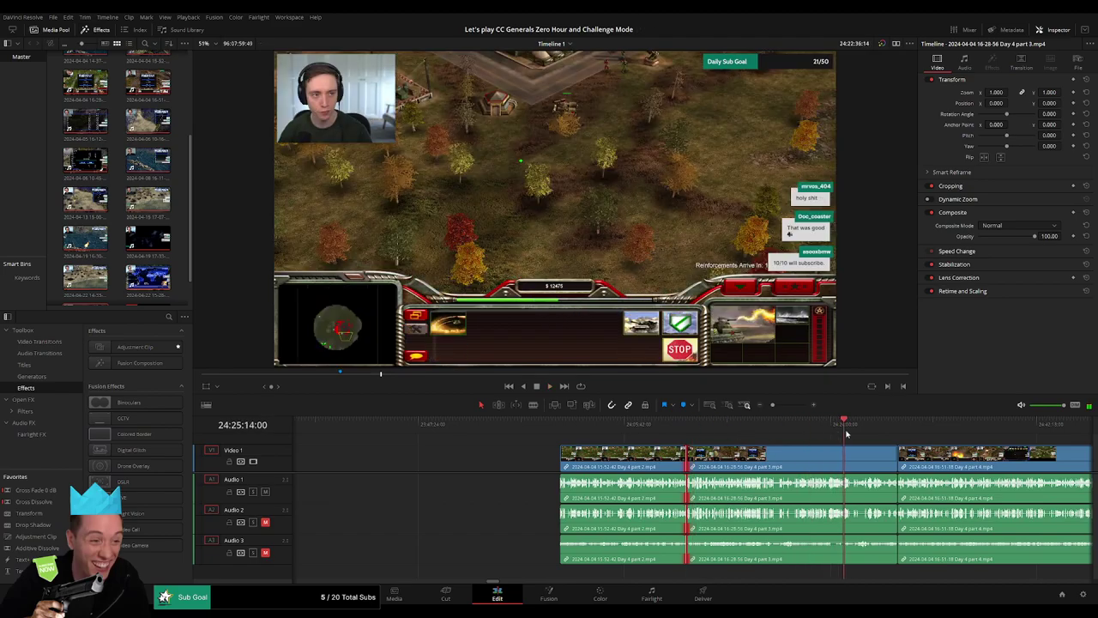
{"action": "left_click_drag", "start_coordinate": [772, 404], "coordinate": [795, 407]}
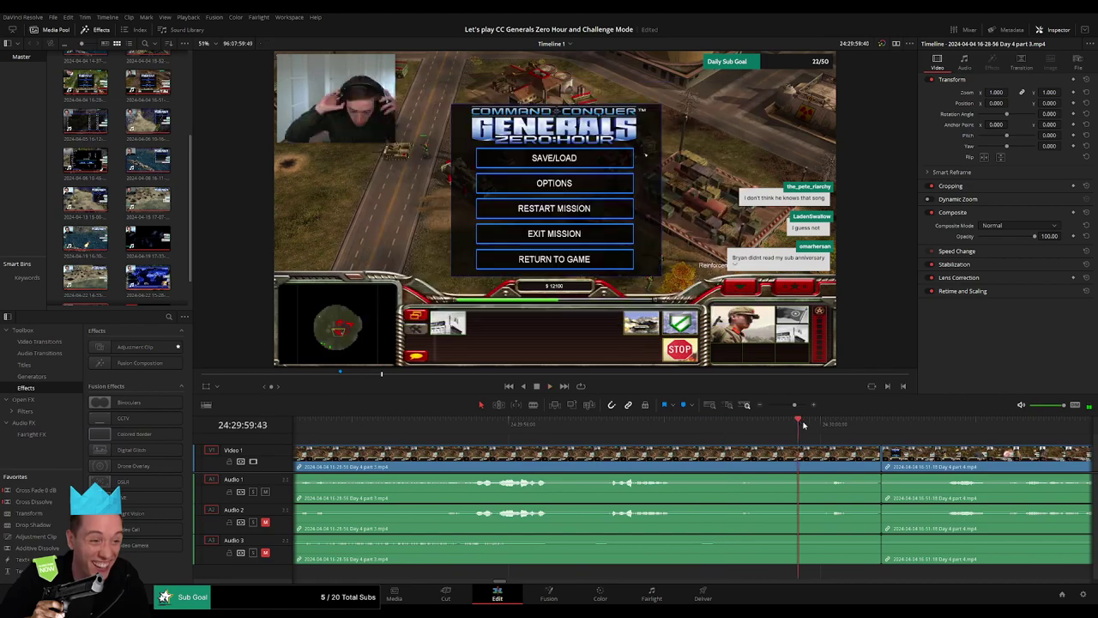
{"action": "left_click", "coordinate": [662, 461]}
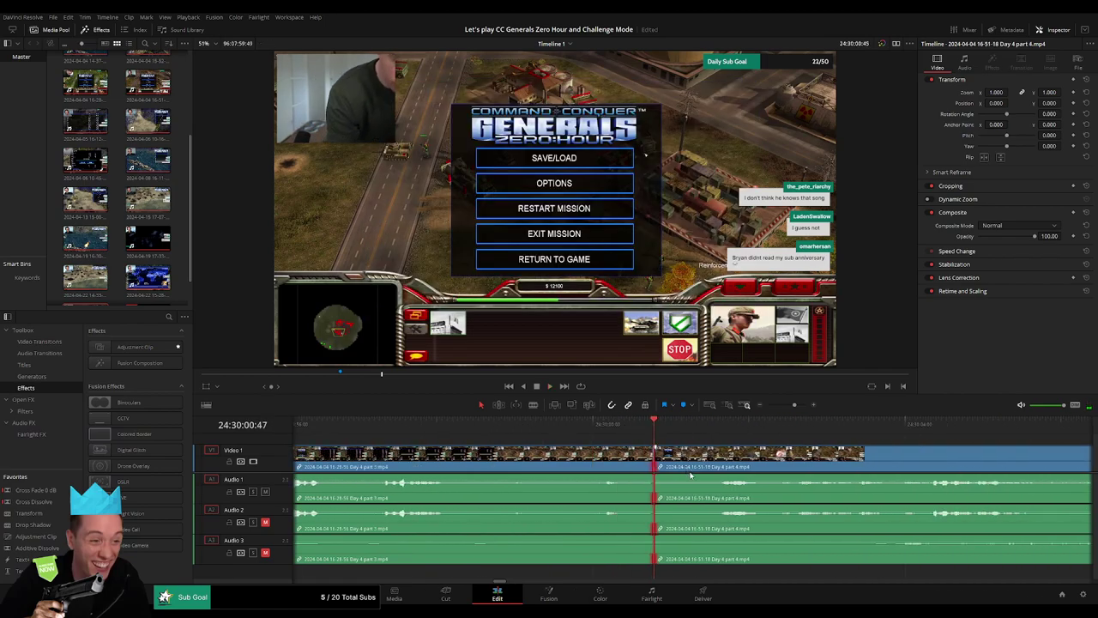
{"action": "left_click_drag", "start_coordinate": [656, 452], "coordinate": [636, 445]}
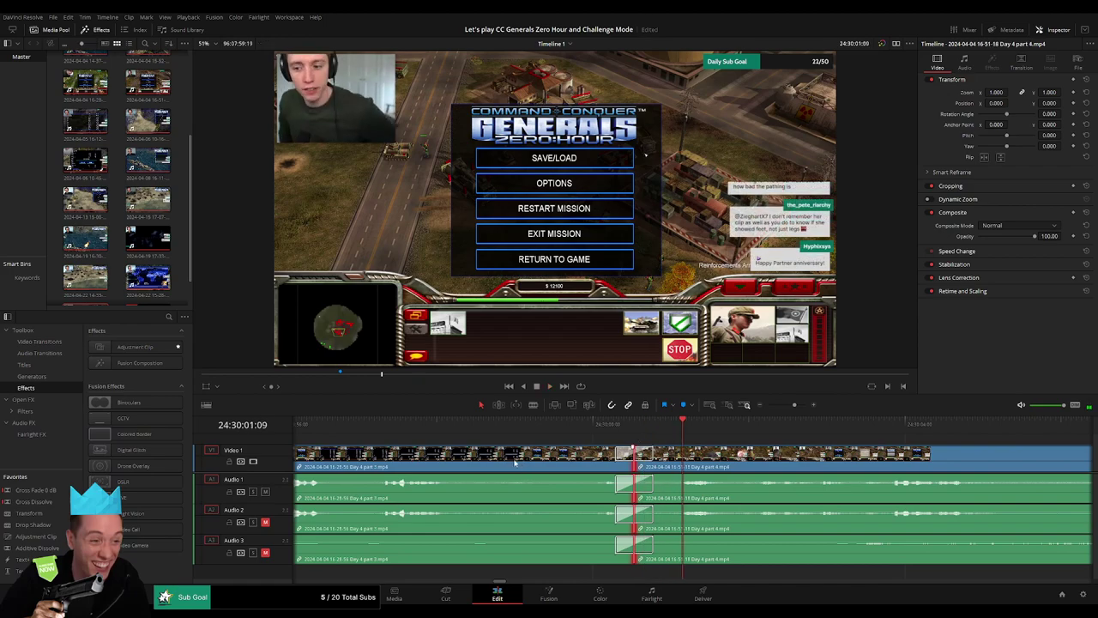
- Delete the repeated footage and extend part 4's start to close the gap
{"action": "left_click", "coordinate": [538, 458]}
{"action": "key", "text": "BackSpace"}
{"action": "left_click_drag", "start_coordinate": [635, 463], "coordinate": [478, 465]}
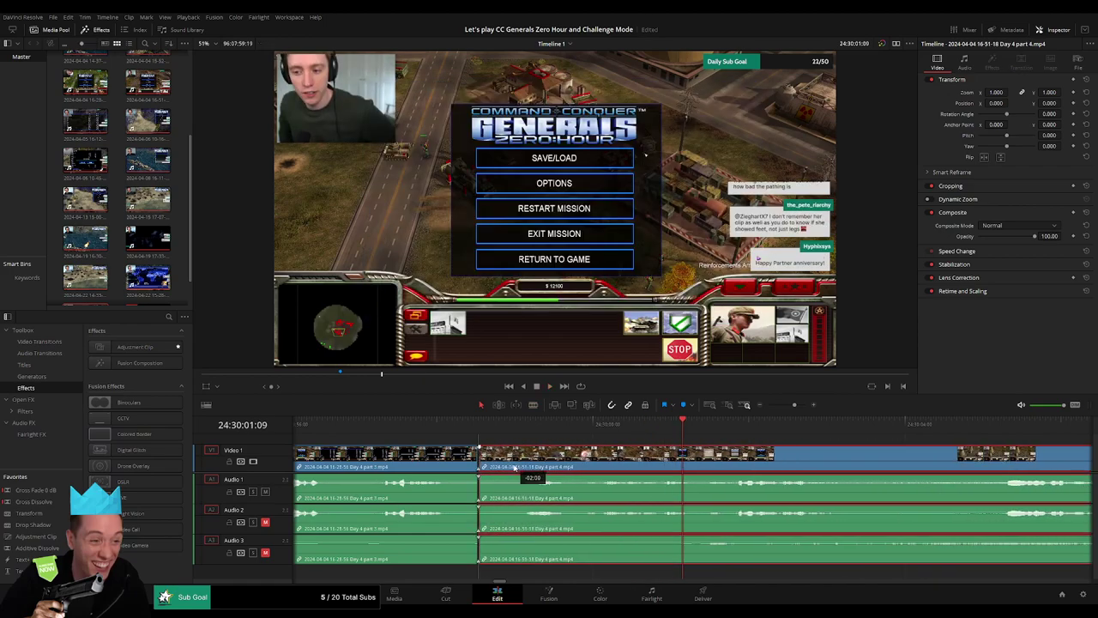
{"action": "left_click", "coordinate": [462, 423]}
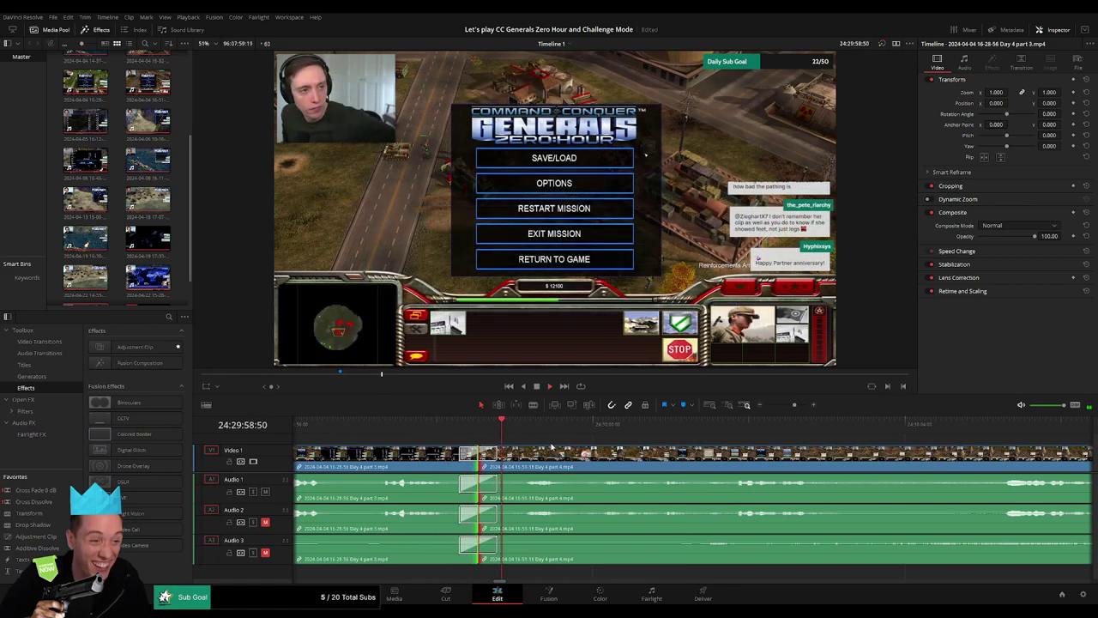
{"action": "left_click", "coordinate": [775, 406]}
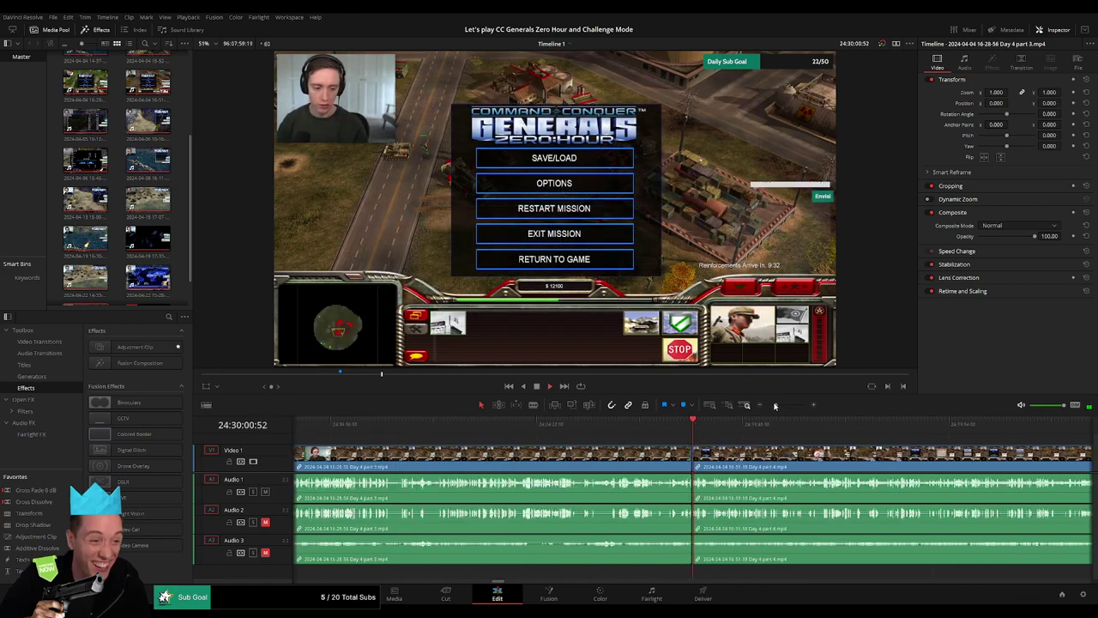
{"action": "left_click_drag", "start_coordinate": [774, 406], "coordinate": [767, 406]}
{"action": "left_click", "coordinate": [512, 424]}
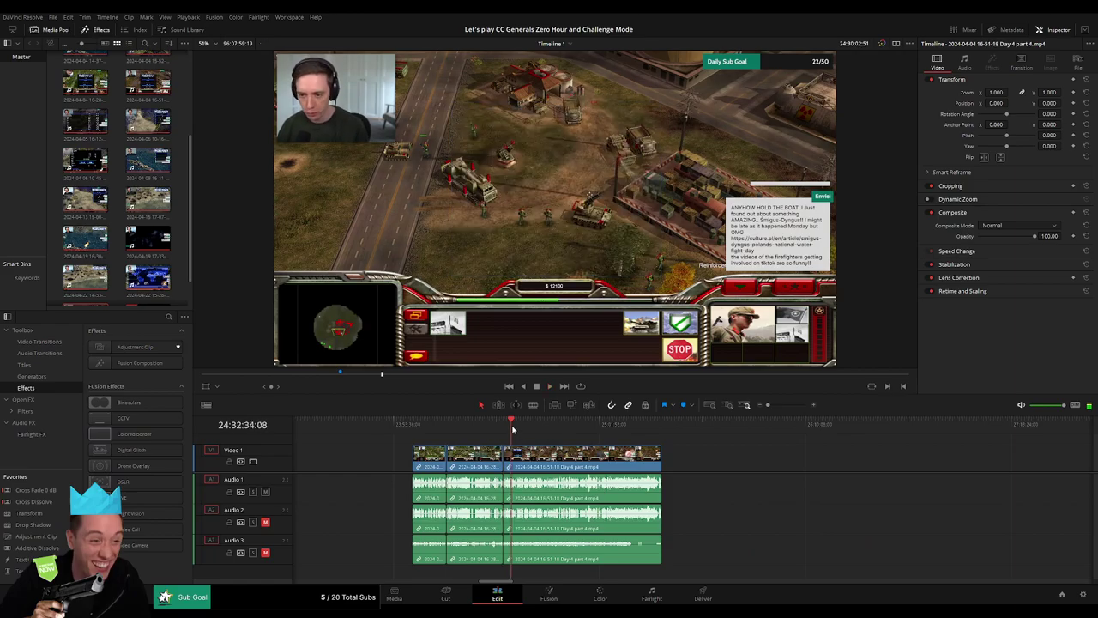
- Zoom in and scrub through Day 4 part 4 to review the footage
{"action": "left_click_drag", "start_coordinate": [512, 428], "coordinate": [579, 428]}
{"action": "left_click", "coordinate": [779, 406]}
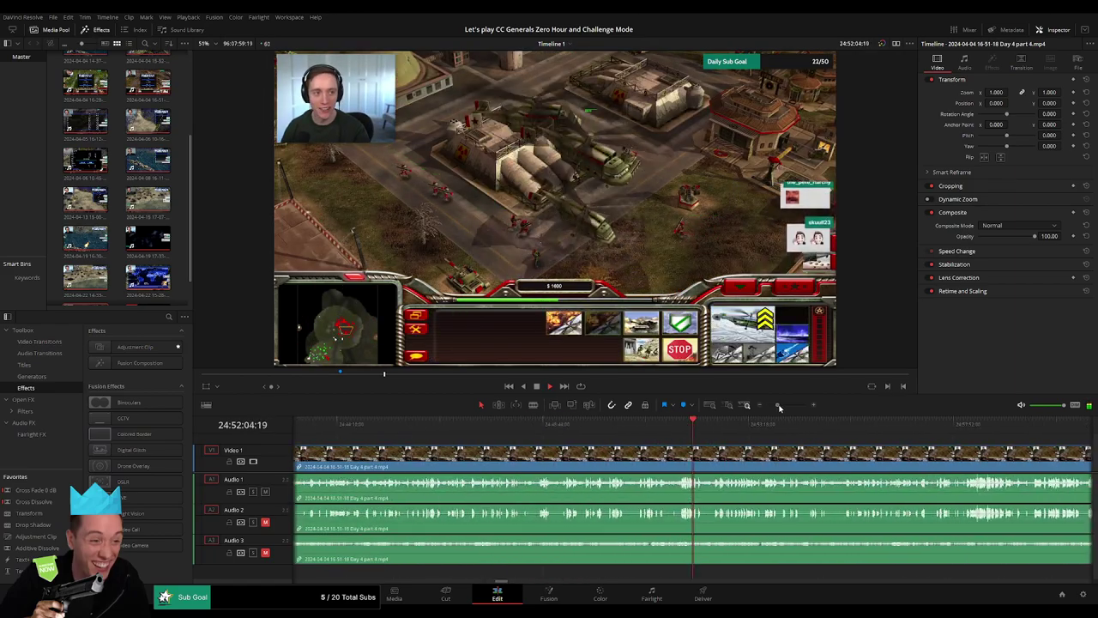
{"action": "left_click_drag", "start_coordinate": [779, 405], "coordinate": [786, 406]}
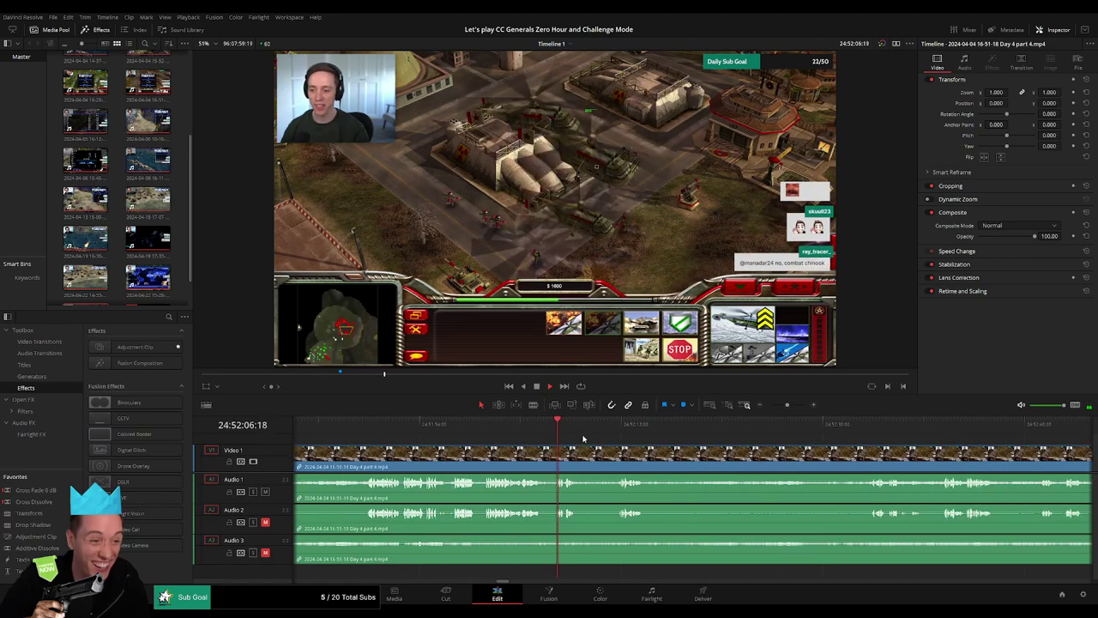
{"action": "left_click", "coordinate": [622, 428]}
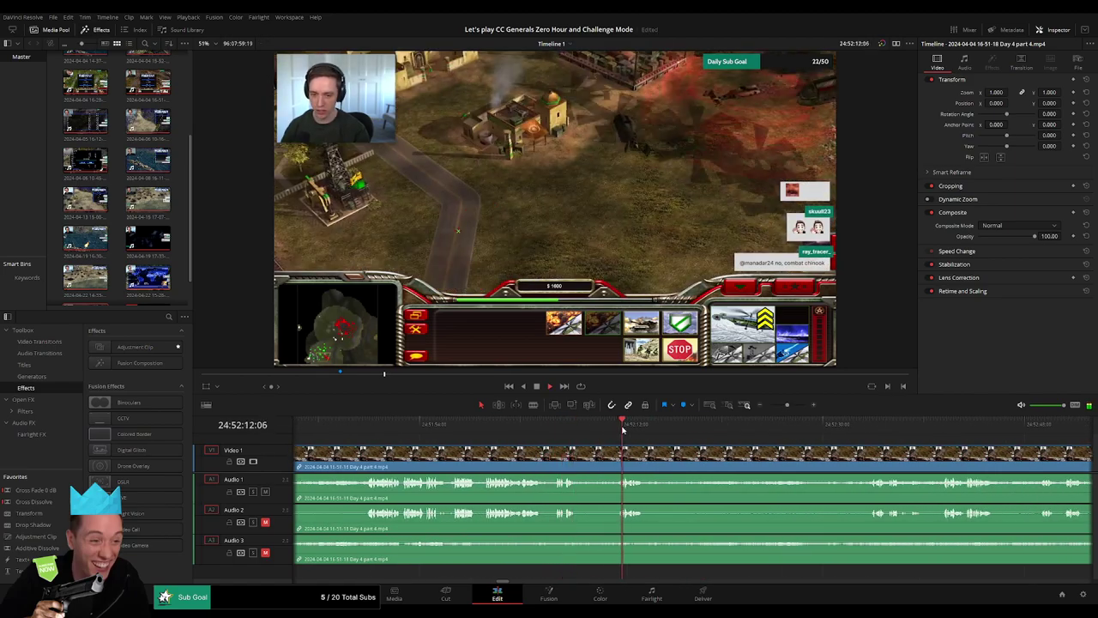
{"action": "left_click_drag", "start_coordinate": [387, 423], "coordinate": [442, 421]}
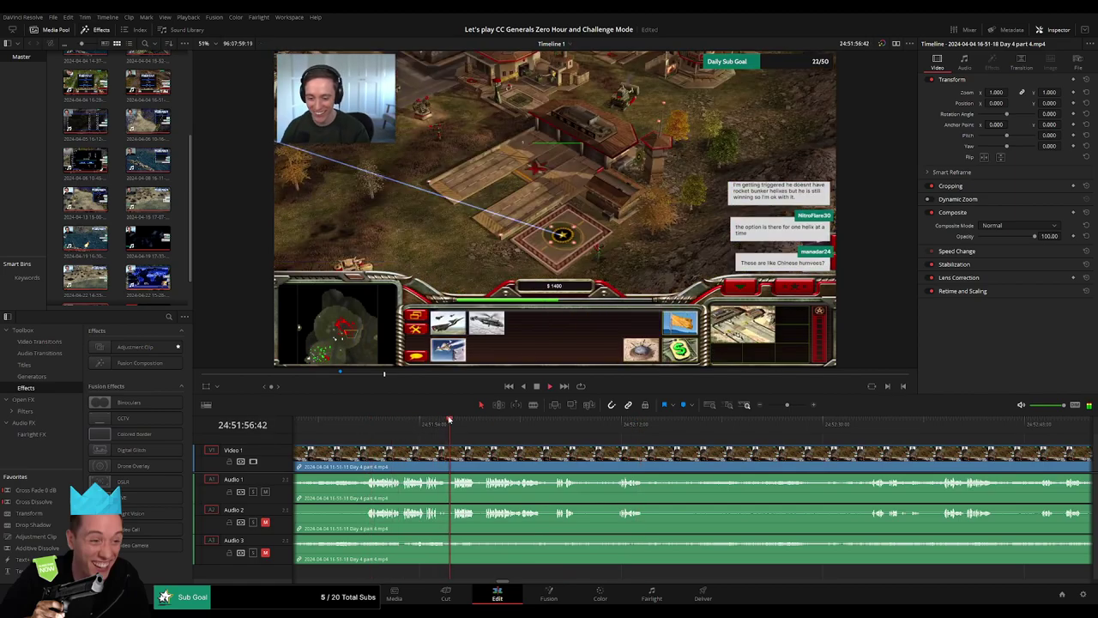
{"action": "left_click", "coordinate": [485, 421]}
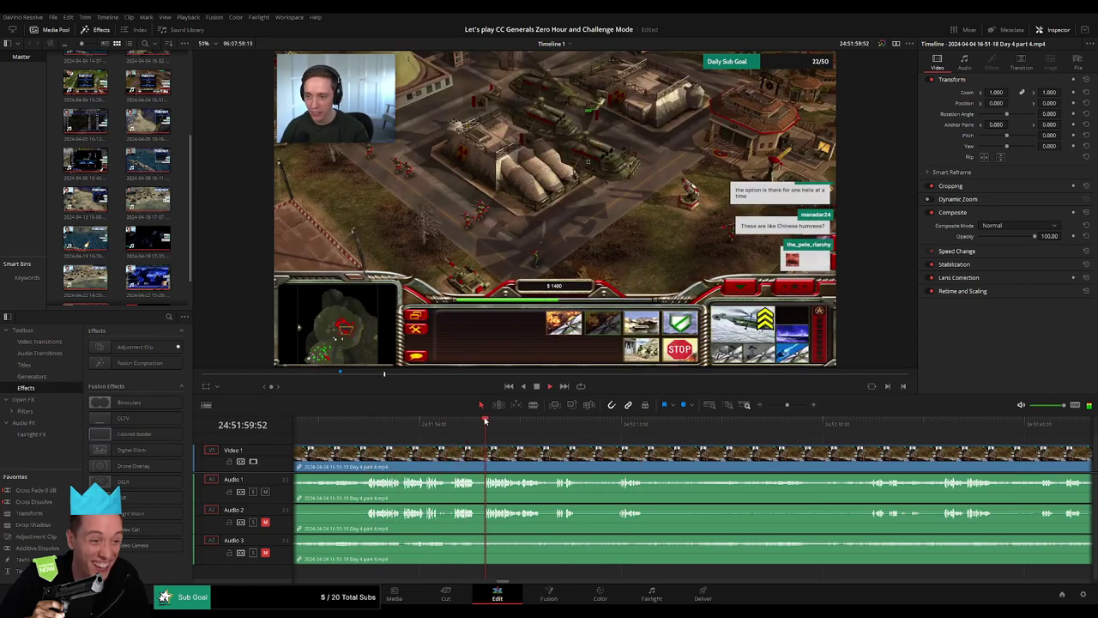
{"action": "left_click", "coordinate": [553, 423]}
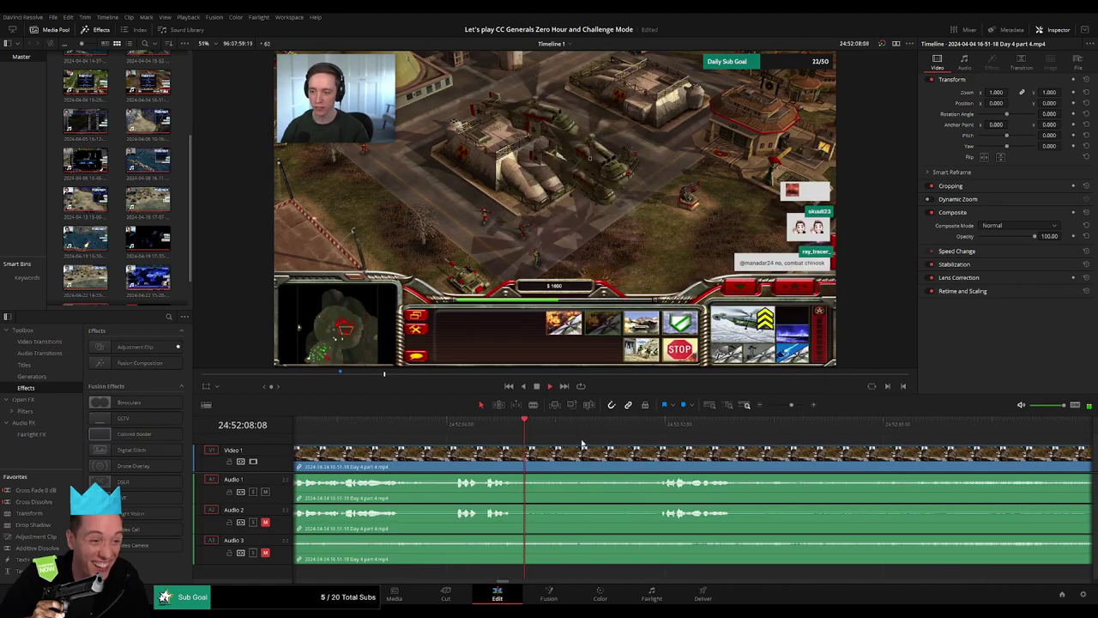
{"action": "left_click", "coordinate": [657, 424]}
{"action": "key", "text": "space"}
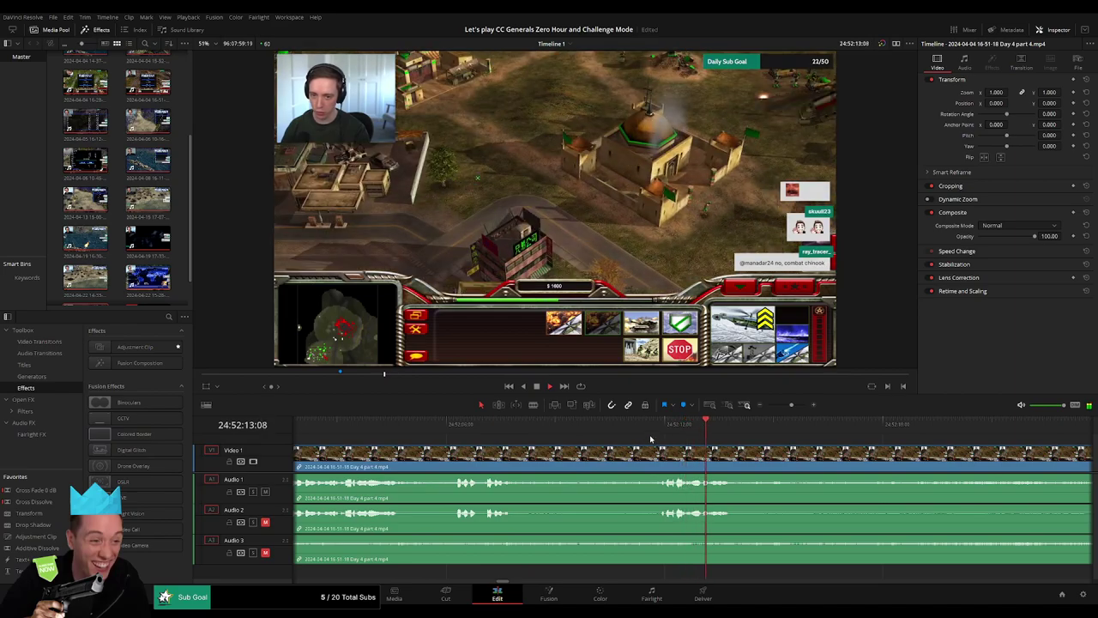
- Fine-tune the playhead on the cut point and split the part 4 clips with Ctrl+B
{"action": "left_click", "coordinate": [778, 424]}
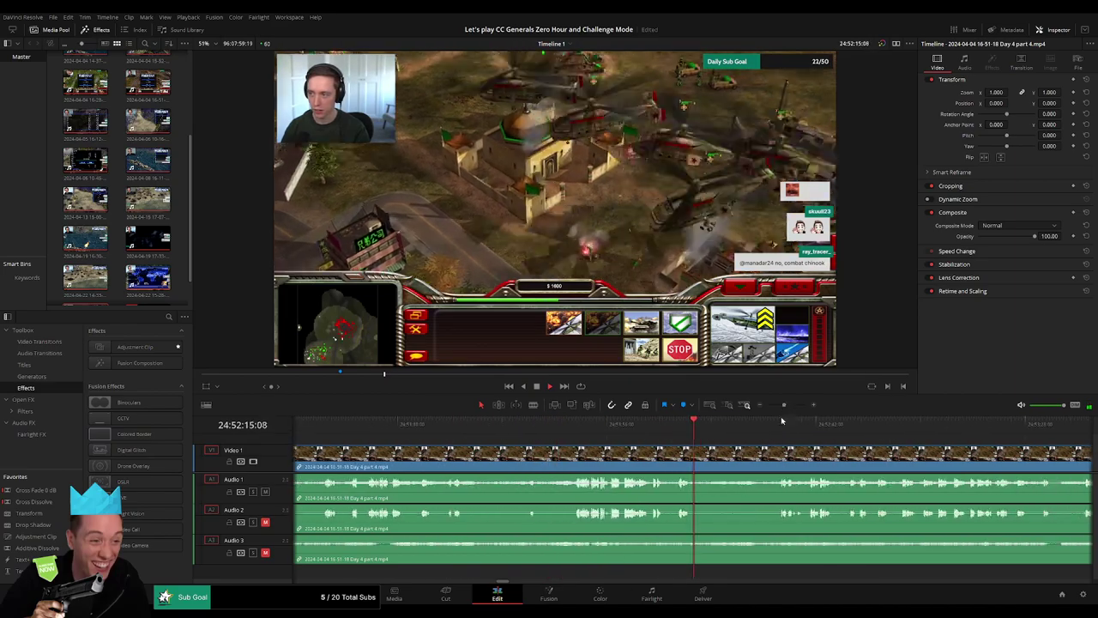
{"action": "left_click_drag", "start_coordinate": [783, 405], "coordinate": [790, 406]}
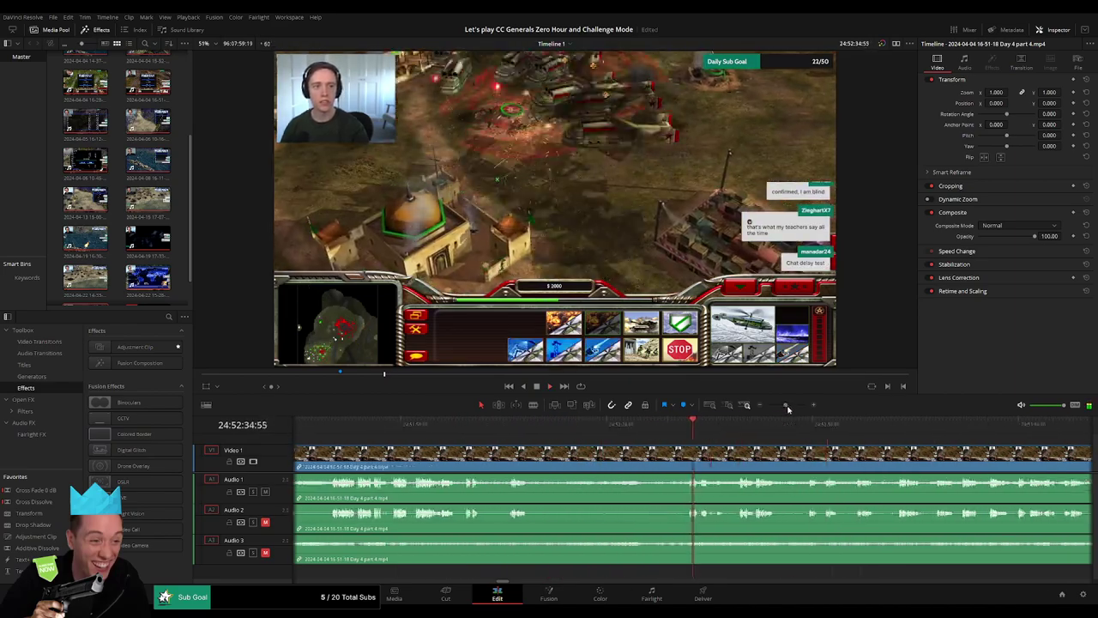
{"action": "left_click", "coordinate": [653, 429]}
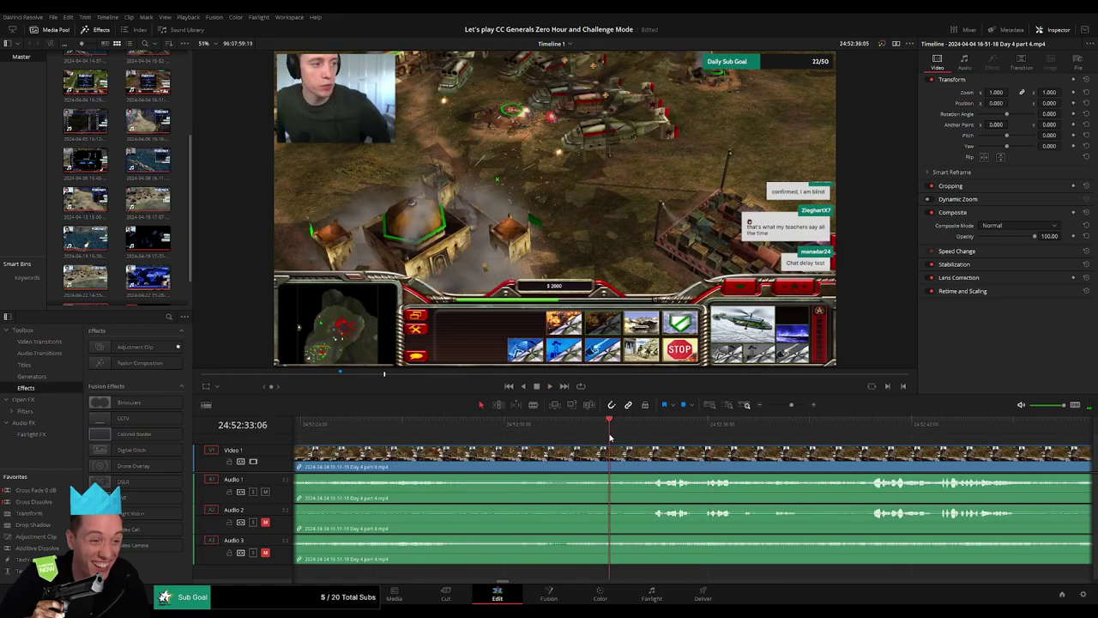
{"action": "left_click_drag", "start_coordinate": [654, 434], "coordinate": [624, 436]}
{"action": "key", "text": "ctrl+b"}
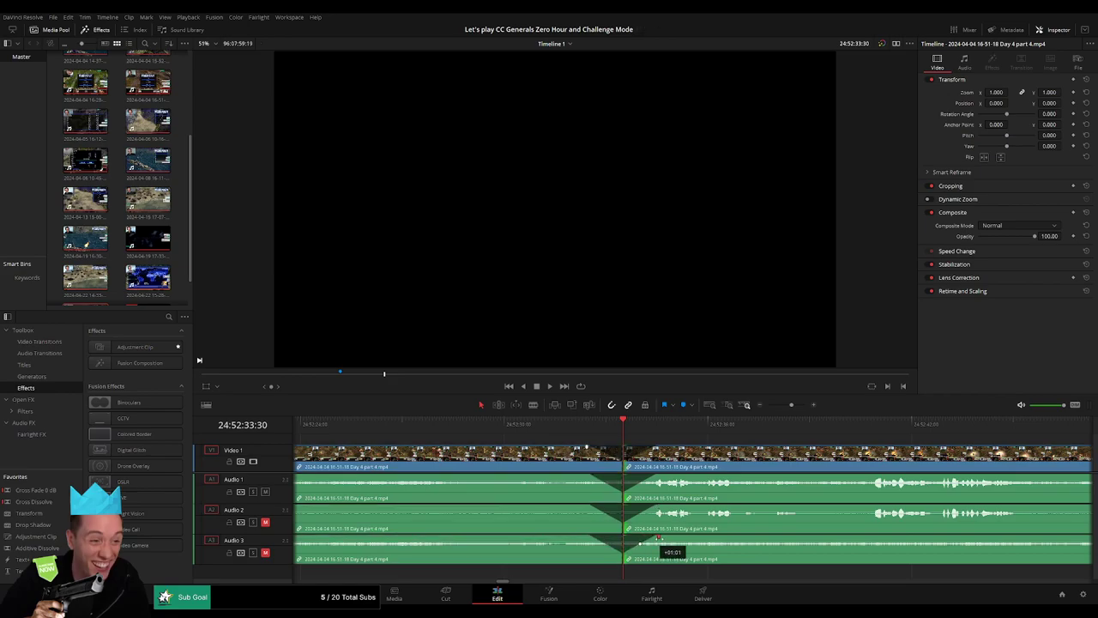
- Drag the split-off end of the Day 4 recording far to the right
{"action": "left_click_drag", "start_coordinate": [781, 410], "coordinate": [745, 406]}
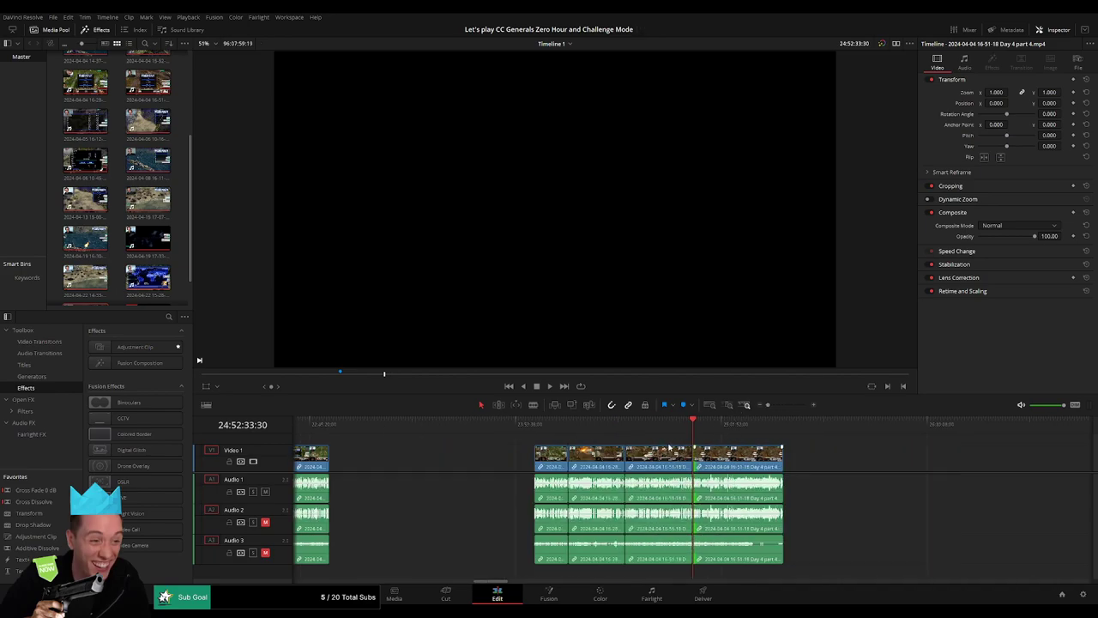
{"action": "scroll", "coordinate": [669, 447], "scroll_direction": "right", "scroll_amount": 3}
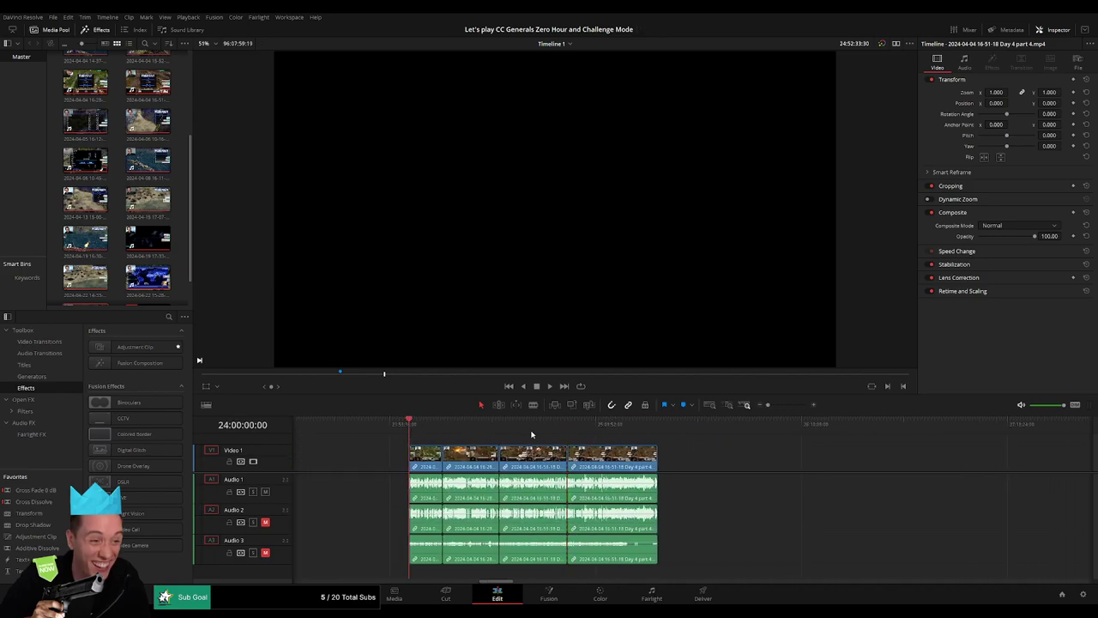
{"action": "left_click", "coordinate": [568, 424]}
{"action": "scroll", "coordinate": [480, 437], "scroll_direction": "right", "scroll_amount": 6}
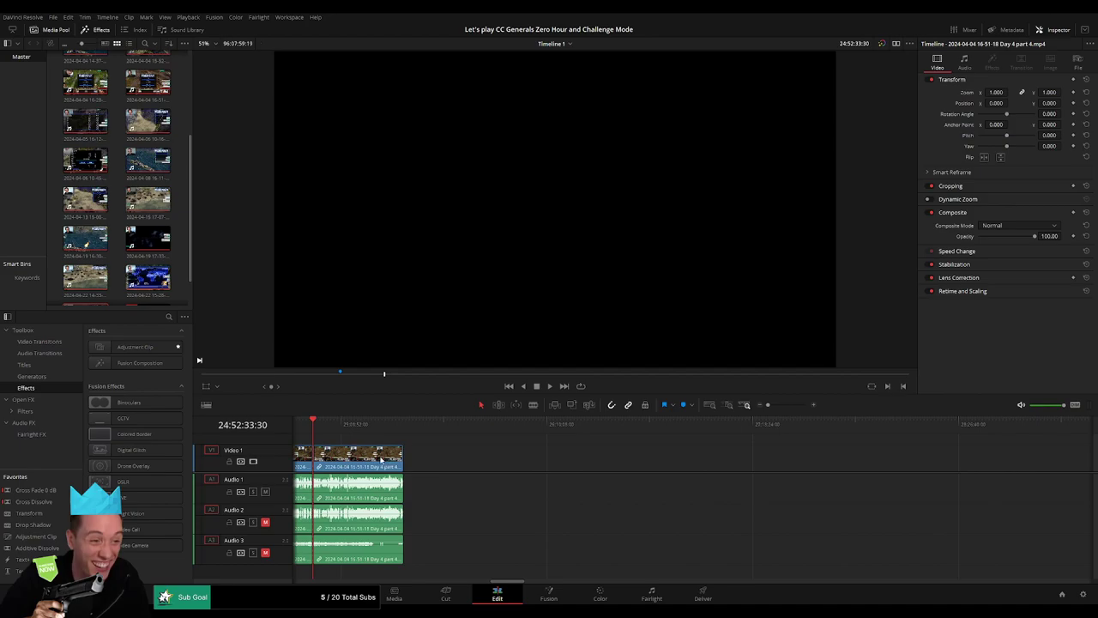
{"action": "left_click_drag", "start_coordinate": [336, 458], "coordinate": [673, 467]}
{"action": "left_click", "coordinate": [480, 456]}
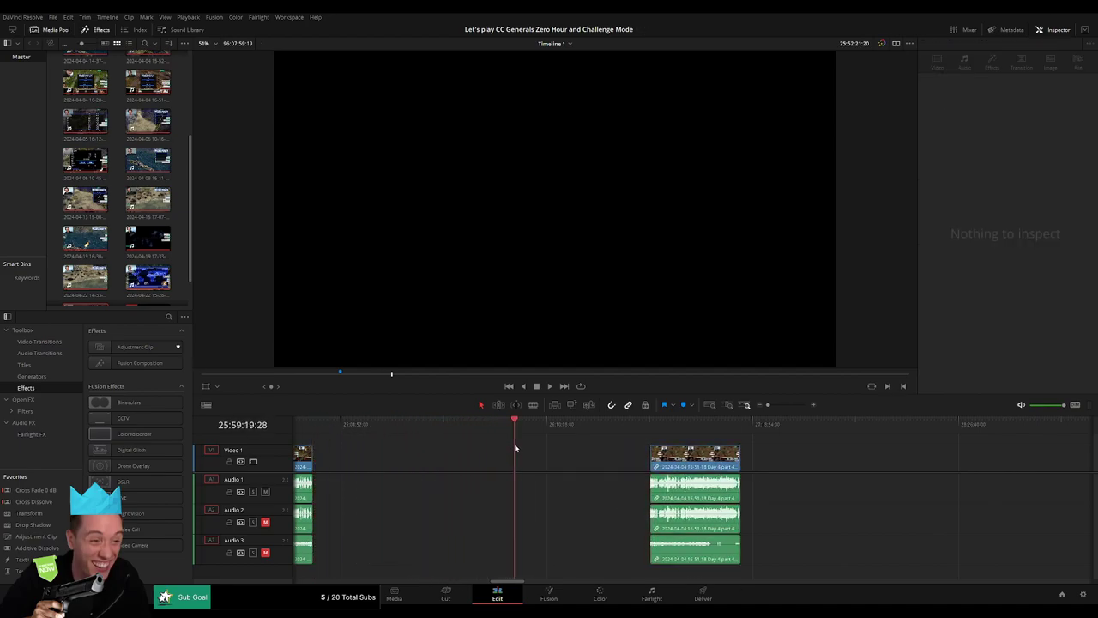
- Snap the clip's start to 26:00:00:00 and scroll to confirm Day 5 follows it
{"action": "left_click_drag", "start_coordinate": [518, 447], "coordinate": [516, 446]}
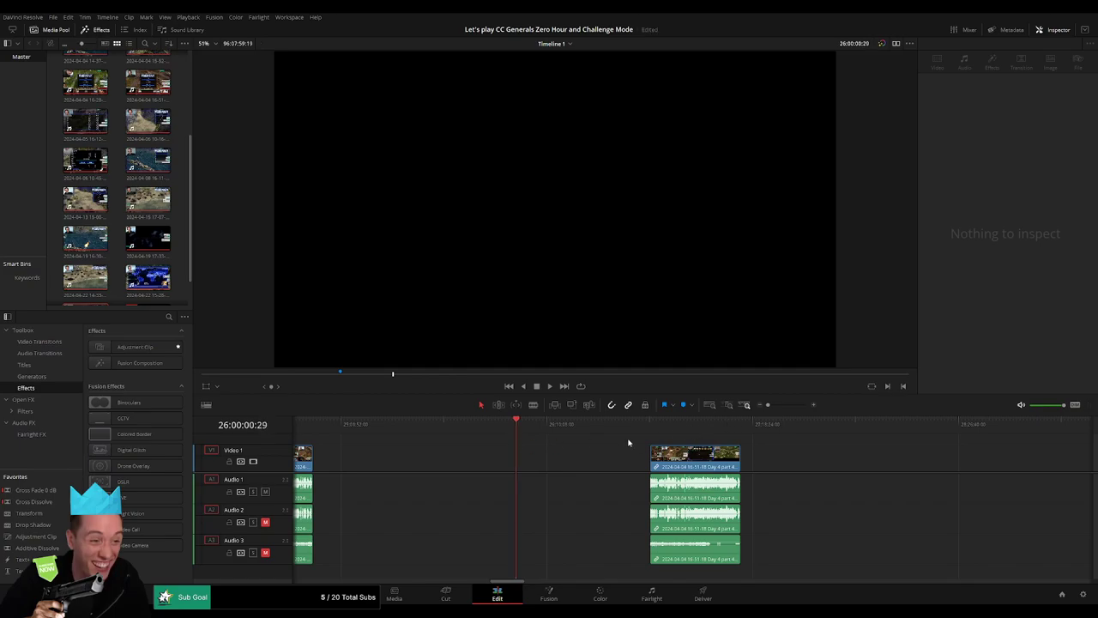
{"action": "left_click_drag", "start_coordinate": [649, 445], "coordinate": [516, 447]}
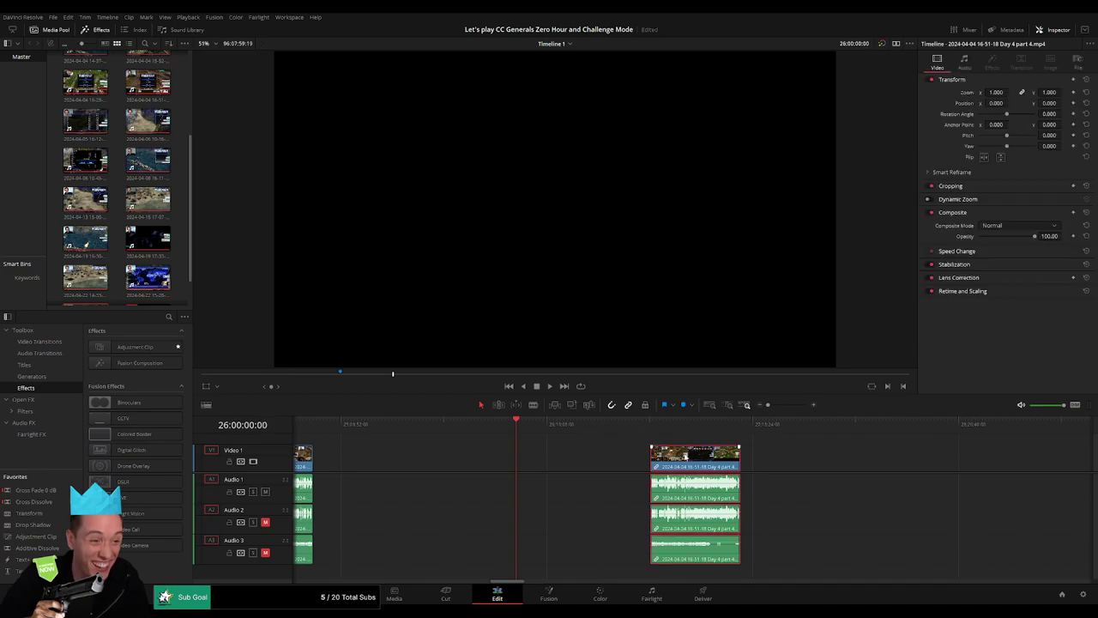
{"action": "scroll", "coordinate": [822, 473], "scroll_direction": "right", "scroll_amount": 3}
{"action": "scroll", "coordinate": [861, 459], "scroll_direction": "right", "scroll_amount": 5}
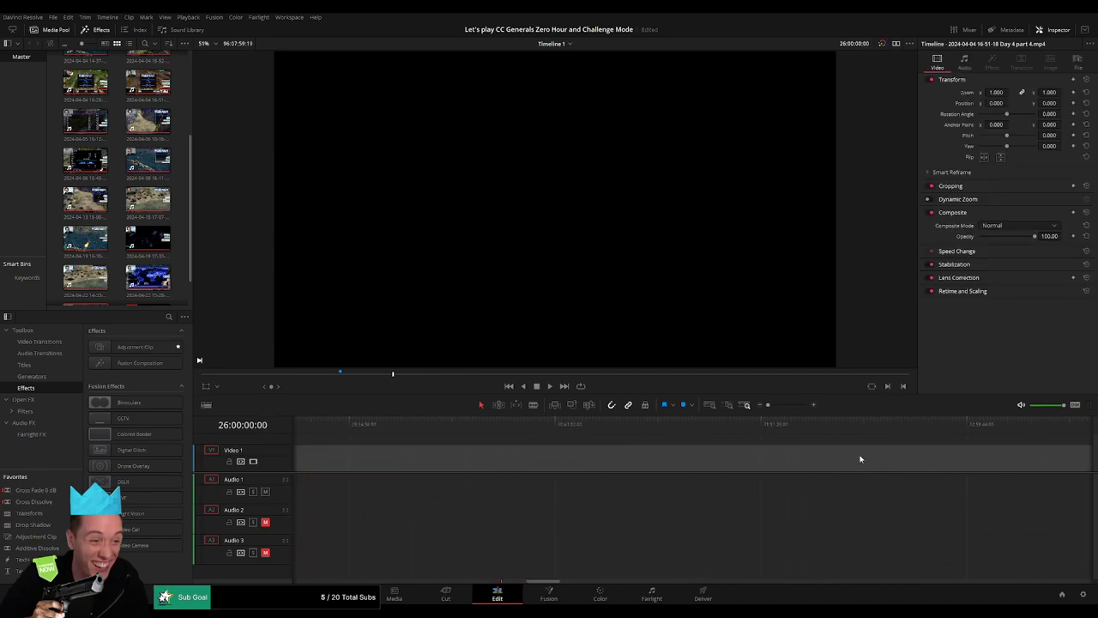
{"action": "scroll", "coordinate": [669, 448], "scroll_direction": "left", "scroll_amount": 3}
{"action": "scroll", "coordinate": [948, 464], "scroll_direction": "right", "scroll_amount": 5}
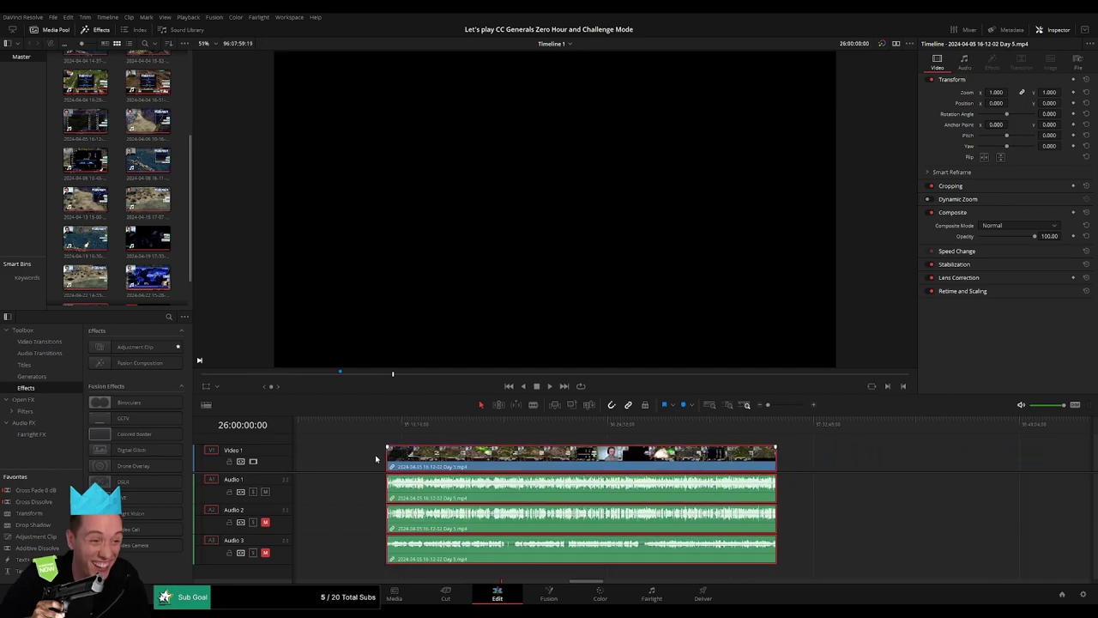
{"action": "scroll", "coordinate": [772, 459], "scroll_direction": "left", "scroll_amount": 5}
{"action": "scroll", "coordinate": [644, 455], "scroll_direction": "right", "scroll_amount": 3}
{"action": "scroll", "coordinate": [594, 454], "scroll_direction": "left", "scroll_amount": 5}
{"action": "scroll", "coordinate": [690, 460], "scroll_direction": "left", "scroll_amount": 3}
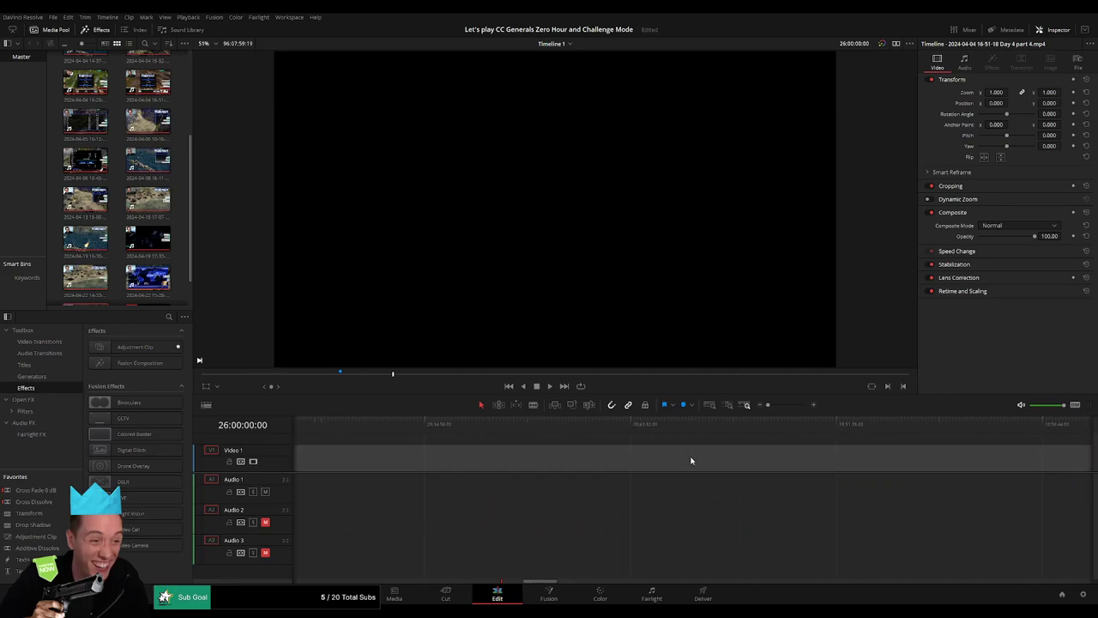
{"action": "scroll", "coordinate": [491, 454], "scroll_direction": "down", "scroll_amount": 5}
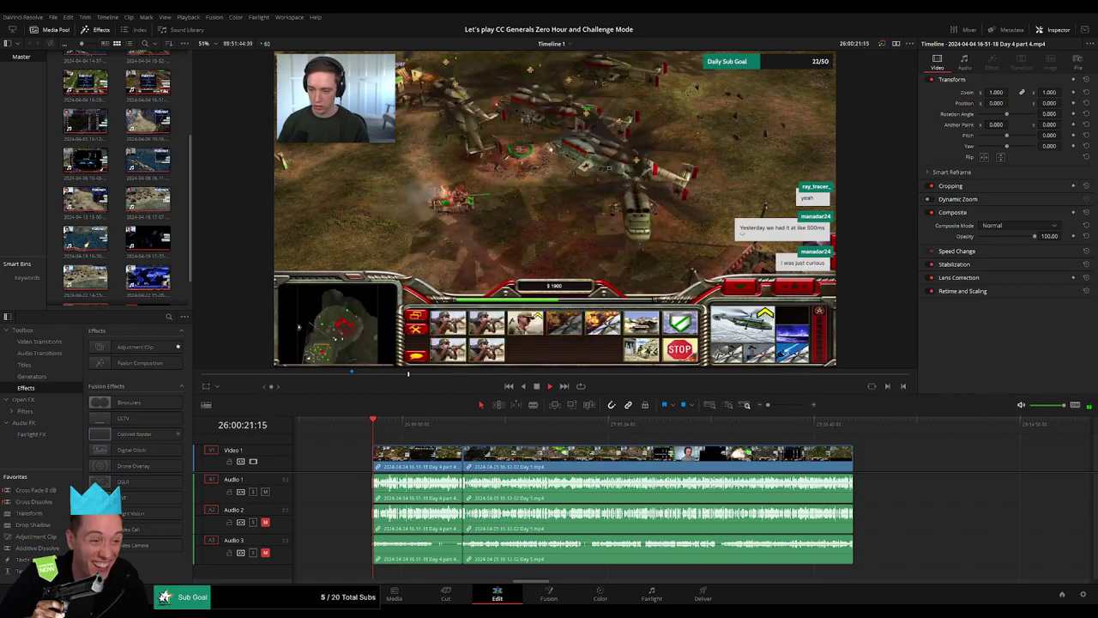
- Play through the join between the Day 4 part 4 and Day 5 clips
{"action": "left_click_drag", "start_coordinate": [371, 433], "coordinate": [442, 443]}
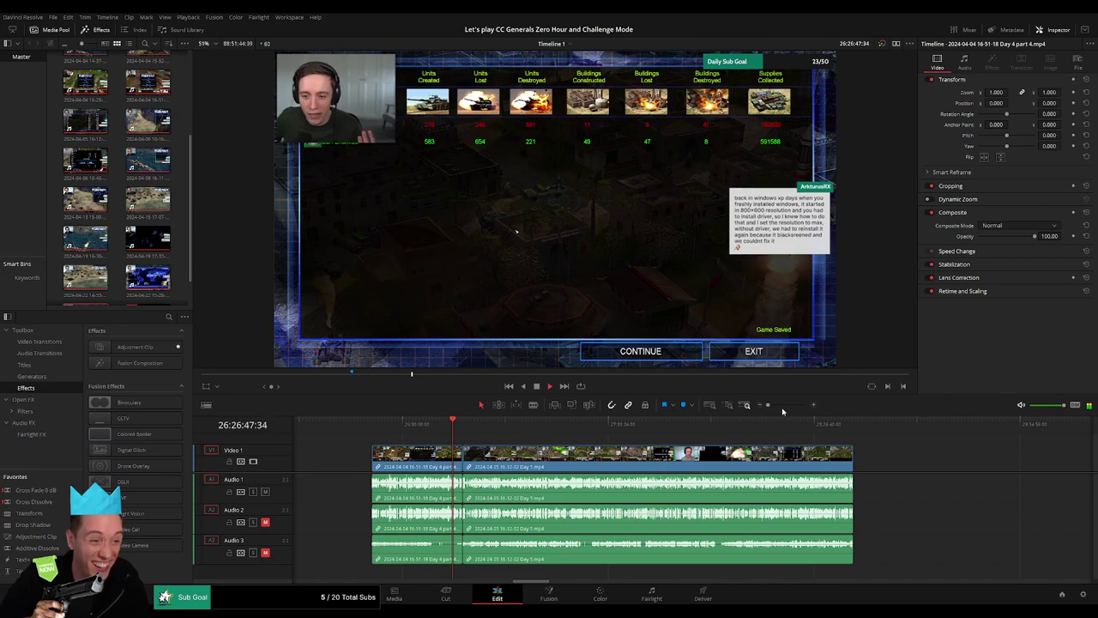
{"action": "scroll", "coordinate": [534, 433], "scroll_direction": "up", "scroll_amount": 2}
{"action": "left_click", "coordinate": [815, 433]}
{"action": "left_click", "coordinate": [870, 425]}
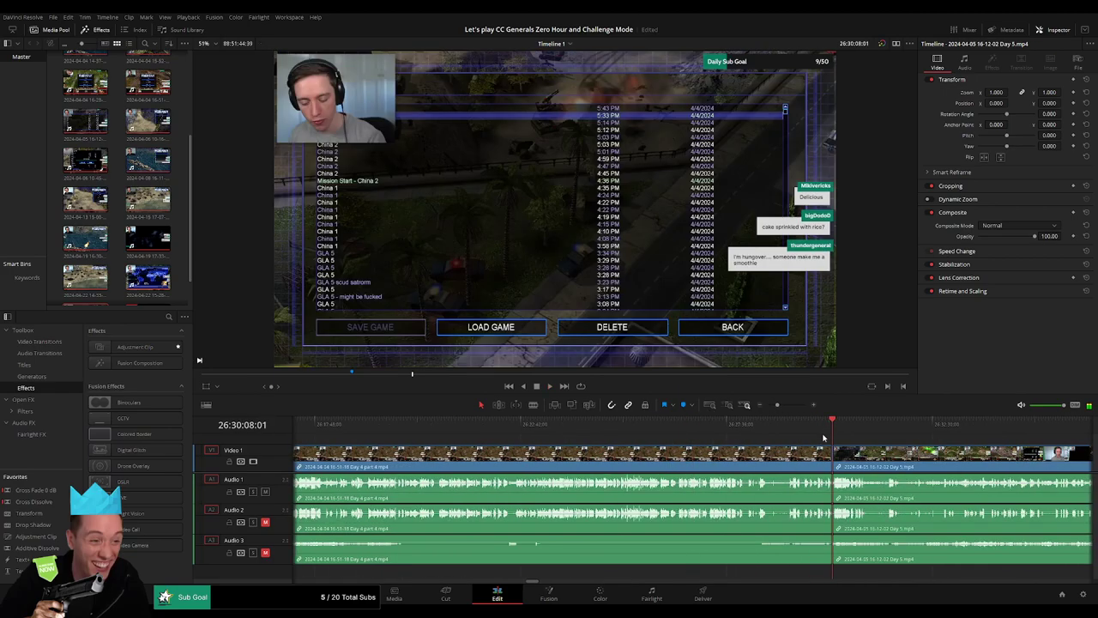
{"action": "scroll", "coordinate": [769, 418], "scroll_direction": "up", "scroll_amount": 1}
{"action": "key", "text": "space"}
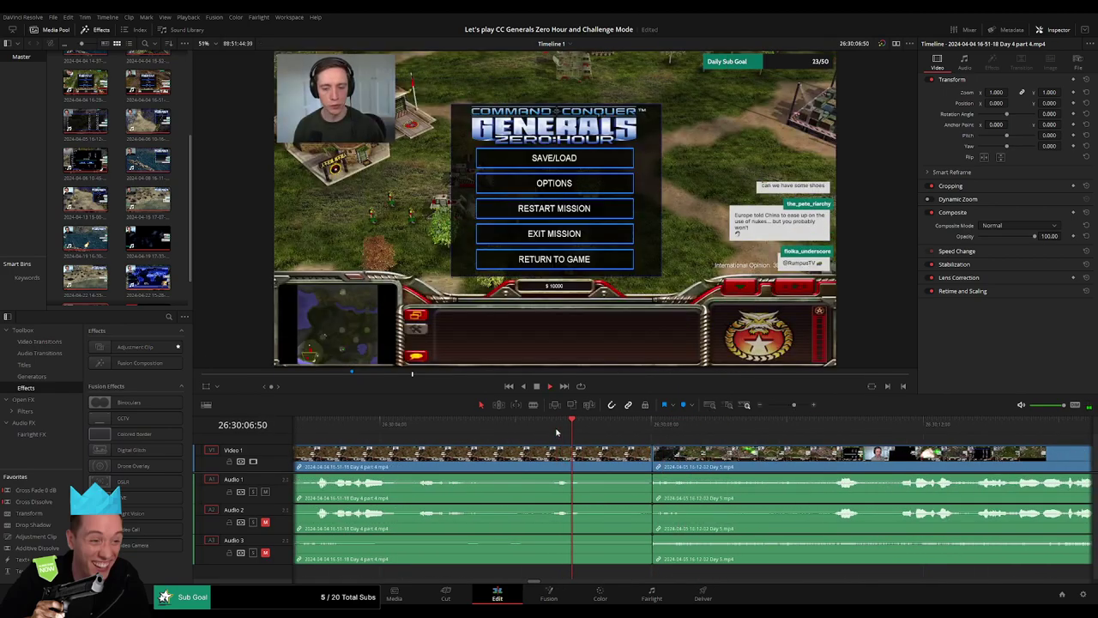
{"action": "left_click", "coordinate": [425, 438]}
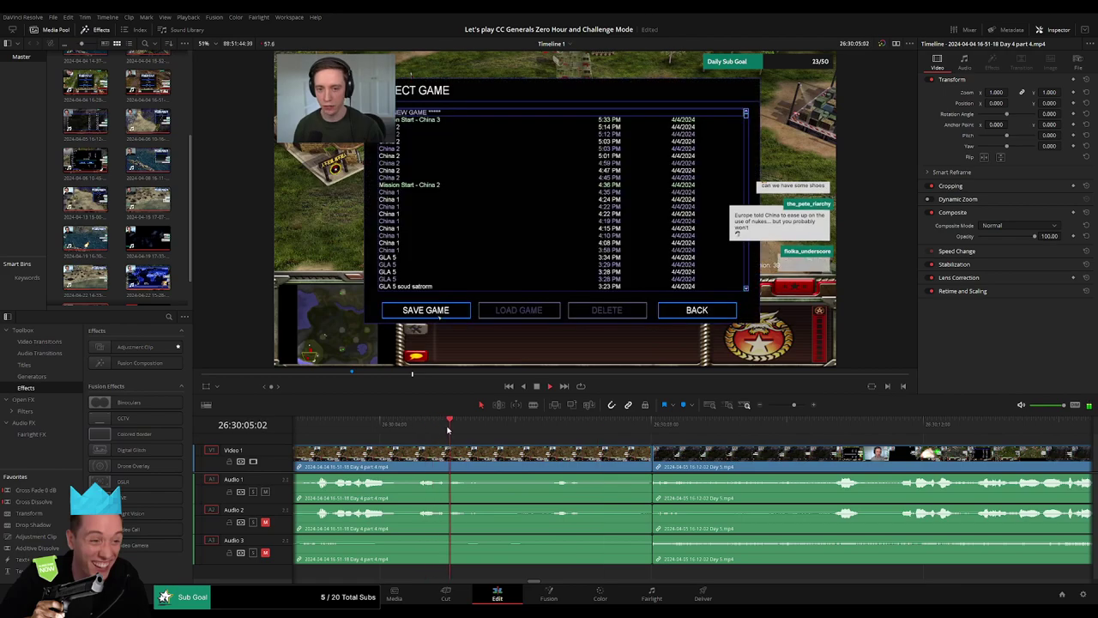
- Add the default cross dissolve at the Day 4/Day 5 edit point with Ctrl+T
{"action": "left_click", "coordinate": [653, 461]}
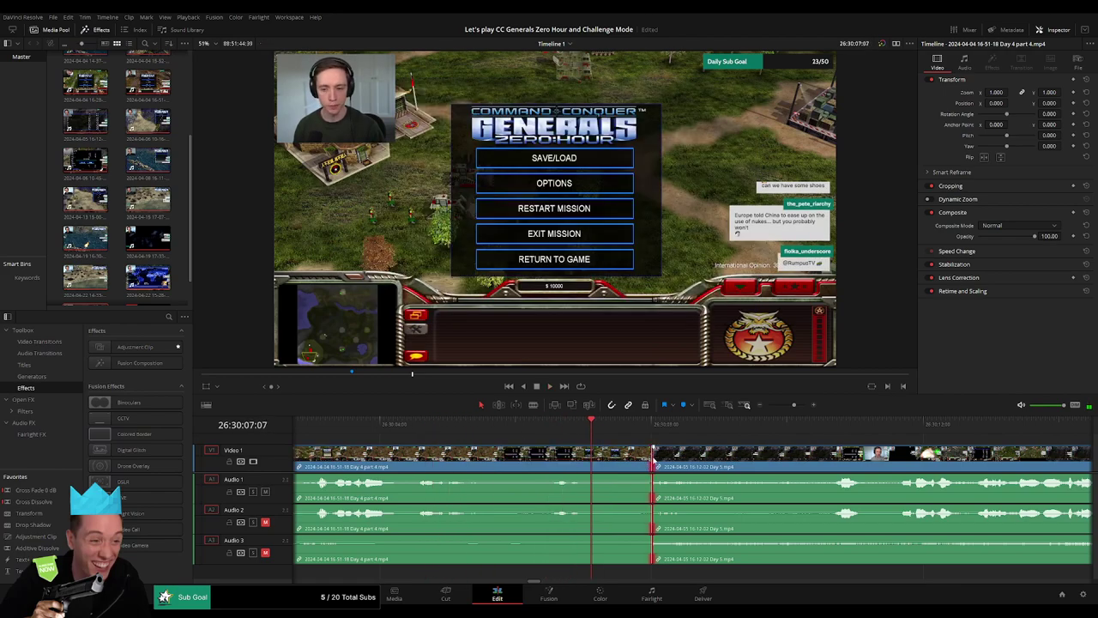
{"action": "key", "text": "ctrl+t"}
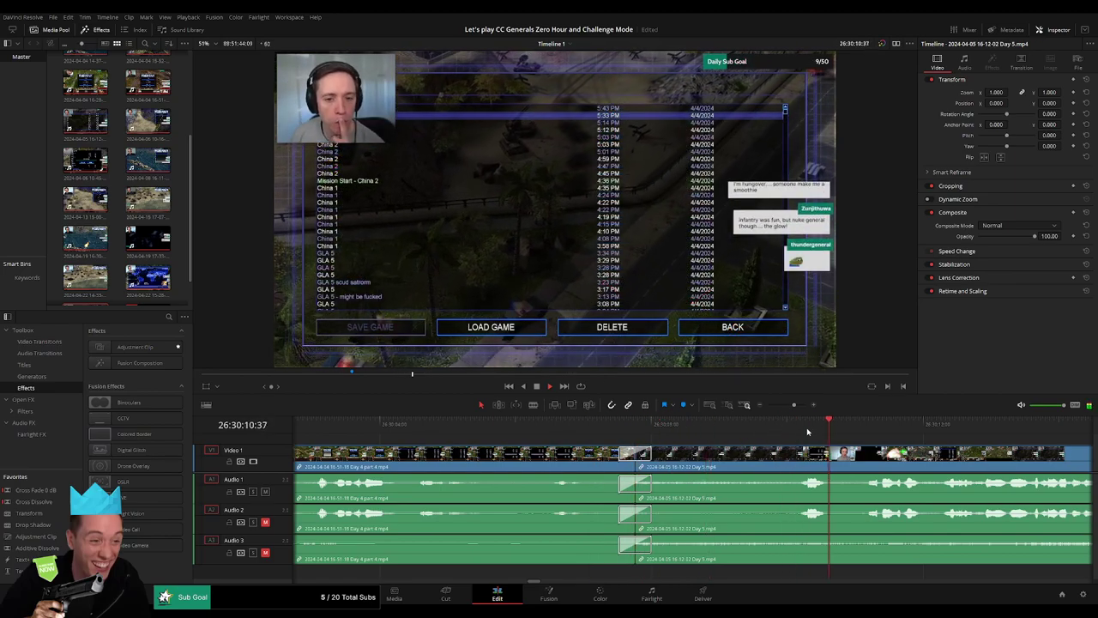
{"action": "left_click_drag", "start_coordinate": [794, 404], "coordinate": [768, 405]}
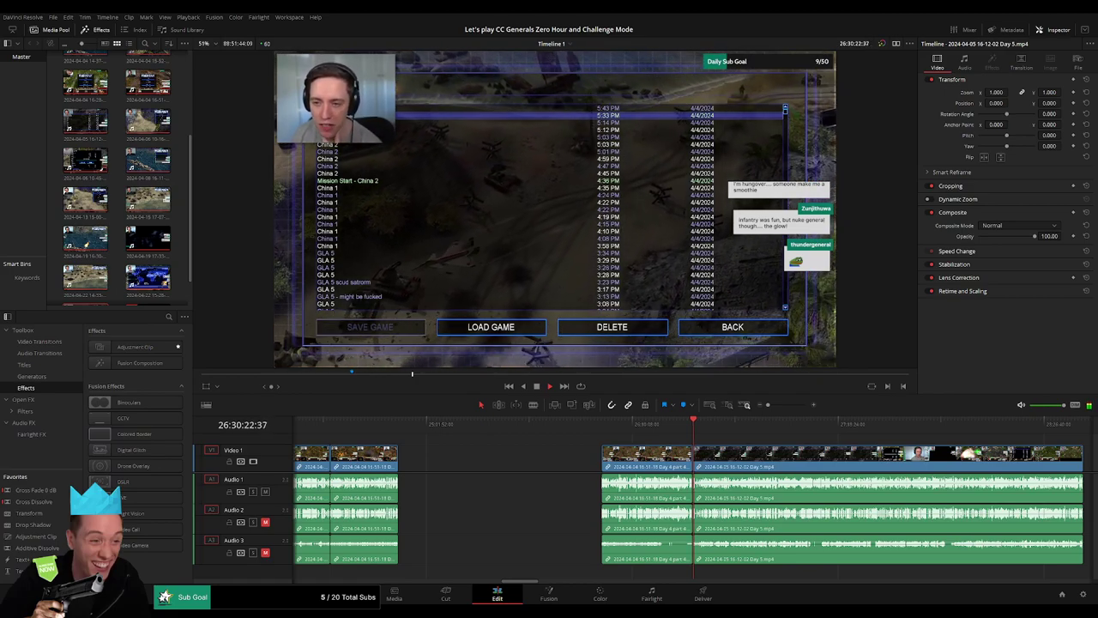
- Zoom in on the Day 5 clip and jump through the battle and tank-army footage
{"action": "scroll", "coordinate": [582, 432], "scroll_direction": "right", "scroll_amount": 1}
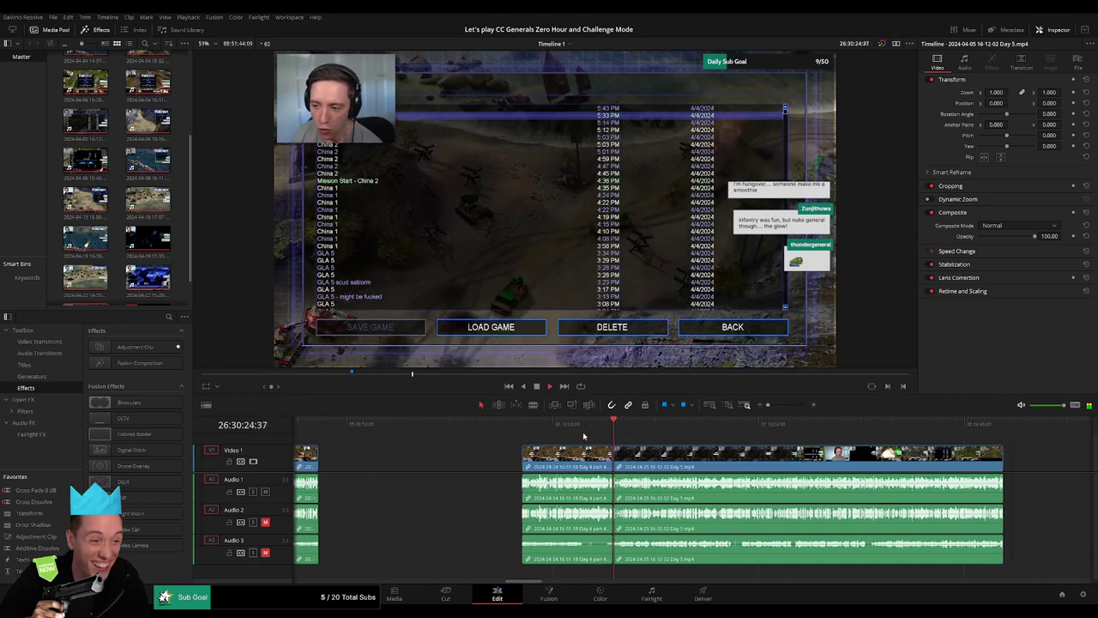
{"action": "scroll", "coordinate": [514, 429], "scroll_direction": "right", "scroll_amount": 2}
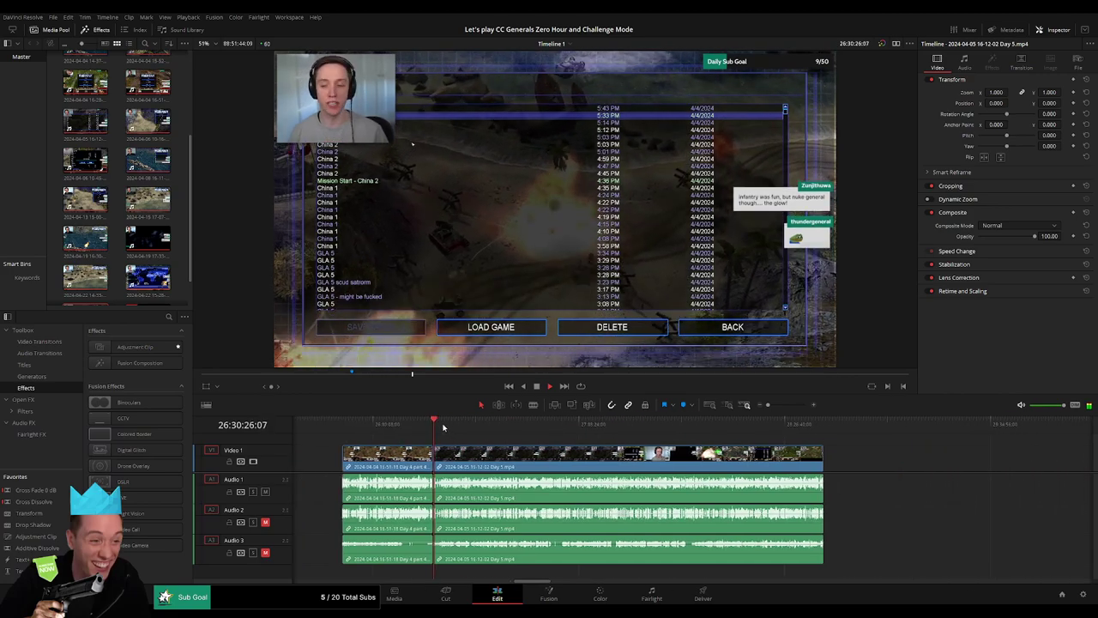
{"action": "mouse_move", "coordinate": [444, 437]}
{"action": "left_mouse_down"}
{"action": "mouse_move", "coordinate": [500, 434]}
{"action": "mouse_move", "coordinate": [500, 449]}
{"action": "left_mouse_up"}
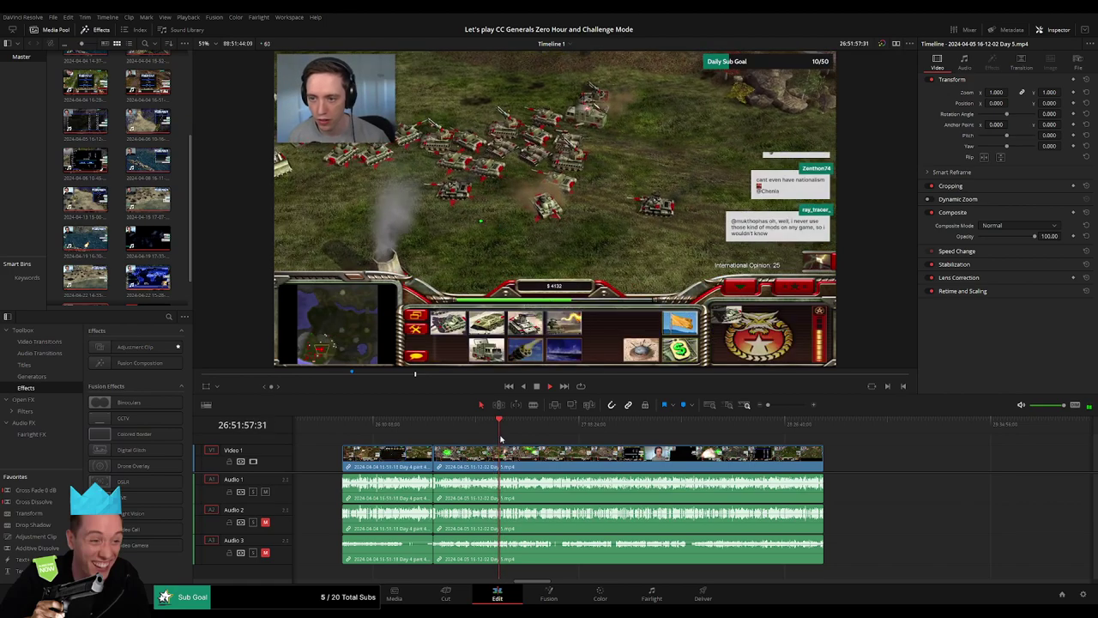
{"action": "left_click_drag", "start_coordinate": [766, 405], "coordinate": [790, 405]}
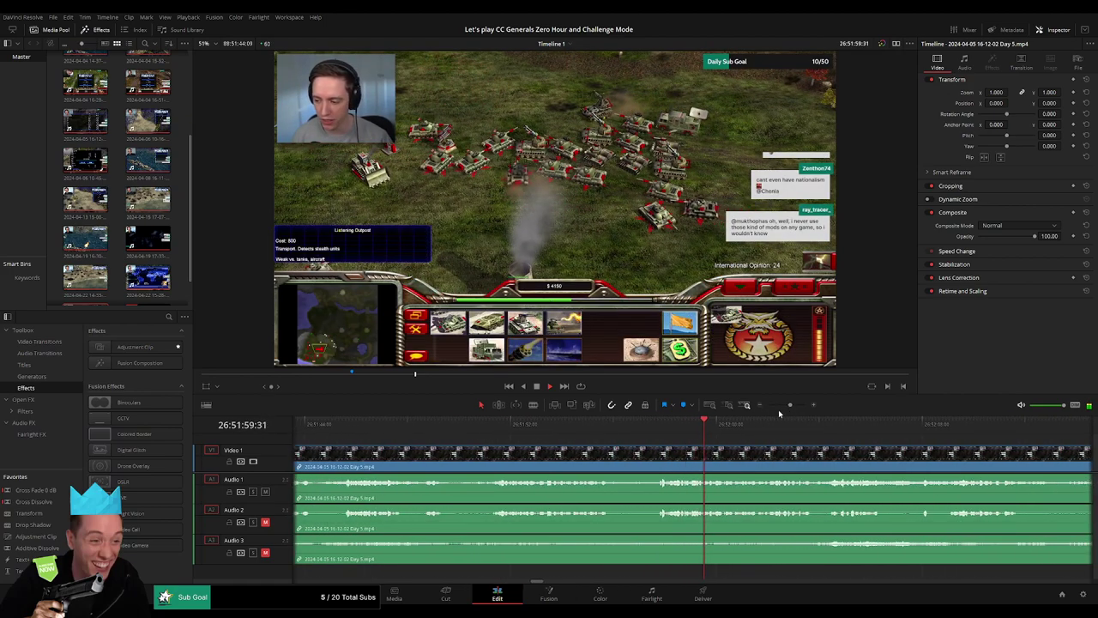
{"action": "left_click", "coordinate": [782, 453]}
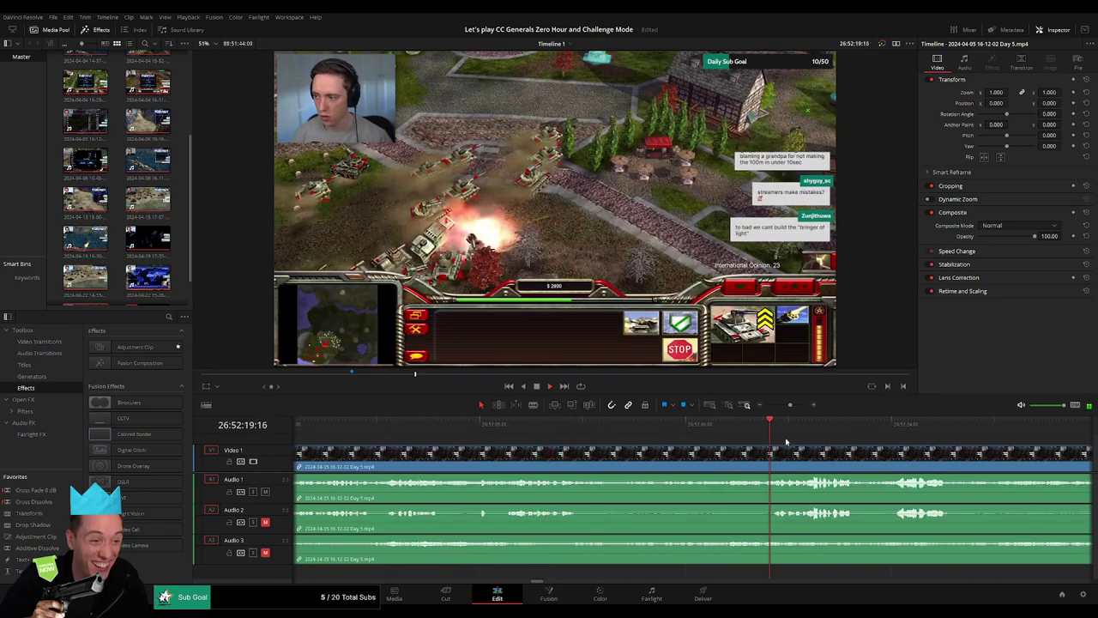
{"action": "left_click", "coordinate": [591, 434]}
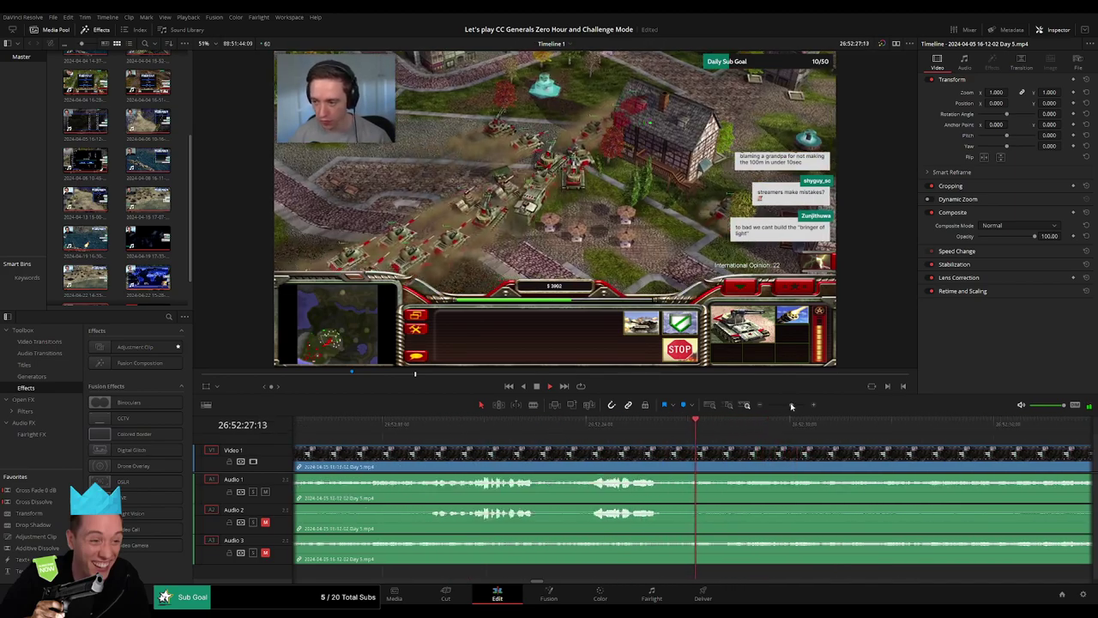
{"action": "left_click", "coordinate": [800, 429]}
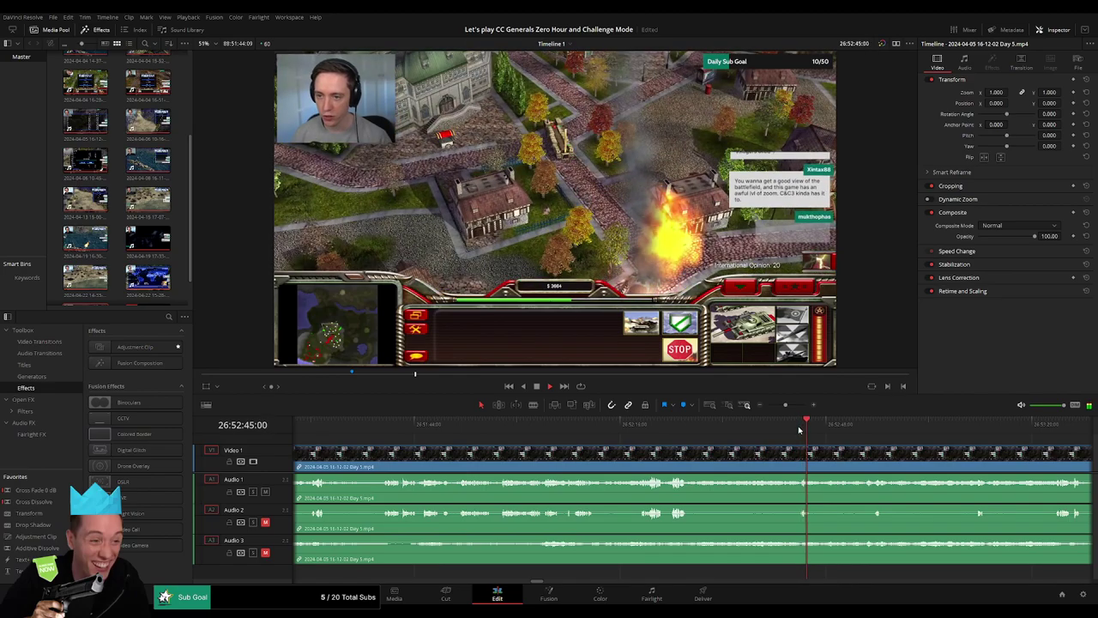
{"action": "left_click", "coordinate": [628, 425]}
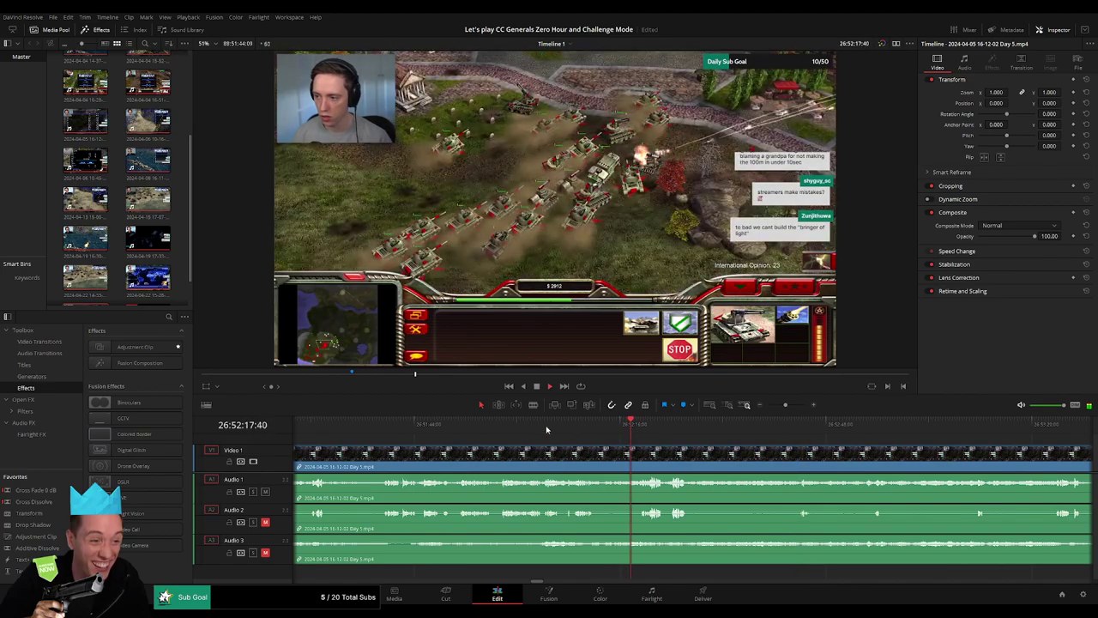
{"action": "left_click", "coordinate": [548, 426]}
{"action": "left_click", "coordinate": [504, 428]}
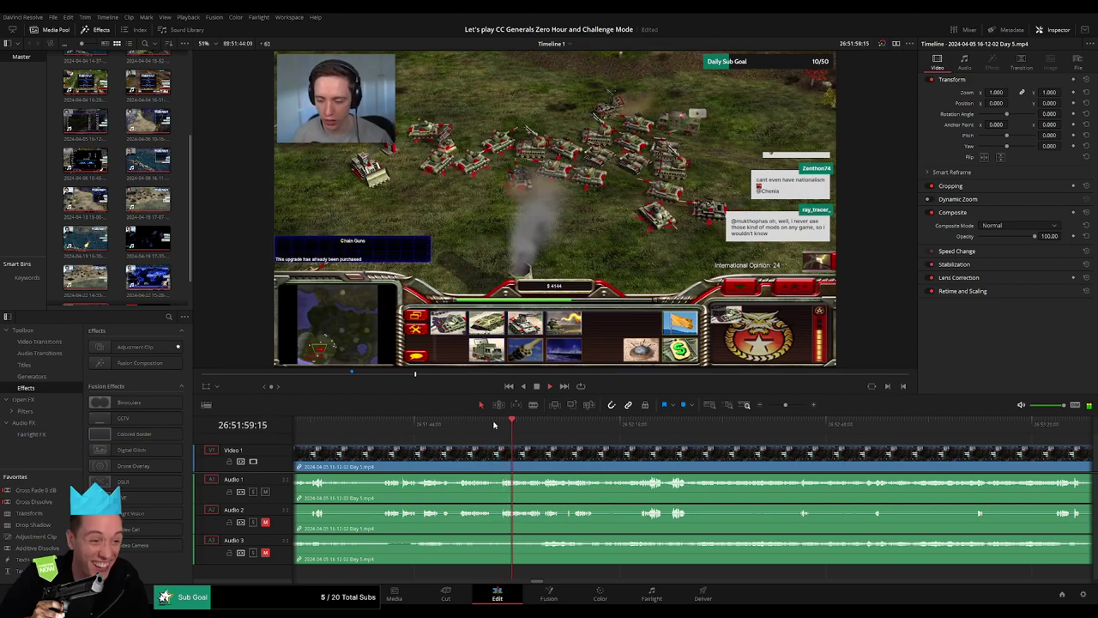
{"action": "left_click", "coordinate": [644, 424]}
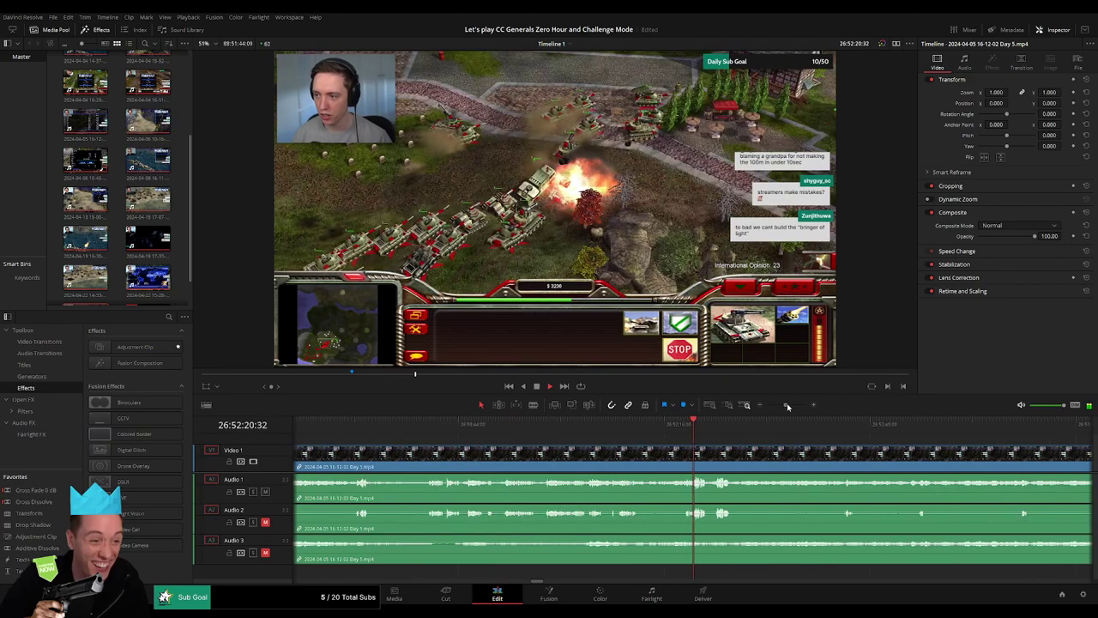
- Settle the playhead at 26:52:18:00 for the next cut
{"action": "scroll", "coordinate": [669, 427], "scroll_direction": "up", "scroll_amount": 3}
{"action": "left_click", "coordinate": [546, 421]}
{"action": "left_click_drag", "start_coordinate": [546, 422], "coordinate": [632, 423]}
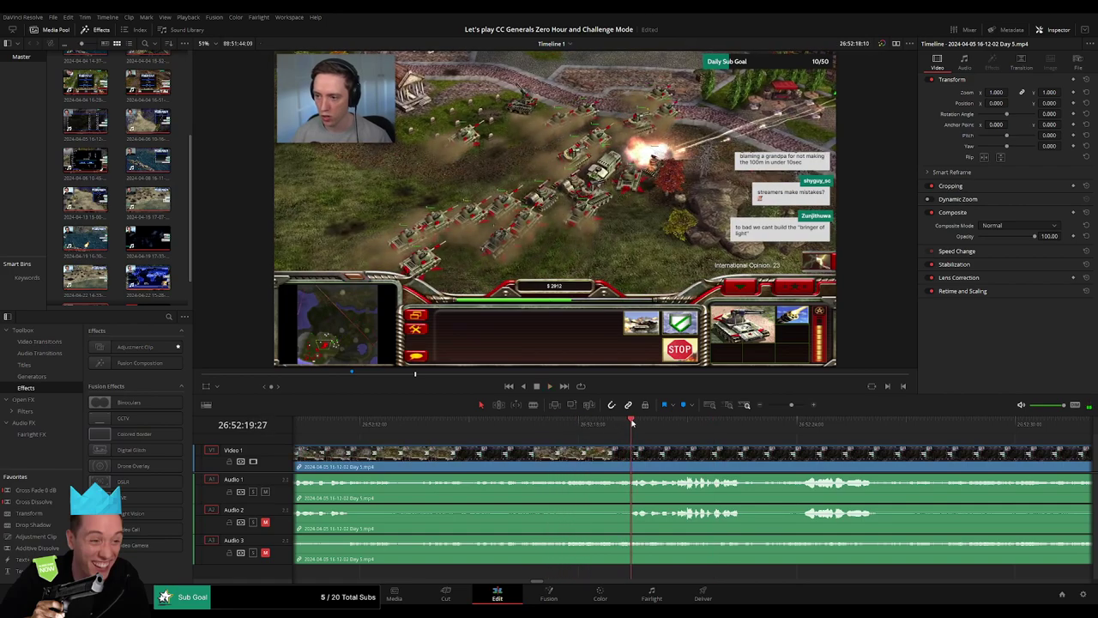
{"action": "mouse_move", "coordinate": [608, 423]}
{"action": "left_mouse_down"}
{"action": "mouse_move", "coordinate": [620, 426]}
{"action": "mouse_move", "coordinate": [579, 424]}
{"action": "left_mouse_up"}
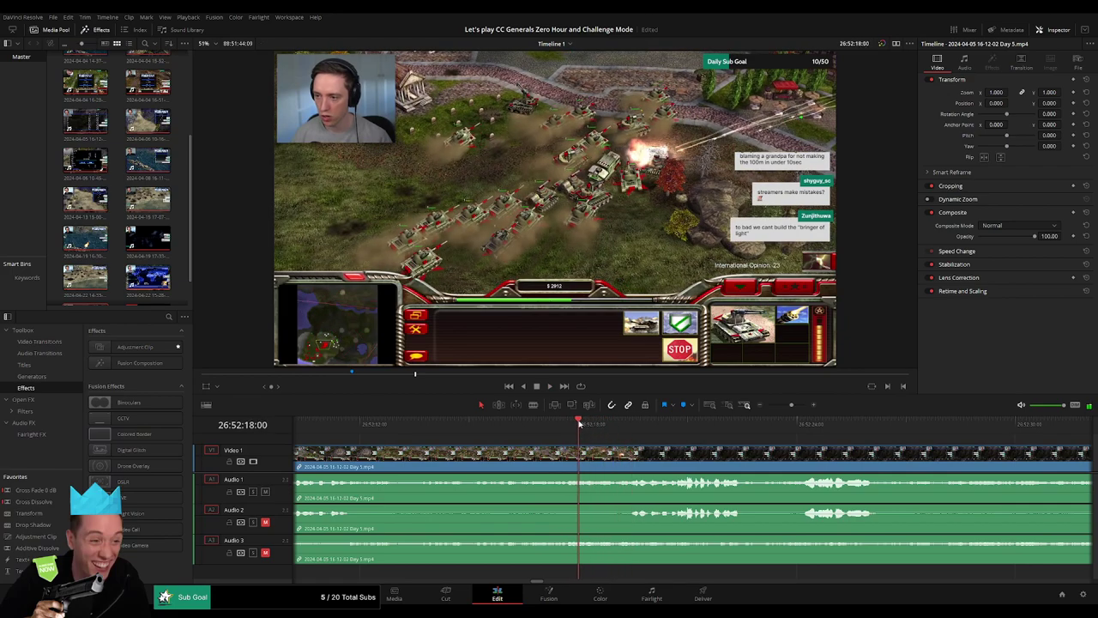
- Cut the Day 5 clip at 26:52:18:00 and stretch the A1–A3 audio fades to about +00:56
{"action": "key", "text": "b"}
{"action": "left_click", "coordinate": [580, 449]}
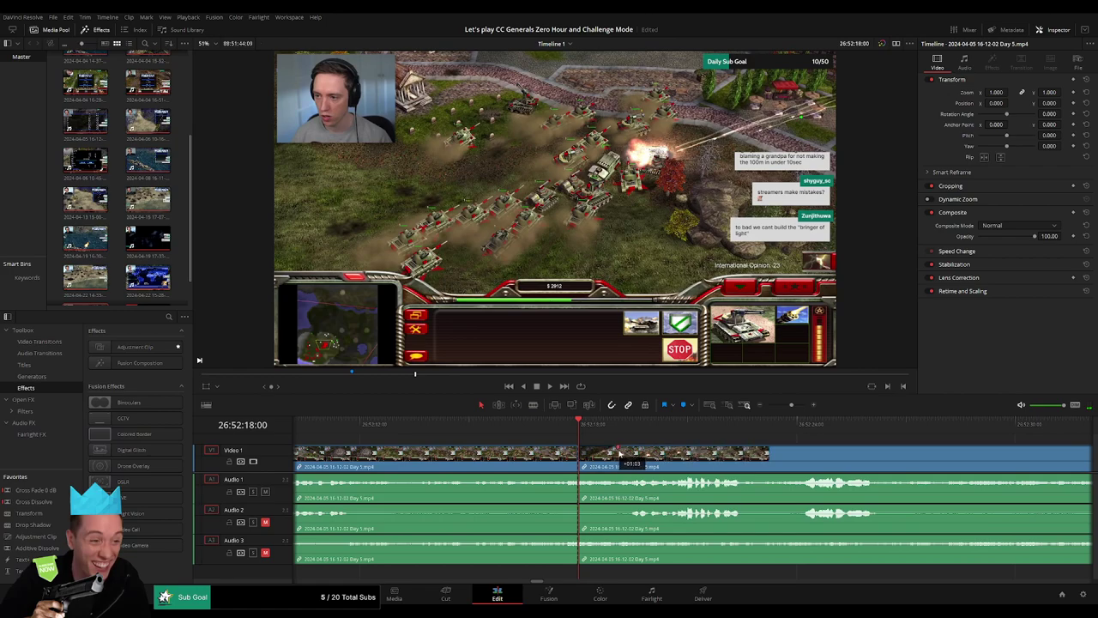
{"action": "left_click_drag", "start_coordinate": [578, 445], "coordinate": [538, 448]}
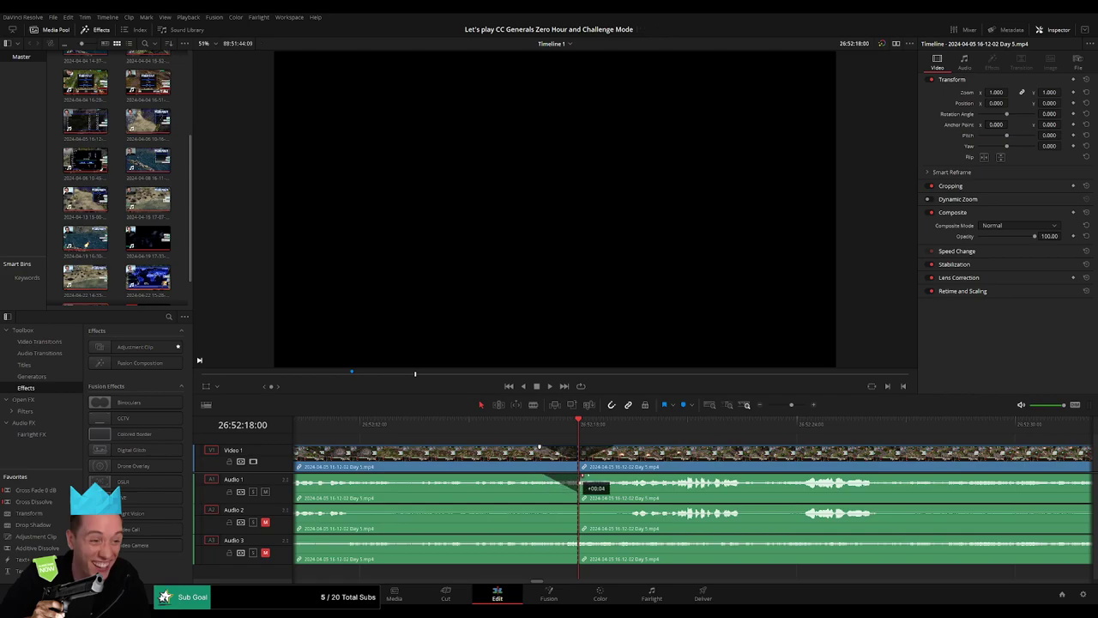
{"action": "left_click_drag", "start_coordinate": [583, 477], "coordinate": [614, 477]}
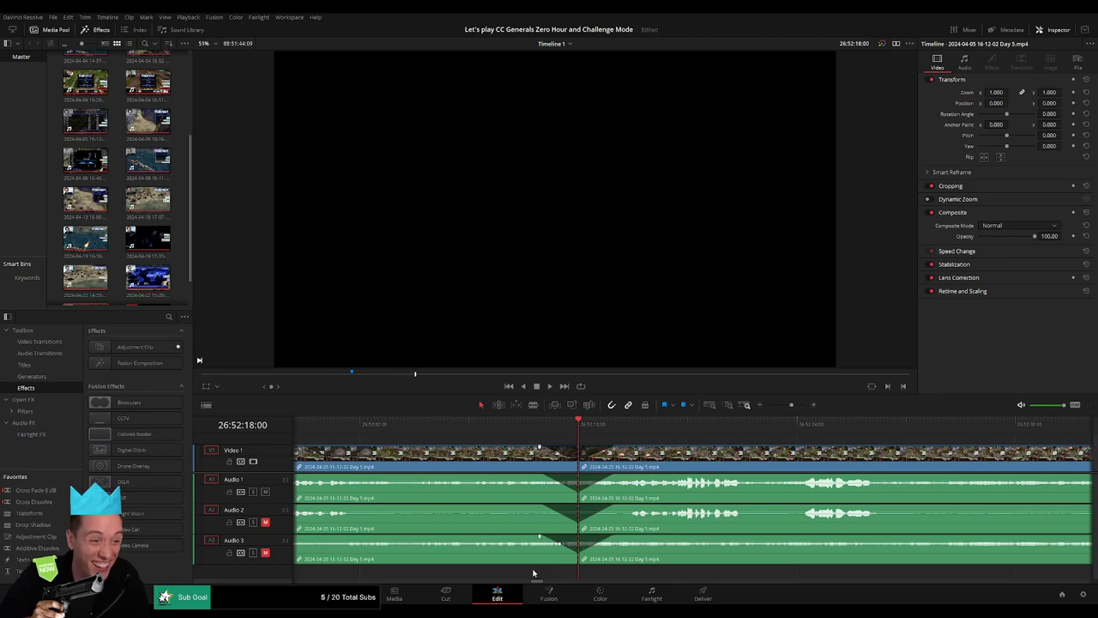
{"action": "key", "text": "space"}
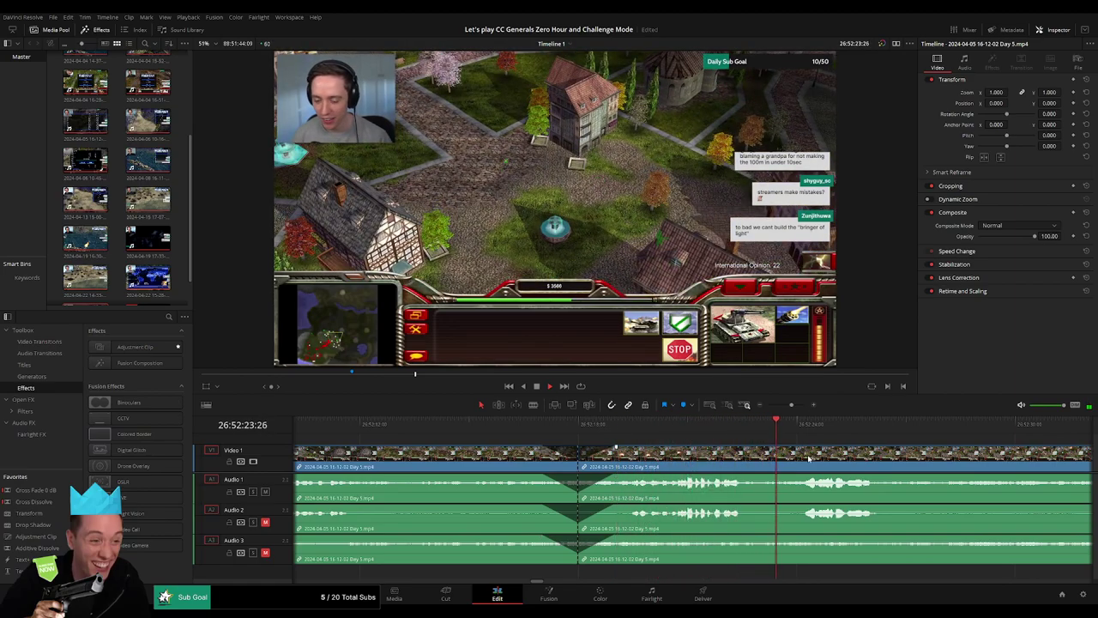
- Slide the later Day 5 piece along the timeline so it starts exactly at 28:00:00:00
{"action": "left_click_drag", "start_coordinate": [790, 405], "coordinate": [768, 405]}
{"action": "key", "text": "Home"}
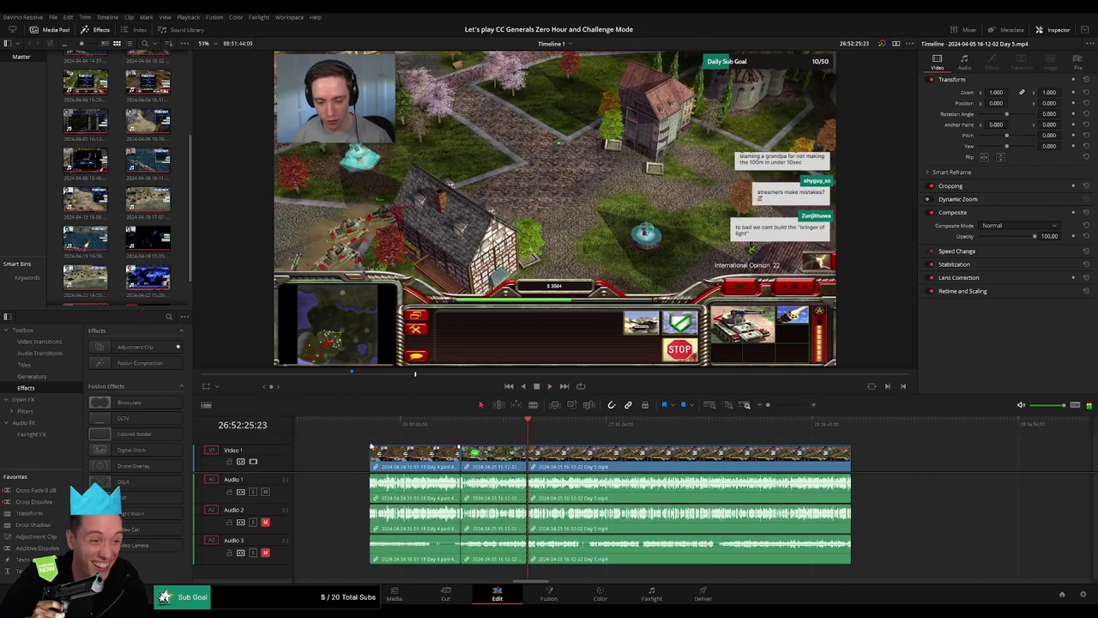
{"action": "left_click", "coordinate": [527, 425]}
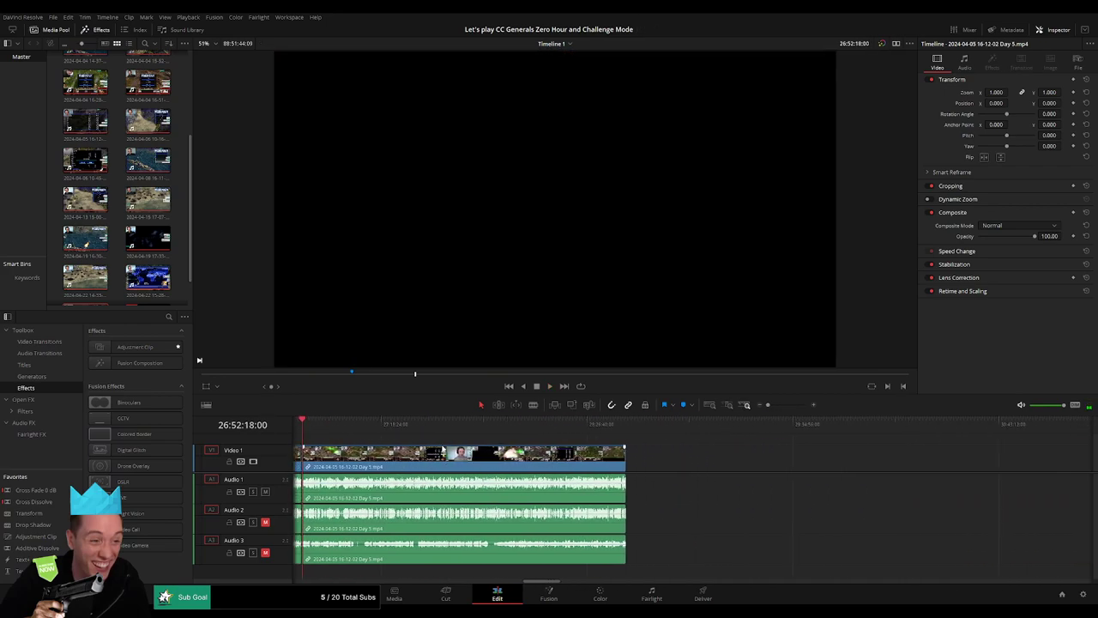
{"action": "left_click_drag", "start_coordinate": [531, 454], "coordinate": [803, 468]}
{"action": "left_click", "coordinate": [469, 464]}
{"action": "scroll", "coordinate": [564, 458], "scroll_direction": "up", "scroll_amount": 2}
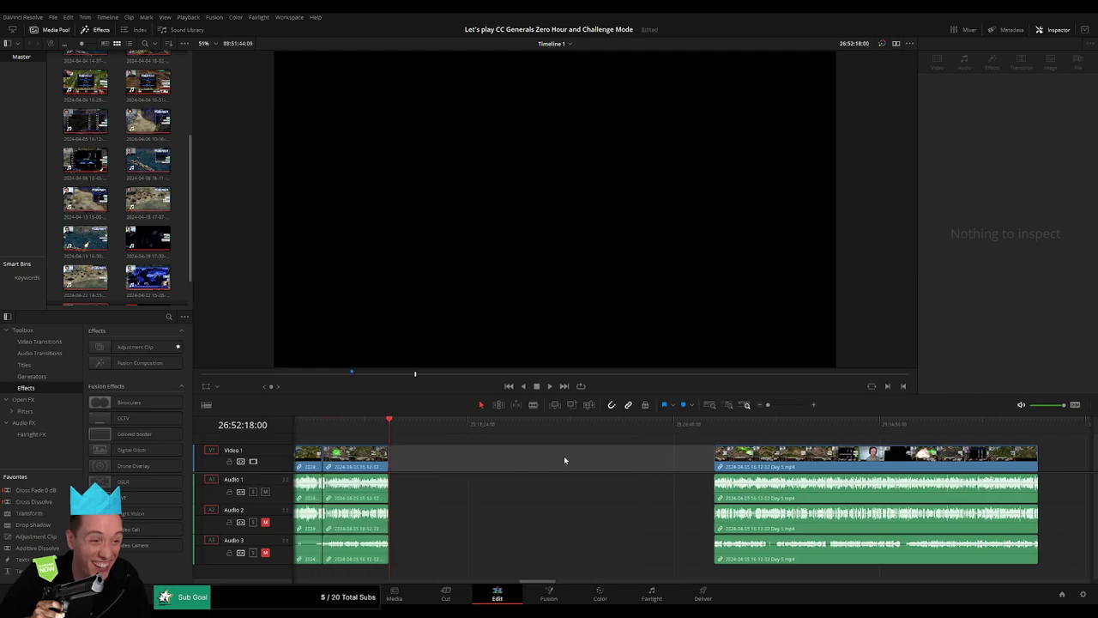
{"action": "scroll", "coordinate": [610, 463], "scroll_direction": "up", "scroll_amount": 2}
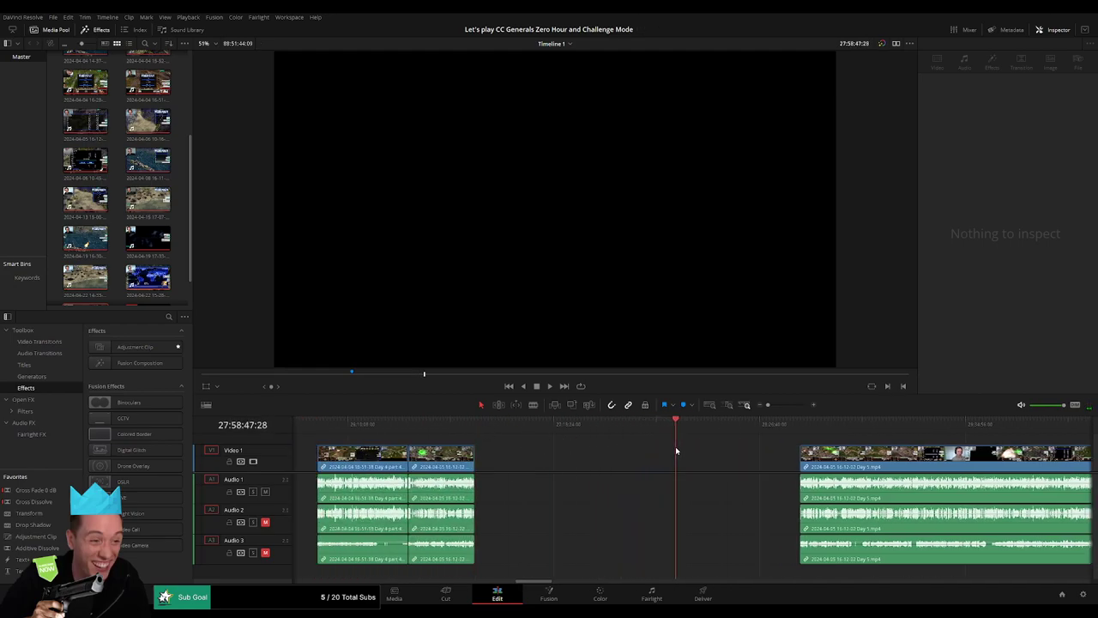
{"action": "left_click_drag", "start_coordinate": [768, 404], "coordinate": [776, 406]}
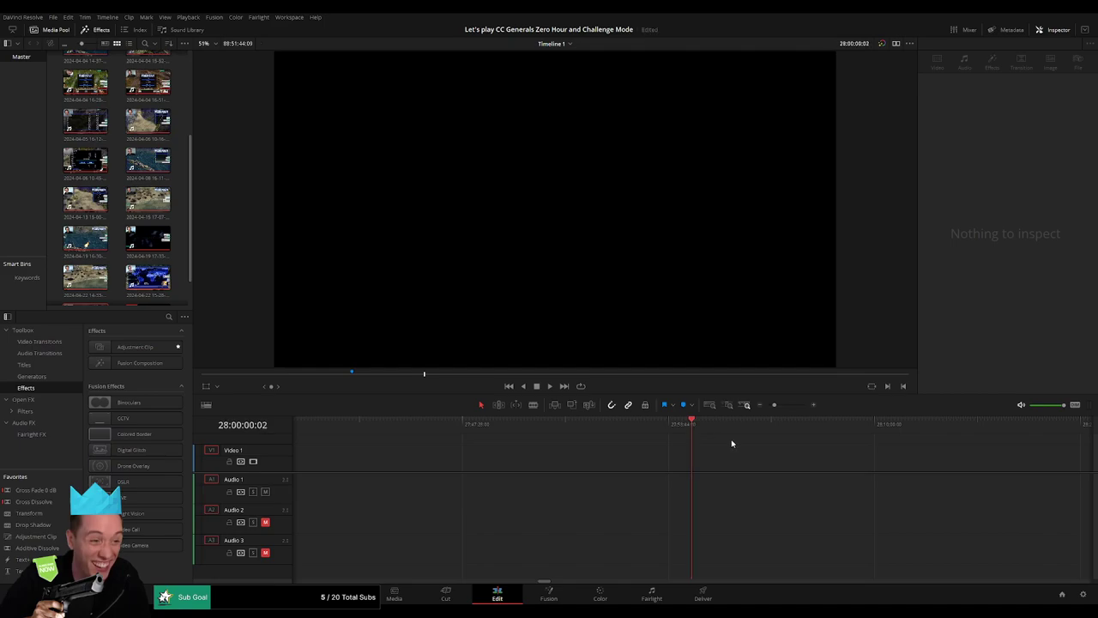
{"action": "key", "text": "shift+z"}
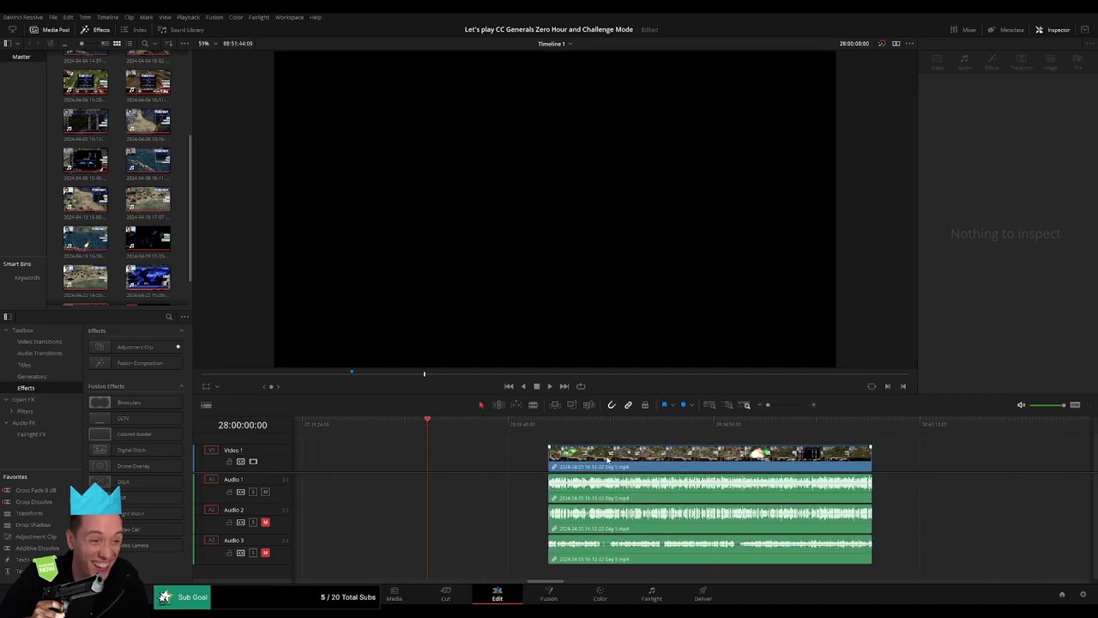
{"action": "left_click_drag", "start_coordinate": [610, 455], "coordinate": [493, 443]}
{"action": "key", "text": "space"}
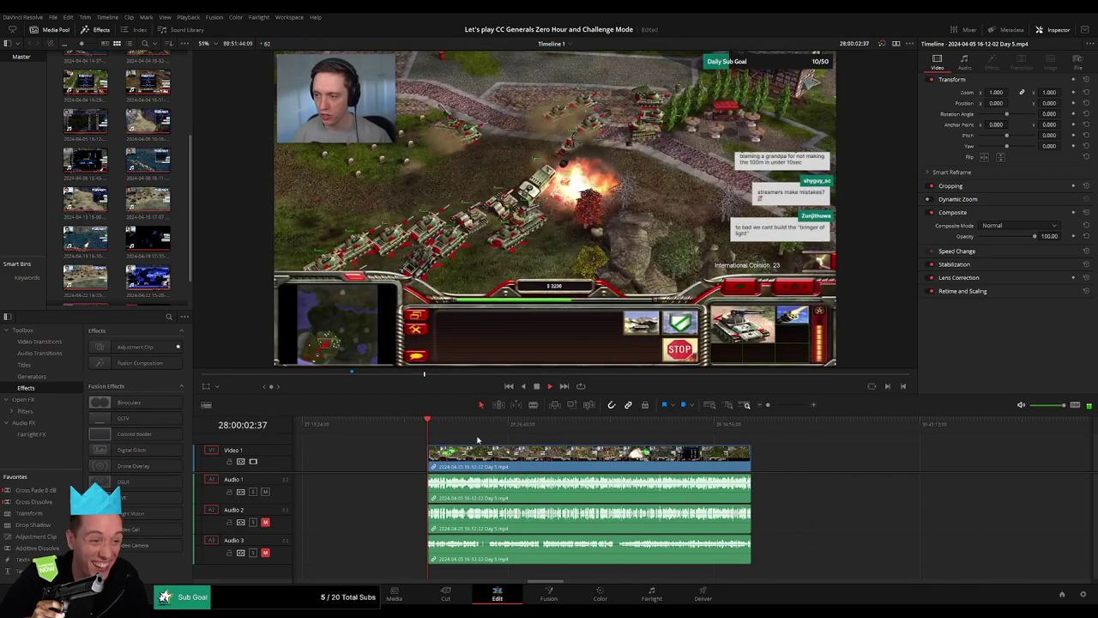
- Split the later Day 5 piece at about 28:52:20:30
{"action": "left_click", "coordinate": [500, 441]}
{"action": "left_click_drag", "start_coordinate": [502, 440], "coordinate": [585, 450]}
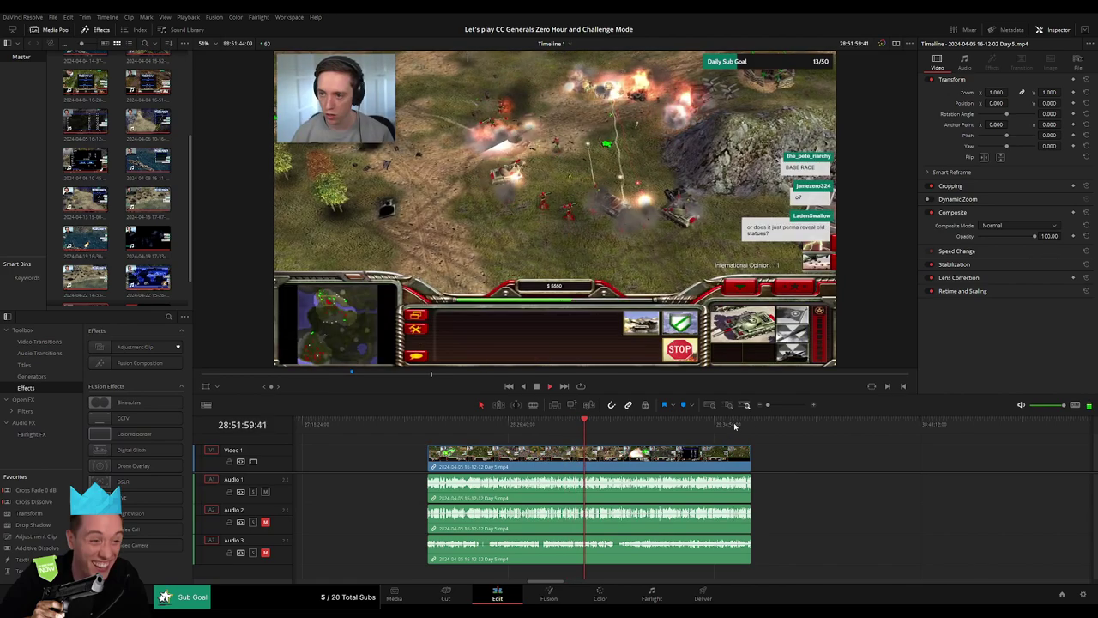
{"action": "left_click_drag", "start_coordinate": [768, 404], "coordinate": [788, 404]}
{"action": "scroll", "coordinate": [696, 429], "scroll_direction": "down", "scroll_amount": 3}
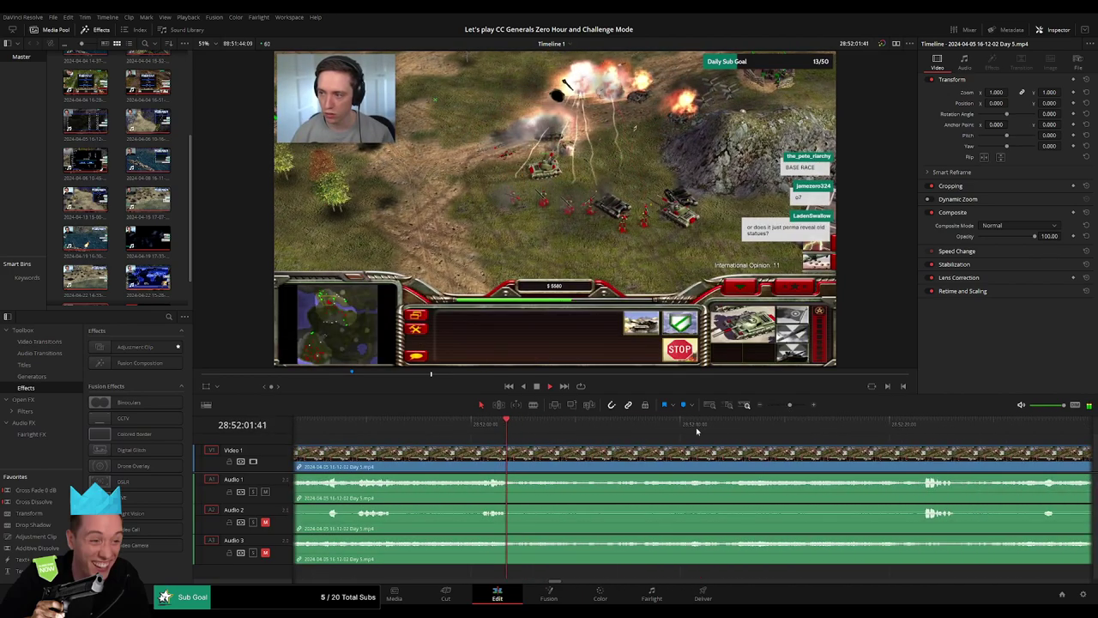
{"action": "left_click", "coordinate": [892, 424]}
{"action": "scroll", "coordinate": [918, 438], "scroll_direction": "down", "scroll_amount": 3}
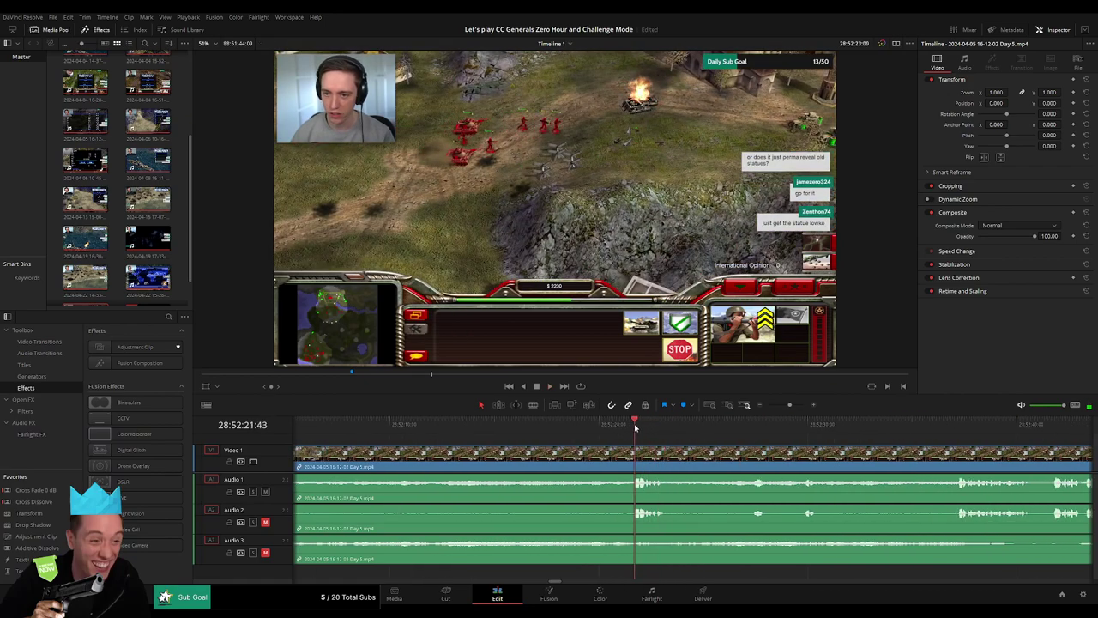
{"action": "left_click_drag", "start_coordinate": [635, 427], "coordinate": [611, 430]}
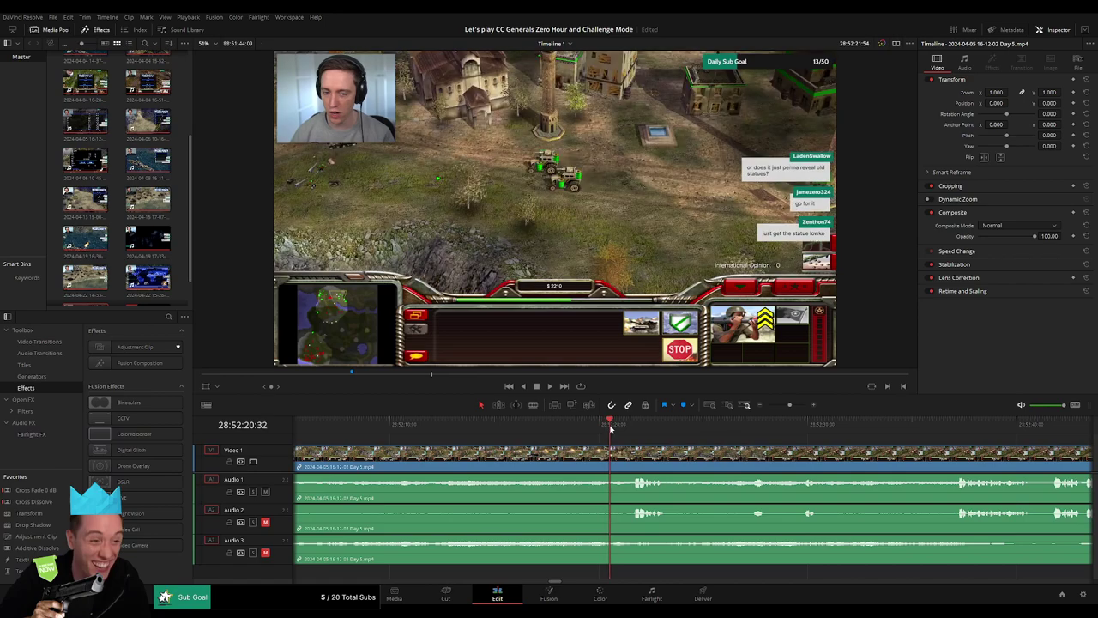
{"action": "key", "text": "ctrl+b"}
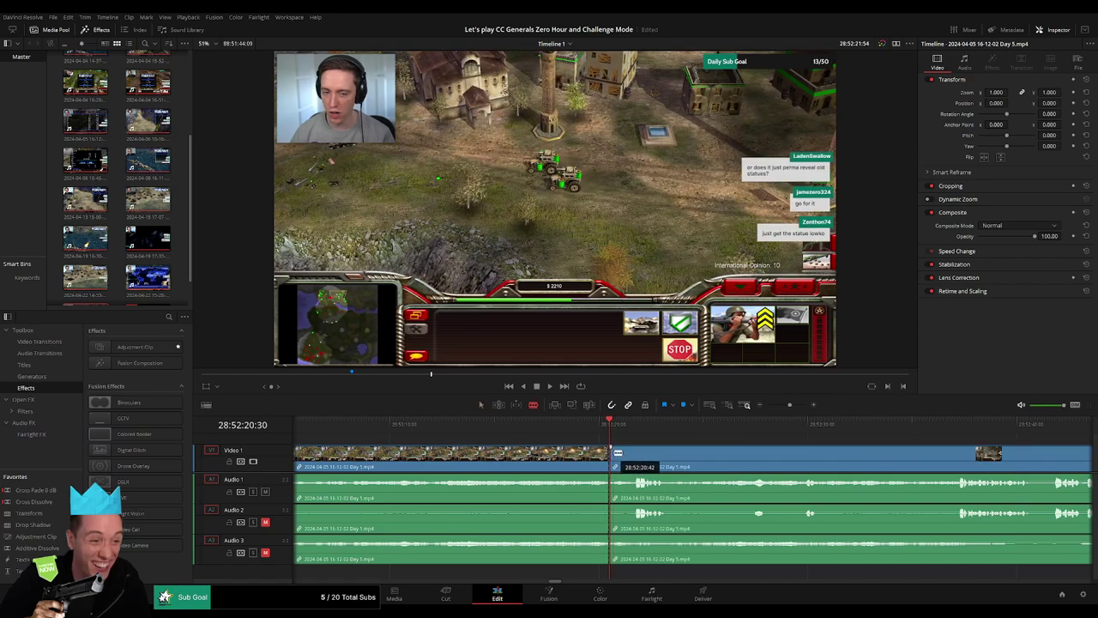
- Drag out audio fades across the new 28:52:20 cut on the audio tracks
{"action": "left_click_drag", "start_coordinate": [611, 447], "coordinate": [635, 447]}
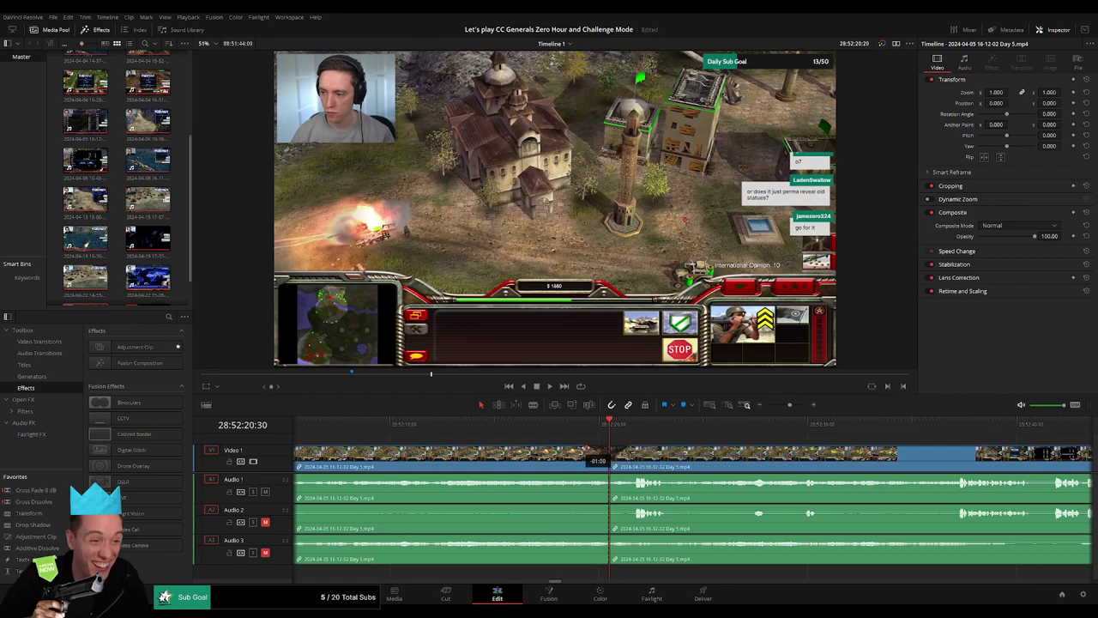
{"action": "left_click_drag", "start_coordinate": [605, 474], "coordinate": [586, 478]}
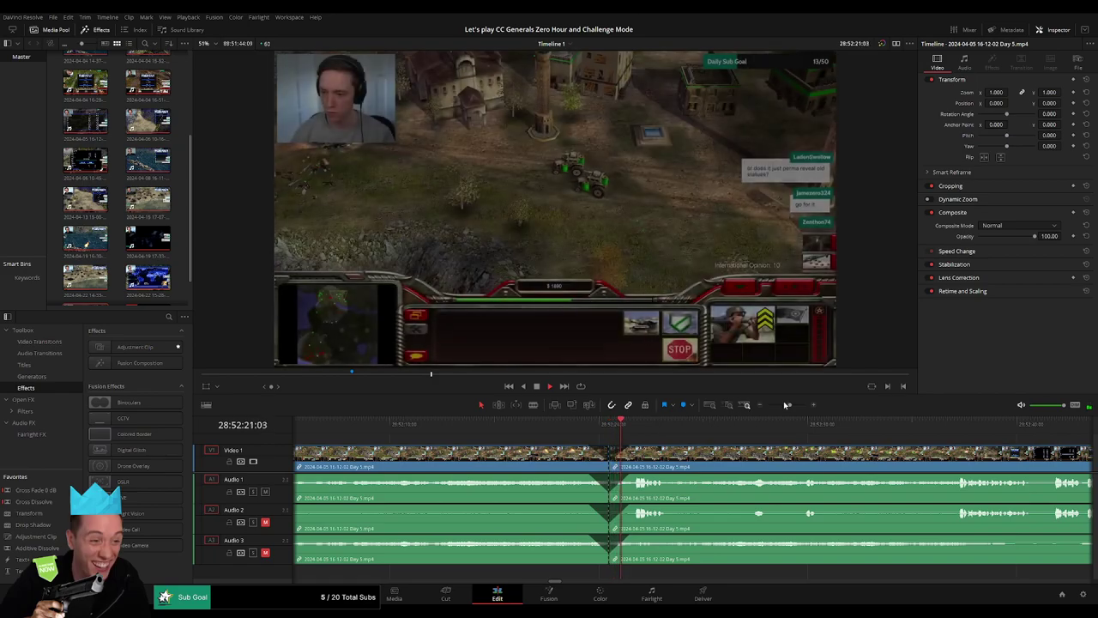
{"action": "left_click_drag", "start_coordinate": [786, 405], "coordinate": [768, 405]}
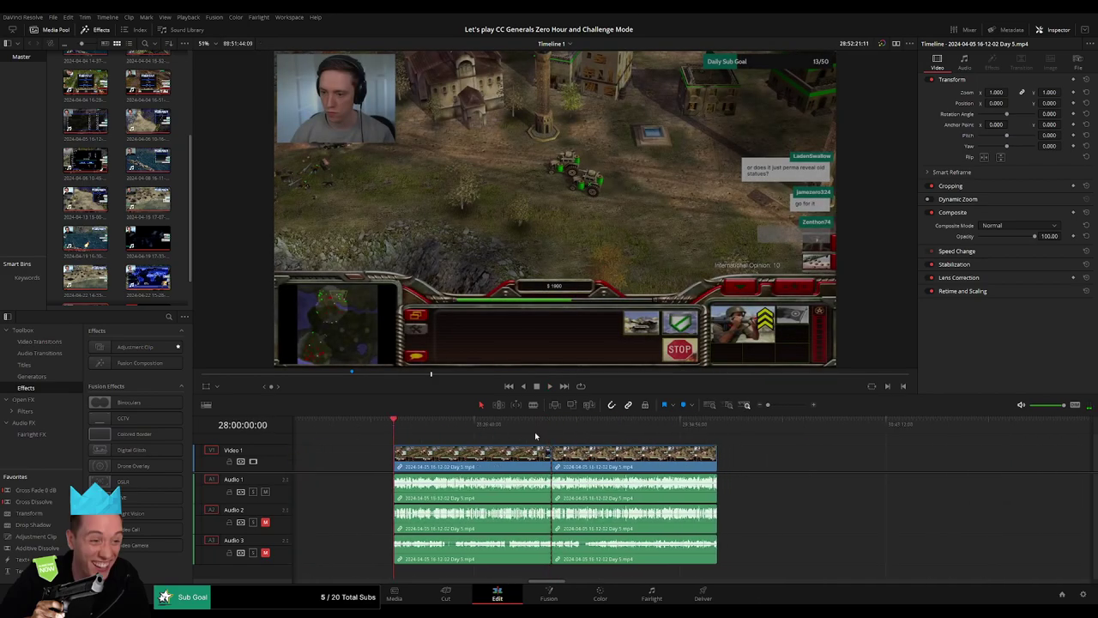
- Move the piece after the 28:52:20 cut so it starts at 30:00:00:00, then play it
{"action": "left_click_drag", "start_coordinate": [623, 468], "coordinate": [665, 472]}
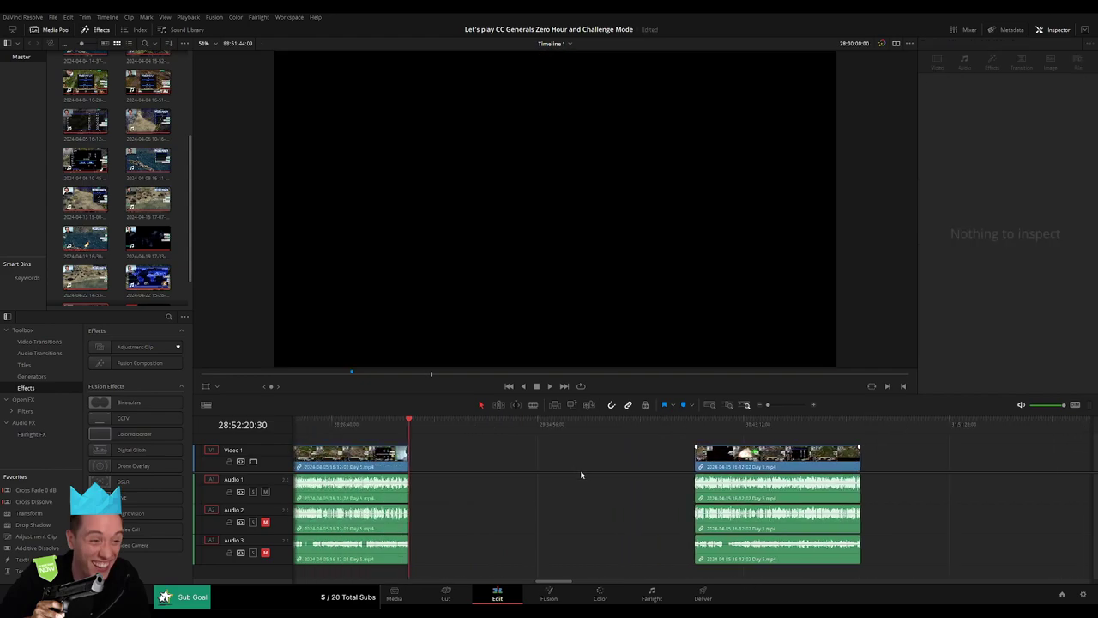
{"action": "left_click_drag", "start_coordinate": [665, 472], "coordinate": [576, 467]}
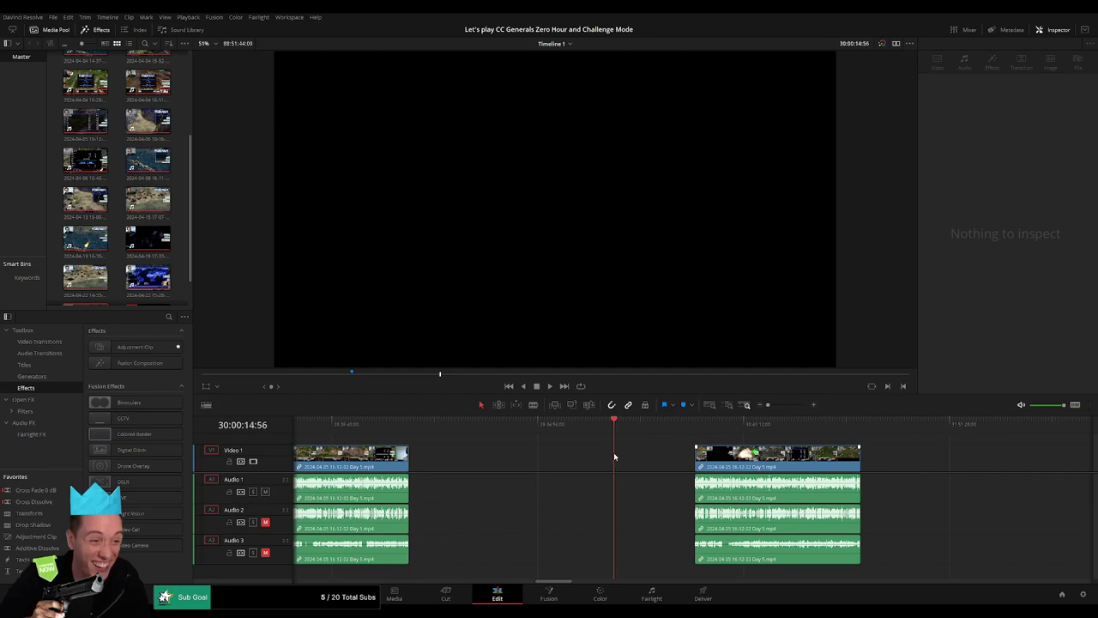
{"action": "scroll", "coordinate": [755, 420], "scroll_direction": "up", "scroll_amount": 2}
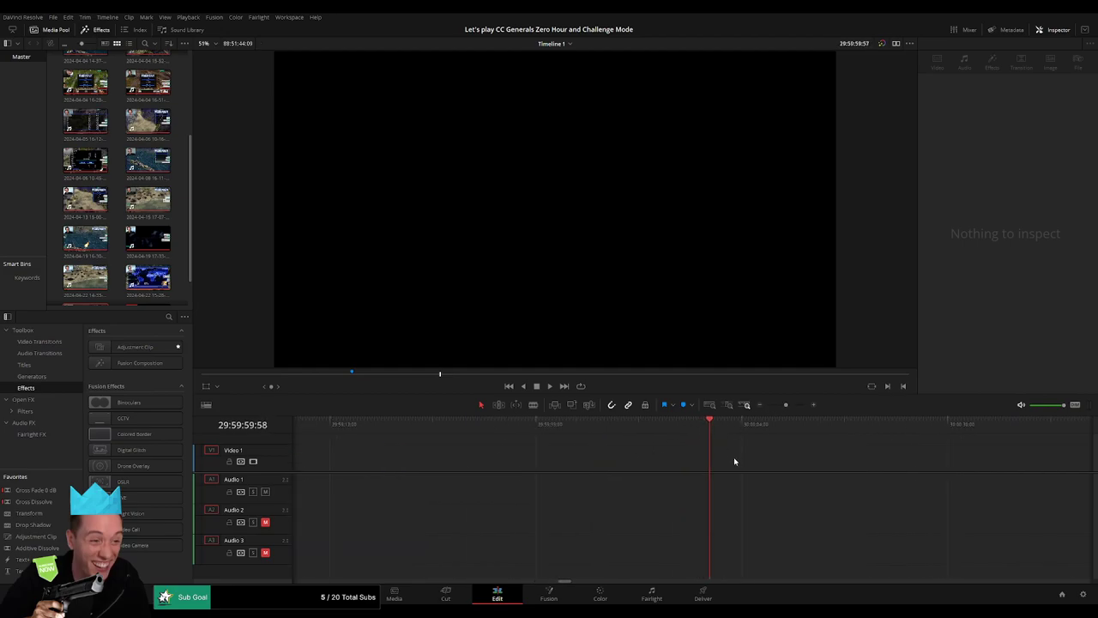
{"action": "scroll", "coordinate": [779, 435], "scroll_direction": "down", "scroll_amount": 2}
{"action": "left_click_drag", "start_coordinate": [823, 448], "coordinate": [742, 443]}
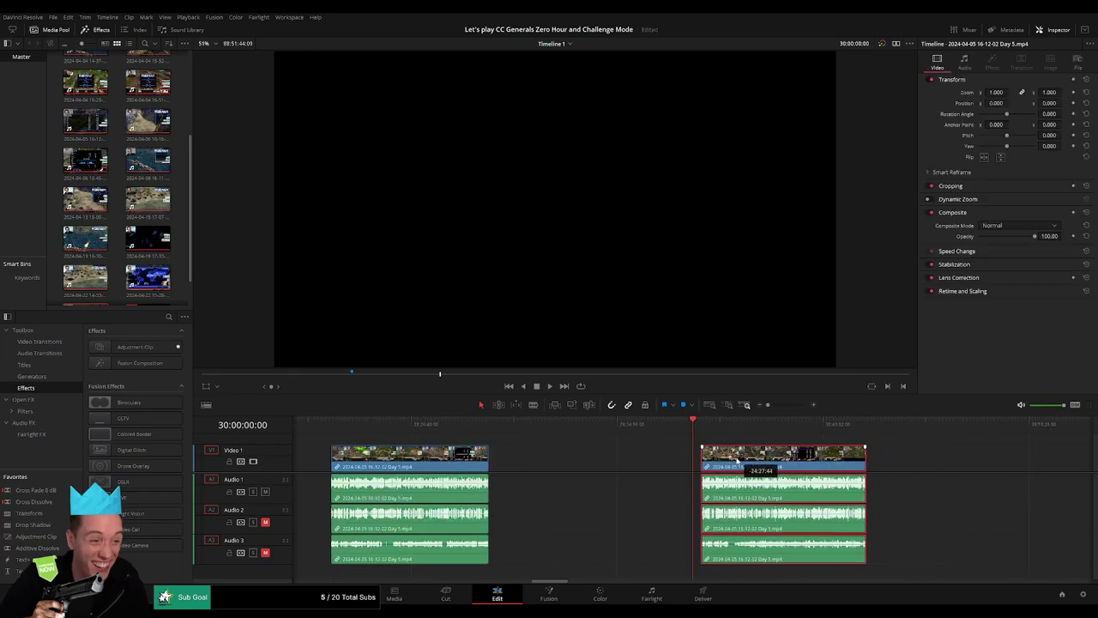
{"action": "key", "text": "space"}
{"action": "scroll", "coordinate": [529, 434], "scroll_direction": "right", "scroll_amount": 3}
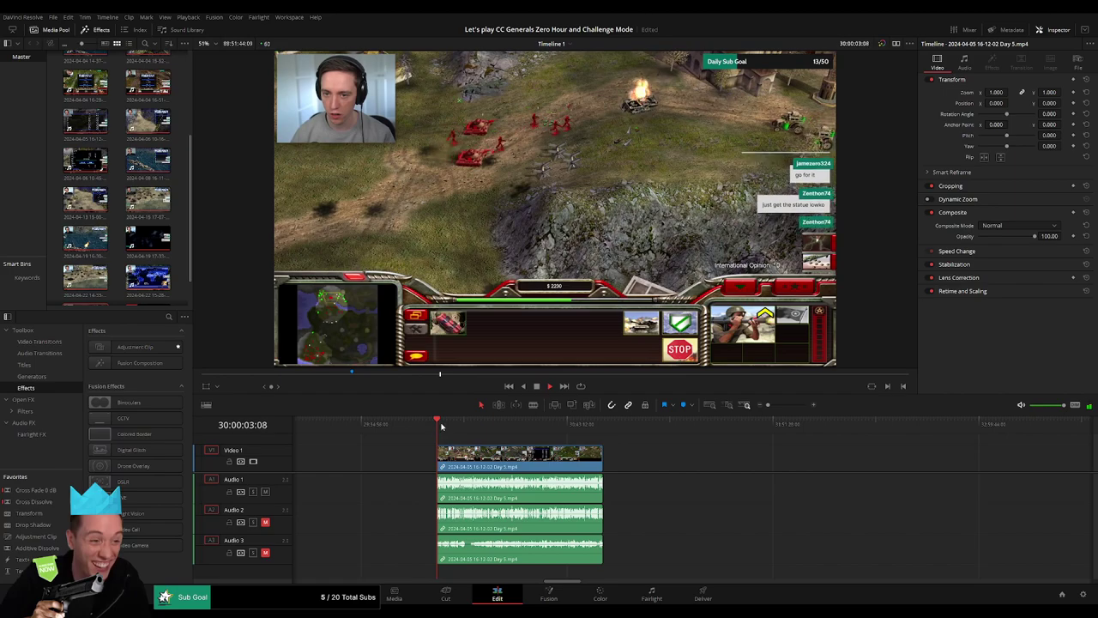
- Blade the 30:00:00:00 piece at 30:52:09:00 across the video and audio tracks
{"action": "left_click", "coordinate": [503, 429]}
{"action": "left_click_drag", "start_coordinate": [507, 437], "coordinate": [592, 446]}
{"action": "mouse_move", "coordinate": [768, 405]}
{"action": "left_mouse_down"}
{"action": "mouse_move", "coordinate": [783, 406]}
{"action": "mouse_move", "coordinate": [783, 435]}
{"action": "mouse_move", "coordinate": [797, 435]}
{"action": "mouse_move", "coordinate": [791, 407]}
{"action": "left_mouse_up"}
{"action": "left_click_drag", "start_coordinate": [703, 423], "coordinate": [669, 423]}
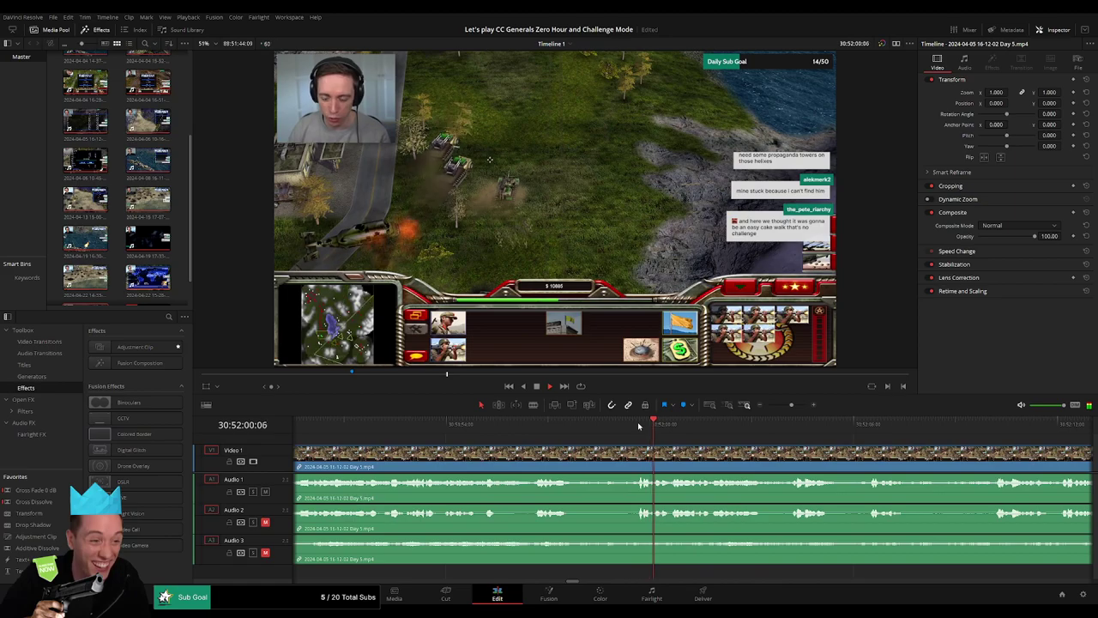
{"action": "mouse_move", "coordinate": [780, 423]}
{"action": "left_mouse_down"}
{"action": "mouse_move", "coordinate": [638, 431]}
{"action": "mouse_move", "coordinate": [645, 425]}
{"action": "left_mouse_up"}
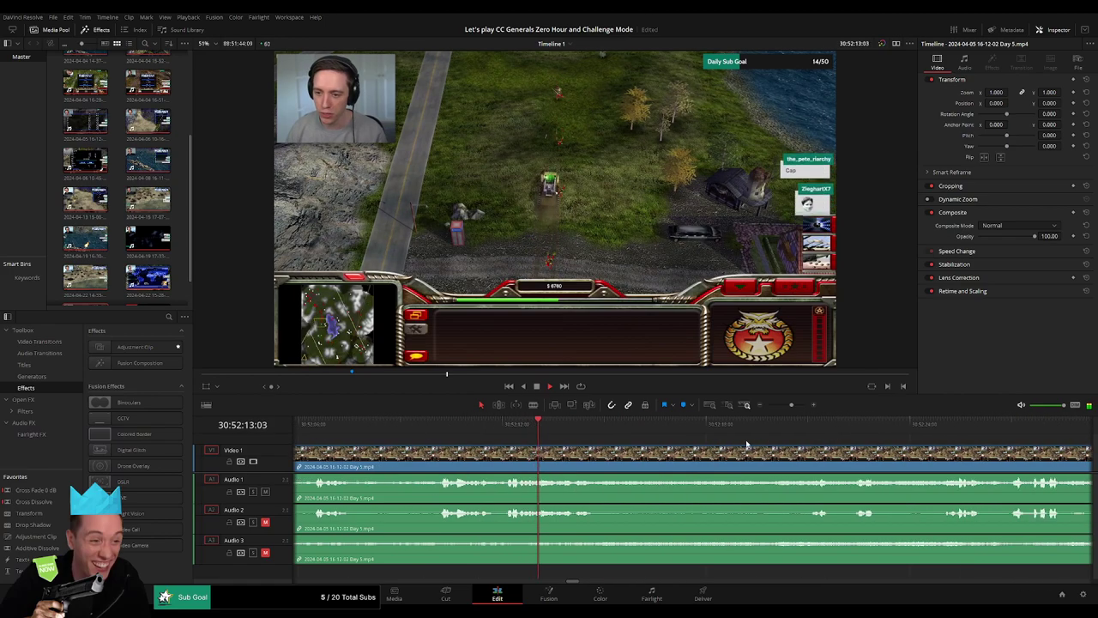
{"action": "key", "text": "j"}
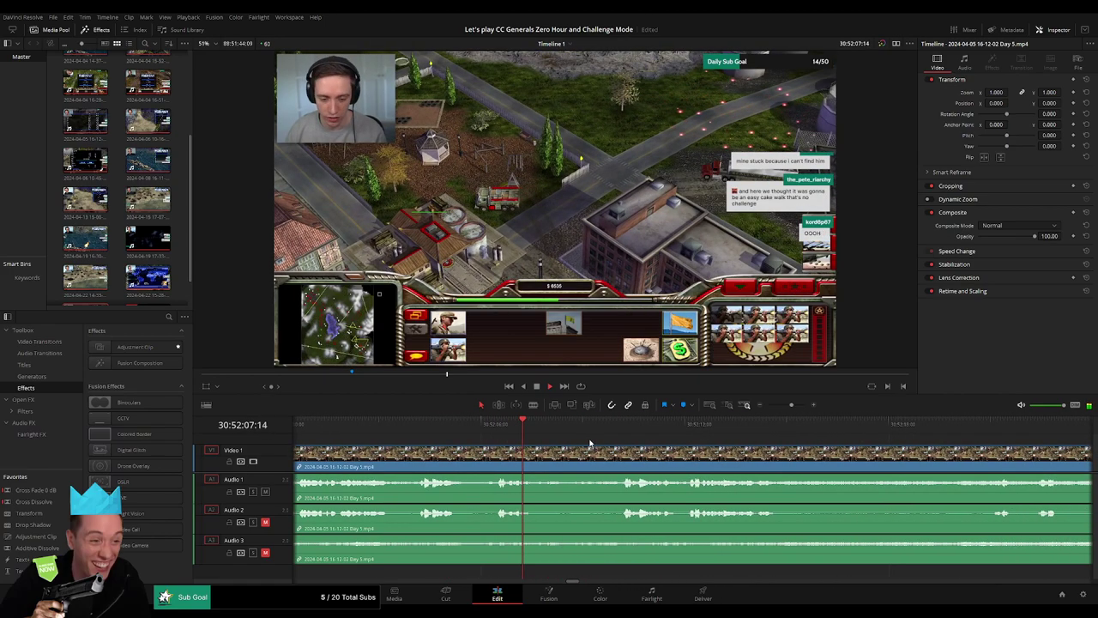
{"action": "left_click", "coordinate": [623, 433]}
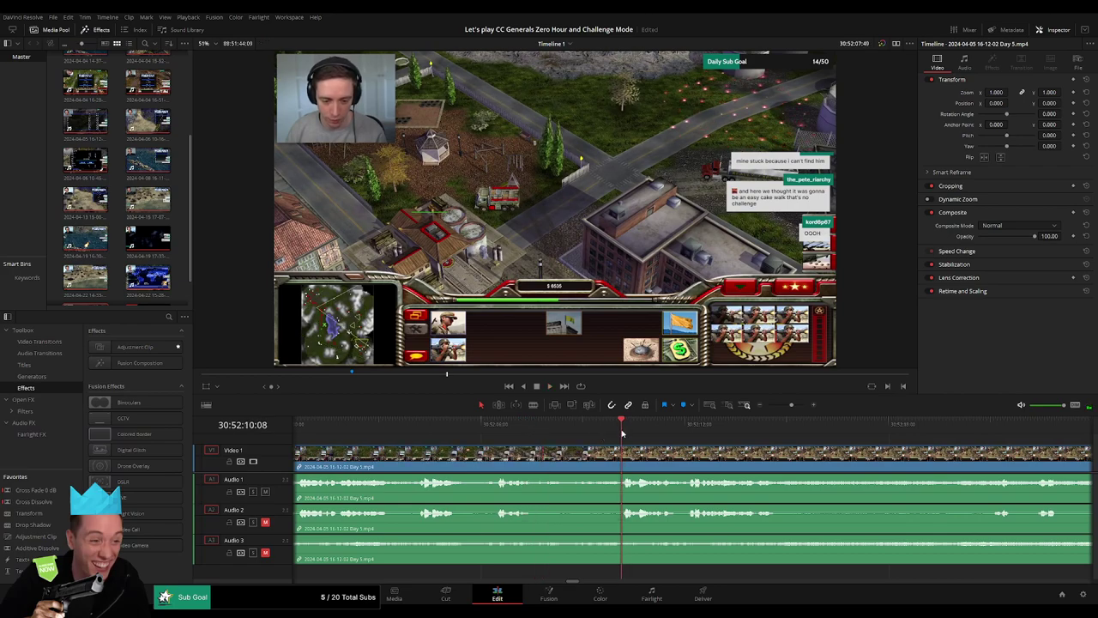
{"action": "left_click_drag", "start_coordinate": [623, 433], "coordinate": [584, 438]}
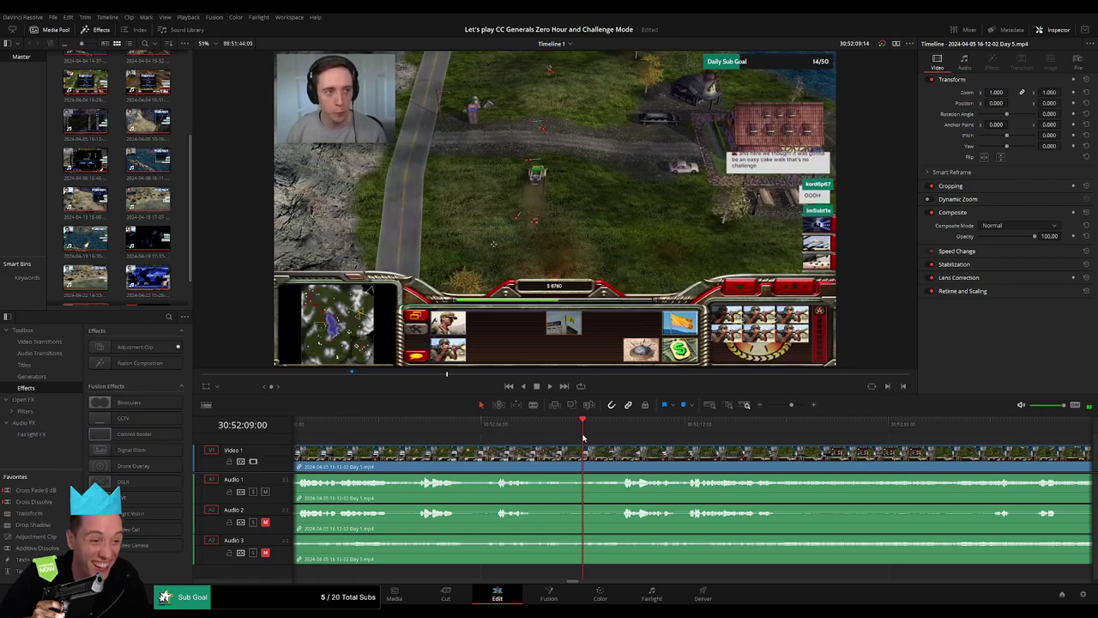
{"action": "key", "text": "ctrl+b"}
{"action": "left_click_drag", "start_coordinate": [601, 448], "coordinate": [616, 448]}
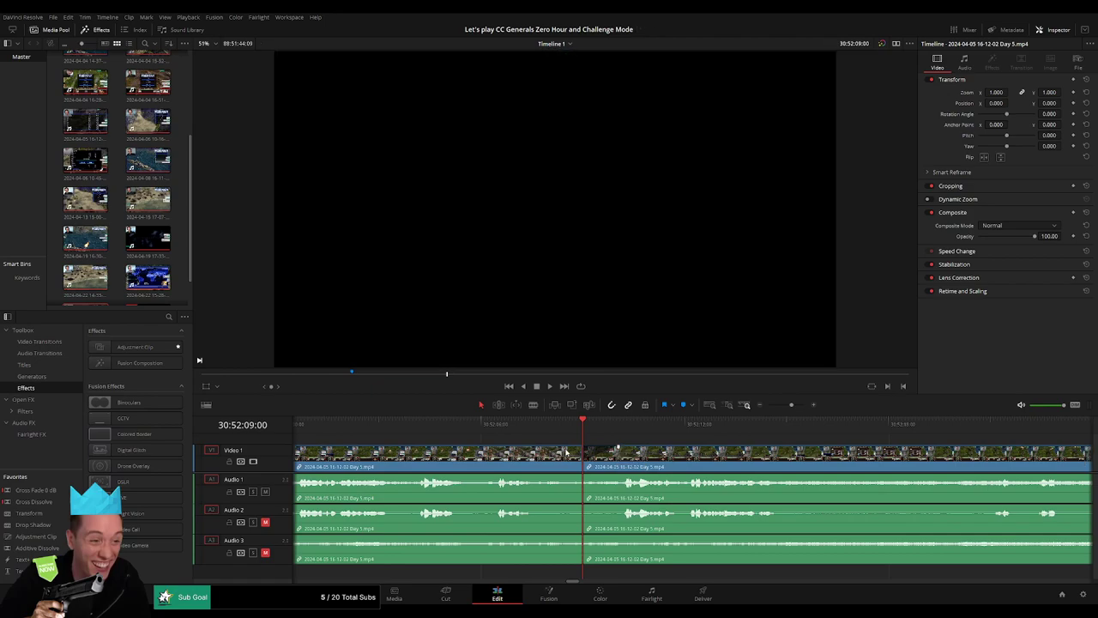
- Draw audio fades across the 30:52:09:00 cut on A1–A3 and preview them
{"action": "left_click_drag", "start_coordinate": [616, 448], "coordinate": [554, 449]}
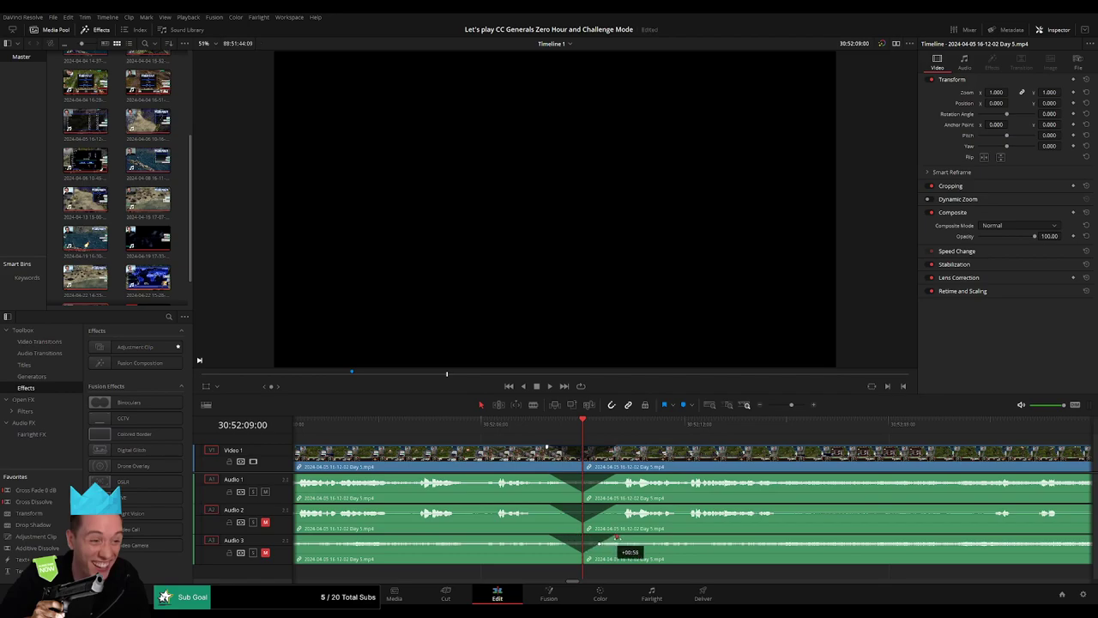
{"action": "key", "text": "space"}
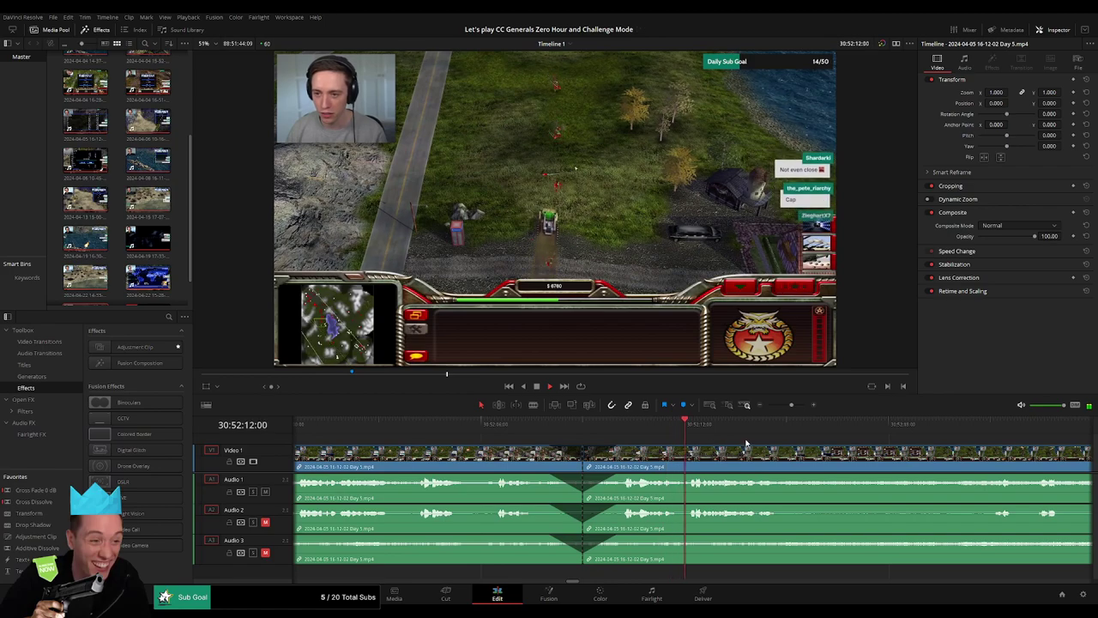
- Move the short Day 5 end piece so it starts at 32:00:00:00
{"action": "left_click", "coordinate": [771, 409]}
{"action": "left_click", "coordinate": [770, 404]}
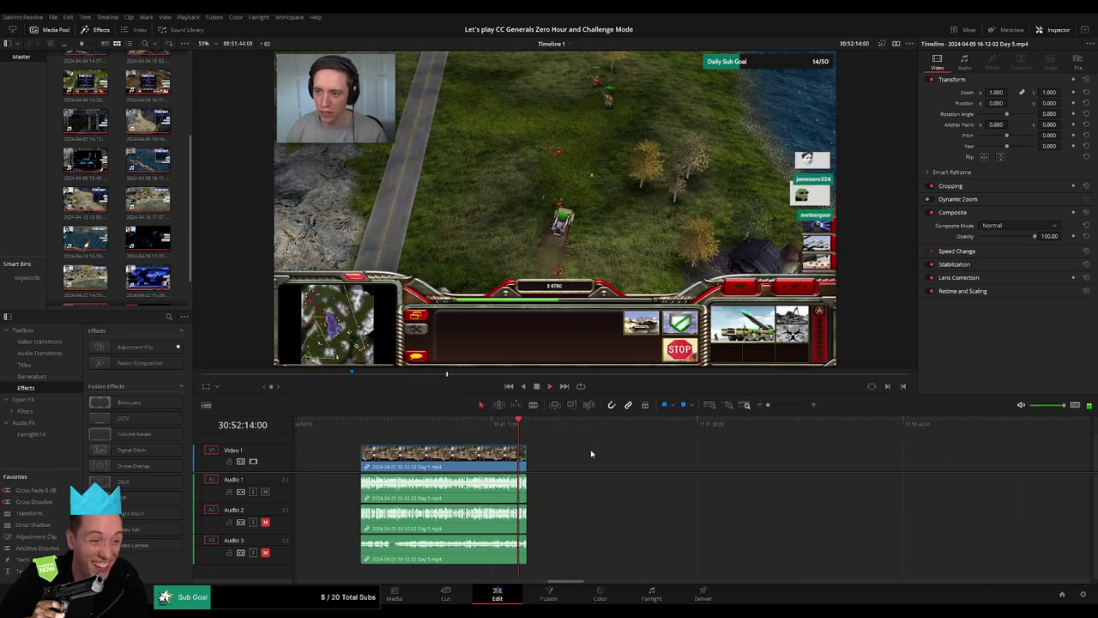
{"action": "left_click", "coordinate": [316, 422]}
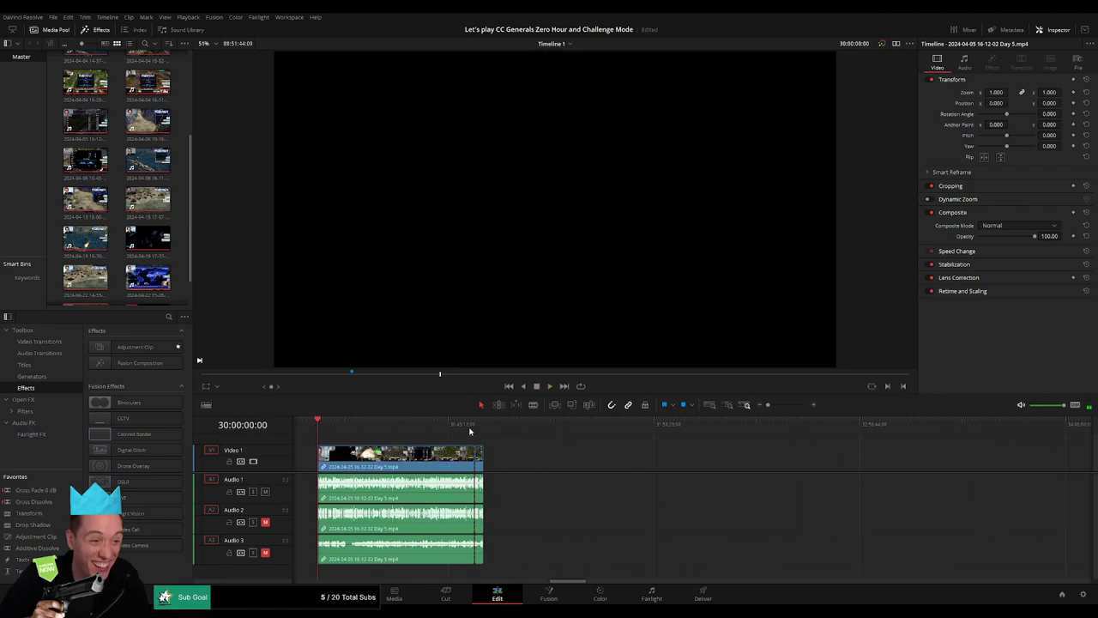
{"action": "left_click_drag", "start_coordinate": [479, 460], "coordinate": [768, 481]}
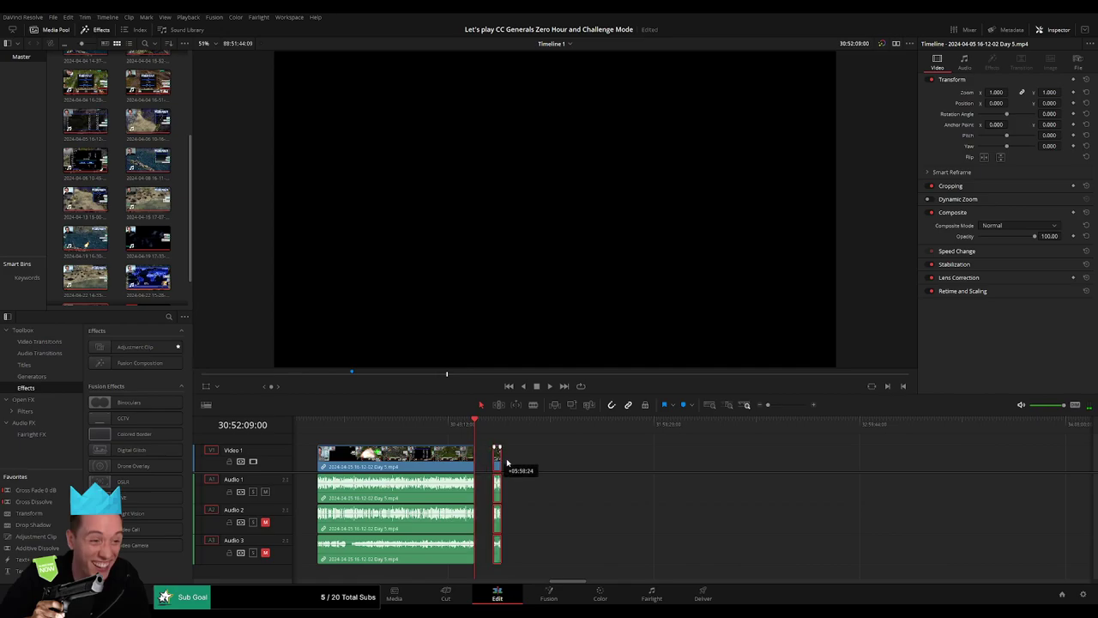
{"action": "left_click", "coordinate": [624, 467]}
{"action": "left_click_drag", "start_coordinate": [539, 437], "coordinate": [660, 459]}
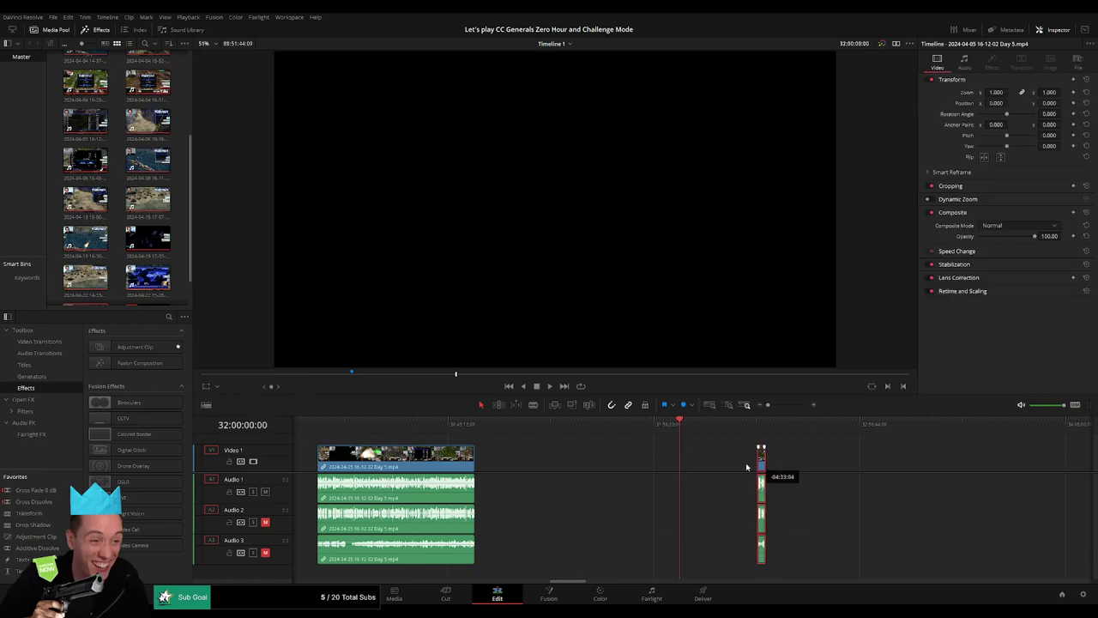
{"action": "left_click_drag", "start_coordinate": [767, 464], "coordinate": [682, 465]}
- Ripple-delete the empty gap after it so the next clip closes up, then play the join
{"action": "scroll", "coordinate": [711, 455], "scroll_direction": "right", "scroll_amount": 5}
{"action": "scroll", "coordinate": [600, 446], "scroll_direction": "right", "scroll_amount": 5}
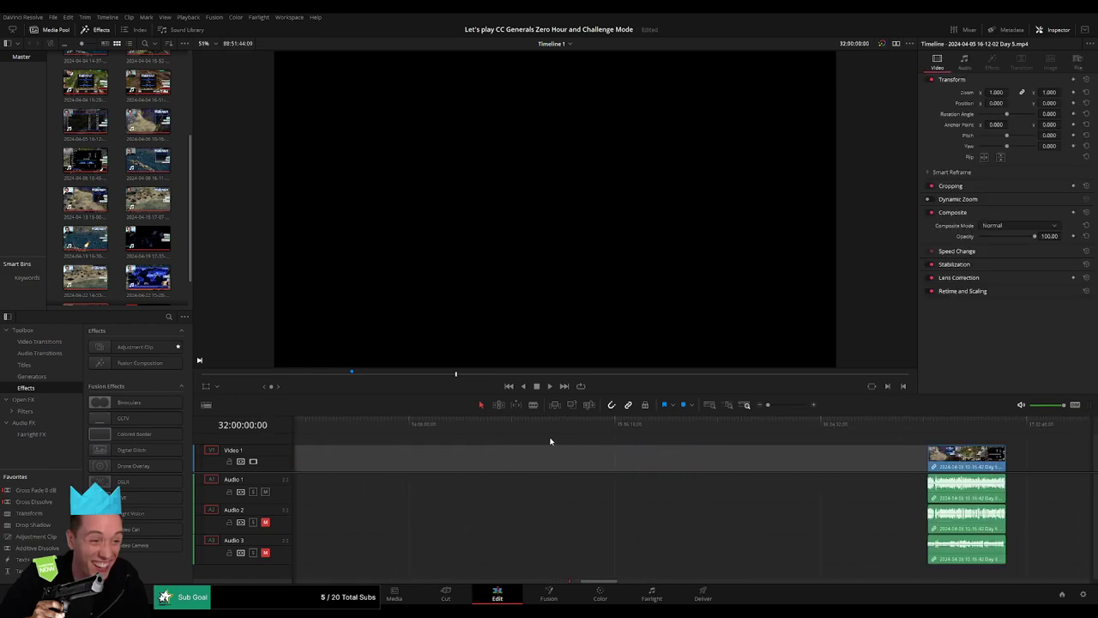
{"action": "scroll", "coordinate": [480, 446], "scroll_direction": "right", "scroll_amount": 5}
{"action": "scroll", "coordinate": [806, 449], "scroll_direction": "left", "scroll_amount": 8}
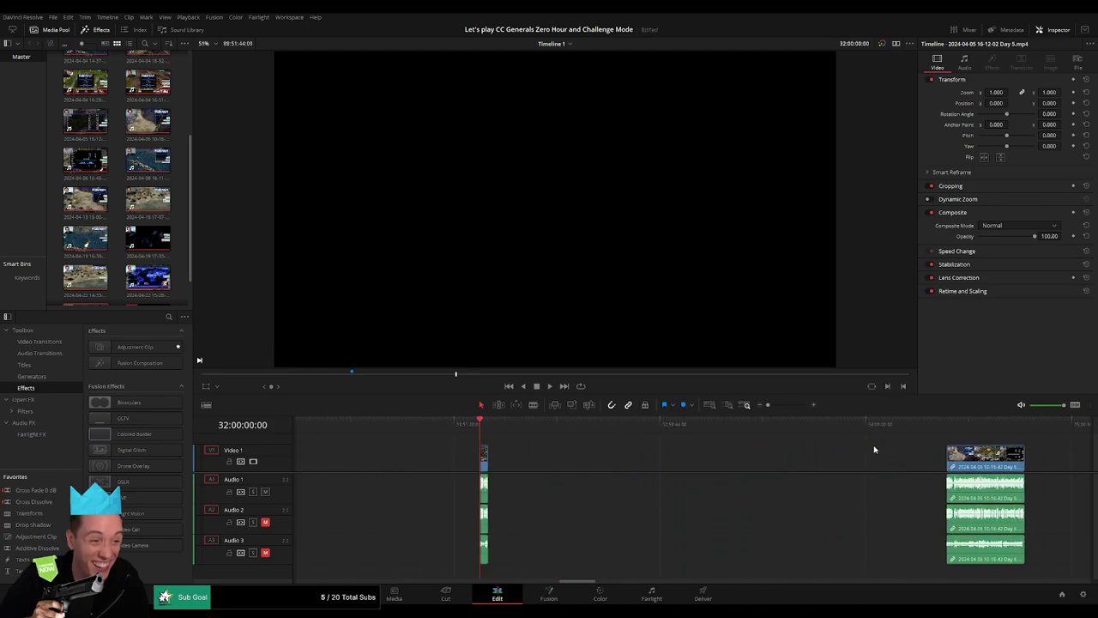
{"action": "left_click", "coordinate": [723, 464]}
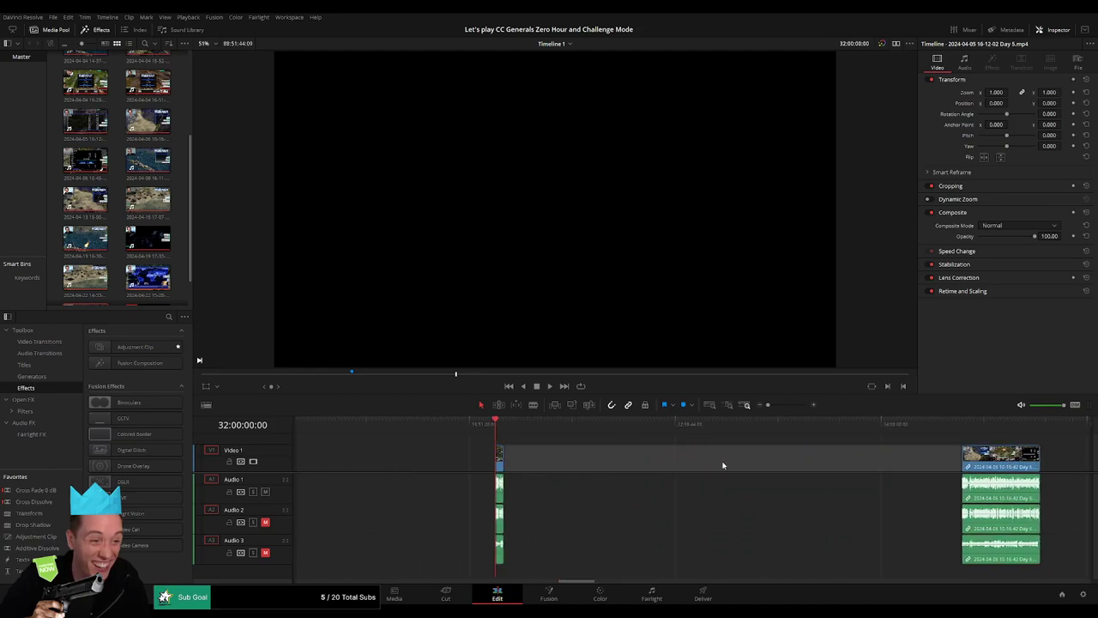
{"action": "key", "text": "Delete"}
{"action": "key", "text": "space"}
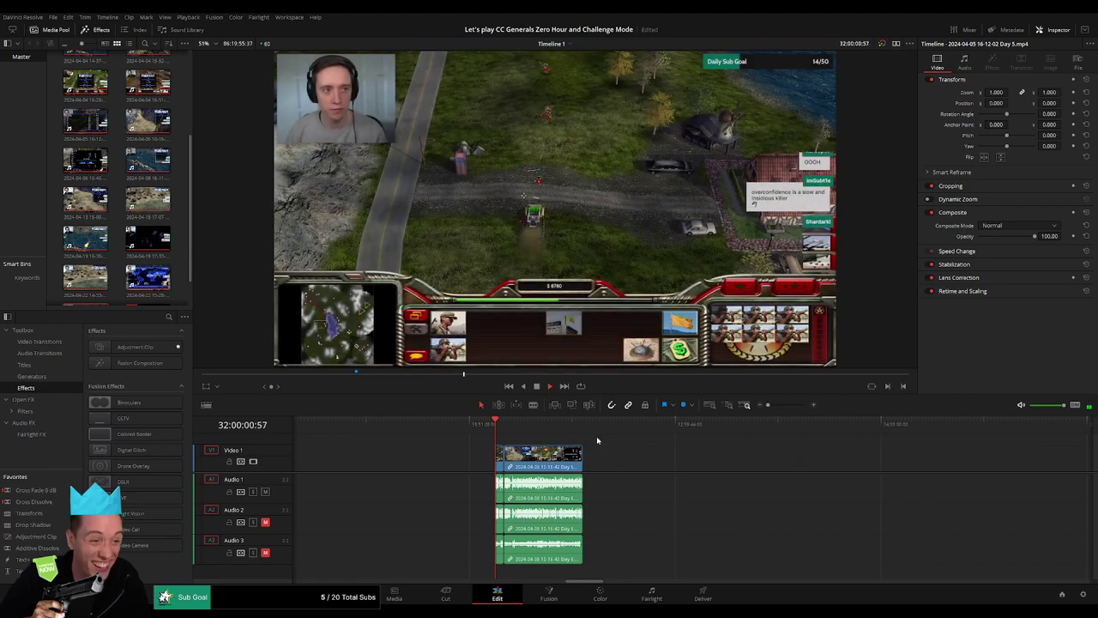
{"action": "left_click", "coordinate": [583, 426]}
{"action": "scroll", "coordinate": [835, 456], "scroll_direction": "right", "scroll_amount": 5}
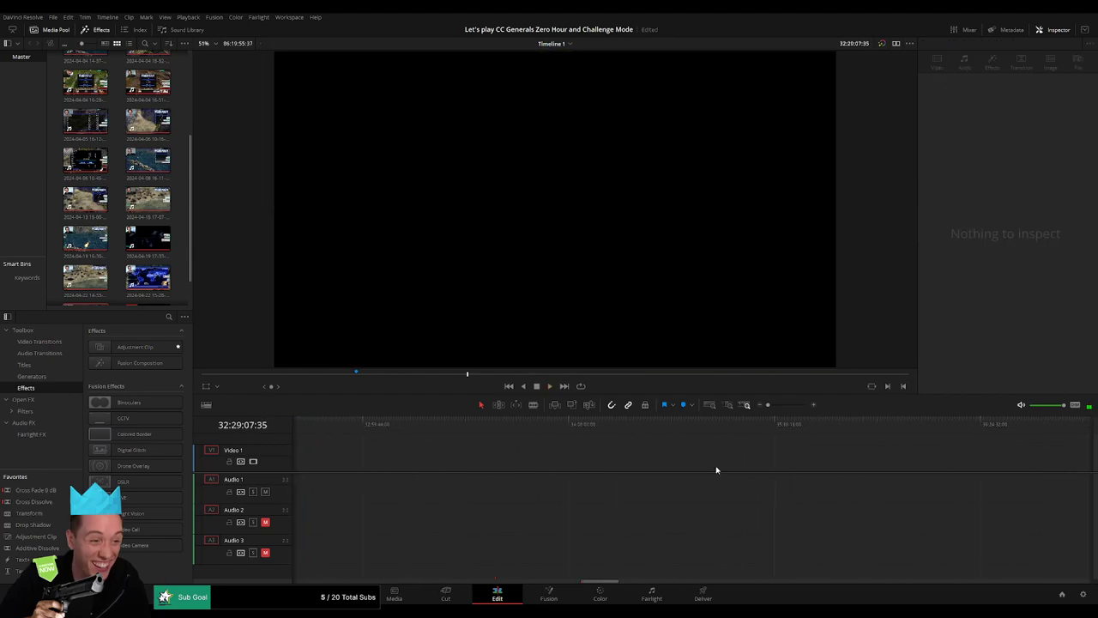
{"action": "scroll", "coordinate": [715, 465], "scroll_direction": "right", "scroll_amount": 5}
- Snap Day 6 part 2 to the end of the Day 6 clip and play the join near 32:29:06
{"action": "scroll", "coordinate": [747, 454], "scroll_direction": "right", "scroll_amount": 3}
{"action": "left_click_drag", "start_coordinate": [849, 459], "coordinate": [941, 470]}
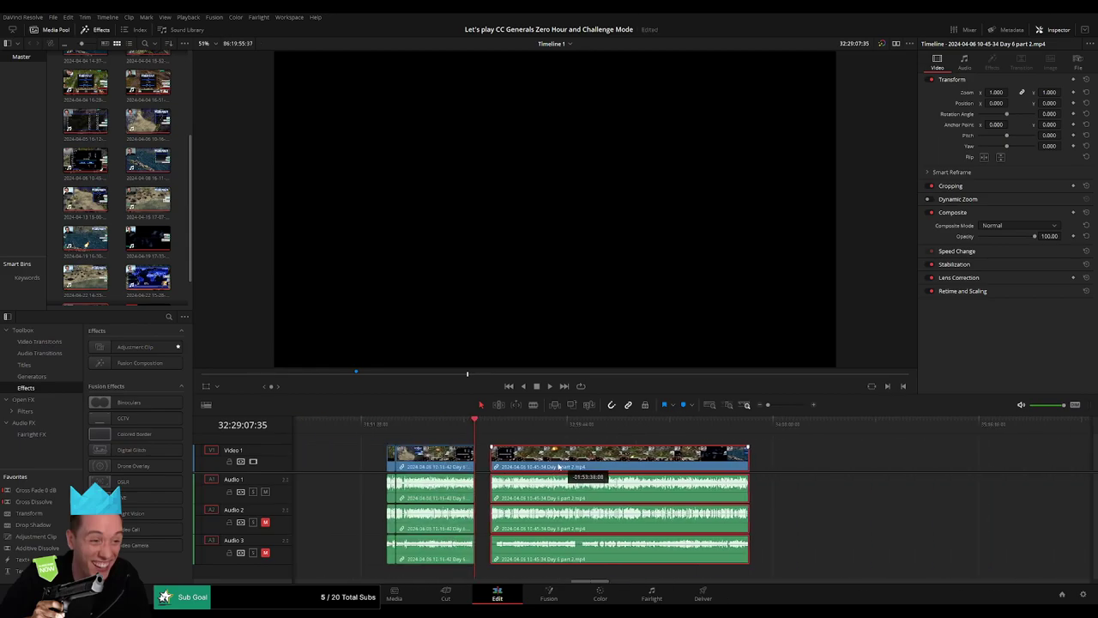
{"action": "left_click_drag", "start_coordinate": [941, 470], "coordinate": [514, 448]}
{"action": "left_click", "coordinate": [394, 423]}
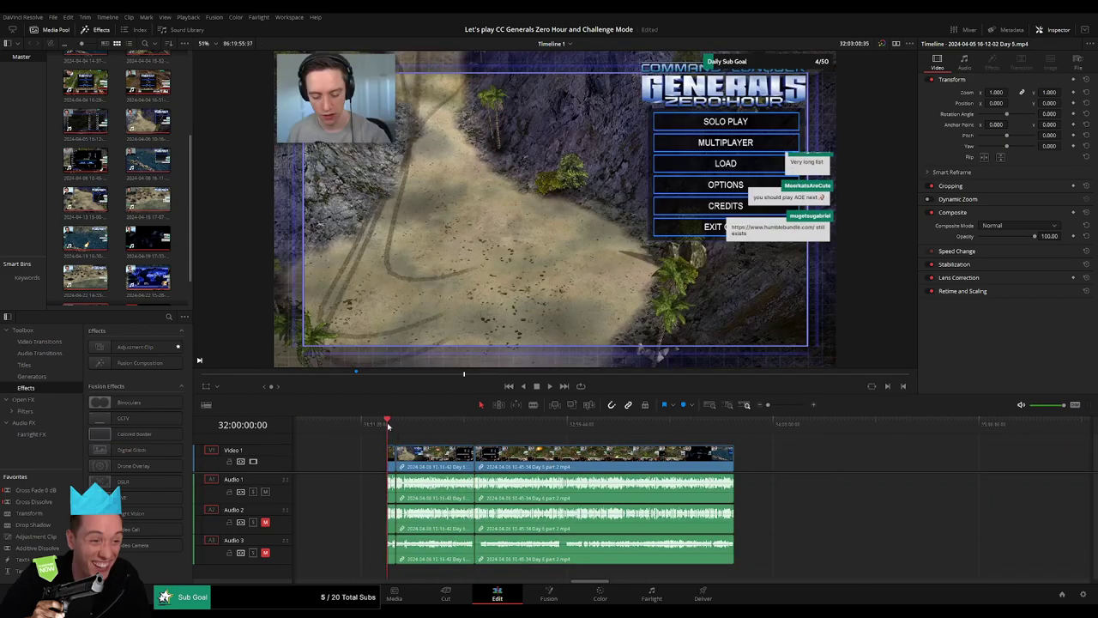
{"action": "key", "text": "space"}
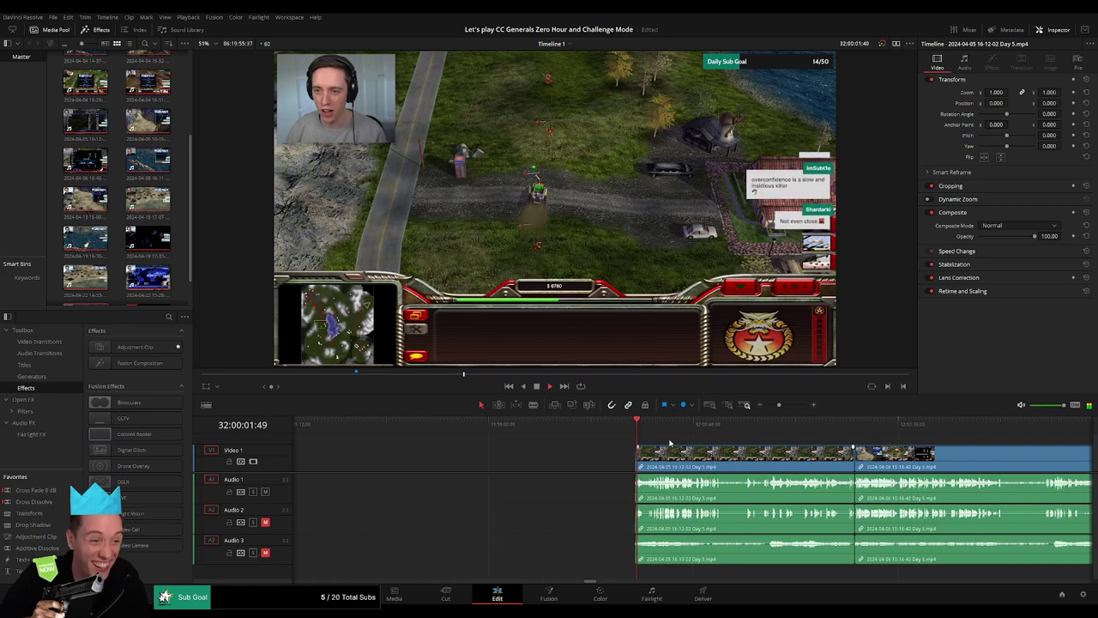
{"action": "left_click_drag", "start_coordinate": [670, 423], "coordinate": [795, 415]}
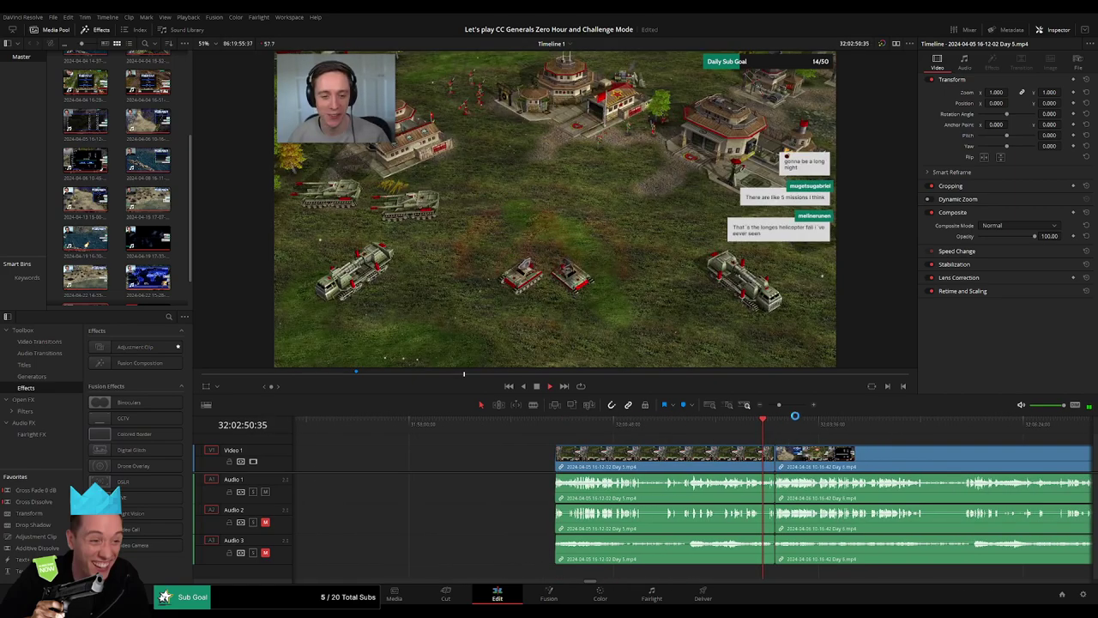
{"action": "scroll", "coordinate": [615, 426], "scroll_direction": "up", "scroll_amount": 3}
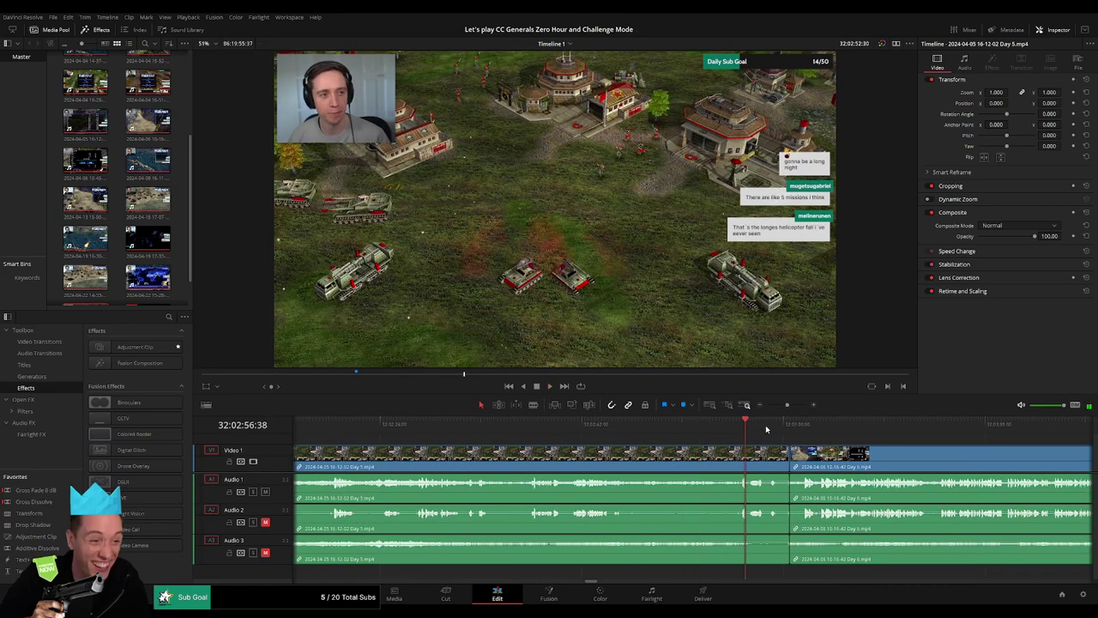
{"action": "scroll", "coordinate": [614, 426], "scroll_direction": "up", "scroll_amount": 2}
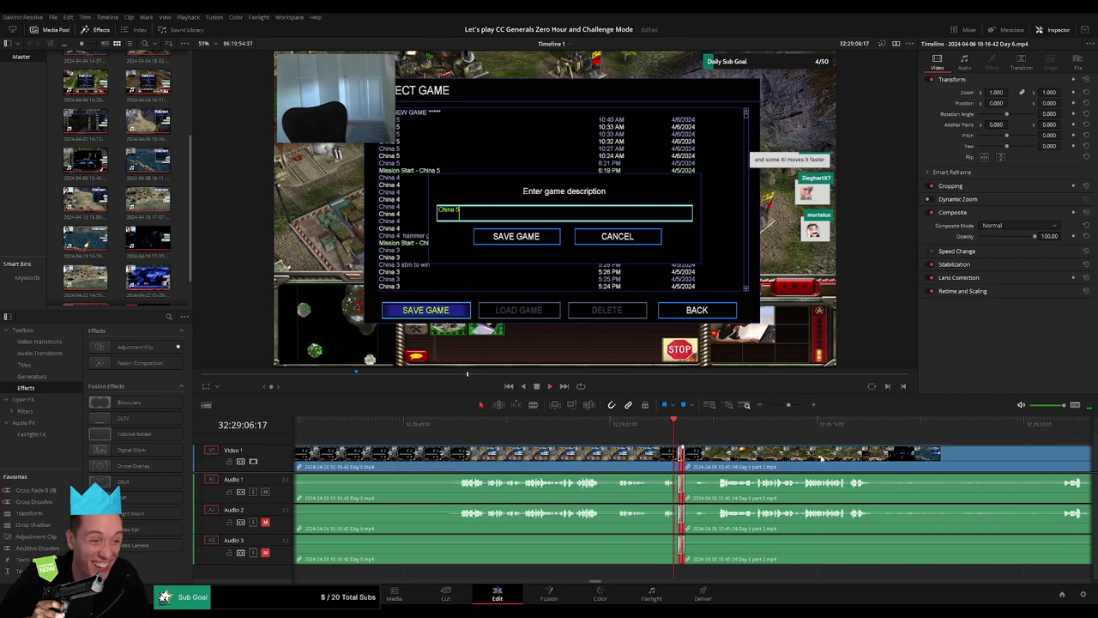
{"action": "left_click", "coordinate": [719, 432]}
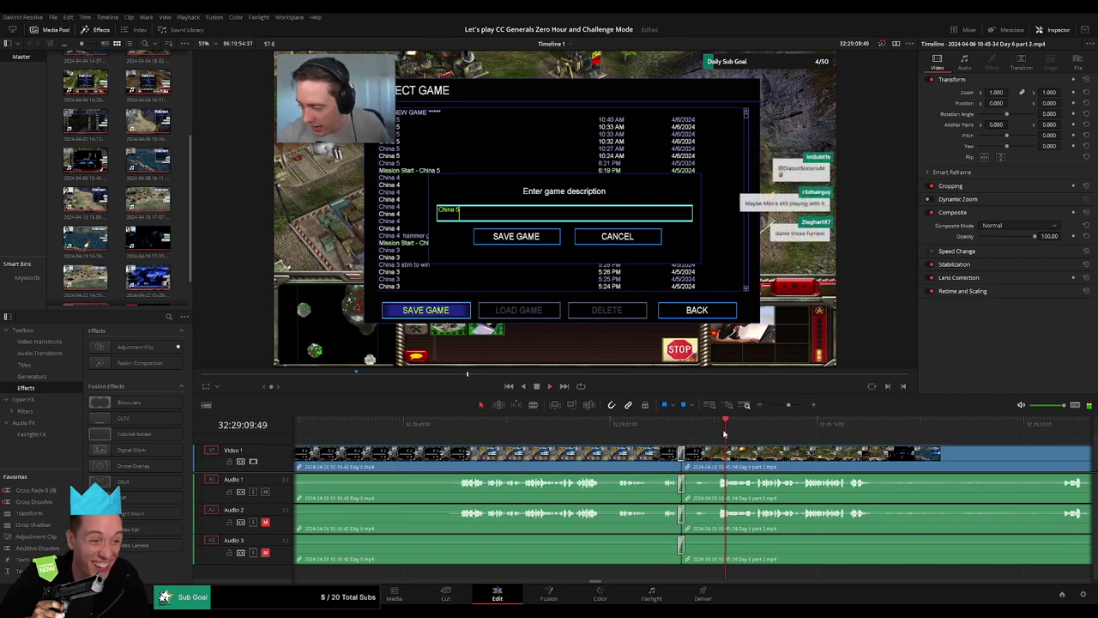
{"action": "scroll", "coordinate": [635, 457], "scroll_direction": "right", "scroll_amount": 3}
{"action": "scroll", "coordinate": [635, 457], "scroll_direction": "right", "scroll_amount": 2}
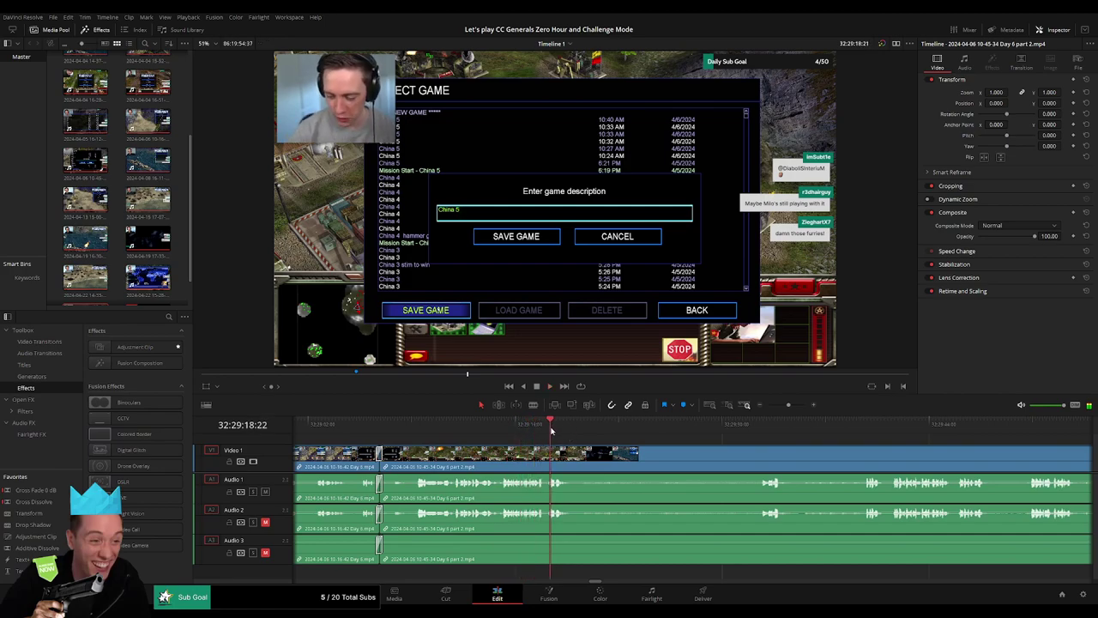
{"action": "left_click", "coordinate": [599, 427]}
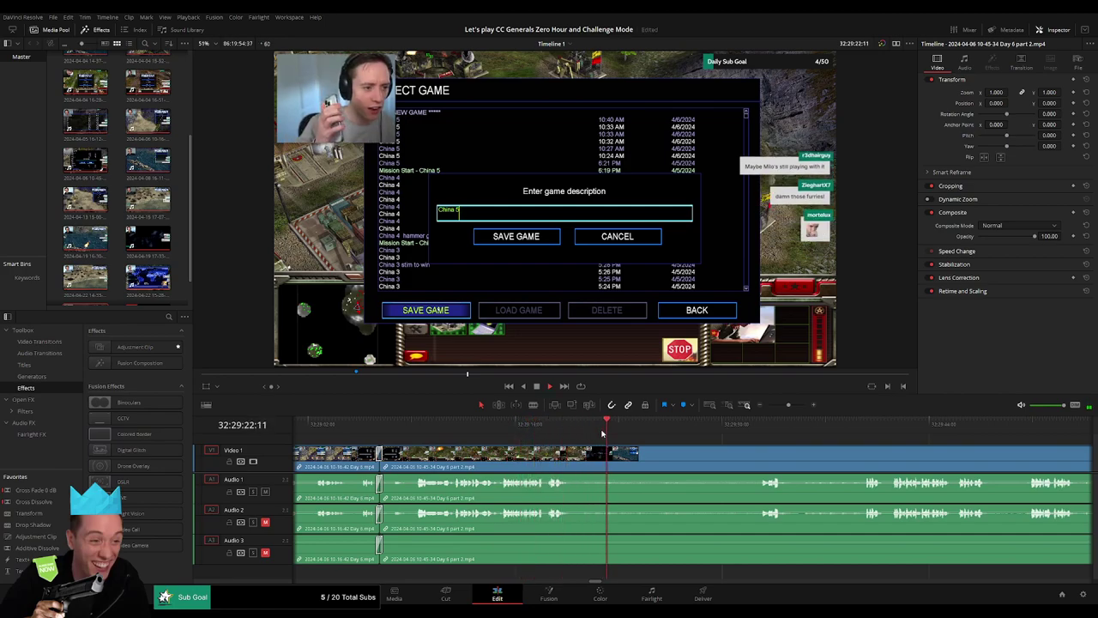
{"action": "left_click", "coordinate": [760, 429]}
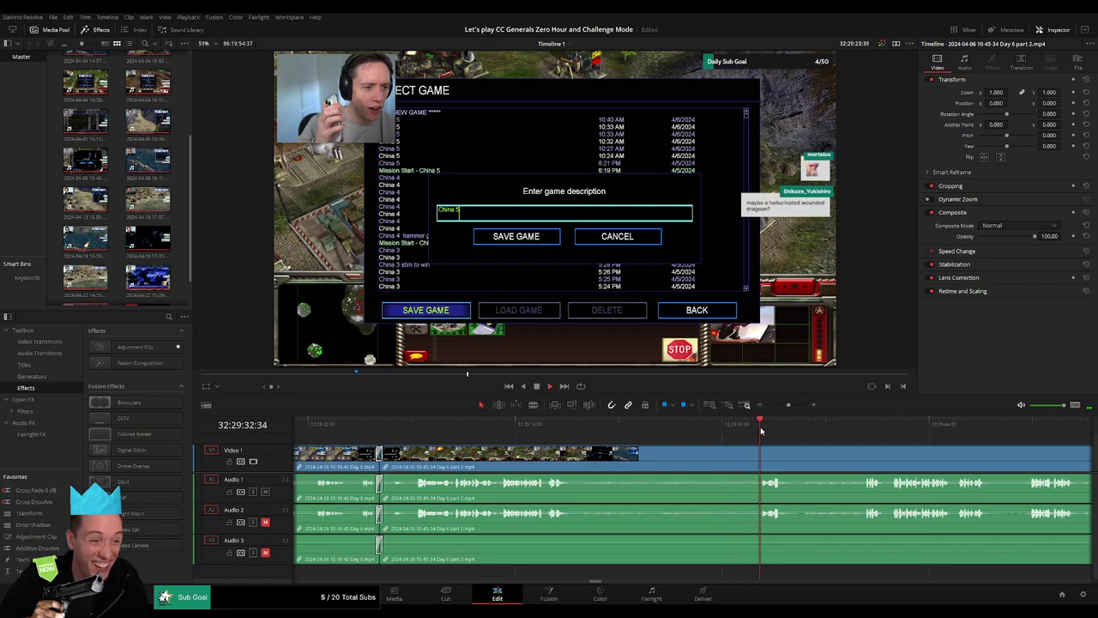
{"action": "left_click", "coordinate": [762, 406]}
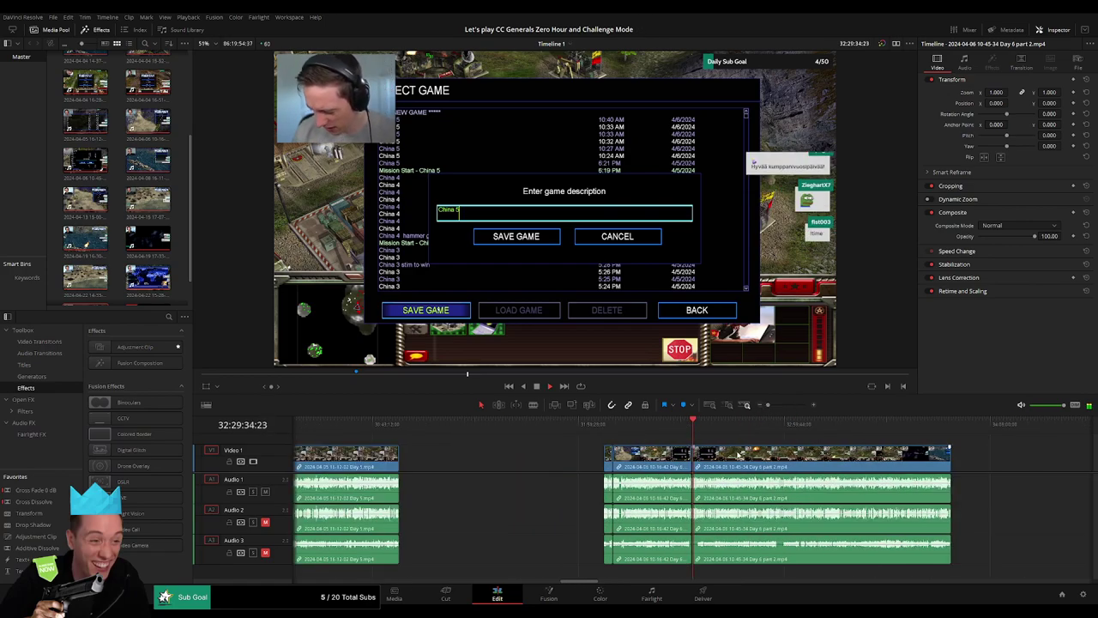
{"action": "scroll", "coordinate": [739, 454], "scroll_direction": "right", "scroll_amount": 3}
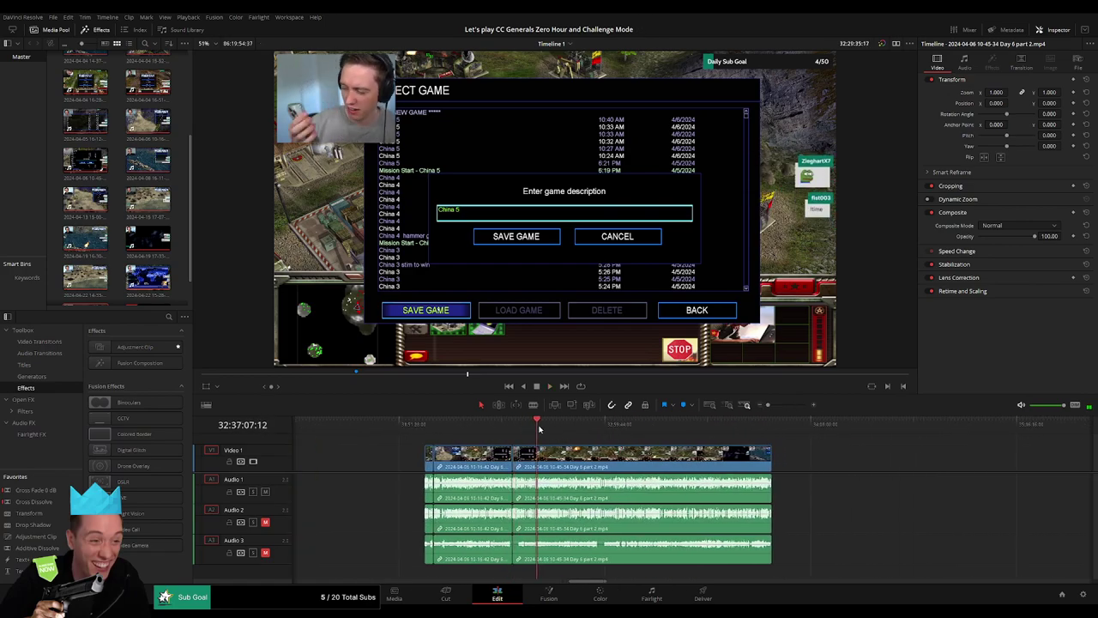
{"action": "left_click_drag", "start_coordinate": [513, 426], "coordinate": [583, 436]}
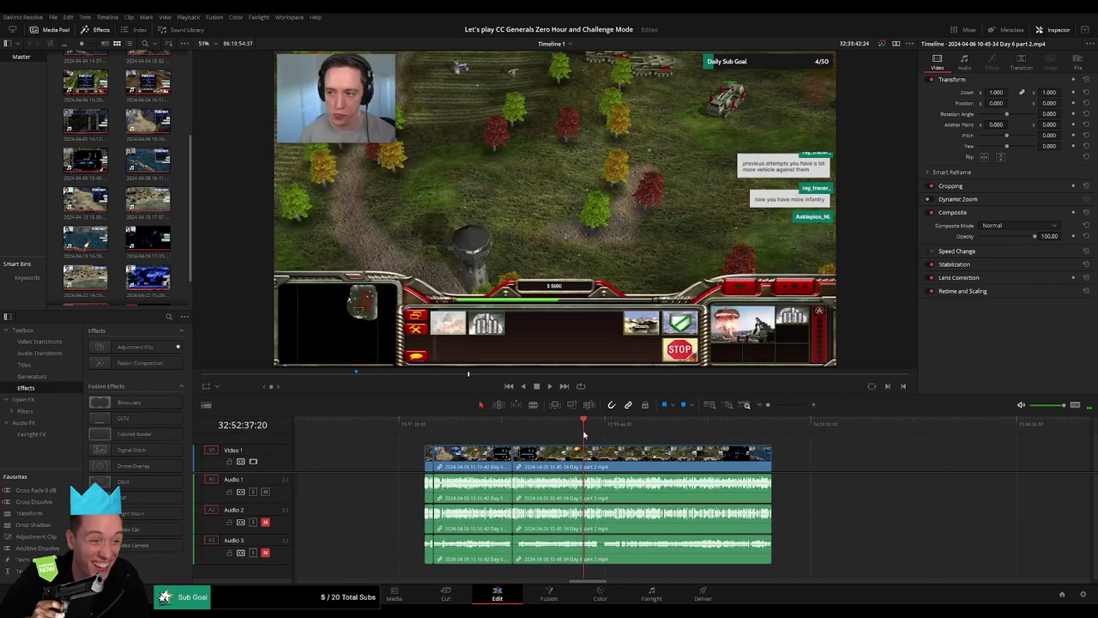
{"action": "left_click", "coordinate": [783, 406]}
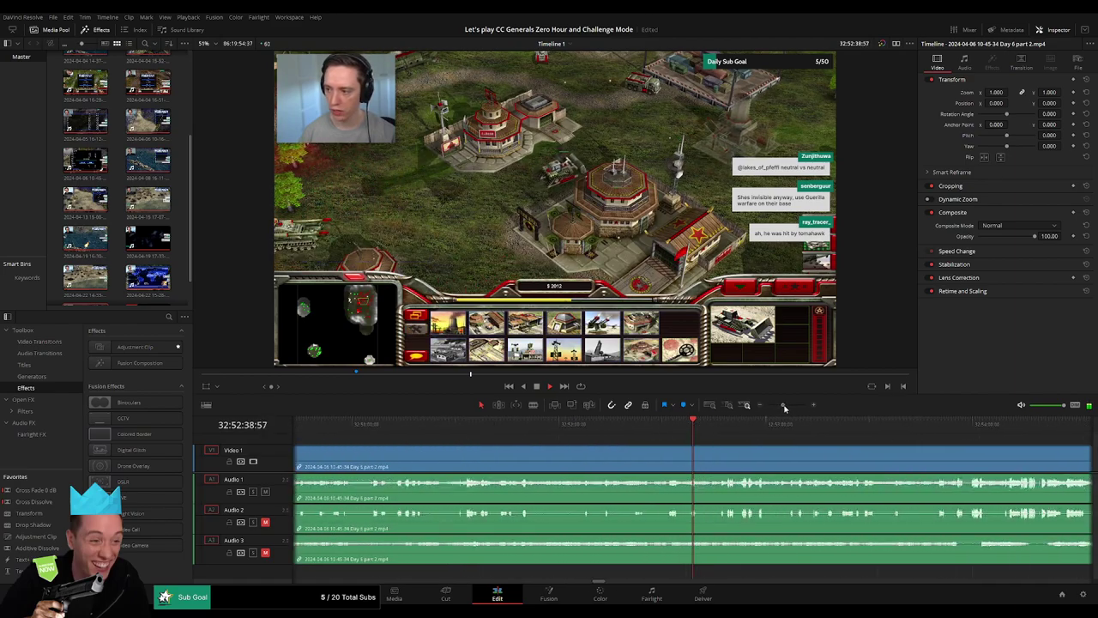
{"action": "mouse_move", "coordinate": [569, 425]}
{"action": "left_mouse_down"}
{"action": "mouse_move", "coordinate": [671, 455]}
{"action": "mouse_move", "coordinate": [628, 449]}
{"action": "mouse_move", "coordinate": [663, 449]}
{"action": "mouse_move", "coordinate": [636, 433]}
{"action": "left_mouse_up"}
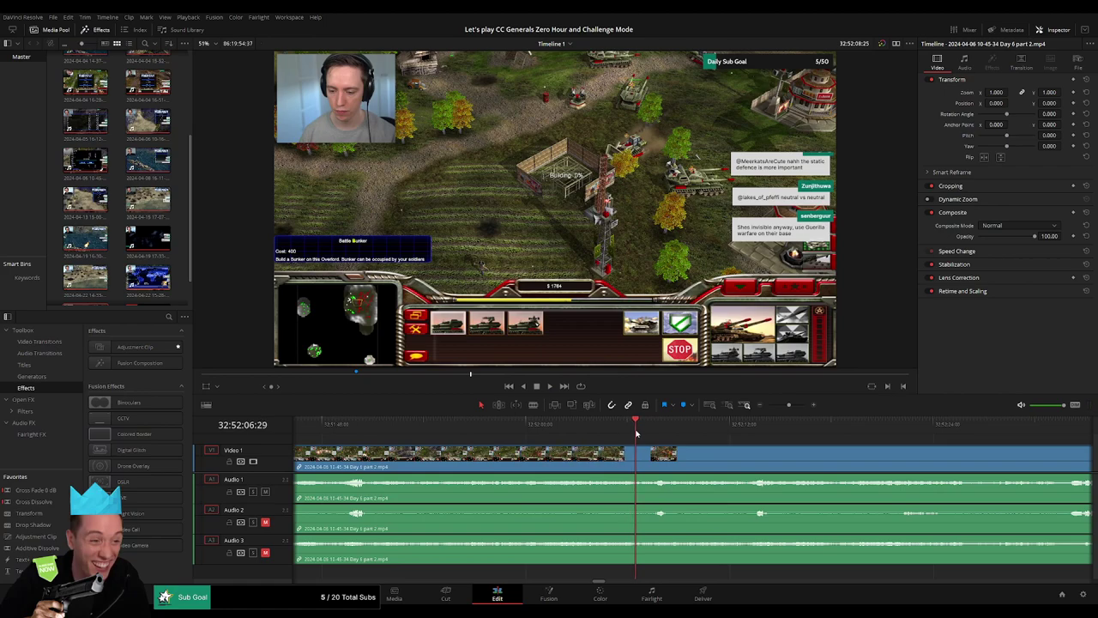
- Blade Day 6 part 2 near 32:52:06 and trim the later piece's start in by one second
{"action": "key", "text": "ctrl+b"}
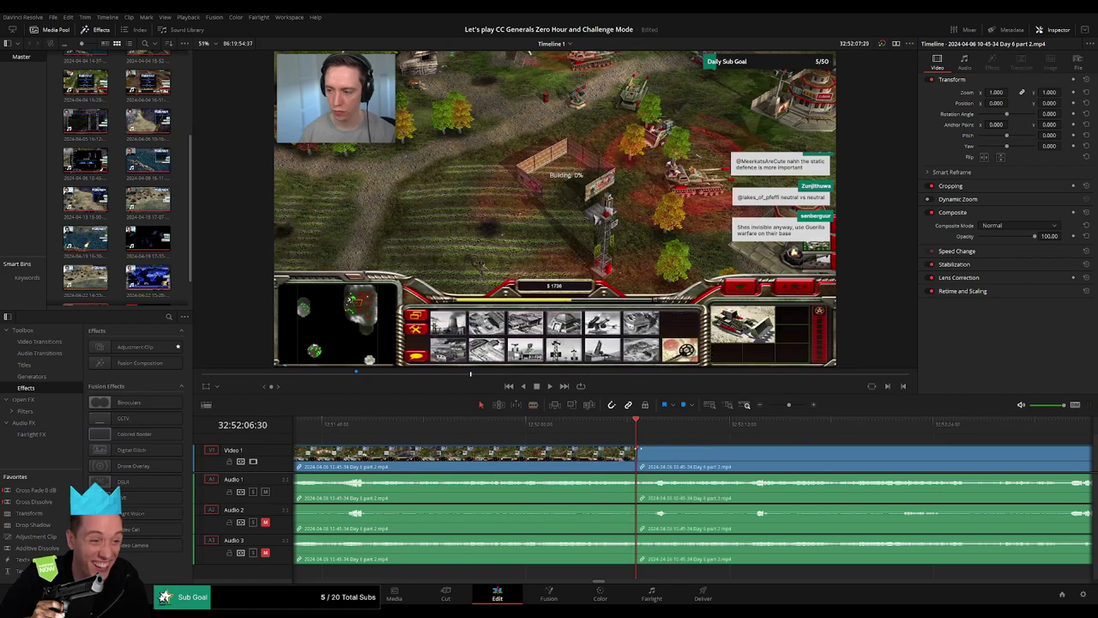
{"action": "mouse_move", "coordinate": [653, 447]}
{"action": "left_mouse_down"}
{"action": "mouse_move", "coordinate": [613, 450]}
{"action": "mouse_move", "coordinate": [622, 477]}
{"action": "left_mouse_up"}
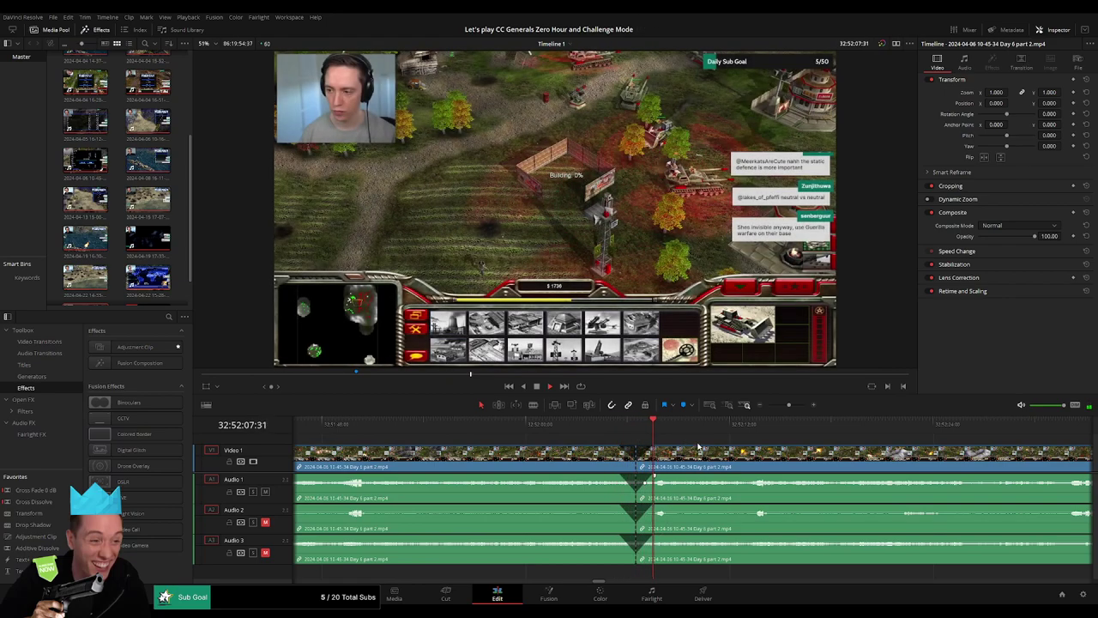
{"action": "left_click", "coordinate": [745, 424]}
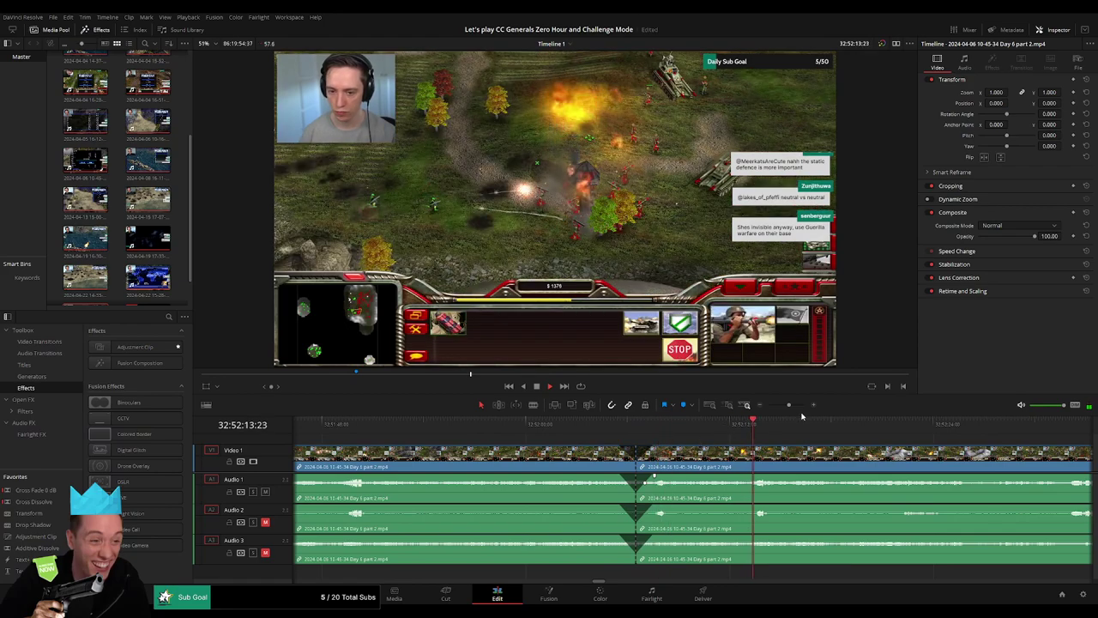
{"action": "left_click_drag", "start_coordinate": [789, 404], "coordinate": [768, 404]}
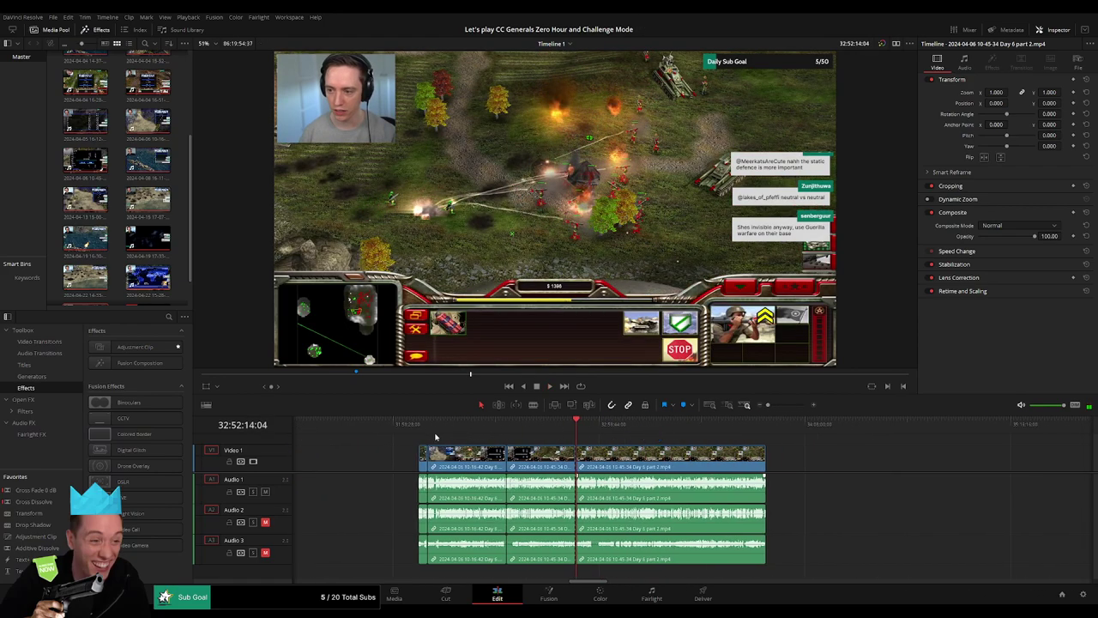
- Move the piece after the 32:52:06 cut so it starts at 34:00:00:00, then play it
{"action": "key", "text": "Home"}
{"action": "scroll", "coordinate": [573, 432], "scroll_direction": "right", "scroll_amount": 5}
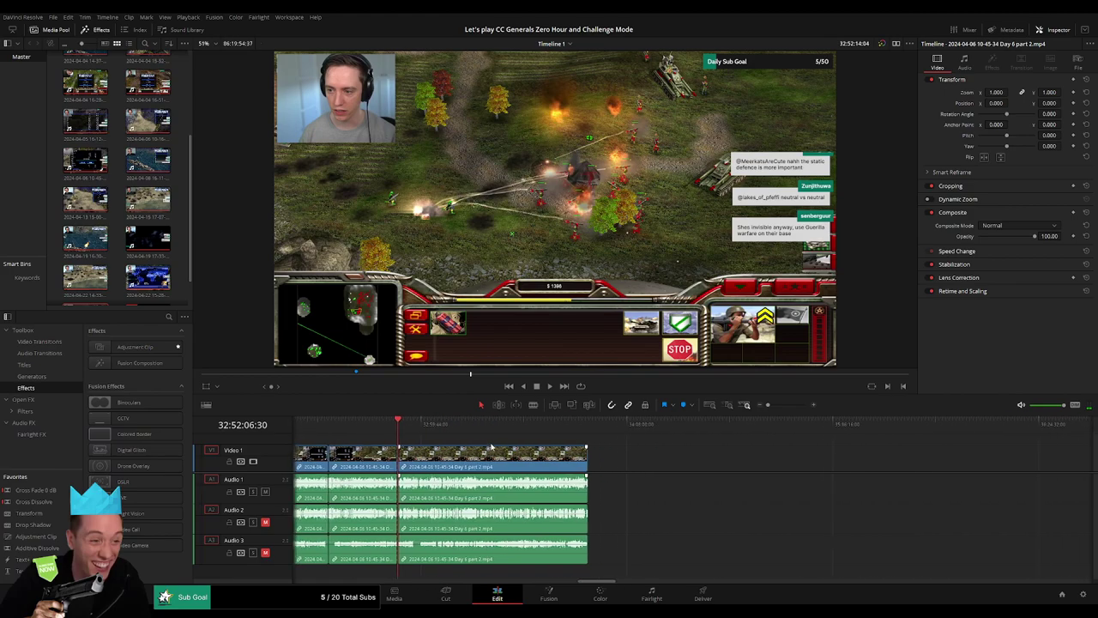
{"action": "left_click_drag", "start_coordinate": [394, 454], "coordinate": [635, 454]}
{"action": "left_click", "coordinate": [438, 449]}
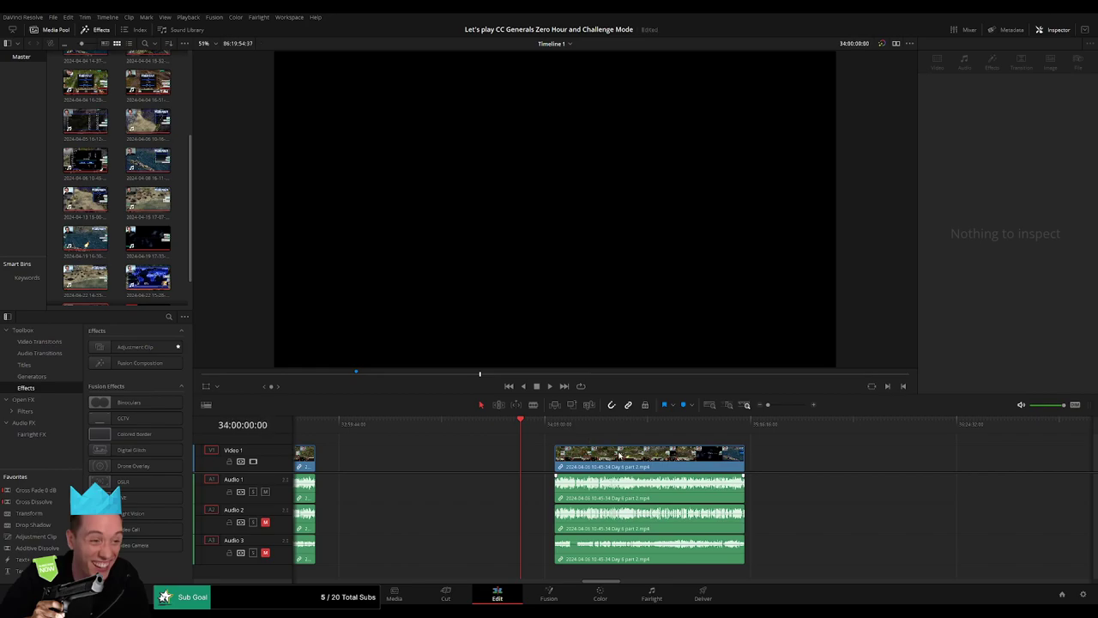
{"action": "left_click_drag", "start_coordinate": [619, 455], "coordinate": [585, 456]}
{"action": "key", "text": "space"}
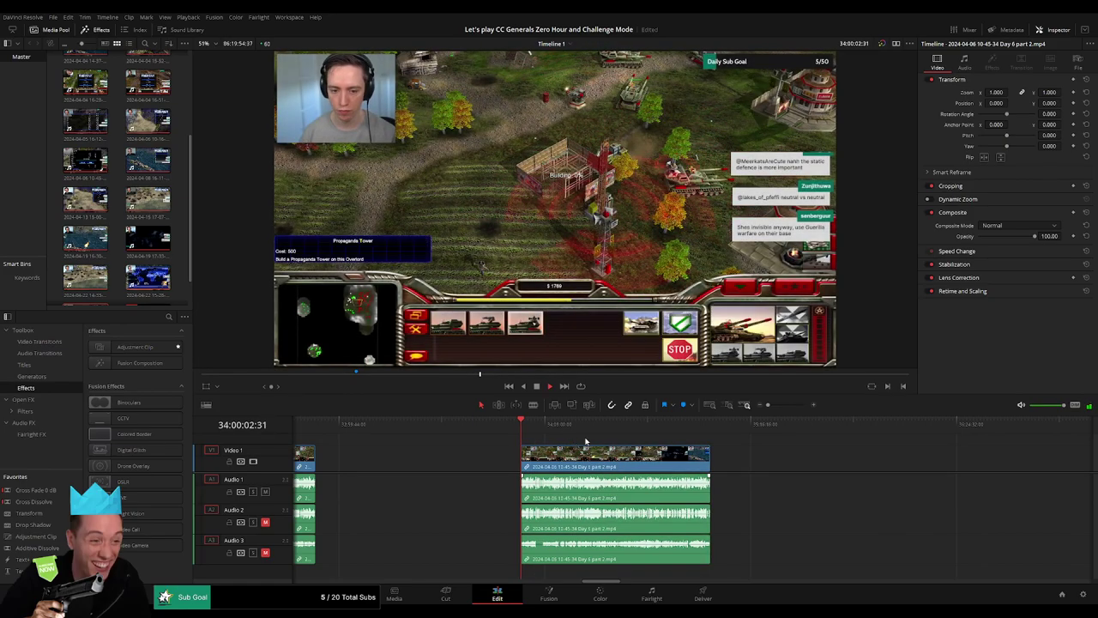
{"action": "scroll", "coordinate": [586, 441], "scroll_direction": "right", "scroll_amount": 3}
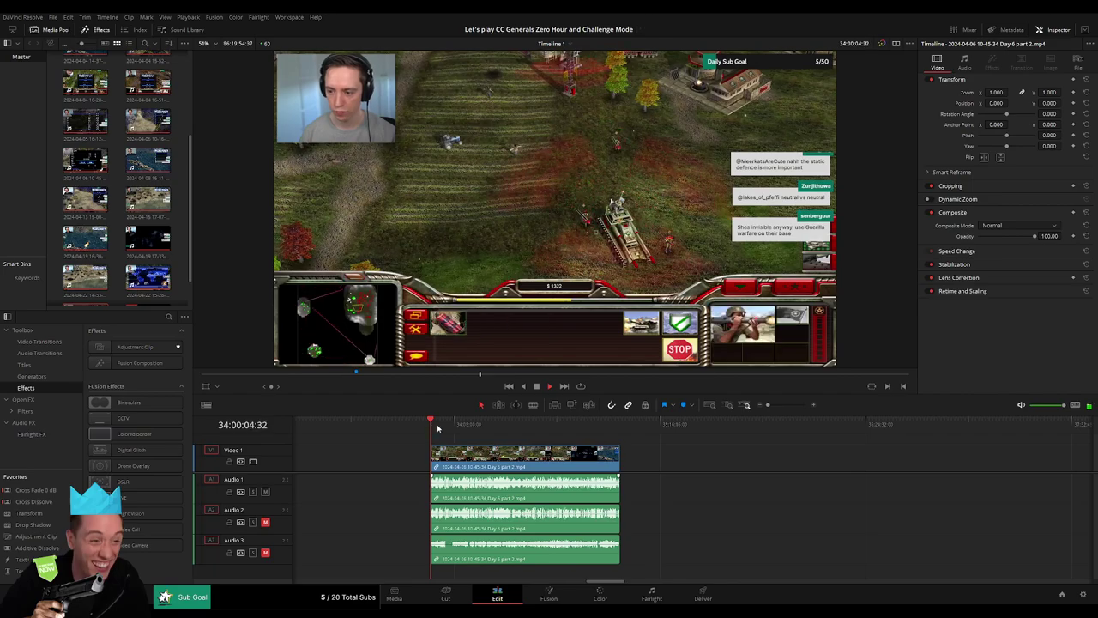
- Find the cut point near 34:52:13 in Day 6 part 2 and blade all tracks with Ctrl+B
{"action": "left_click_drag", "start_coordinate": [436, 424], "coordinate": [586, 433]}
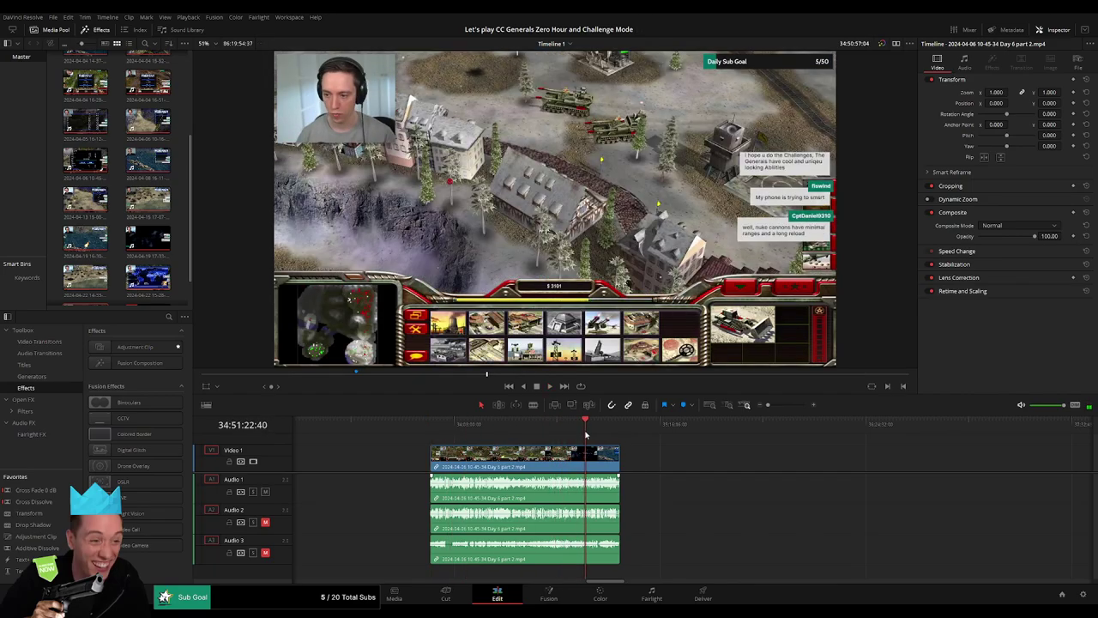
{"action": "key", "text": "space"}
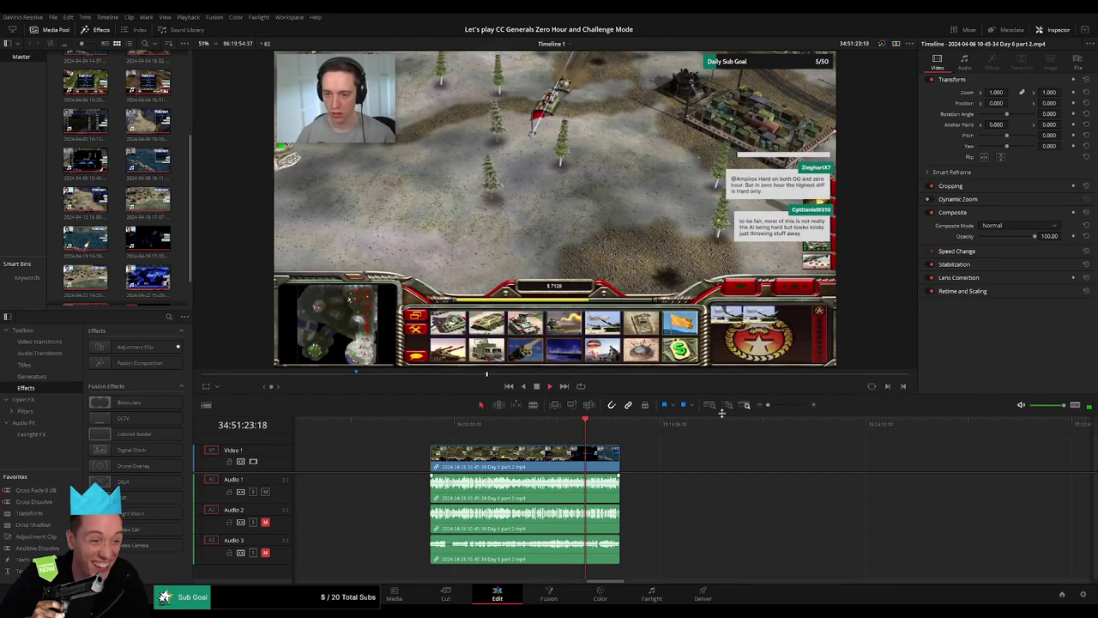
{"action": "left_click", "coordinate": [709, 404]}
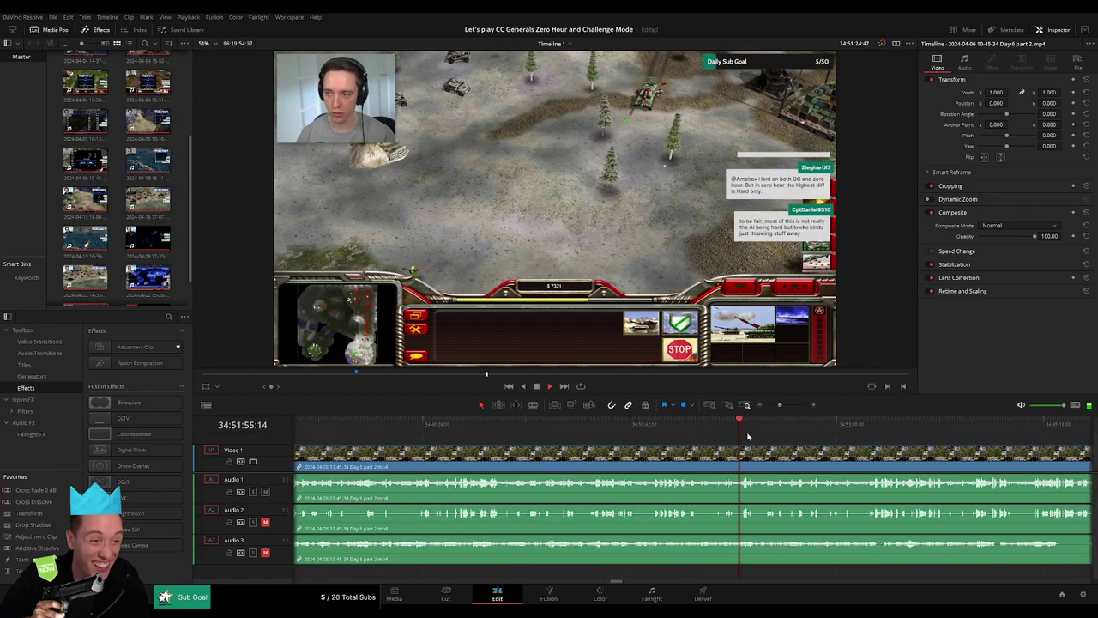
{"action": "scroll", "coordinate": [738, 434], "scroll_direction": "up", "scroll_amount": 2}
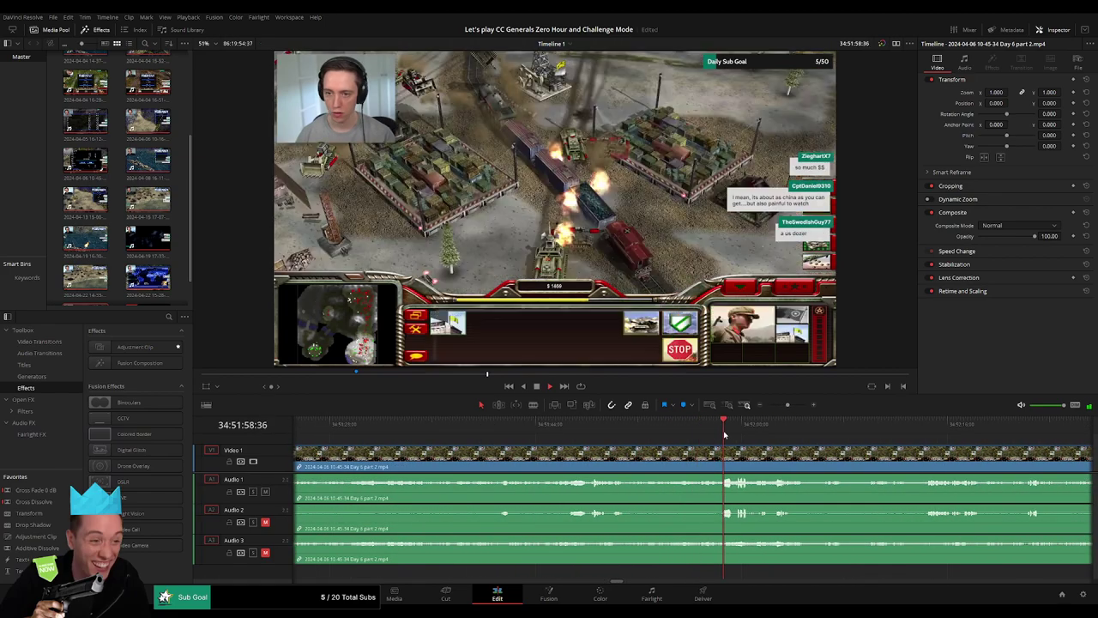
{"action": "scroll", "coordinate": [724, 434], "scroll_direction": "right", "scroll_amount": 3}
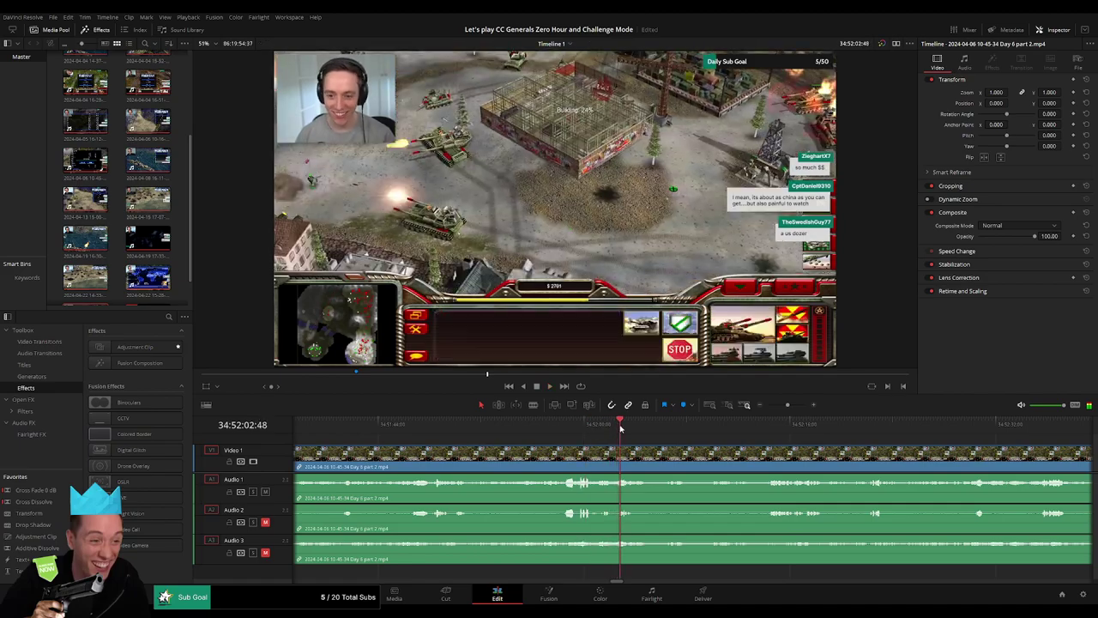
{"action": "left_click_drag", "start_coordinate": [620, 427], "coordinate": [713, 432]}
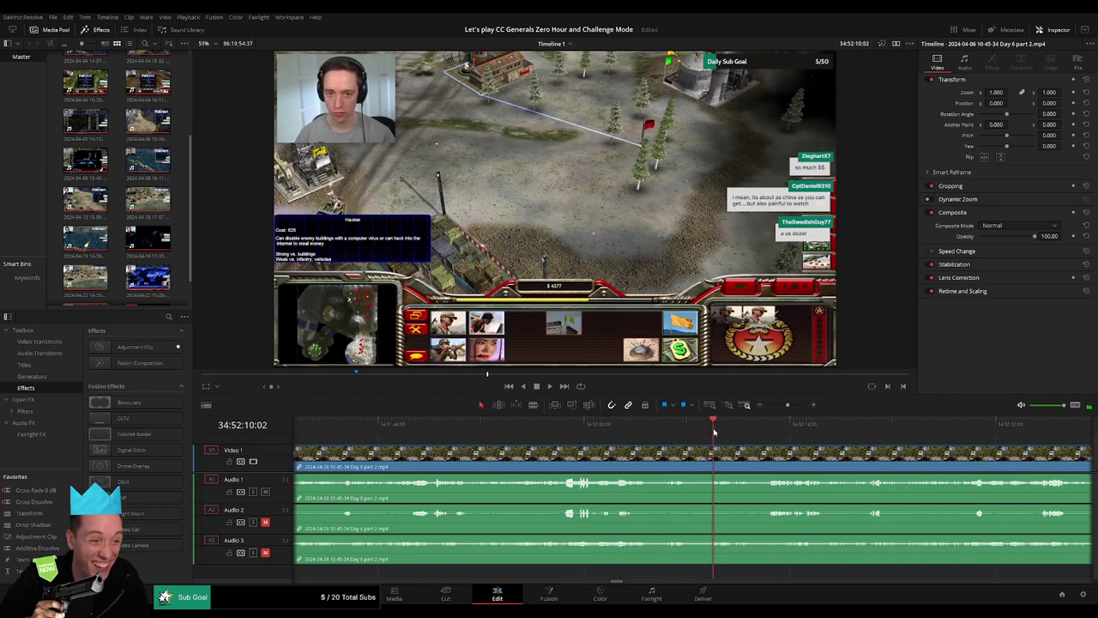
{"action": "left_click_drag", "start_coordinate": [713, 431], "coordinate": [774, 422]}
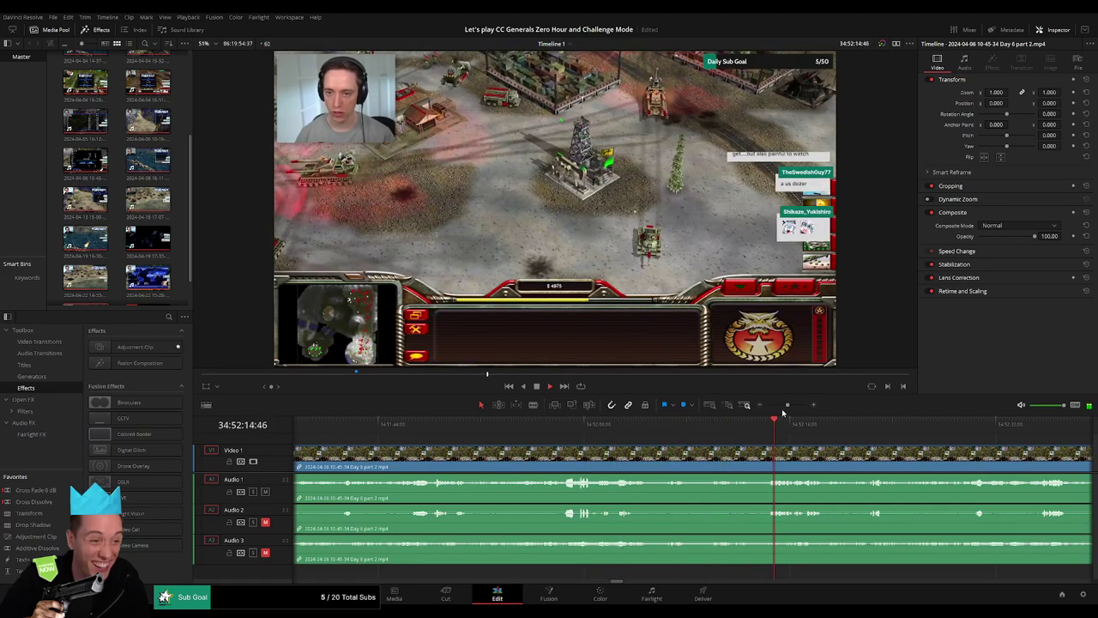
{"action": "scroll", "coordinate": [782, 414], "scroll_direction": "up", "scroll_amount": 3}
{"action": "left_click_drag", "start_coordinate": [694, 423], "coordinate": [636, 435]}
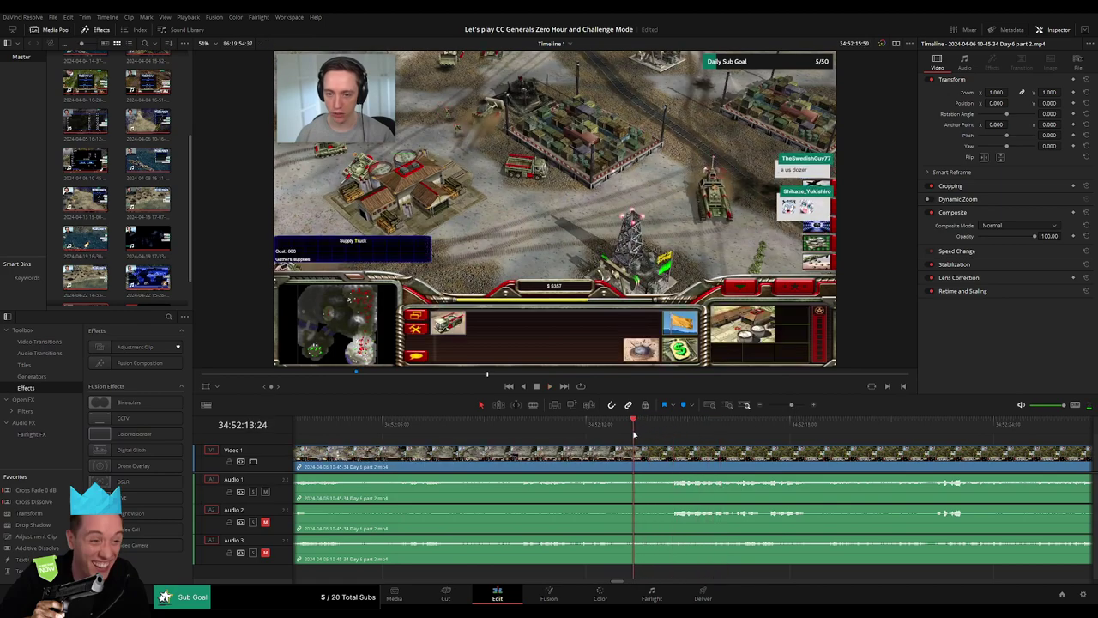
{"action": "key", "text": "ctrl+b"}
- Fade the video and Audio 1, 2 and 3 out to the new cut
{"action": "mouse_move", "coordinate": [635, 452]}
{"action": "left_mouse_down"}
{"action": "mouse_move", "coordinate": [672, 452]}
{"action": "mouse_move", "coordinate": [607, 450]}
{"action": "left_mouse_up"}
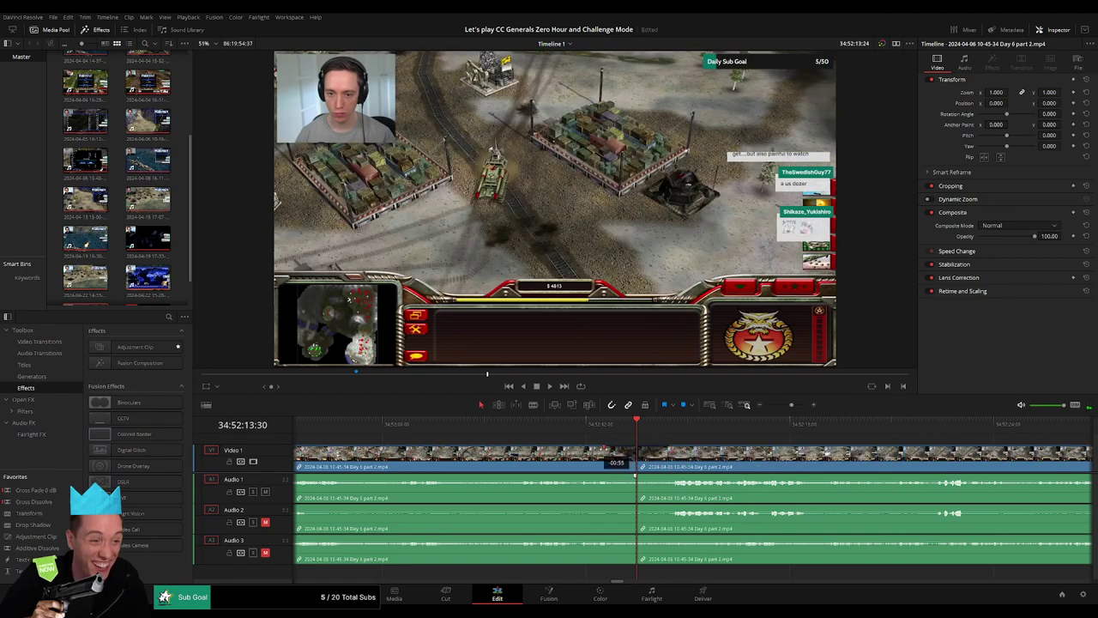
{"action": "mouse_move", "coordinate": [601, 449]}
{"action": "left_mouse_down"}
{"action": "mouse_move", "coordinate": [637, 475]}
{"action": "mouse_move", "coordinate": [606, 476]}
{"action": "left_mouse_up"}
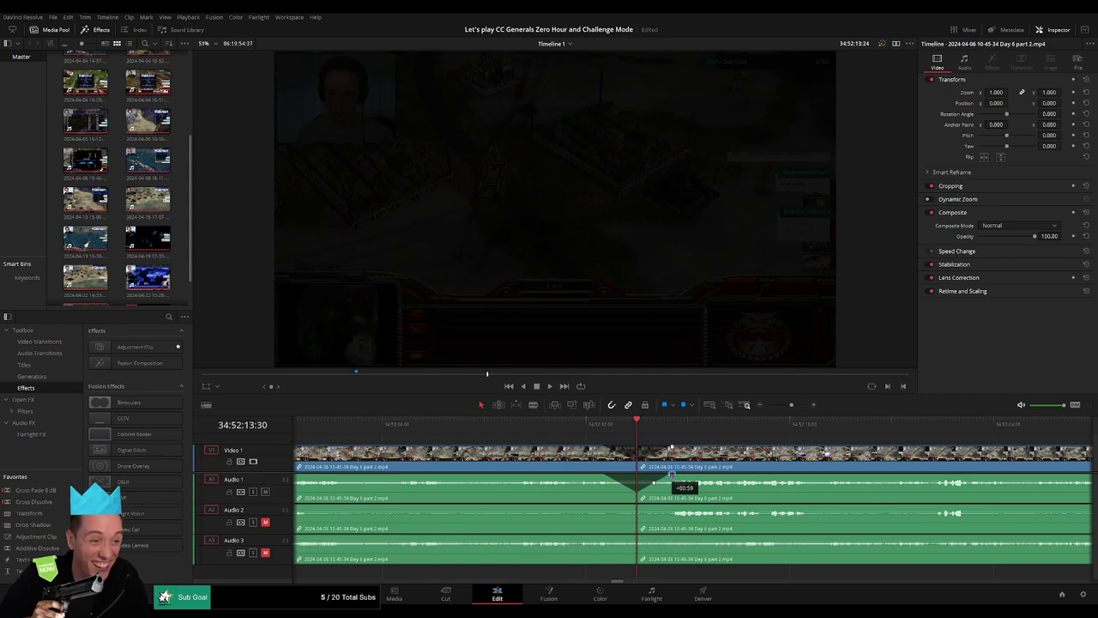
{"action": "left_click_drag", "start_coordinate": [636, 508], "coordinate": [608, 508]}
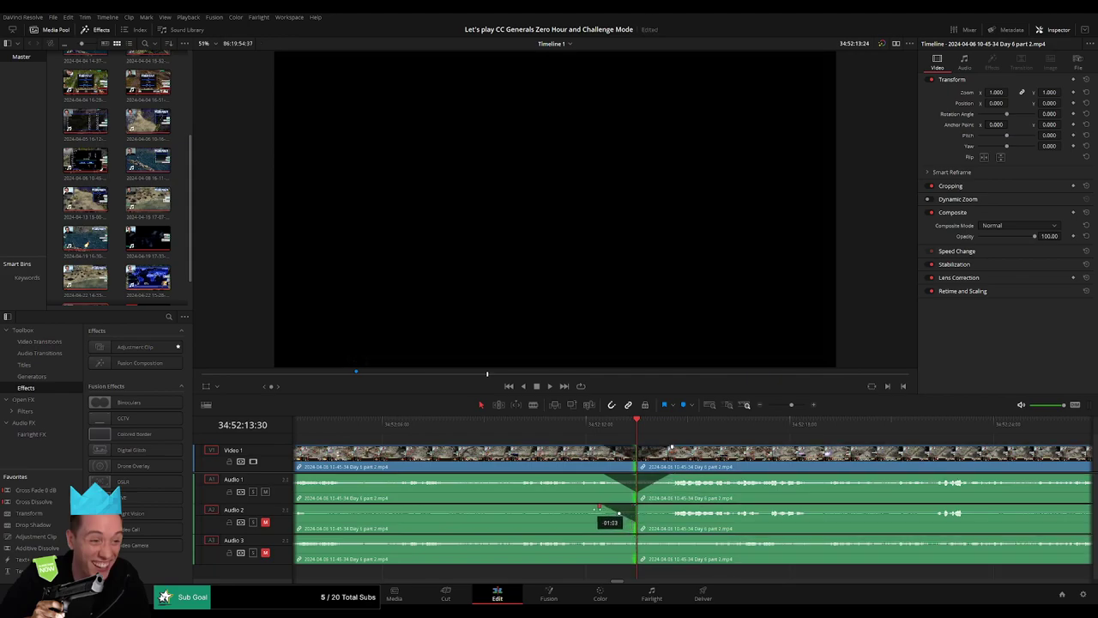
{"action": "left_click_drag", "start_coordinate": [600, 509], "coordinate": [657, 510]}
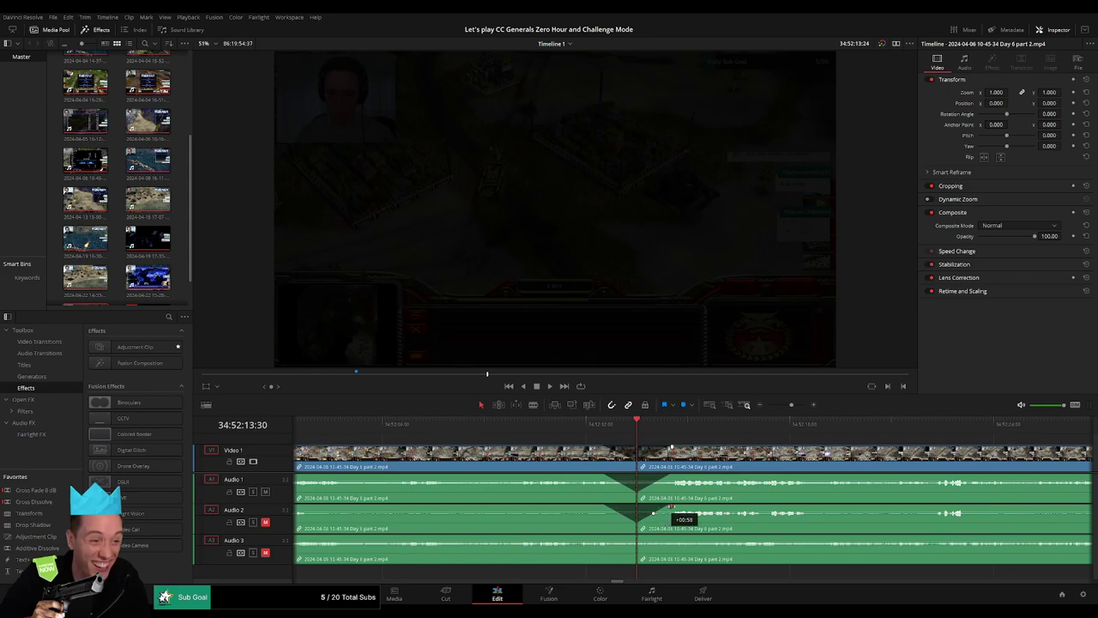
{"action": "mouse_move", "coordinate": [636, 537]}
{"action": "left_mouse_down"}
{"action": "mouse_move", "coordinate": [611, 541]}
{"action": "mouse_move", "coordinate": [663, 539]}
{"action": "left_mouse_up"}
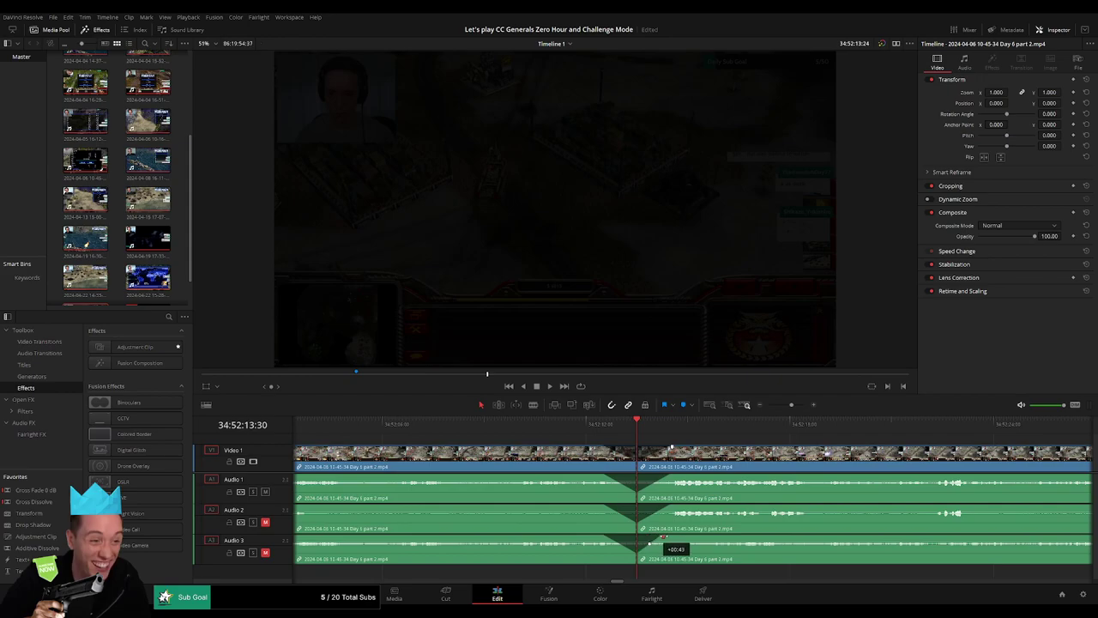
- Check the cut point and set the trailing piece against the faded Day 6 clip
{"action": "left_click_drag", "start_coordinate": [790, 407], "coordinate": [768, 405]}
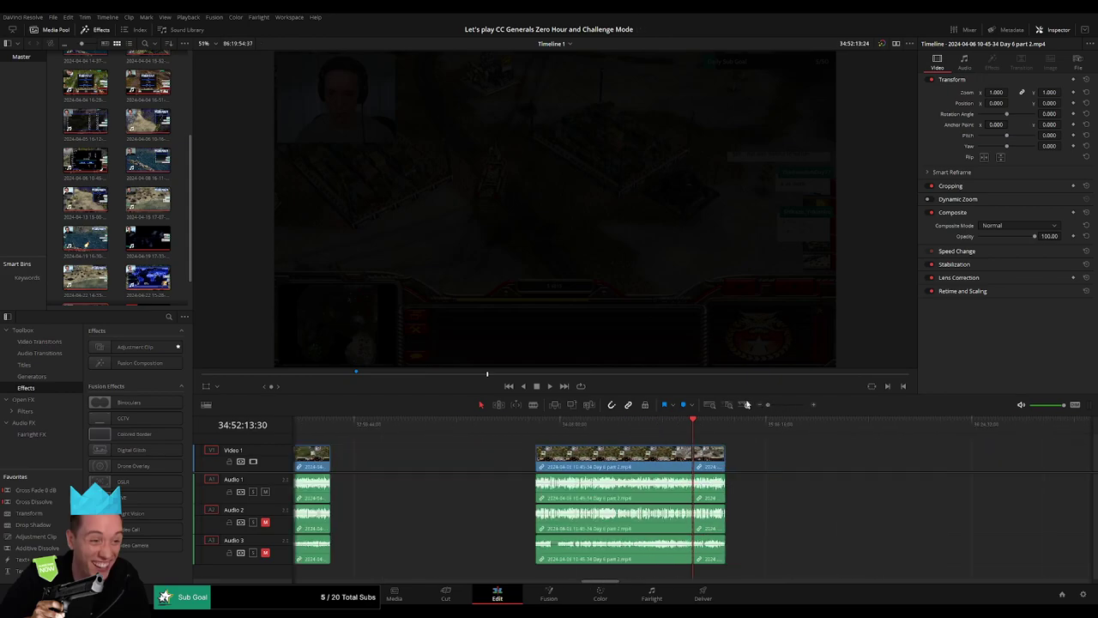
{"action": "left_click", "coordinate": [632, 430]}
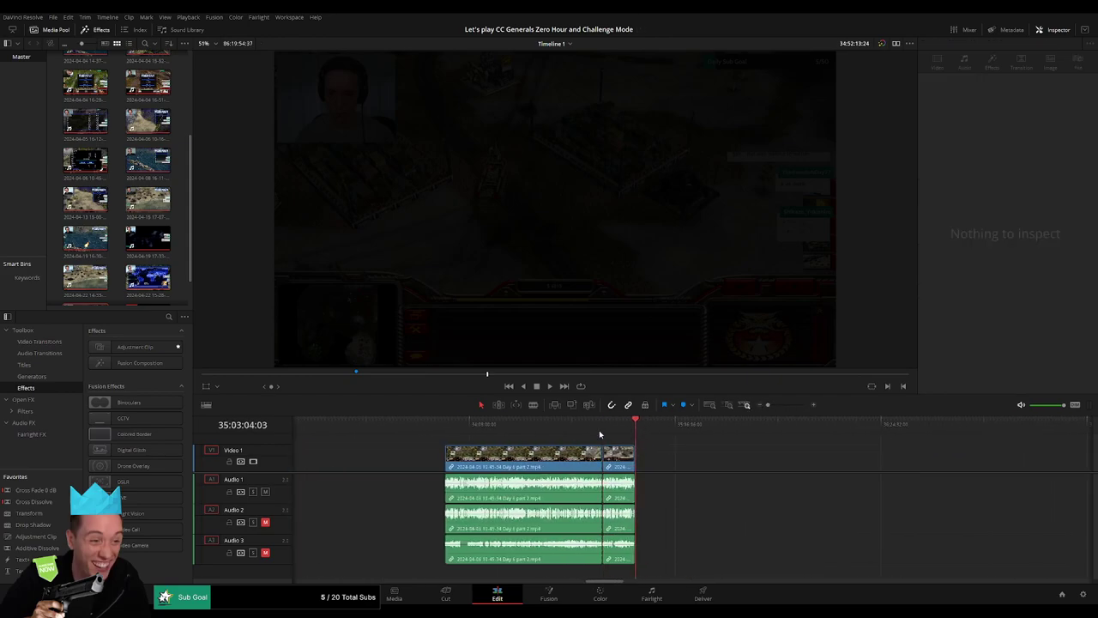
{"action": "left_click", "coordinate": [602, 425]}
{"action": "left_click", "coordinate": [454, 429]}
{"action": "left_click", "coordinate": [600, 432]}
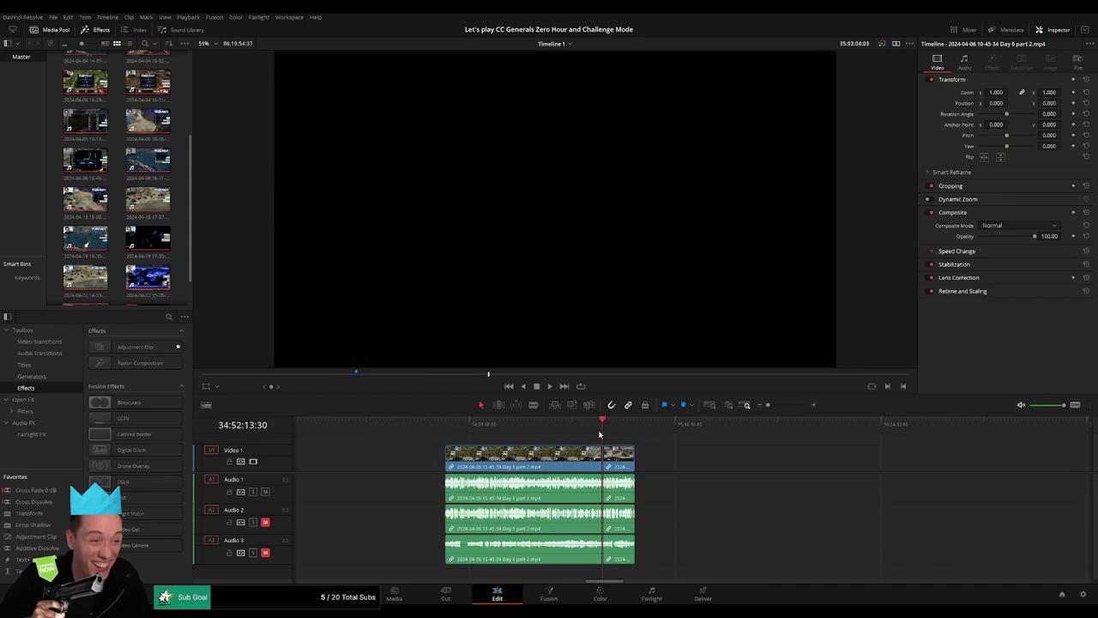
{"action": "left_click", "coordinate": [639, 431]}
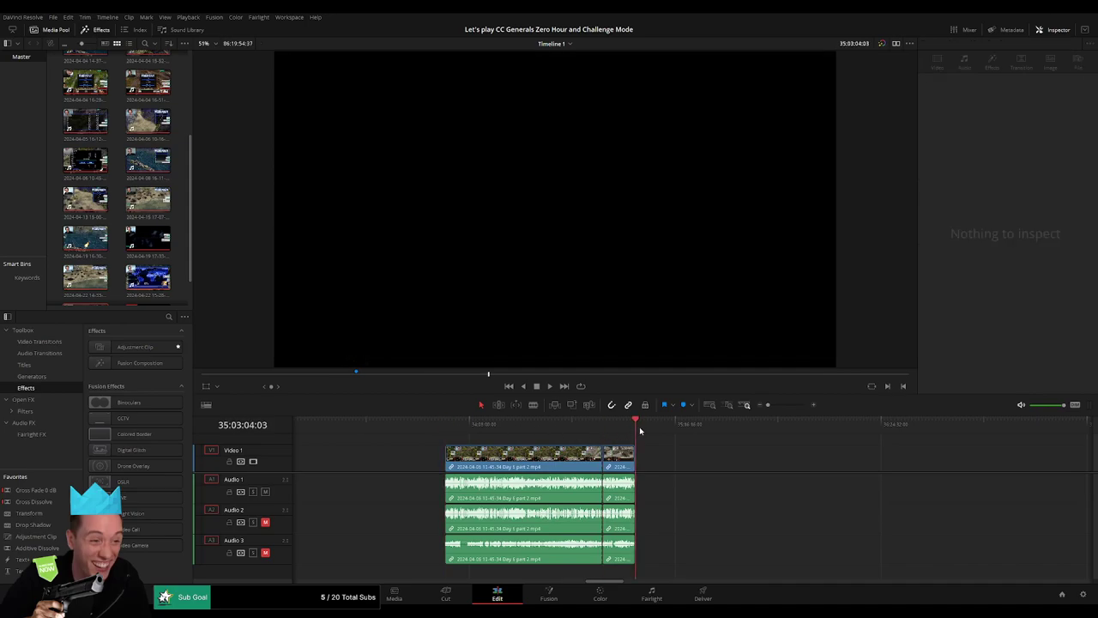
{"action": "left_click", "coordinate": [601, 426]}
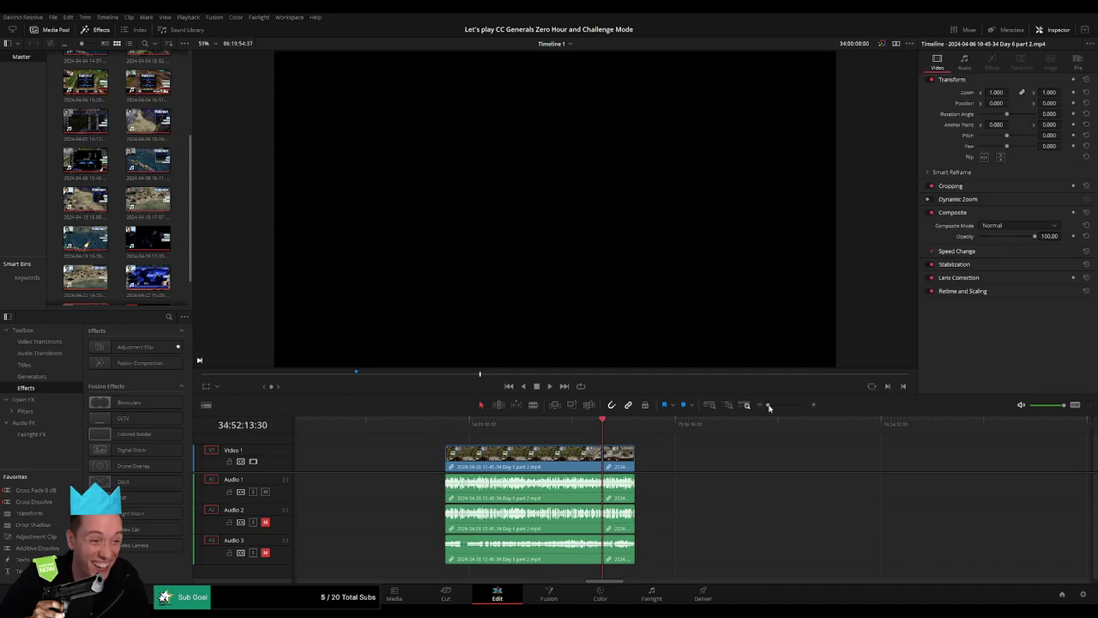
{"action": "left_click_drag", "start_coordinate": [615, 459], "coordinate": [732, 459]}
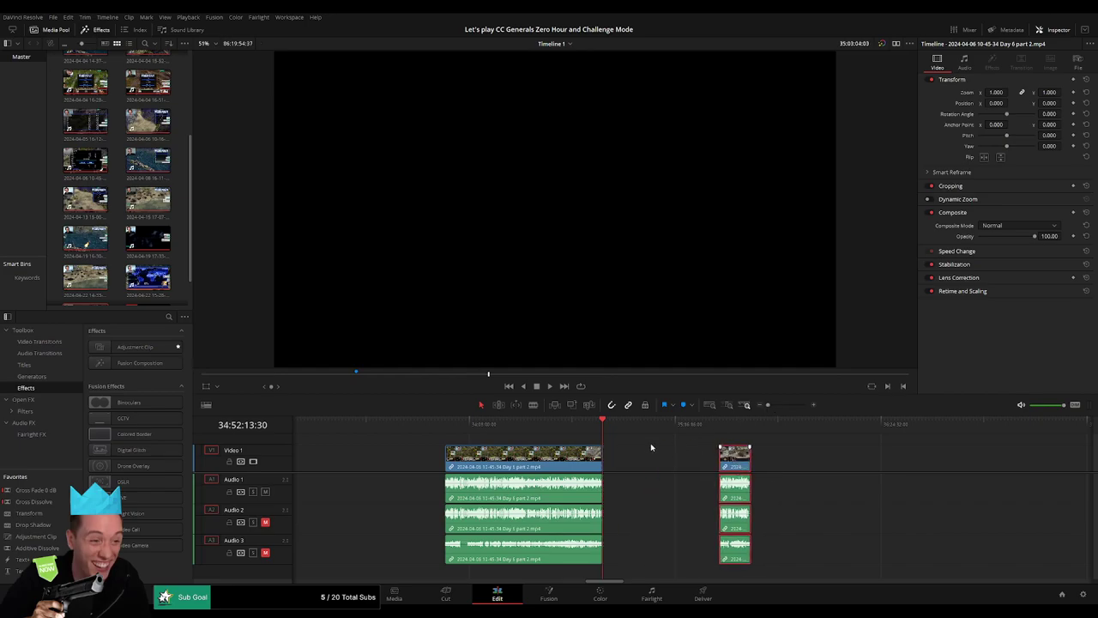
{"action": "mouse_move", "coordinate": [607, 426]}
{"action": "left_mouse_down"}
{"action": "mouse_move", "coordinate": [718, 427]}
{"action": "mouse_move", "coordinate": [605, 448]}
{"action": "left_mouse_up"}
{"action": "left_click", "coordinate": [605, 427]}
- Select the Day 6 clip with its trailing piece and slide them left onto the earlier clips
{"action": "scroll", "coordinate": [778, 434], "scroll_direction": "left", "scroll_amount": 3}
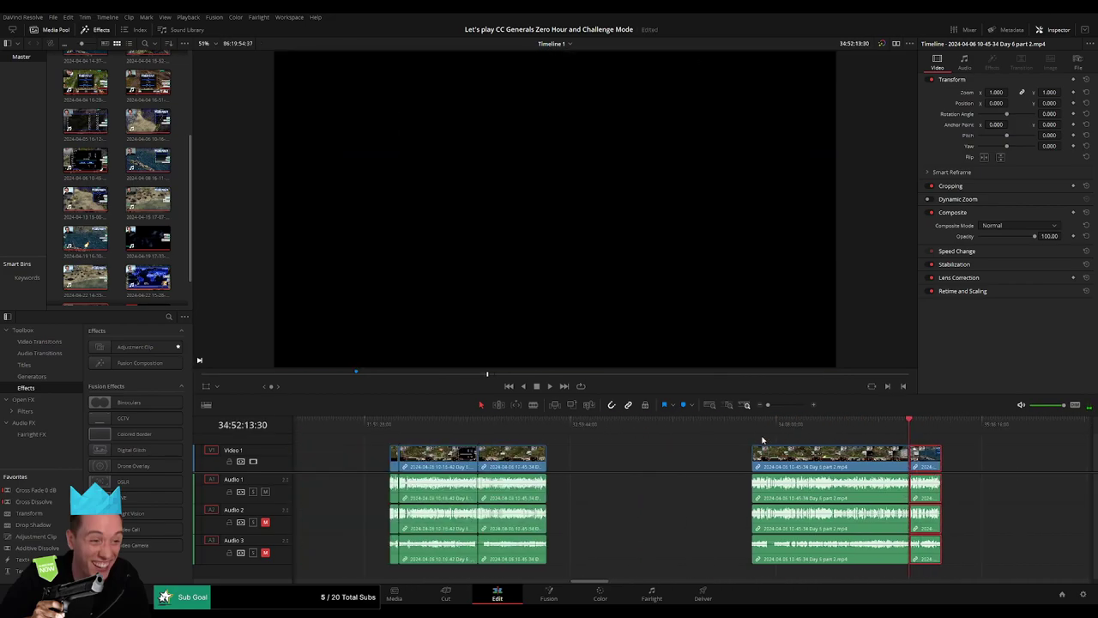
{"action": "left_click", "coordinate": [762, 450], "text": "shift"}
{"action": "left_click", "coordinate": [752, 426]}
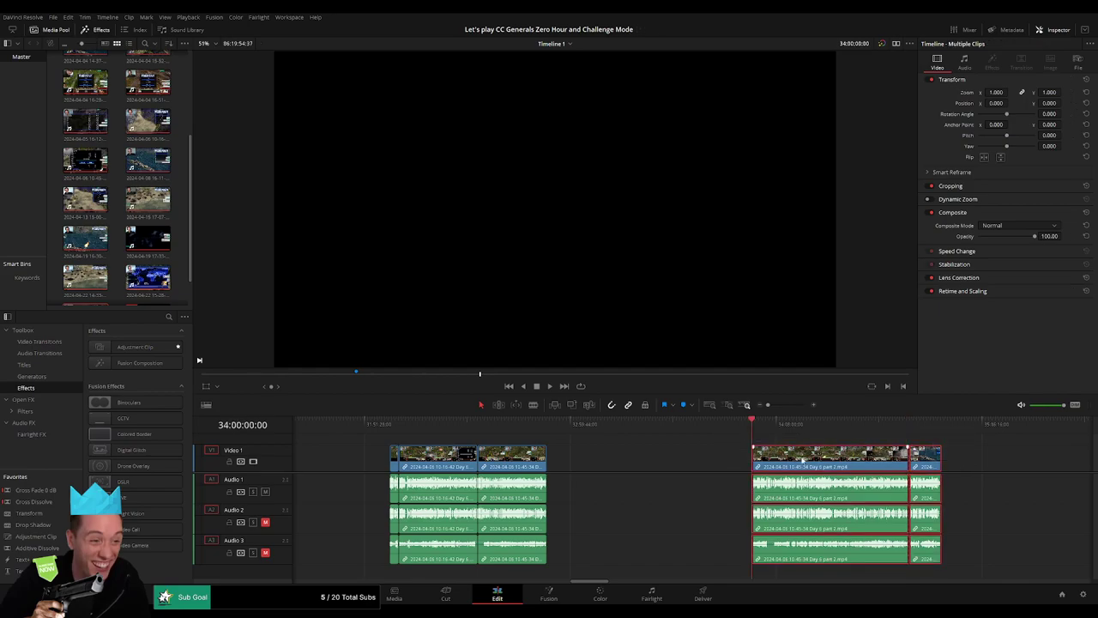
{"action": "left_click_drag", "start_coordinate": [803, 461], "coordinate": [608, 461]}
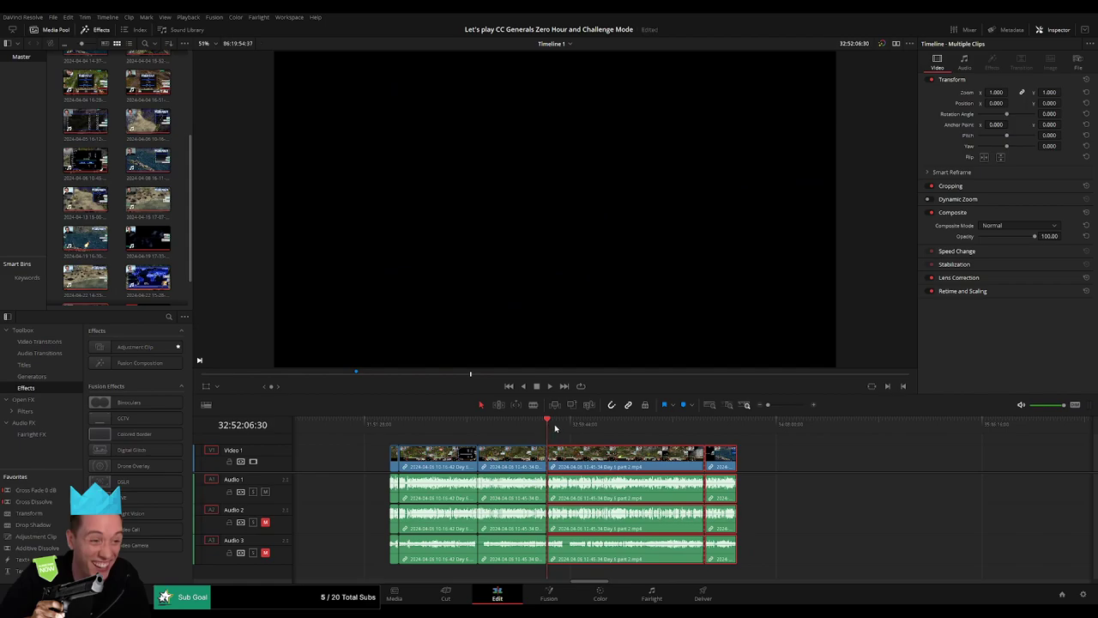
{"action": "left_click_drag", "start_coordinate": [770, 405], "coordinate": [833, 427]}
{"action": "left_click", "coordinate": [730, 424]}
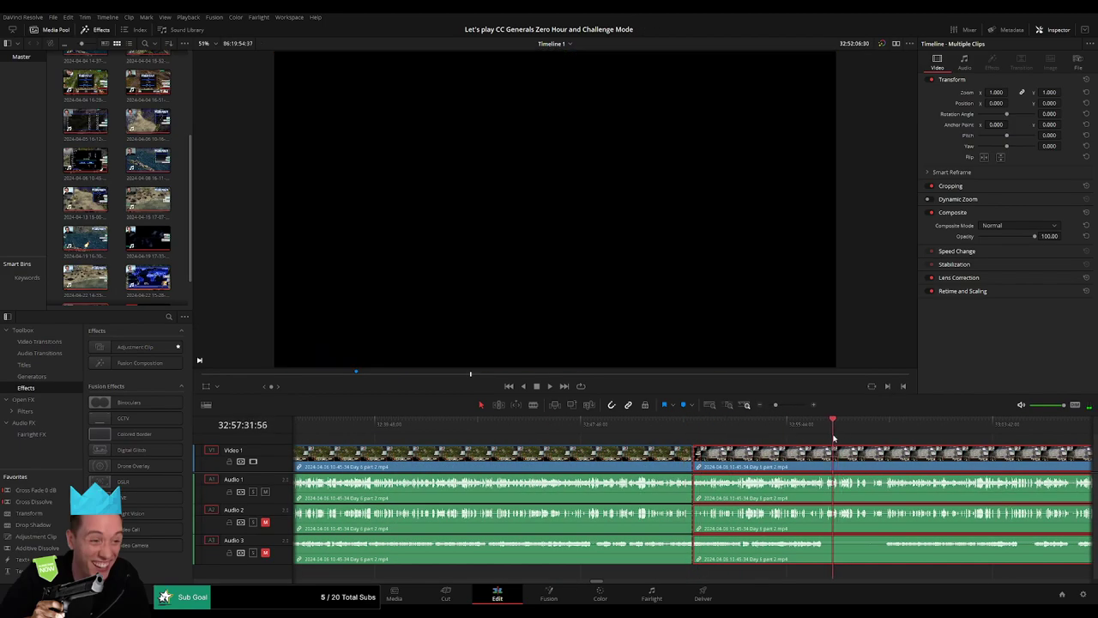
- Review the footage and trim the clip edge to a new cut point near 34:46:30
{"action": "key", "text": "space"}
{"action": "left_click_drag", "start_coordinate": [775, 404], "coordinate": [784, 405]}
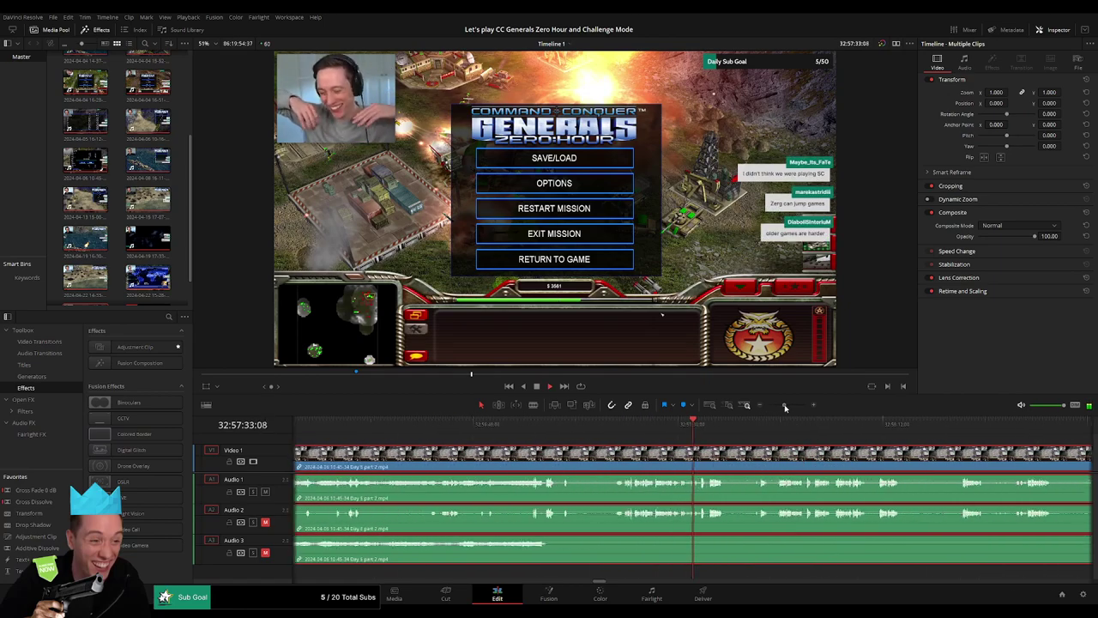
{"action": "left_click", "coordinate": [616, 425]}
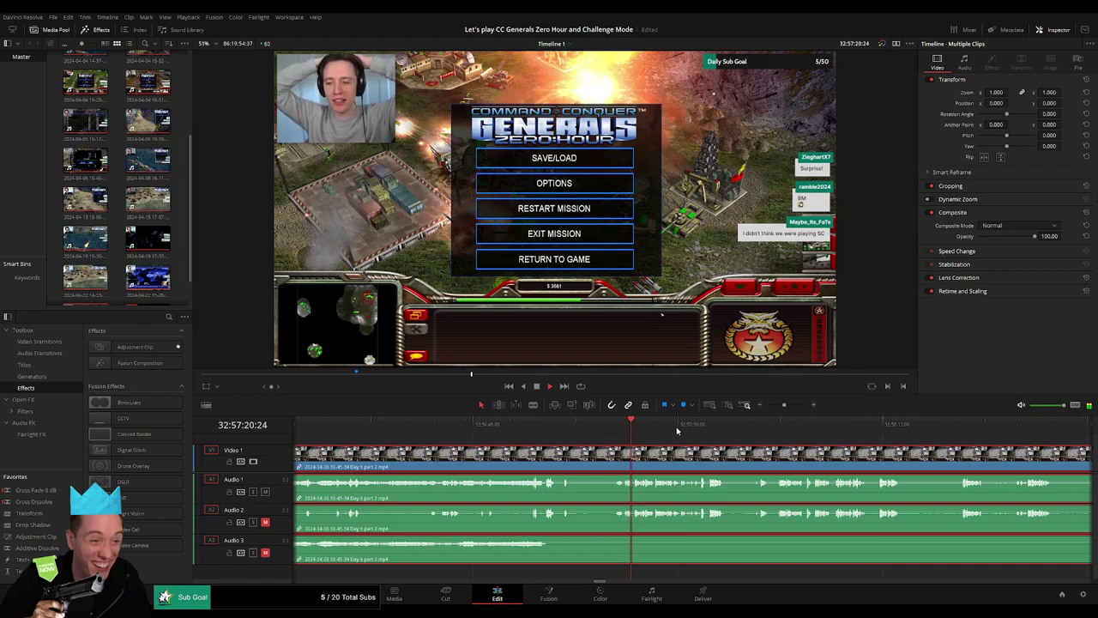
{"action": "left_click", "coordinate": [715, 424]}
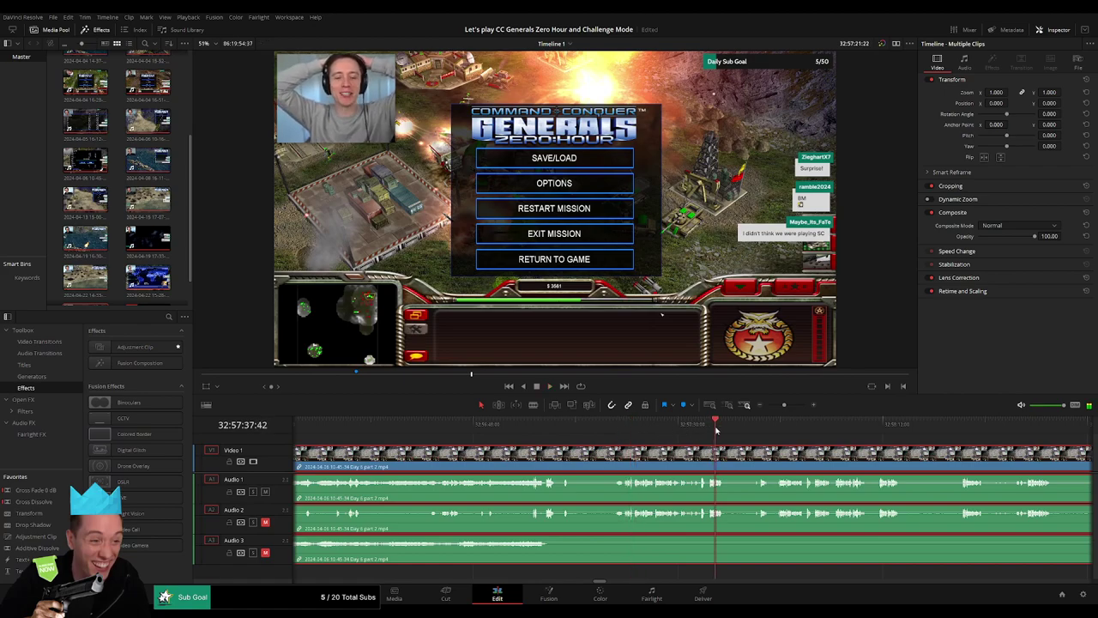
{"action": "left_click", "coordinate": [763, 427]}
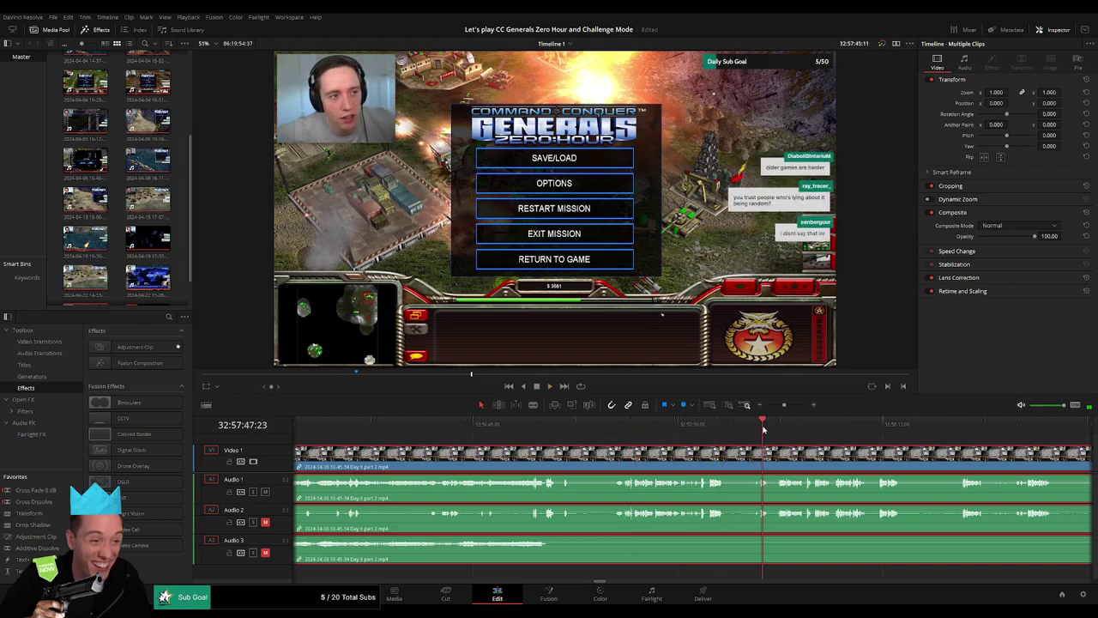
{"action": "left_click", "coordinate": [771, 427]}
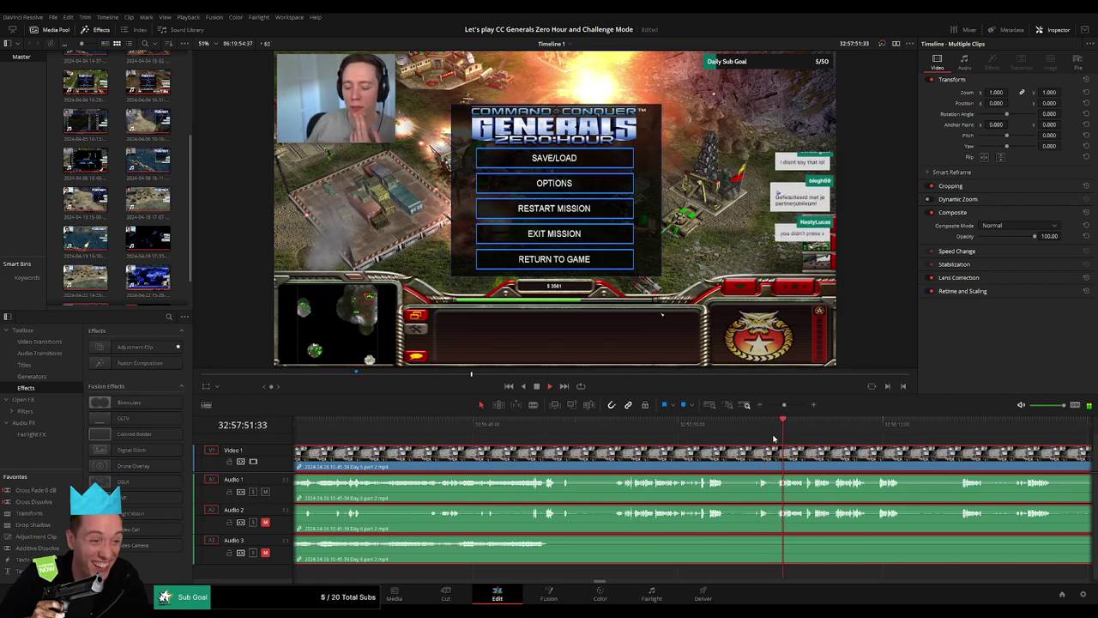
{"action": "scroll", "coordinate": [772, 438], "scroll_direction": "up", "scroll_amount": 2}
{"action": "left_click", "coordinate": [664, 433]}
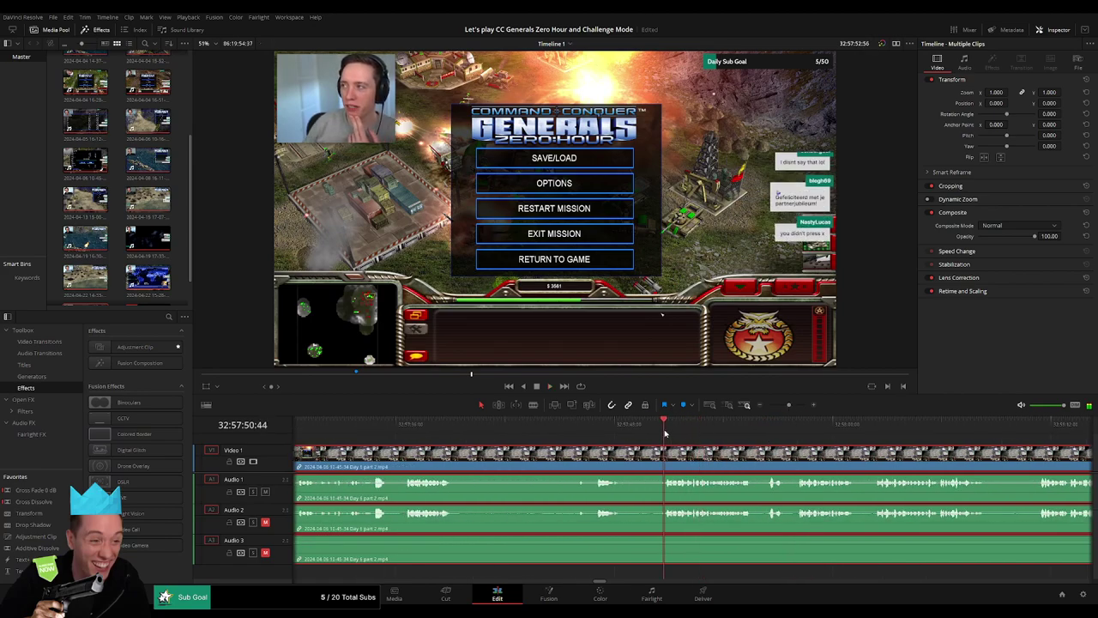
{"action": "left_click_drag", "start_coordinate": [665, 433], "coordinate": [651, 433]}
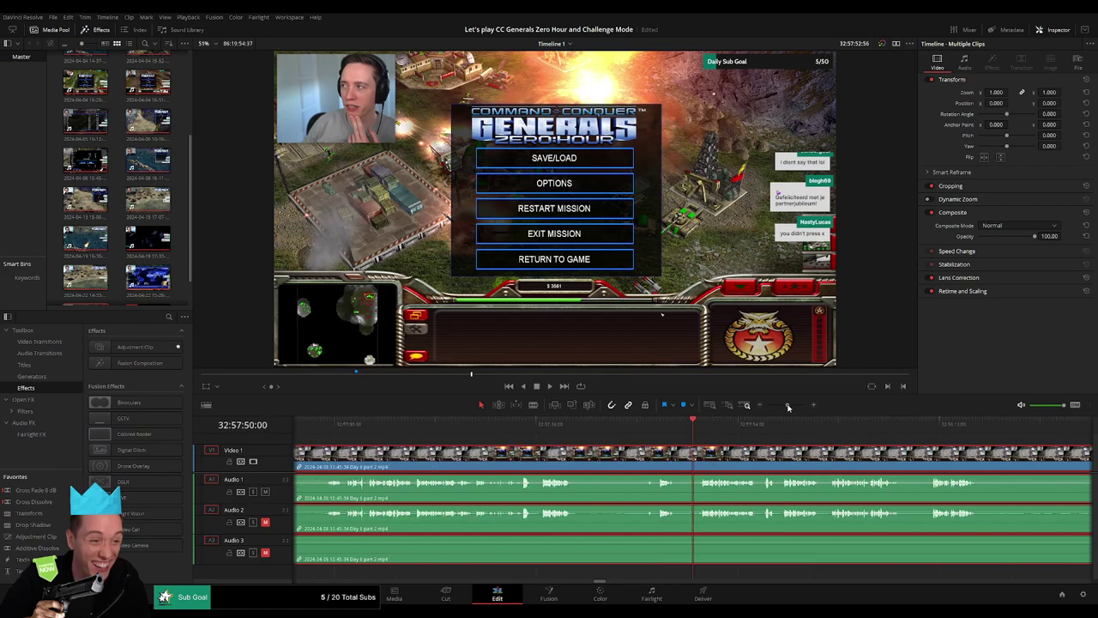
{"action": "scroll", "coordinate": [700, 439], "scroll_direction": "down", "scroll_amount": 3}
{"action": "left_click_drag", "start_coordinate": [589, 455], "coordinate": [693, 455]}
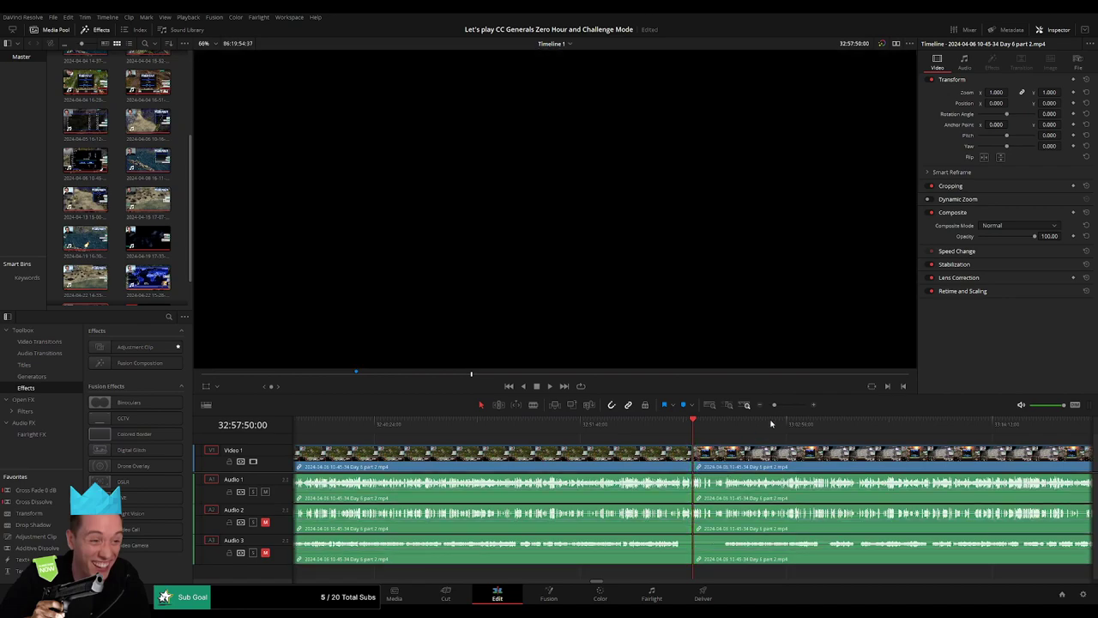
- Move the two Day 6 clips so they start at 34:00:00:00
{"action": "left_click_drag", "start_coordinate": [773, 405], "coordinate": [767, 405]}
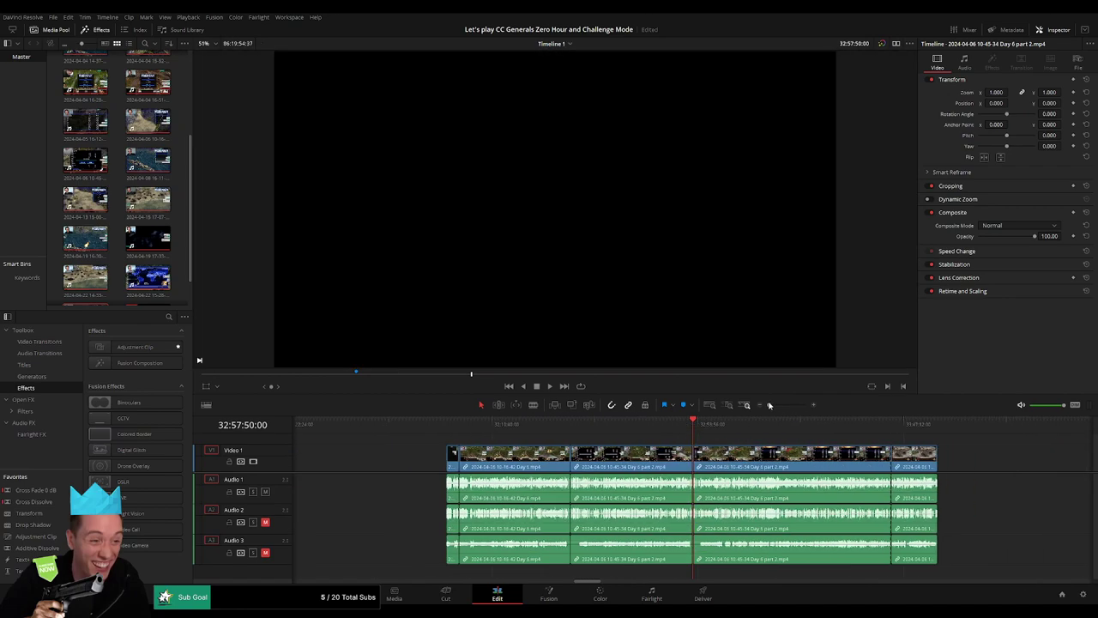
{"action": "scroll", "coordinate": [882, 447], "scroll_direction": "right", "scroll_amount": 5}
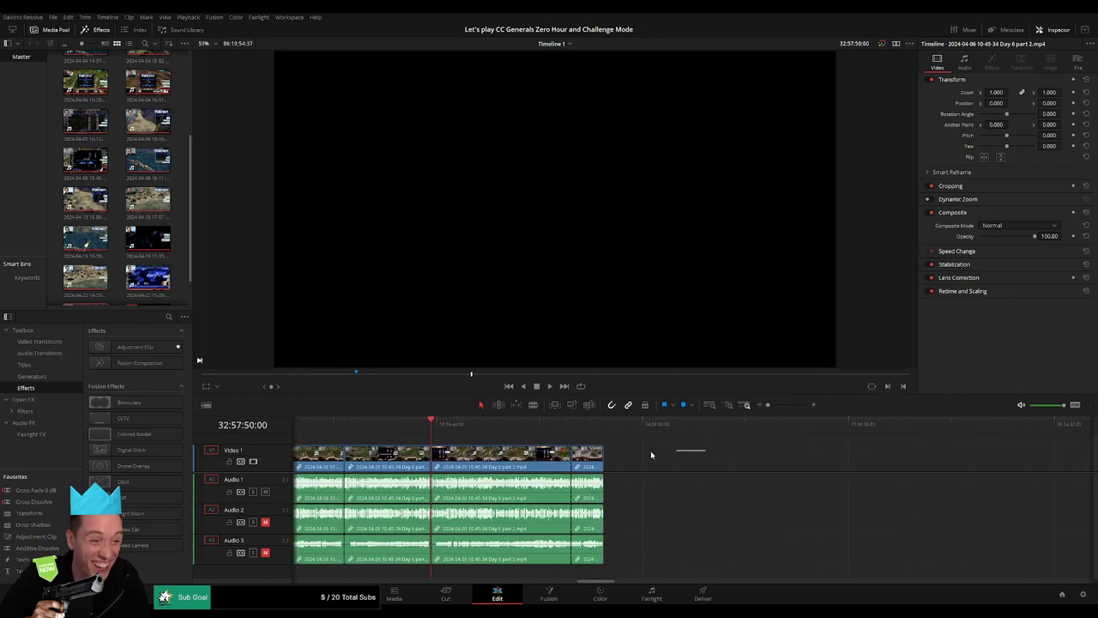
{"action": "left_click_drag", "start_coordinate": [652, 450], "coordinate": [515, 549]}
{"action": "left_click_drag", "start_coordinate": [521, 457], "coordinate": [858, 457]}
{"action": "left_click", "coordinate": [469, 441]}
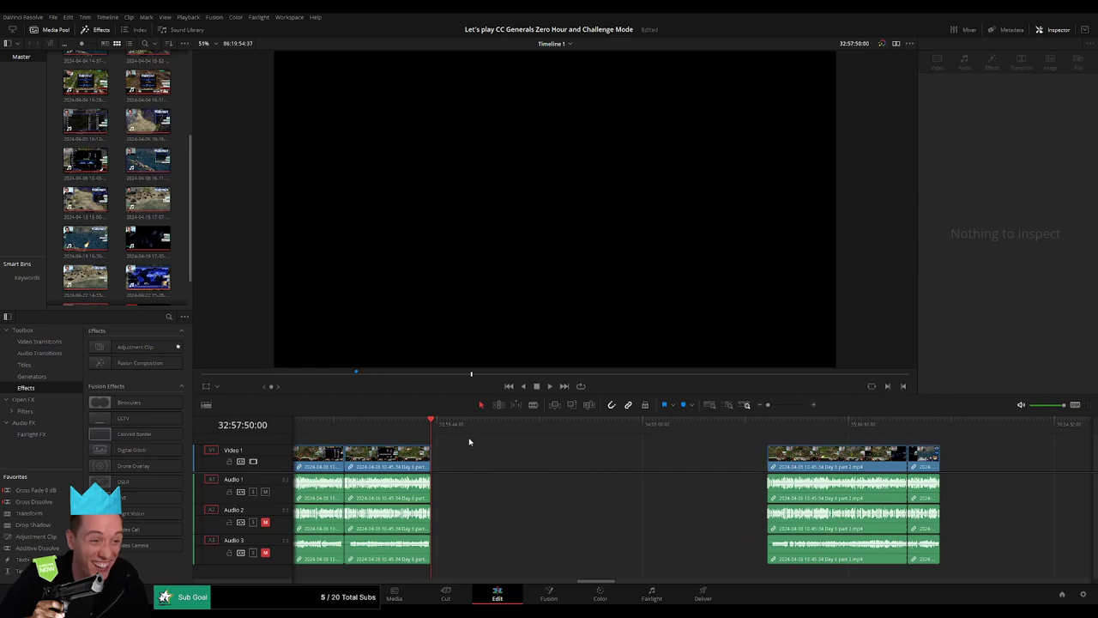
{"action": "left_click_drag", "start_coordinate": [446, 427], "coordinate": [618, 445]}
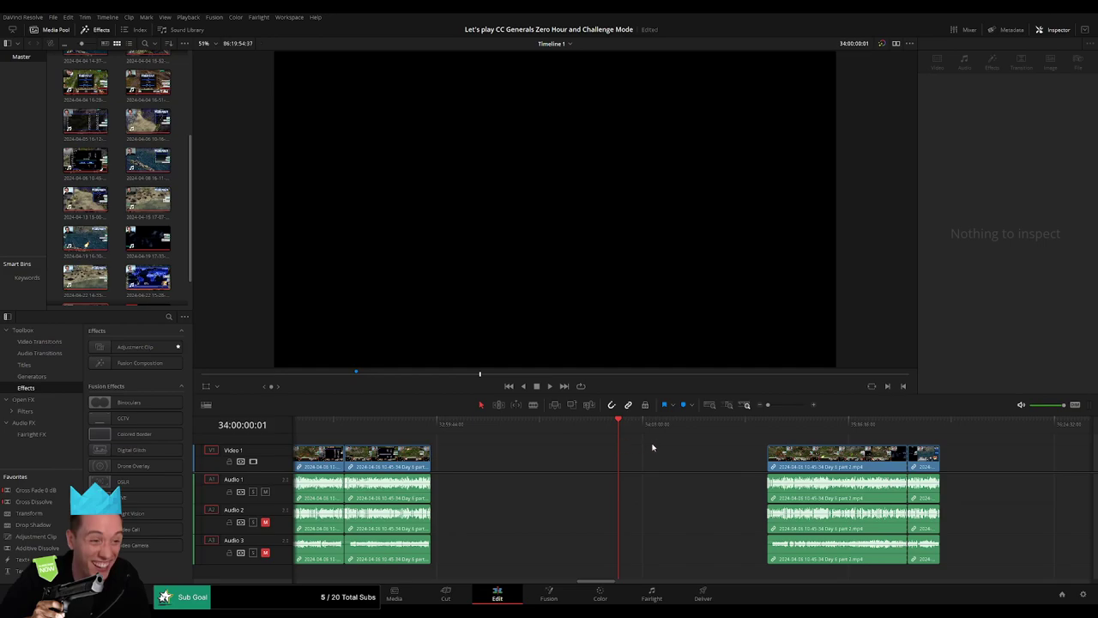
{"action": "mouse_move", "coordinate": [722, 439]}
{"action": "left_mouse_down"}
{"action": "mouse_move", "coordinate": [939, 481]}
{"action": "mouse_move", "coordinate": [784, 455]}
{"action": "left_mouse_up"}
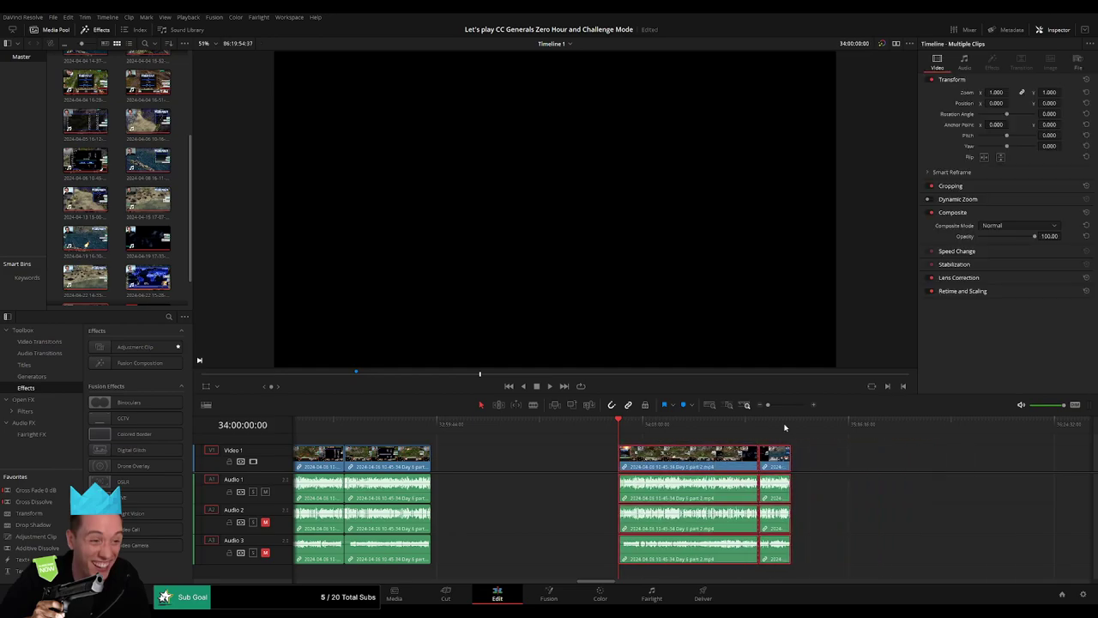
{"action": "left_click", "coordinate": [835, 460]}
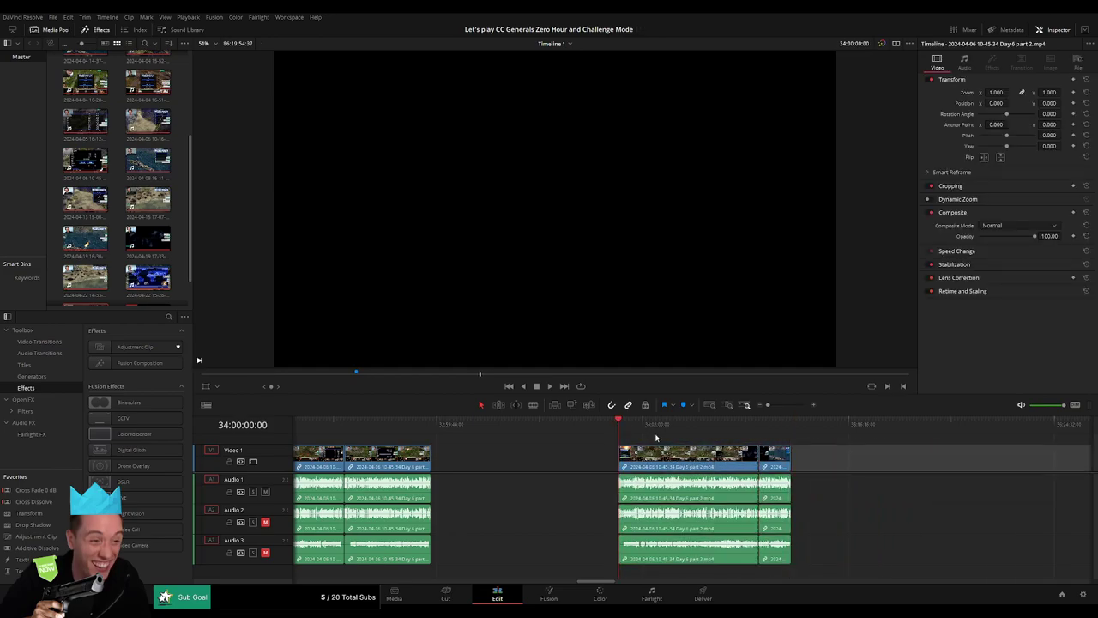
- Trim the join between Day 6 part 1 and part 2 and review it
{"action": "left_click_drag", "start_coordinate": [643, 434], "coordinate": [755, 436]}
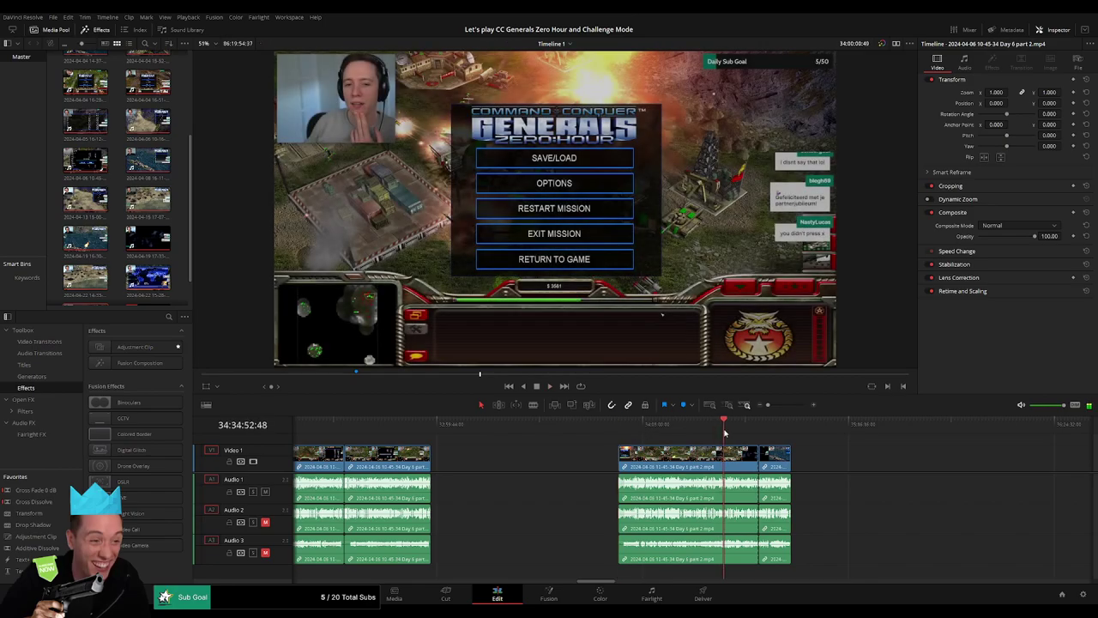
{"action": "scroll", "coordinate": [755, 436], "scroll_direction": "up", "scroll_amount": 5}
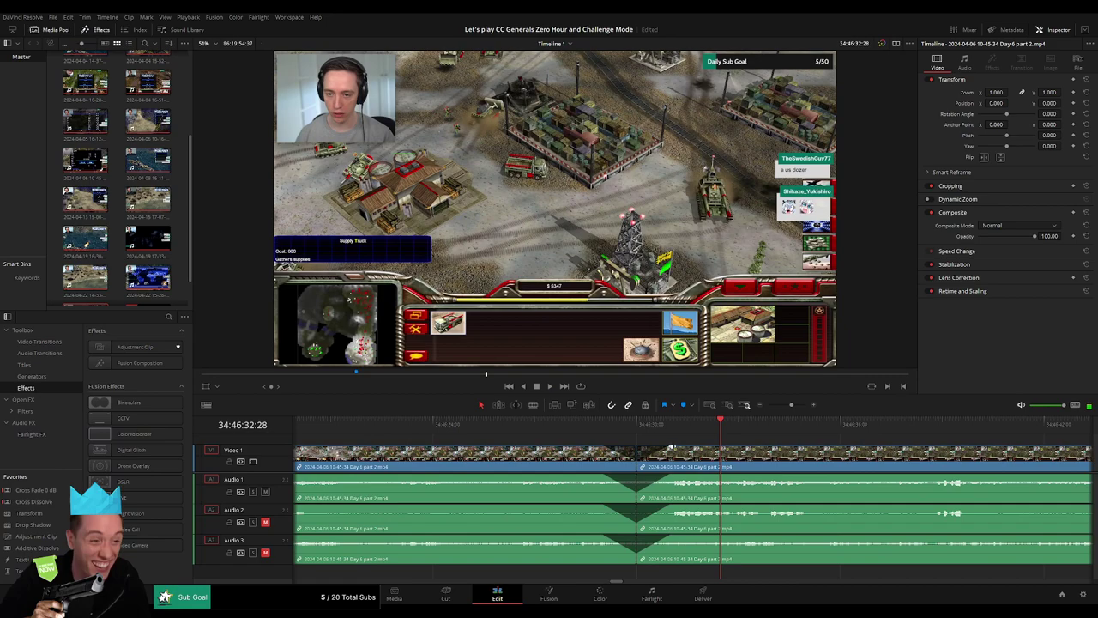
{"action": "left_click", "coordinate": [640, 462]}
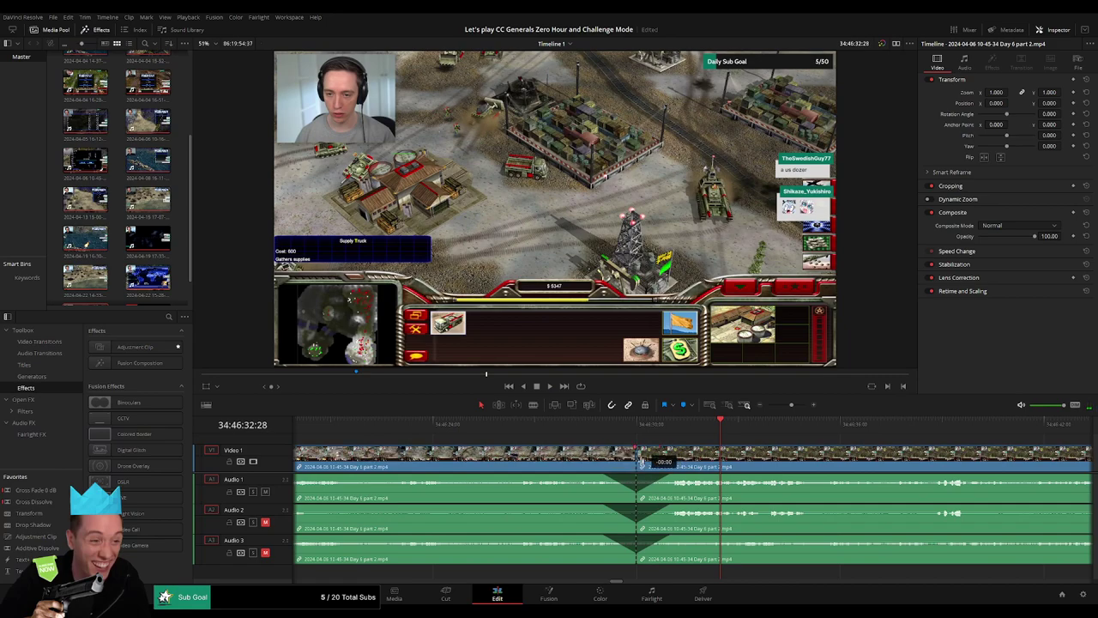
{"action": "mouse_move", "coordinate": [602, 478]}
{"action": "left_mouse_down"}
{"action": "mouse_move", "coordinate": [645, 477]}
{"action": "mouse_move", "coordinate": [651, 512]}
{"action": "mouse_move", "coordinate": [622, 522]}
{"action": "mouse_move", "coordinate": [647, 536]}
{"action": "mouse_move", "coordinate": [627, 539]}
{"action": "left_mouse_up"}
{"action": "left_click_drag", "start_coordinate": [599, 424], "coordinate": [667, 426]}
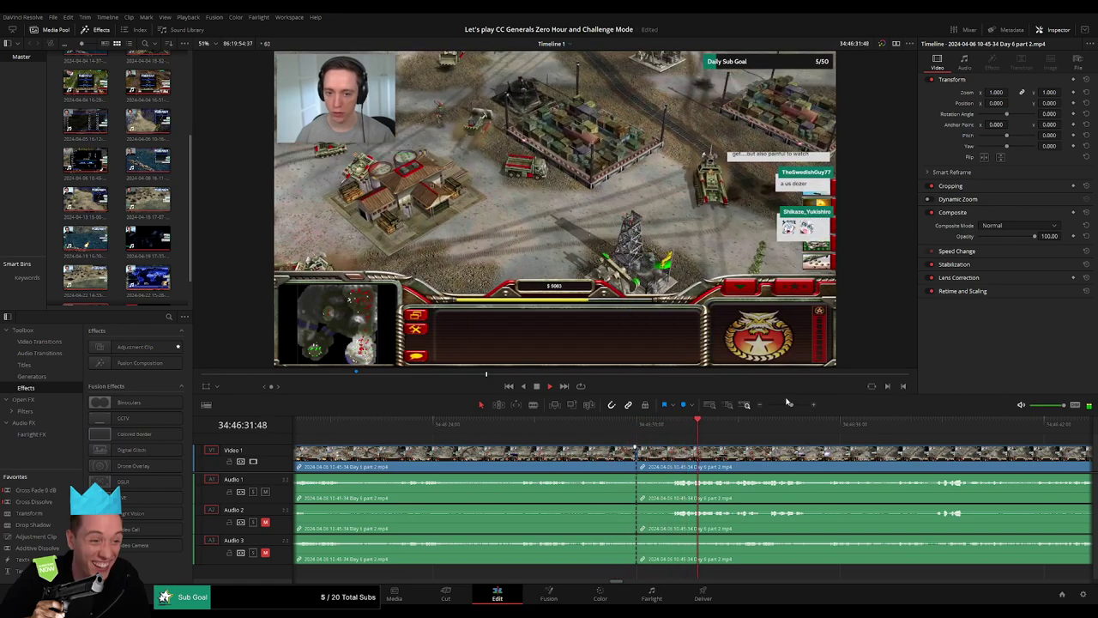
{"action": "scroll", "coordinate": [691, 433], "scroll_direction": "down", "scroll_amount": 5}
{"action": "scroll", "coordinate": [692, 444], "scroll_direction": "right", "scroll_amount": 2}
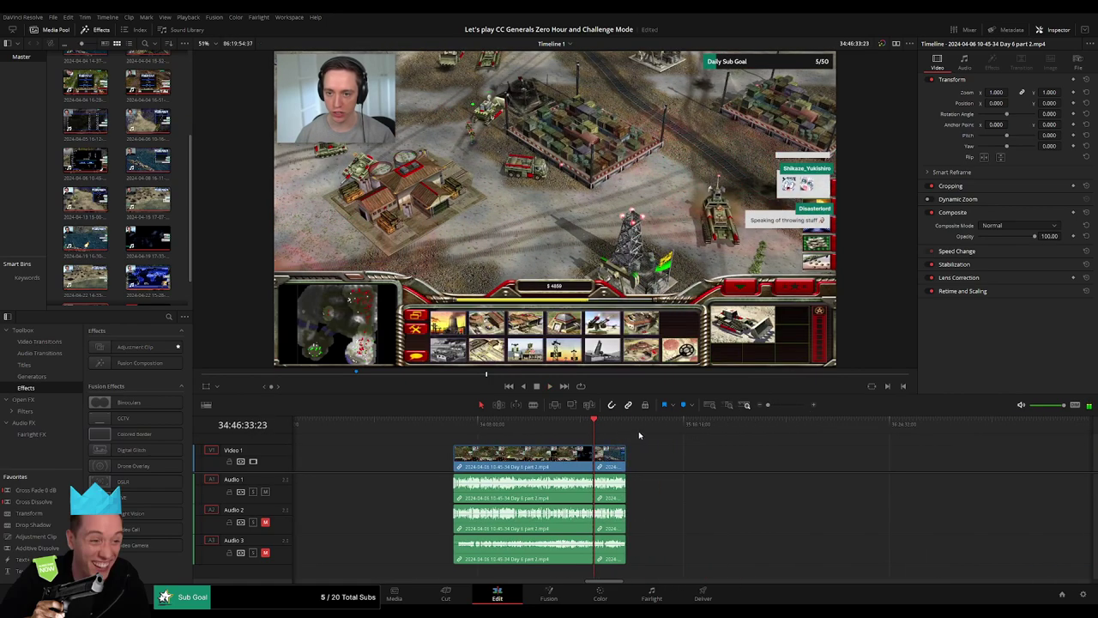
- Play through the footage leading up to the end of Day 6 part 2
{"action": "left_click", "coordinate": [457, 430]}
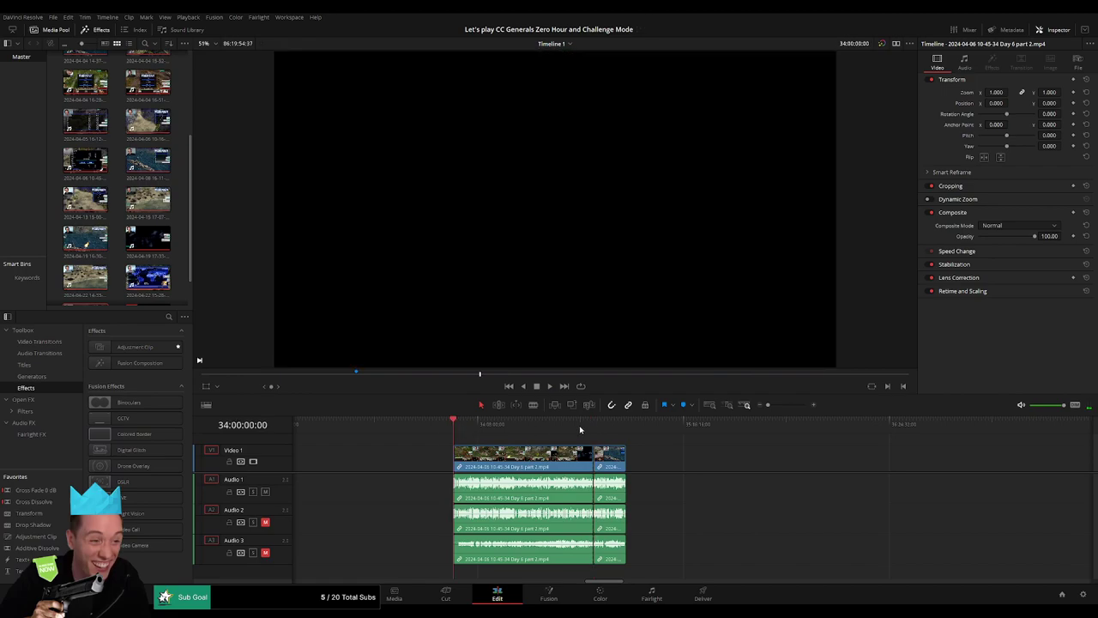
{"action": "left_click_drag", "start_coordinate": [784, 405], "coordinate": [795, 405]}
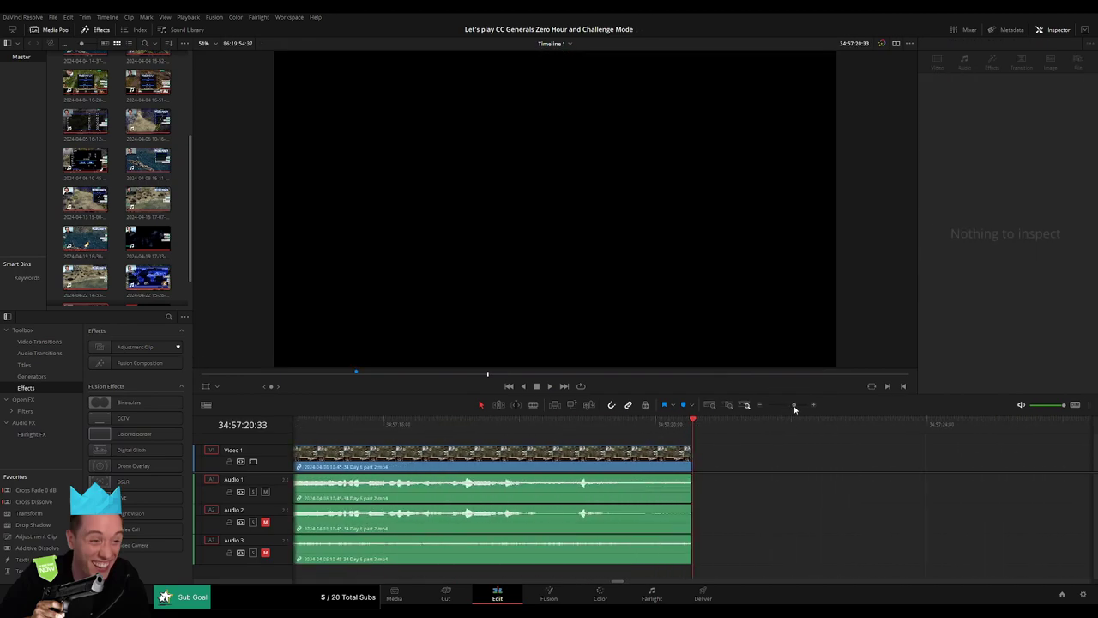
{"action": "left_click", "coordinate": [583, 440]}
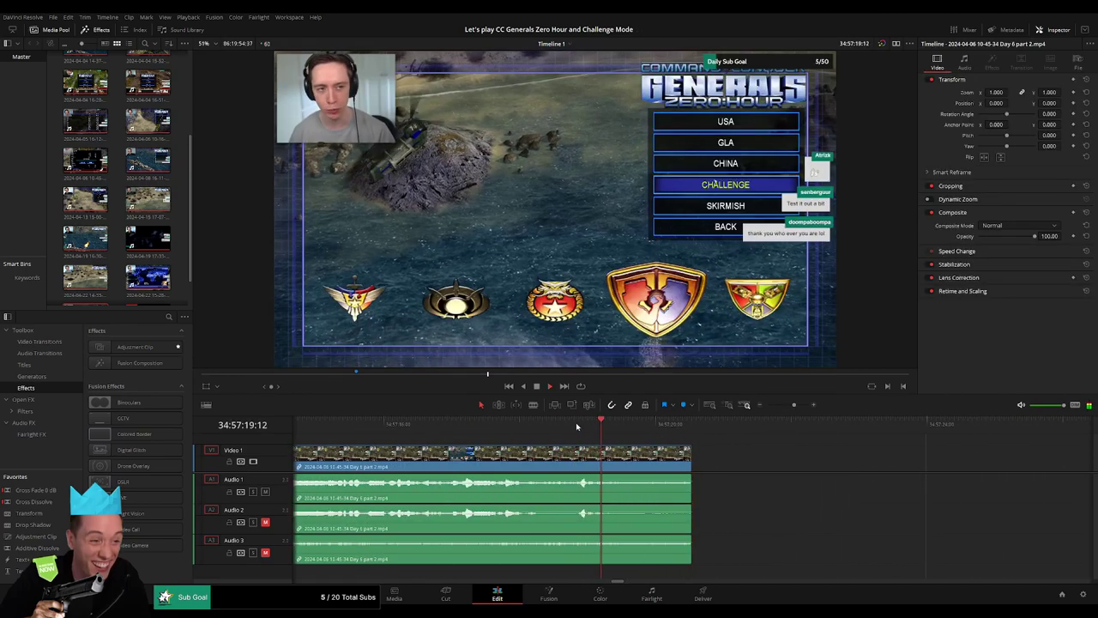
{"action": "left_click", "coordinate": [761, 410]}
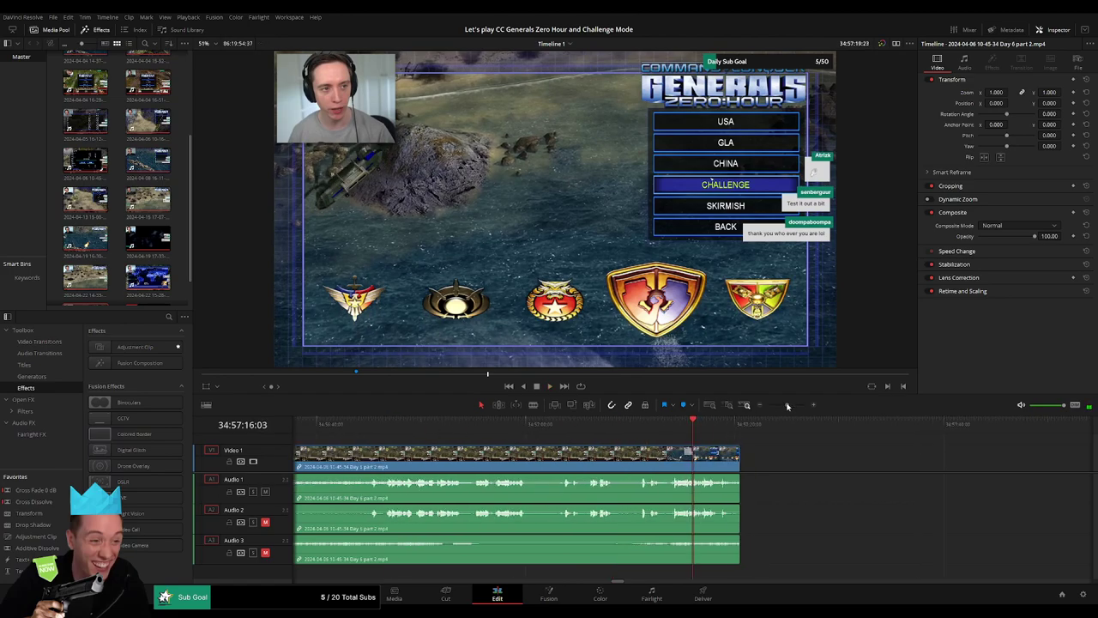
{"action": "left_click", "coordinate": [676, 425]}
{"action": "key", "text": "space"}
{"action": "left_click", "coordinate": [608, 425]}
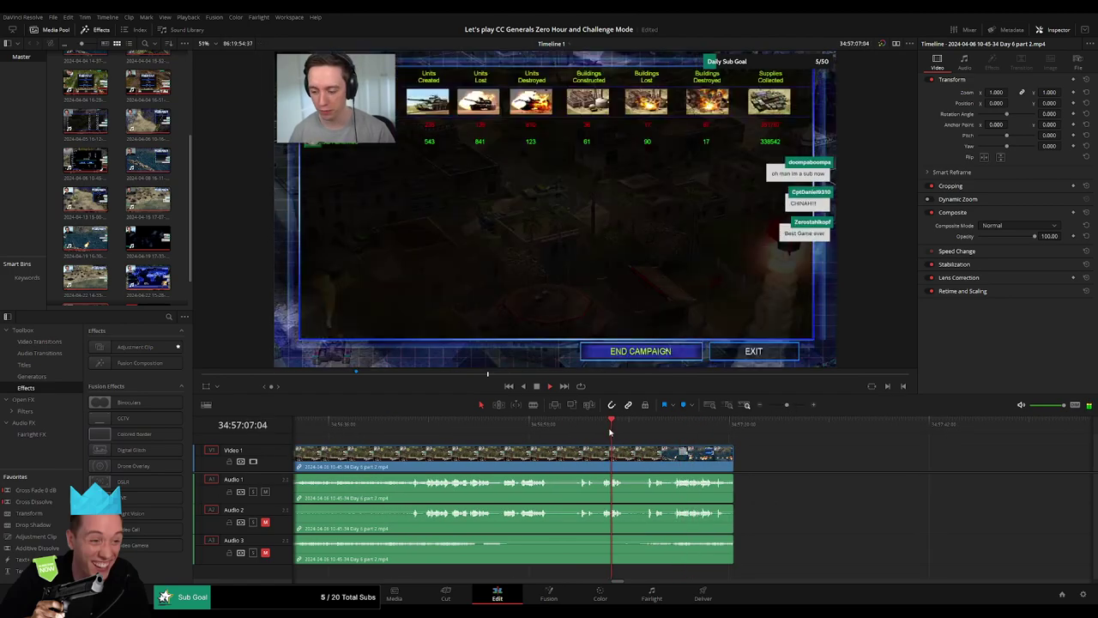
{"action": "left_click_drag", "start_coordinate": [549, 425], "coordinate": [409, 429]}
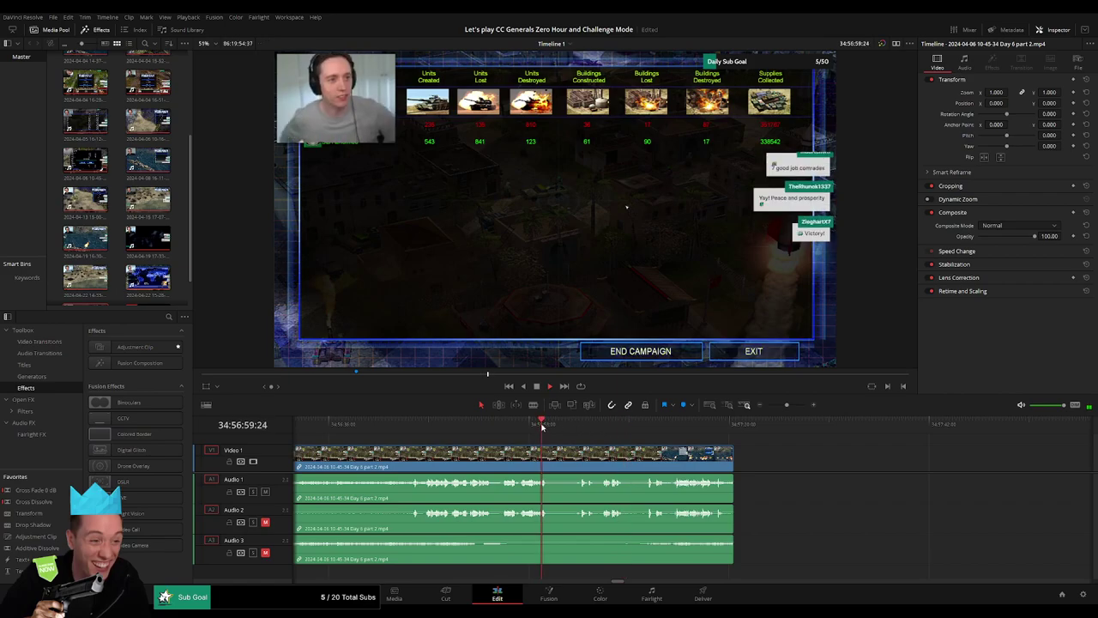
{"action": "key", "text": "space"}
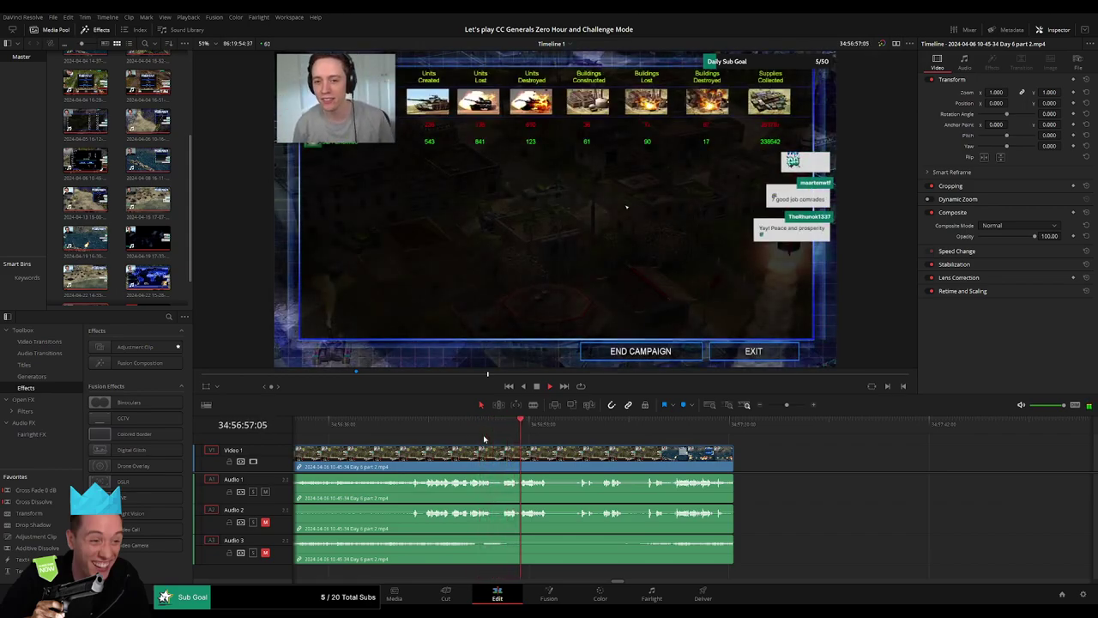
{"action": "left_click", "coordinate": [580, 424]}
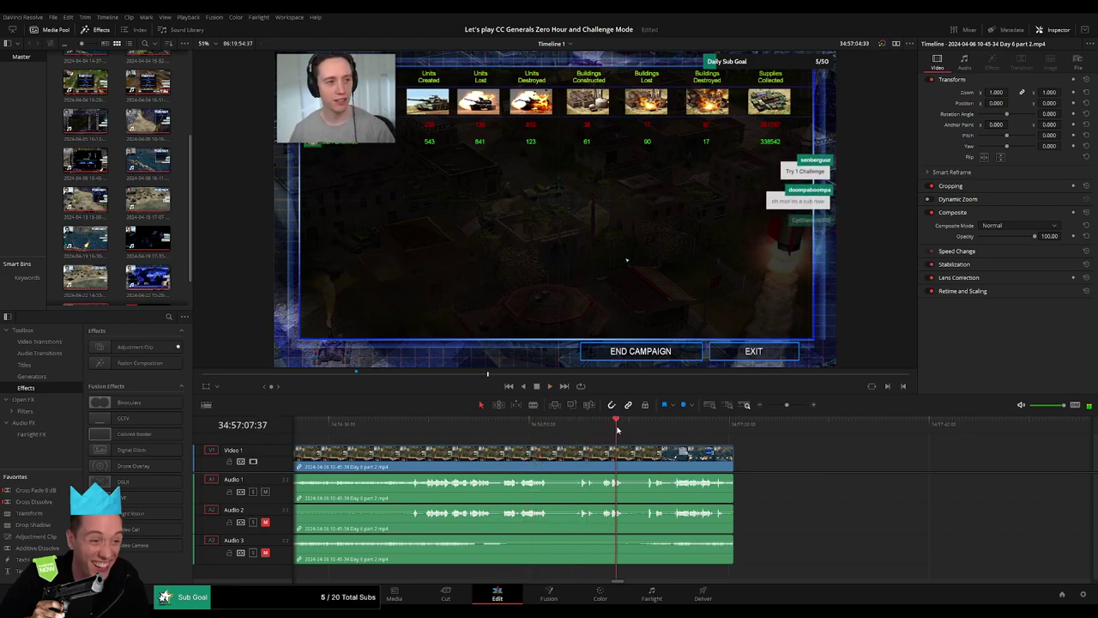
{"action": "left_click_drag", "start_coordinate": [580, 424], "coordinate": [716, 423]}
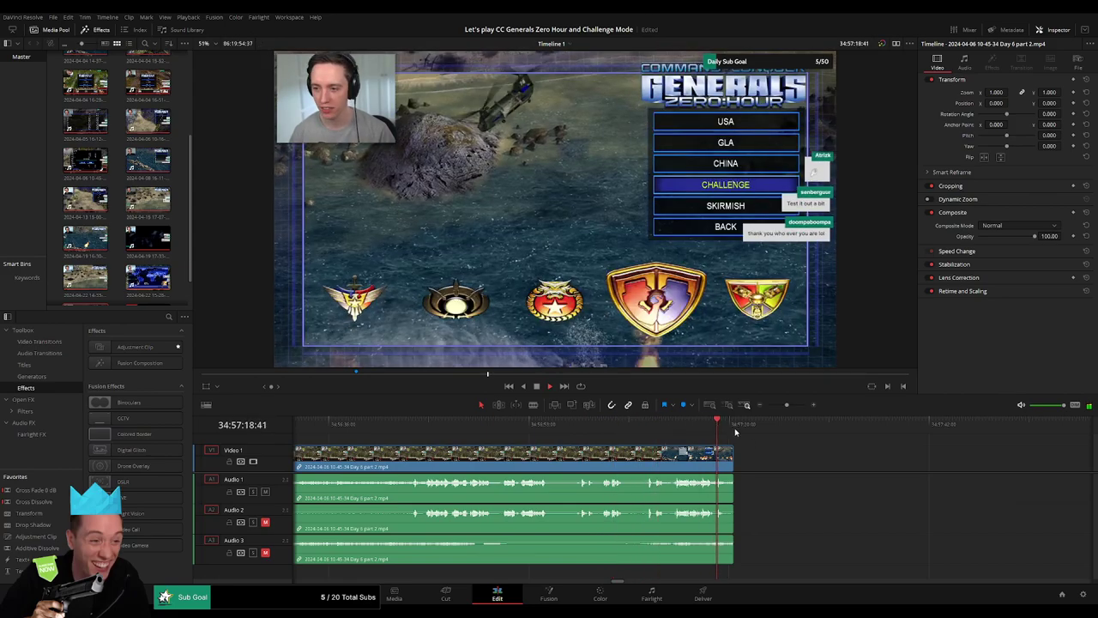
{"action": "left_click", "coordinate": [795, 406]}
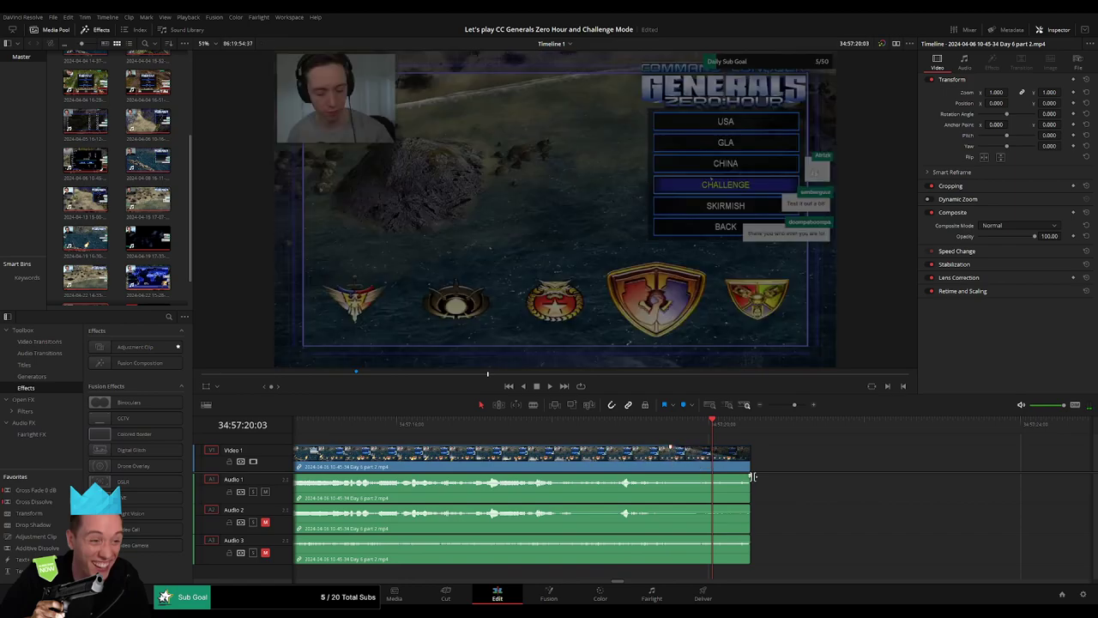
- Fade out the video and Audio 1, 2 and 3 at the clip end near 34:57:20, then play it back
{"action": "left_click_drag", "start_coordinate": [750, 477], "coordinate": [662, 477]}
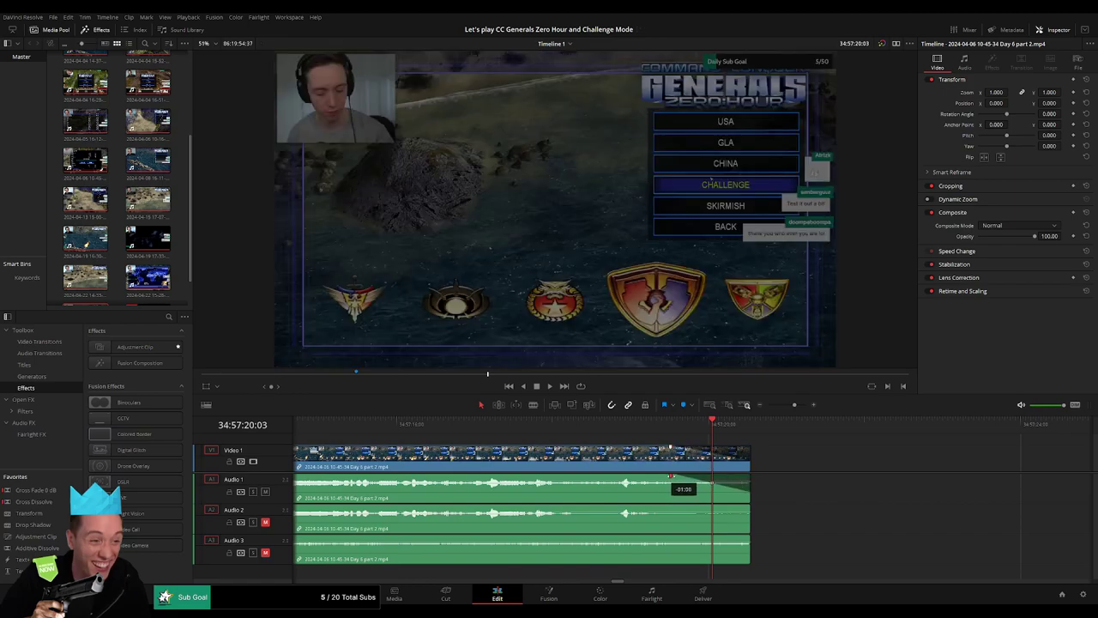
{"action": "left_click", "coordinate": [748, 429]}
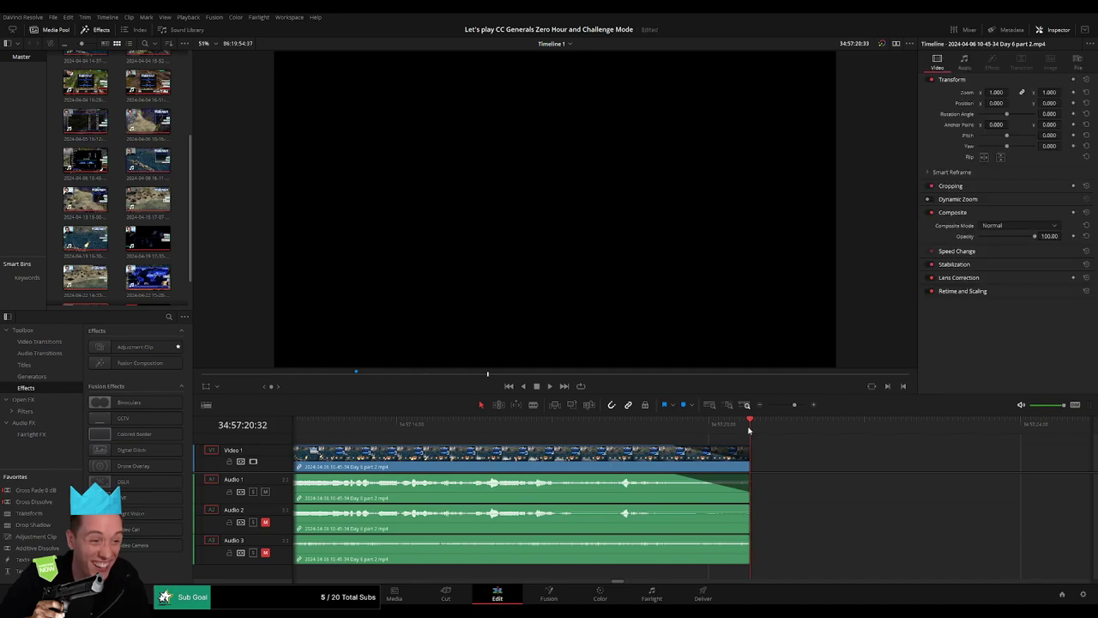
{"action": "left_click", "coordinate": [748, 505]}
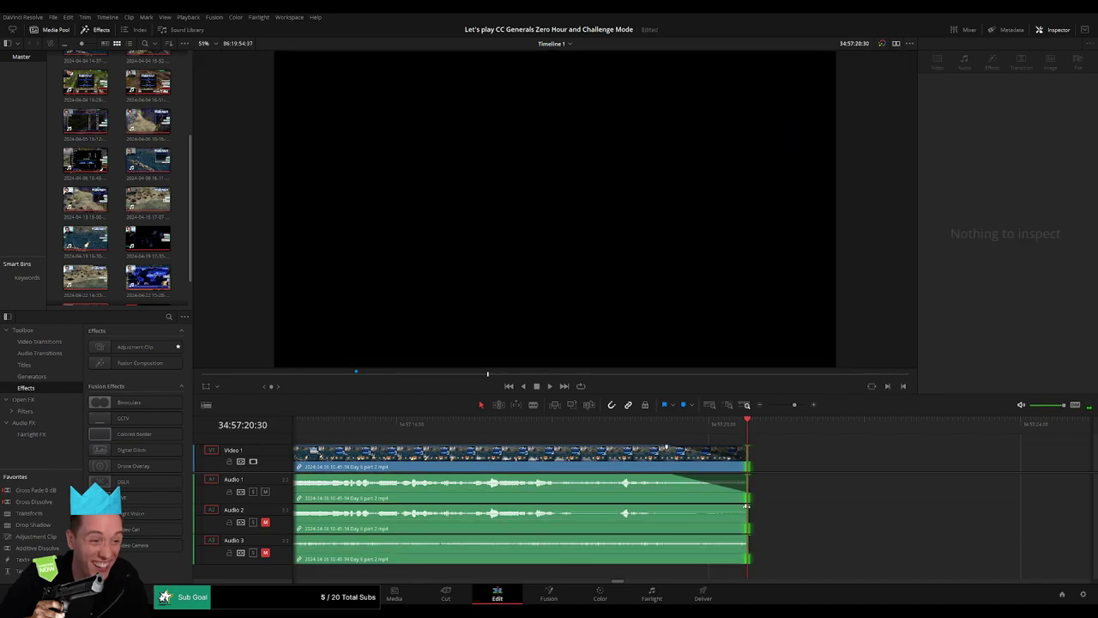
{"action": "left_click_drag", "start_coordinate": [746, 506], "coordinate": [672, 506]}
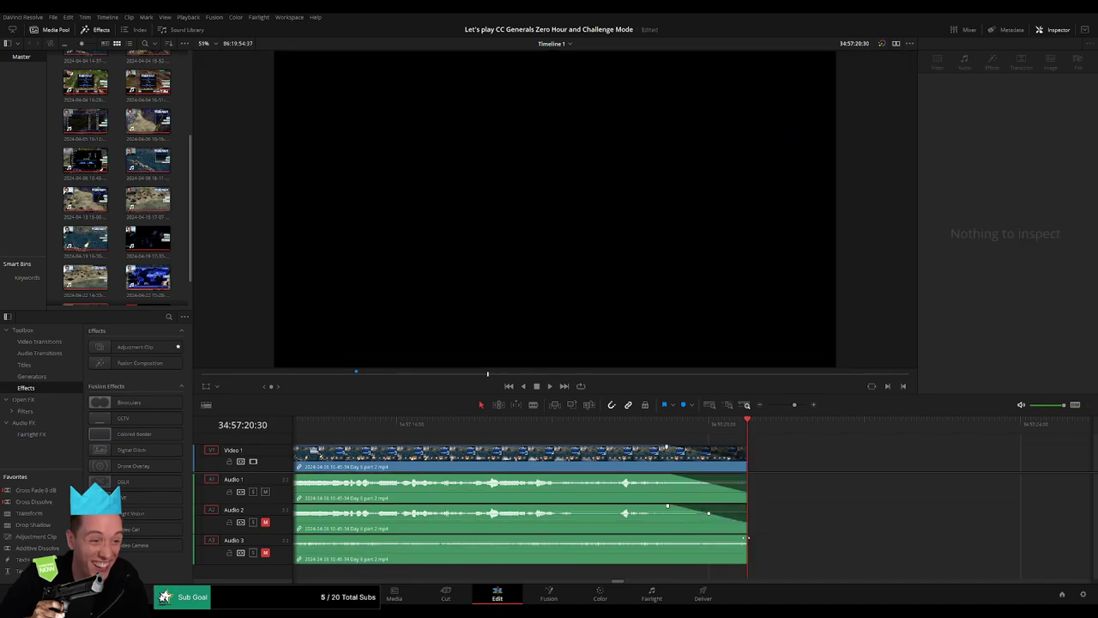
{"action": "left_click_drag", "start_coordinate": [743, 538], "coordinate": [679, 538]}
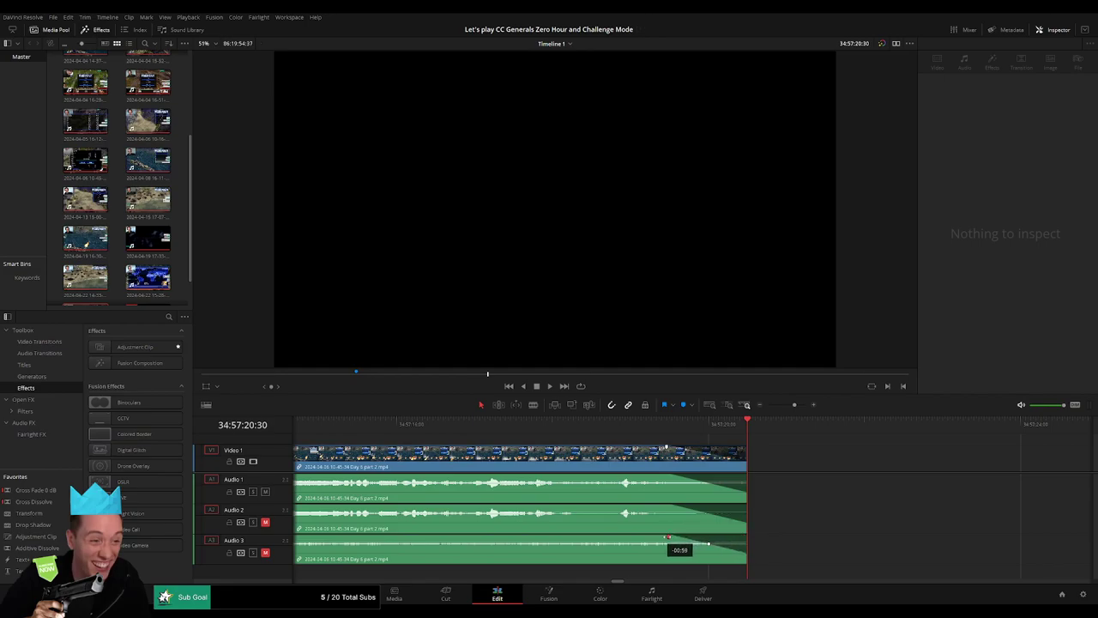
{"action": "left_click", "coordinate": [627, 440]}
{"action": "key", "text": "space"}
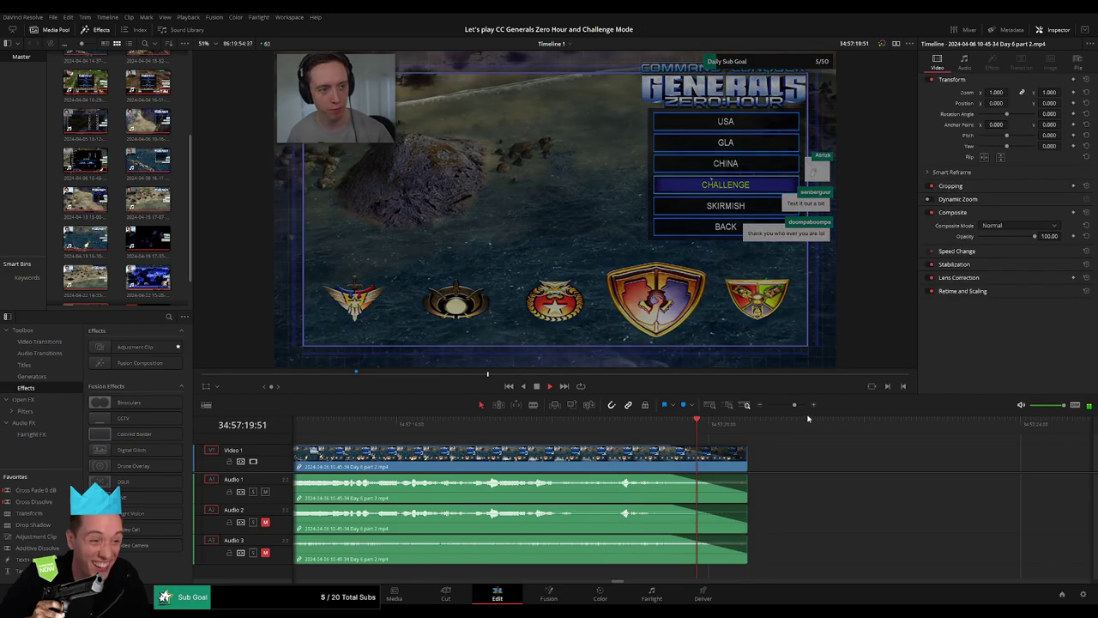
{"action": "left_click", "coordinate": [770, 406]}
- Update the marker at the end of Day 6 to read '18 episodes' instead of 17
{"action": "left_click", "coordinate": [338, 425]}
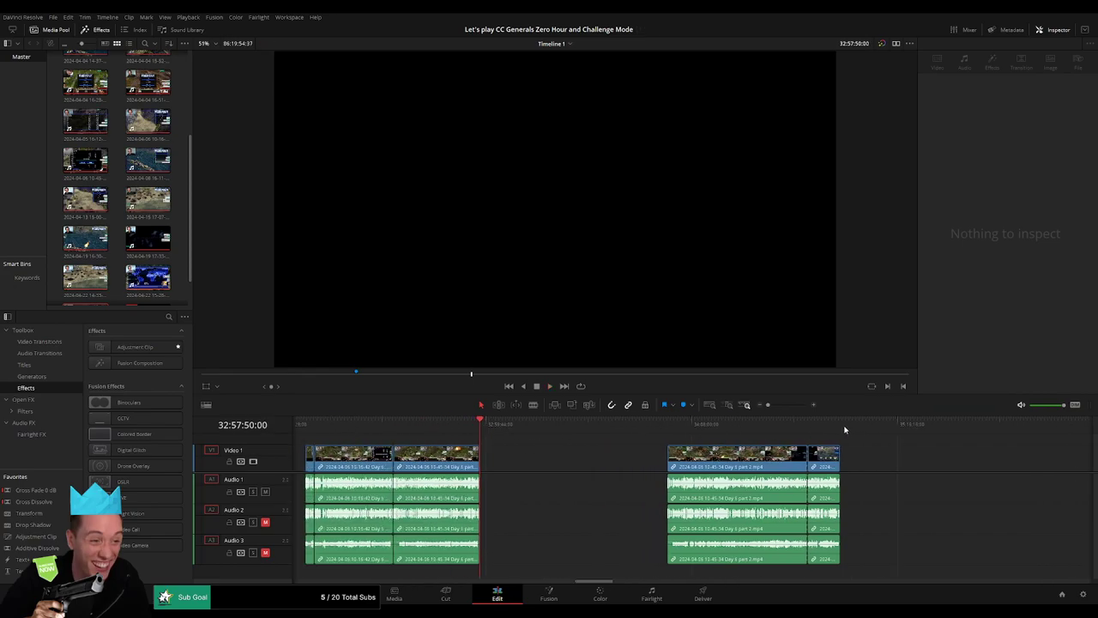
{"action": "left_click_drag", "start_coordinate": [942, 462], "coordinate": [626, 449]}
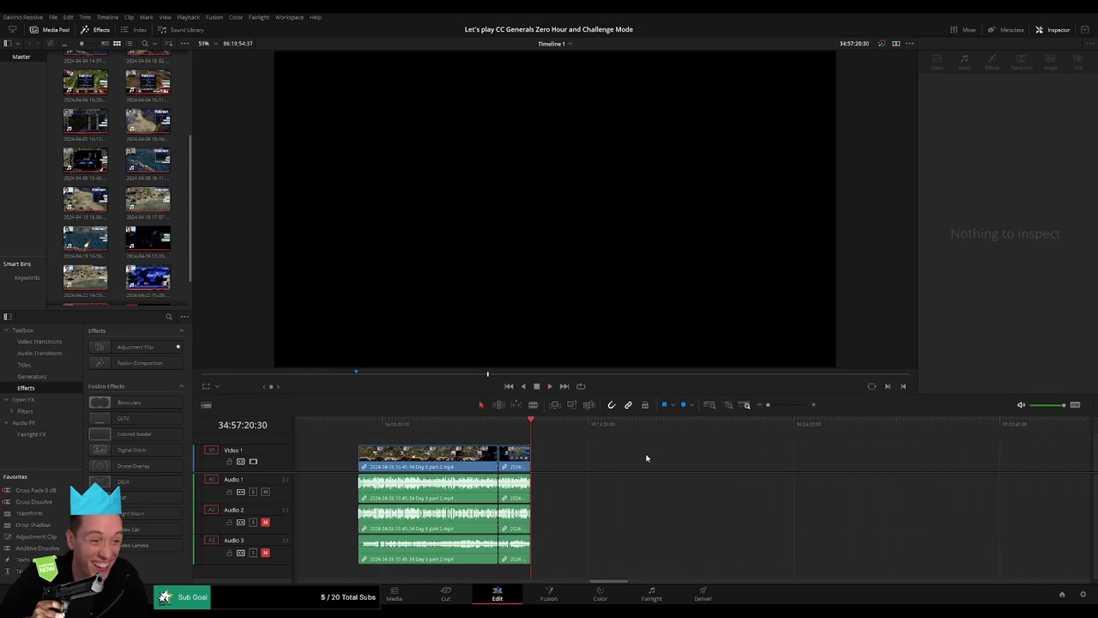
{"action": "scroll", "coordinate": [649, 460], "scroll_direction": "left", "scroll_amount": 3}
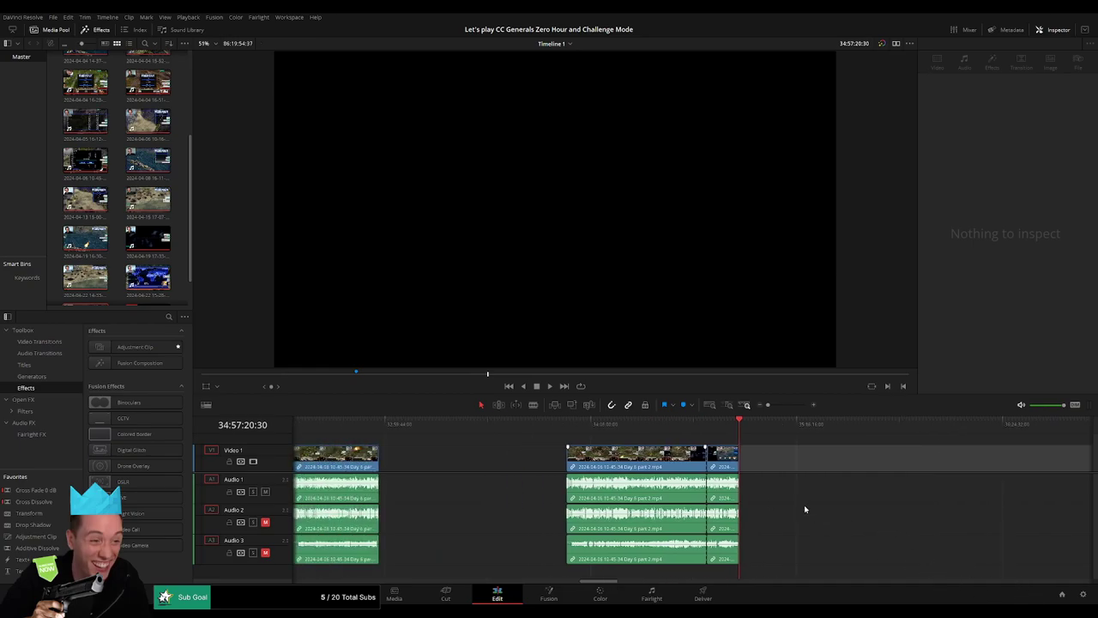
{"action": "key", "text": "m"}
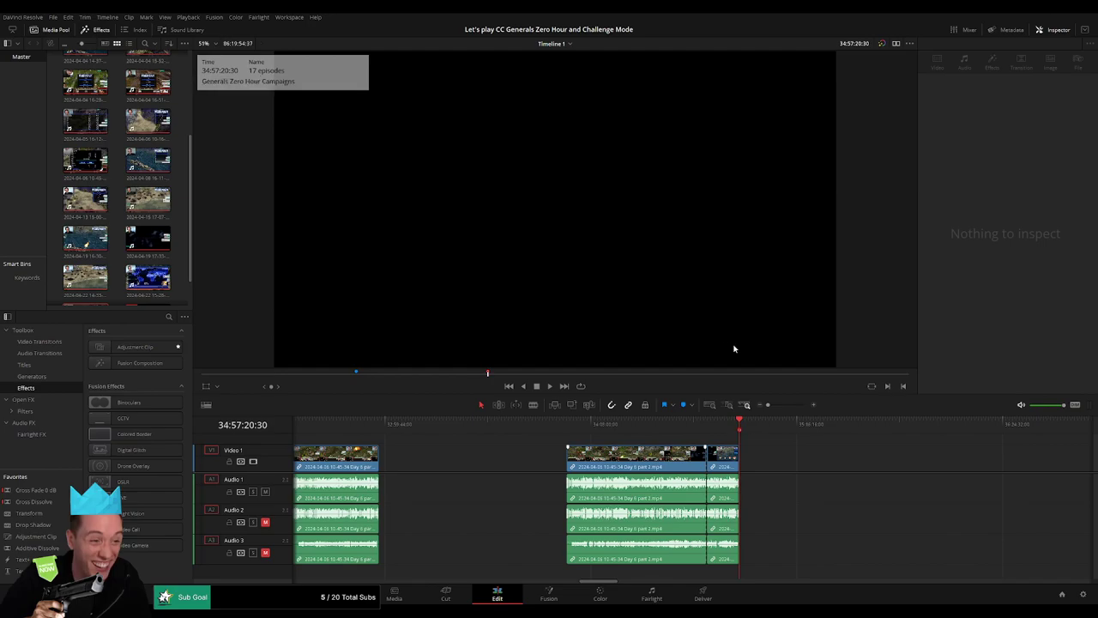
{"action": "left_click", "coordinate": [817, 469]}
{"action": "left_click_drag", "start_coordinate": [608, 583], "coordinate": [267, 581]}
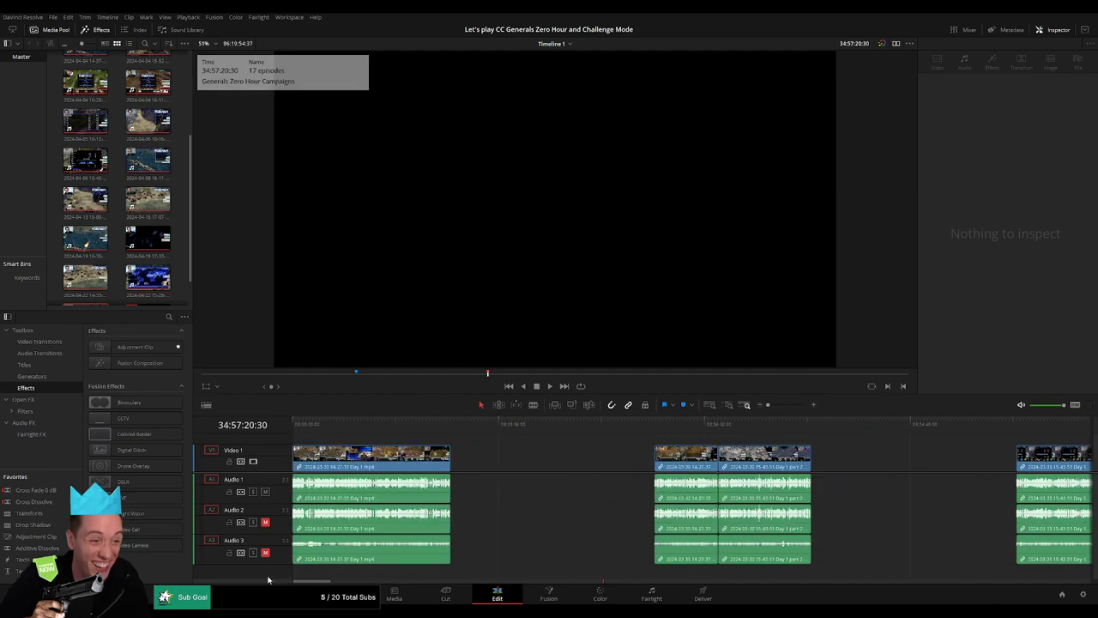
- Step the playhead clip end by clip end up to the Day 6 end marker at 34:57:20:30
{"action": "scroll", "coordinate": [543, 456], "scroll_direction": "right", "scroll_amount": 2}
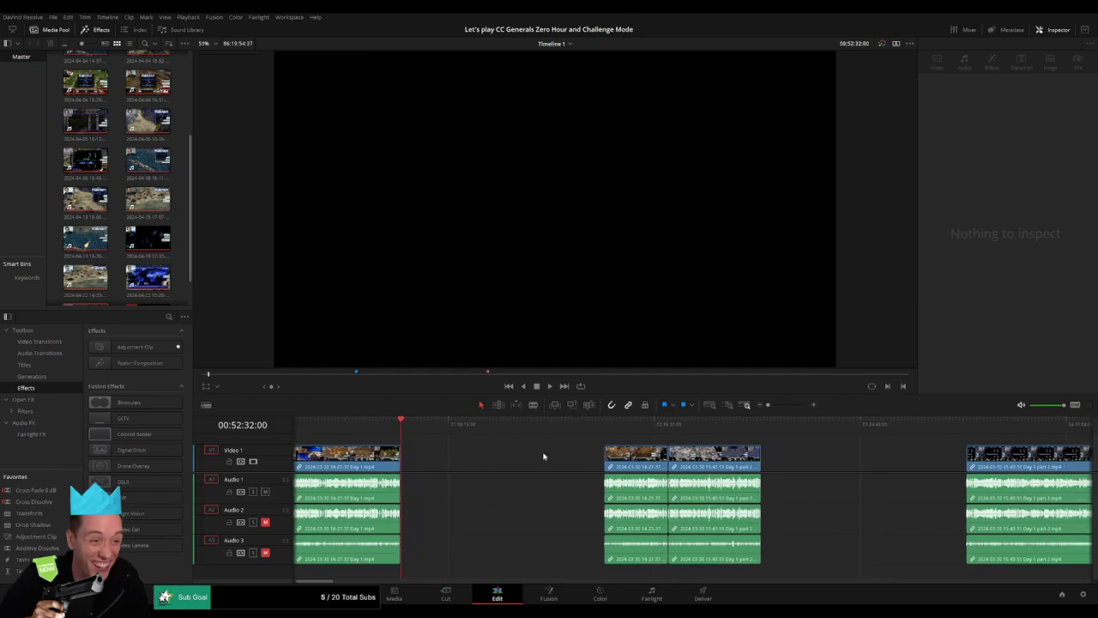
{"action": "scroll", "coordinate": [727, 468], "scroll_direction": "right", "scroll_amount": 2}
{"action": "scroll", "coordinate": [728, 467], "scroll_direction": "right", "scroll_amount": 2}
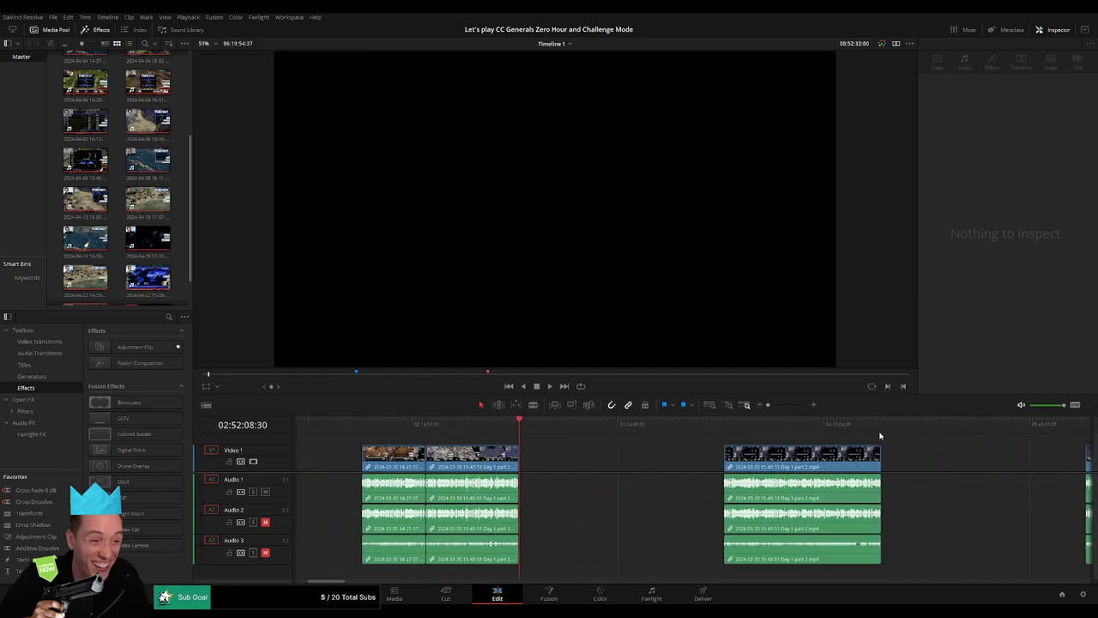
{"action": "key", "text": "Down"}
{"action": "key", "text": "Down"}
{"action": "left_click", "coordinate": [953, 431]}
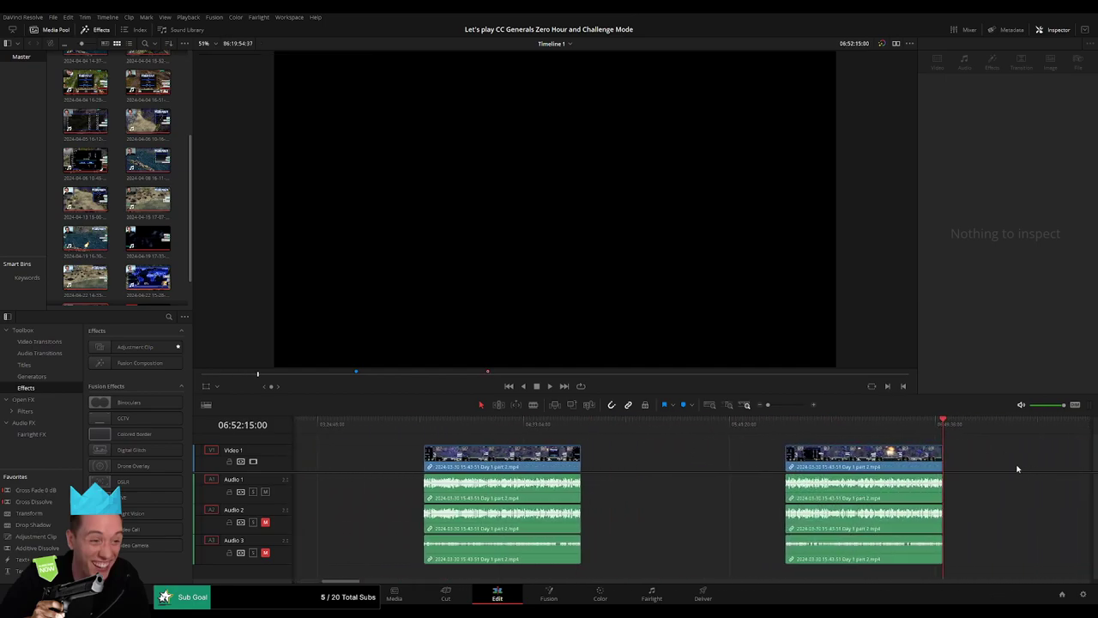
{"action": "left_click", "coordinate": [894, 425]}
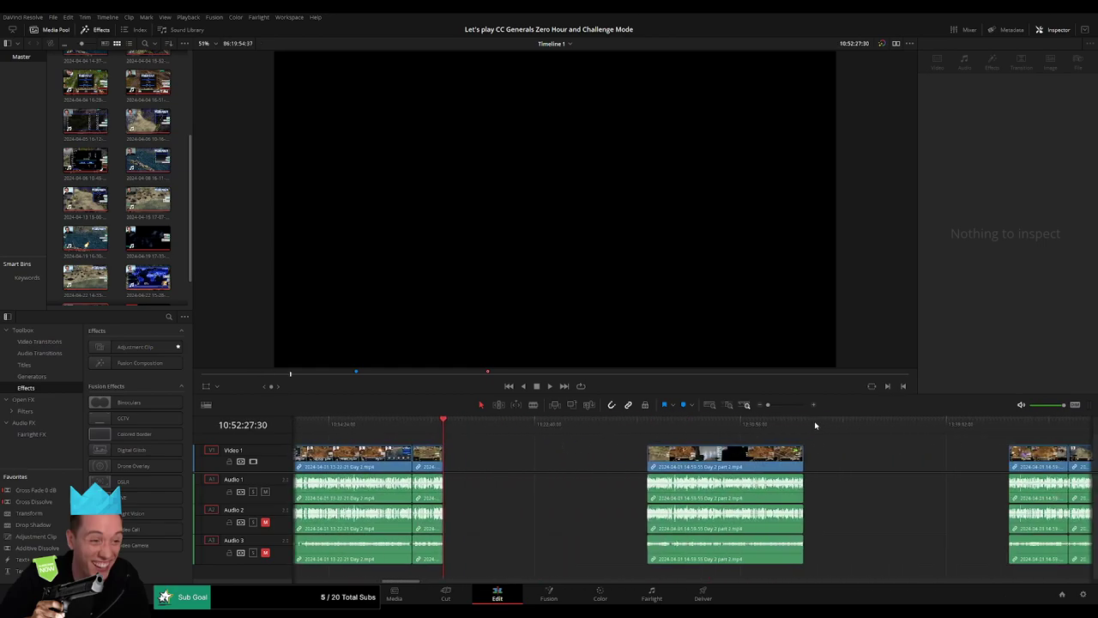
{"action": "left_click", "coordinate": [815, 425]}
{"action": "left_click", "coordinate": [823, 425]}
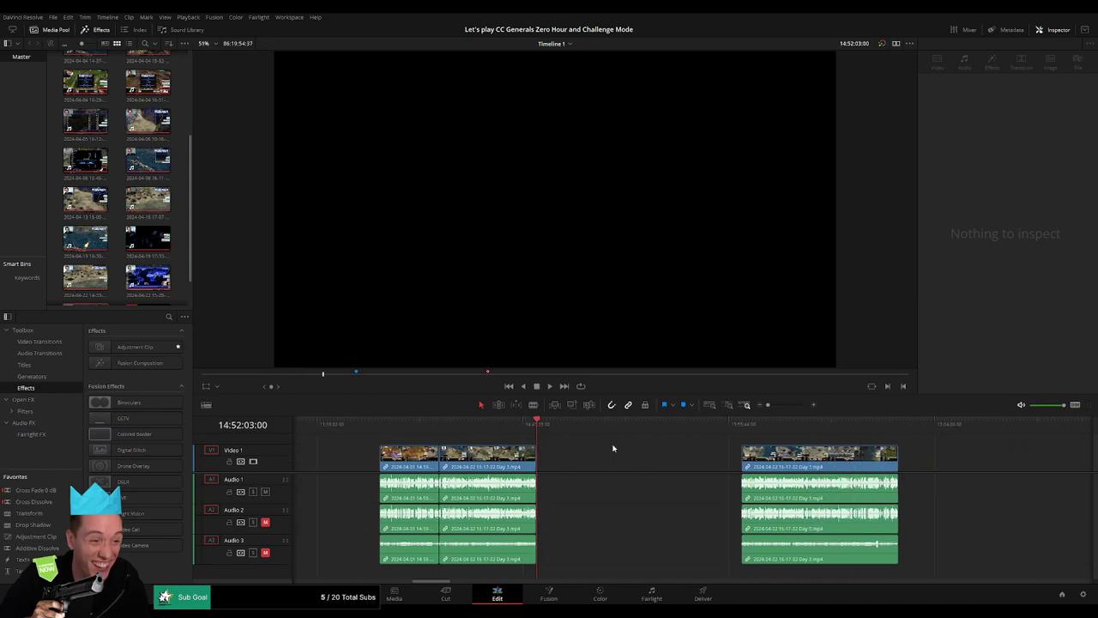
{"action": "left_click", "coordinate": [863, 424]}
{"action": "left_click", "coordinate": [849, 422]}
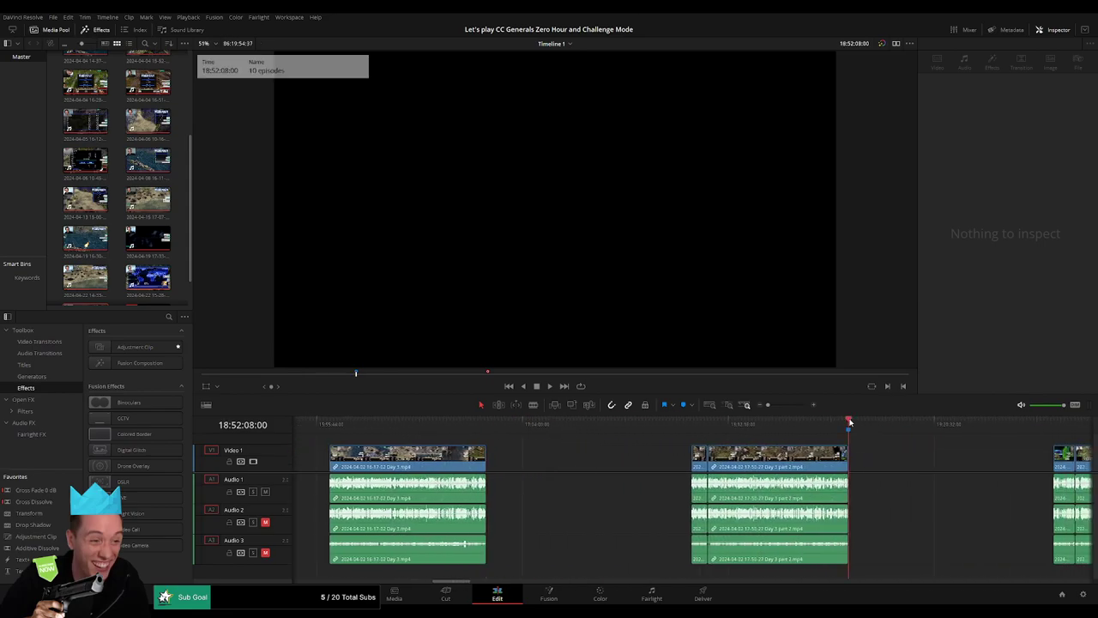
{"action": "left_click", "coordinate": [882, 422]}
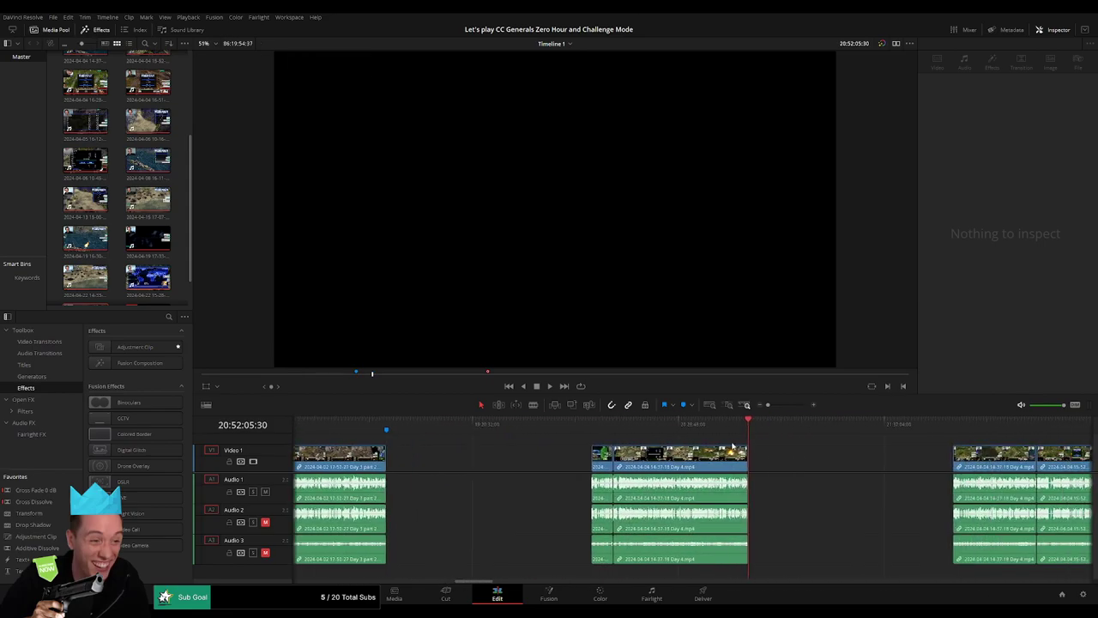
{"action": "left_click", "coordinate": [863, 424]}
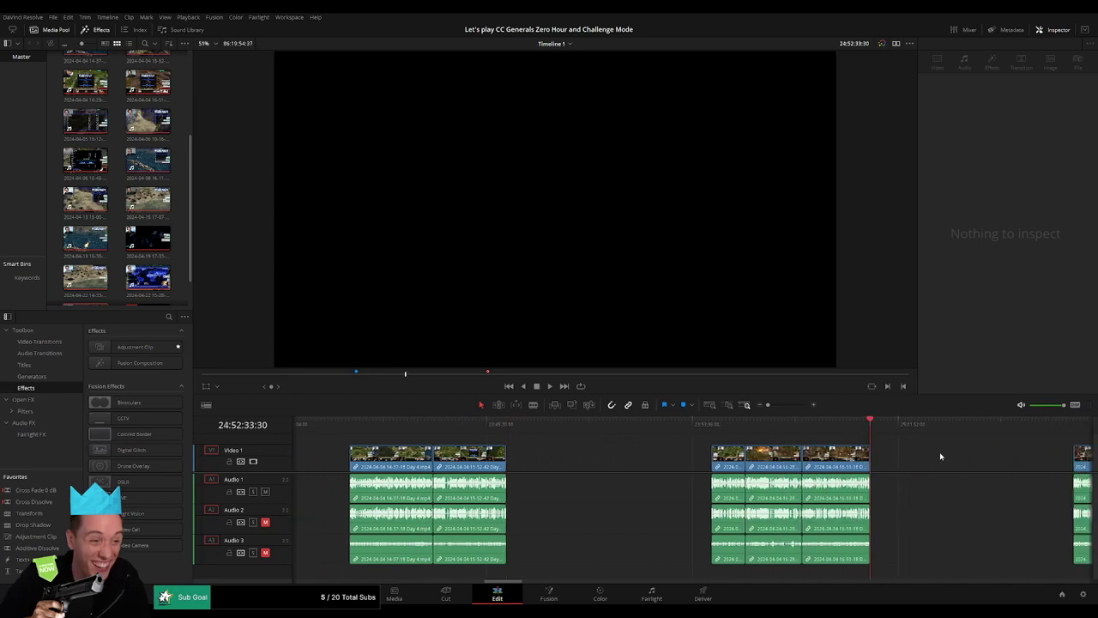
{"action": "left_click", "coordinate": [829, 424]}
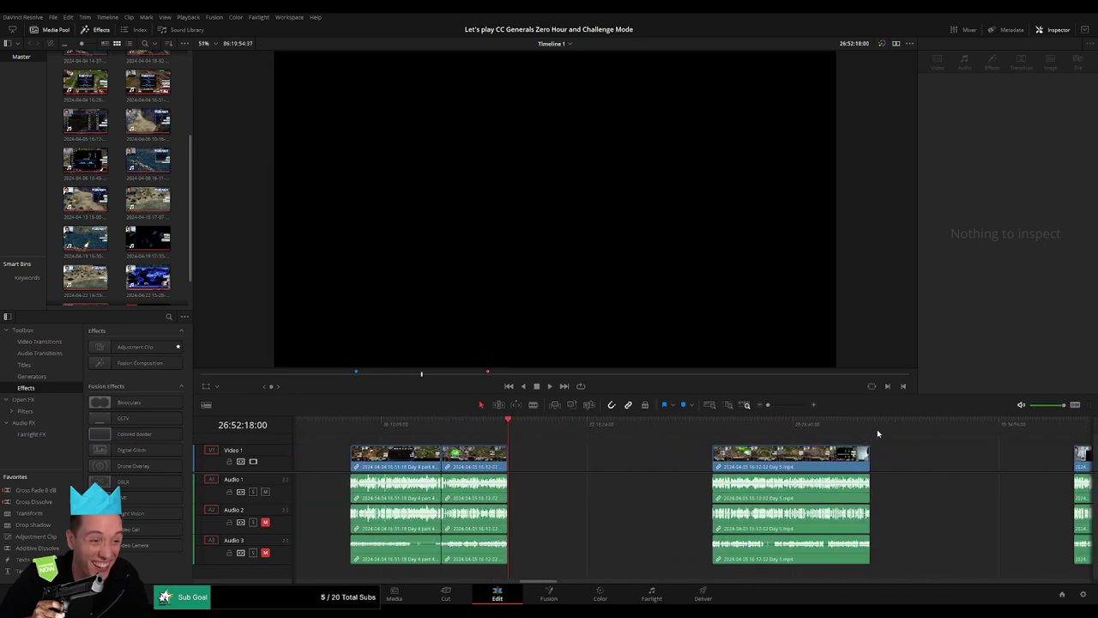
{"action": "left_click", "coordinate": [868, 424]}
{"action": "left_click", "coordinate": [823, 424]}
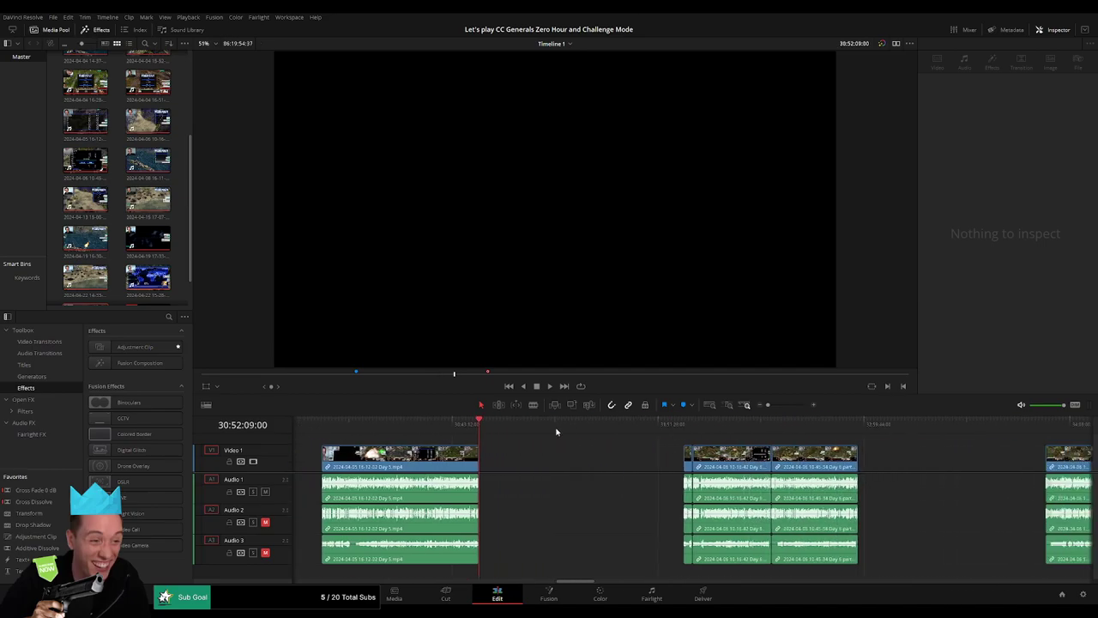
{"action": "left_click", "coordinate": [816, 423]}
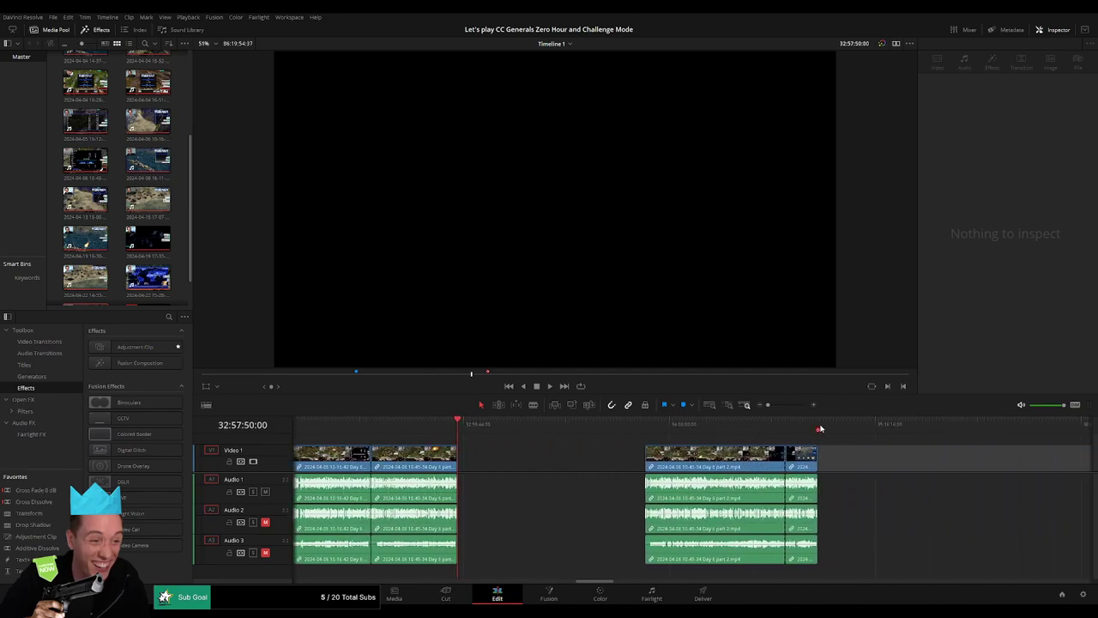
{"action": "left_click", "coordinate": [819, 428]}
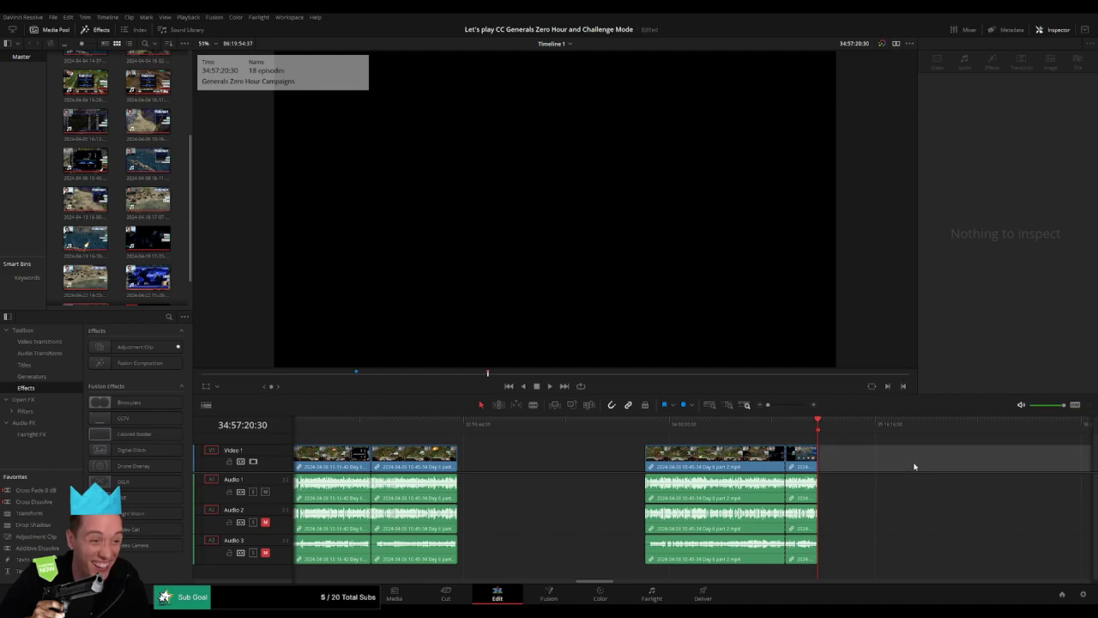
{"action": "scroll", "coordinate": [914, 466], "scroll_direction": "right", "scroll_amount": 5}
{"action": "scroll", "coordinate": [806, 413], "scroll_direction": "left", "scroll_amount": 3}
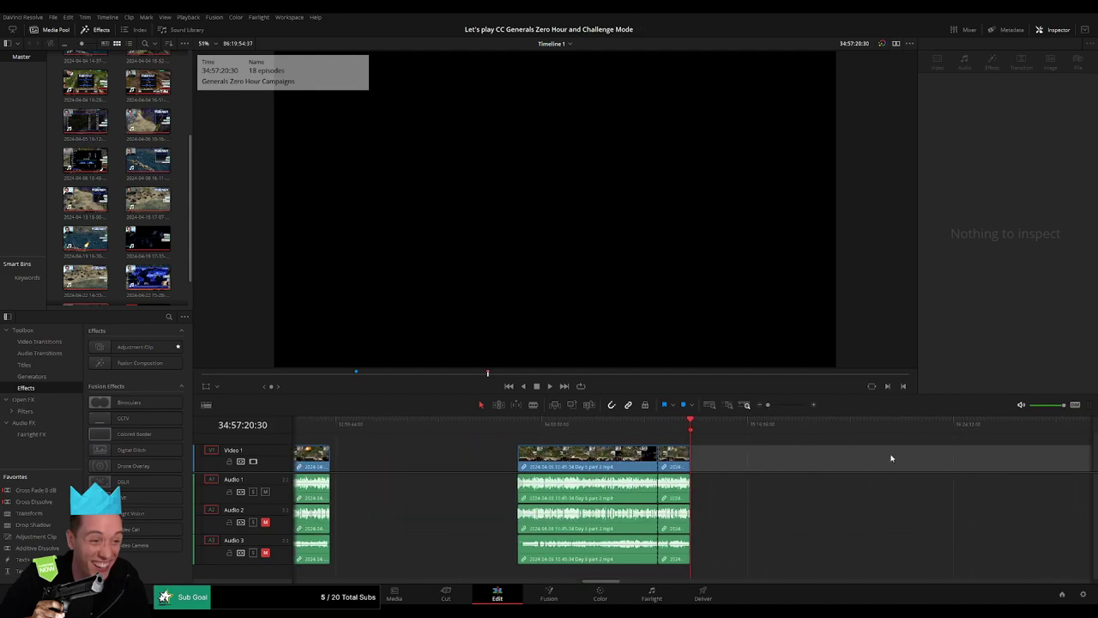
{"action": "scroll", "coordinate": [699, 446], "scroll_direction": "right", "scroll_amount": 3}
{"action": "scroll", "coordinate": [686, 454], "scroll_direction": "right", "scroll_amount": 3}
{"action": "scroll", "coordinate": [626, 447], "scroll_direction": "left", "scroll_amount": 5}
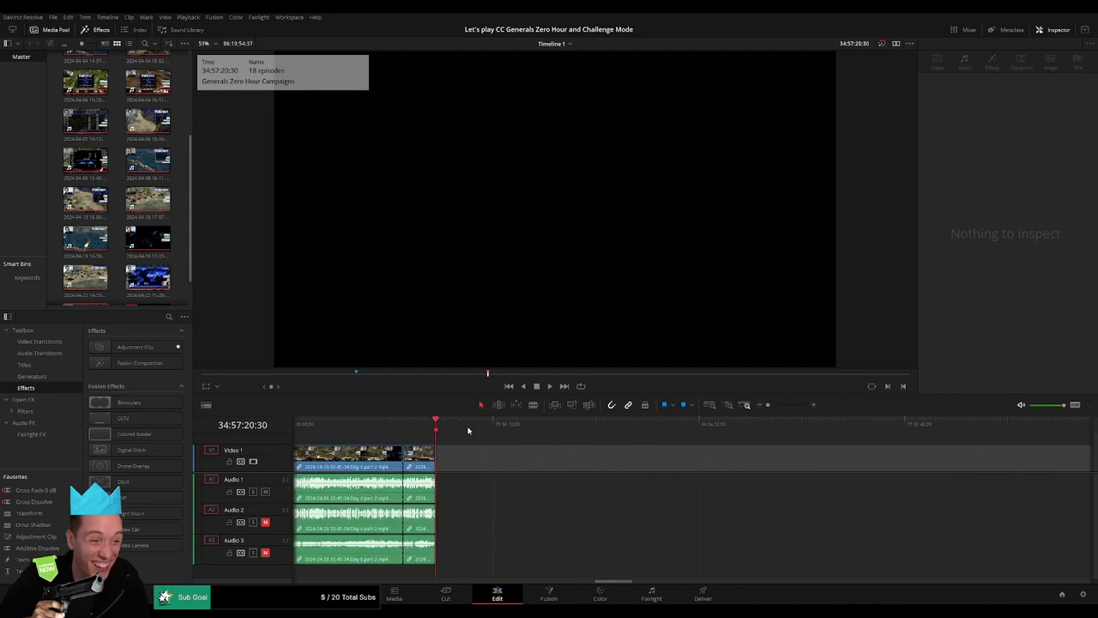
- Scrub the playhead past the last Day 6 clip to 36:00:00:00 and drop the Day 7 challenge mode clip there
{"action": "left_click", "coordinate": [534, 428]}
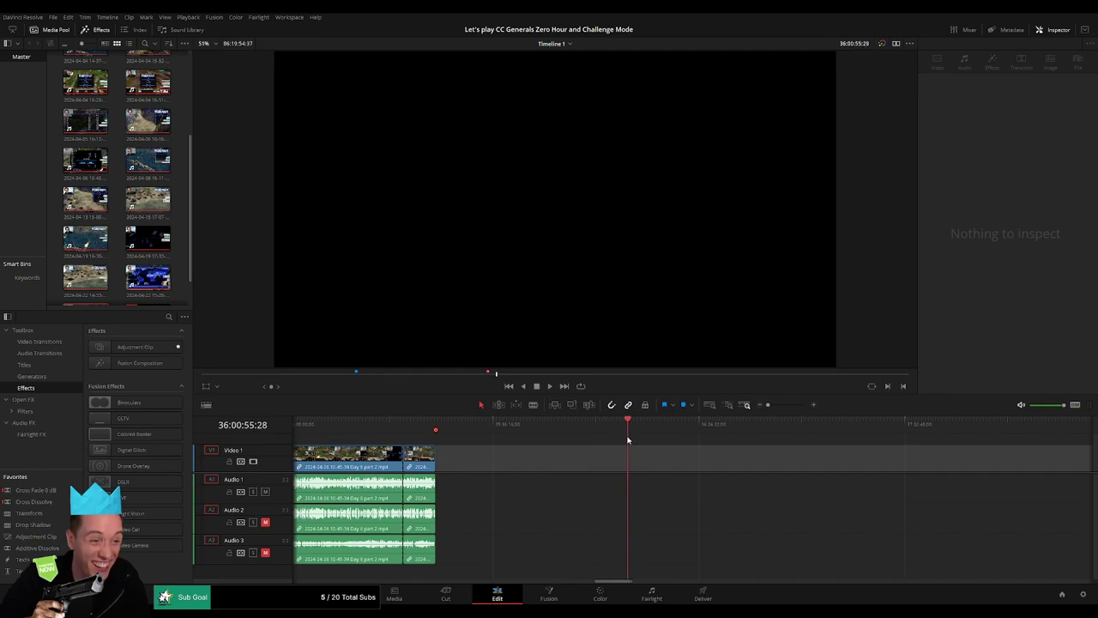
{"action": "left_click_drag", "start_coordinate": [883, 448], "coordinate": [581, 434]}
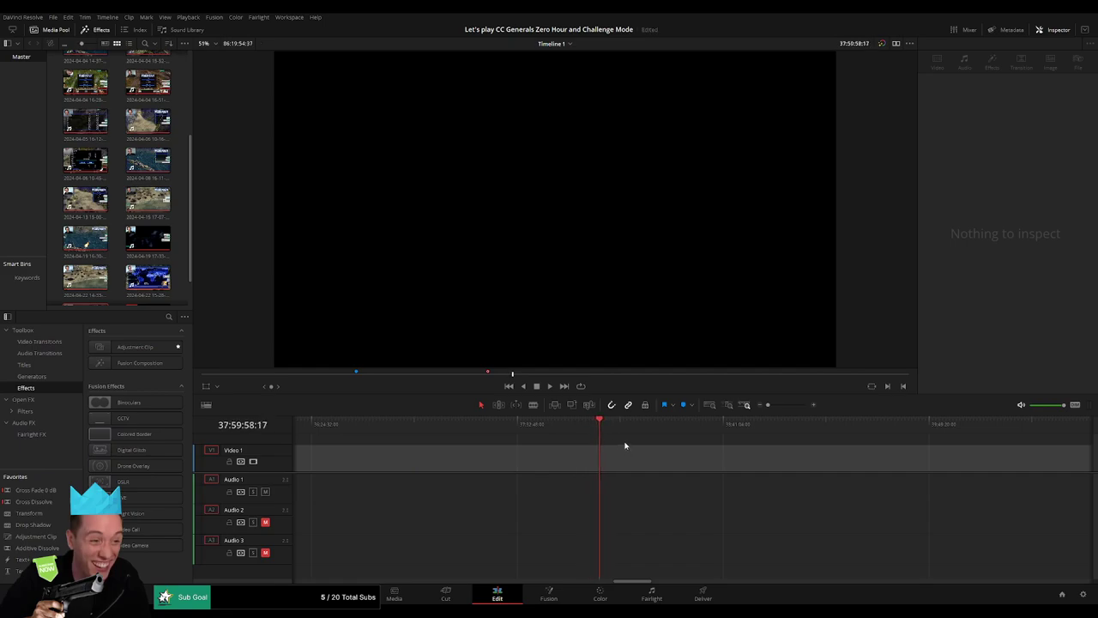
{"action": "scroll", "coordinate": [601, 451], "scroll_direction": "left", "scroll_amount": 3}
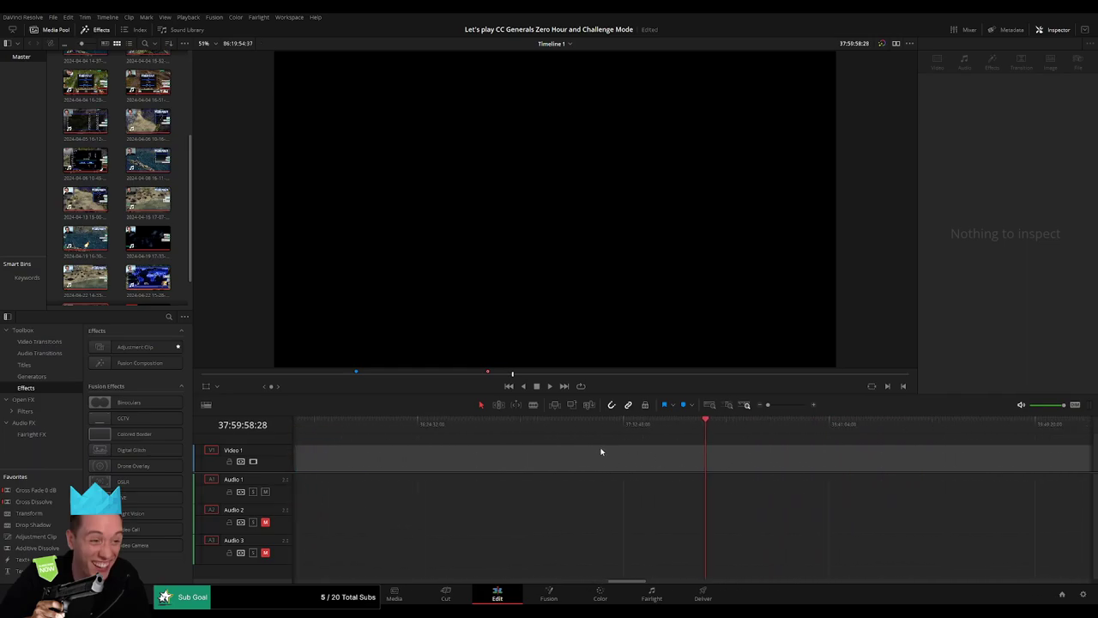
{"action": "scroll", "coordinate": [719, 461], "scroll_direction": "left", "scroll_amount": 5}
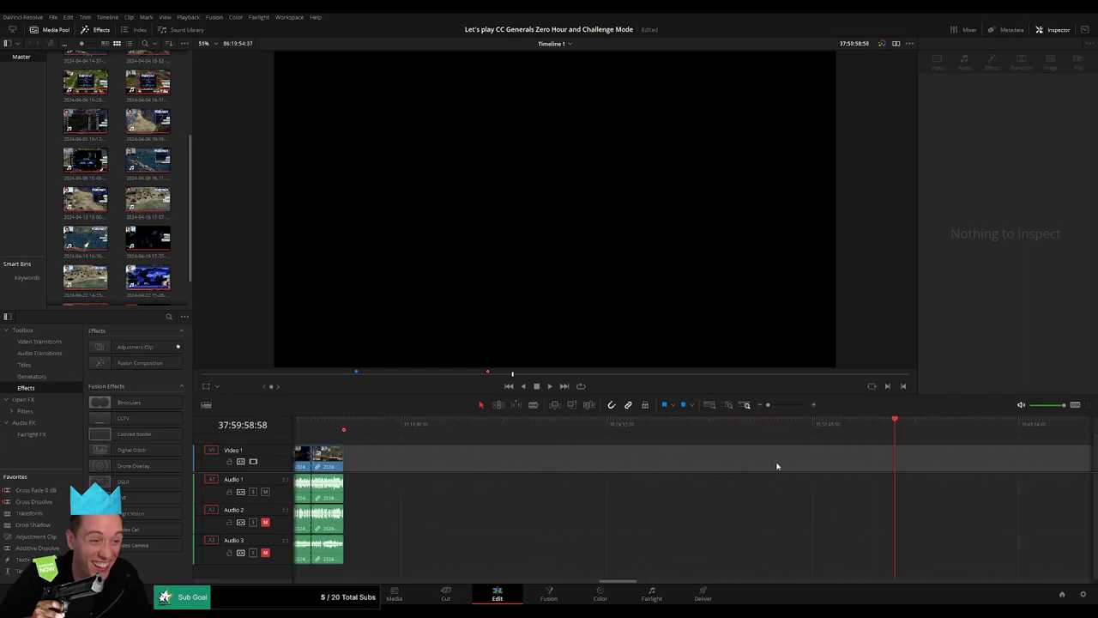
{"action": "scroll", "coordinate": [776, 466], "scroll_direction": "left", "scroll_amount": 2}
{"action": "left_click_drag", "start_coordinate": [418, 421], "coordinate": [467, 424]}
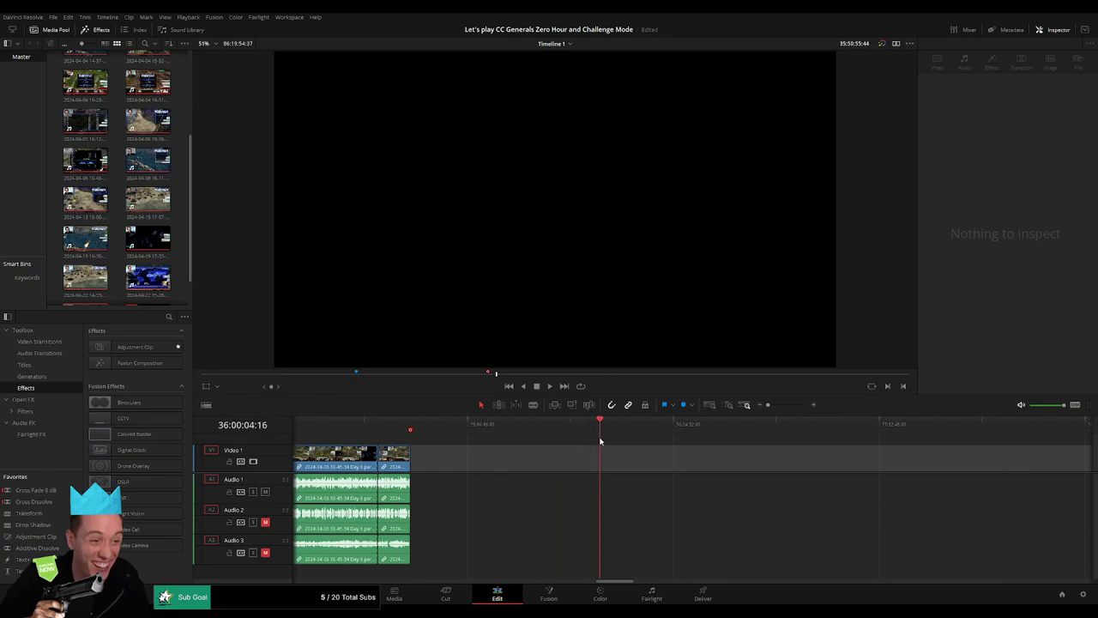
{"action": "scroll", "coordinate": [750, 422], "scroll_direction": "up", "scroll_amount": 2}
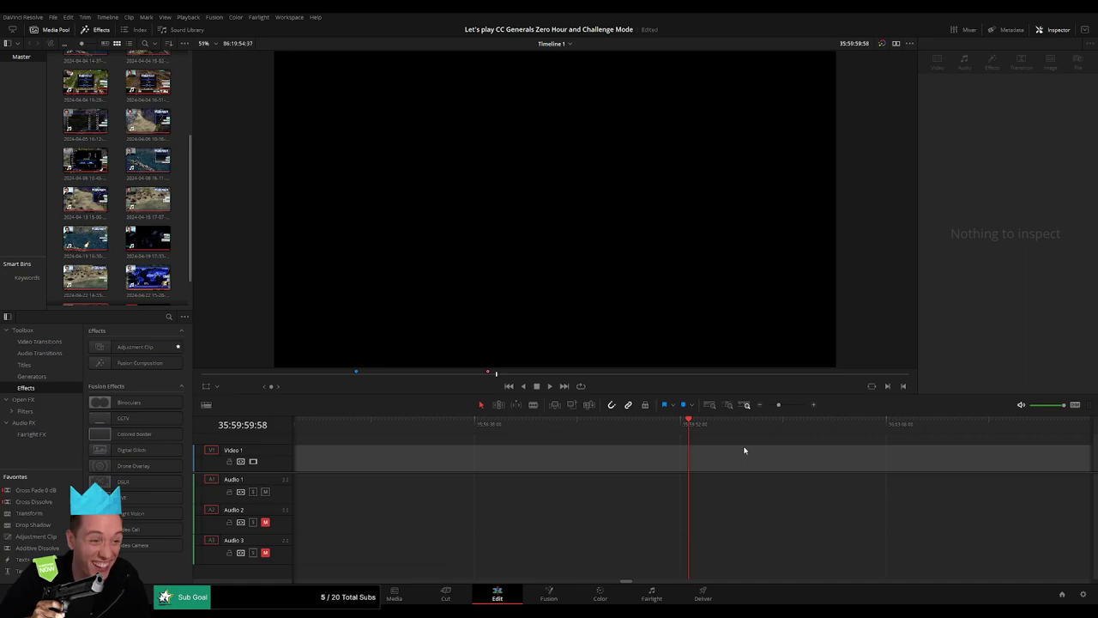
{"action": "scroll", "coordinate": [775, 437], "scroll_direction": "down", "scroll_amount": 2}
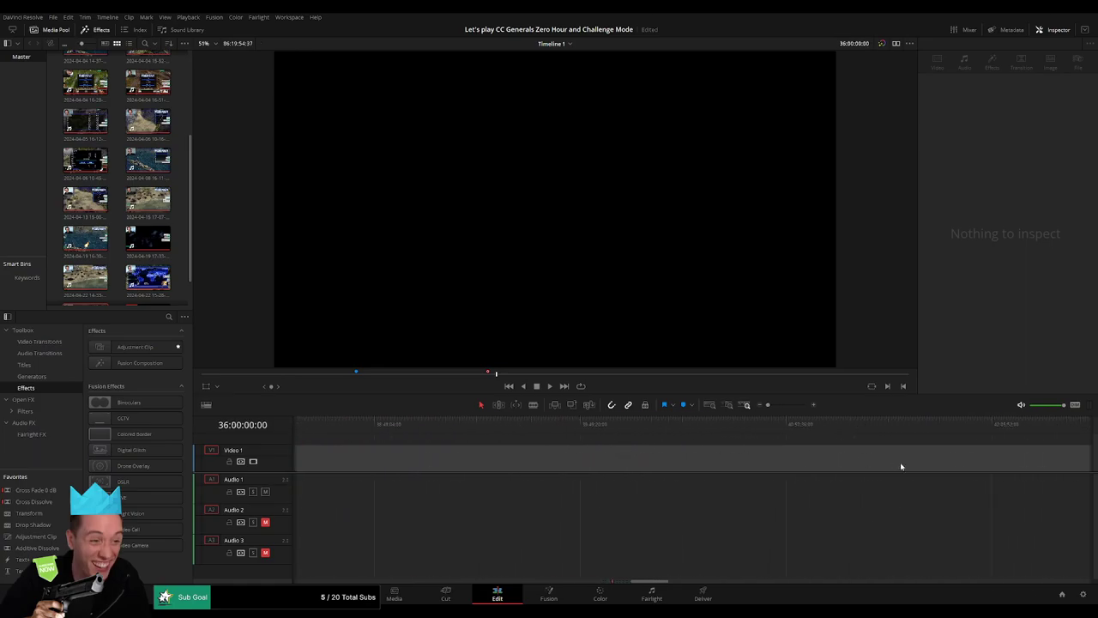
{"action": "scroll", "coordinate": [900, 466], "scroll_direction": "right", "scroll_amount": 3}
{"action": "mouse_move", "coordinate": [871, 465]}
{"action": "left_mouse_down"}
{"action": "mouse_move", "coordinate": [818, 452]}
{"action": "mouse_move", "coordinate": [592, 442]}
{"action": "left_mouse_up"}
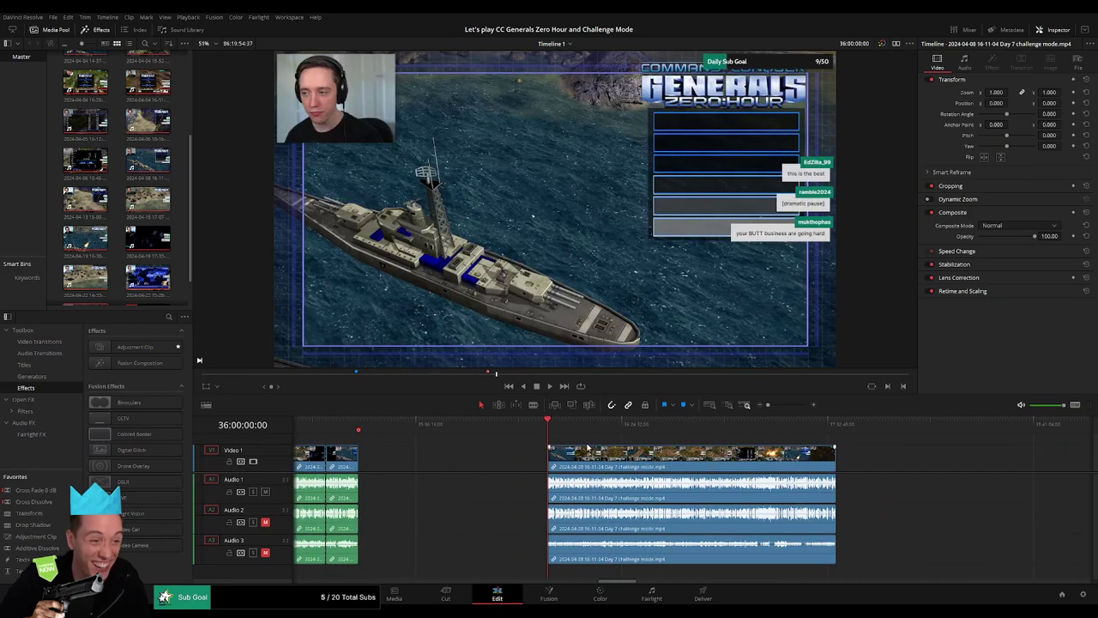
- Fade in the Day 7 clip's video and Audio 1, 2 and 3 at its start, then replay to check
{"action": "key", "text": "space"}
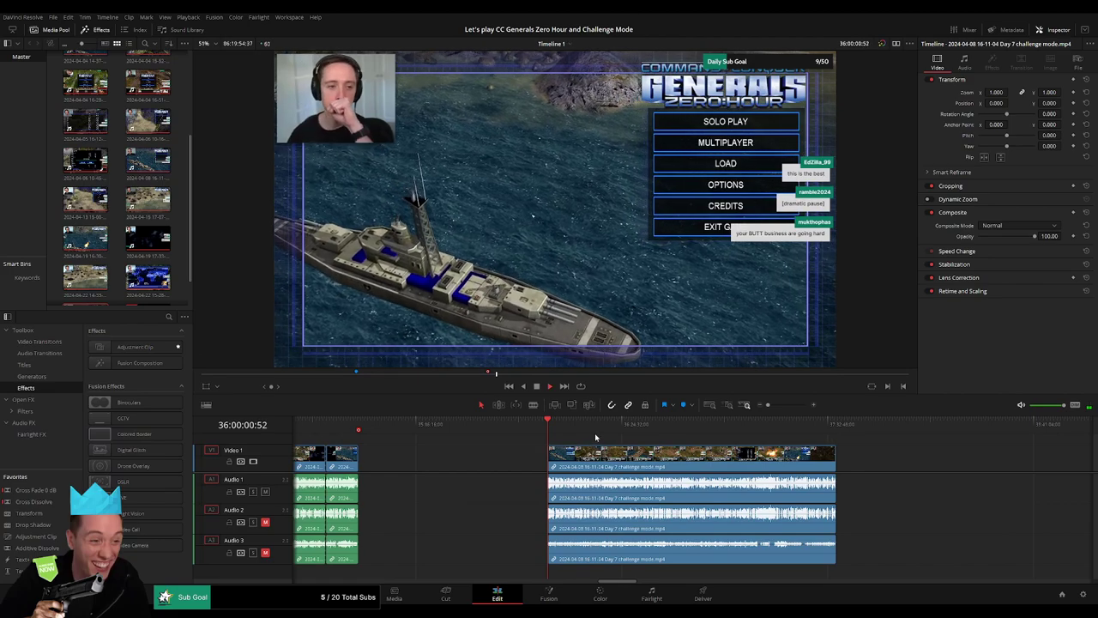
{"action": "left_click_drag", "start_coordinate": [768, 405], "coordinate": [792, 405]}
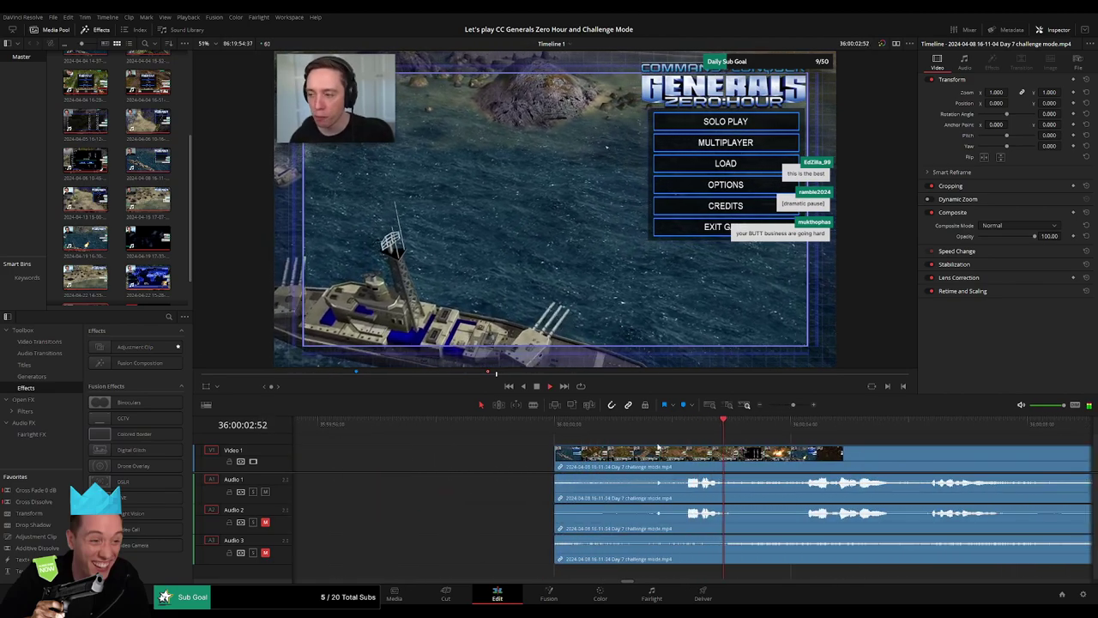
{"action": "left_click_drag", "start_coordinate": [584, 449], "coordinate": [610, 448]}
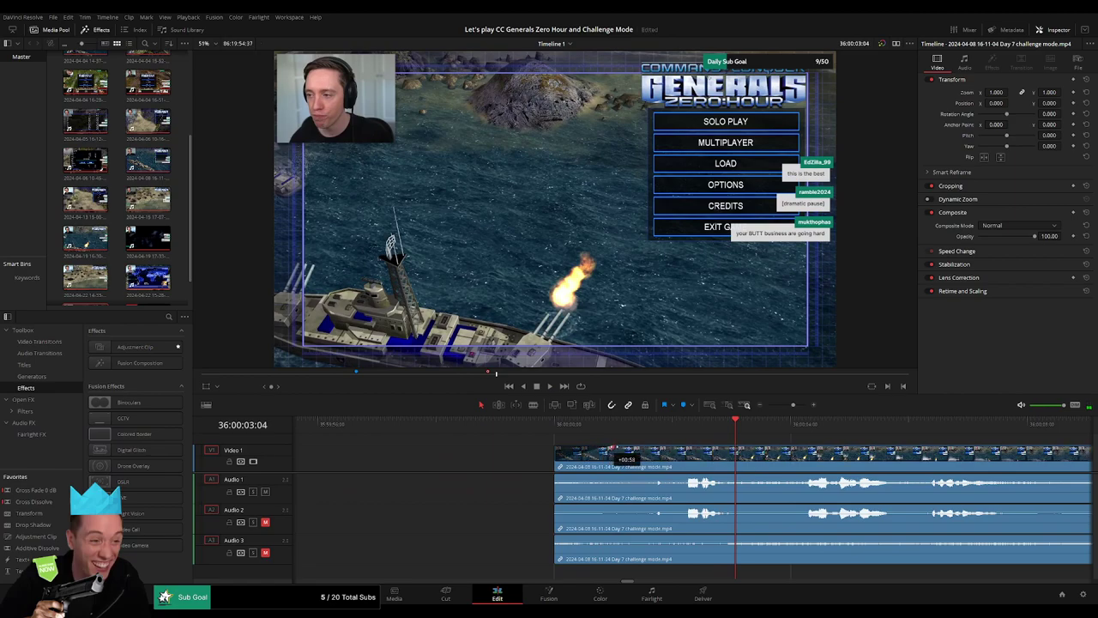
{"action": "left_click_drag", "start_coordinate": [555, 476], "coordinate": [604, 477]}
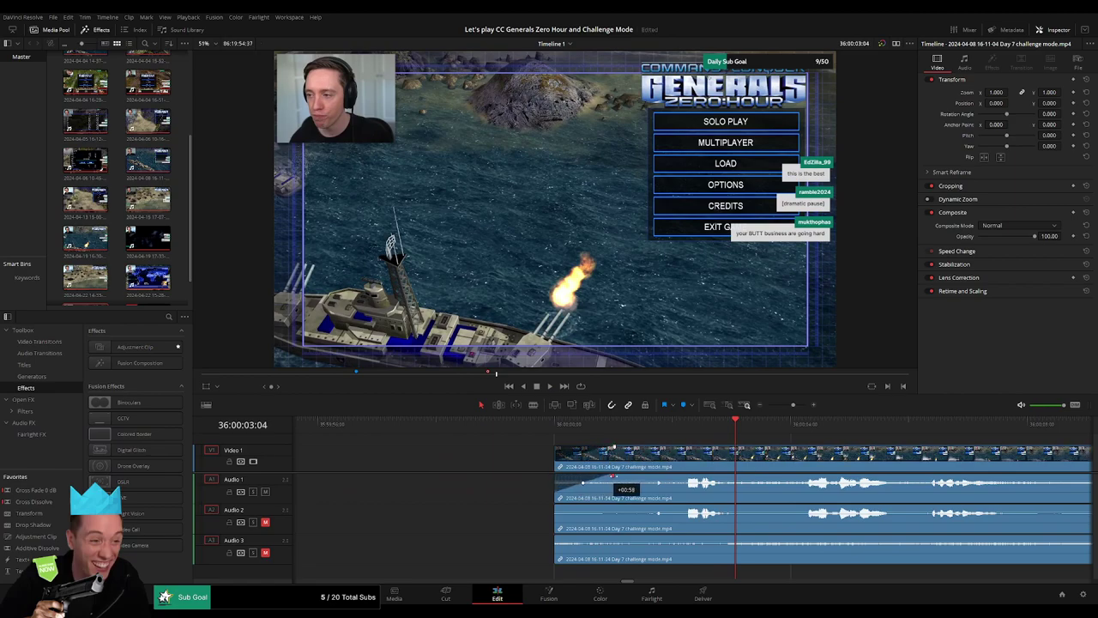
{"action": "left_click_drag", "start_coordinate": [557, 506], "coordinate": [614, 507]}
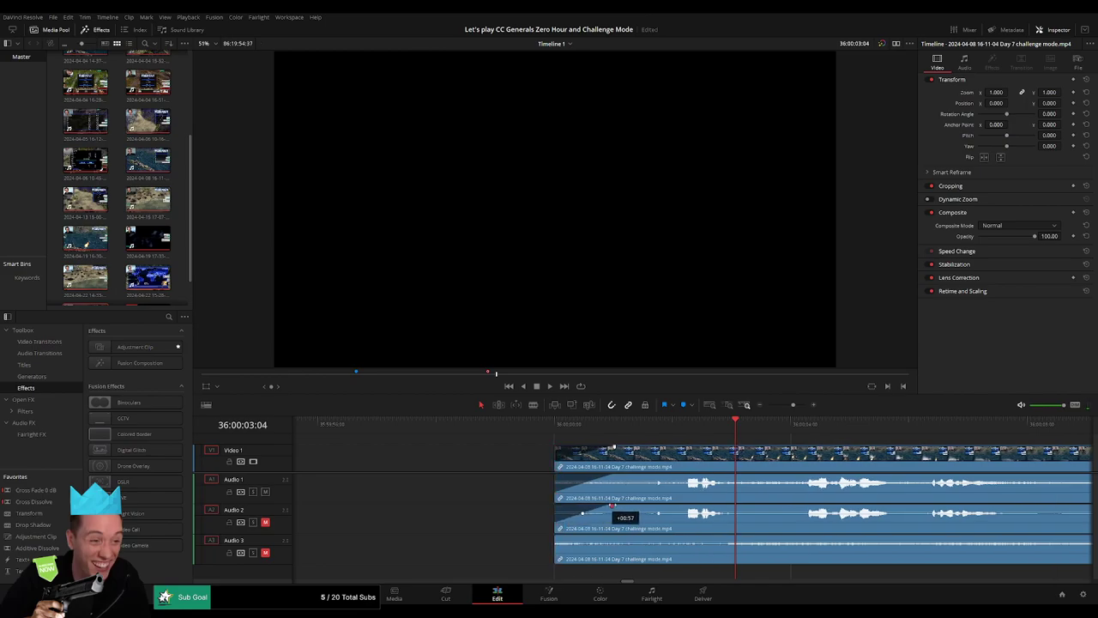
{"action": "left_click_drag", "start_coordinate": [555, 536], "coordinate": [602, 535]}
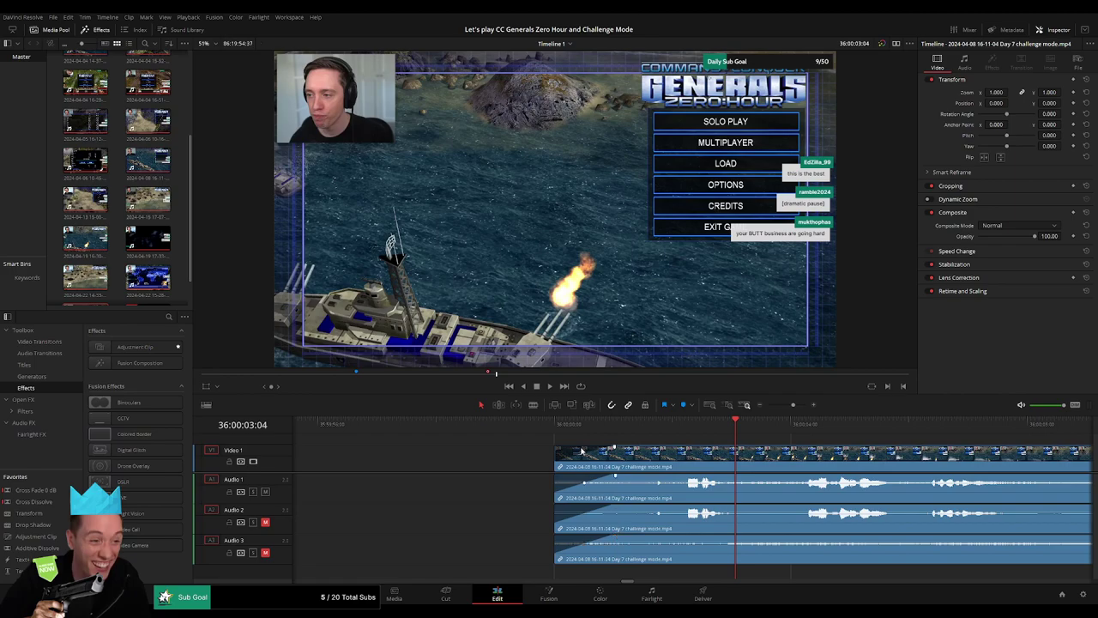
{"action": "key", "text": "Home"}
{"action": "key", "text": "space"}
- Trim the opening seconds off the Day 7 clip and return to Marker 3 at 36:00:00:00
{"action": "key", "text": "Home"}
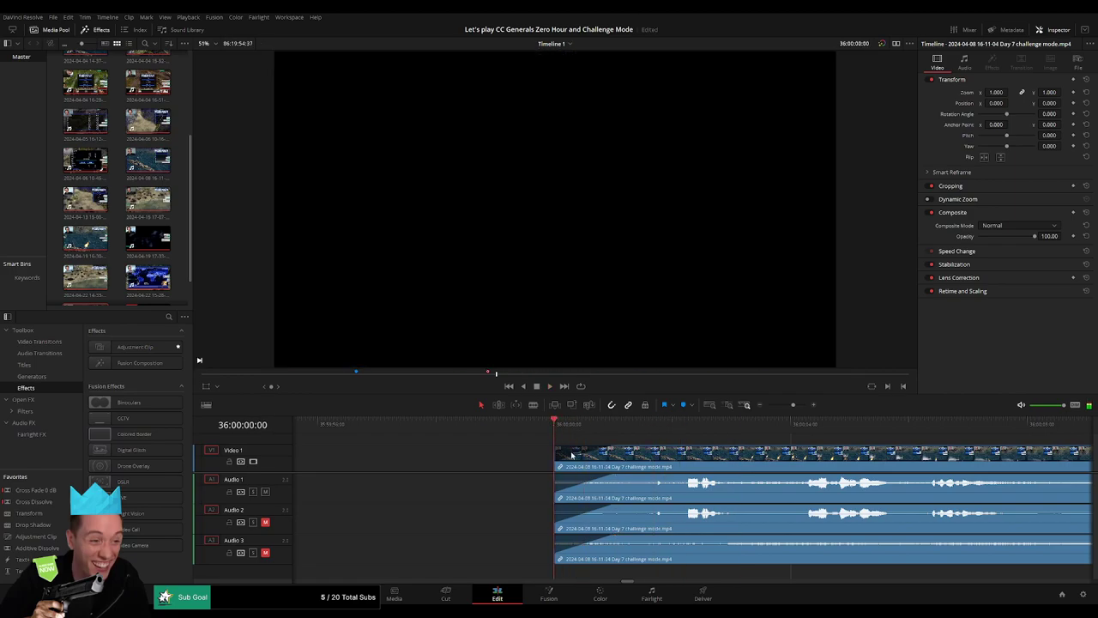
{"action": "mouse_move", "coordinate": [556, 457]}
{"action": "left_mouse_down"}
{"action": "mouse_move", "coordinate": [636, 459]}
{"action": "mouse_move", "coordinate": [554, 460]}
{"action": "left_mouse_up"}
{"action": "key", "text": "space"}
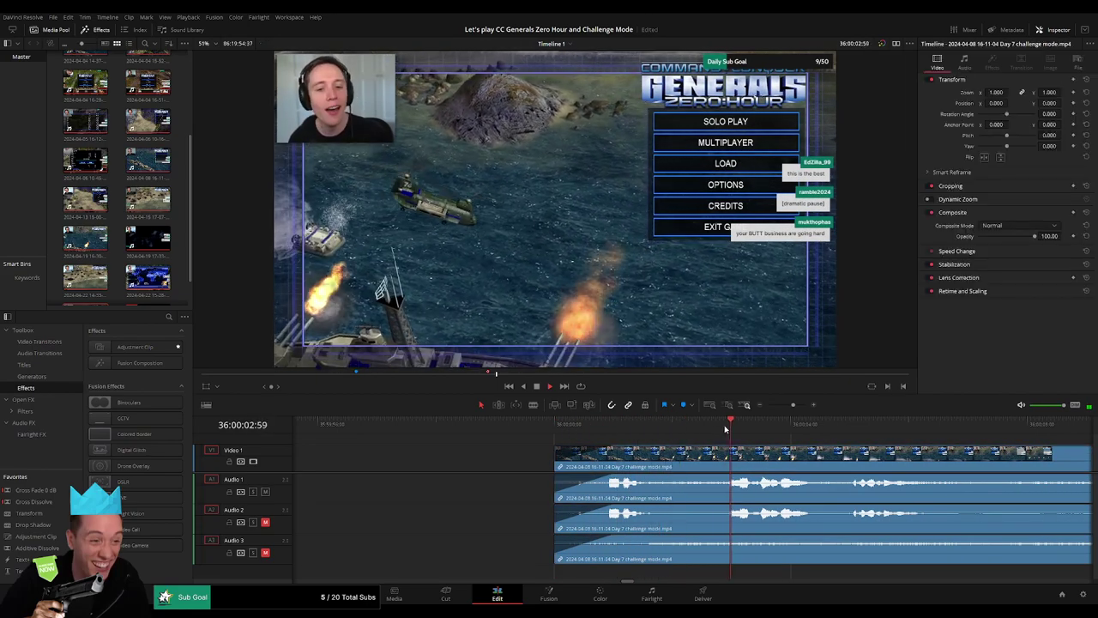
{"action": "left_click_drag", "start_coordinate": [793, 404], "coordinate": [788, 405]}
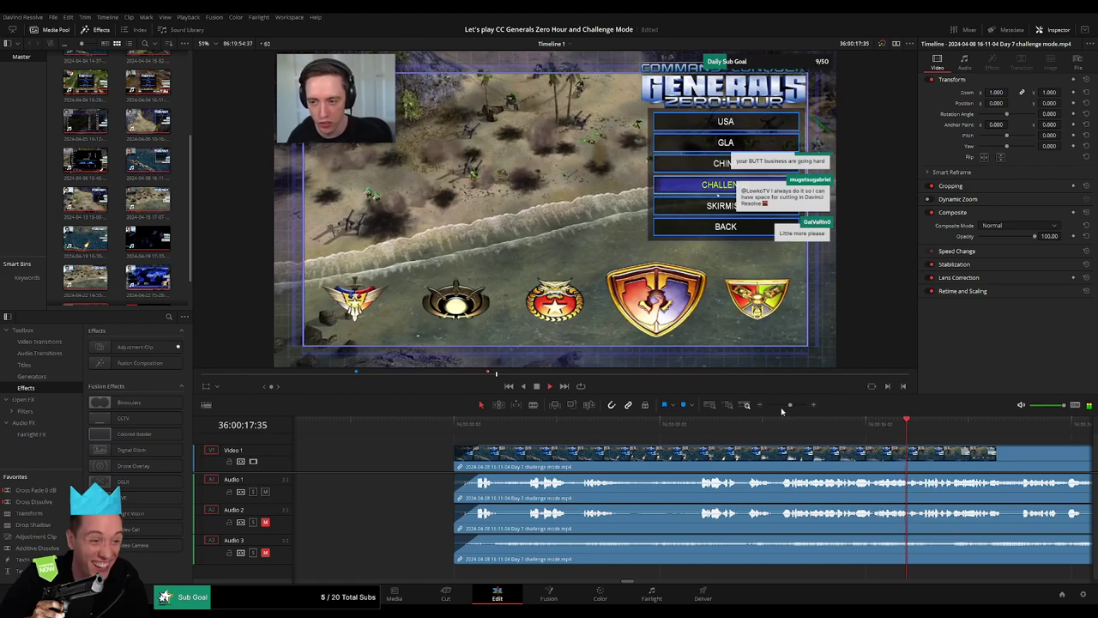
{"action": "left_click_drag", "start_coordinate": [789, 404], "coordinate": [778, 404]}
{"action": "left_click", "coordinate": [681, 431]}
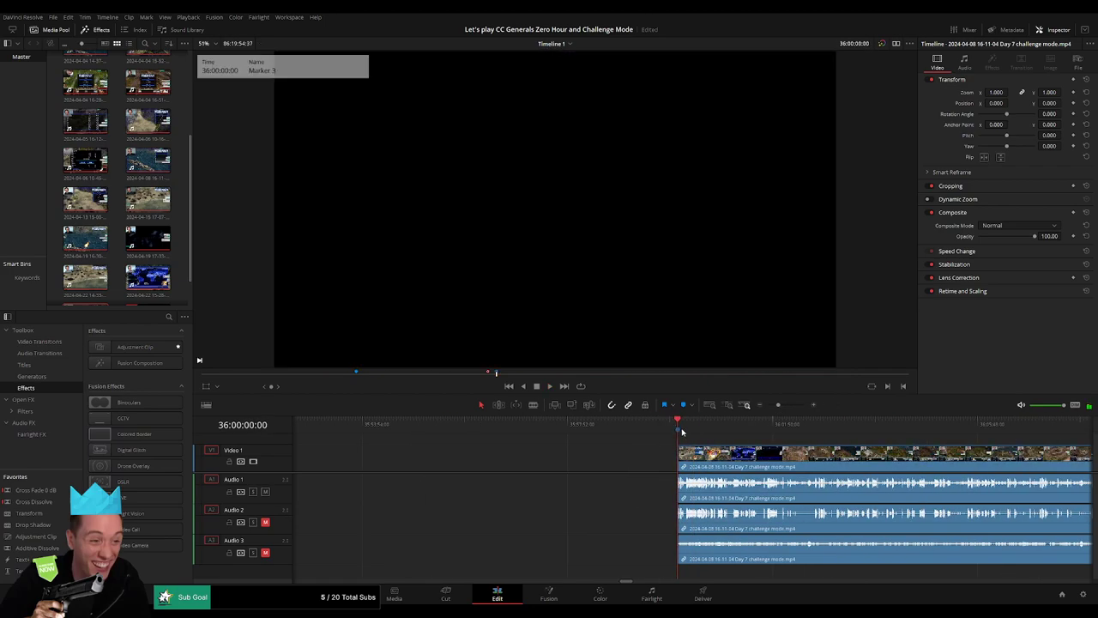
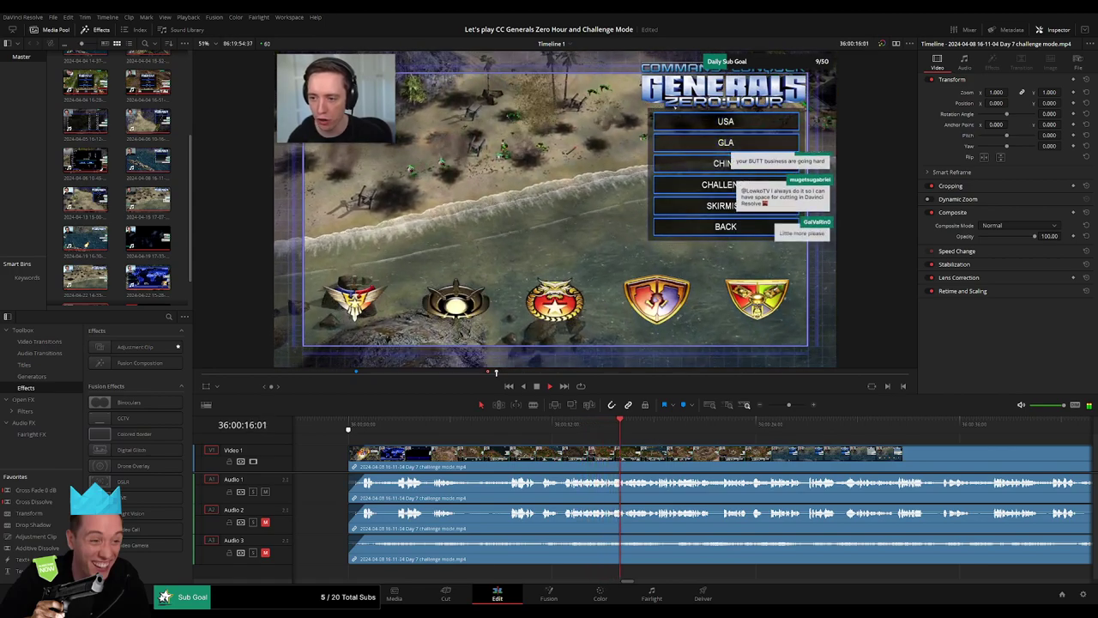
- Scrub forward through the Day 7 challenge footage toward the mission's end
{"action": "scroll", "coordinate": [515, 433], "scroll_direction": "down", "scroll_amount": 2}
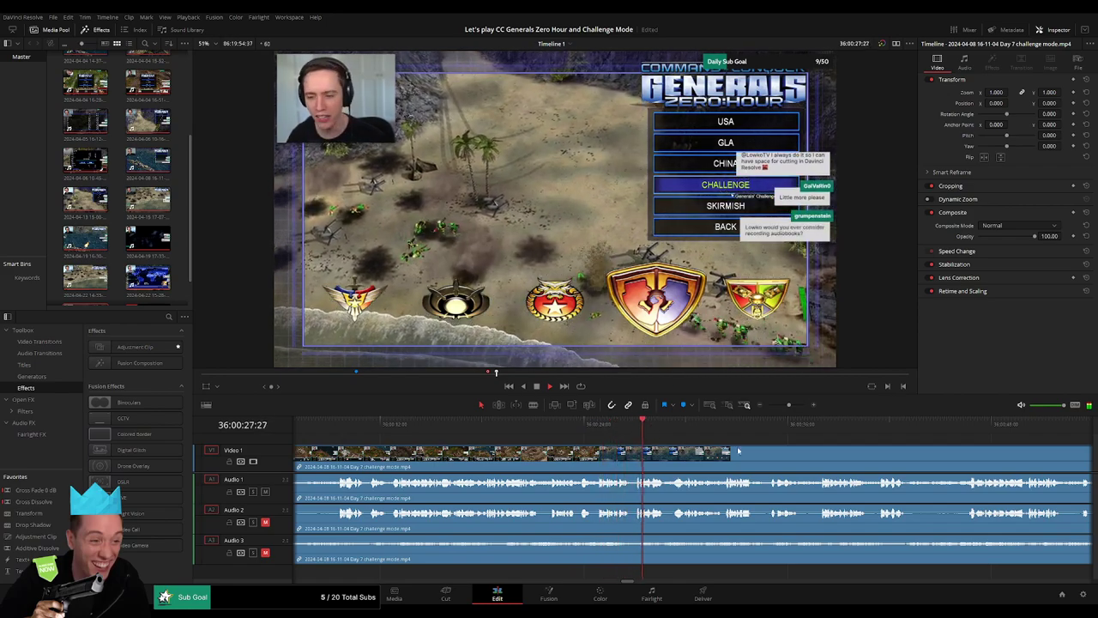
{"action": "scroll", "coordinate": [738, 450], "scroll_direction": "down", "scroll_amount": 2}
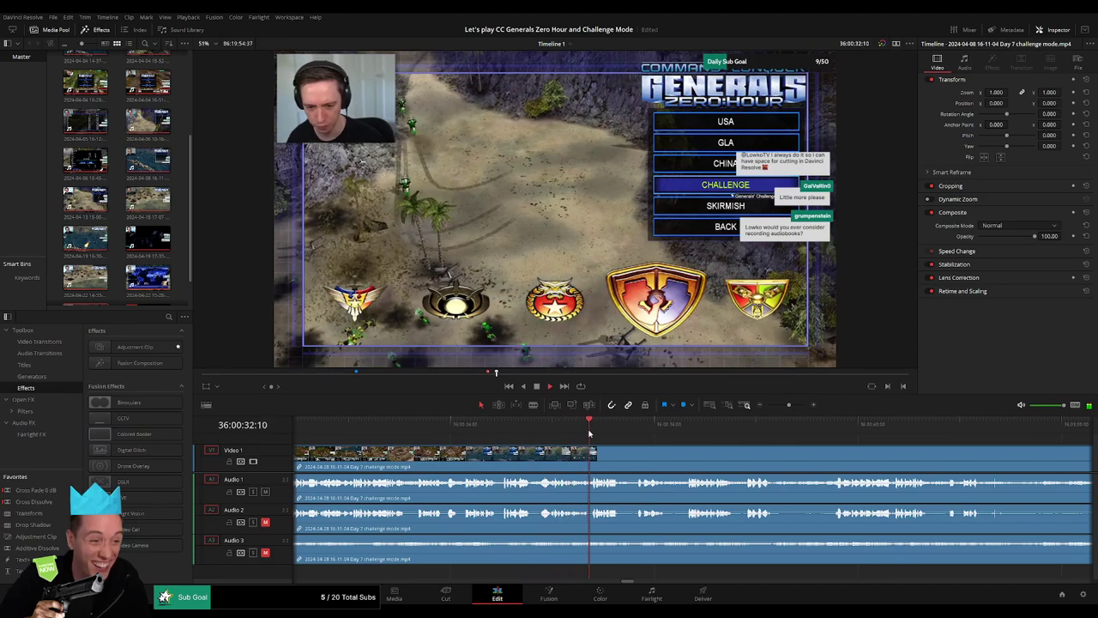
{"action": "left_click", "coordinate": [822, 425]}
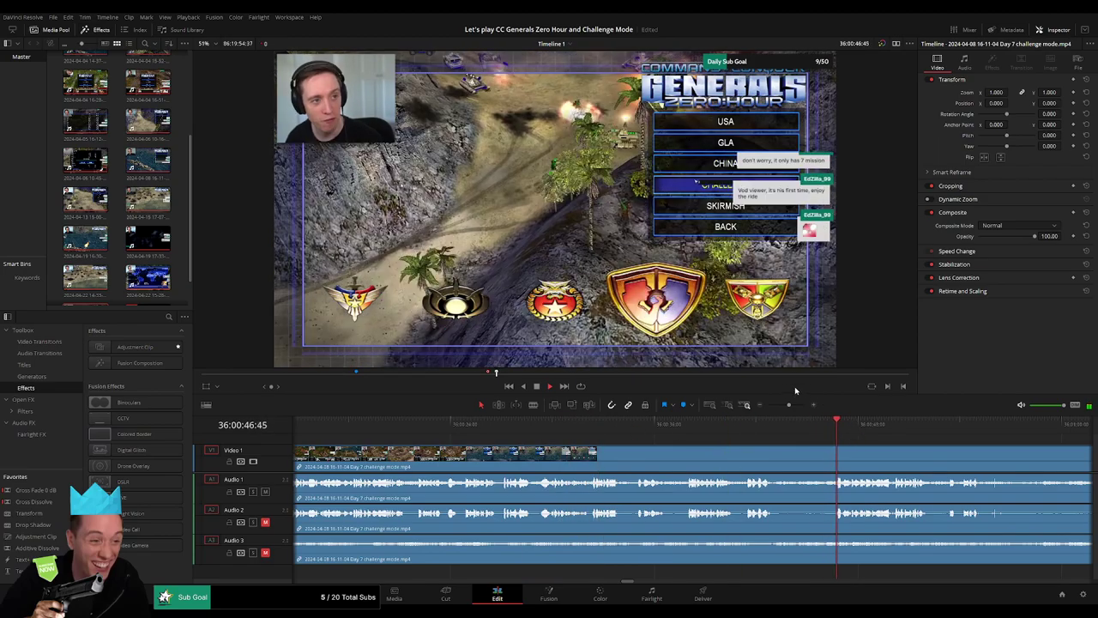
{"action": "scroll", "coordinate": [525, 429], "scroll_direction": "down", "scroll_amount": 2}
{"action": "scroll", "coordinate": [525, 429], "scroll_direction": "down", "scroll_amount": 2}
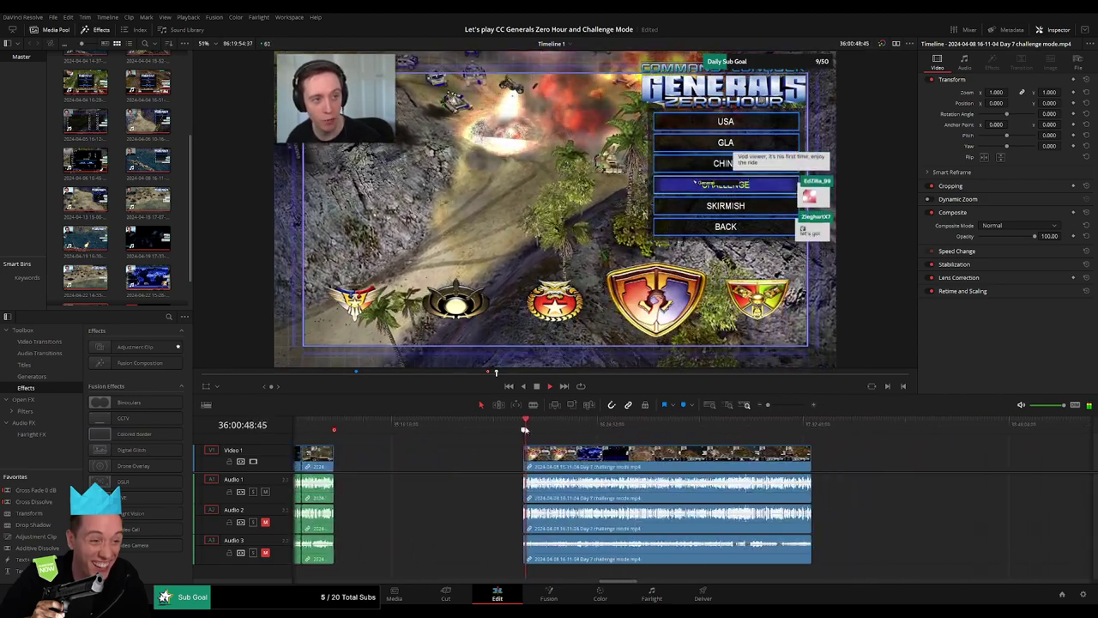
{"action": "left_click_drag", "start_coordinate": [524, 430], "coordinate": [589, 426]}
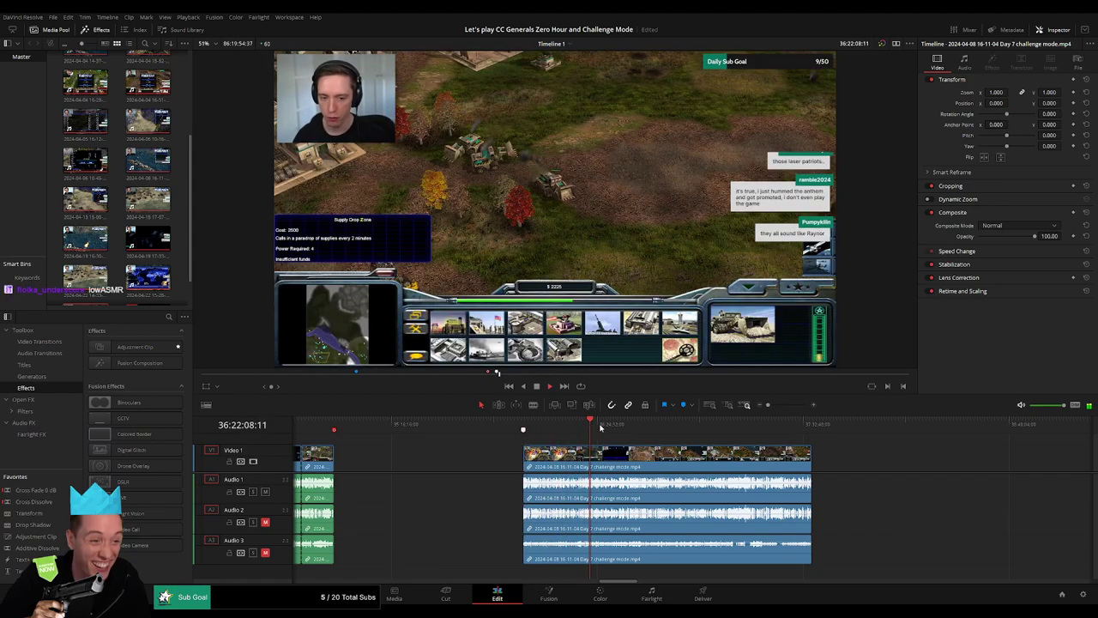
{"action": "left_click_drag", "start_coordinate": [600, 427], "coordinate": [687, 431]}
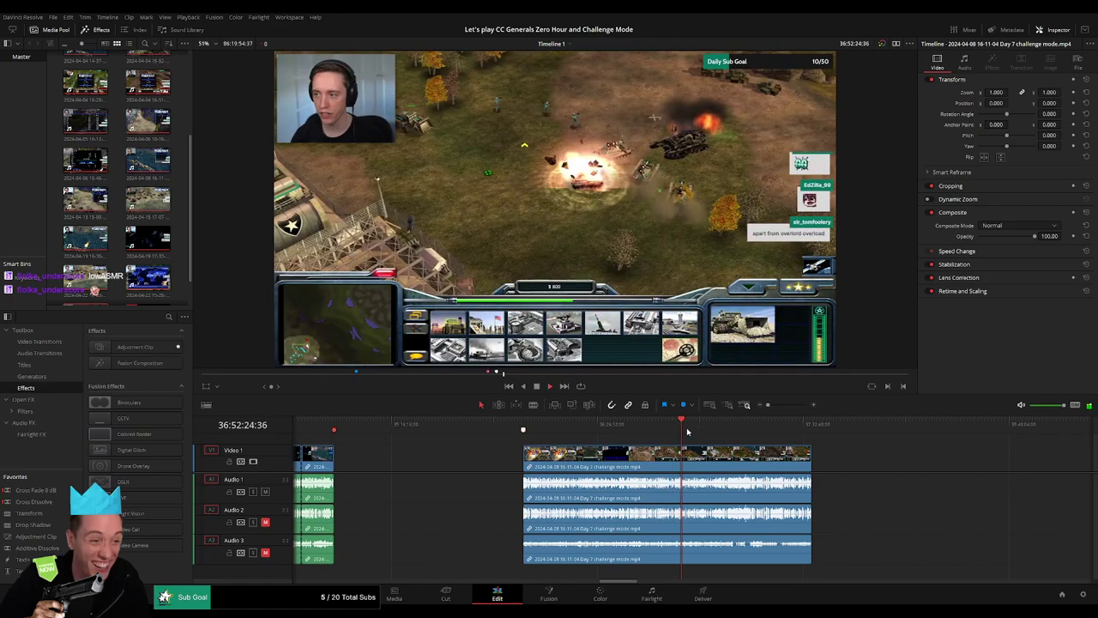
{"action": "left_click_drag", "start_coordinate": [767, 404], "coordinate": [784, 404]}
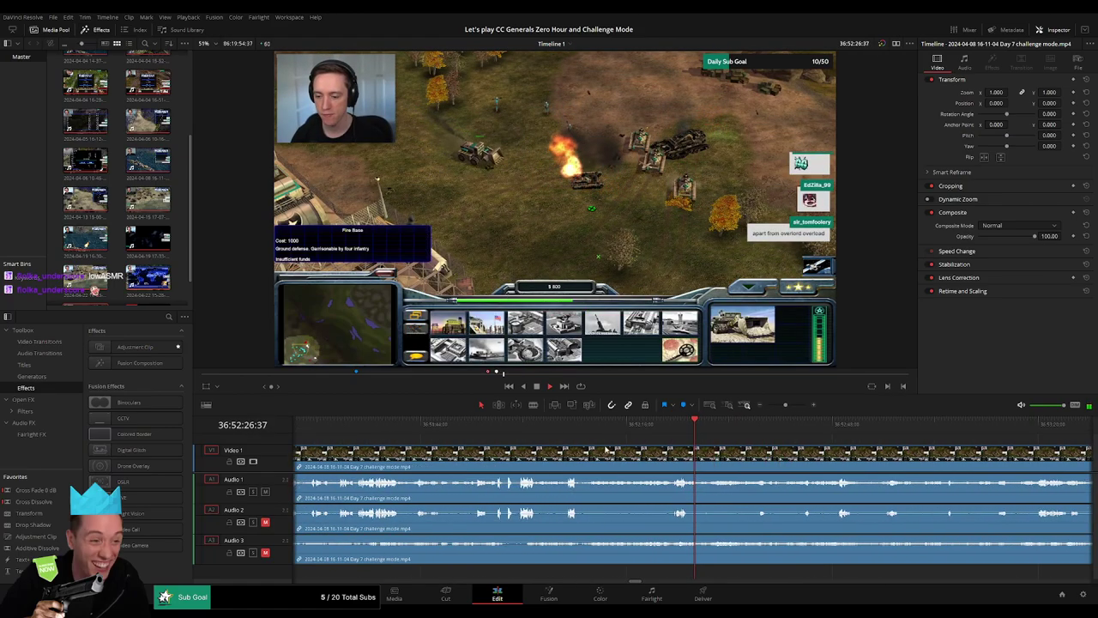
- Park the playhead on the exact cut frame just past the game menu
{"action": "left_click", "coordinate": [543, 424]}
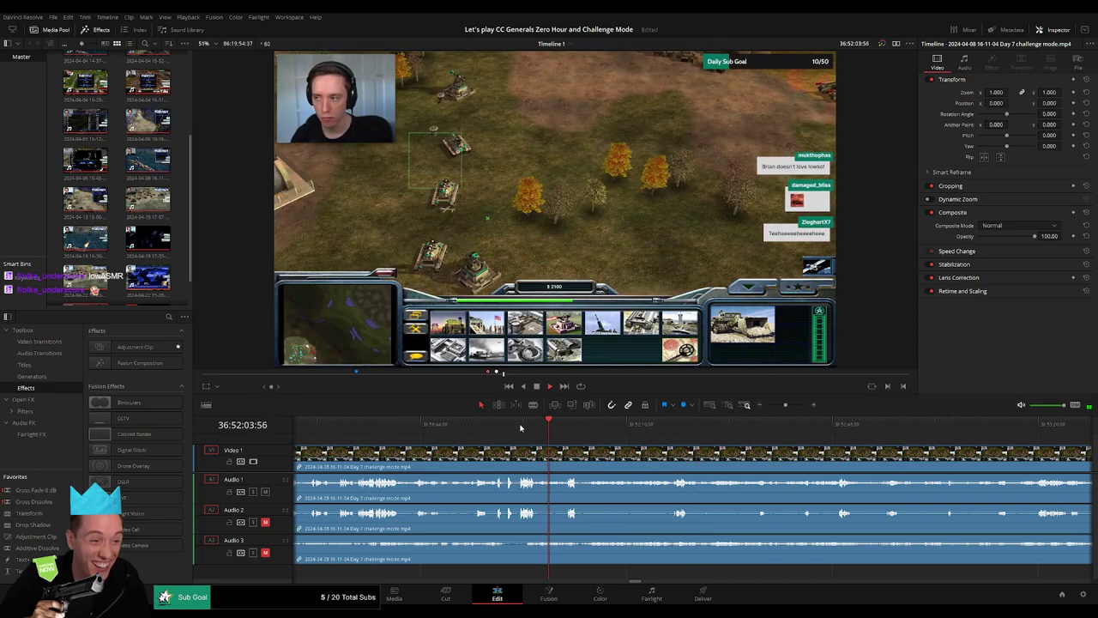
{"action": "left_click", "coordinate": [521, 424]}
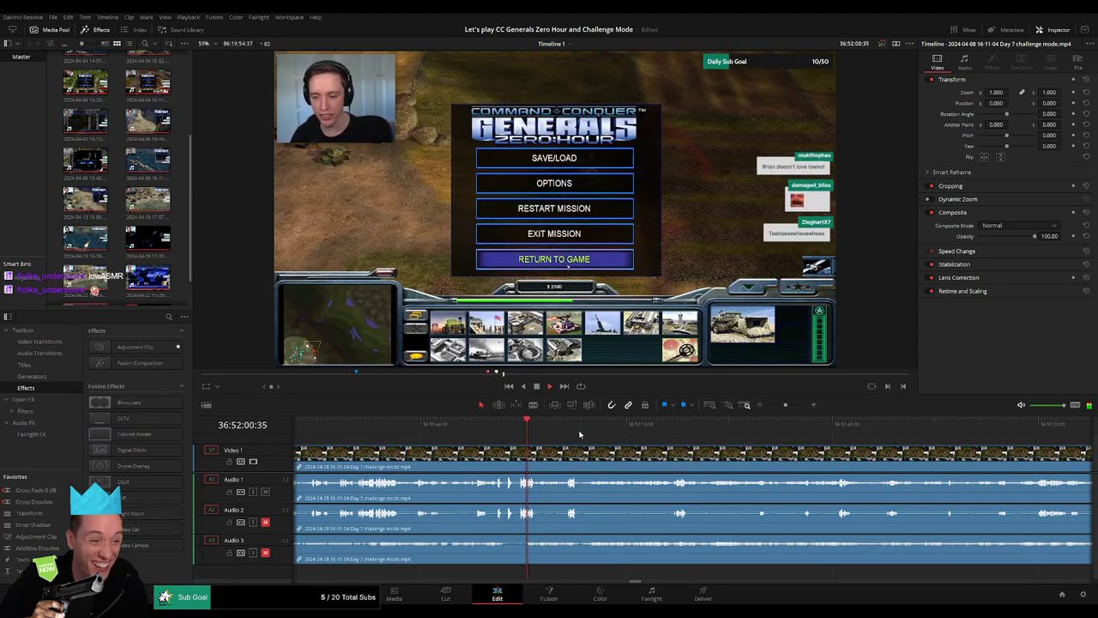
{"action": "left_click", "coordinate": [564, 425]}
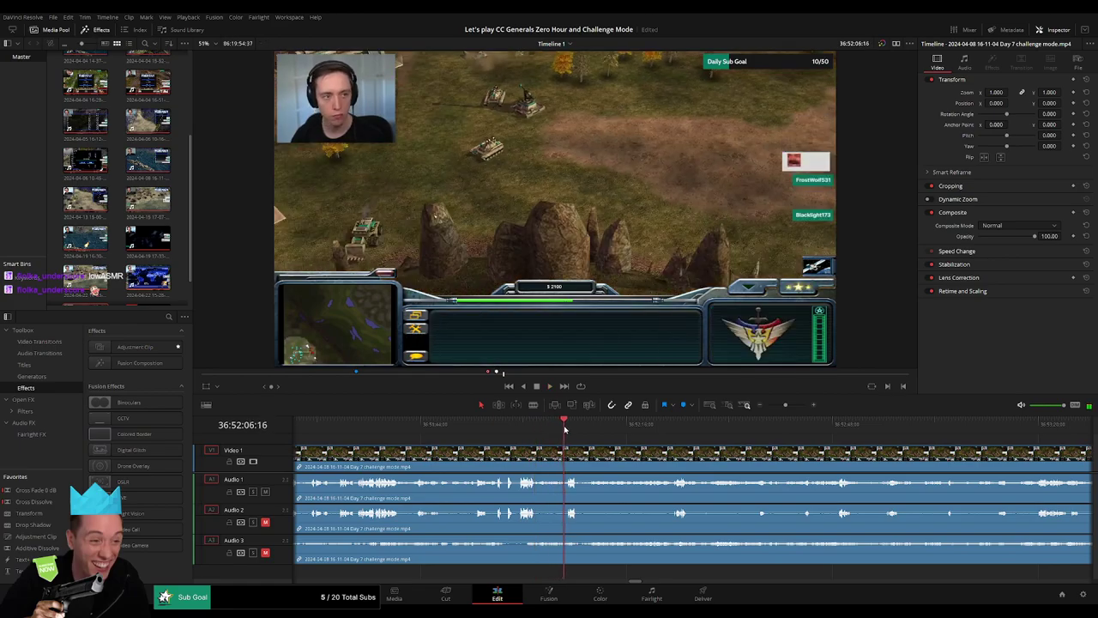
{"action": "left_click_drag", "start_coordinate": [785, 404], "coordinate": [790, 405]}
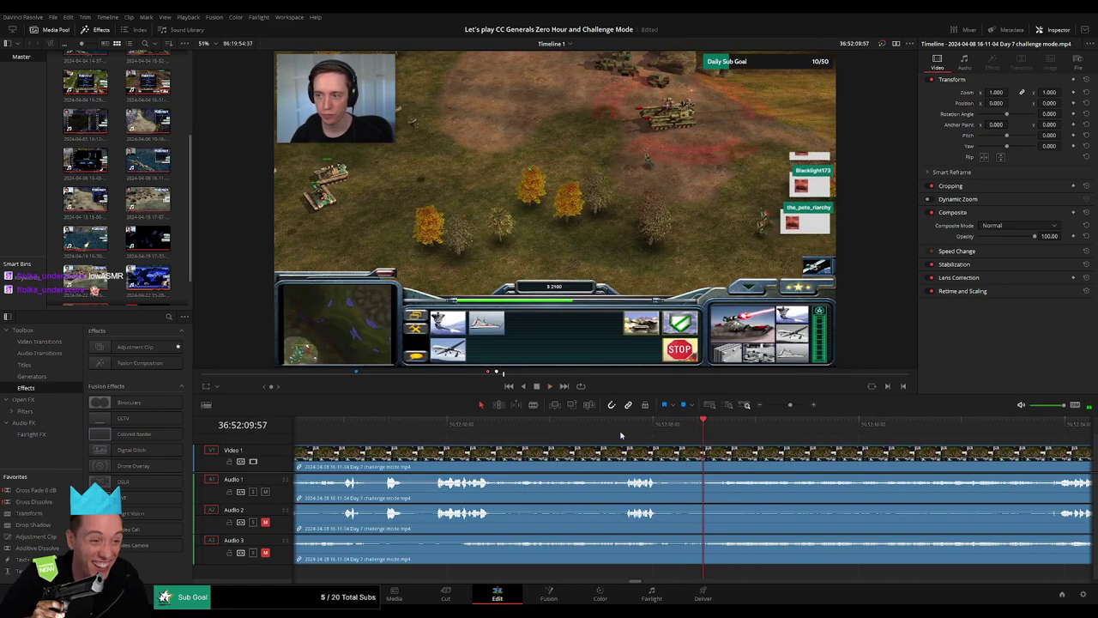
{"action": "left_click", "coordinate": [624, 435]}
{"action": "left_click_drag", "start_coordinate": [626, 435], "coordinate": [601, 435]}
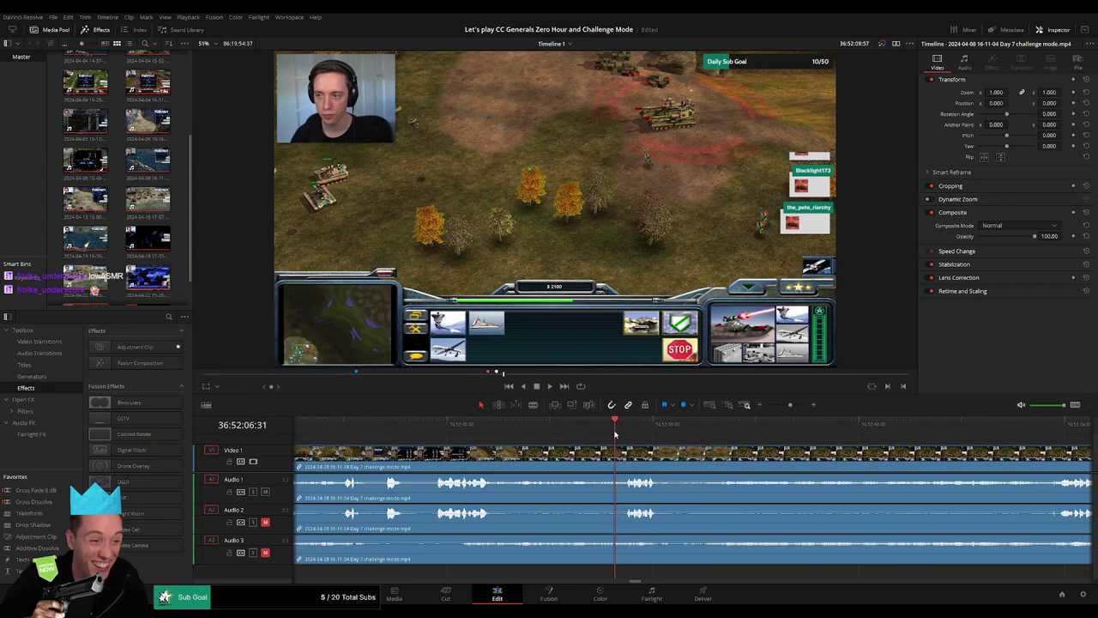
- Split the Day 7 clip at the playhead, trim the new edit point about a second, and play back
{"action": "key", "text": "ctrl+b"}
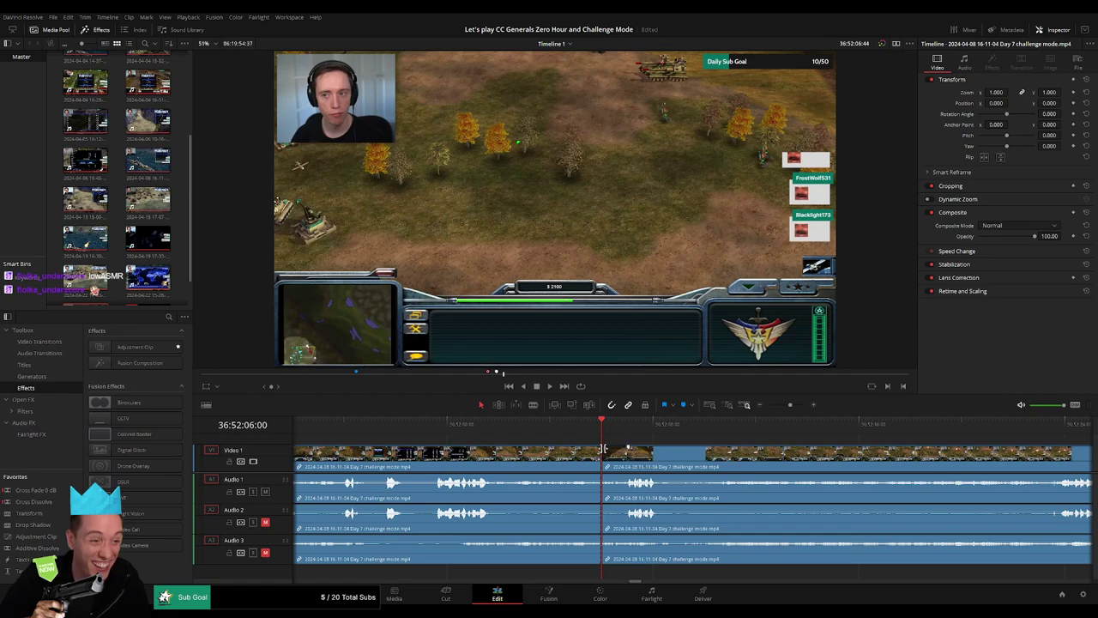
{"action": "left_click_drag", "start_coordinate": [600, 449], "coordinate": [574, 449]}
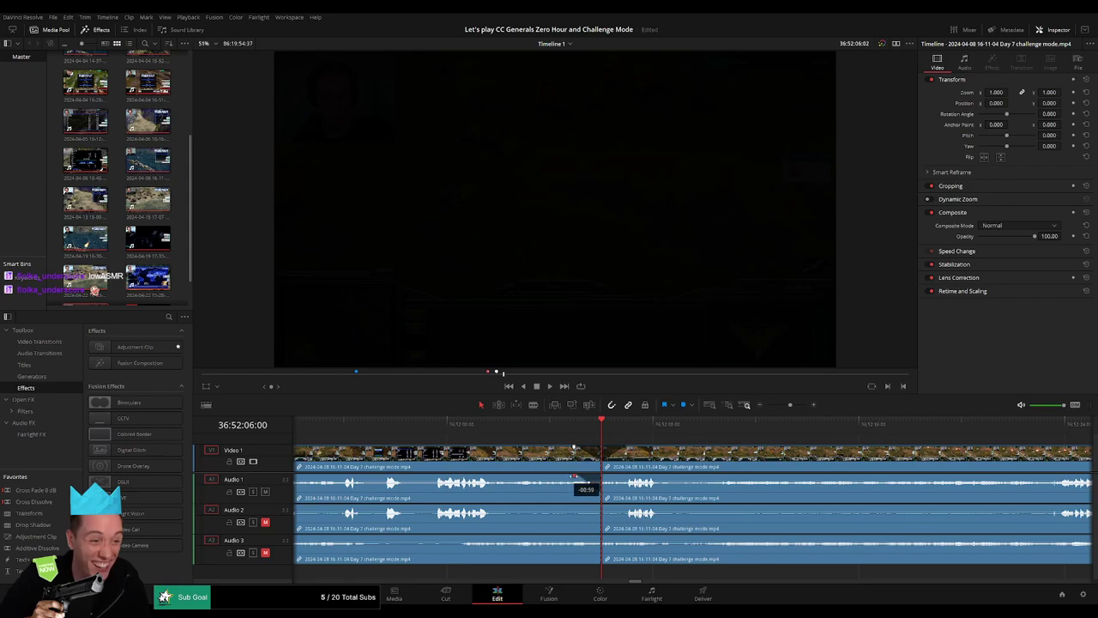
{"action": "left_click", "coordinate": [605, 475]}
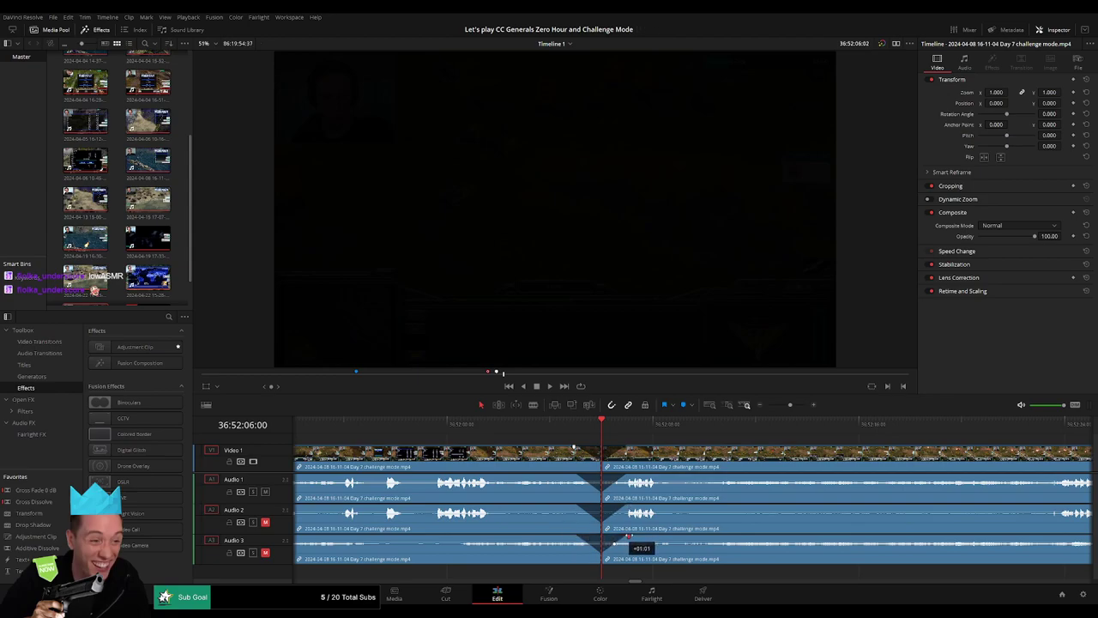
{"action": "key", "text": "space"}
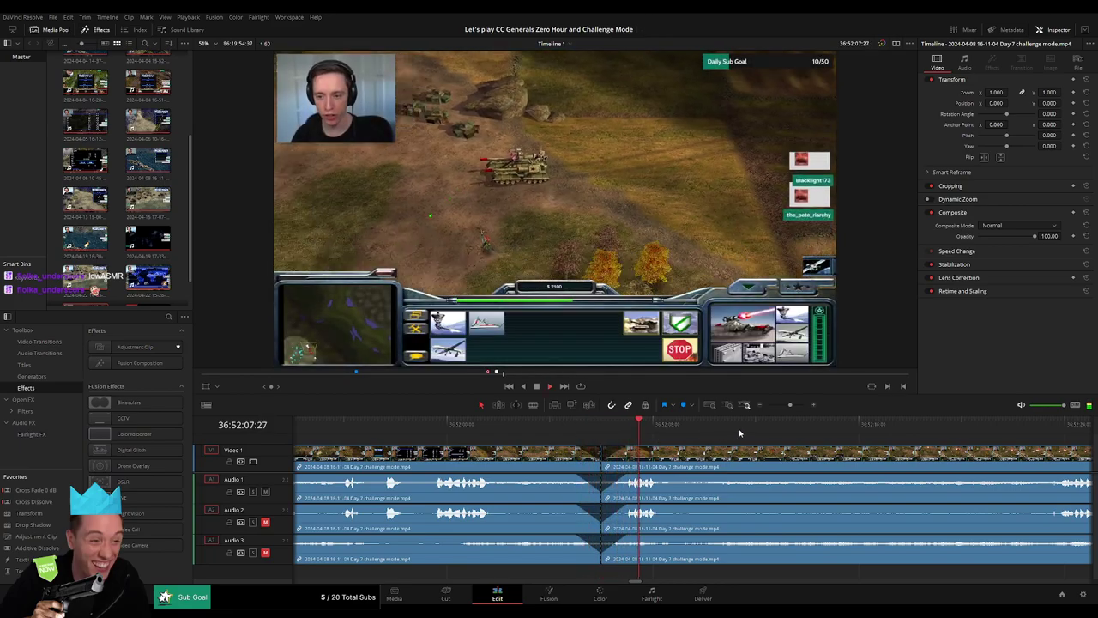
- Move the later Day 7 piece away, leaving a gap on the timeline
{"action": "scroll", "coordinate": [741, 443], "scroll_direction": "down", "scroll_amount": 5}
{"action": "scroll", "coordinate": [741, 442], "scroll_direction": "right", "scroll_amount": 3}
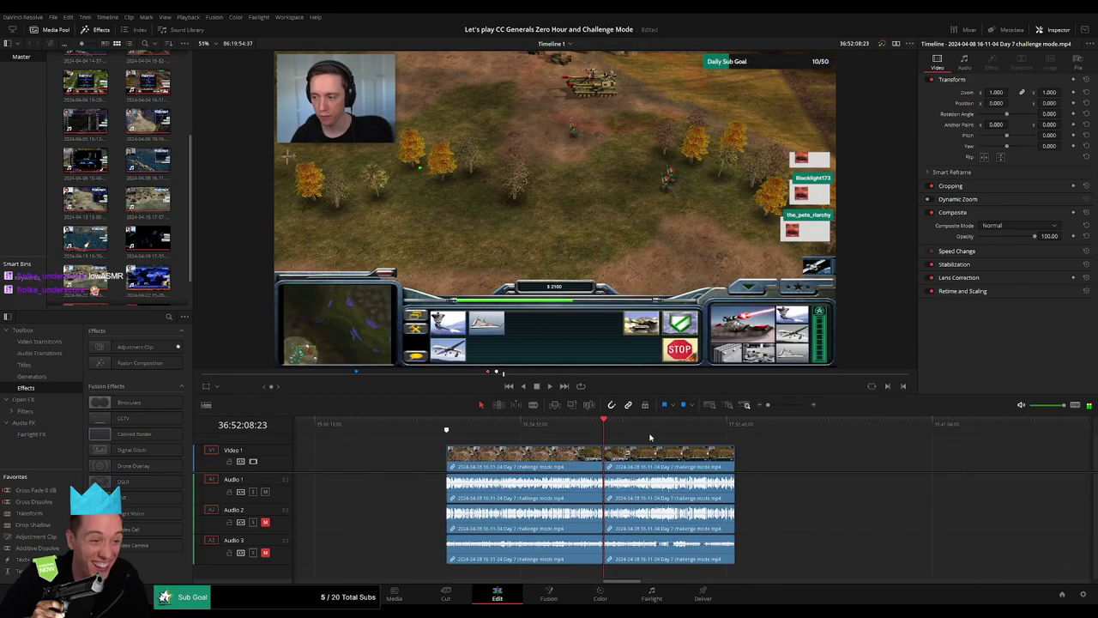
{"action": "key", "text": "Up"}
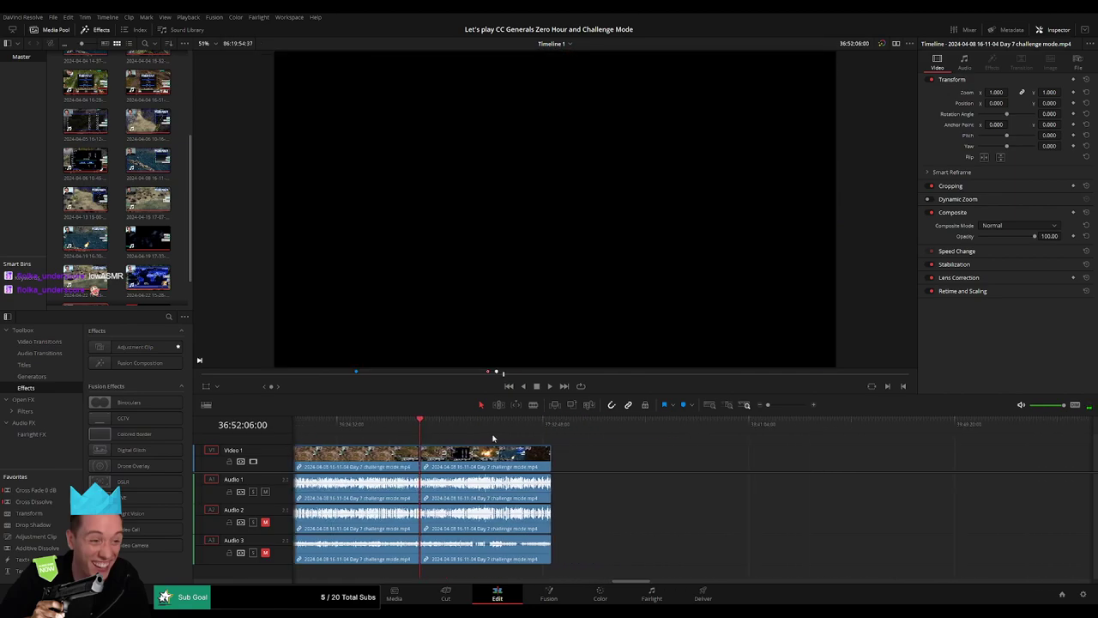
{"action": "left_click_drag", "start_coordinate": [618, 455], "coordinate": [742, 454]}
{"action": "left_click", "coordinate": [551, 462]}
{"action": "key", "text": "Escape"}
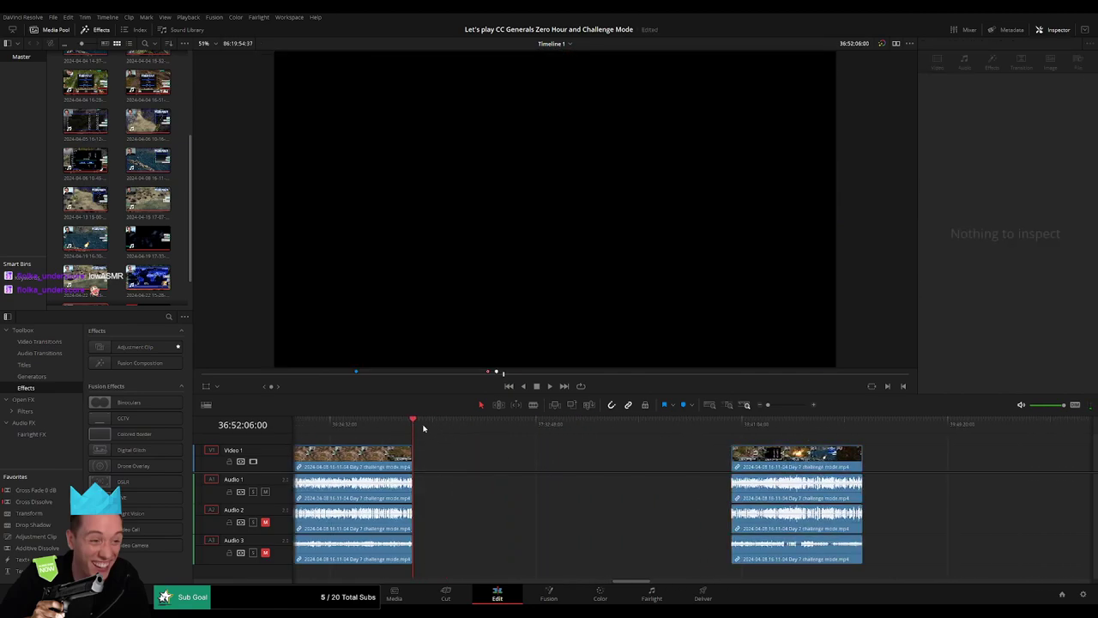
{"action": "left_click_drag", "start_coordinate": [538, 442], "coordinate": [606, 444]}
- Slide the later Day 7 piece left so it leads straight into the Day 8 clip
{"action": "left_click_drag", "start_coordinate": [768, 404], "coordinate": [777, 406]}
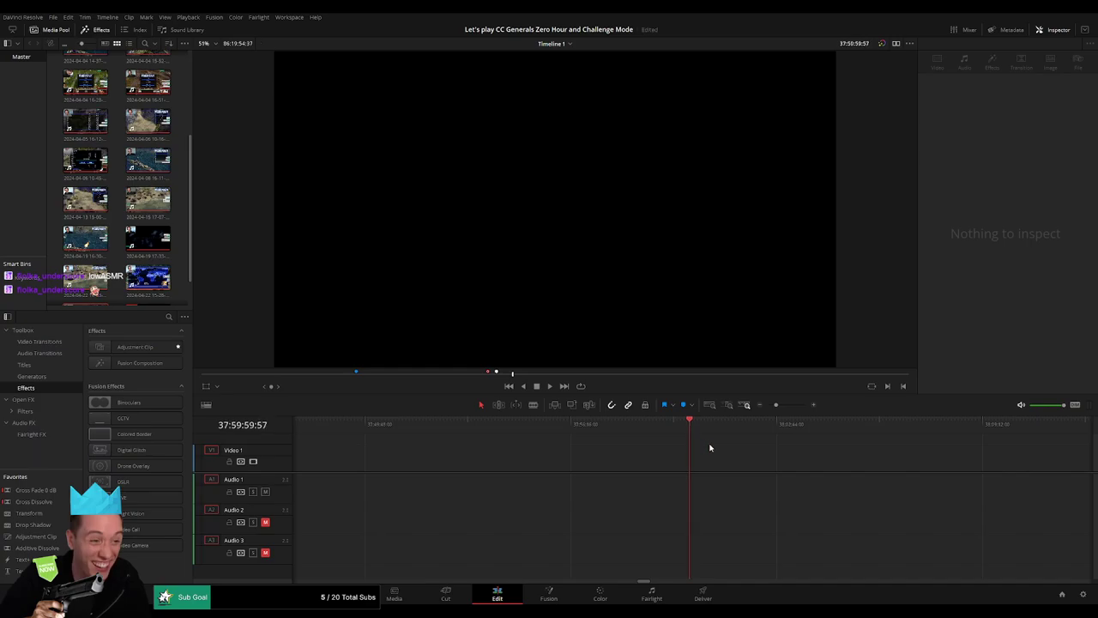
{"action": "left_click_drag", "start_coordinate": [777, 404], "coordinate": [768, 404]}
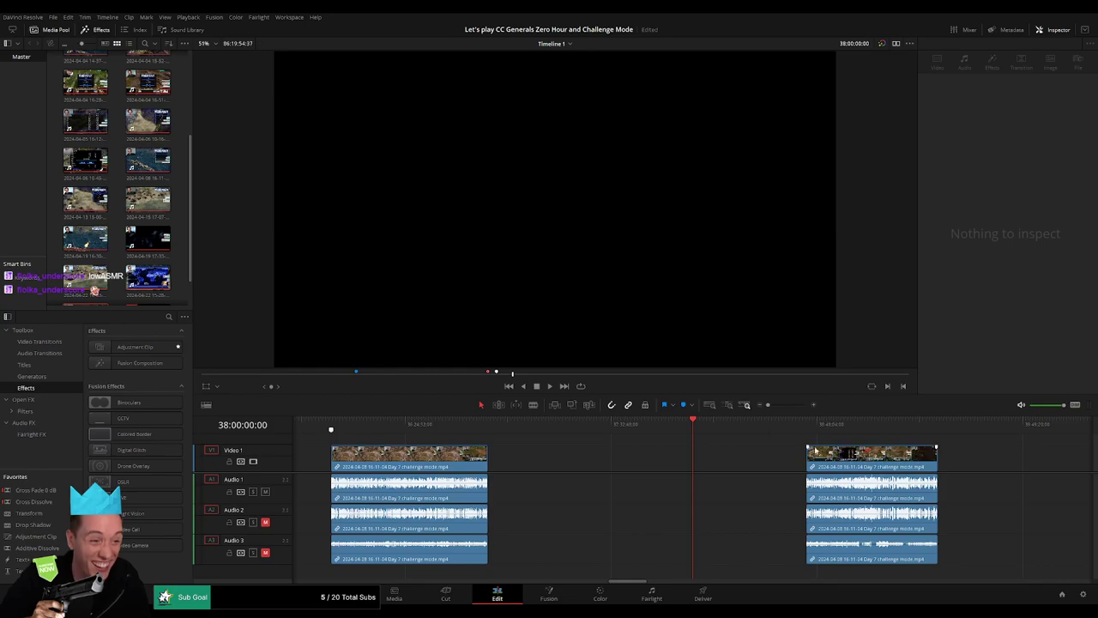
{"action": "left_click_drag", "start_coordinate": [863, 446], "coordinate": [751, 444]}
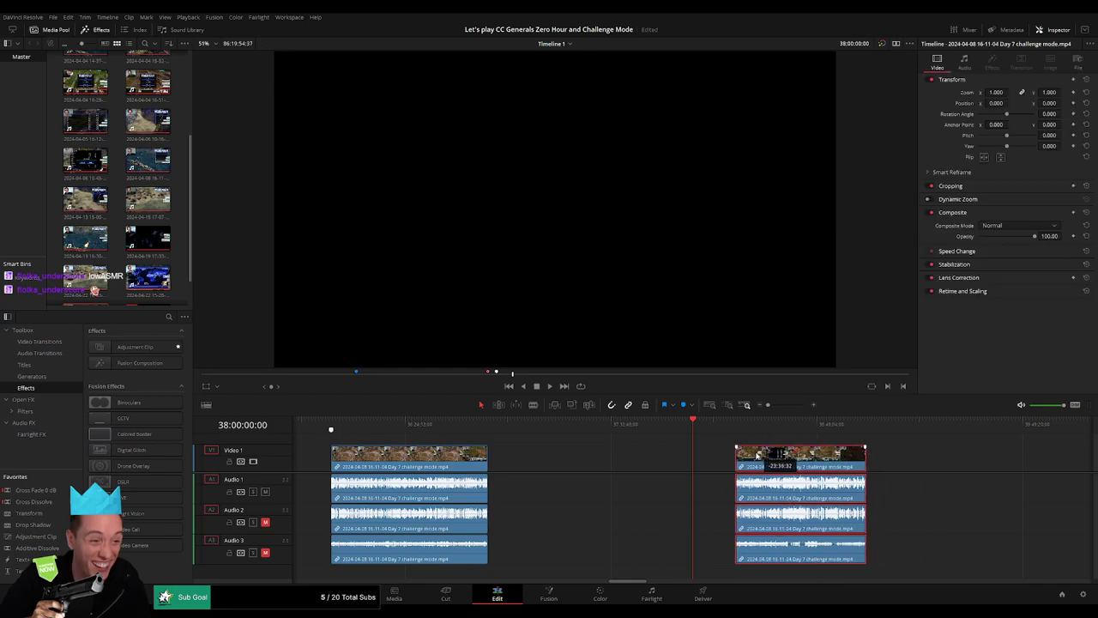
{"action": "left_click", "coordinate": [819, 424]}
{"action": "scroll", "coordinate": [823, 446], "scroll_direction": "right", "scroll_amount": 5}
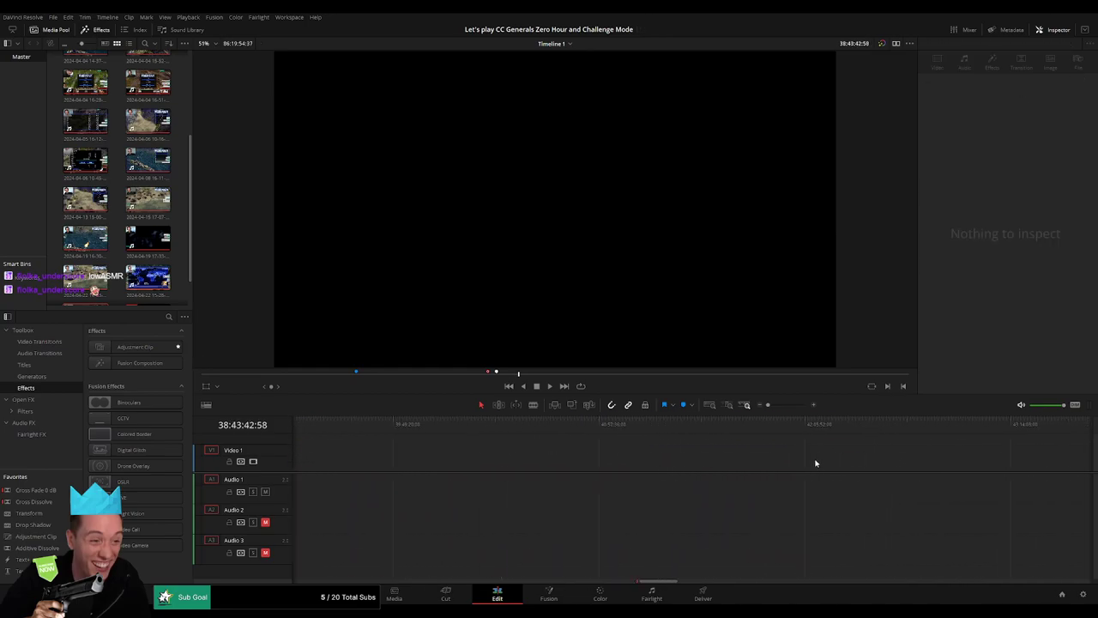
{"action": "scroll", "coordinate": [597, 461], "scroll_direction": "left", "scroll_amount": 5}
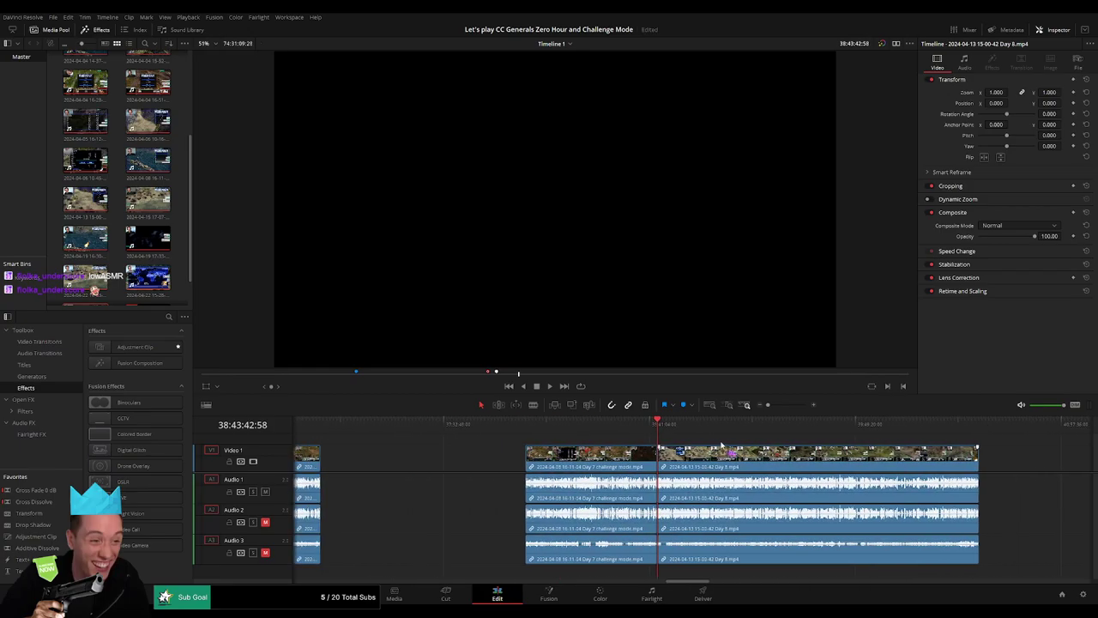
- Locate the exit dialog frame in the Day 7 footage just before the Day 8 join
{"action": "key", "text": "Up"}
{"action": "left_click_drag", "start_coordinate": [598, 429], "coordinate": [655, 431]}
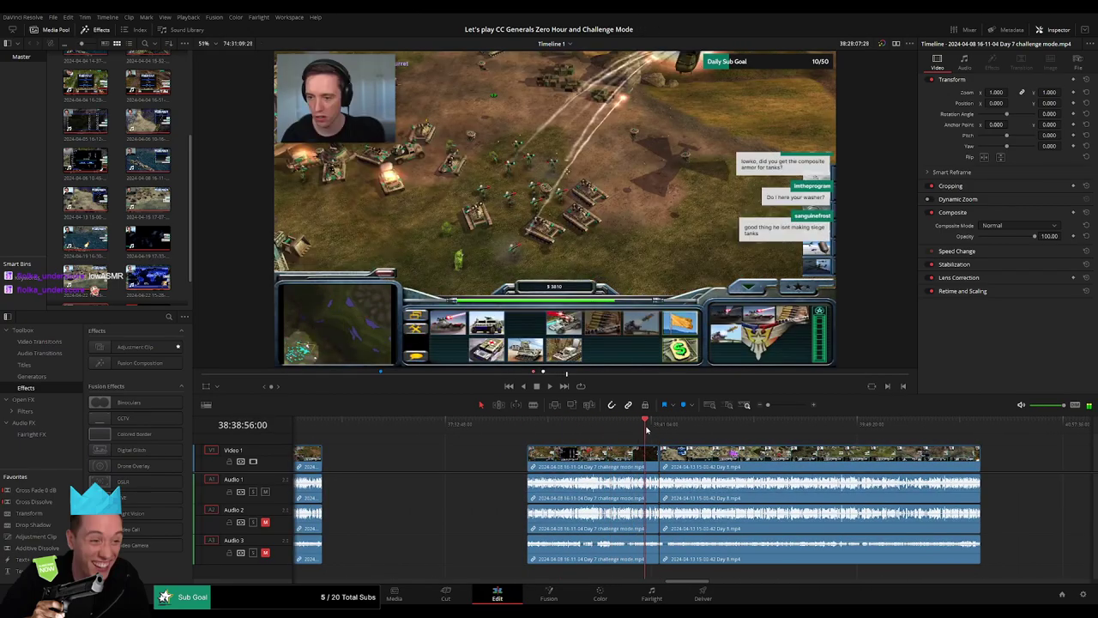
{"action": "left_click_drag", "start_coordinate": [780, 410], "coordinate": [790, 405]}
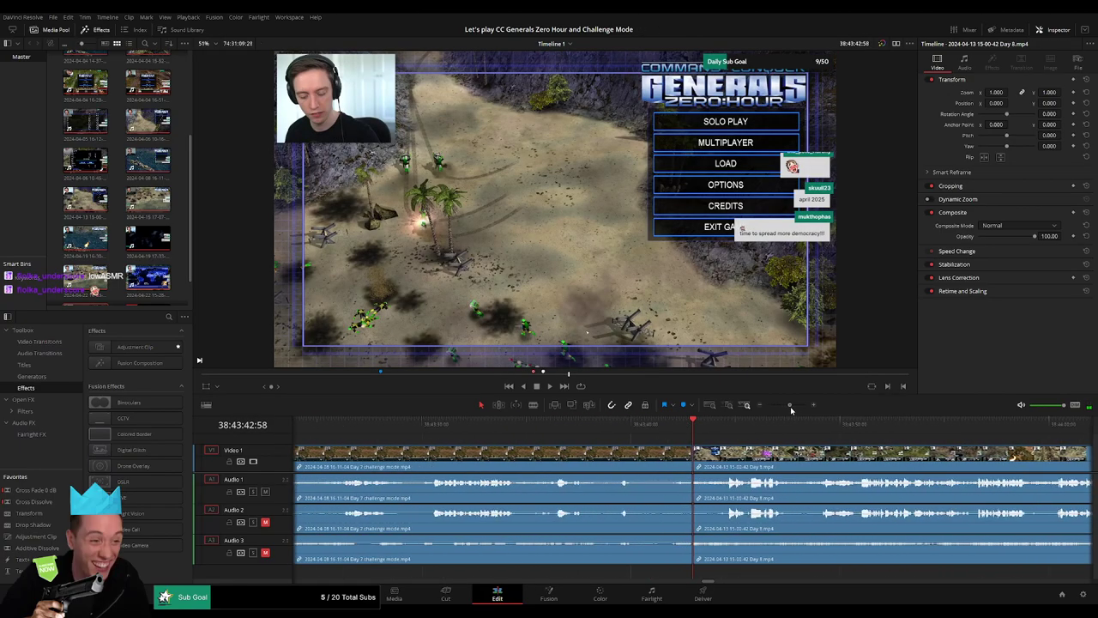
{"action": "left_click", "coordinate": [546, 422]}
{"action": "key", "text": "space"}
{"action": "left_click", "coordinate": [607, 422]}
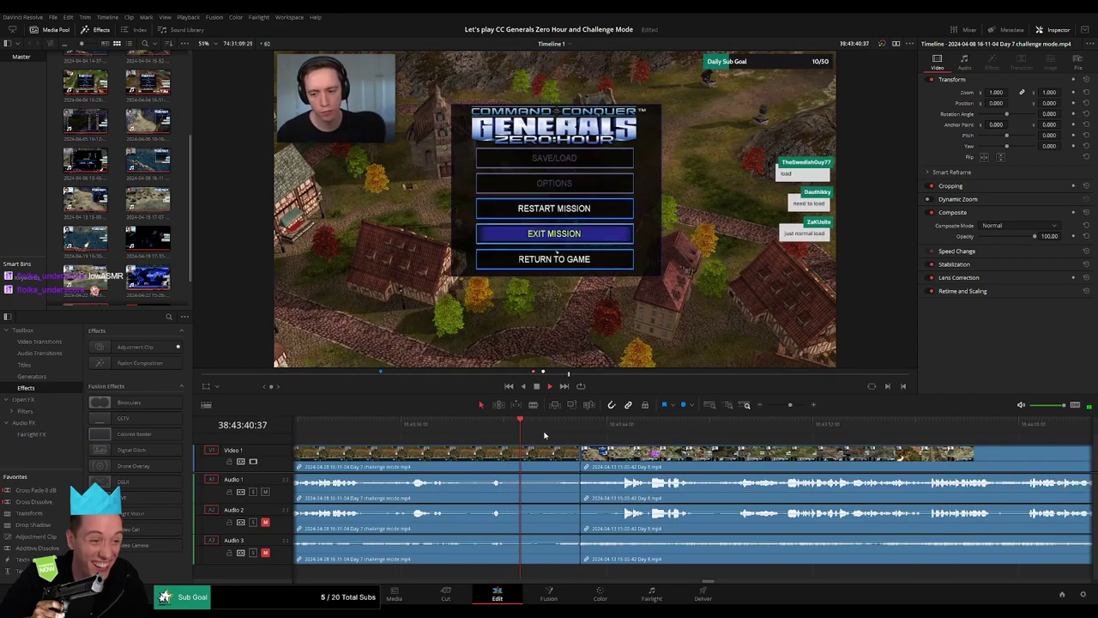
{"action": "left_click", "coordinate": [548, 423]}
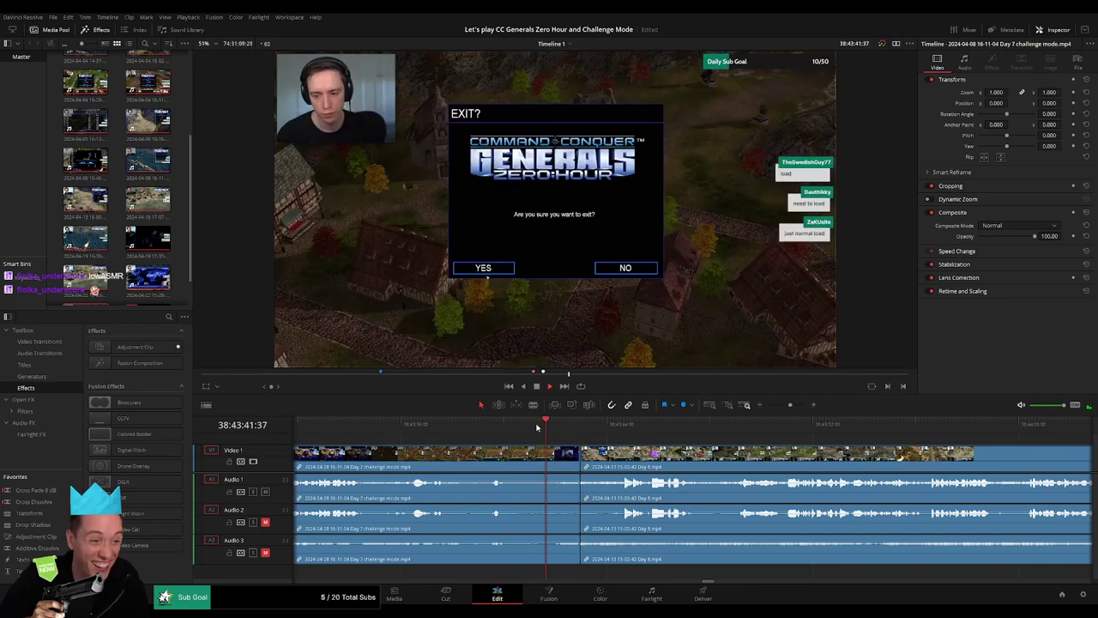
{"action": "left_click", "coordinate": [521, 423]}
{"action": "left_click", "coordinate": [541, 423]}
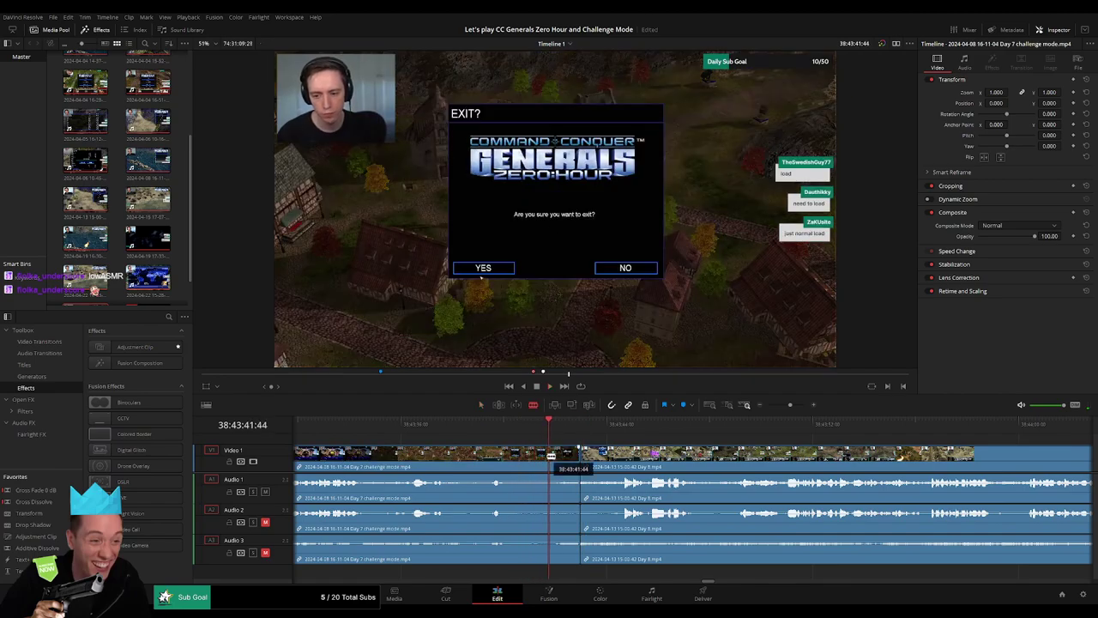
- Delete the stretch after the exit dialog and pull the Day 8 clip up to the cut
{"action": "left_click", "coordinate": [566, 456]}
{"action": "key", "text": "Delete"}
{"action": "left_click_drag", "start_coordinate": [577, 458], "coordinate": [546, 457]}
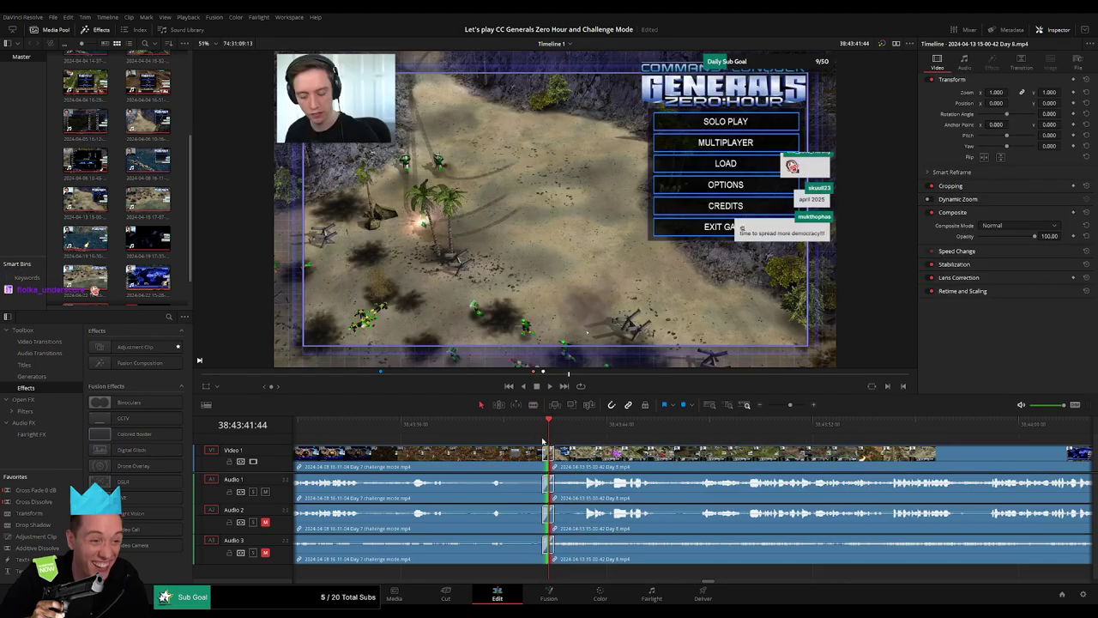
{"action": "left_click_drag", "start_coordinate": [387, 423], "coordinate": [331, 423]}
- Play through the new join and scrub ahead into the Day 8 footage
{"action": "key", "text": "space"}
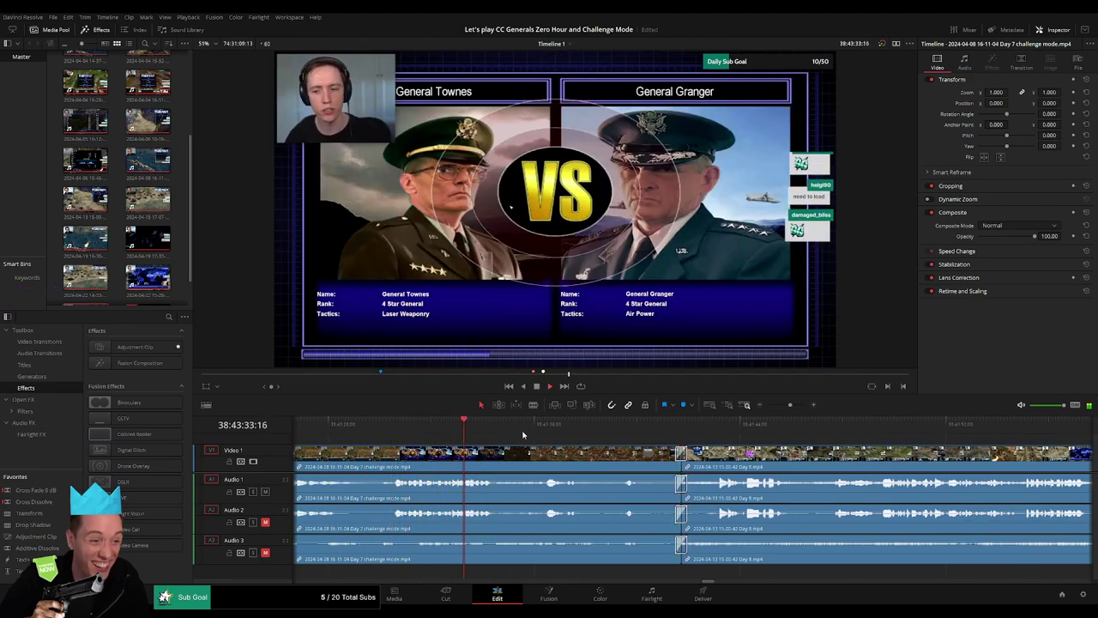
{"action": "left_click_drag", "start_coordinate": [547, 429], "coordinate": [627, 431]}
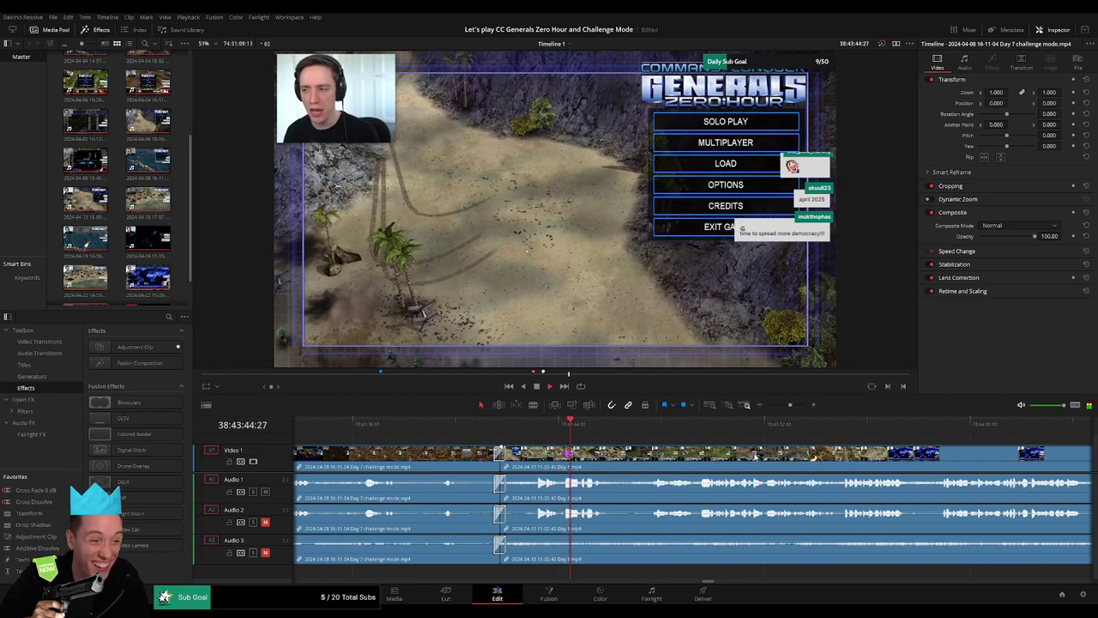
{"action": "left_click_drag", "start_coordinate": [790, 404], "coordinate": [767, 404]}
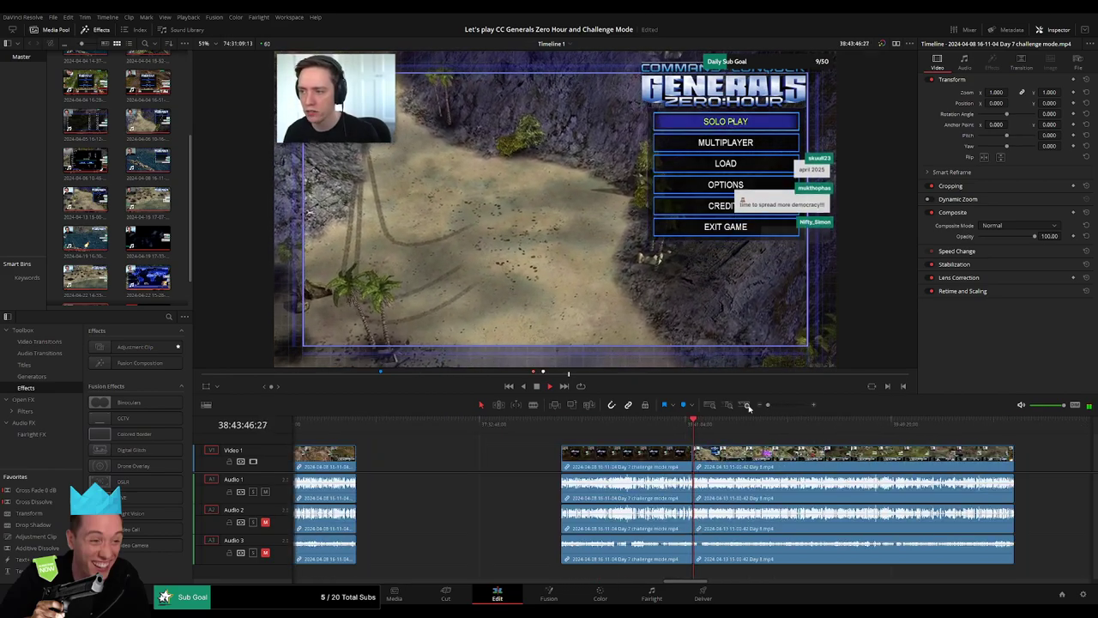
{"action": "left_click", "coordinate": [747, 406]}
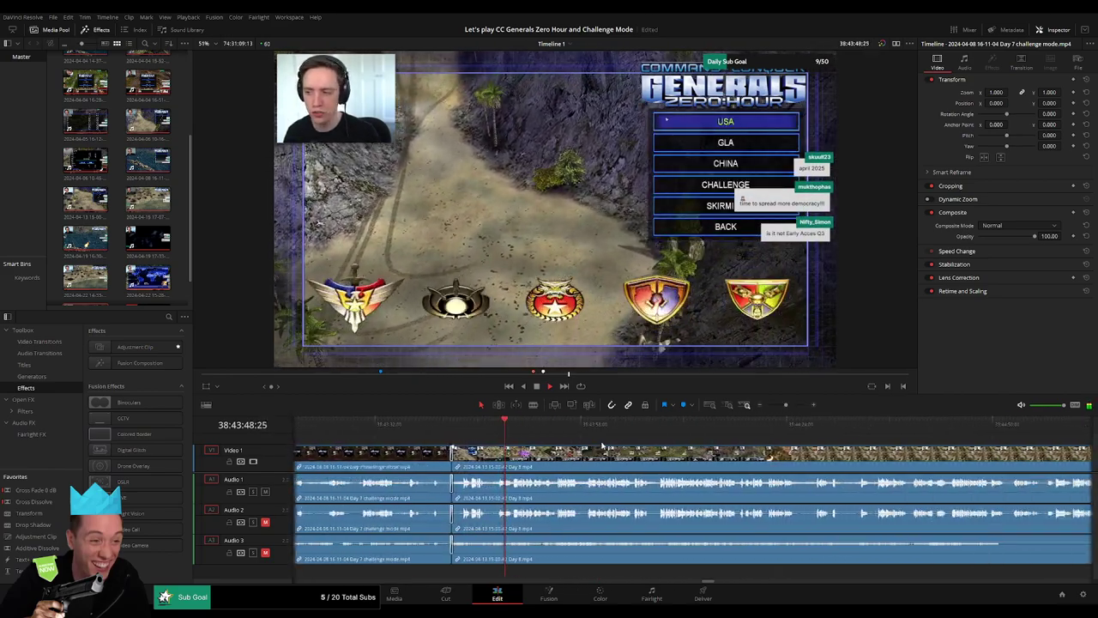
{"action": "left_click", "coordinate": [575, 427]}
{"action": "left_click", "coordinate": [781, 429]}
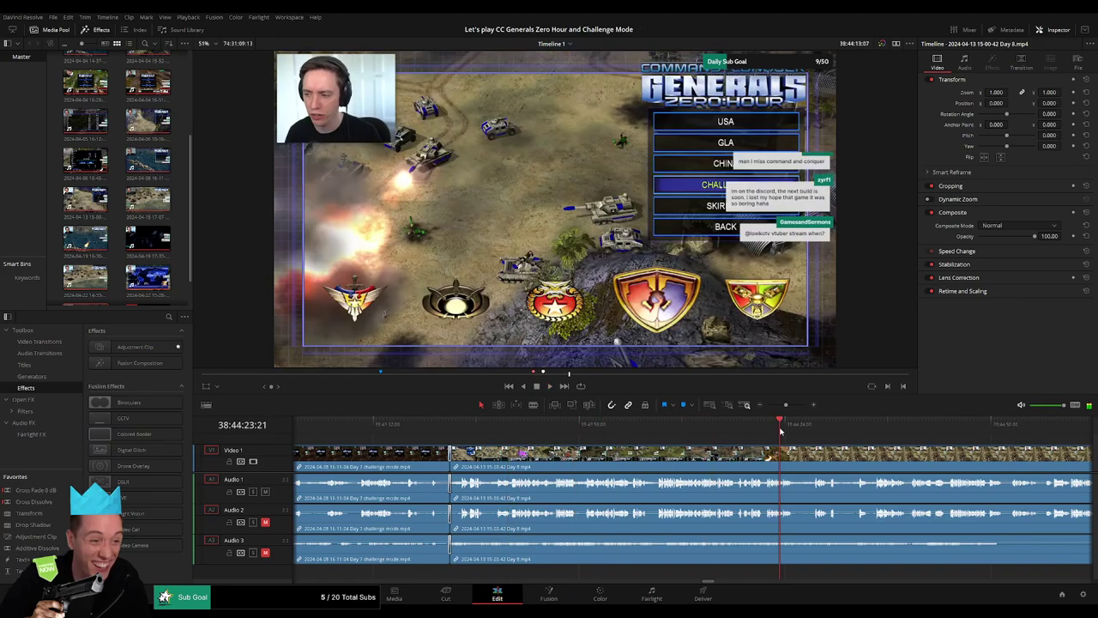
{"action": "left_click", "coordinate": [543, 427]}
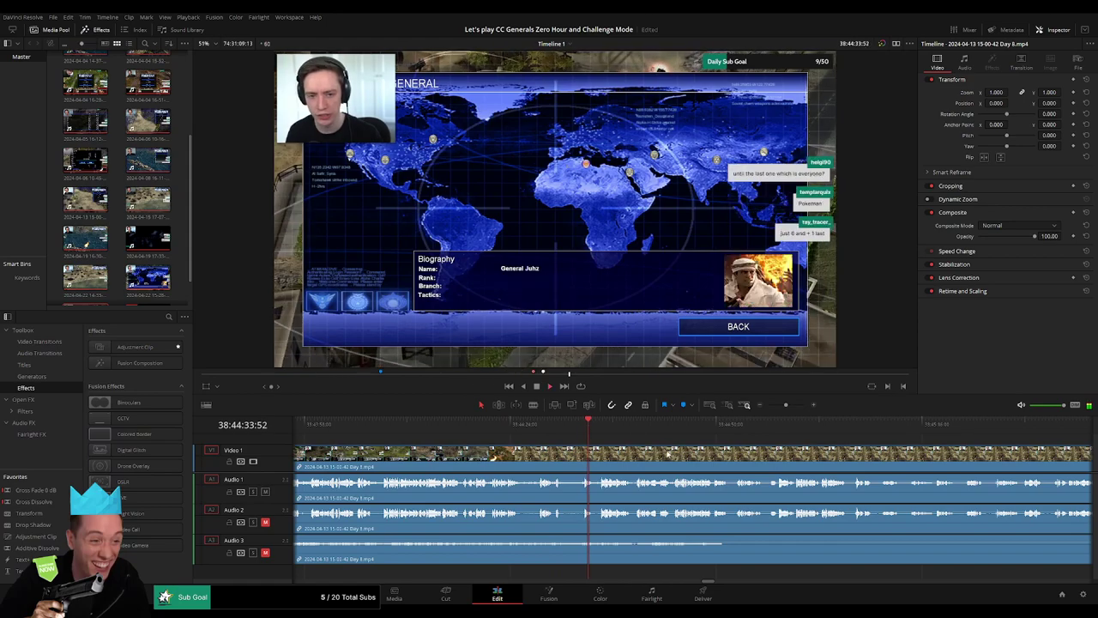
{"action": "left_click_drag", "start_coordinate": [785, 405], "coordinate": [773, 405]}
{"action": "scroll", "coordinate": [468, 436], "scroll_direction": "right", "scroll_amount": 3}
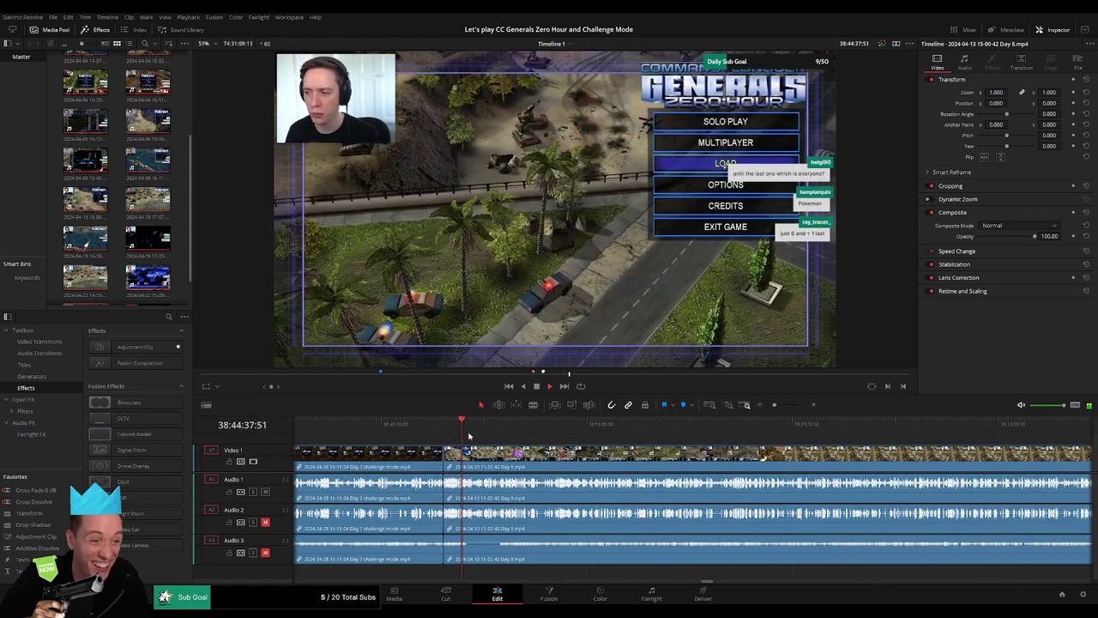
- Park the playhead where the Day 8 match begins, around 38:52:35
{"action": "left_click_drag", "start_coordinate": [468, 437], "coordinate": [601, 432]}
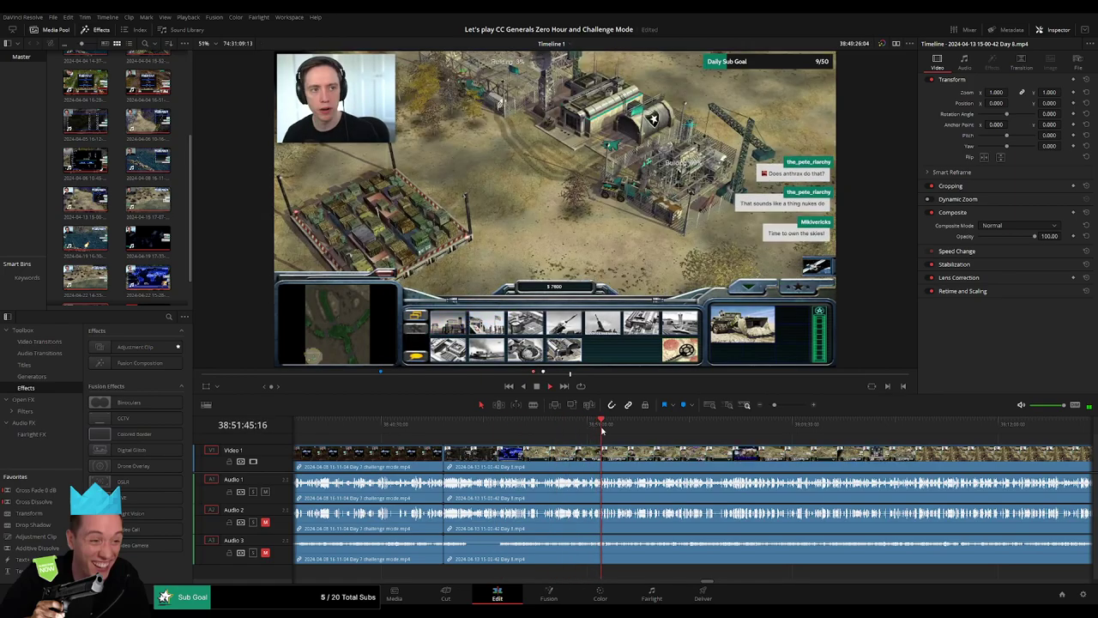
{"action": "left_click_drag", "start_coordinate": [609, 431], "coordinate": [605, 431]}
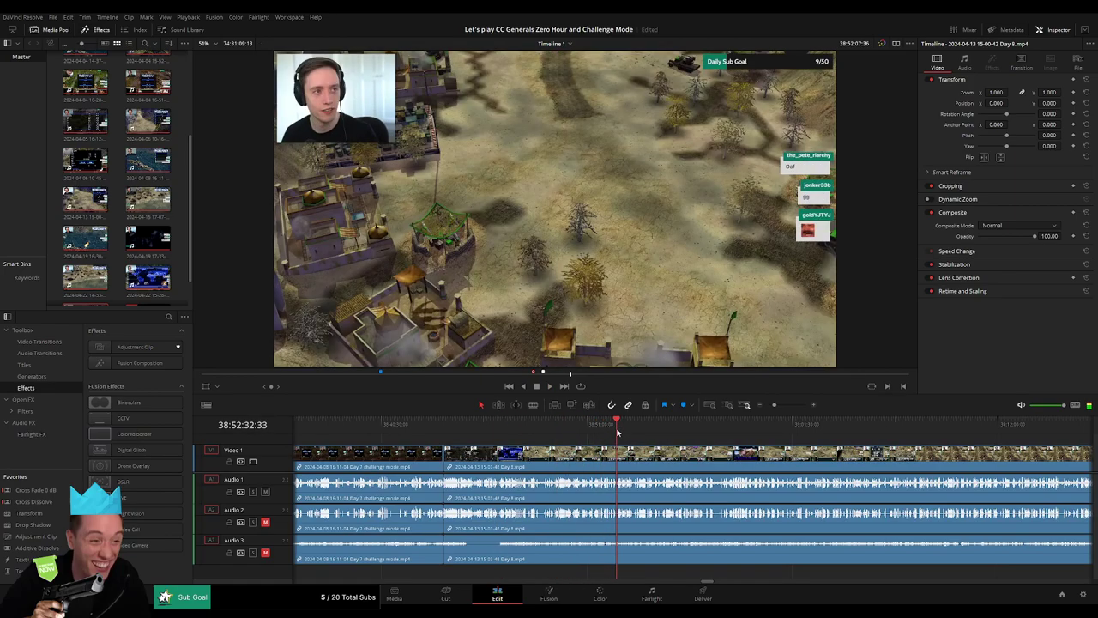
{"action": "key", "text": "space"}
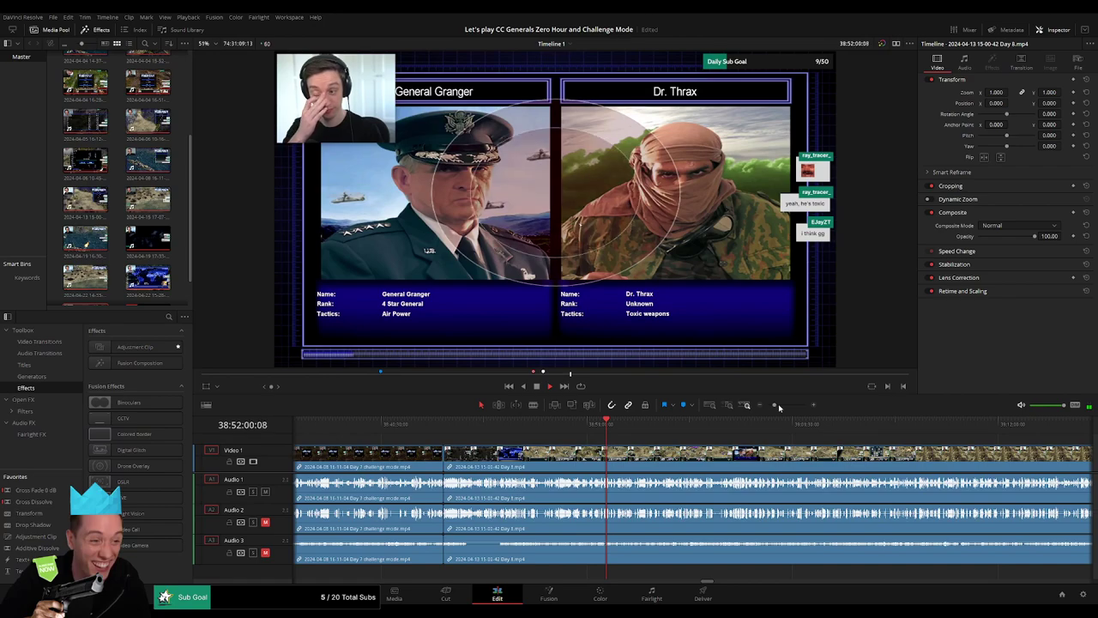
{"action": "left_click_drag", "start_coordinate": [774, 404], "coordinate": [793, 408]}
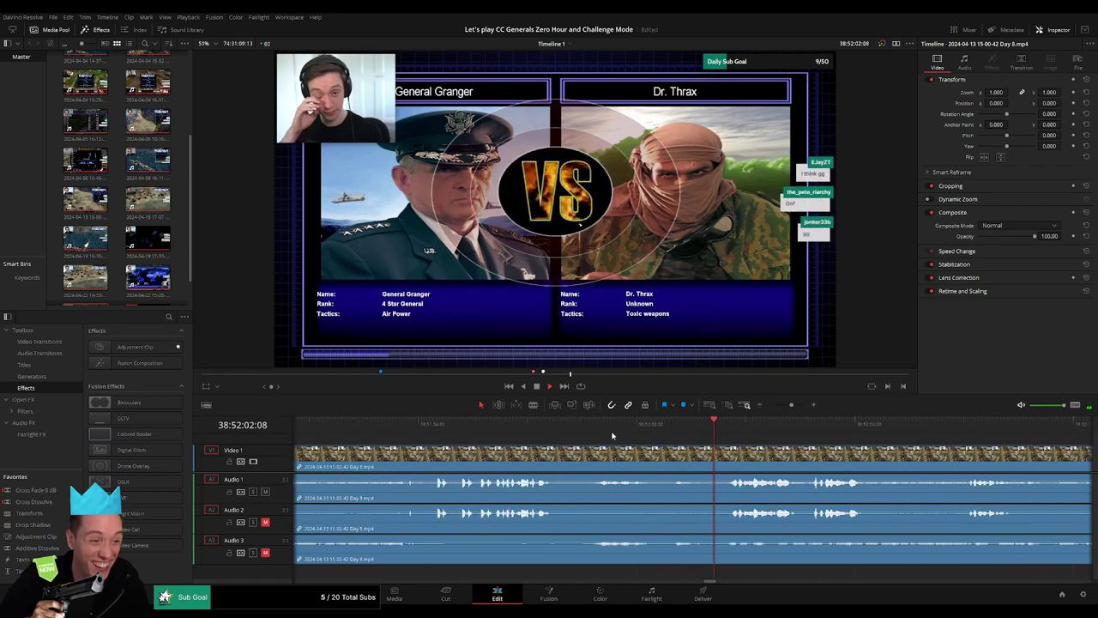
{"action": "left_click_drag", "start_coordinate": [611, 429], "coordinate": [644, 429]}
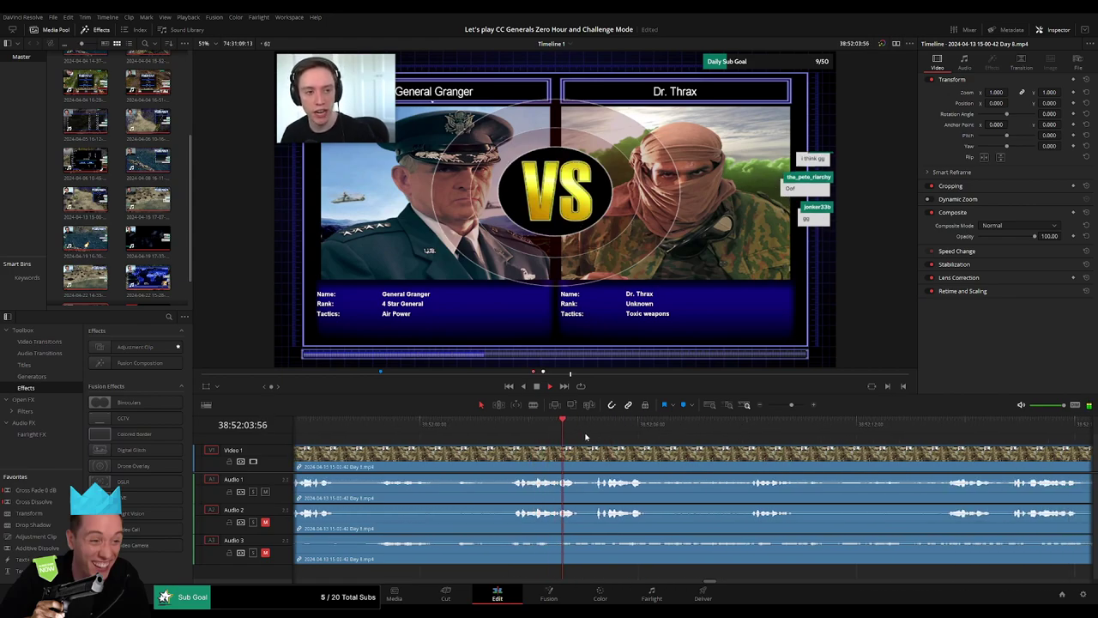
{"action": "left_click", "coordinate": [735, 423]}
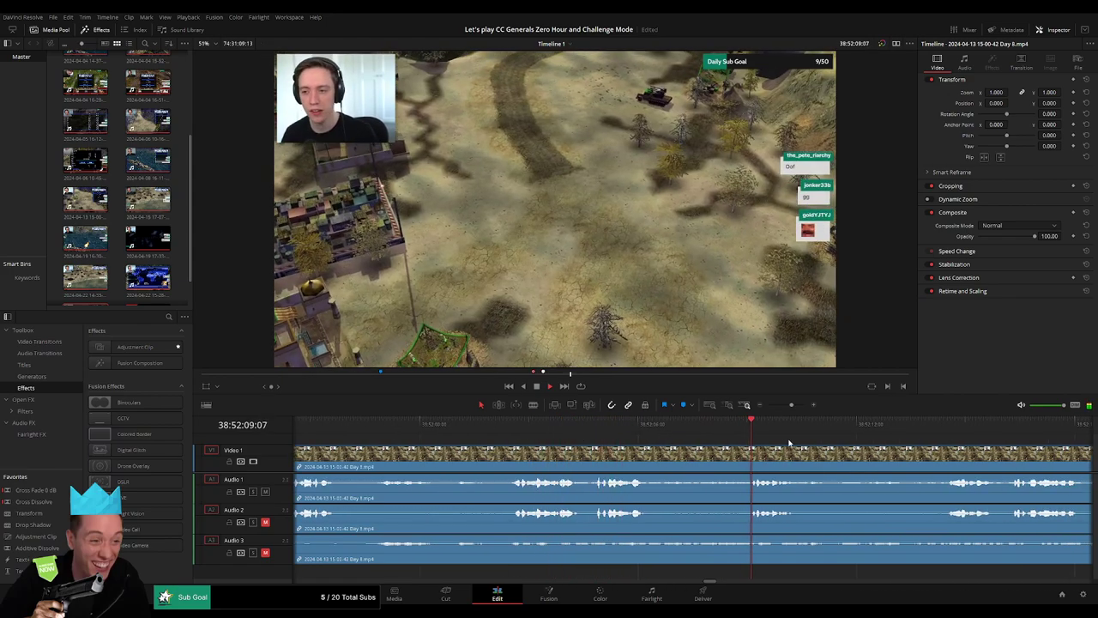
{"action": "left_click", "coordinate": [710, 433]}
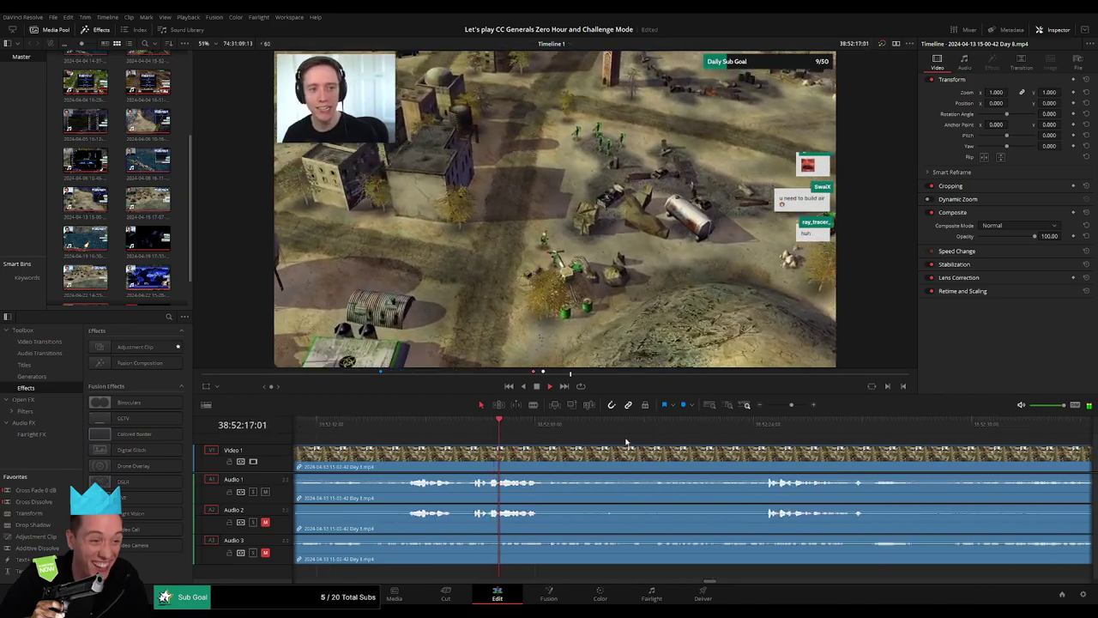
{"action": "left_click", "coordinate": [764, 425]}
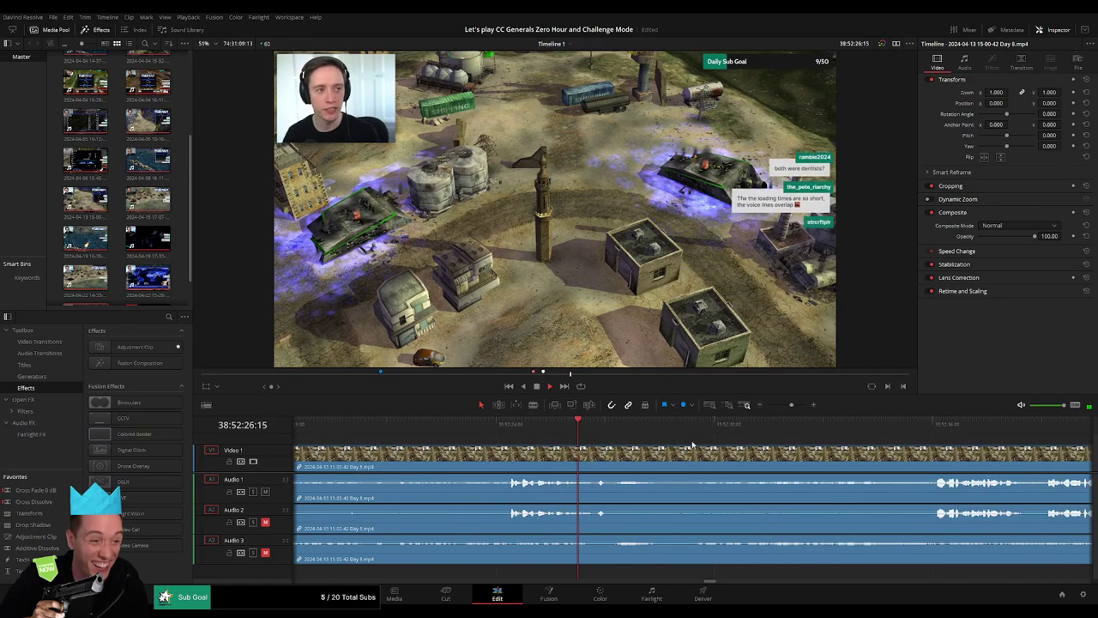
{"action": "left_click", "coordinate": [923, 429]}
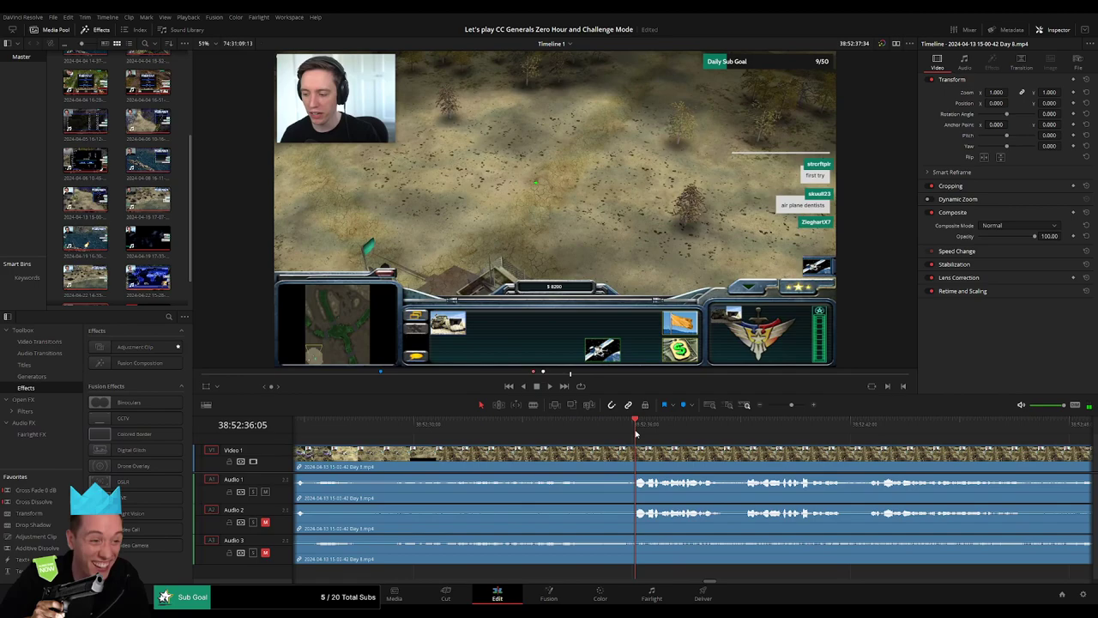
{"action": "left_click_drag", "start_coordinate": [636, 434], "coordinate": [601, 435]}
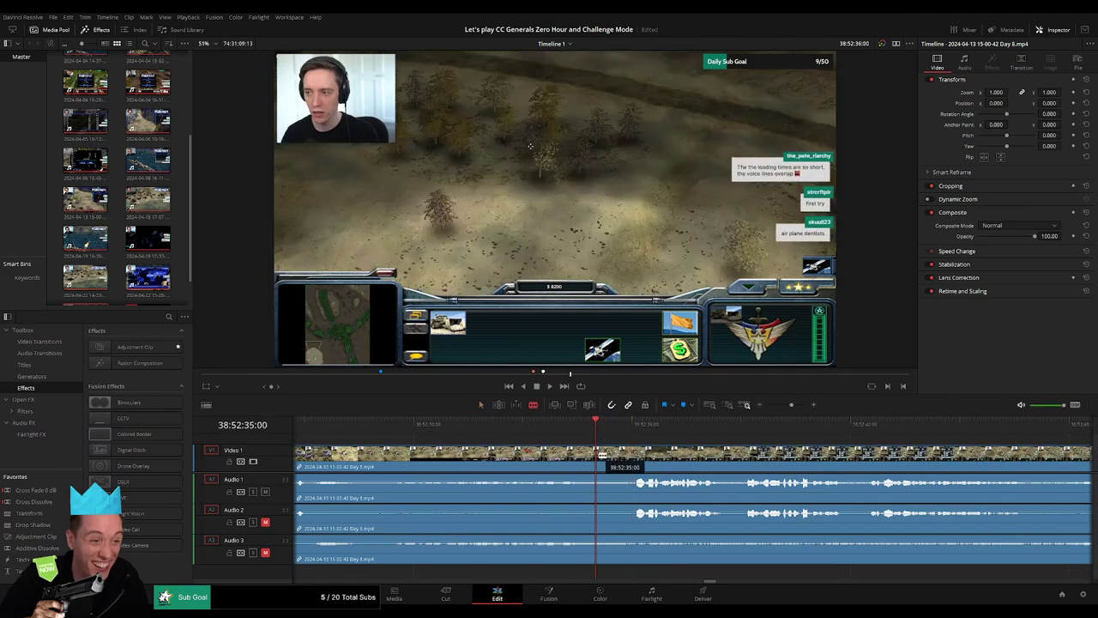
- Blade all Day 8 tracks at 38:52:35, trim the cut edge, and play it back
{"action": "left_click", "coordinate": [603, 455]}
{"action": "key", "text": "a"}
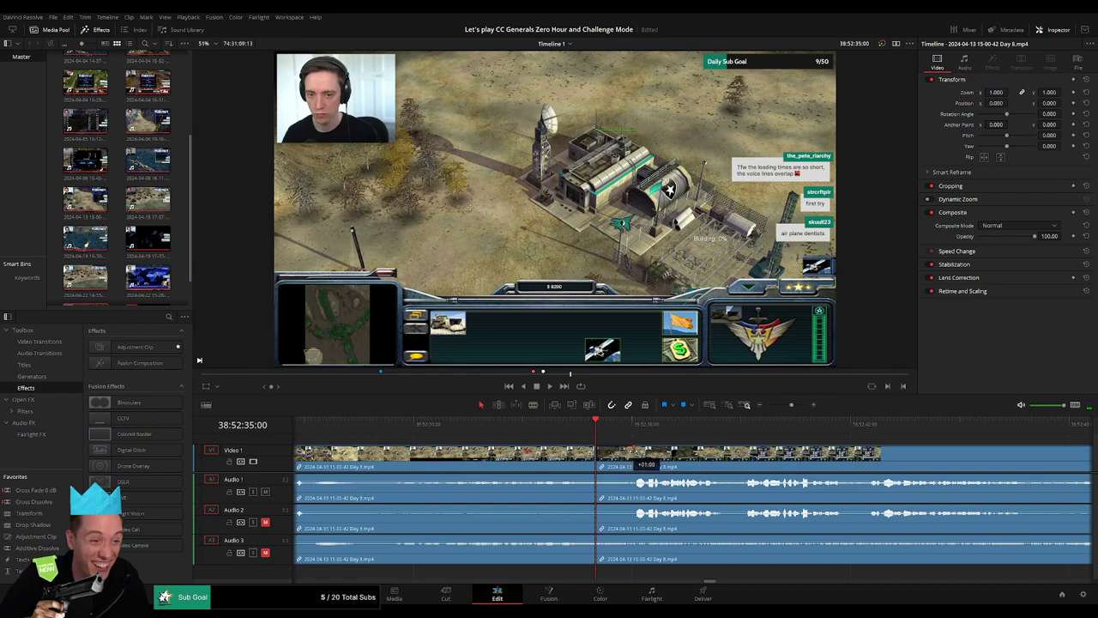
{"action": "left_click_drag", "start_coordinate": [577, 451], "coordinate": [560, 451]}
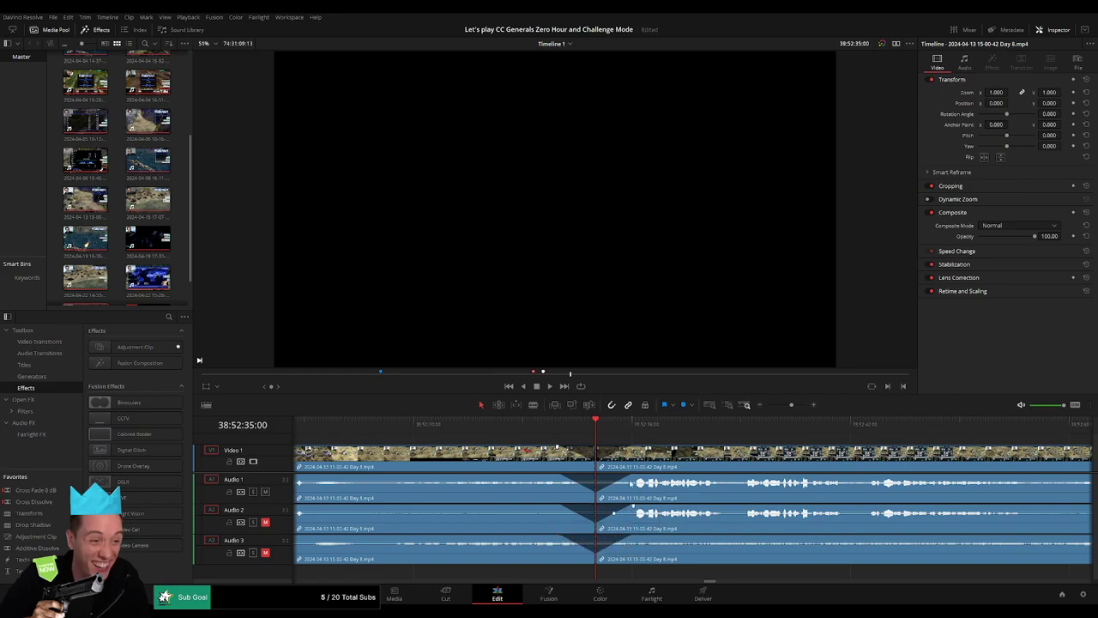
{"action": "key", "text": "space"}
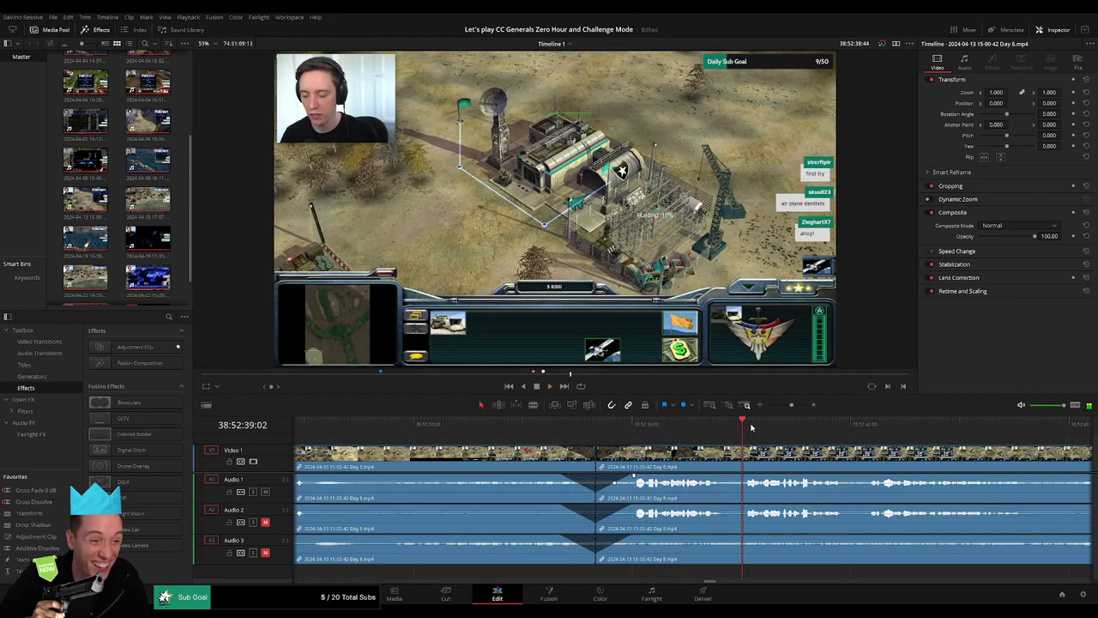
{"action": "left_click_drag", "start_coordinate": [791, 406], "coordinate": [730, 412]}
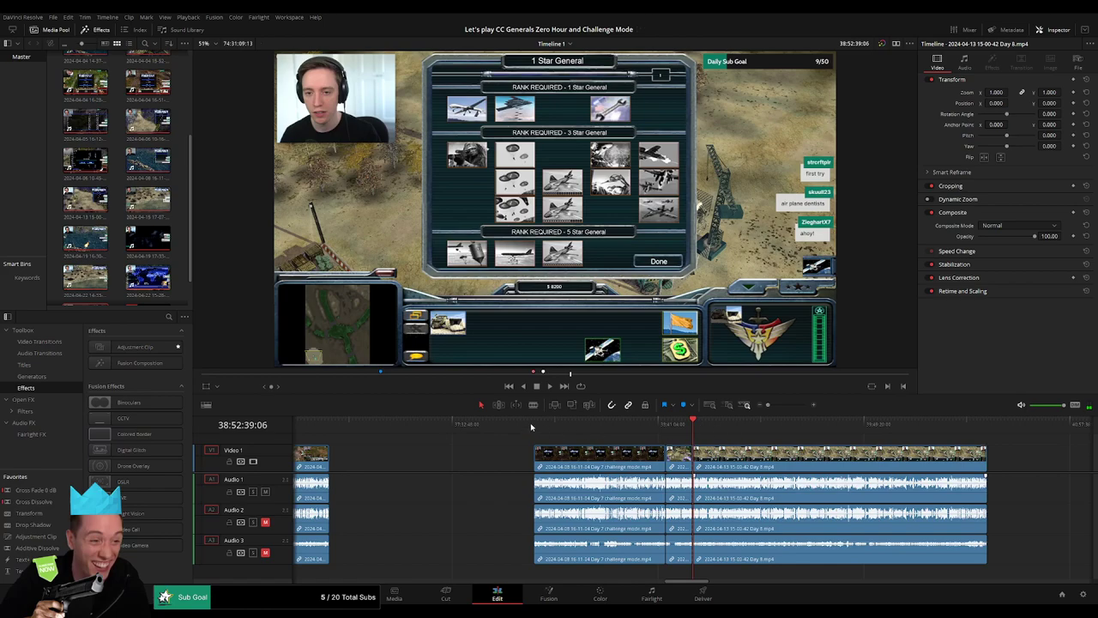
- Drag the Day 8 clip later along the timeline, then select it and play it back
{"action": "mouse_move", "coordinate": [792, 458]}
{"action": "left_mouse_down"}
{"action": "mouse_move", "coordinate": [662, 464]}
{"action": "mouse_move", "coordinate": [716, 464]}
{"action": "left_mouse_up"}
{"action": "left_click", "coordinate": [363, 452]}
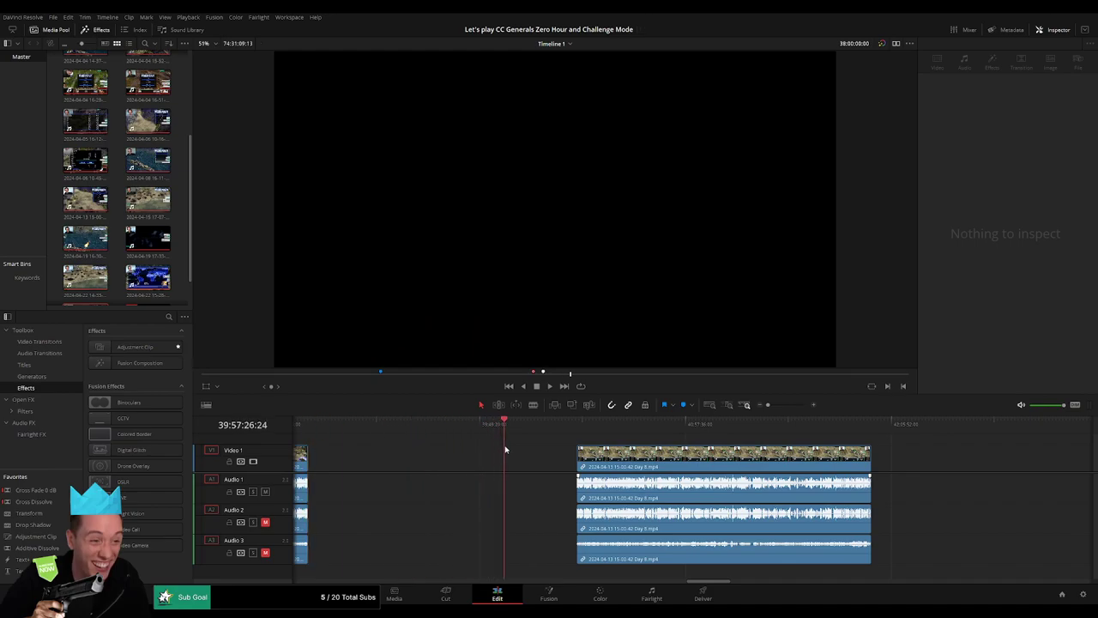
{"action": "left_click", "coordinate": [783, 405]}
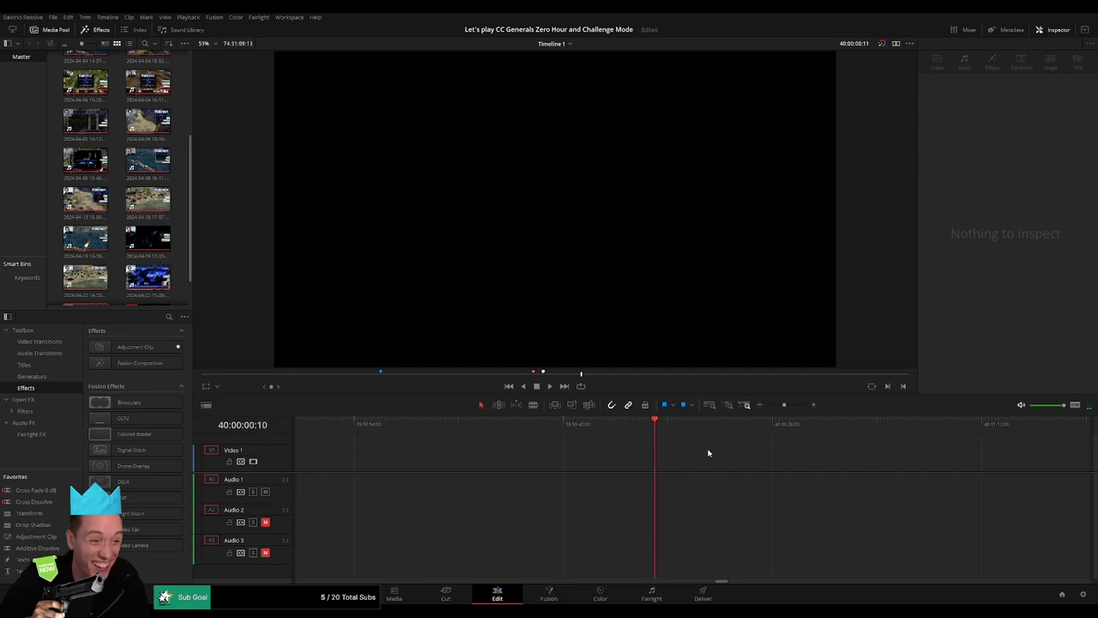
{"action": "scroll", "coordinate": [742, 430], "scroll_direction": "down", "scroll_amount": 1}
{"action": "scroll", "coordinate": [742, 431], "scroll_direction": "down", "scroll_amount": 1}
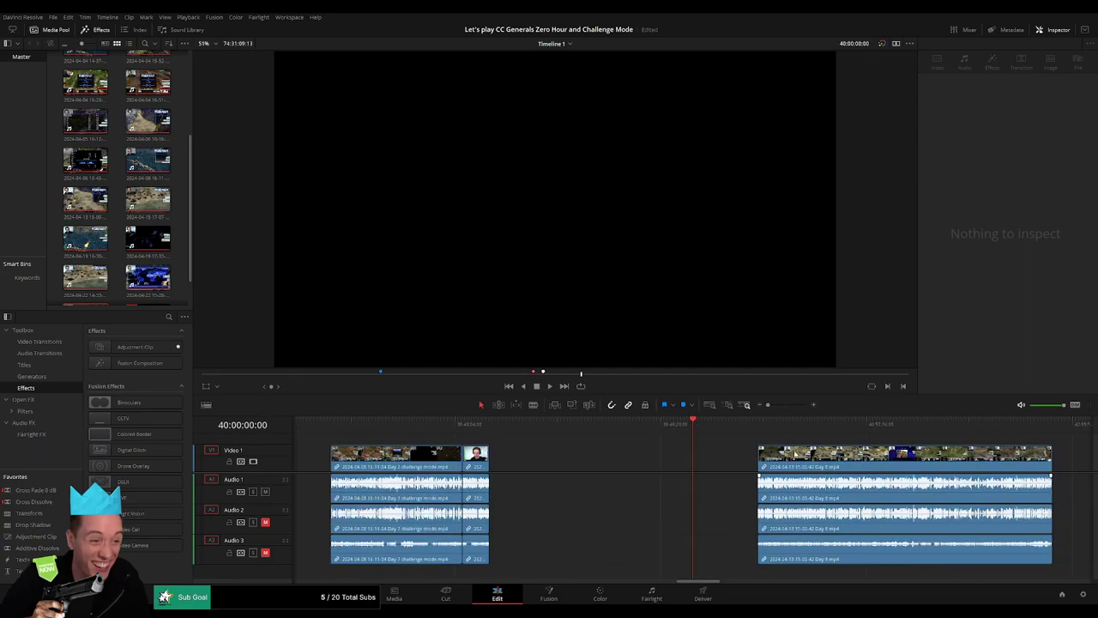
{"action": "left_click", "coordinate": [738, 443]}
{"action": "key", "text": "space"}
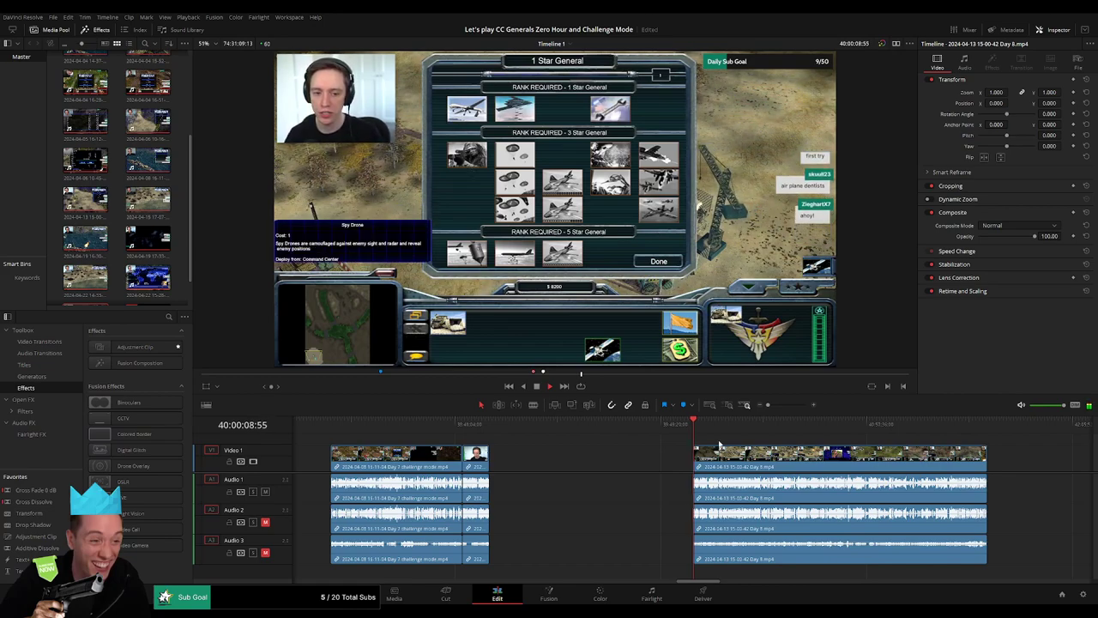
{"action": "scroll", "coordinate": [732, 440], "scroll_direction": "right", "scroll_amount": 5}
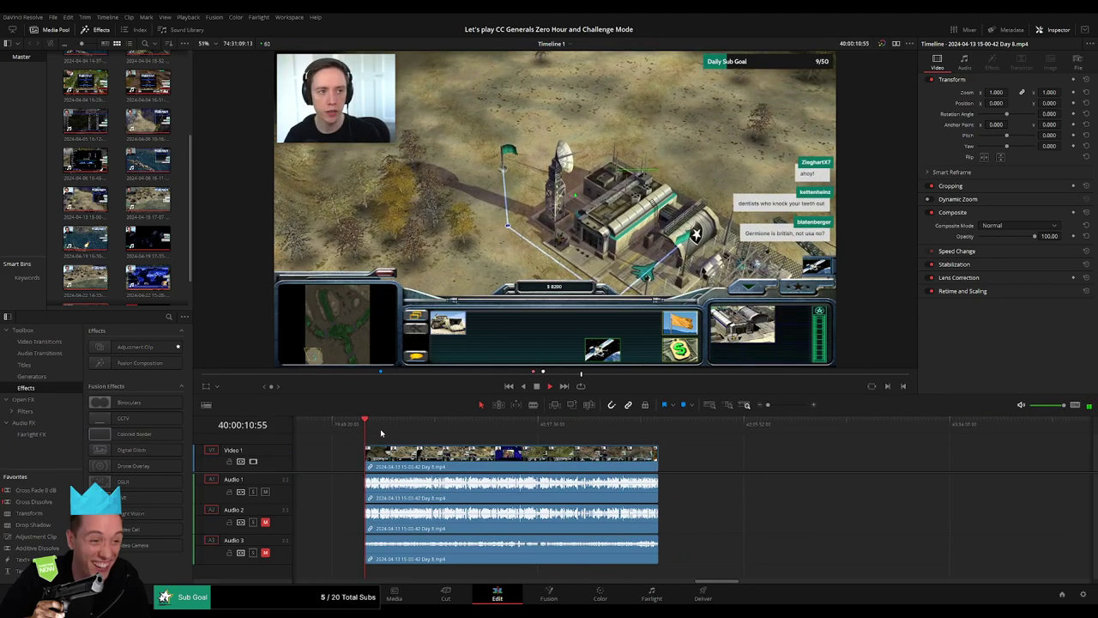
- Zoom in and scrub the Day 8 footage to settle the playhead on the cut point near 40:52
{"action": "left_click_drag", "start_coordinate": [370, 427], "coordinate": [504, 433]}
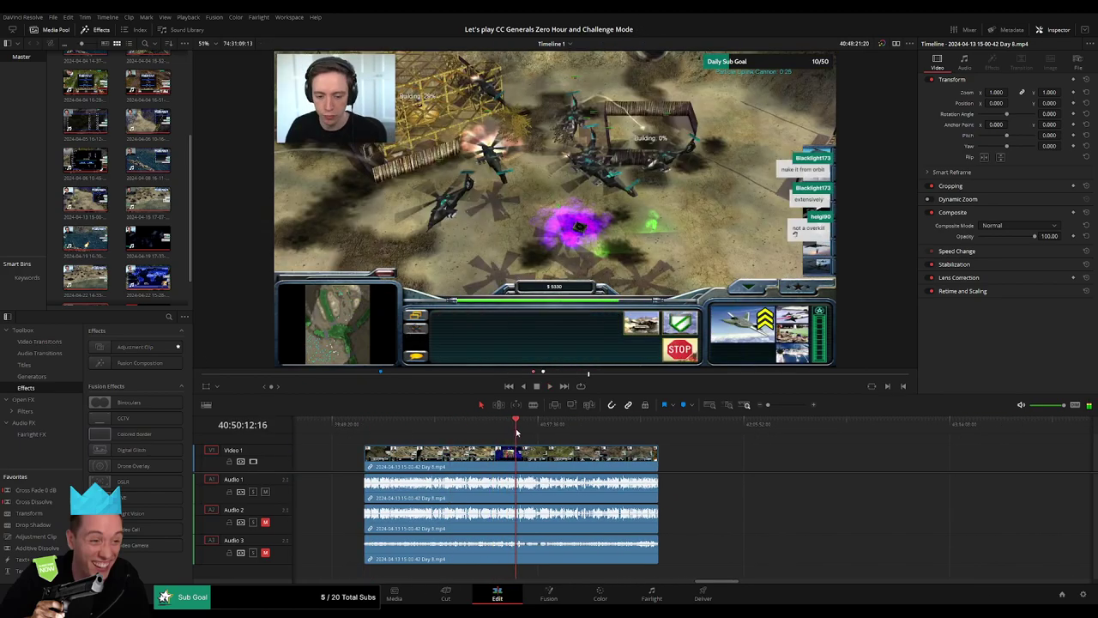
{"action": "left_click_drag", "start_coordinate": [507, 432], "coordinate": [520, 432]}
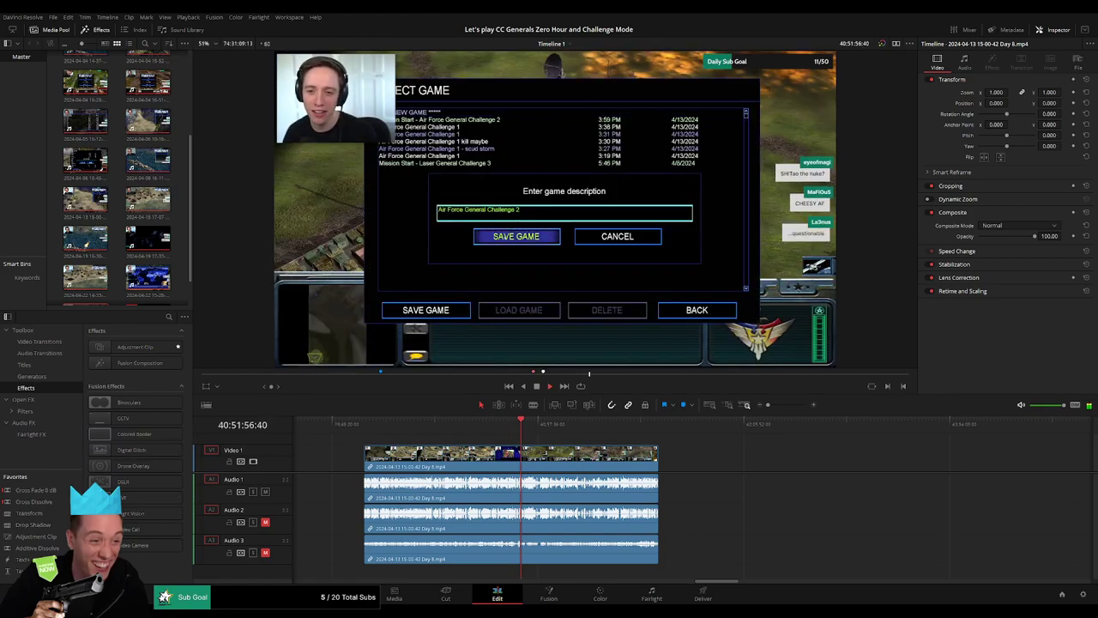
{"action": "mouse_move", "coordinate": [521, 427]}
{"action": "left_mouse_down"}
{"action": "mouse_move", "coordinate": [383, 427]}
{"action": "mouse_move", "coordinate": [520, 429]}
{"action": "left_mouse_up"}
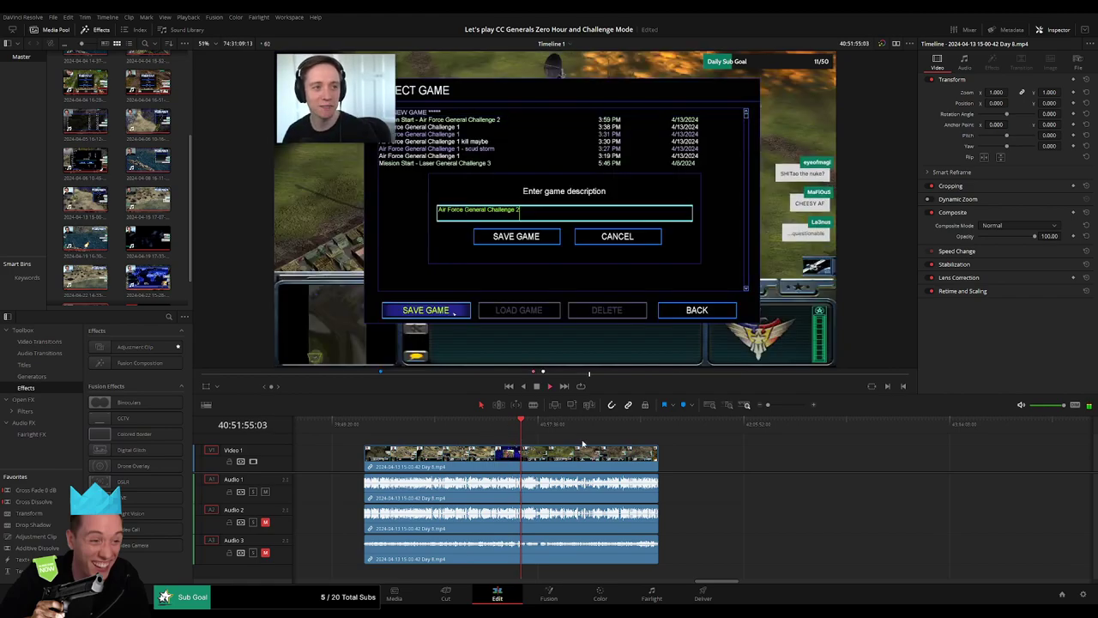
{"action": "left_click_drag", "start_coordinate": [769, 405], "coordinate": [787, 406]}
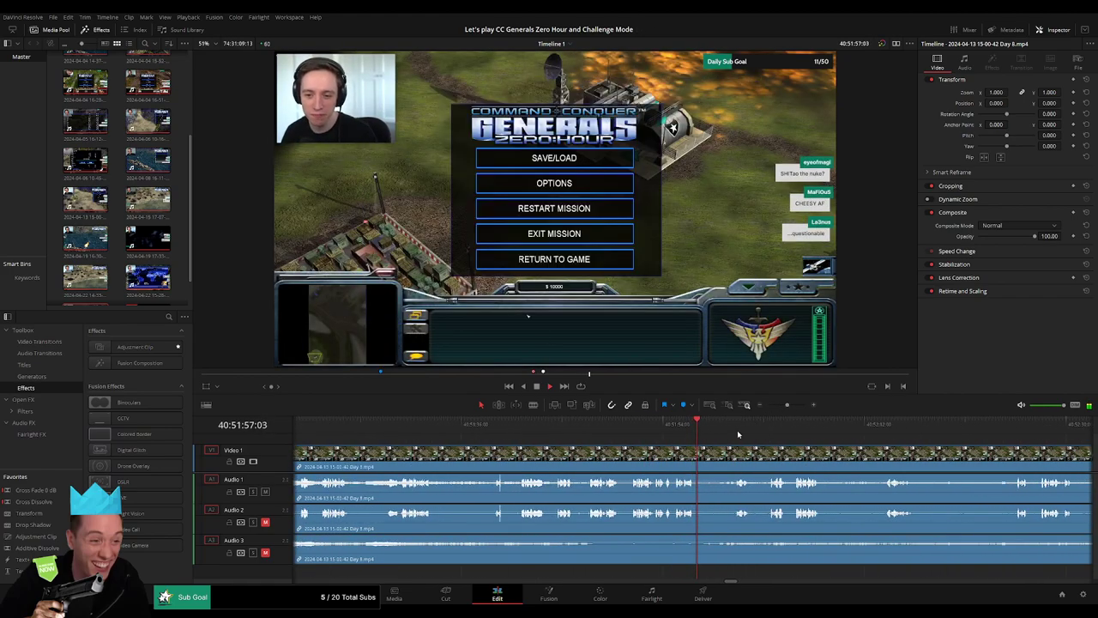
{"action": "scroll", "coordinate": [804, 463], "scroll_direction": "right", "scroll_amount": 3}
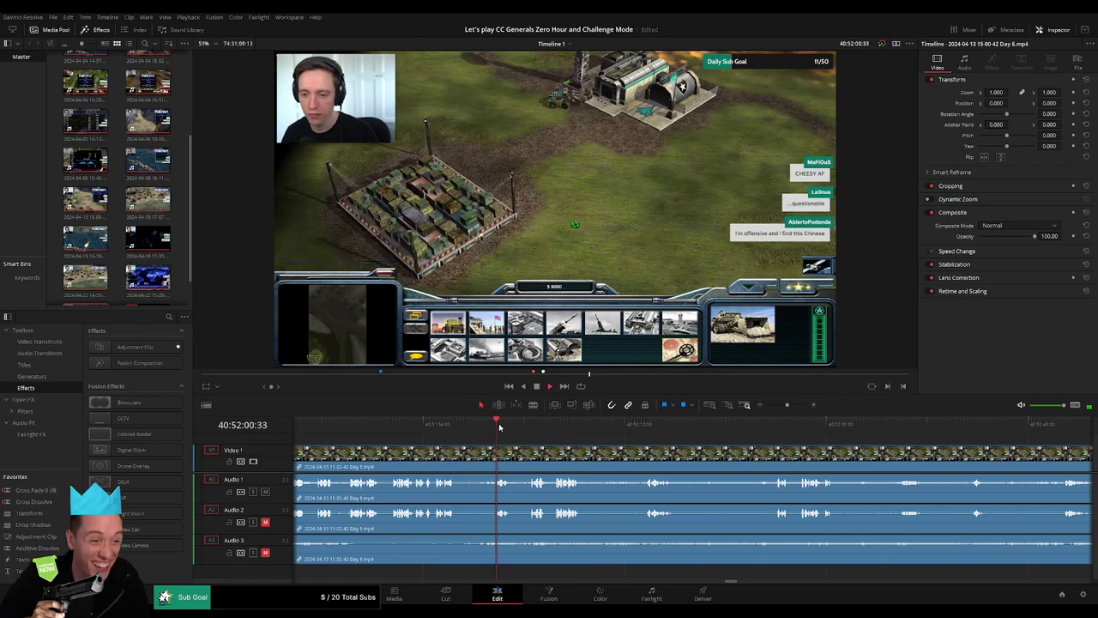
{"action": "left_click_drag", "start_coordinate": [505, 428], "coordinate": [549, 438]}
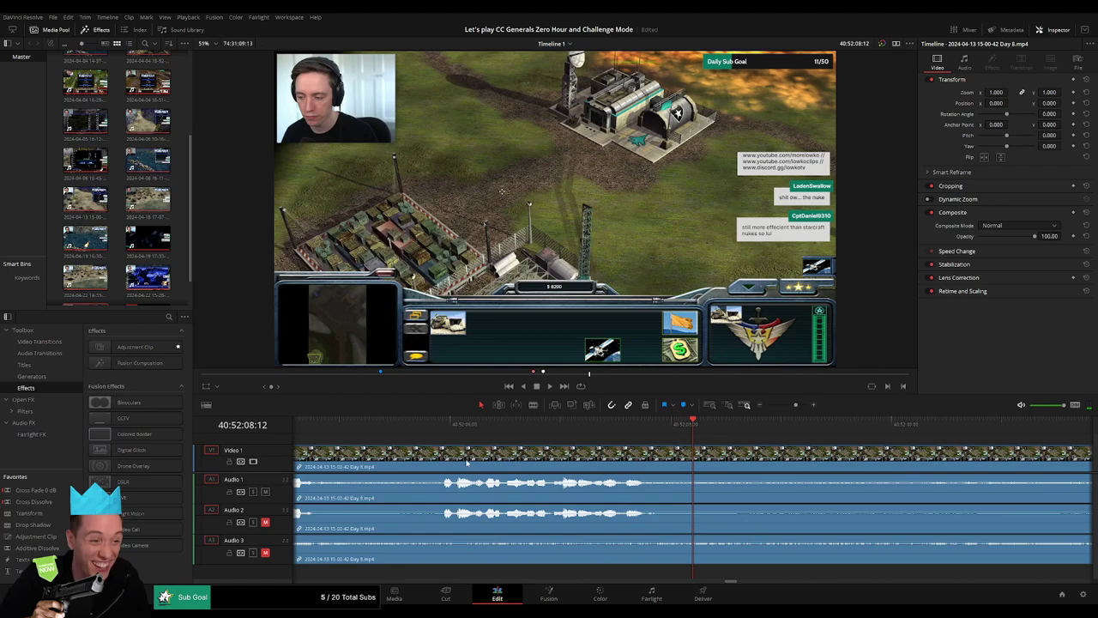
{"action": "left_click", "coordinate": [793, 405]}
{"action": "mouse_move", "coordinate": [601, 433]}
{"action": "left_mouse_down"}
{"action": "mouse_move", "coordinate": [476, 435]}
{"action": "mouse_move", "coordinate": [607, 431]}
{"action": "mouse_move", "coordinate": [510, 439]}
{"action": "left_mouse_up"}
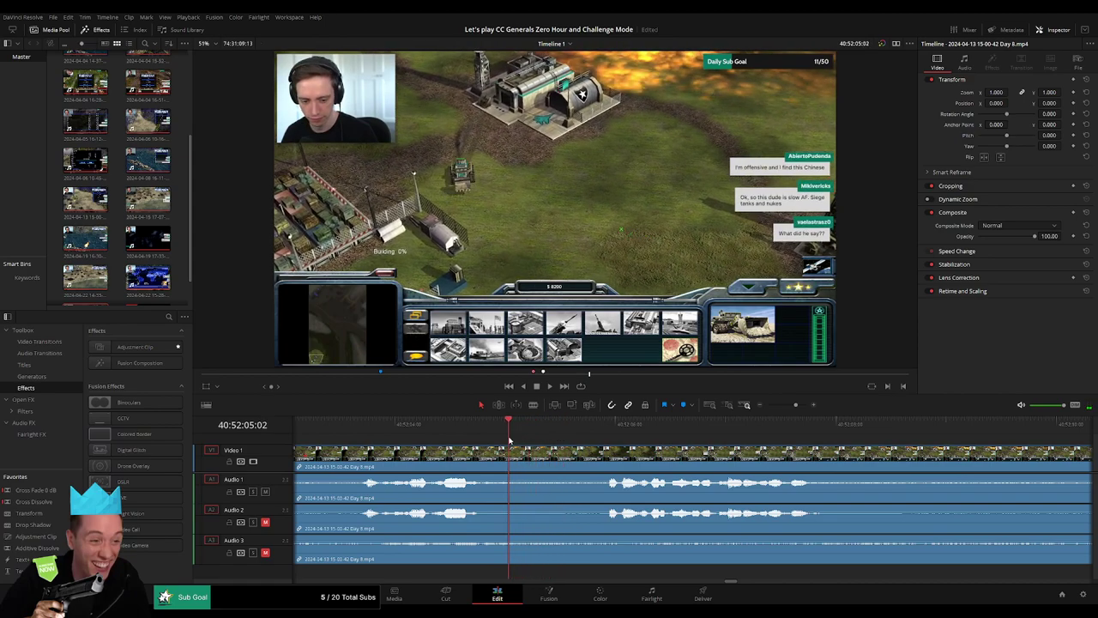
- Split the Day 8 footage near 40:52:05 and trim the edit point later to drop a short stretch
{"action": "key", "text": "ctrl+b"}
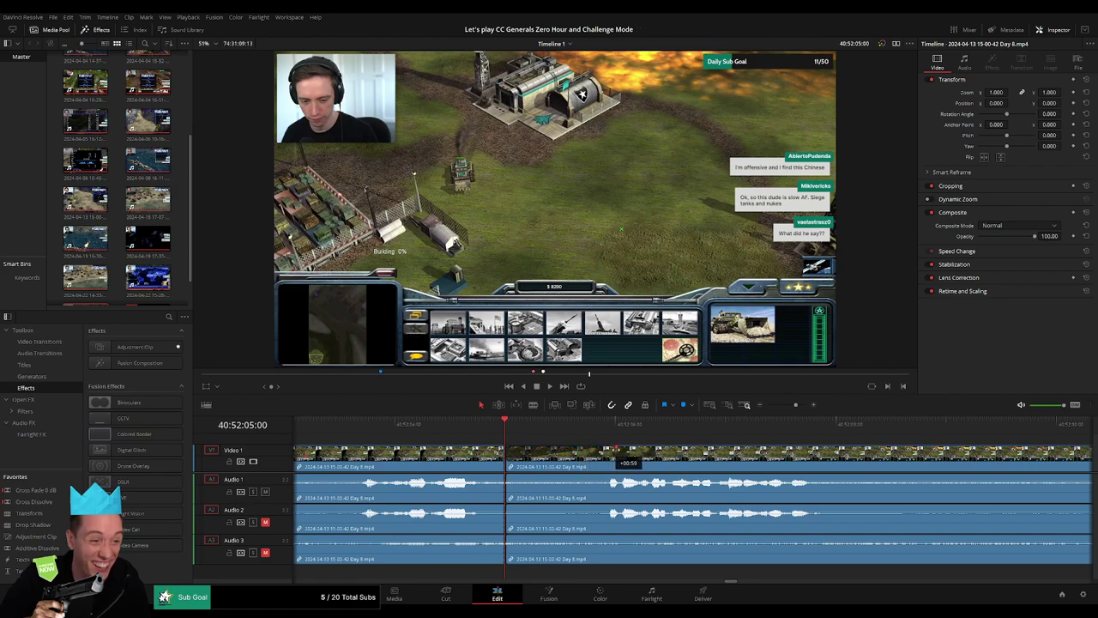
{"action": "left_click_drag", "start_coordinate": [519, 487], "coordinate": [546, 500]}
{"action": "key", "text": "space"}
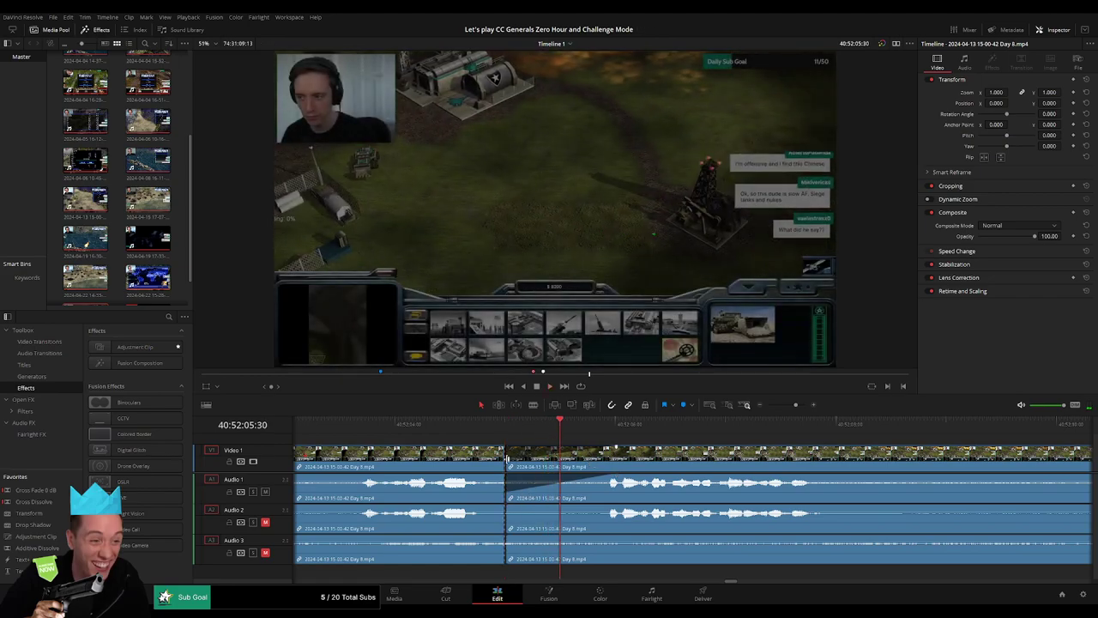
{"action": "left_click_drag", "start_coordinate": [506, 459], "coordinate": [559, 455]}
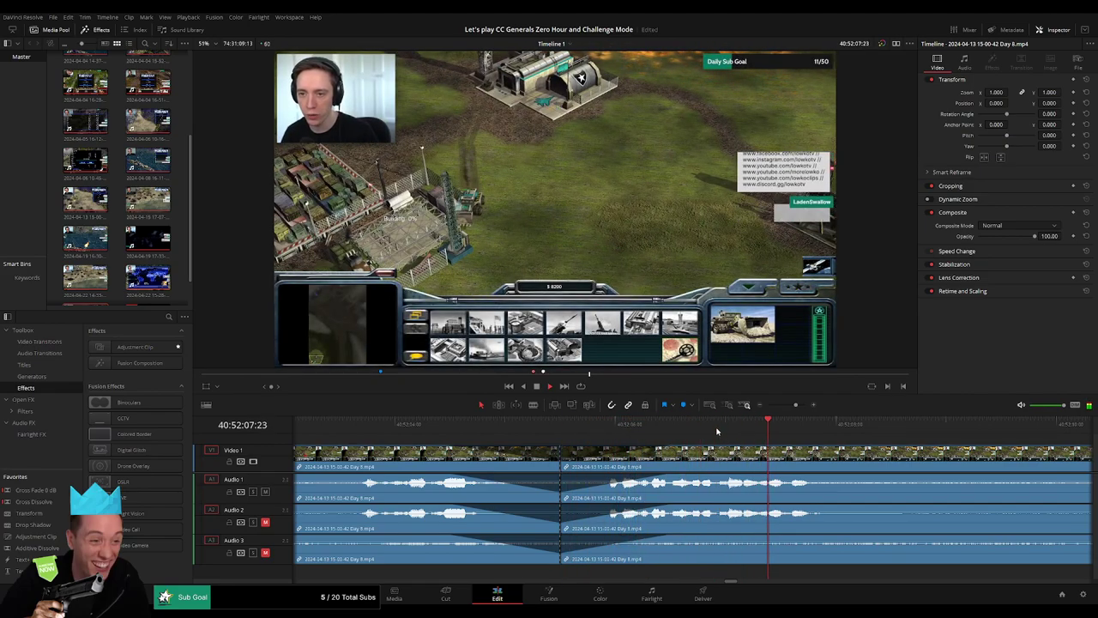
{"action": "left_click_drag", "start_coordinate": [793, 406], "coordinate": [787, 406]}
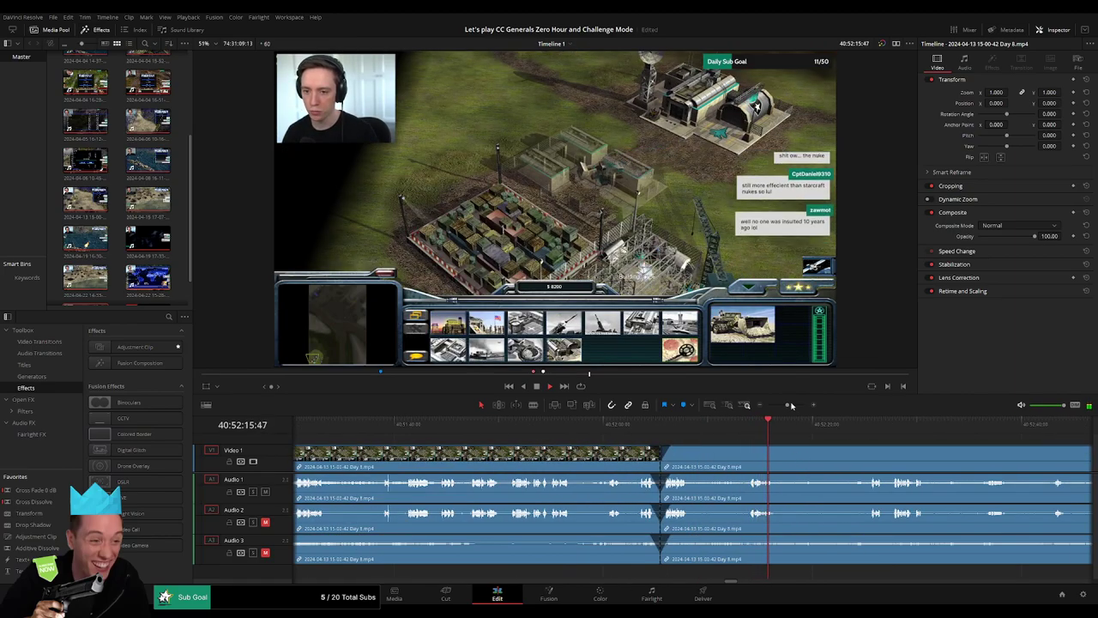
- Drag the trimmed Day 8 clip further right along the timeline
{"action": "scroll", "coordinate": [731, 446], "scroll_direction": "down", "scroll_amount": 2}
{"action": "scroll", "coordinate": [732, 446], "scroll_direction": "right", "scroll_amount": 2}
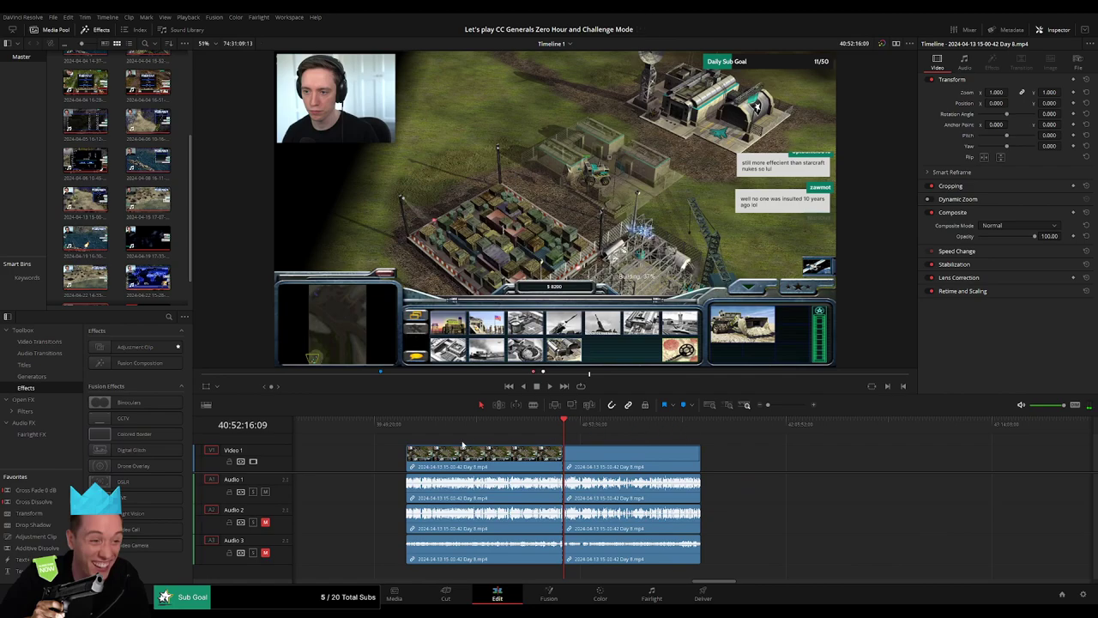
{"action": "scroll", "coordinate": [558, 437], "scroll_direction": "right", "scroll_amount": 10}
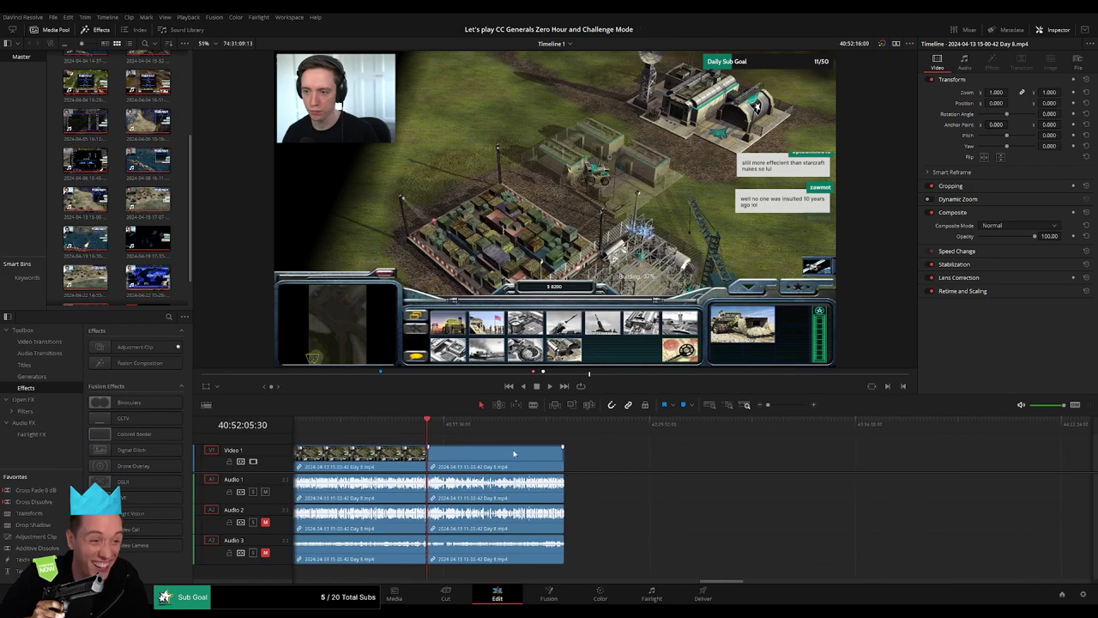
{"action": "left_click", "coordinate": [442, 453]}
{"action": "scroll", "coordinate": [442, 453], "scroll_direction": "right", "scroll_amount": 6}
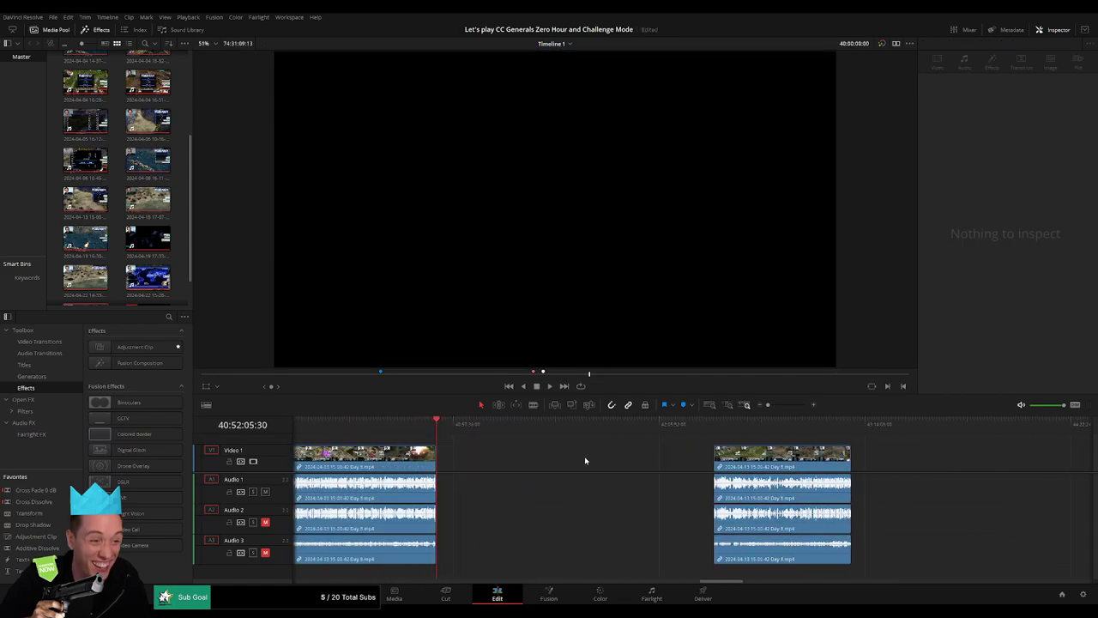
{"action": "scroll", "coordinate": [583, 458], "scroll_direction": "left", "scroll_amount": 4}
{"action": "left_click_drag", "start_coordinate": [601, 457], "coordinate": [887, 457]}
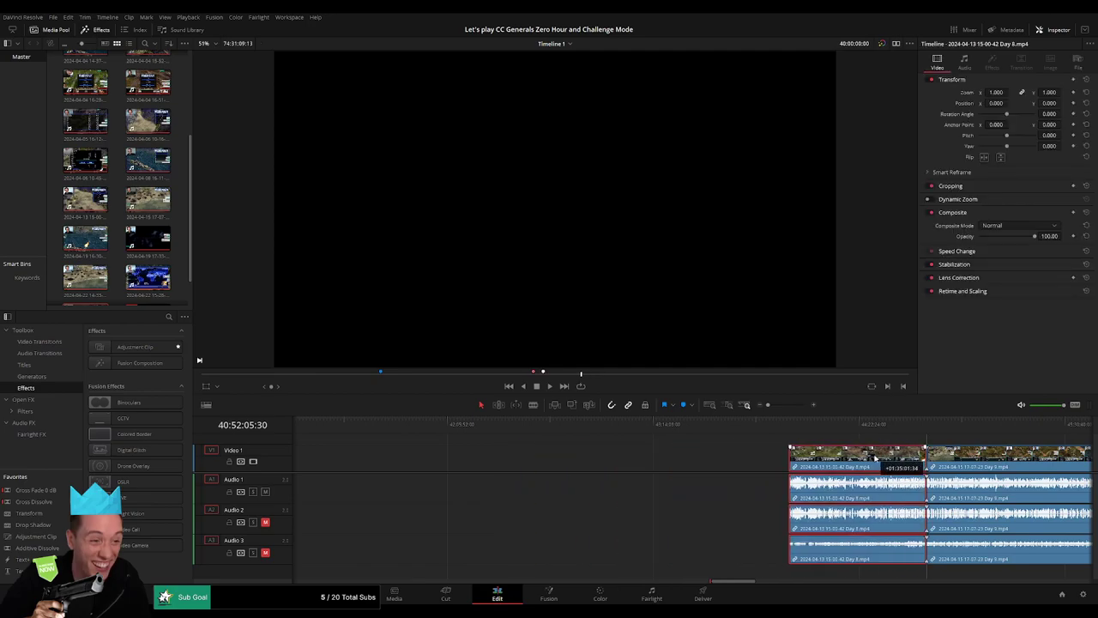
{"action": "left_click", "coordinate": [544, 465]}
- Slide the Day 8 and Day 9 clips together to start at 42:00:00:00, then play
{"action": "scroll", "coordinate": [694, 452], "scroll_direction": "left", "scroll_amount": 4}
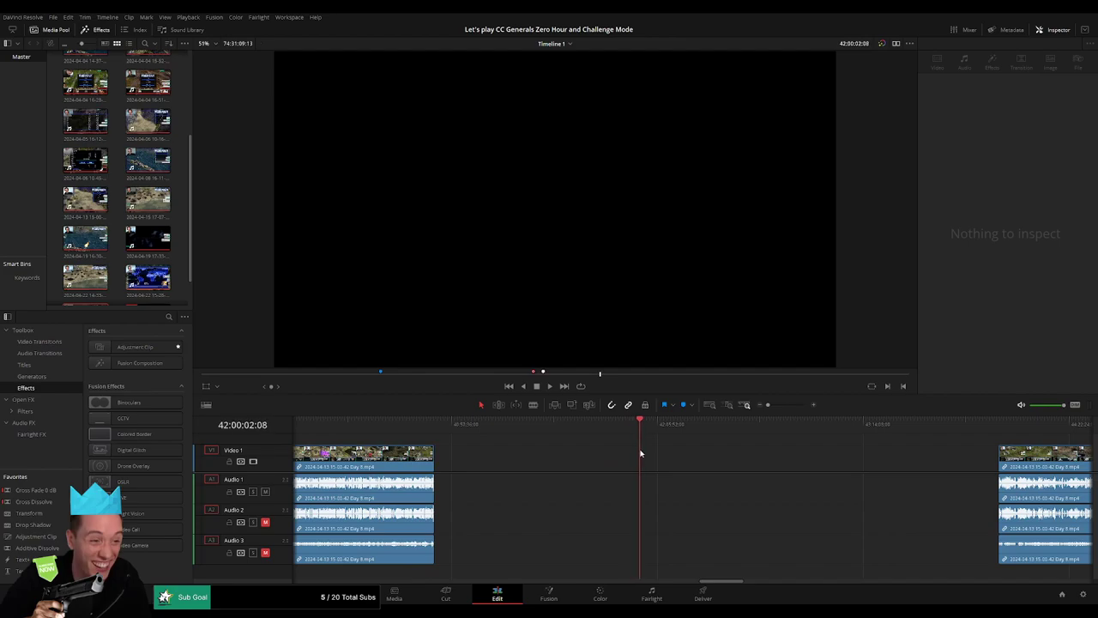
{"action": "scroll", "coordinate": [746, 424], "scroll_direction": "up", "scroll_amount": 2}
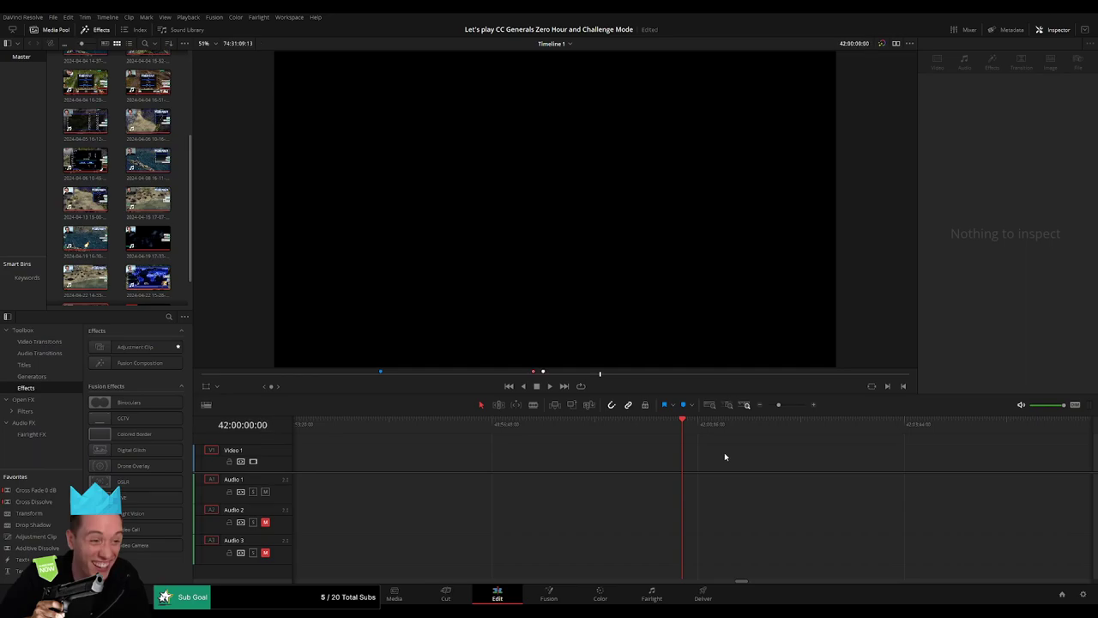
{"action": "scroll", "coordinate": [784, 456], "scroll_direction": "down", "scroll_amount": 3}
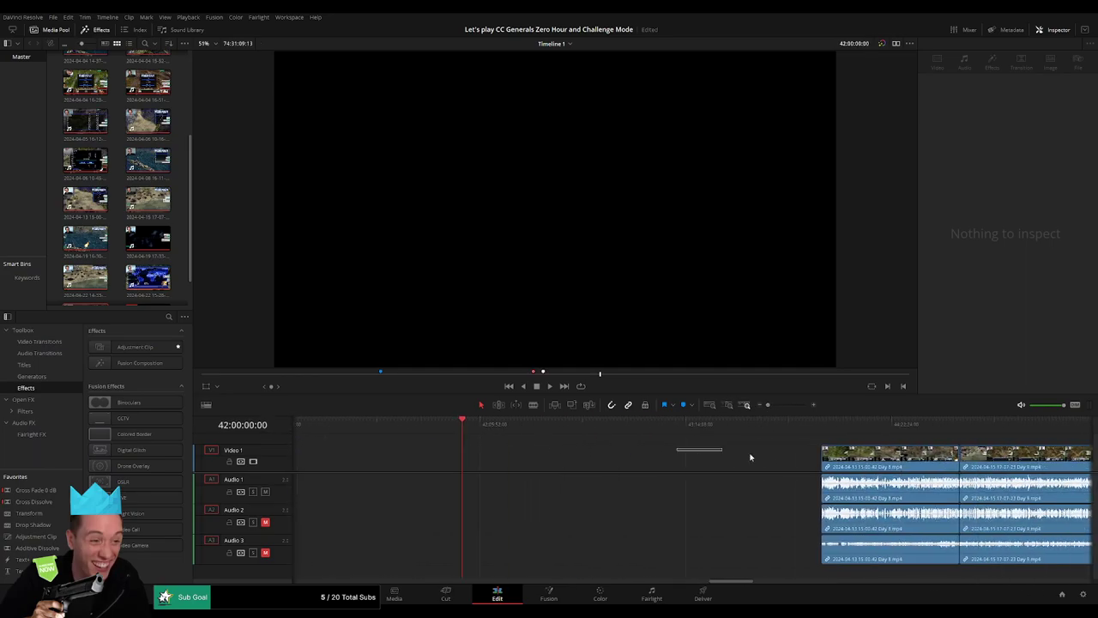
{"action": "left_click_drag", "start_coordinate": [856, 461], "coordinate": [499, 460]}
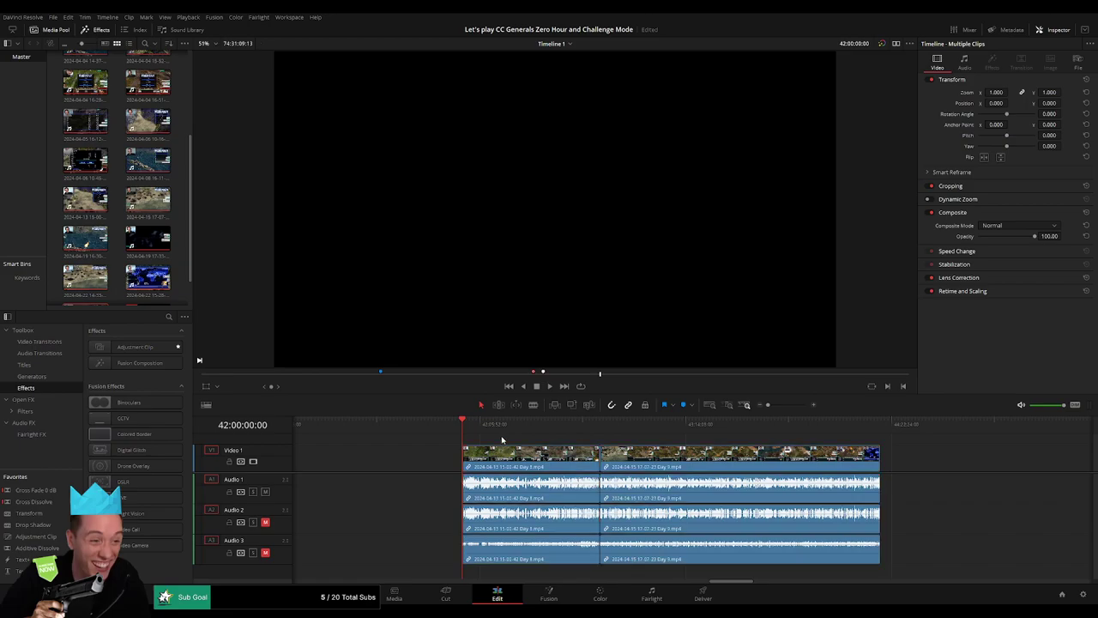
{"action": "key", "text": "space"}
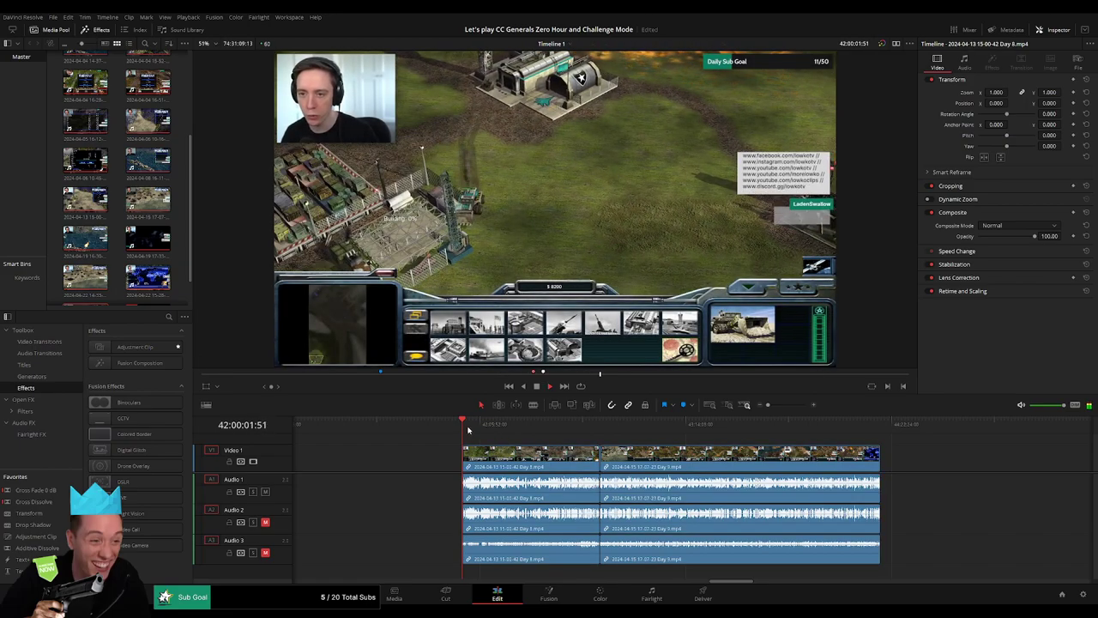
{"action": "mouse_move", "coordinate": [469, 429]}
{"action": "left_mouse_down"}
{"action": "mouse_move", "coordinate": [606, 438]}
{"action": "mouse_move", "coordinate": [667, 429]}
{"action": "mouse_move", "coordinate": [646, 426]}
{"action": "left_mouse_up"}
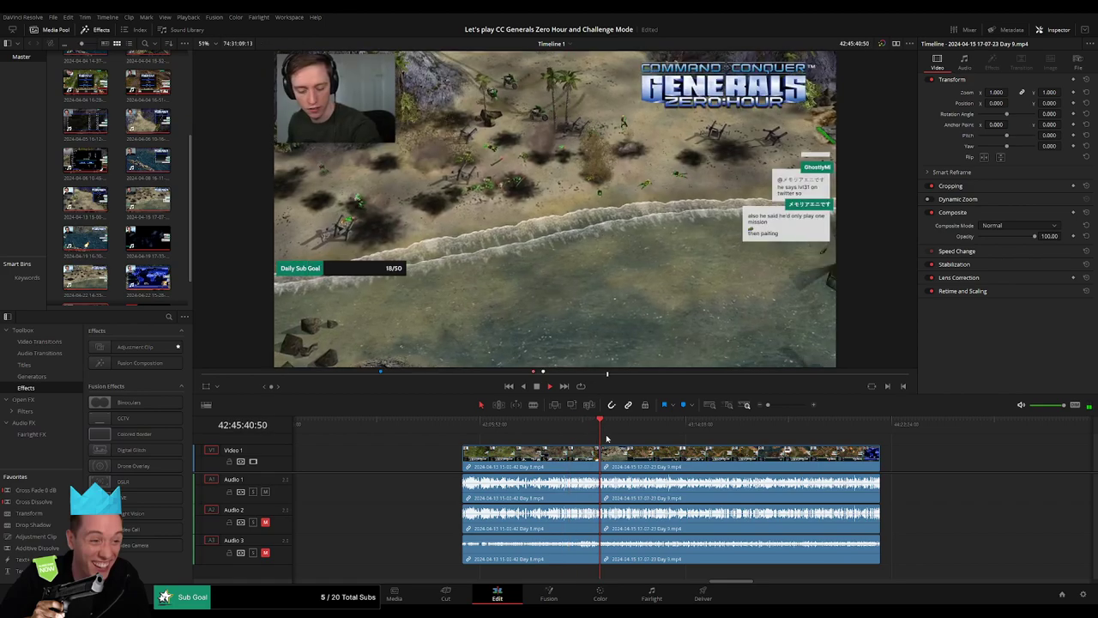
{"action": "scroll", "coordinate": [666, 429], "scroll_direction": "up", "scroll_amount": 3}
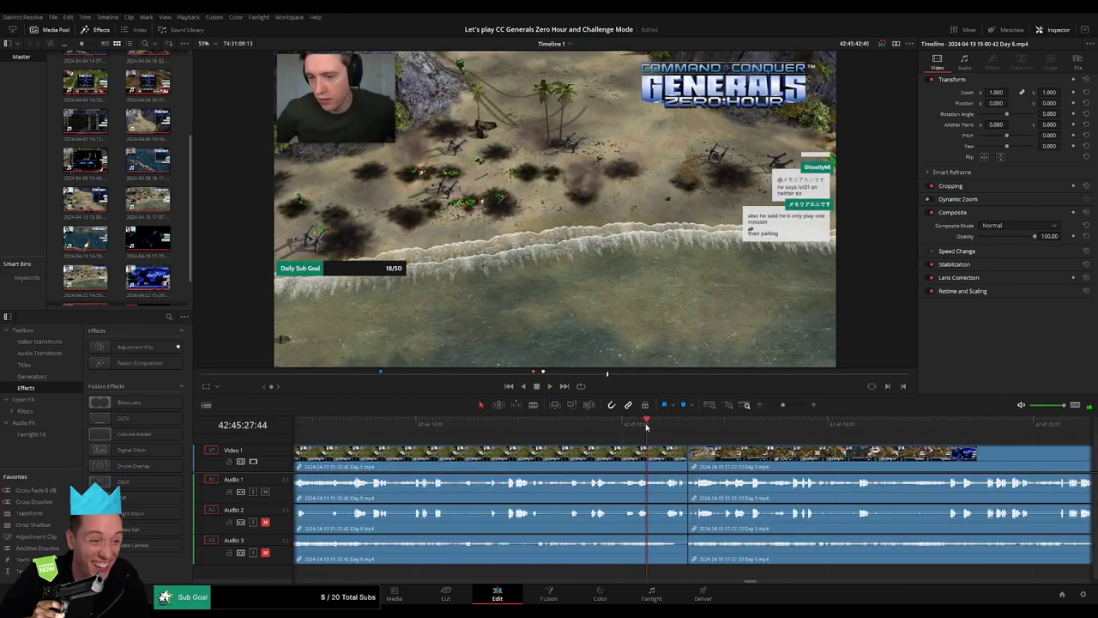
{"action": "key", "text": "space"}
{"action": "left_click_drag", "start_coordinate": [782, 404], "coordinate": [791, 406]}
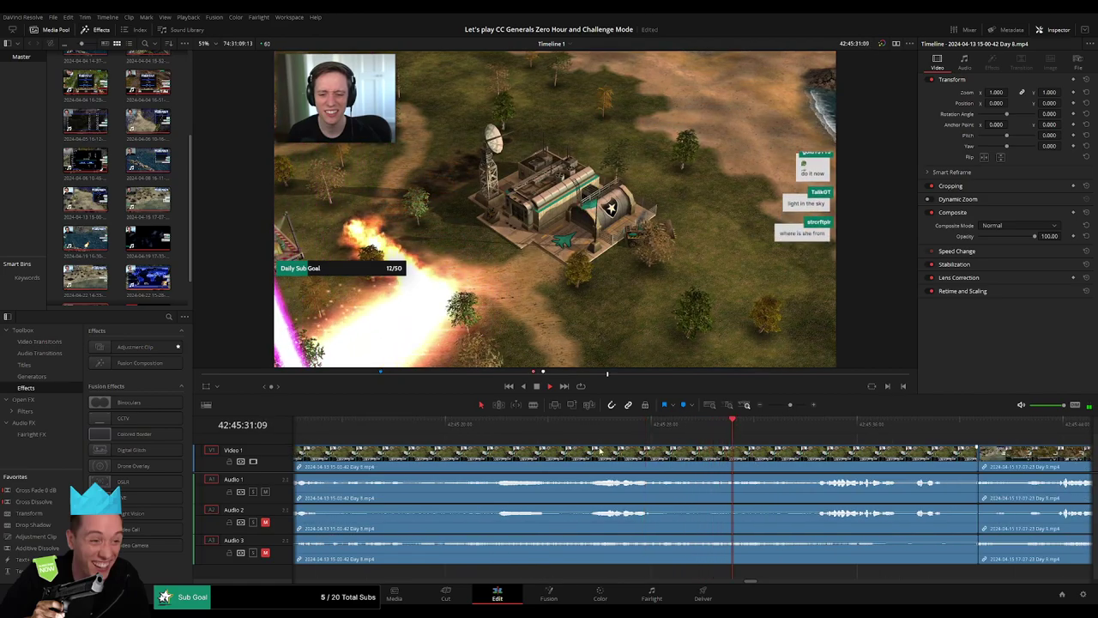
{"action": "left_click", "coordinate": [506, 425]}
{"action": "left_click_drag", "start_coordinate": [499, 428], "coordinate": [412, 424]}
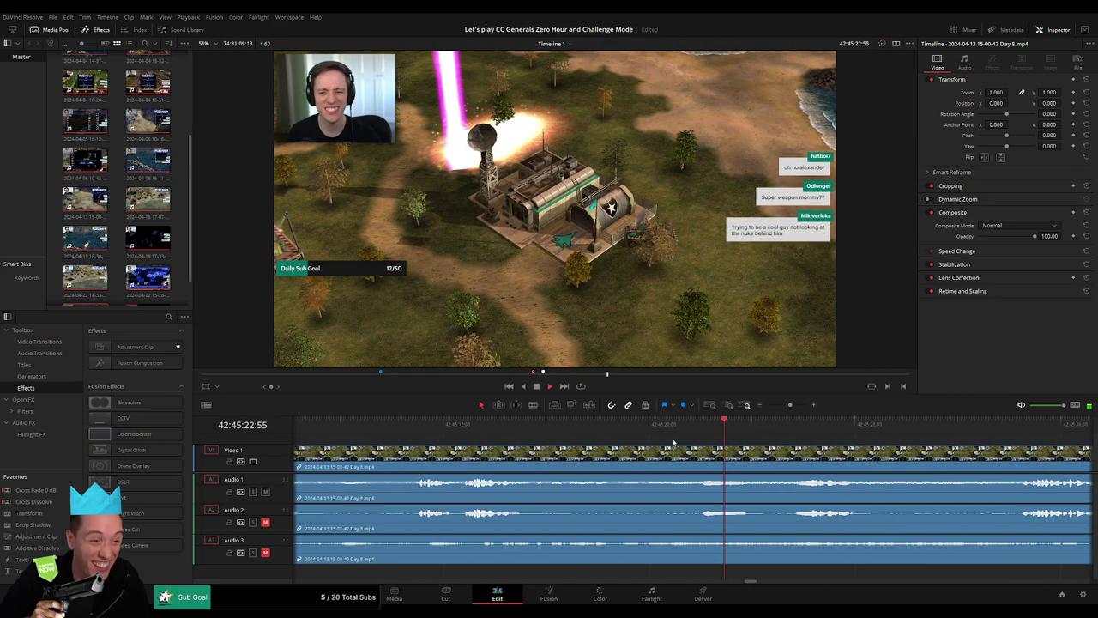
{"action": "key", "text": "space"}
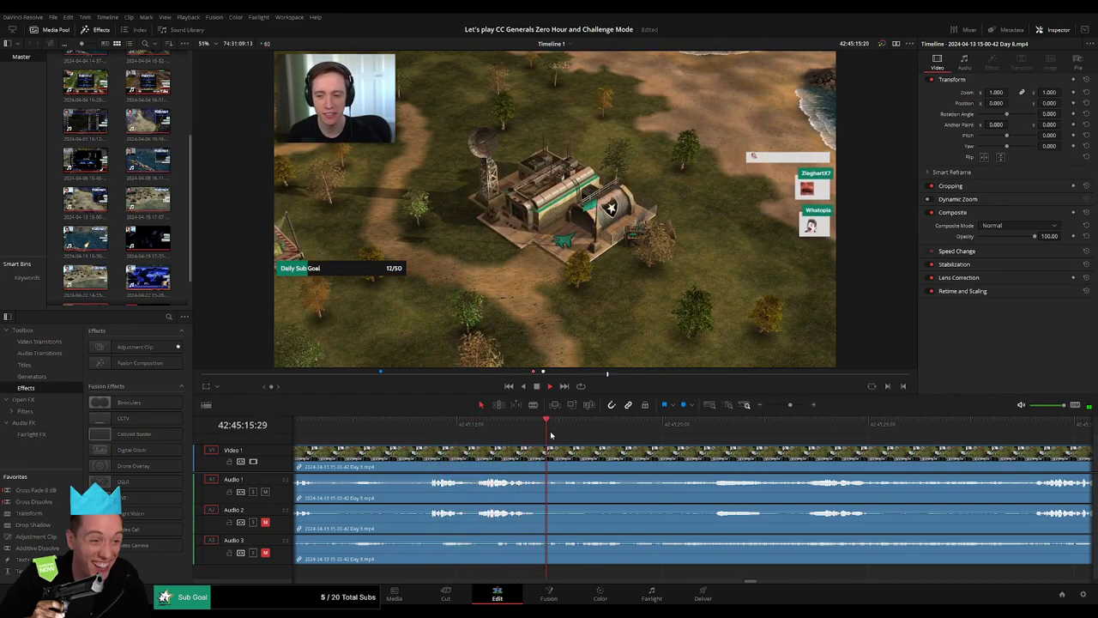
{"action": "scroll", "coordinate": [668, 459], "scroll_direction": "right", "scroll_amount": 3}
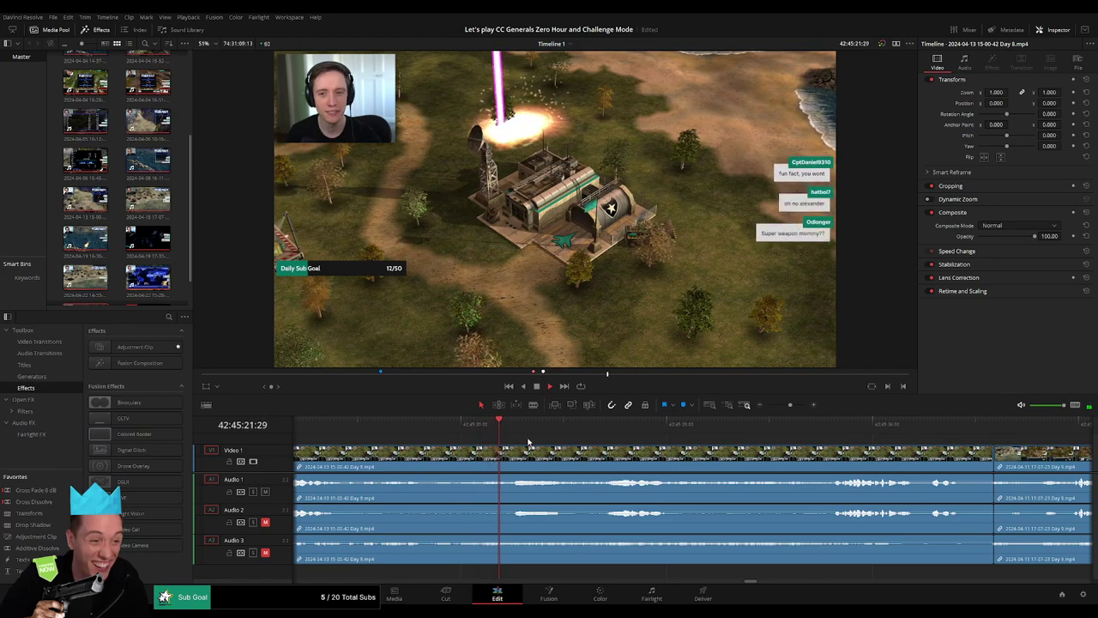
{"action": "scroll", "coordinate": [487, 445], "scroll_direction": "right", "scroll_amount": 2}
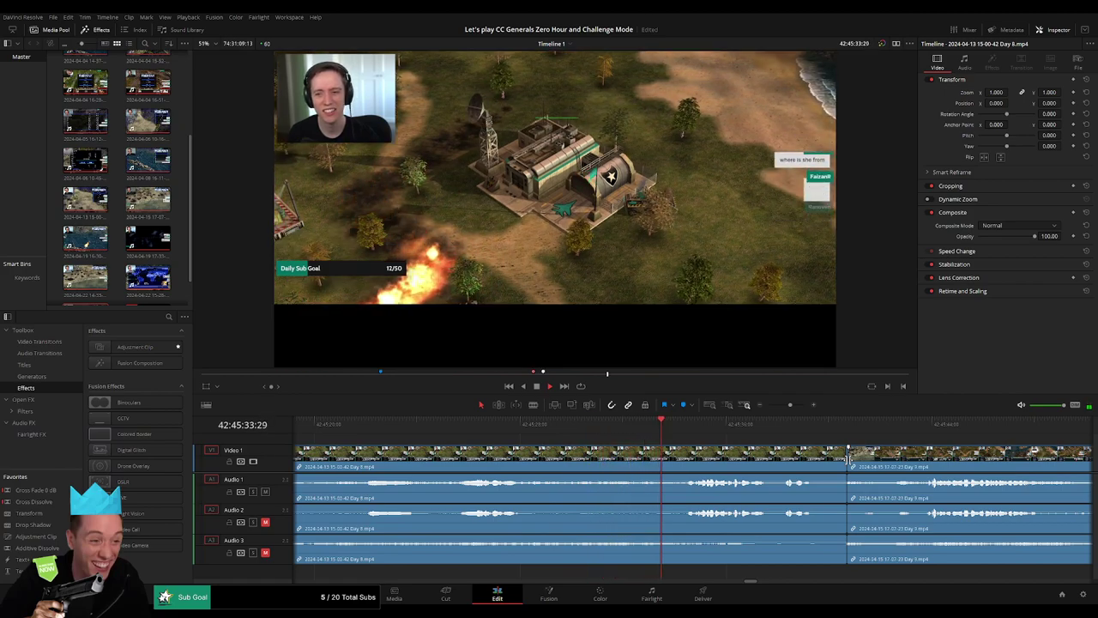
{"action": "scroll", "coordinate": [534, 462], "scroll_direction": "right", "scroll_amount": 3}
{"action": "scroll", "coordinate": [534, 462], "scroll_direction": "right", "scroll_amount": 3}
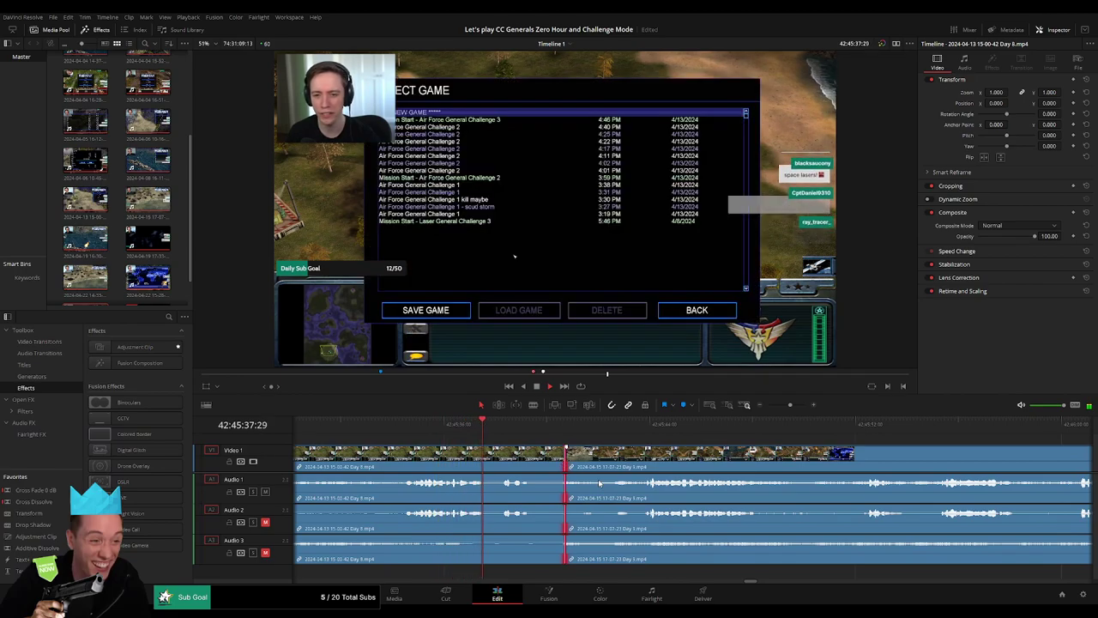
{"action": "key", "text": "v"}
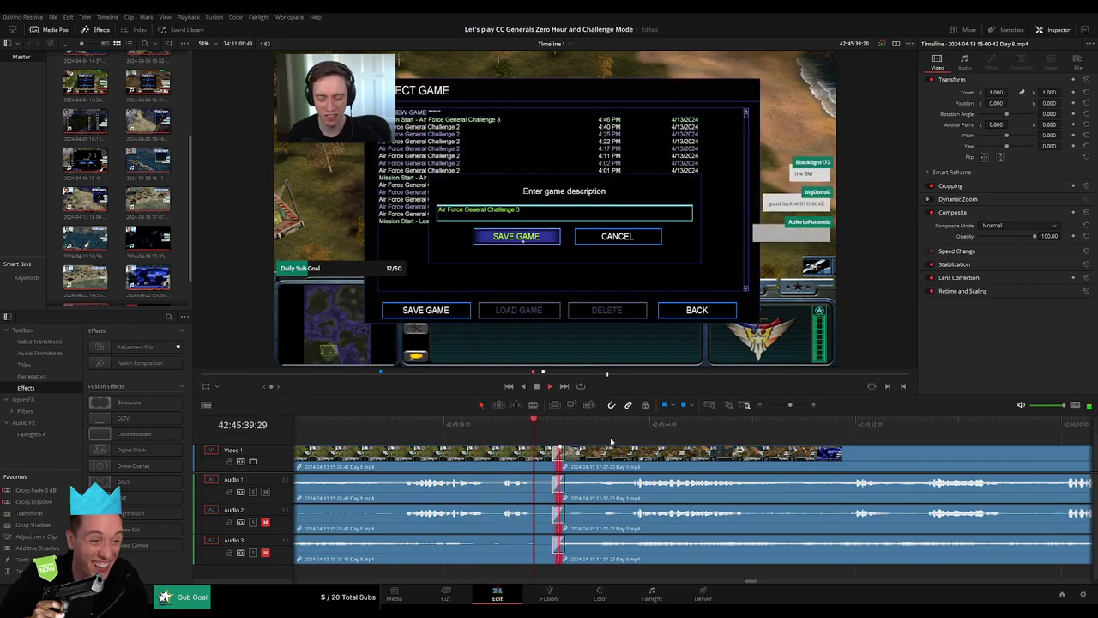
{"action": "left_click", "coordinate": [633, 424]}
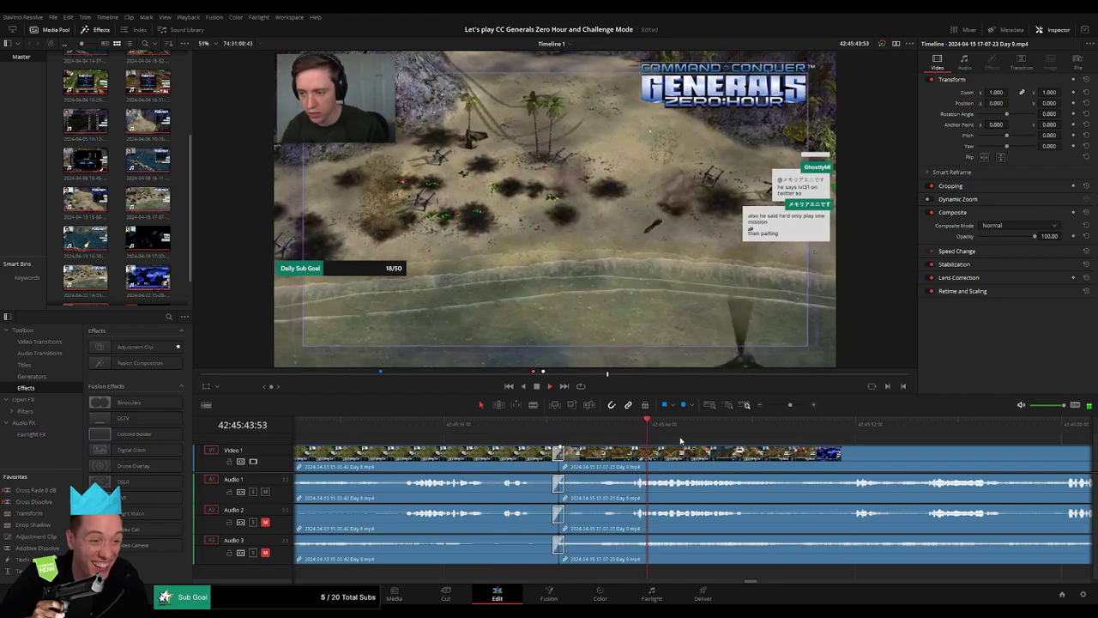
{"action": "left_click", "coordinate": [834, 424]}
{"action": "left_click", "coordinate": [777, 423]}
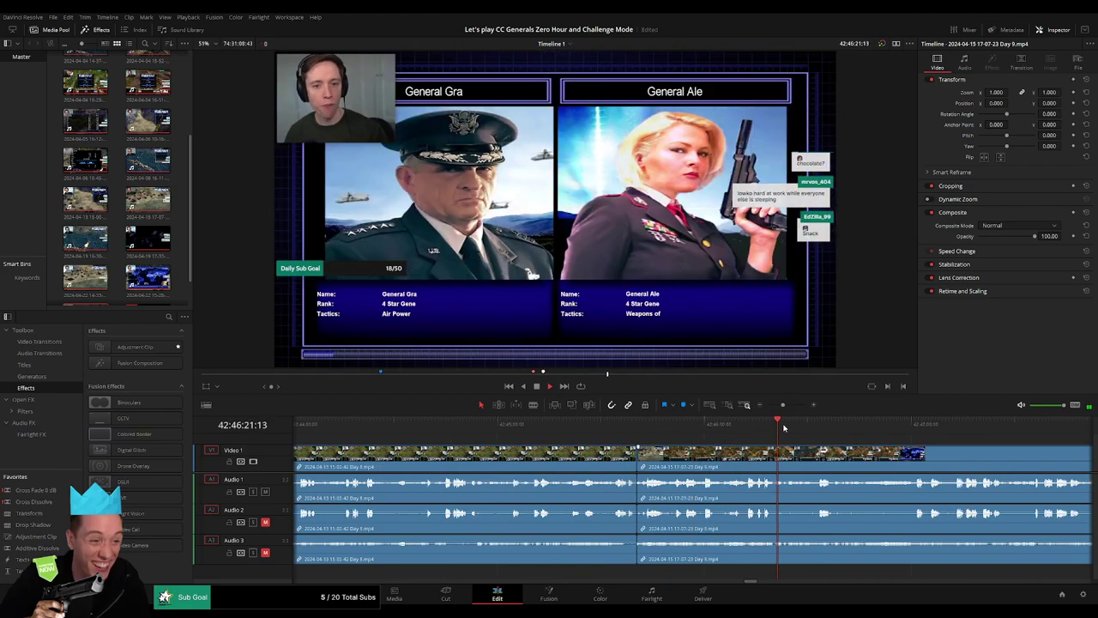
{"action": "left_click", "coordinate": [793, 424]}
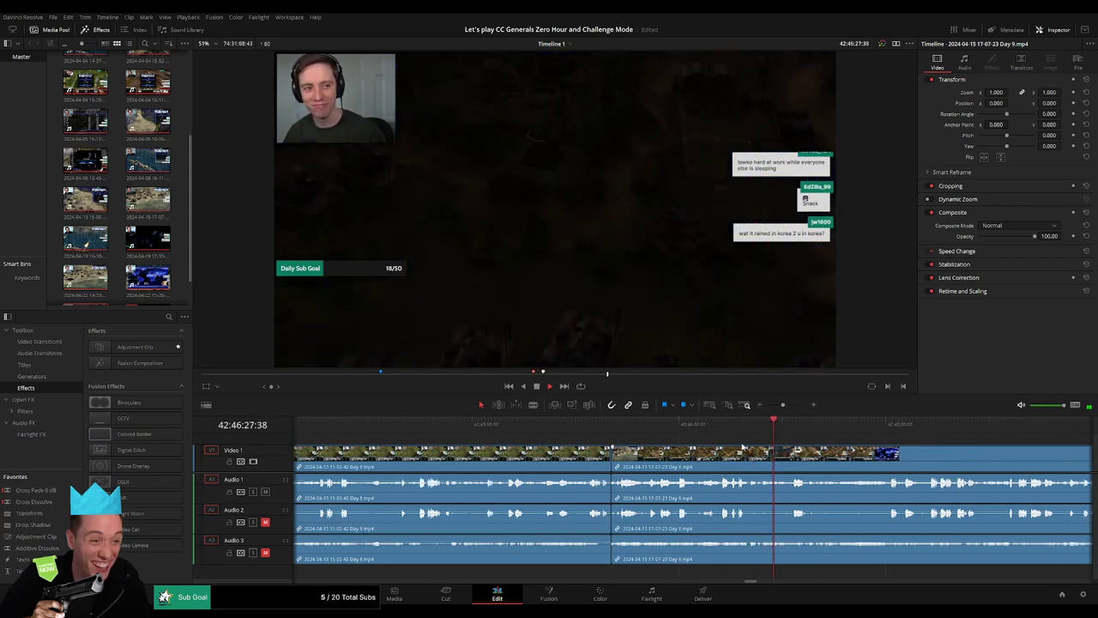
{"action": "scroll", "coordinate": [772, 429], "scroll_direction": "right", "scroll_amount": 5}
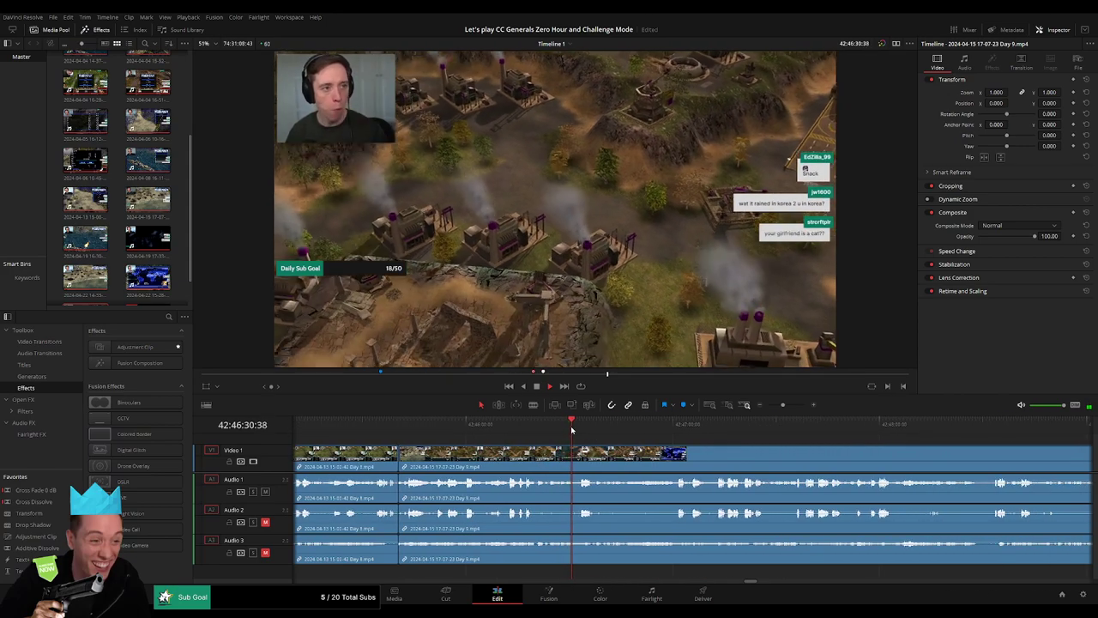
{"action": "left_click", "coordinate": [579, 426]}
{"action": "key", "text": "space"}
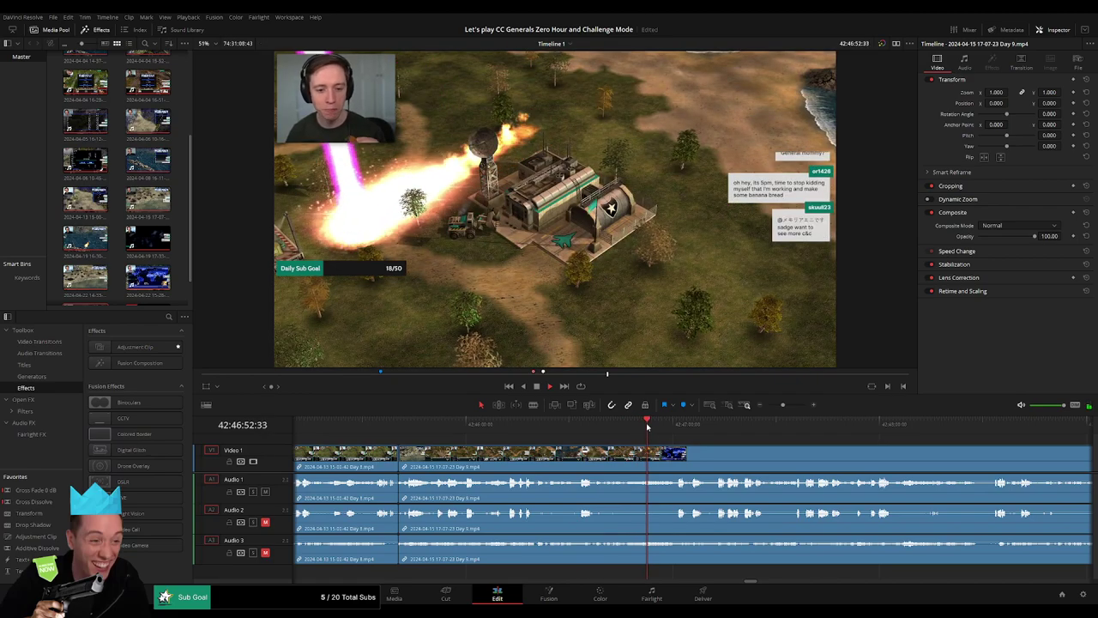
{"action": "left_click_drag", "start_coordinate": [642, 426], "coordinate": [670, 426]}
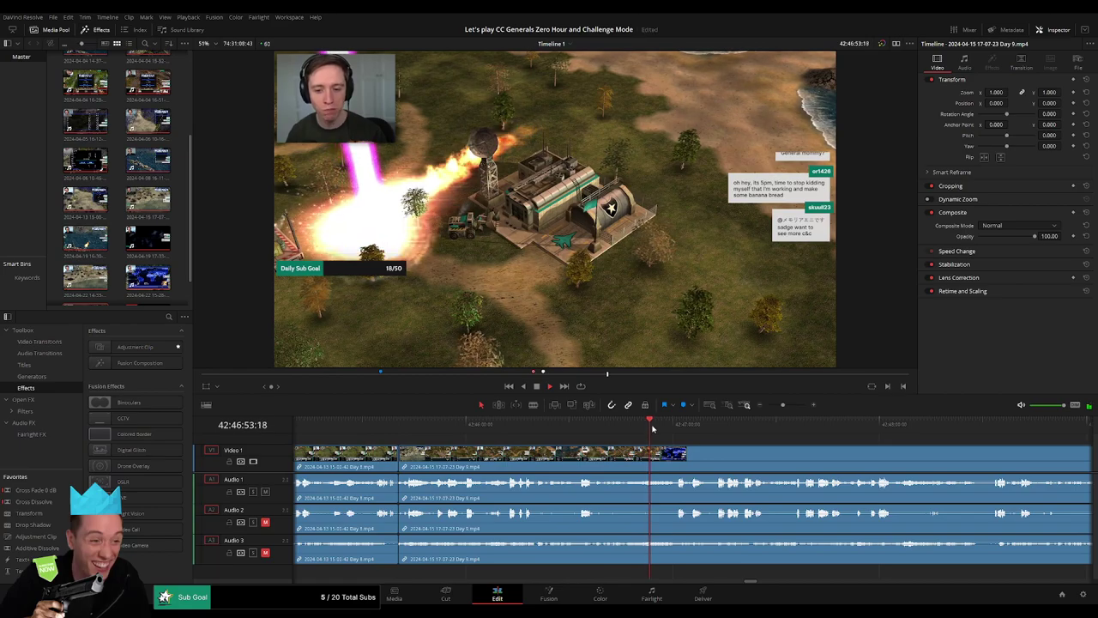
{"action": "left_click_drag", "start_coordinate": [652, 426], "coordinate": [674, 426]}
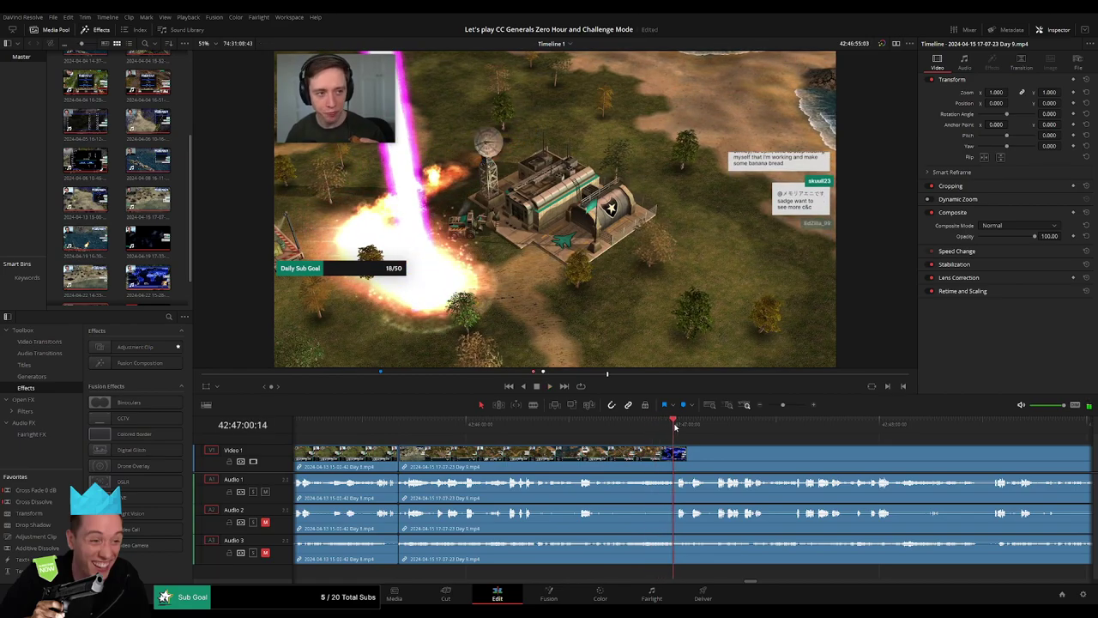
{"action": "key", "text": "space"}
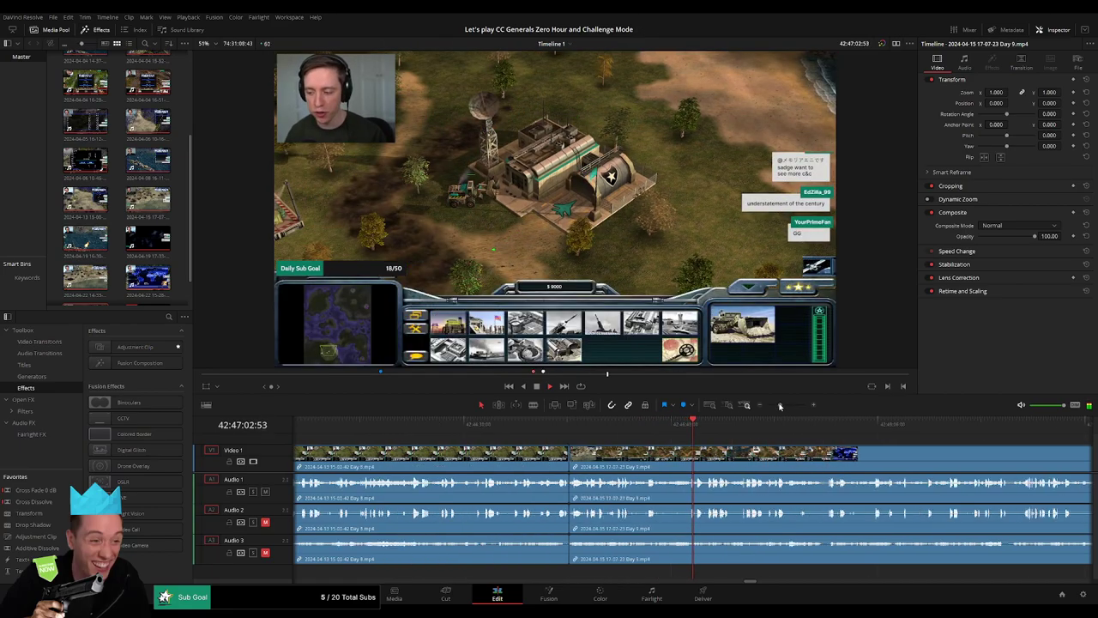
{"action": "key", "text": "l"}
{"action": "key", "text": "l"}
{"action": "key", "text": "l"}
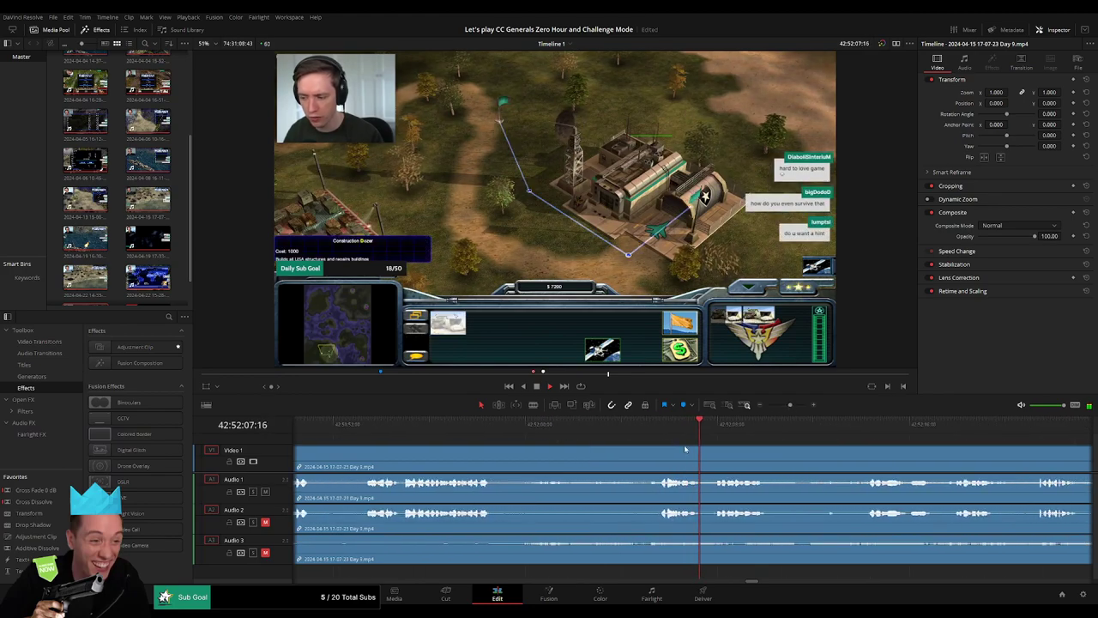
- Blade all Day 9 tracks at about 42:52:04 and trim back the footage after the cut
{"action": "left_click", "coordinate": [660, 433]}
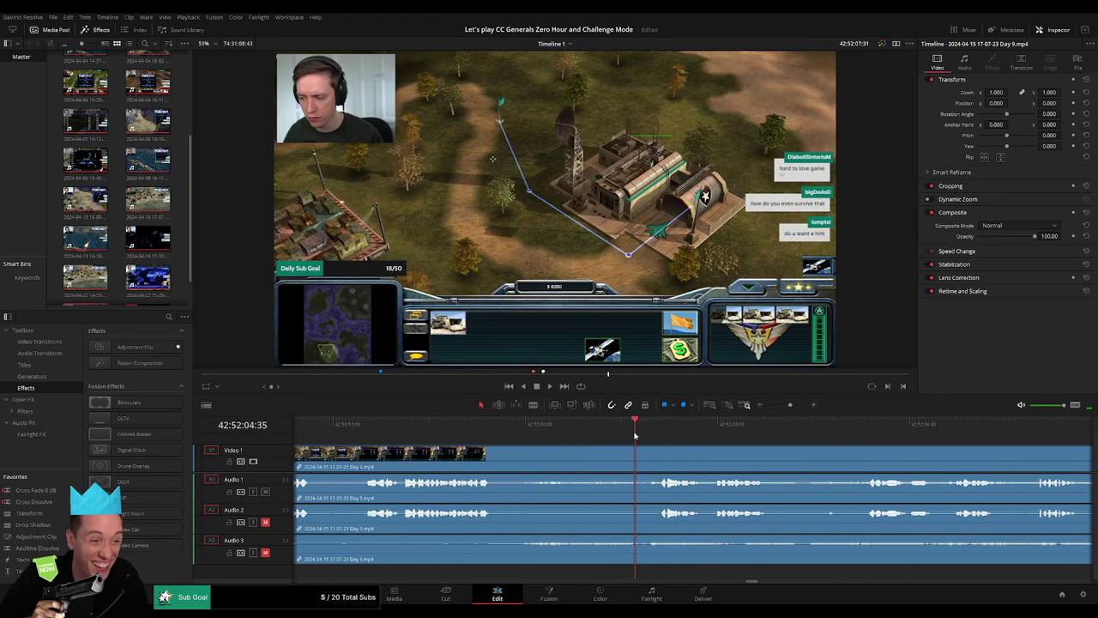
{"action": "left_click", "coordinate": [623, 435]}
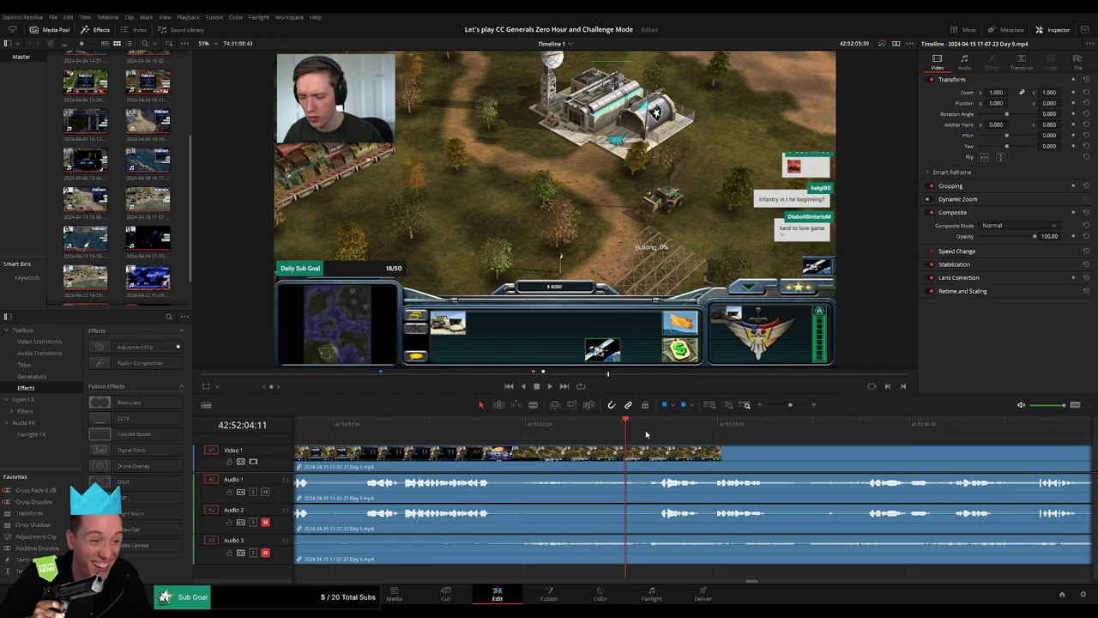
{"action": "left_click", "coordinate": [660, 433]}
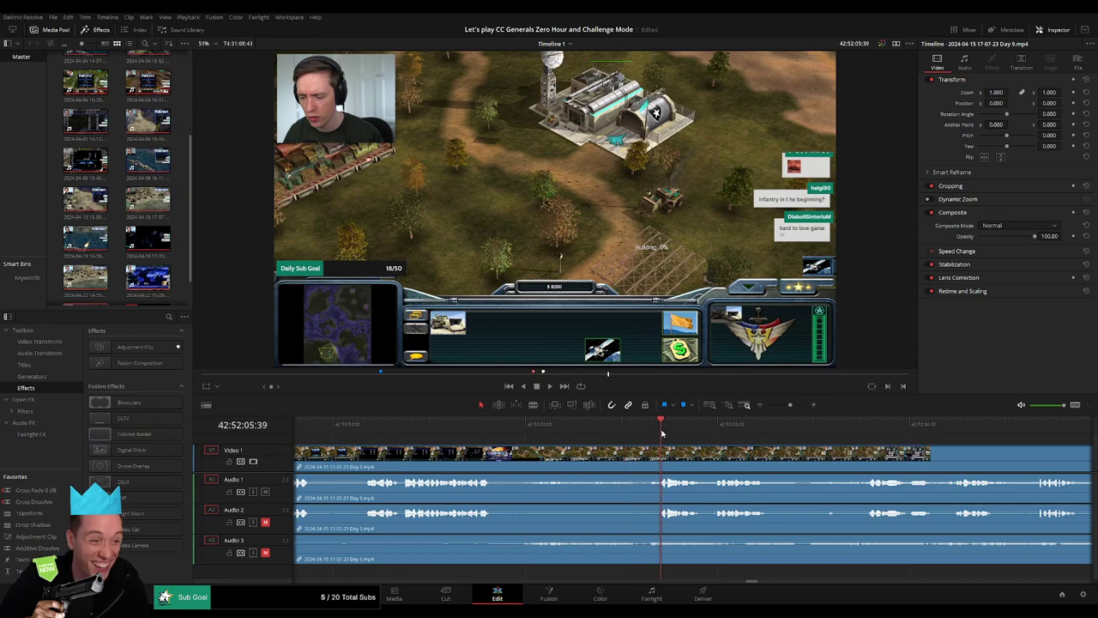
{"action": "left_click", "coordinate": [633, 438]}
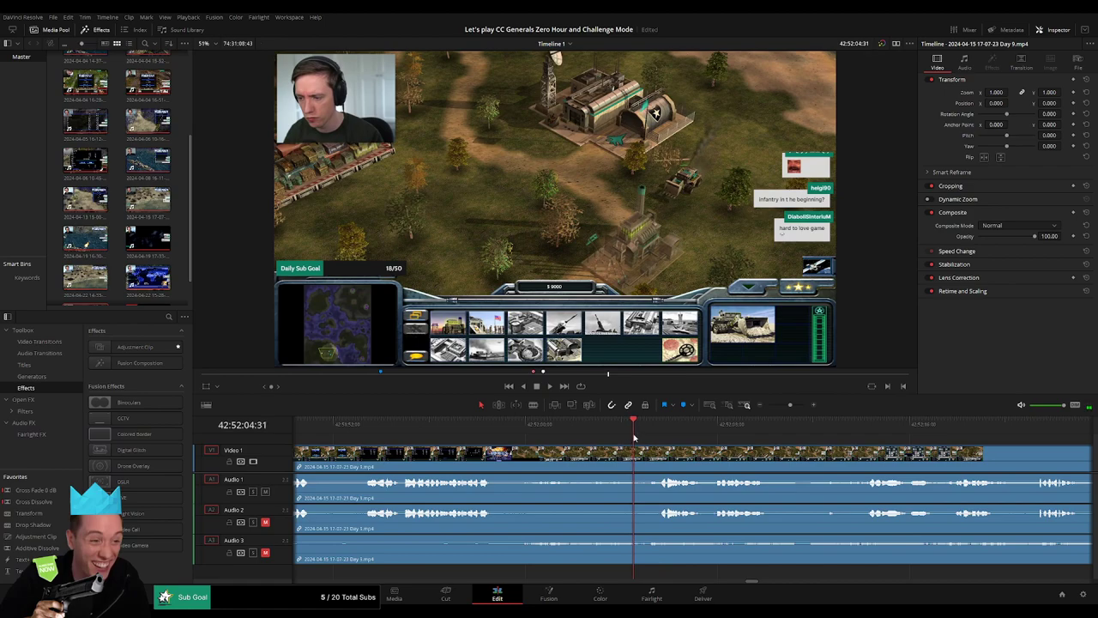
{"action": "key", "text": "b"}
{"action": "left_click", "coordinate": [638, 457]}
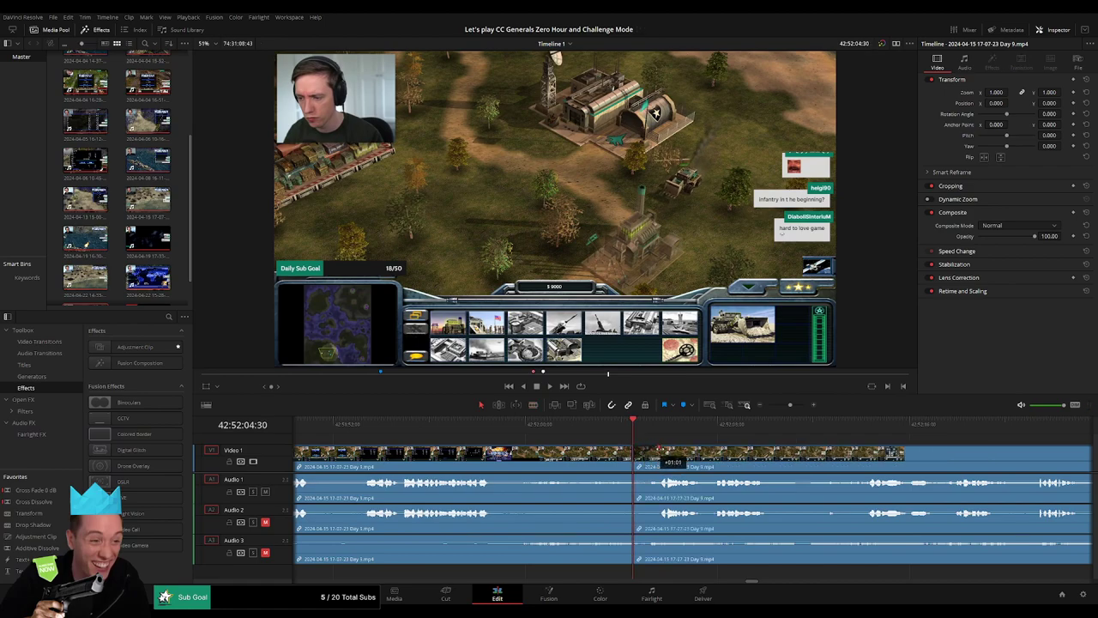
{"action": "left_click_drag", "start_coordinate": [641, 453], "coordinate": [597, 450]}
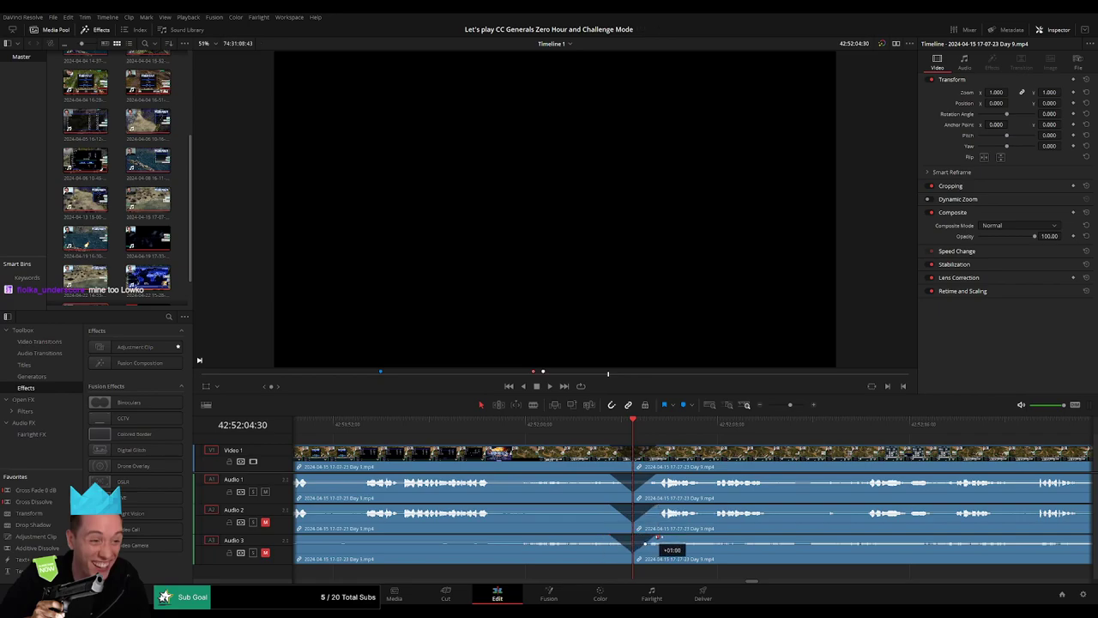
- Snap the later Day 9 clip's start to the playhead at 44:00:00 and play from there
{"action": "left_click", "coordinate": [746, 406]}
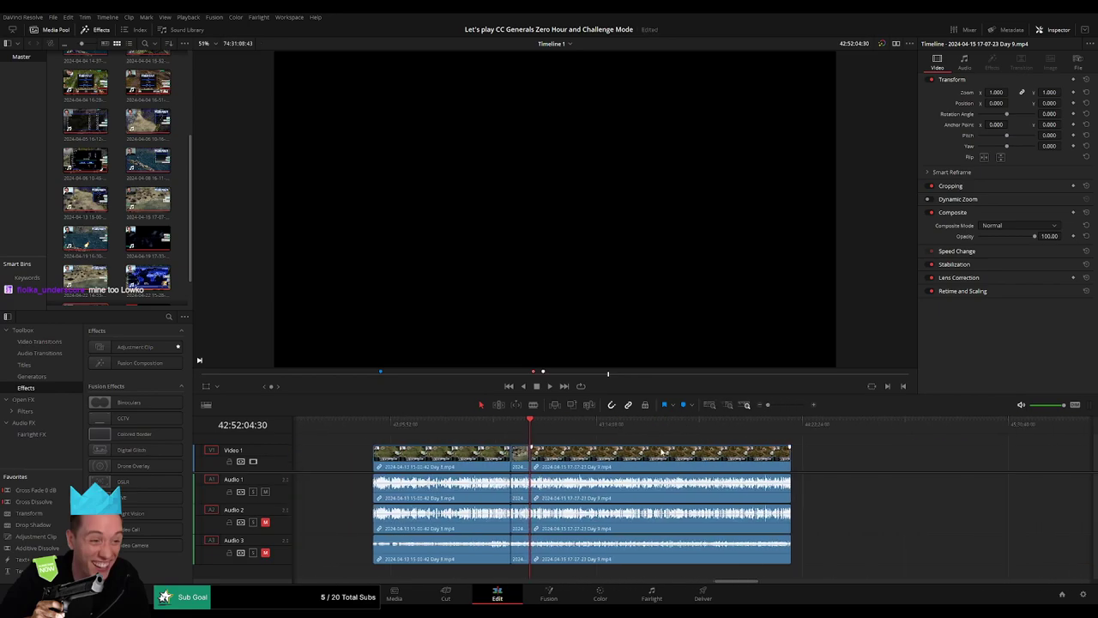
{"action": "scroll", "coordinate": [553, 446], "scroll_direction": "right", "scroll_amount": 3}
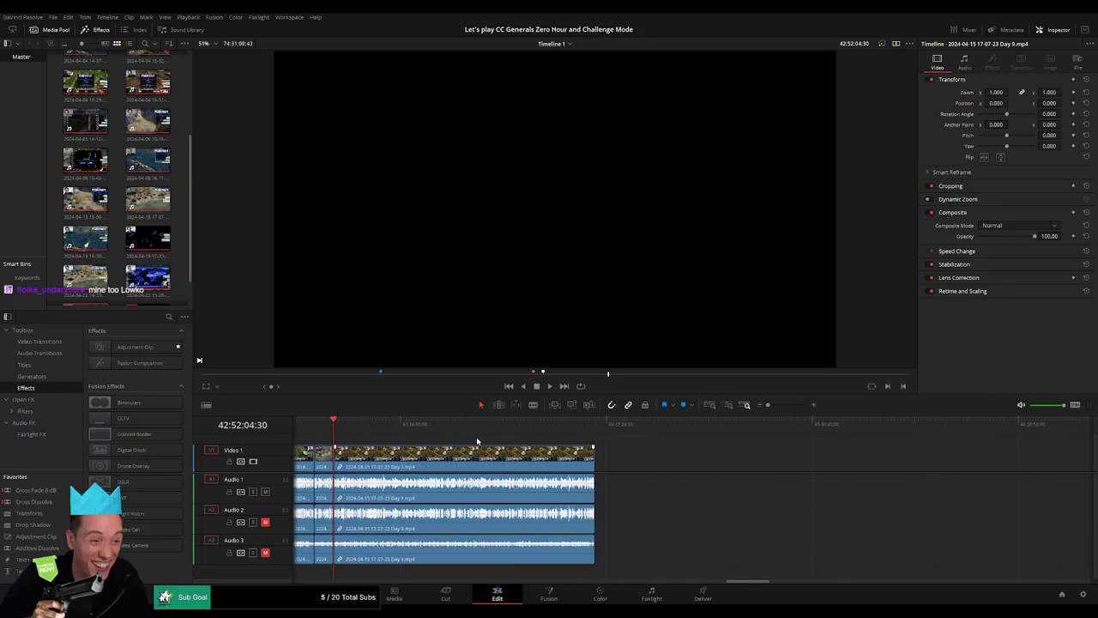
{"action": "left_click_drag", "start_coordinate": [506, 455], "coordinate": [836, 455]}
{"action": "left_click", "coordinate": [525, 458]}
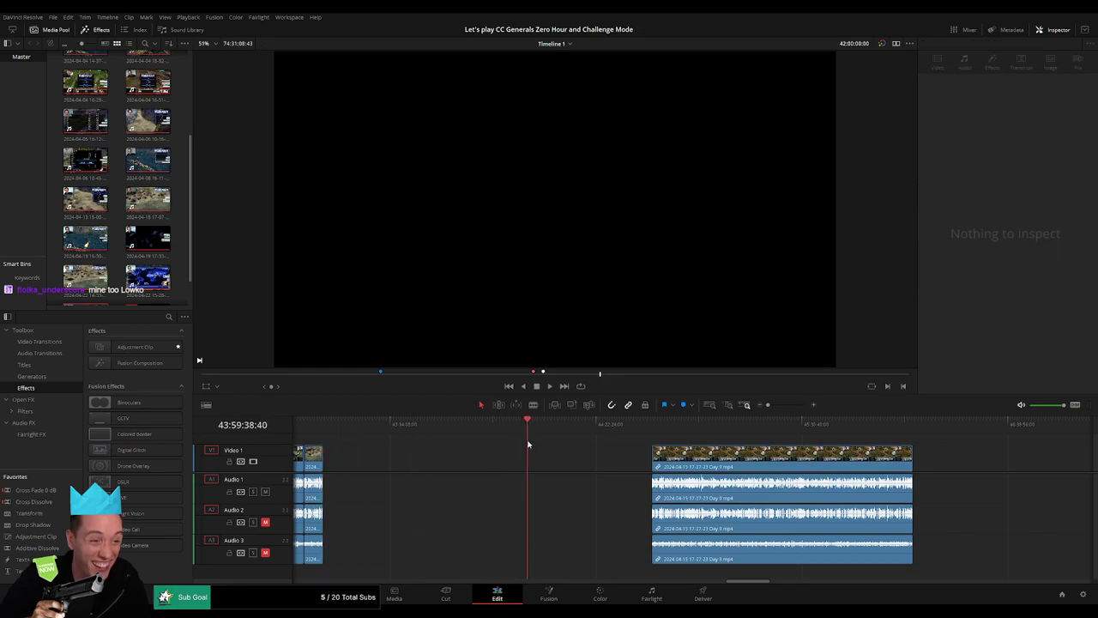
{"action": "left_click", "coordinate": [783, 410]}
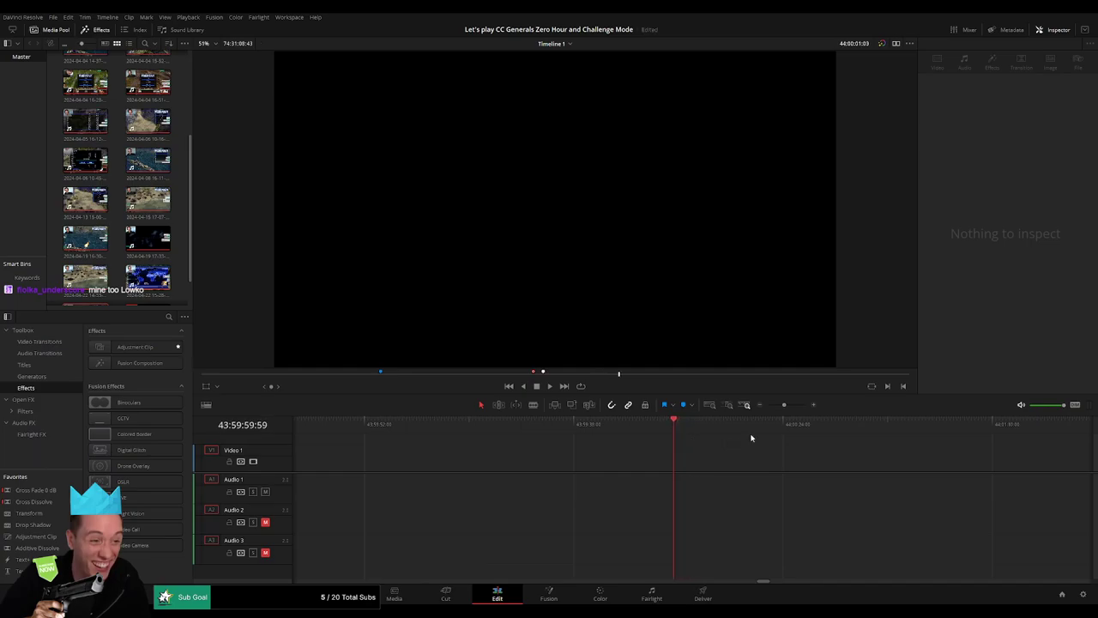
{"action": "left_click", "coordinate": [746, 404]}
{"action": "left_click_drag", "start_coordinate": [926, 456], "coordinate": [800, 437]}
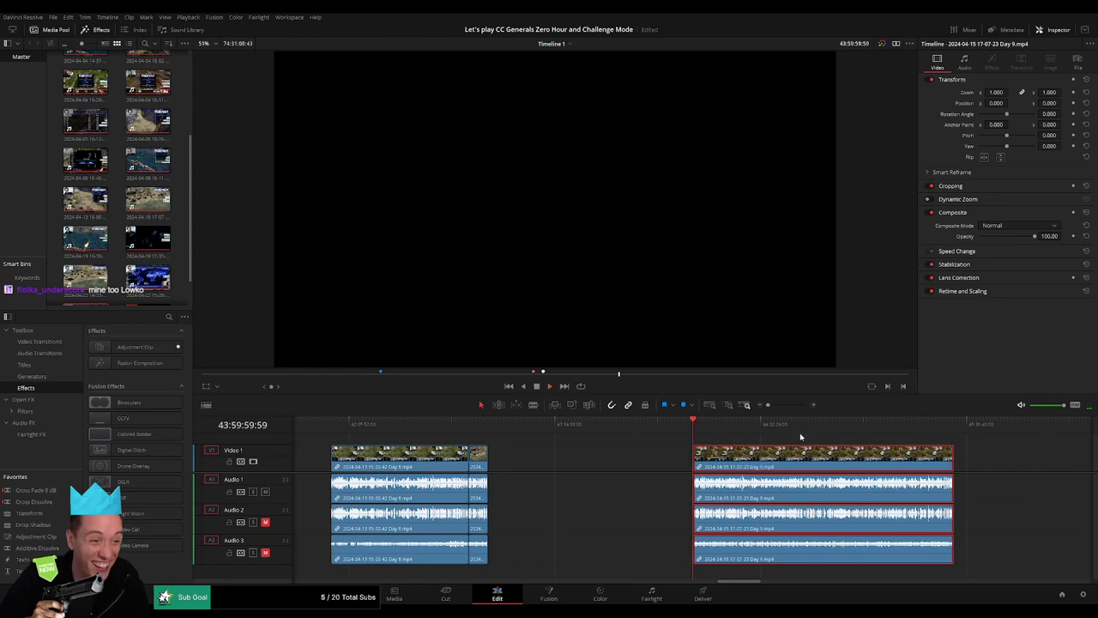
{"action": "key", "text": "space"}
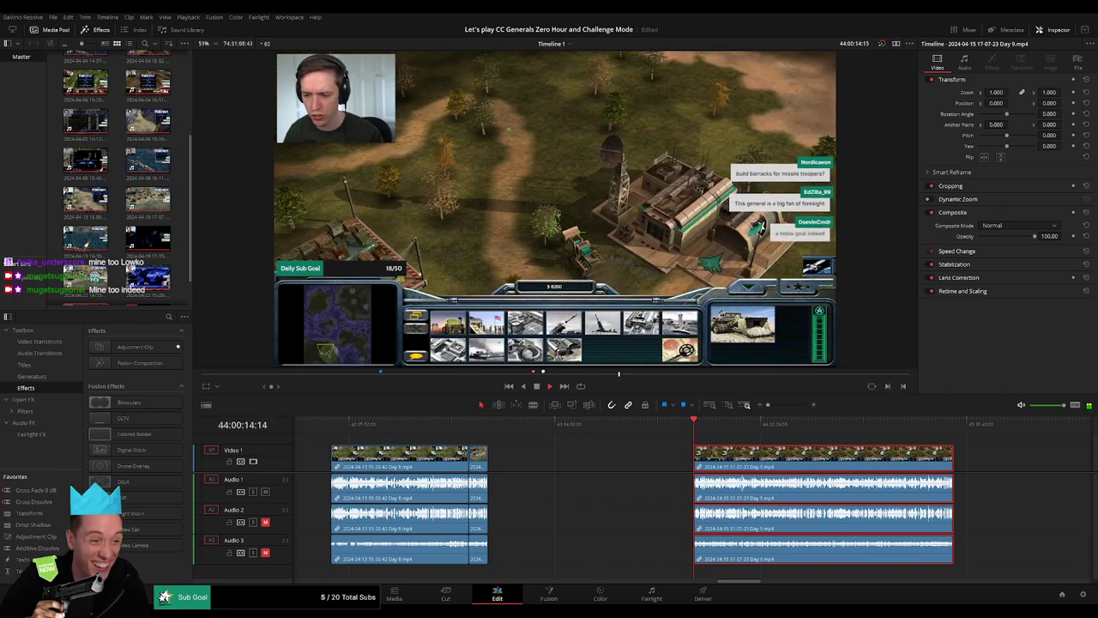
- Scrub the playhead through the later Day 9 clip to around 44:52
{"action": "scroll", "coordinate": [539, 447], "scroll_direction": "right", "scroll_amount": 5}
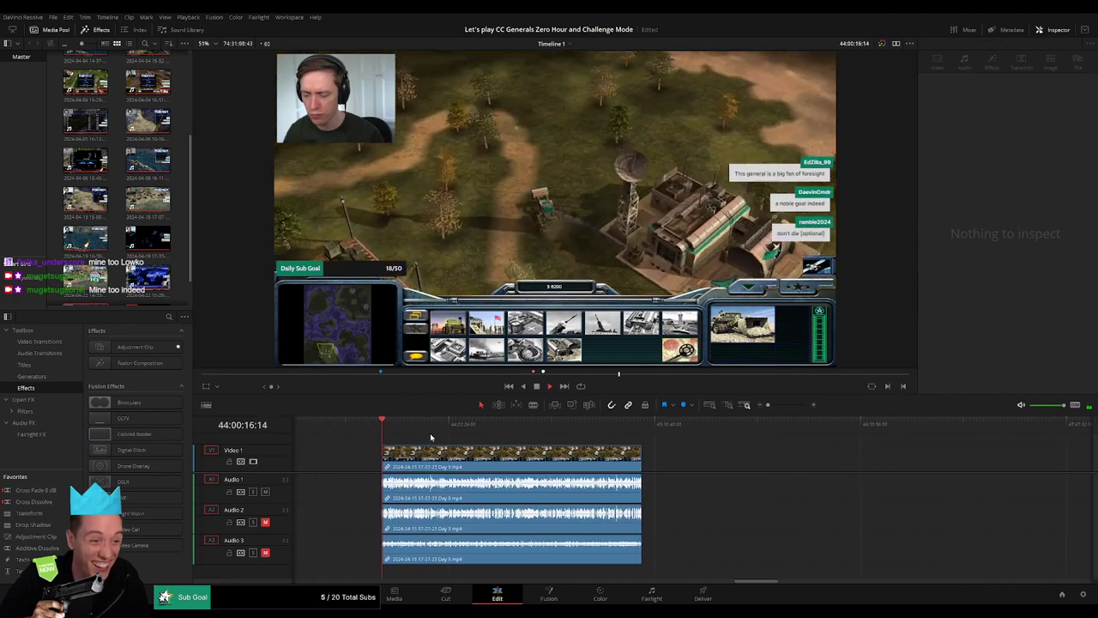
{"action": "scroll", "coordinate": [442, 440], "scroll_direction": "right", "scroll_amount": 1}
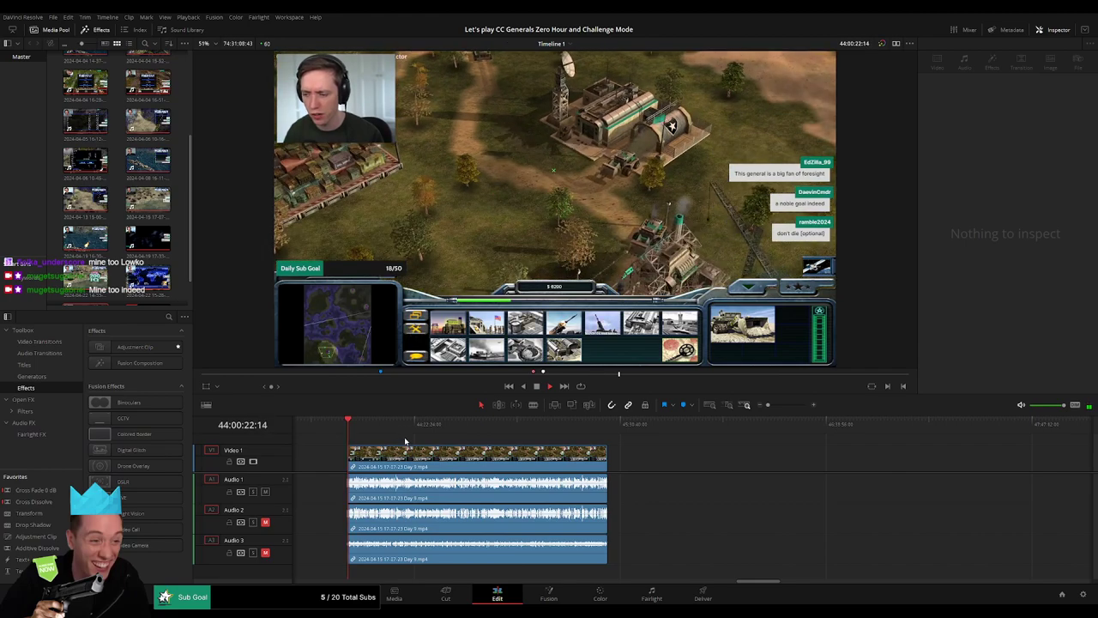
{"action": "scroll", "coordinate": [436, 440], "scroll_direction": "left", "scroll_amount": 1}
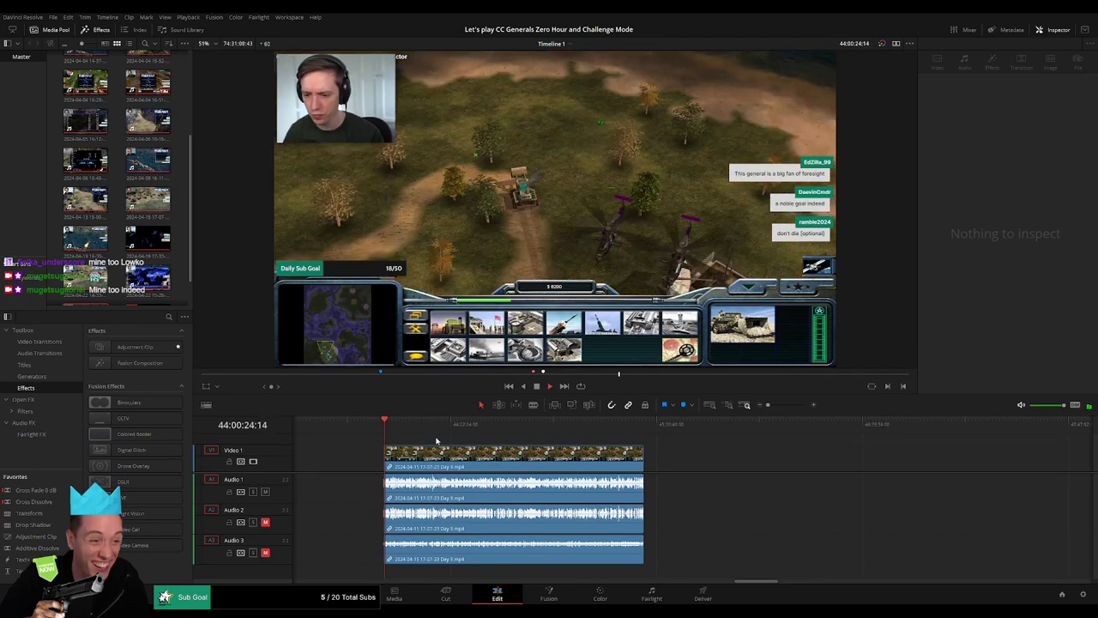
{"action": "left_click_drag", "start_coordinate": [390, 426], "coordinate": [542, 438]}
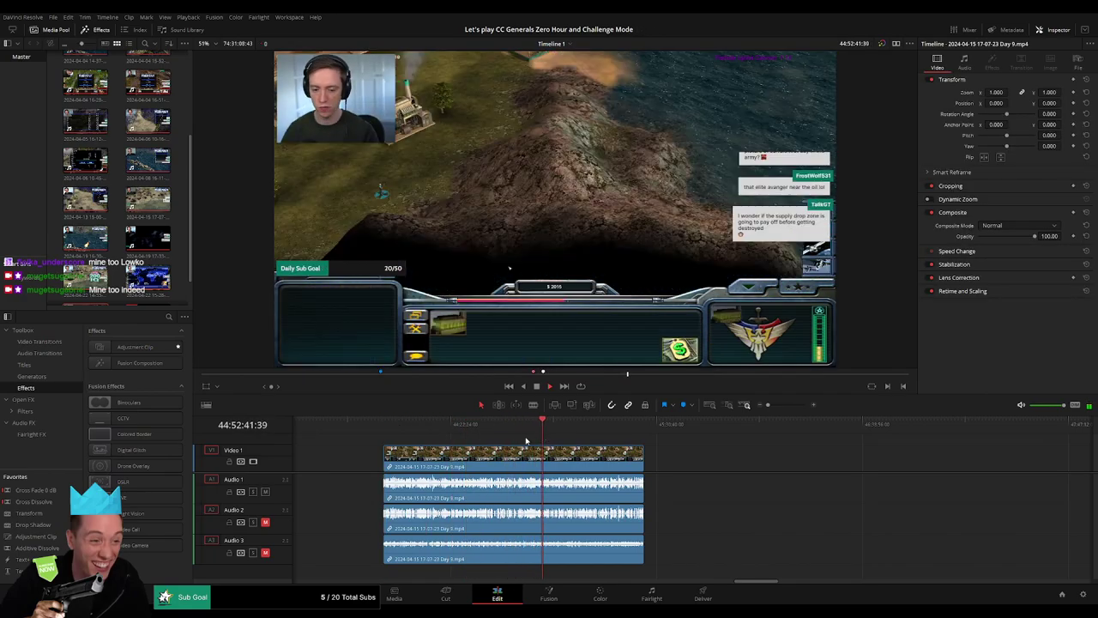
{"action": "left_click_drag", "start_coordinate": [767, 404], "coordinate": [789, 404]}
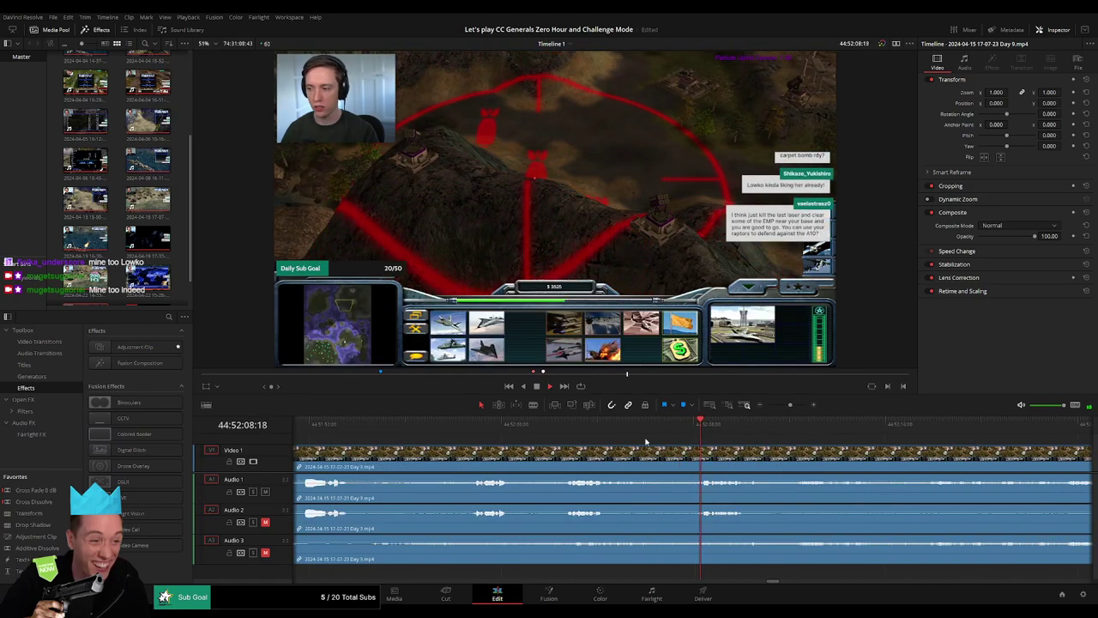
{"action": "left_click", "coordinate": [569, 429]}
{"action": "left_click", "coordinate": [477, 429]}
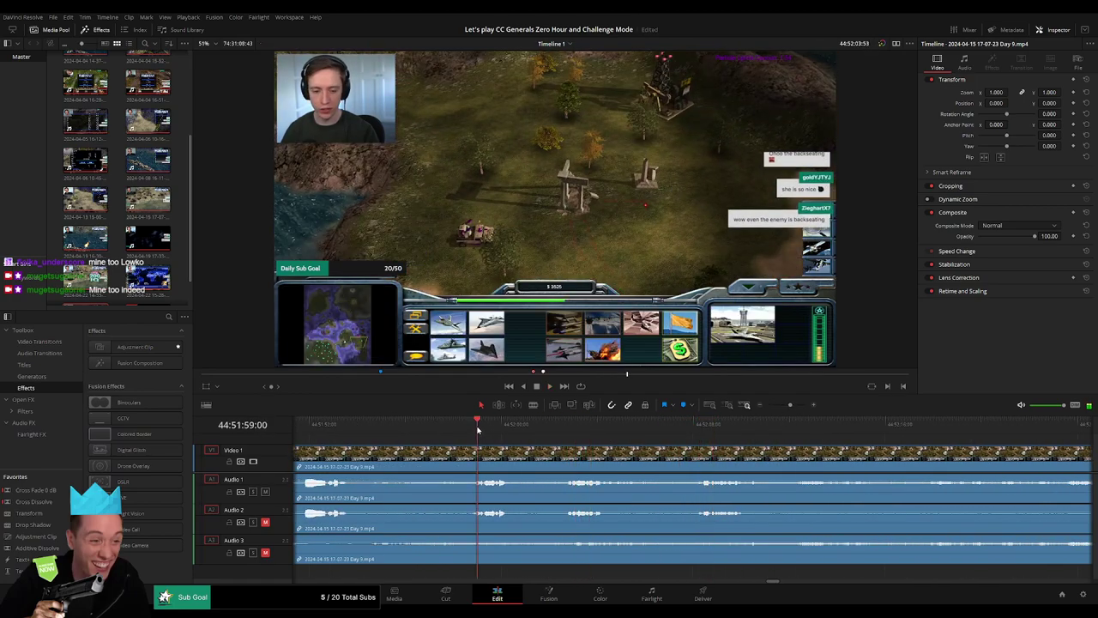
{"action": "left_click", "coordinate": [567, 426]}
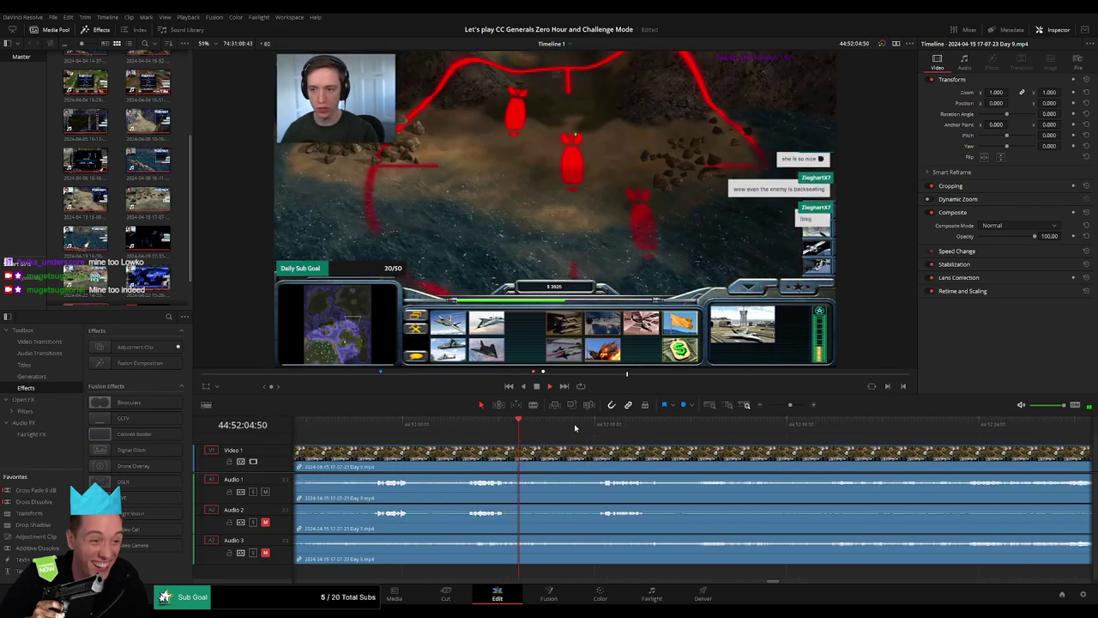
{"action": "left_click", "coordinate": [593, 427]}
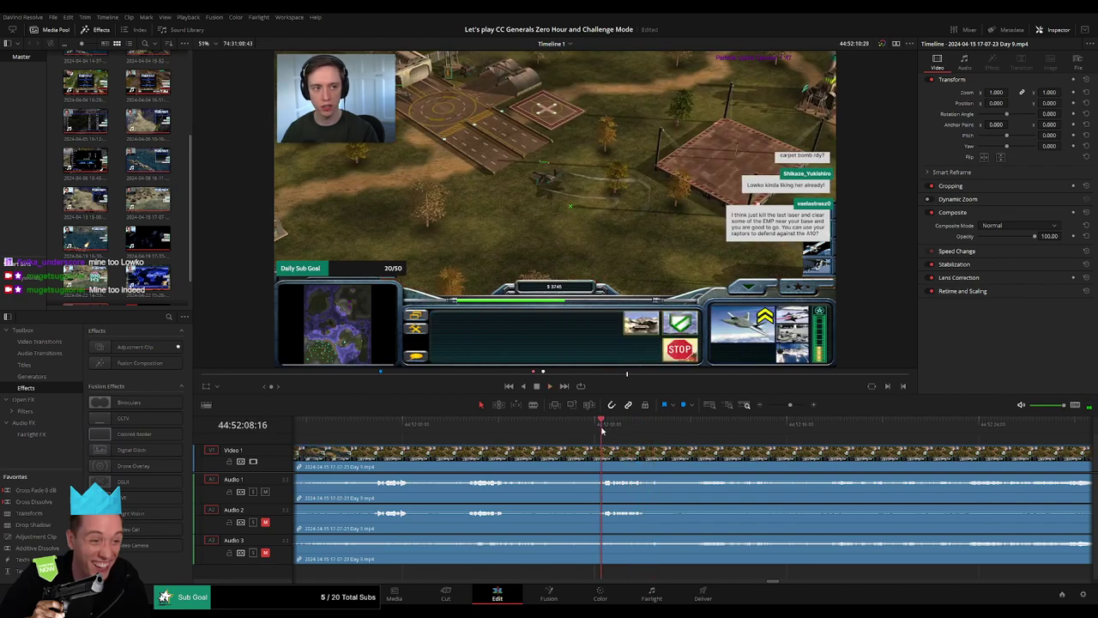
- Split all tracks at 44:52:07 and trim back the footage after the cut
{"action": "left_click_drag", "start_coordinate": [601, 431], "coordinate": [574, 435]}
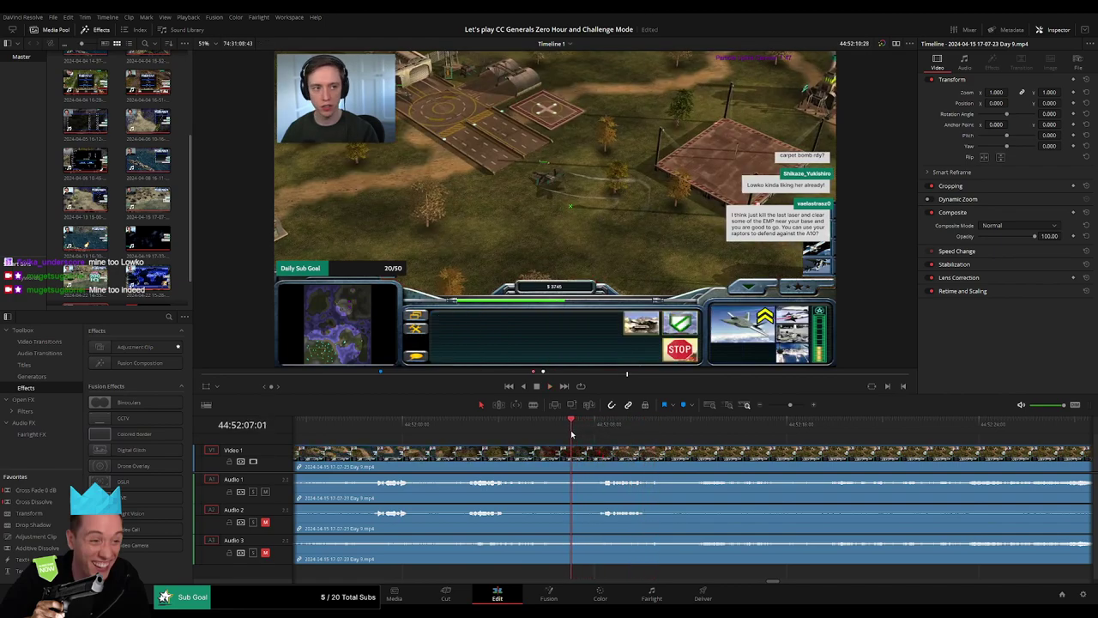
{"action": "key", "text": "ctrl+b"}
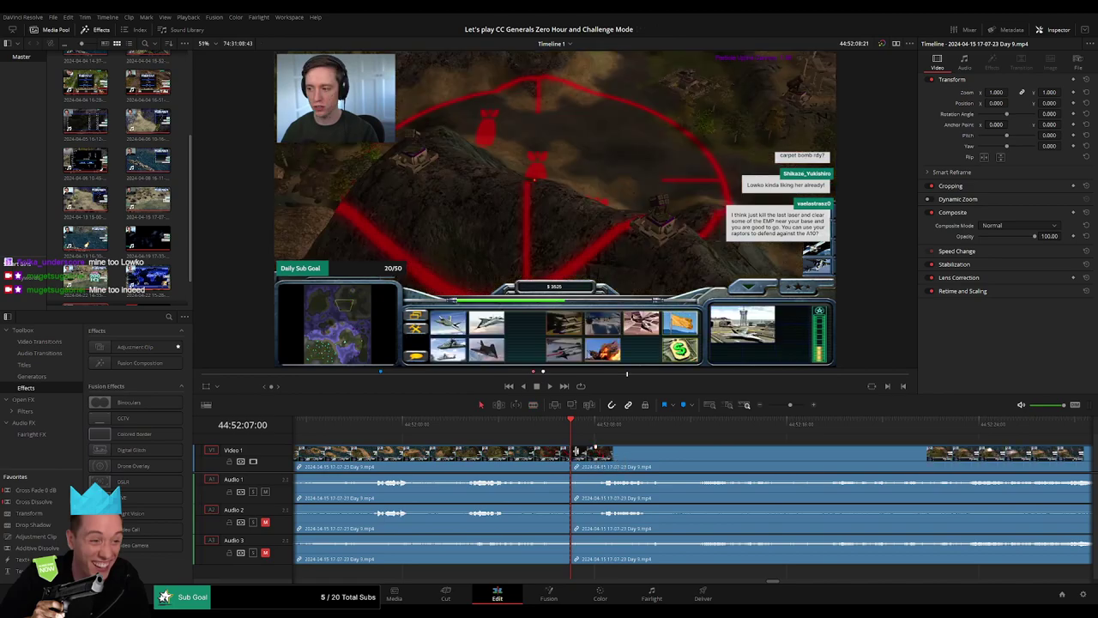
{"action": "mouse_move", "coordinate": [570, 452]}
{"action": "left_mouse_down"}
{"action": "mouse_move", "coordinate": [542, 452]}
{"action": "mouse_move", "coordinate": [551, 443]}
{"action": "left_mouse_up"}
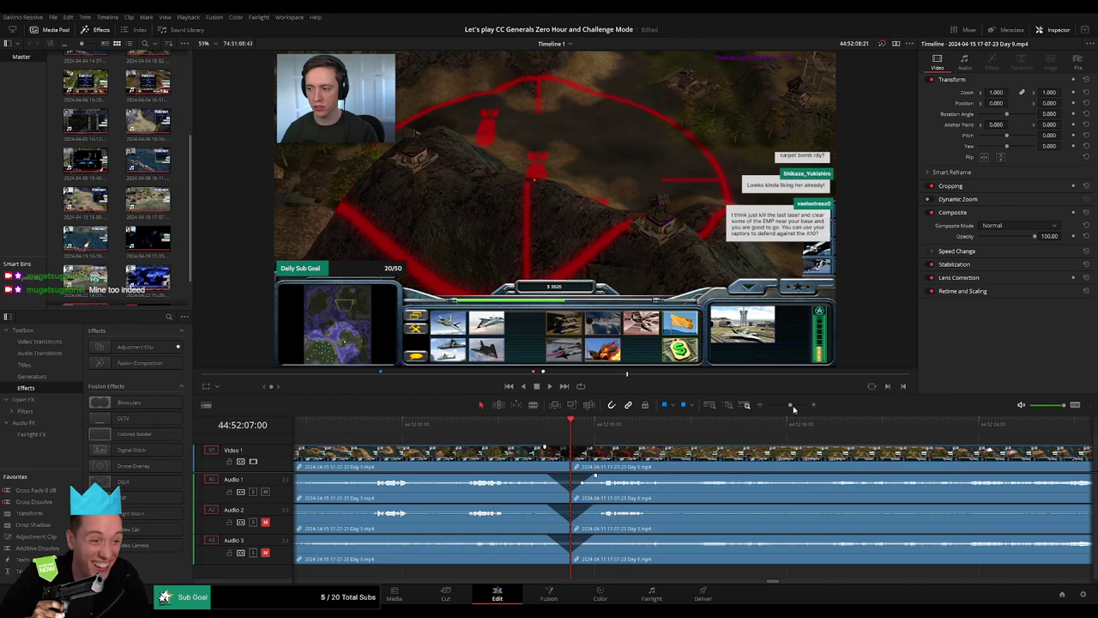
- Move the playhead to just past 46:00:00, near the Day 10 clip
{"action": "left_click_drag", "start_coordinate": [793, 409], "coordinate": [768, 405]}
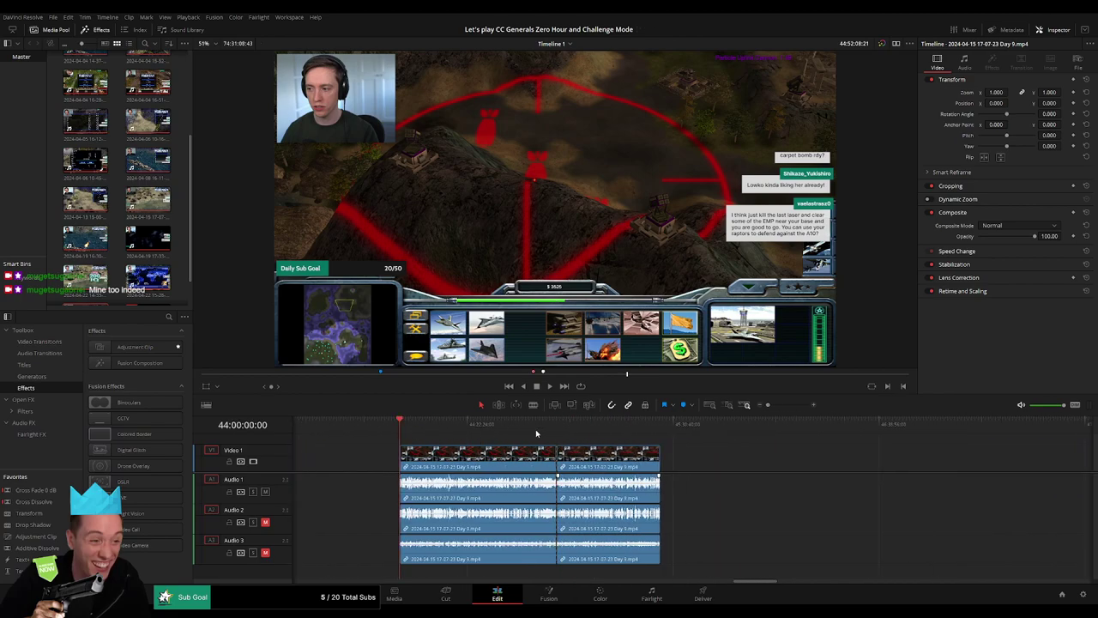
{"action": "scroll", "coordinate": [559, 433], "scroll_direction": "right", "scroll_amount": 5}
{"action": "scroll", "coordinate": [556, 453], "scroll_direction": "right", "scroll_amount": 5}
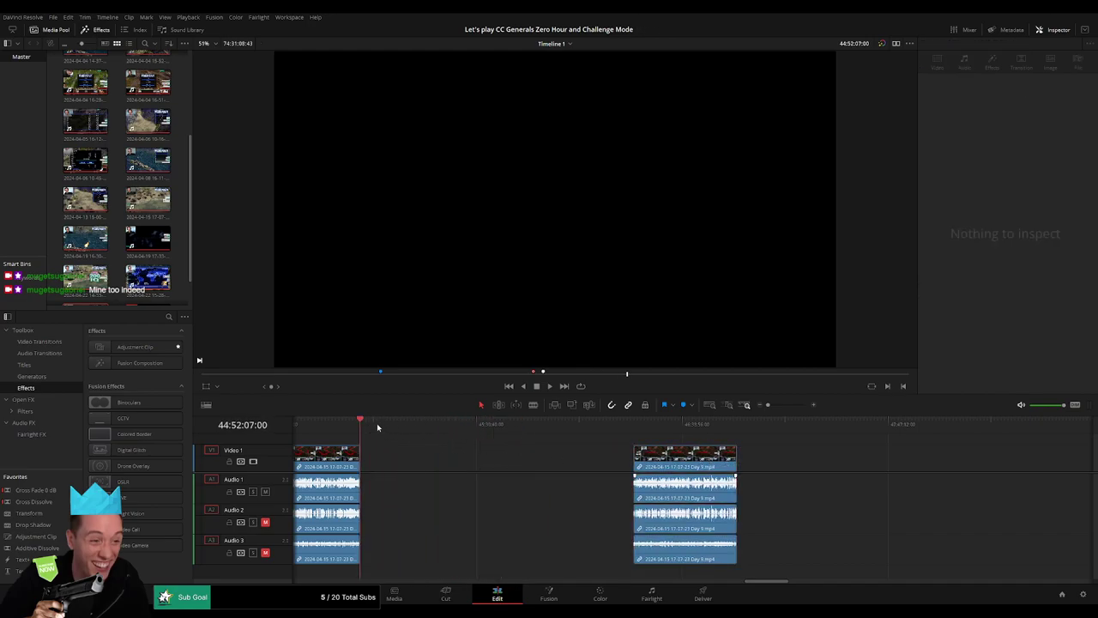
{"action": "left_click_drag", "start_coordinate": [376, 423], "coordinate": [523, 438]}
{"action": "left_click_drag", "start_coordinate": [564, 442], "coordinate": [566, 441]}
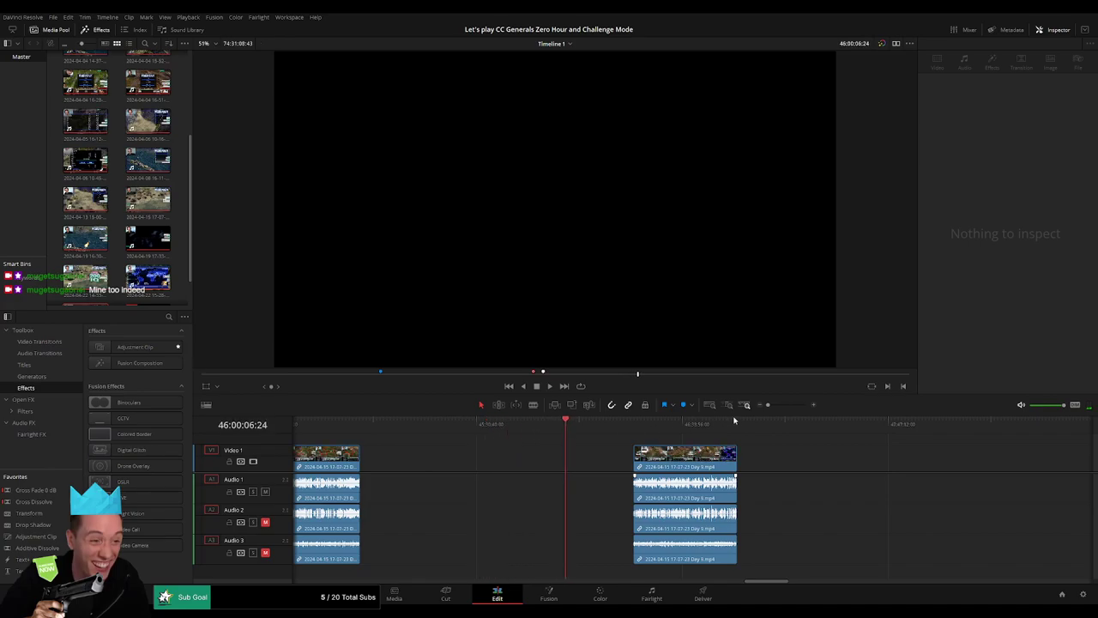
{"action": "scroll", "coordinate": [720, 426], "scroll_direction": "up", "scroll_amount": 2}
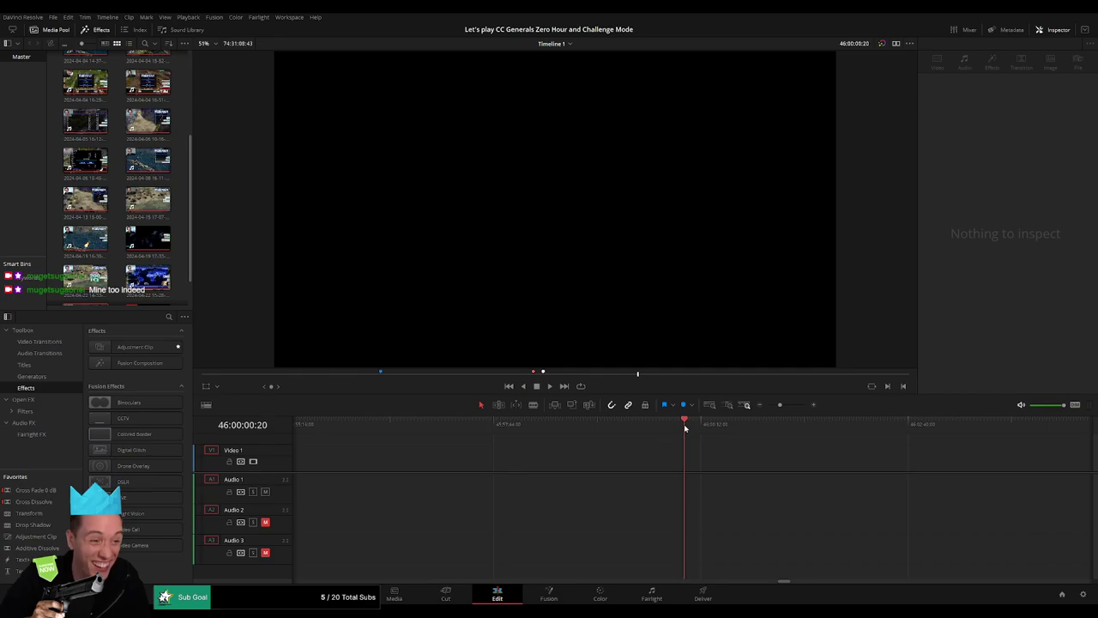
{"action": "scroll", "coordinate": [819, 414], "scroll_direction": "down", "scroll_amount": 3}
- Slide the Day 10 clip left until it butts against the end of the Day 9 clip
{"action": "left_click_drag", "start_coordinate": [828, 453], "coordinate": [698, 445]}
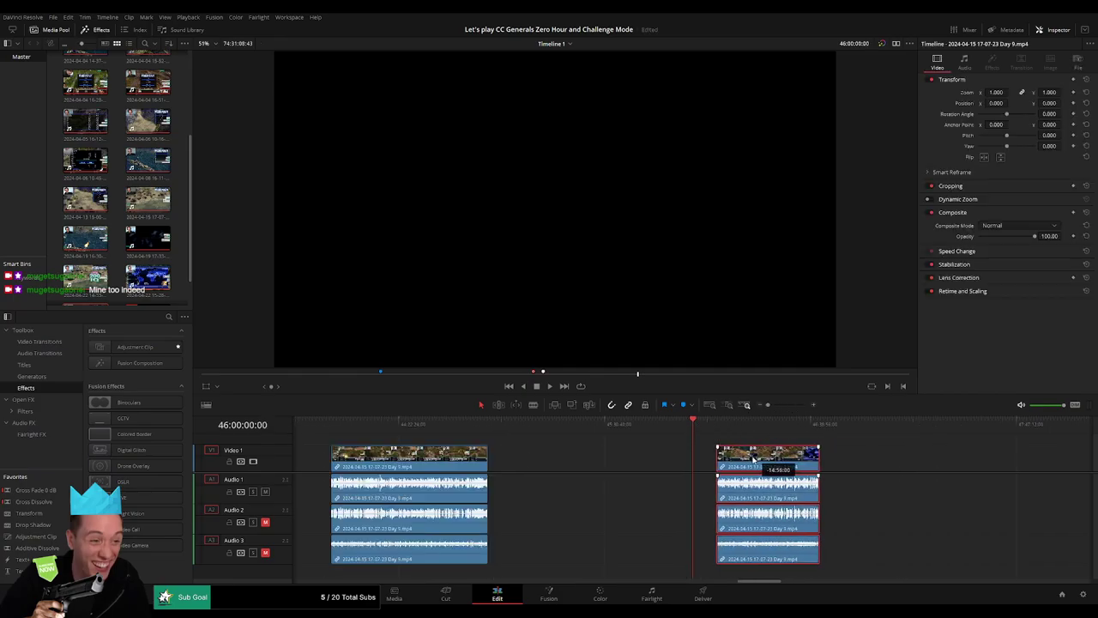
{"action": "scroll", "coordinate": [698, 445], "scroll_direction": "right", "scroll_amount": 3}
{"action": "scroll", "coordinate": [933, 463], "scroll_direction": "right", "scroll_amount": 5}
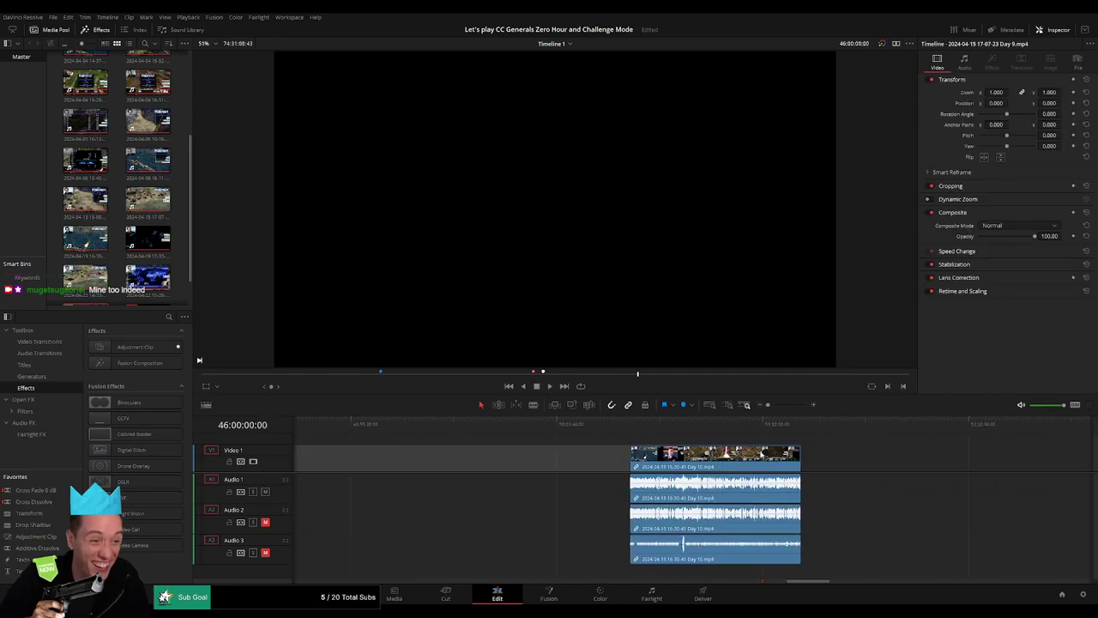
{"action": "scroll", "coordinate": [678, 455], "scroll_direction": "left", "scroll_amount": 3}
{"action": "left_click_drag", "start_coordinate": [926, 453], "coordinate": [446, 453]}
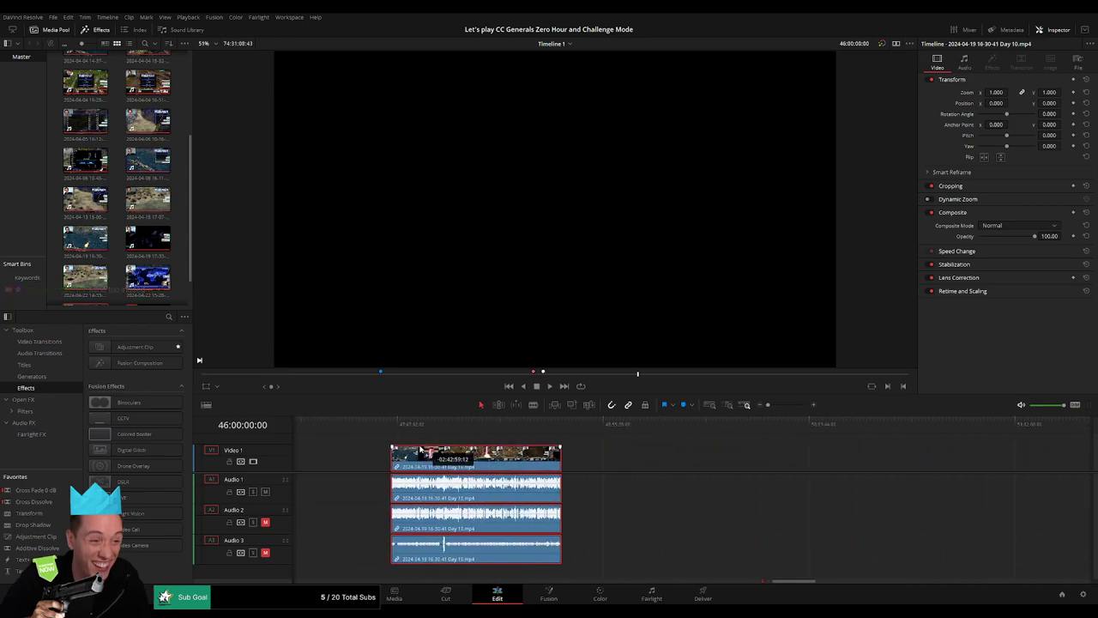
{"action": "scroll", "coordinate": [463, 455], "scroll_direction": "left", "scroll_amount": 3}
{"action": "left_click_drag", "start_coordinate": [841, 461], "coordinate": [642, 463]}
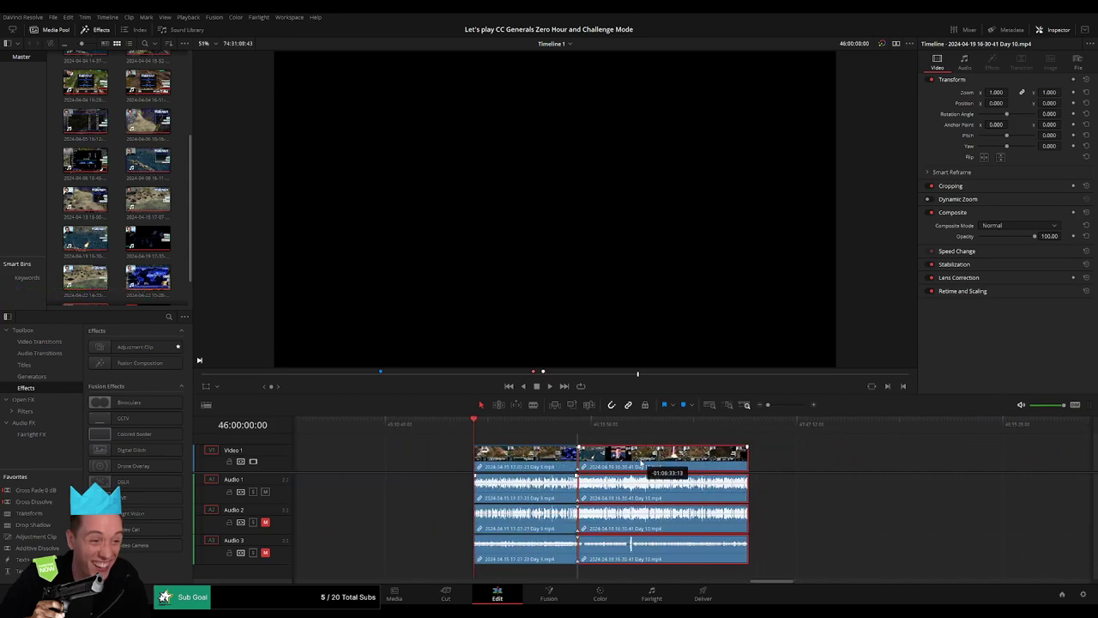
- Play the joined clips and scrub across the Day 9 to Day 10 boundary near 46:34
{"action": "left_click", "coordinate": [600, 443]}
{"action": "key", "text": "space"}
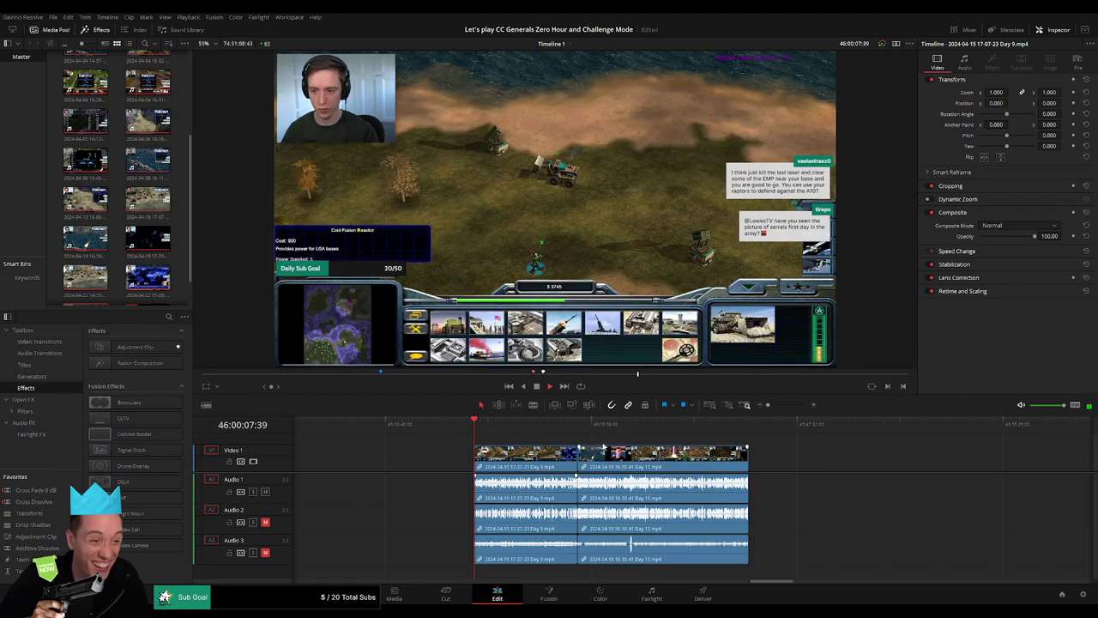
{"action": "scroll", "coordinate": [541, 442], "scroll_direction": "right", "scroll_amount": 3}
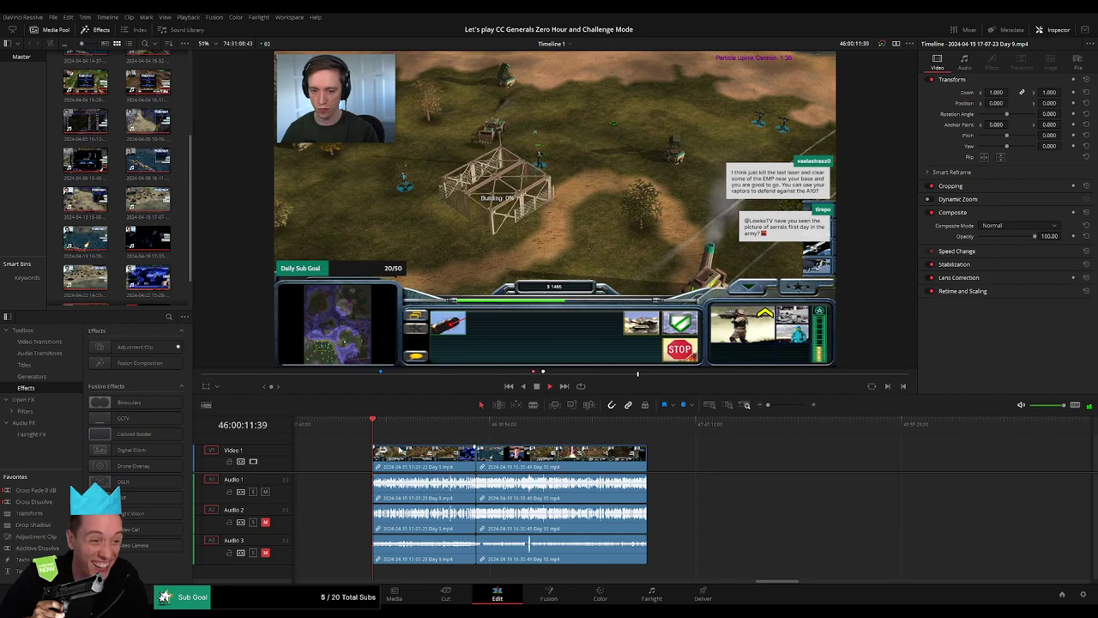
{"action": "left_click_drag", "start_coordinate": [386, 429], "coordinate": [473, 426]}
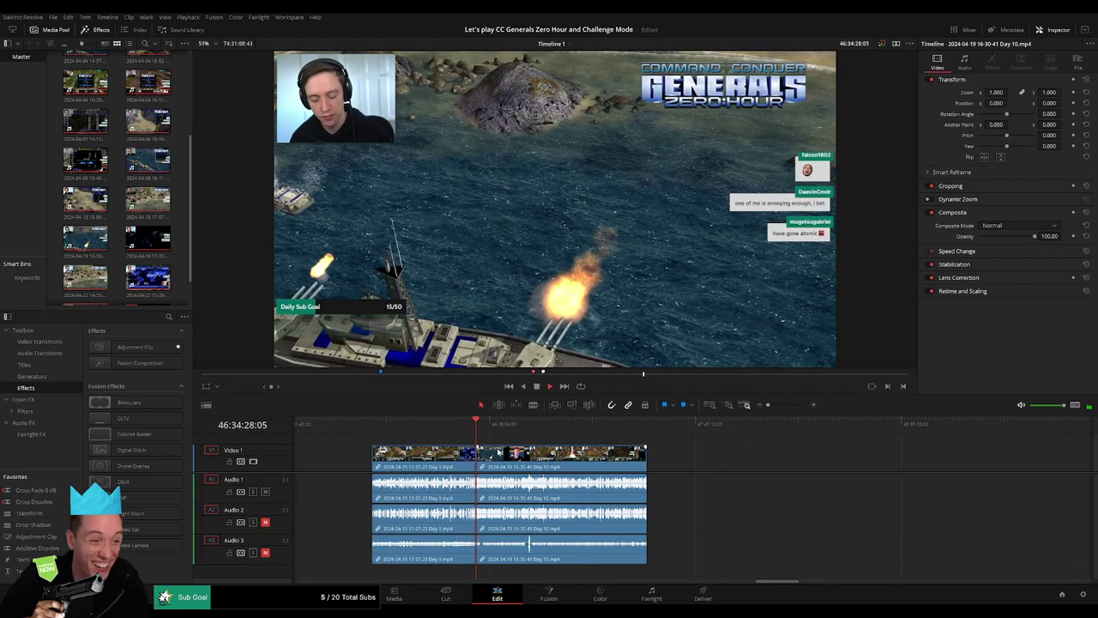
{"action": "left_click", "coordinate": [747, 407]}
{"action": "mouse_move", "coordinate": [600, 425]}
{"action": "left_mouse_down"}
{"action": "mouse_move", "coordinate": [570, 428]}
{"action": "mouse_move", "coordinate": [691, 424]}
{"action": "left_mouse_up"}
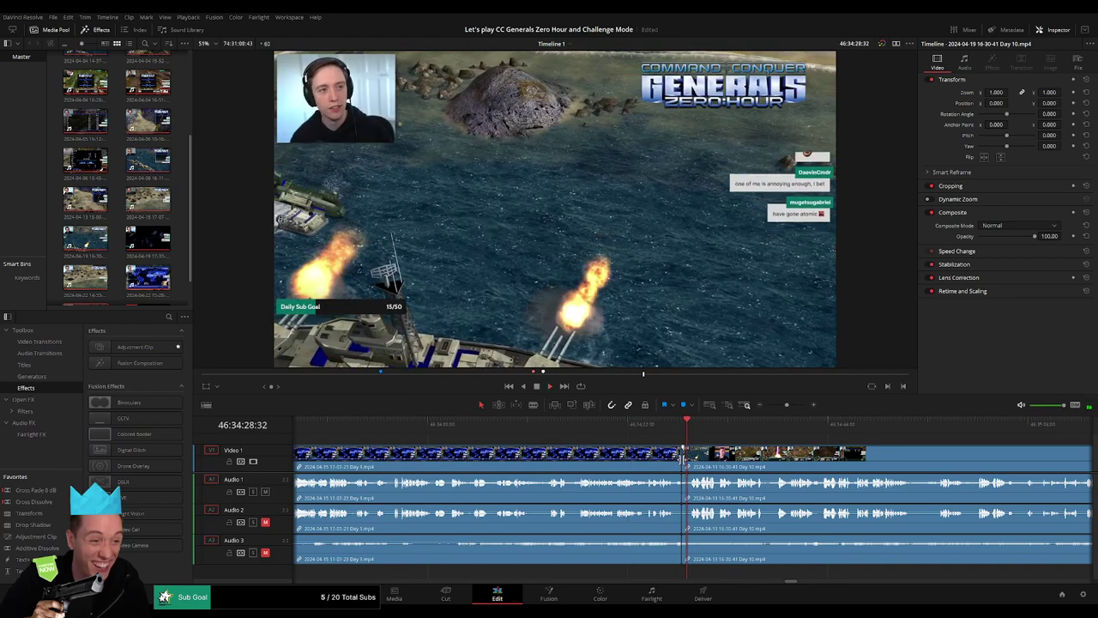
{"action": "left_click", "coordinate": [682, 424]}
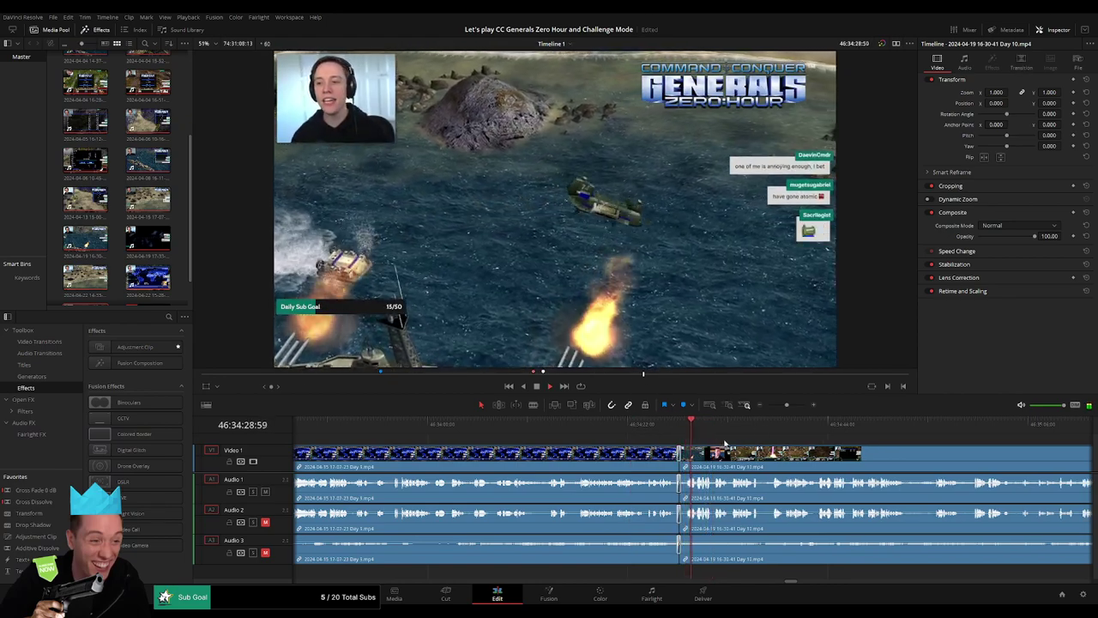
{"action": "scroll", "coordinate": [767, 422], "scroll_direction": "down", "scroll_amount": 5}
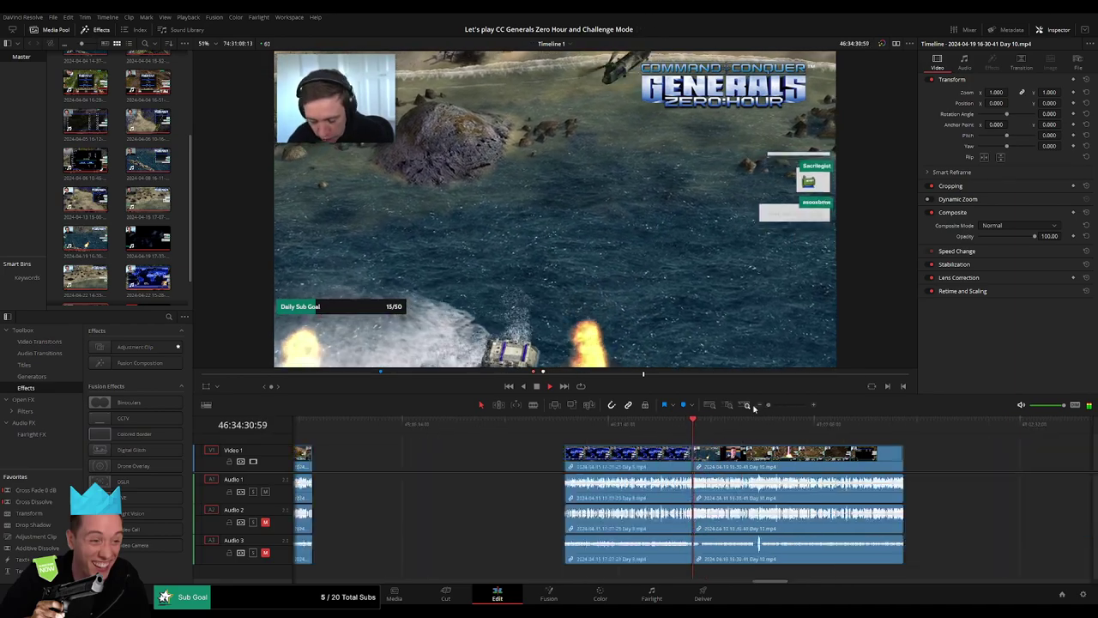
{"action": "left_click", "coordinate": [569, 420]}
{"action": "left_click_drag", "start_coordinate": [572, 438], "coordinate": [566, 436]}
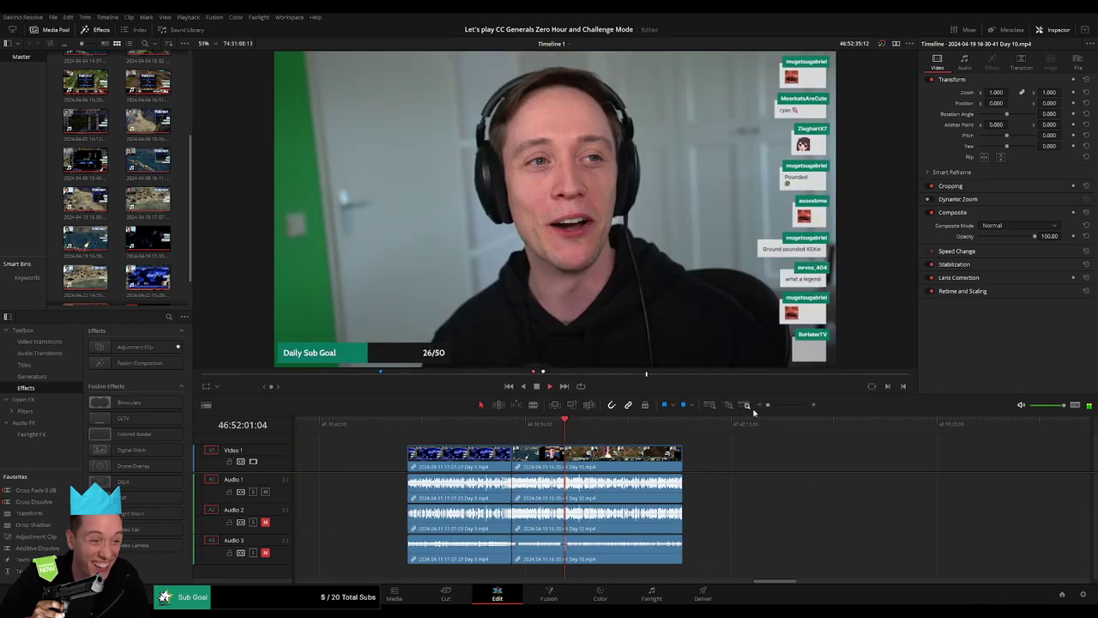
{"action": "scroll", "coordinate": [754, 412], "scroll_direction": "up", "scroll_amount": 5}
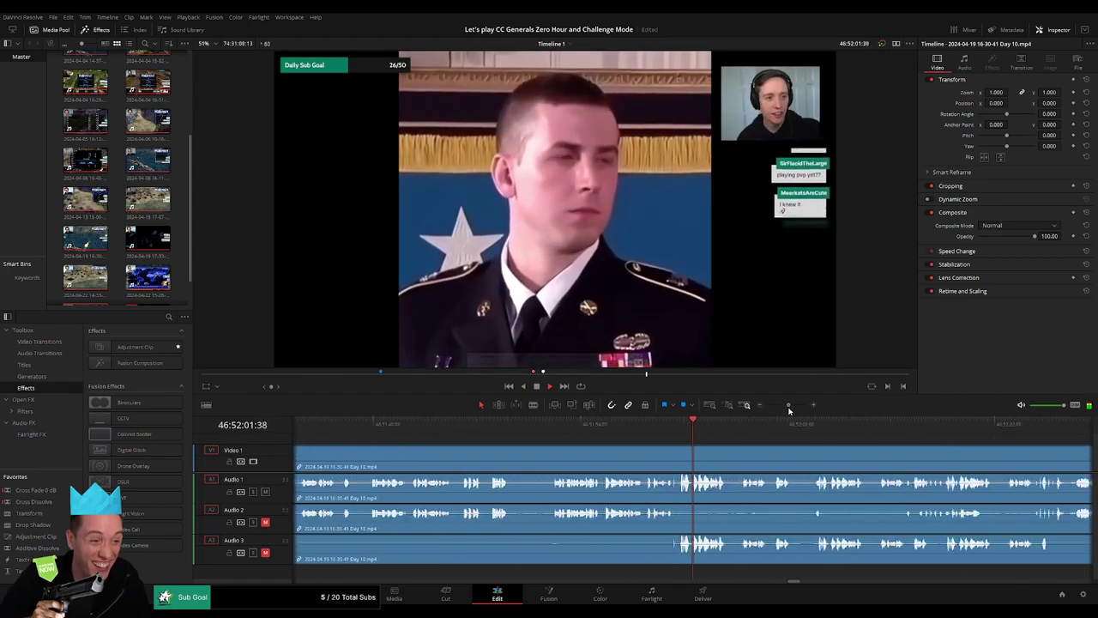
{"action": "left_click", "coordinate": [538, 425]}
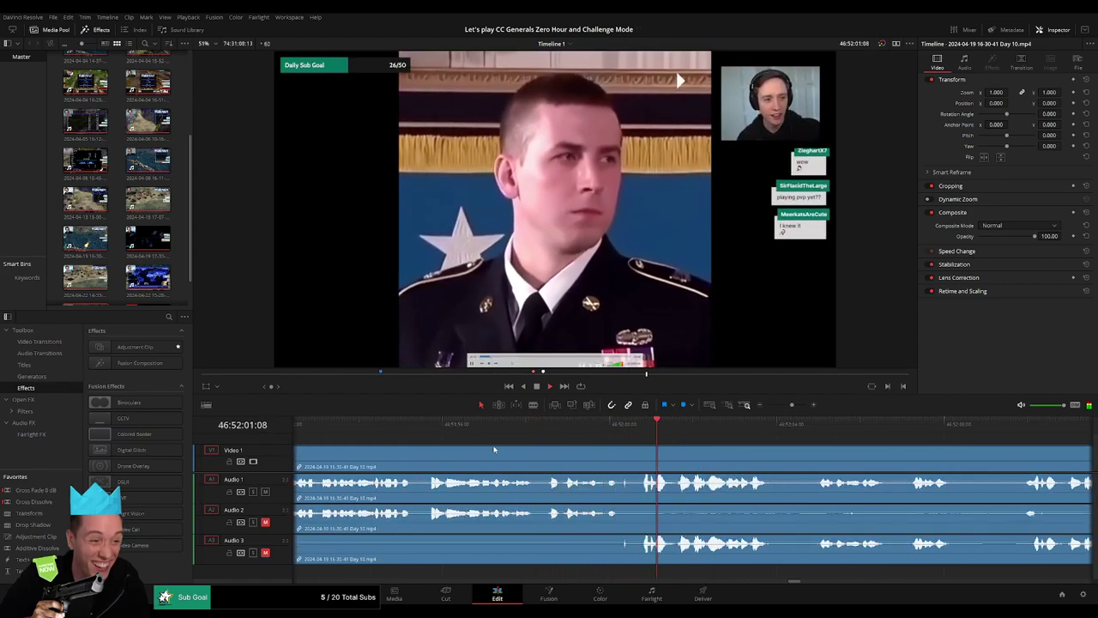
{"action": "left_click", "coordinate": [426, 423]}
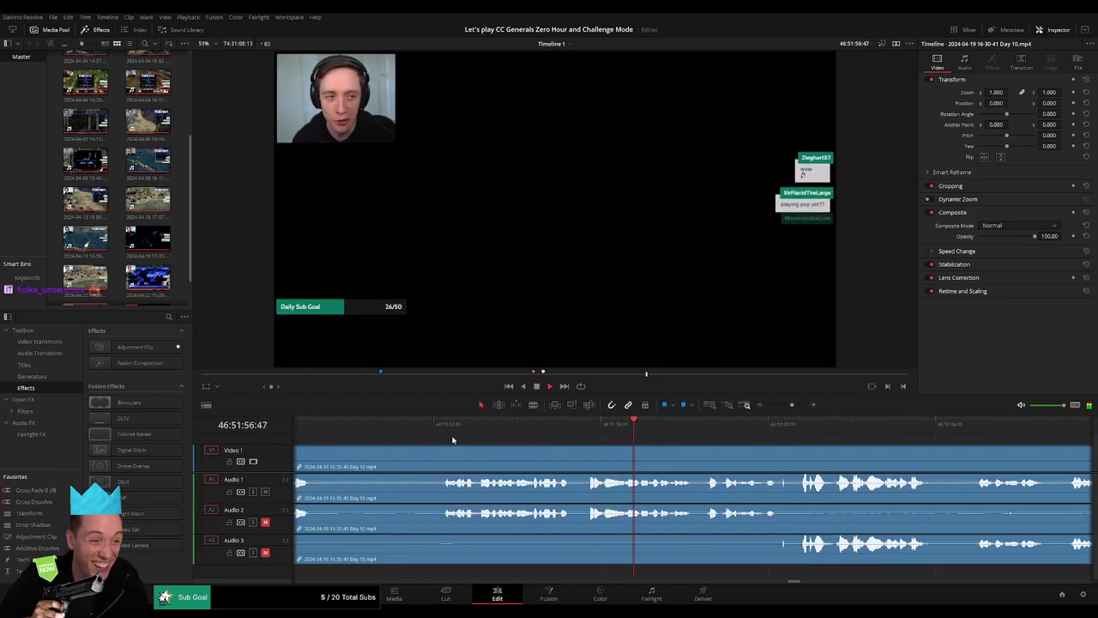
{"action": "left_click", "coordinate": [441, 426]}
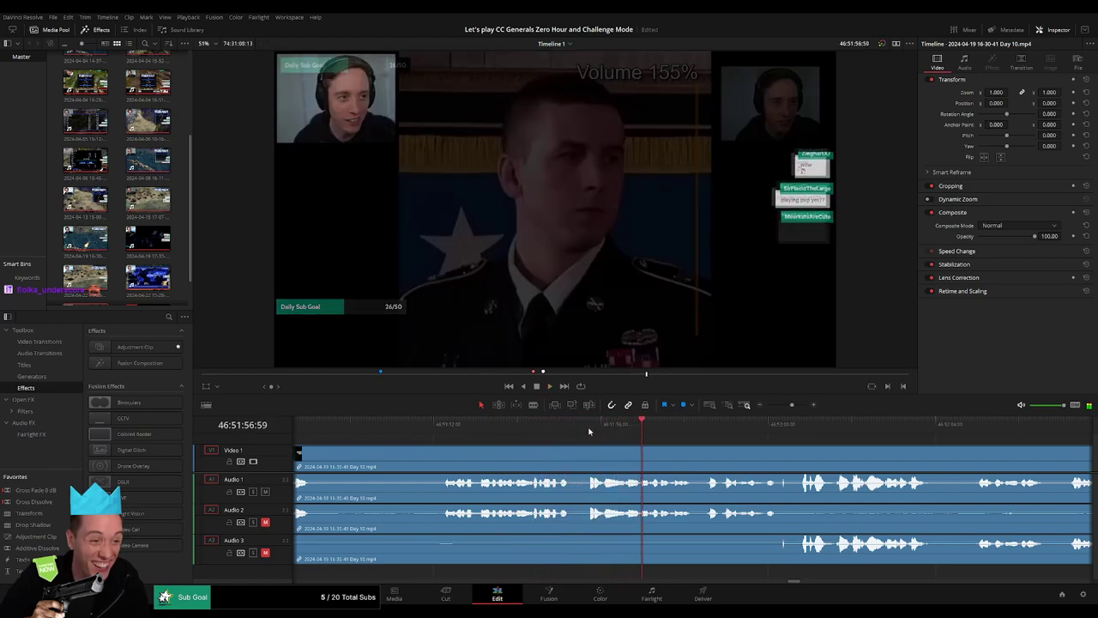
{"action": "left_click", "coordinate": [588, 431]}
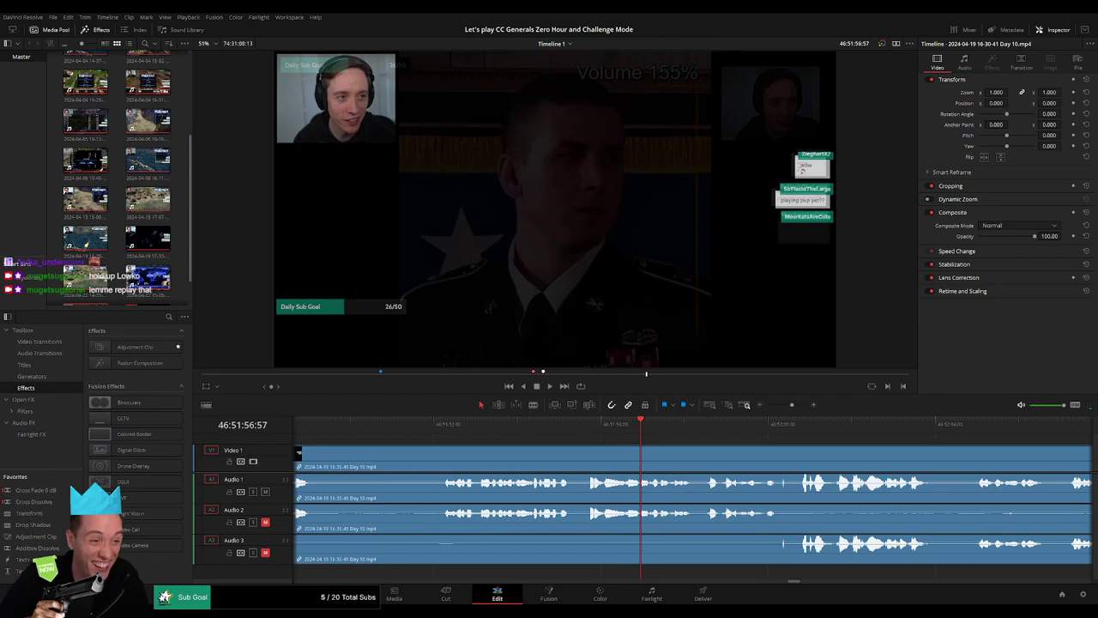
{"action": "left_click", "coordinate": [589, 422]}
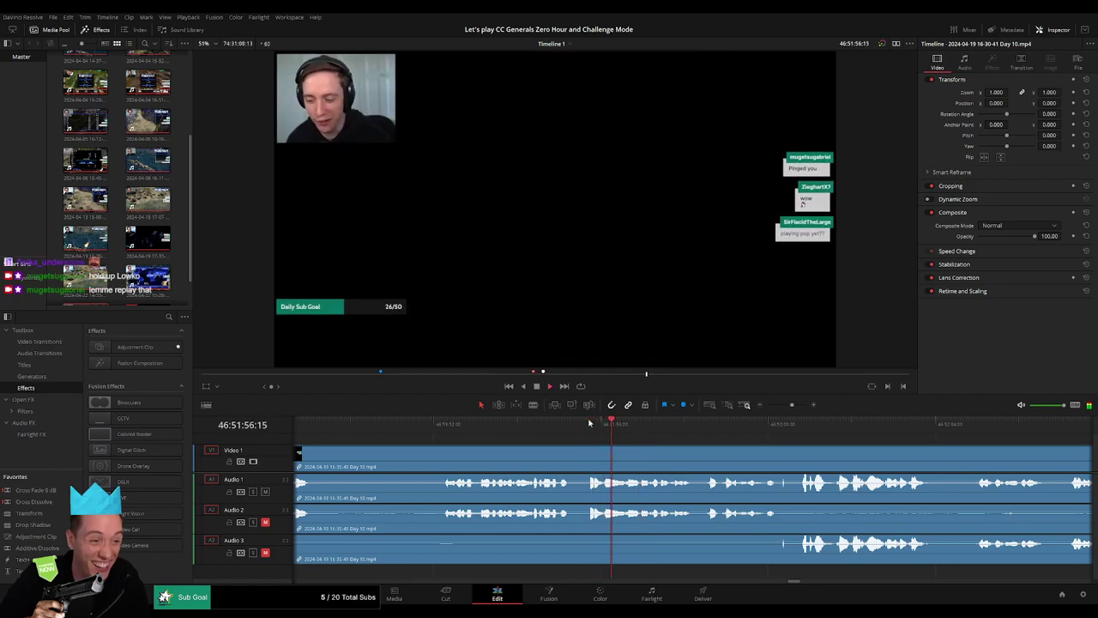
{"action": "left_click", "coordinate": [589, 422]}
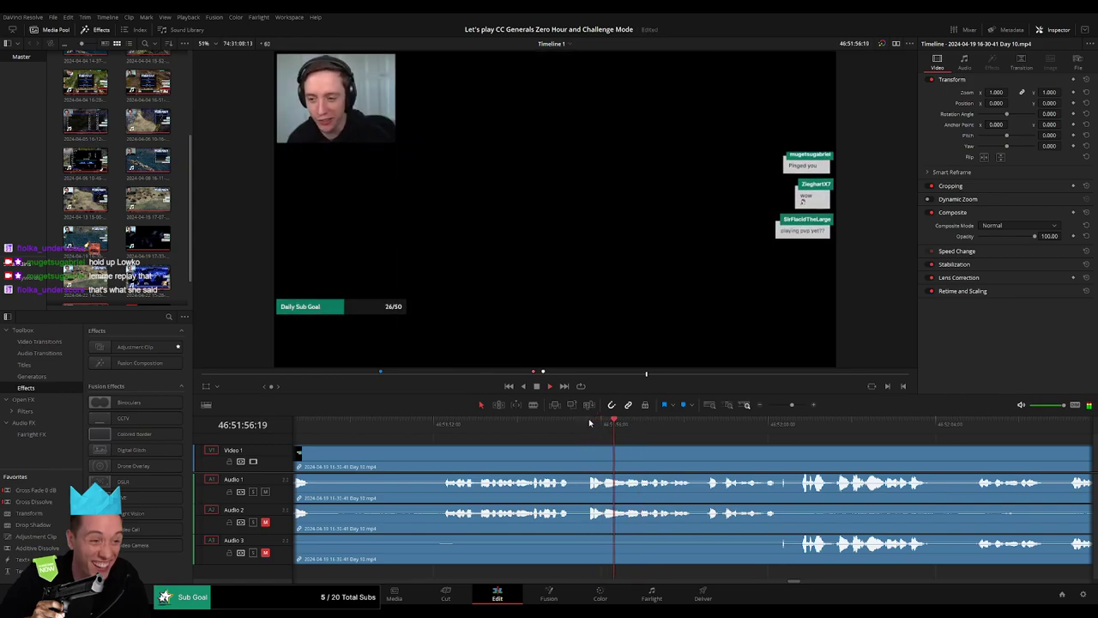
{"action": "left_click", "coordinate": [589, 422]}
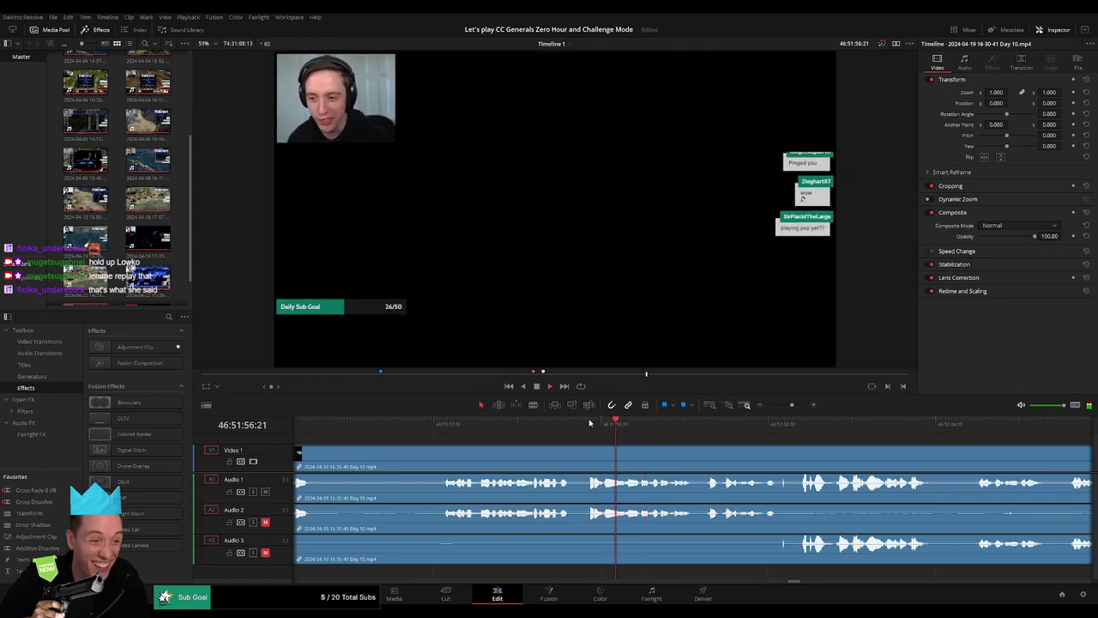
{"action": "left_click", "coordinate": [589, 422]}
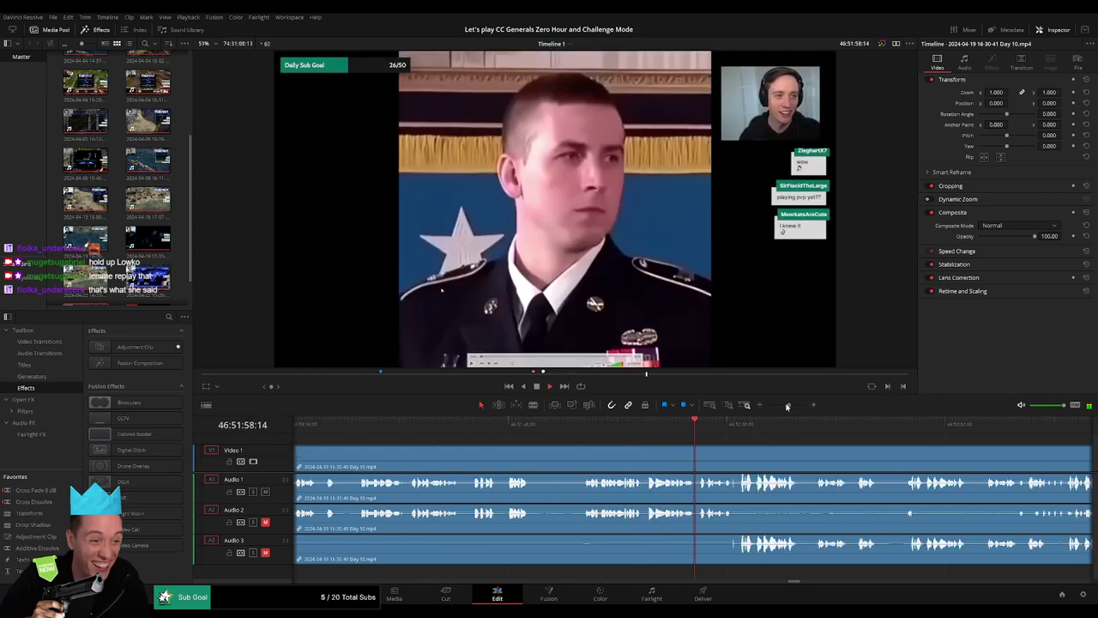
{"action": "mouse_move", "coordinate": [791, 404]}
{"action": "left_mouse_down"}
{"action": "mouse_move", "coordinate": [772, 405]}
{"action": "mouse_move", "coordinate": [790, 406]}
{"action": "left_mouse_up"}
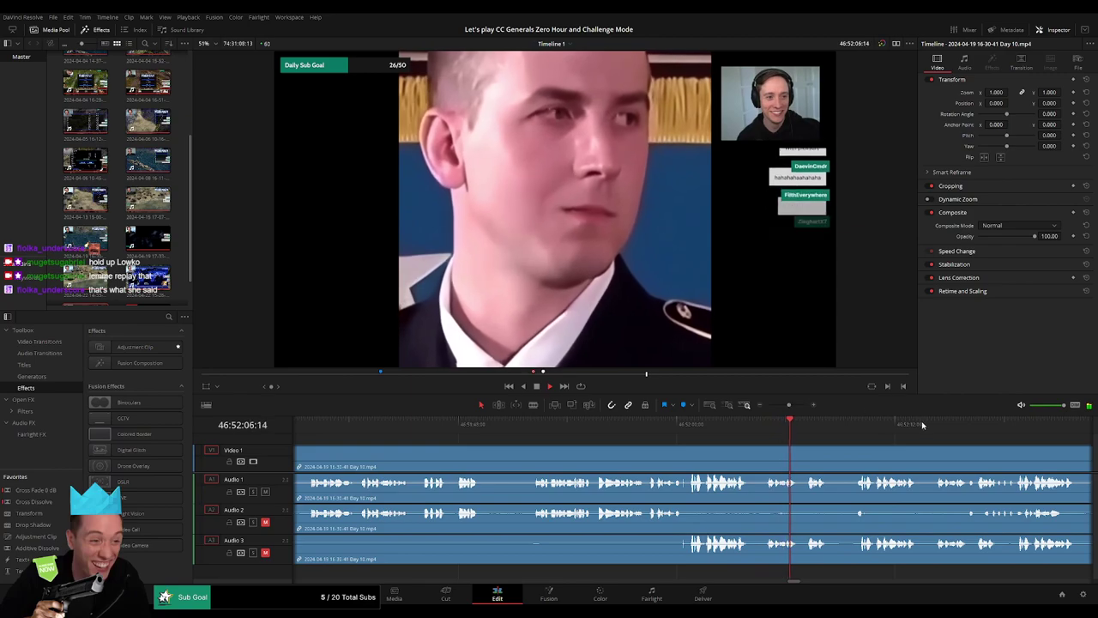
{"action": "scroll", "coordinate": [588, 434], "scroll_direction": "right", "scroll_amount": 5}
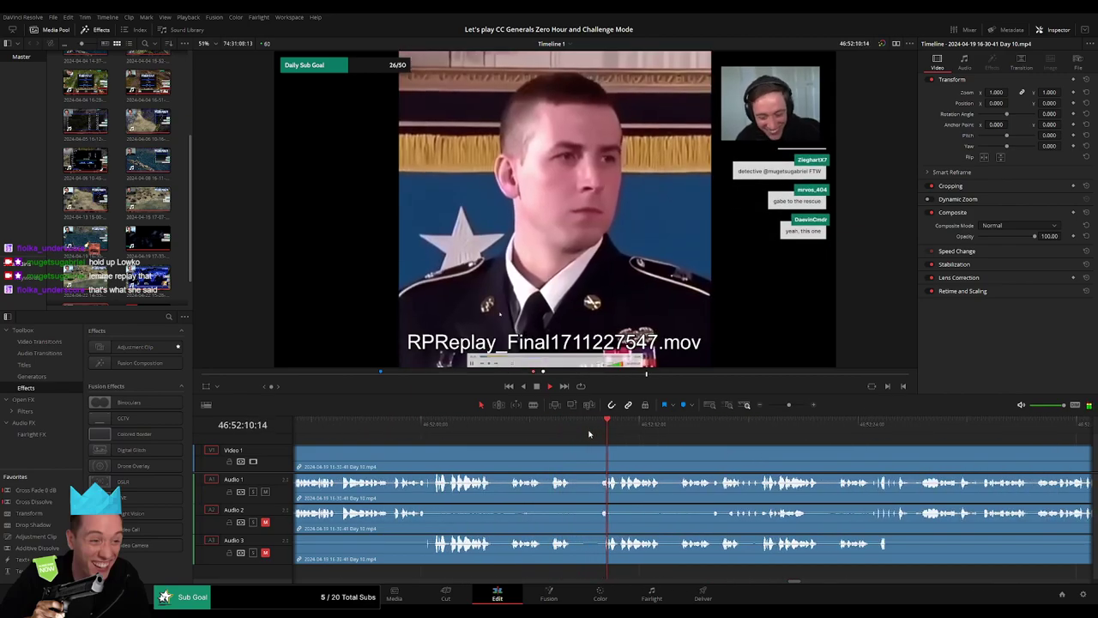
{"action": "scroll", "coordinate": [555, 443], "scroll_direction": "right", "scroll_amount": 2}
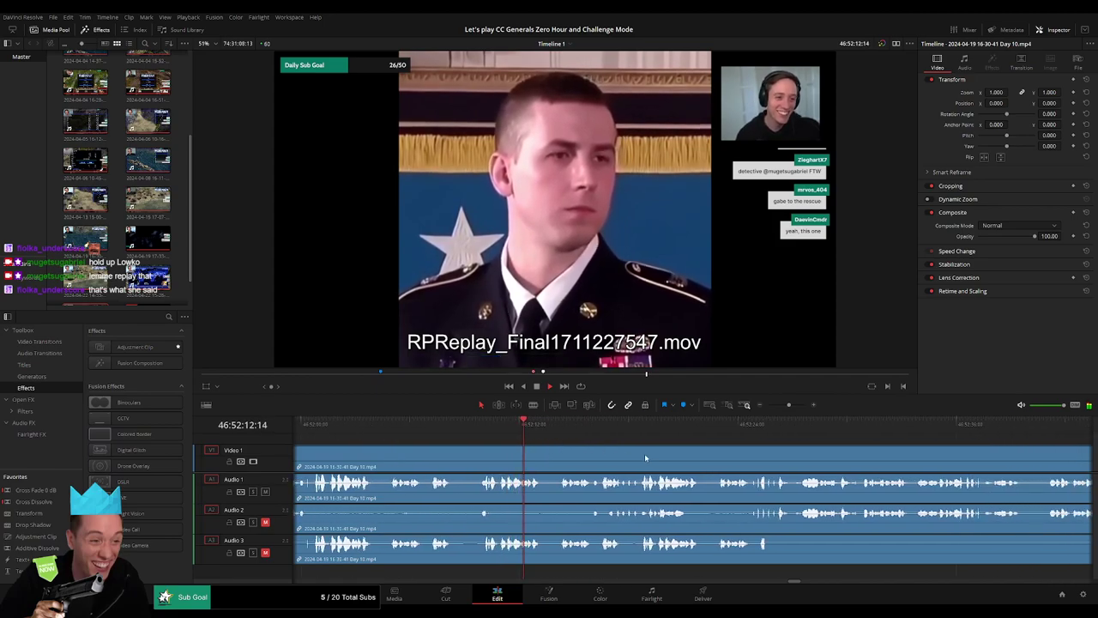
{"action": "scroll", "coordinate": [644, 453], "scroll_direction": "right", "scroll_amount": 1}
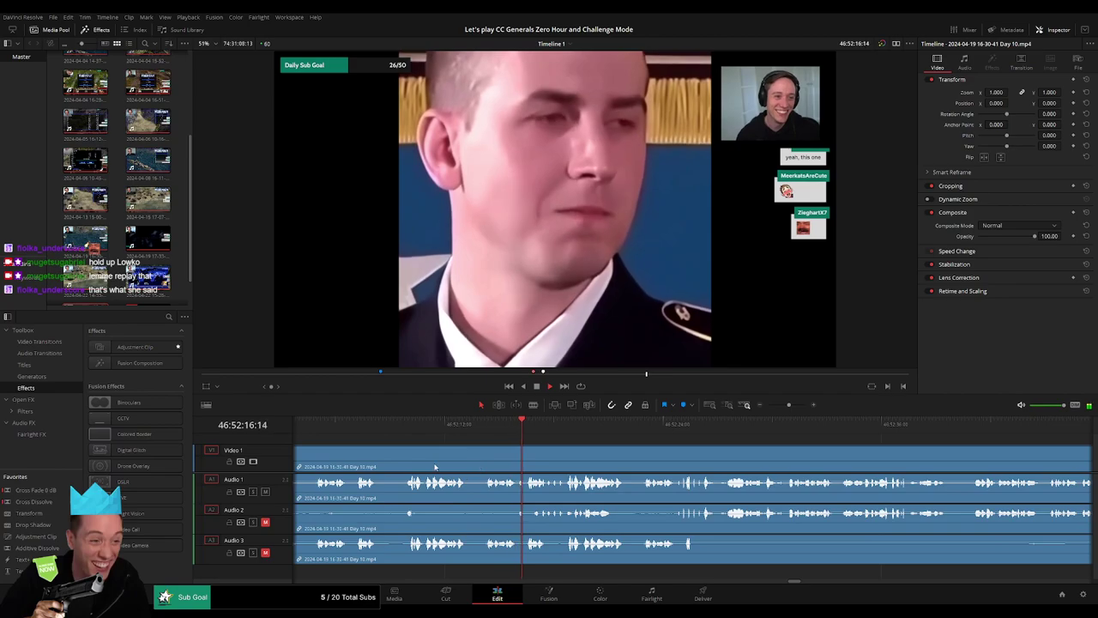
{"action": "scroll", "coordinate": [434, 467], "scroll_direction": "left", "scroll_amount": 2}
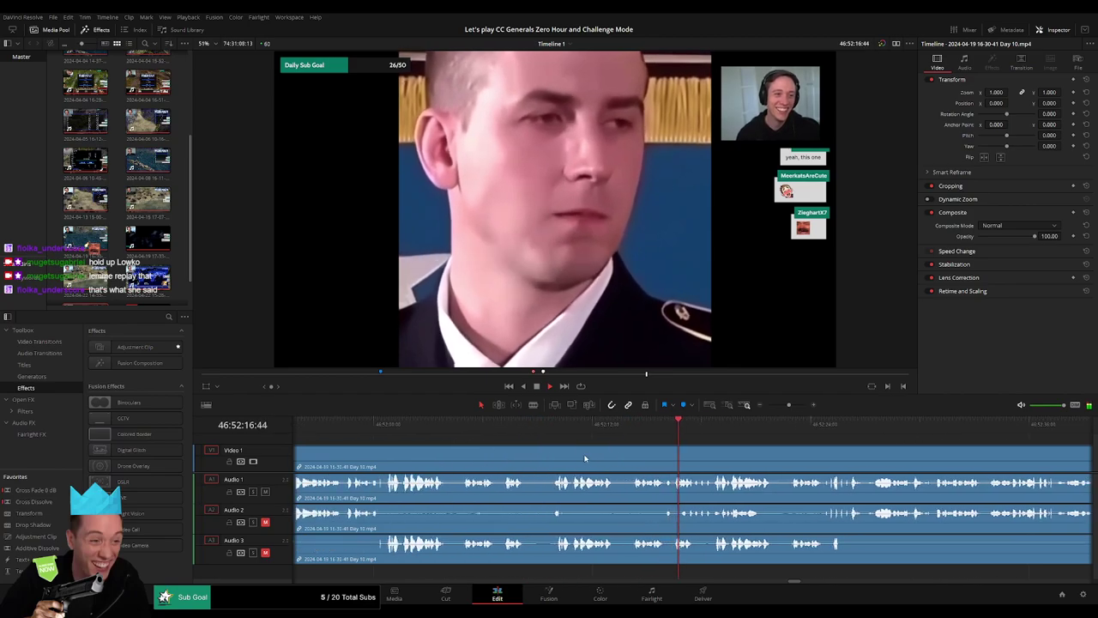
{"action": "left_click", "coordinate": [503, 429]}
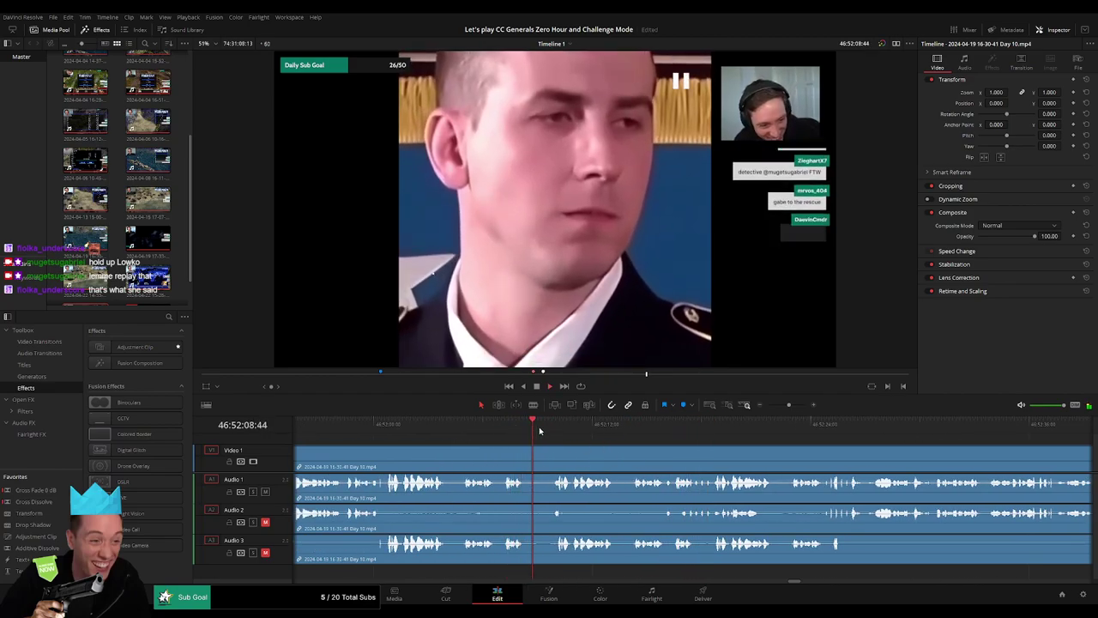
{"action": "scroll", "coordinate": [788, 407], "scroll_direction": "up", "scroll_amount": 2}
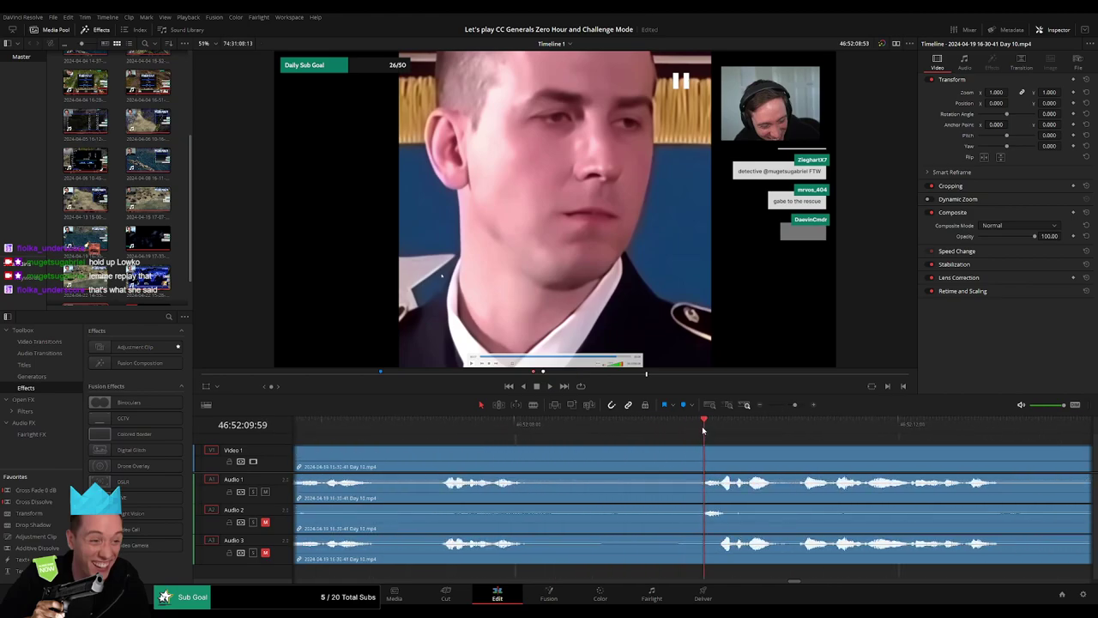
- Blade every track of the Day 10 footage at 46:52:09
{"action": "left_click_drag", "start_coordinate": [639, 438], "coordinate": [621, 441]}
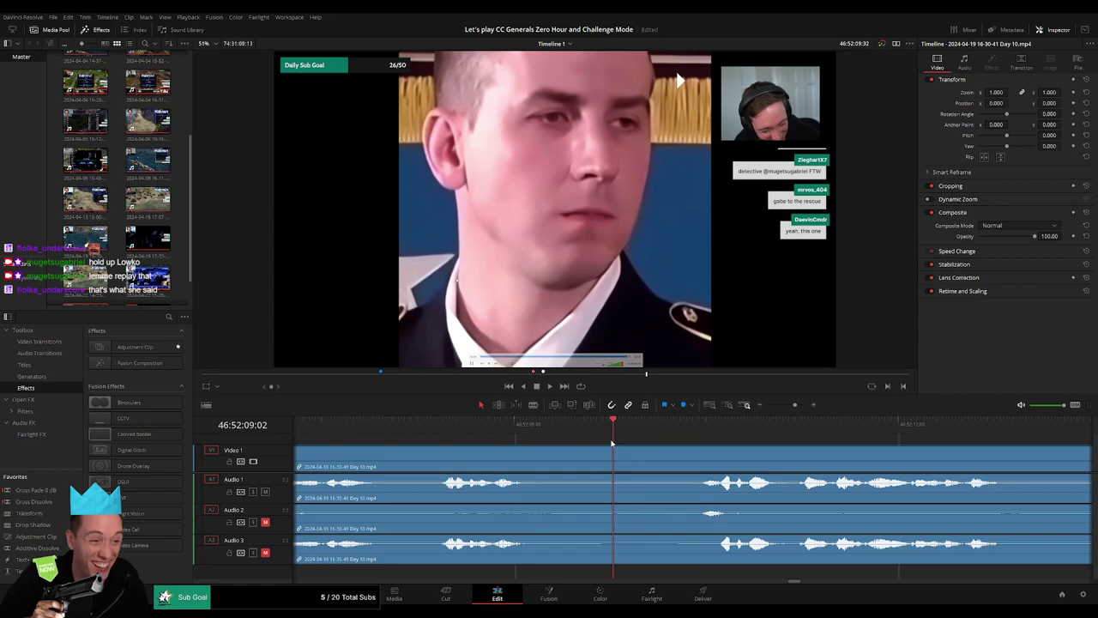
{"action": "left_click", "coordinate": [612, 464]}
{"action": "key", "text": "a"}
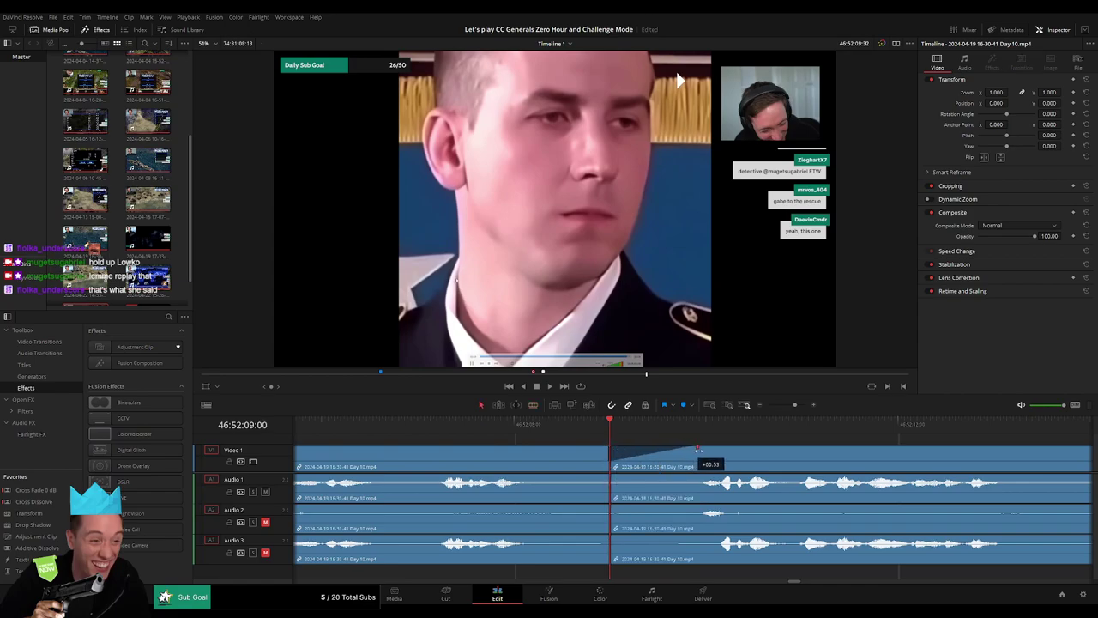
- Add one-second video and Audio 1/Audio 2 fades on both sides of the cut
{"action": "left_click_drag", "start_coordinate": [699, 449], "coordinate": [706, 449]}
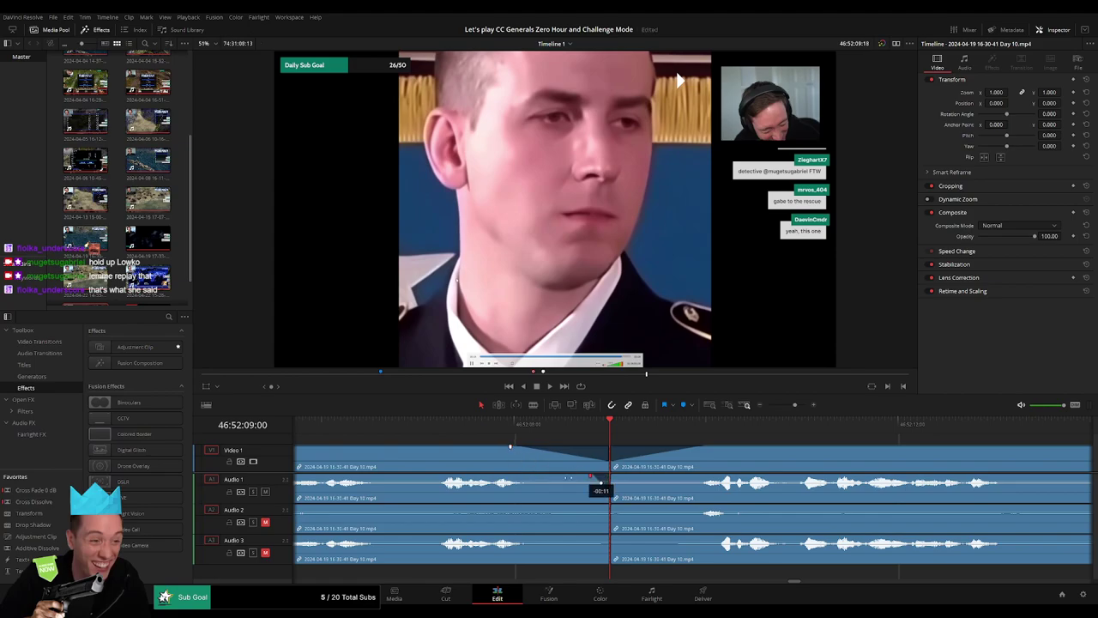
{"action": "left_click_drag", "start_coordinate": [512, 477], "coordinate": [511, 476]}
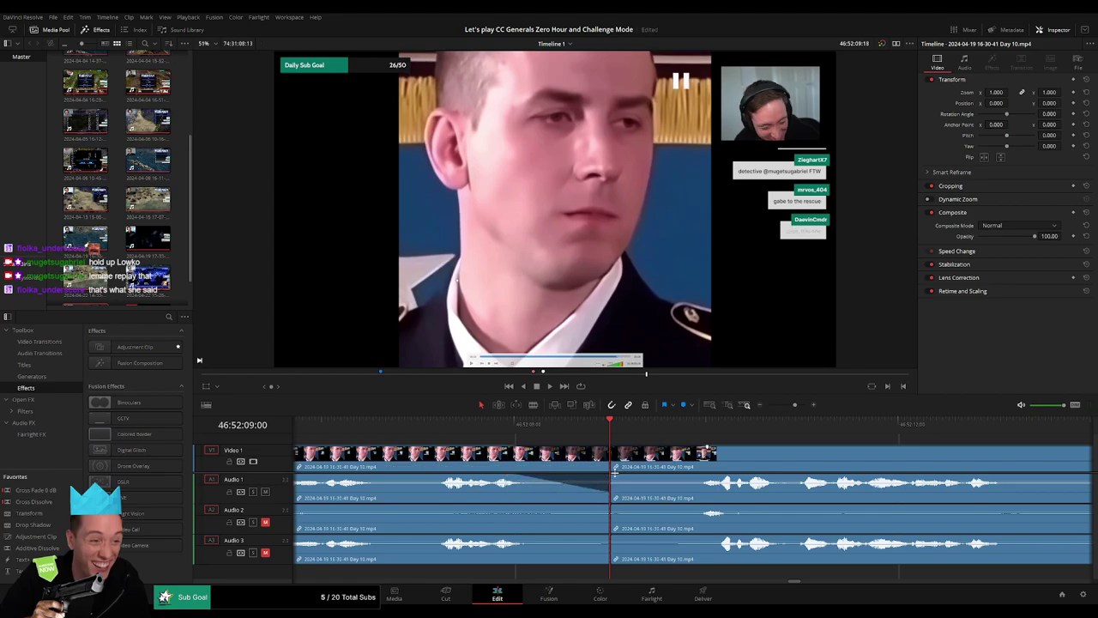
{"action": "left_click_drag", "start_coordinate": [615, 469], "coordinate": [620, 483]}
{"action": "left_click_drag", "start_coordinate": [702, 477], "coordinate": [707, 477]}
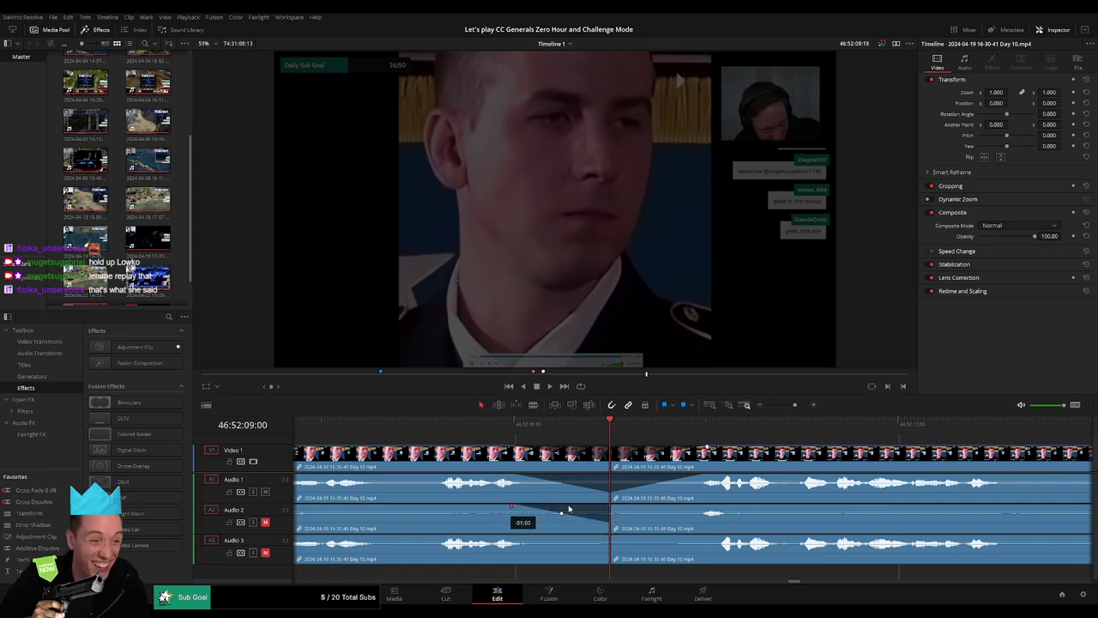
{"action": "left_click", "coordinate": [608, 506]}
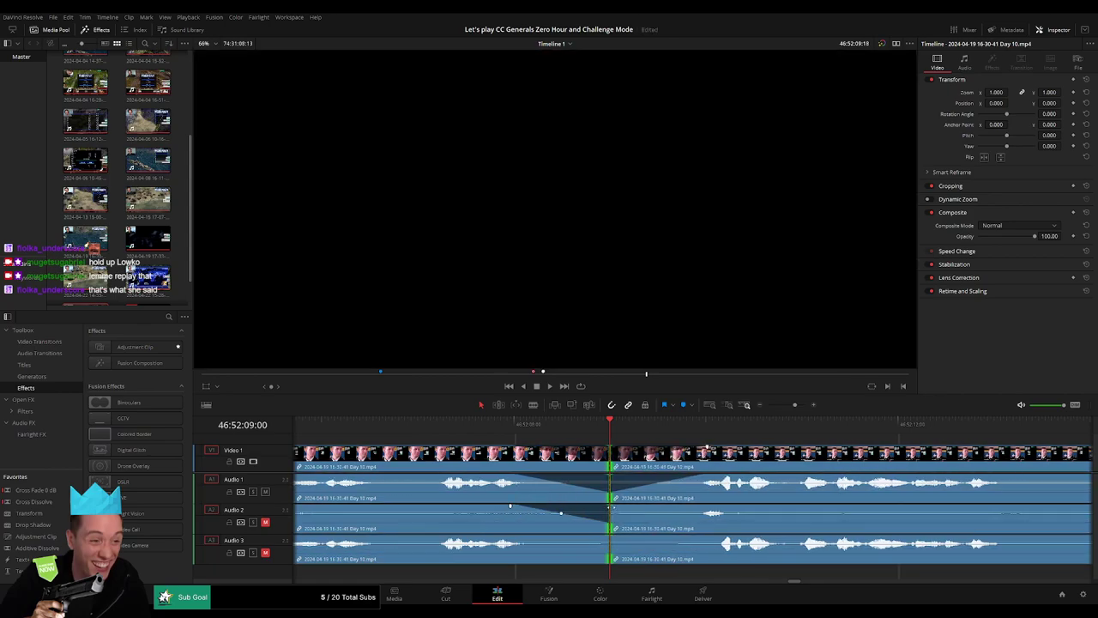
{"action": "left_click_drag", "start_coordinate": [690, 507], "coordinate": [705, 507]}
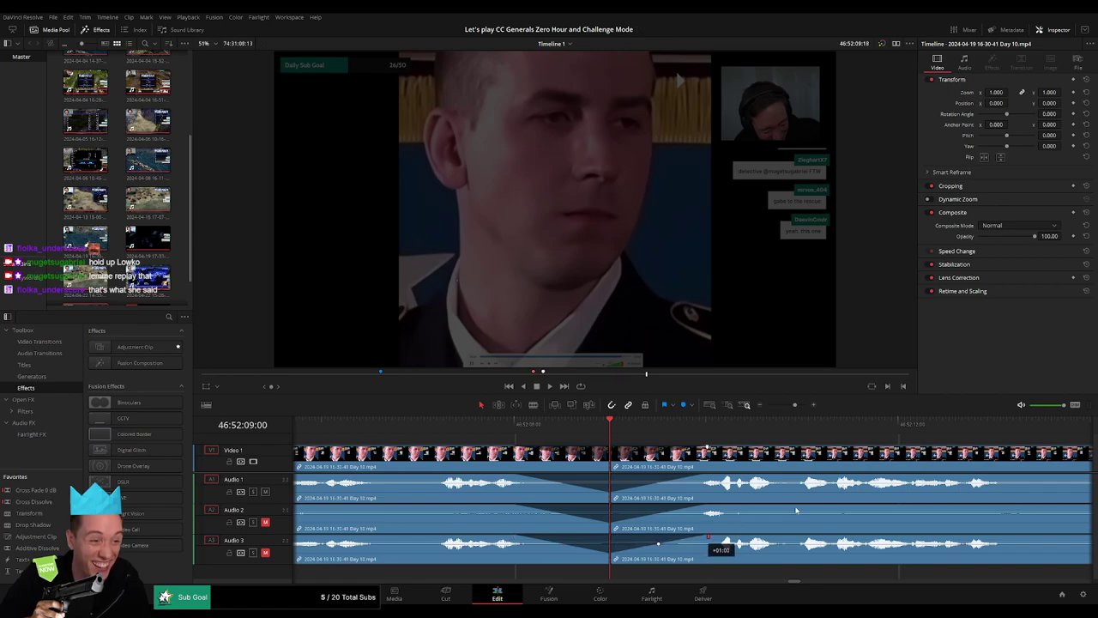
{"action": "left_click_drag", "start_coordinate": [793, 407], "coordinate": [767, 405]}
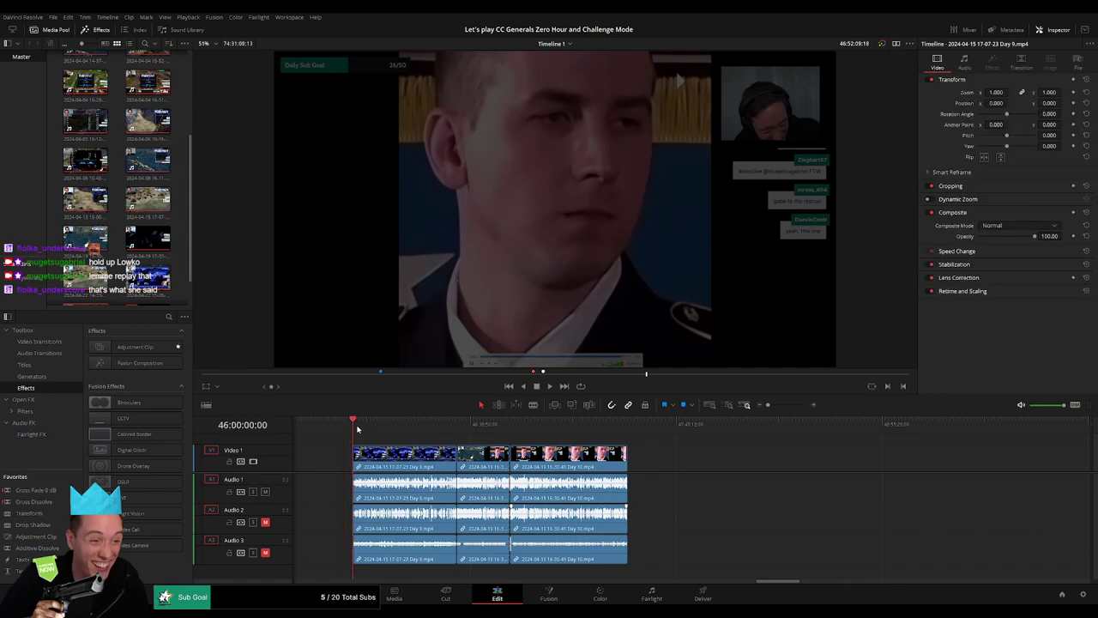
- Delete the selected clips, move the Day 10 clip earlier, and play the timeline
{"action": "key", "text": "BackSpace"}
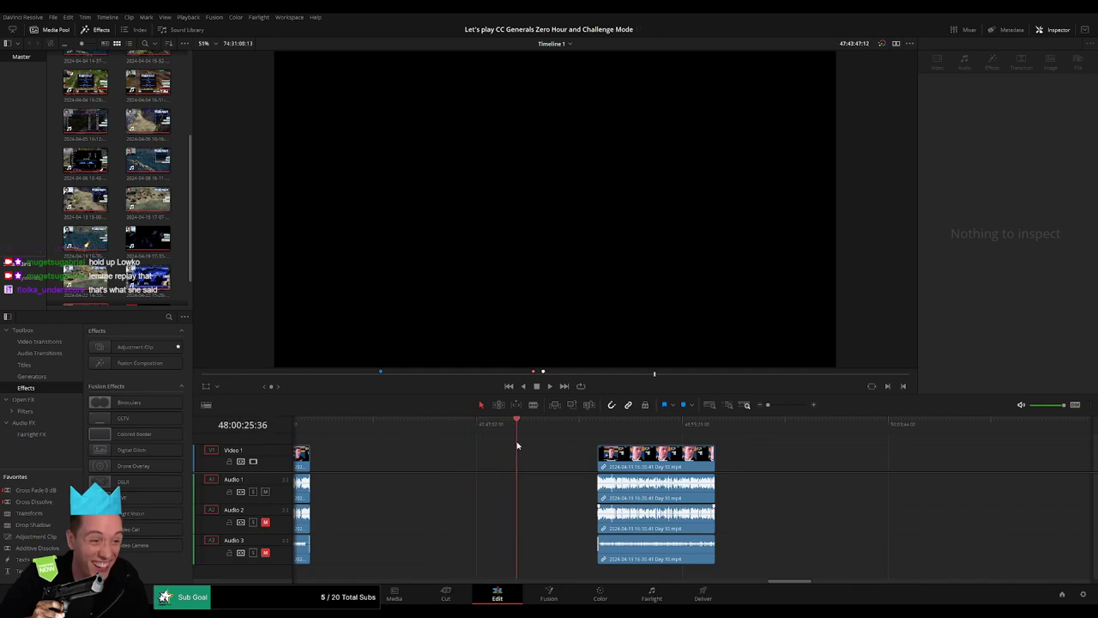
{"action": "left_click_drag", "start_coordinate": [649, 453], "coordinate": [567, 452]}
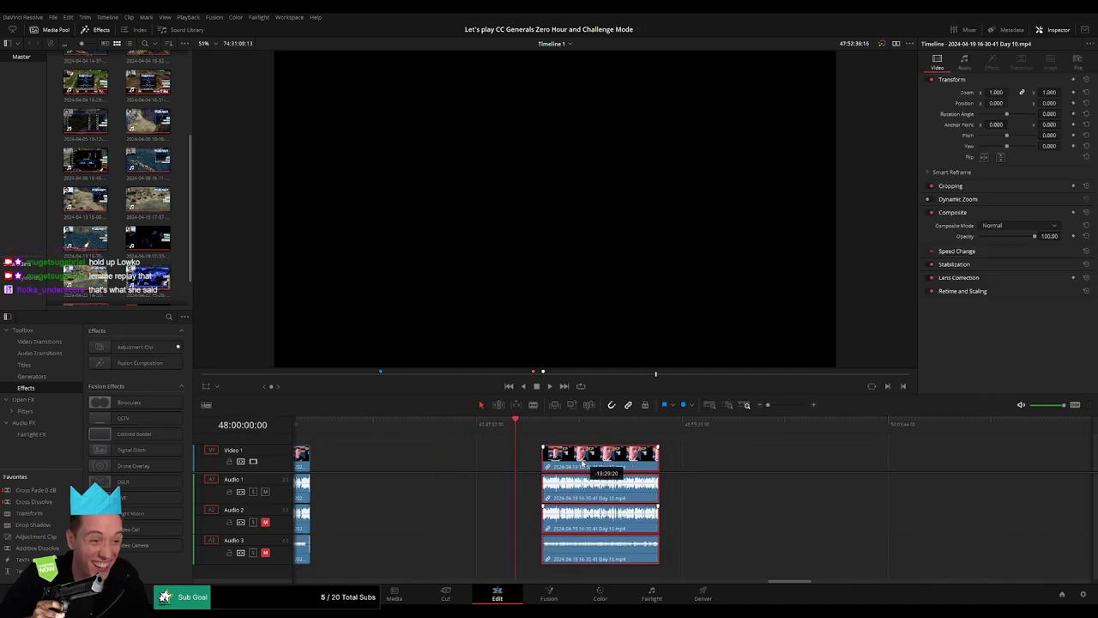
{"action": "key", "text": "space"}
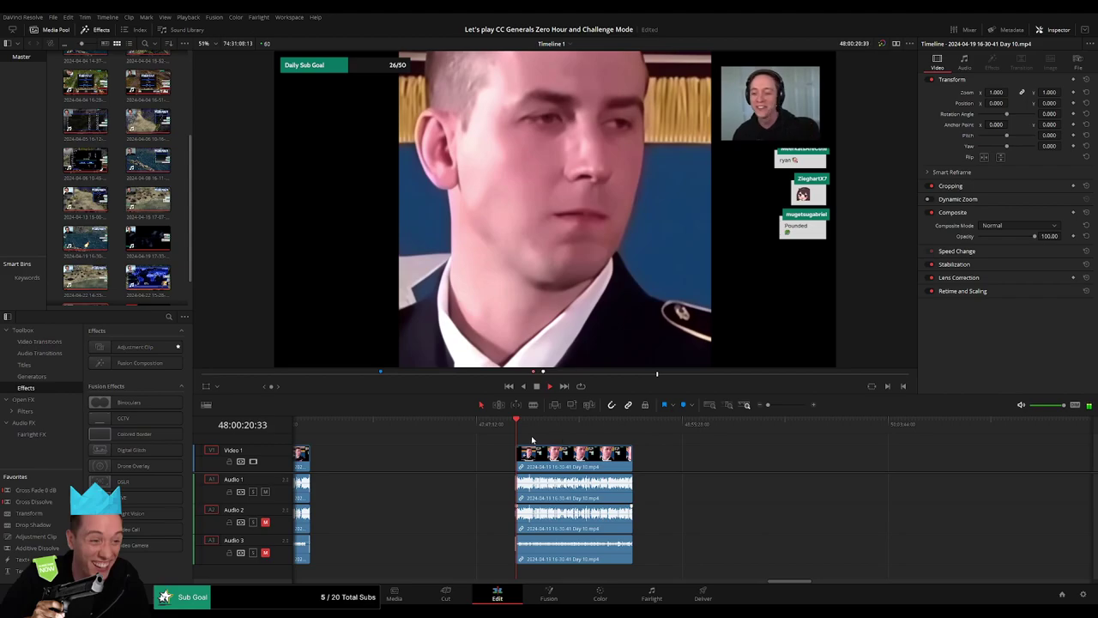
- Scrub through the Day 10 footage to its end and into the part 2 footage
{"action": "scroll", "coordinate": [608, 466], "scroll_direction": "right", "scroll_amount": 5}
{"action": "scroll", "coordinate": [713, 458], "scroll_direction": "left", "scroll_amount": 3}
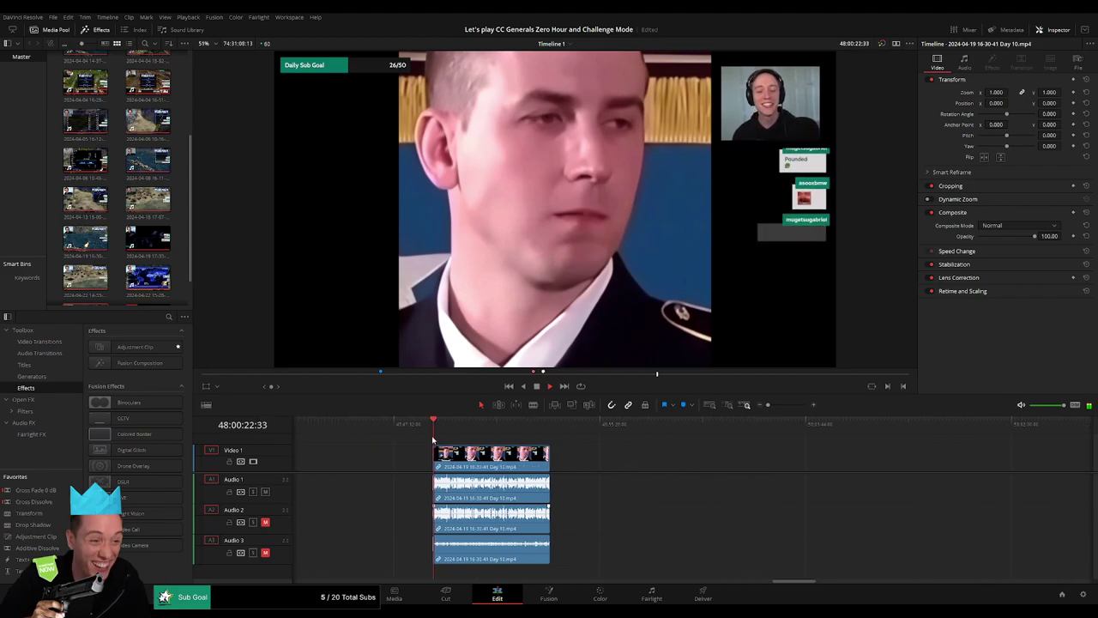
{"action": "left_click_drag", "start_coordinate": [433, 439], "coordinate": [526, 441]}
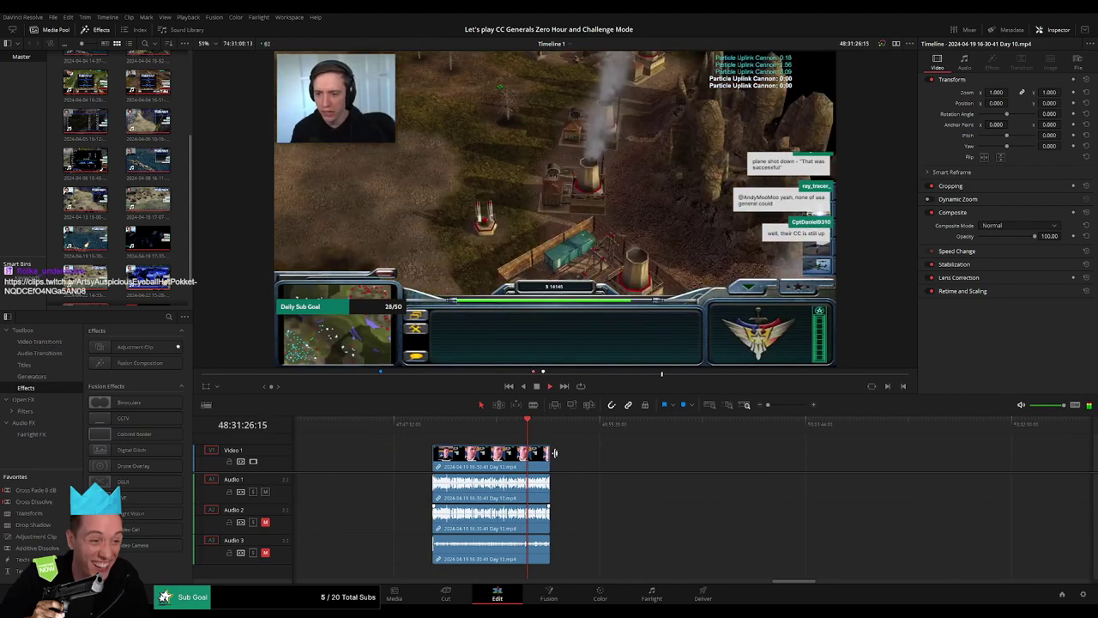
{"action": "key", "text": "Down"}
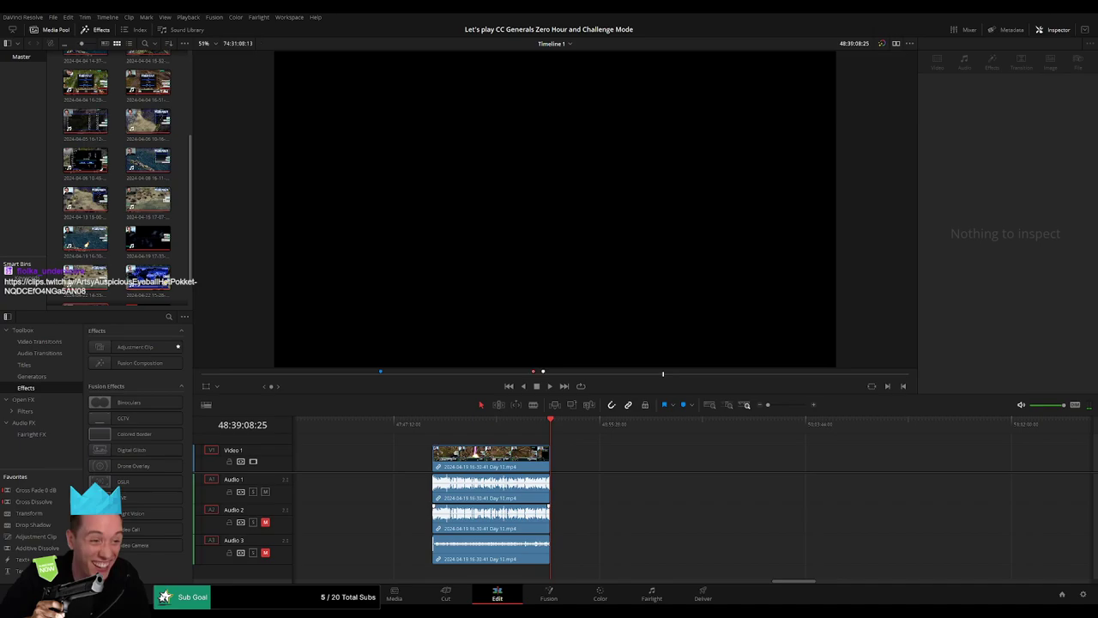
{"action": "scroll", "coordinate": [704, 478], "scroll_direction": "right", "scroll_amount": 5}
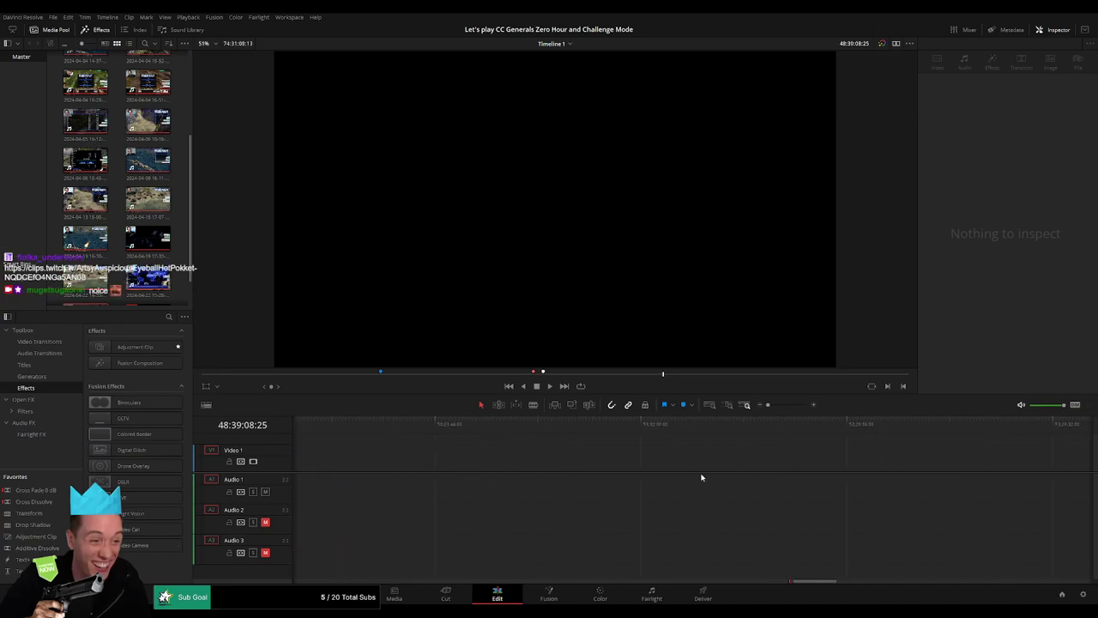
{"action": "scroll", "coordinate": [709, 454], "scroll_direction": "right", "scroll_amount": 3}
{"action": "scroll", "coordinate": [764, 454], "scroll_direction": "right", "scroll_amount": 1}
{"action": "scroll", "coordinate": [721, 465], "scroll_direction": "right", "scroll_amount": 3}
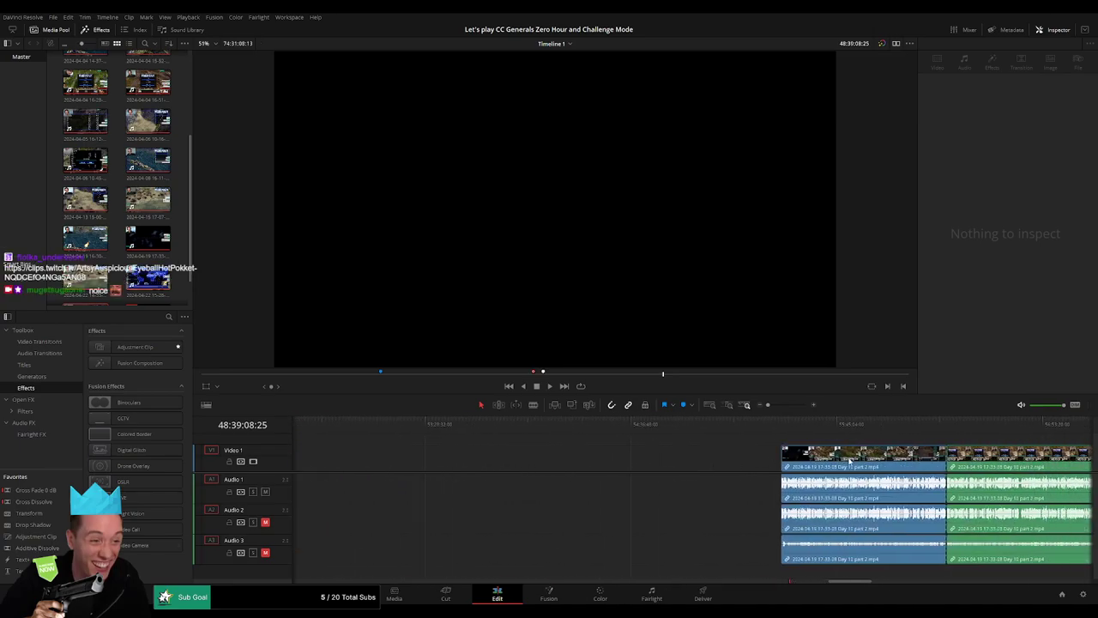
{"action": "left_click", "coordinate": [940, 424]}
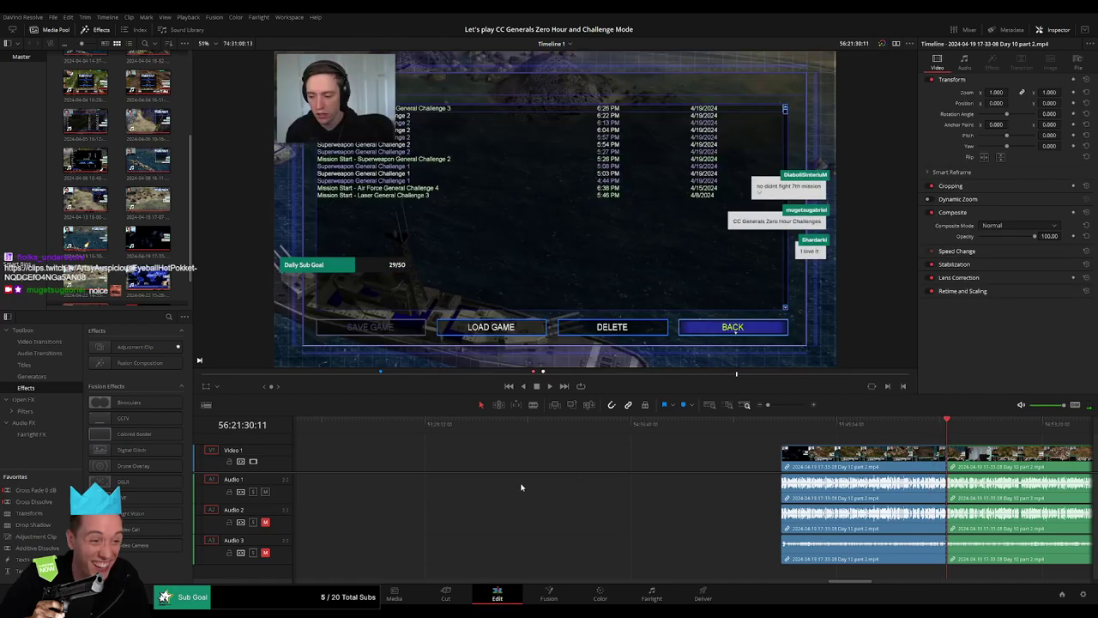
- Select the empty gap on Video 1 before the Day 10 part 2 clips
{"action": "scroll", "coordinate": [926, 435], "scroll_direction": "left", "scroll_amount": 5}
{"action": "scroll", "coordinate": [926, 439], "scroll_direction": "left", "scroll_amount": 1}
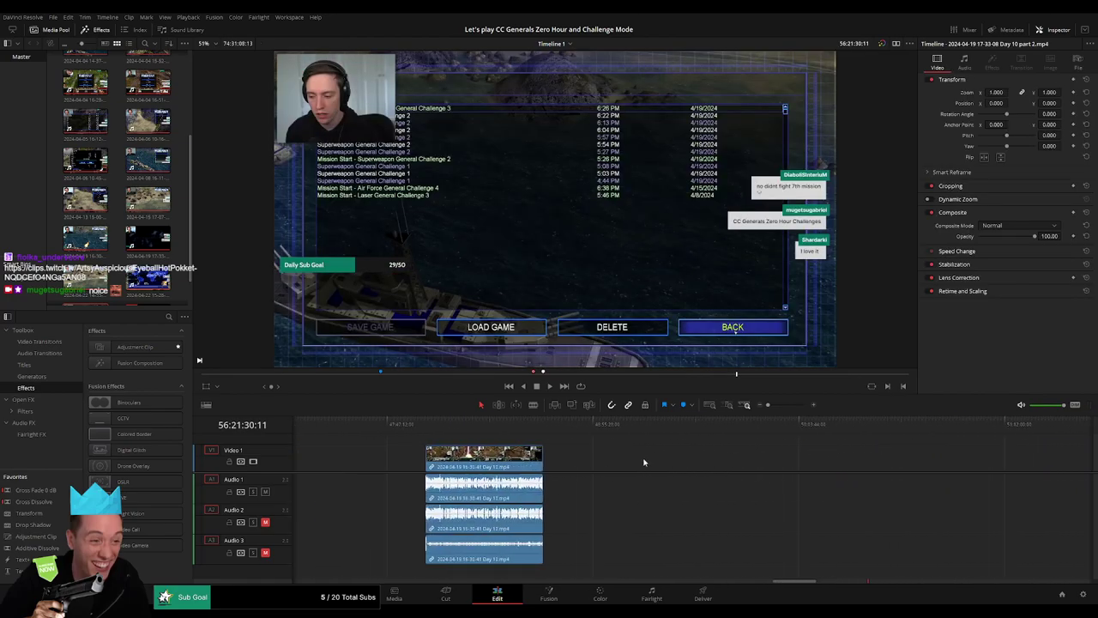
{"action": "left_click", "coordinate": [550, 423]}
{"action": "scroll", "coordinate": [524, 442], "scroll_direction": "right", "scroll_amount": 3}
{"action": "scroll", "coordinate": [524, 442], "scroll_direction": "right", "scroll_amount": 4}
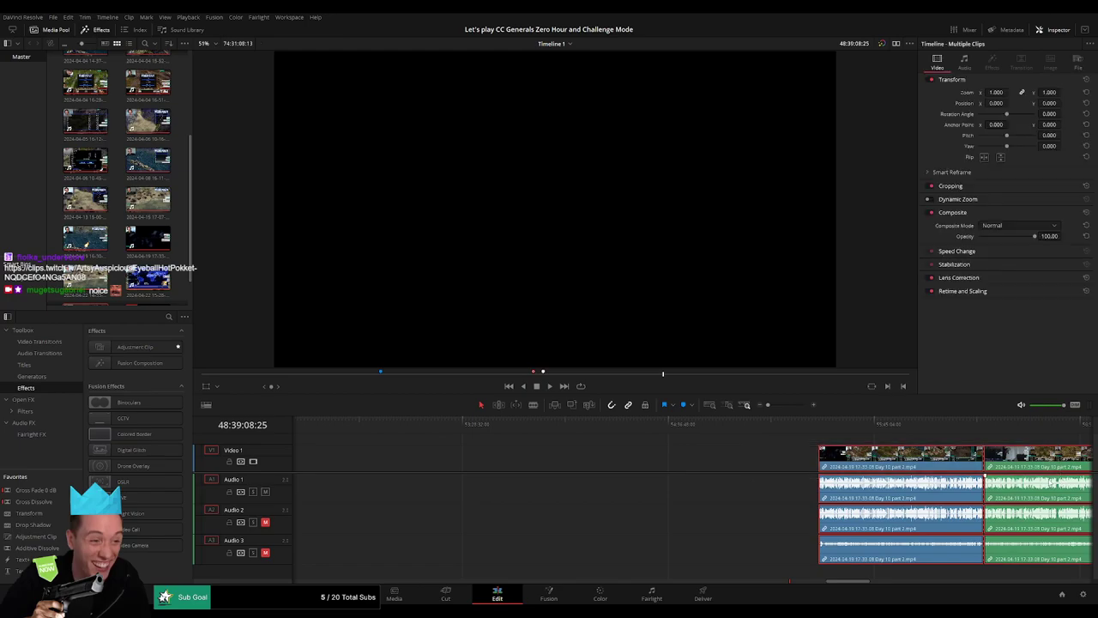
{"action": "scroll", "coordinate": [506, 474], "scroll_direction": "right", "scroll_amount": 5}
{"action": "scroll", "coordinate": [506, 475], "scroll_direction": "right", "scroll_amount": 5}
{"action": "scroll", "coordinate": [506, 474], "scroll_direction": "left", "scroll_amount": 10}
{"action": "scroll", "coordinate": [506, 474], "scroll_direction": "right", "scroll_amount": 8}
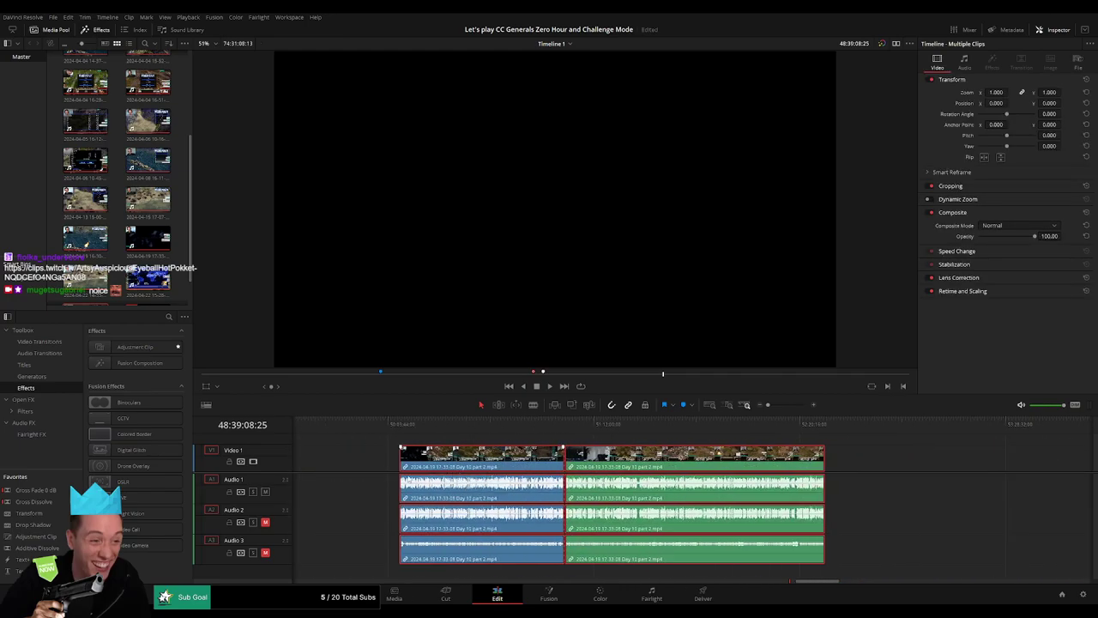
{"action": "scroll", "coordinate": [799, 463], "scroll_direction": "left", "scroll_amount": 10}
{"action": "left_click", "coordinate": [777, 458]}
- Ripple-delete the gap and play back from the new join
{"action": "key", "text": "BackSpace"}
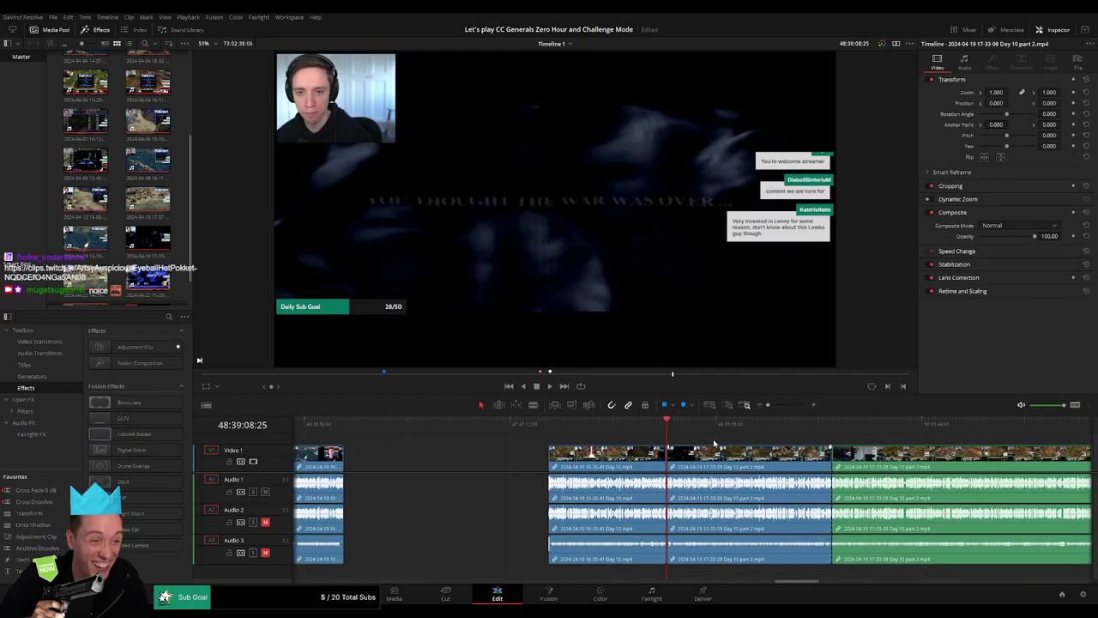
{"action": "key", "text": "space"}
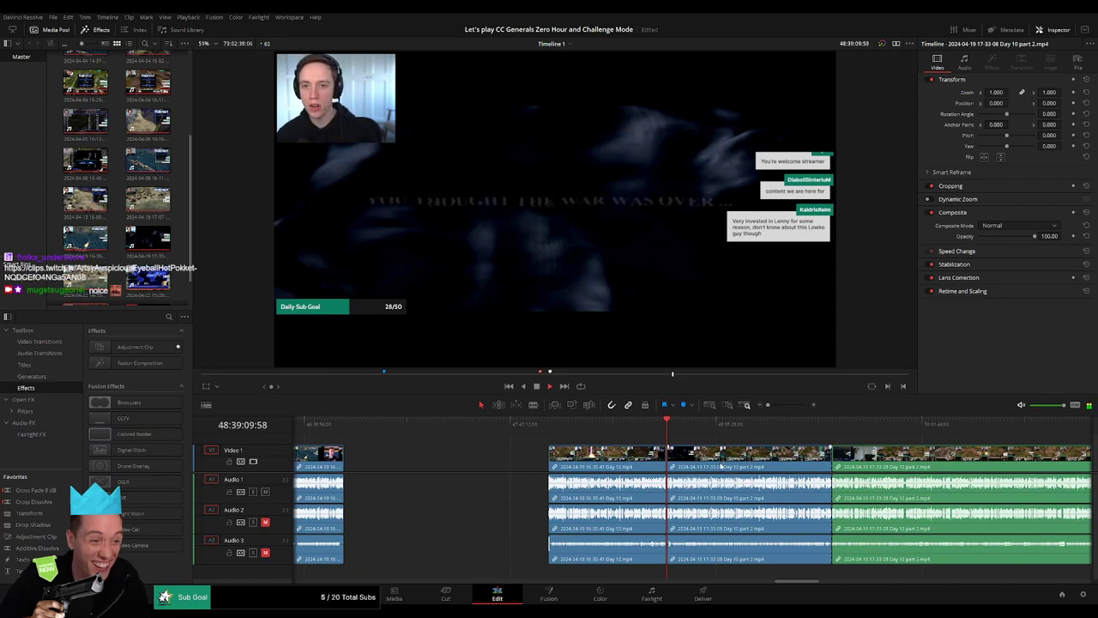
{"action": "scroll", "coordinate": [781, 427], "scroll_direction": "up", "scroll_amount": 5}
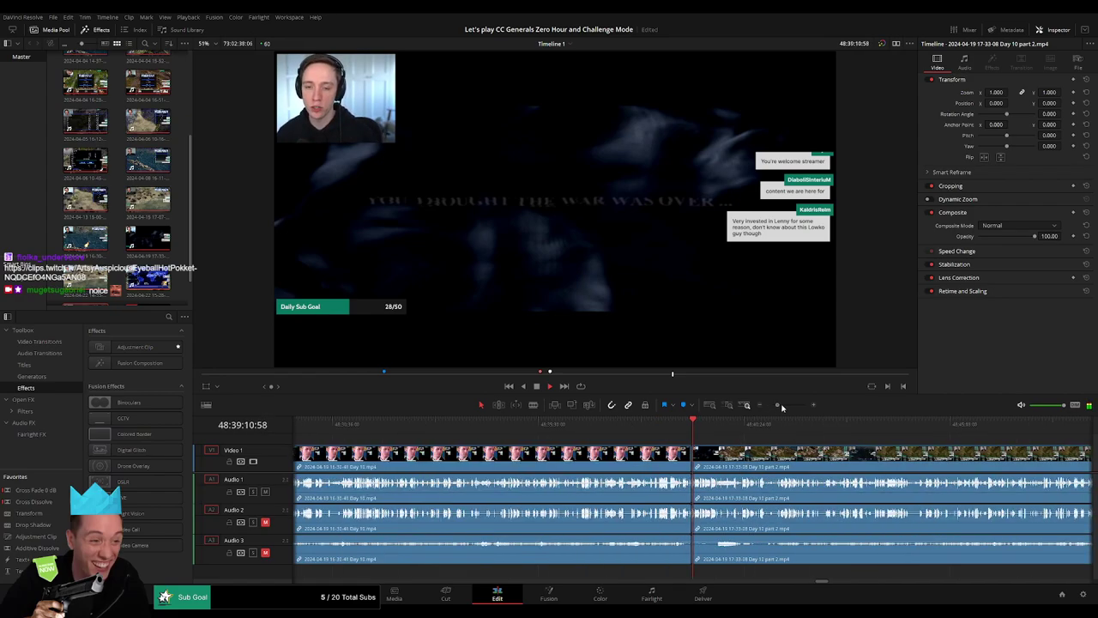
{"action": "left_click", "coordinate": [613, 423]}
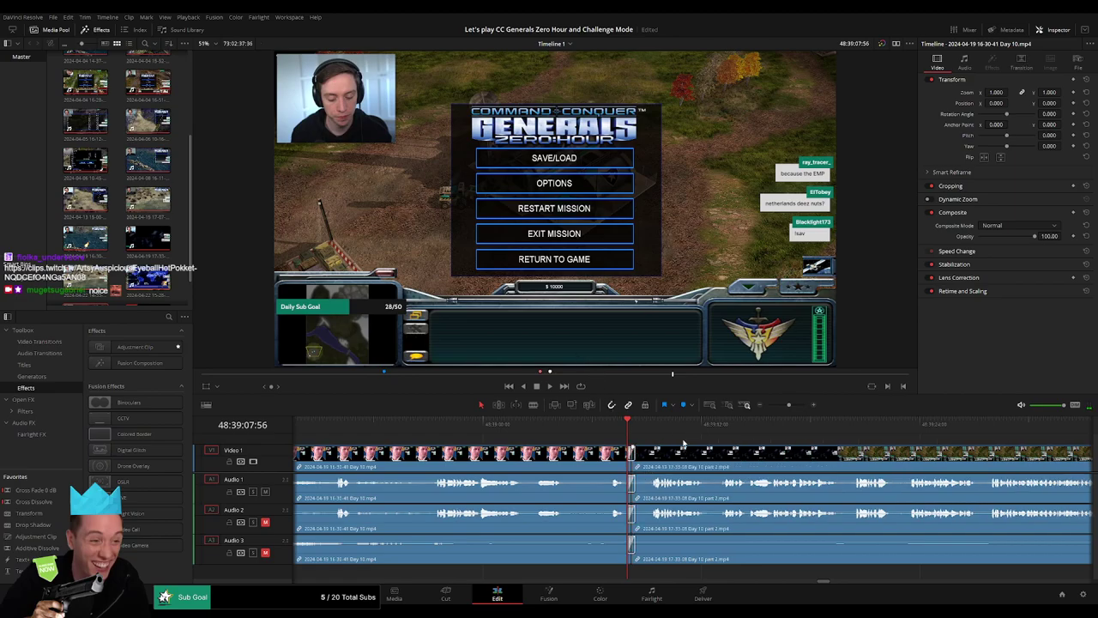
- Zoom in and scrub the playhead to the cut frame around 48:52:23 in Day 10 part 2
{"action": "left_click_drag", "start_coordinate": [778, 408], "coordinate": [762, 406]}
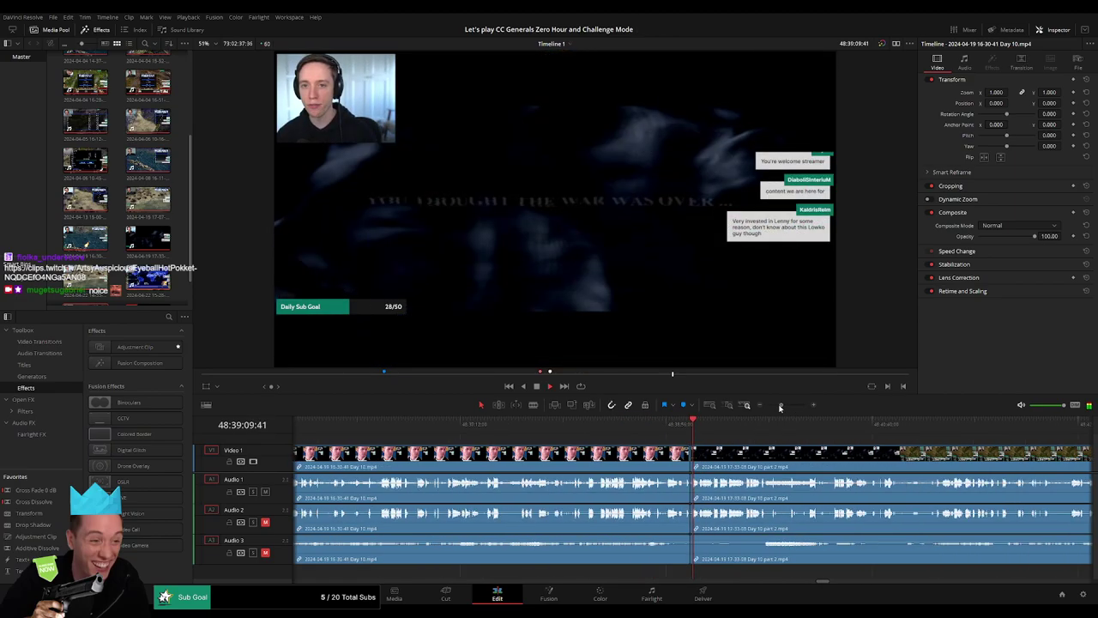
{"action": "left_click", "coordinate": [733, 424]}
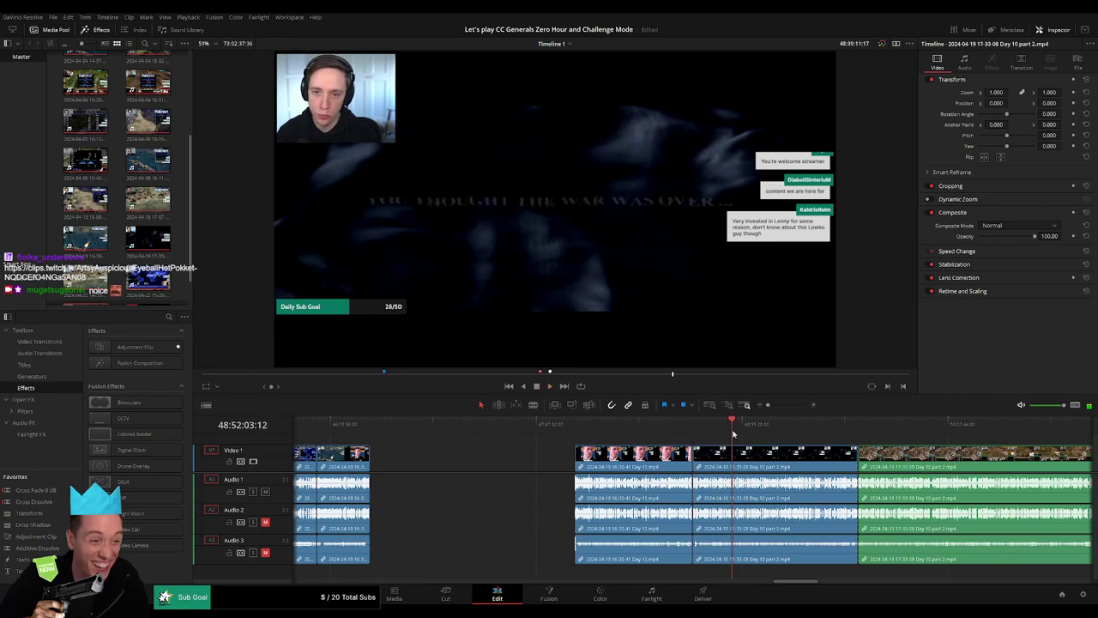
{"action": "left_click_drag", "start_coordinate": [770, 409], "coordinate": [788, 405]}
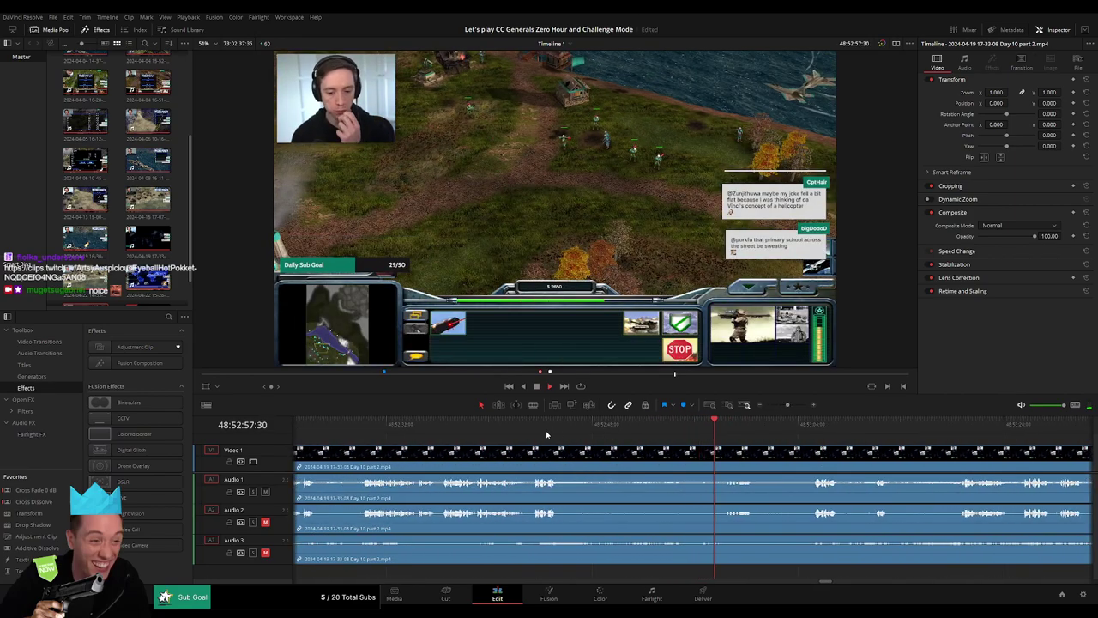
{"action": "left_click", "coordinate": [542, 424]}
{"action": "left_click", "coordinate": [362, 424]}
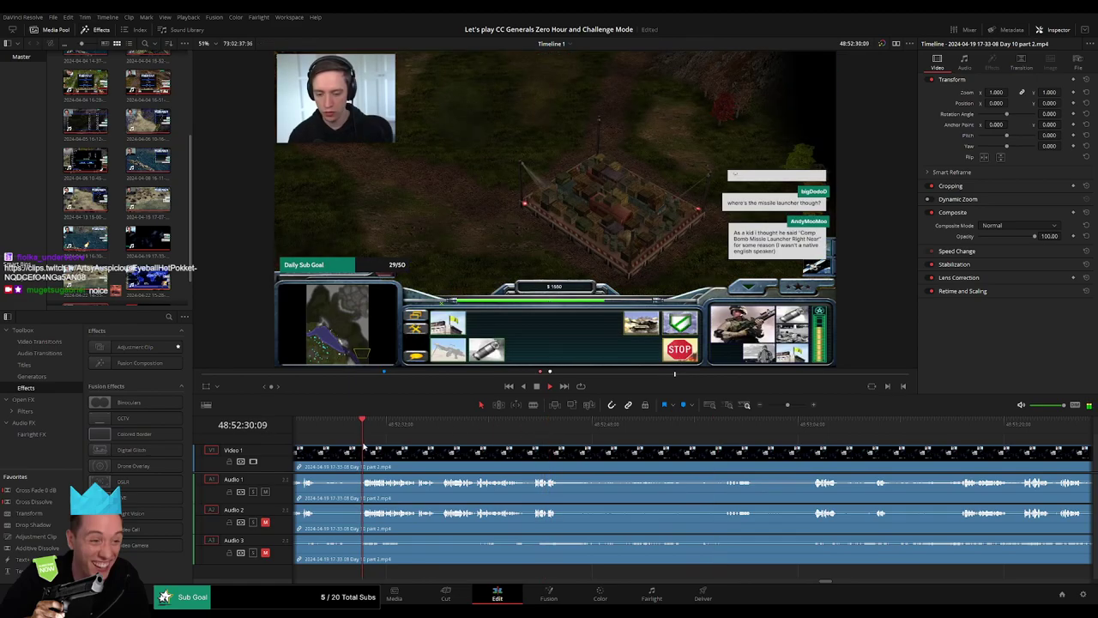
{"action": "left_click", "coordinate": [506, 424]}
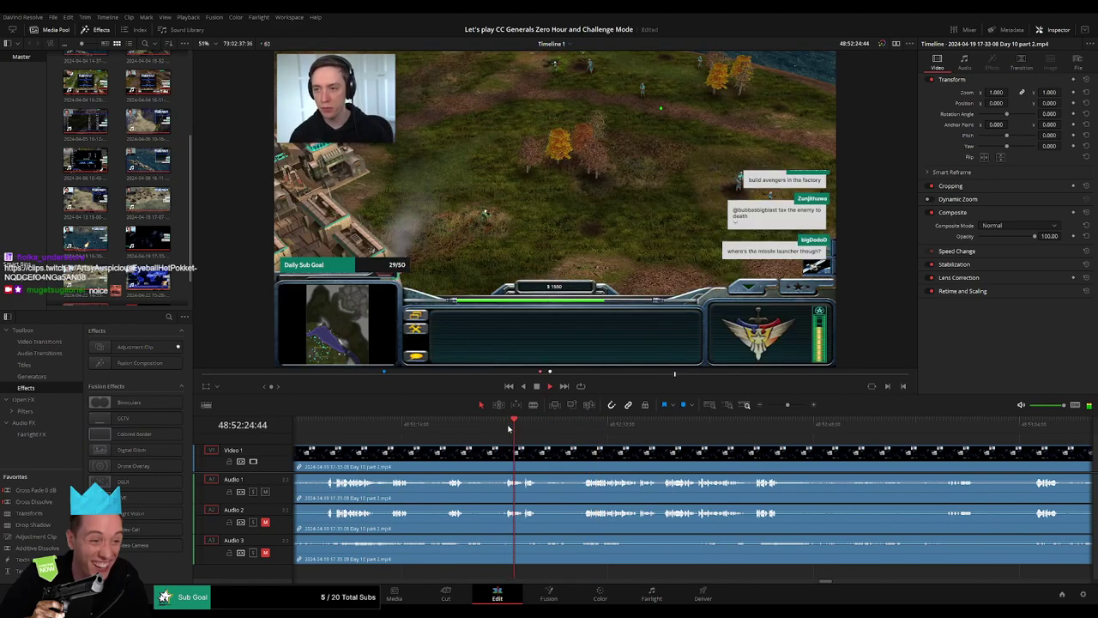
{"action": "scroll", "coordinate": [648, 453], "scroll_direction": "left", "scroll_amount": 5}
{"action": "left_click", "coordinate": [539, 423]}
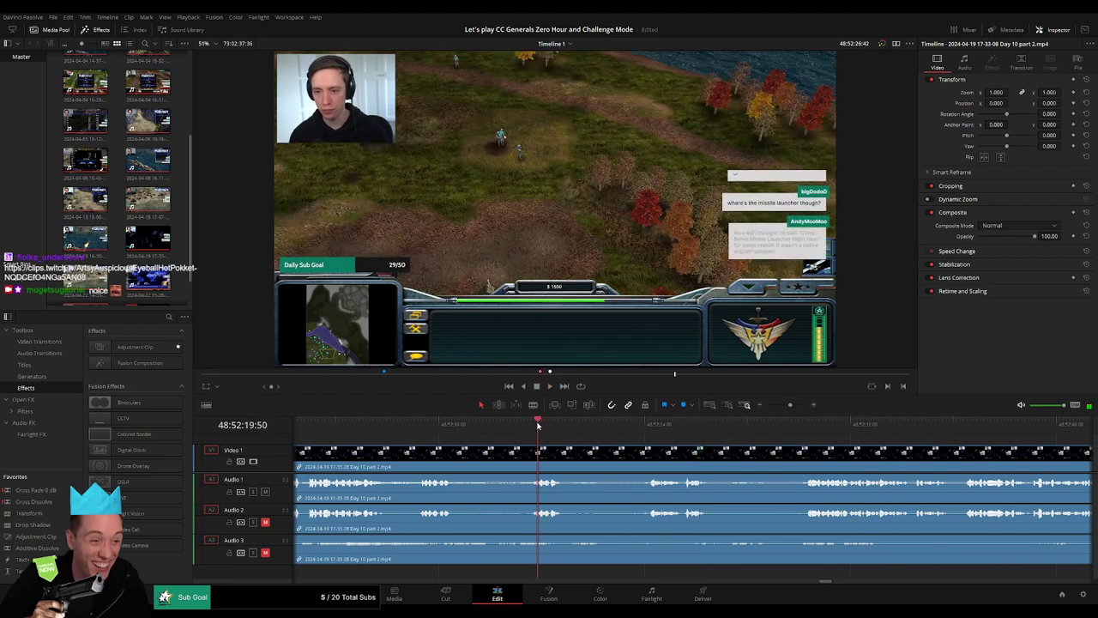
{"action": "left_click", "coordinate": [634, 424]}
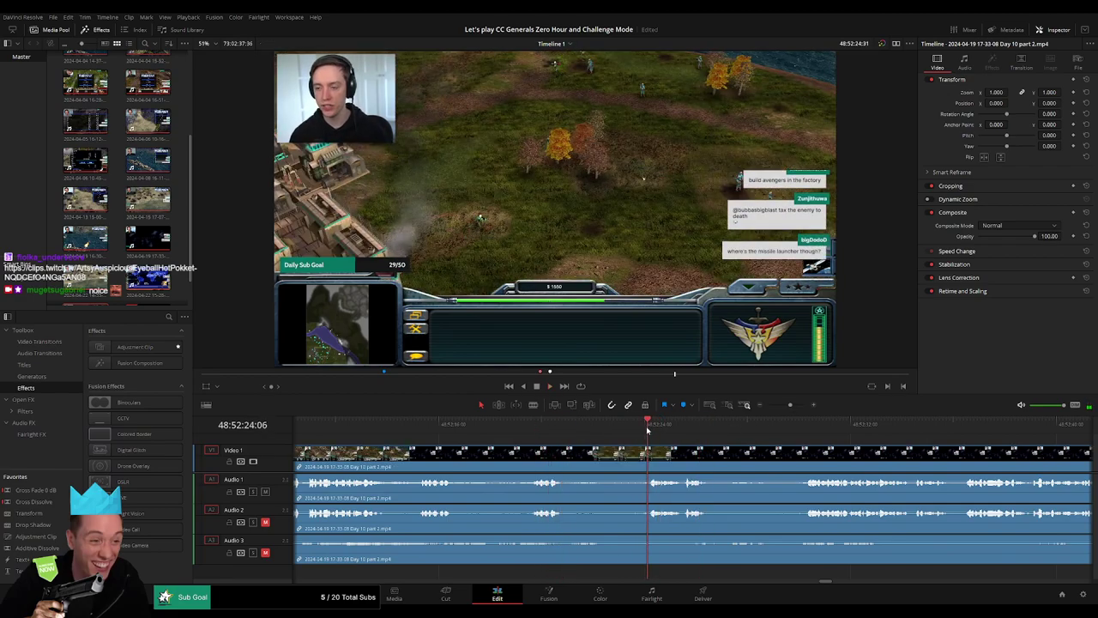
{"action": "left_click_drag", "start_coordinate": [648, 429], "coordinate": [619, 436]}
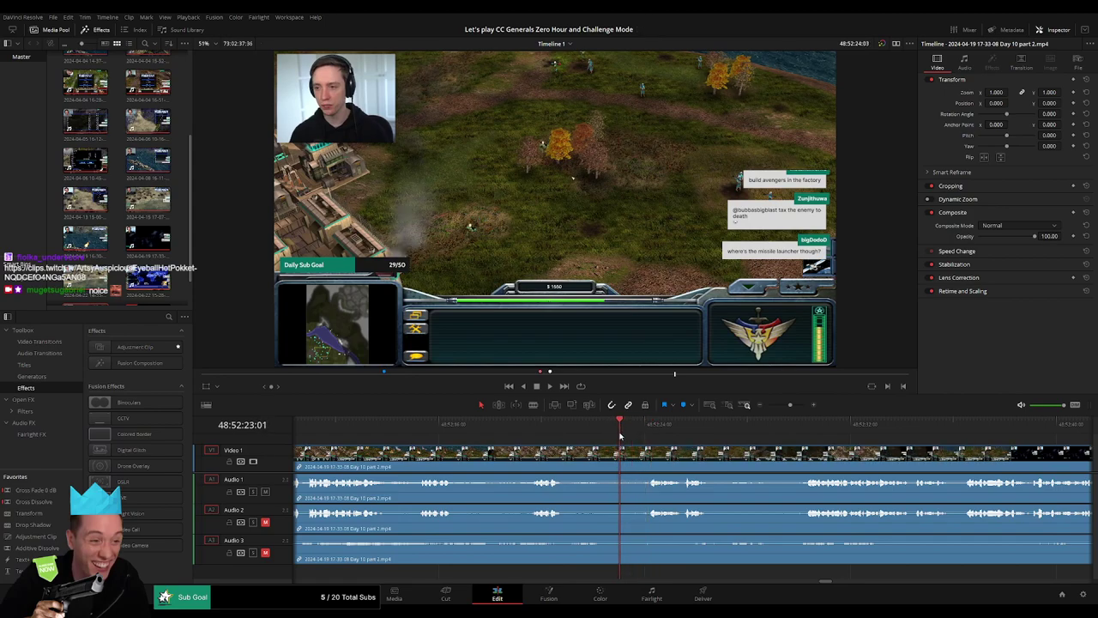
{"action": "key", "text": "ctrl+b"}
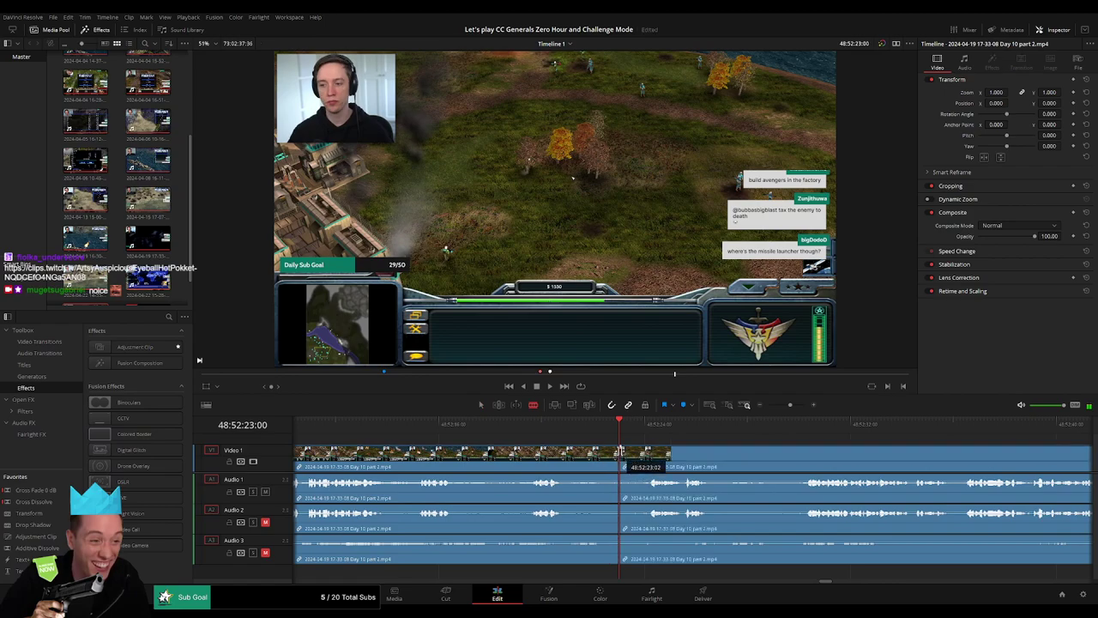
{"action": "mouse_move", "coordinate": [630, 447]}
{"action": "left_mouse_down"}
{"action": "mouse_move", "coordinate": [647, 448]}
{"action": "mouse_move", "coordinate": [591, 448]}
{"action": "left_mouse_up"}
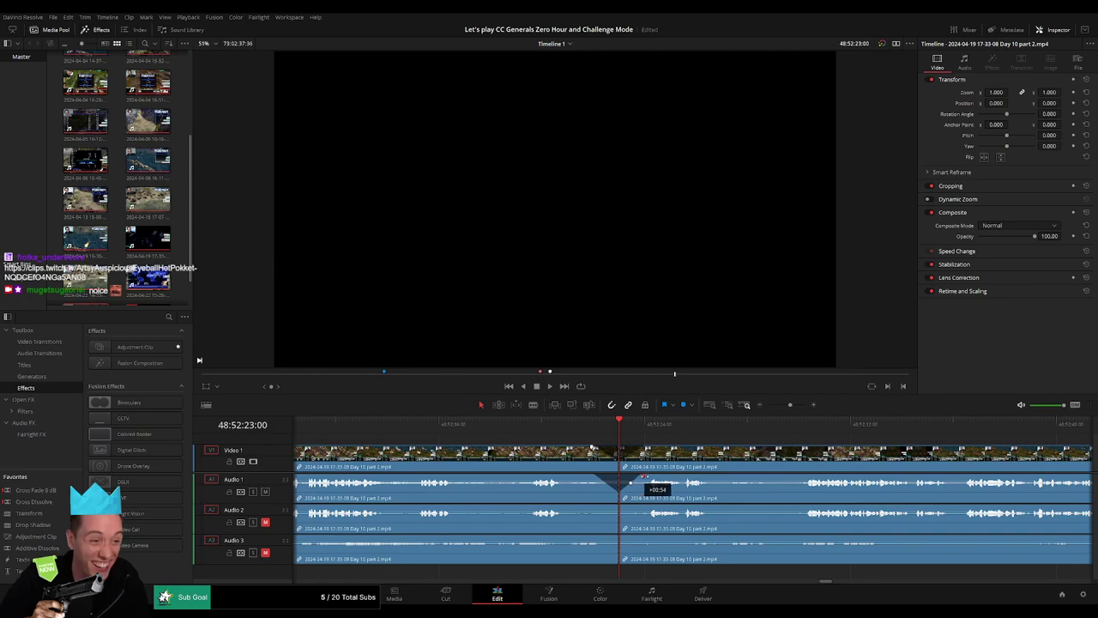
{"action": "left_click_drag", "start_coordinate": [614, 505], "coordinate": [603, 508]}
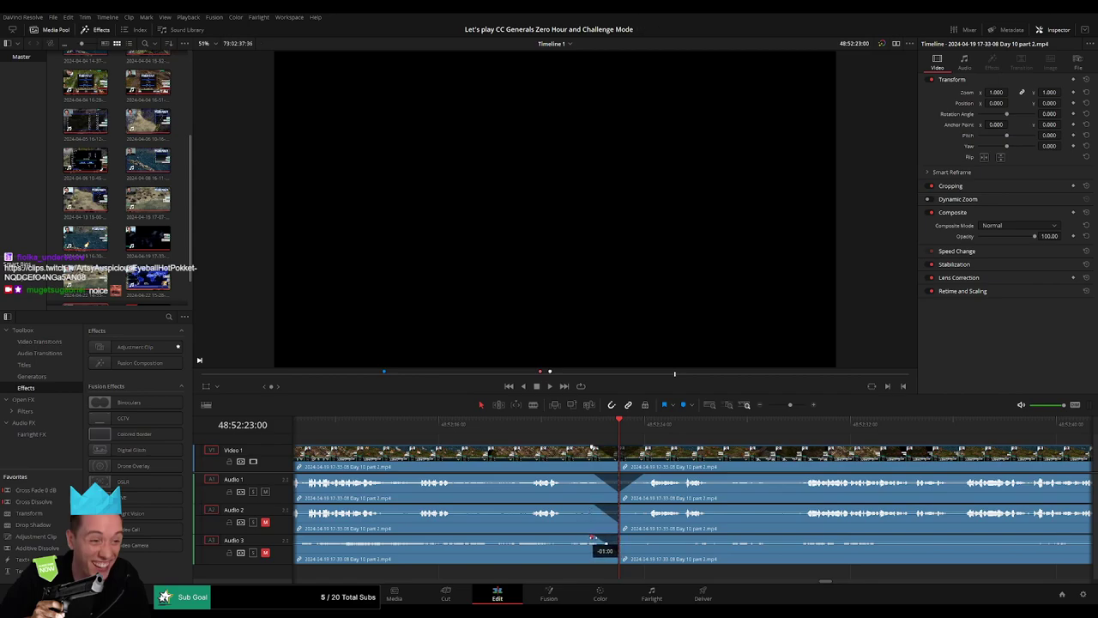
{"action": "left_click", "coordinate": [621, 539]}
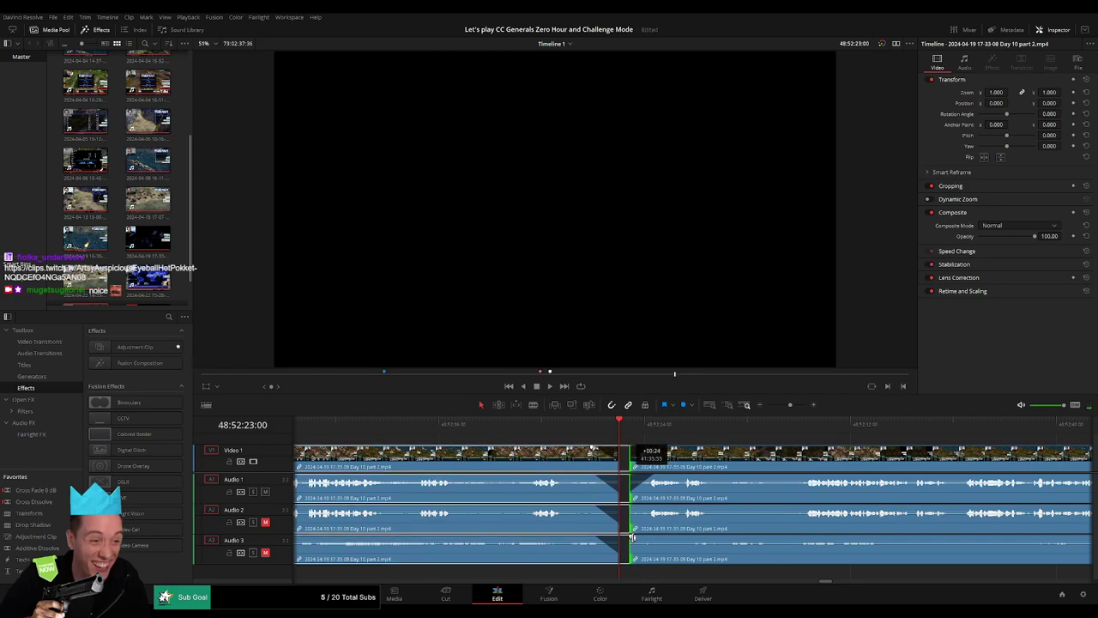
{"action": "left_click", "coordinate": [619, 508]}
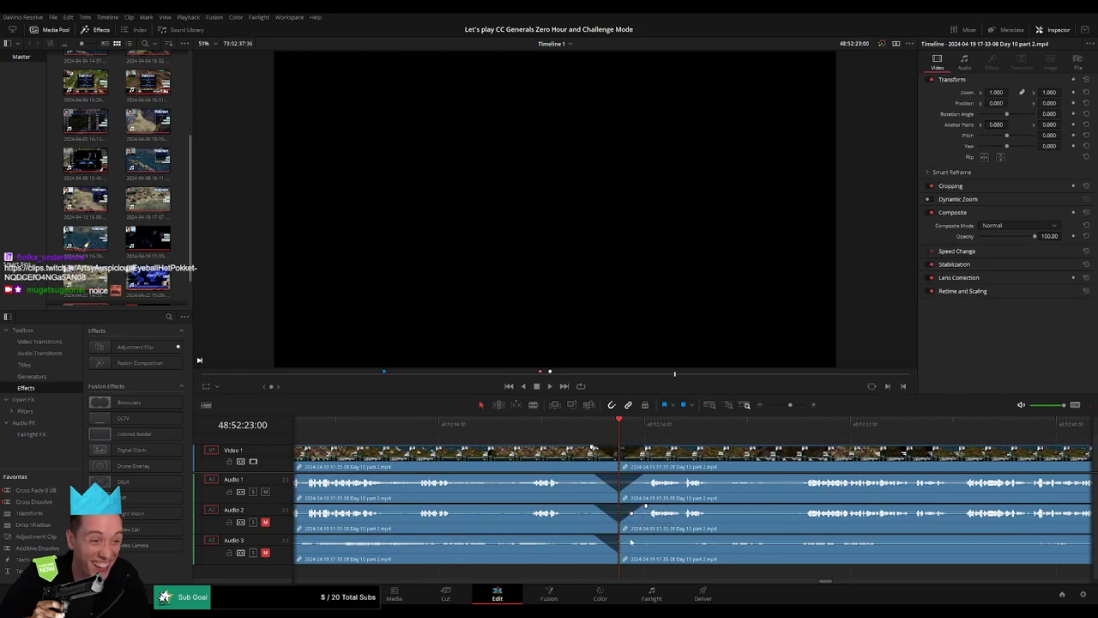
{"action": "left_click_drag", "start_coordinate": [591, 536], "coordinate": [647, 538]}
{"action": "key", "text": "space"}
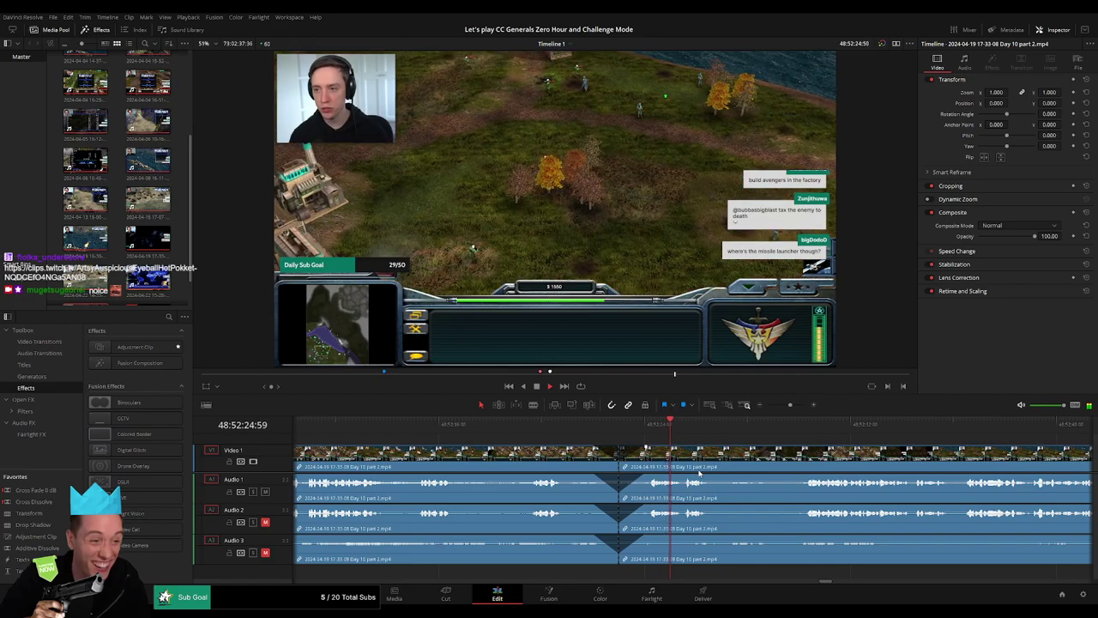
{"action": "left_click_drag", "start_coordinate": [708, 422], "coordinate": [795, 417]}
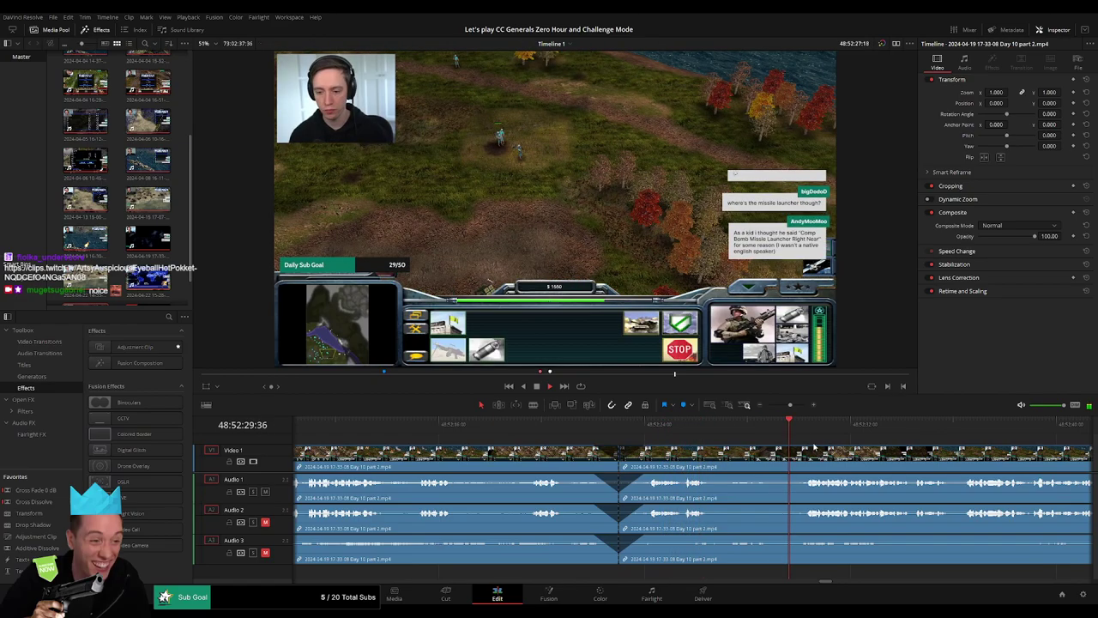
- Shift the Day 10 part 2 clip later along the timeline
{"action": "scroll", "coordinate": [738, 425], "scroll_direction": "down", "scroll_amount": 5}
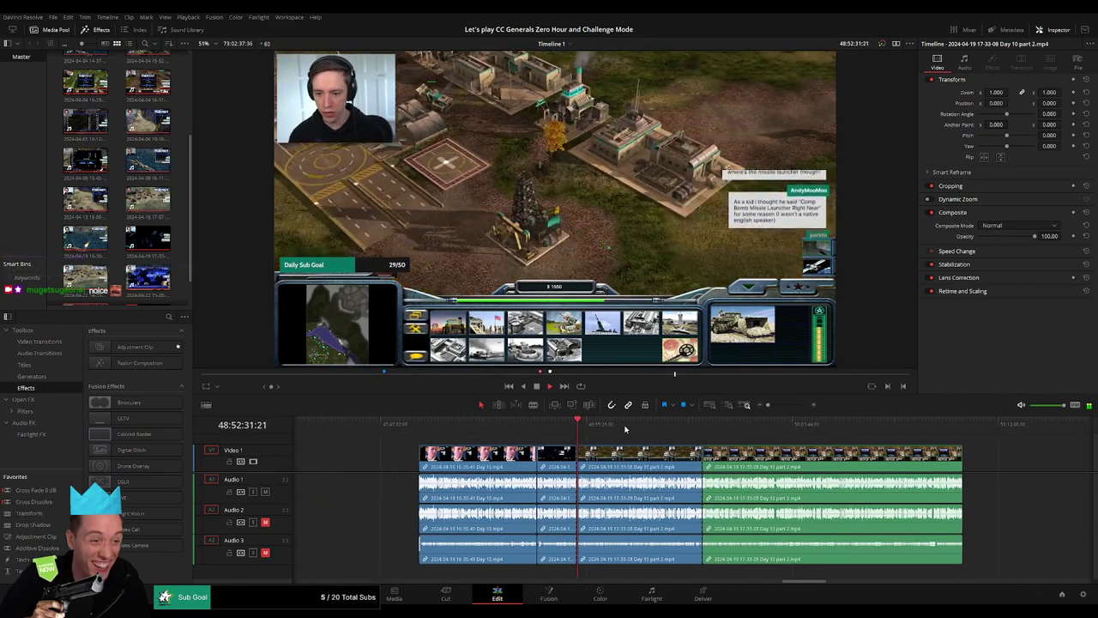
{"action": "key", "text": "Down"}
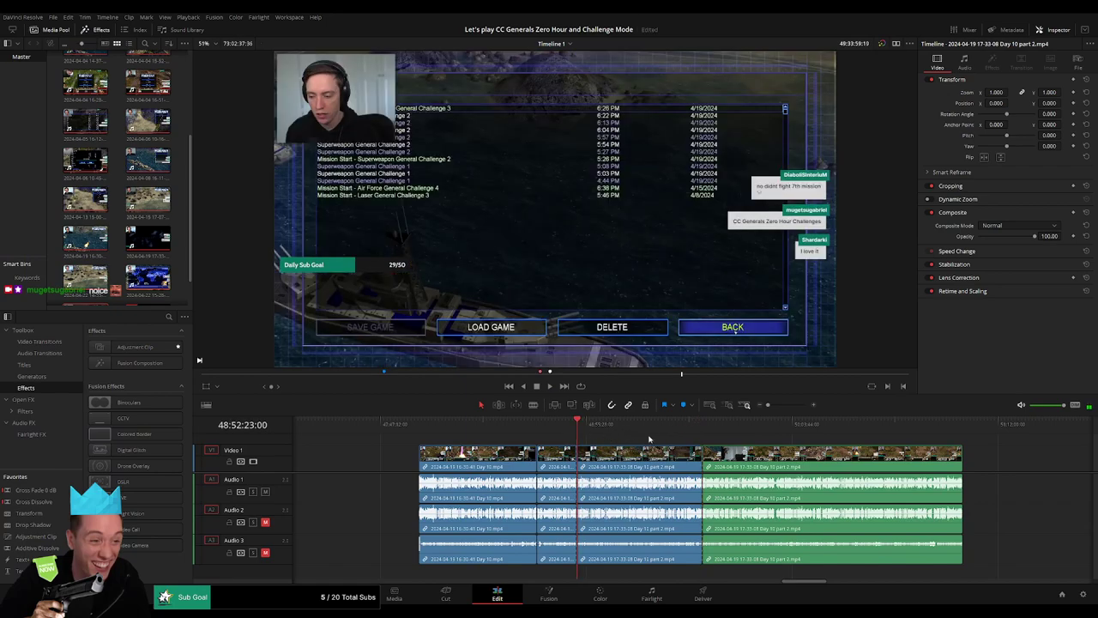
{"action": "scroll", "coordinate": [650, 439], "scroll_direction": "right", "scroll_amount": 5}
{"action": "mouse_move", "coordinate": [649, 459]}
{"action": "left_mouse_down"}
{"action": "mouse_move", "coordinate": [580, 463]}
{"action": "mouse_move", "coordinate": [755, 452]}
{"action": "left_mouse_up"}
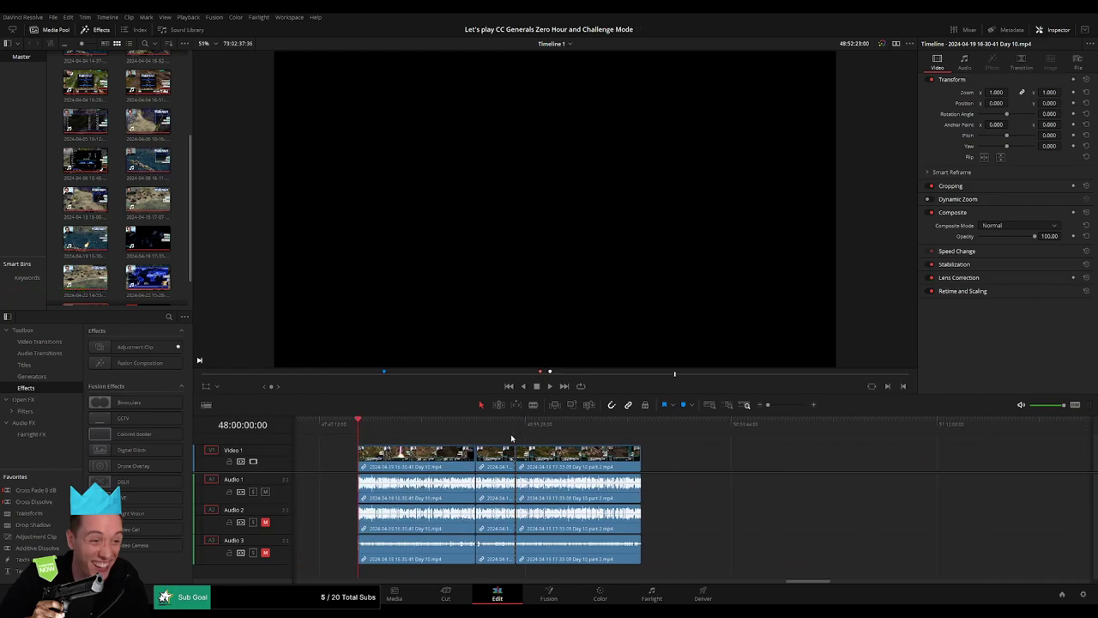
{"action": "key", "text": "ctrl+shift+z"}
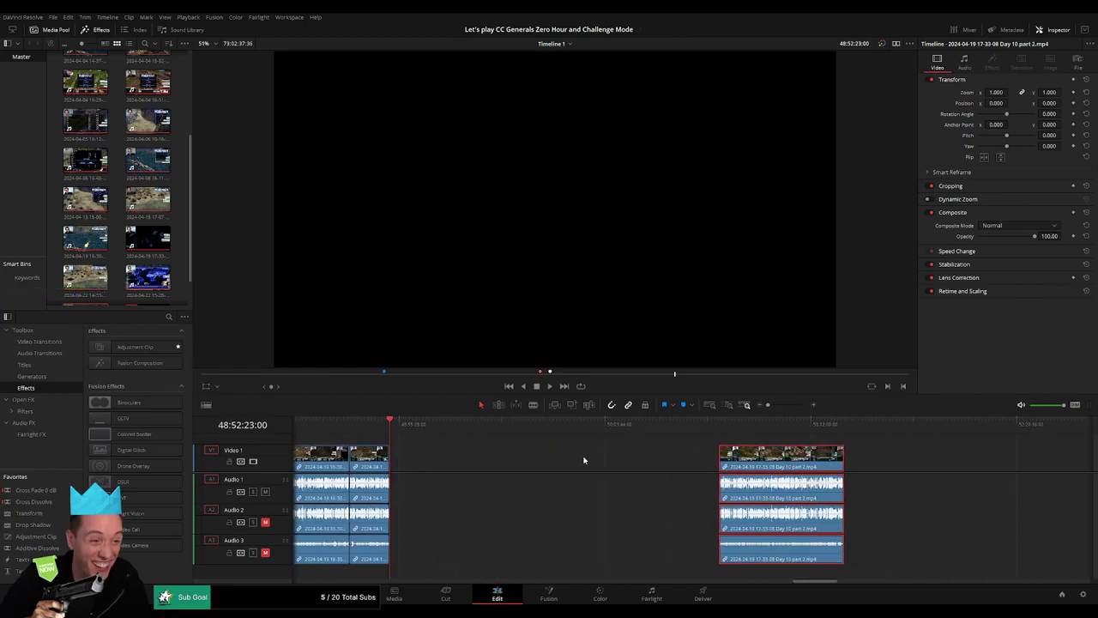
{"action": "left_click", "coordinate": [573, 463]}
- Snap the part 2 clip's start to 50:00:00:00 and check both sides of the gap
{"action": "left_click_drag", "start_coordinate": [400, 427], "coordinate": [595, 449]}
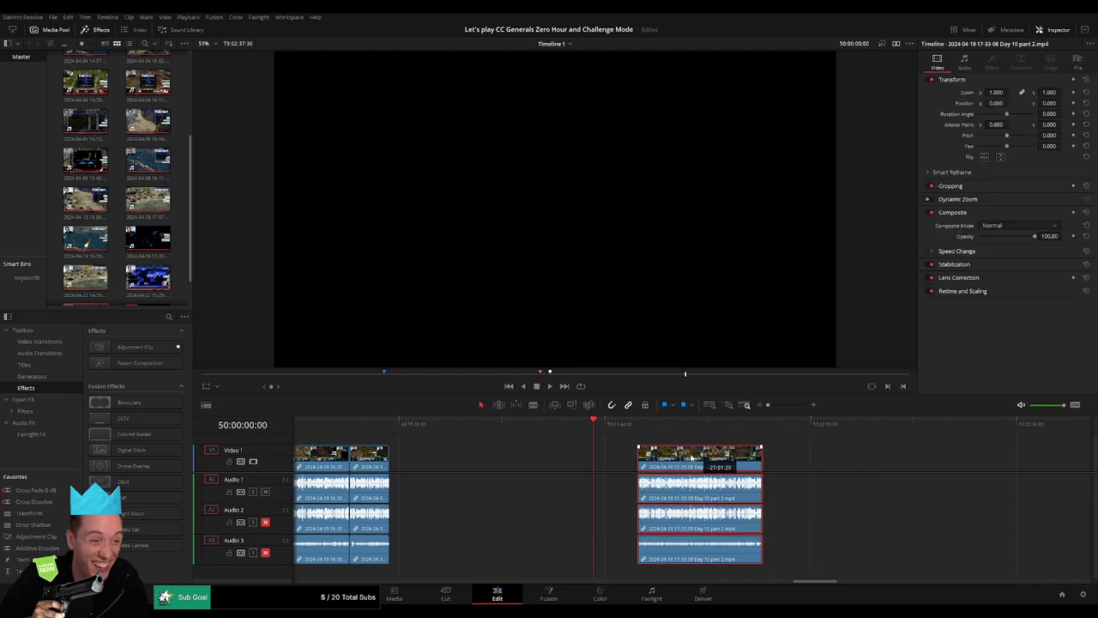
{"action": "left_click_drag", "start_coordinate": [771, 452], "coordinate": [646, 452]}
{"action": "left_click", "coordinate": [717, 423]}
{"action": "left_click", "coordinate": [785, 465]}
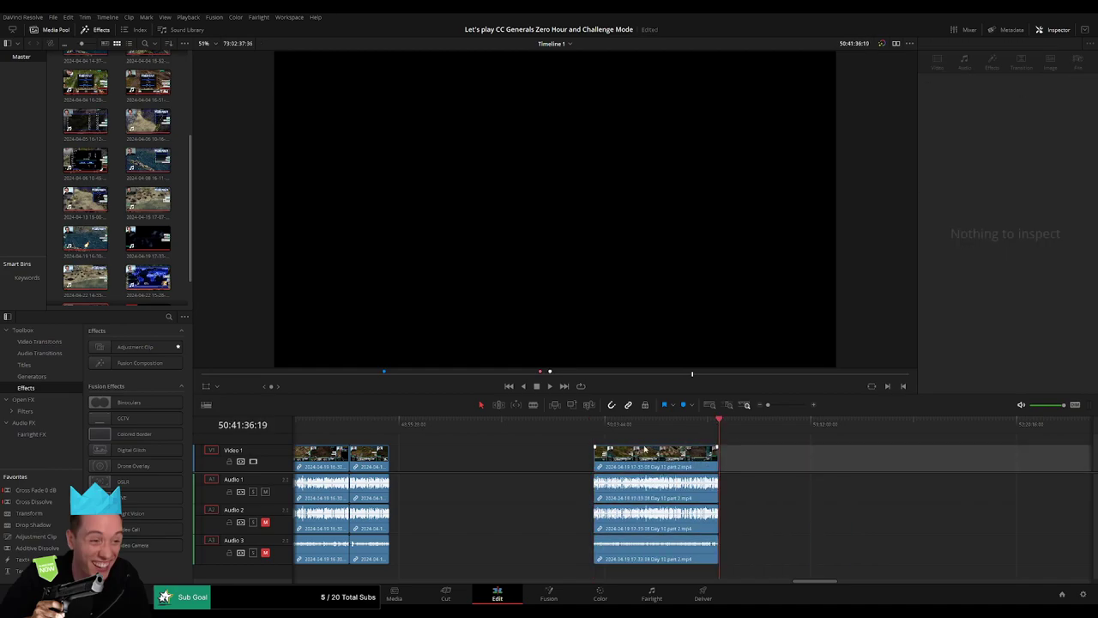
{"action": "left_click", "coordinate": [598, 425]}
{"action": "left_click", "coordinate": [389, 422]}
{"action": "left_click", "coordinate": [600, 426]}
{"action": "mouse_move", "coordinate": [768, 404]}
{"action": "left_mouse_down"}
{"action": "mouse_move", "coordinate": [785, 407]}
{"action": "mouse_move", "coordinate": [767, 405]}
{"action": "left_mouse_up"}
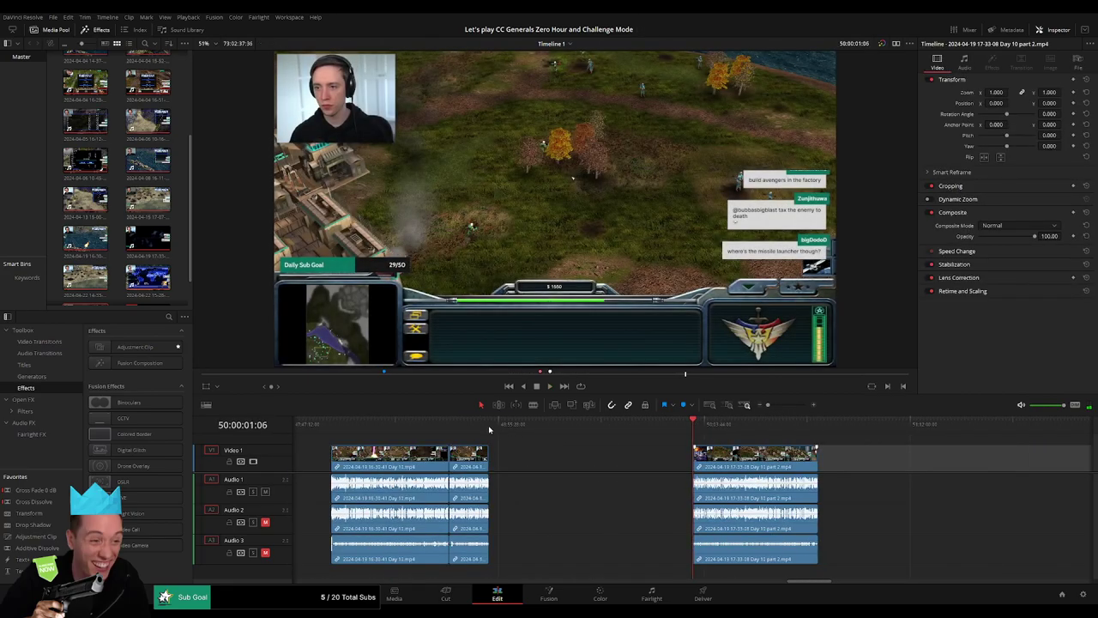
{"action": "left_click", "coordinate": [487, 426]}
{"action": "left_click", "coordinate": [691, 426]}
{"action": "key", "text": "space"}
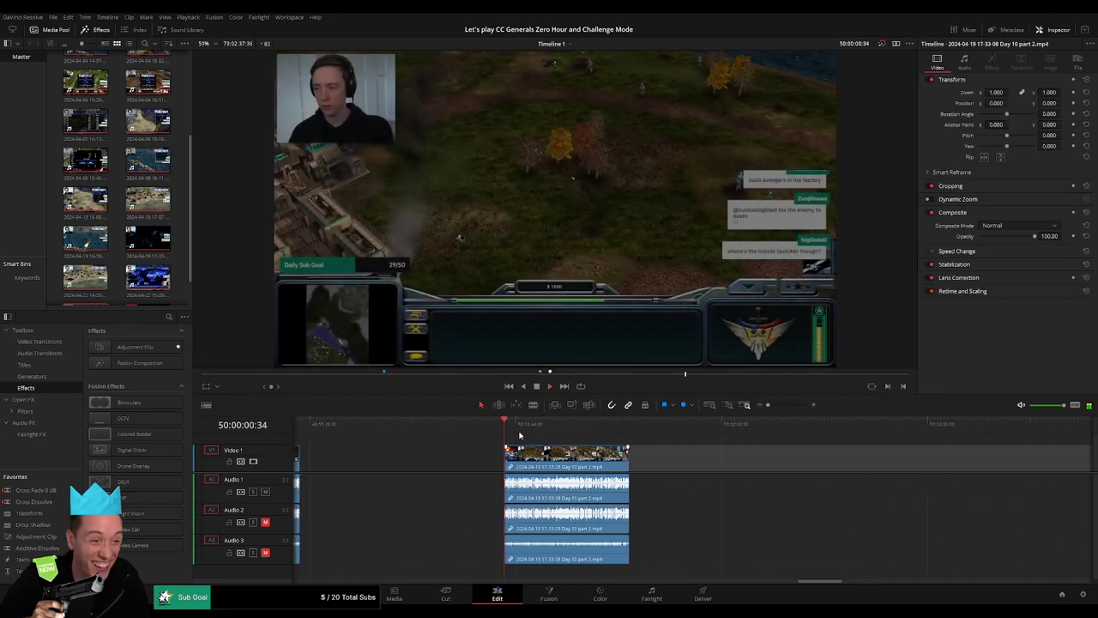
{"action": "left_click_drag", "start_coordinate": [500, 427], "coordinate": [593, 427]}
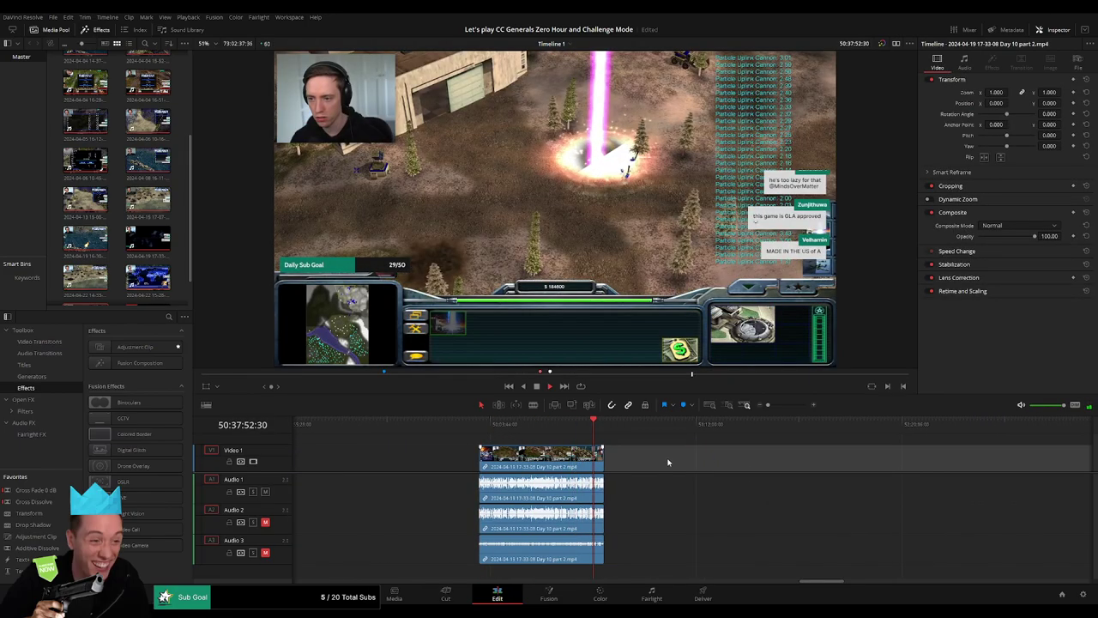
{"action": "scroll", "coordinate": [748, 419], "scroll_direction": "up", "scroll_amount": 5}
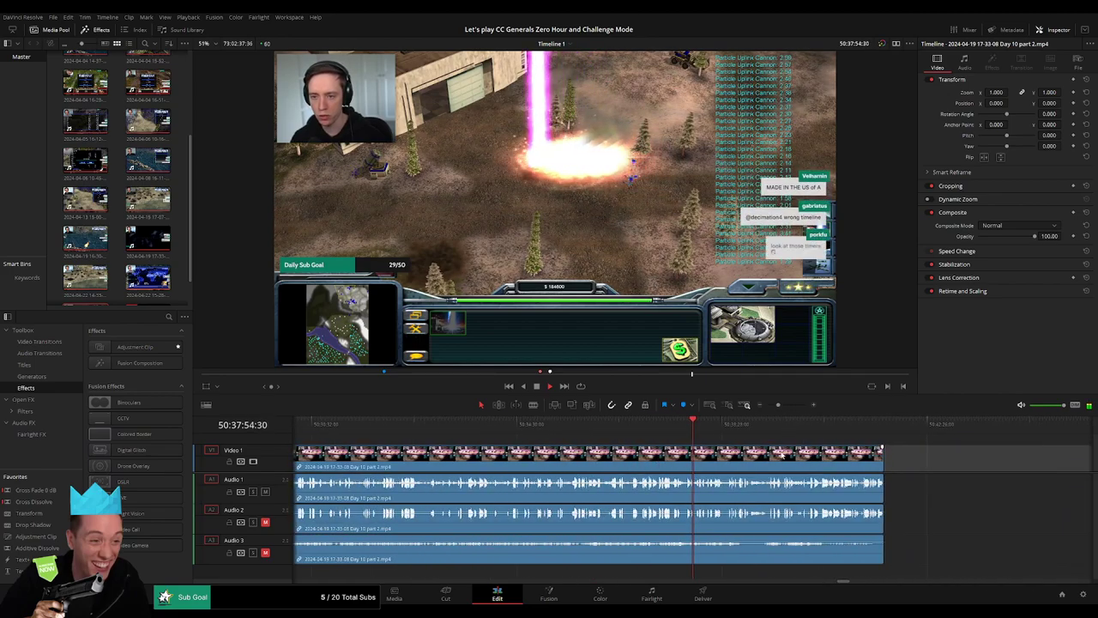
{"action": "scroll", "coordinate": [585, 431], "scroll_direction": "down", "scroll_amount": 2}
{"action": "left_click_drag", "start_coordinate": [612, 426], "coordinate": [676, 426]}
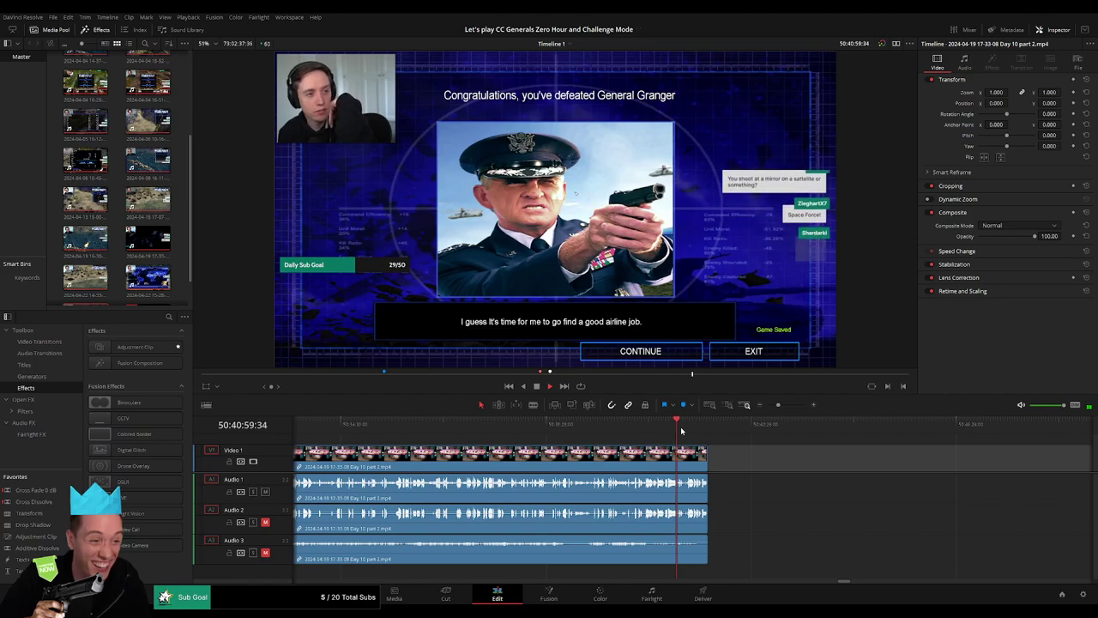
{"action": "left_click_drag", "start_coordinate": [778, 404], "coordinate": [787, 404]}
{"action": "left_click", "coordinate": [616, 425]}
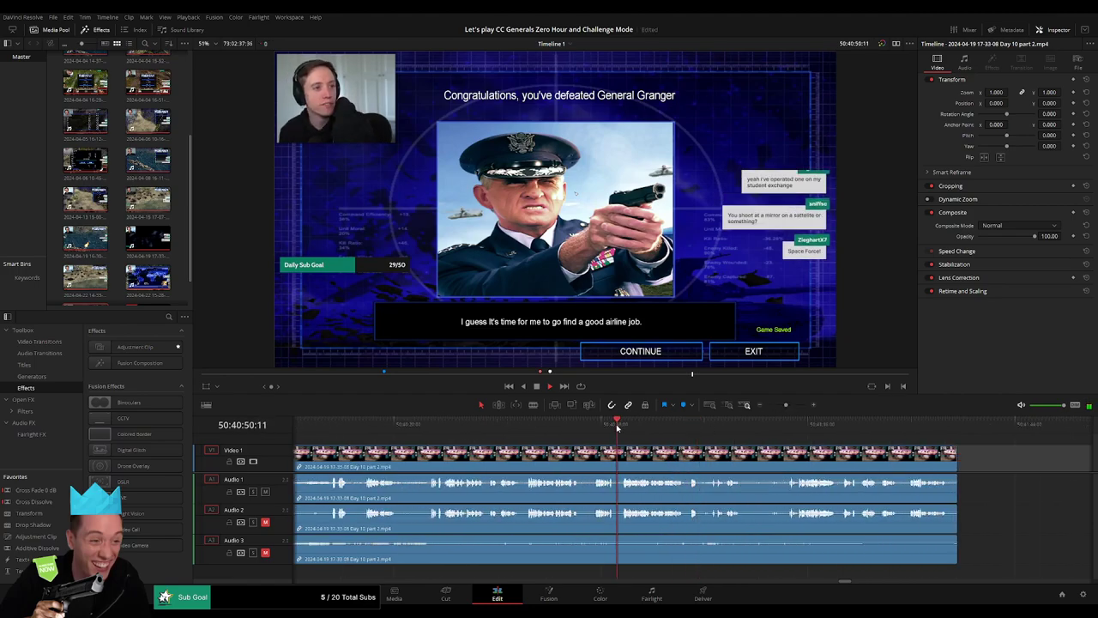
{"action": "left_click_drag", "start_coordinate": [580, 429], "coordinate": [491, 429]}
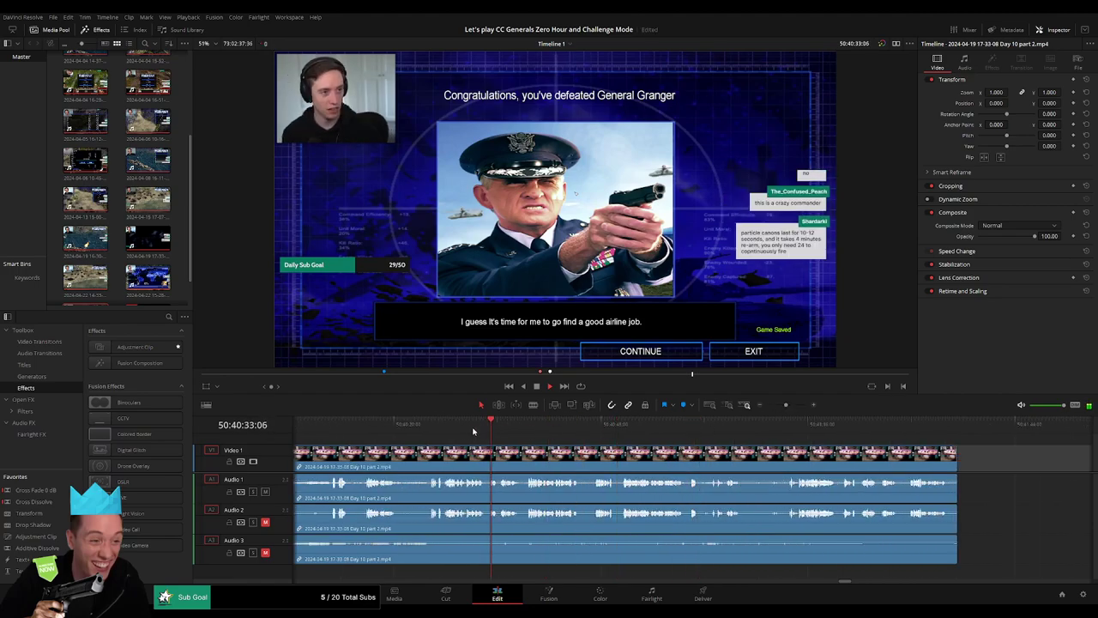
{"action": "left_click_drag", "start_coordinate": [419, 427], "coordinate": [376, 427]}
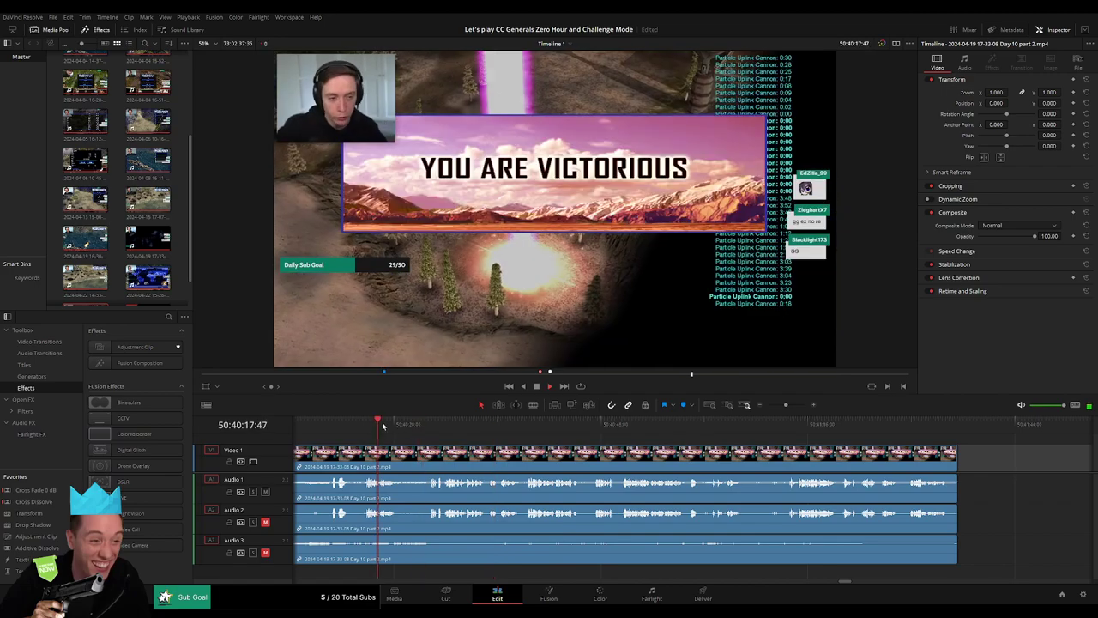
{"action": "left_click", "coordinate": [432, 419]}
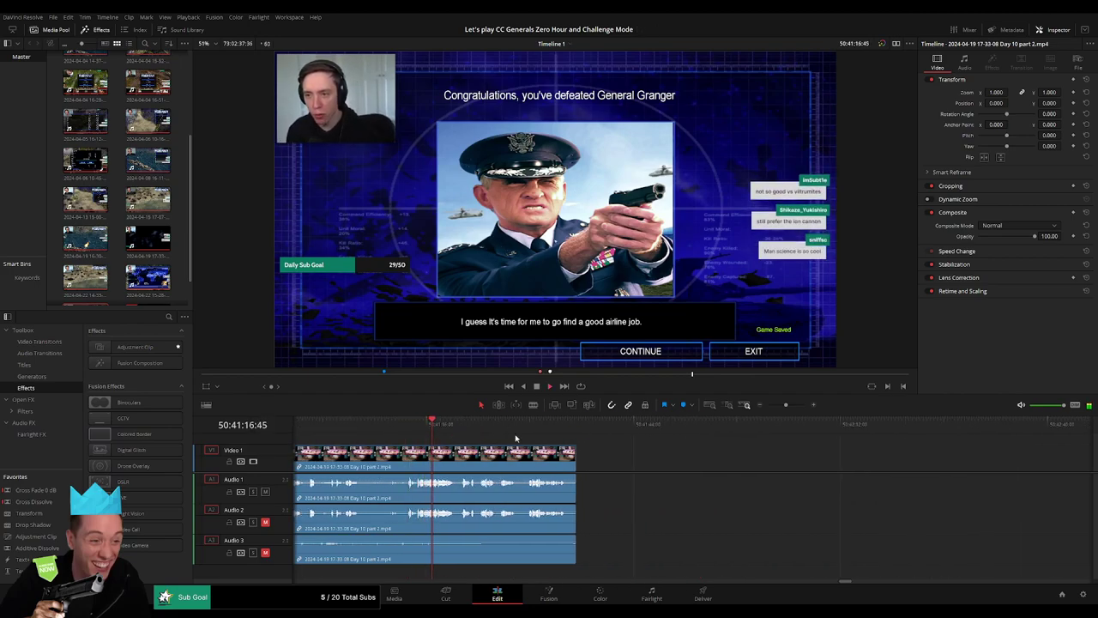
{"action": "scroll", "coordinate": [531, 439], "scroll_direction": "up", "scroll_amount": 2}
{"action": "scroll", "coordinate": [548, 440], "scroll_direction": "up", "scroll_amount": 2}
{"action": "scroll", "coordinate": [566, 441], "scroll_direction": "up", "scroll_amount": 2}
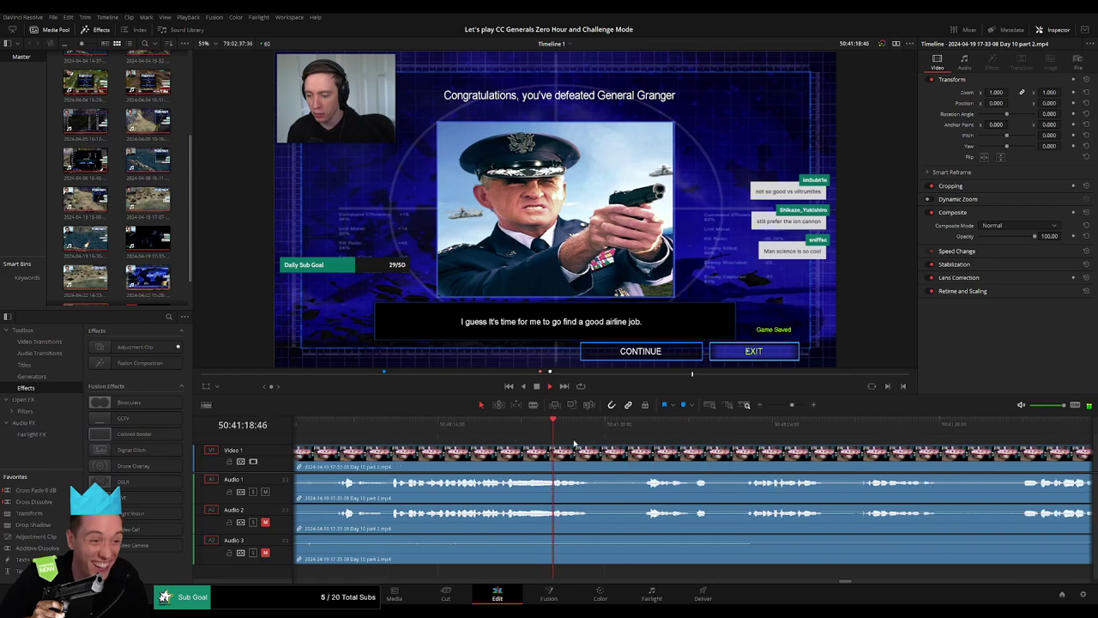
{"action": "scroll", "coordinate": [558, 441], "scroll_direction": "right", "scroll_amount": 2}
{"action": "scroll", "coordinate": [523, 441], "scroll_direction": "right", "scroll_amount": 2}
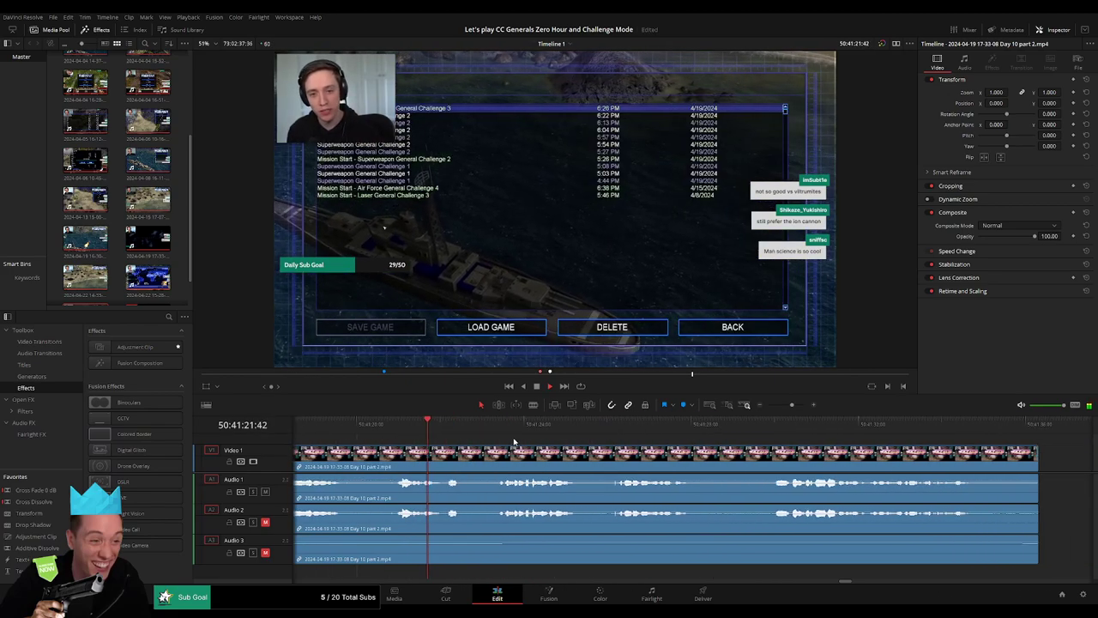
{"action": "scroll", "coordinate": [506, 444], "scroll_direction": "right", "scroll_amount": 1}
{"action": "scroll", "coordinate": [498, 447], "scroll_direction": "right", "scroll_amount": 2}
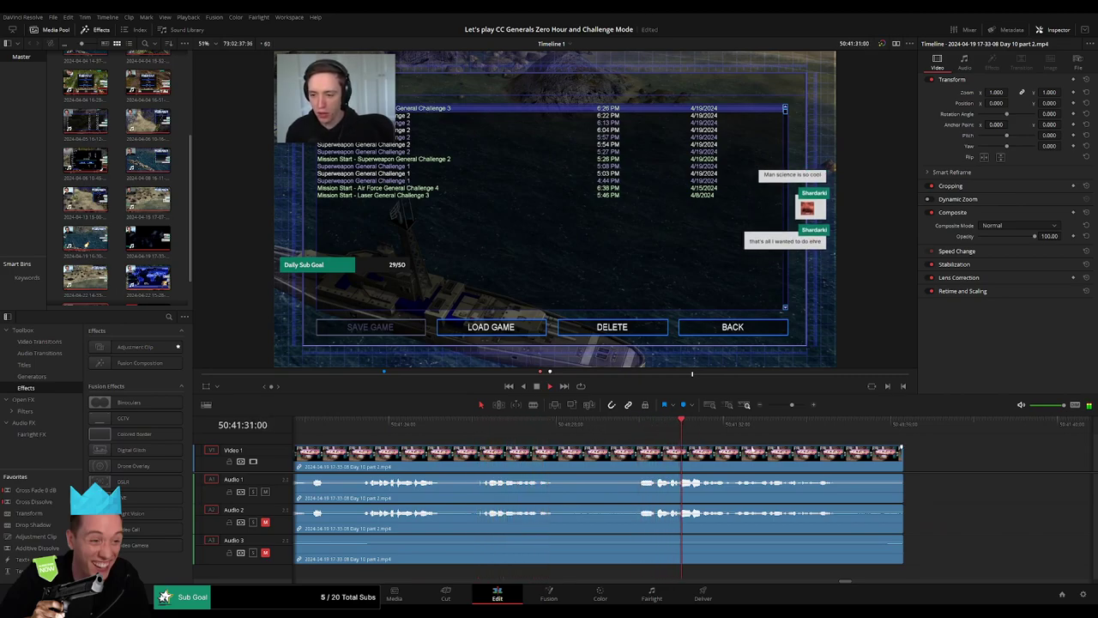
{"action": "scroll", "coordinate": [599, 506], "scroll_direction": "right", "scroll_amount": 4}
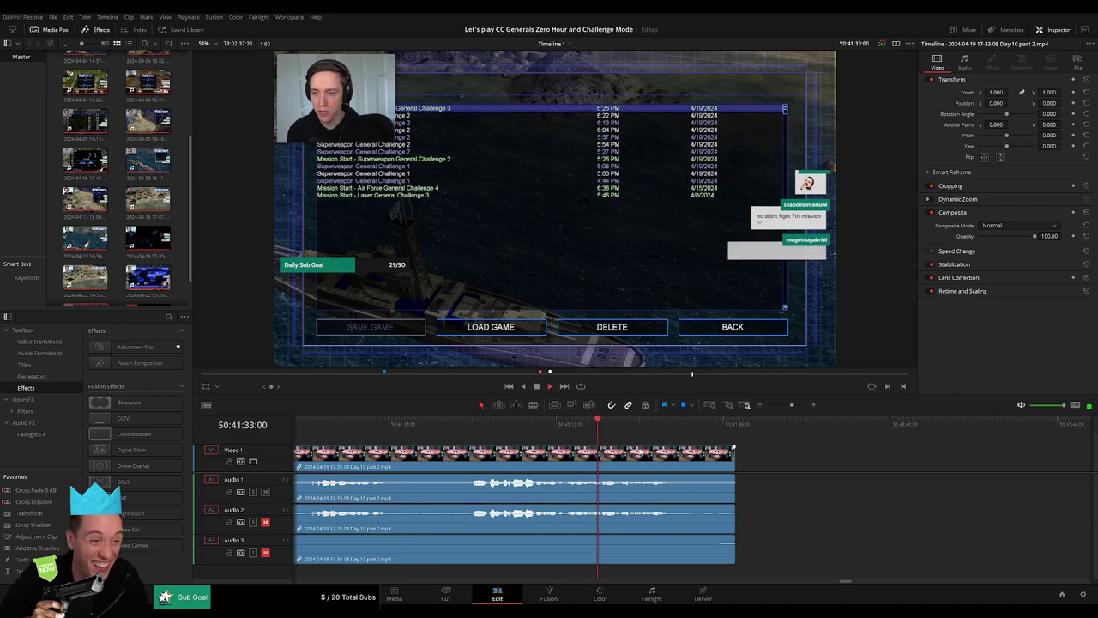
{"action": "scroll", "coordinate": [514, 489], "scroll_direction": "right", "scroll_amount": 2}
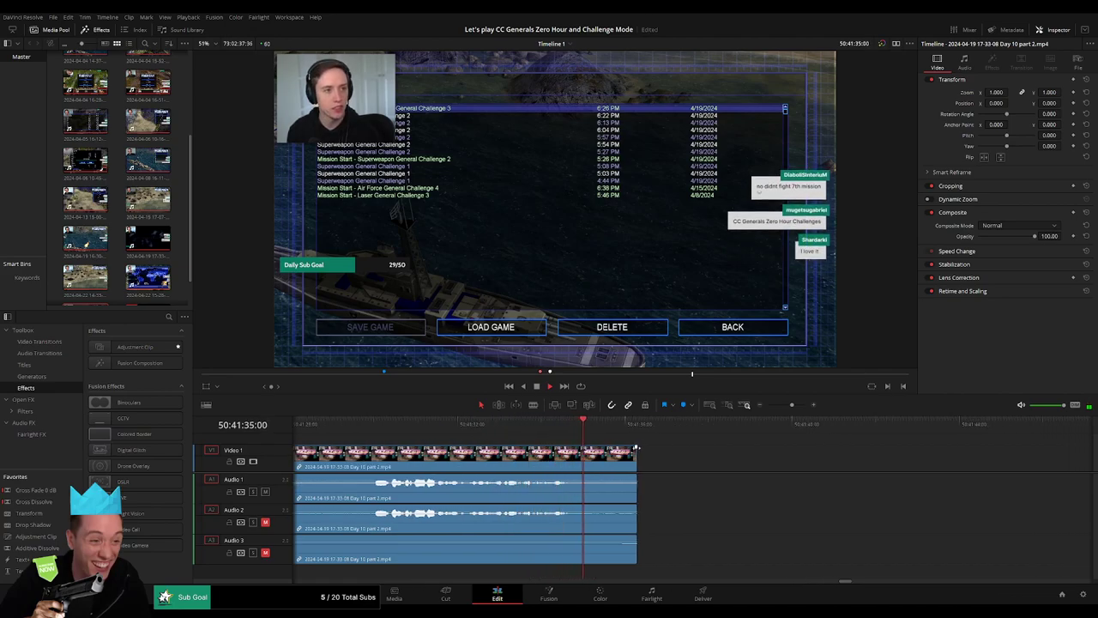
{"action": "key", "text": "space"}
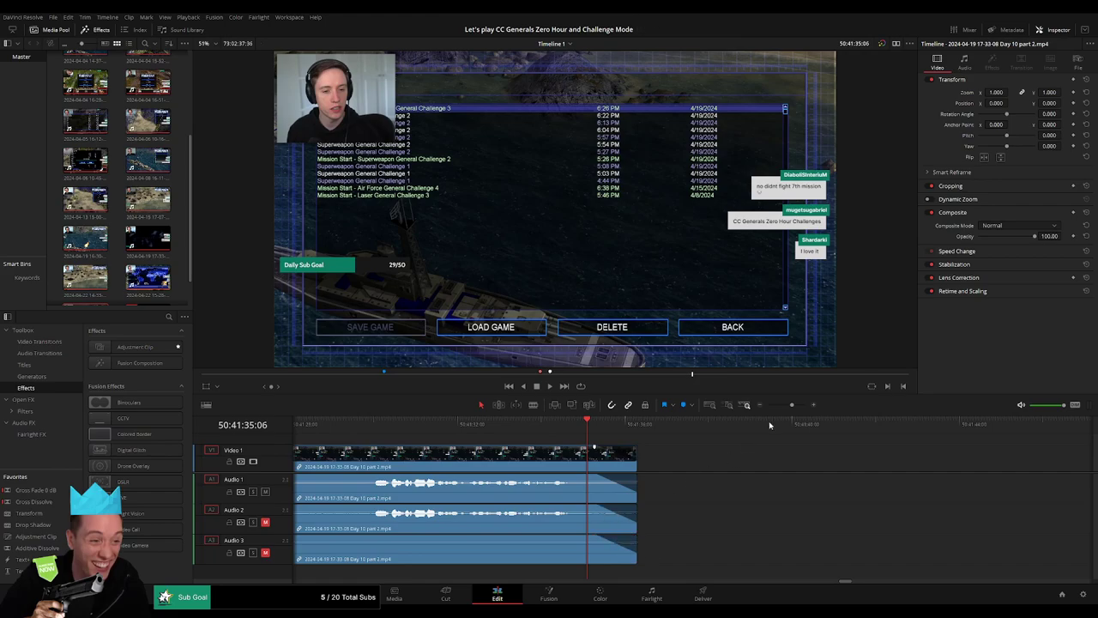
{"action": "scroll", "coordinate": [769, 425], "scroll_direction": "down", "scroll_amount": 5}
- Drag the green clip left against the Day 10 part 2 clip's end near 50:41:36
{"action": "left_click", "coordinate": [855, 424]}
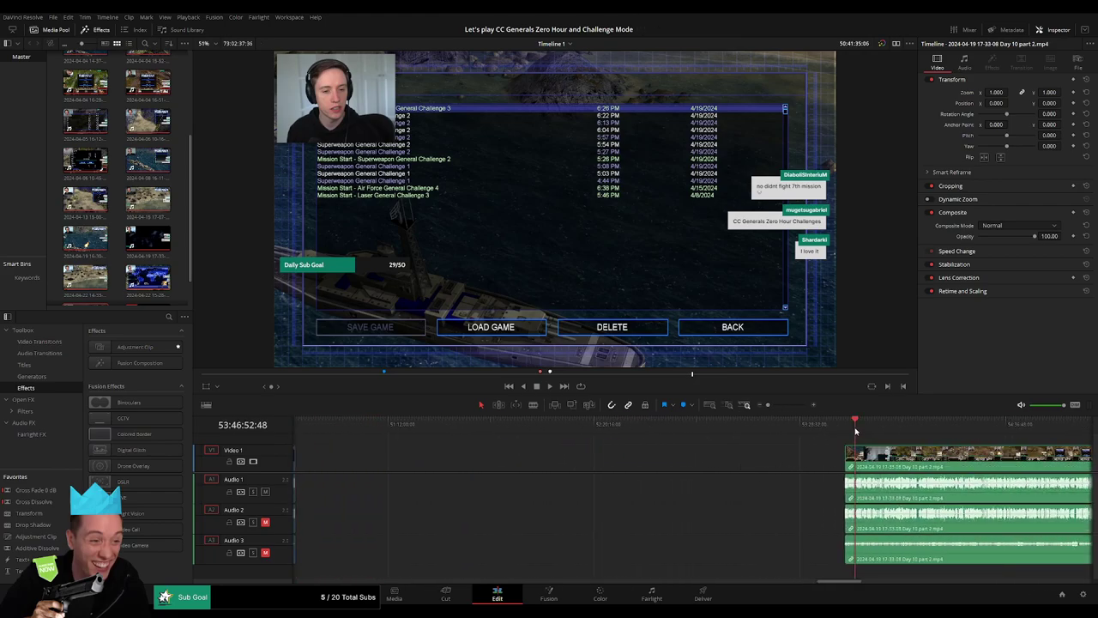
{"action": "left_click_drag", "start_coordinate": [766, 405], "coordinate": [788, 405]}
{"action": "left_click", "coordinate": [773, 422]}
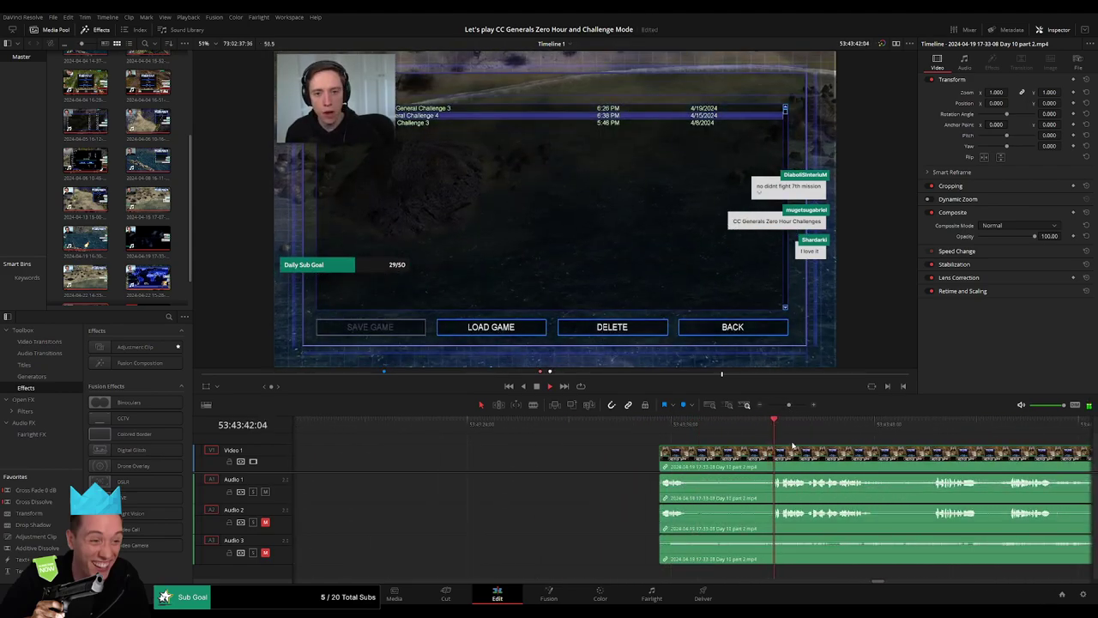
{"action": "left_click_drag", "start_coordinate": [792, 445], "coordinate": [559, 434]}
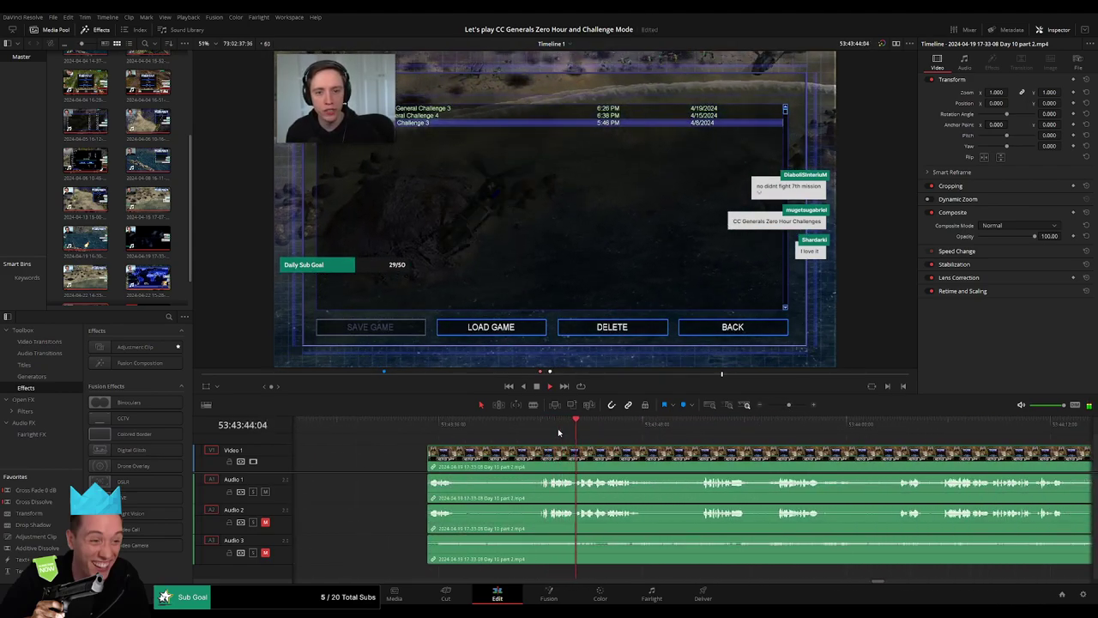
{"action": "left_click_drag", "start_coordinate": [788, 404], "coordinate": [767, 404]}
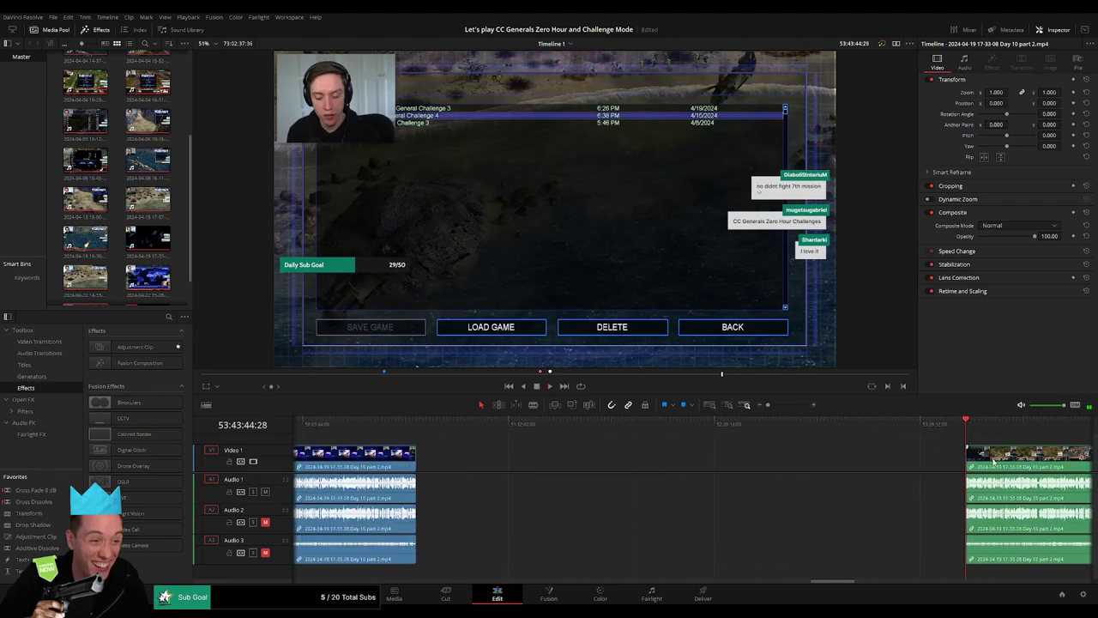
{"action": "left_click_drag", "start_coordinate": [994, 461], "coordinate": [445, 463]}
{"action": "left_click", "coordinate": [416, 424]}
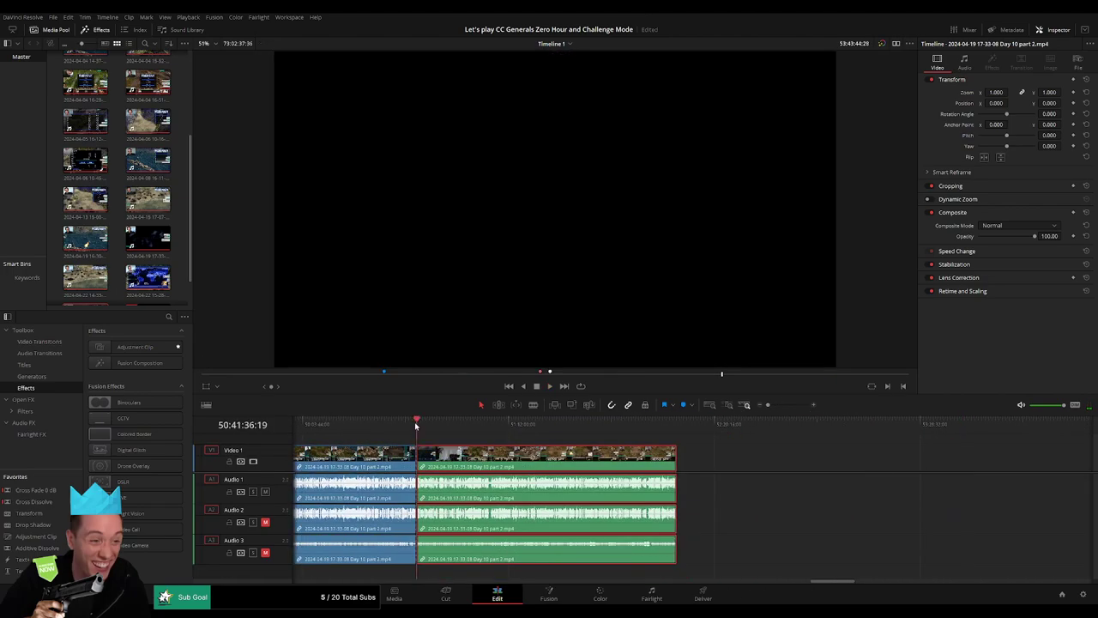
{"action": "key", "text": "ctrl+equal"}
{"action": "left_click", "coordinate": [796, 424]}
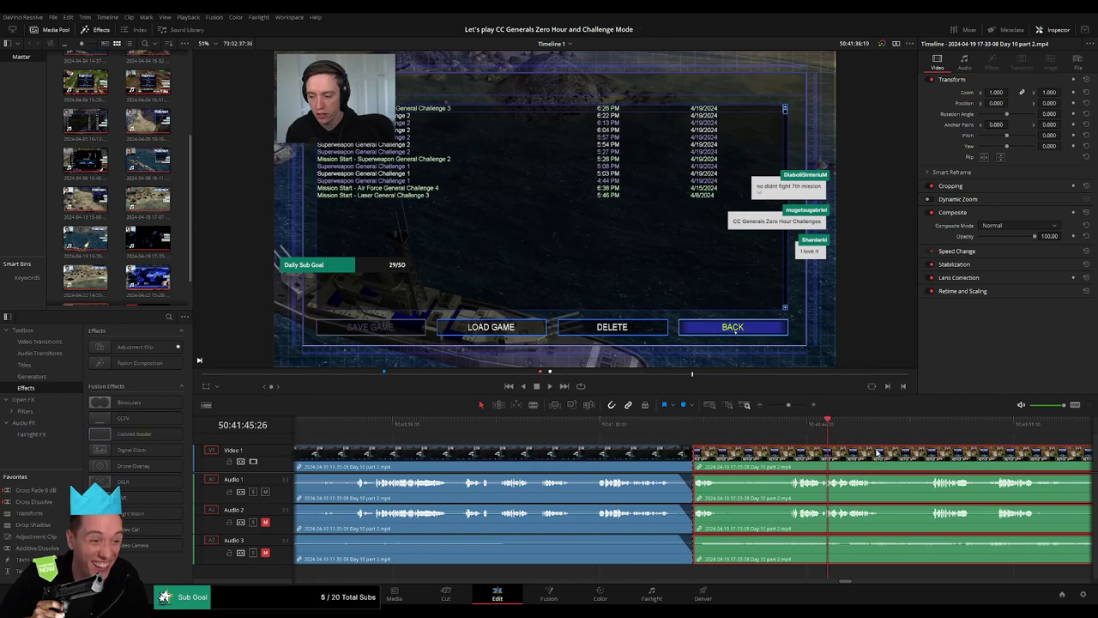
{"action": "key", "text": "space"}
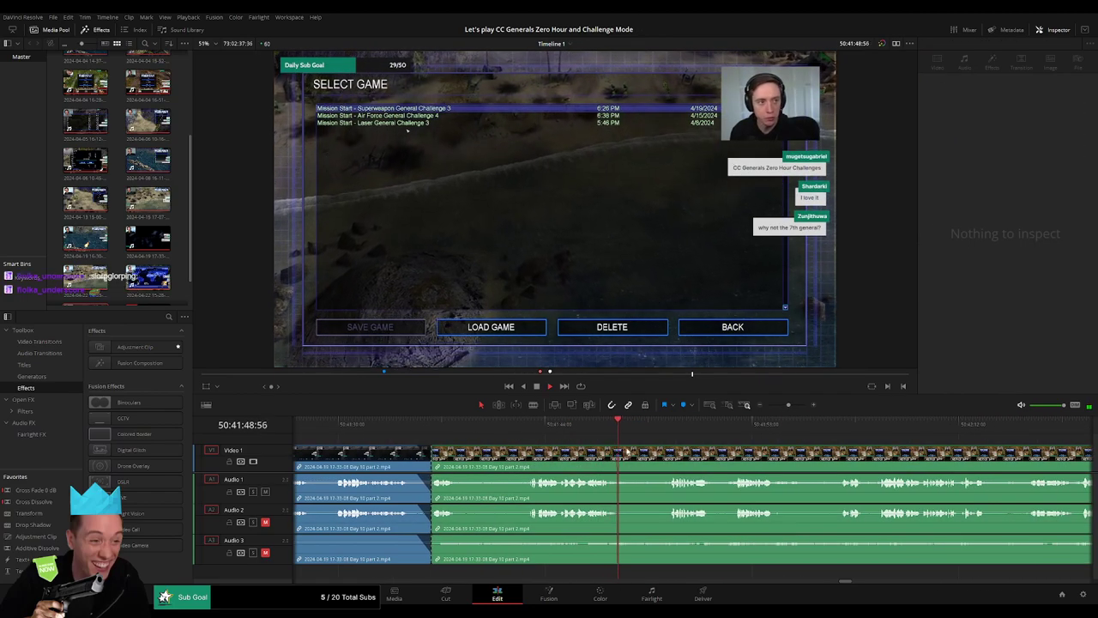
{"action": "left_click", "coordinate": [627, 452]}
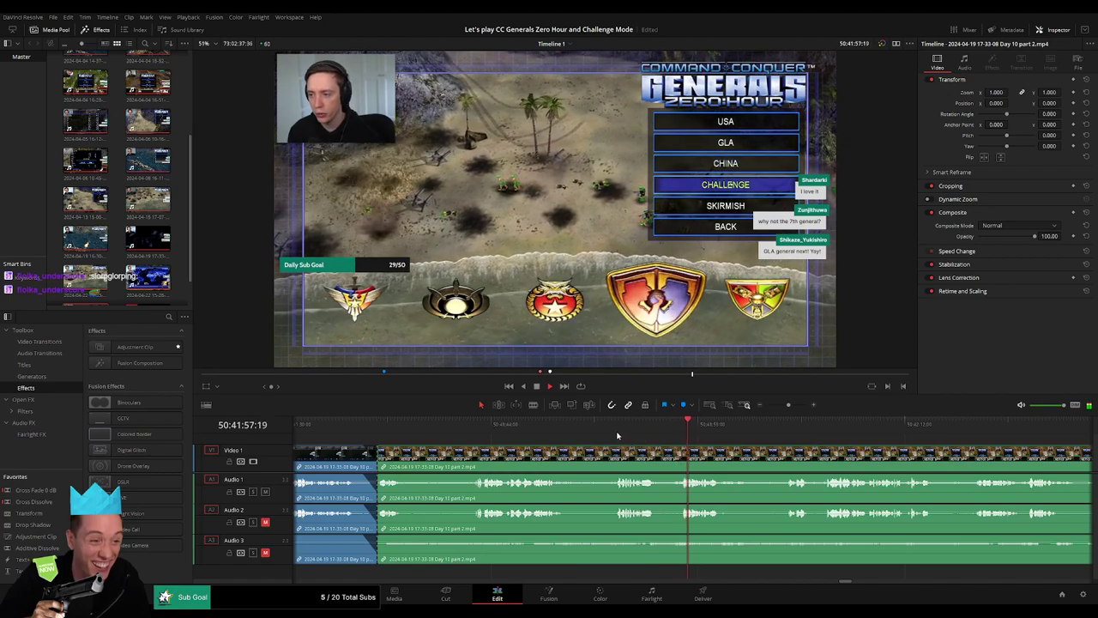
{"action": "left_click", "coordinate": [616, 433]}
{"action": "left_click_drag", "start_coordinate": [616, 433], "coordinate": [601, 435]}
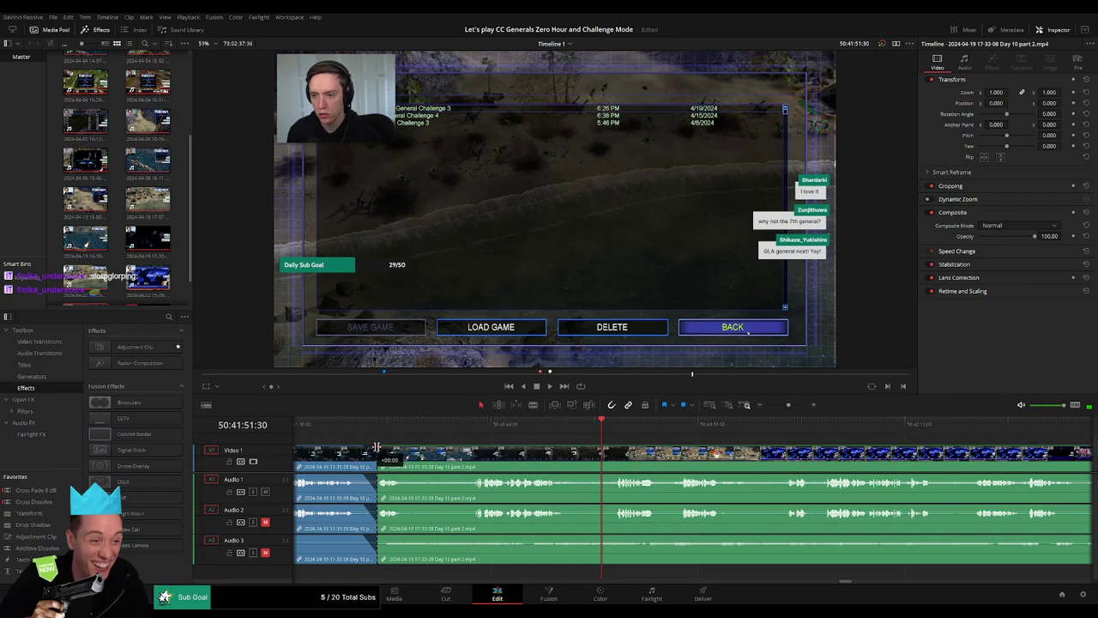
{"action": "left_click_drag", "start_coordinate": [378, 454], "coordinate": [619, 462]}
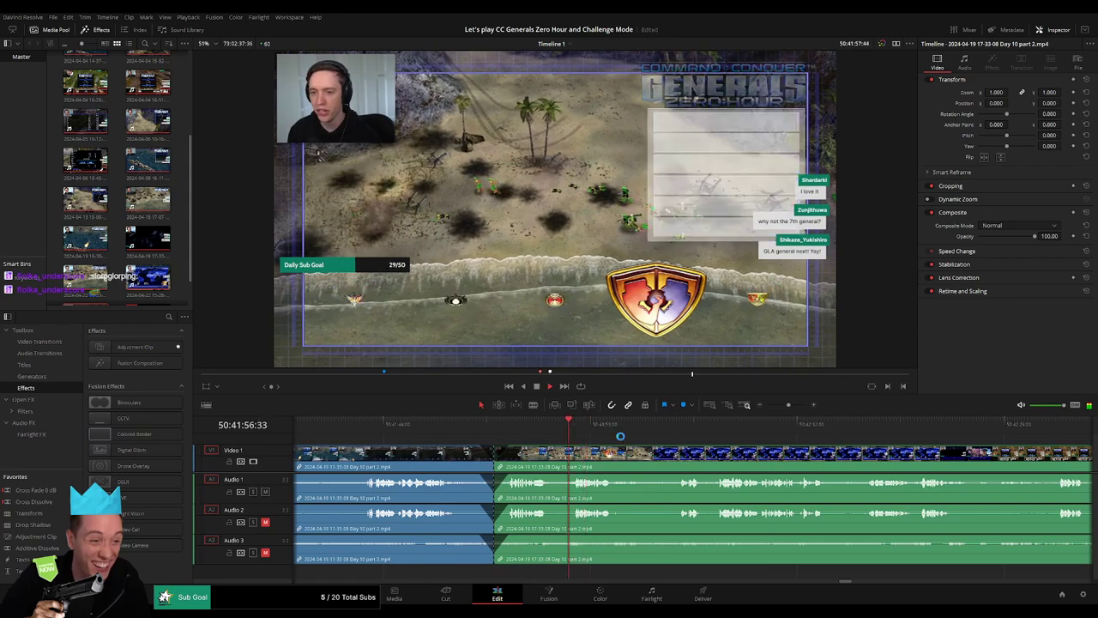
{"action": "left_click", "coordinate": [658, 424]}
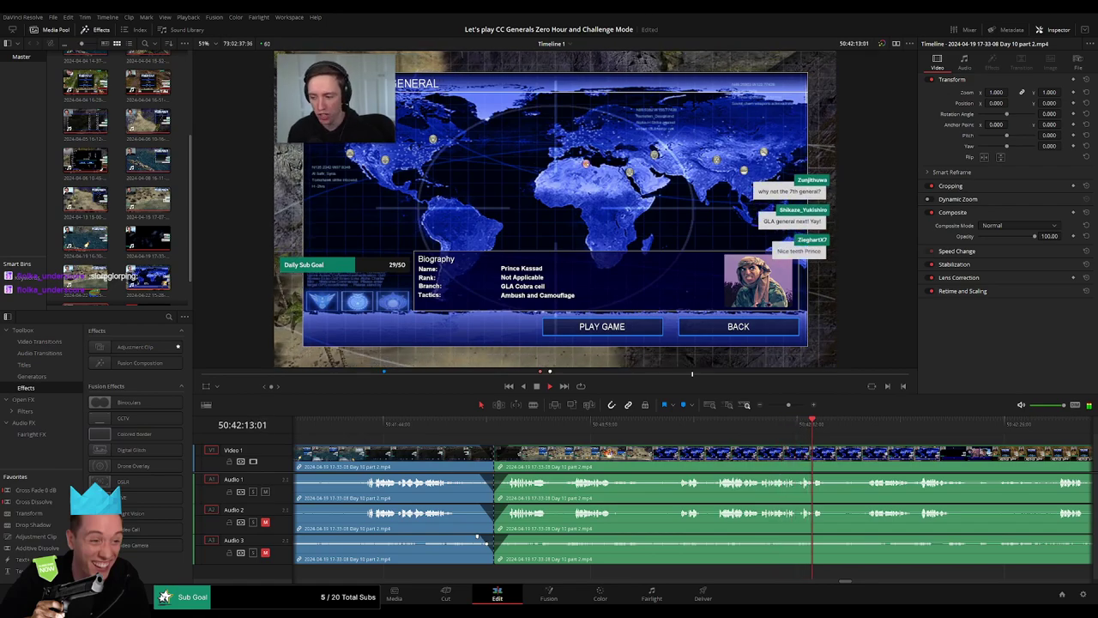
{"action": "left_click", "coordinate": [861, 423]}
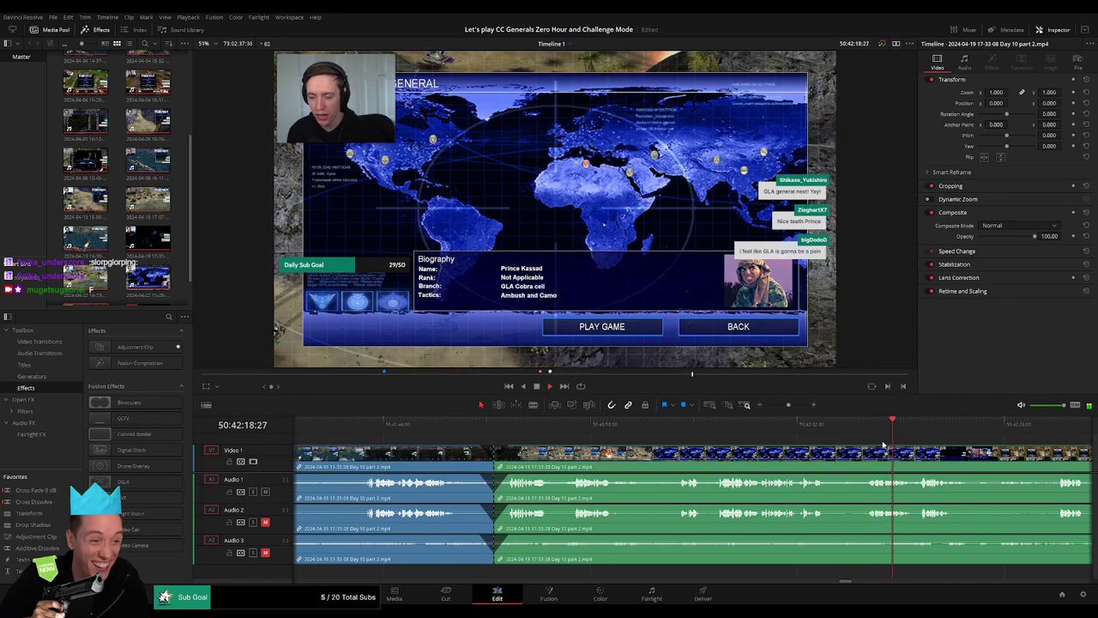
{"action": "left_click_drag", "start_coordinate": [787, 408], "coordinate": [769, 405]}
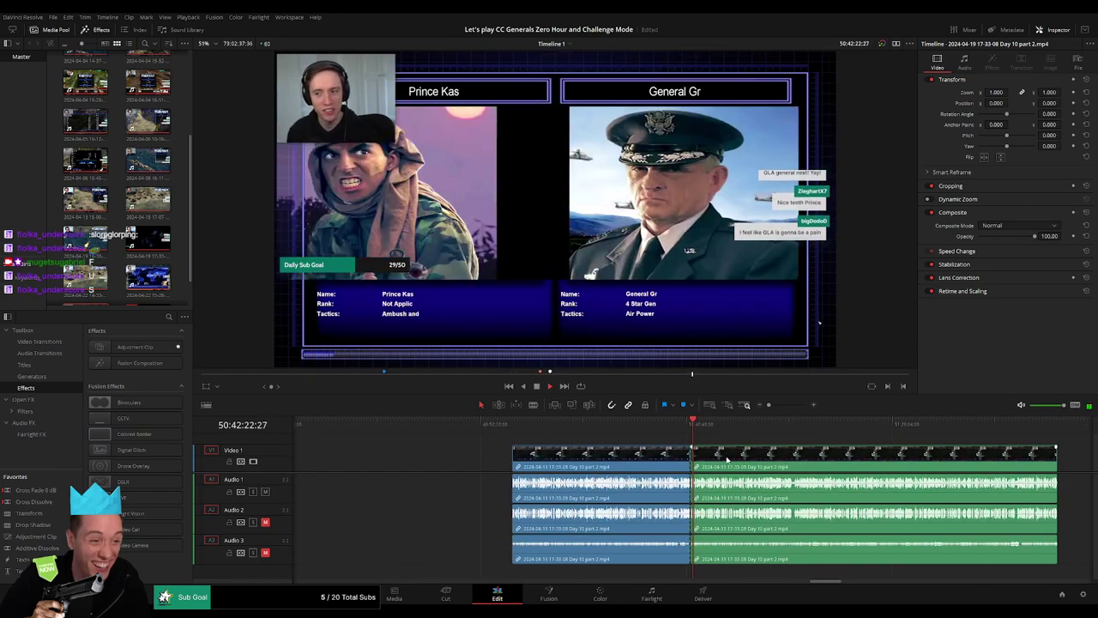
{"action": "scroll", "coordinate": [541, 446], "scroll_direction": "right", "scroll_amount": 3}
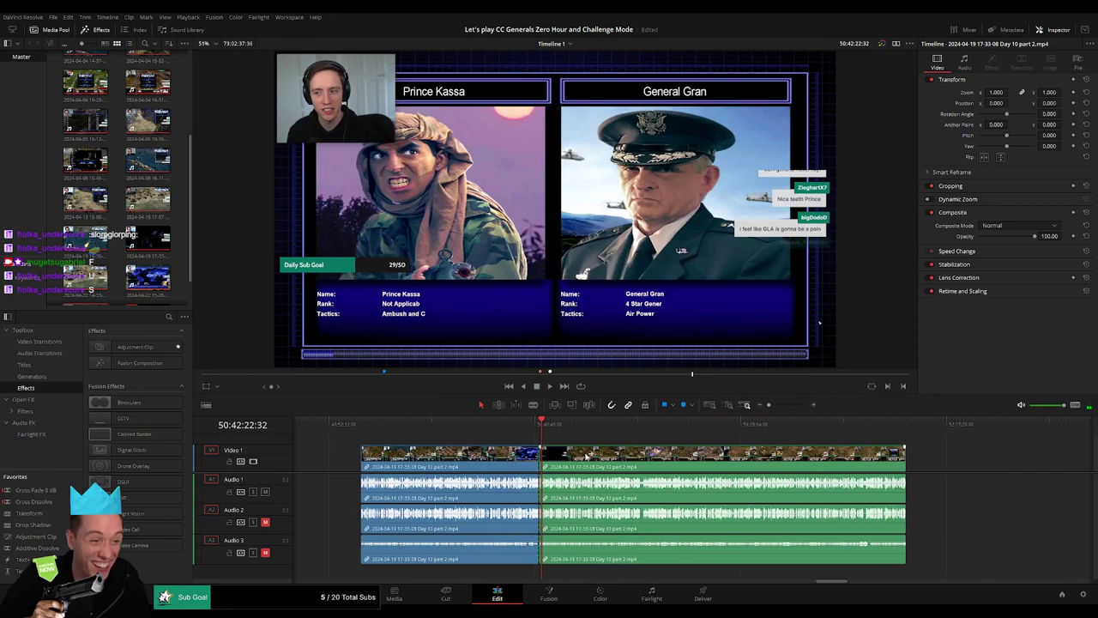
{"action": "left_click", "coordinate": [534, 426]}
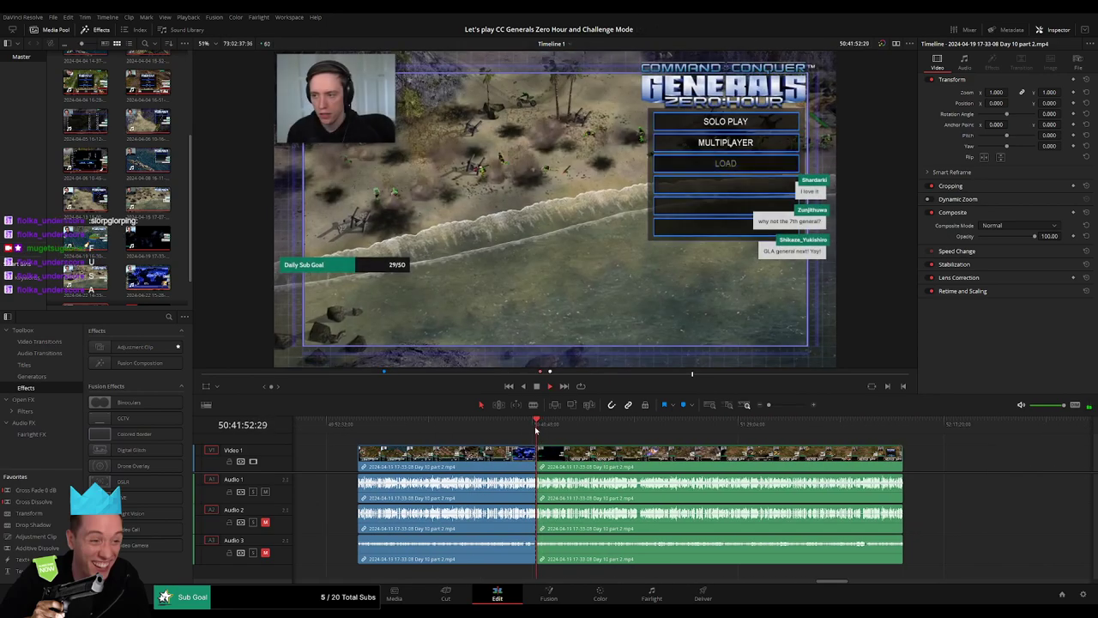
{"action": "left_click", "coordinate": [779, 407]}
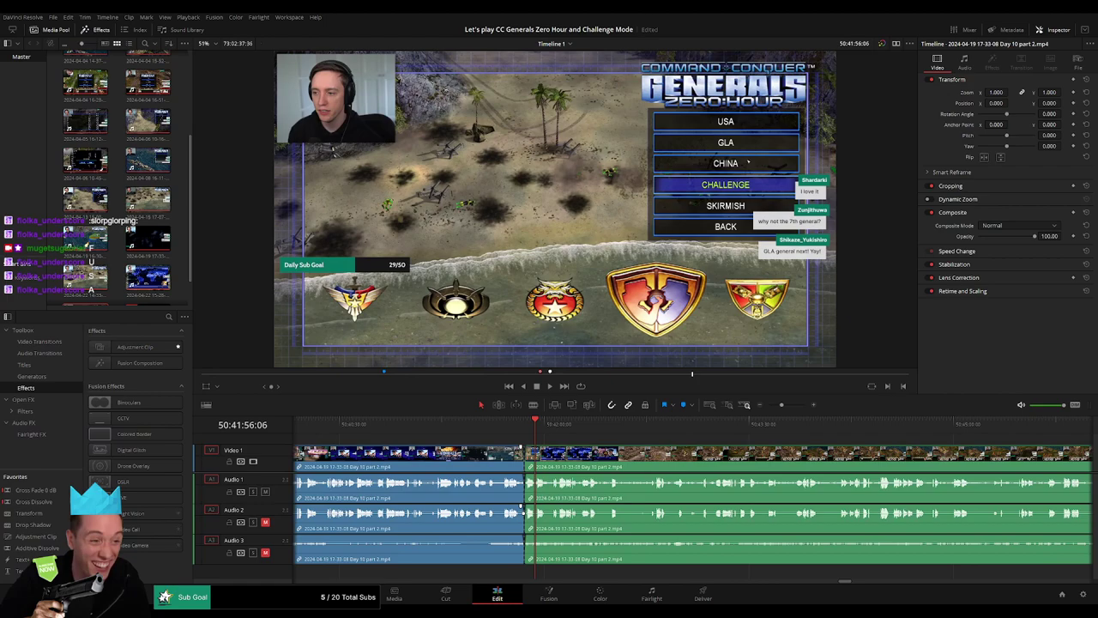
{"action": "key", "text": "q"}
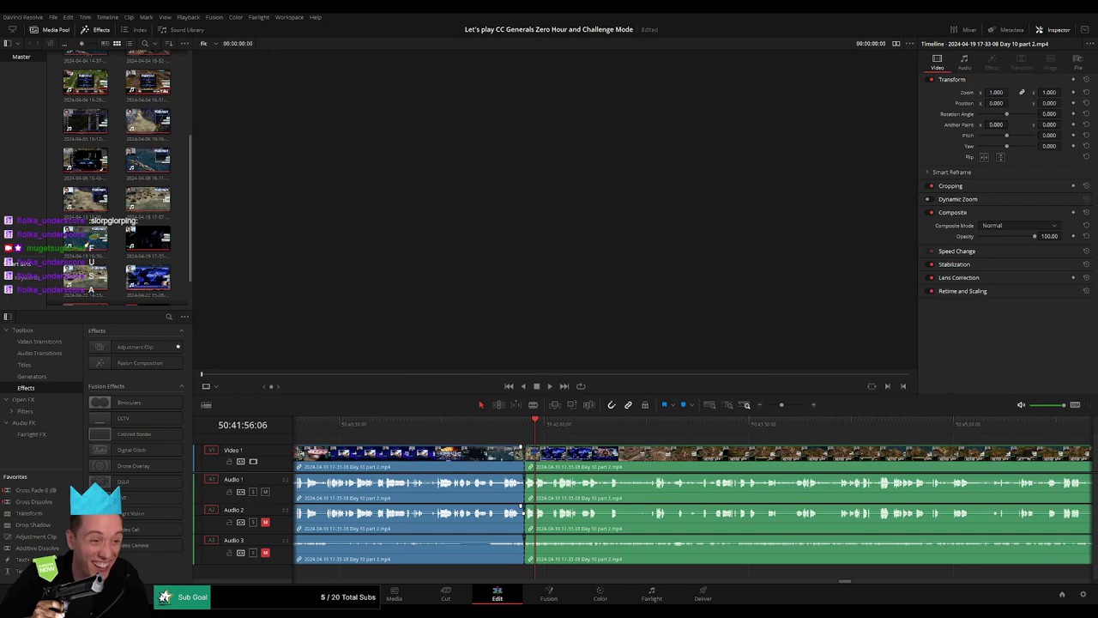
{"action": "left_click", "coordinate": [525, 424]}
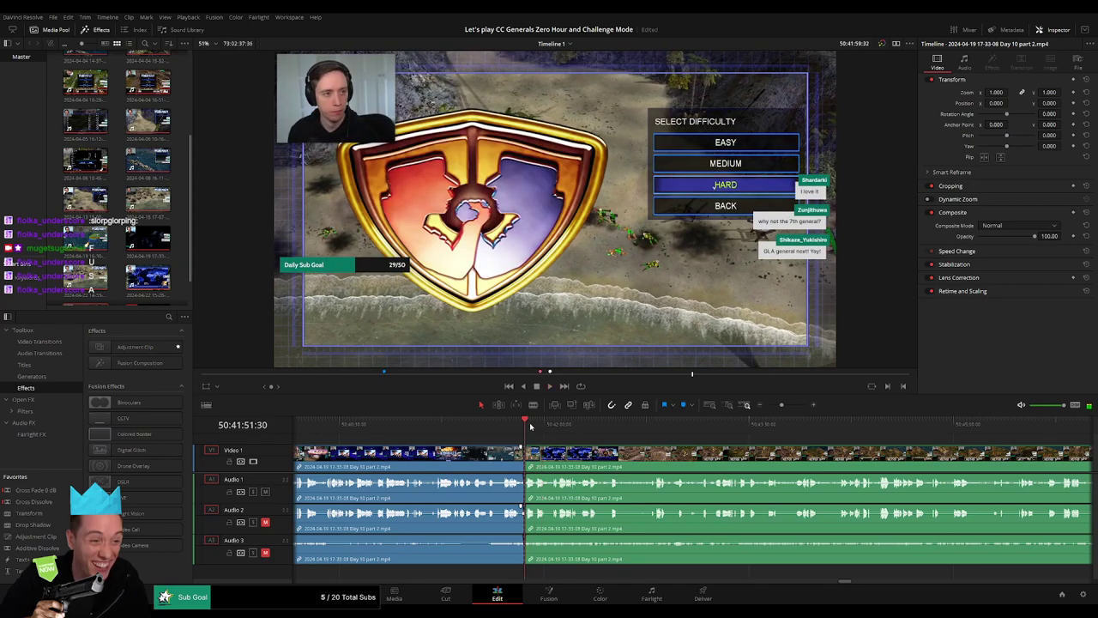
{"action": "left_click", "coordinate": [536, 424]}
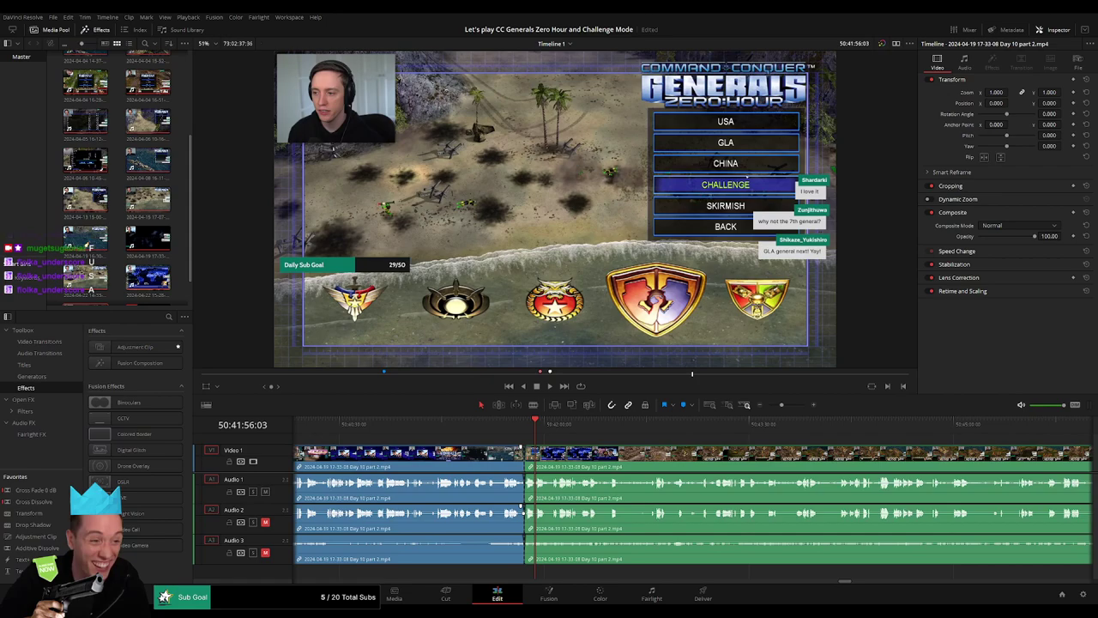
{"action": "left_click", "coordinate": [521, 424]}
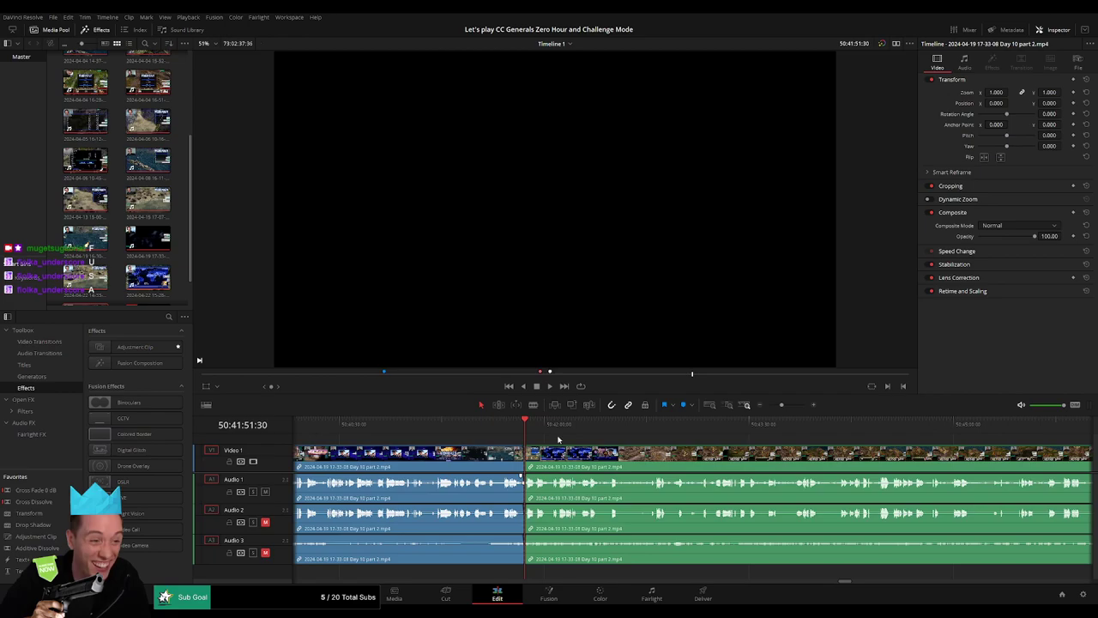
{"action": "key", "text": "space"}
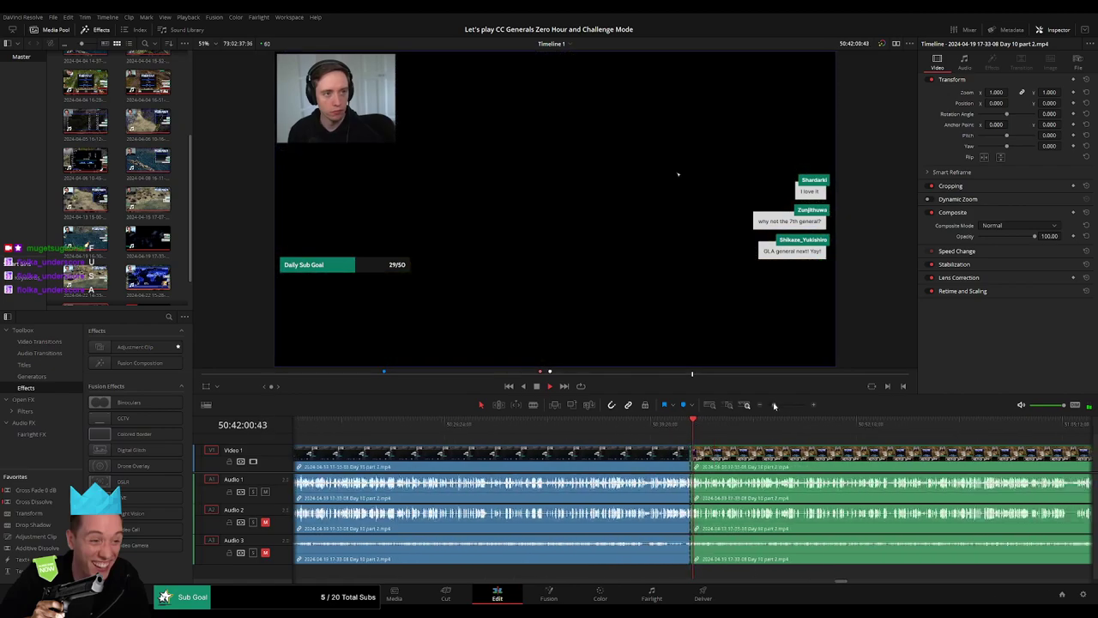
- Drag the second clip right from the 50:41:51 edit point, opening an empty gap
{"action": "left_click_drag", "start_coordinate": [782, 404], "coordinate": [765, 405]}
{"action": "scroll", "coordinate": [469, 426], "scroll_direction": "right", "scroll_amount": 3}
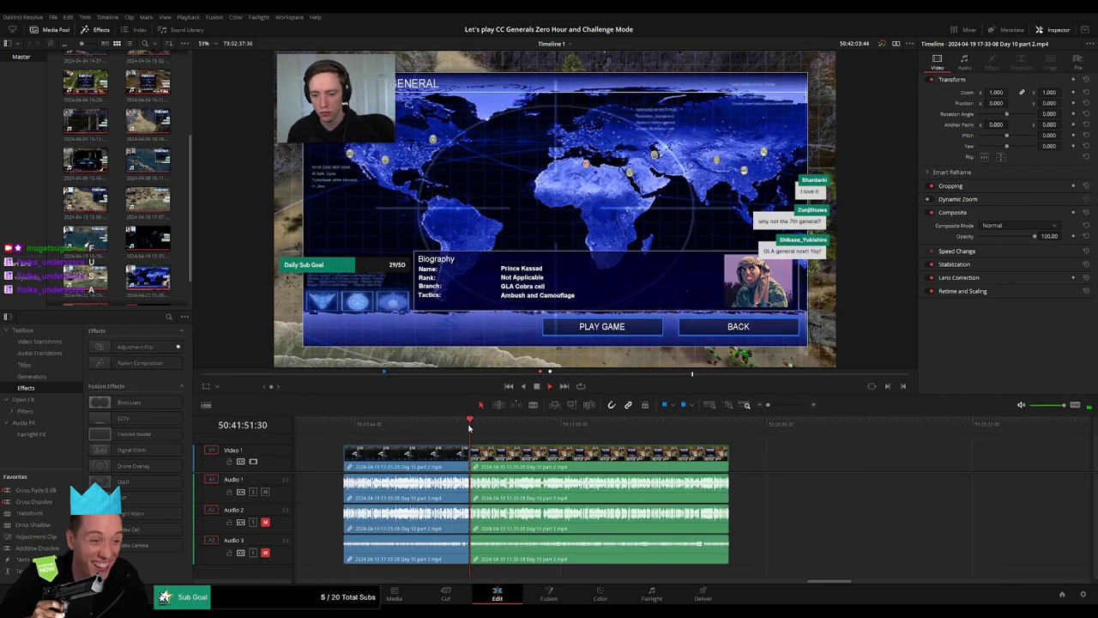
{"action": "left_click_drag", "start_coordinate": [469, 426], "coordinate": [657, 424]}
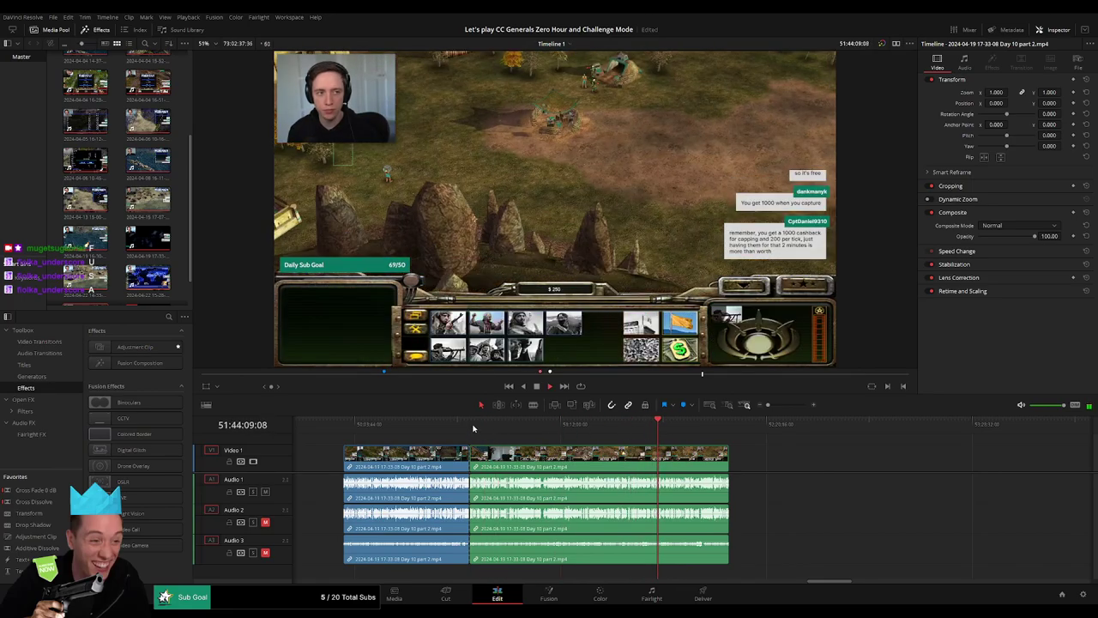
{"action": "left_click_drag", "start_coordinate": [472, 428], "coordinate": [639, 427]}
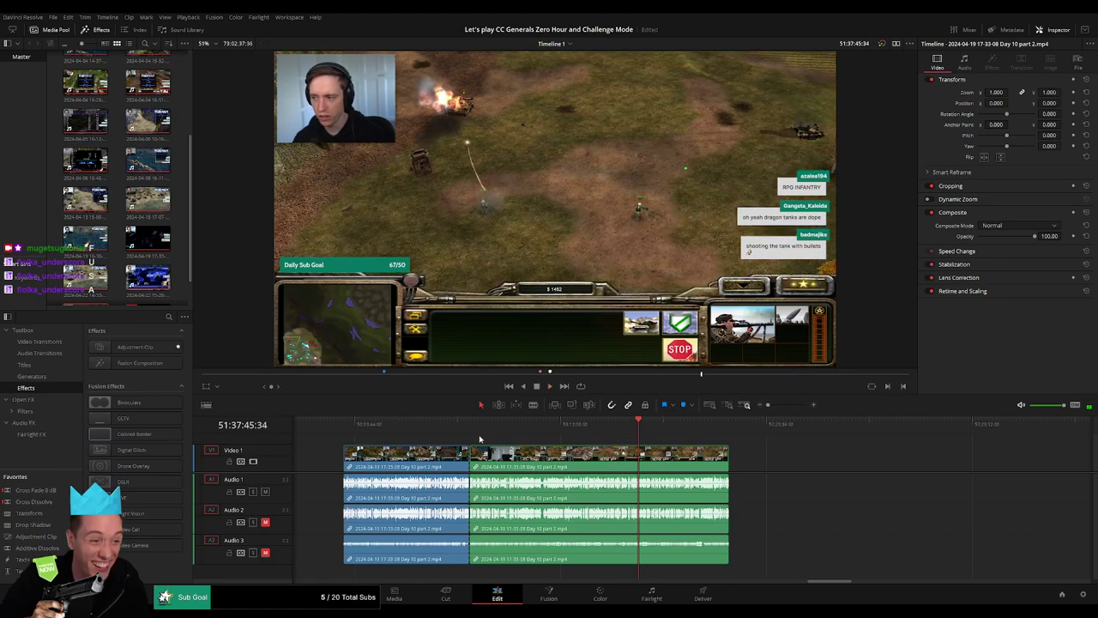
{"action": "key", "text": "Up"}
{"action": "left_click_drag", "start_coordinate": [580, 454], "coordinate": [821, 459]}
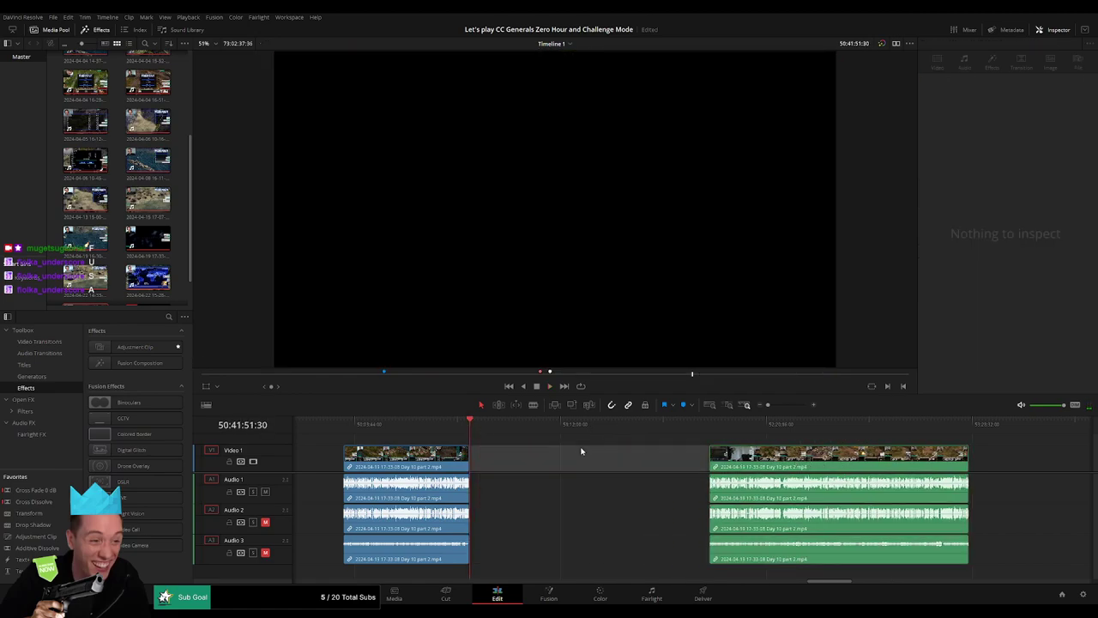
{"action": "scroll", "coordinate": [434, 434], "scroll_direction": "right", "scroll_amount": 4}
{"action": "scroll", "coordinate": [424, 441], "scroll_direction": "left", "scroll_amount": 2}
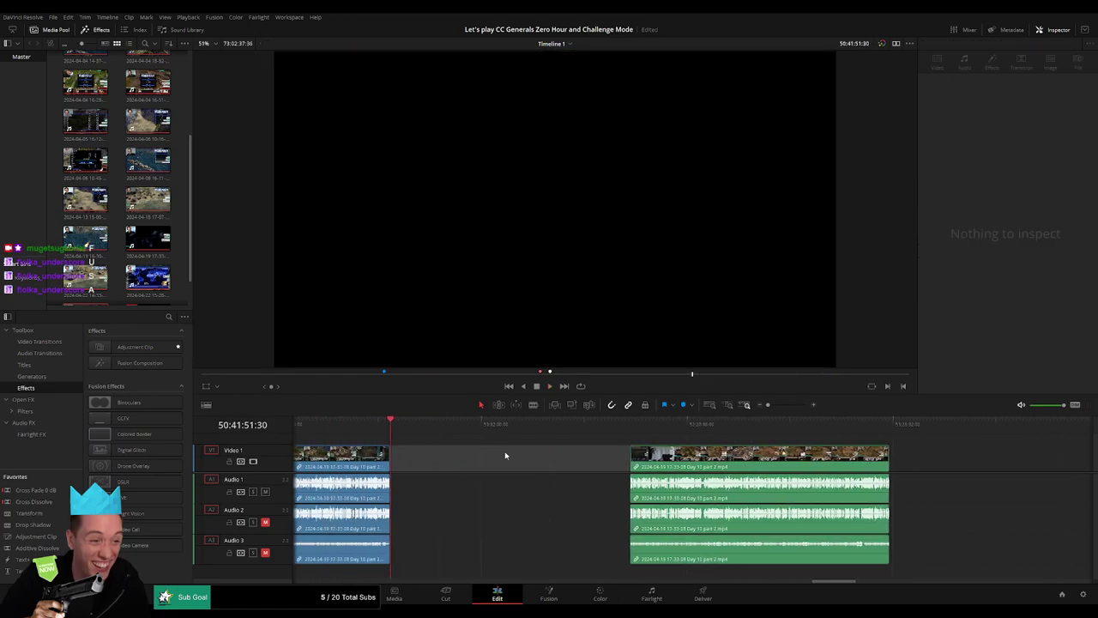
{"action": "left_click_drag", "start_coordinate": [395, 425], "coordinate": [541, 441]}
{"action": "left_click", "coordinate": [400, 426]}
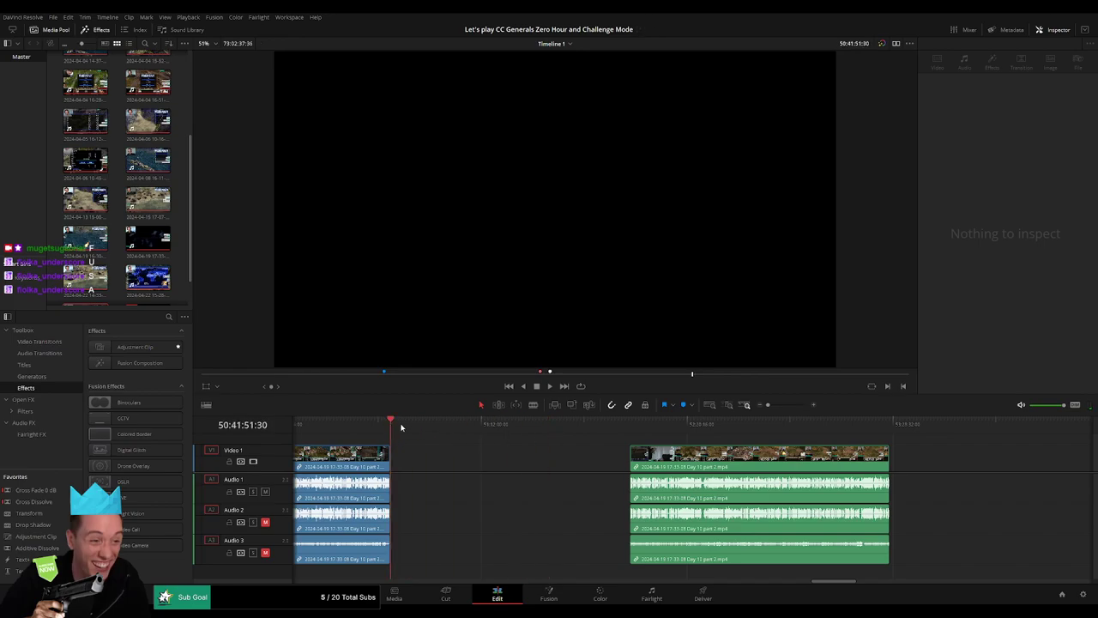
{"action": "left_click_drag", "start_coordinate": [413, 425], "coordinate": [598, 448]}
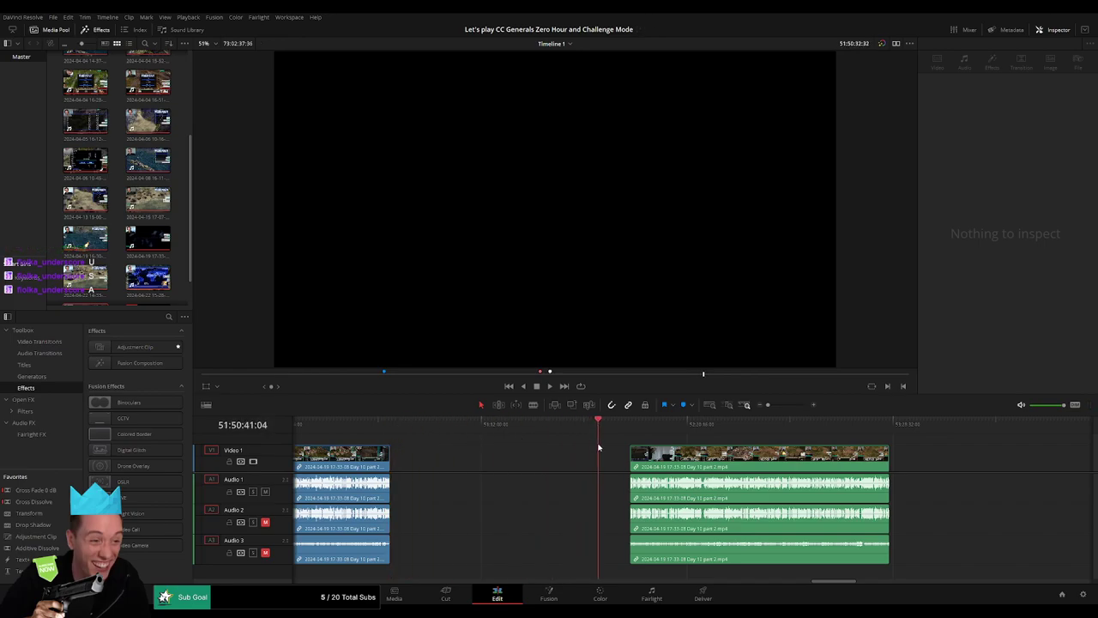
{"action": "left_click_drag", "start_coordinate": [393, 432], "coordinate": [608, 441]}
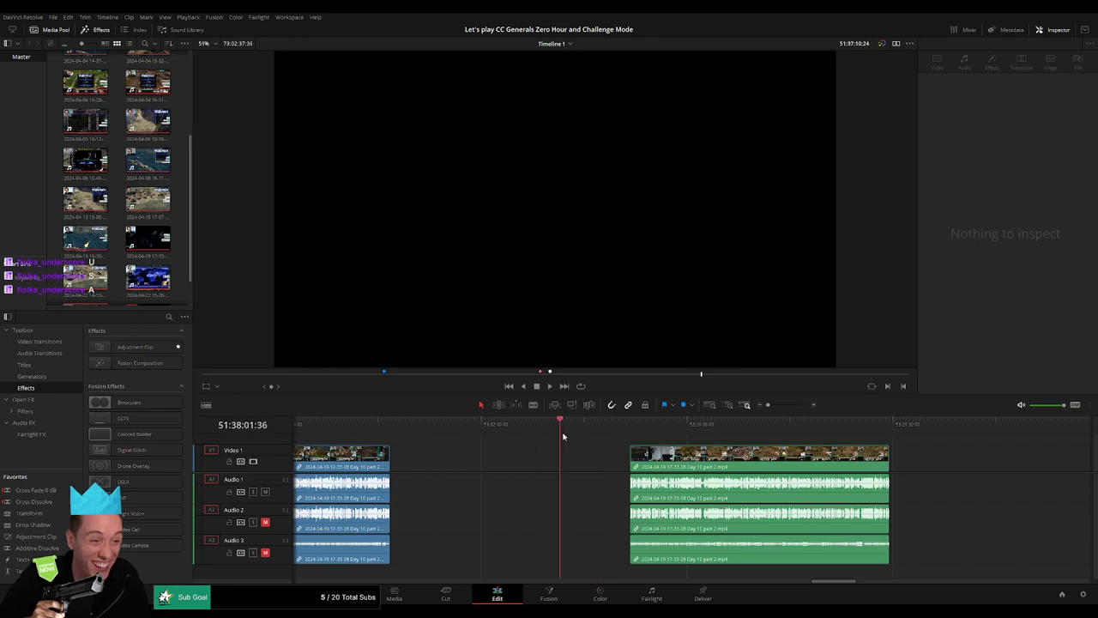
{"action": "left_click", "coordinate": [683, 443]}
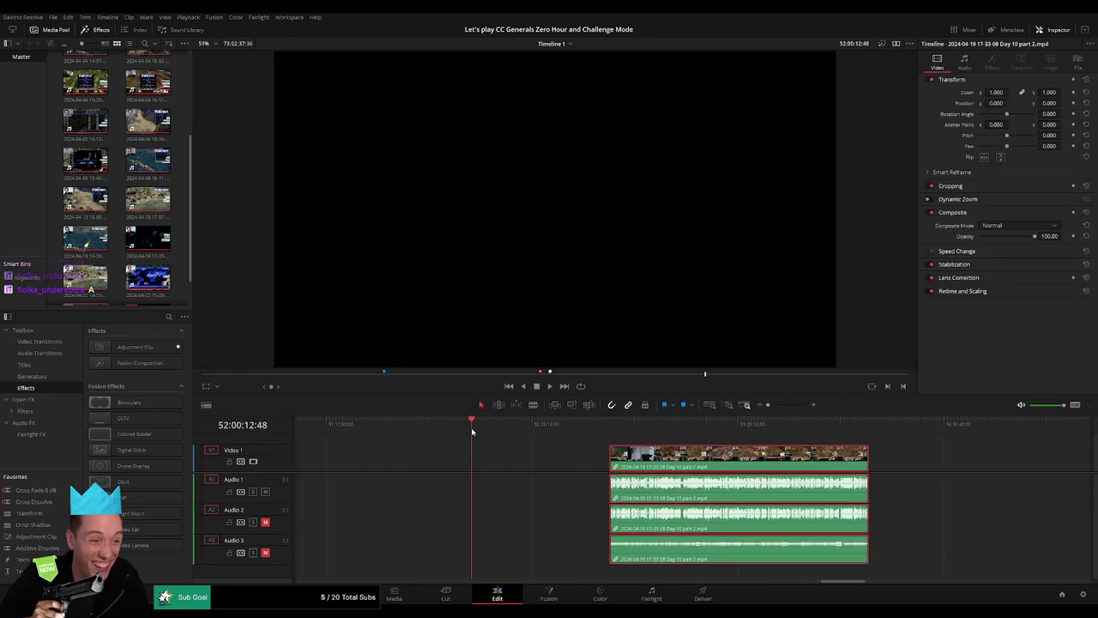
{"action": "left_click", "coordinate": [502, 450]}
{"action": "left_click_drag", "start_coordinate": [762, 404], "coordinate": [777, 404]}
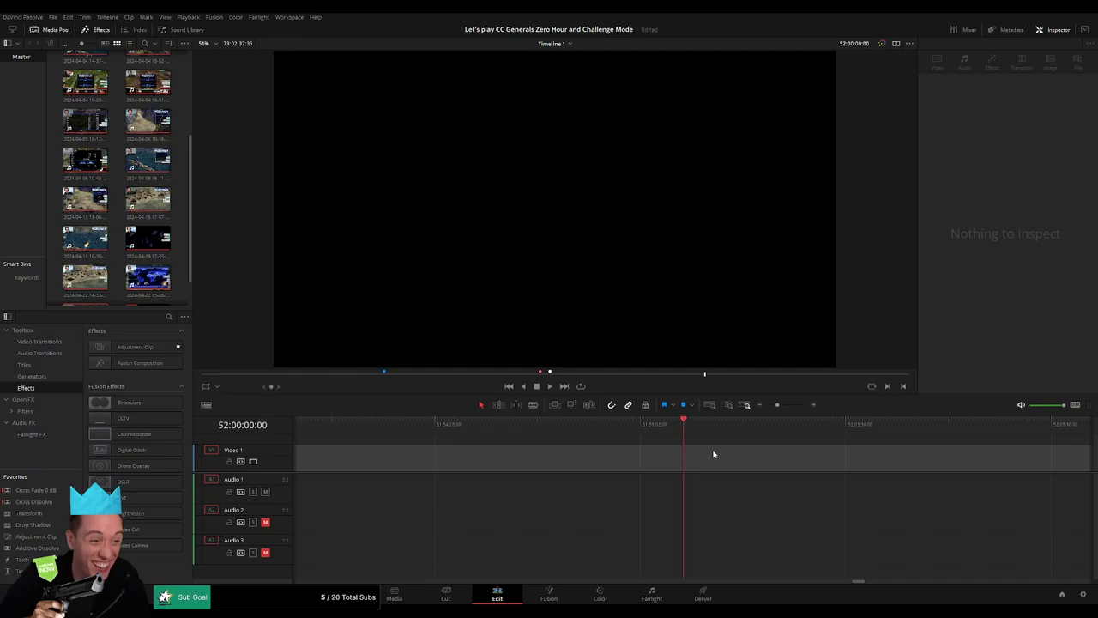
- Slide the later clip left to start at 52:00:00:00 and play it from its start
{"action": "left_click_drag", "start_coordinate": [777, 404], "coordinate": [767, 404]}
{"action": "left_click_drag", "start_coordinate": [858, 454], "coordinate": [718, 455]}
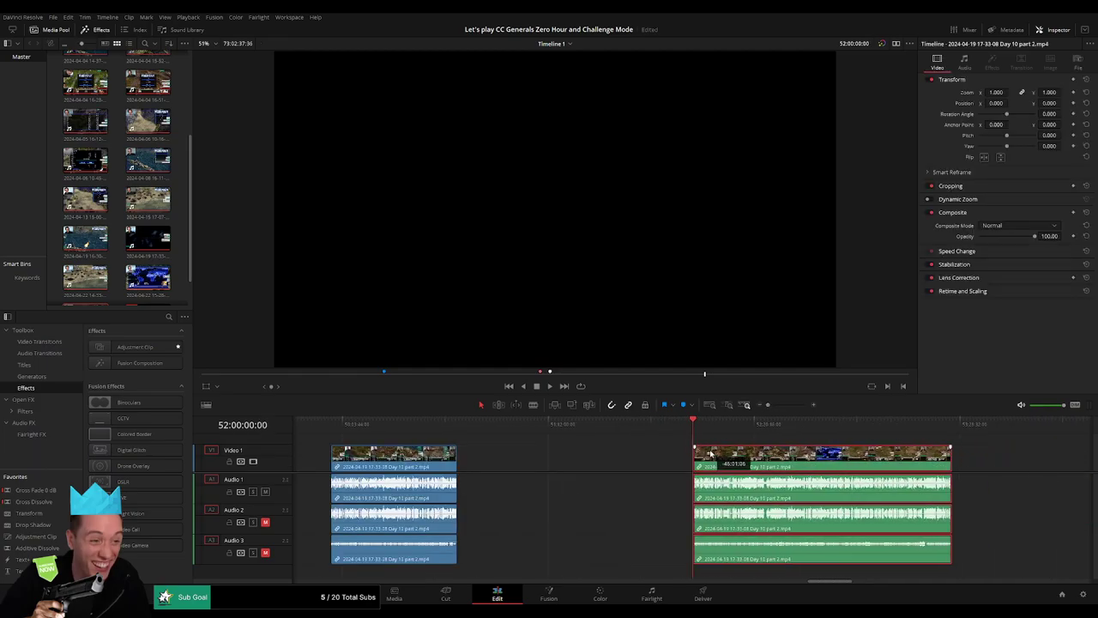
{"action": "left_click_drag", "start_coordinate": [458, 423], "coordinate": [494, 423]}
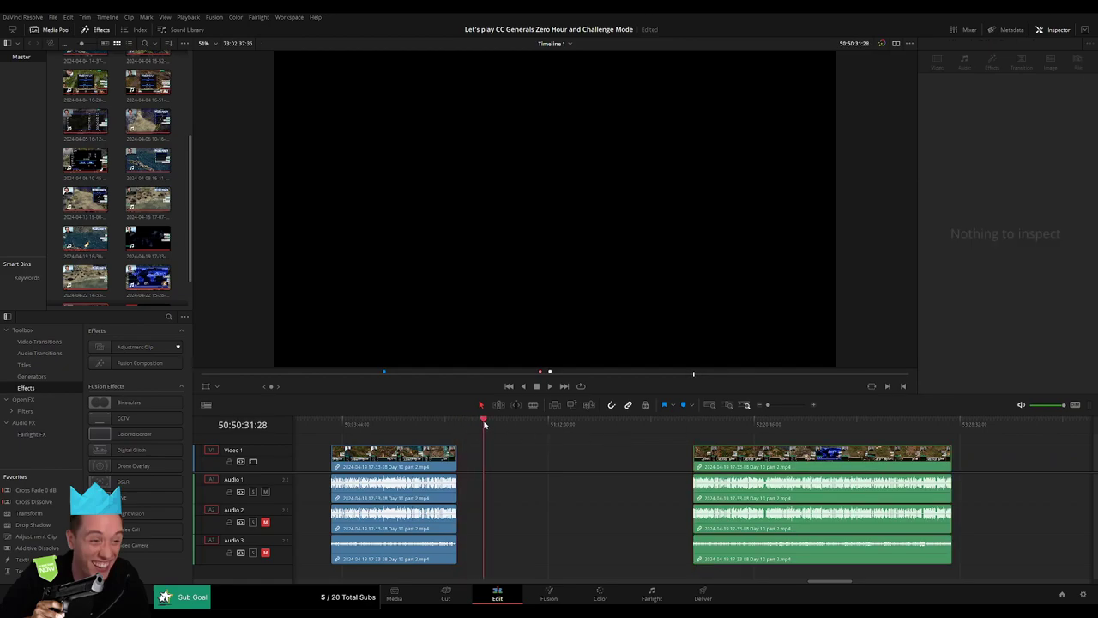
{"action": "left_click_drag", "start_coordinate": [623, 425], "coordinate": [691, 423]}
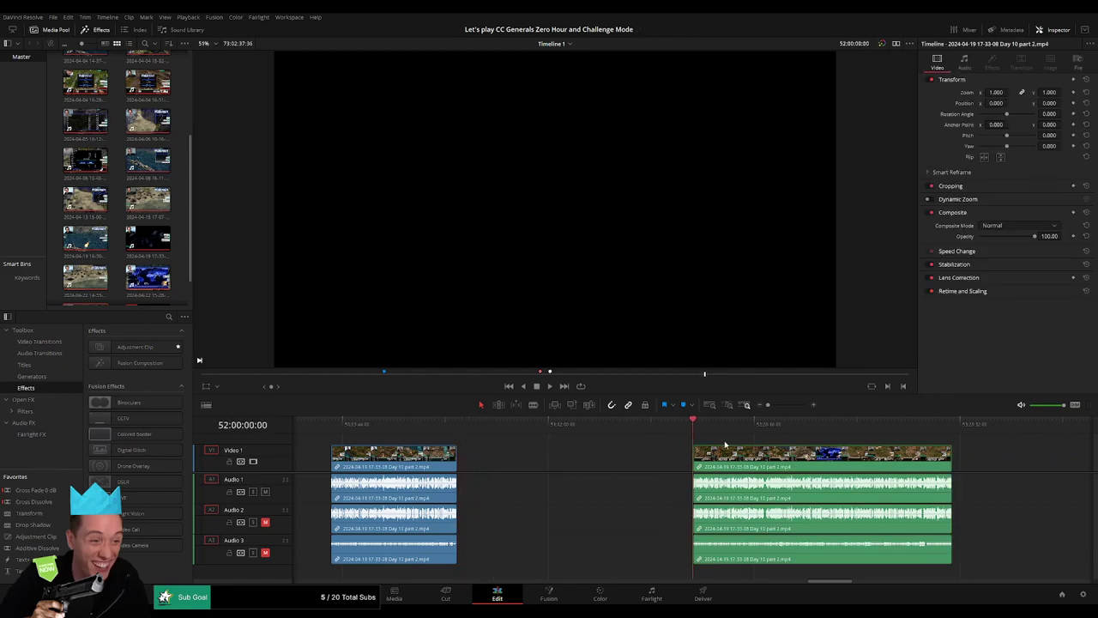
{"action": "key", "text": "space"}
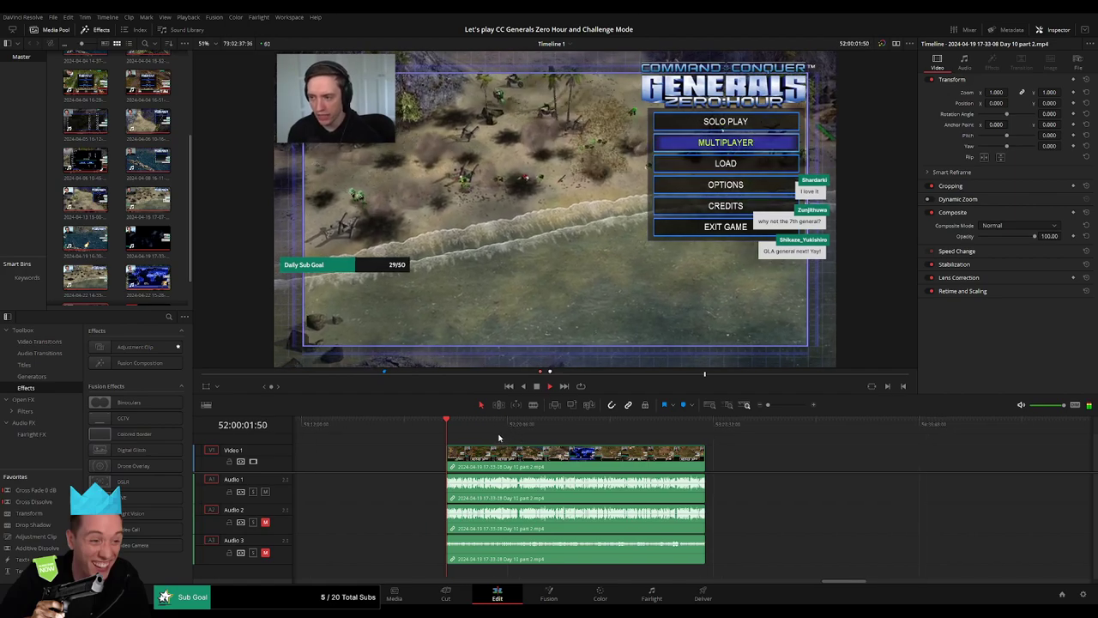
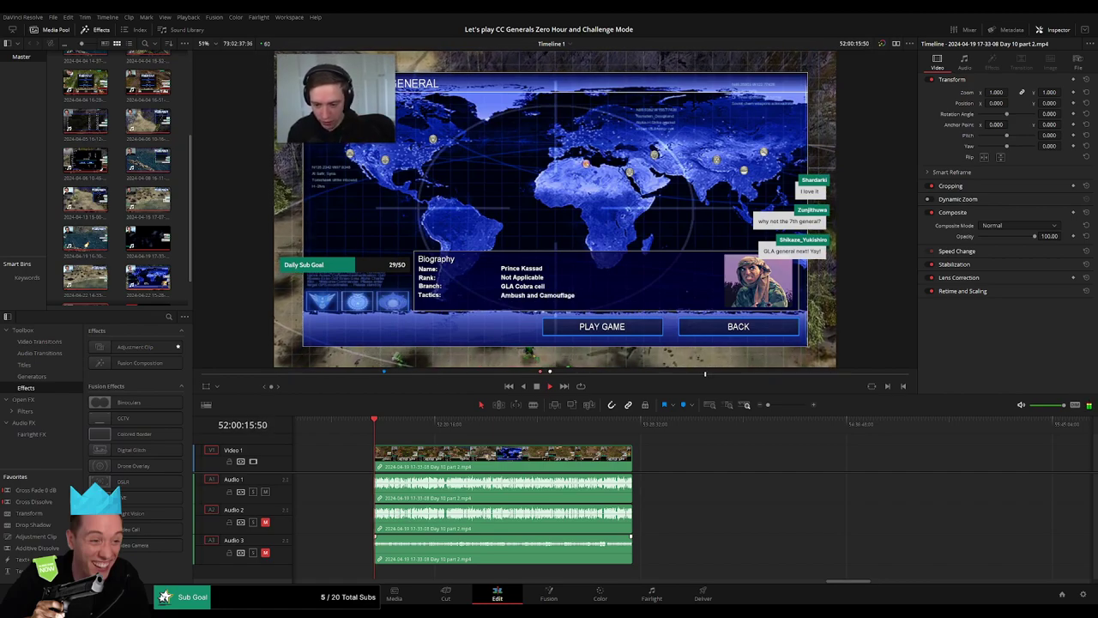
- Scrub the Day 10 part 2 clip and zoom in until the playhead sits at about 52:52:20
{"action": "scroll", "coordinate": [415, 443], "scroll_direction": "right", "scroll_amount": 2}
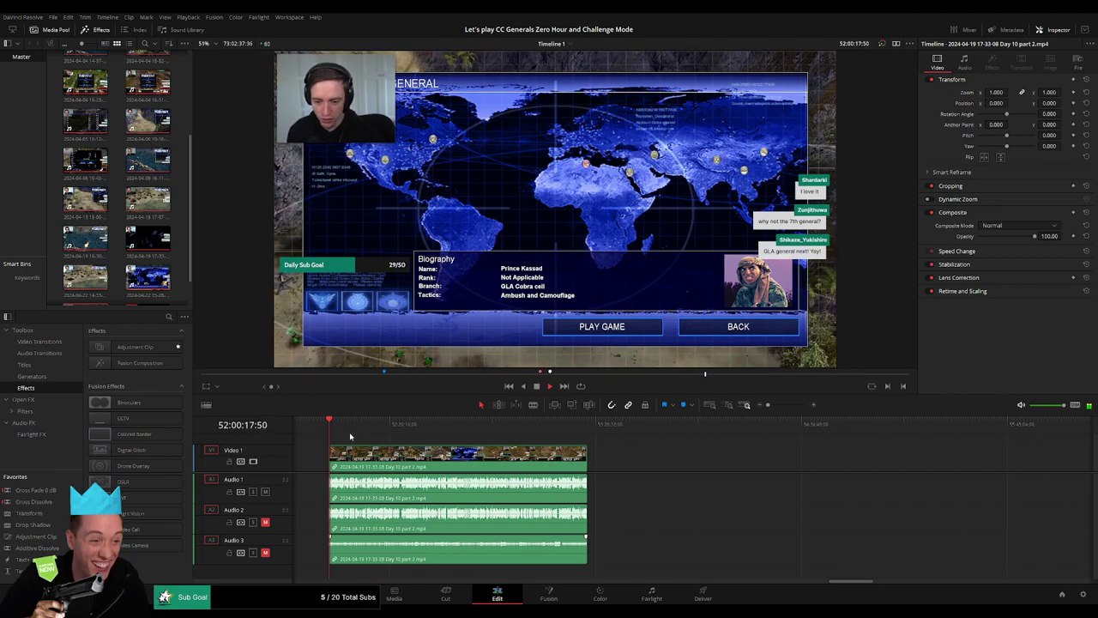
{"action": "left_click", "coordinate": [378, 425]}
{"action": "left_click_drag", "start_coordinate": [384, 432], "coordinate": [487, 437]}
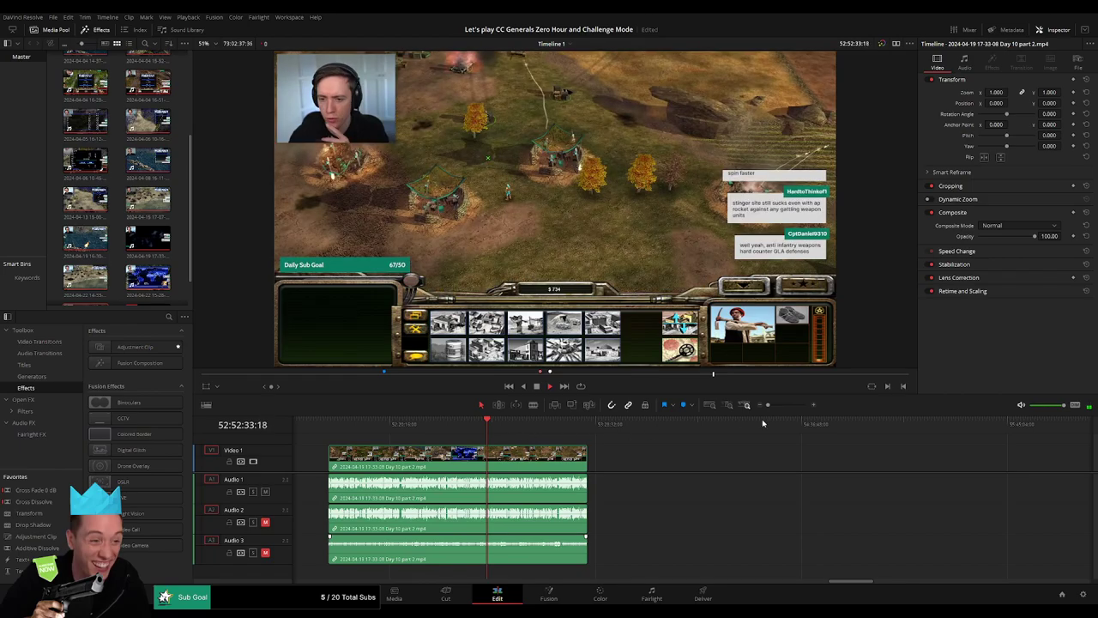
{"action": "left_click_drag", "start_coordinate": [768, 404], "coordinate": [786, 404]}
{"action": "left_click", "coordinate": [574, 423]}
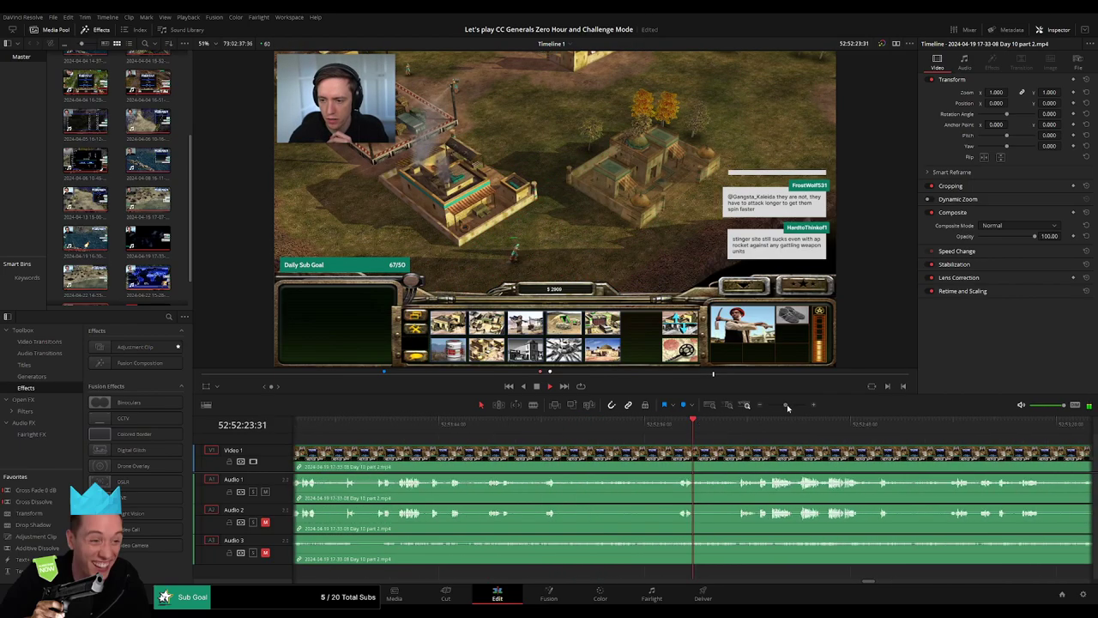
{"action": "left_click_drag", "start_coordinate": [787, 404], "coordinate": [789, 404]}
{"action": "left_click", "coordinate": [654, 428]}
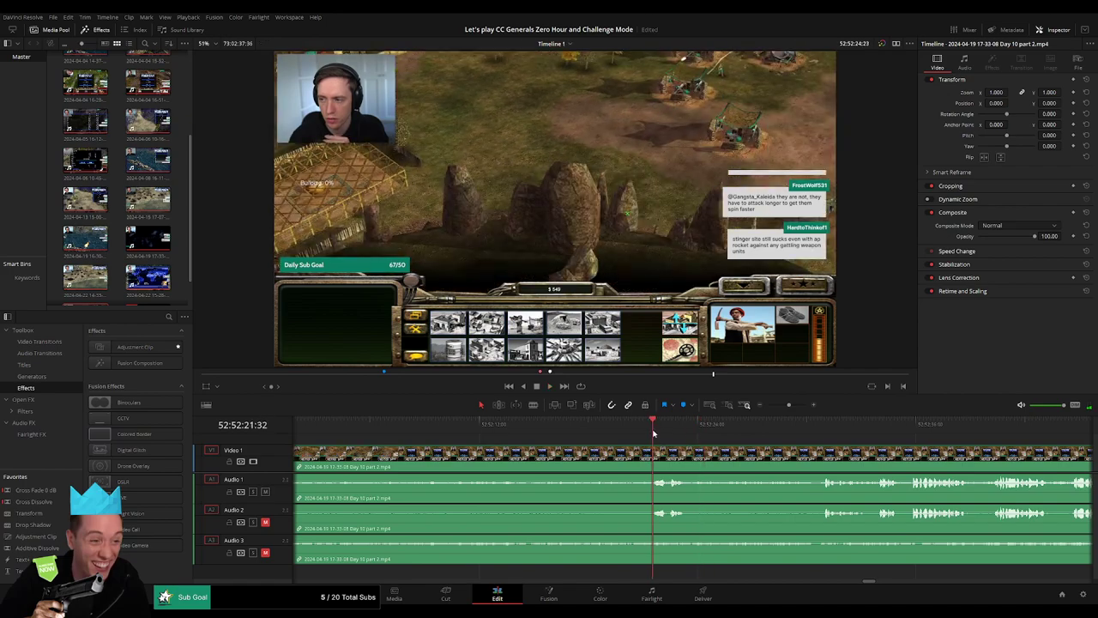
{"action": "mouse_move", "coordinate": [780, 413]}
{"action": "left_mouse_down"}
{"action": "mouse_move", "coordinate": [798, 404]}
{"action": "mouse_move", "coordinate": [715, 429]}
{"action": "mouse_move", "coordinate": [361, 466]}
{"action": "left_mouse_up"}
{"action": "mouse_move", "coordinate": [799, 404]}
{"action": "left_mouse_down"}
{"action": "mouse_move", "coordinate": [819, 411]}
{"action": "mouse_move", "coordinate": [794, 410]}
{"action": "left_mouse_up"}
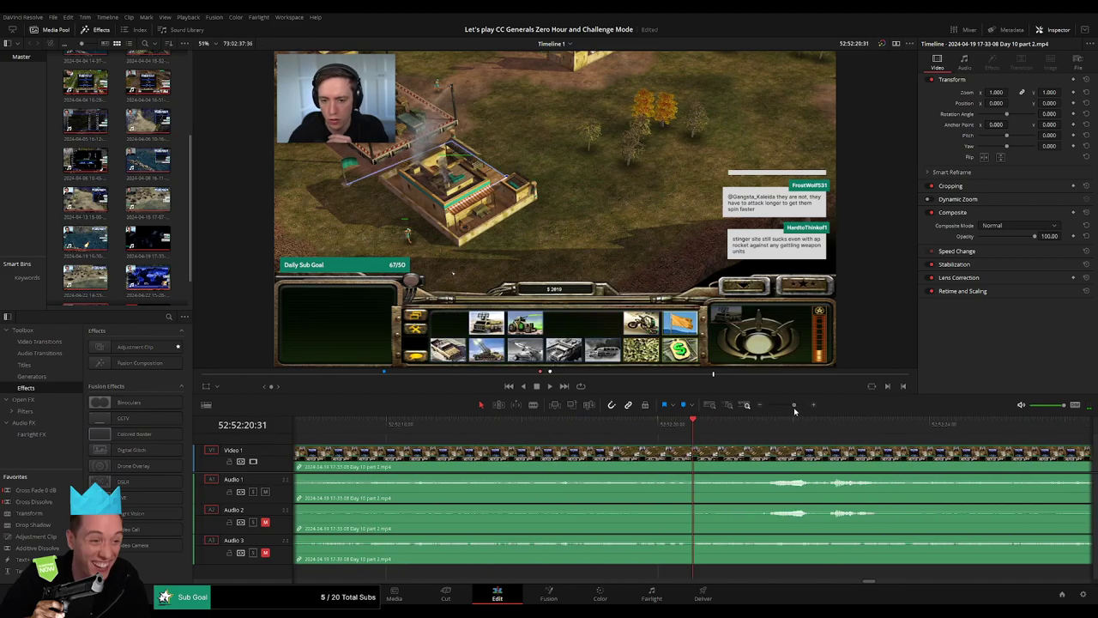
- Blade all tracks at 52:52:20 and fade the video out before the cut and in after it
{"action": "key", "text": "b"}
{"action": "left_click", "coordinate": [698, 452]}
{"action": "left_click_drag", "start_coordinate": [695, 447], "coordinate": [763, 447]}
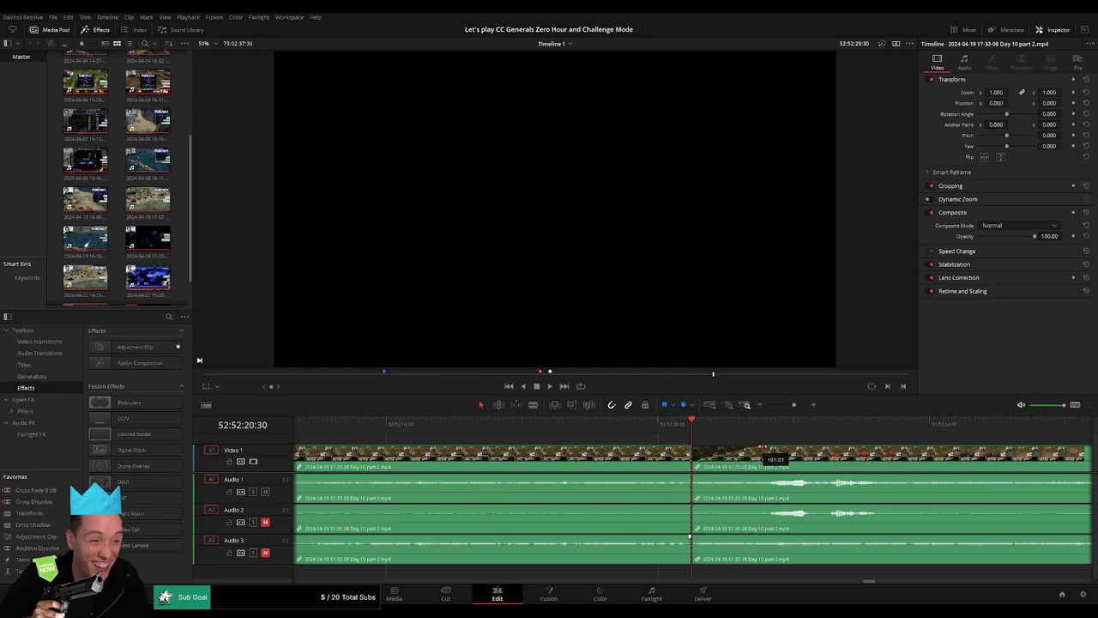
{"action": "left_click_drag", "start_coordinate": [690, 447], "coordinate": [636, 448]}
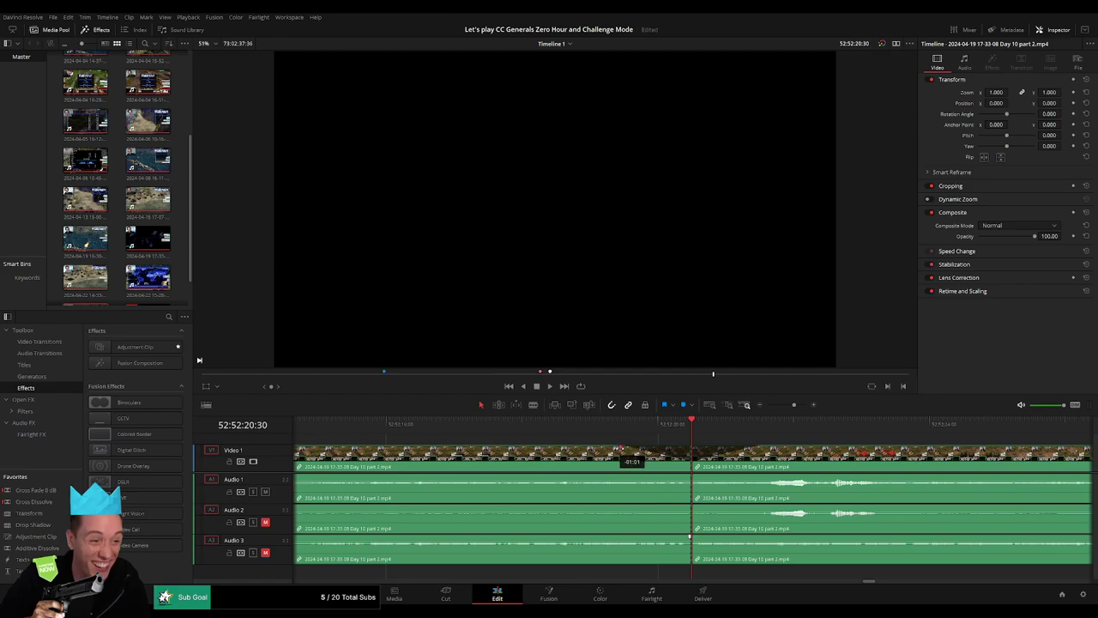
- Fade Audio 1, 2 and 3 out before the cut and back in after it
{"action": "left_click_drag", "start_coordinate": [688, 477], "coordinate": [624, 474]}
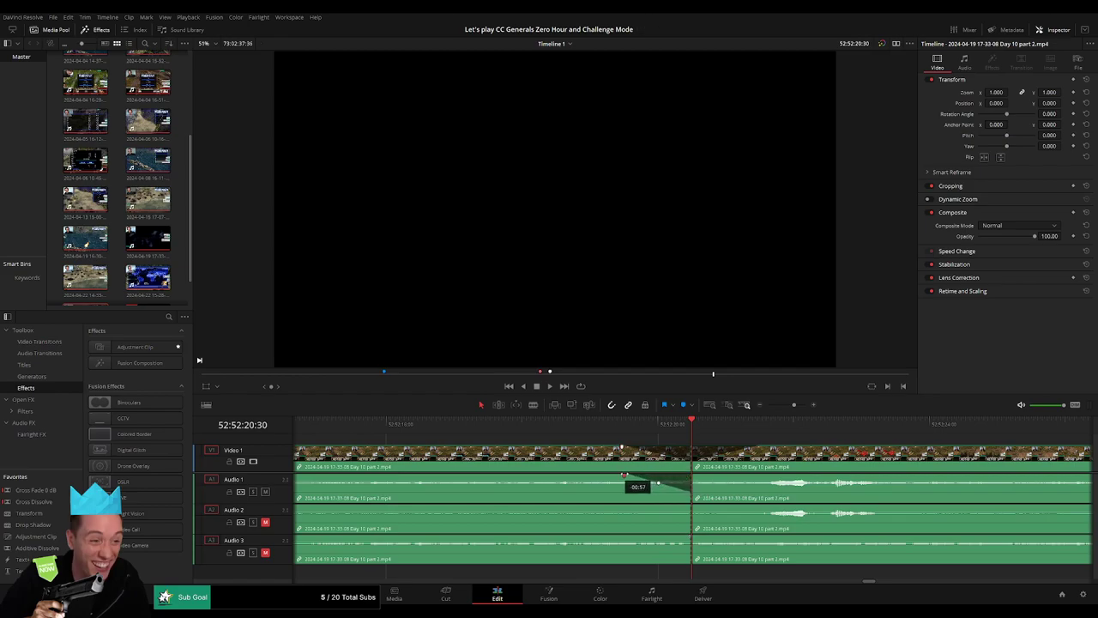
{"action": "left_click_drag", "start_coordinate": [693, 476], "coordinate": [742, 476]}
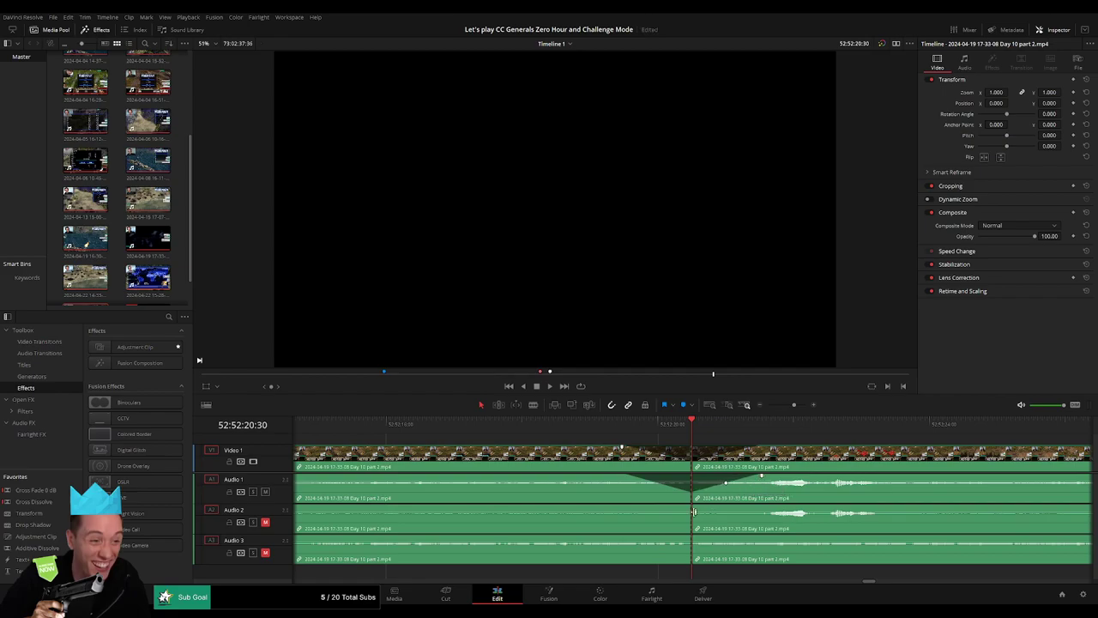
{"action": "left_click_drag", "start_coordinate": [676, 506], "coordinate": [632, 506]}
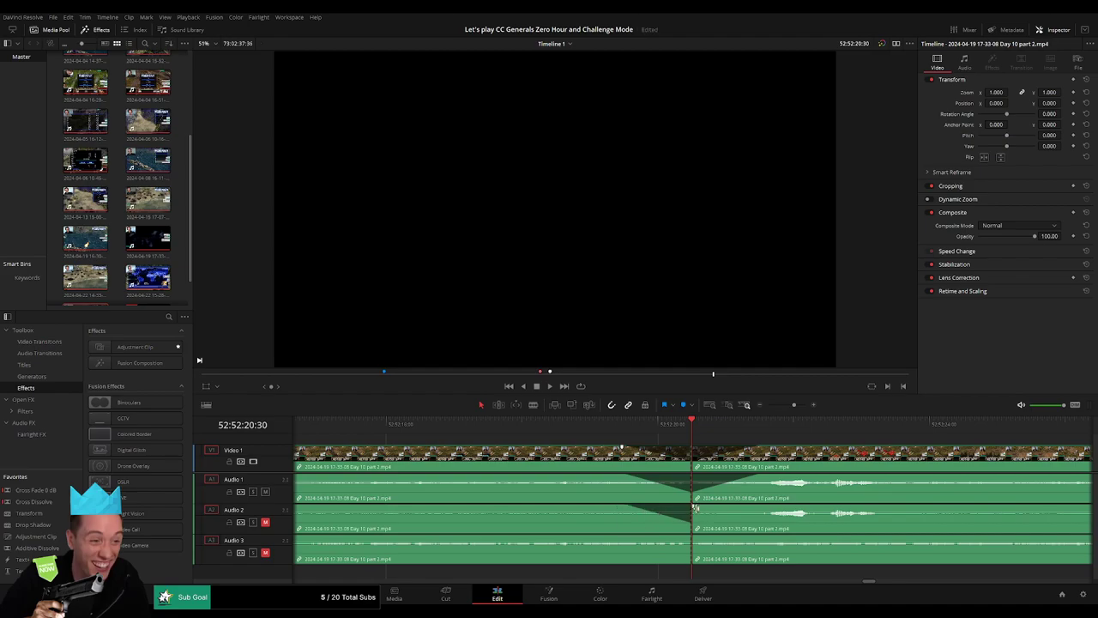
{"action": "left_click_drag", "start_coordinate": [713, 507], "coordinate": [765, 507]}
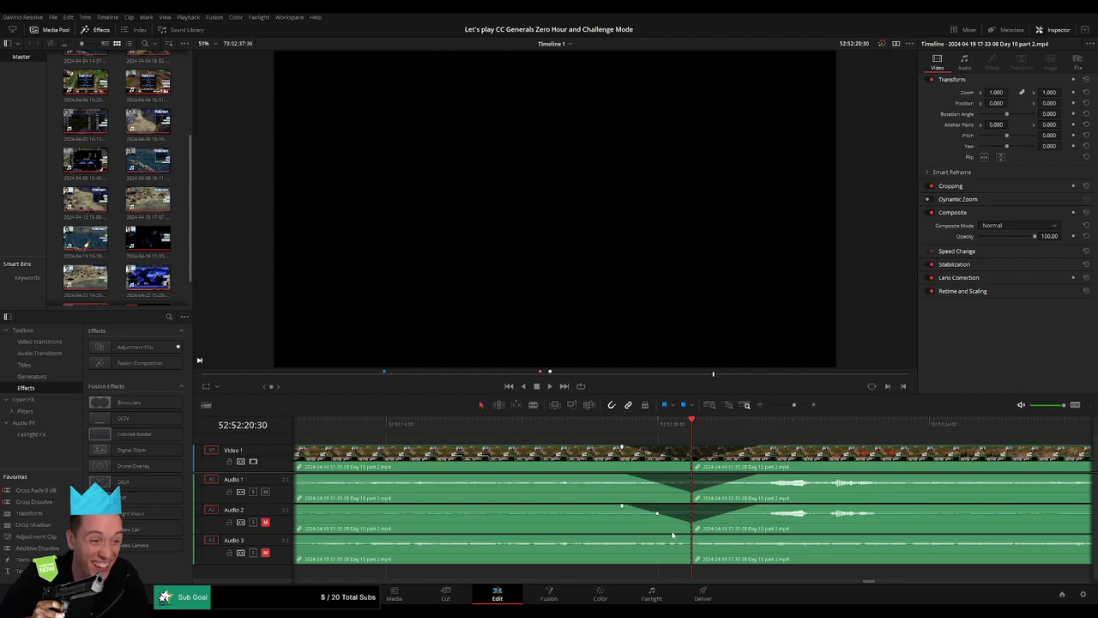
{"action": "left_click_drag", "start_coordinate": [690, 535], "coordinate": [621, 538]}
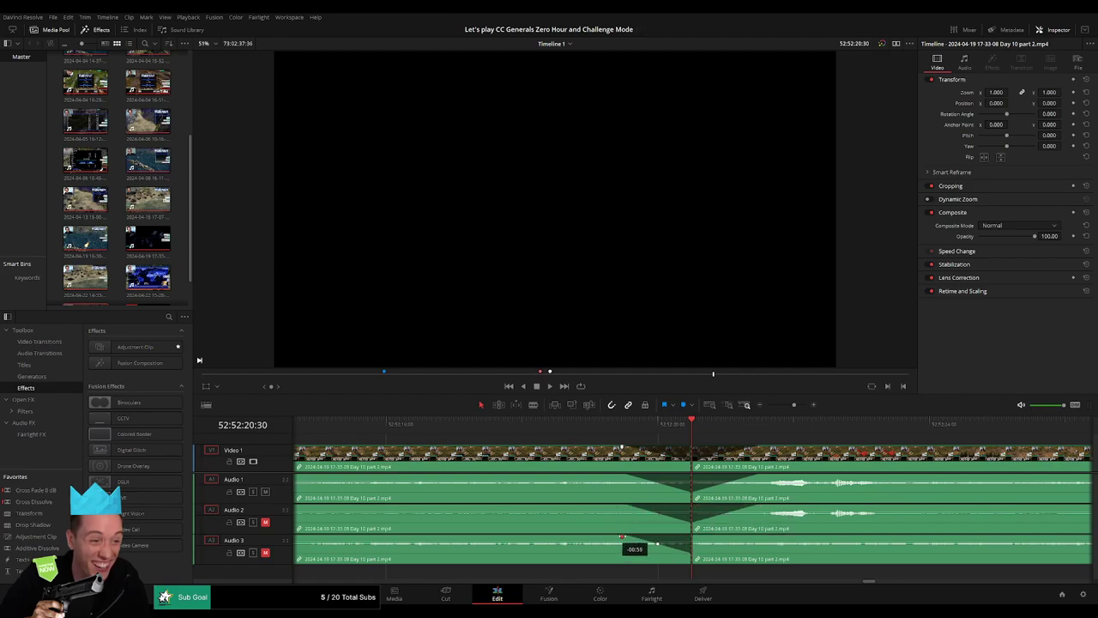
{"action": "left_click_drag", "start_coordinate": [691, 537], "coordinate": [765, 539]}
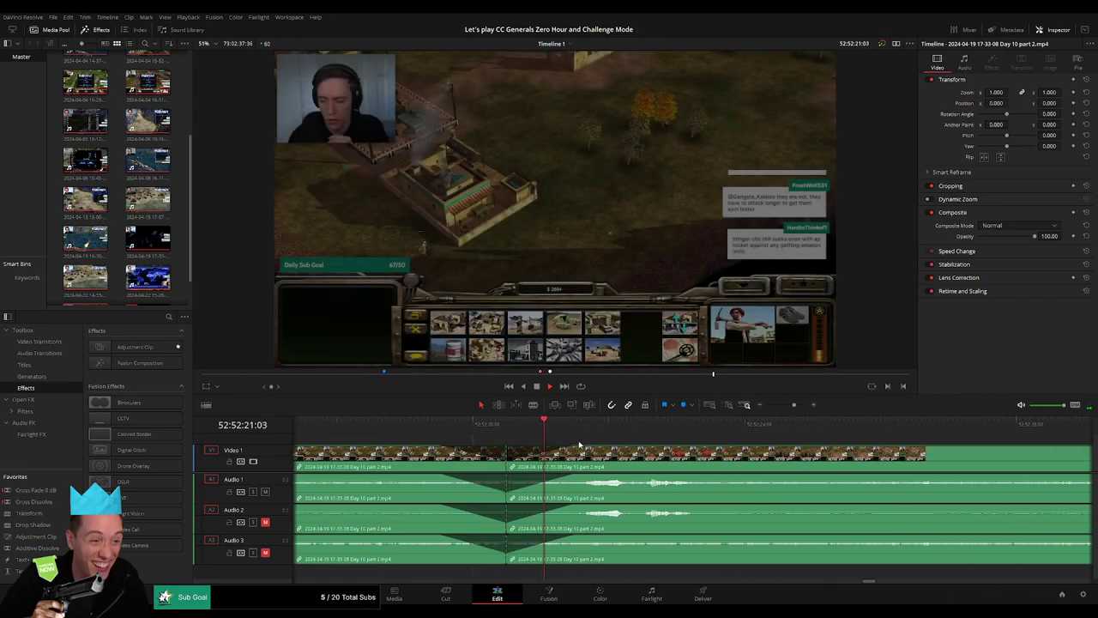
- Drag the Day 11 clip back toward the end of the Day 10 part 2 clip
{"action": "scroll", "coordinate": [736, 443], "scroll_direction": "down", "scroll_amount": 2}
{"action": "scroll", "coordinate": [736, 444], "scroll_direction": "right", "scroll_amount": 3}
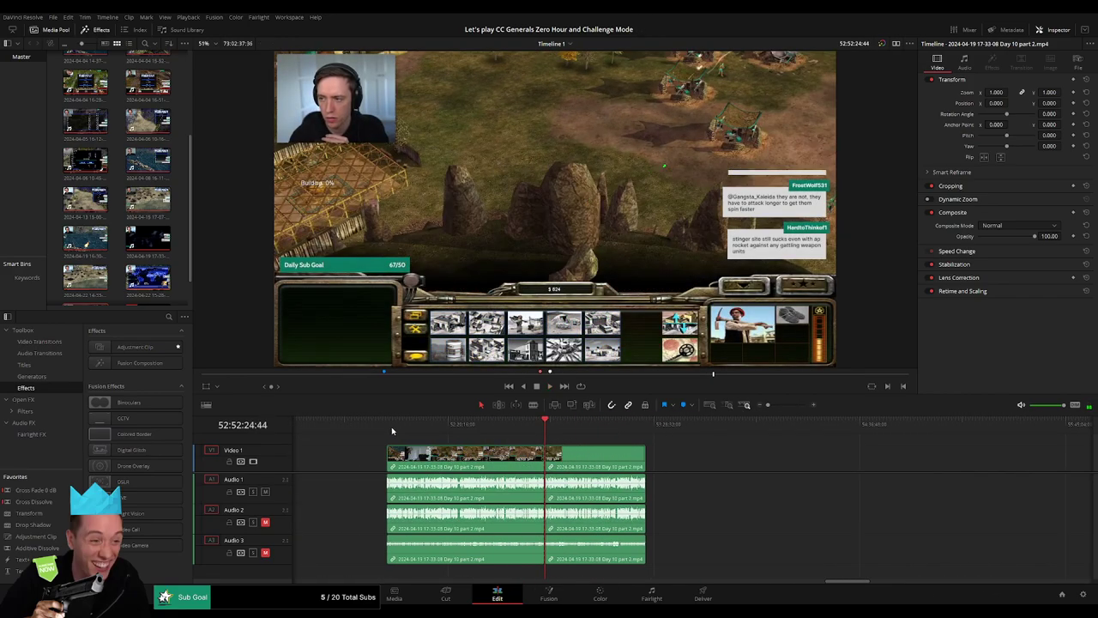
{"action": "key", "text": "Home"}
{"action": "left_click_drag", "start_coordinate": [428, 458], "coordinate": [751, 457]}
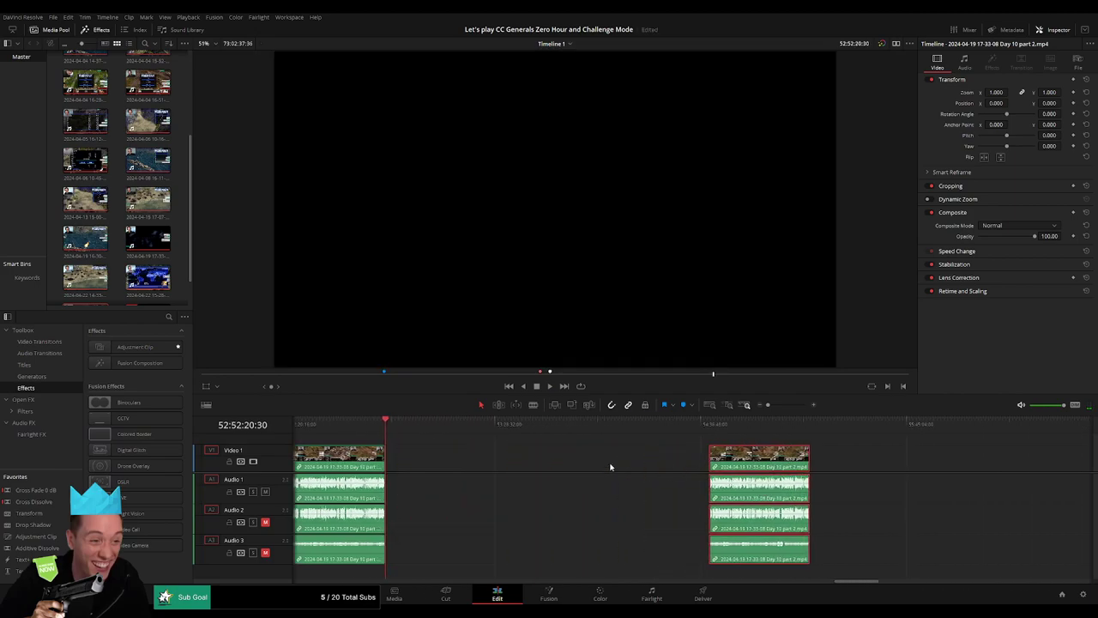
{"action": "left_click", "coordinate": [547, 454]}
{"action": "left_click_drag", "start_coordinate": [542, 447], "coordinate": [581, 455]}
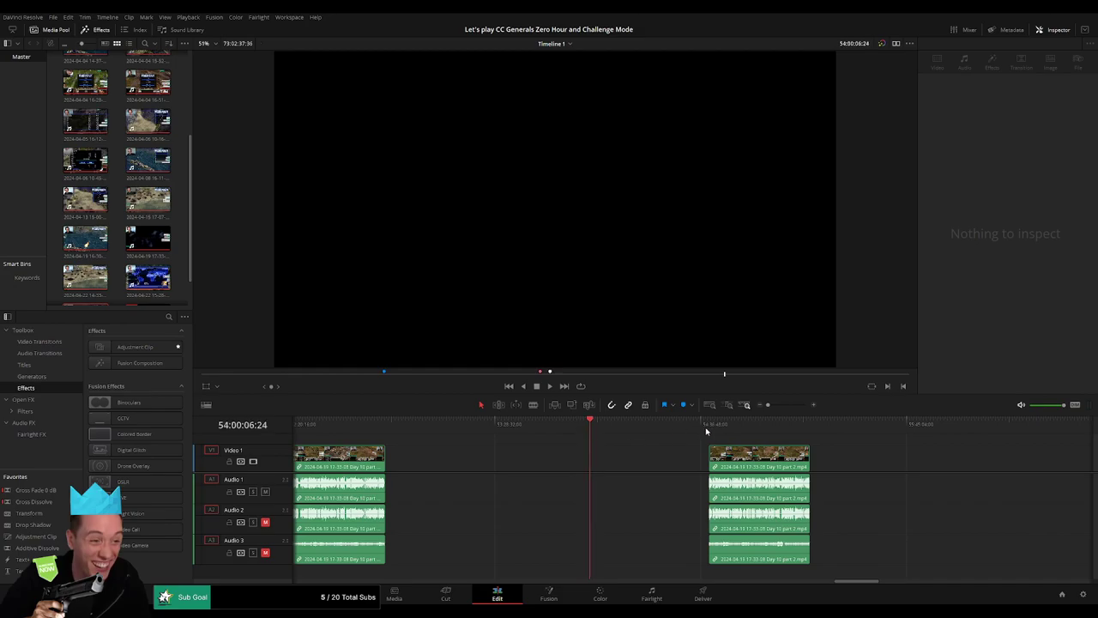
{"action": "left_click_drag", "start_coordinate": [776, 408], "coordinate": [780, 407]}
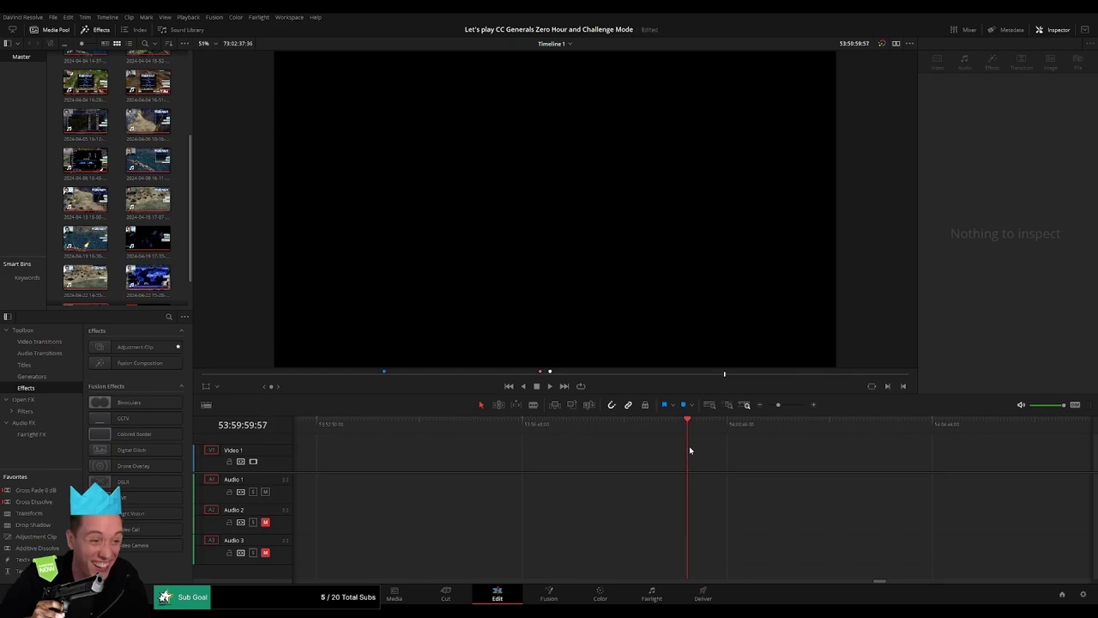
{"action": "left_click_drag", "start_coordinate": [776, 405], "coordinate": [766, 404]}
{"action": "left_click_drag", "start_coordinate": [857, 456], "coordinate": [738, 457]}
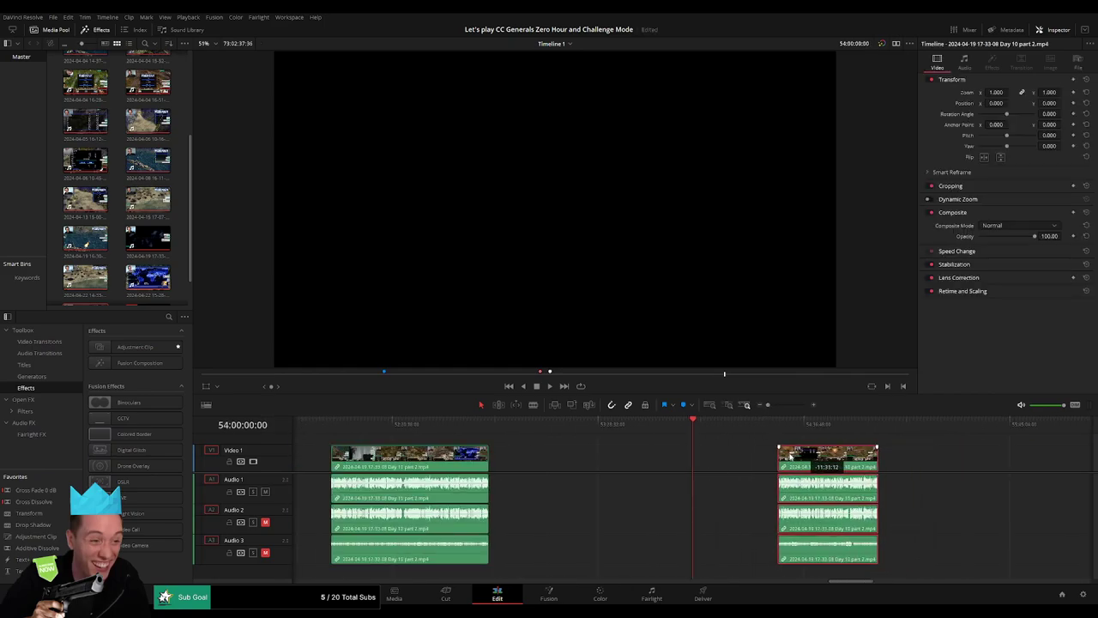
{"action": "scroll", "coordinate": [853, 458], "scroll_direction": "right", "scroll_amount": 10}
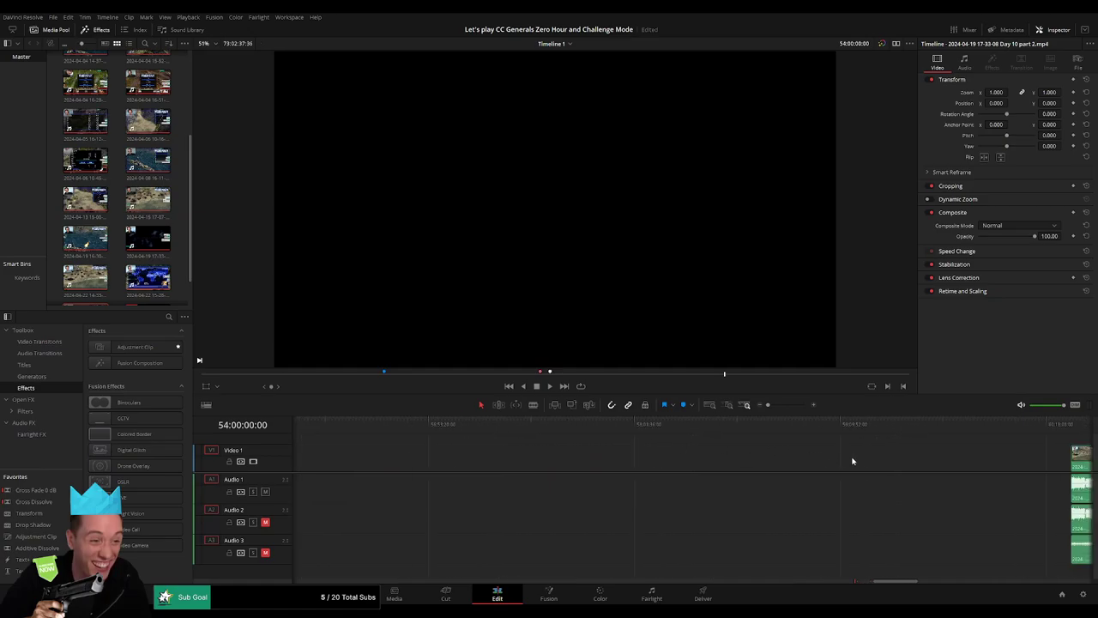
{"action": "left_click_drag", "start_coordinate": [986, 455], "coordinate": [635, 455]}
{"action": "scroll", "coordinate": [701, 463], "scroll_direction": "left", "scroll_amount": 5}
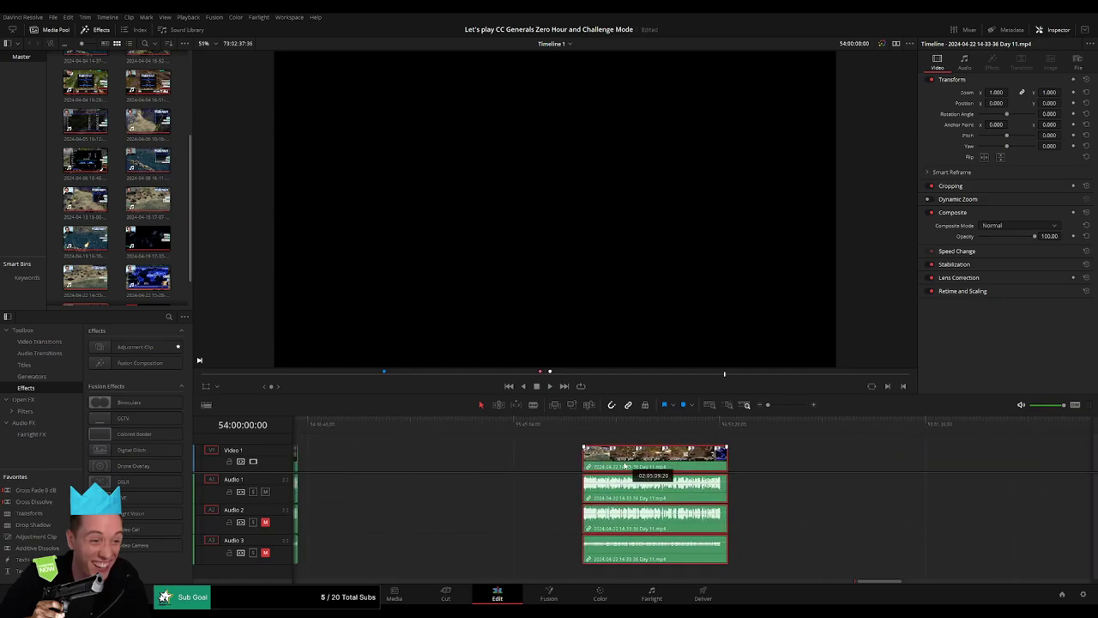
- Ripple-delete the remaining gap between the clips and play back the join
{"action": "left_click", "coordinate": [700, 462]}
{"action": "key", "text": "Delete"}
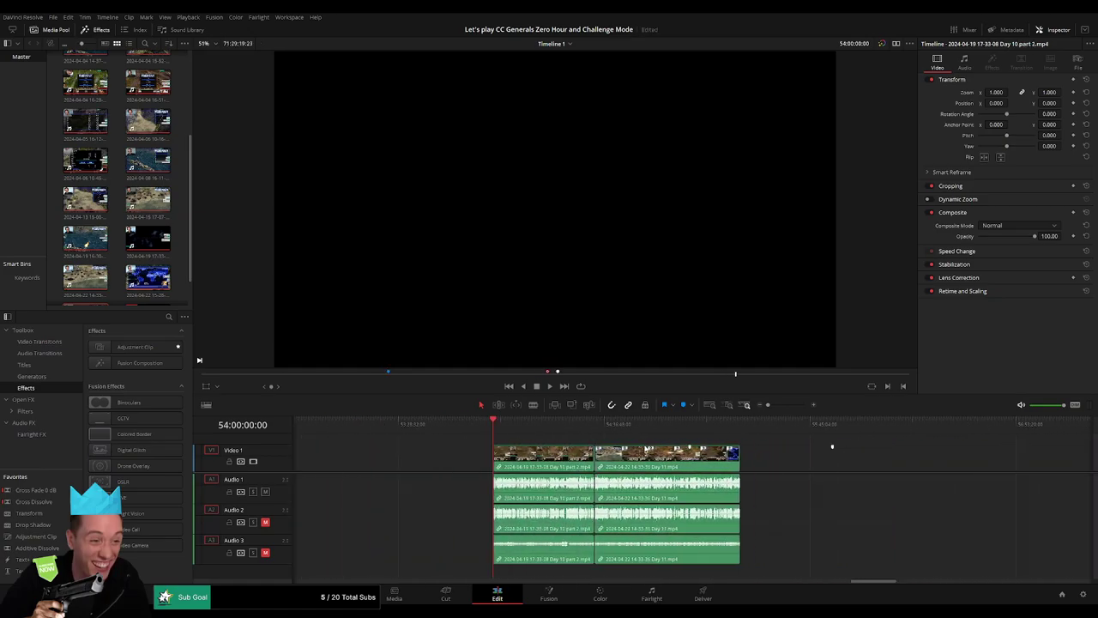
{"action": "key", "text": "space"}
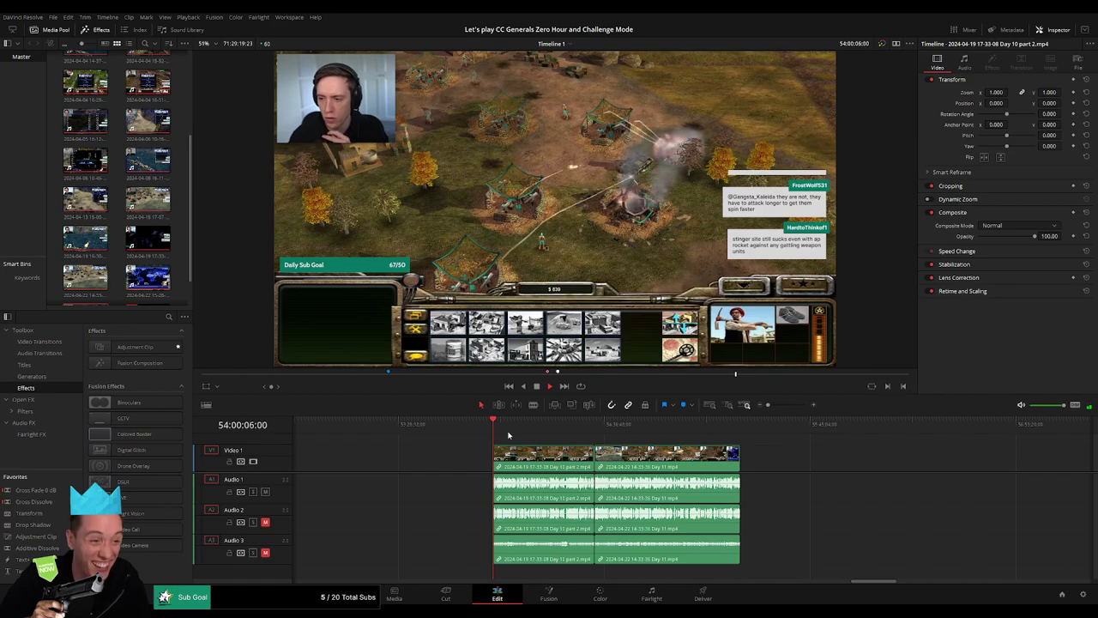
- Trim the edit point between the clips a few frames earlier and play across it
{"action": "left_click_drag", "start_coordinate": [559, 424], "coordinate": [576, 439]}
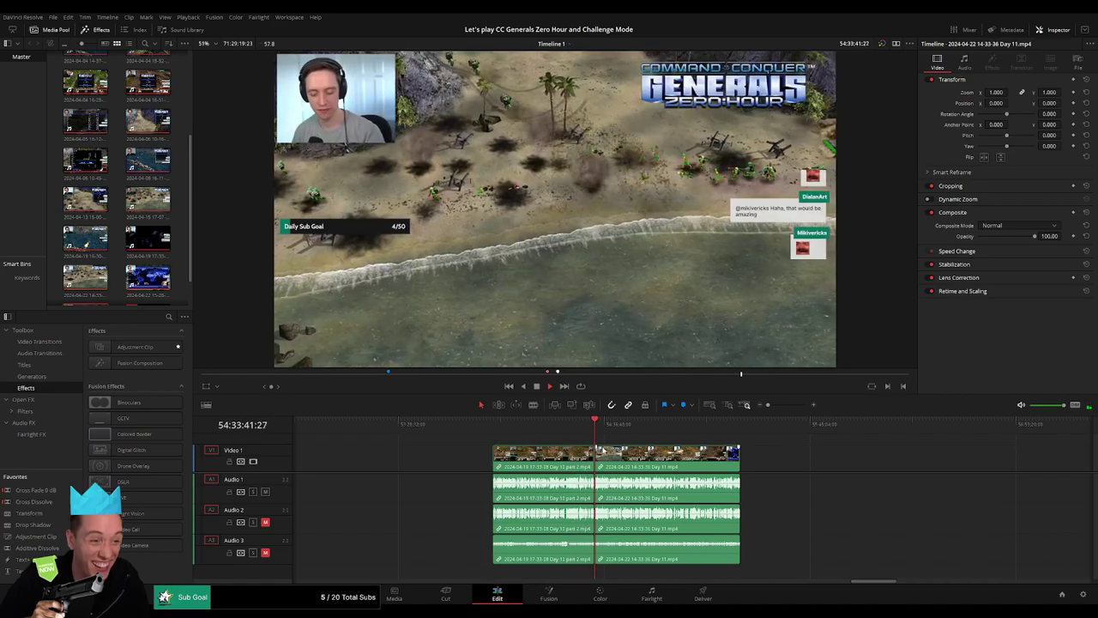
{"action": "left_click_drag", "start_coordinate": [764, 405], "coordinate": [779, 405]}
{"action": "left_click_drag", "start_coordinate": [659, 424], "coordinate": [677, 423]}
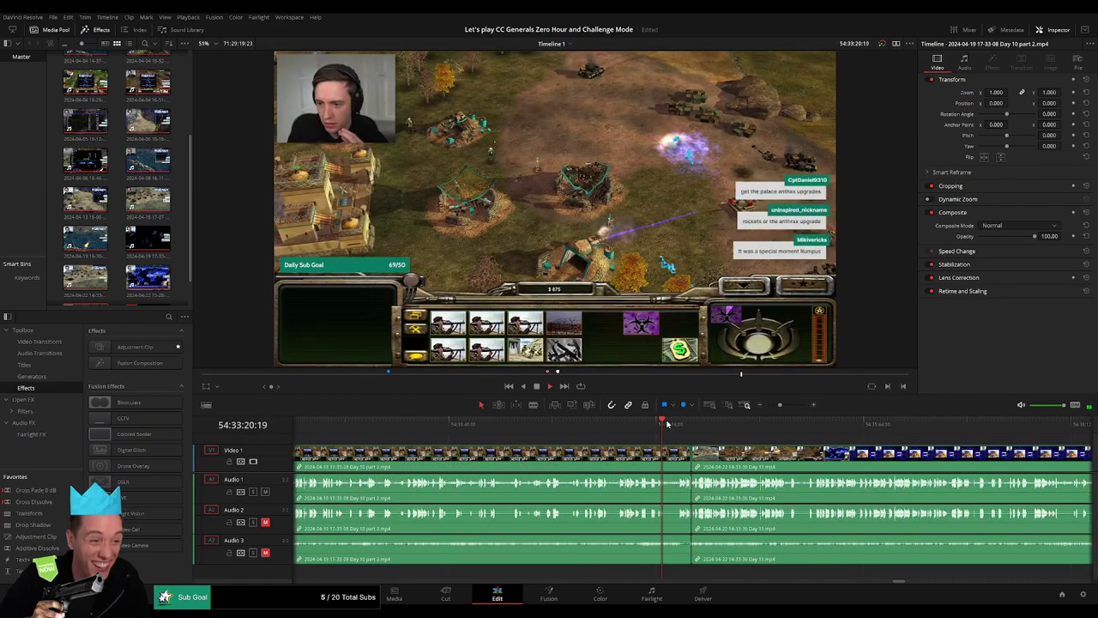
{"action": "left_click_drag", "start_coordinate": [780, 405], "coordinate": [791, 409]}
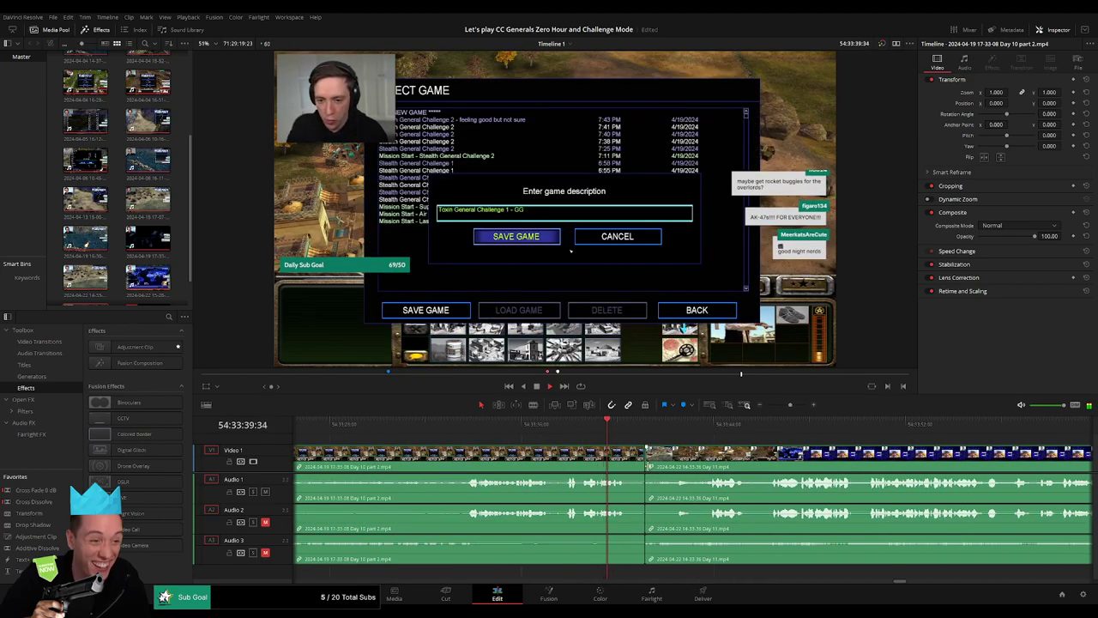
{"action": "left_click", "coordinate": [647, 463]}
{"action": "key", "text": "shift+comma"}
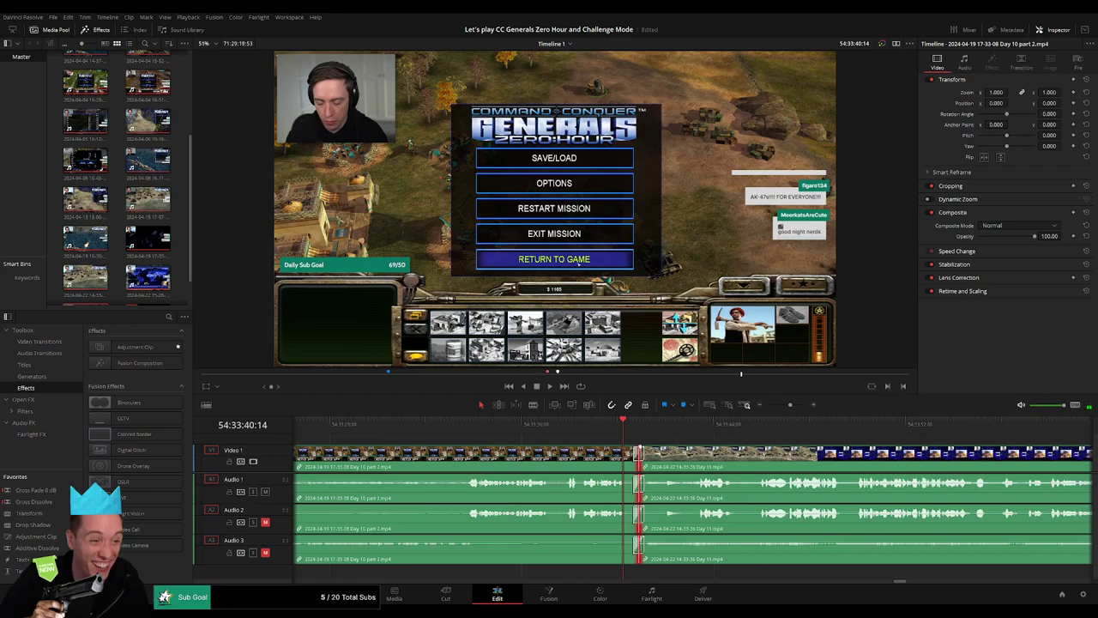
{"action": "key", "text": "space"}
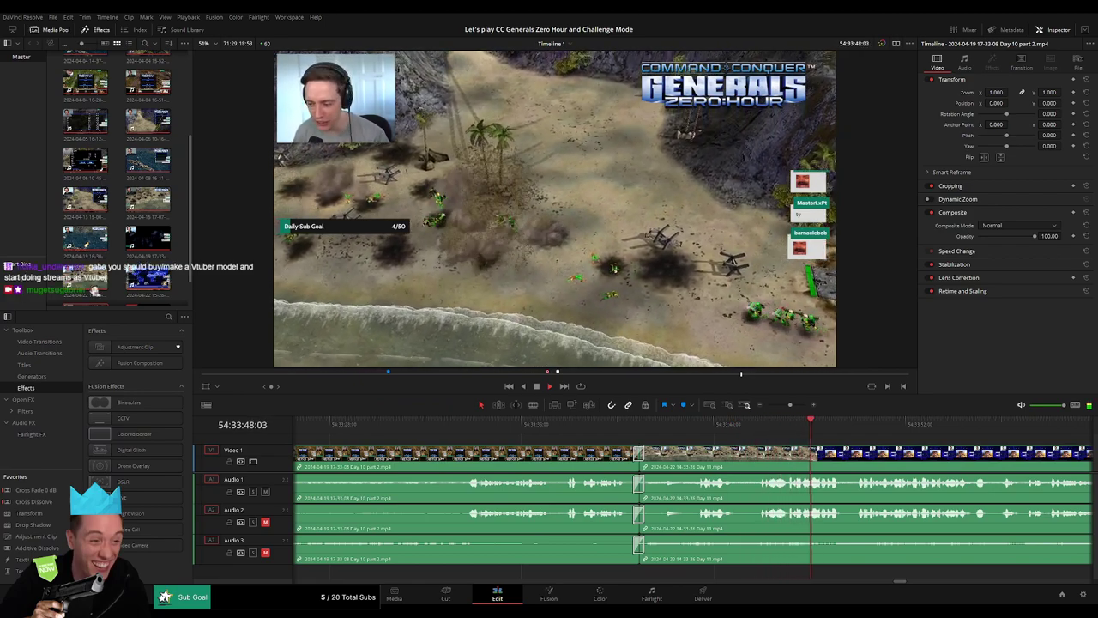
- Scrub through the Day 11 footage, zooming in, until the playhead sits at 54:52:07
{"action": "scroll", "coordinate": [518, 440], "scroll_direction": "down", "scroll_amount": 3}
{"action": "scroll", "coordinate": [518, 440], "scroll_direction": "down", "scroll_amount": 3}
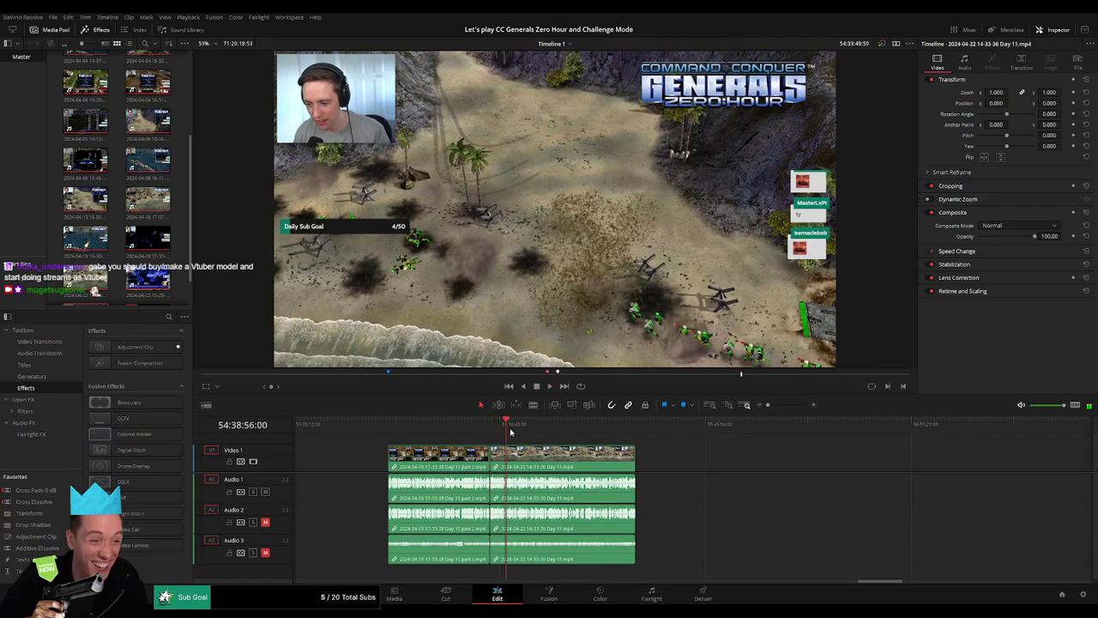
{"action": "left_click_drag", "start_coordinate": [506, 422], "coordinate": [547, 422]}
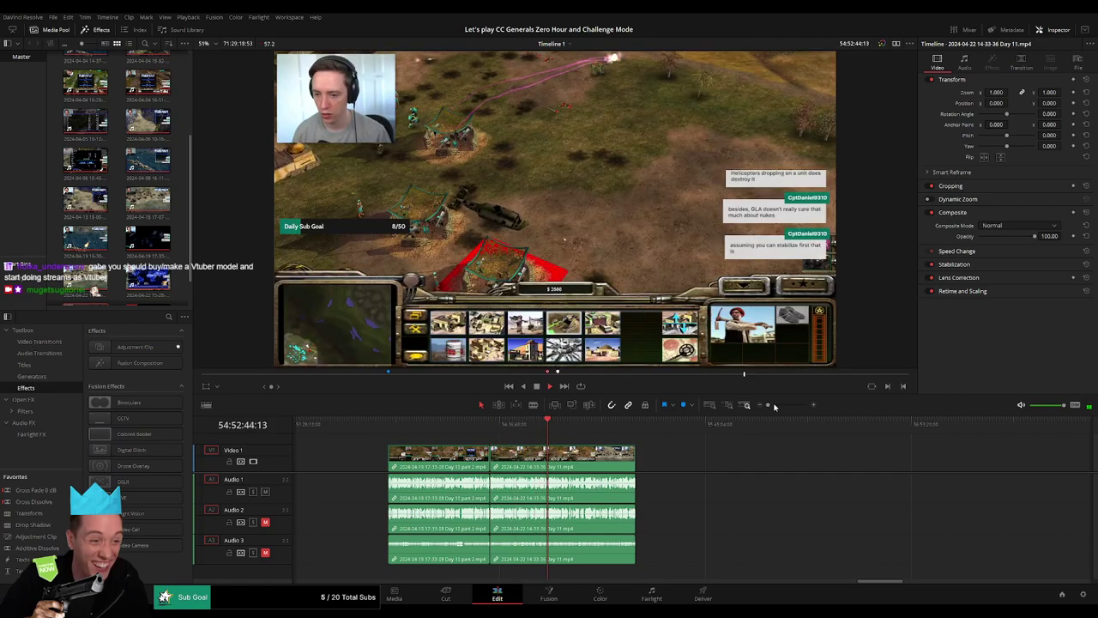
{"action": "left_click_drag", "start_coordinate": [774, 406], "coordinate": [794, 407]}
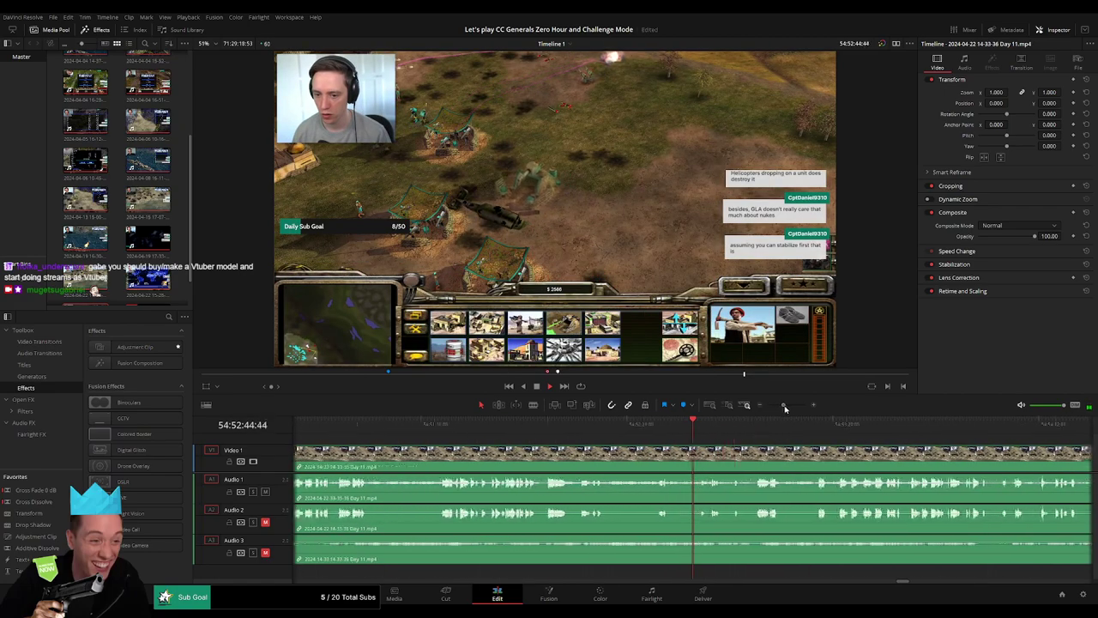
{"action": "left_click", "coordinate": [578, 433]}
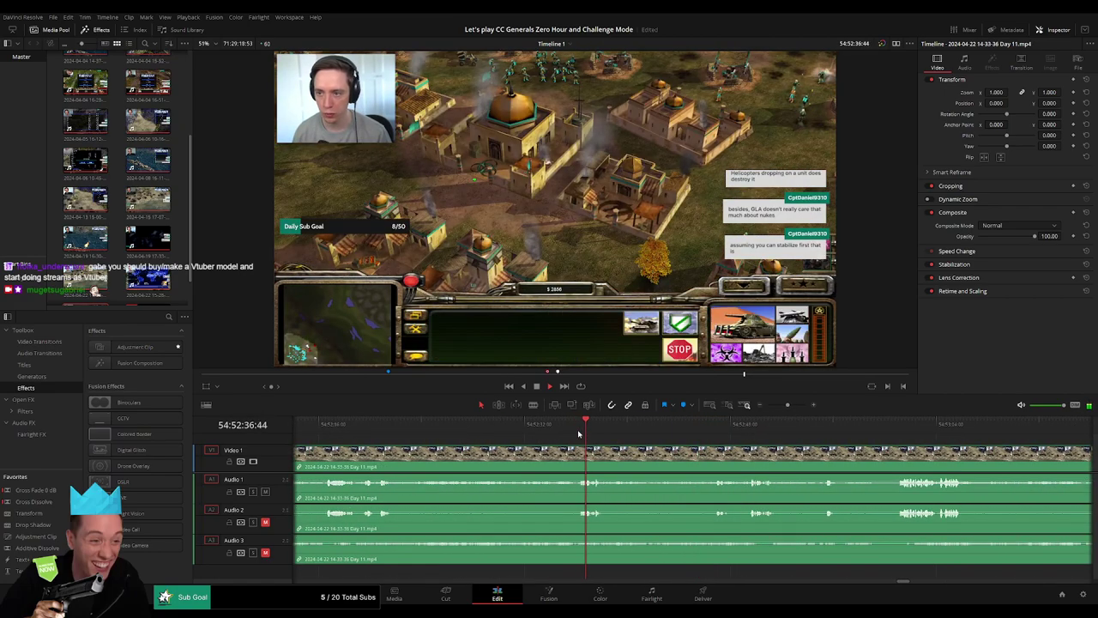
{"action": "left_click", "coordinate": [374, 433]}
{"action": "scroll", "coordinate": [388, 454], "scroll_direction": "up", "scroll_amount": 5}
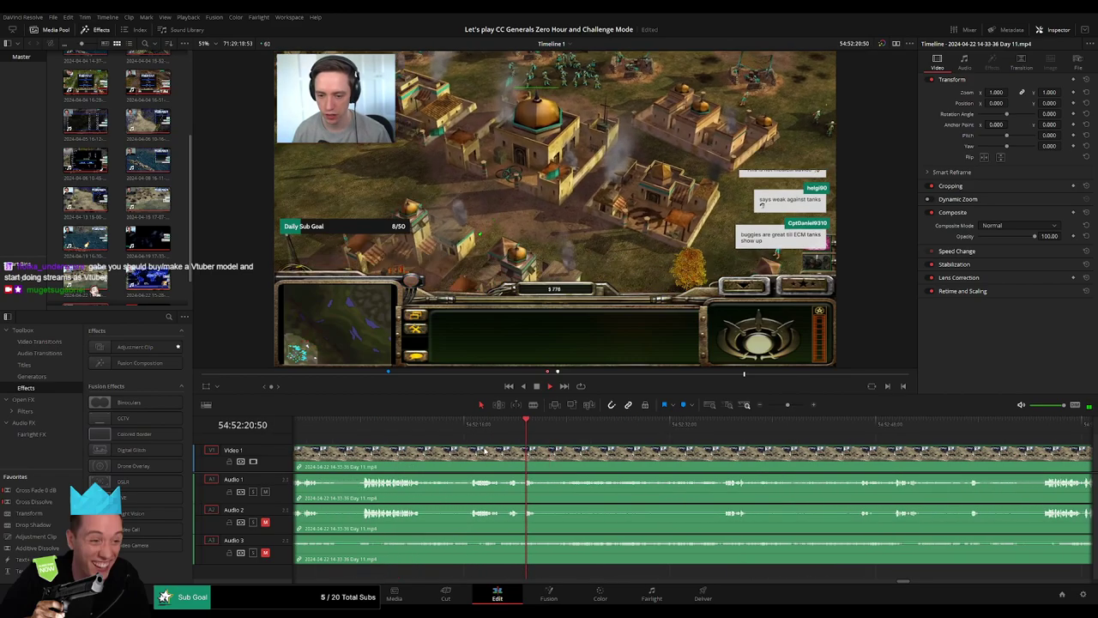
{"action": "left_click", "coordinate": [525, 435]}
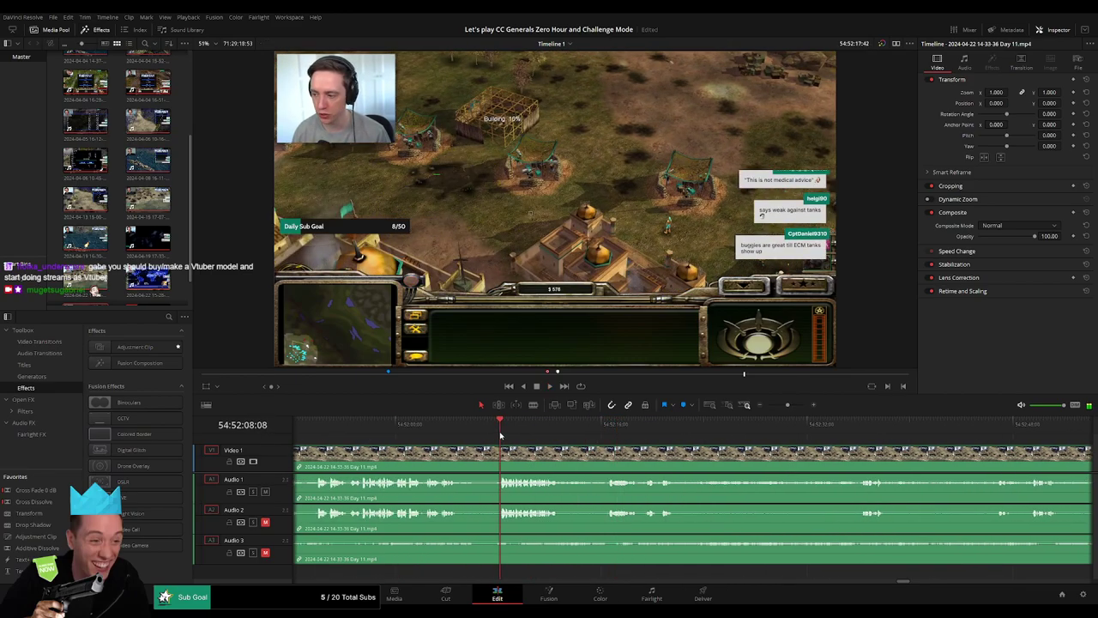
{"action": "left_click_drag", "start_coordinate": [787, 408], "coordinate": [791, 405]}
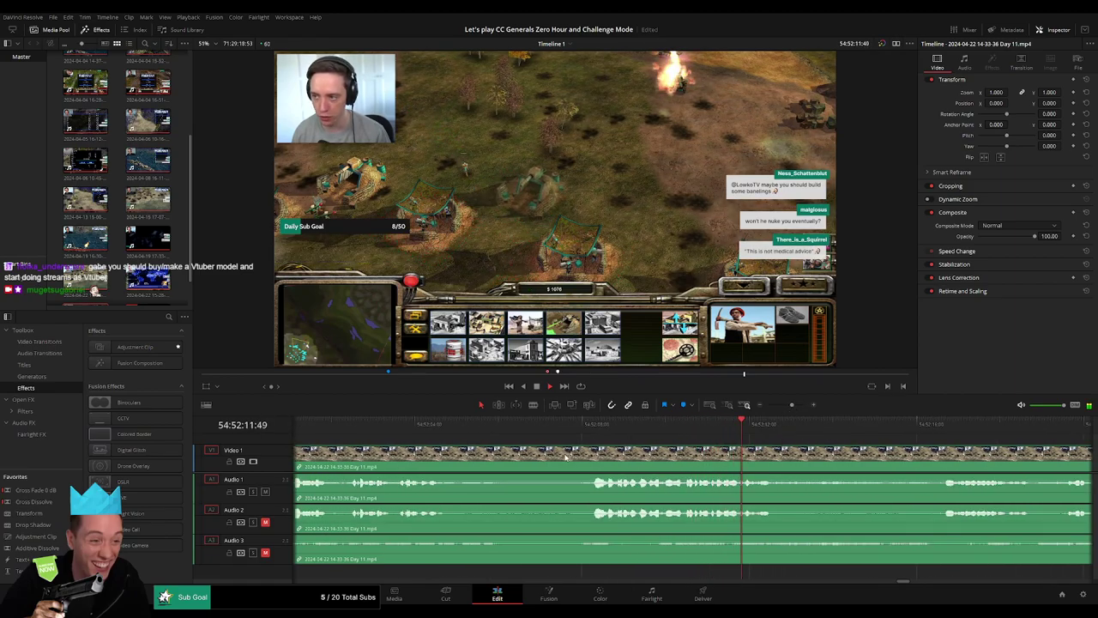
{"action": "scroll", "coordinate": [652, 442], "scroll_direction": "up", "scroll_amount": 2}
{"action": "left_click", "coordinate": [691, 429]}
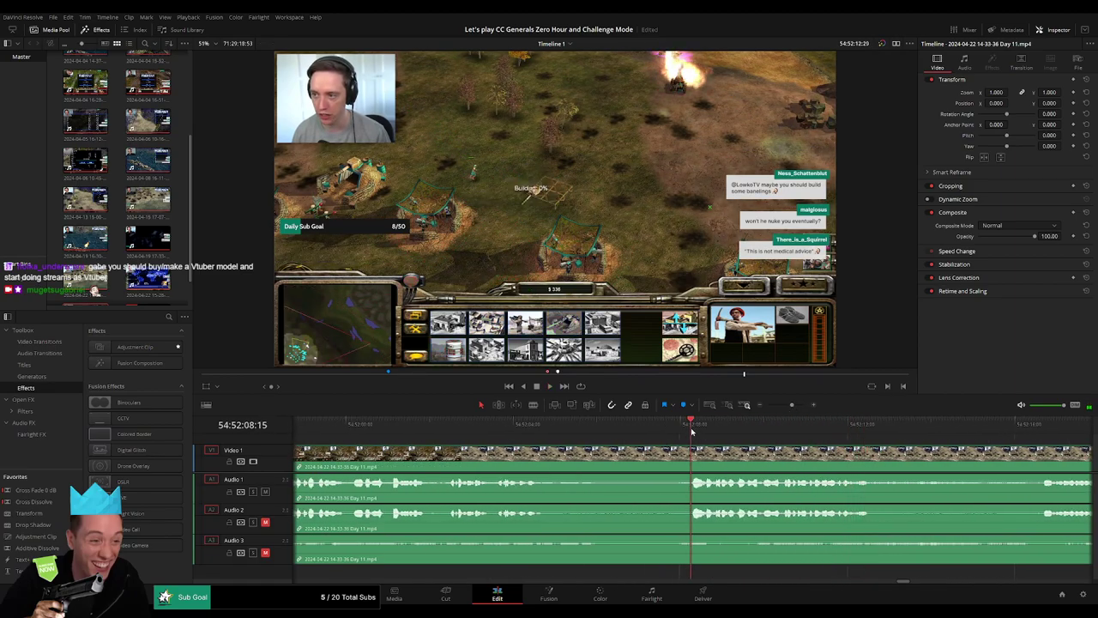
{"action": "left_click_drag", "start_coordinate": [692, 432], "coordinate": [639, 440]}
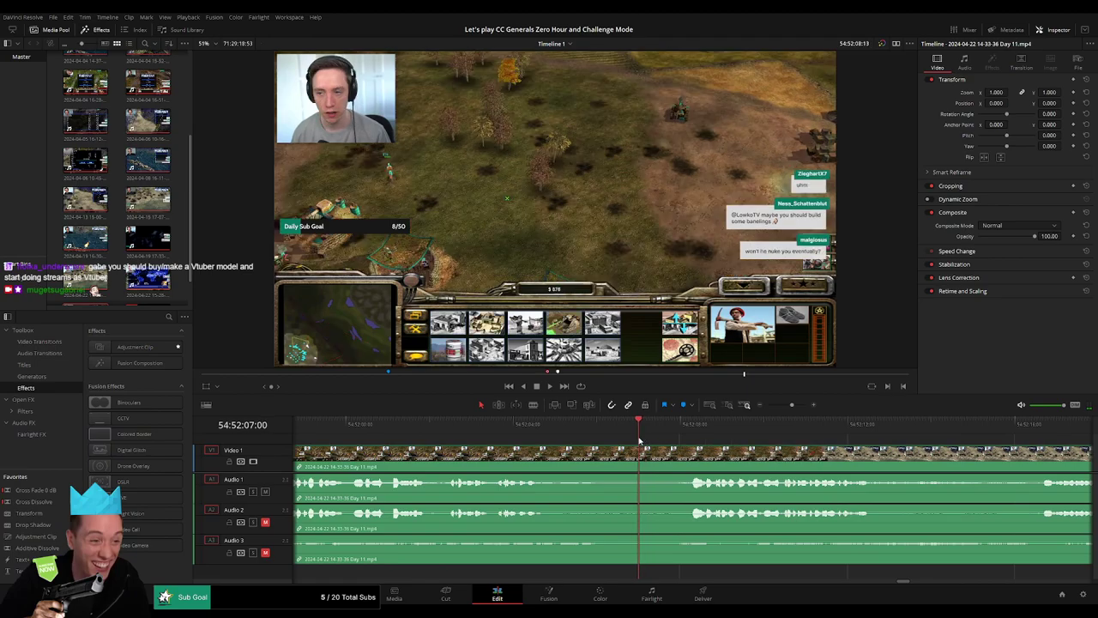
- Blade all tracks at 54:52:07, trim the video edge, and fade Audio 1 and 2 in after the cut
{"action": "key", "text": "ctrl+b"}
{"action": "mouse_move", "coordinate": [642, 462]}
{"action": "left_mouse_down"}
{"action": "mouse_move", "coordinate": [674, 450]}
{"action": "mouse_move", "coordinate": [595, 455]}
{"action": "left_mouse_up"}
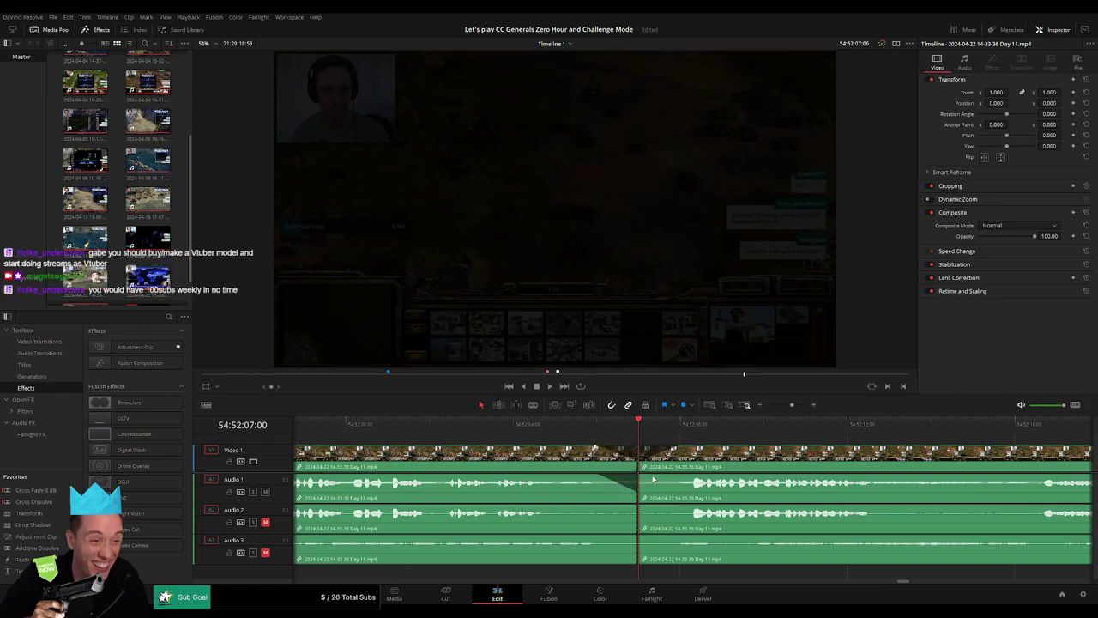
{"action": "left_click_drag", "start_coordinate": [642, 477], "coordinate": [679, 477]}
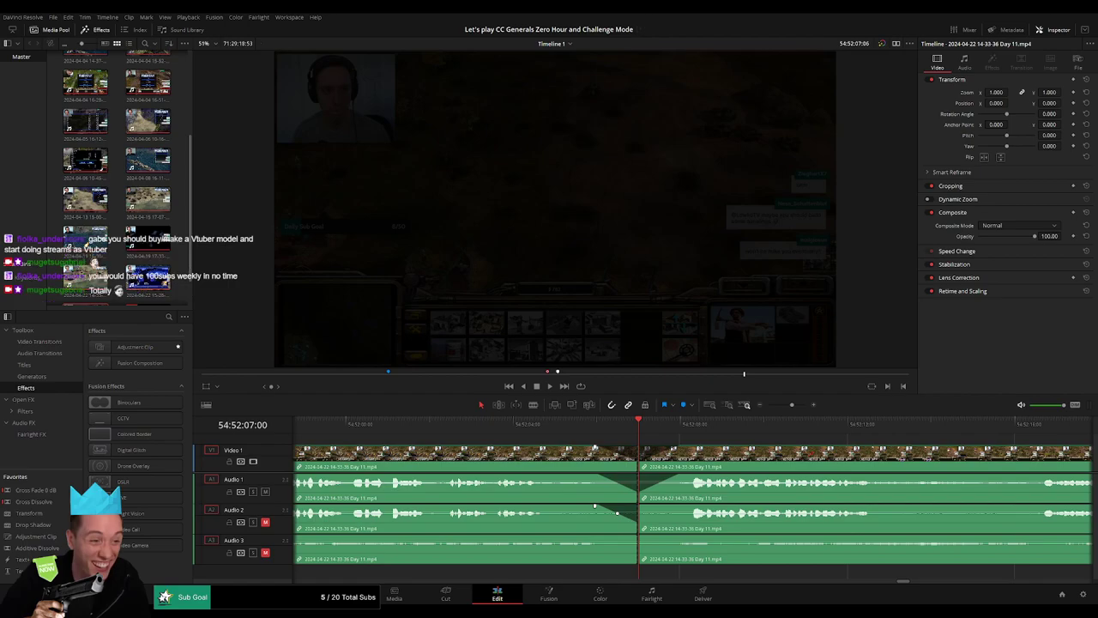
{"action": "left_click_drag", "start_coordinate": [643, 506], "coordinate": [673, 506]}
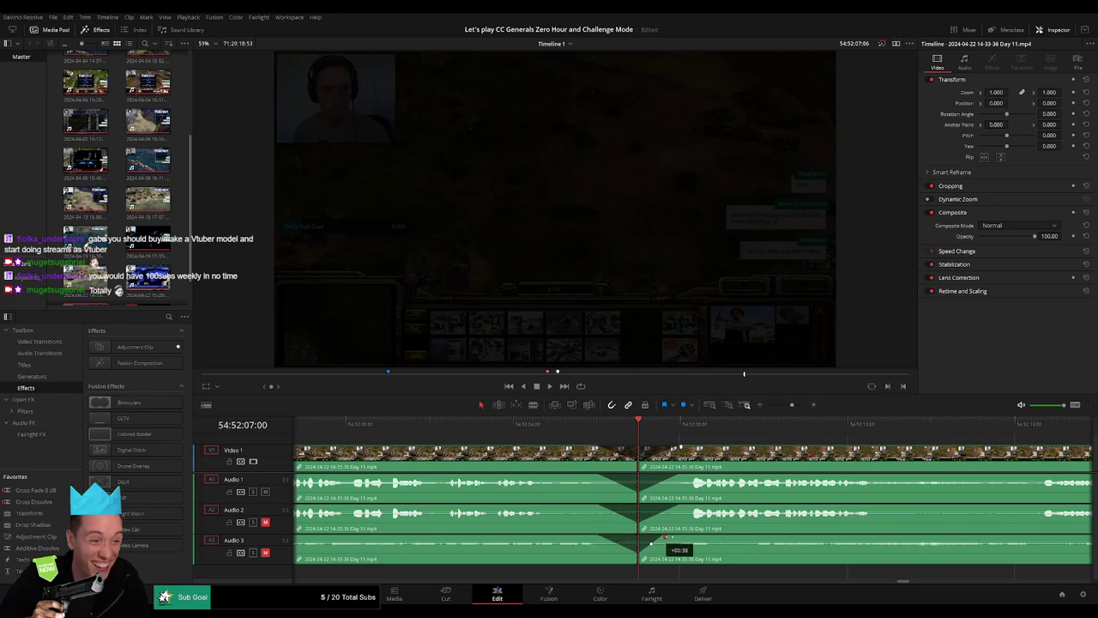
- Slide the Day 11 part 2 clip left until it sits directly after the Day 11 clip
{"action": "scroll", "coordinate": [637, 453], "scroll_direction": "down", "scroll_amount": 2}
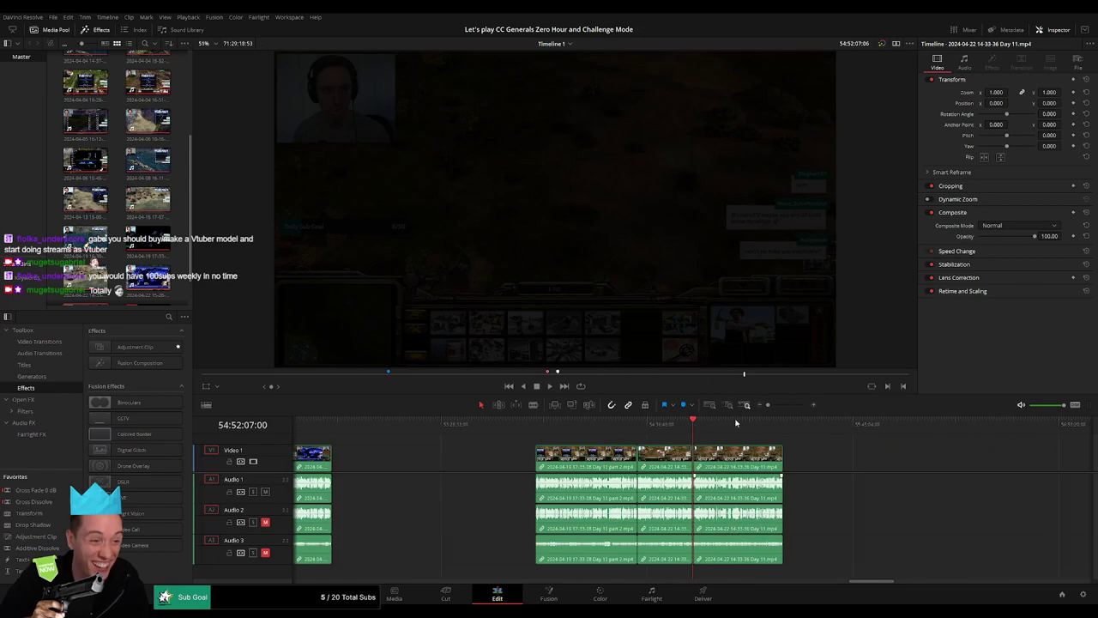
{"action": "scroll", "coordinate": [637, 453], "scroll_direction": "down", "scroll_amount": 1}
{"action": "key", "text": "Home"}
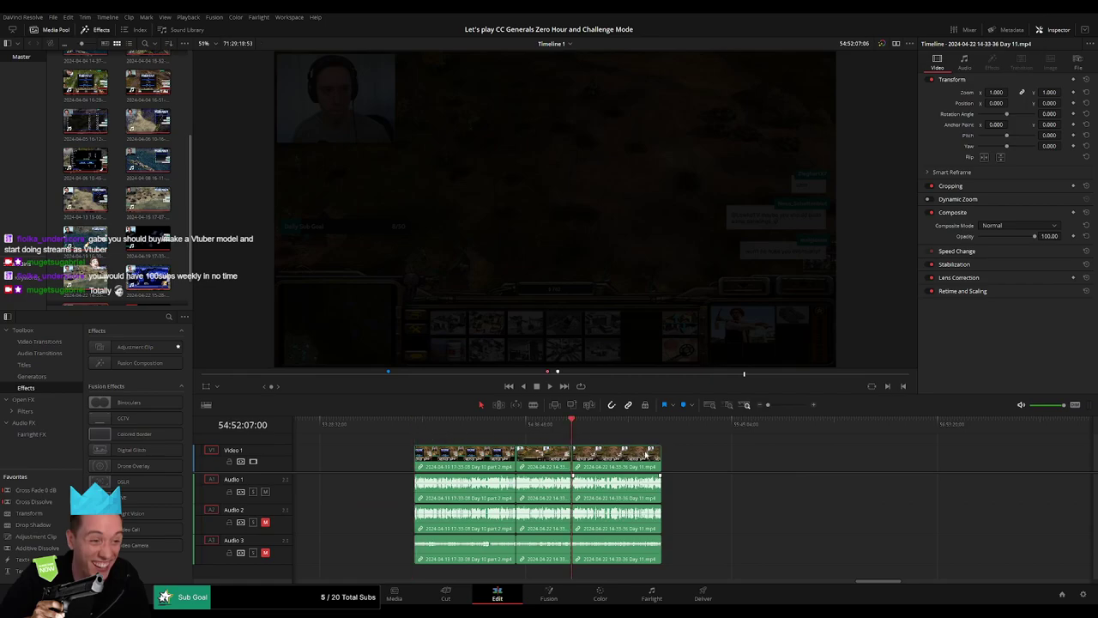
{"action": "scroll", "coordinate": [645, 453], "scroll_direction": "right", "scroll_amount": 3}
{"action": "left_click_drag", "start_coordinate": [423, 455], "coordinate": [716, 463]}
{"action": "left_click", "coordinate": [389, 447]}
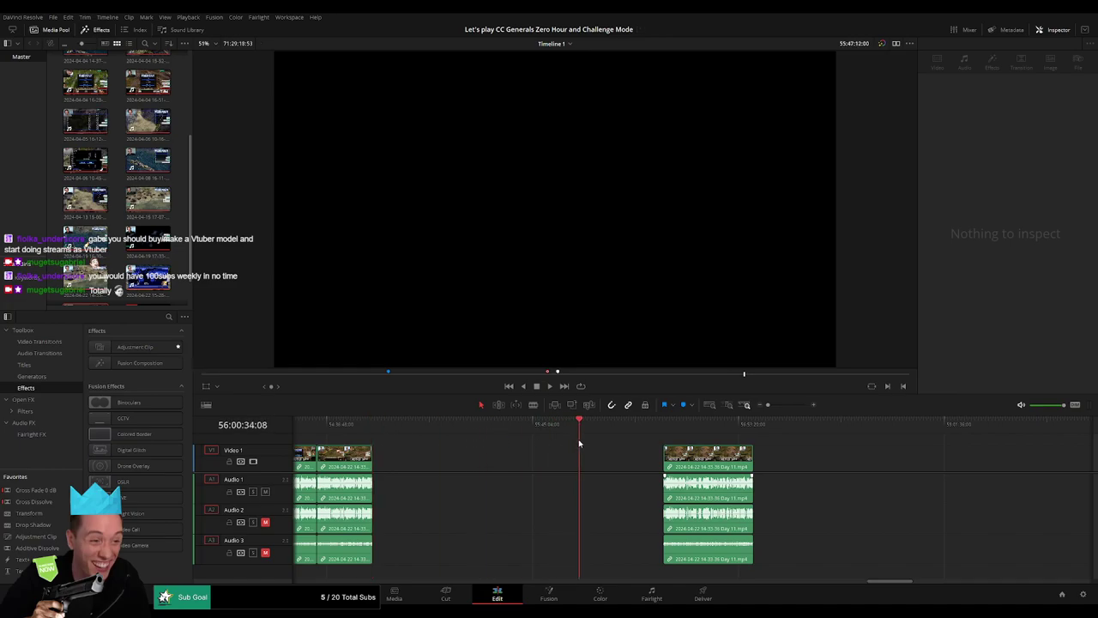
{"action": "left_click_drag", "start_coordinate": [707, 457], "coordinate": [622, 457]}
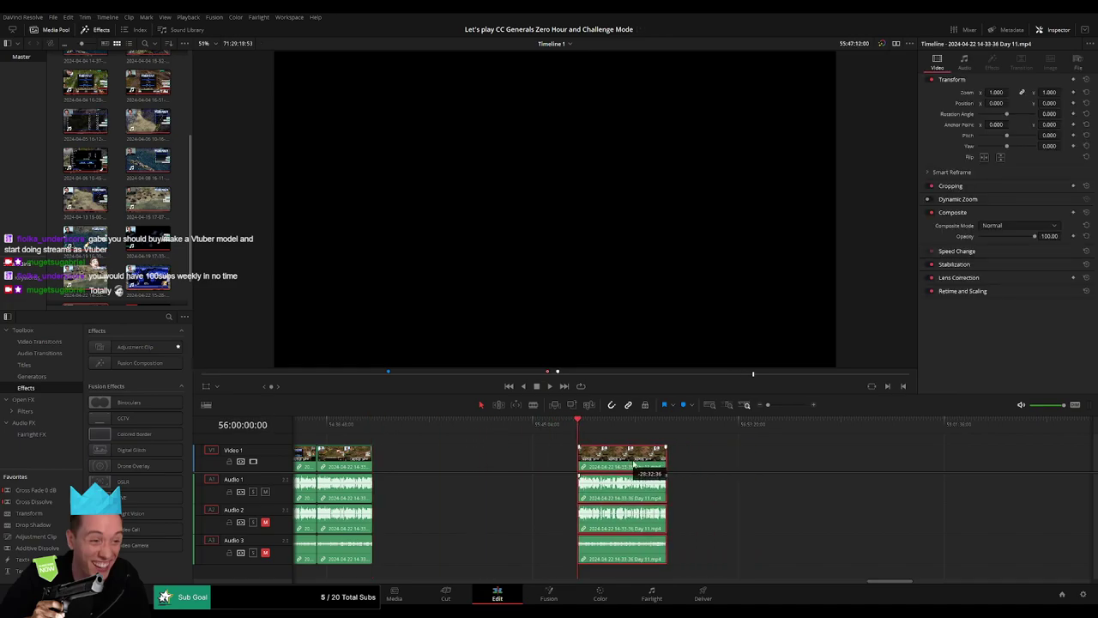
{"action": "scroll", "coordinate": [853, 447], "scroll_direction": "right", "scroll_amount": 5}
{"action": "scroll", "coordinate": [854, 447], "scroll_direction": "right", "scroll_amount": 5}
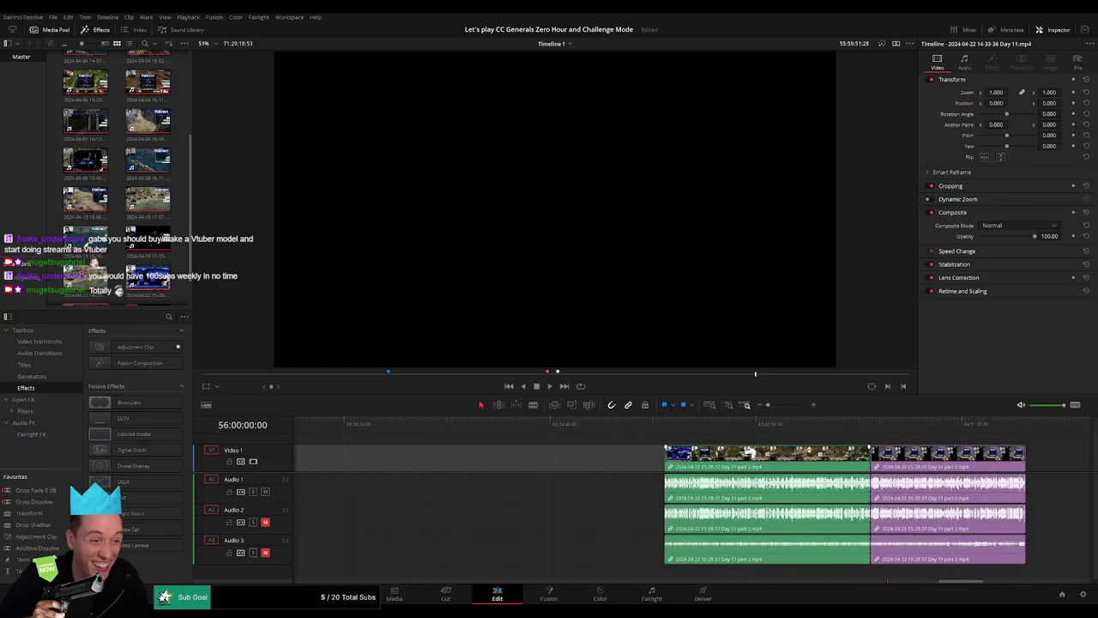
{"action": "left_click_drag", "start_coordinate": [853, 455], "coordinate": [607, 455]}
{"action": "scroll", "coordinate": [854, 454], "scroll_direction": "left", "scroll_amount": 5}
{"action": "left_click_drag", "start_coordinate": [853, 456], "coordinate": [566, 455]}
{"action": "scroll", "coordinate": [681, 453], "scroll_direction": "left", "scroll_amount": 6}
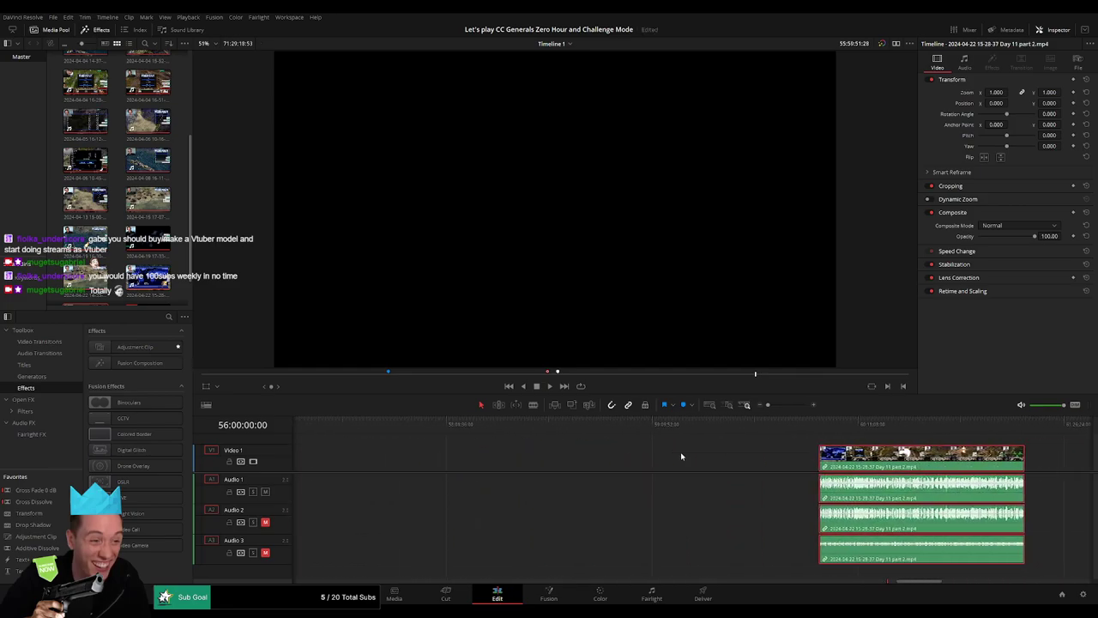
{"action": "left_click_drag", "start_coordinate": [1064, 456], "coordinate": [355, 457]}
{"action": "scroll", "coordinate": [597, 452], "scroll_direction": "left", "scroll_amount": 5}
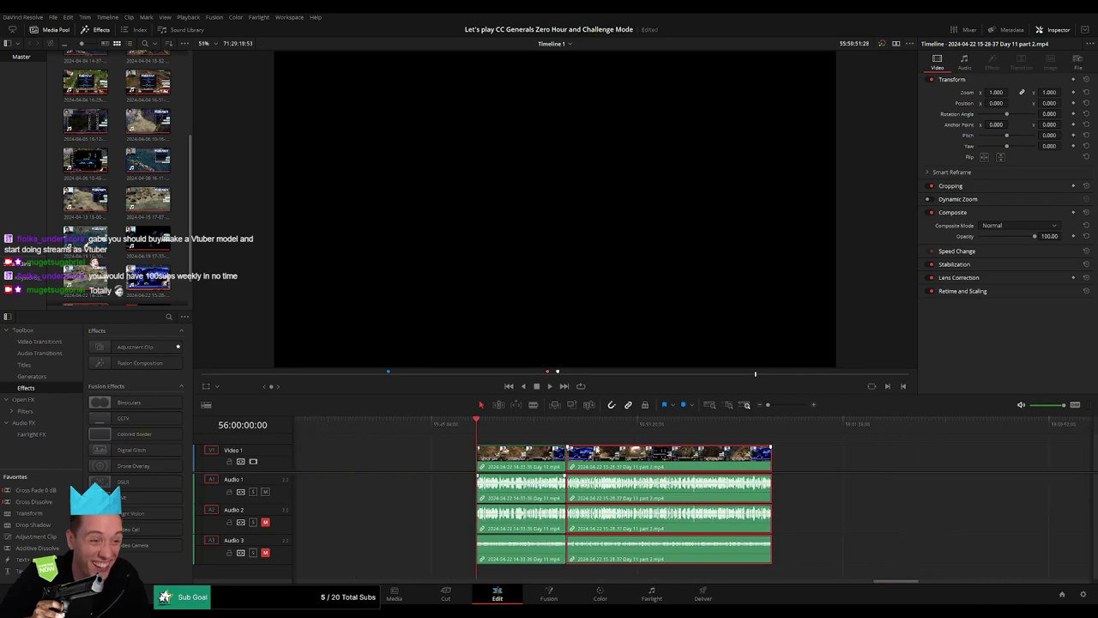
- Play across the new join and select the edit point and the part 2 clip
{"action": "left_click_drag", "start_coordinate": [500, 429], "coordinate": [566, 428]}
{"action": "key", "text": "space"}
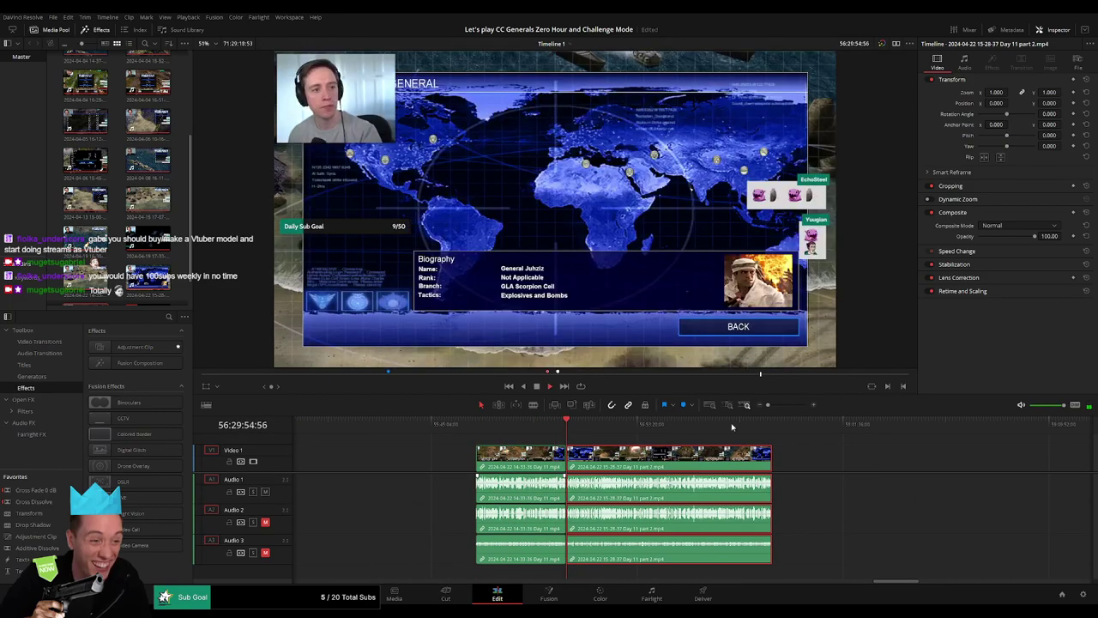
{"action": "scroll", "coordinate": [731, 426], "scroll_direction": "up", "scroll_amount": 3}
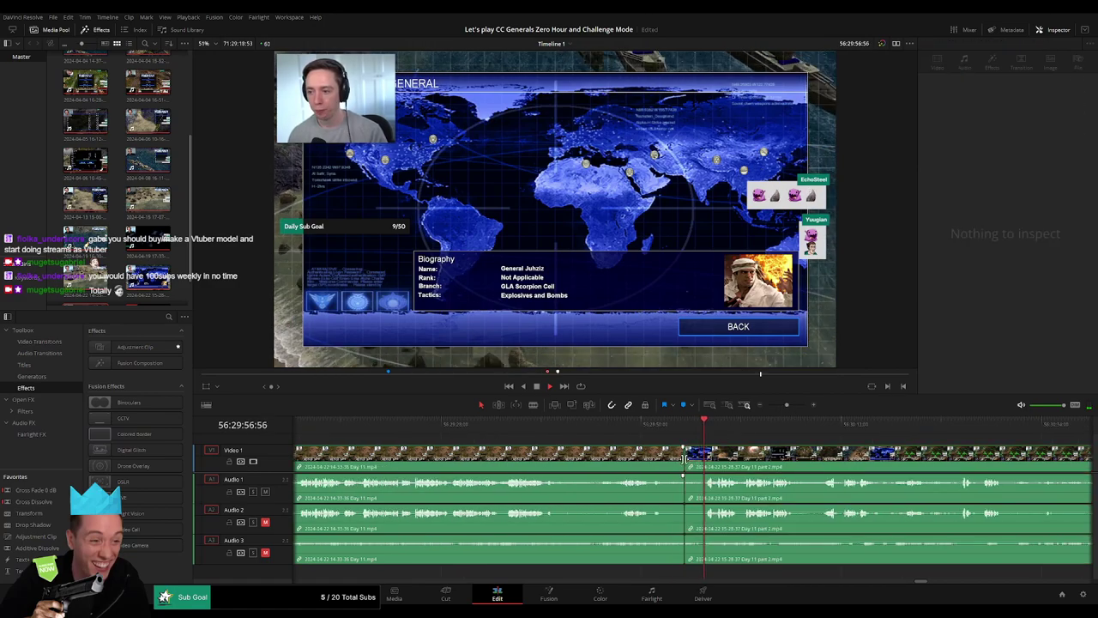
{"action": "left_click", "coordinate": [684, 459]}
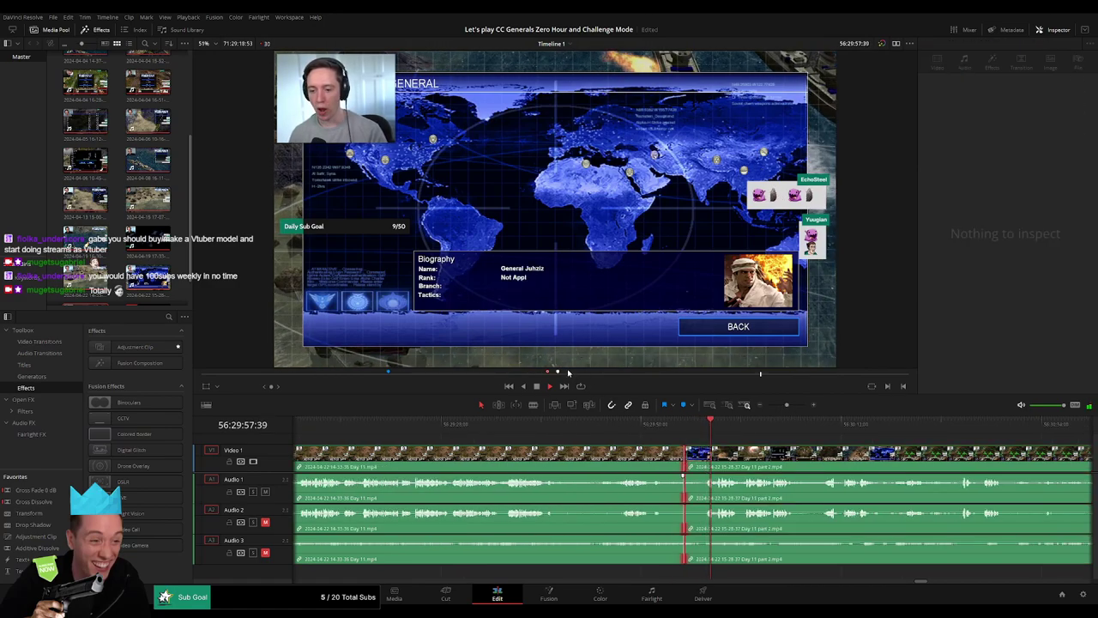
{"action": "left_click", "coordinate": [736, 453]}
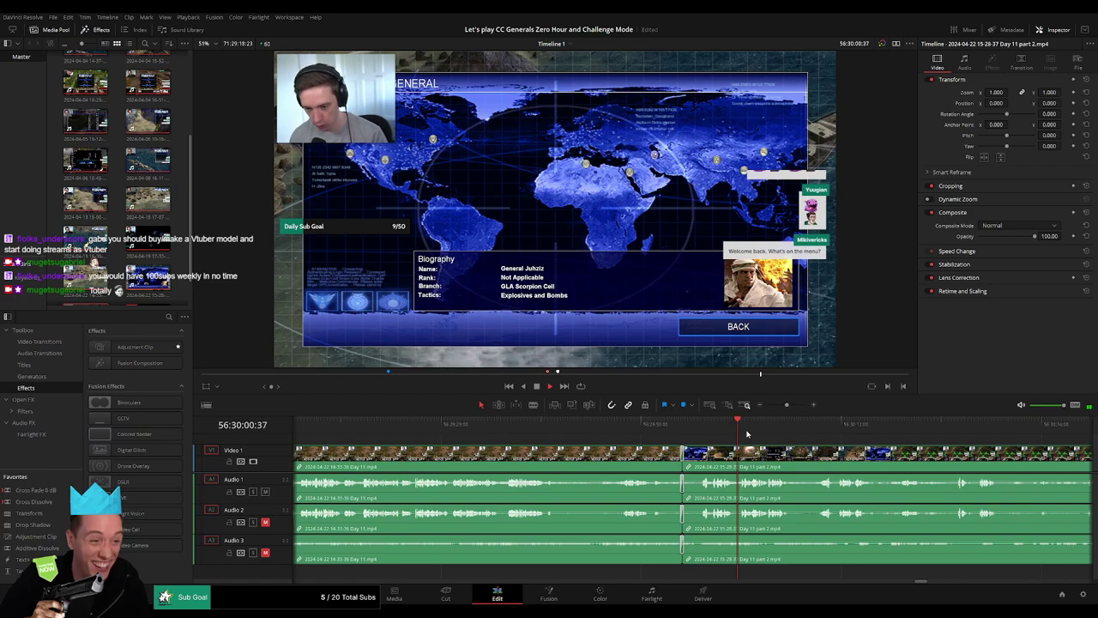
- Move through the part 2 footage to around 56:51, play from there, and zoom in on the playhead
{"action": "left_click", "coordinate": [928, 421]}
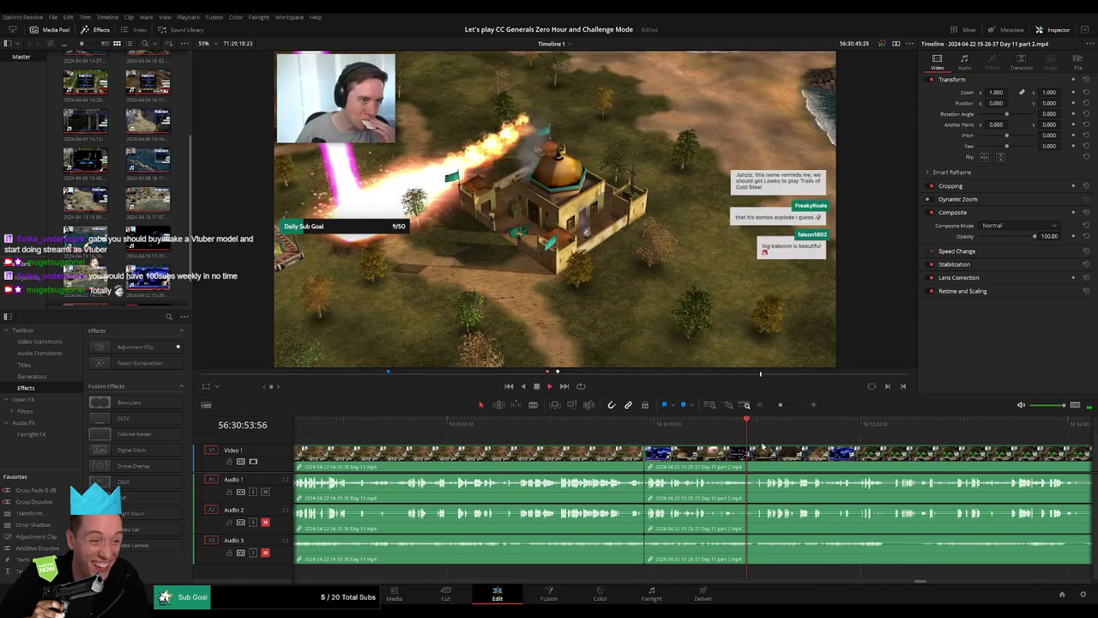
{"action": "scroll", "coordinate": [772, 439], "scroll_direction": "down", "scroll_amount": 2}
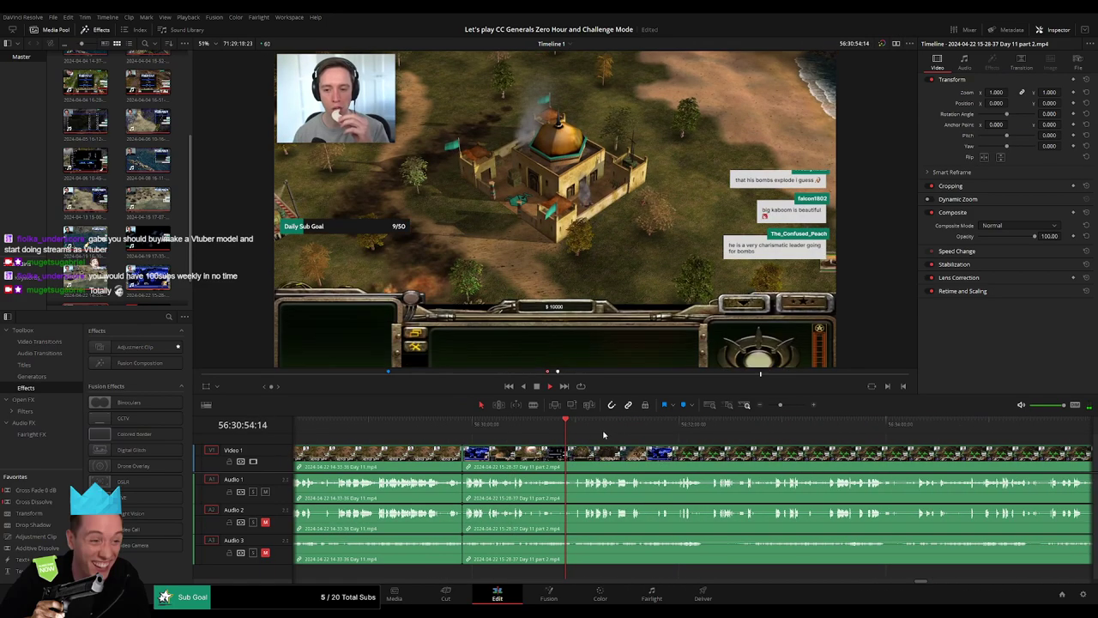
{"action": "scroll", "coordinate": [603, 435], "scroll_direction": "down", "scroll_amount": 1}
{"action": "scroll", "coordinate": [584, 437], "scroll_direction": "down", "scroll_amount": 1}
{"action": "scroll", "coordinate": [567, 440], "scroll_direction": "down", "scroll_amount": 1}
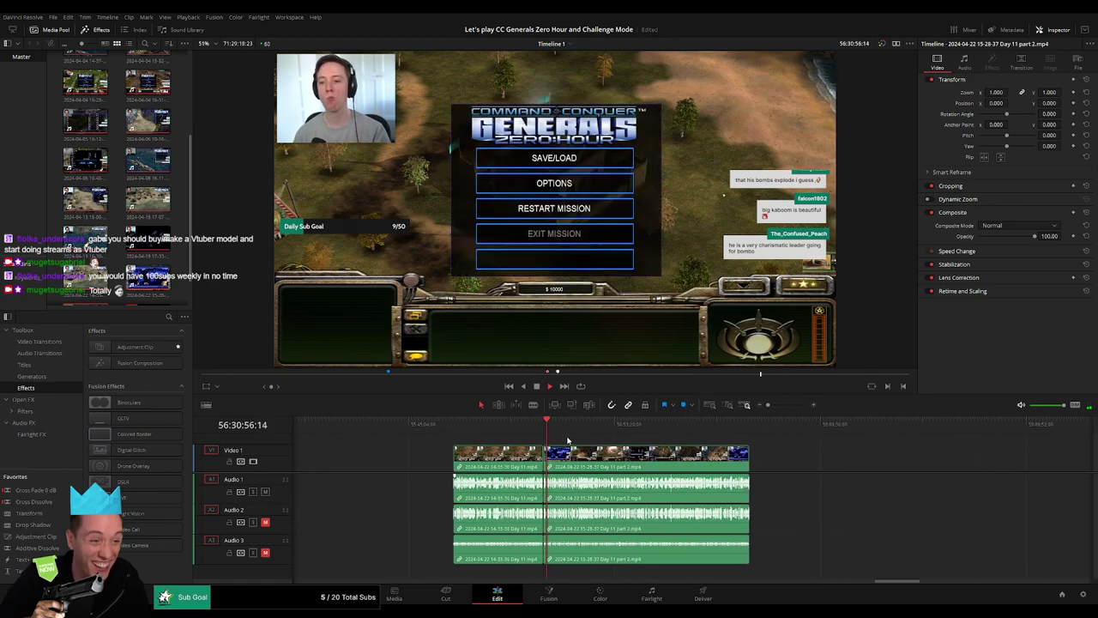
{"action": "left_click_drag", "start_coordinate": [567, 440], "coordinate": [611, 433]}
{"action": "key", "text": "space"}
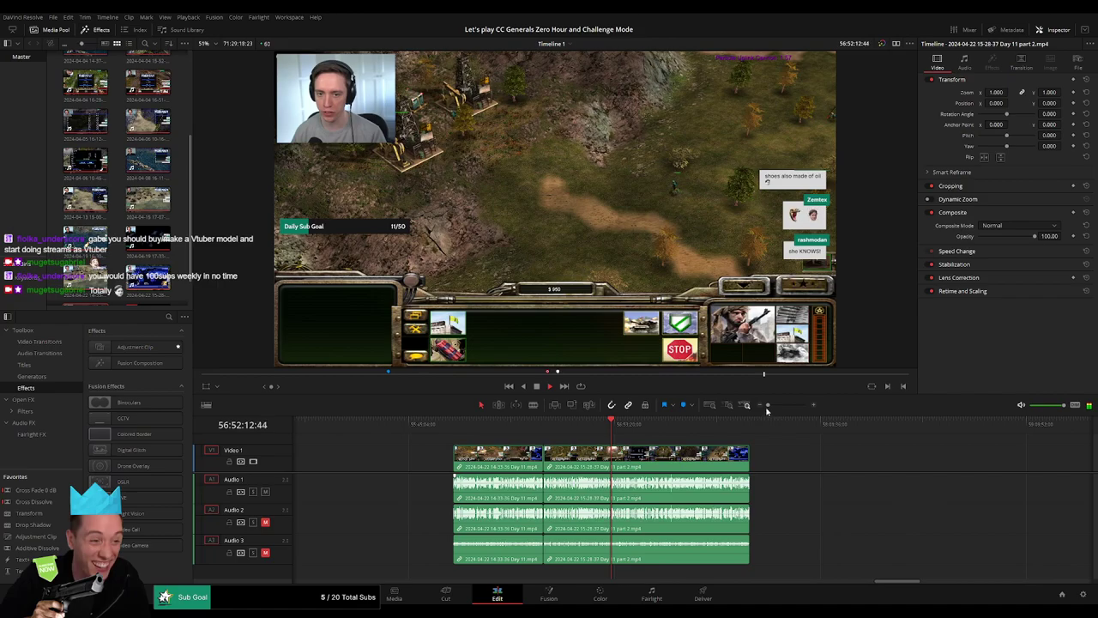
{"action": "left_click_drag", "start_coordinate": [767, 409], "coordinate": [789, 409]}
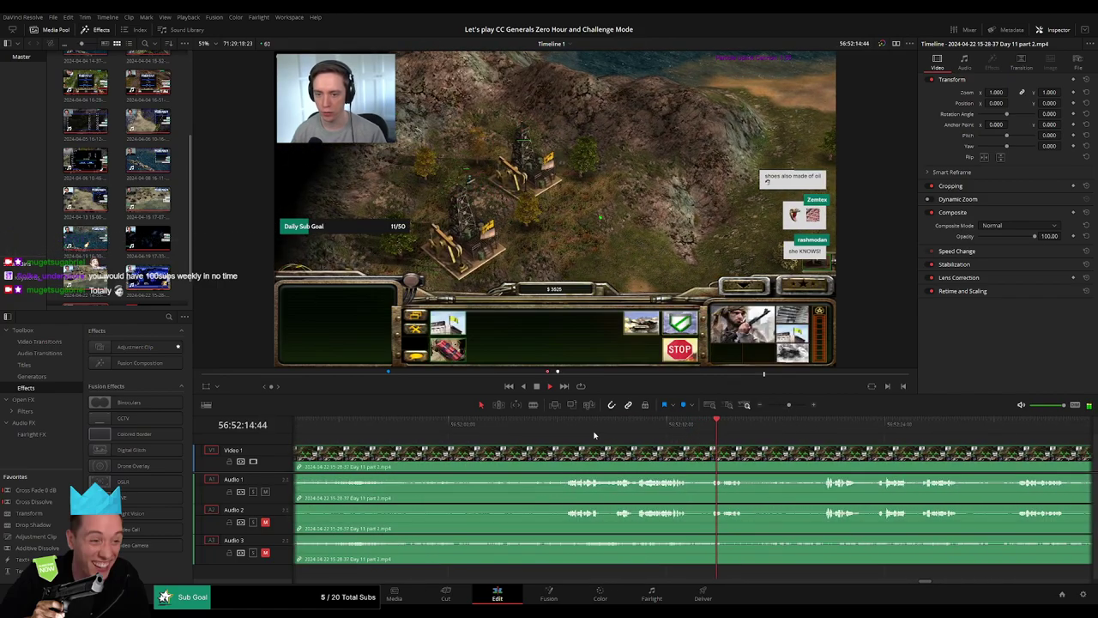
- Blade all tracks near 56:52:05, add an audio fade at the new cut, and fit the timeline
{"action": "mouse_move", "coordinate": [593, 436]}
{"action": "left_mouse_down"}
{"action": "mouse_move", "coordinate": [645, 433]}
{"action": "mouse_move", "coordinate": [622, 437]}
{"action": "mouse_move", "coordinate": [645, 448]}
{"action": "mouse_move", "coordinate": [606, 449]}
{"action": "mouse_move", "coordinate": [601, 476]}
{"action": "left_mouse_up"}
{"action": "key", "text": "ctrl+b"}
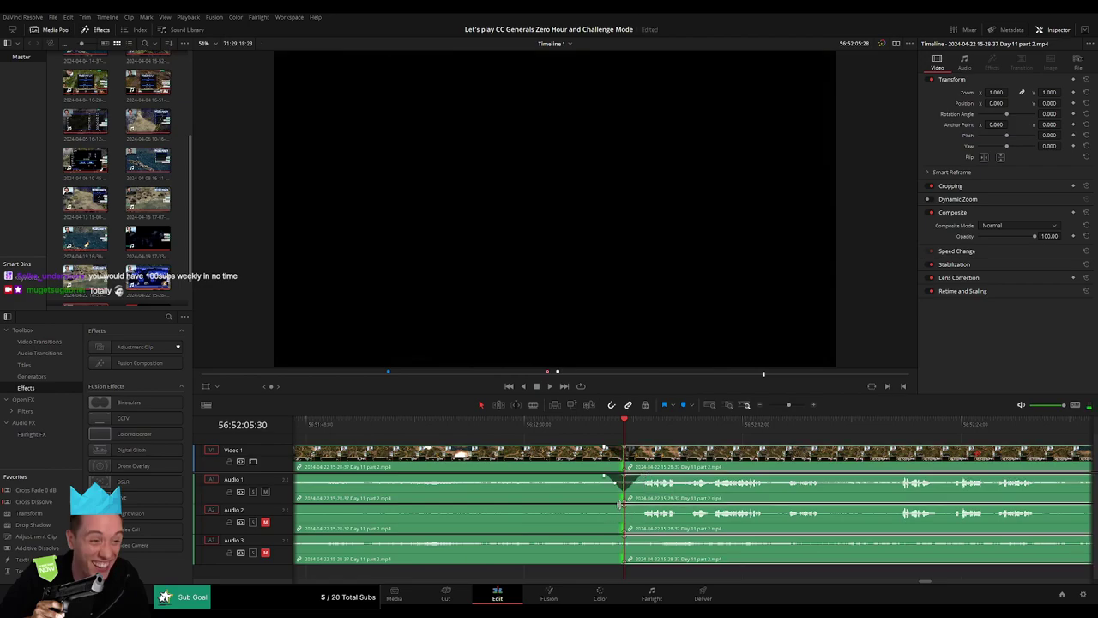
{"action": "left_click_drag", "start_coordinate": [619, 503], "coordinate": [604, 507]}
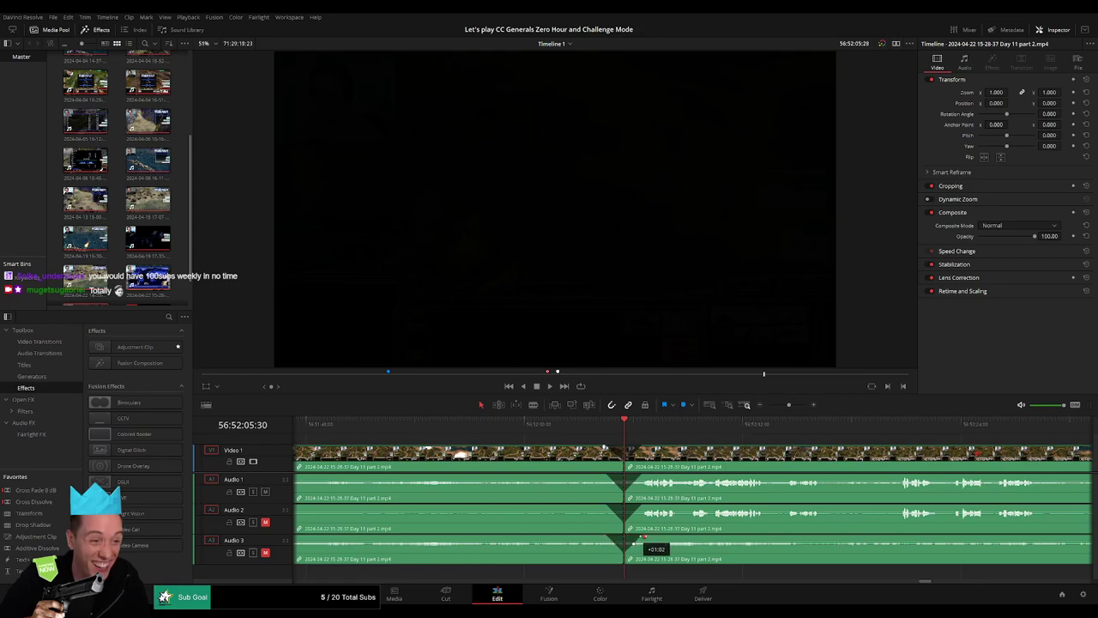
{"action": "key", "text": "Home"}
{"action": "scroll", "coordinate": [601, 438], "scroll_direction": "down", "scroll_amount": 5}
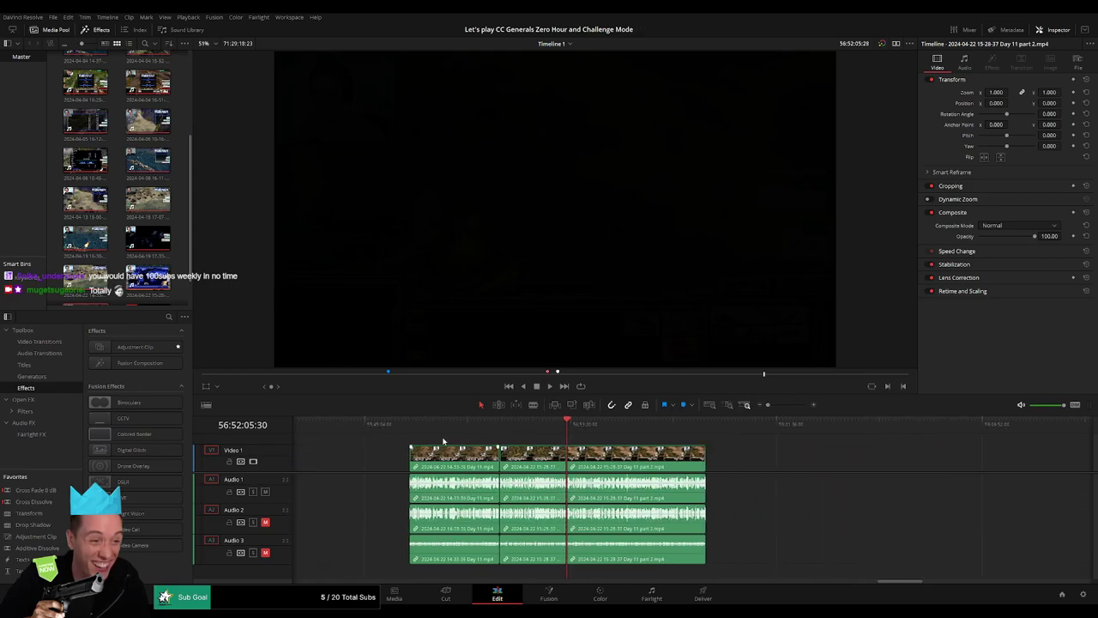
- Move the Day 11 part 2 segment right, then back left to the playhead near 58:00:00
{"action": "left_click_drag", "start_coordinate": [684, 445], "coordinate": [546, 457]}
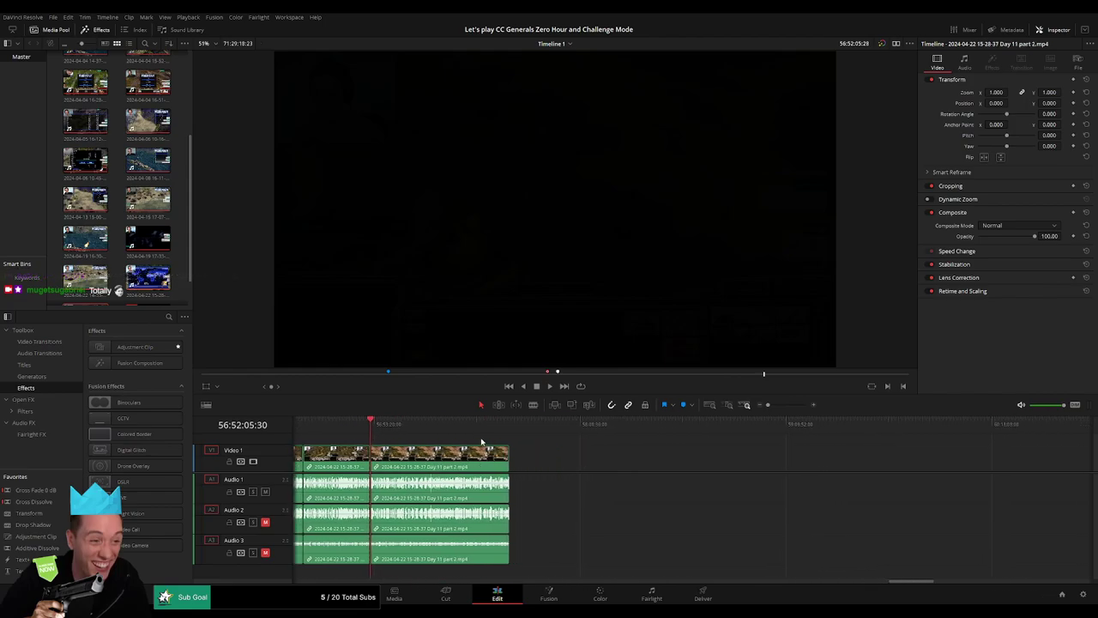
{"action": "left_click", "coordinate": [547, 457]}
{"action": "scroll", "coordinate": [605, 457], "scroll_direction": "left", "scroll_amount": 2}
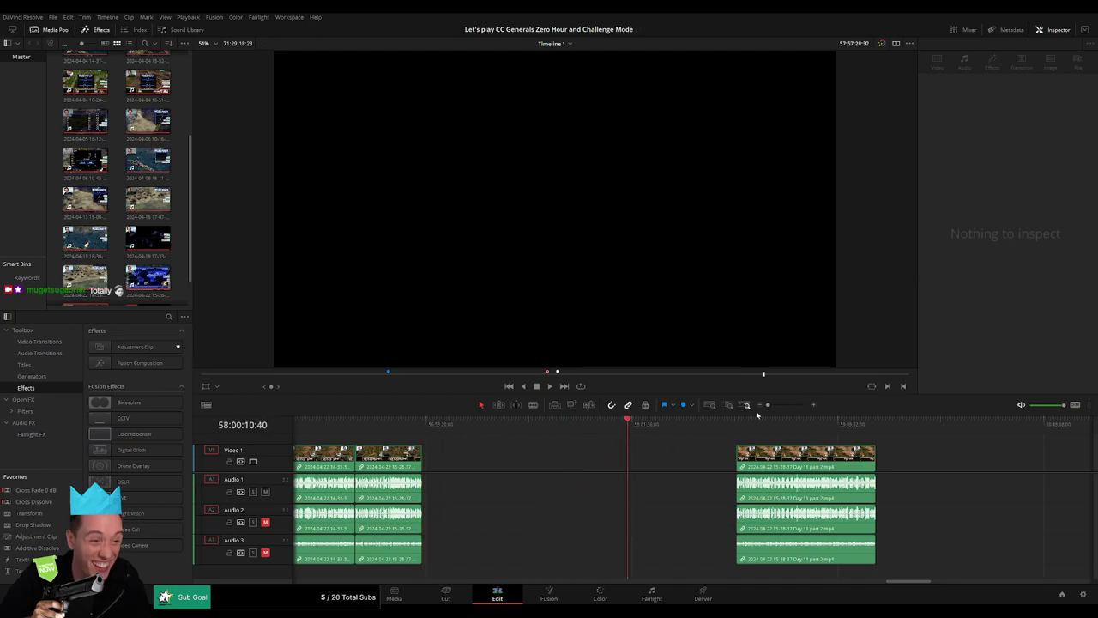
{"action": "scroll", "coordinate": [738, 430], "scroll_direction": "up", "scroll_amount": 3}
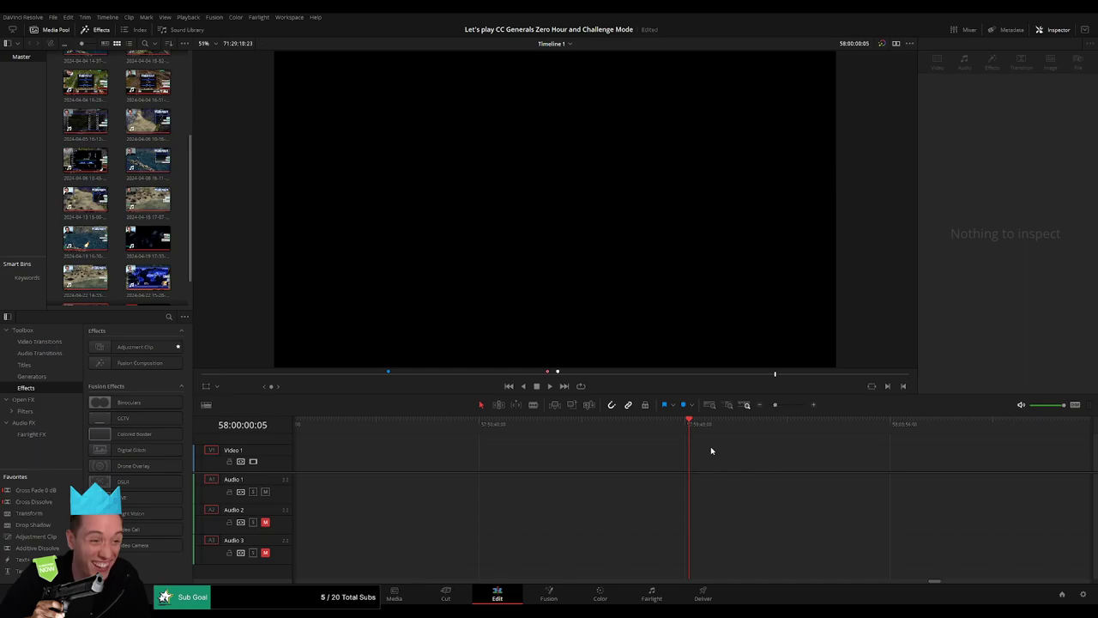
{"action": "left_click_drag", "start_coordinate": [892, 454], "coordinate": [785, 443]}
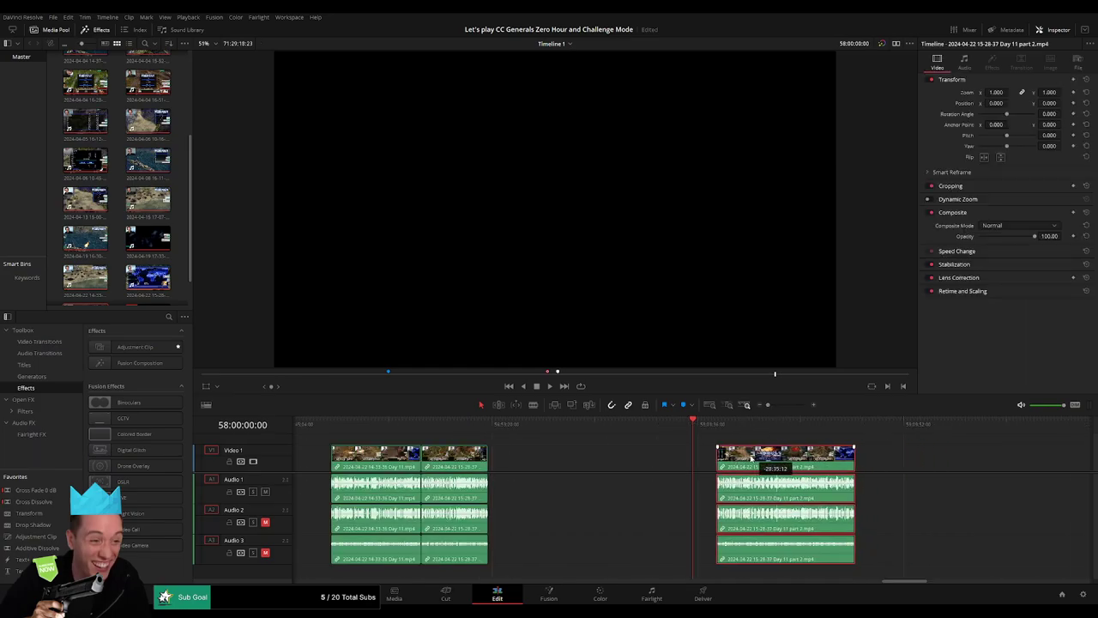
{"action": "scroll", "coordinate": [764, 458], "scroll_direction": "right", "scroll_amount": 3}
{"action": "left_click", "coordinate": [681, 460]}
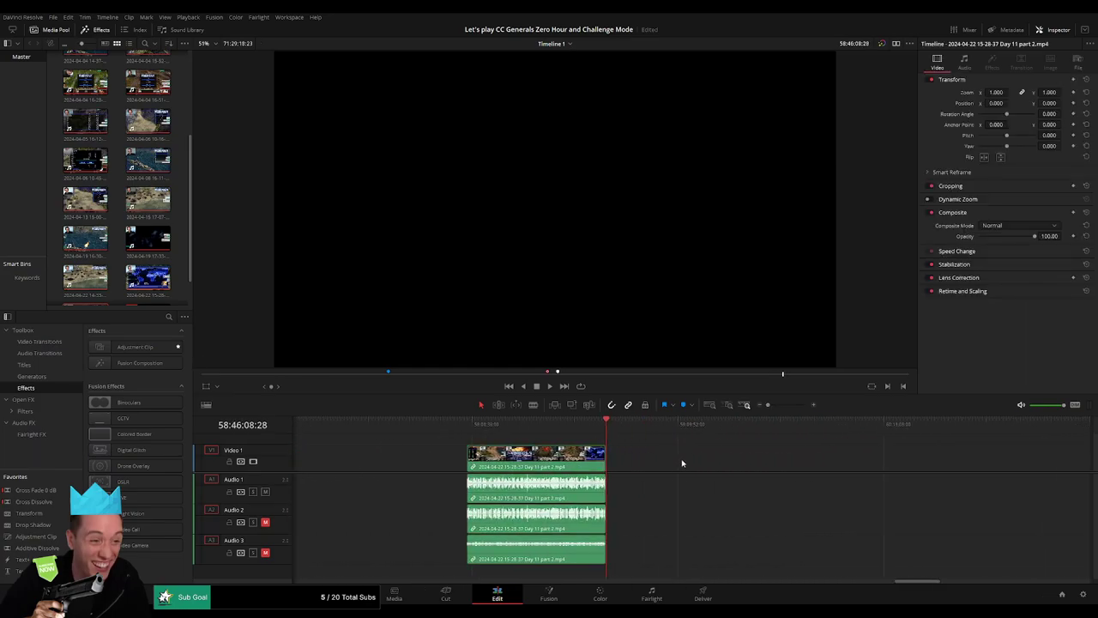
{"action": "scroll", "coordinate": [714, 460], "scroll_direction": "left", "scroll_amount": 3}
- Play the Day 11 part 2 segment from its start
{"action": "left_click", "coordinate": [627, 429]}
{"action": "key", "text": "space"}
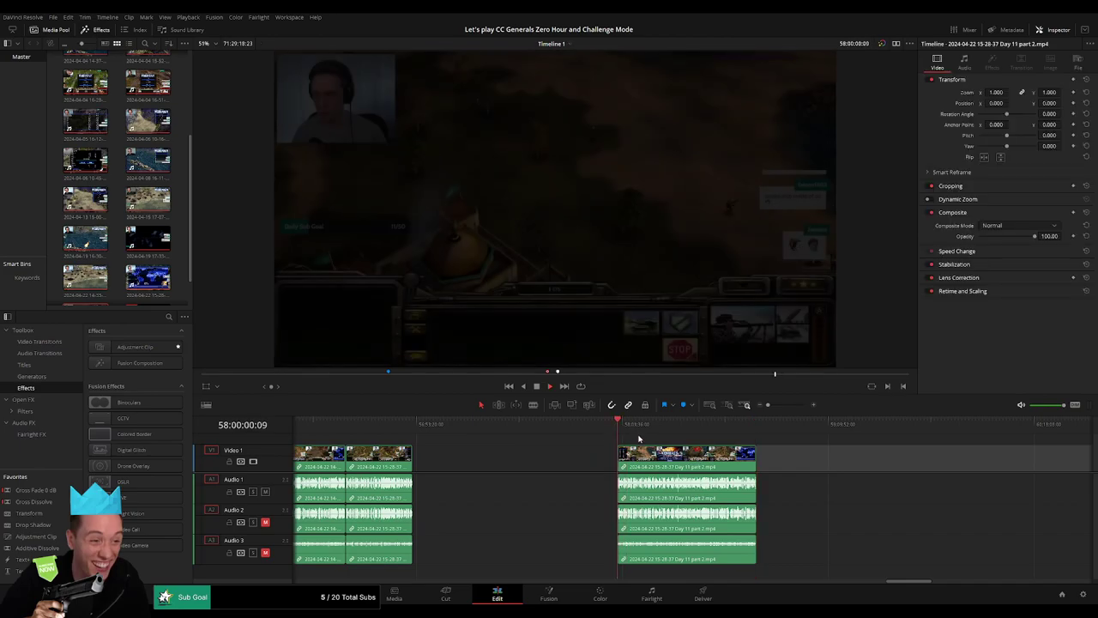
{"action": "scroll", "coordinate": [640, 441], "scroll_direction": "right", "scroll_amount": 3}
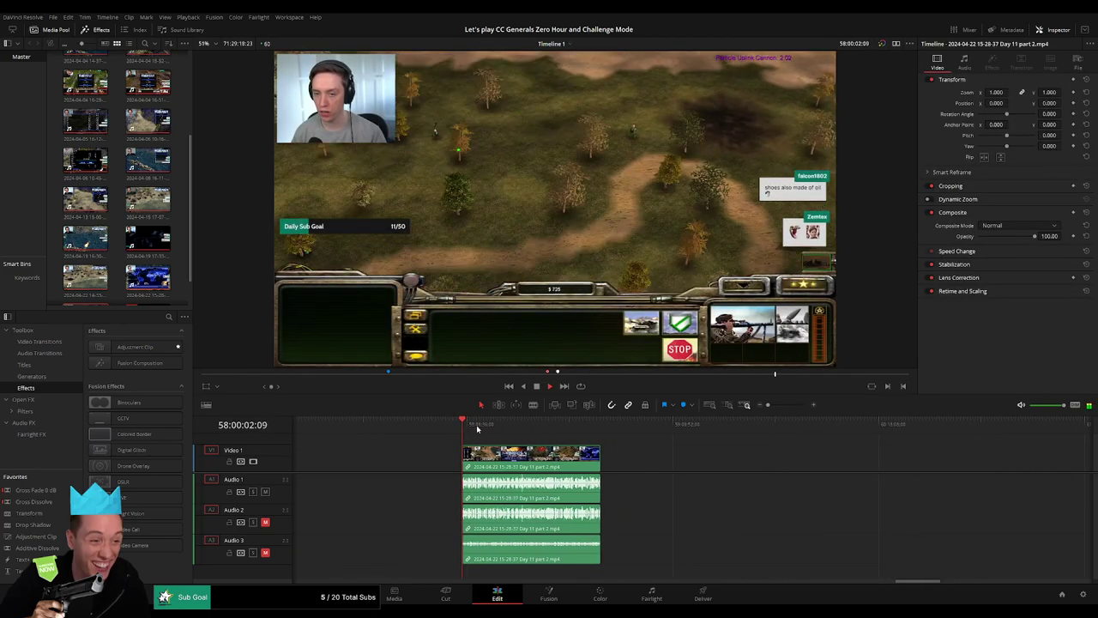
- Find the Congratulations victory screen near 58:46 and fade the clip's audio out at its end
{"action": "left_click_drag", "start_coordinate": [569, 437], "coordinate": [594, 439]}
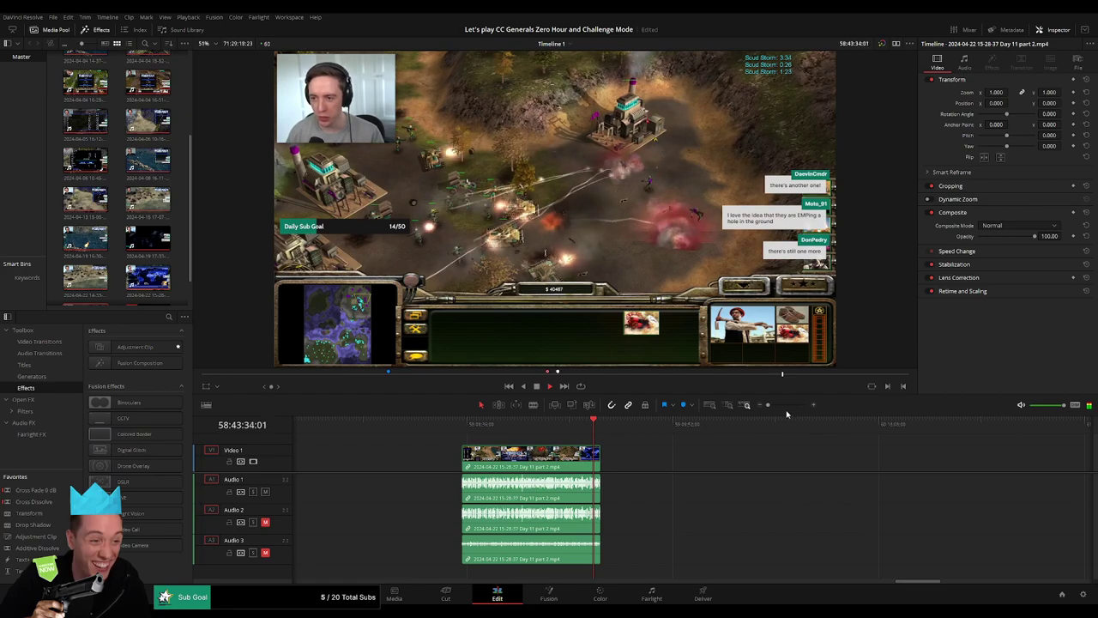
{"action": "left_click_drag", "start_coordinate": [768, 404], "coordinate": [782, 405]}
{"action": "left_click", "coordinate": [957, 423]}
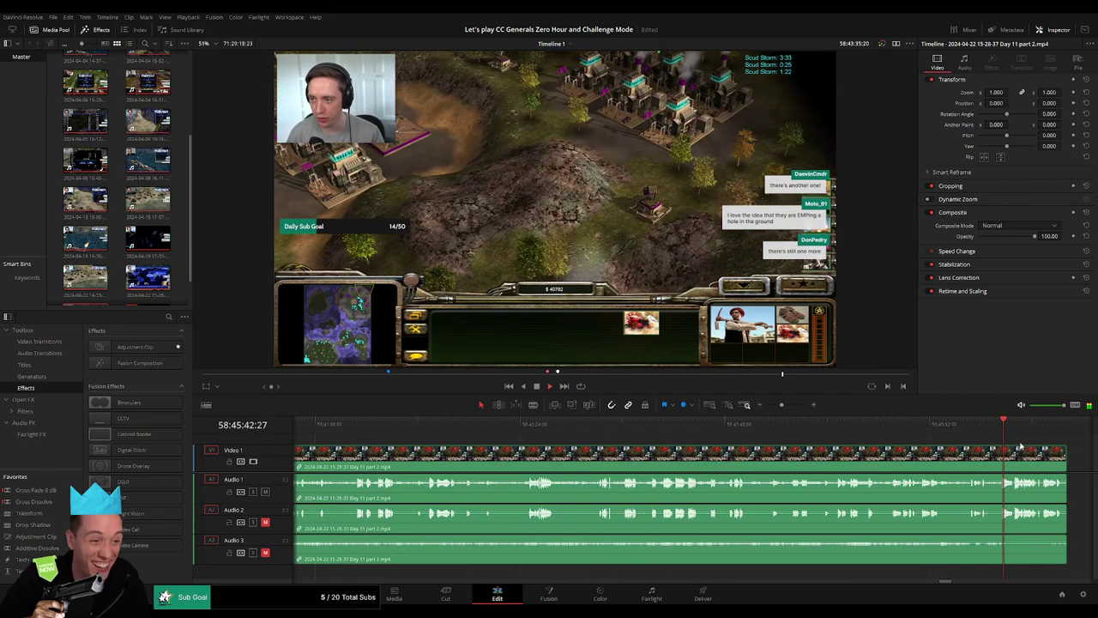
{"action": "key", "text": "ctrl+minus"}
{"action": "left_click_drag", "start_coordinate": [608, 424], "coordinate": [685, 426]}
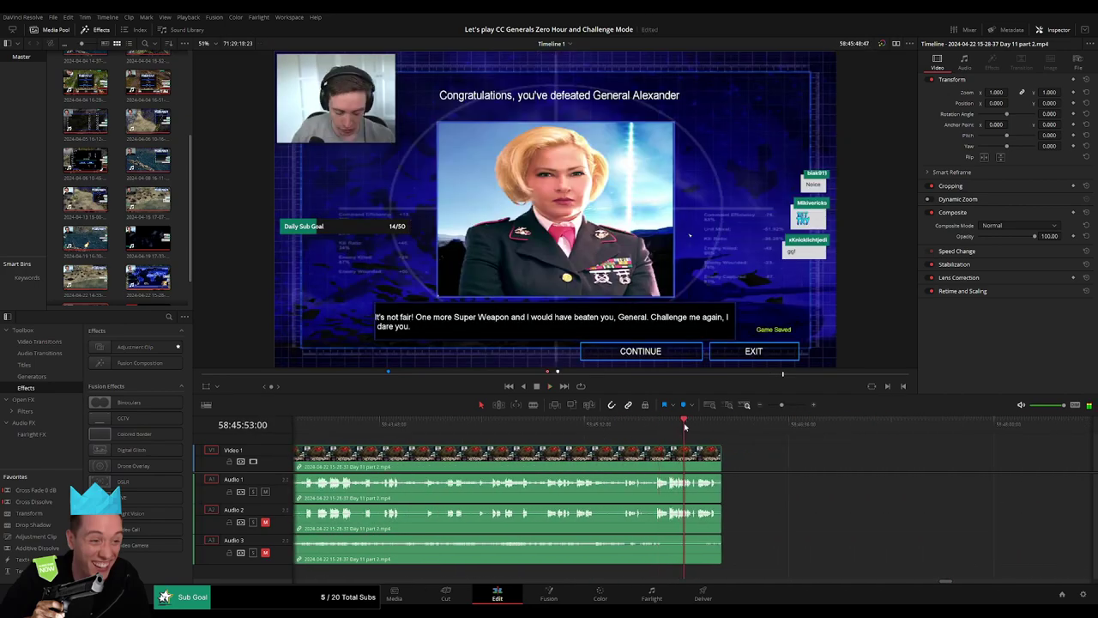
{"action": "key", "text": "space"}
{"action": "key", "text": "ctrl+equal"}
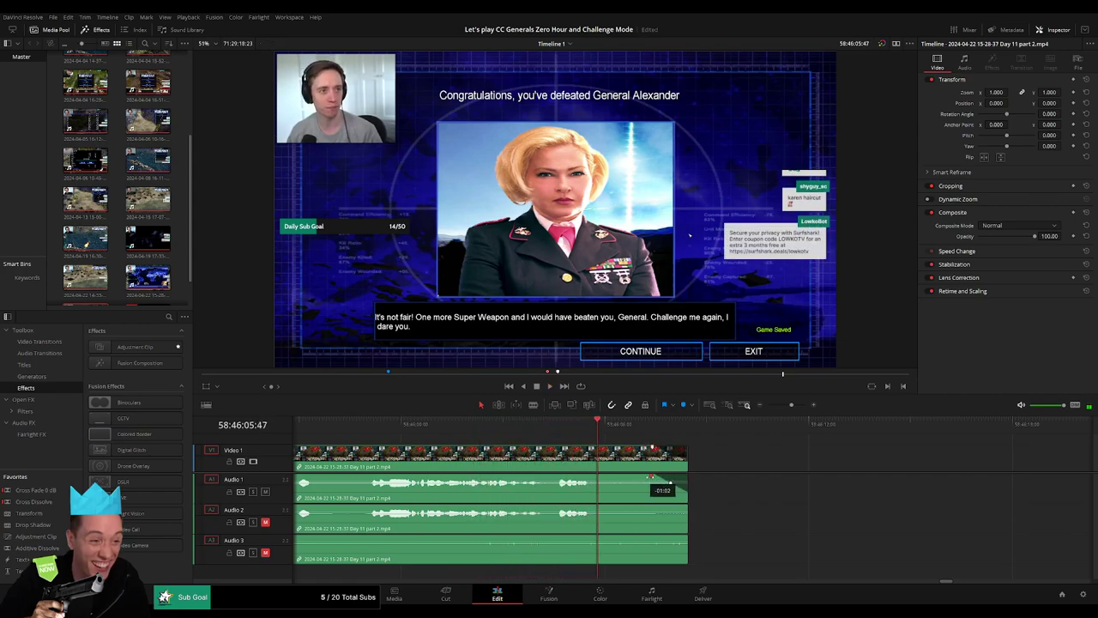
{"action": "left_click_drag", "start_coordinate": [652, 477], "coordinate": [650, 507]}
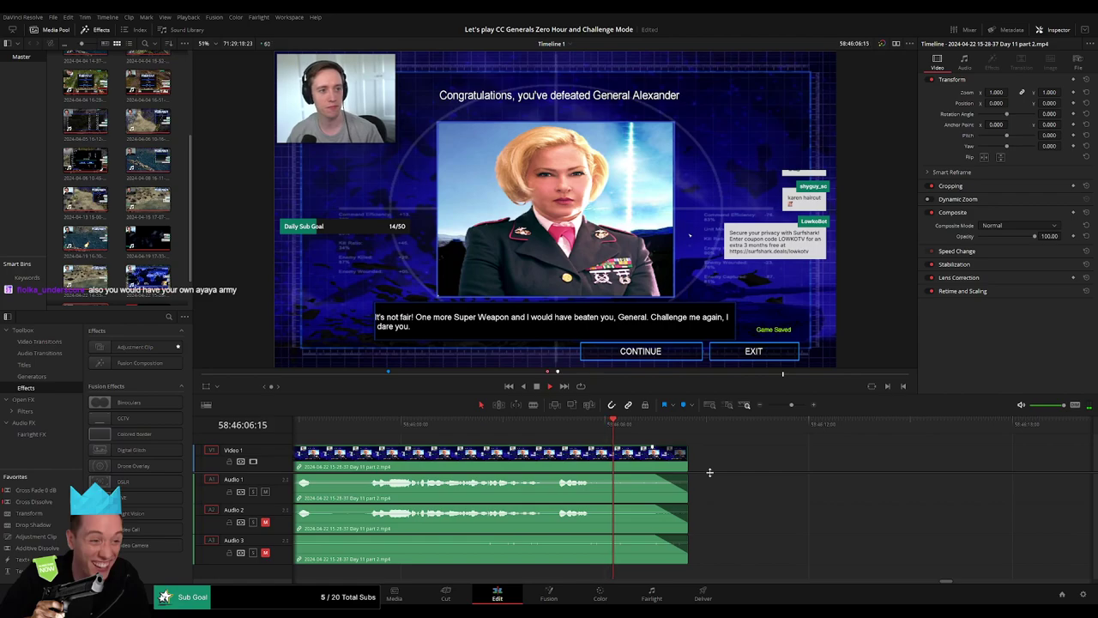
- Butt the purple clip against the green clip near 58:46, play the join, and return to the victory screen
{"action": "left_click_drag", "start_coordinate": [790, 413], "coordinate": [768, 412]}
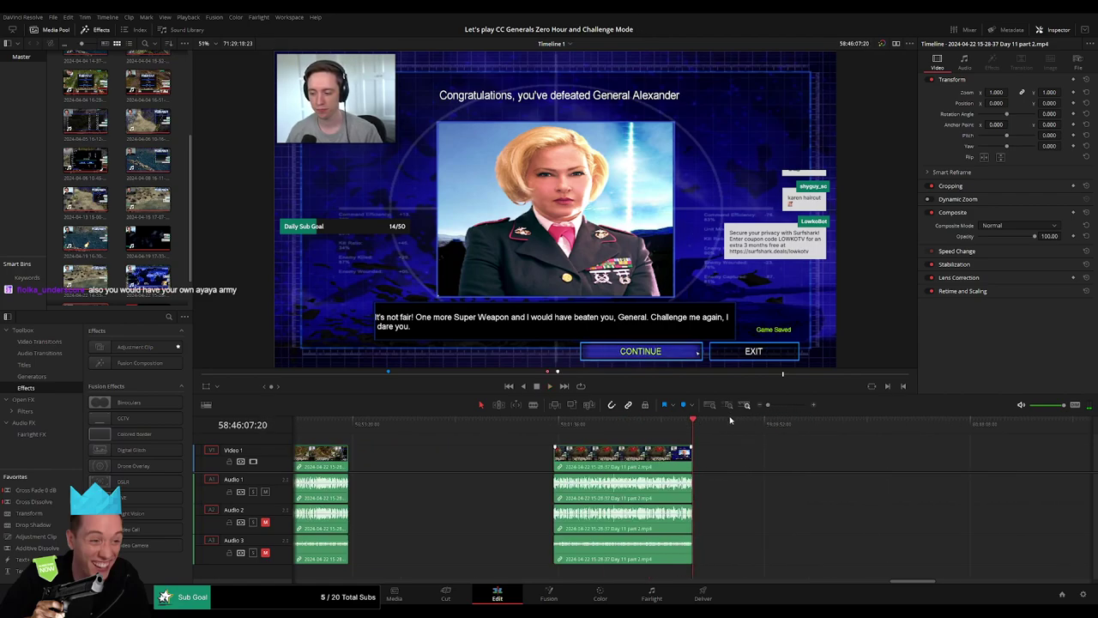
{"action": "scroll", "coordinate": [738, 454], "scroll_direction": "up", "scroll_amount": 2}
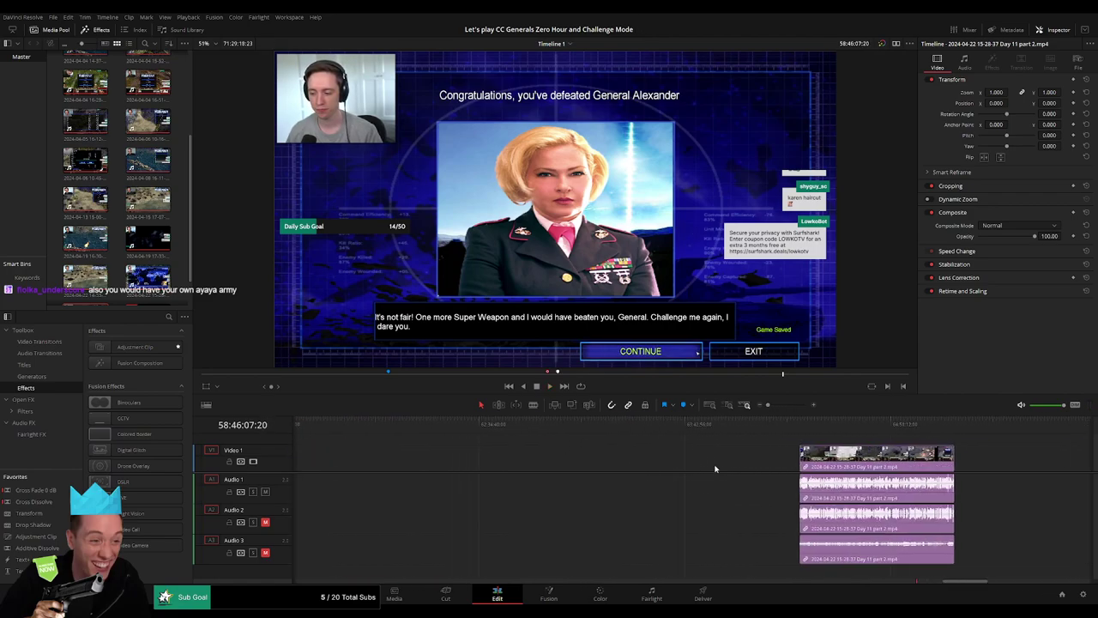
{"action": "scroll", "coordinate": [925, 467], "scroll_direction": "down", "scroll_amount": 2}
{"action": "mouse_move", "coordinate": [926, 468]}
{"action": "left_mouse_down"}
{"action": "mouse_move", "coordinate": [721, 469]}
{"action": "mouse_move", "coordinate": [715, 459]}
{"action": "left_mouse_up"}
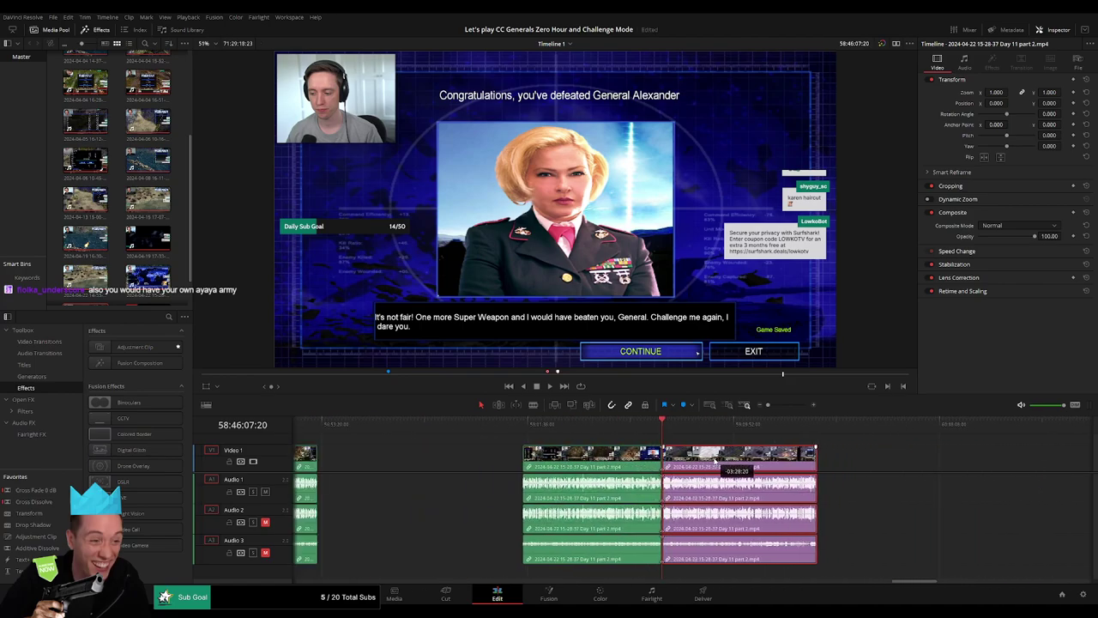
{"action": "left_click", "coordinate": [695, 442]}
{"action": "key", "text": "space"}
{"action": "left_click_drag", "start_coordinate": [768, 405], "coordinate": [789, 407]}
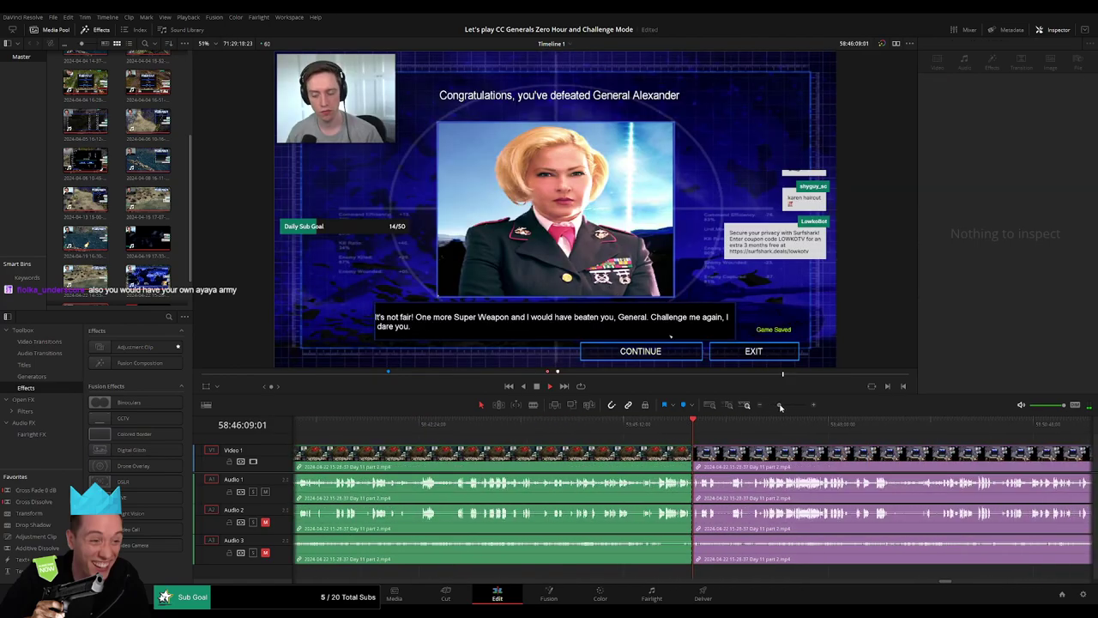
{"action": "scroll", "coordinate": [636, 433], "scroll_direction": "right", "scroll_amount": 3}
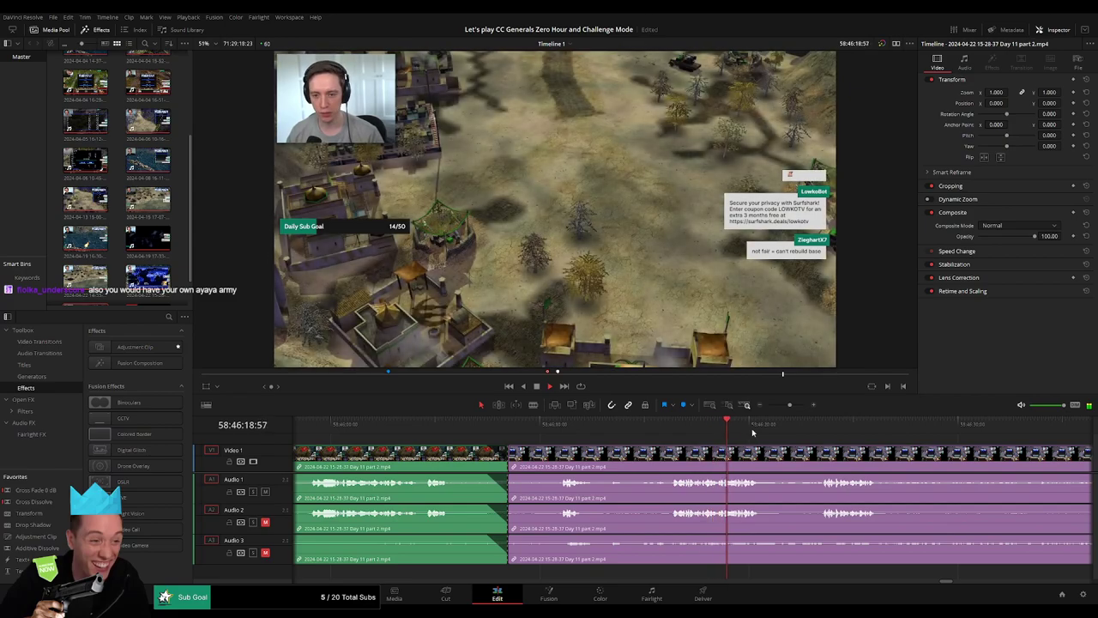
{"action": "left_click", "coordinate": [560, 436]}
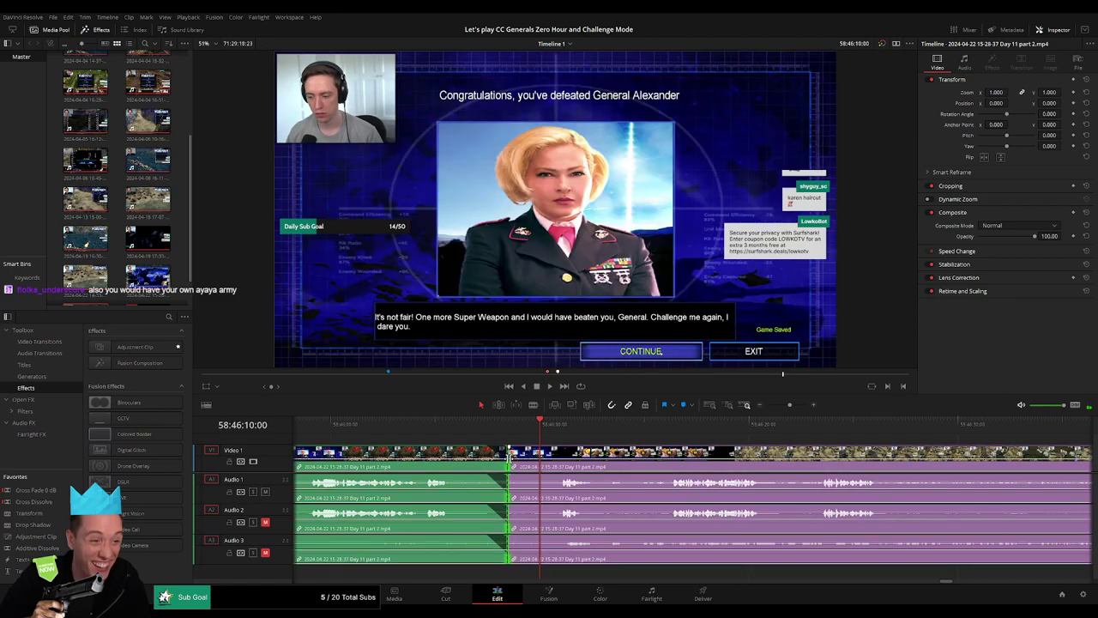
- Extend the green clip into the join, give the purple clip's audio a short fade-in, and preview
{"action": "mouse_move", "coordinate": [509, 458]}
{"action": "left_mouse_down"}
{"action": "mouse_move", "coordinate": [540, 458]}
{"action": "mouse_move", "coordinate": [540, 474]}
{"action": "left_mouse_up"}
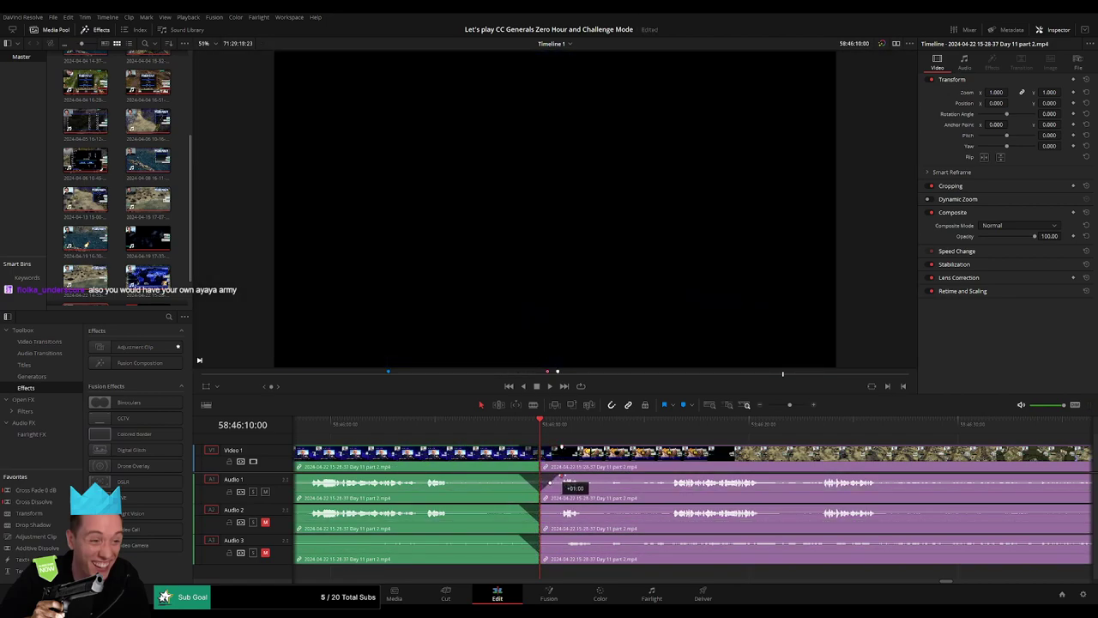
{"action": "left_click_drag", "start_coordinate": [543, 505], "coordinate": [556, 507]}
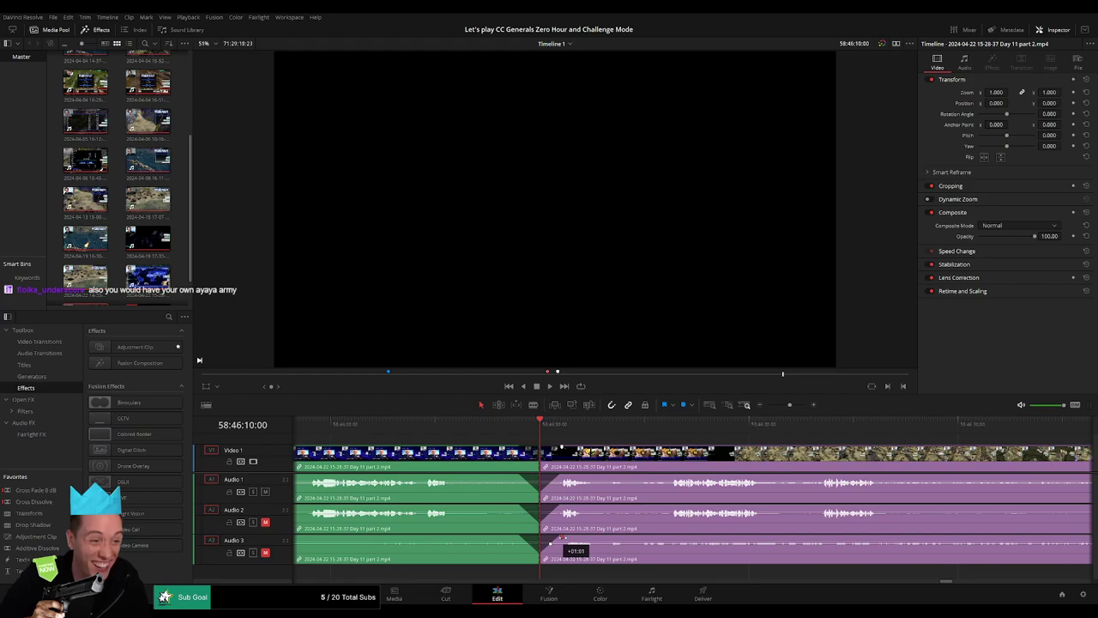
{"action": "key", "text": "space"}
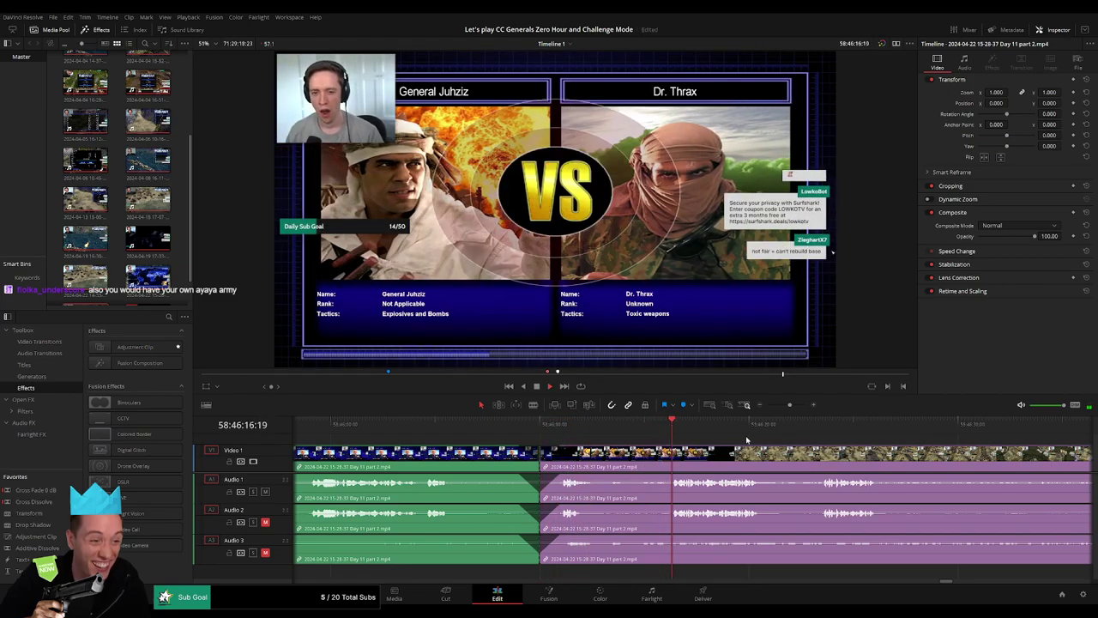
{"action": "scroll", "coordinate": [755, 432], "scroll_direction": "down", "scroll_amount": 2}
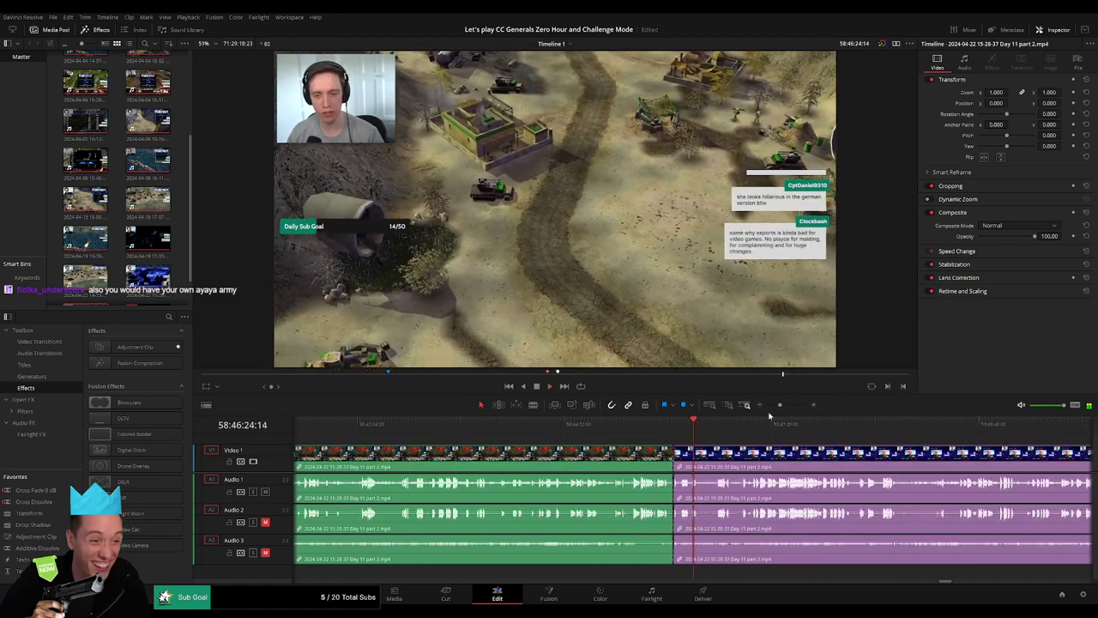
{"action": "left_click", "coordinate": [719, 429]}
{"action": "scroll", "coordinate": [719, 433], "scroll_direction": "down", "scroll_amount": 2}
{"action": "left_click", "coordinate": [614, 429]}
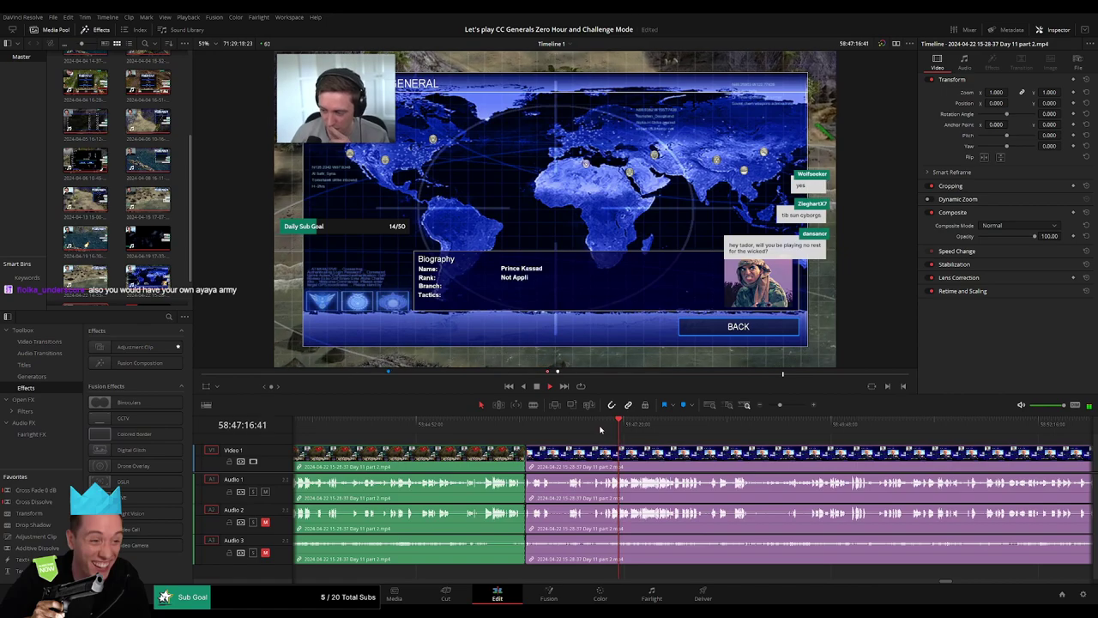
{"action": "left_click", "coordinate": [666, 429]}
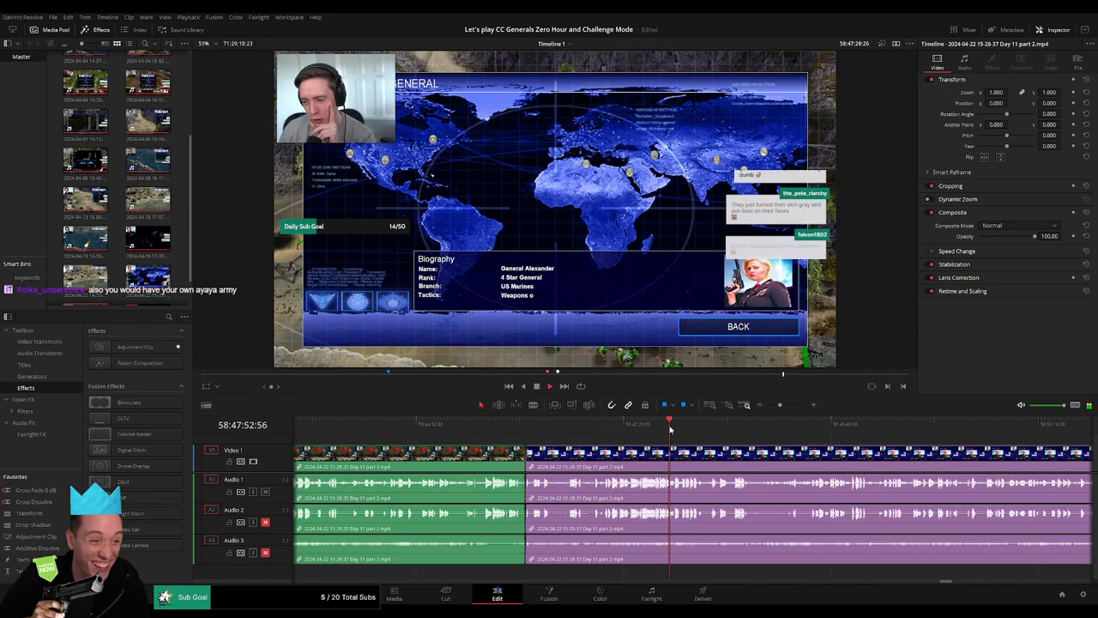
{"action": "left_click", "coordinate": [712, 429]}
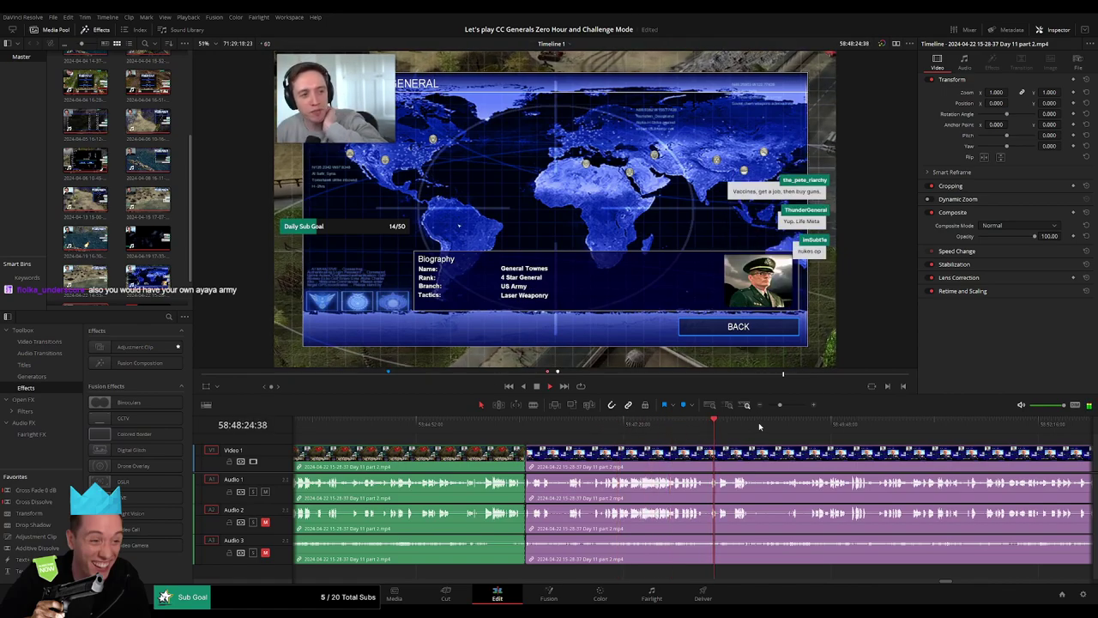
{"action": "scroll", "coordinate": [759, 427], "scroll_direction": "right", "scroll_amount": 5}
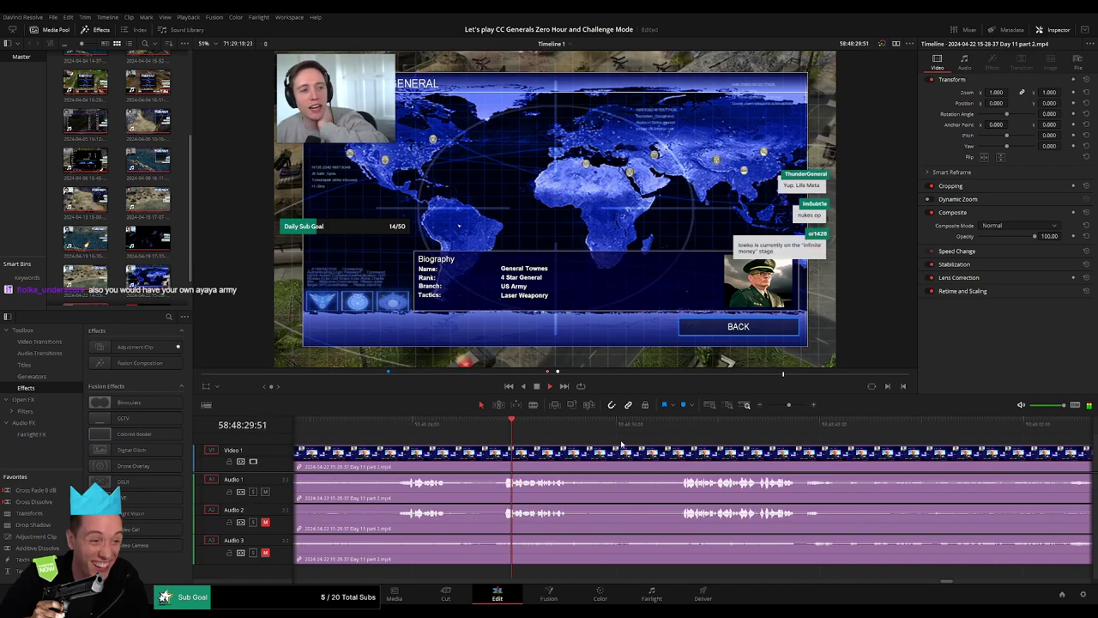
{"action": "left_click", "coordinate": [679, 426]}
{"action": "scroll", "coordinate": [742, 423], "scroll_direction": "right", "scroll_amount": 4}
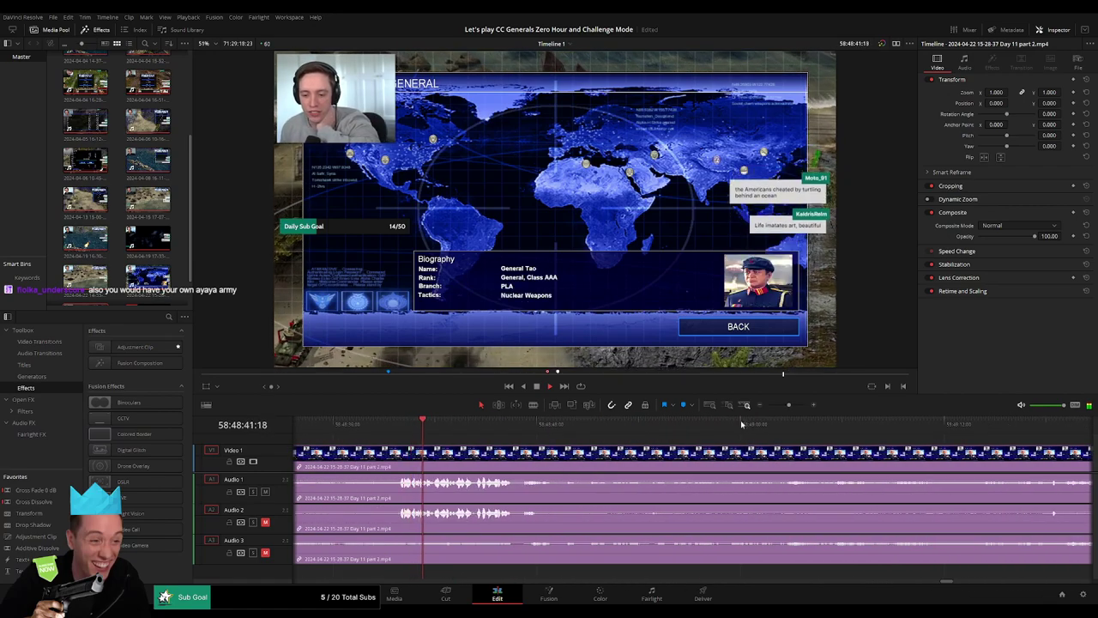
{"action": "scroll", "coordinate": [742, 423], "scroll_direction": "left", "scroll_amount": 4}
{"action": "left_click_drag", "start_coordinate": [789, 404], "coordinate": [785, 408]}
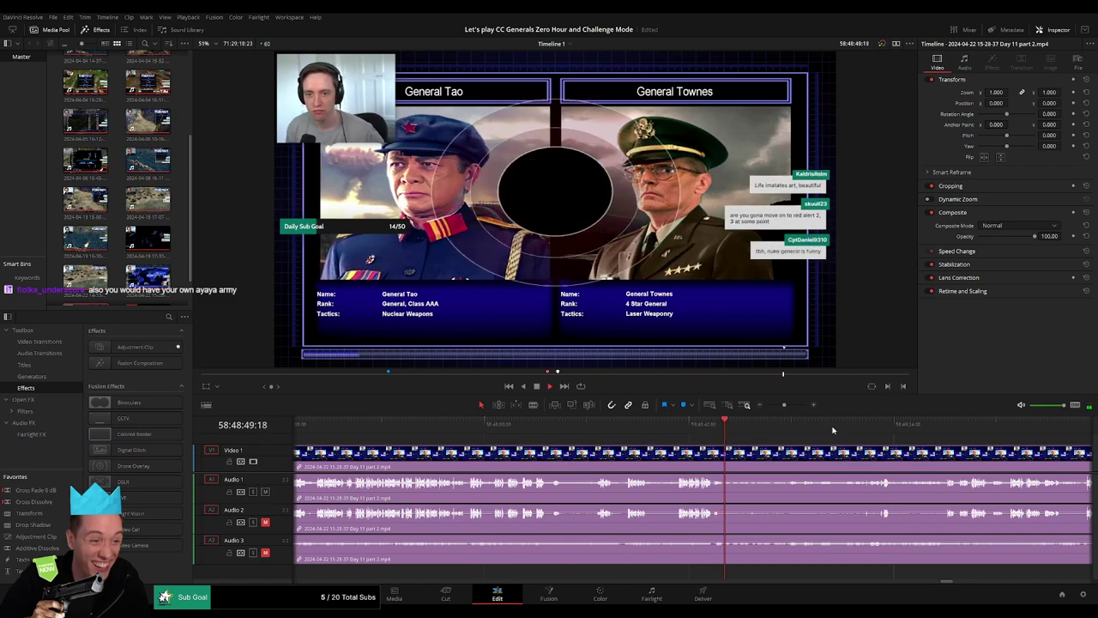
{"action": "left_click_drag", "start_coordinate": [843, 424], "coordinate": [876, 424]}
{"action": "key", "text": "space"}
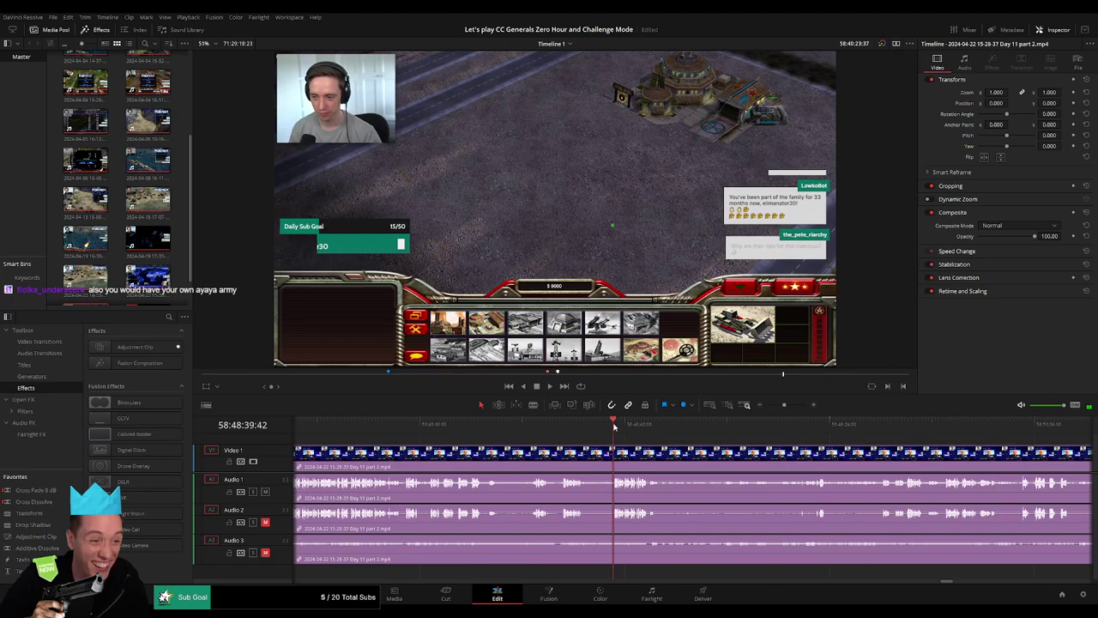
{"action": "key", "text": "space"}
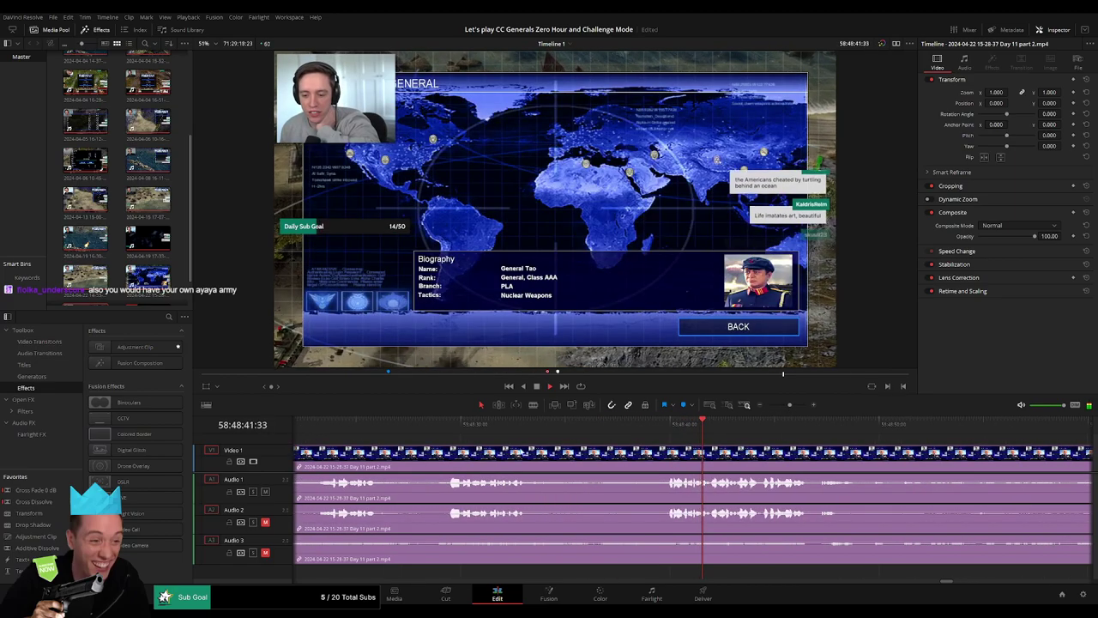
{"action": "left_click", "coordinate": [454, 424]}
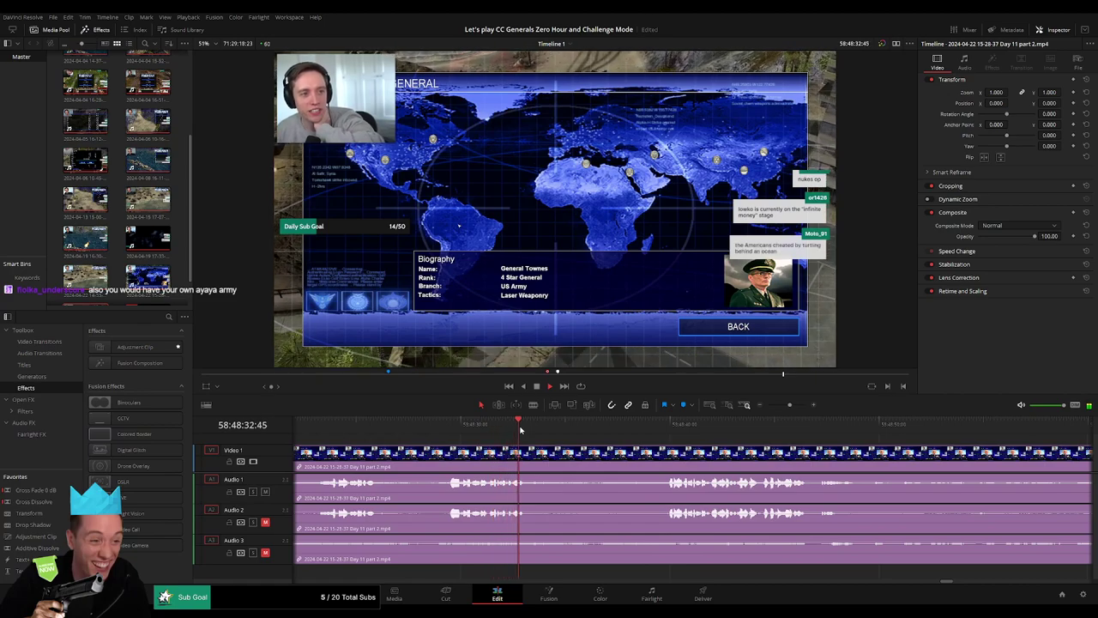
{"action": "left_click_drag", "start_coordinate": [519, 424], "coordinate": [663, 424]}
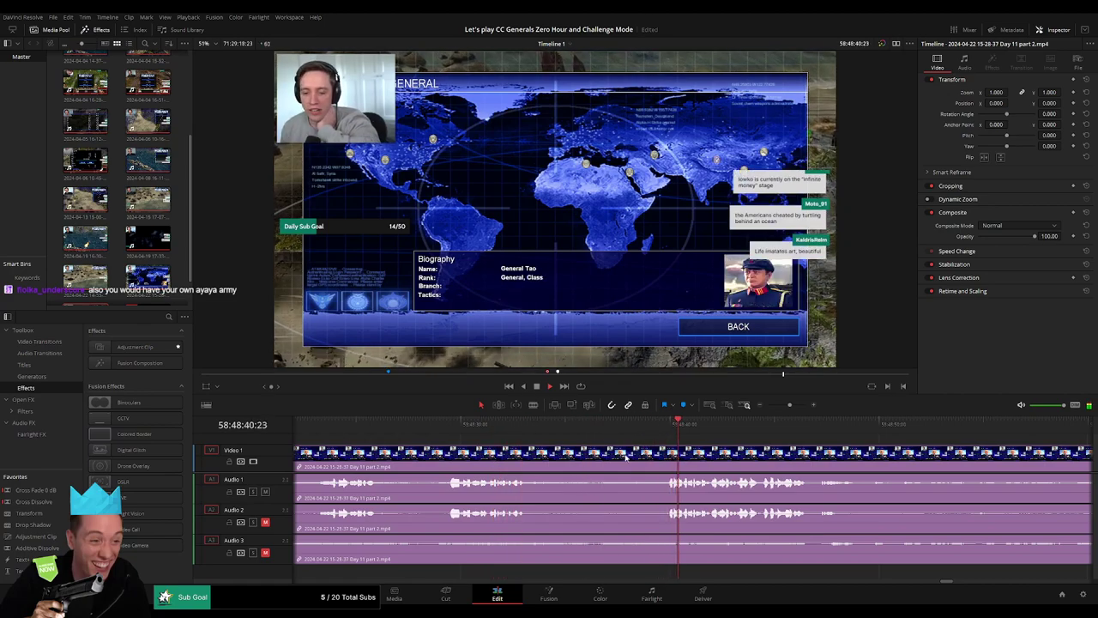
{"action": "left_click", "coordinate": [760, 405]}
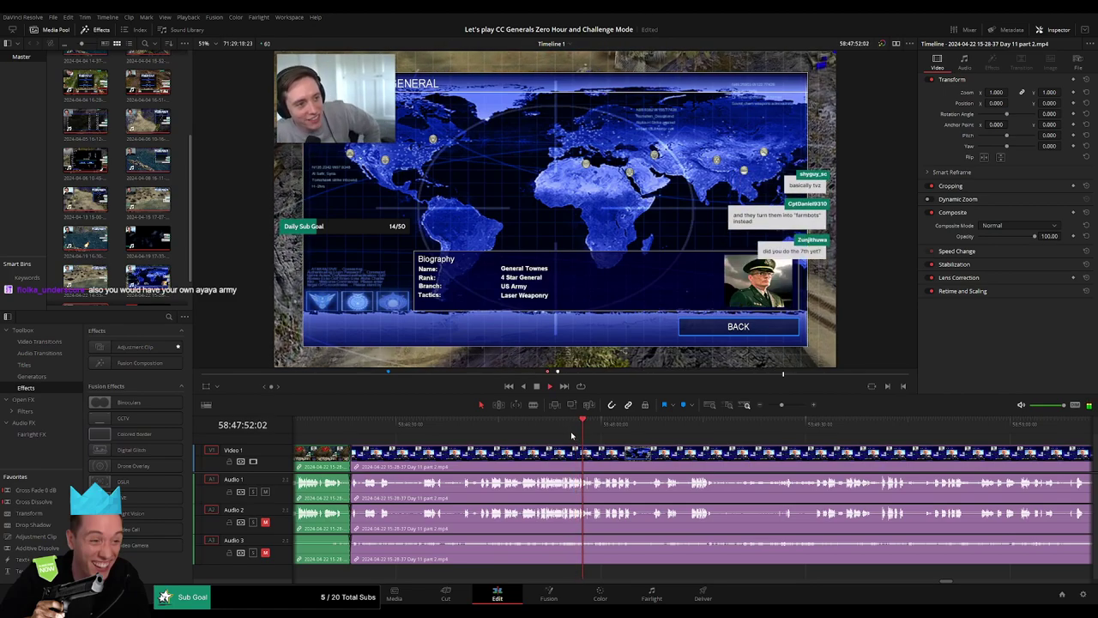
{"action": "left_click_drag", "start_coordinate": [620, 423], "coordinate": [657, 427]}
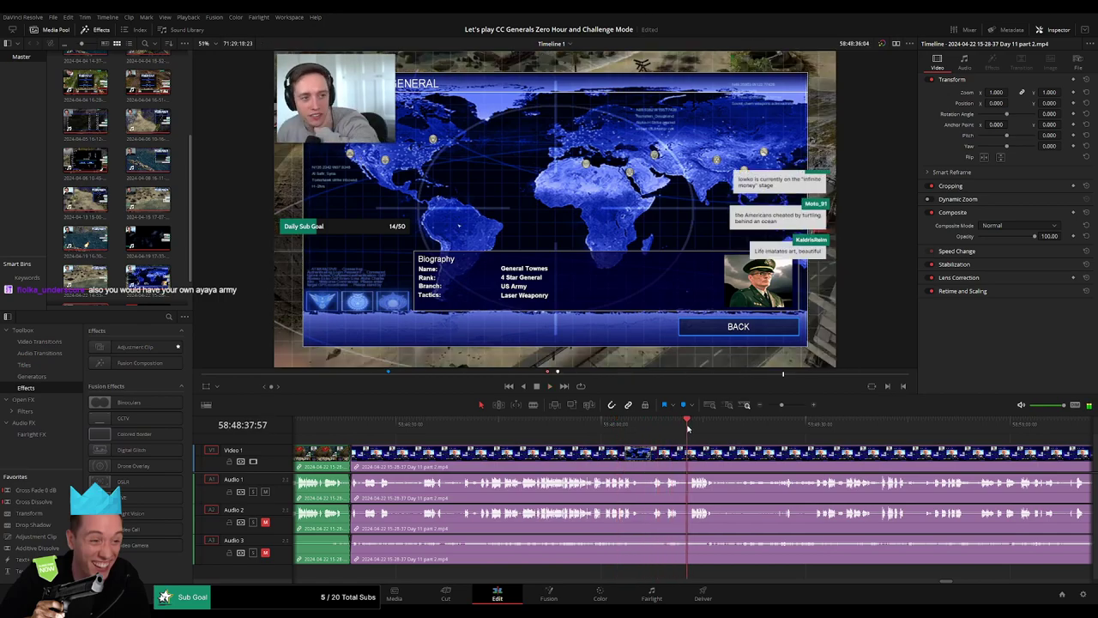
{"action": "left_click_drag", "start_coordinate": [781, 404], "coordinate": [793, 404]}
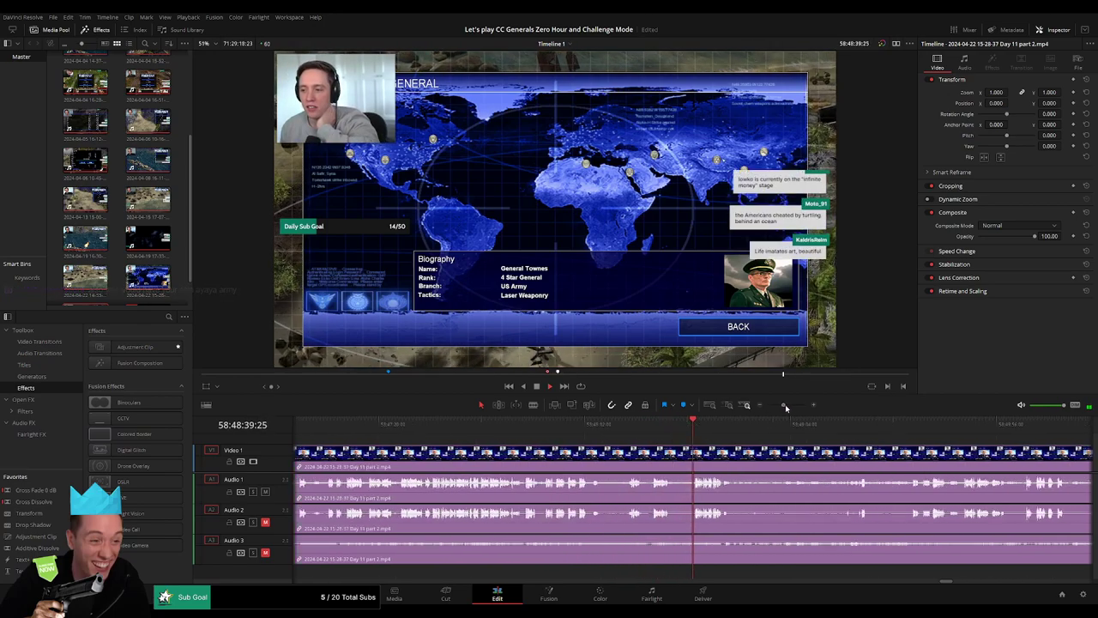
- Review the footage and zoom the timeline out to see the earlier clips
{"action": "left_click", "coordinate": [687, 424]}
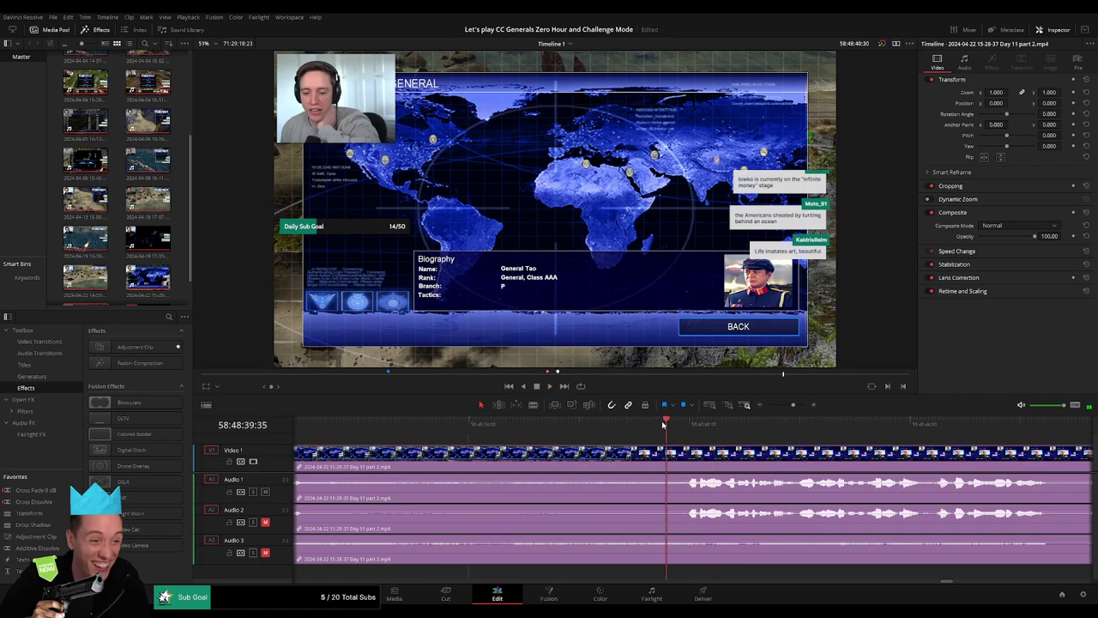
{"action": "left_click_drag", "start_coordinate": [663, 423], "coordinate": [635, 429]}
{"action": "left_click_drag", "start_coordinate": [782, 409], "coordinate": [772, 404]}
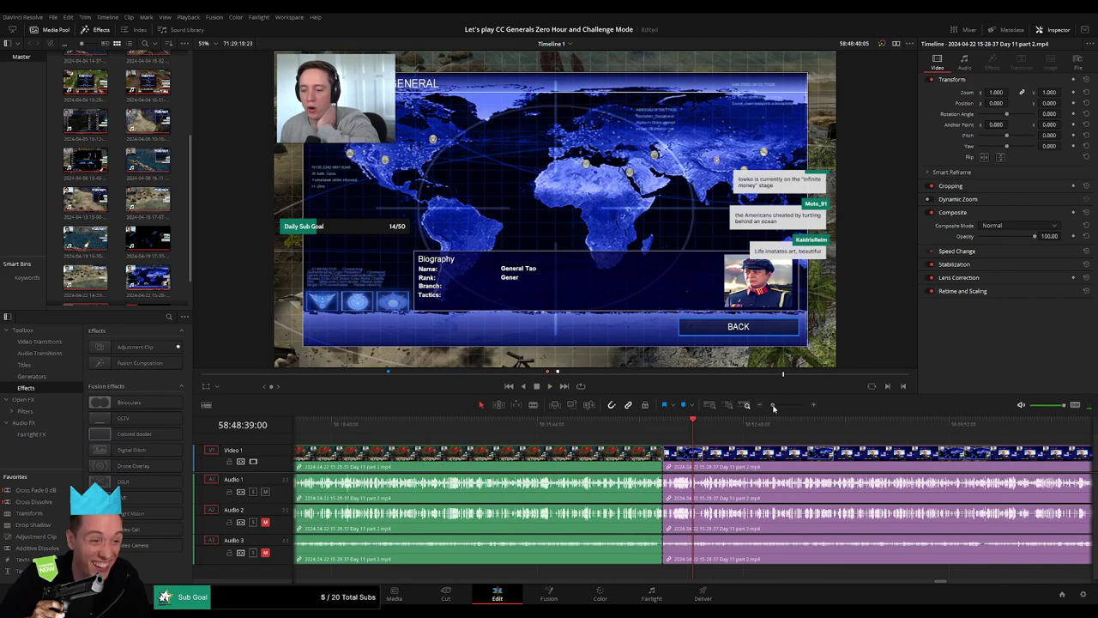
{"action": "key", "text": "space"}
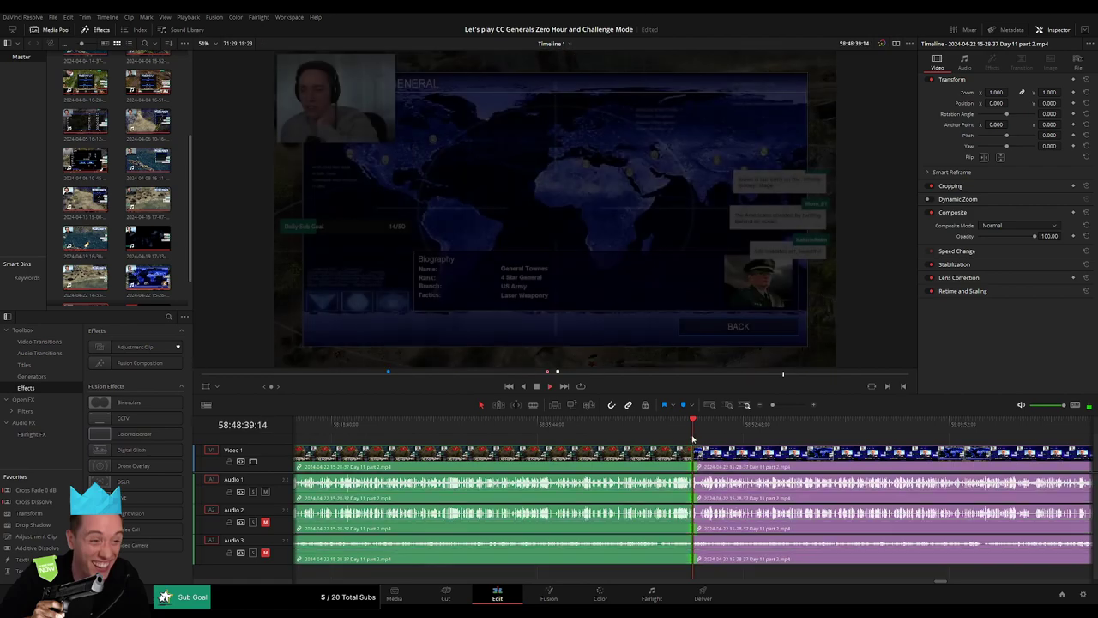
{"action": "scroll", "coordinate": [564, 436], "scroll_direction": "right", "scroll_amount": 3}
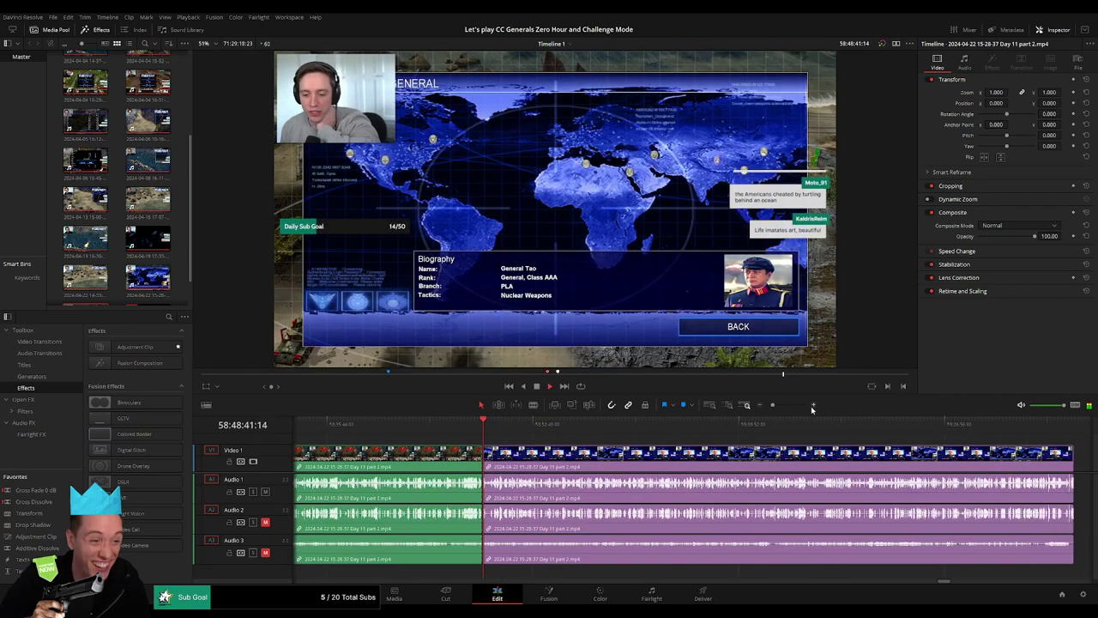
{"action": "scroll", "coordinate": [549, 438], "scroll_direction": "down", "scroll_amount": 5}
{"action": "scroll", "coordinate": [532, 440], "scroll_direction": "right", "scroll_amount": 2}
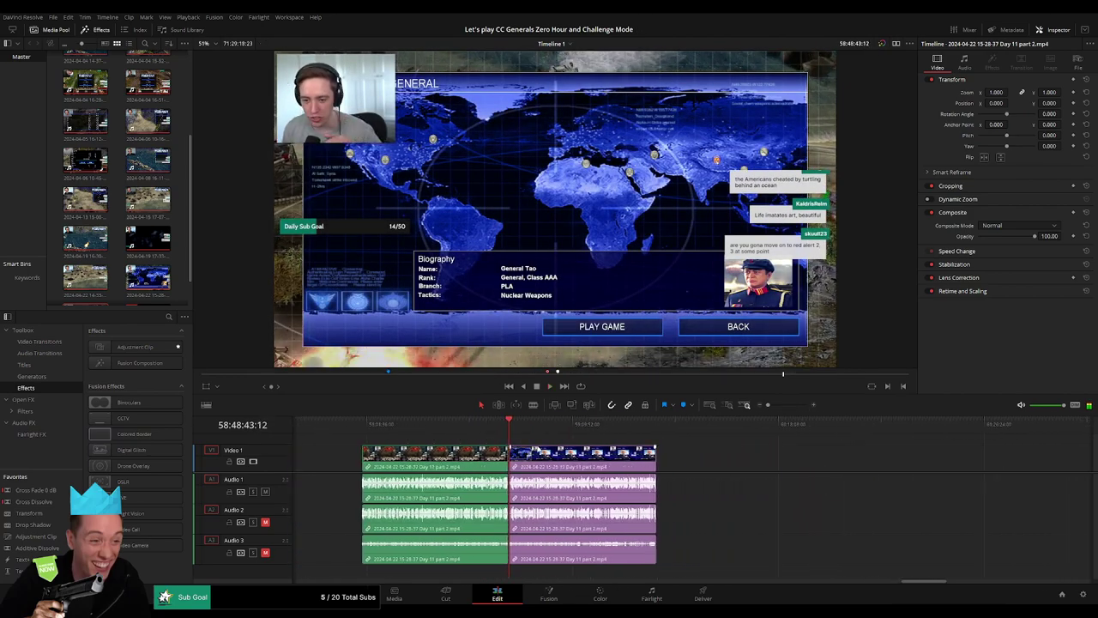
{"action": "key", "text": "Home"}
{"action": "scroll", "coordinate": [511, 426], "scroll_direction": "right", "scroll_amount": 3}
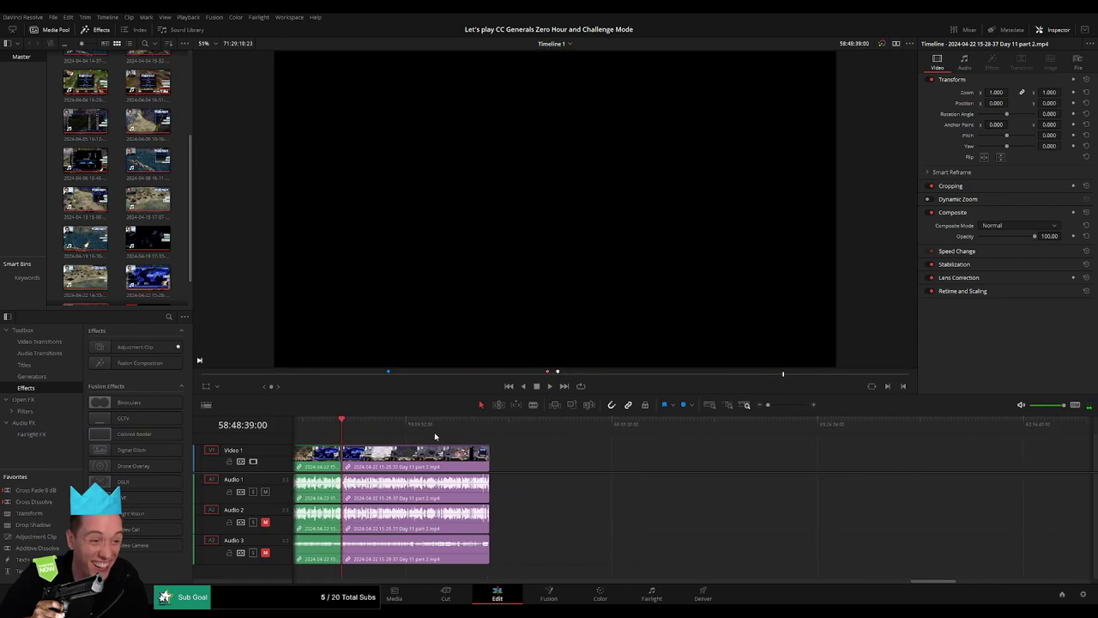
{"action": "left_click_drag", "start_coordinate": [443, 470], "coordinate": [776, 470]}
{"action": "left_click", "coordinate": [502, 464]}
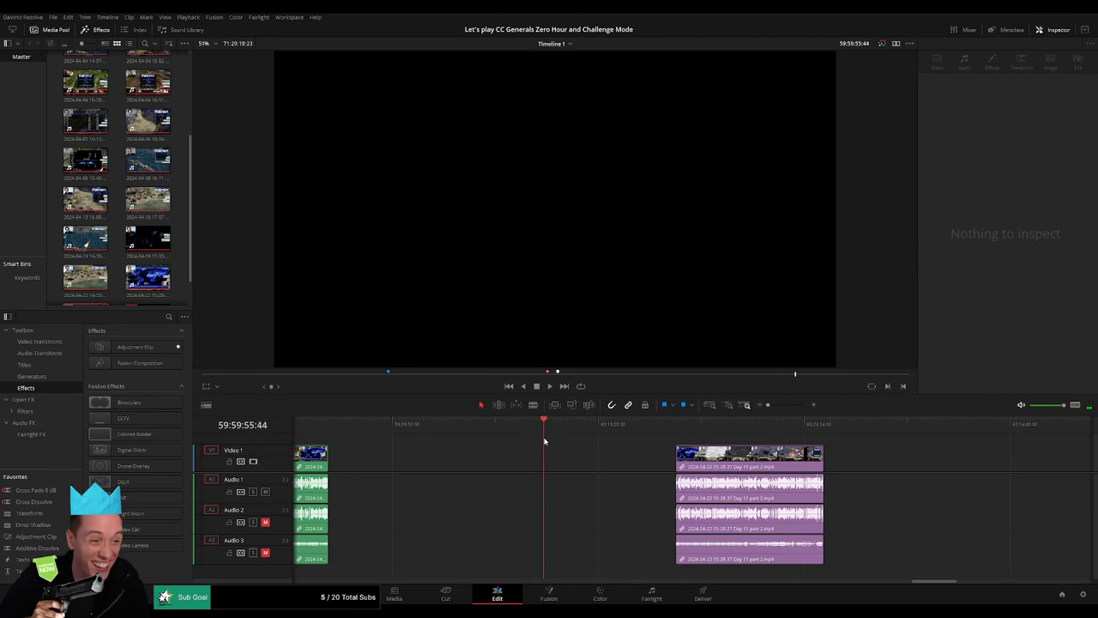
- Park the playhead at 60:00:00:00 and slide the Day 12 clip left to snap against it
{"action": "left_click", "coordinate": [776, 406]}
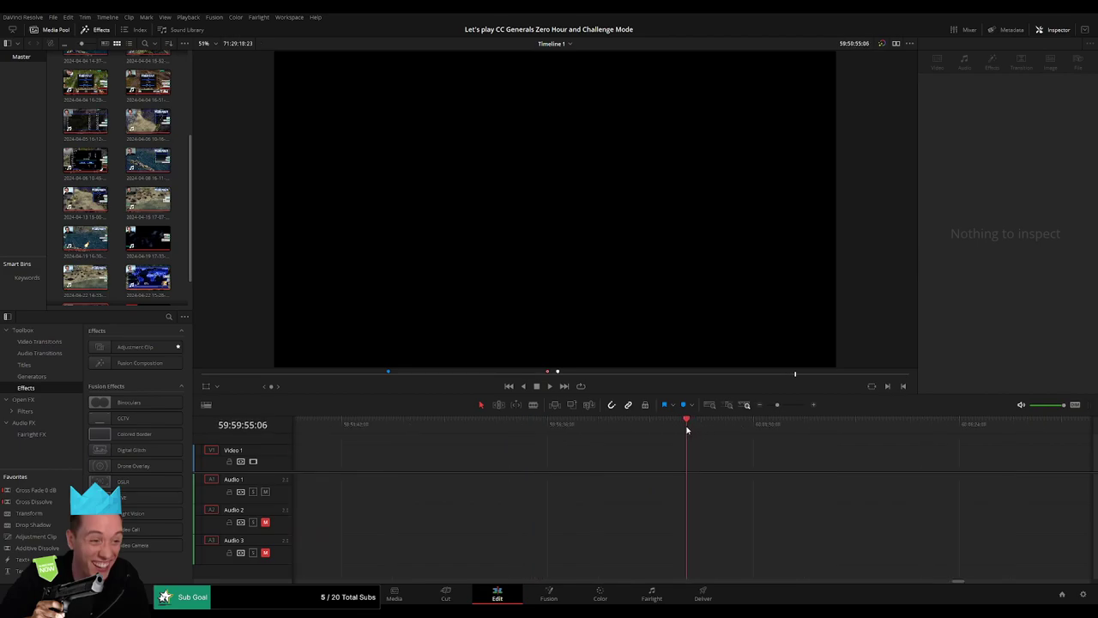
{"action": "left_click_drag", "start_coordinate": [690, 426], "coordinate": [691, 426]}
{"action": "key", "text": "ctrl+minus"}
{"action": "left_click_drag", "start_coordinate": [872, 455], "coordinate": [740, 455]}
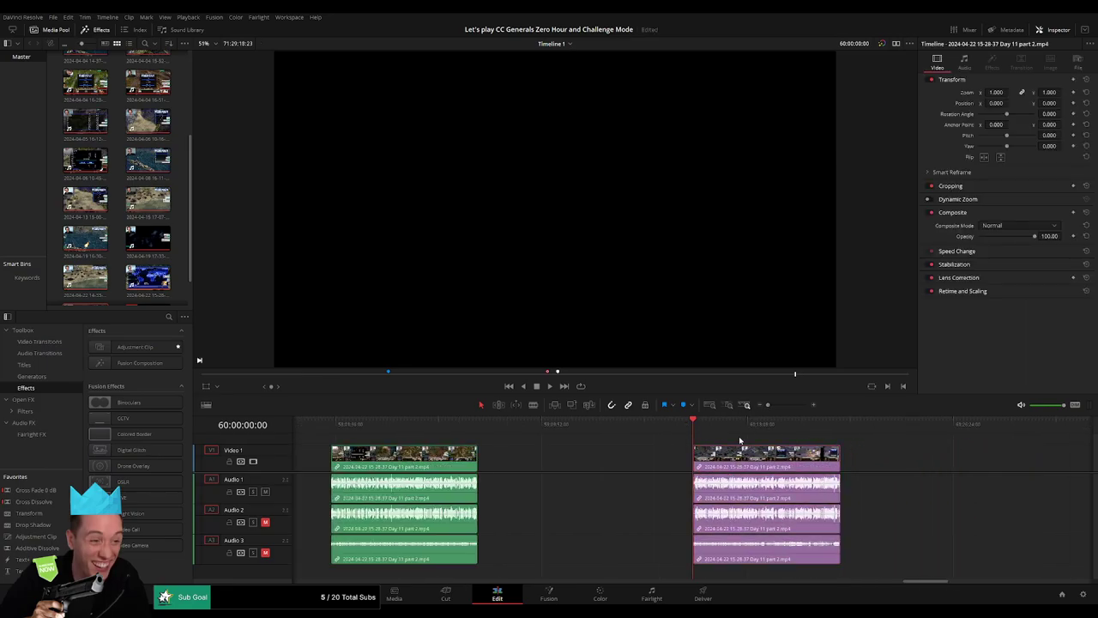
{"action": "key", "text": "space"}
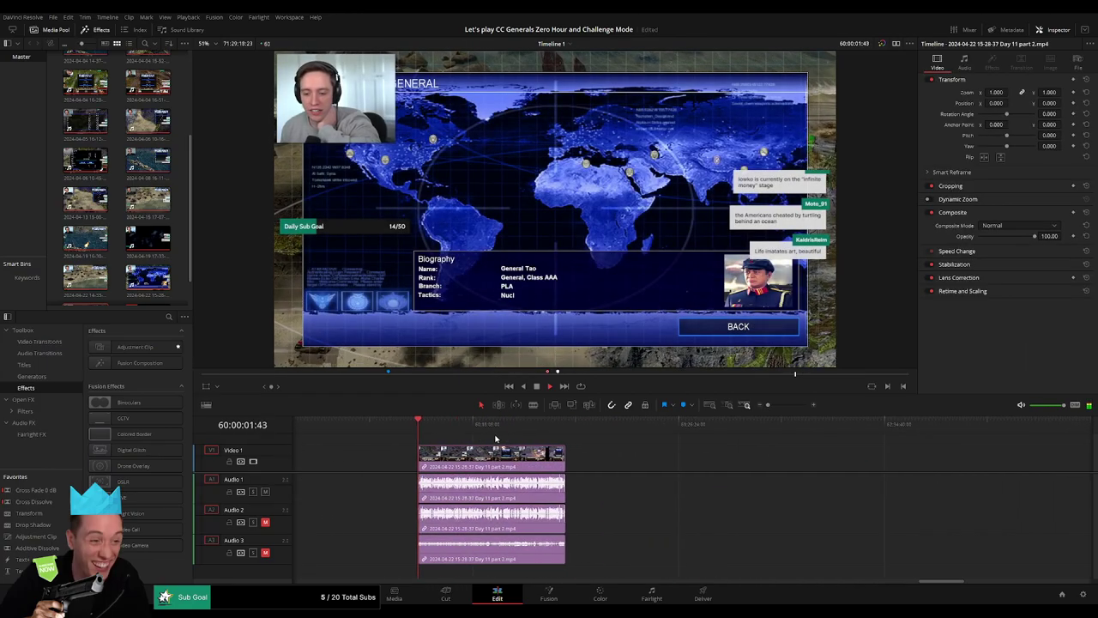
{"action": "left_click", "coordinate": [567, 424]}
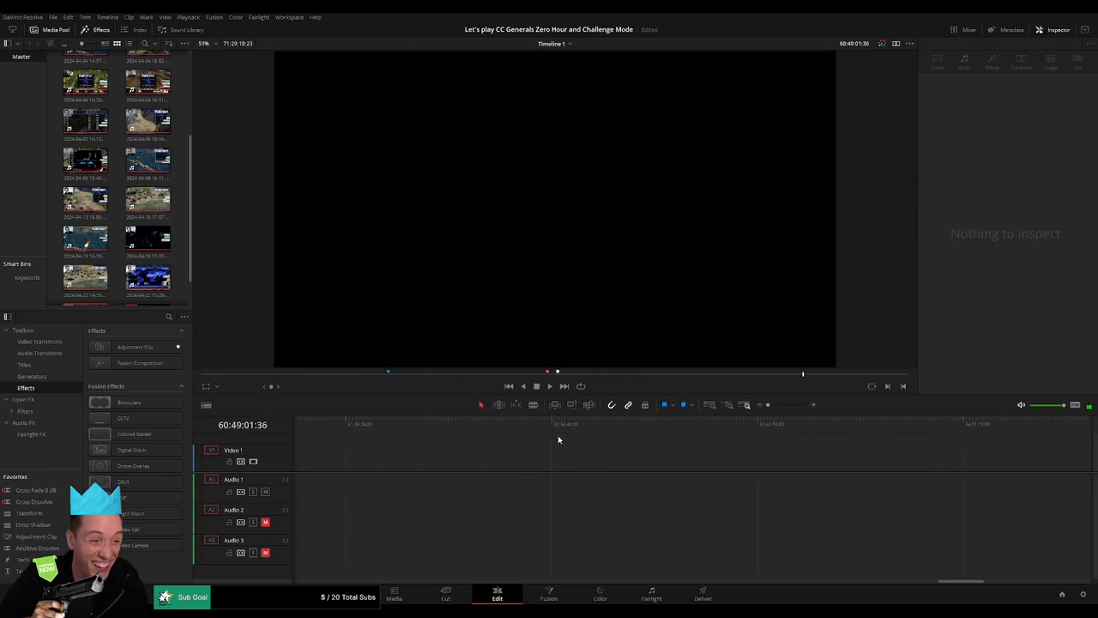
{"action": "scroll", "coordinate": [561, 448], "scroll_direction": "right", "scroll_amount": 5}
{"action": "scroll", "coordinate": [593, 458], "scroll_direction": "left", "scroll_amount": 5}
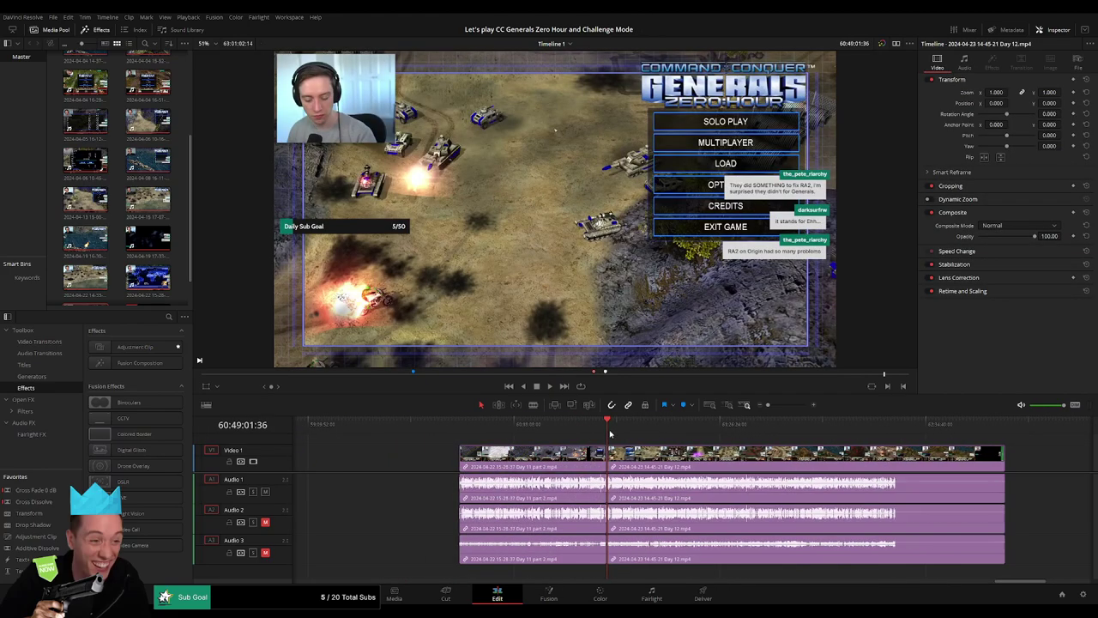
- Add a transition at the Day 11 part 2 / Day 12 edit point and play through it
{"action": "key", "text": "Home"}
{"action": "left_click_drag", "start_coordinate": [482, 426], "coordinate": [609, 429]}
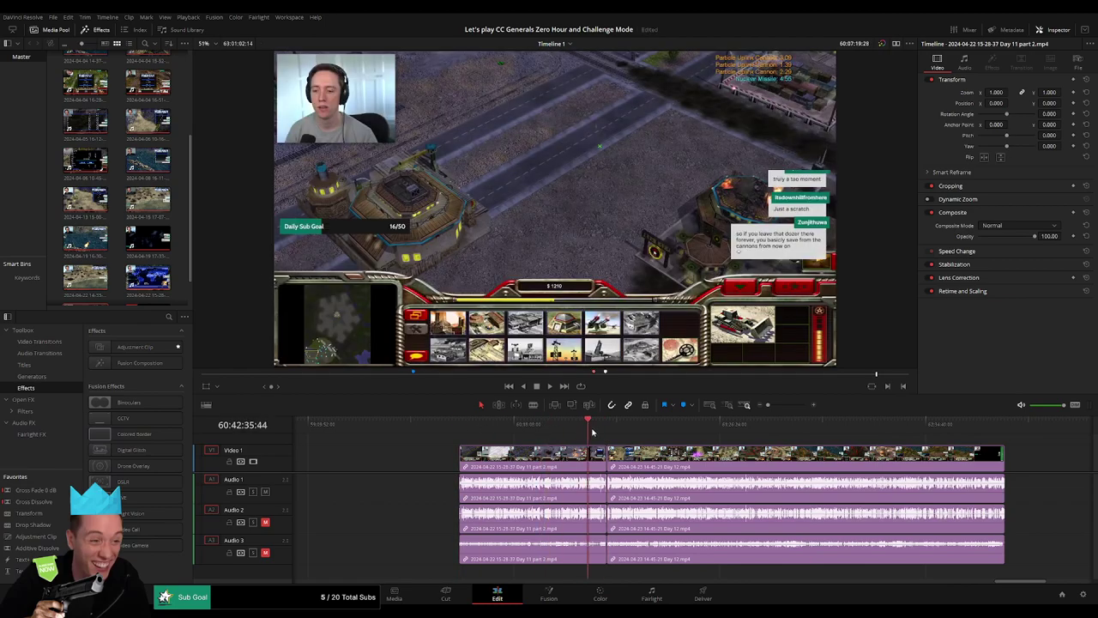
{"action": "left_click", "coordinate": [788, 406]}
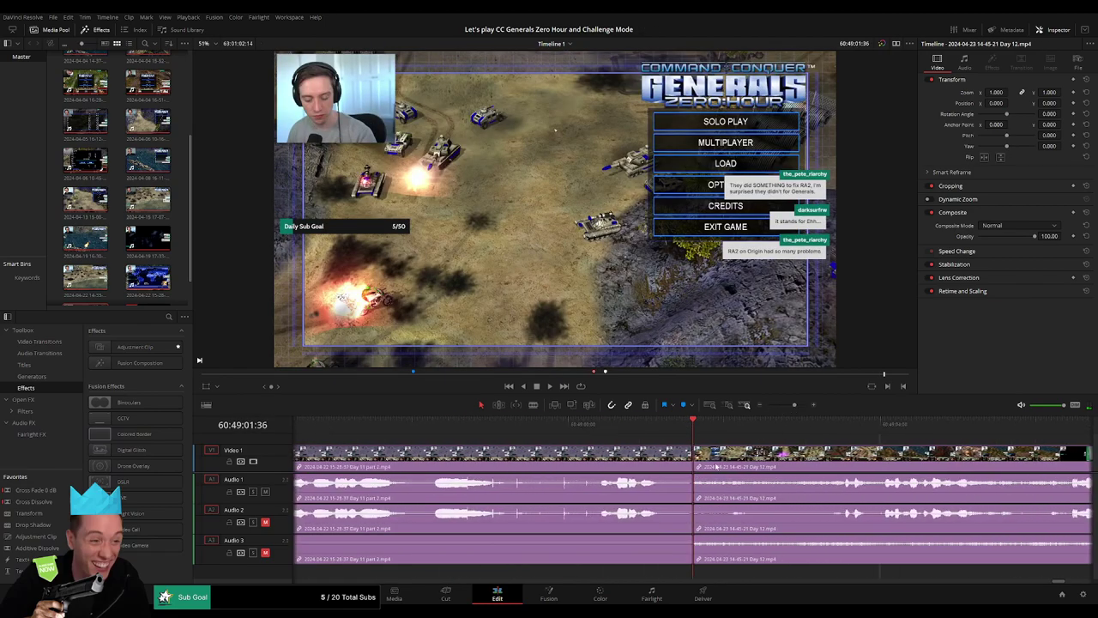
{"action": "key", "text": "ctrl+t"}
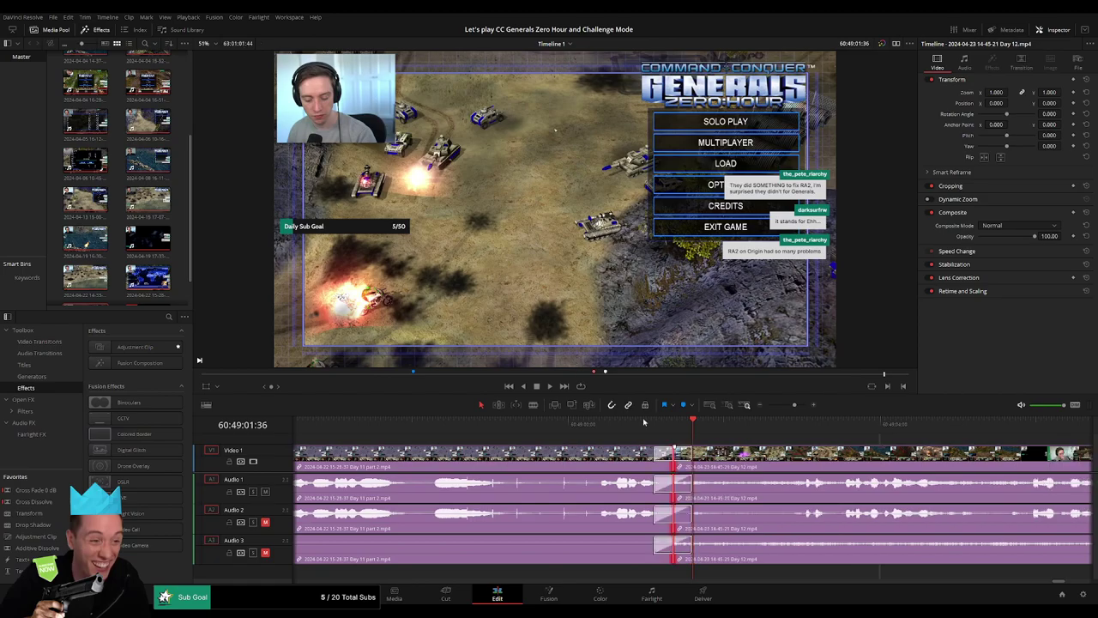
{"action": "key", "text": "space"}
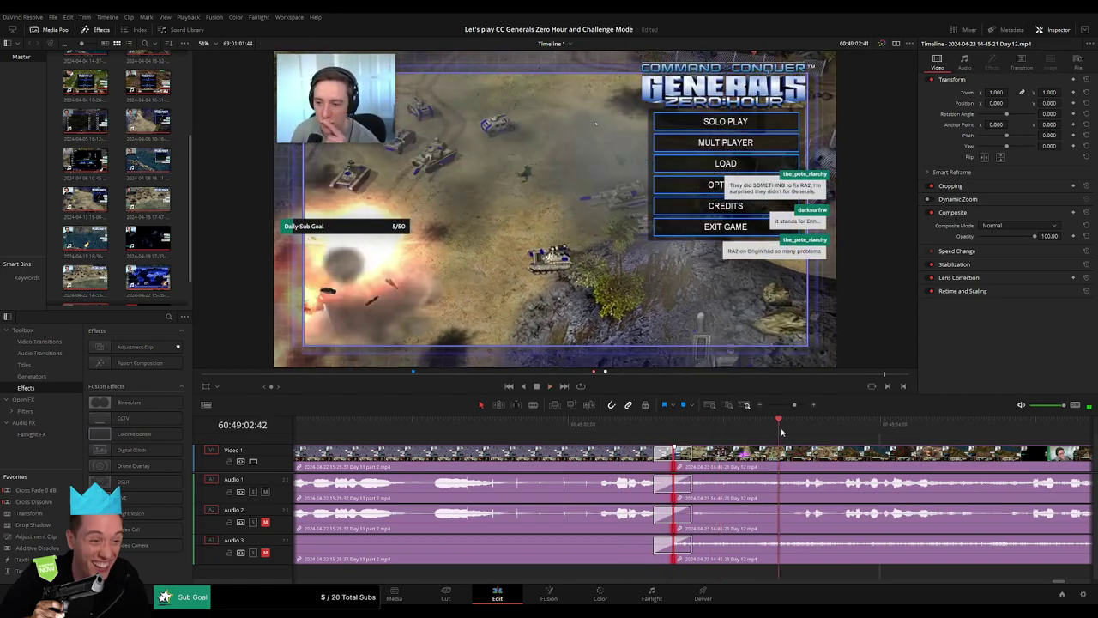
- Scrub through the Day 12 footage and park the playhead at 60:52:21:59
{"action": "key", "text": "ctrl+minus"}
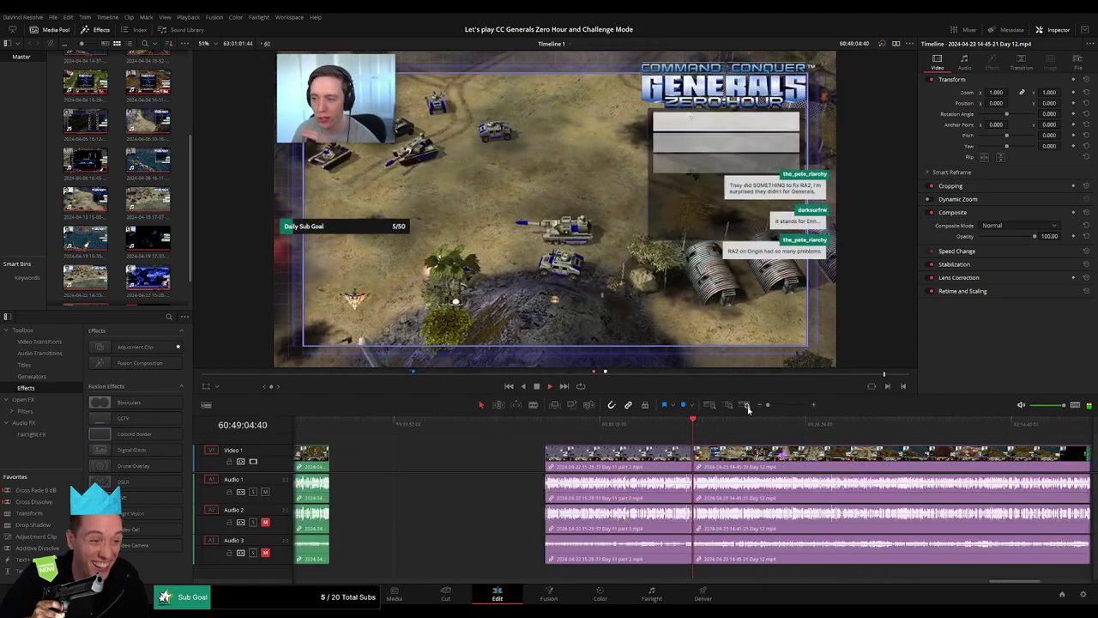
{"action": "scroll", "coordinate": [549, 433], "scroll_direction": "right", "scroll_amount": 2}
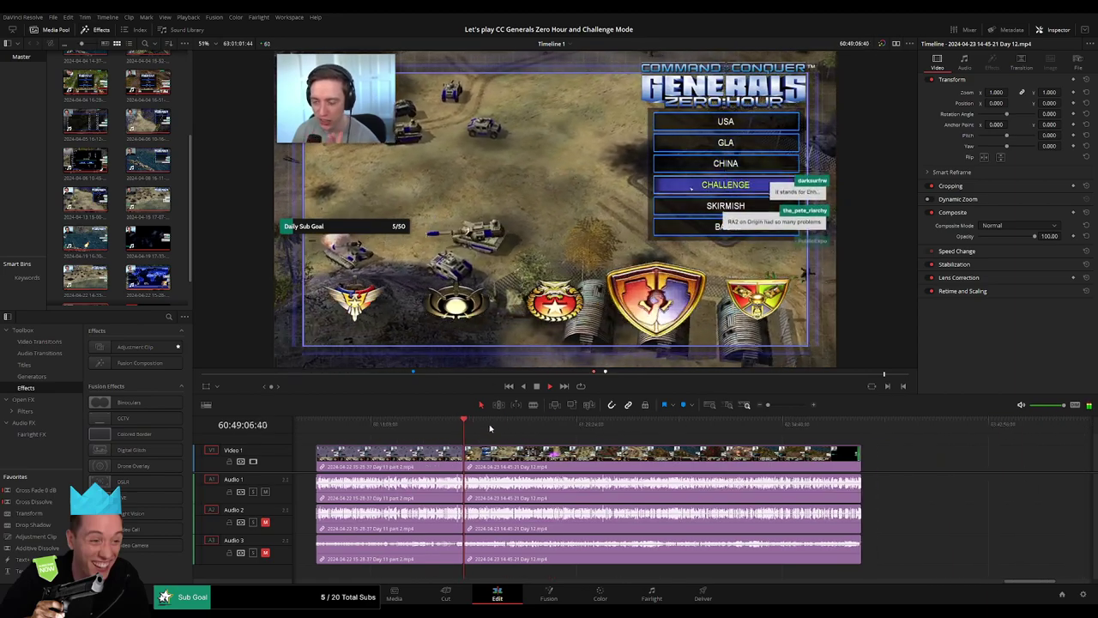
{"action": "left_click", "coordinate": [471, 431]}
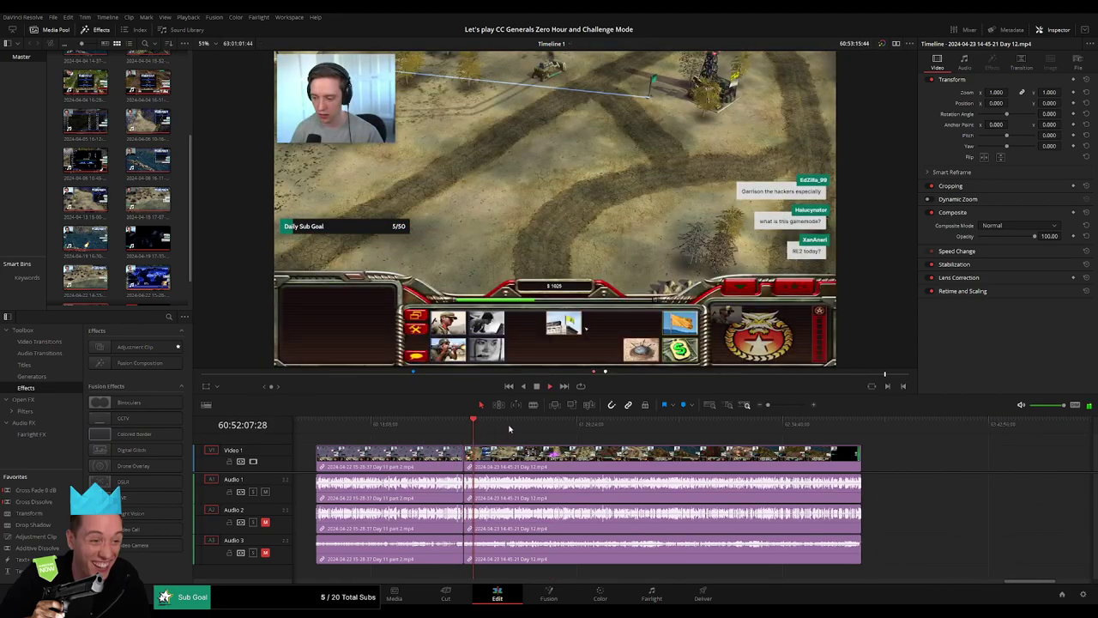
{"action": "left_click_drag", "start_coordinate": [766, 404], "coordinate": [769, 404]}
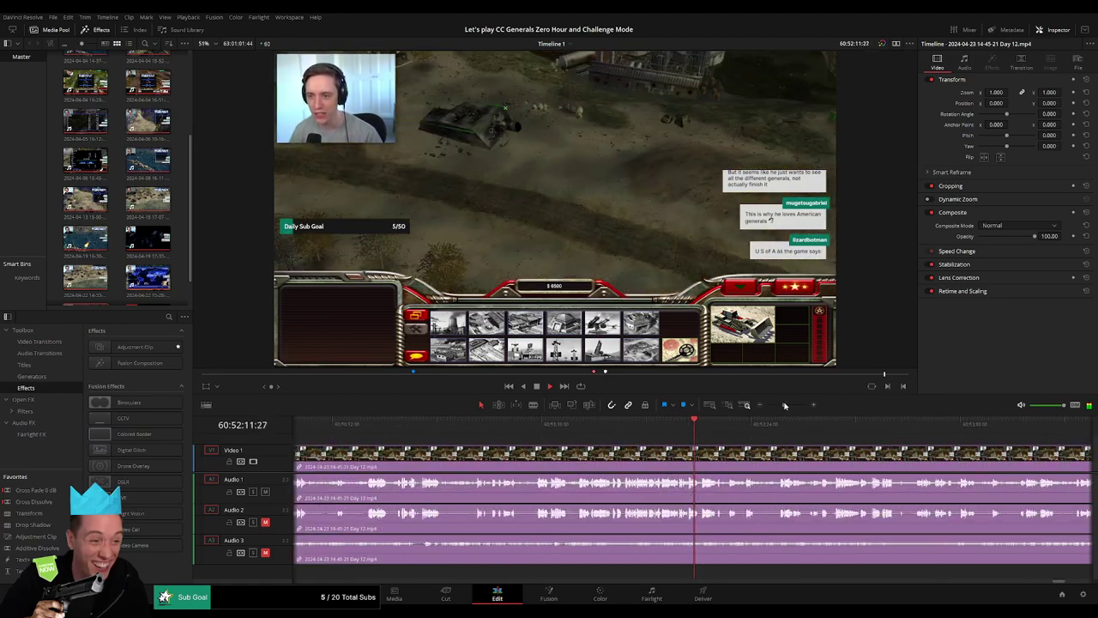
{"action": "left_click_drag", "start_coordinate": [769, 405], "coordinate": [789, 405]}
{"action": "left_click", "coordinate": [520, 424]}
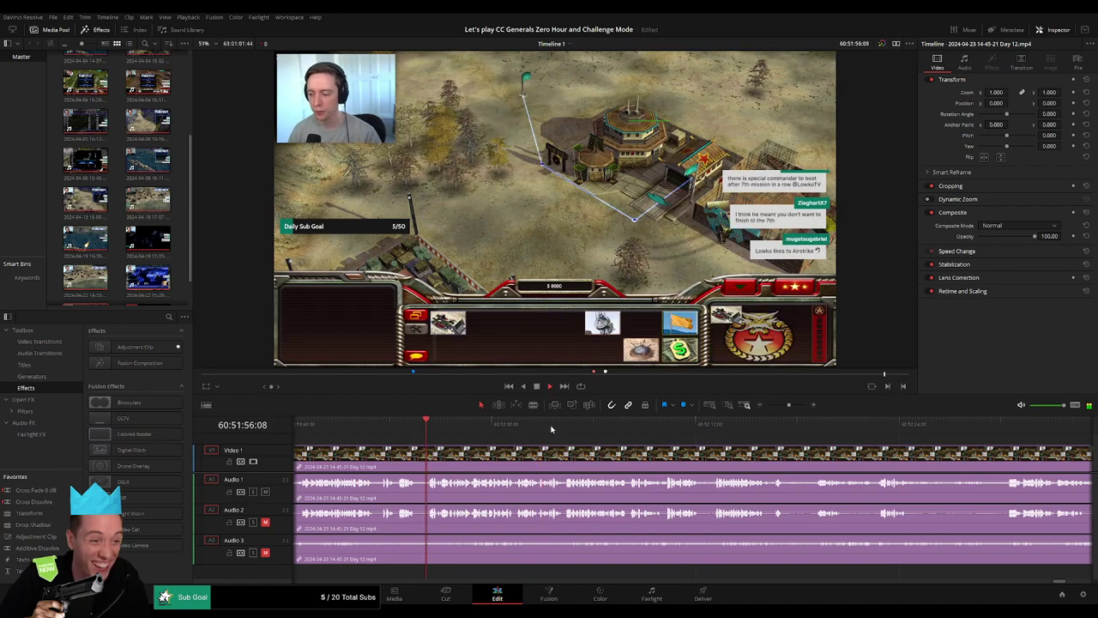
{"action": "left_click_drag", "start_coordinate": [767, 424], "coordinate": [814, 424]}
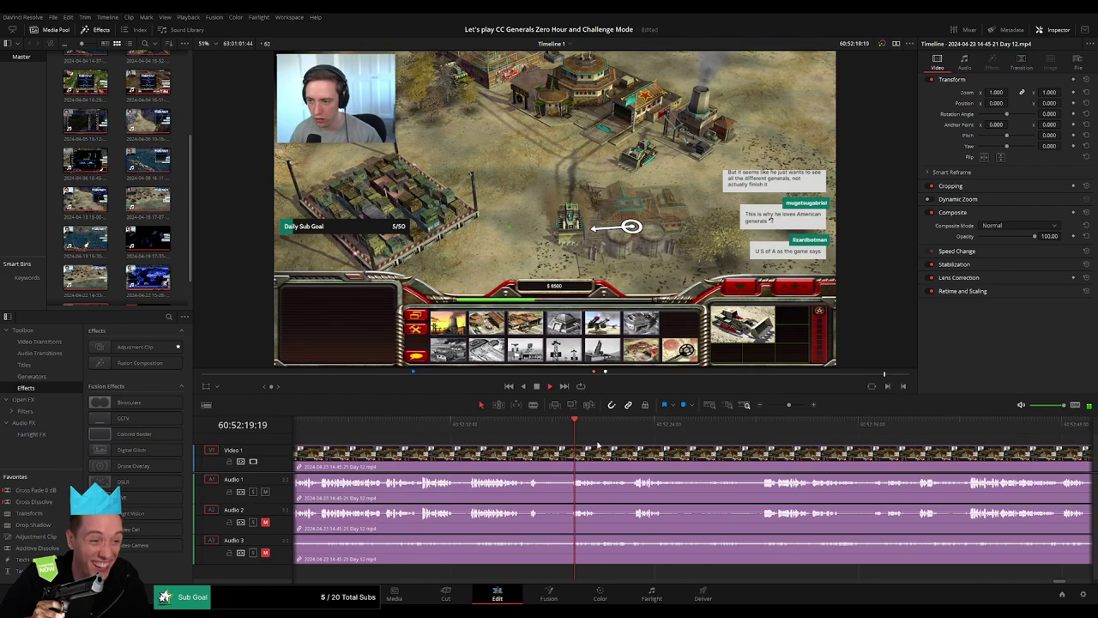
{"action": "scroll", "coordinate": [521, 438], "scroll_direction": "up", "scroll_amount": 2}
{"action": "left_click", "coordinate": [477, 424]}
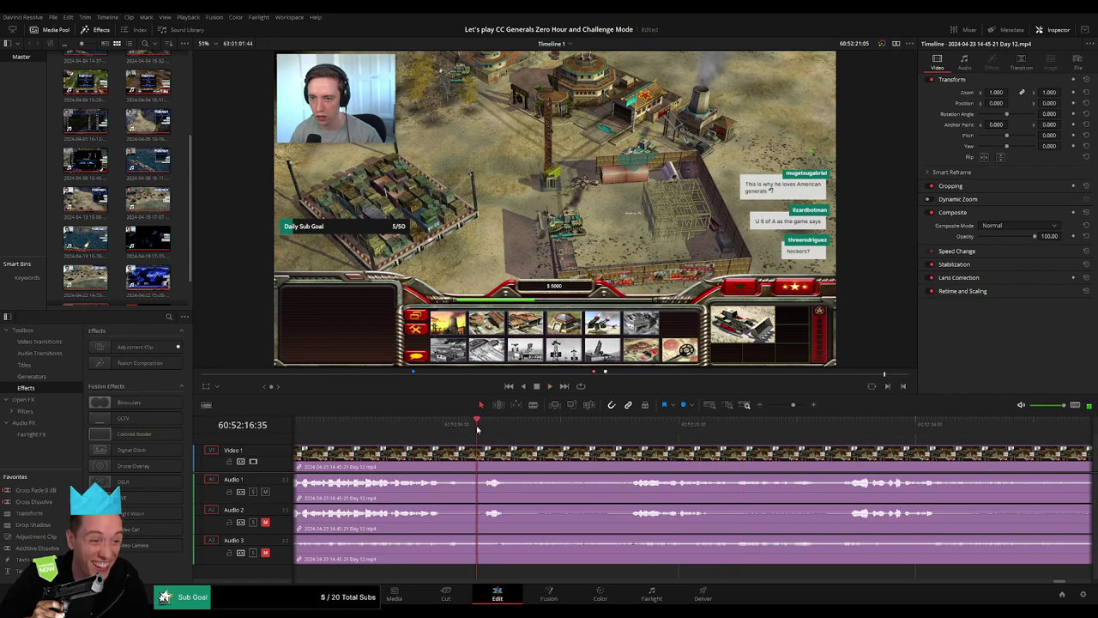
{"action": "left_click", "coordinate": [780, 429]}
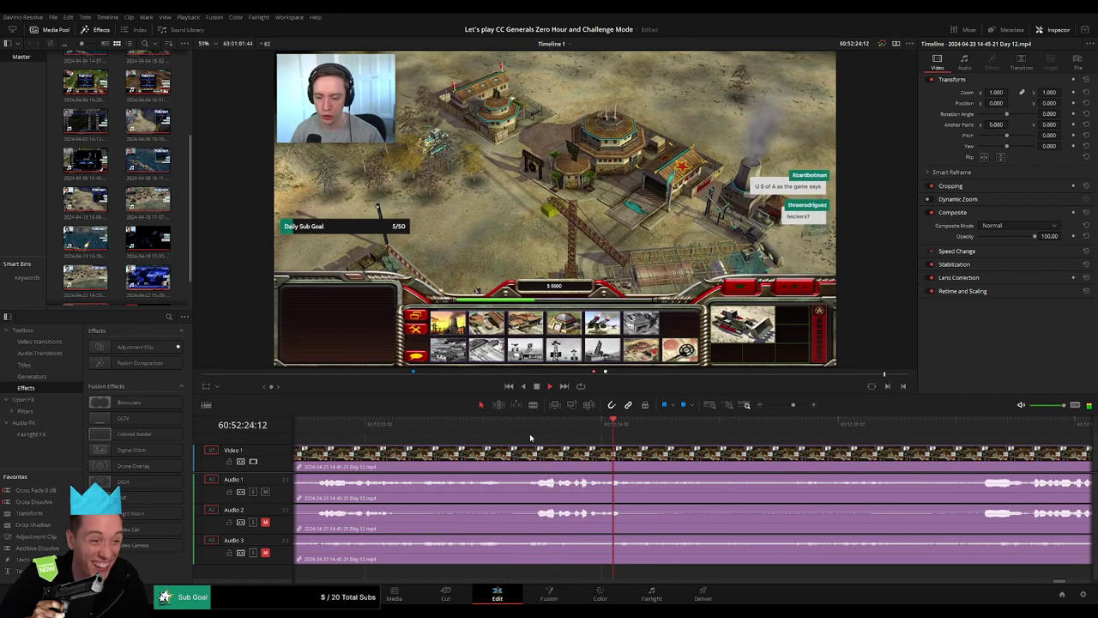
{"action": "left_click", "coordinate": [460, 429]}
{"action": "left_click", "coordinate": [391, 426]}
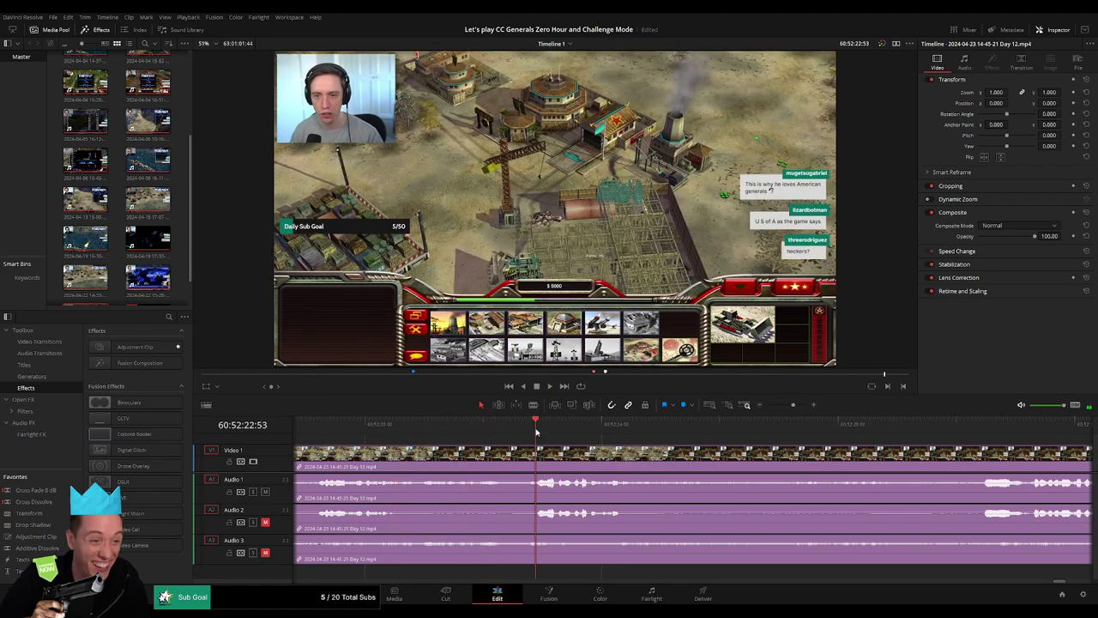
{"action": "left_click_drag", "start_coordinate": [536, 431], "coordinate": [482, 438]}
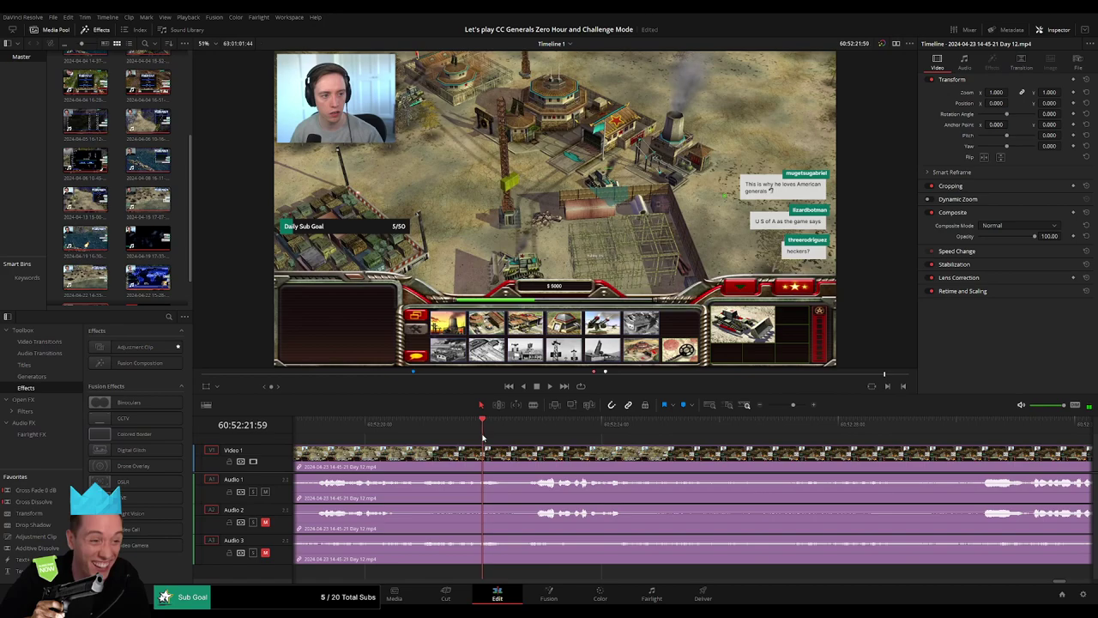
- Blade all tracks at 60:52:21:59, shift the later footage along, and play back the cut
{"action": "key", "text": "b"}
{"action": "left_click", "coordinate": [485, 463]}
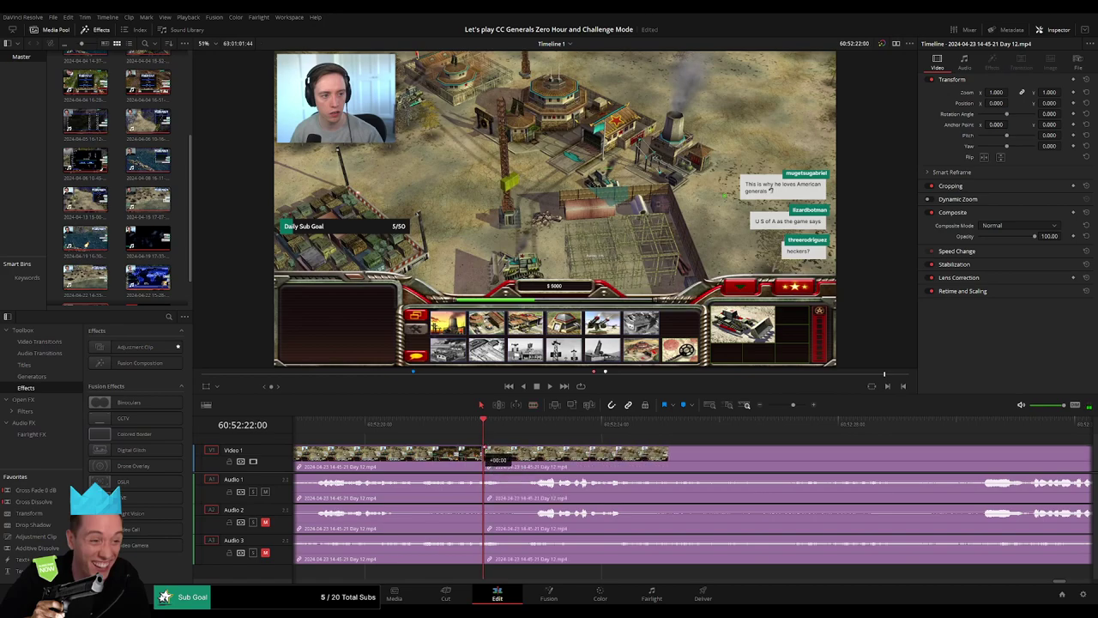
{"action": "left_click_drag", "start_coordinate": [487, 453], "coordinate": [544, 449]}
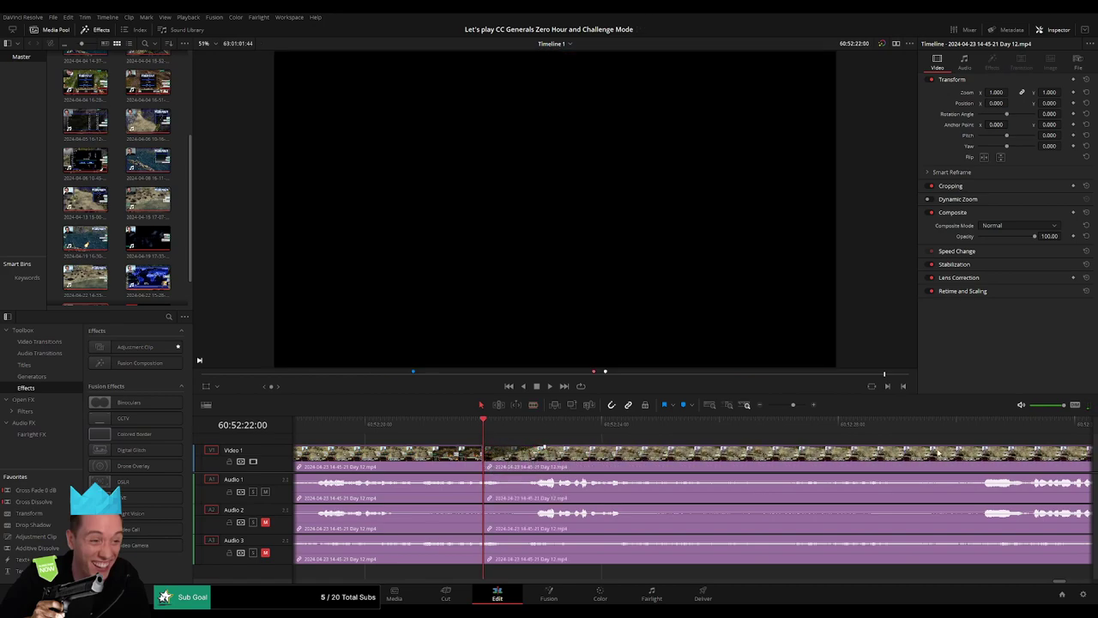
{"action": "left_click", "coordinate": [485, 423]}
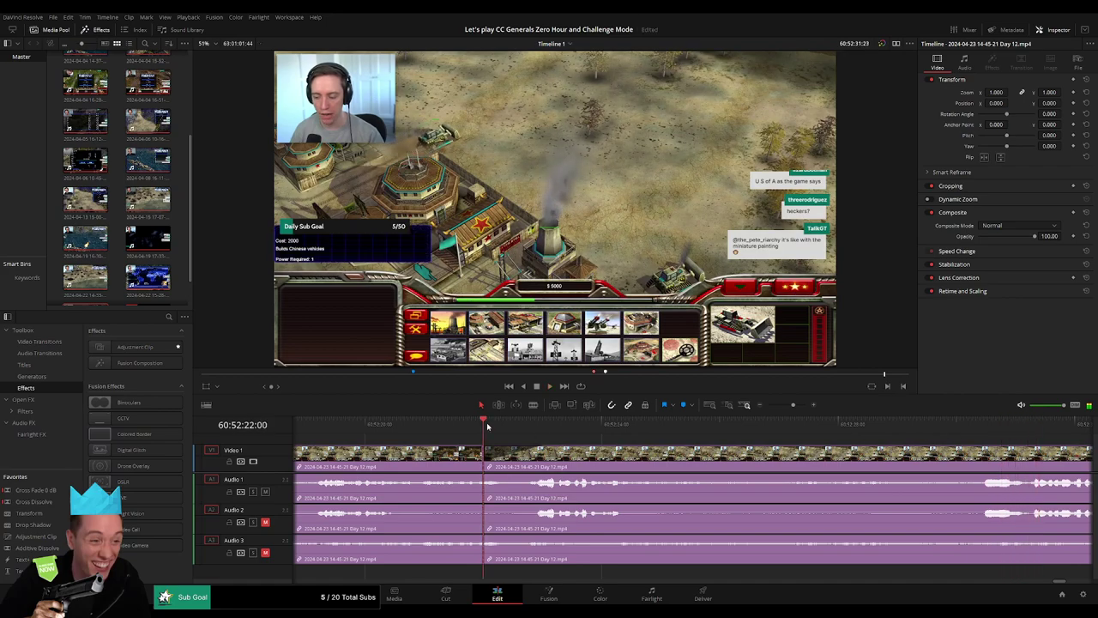
{"action": "key", "text": "space"}
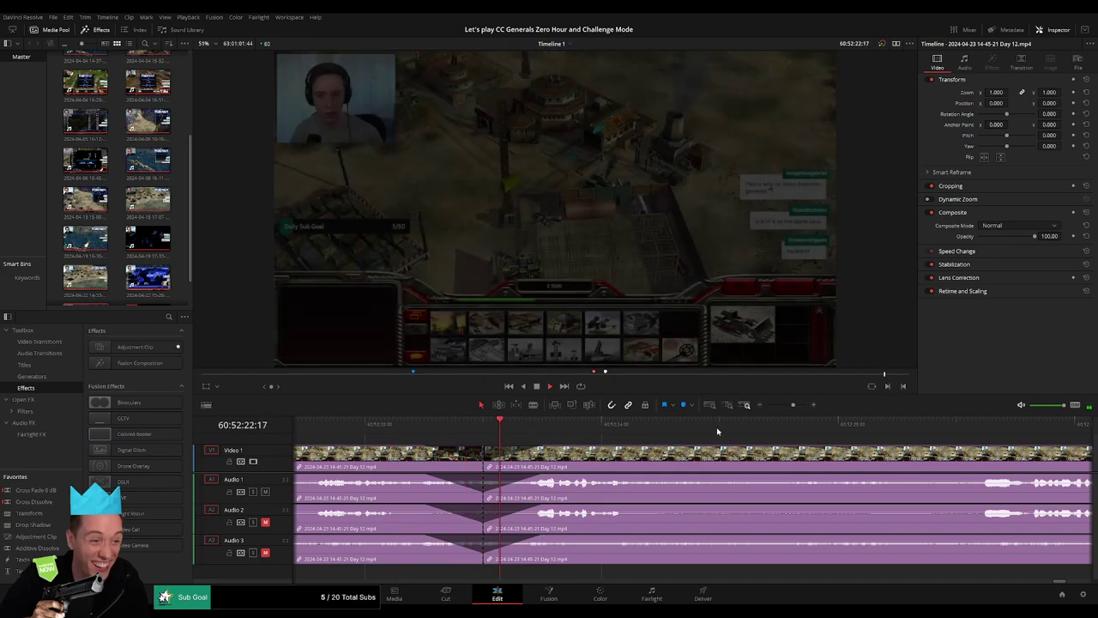
- Deselect the clip and move the view to around 62:00:00, zoomed in
{"action": "scroll", "coordinate": [462, 439], "scroll_direction": "down", "scroll_amount": 3}
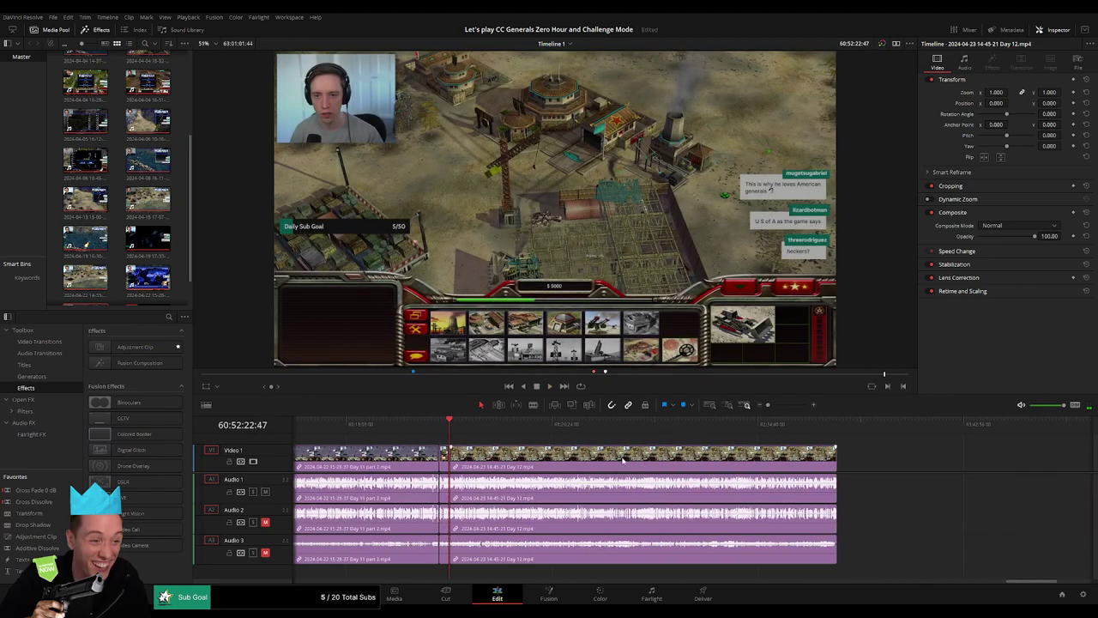
{"action": "scroll", "coordinate": [468, 443], "scroll_direction": "left", "scroll_amount": 3}
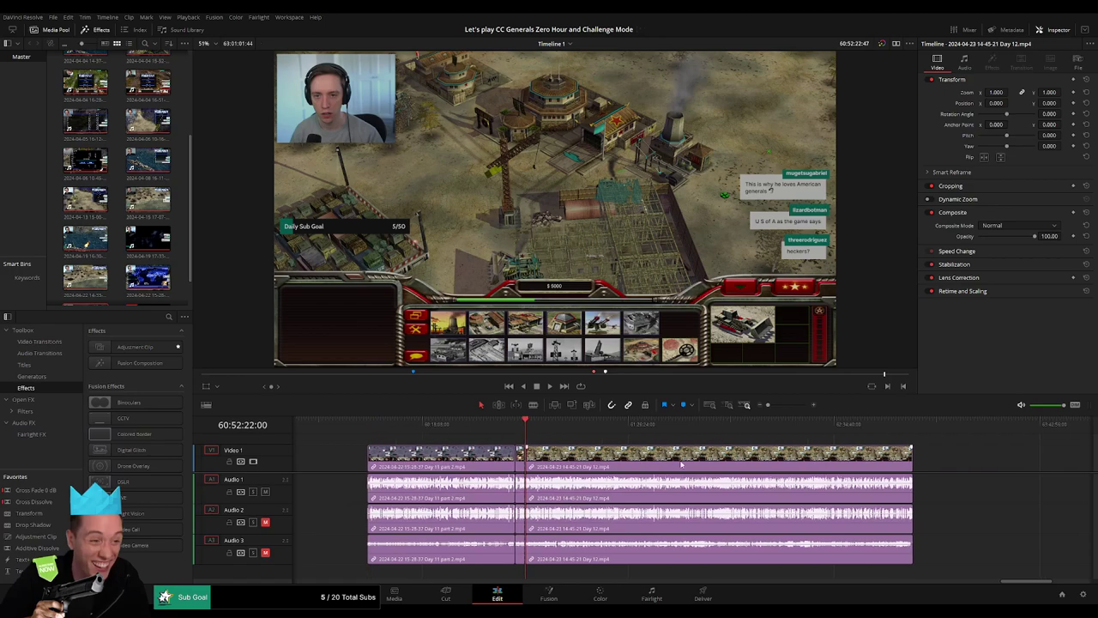
{"action": "scroll", "coordinate": [539, 430], "scroll_direction": "right", "scroll_amount": 3}
{"action": "scroll", "coordinate": [831, 471], "scroll_direction": "right", "scroll_amount": 5}
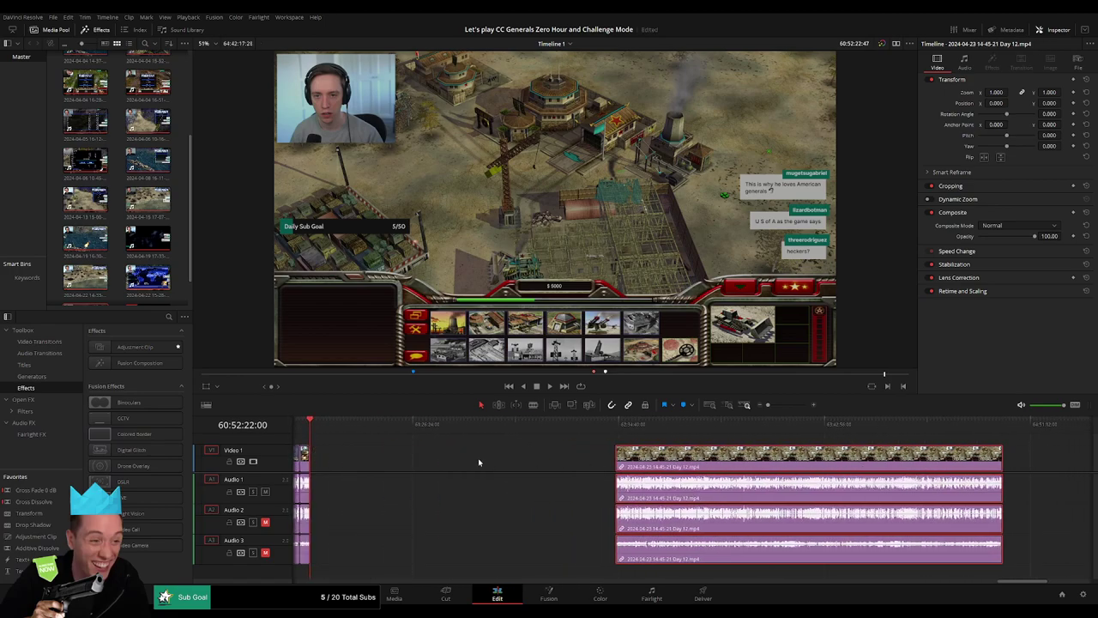
{"action": "left_click", "coordinate": [433, 456]}
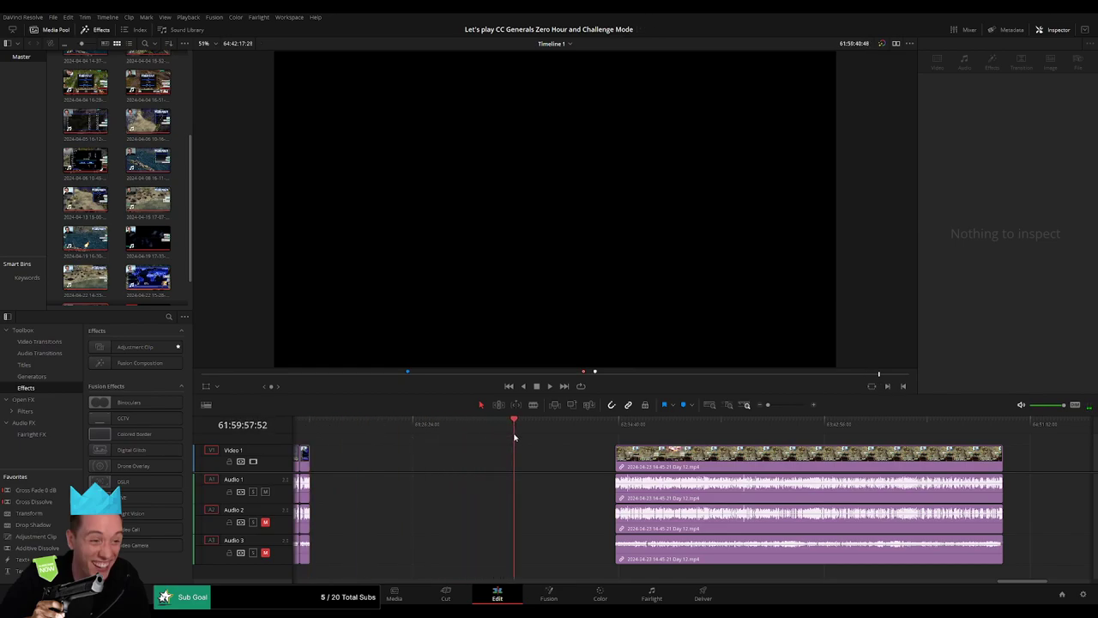
{"action": "left_click_drag", "start_coordinate": [514, 438], "coordinate": [516, 437]}
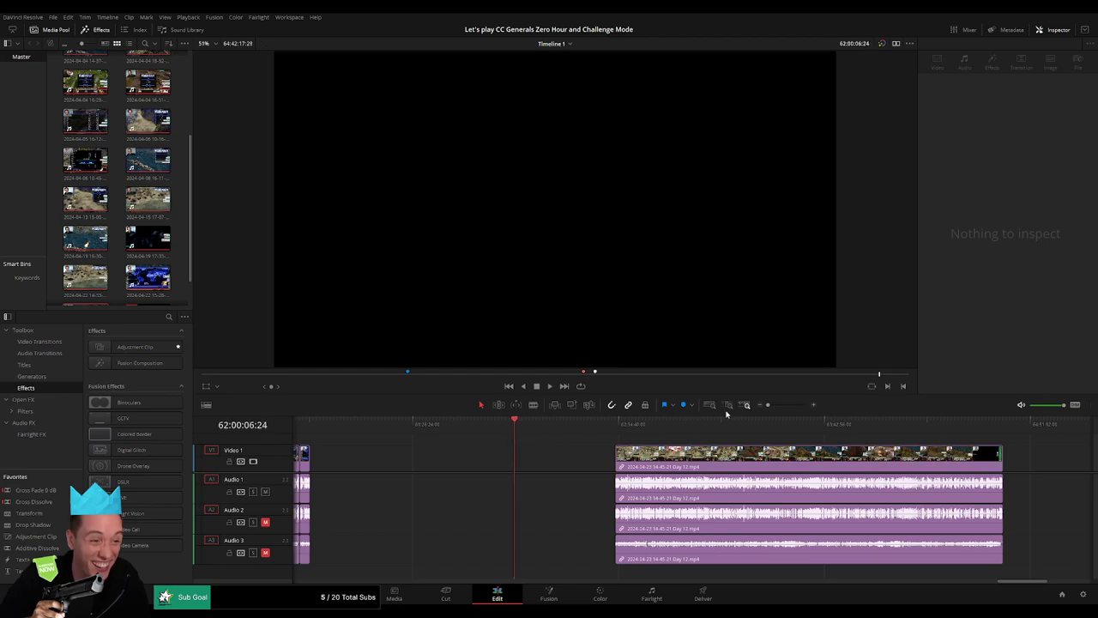
{"action": "left_click_drag", "start_coordinate": [767, 405], "coordinate": [775, 405]}
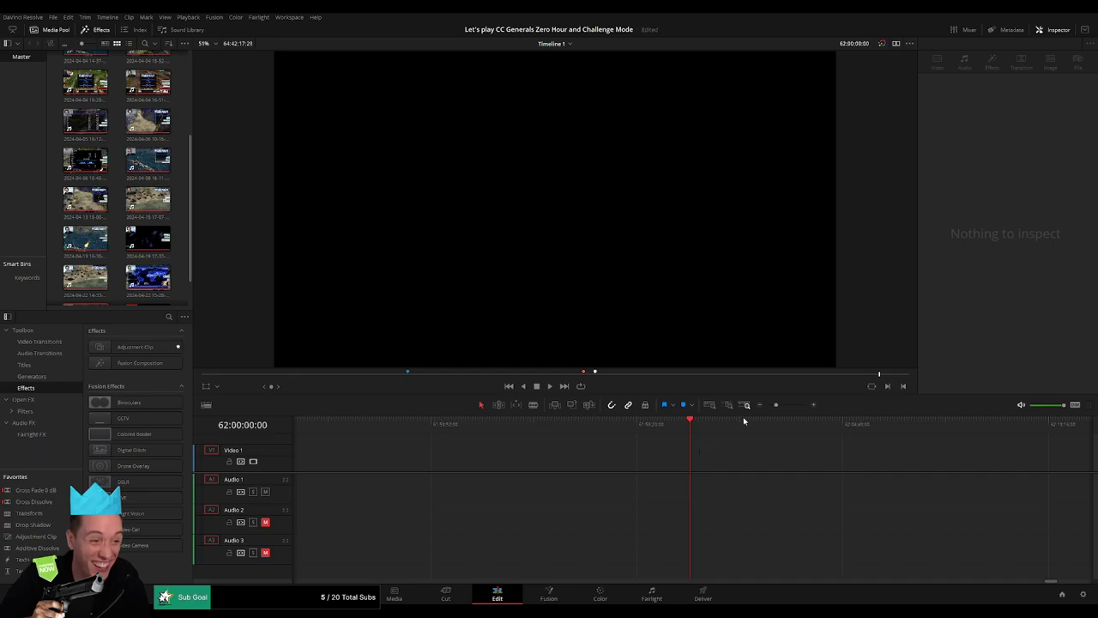
- Slide the Day 12 clip left to start at 62:00:00:00 and play it
{"action": "scroll", "coordinate": [744, 420], "scroll_direction": "down", "scroll_amount": 2}
{"action": "left_click_drag", "start_coordinate": [862, 454], "coordinate": [761, 459]}
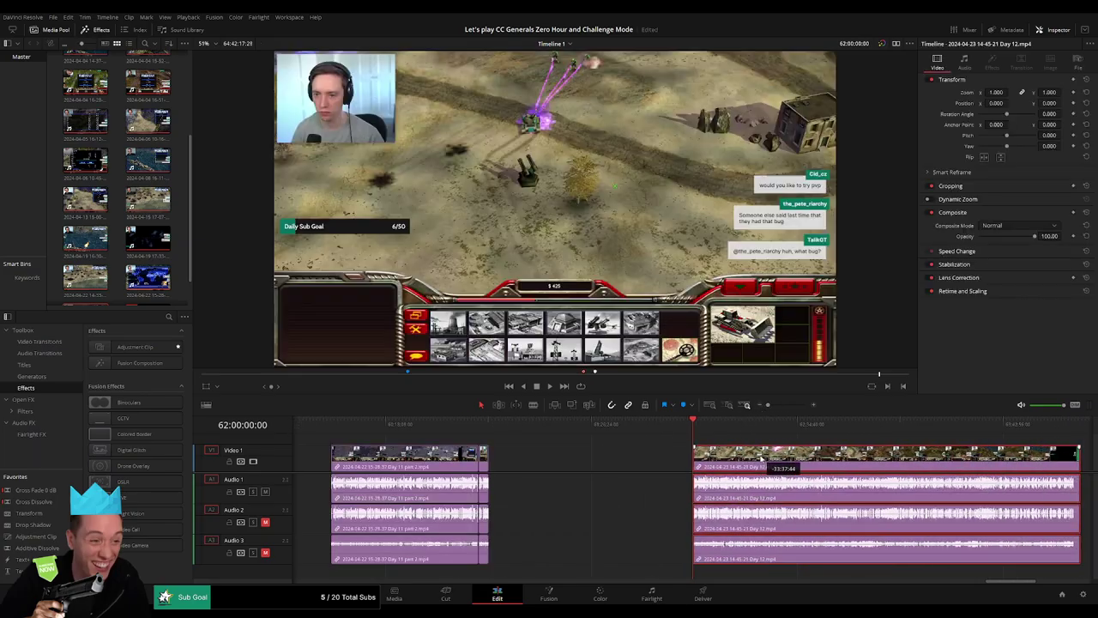
{"action": "key", "text": "space"}
- Skim ahead and zoom in to place the playhead at 62:52:05:30
{"action": "scroll", "coordinate": [489, 440], "scroll_direction": "down", "scroll_amount": 2}
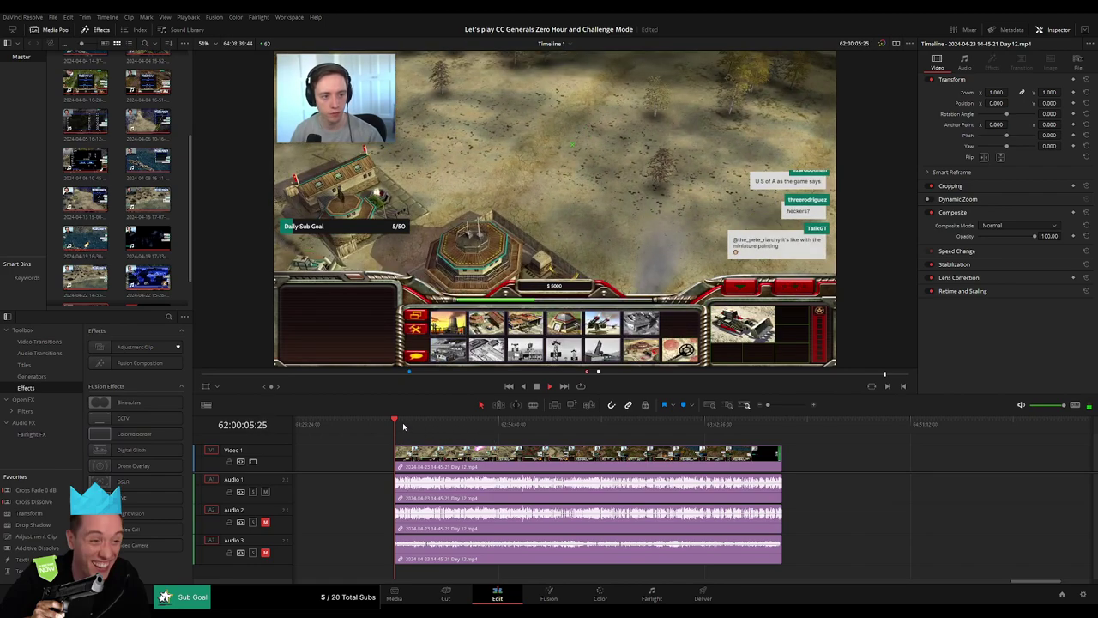
{"action": "left_click_drag", "start_coordinate": [461, 429], "coordinate": [550, 435]}
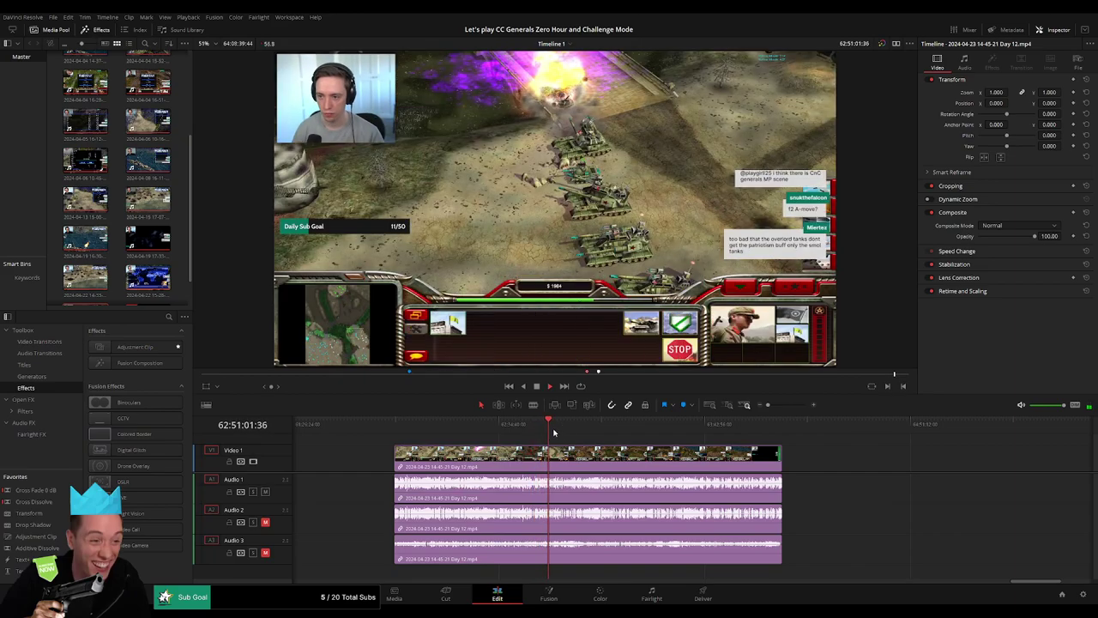
{"action": "left_click_drag", "start_coordinate": [549, 435], "coordinate": [554, 433]}
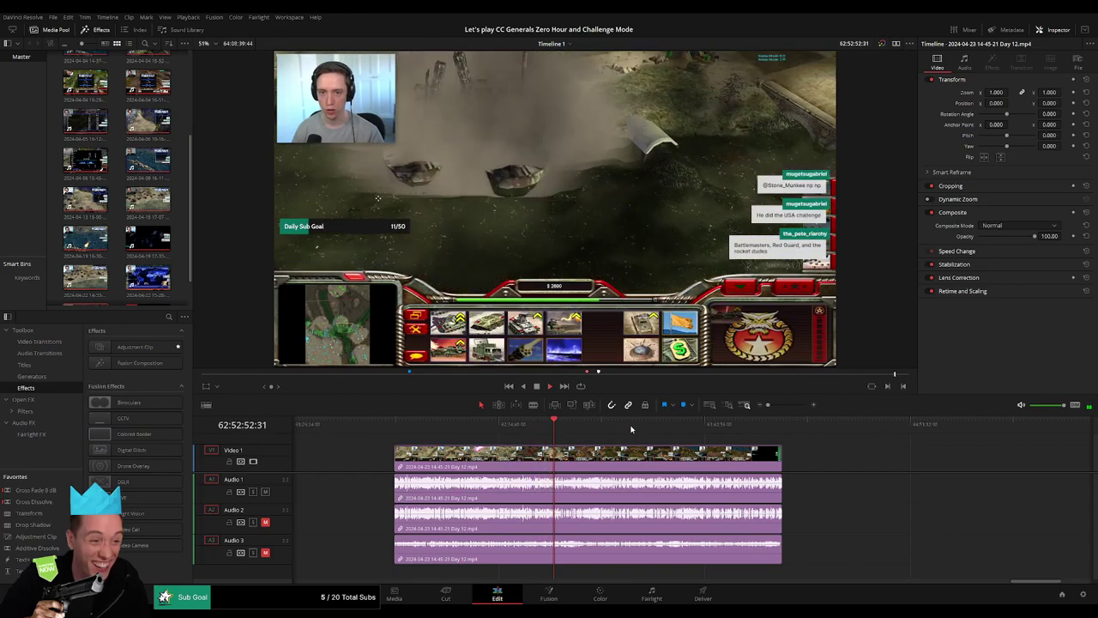
{"action": "left_click_drag", "start_coordinate": [768, 404], "coordinate": [784, 405]}
{"action": "mouse_move", "coordinate": [482, 431]}
{"action": "left_mouse_down"}
{"action": "mouse_move", "coordinate": [348, 435]}
{"action": "mouse_move", "coordinate": [526, 425]}
{"action": "left_mouse_up"}
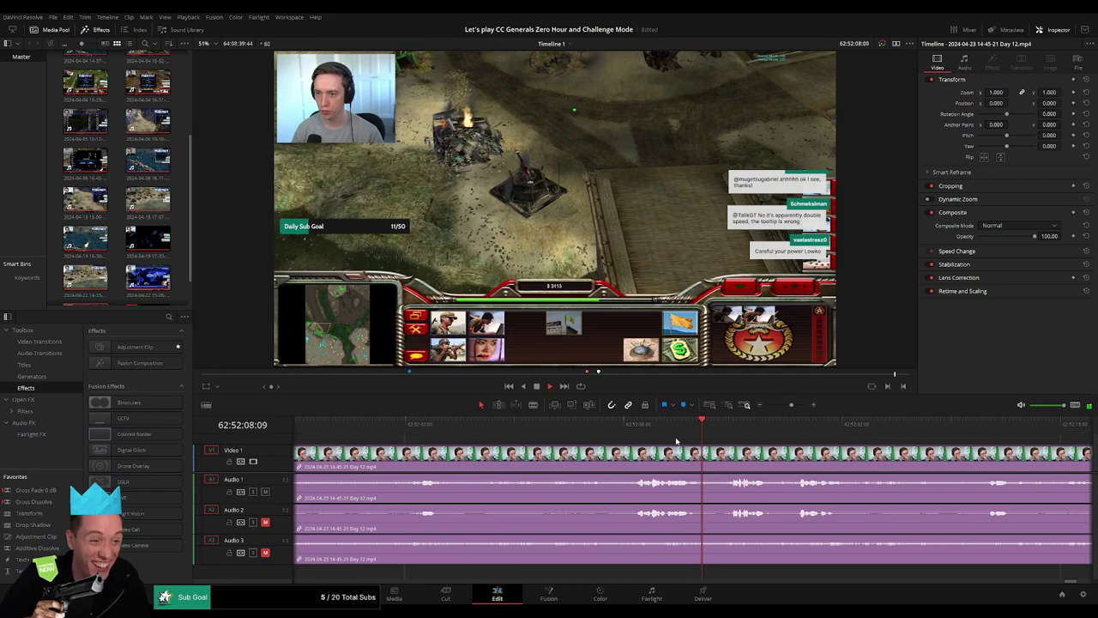
{"action": "left_click", "coordinate": [635, 436]}
{"action": "left_click_drag", "start_coordinate": [636, 436], "coordinate": [606, 437]}
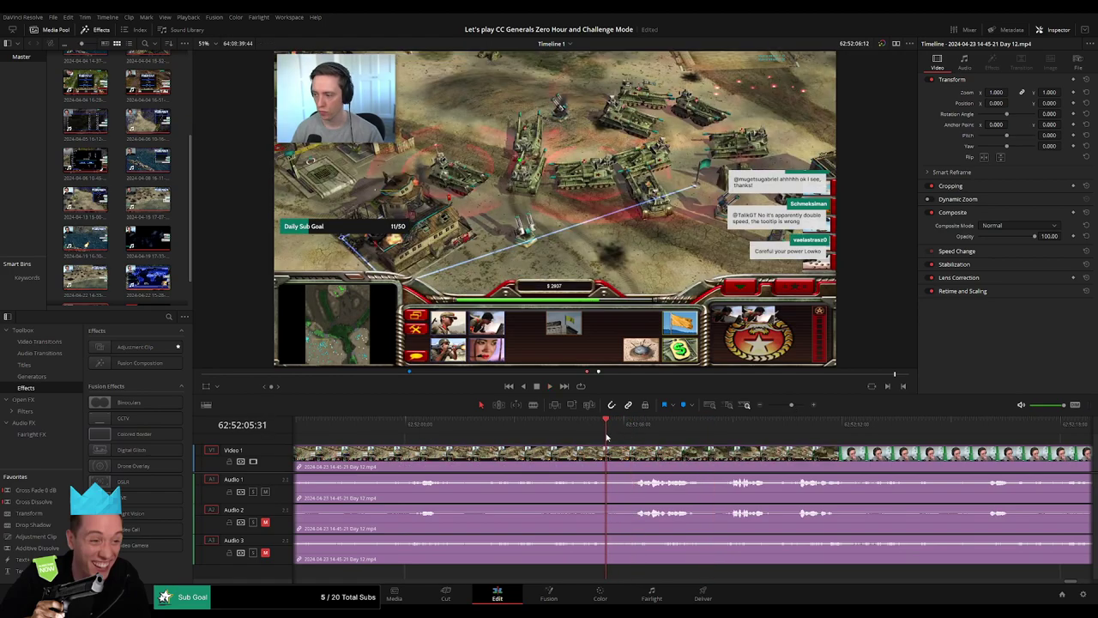
- Split all tracks at 62:52:05:30 with Ctrl+B and play back across the cut
{"action": "key", "text": "ctrl+b"}
{"action": "left_click_drag", "start_coordinate": [614, 450], "coordinate": [641, 452]}
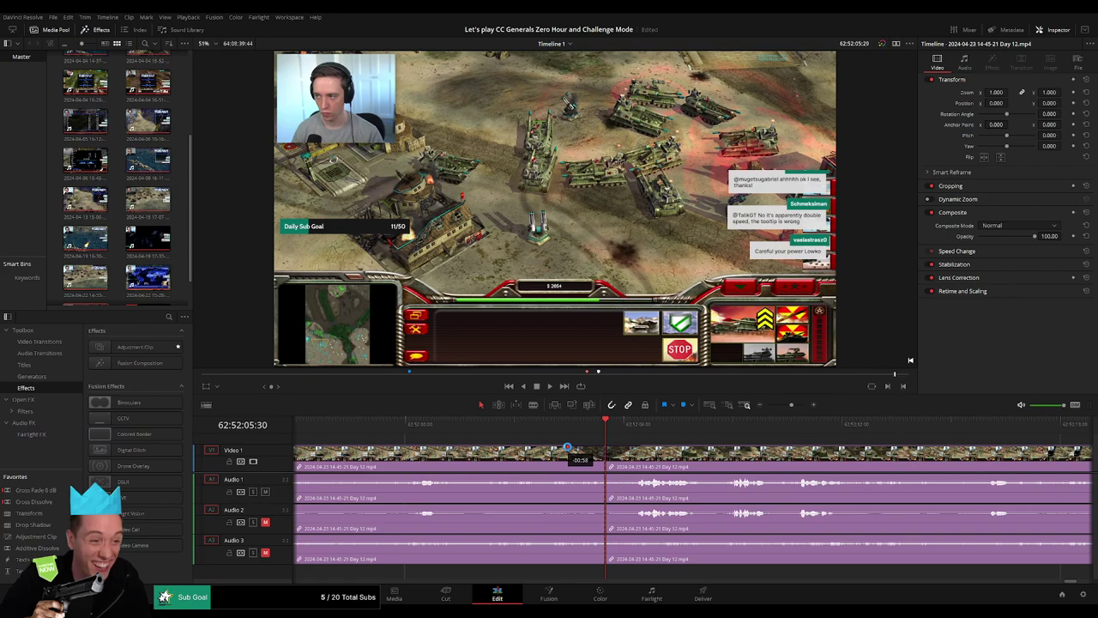
{"action": "left_click_drag", "start_coordinate": [577, 459], "coordinate": [603, 475]}
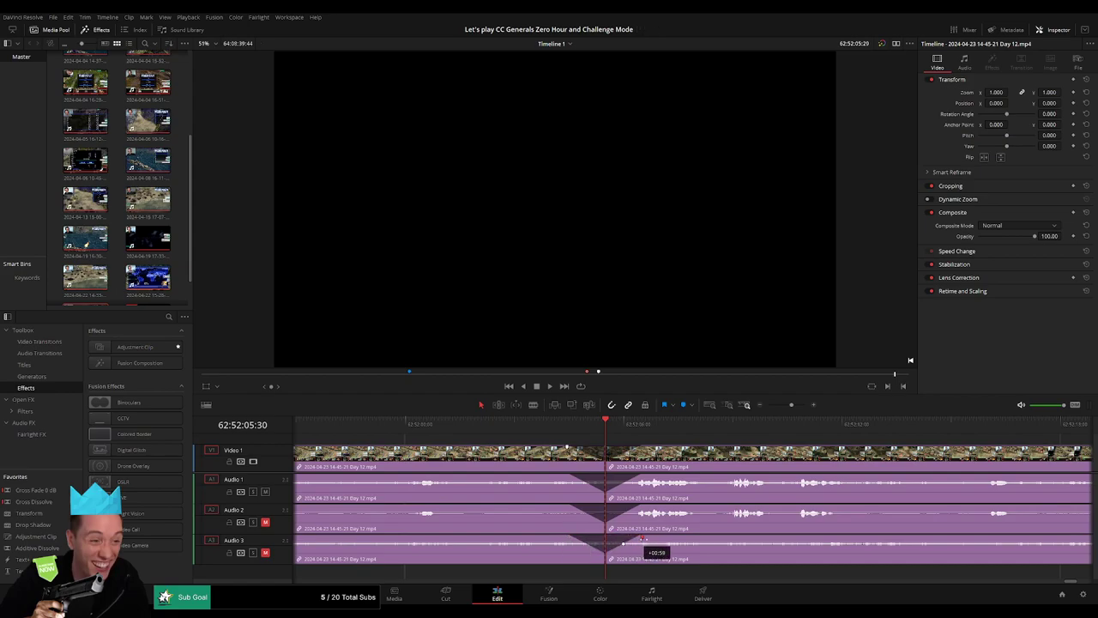
{"action": "left_click", "coordinate": [562, 432]}
{"action": "key", "text": "space"}
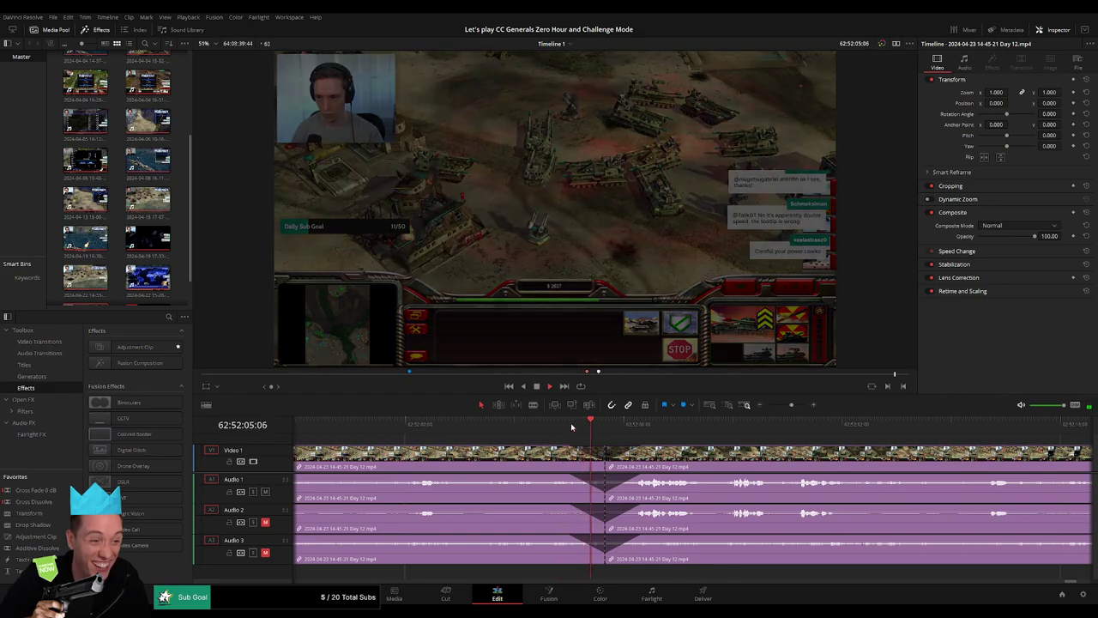
- Push the after-cut section right, then snap it to start at 64:00:00:00
{"action": "scroll", "coordinate": [529, 452], "scroll_direction": "down", "scroll_amount": 5}
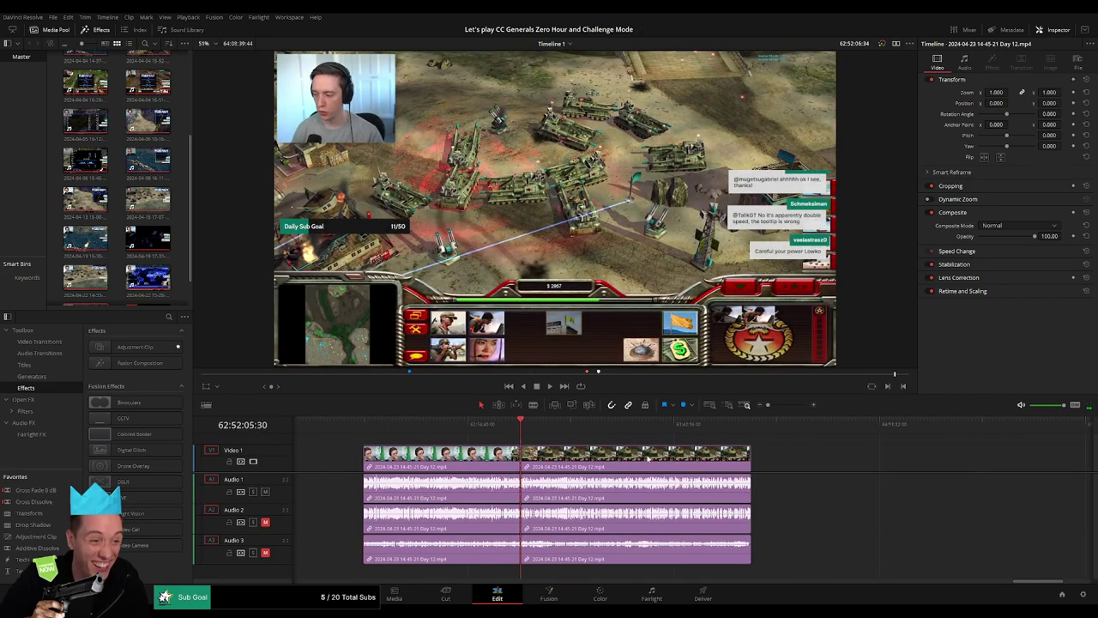
{"action": "left_click_drag", "start_coordinate": [648, 459], "coordinate": [553, 463]}
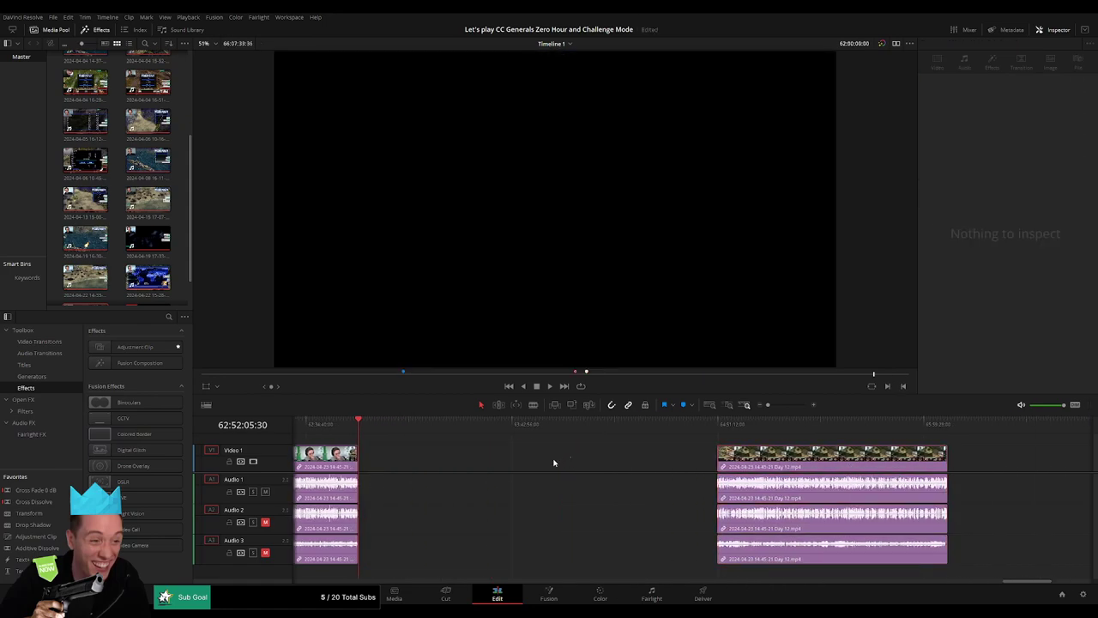
{"action": "left_click_drag", "start_coordinate": [384, 427], "coordinate": [527, 443]}
{"action": "left_click_drag", "start_coordinate": [559, 449], "coordinate": [563, 449]}
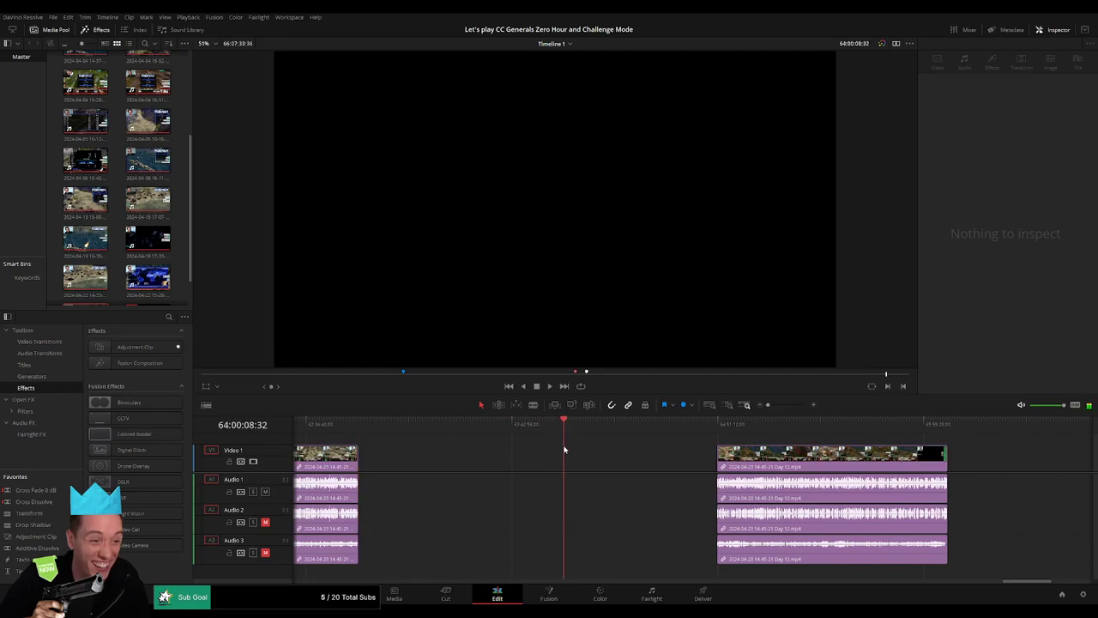
{"action": "left_click_drag", "start_coordinate": [758, 445], "coordinate": [605, 443]}
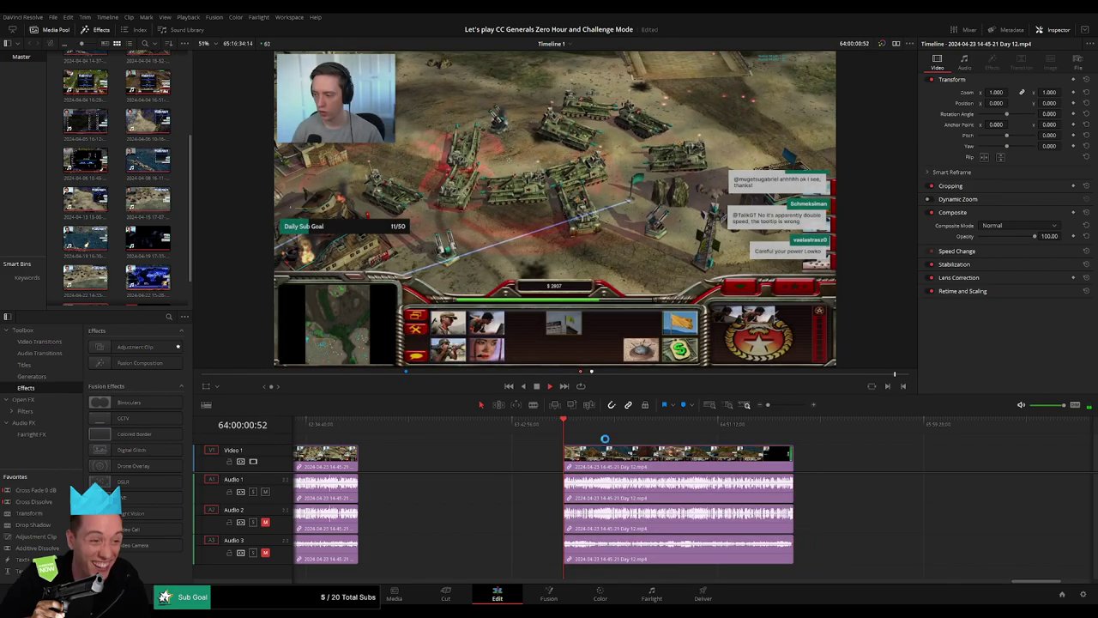
- Skim and zoom in on the later Day 12 section, previewing its playback
{"action": "scroll", "coordinate": [481, 428], "scroll_direction": "right", "scroll_amount": 3}
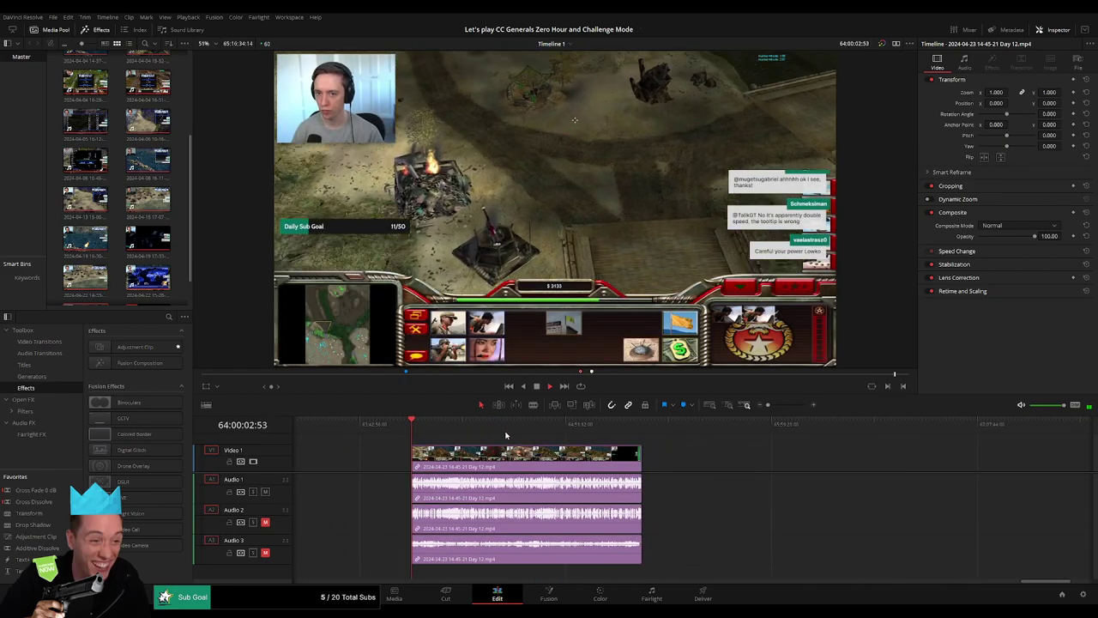
{"action": "scroll", "coordinate": [500, 434], "scroll_direction": "left", "scroll_amount": 3}
{"action": "scroll", "coordinate": [505, 436], "scroll_direction": "right", "scroll_amount": 2}
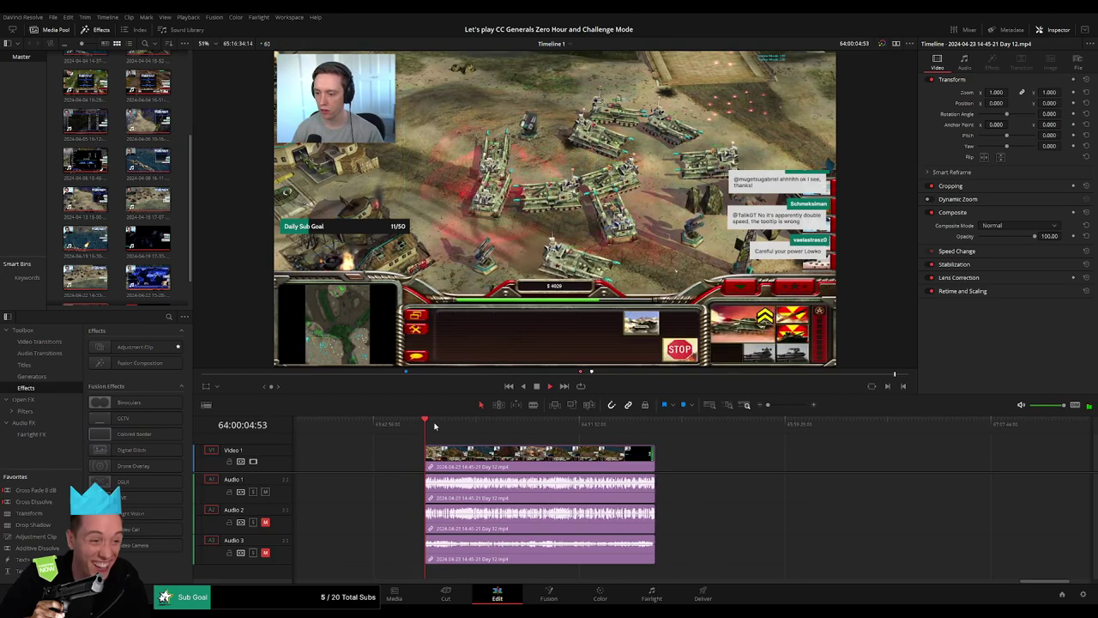
{"action": "left_click_drag", "start_coordinate": [437, 431], "coordinate": [583, 437]}
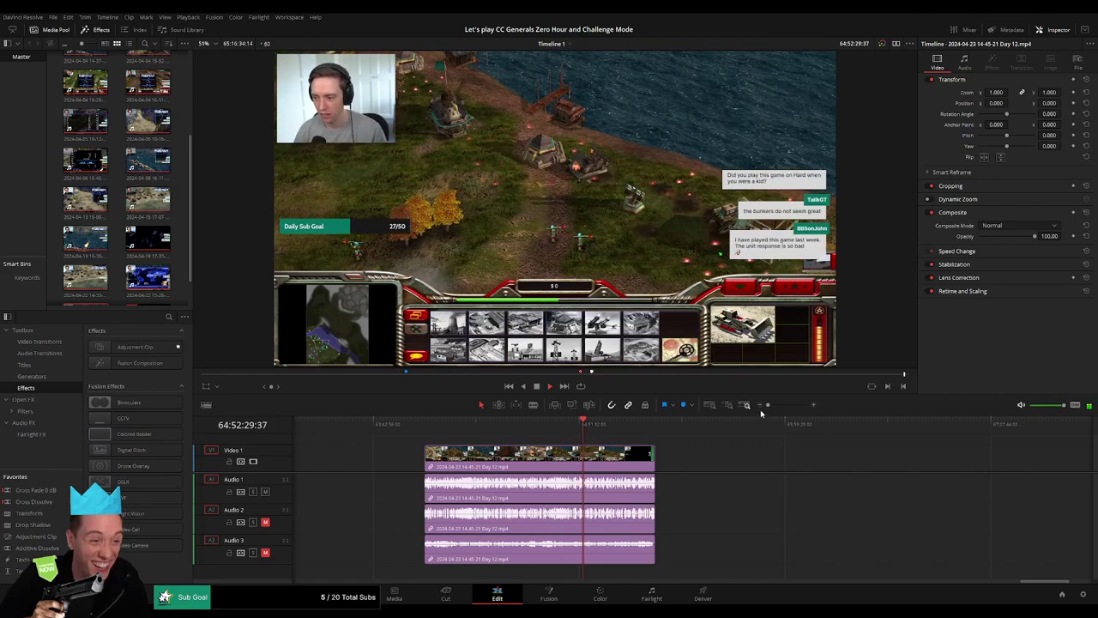
{"action": "left_click_drag", "start_coordinate": [761, 414], "coordinate": [787, 414]}
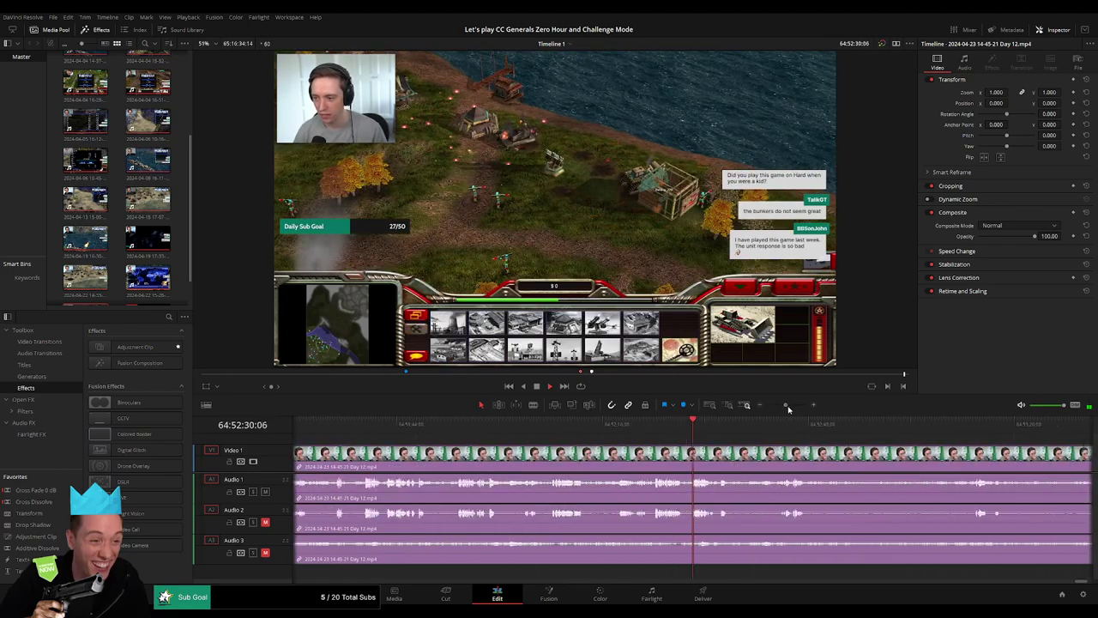
{"action": "left_click", "coordinate": [440, 429]}
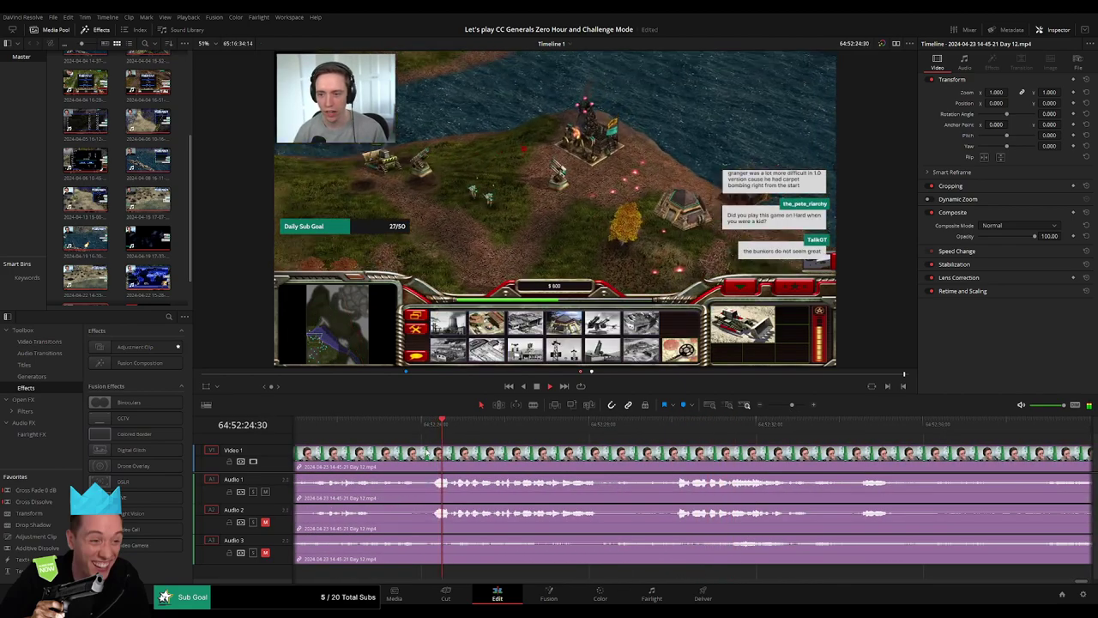
{"action": "scroll", "coordinate": [440, 432], "scroll_direction": "up", "scroll_amount": 3}
{"action": "left_click", "coordinate": [443, 432]}
{"action": "scroll", "coordinate": [442, 432], "scroll_direction": "up", "scroll_amount": 3}
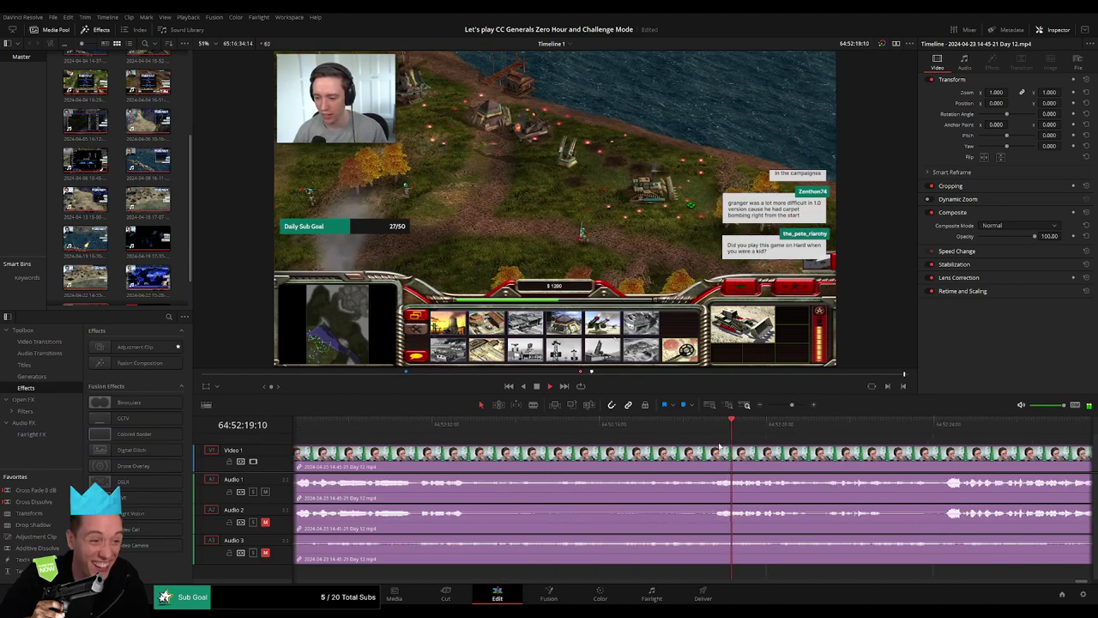
{"action": "left_click", "coordinate": [650, 432]}
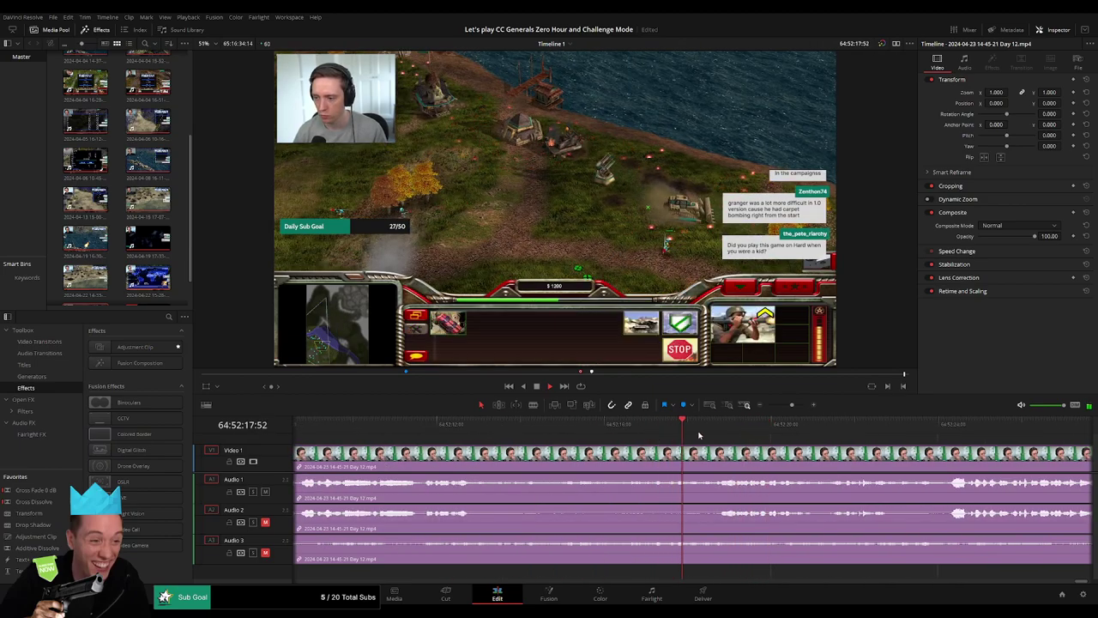
{"action": "left_click", "coordinate": [417, 431]}
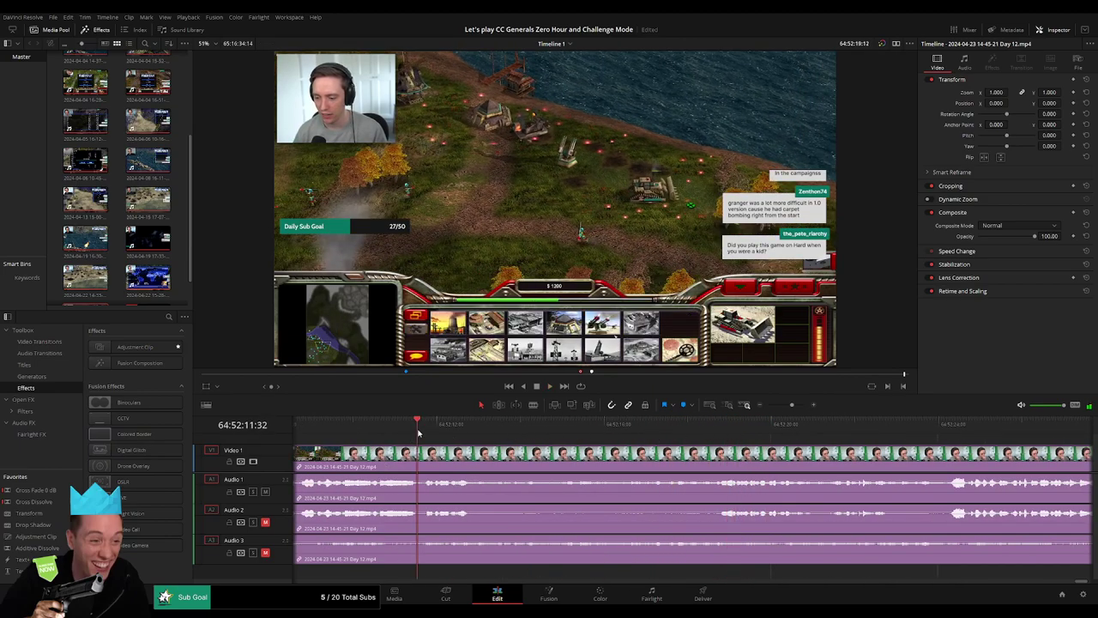
{"action": "scroll", "coordinate": [429, 433], "scroll_direction": "up", "scroll_amount": 3}
- Narrow in on the cut point and park the playhead at 64:52:07:29
{"action": "left_click", "coordinate": [486, 429]}
{"action": "scroll", "coordinate": [495, 453], "scroll_direction": "up", "scroll_amount": 3}
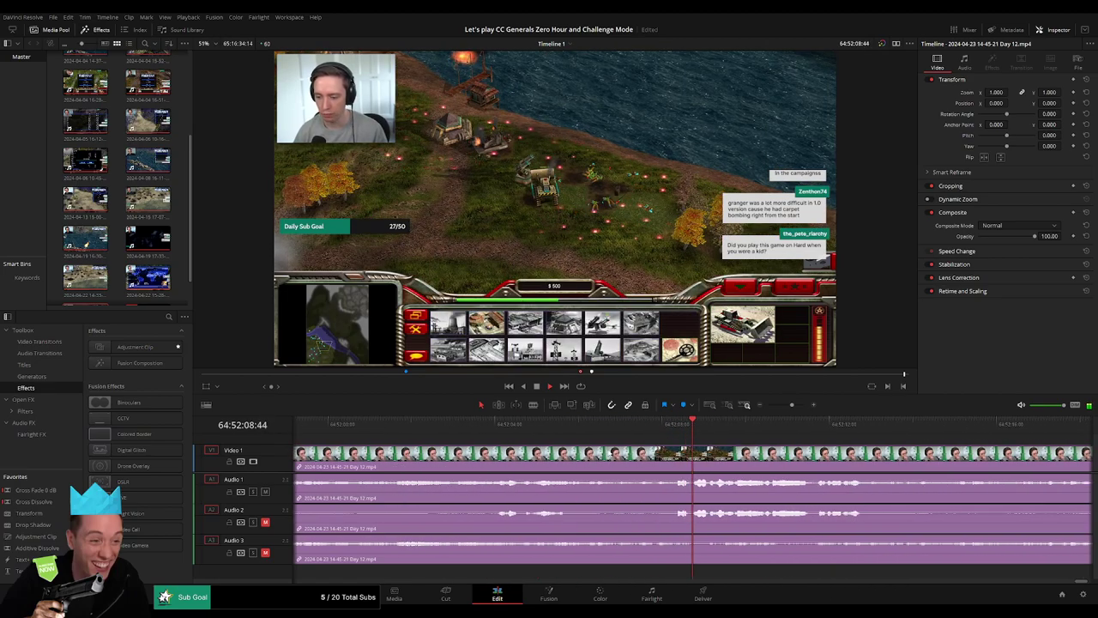
{"action": "left_click", "coordinate": [507, 429]}
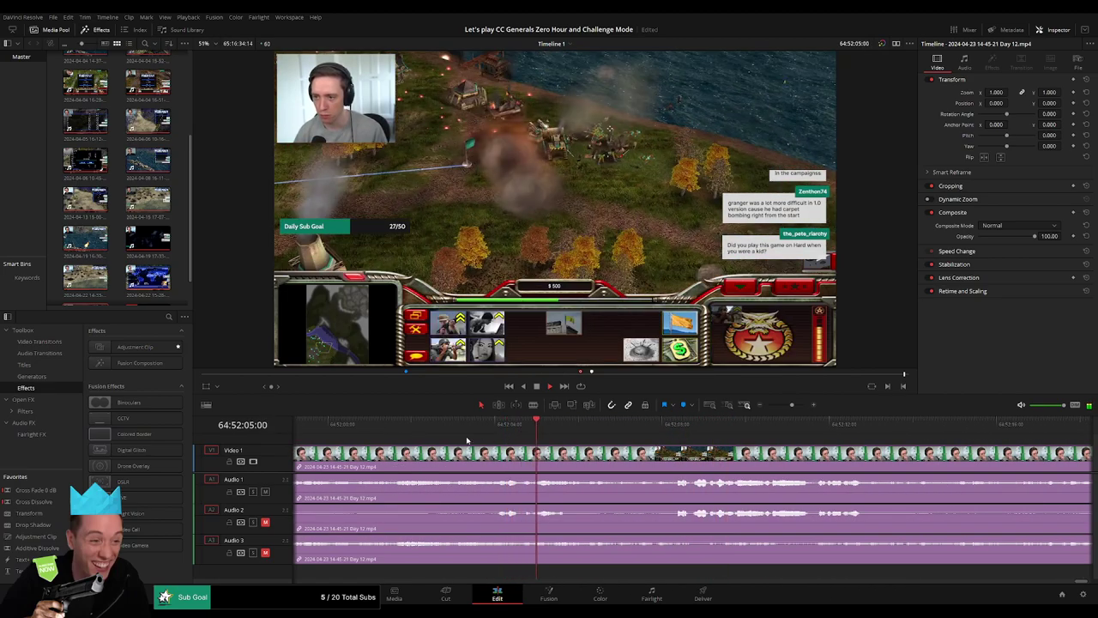
{"action": "left_click", "coordinate": [410, 425]}
{"action": "left_click", "coordinate": [544, 435]}
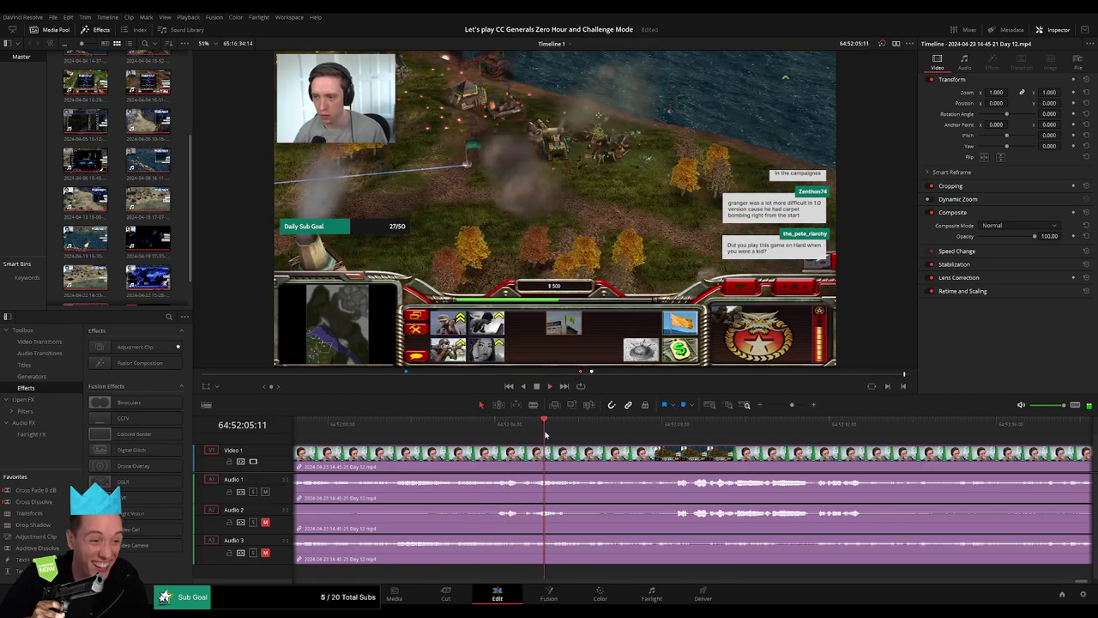
{"action": "left_click", "coordinate": [676, 436]}
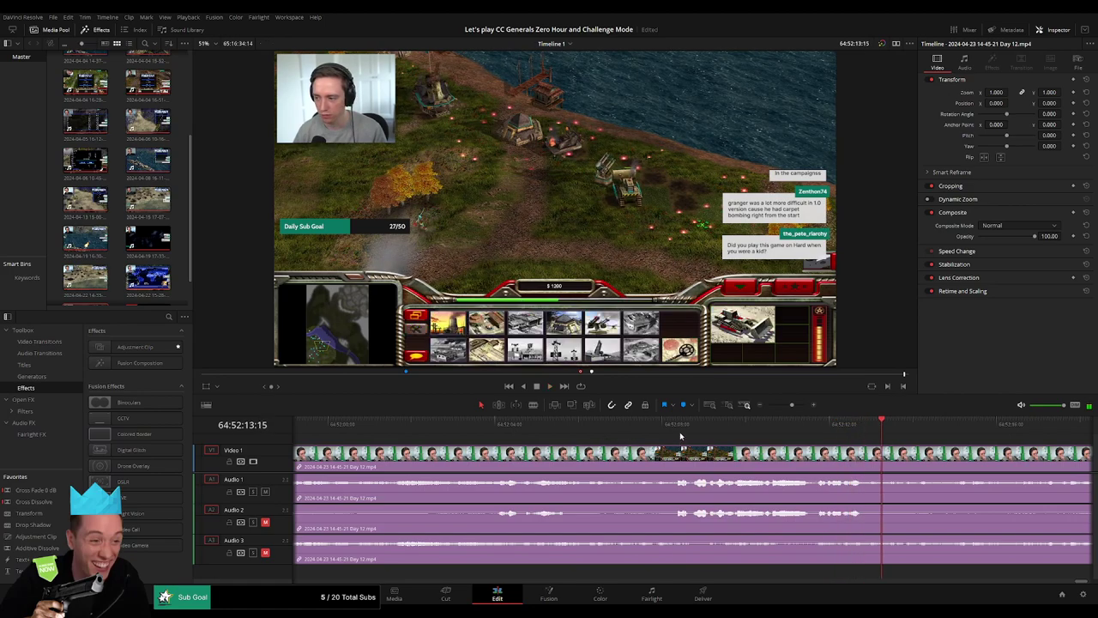
{"action": "left_click", "coordinate": [677, 436]}
{"action": "left_click_drag", "start_coordinate": [677, 435], "coordinate": [640, 439]}
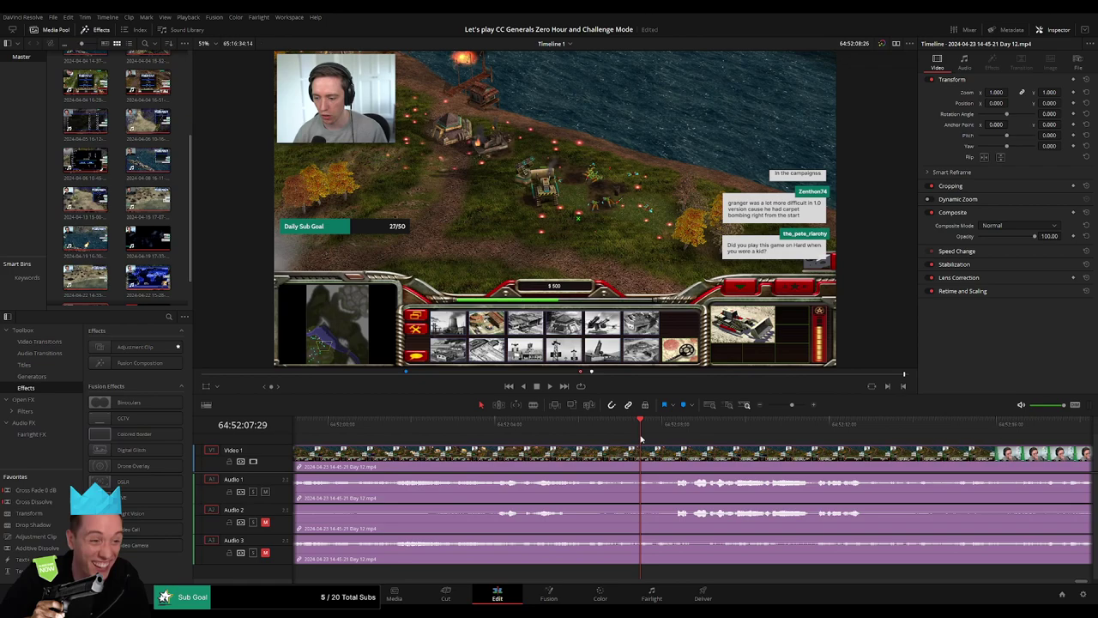
- Blade the clip at 64:52:07, fade out Audio 1 and 2 before it, fade in Audio 3 after
{"action": "key", "text": "b"}
{"action": "left_click", "coordinate": [644, 455]}
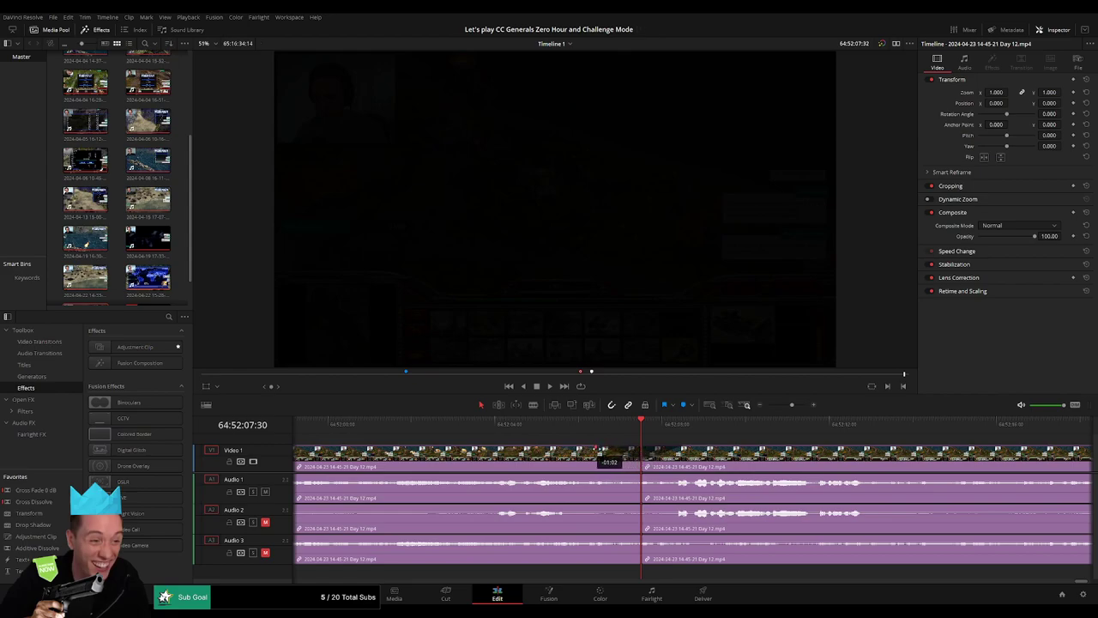
{"action": "left_click_drag", "start_coordinate": [638, 476], "coordinate": [589, 474]}
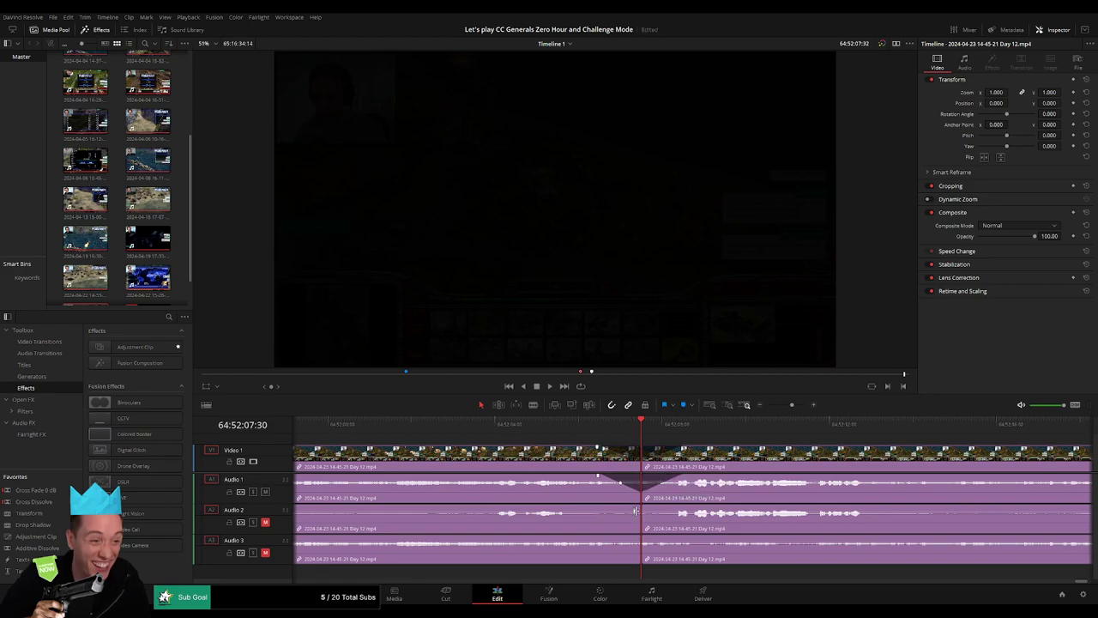
{"action": "left_click_drag", "start_coordinate": [639, 506], "coordinate": [602, 507]}
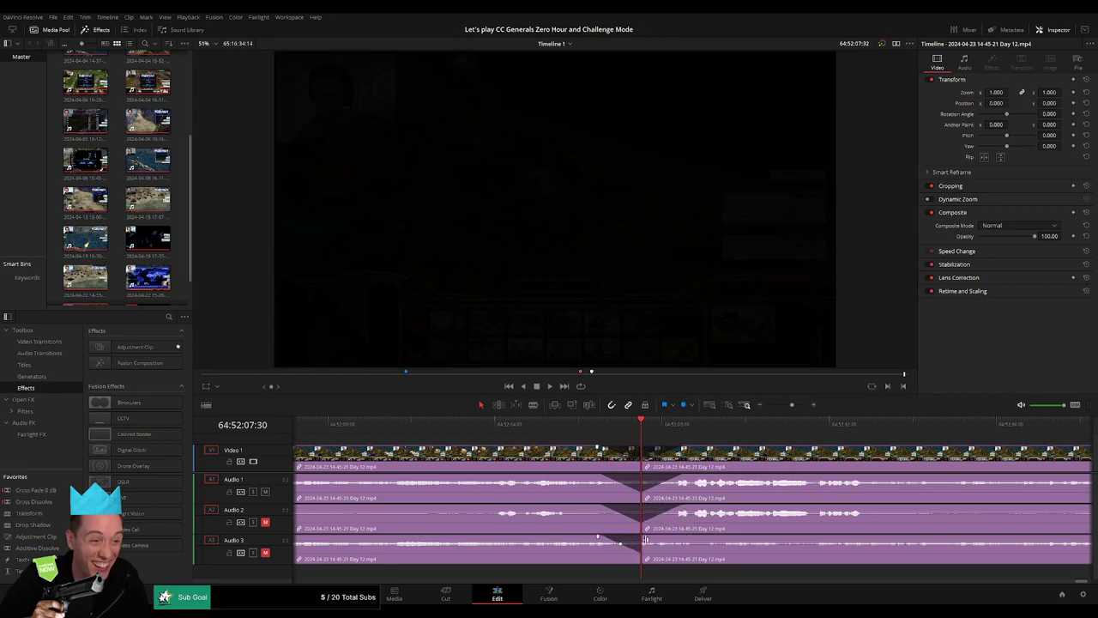
{"action": "left_click_drag", "start_coordinate": [645, 538], "coordinate": [683, 540]}
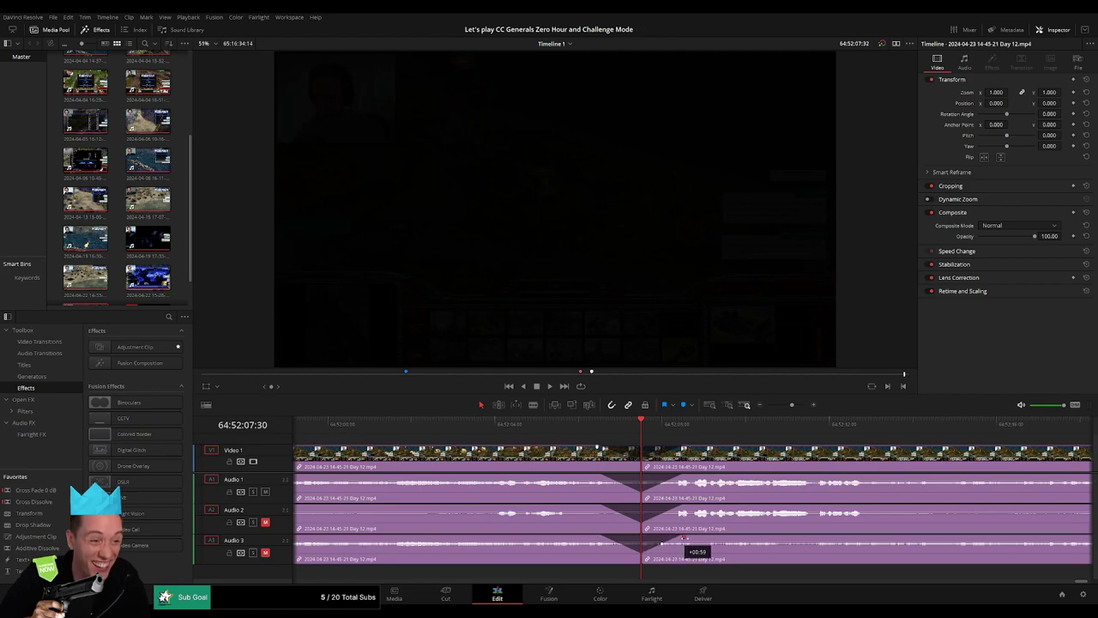
{"action": "scroll", "coordinate": [794, 423], "scroll_direction": "down", "scroll_amount": 3}
{"action": "scroll", "coordinate": [438, 439], "scroll_direction": "down", "scroll_amount": 2}
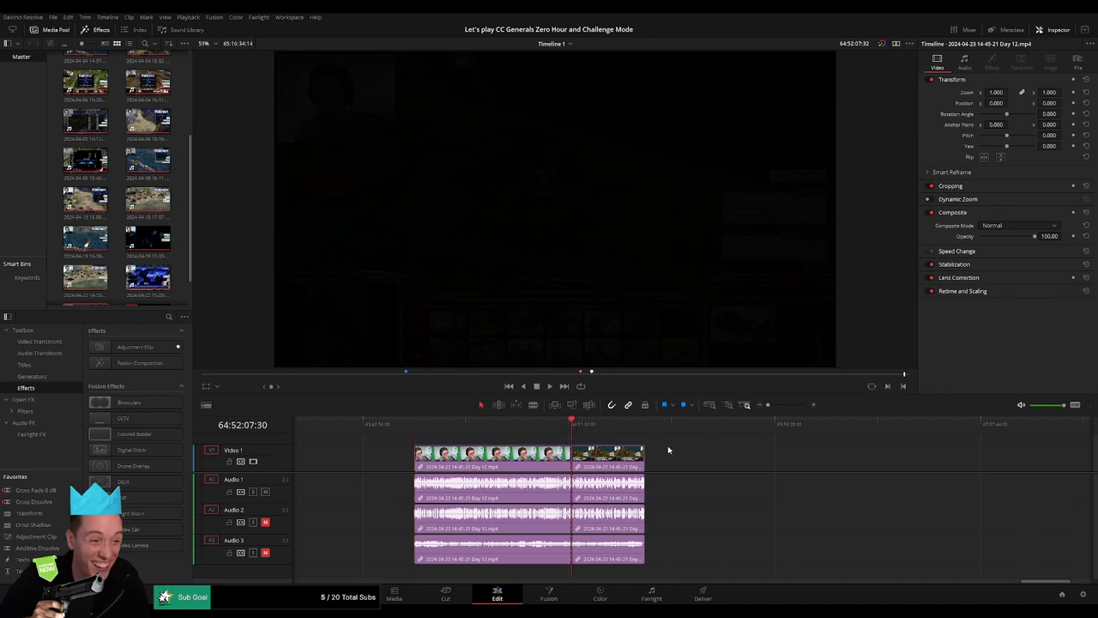
- Move the piece after the 64:52:07 cut to start at 66:00:00:00 and play it
{"action": "left_click_drag", "start_coordinate": [619, 457], "coordinate": [722, 463]}
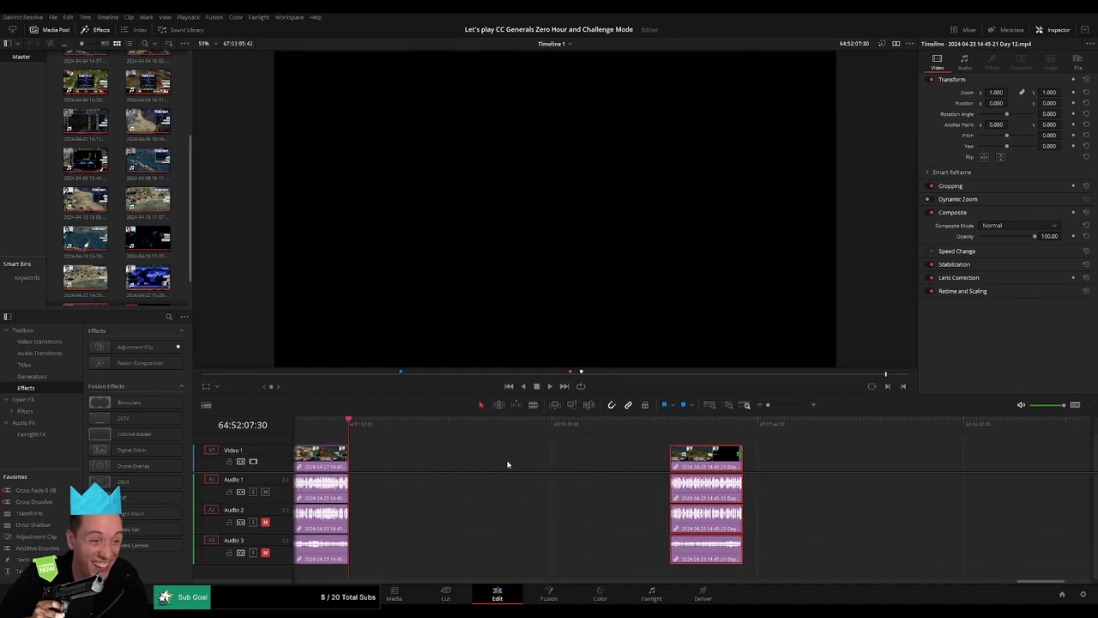
{"action": "left_click", "coordinate": [453, 454]}
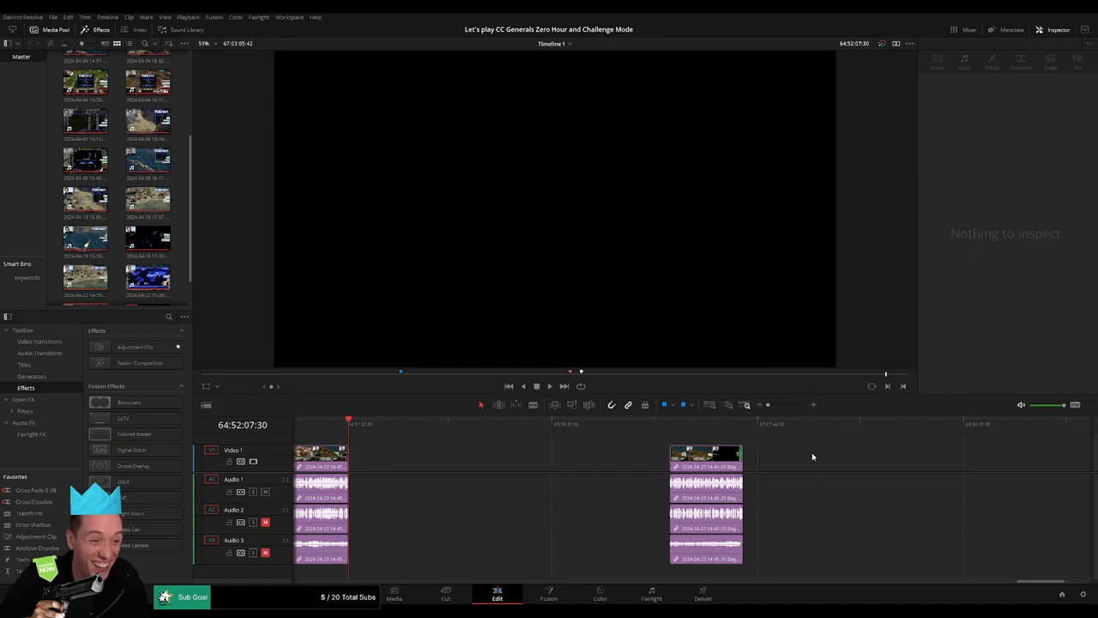
{"action": "left_click_drag", "start_coordinate": [355, 425], "coordinate": [489, 439]}
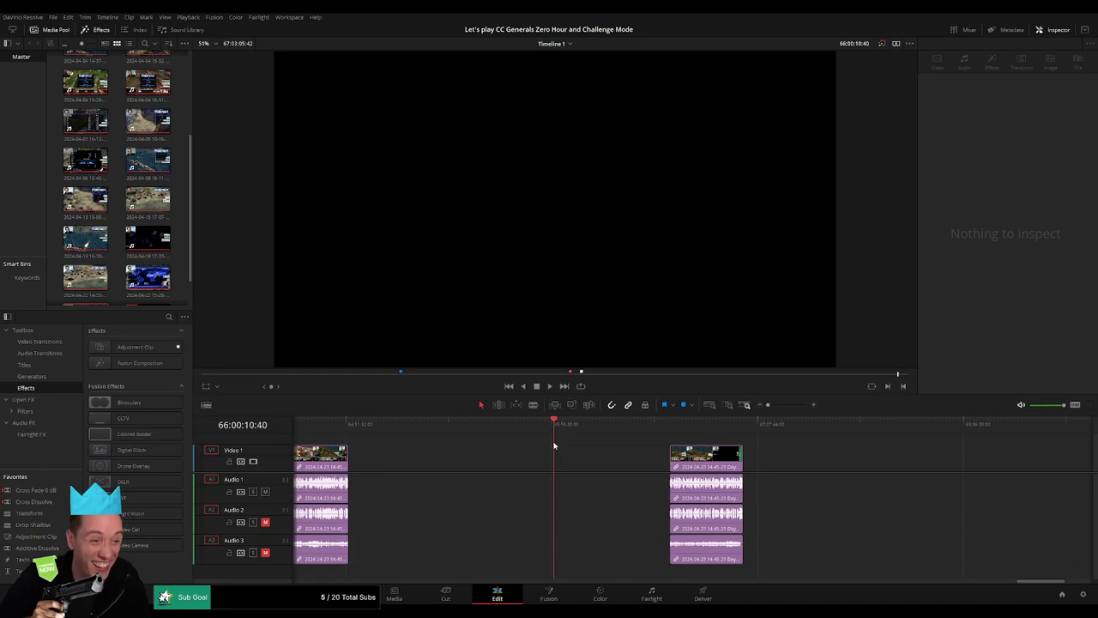
{"action": "left_click_drag", "start_coordinate": [770, 407], "coordinate": [773, 407]}
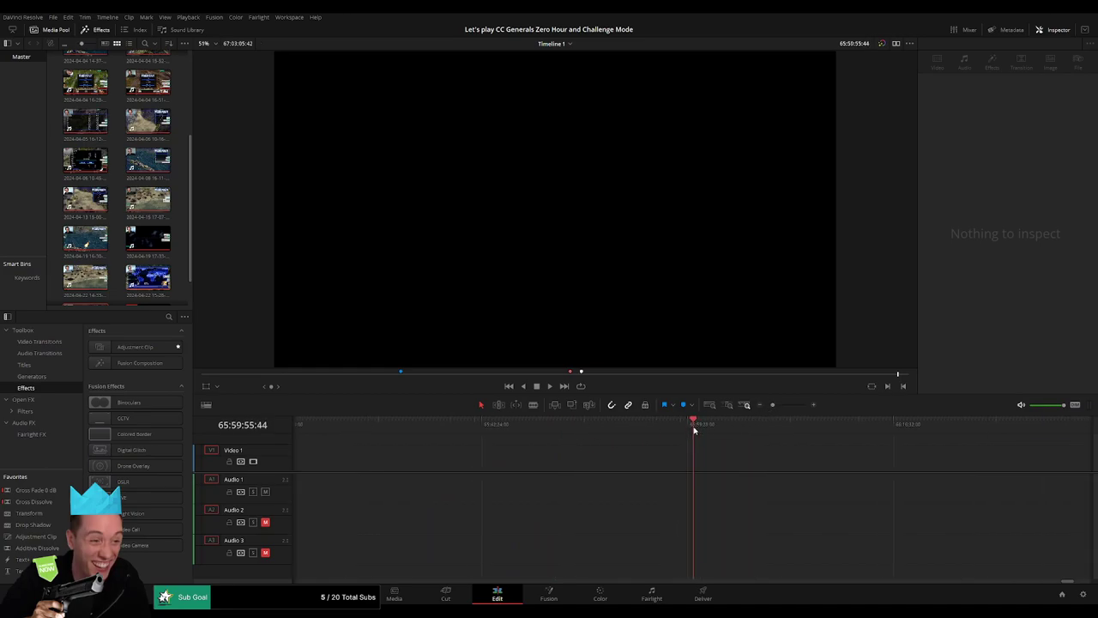
{"action": "left_click_drag", "start_coordinate": [772, 404], "coordinate": [767, 404]}
{"action": "left_click_drag", "start_coordinate": [845, 454], "coordinate": [729, 455]}
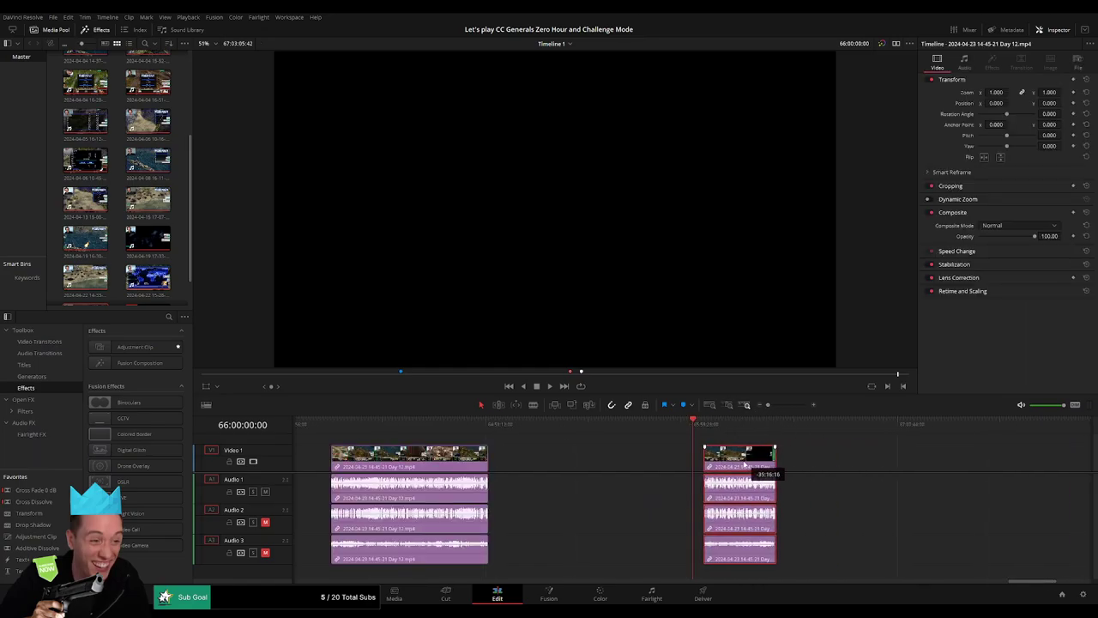
{"action": "key", "text": "space"}
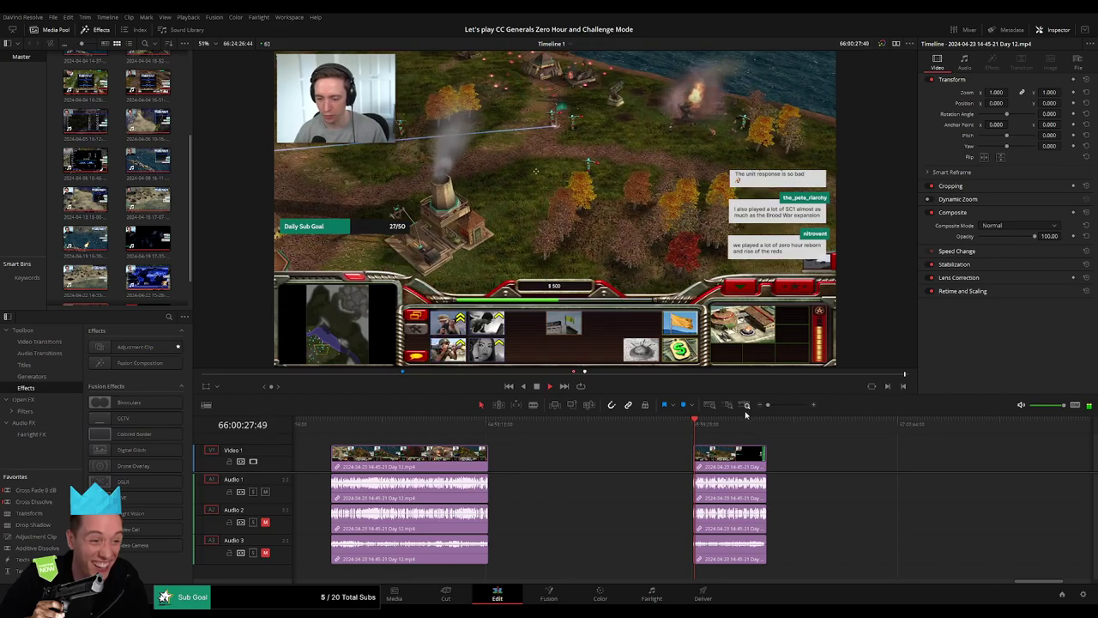
- Trim the Day 12 clip's end near 66:24:26 and fade out its audio there
{"action": "mouse_move", "coordinate": [767, 405]}
{"action": "left_mouse_down"}
{"action": "mouse_move", "coordinate": [780, 415]}
{"action": "mouse_move", "coordinate": [796, 405]}
{"action": "left_mouse_up"}
{"action": "key", "text": "End"}
{"action": "key", "text": "space"}
{"action": "key", "text": "space"}
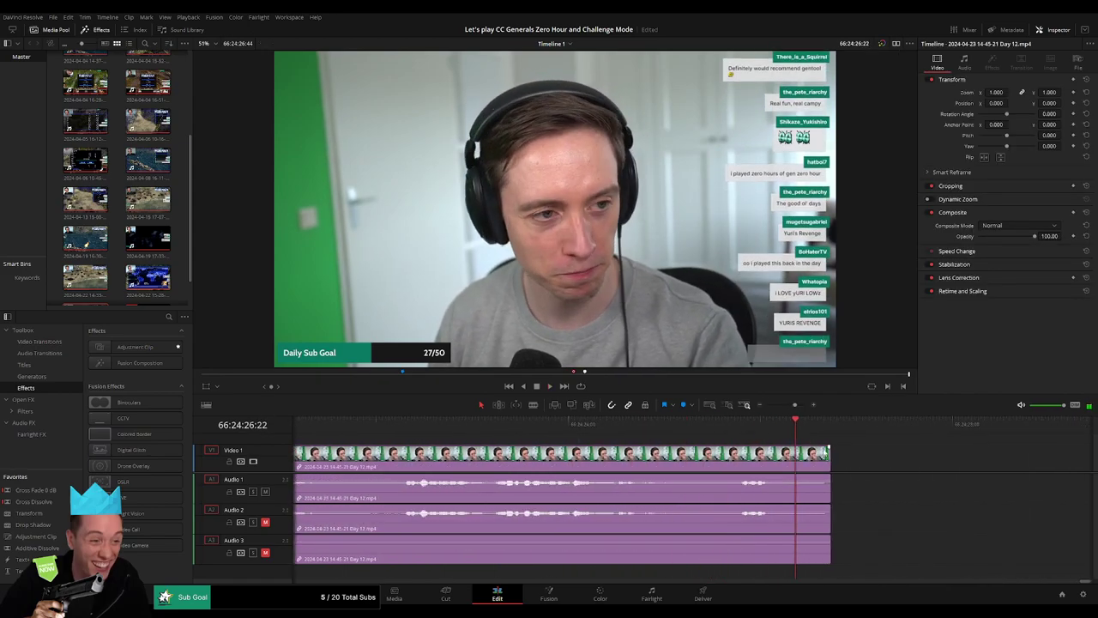
{"action": "mouse_move", "coordinate": [828, 454]}
{"action": "left_mouse_down"}
{"action": "mouse_move", "coordinate": [758, 451]}
{"action": "mouse_move", "coordinate": [786, 460]}
{"action": "mouse_move", "coordinate": [788, 482]}
{"action": "mouse_move", "coordinate": [738, 506]}
{"action": "left_mouse_up"}
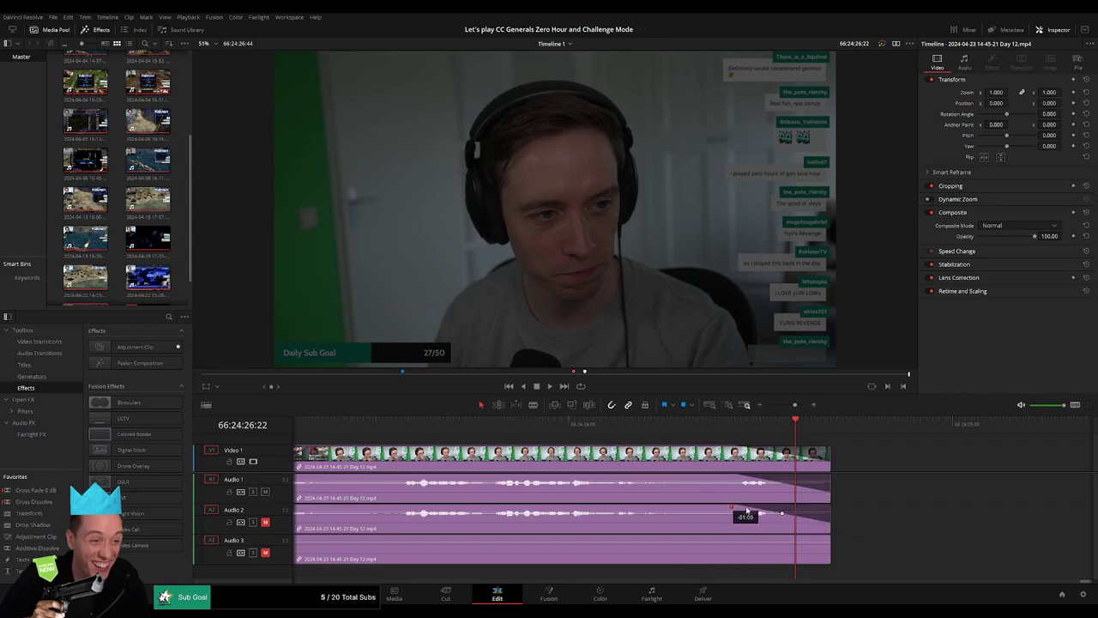
{"action": "left_click_drag", "start_coordinate": [829, 537], "coordinate": [740, 537]}
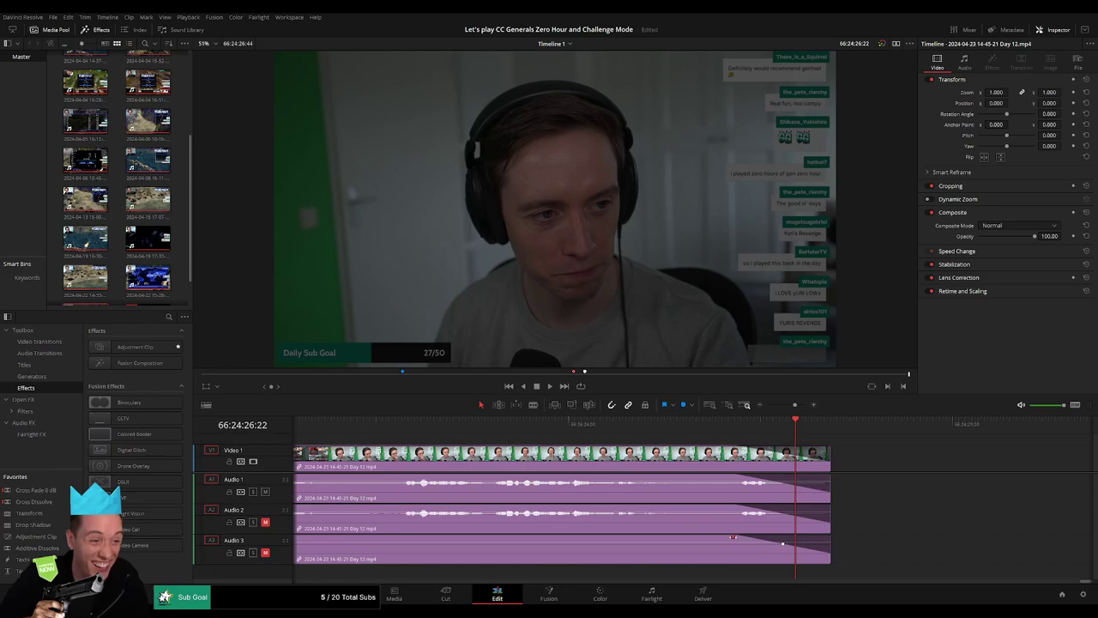
{"action": "left_click_drag", "start_coordinate": [795, 404], "coordinate": [776, 404]}
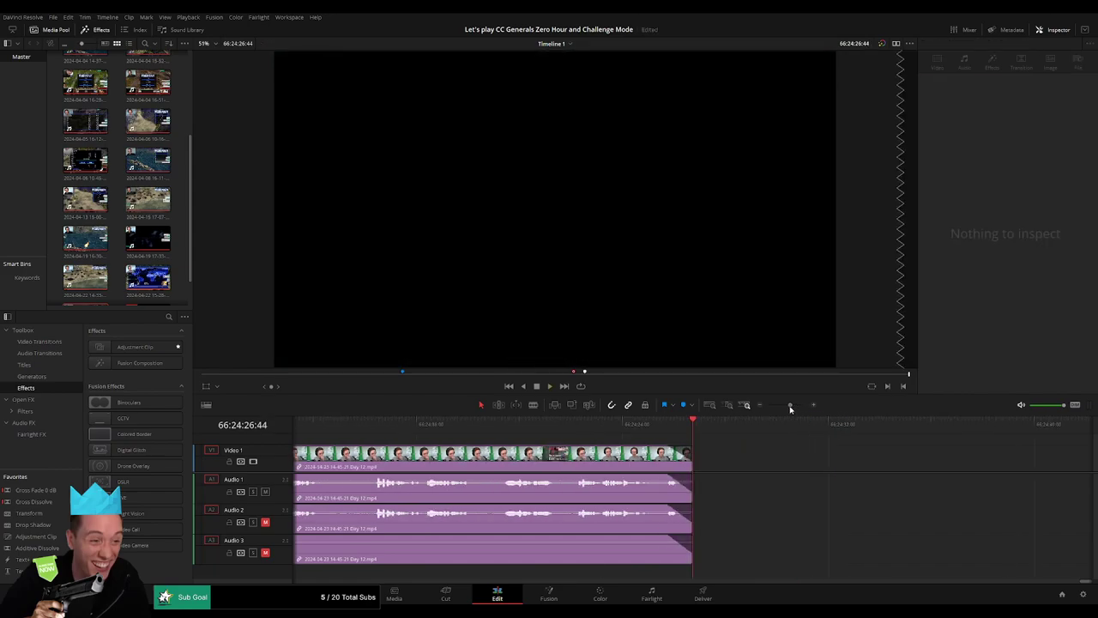
{"action": "left_click", "coordinate": [675, 427]}
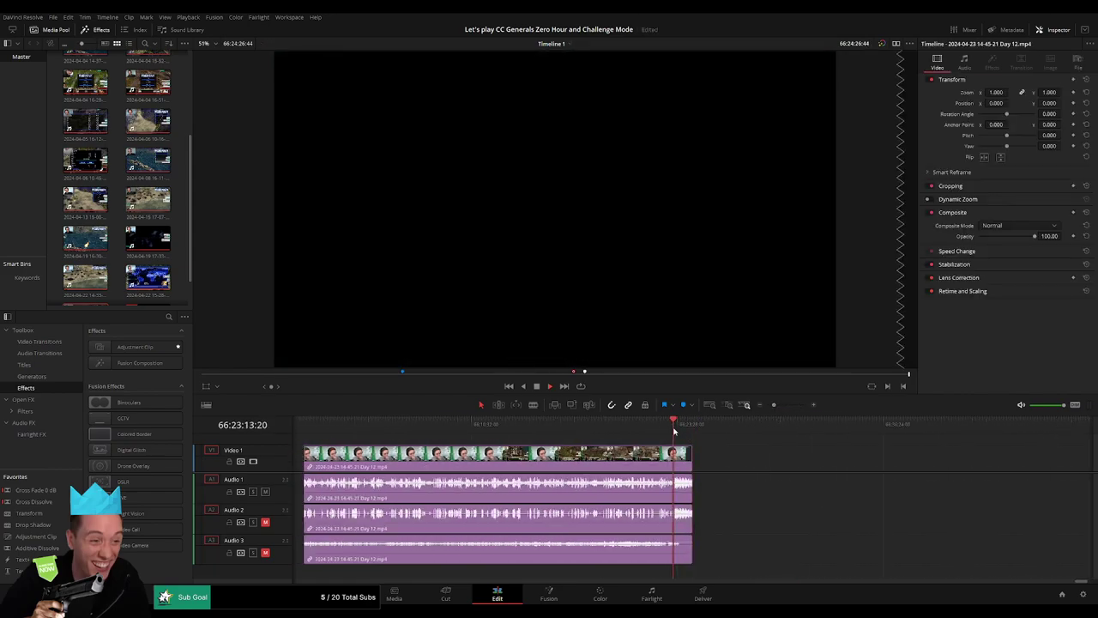
{"action": "scroll", "coordinate": [674, 431], "scroll_direction": "up", "scroll_amount": 4}
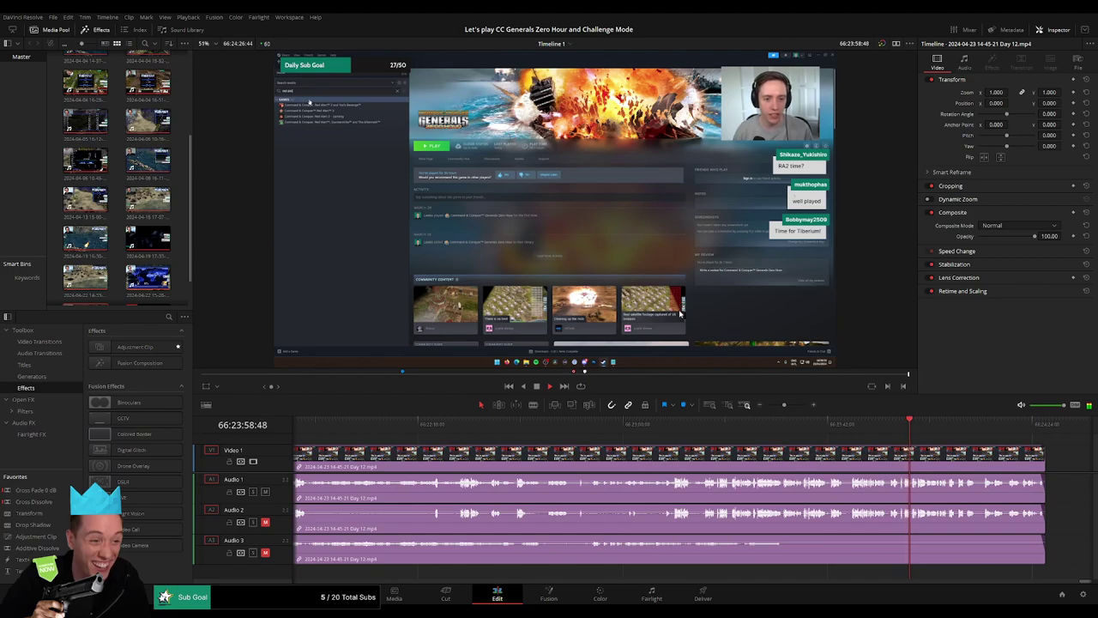
{"action": "scroll", "coordinate": [648, 437], "scroll_direction": "right", "scroll_amount": 3}
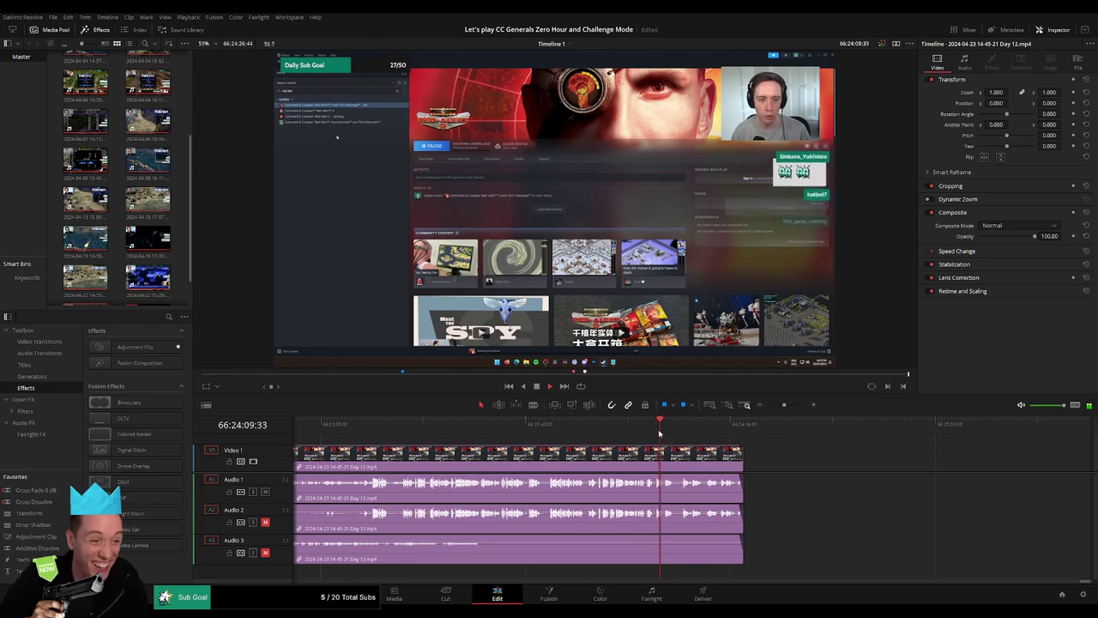
{"action": "left_click", "coordinate": [680, 427]}
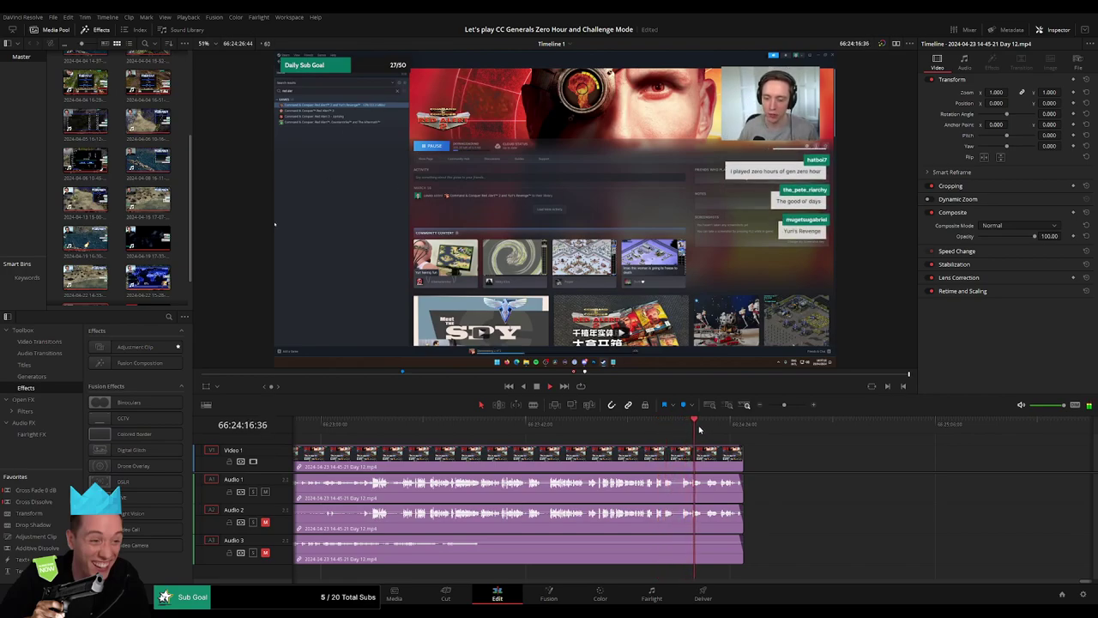
{"action": "left_click", "coordinate": [706, 427]}
{"action": "left_click", "coordinate": [721, 425]}
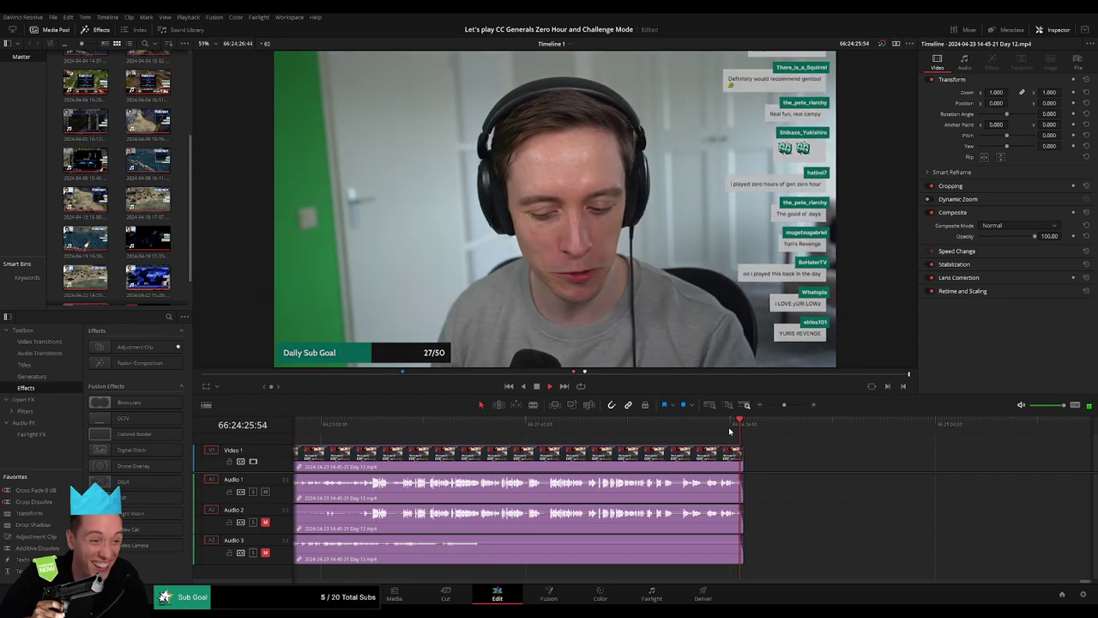
- Zoom the timeline out so clips show as separate pieces, then jump back to an earlier clip
{"action": "left_click_drag", "start_coordinate": [784, 404], "coordinate": [758, 408]}
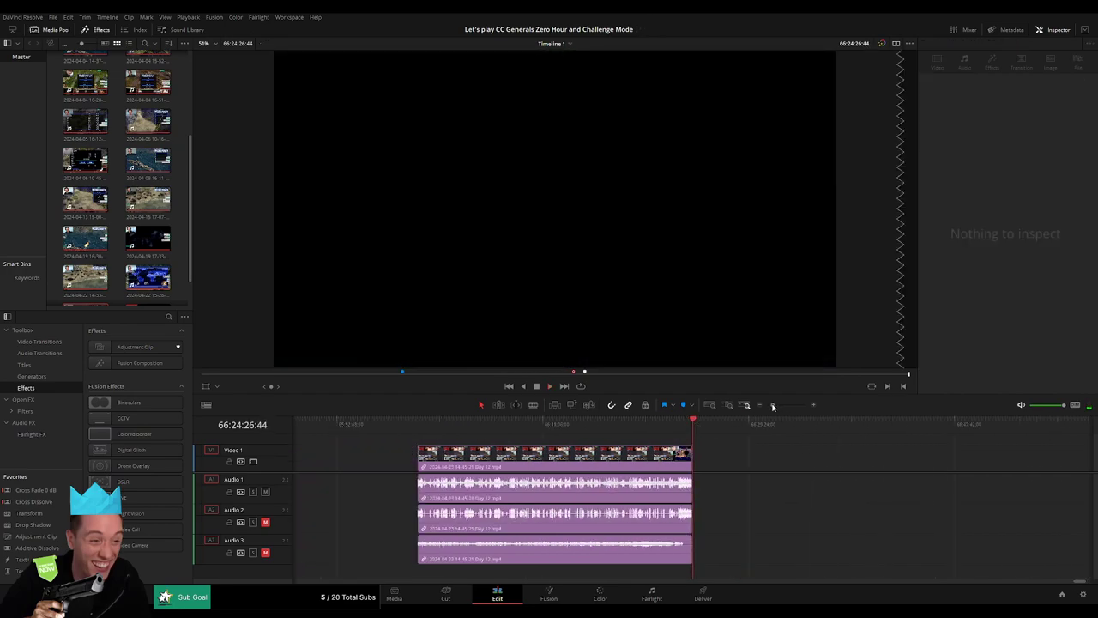
{"action": "left_click_drag", "start_coordinate": [1035, 580], "coordinate": [1032, 584]}
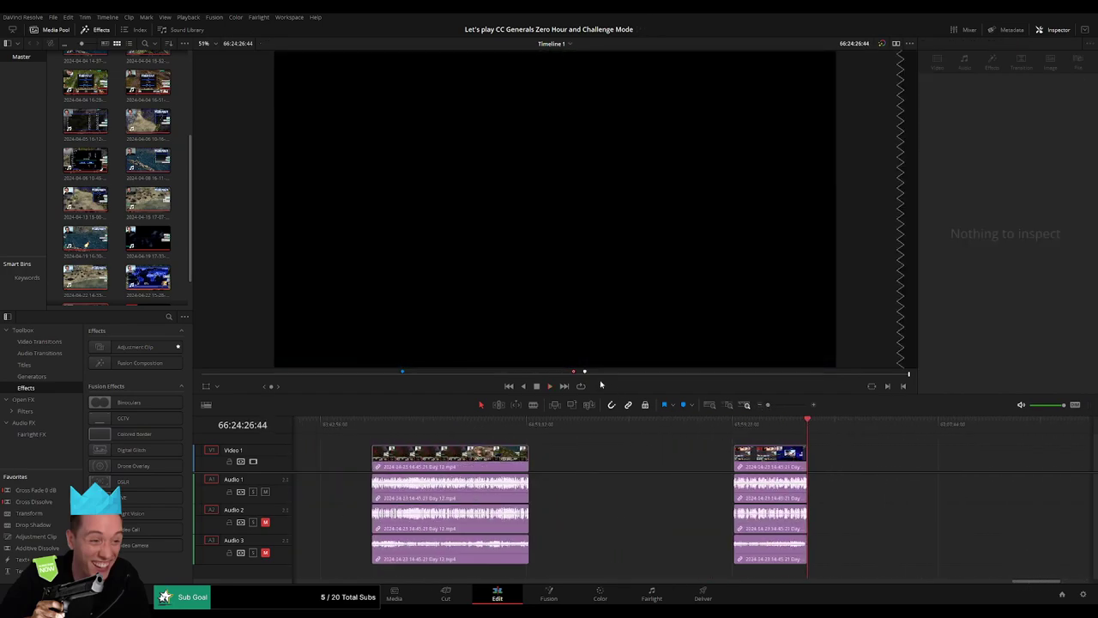
{"action": "key", "text": "Up"}
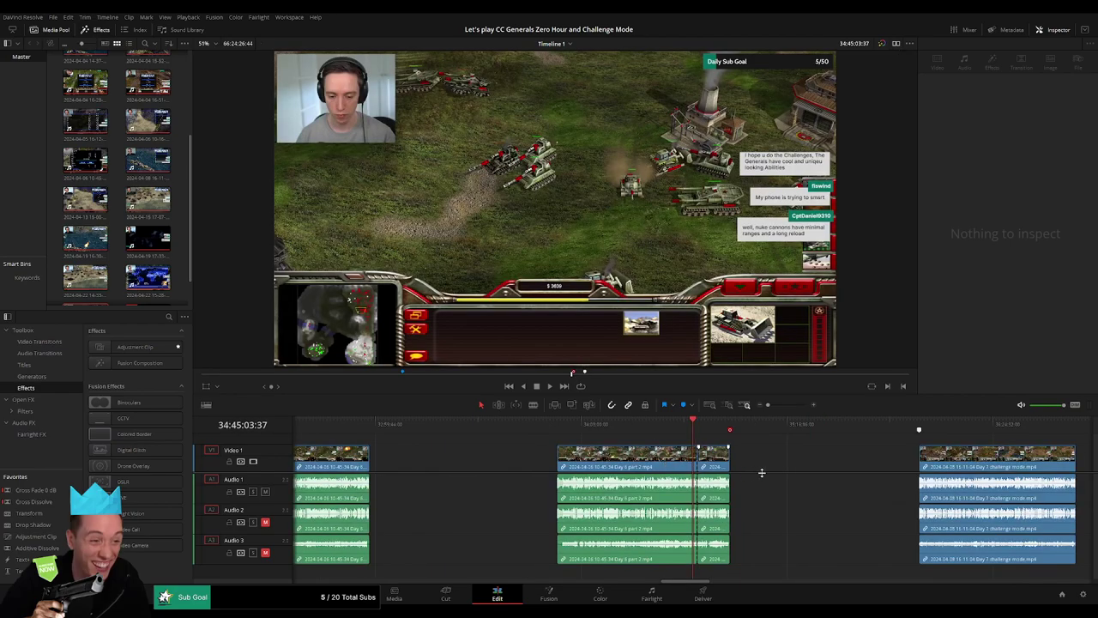
{"action": "scroll", "coordinate": [584, 438], "scroll_direction": "down", "scroll_amount": 5}
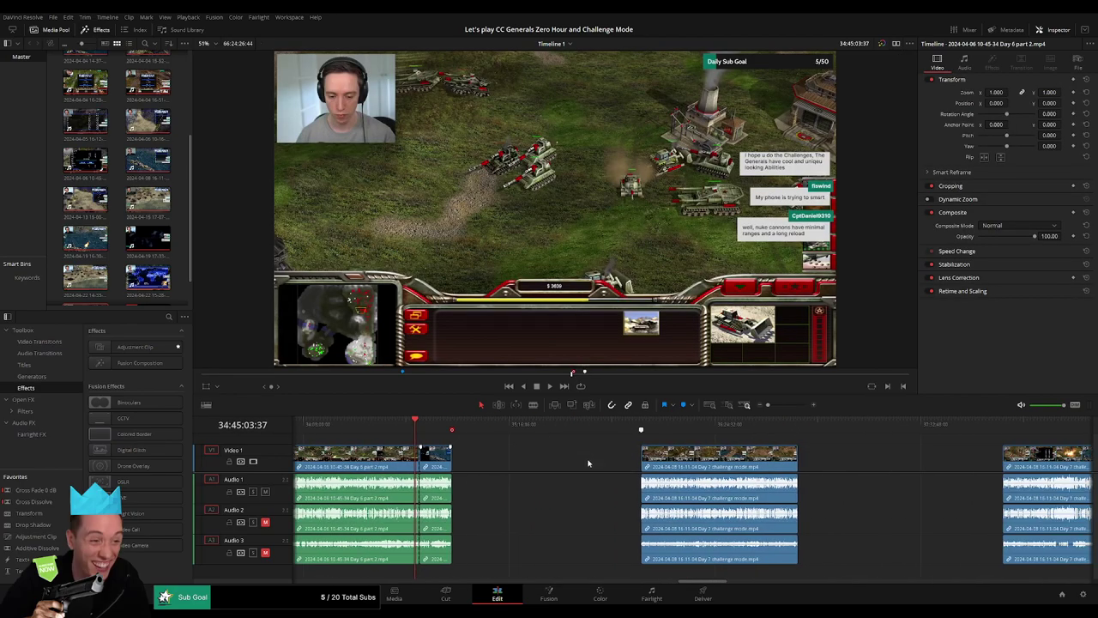
- Step the playhead through successive clip ends toward the Day 7 and Day 8 sections
{"action": "left_click", "coordinate": [642, 426]}
{"action": "key", "text": "Down"}
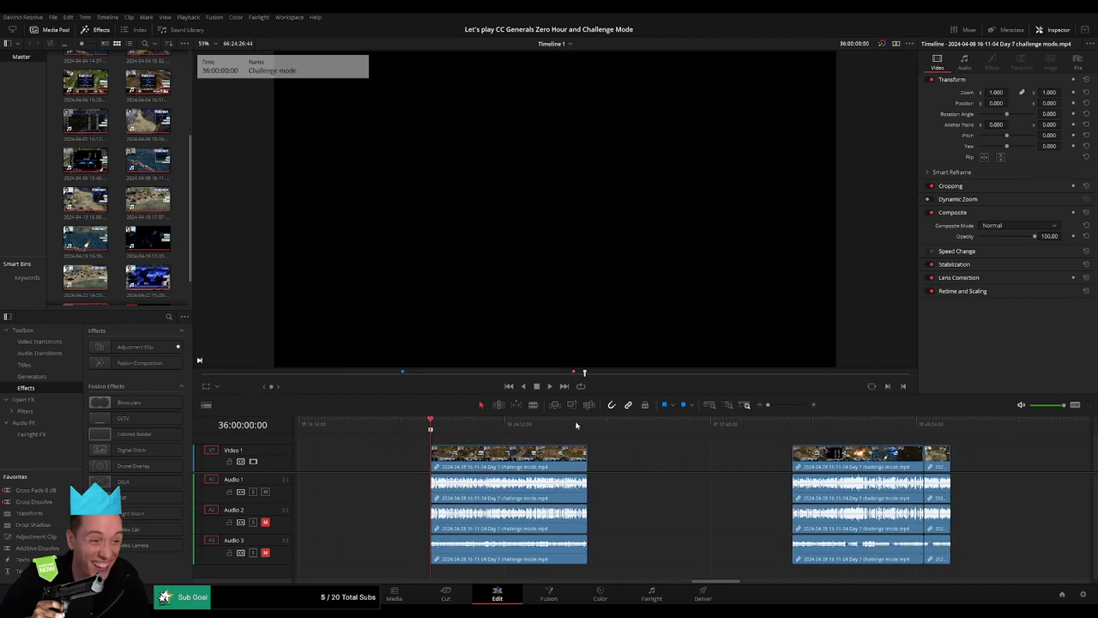
{"action": "scroll", "coordinate": [632, 447], "scroll_direction": "down", "scroll_amount": 2}
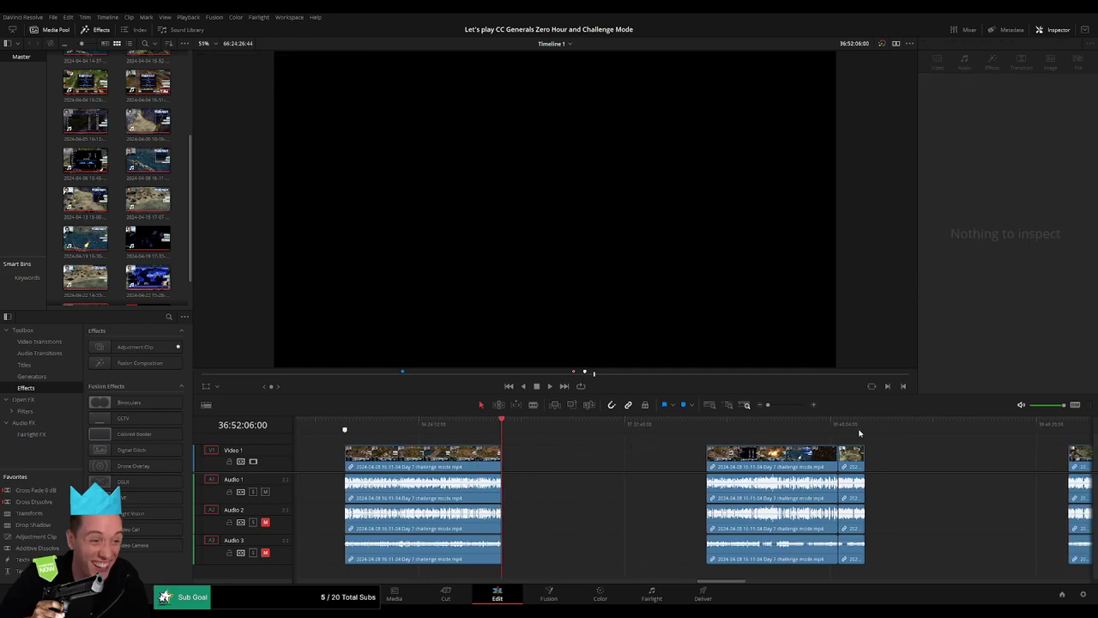
{"action": "key", "text": "Down"}
{"action": "key", "text": "Down"}
{"action": "key", "text": "Down"}
{"action": "key", "text": "Down"}
{"action": "key", "text": "Down"}
{"action": "key", "text": "Down"}
{"action": "key", "text": "Down"}
{"action": "key", "text": "Down"}
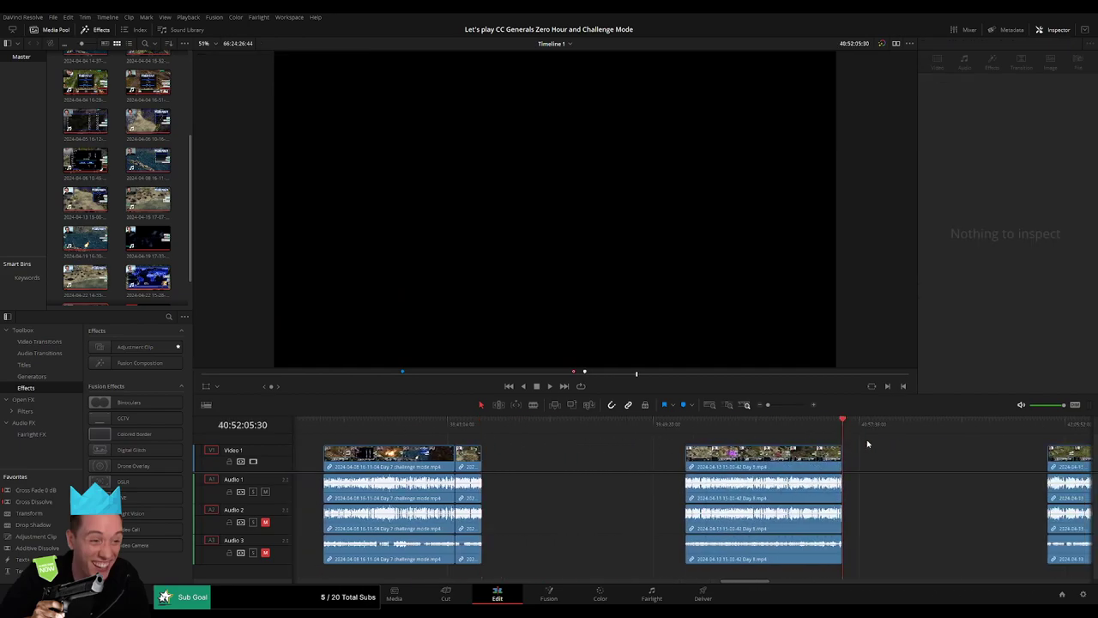
{"action": "scroll", "coordinate": [863, 448], "scroll_direction": "up", "scroll_amount": 5}
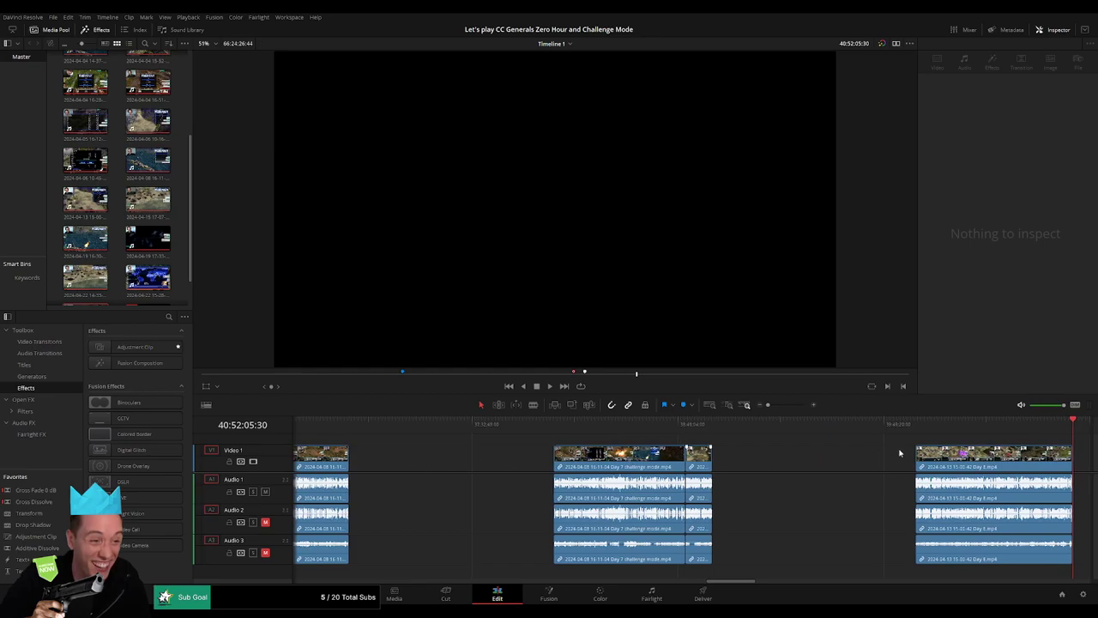
{"action": "scroll", "coordinate": [900, 452], "scroll_direction": "down", "scroll_amount": 3}
{"action": "scroll", "coordinate": [577, 443], "scroll_direction": "down", "scroll_amount": 10}
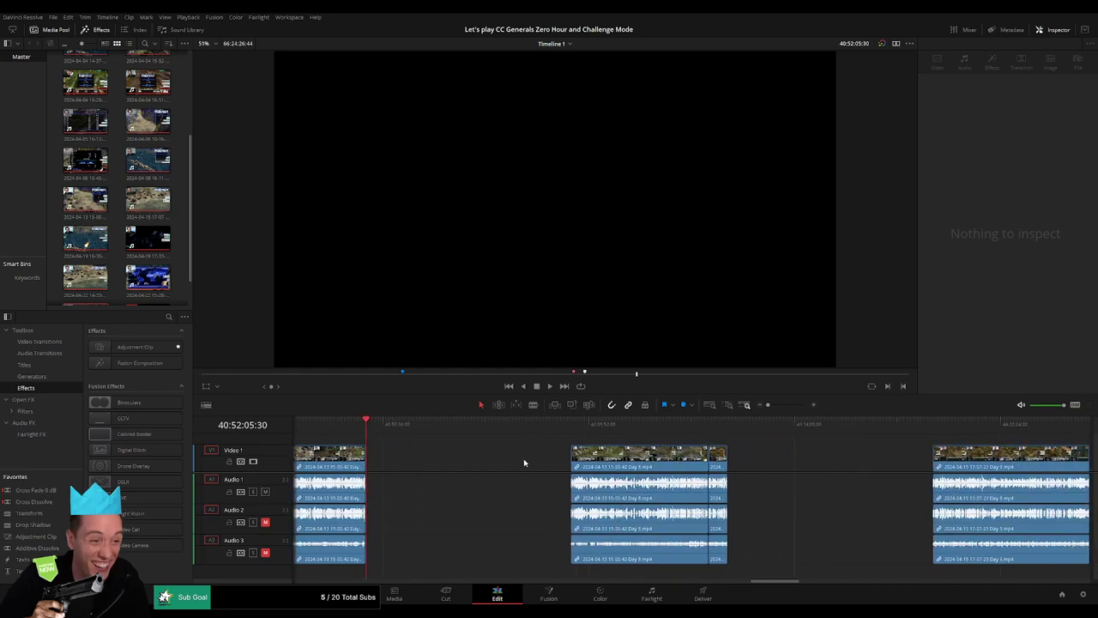
{"action": "scroll", "coordinate": [523, 458], "scroll_direction": "down", "scroll_amount": 3}
{"action": "scroll", "coordinate": [811, 451], "scroll_direction": "down", "scroll_amount": 10}
{"action": "scroll", "coordinate": [490, 425], "scroll_direction": "down", "scroll_amount": 5}
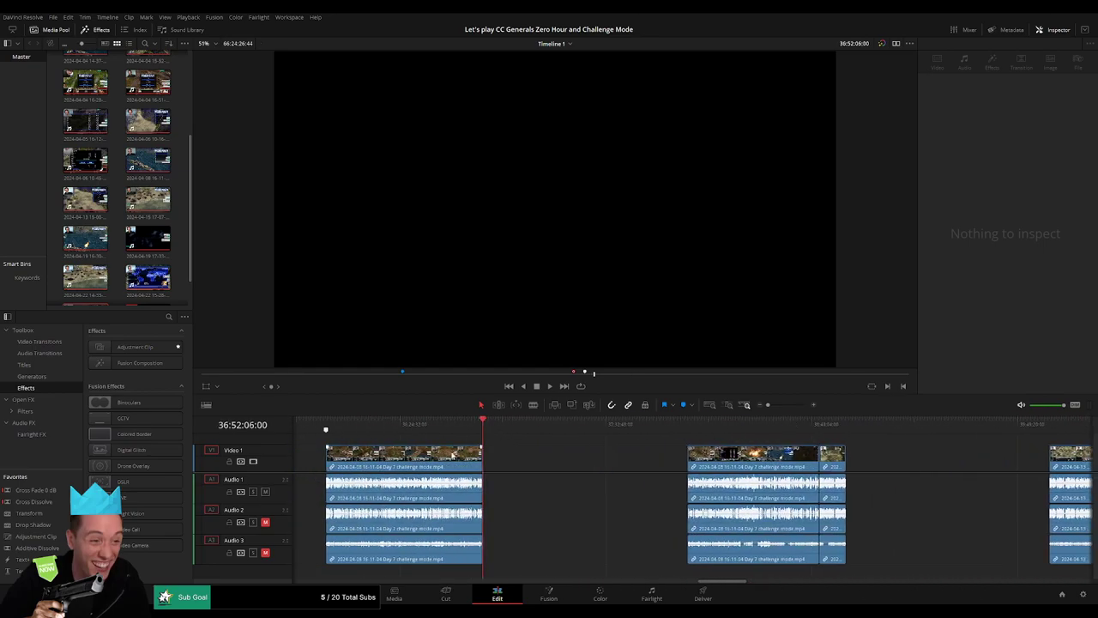
{"action": "left_click", "coordinate": [846, 425]}
{"action": "scroll", "coordinate": [638, 444], "scroll_direction": "down", "scroll_amount": 5}
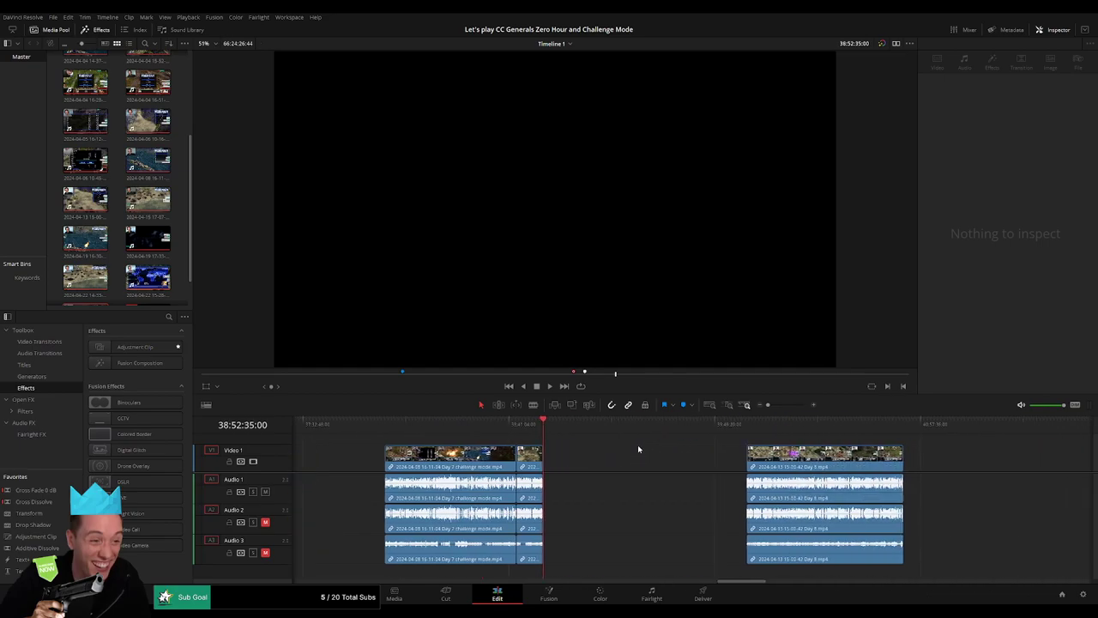
- Add a marker at the 50:41:51:30 clip end named '8 episodes of USA challenge generals'
{"action": "left_click", "coordinate": [894, 424]}
{"action": "scroll", "coordinate": [976, 454], "scroll_direction": "down", "scroll_amount": 5}
{"action": "key", "text": "Down"}
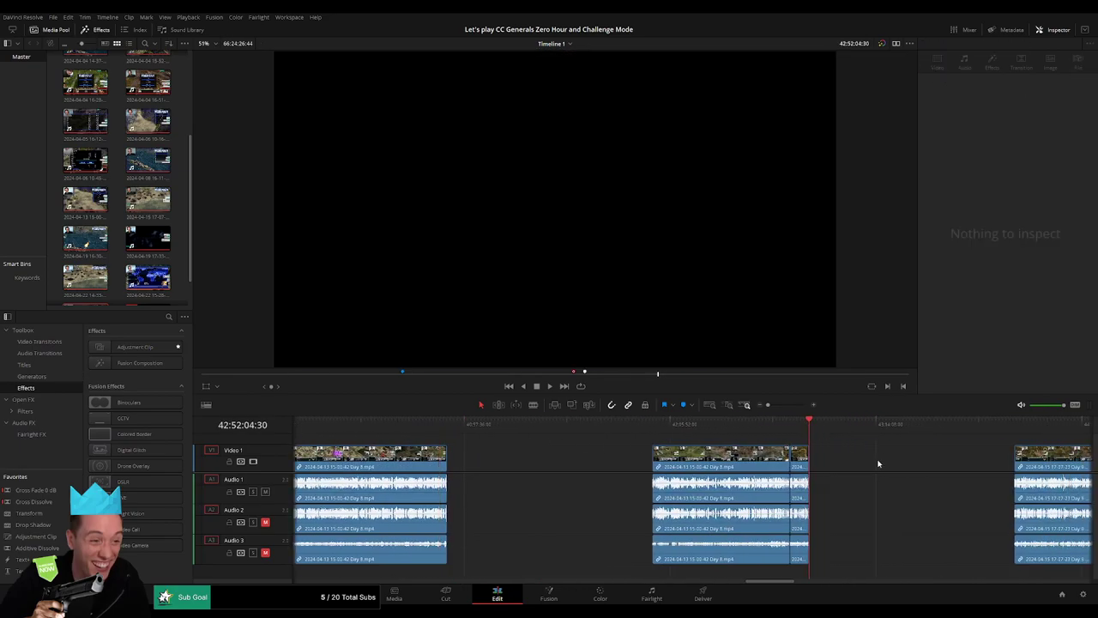
{"action": "scroll", "coordinate": [608, 441], "scroll_direction": "down", "scroll_amount": 2}
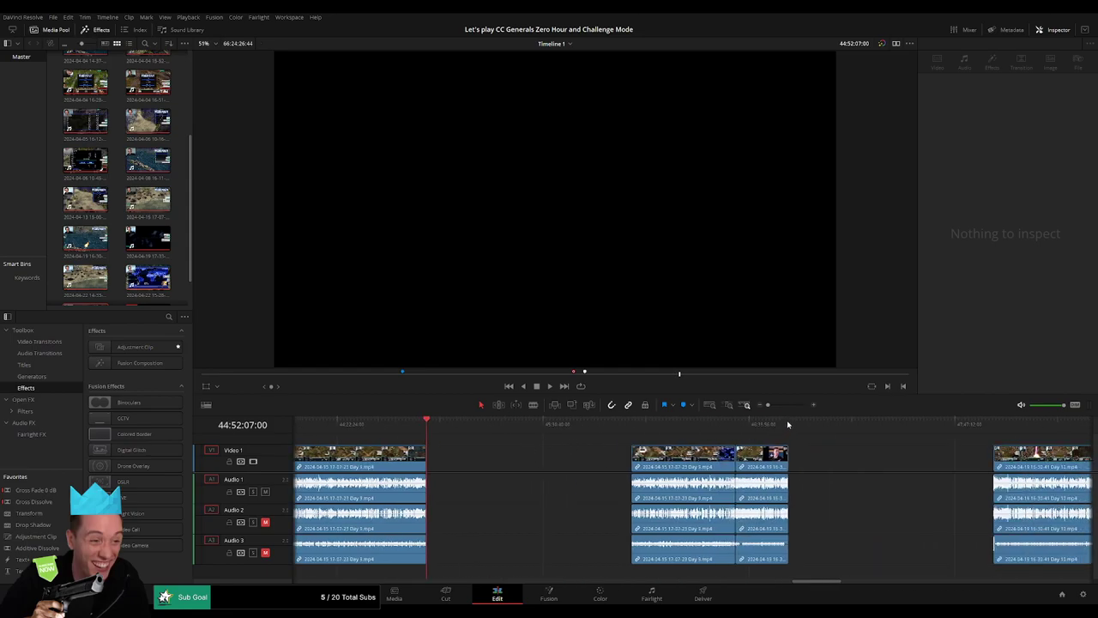
{"action": "key", "text": "Down"}
{"action": "scroll", "coordinate": [766, 446], "scroll_direction": "down", "scroll_amount": 2}
{"action": "key", "text": "Down"}
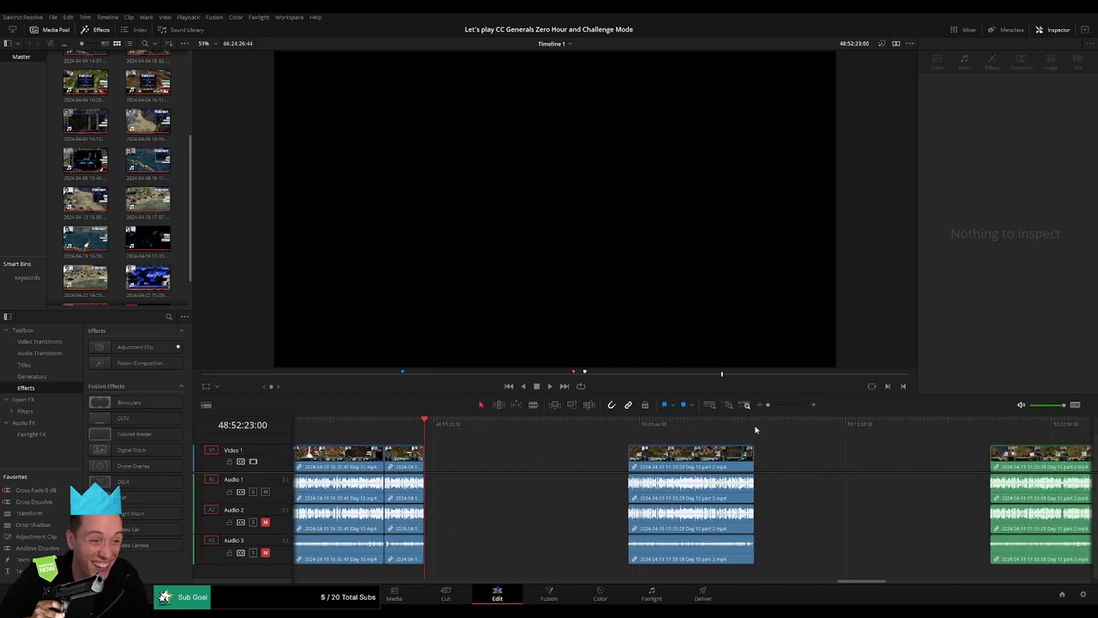
{"action": "key", "text": "Down"}
{"action": "key", "text": "m"}
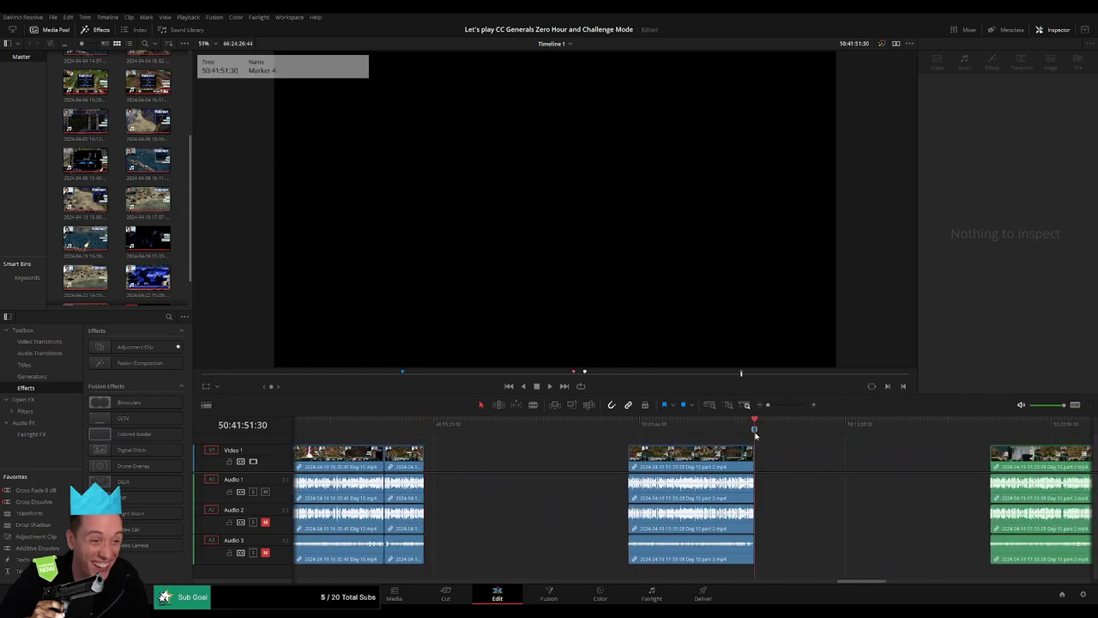
- Delete the empty gap after that clip on Video 1 so the clips close up
{"action": "left_click", "coordinate": [790, 467]}
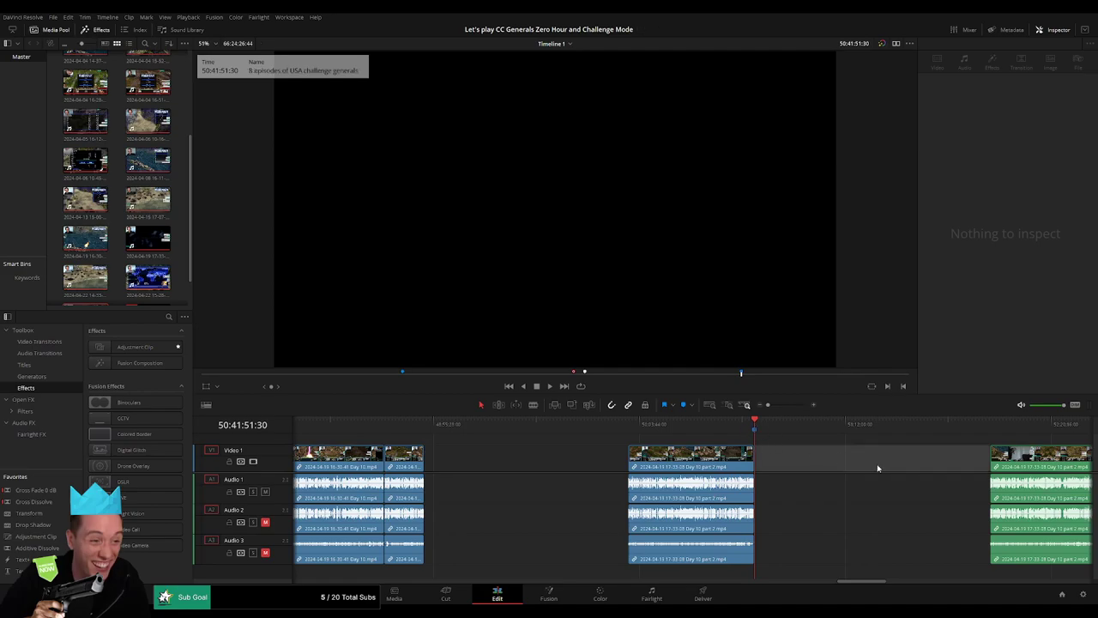
{"action": "scroll", "coordinate": [554, 447], "scroll_direction": "right", "scroll_amount": 5}
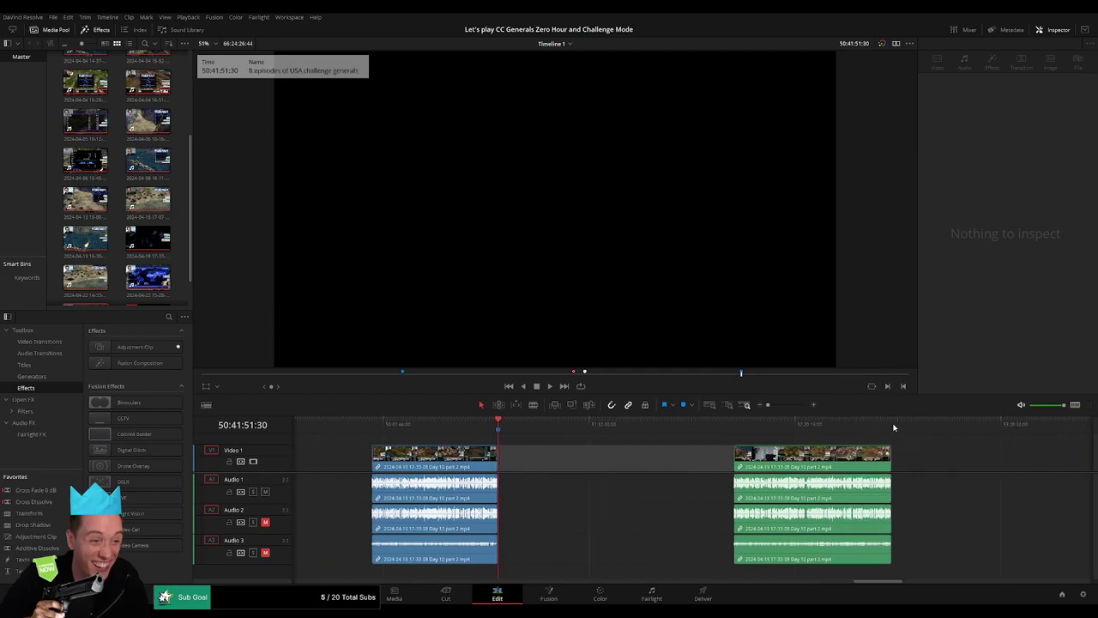
{"action": "key", "text": "Delete"}
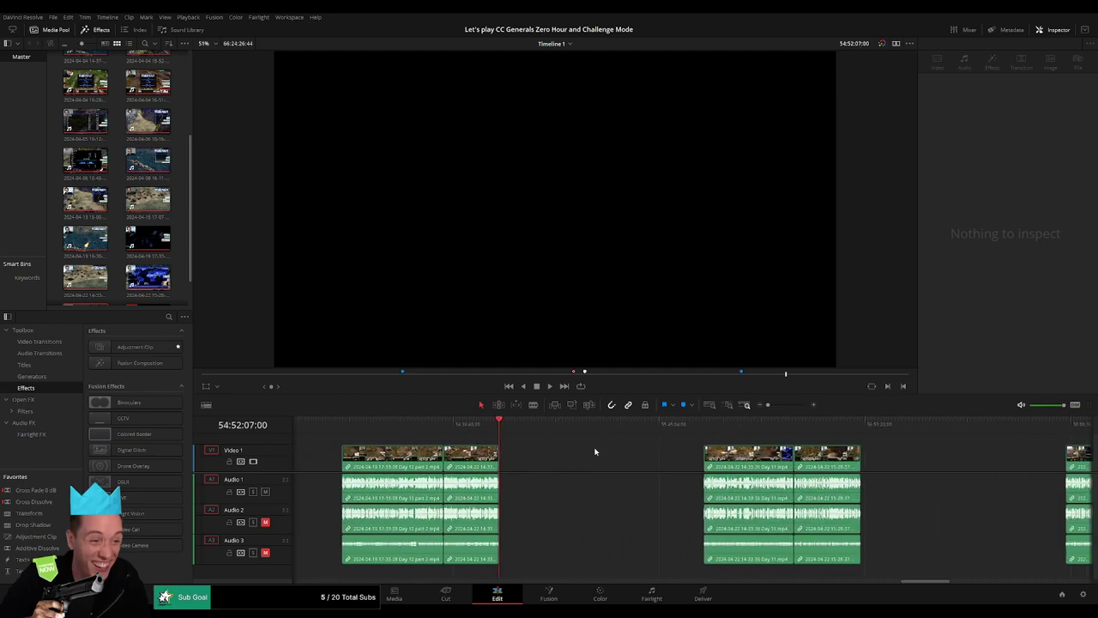
{"action": "scroll", "coordinate": [865, 428], "scroll_direction": "right", "scroll_amount": 4}
{"action": "scroll", "coordinate": [691, 448], "scroll_direction": "right", "scroll_amount": 3}
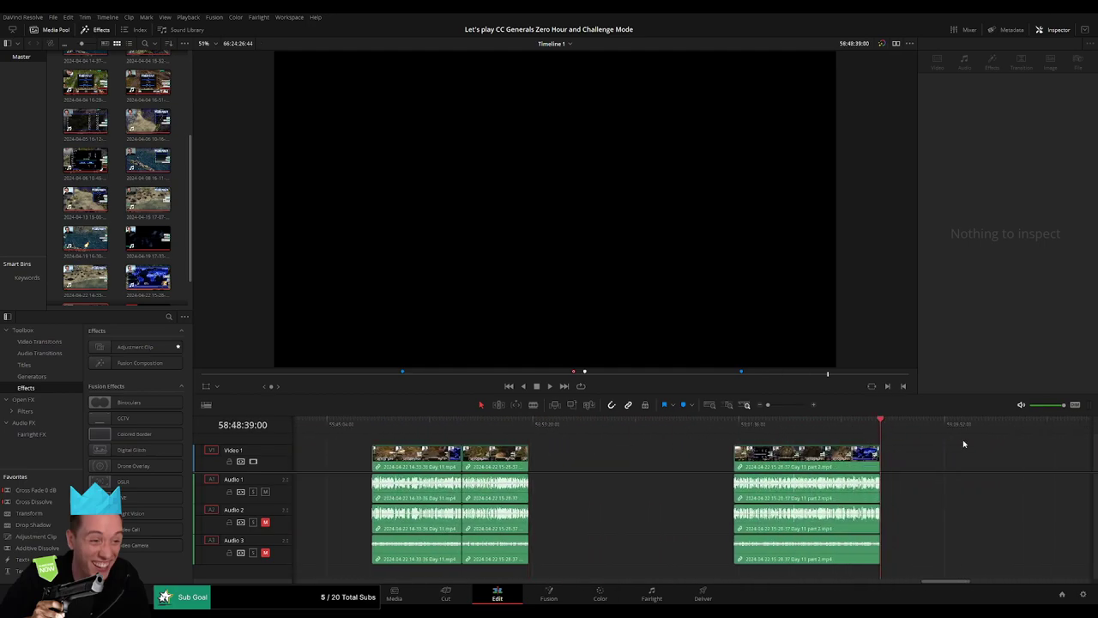
{"action": "scroll", "coordinate": [825, 446], "scroll_direction": "right", "scroll_amount": 5}
{"action": "scroll", "coordinate": [614, 453], "scroll_direction": "left", "scroll_amount": 2}
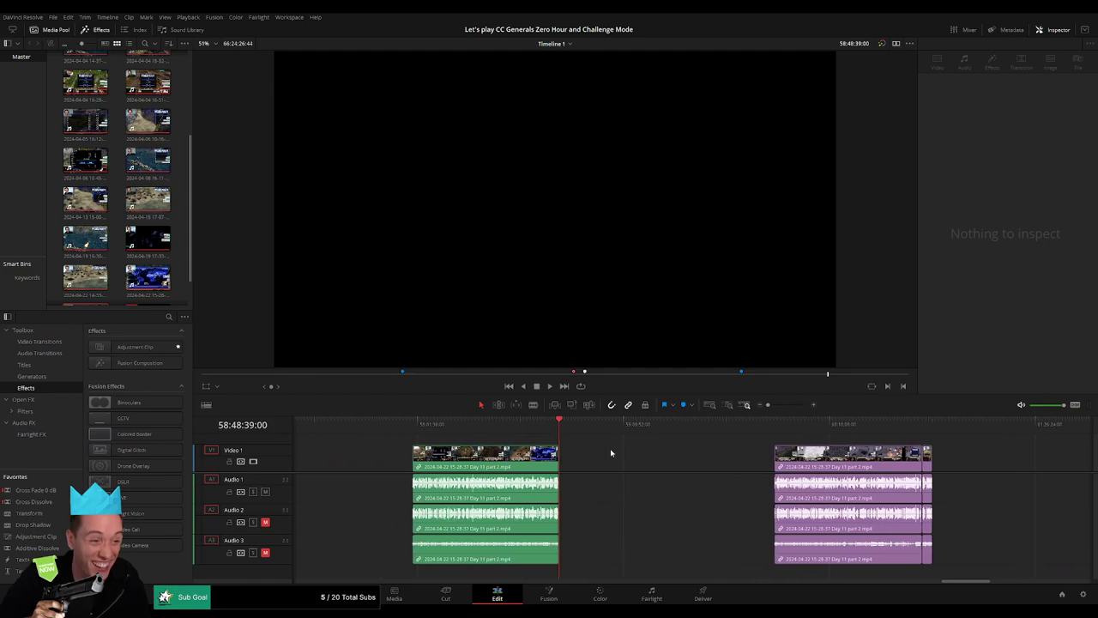
- Add a marker at 58:48:39:00 named '4 episodes of GLA challenge generals'
{"action": "key", "text": "m"}
{"action": "scroll", "coordinate": [647, 454], "scroll_direction": "right", "scroll_amount": 2}
{"action": "scroll", "coordinate": [686, 453], "scroll_direction": "right", "scroll_amount": 3}
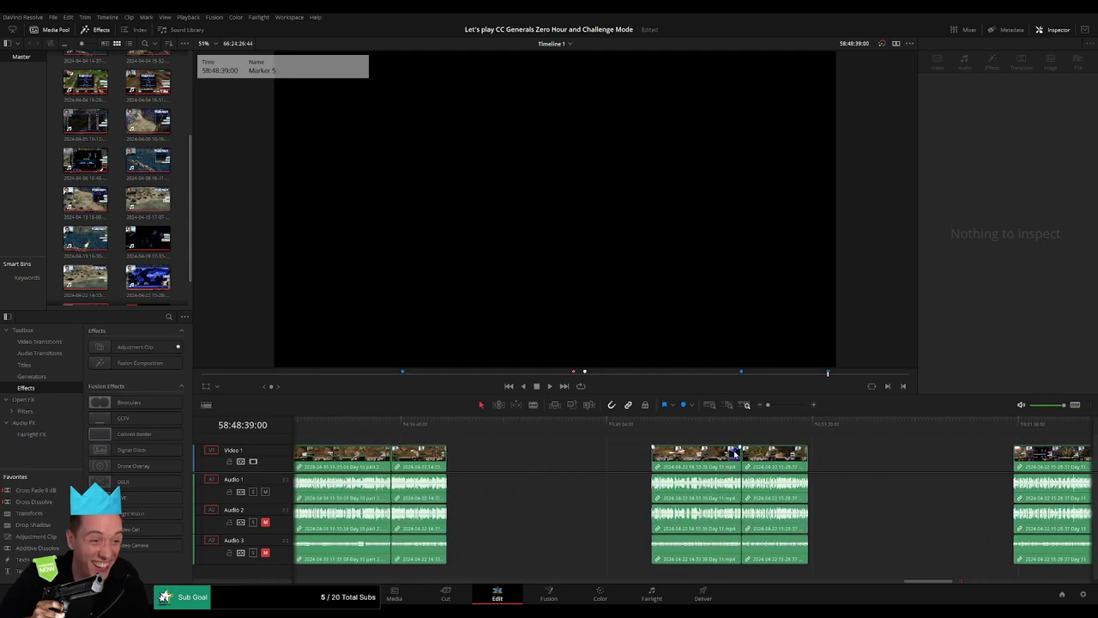
{"action": "scroll", "coordinate": [780, 443], "scroll_direction": "right", "scroll_amount": 4}
{"action": "scroll", "coordinate": [780, 443], "scroll_direction": "left", "scroll_amount": 2}
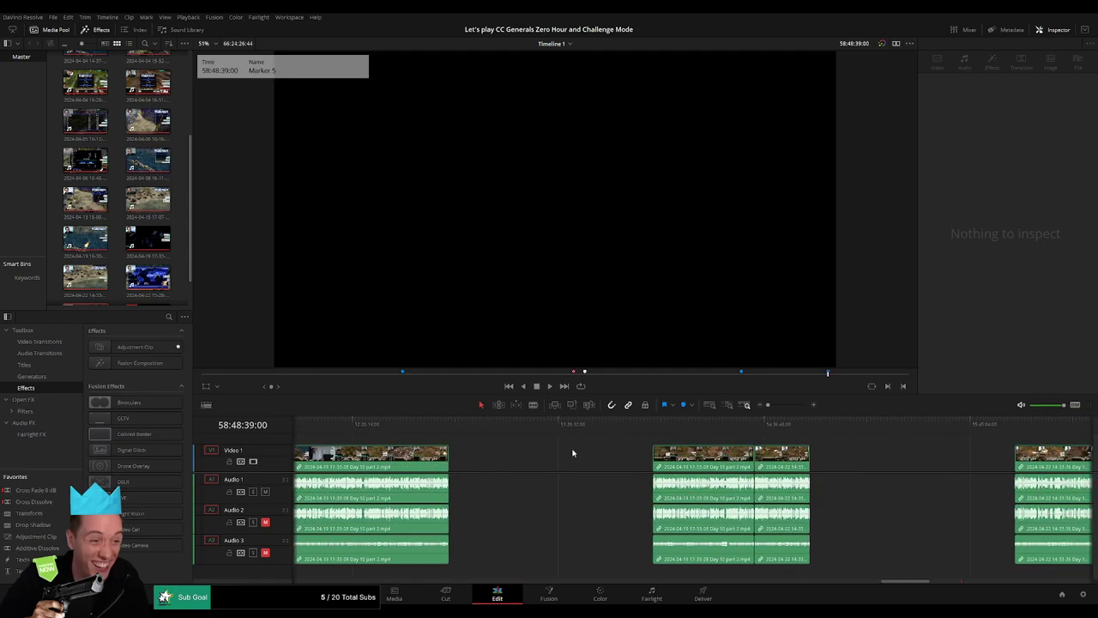
{"action": "scroll", "coordinate": [718, 453], "scroll_direction": "right", "scroll_amount": 8}
{"action": "scroll", "coordinate": [664, 466], "scroll_direction": "left", "scroll_amount": 1}
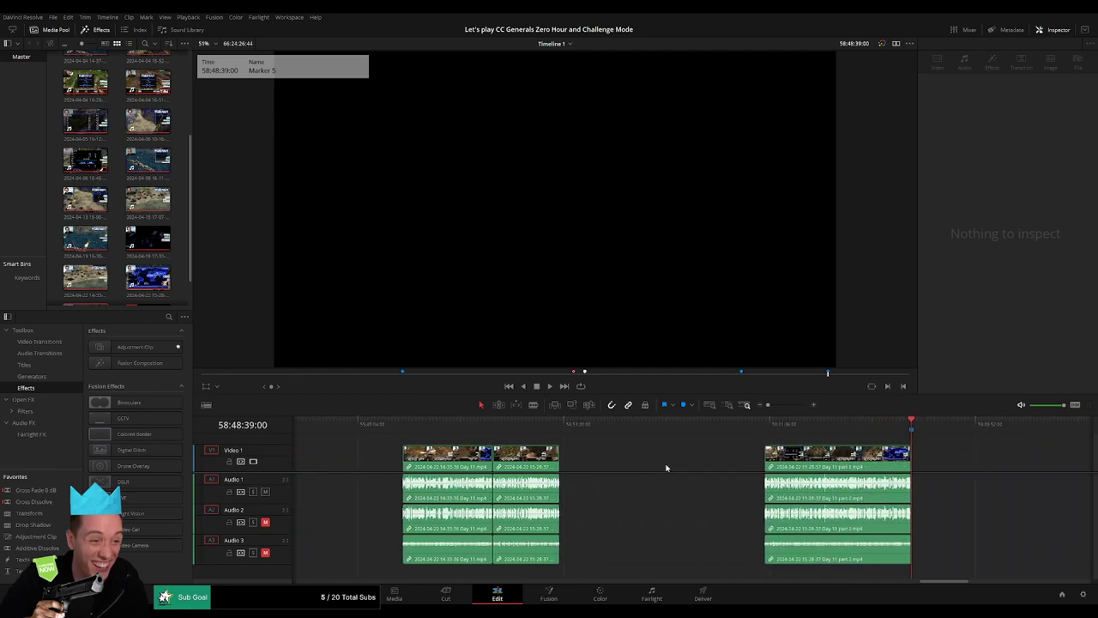
{"action": "scroll", "coordinate": [774, 472], "scroll_direction": "left", "scroll_amount": 5}
{"action": "scroll", "coordinate": [774, 472], "scroll_direction": "left", "scroll_amount": 5}
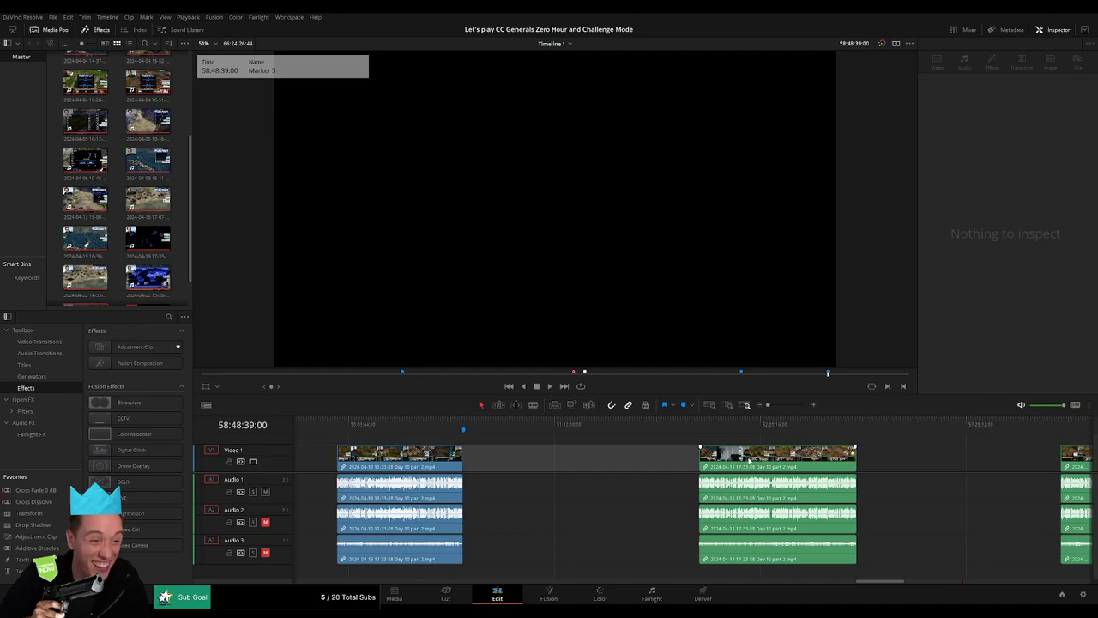
{"action": "scroll", "coordinate": [800, 461], "scroll_direction": "right", "scroll_amount": 3}
{"action": "scroll", "coordinate": [878, 461], "scroll_direction": "right", "scroll_amount": 10}
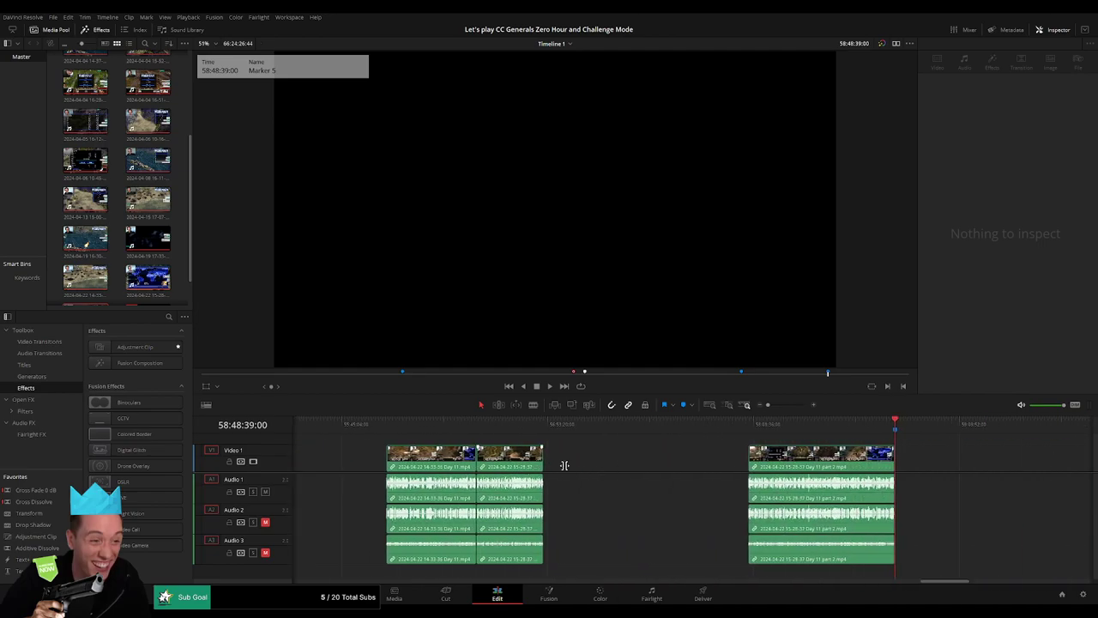
{"action": "scroll", "coordinate": [835, 461], "scroll_direction": "left", "scroll_amount": 5}
{"action": "scroll", "coordinate": [907, 449], "scroll_direction": "right", "scroll_amount": 3}
{"action": "scroll", "coordinate": [823, 469], "scroll_direction": "left", "scroll_amount": 1}
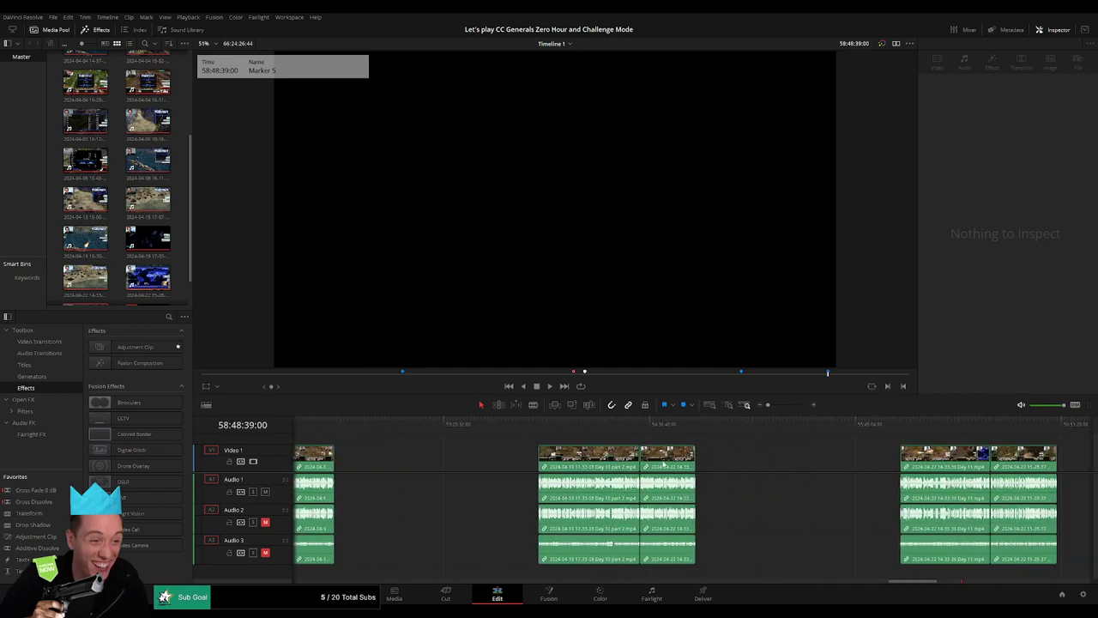
{"action": "scroll", "coordinate": [899, 458], "scroll_direction": "left", "scroll_amount": 2}
{"action": "scroll", "coordinate": [453, 448], "scroll_direction": "right", "scroll_amount": 5}
{"action": "scroll", "coordinate": [671, 433], "scroll_direction": "right", "scroll_amount": 1}
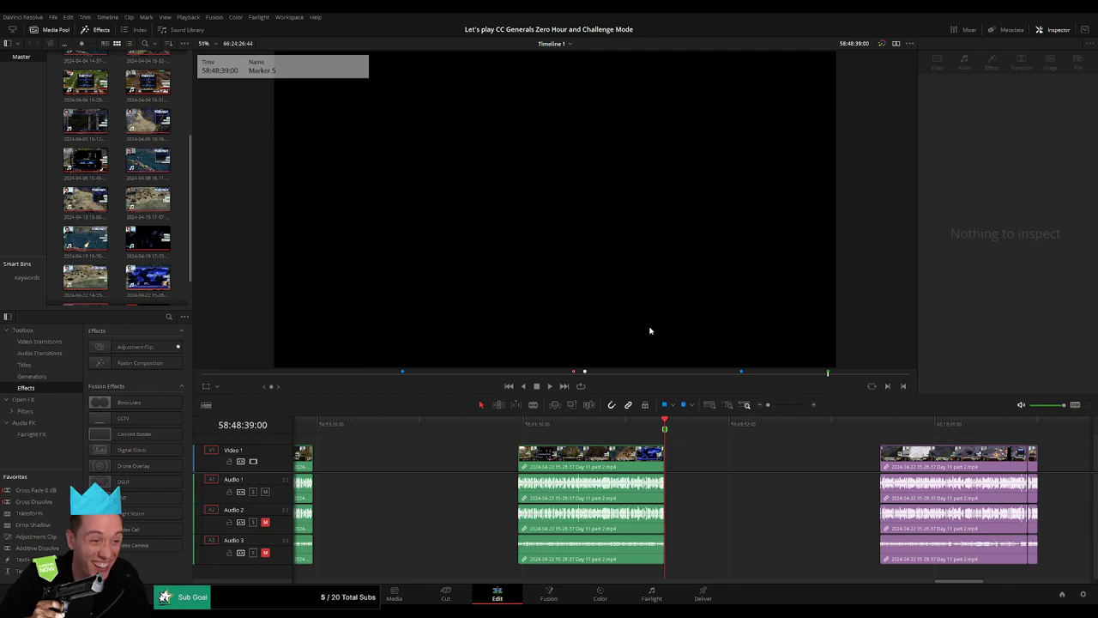
{"action": "scroll", "coordinate": [607, 432], "scroll_direction": "right", "scroll_amount": 2}
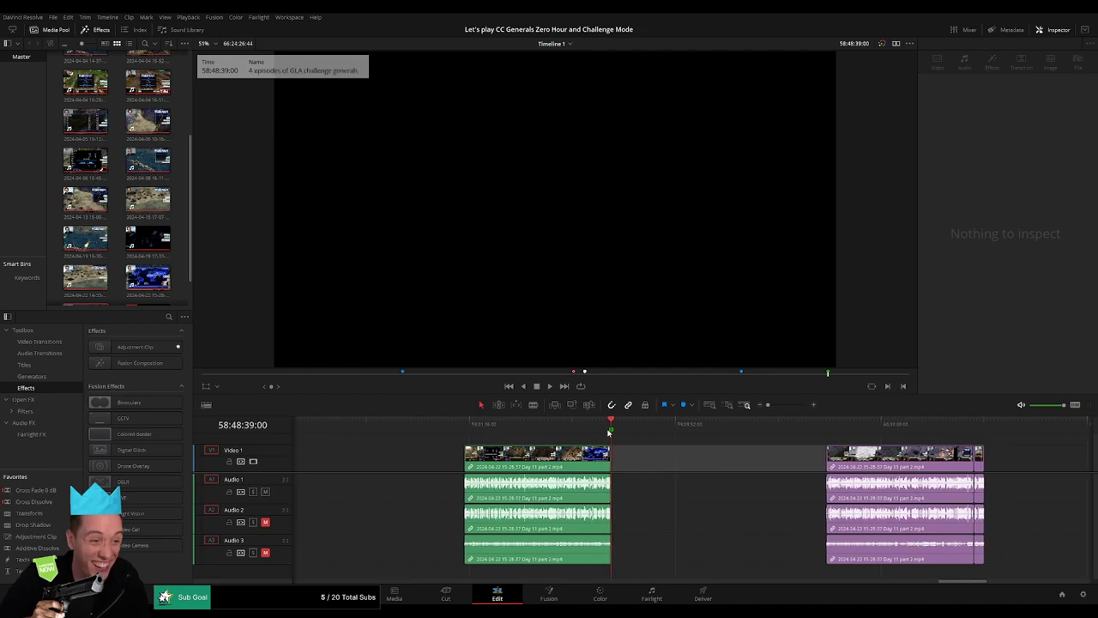
{"action": "scroll", "coordinate": [676, 452], "scroll_direction": "left", "scroll_amount": 2}
{"action": "scroll", "coordinate": [817, 473], "scroll_direction": "left", "scroll_amount": 5}
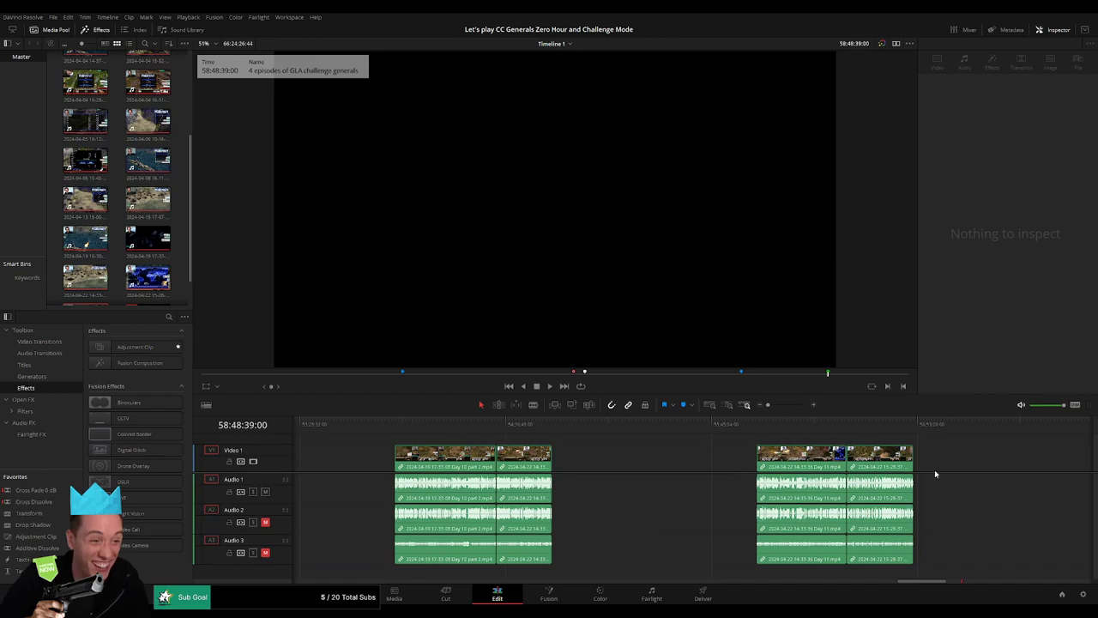
{"action": "scroll", "coordinate": [935, 469], "scroll_direction": "right", "scroll_amount": 6}
- Step through the remaining clip ends until the final Day 12 clips appear
{"action": "key", "text": "Down"}
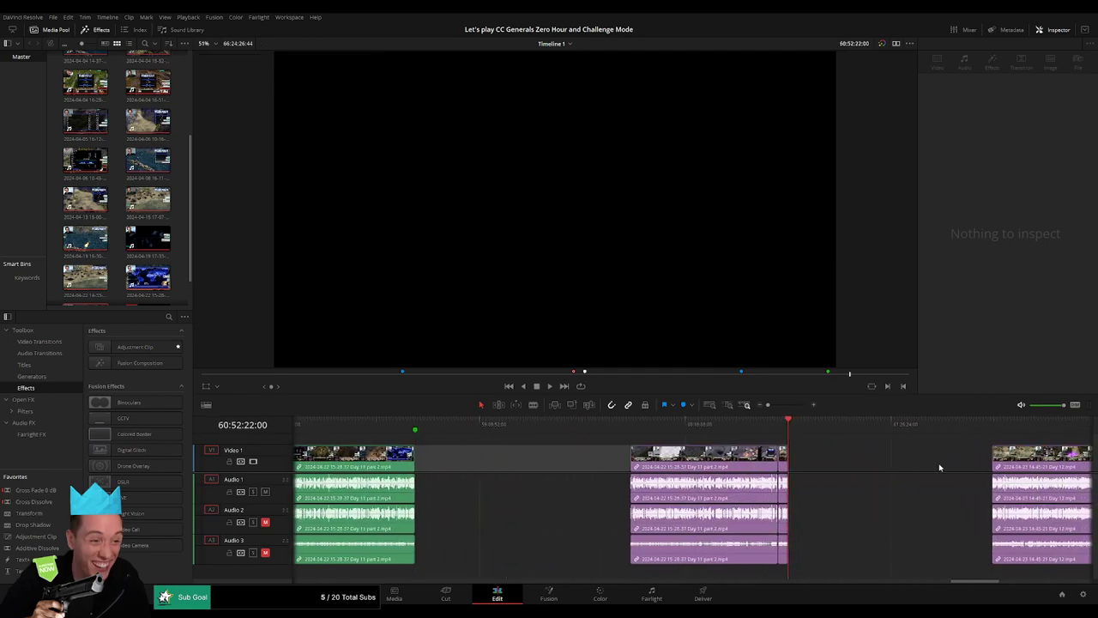
{"action": "scroll", "coordinate": [940, 467], "scroll_direction": "right", "scroll_amount": 5}
{"action": "key", "text": "Down"}
{"action": "scroll", "coordinate": [699, 437], "scroll_direction": "right", "scroll_amount": 5}
{"action": "scroll", "coordinate": [870, 431], "scroll_direction": "right", "scroll_amount": 3}
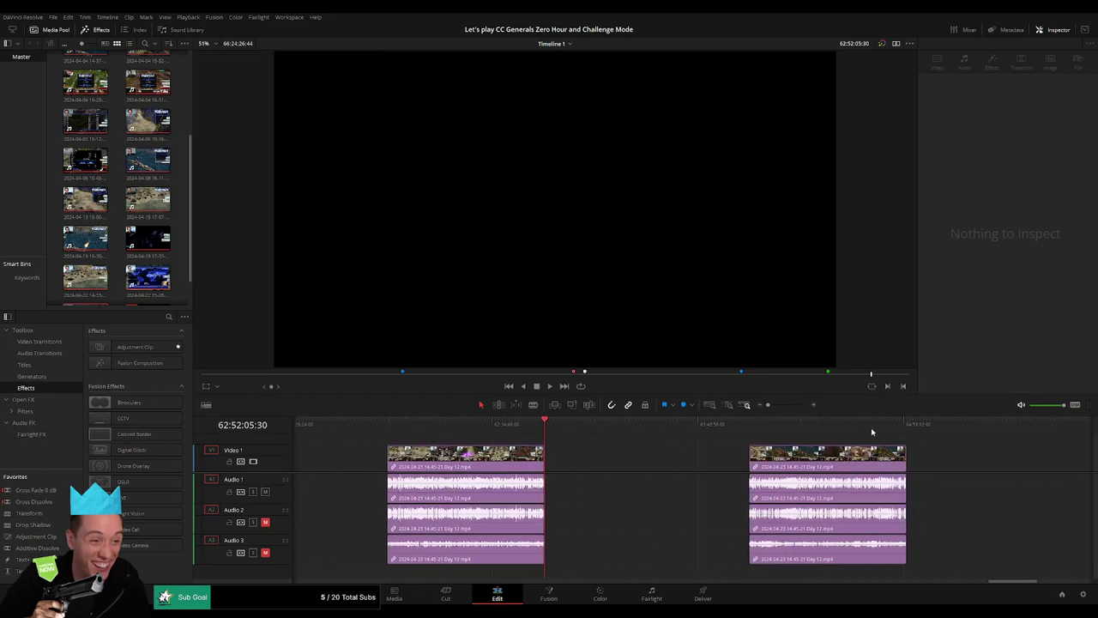
{"action": "key", "text": "Down"}
- Place a marker at the timeline end, 66:24:26:44, named '4 episodes of China generals'
{"action": "scroll", "coordinate": [564, 450], "scroll_direction": "right", "scroll_amount": 5}
{"action": "left_click", "coordinate": [769, 424]}
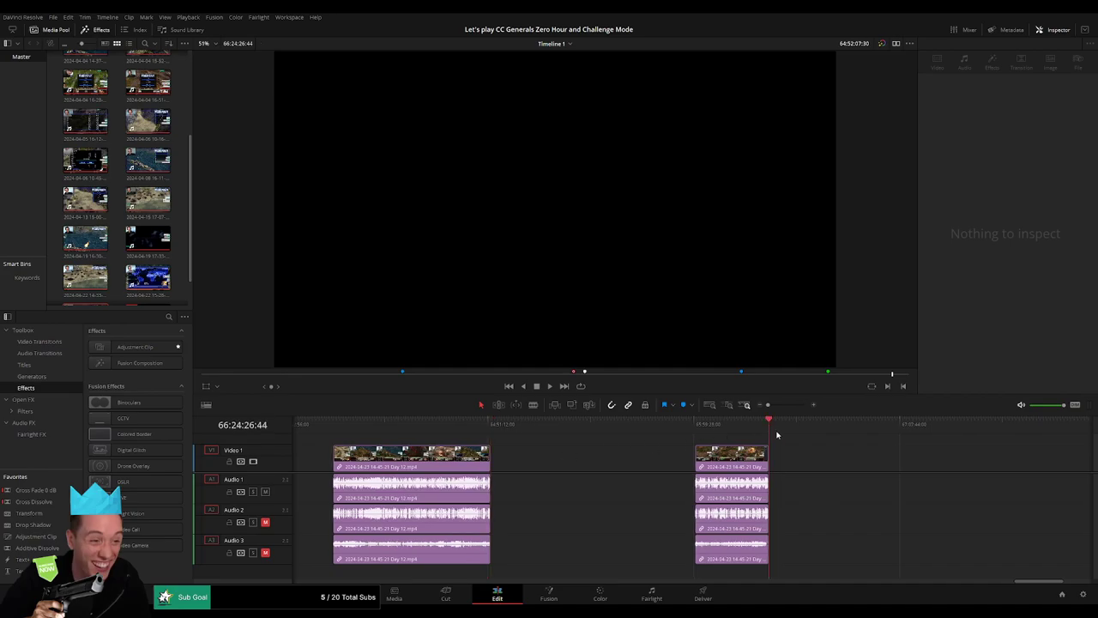
{"action": "key", "text": "m"}
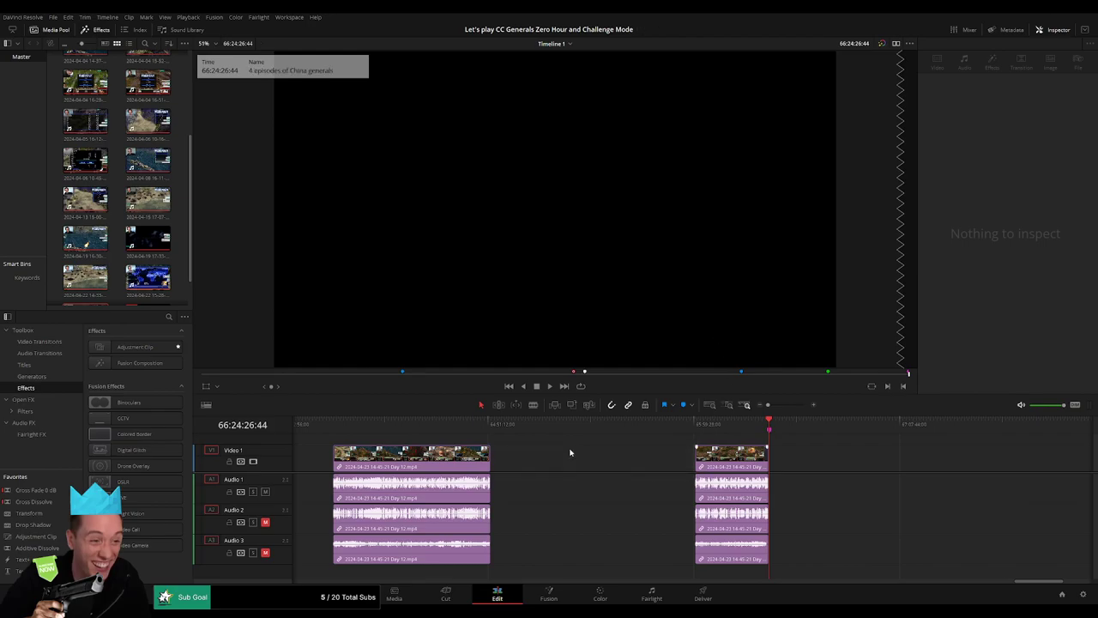
{"action": "scroll", "coordinate": [568, 449], "scroll_direction": "left", "scroll_amount": 5}
{"action": "scroll", "coordinate": [711, 454], "scroll_direction": "left", "scroll_amount": 5}
- Scroll back to the Day 7 clip and select the gap after it to count the challenge clips
{"action": "scroll", "coordinate": [818, 467], "scroll_direction": "left", "scroll_amount": 3}
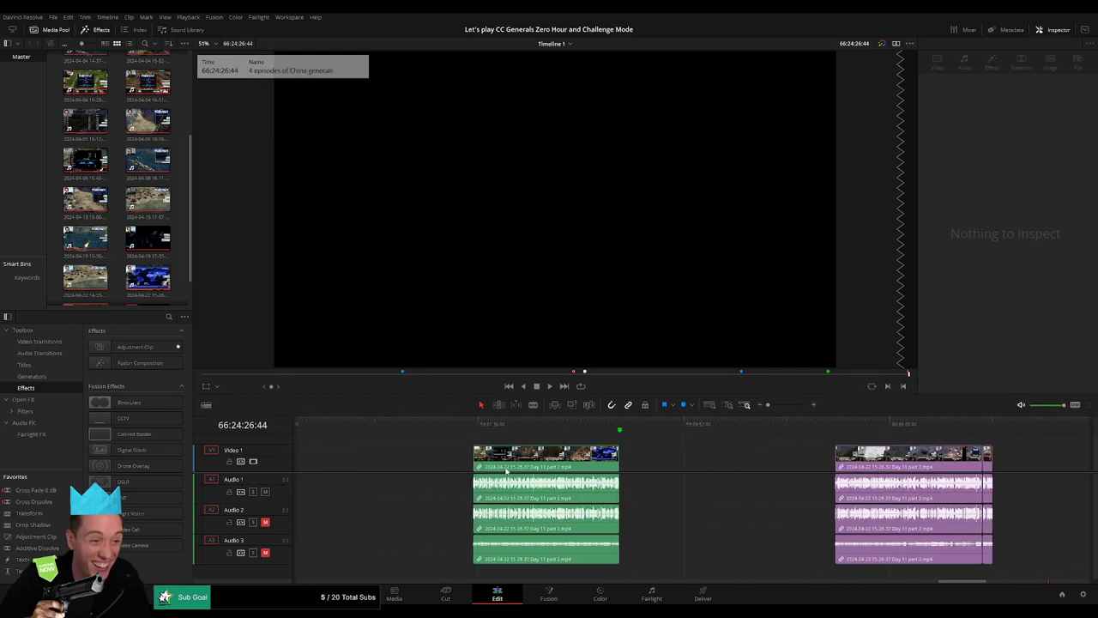
{"action": "scroll", "coordinate": [800, 460], "scroll_direction": "left", "scroll_amount": 3}
{"action": "scroll", "coordinate": [783, 453], "scroll_direction": "left", "scroll_amount": 3}
{"action": "scroll", "coordinate": [766, 447], "scroll_direction": "left", "scroll_amount": 3}
{"action": "scroll", "coordinate": [723, 450], "scroll_direction": "left", "scroll_amount": 3}
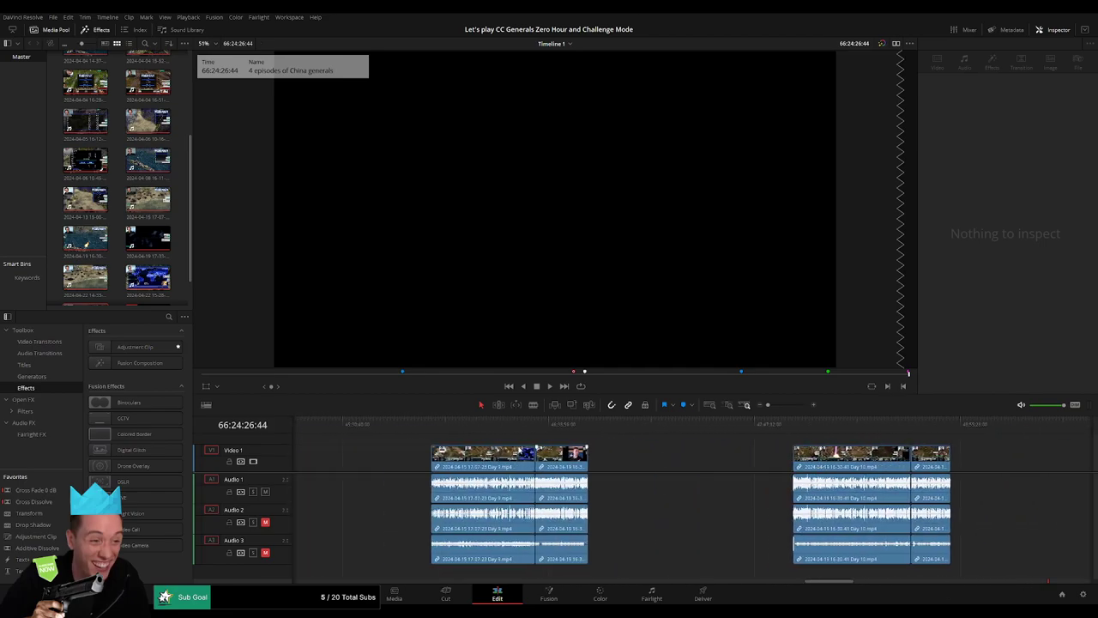
{"action": "scroll", "coordinate": [678, 452], "scroll_direction": "left", "scroll_amount": 3}
{"action": "scroll", "coordinate": [633, 454], "scroll_direction": "left", "scroll_amount": 3}
{"action": "scroll", "coordinate": [590, 458], "scroll_direction": "left", "scroll_amount": 3}
{"action": "scroll", "coordinate": [765, 453], "scroll_direction": "left", "scroll_amount": 3}
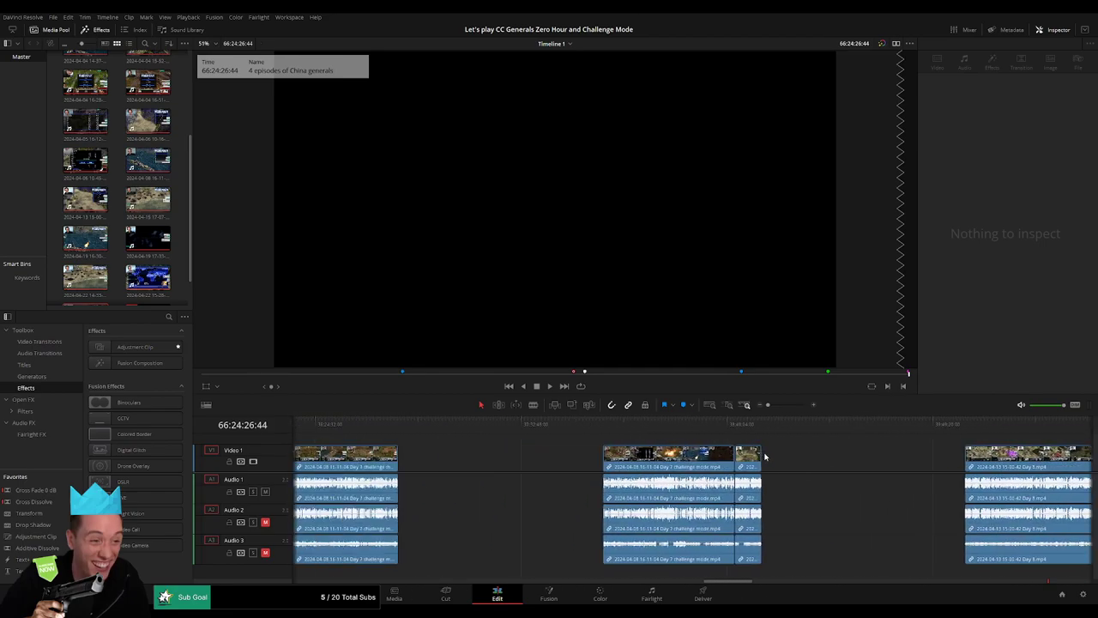
{"action": "scroll", "coordinate": [716, 464], "scroll_direction": "left", "scroll_amount": 3}
{"action": "left_click", "coordinate": [823, 466]}
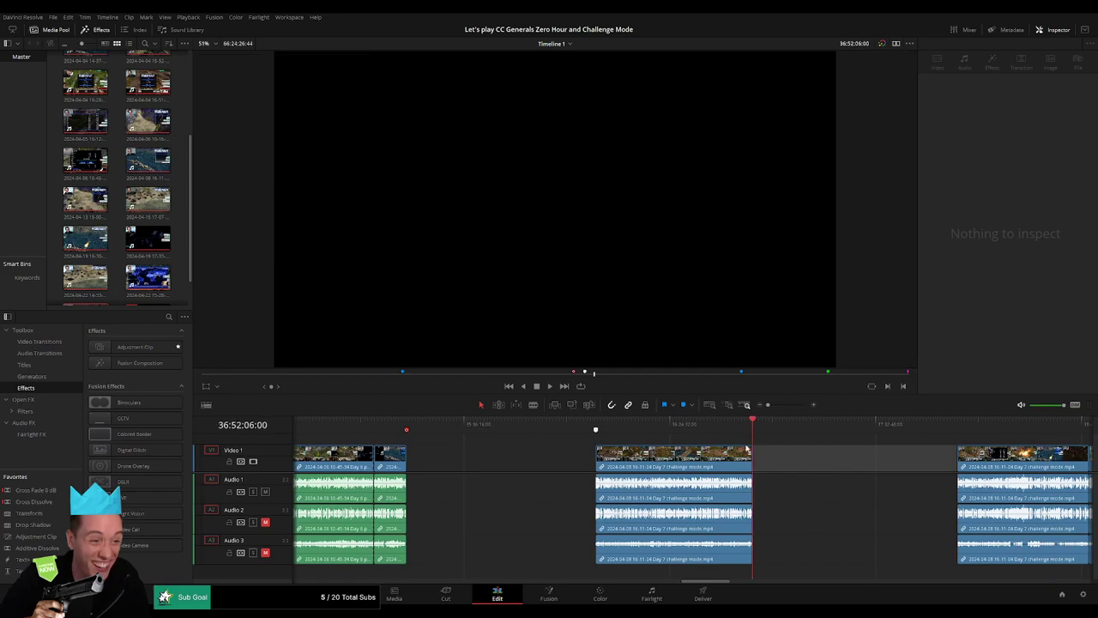
- Return to the end marker and give it the note '16 episodes in total for Challenge'
{"action": "scroll", "coordinate": [652, 454], "scroll_direction": "right", "scroll_amount": 3}
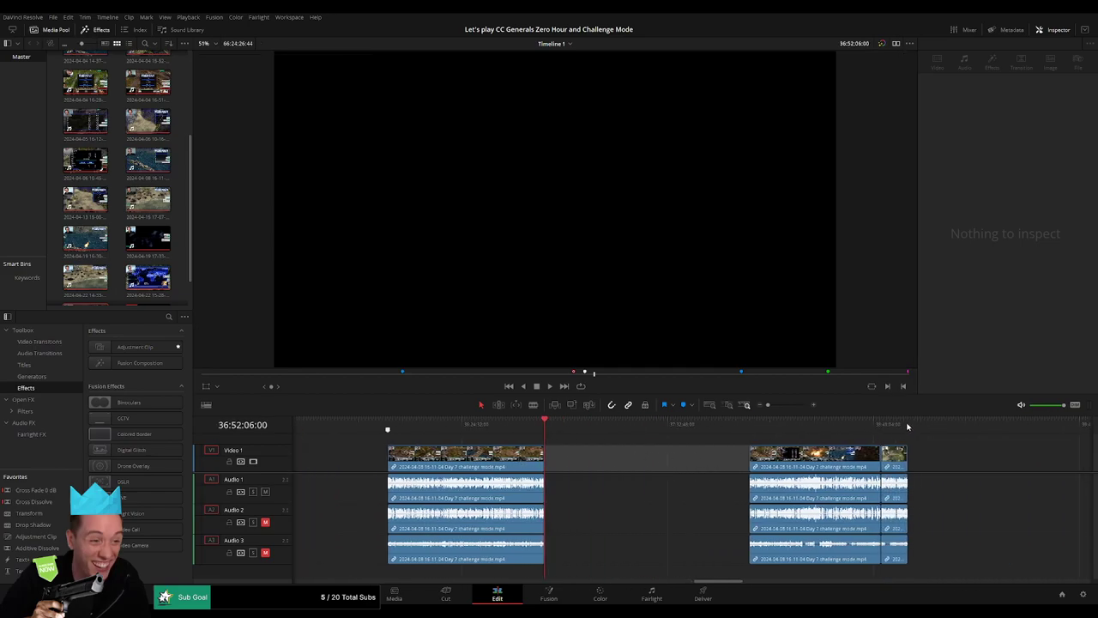
{"action": "scroll", "coordinate": [618, 442], "scroll_direction": "right", "scroll_amount": 5}
{"action": "scroll", "coordinate": [916, 431], "scroll_direction": "right", "scroll_amount": 5}
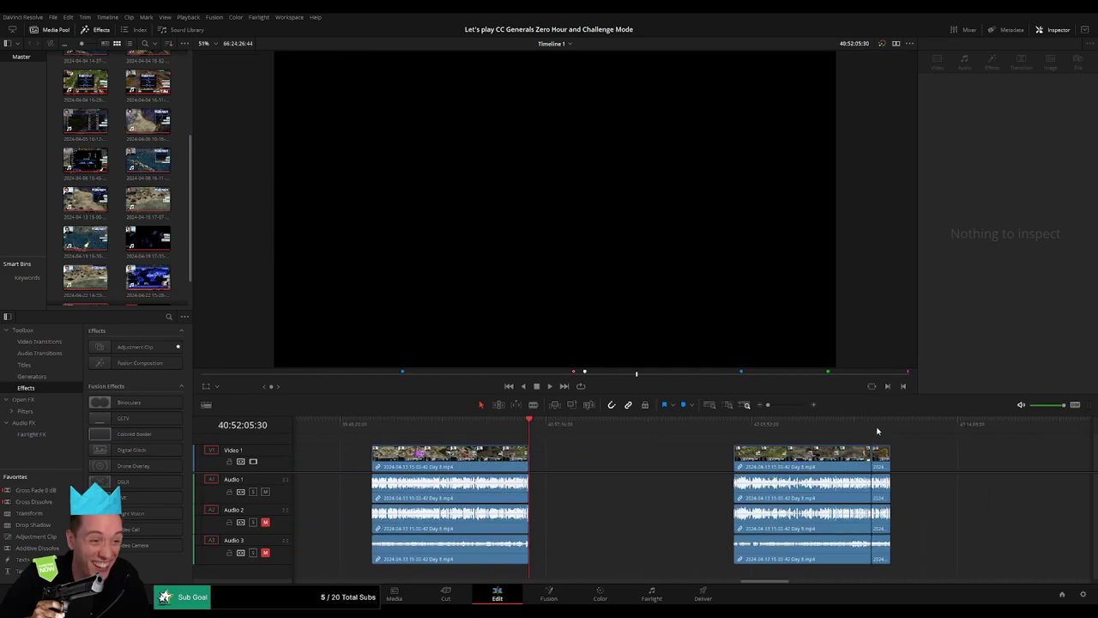
{"action": "scroll", "coordinate": [819, 435], "scroll_direction": "right", "scroll_amount": 3}
{"action": "scroll", "coordinate": [806, 436], "scroll_direction": "right", "scroll_amount": 5}
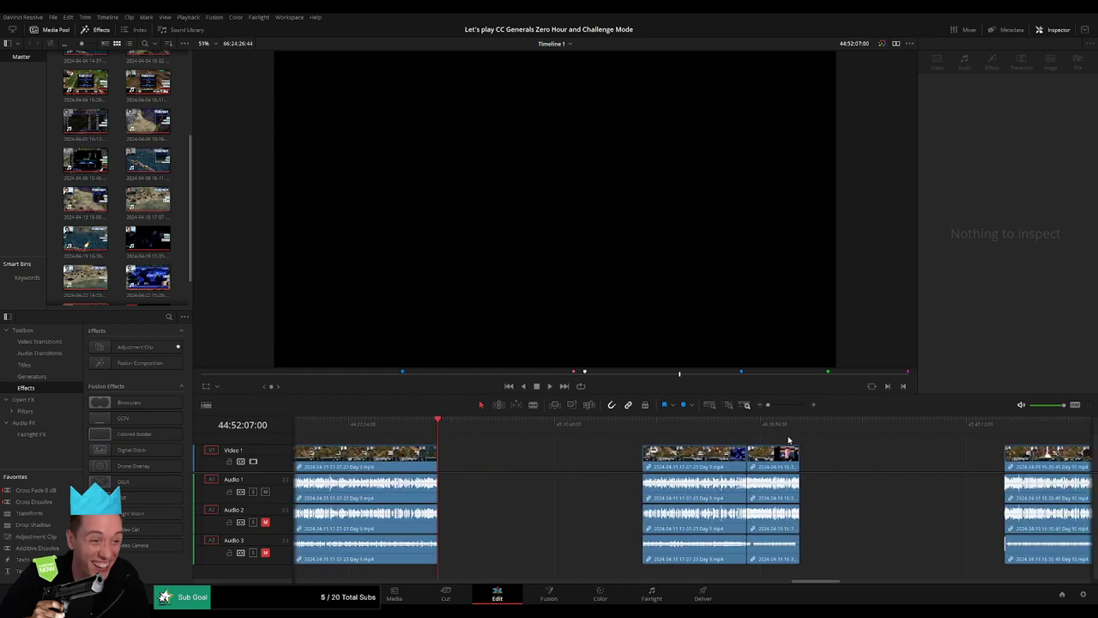
{"action": "scroll", "coordinate": [793, 437], "scroll_direction": "right", "scroll_amount": 5}
{"action": "scroll", "coordinate": [716, 441], "scroll_direction": "right", "scroll_amount": 5}
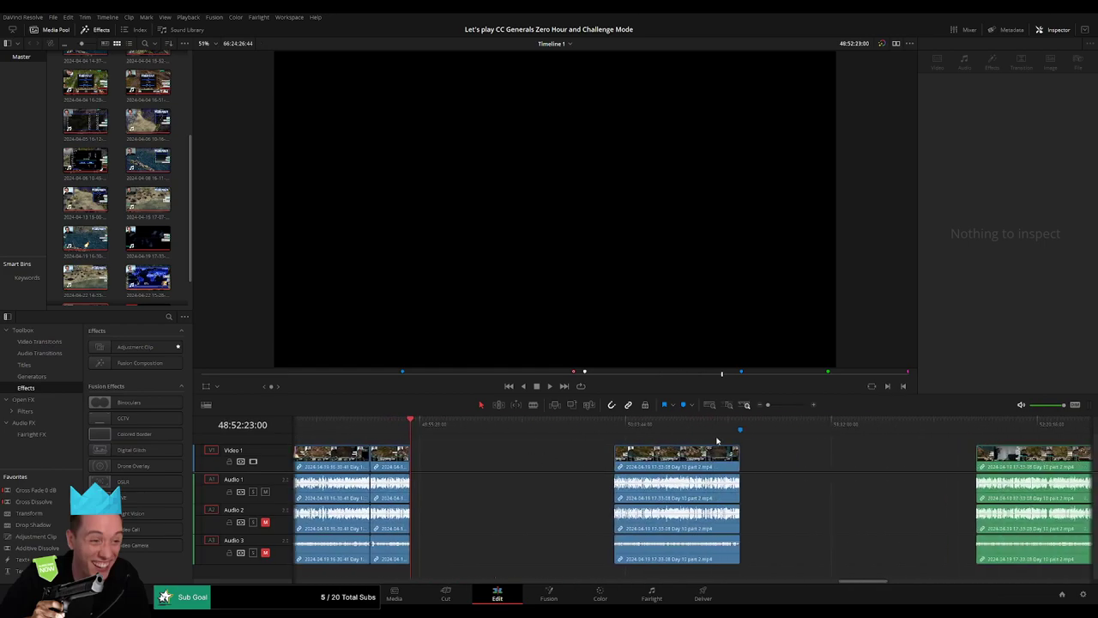
{"action": "scroll", "coordinate": [646, 463], "scroll_direction": "right", "scroll_amount": 5}
{"action": "scroll", "coordinate": [850, 435], "scroll_direction": "right", "scroll_amount": 5}
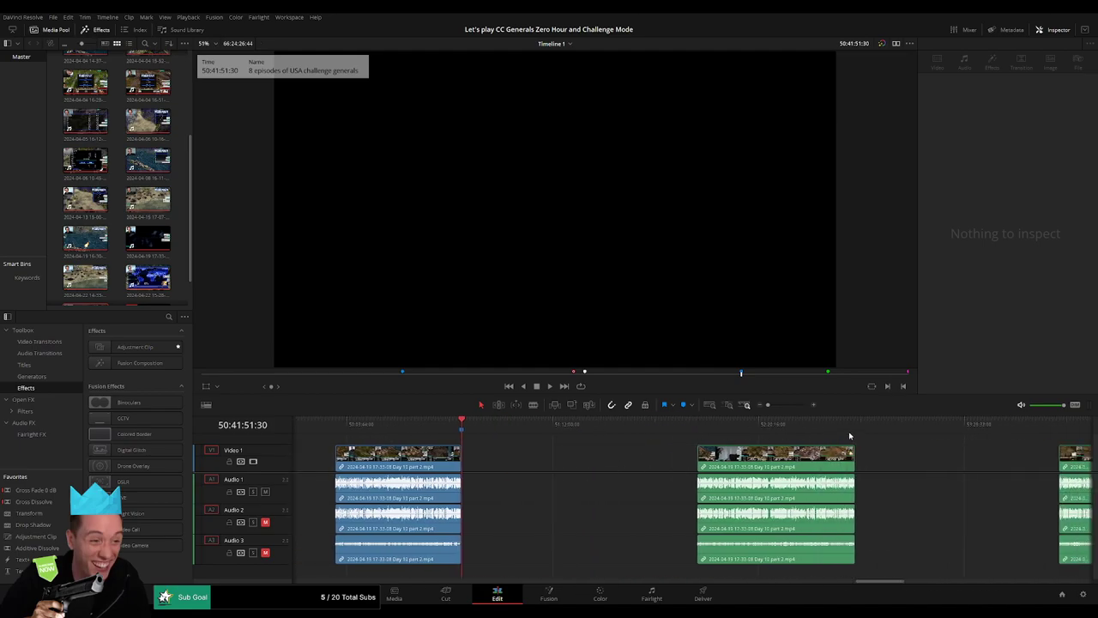
{"action": "scroll", "coordinate": [652, 451], "scroll_direction": "right", "scroll_amount": 5}
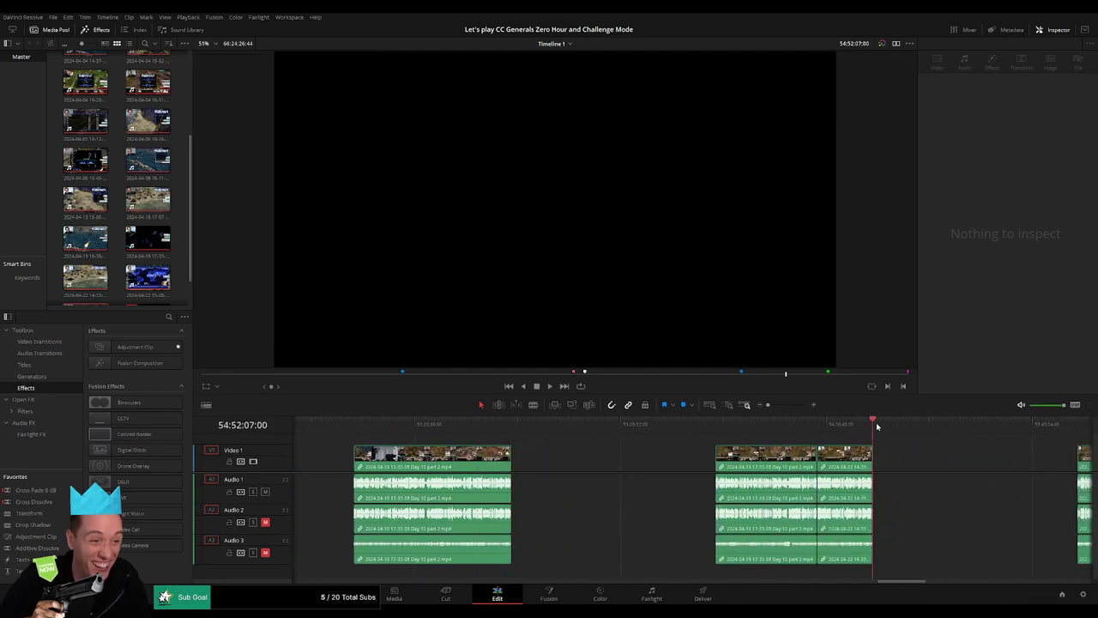
{"action": "scroll", "coordinate": [885, 429], "scroll_direction": "right", "scroll_amount": 2}
{"action": "scroll", "coordinate": [763, 429], "scroll_direction": "right", "scroll_amount": 2}
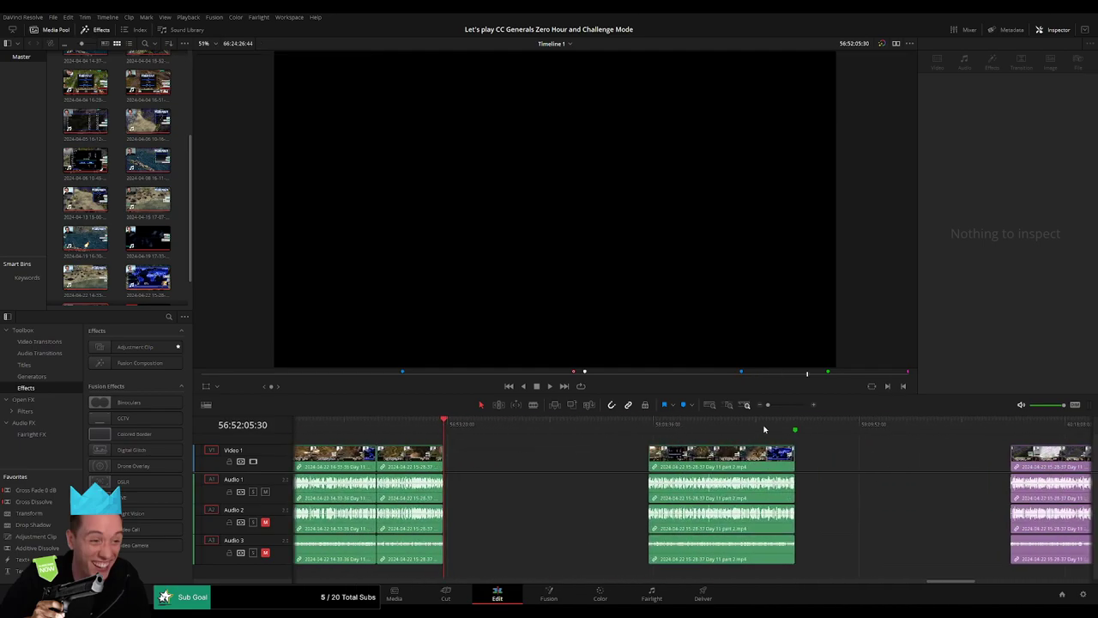
{"action": "scroll", "coordinate": [751, 446], "scroll_direction": "right", "scroll_amount": 3}
{"action": "scroll", "coordinate": [846, 446], "scroll_direction": "right", "scroll_amount": 2}
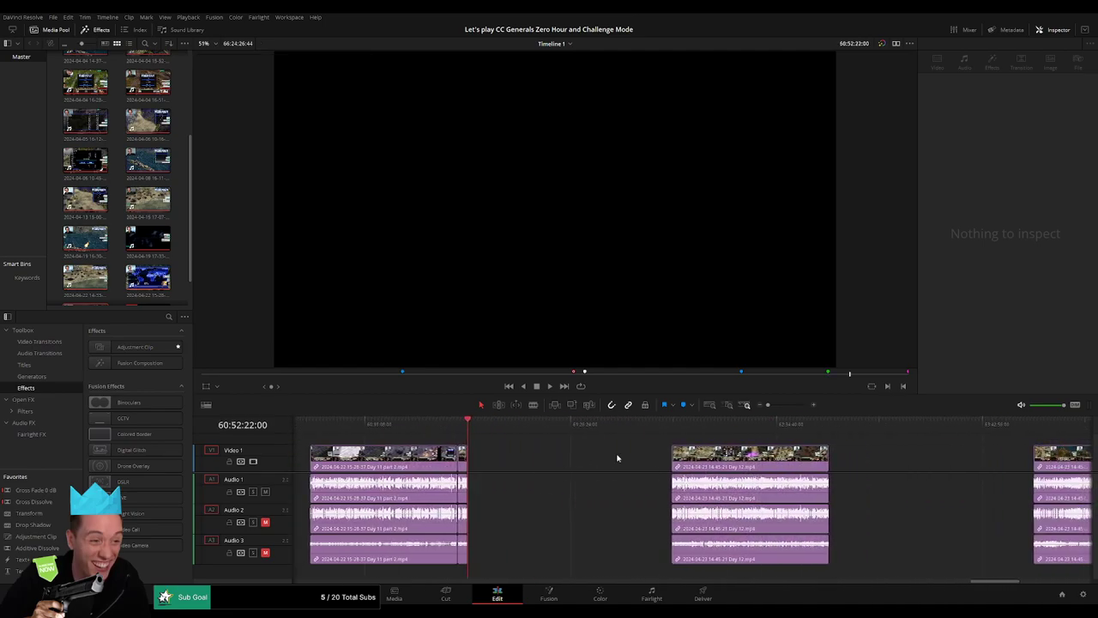
{"action": "scroll", "coordinate": [829, 424], "scroll_direction": "right", "scroll_amount": 2}
{"action": "scroll", "coordinate": [775, 425], "scroll_direction": "right", "scroll_amount": 1}
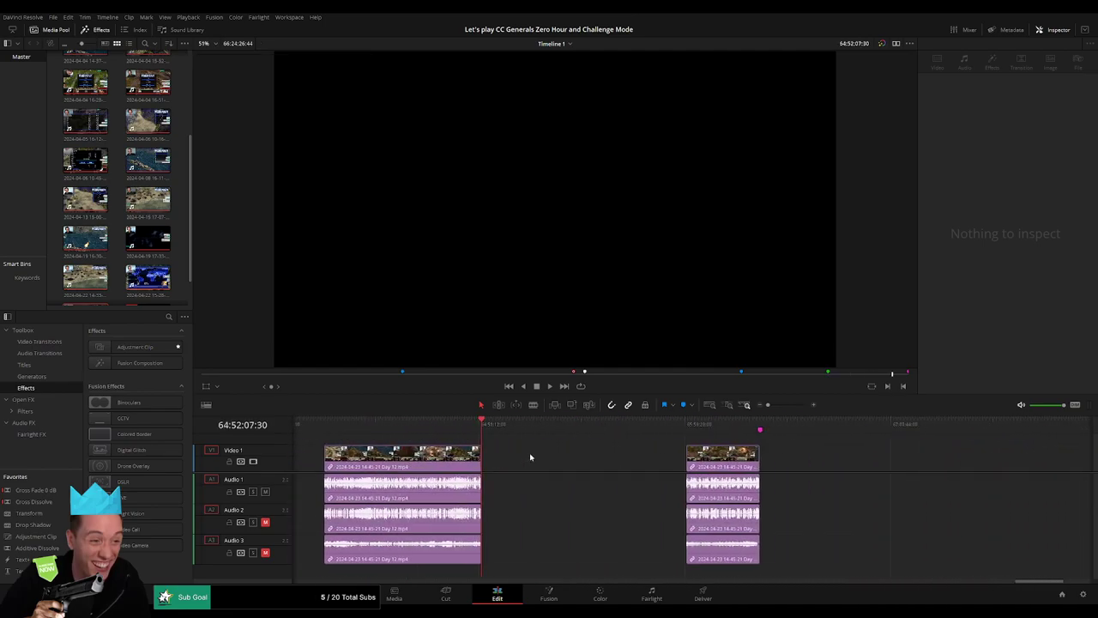
{"action": "scroll", "coordinate": [677, 429], "scroll_direction": "right", "scroll_amount": 1}
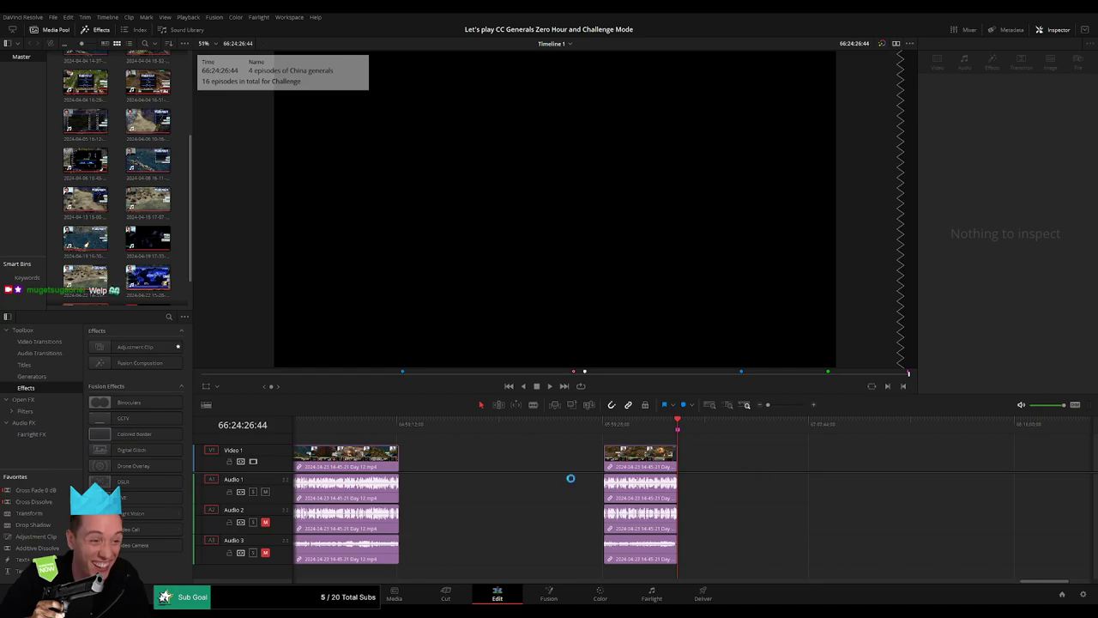
- Zoom in on the end of the timeline and scrub into the final Day 12 clip
{"action": "scroll", "coordinate": [537, 472], "scroll_direction": "left", "scroll_amount": 3}
{"action": "left_click", "coordinate": [772, 429]}
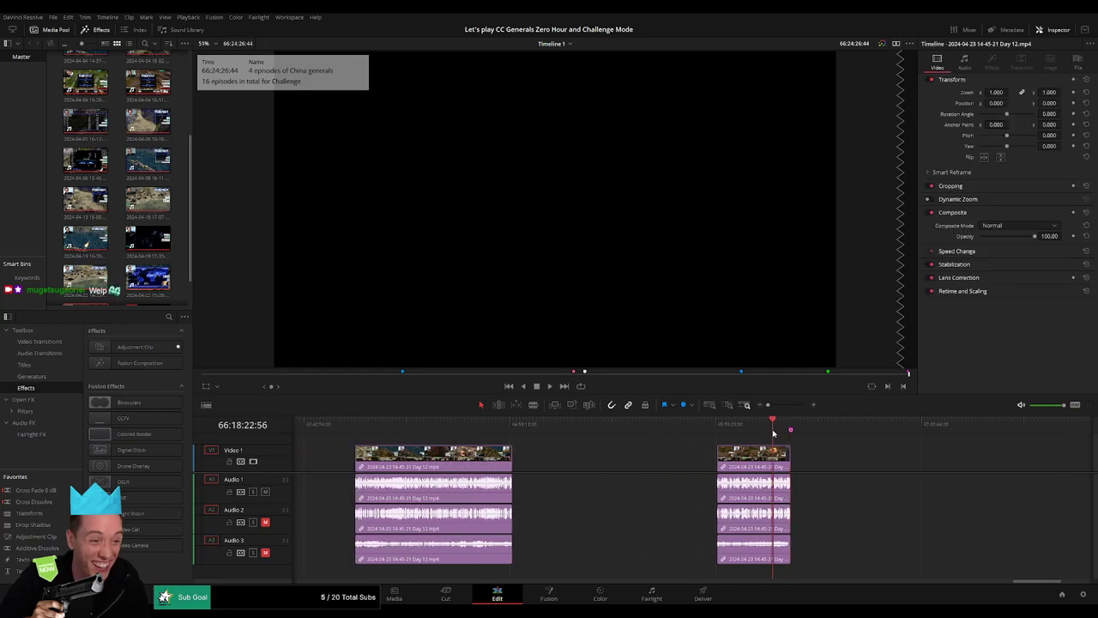
{"action": "left_click", "coordinate": [790, 423]}
{"action": "mouse_move", "coordinate": [768, 404]}
{"action": "left_mouse_down"}
{"action": "mouse_move", "coordinate": [787, 404]}
{"action": "mouse_move", "coordinate": [527, 429]}
{"action": "left_mouse_up"}
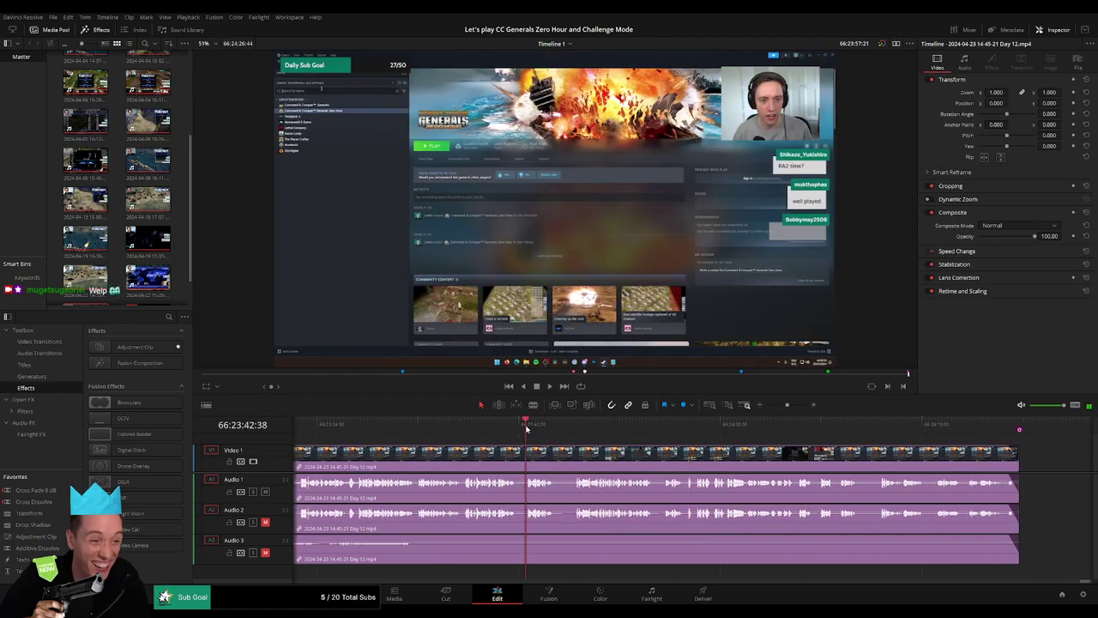
{"action": "left_click", "coordinate": [384, 424]}
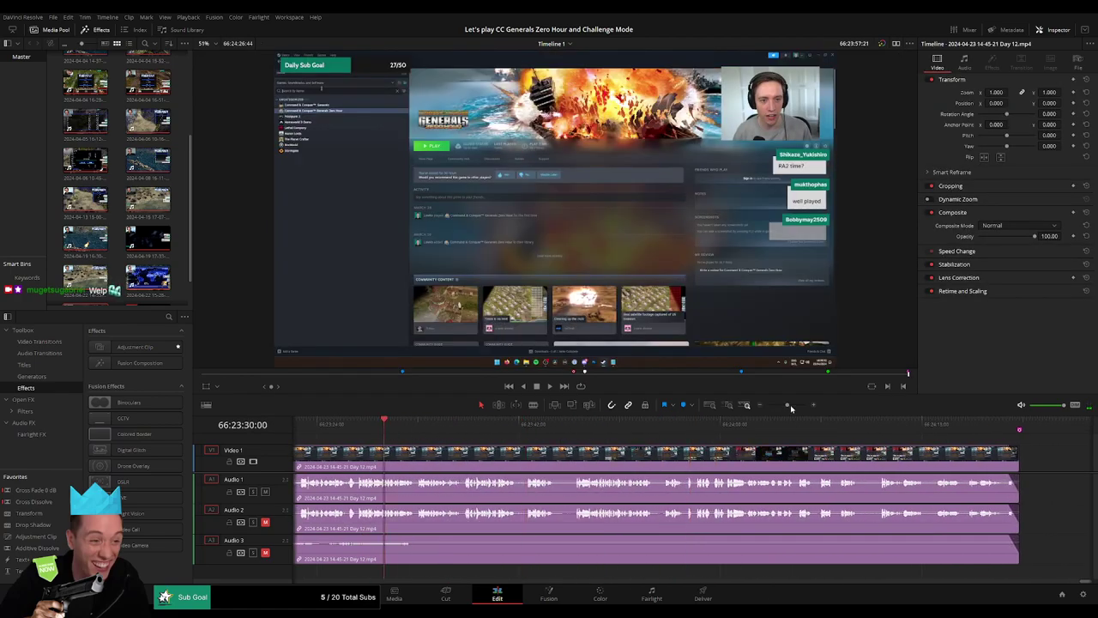
{"action": "left_click_drag", "start_coordinate": [786, 404], "coordinate": [773, 404]}
- Scrub back to the General Granger victory screen, then save the project
{"action": "left_click", "coordinate": [686, 423]}
{"action": "left_click", "coordinate": [681, 424]}
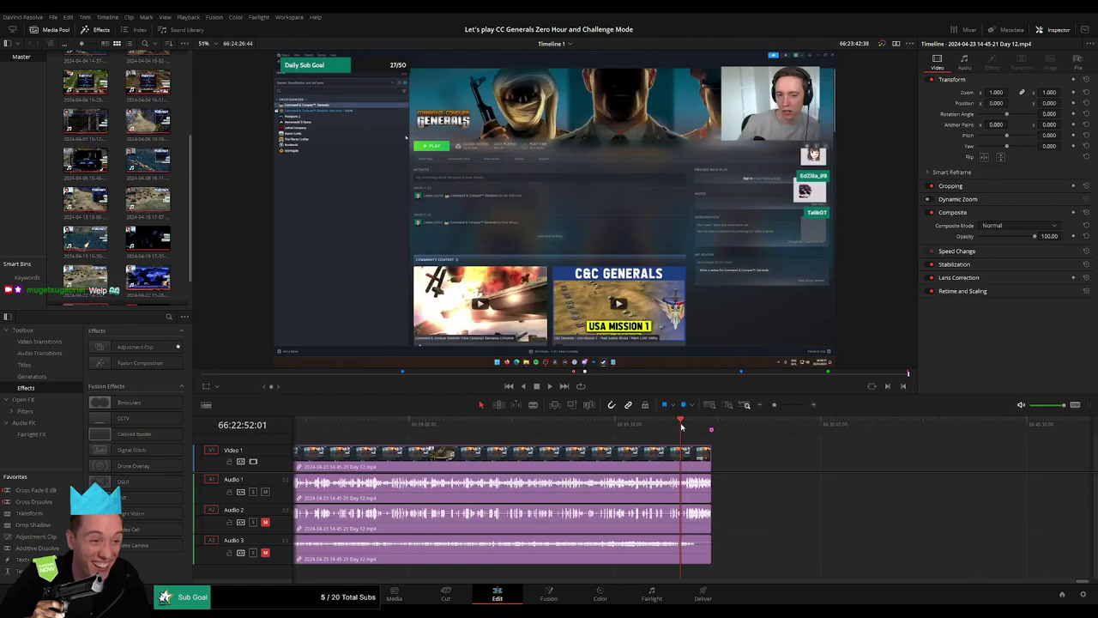
{"action": "left_click", "coordinate": [672, 426]}
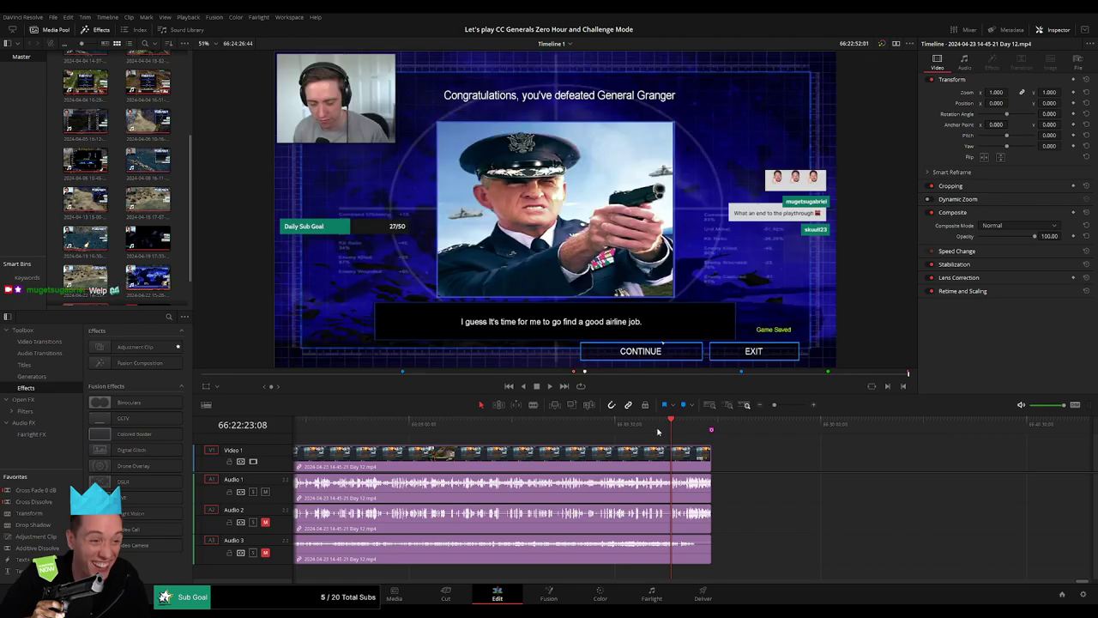
{"action": "left_click", "coordinate": [676, 425]}
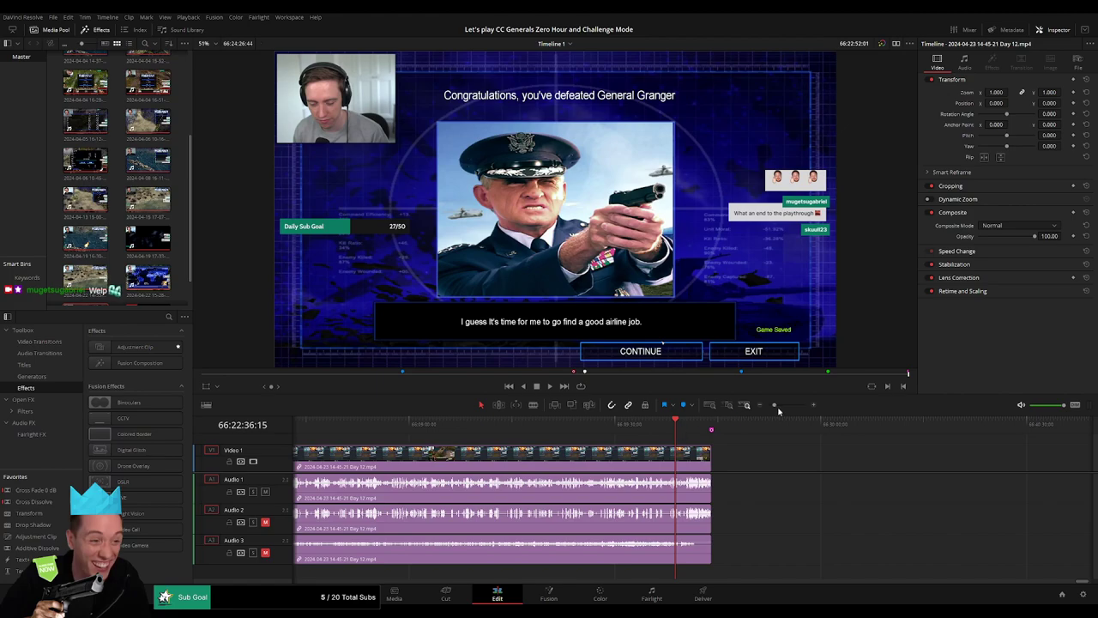
{"action": "mouse_move", "coordinate": [780, 408]}
{"action": "left_mouse_down"}
{"action": "mouse_move", "coordinate": [807, 425]}
{"action": "mouse_move", "coordinate": [870, 428]}
{"action": "mouse_move", "coordinate": [787, 427]}
{"action": "mouse_move", "coordinate": [850, 430]}
{"action": "mouse_move", "coordinate": [831, 432]}
{"action": "left_mouse_up"}
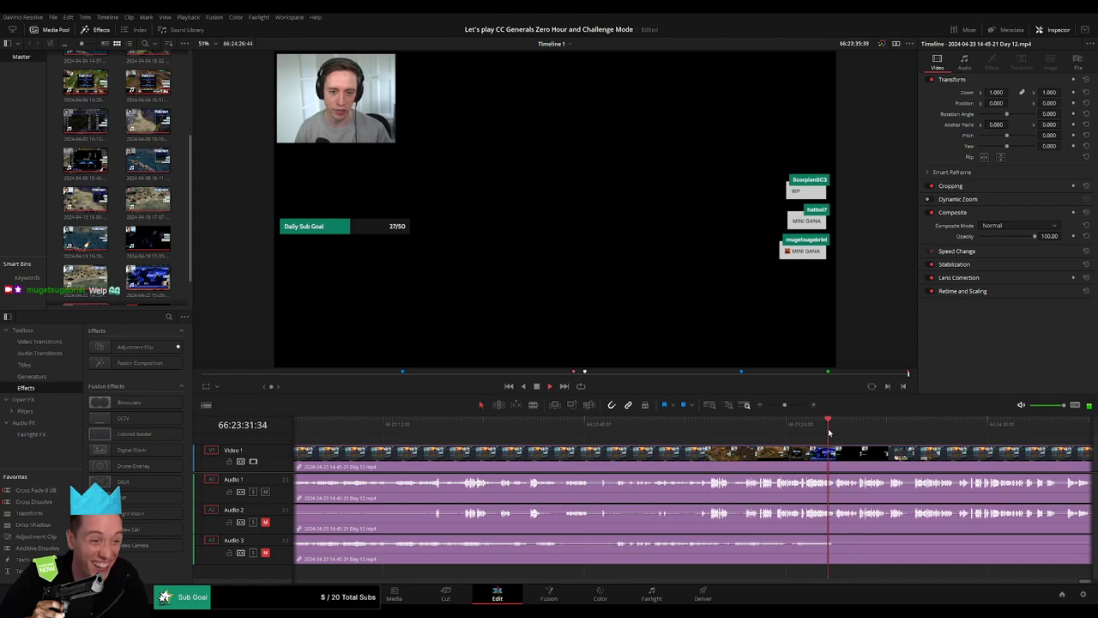
{"action": "key", "text": "ctrl+s"}
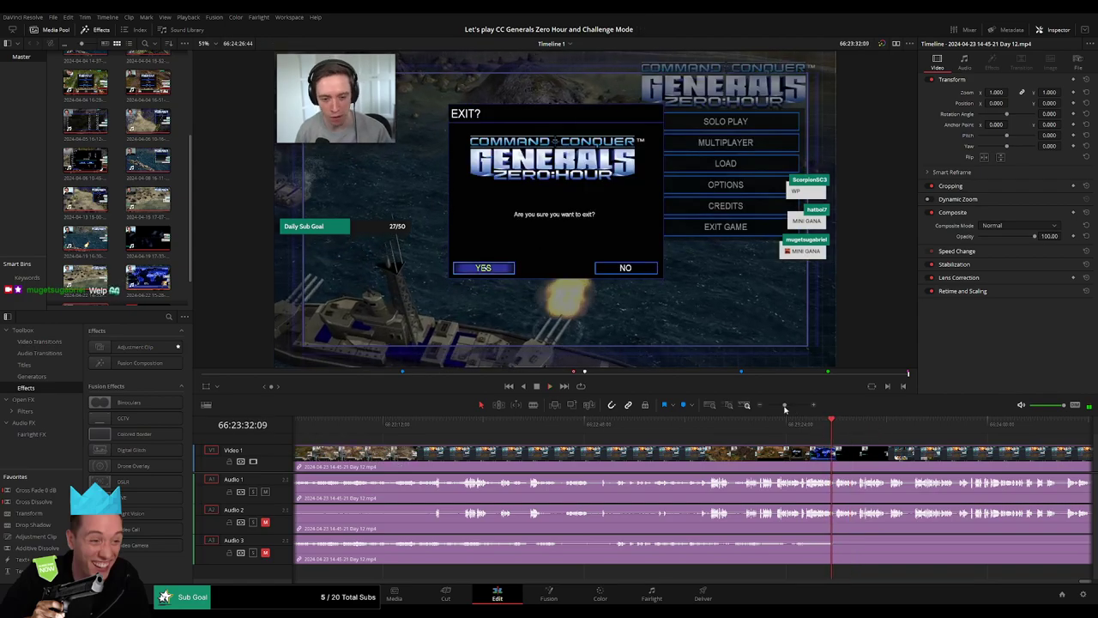